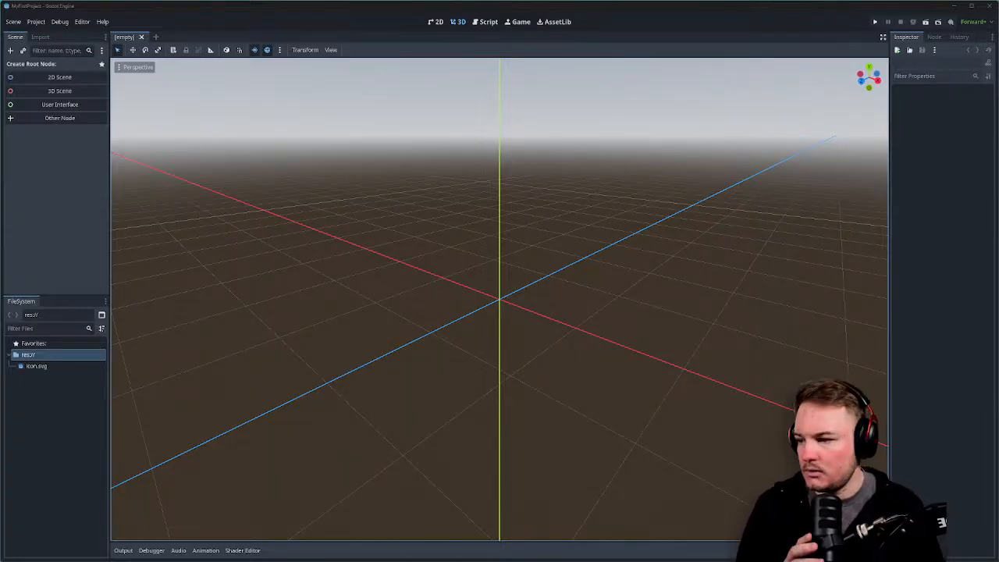
Orbit and zoom the empty 3D viewport to look around the scene origin.
middle_click_drag(297, 214, 507, 290)
scroll(445, 288, "down", 3)
scroll(506, 314, "down", 2)
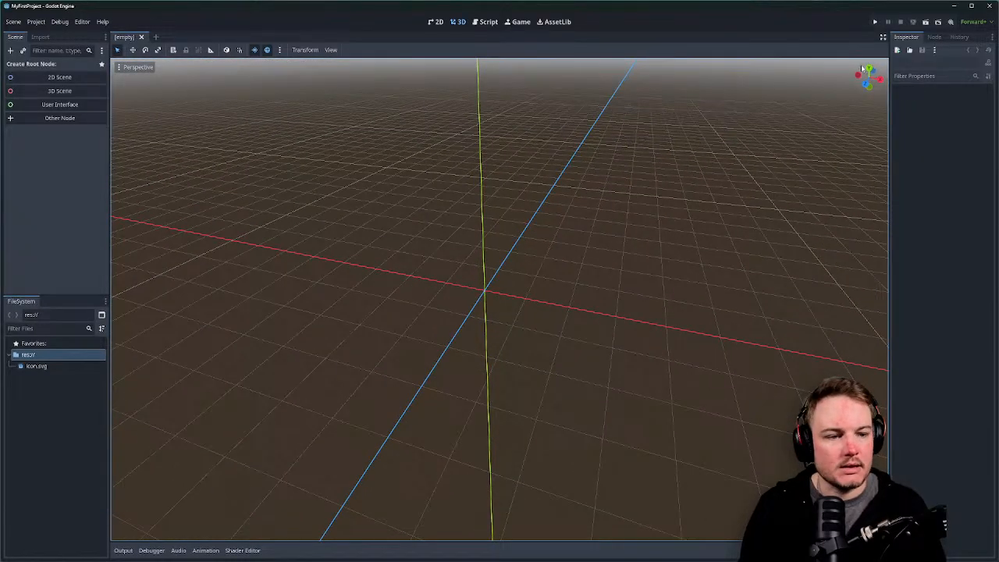
middle_click_drag(694, 221, 671, 224)
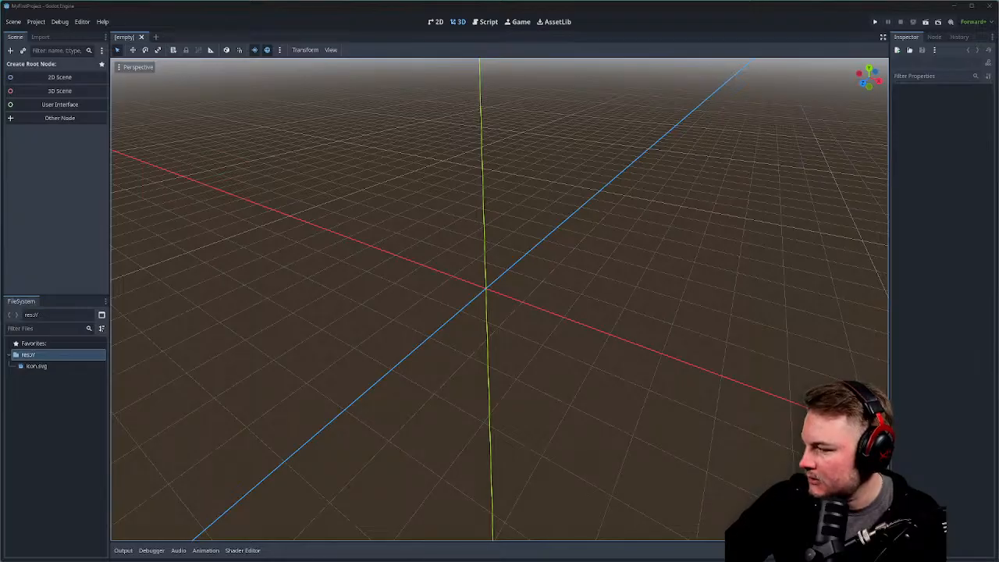
Create a Node3D root with 3D Scene and open Add Child Node on it.
left_click(59, 91)
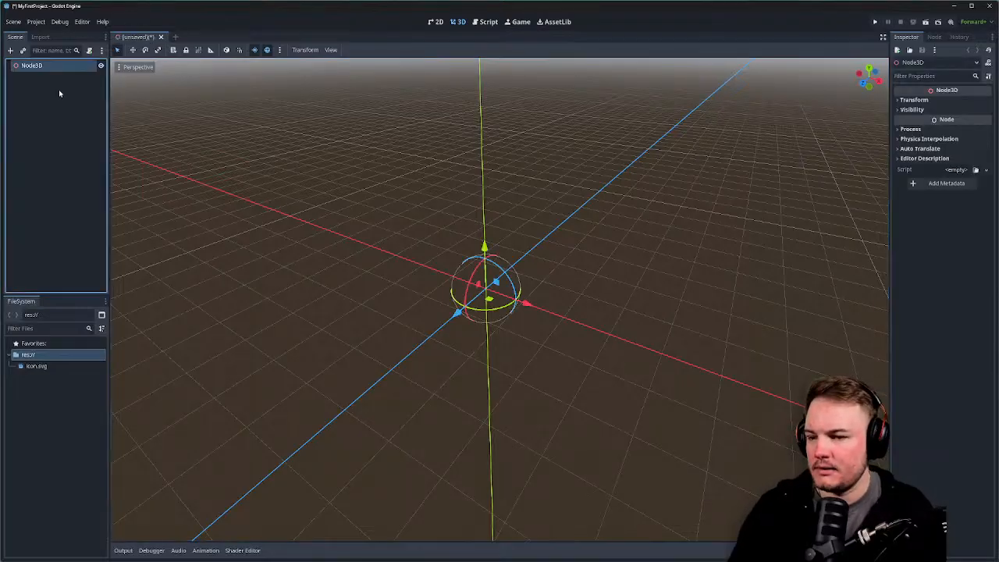
left_click(71, 116)
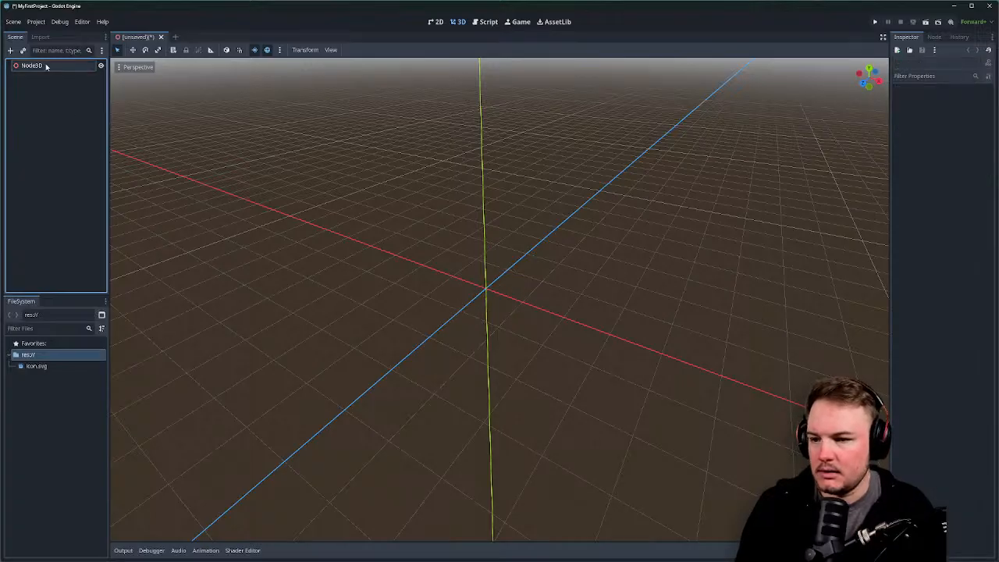
right_click(47, 66)
left_click(72, 71)
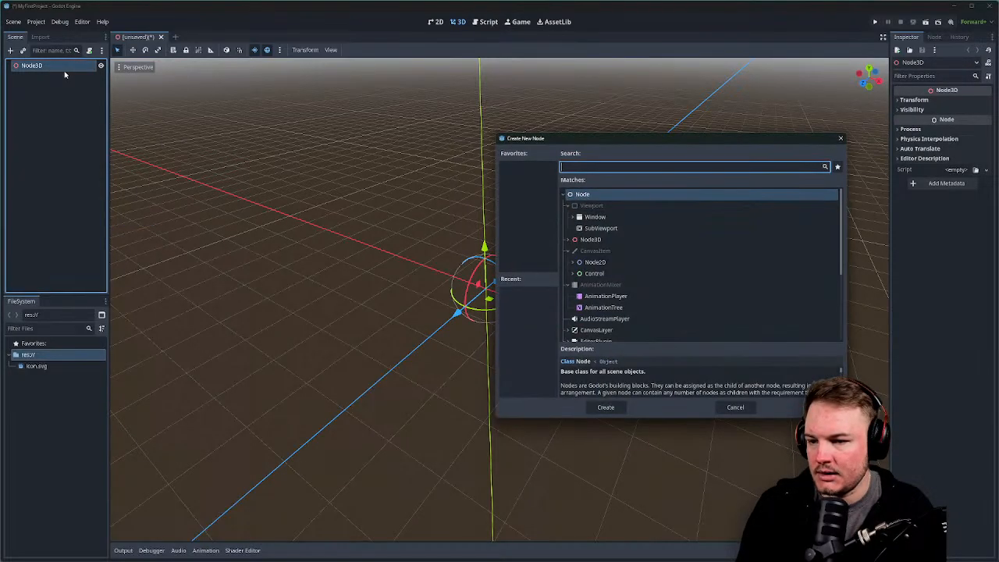
left_click_drag(587, 141, 398, 116)
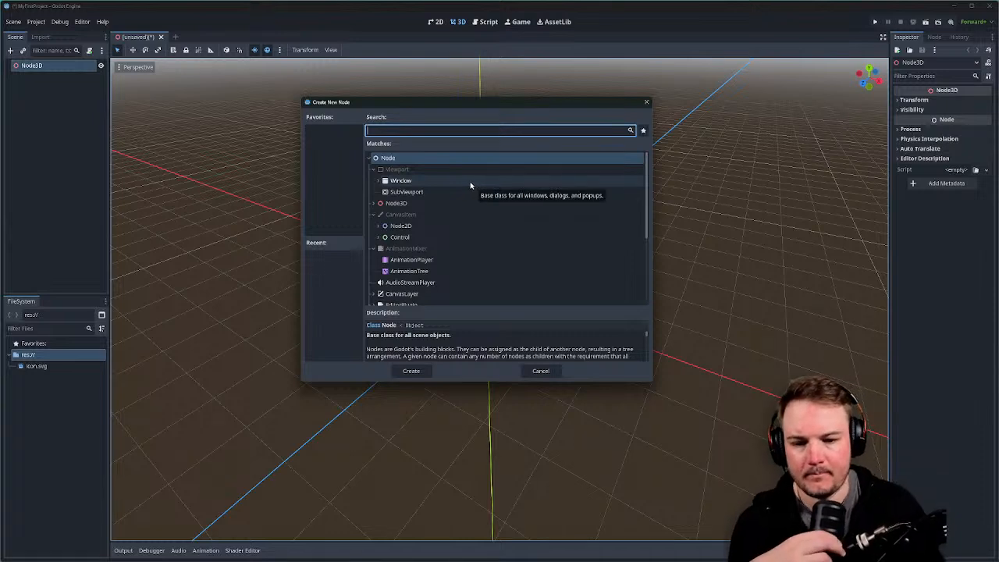
Browse the Create New Node list, expanding Node3D to see its 3D node types.
scroll(468, 188, "down", 2)
scroll(468, 189, "down", 5)
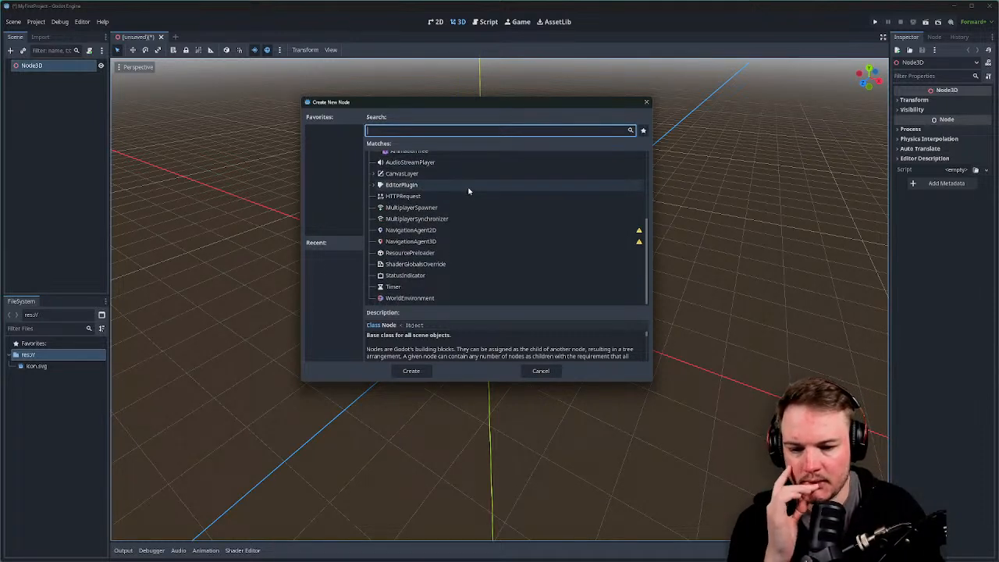
scroll(476, 200, "up", 5)
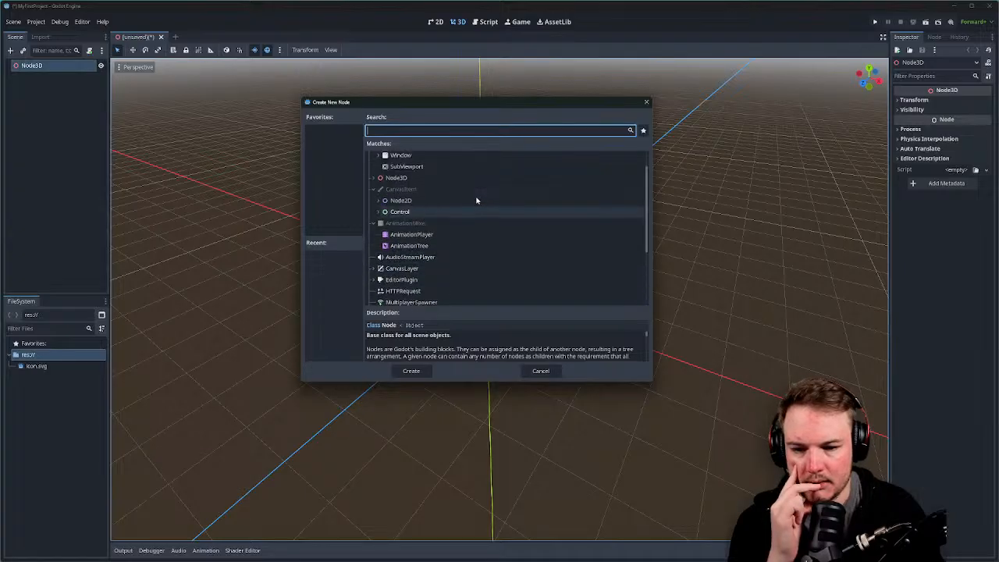
left_click(376, 197)
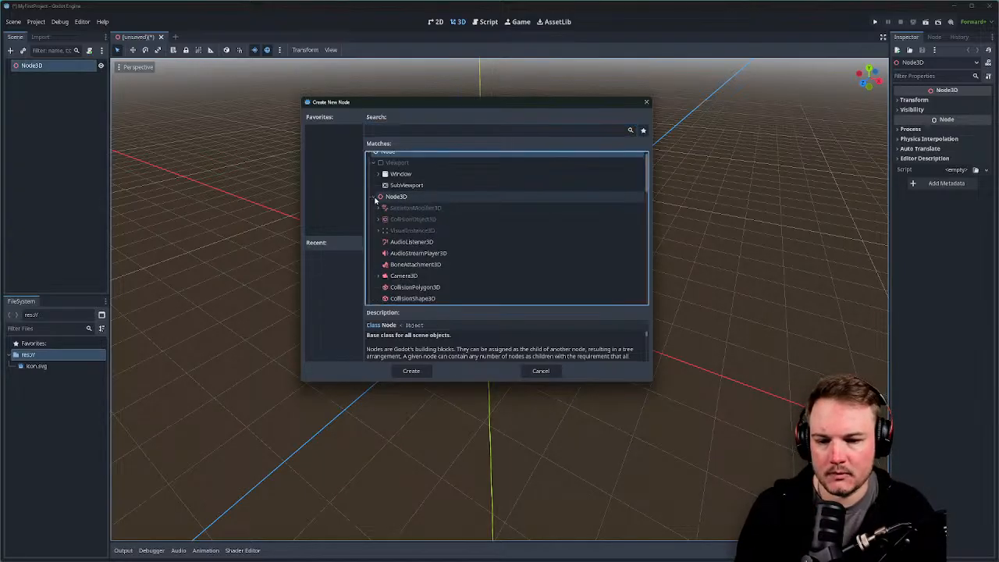
scroll(499, 203, "down", 3)
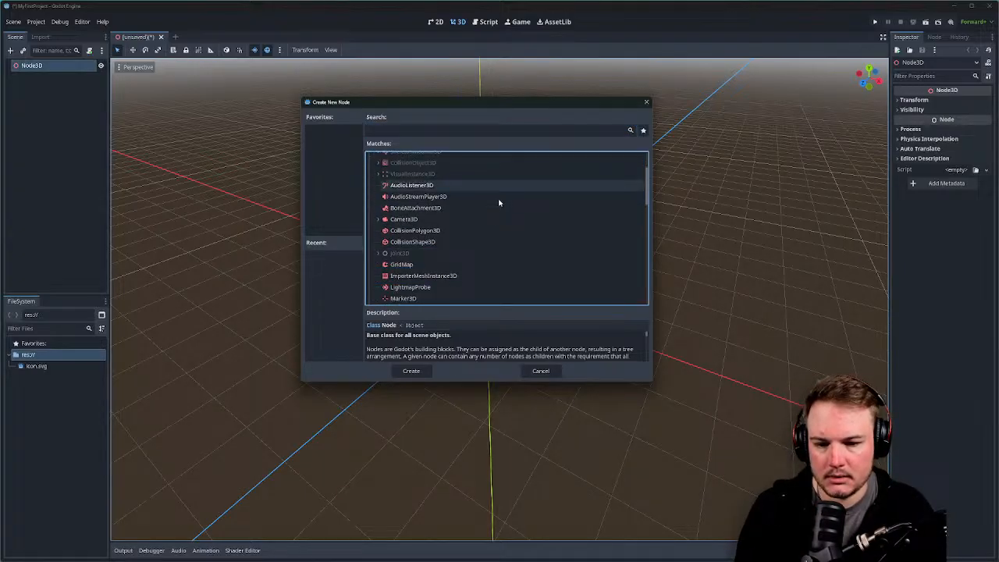
scroll(500, 203, "down", 4)
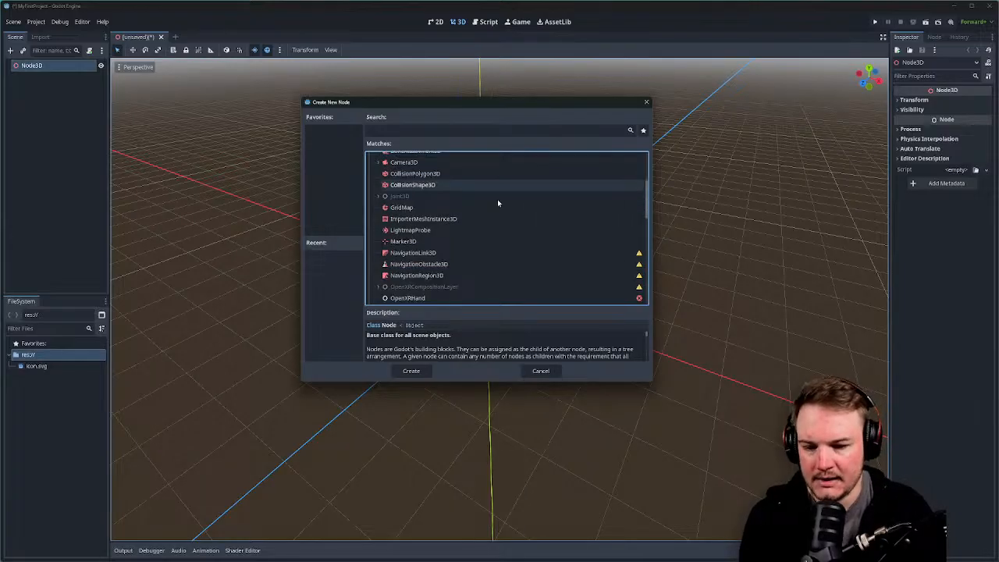
scroll(496, 203, "up", 1)
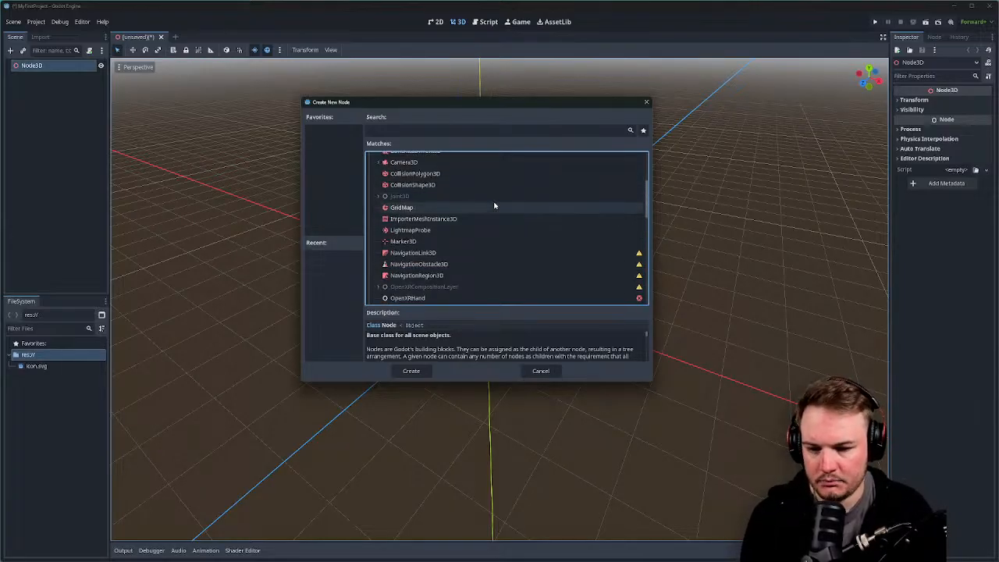
scroll(493, 206, "down", 2)
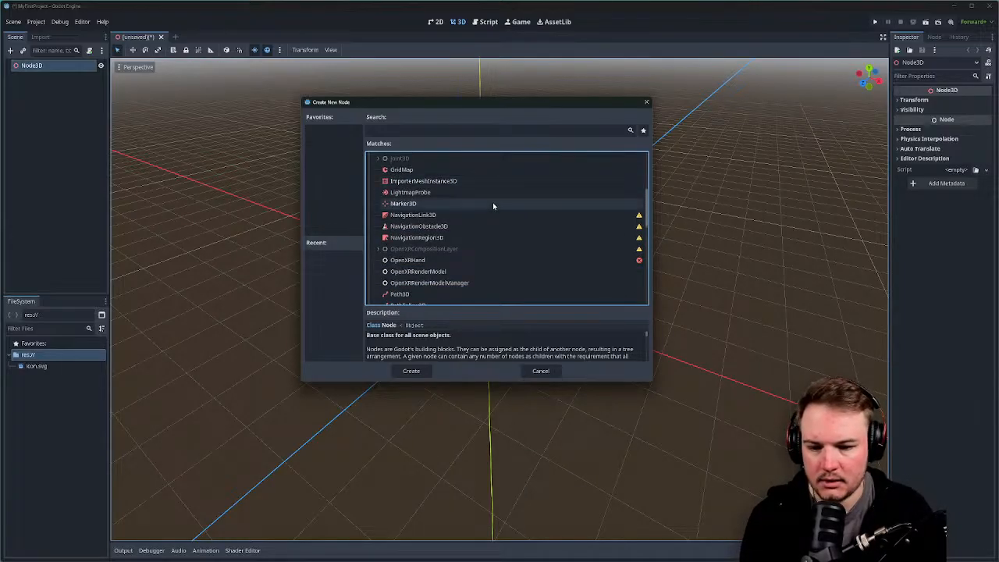
scroll(494, 206, "down", 5)
scroll(493, 206, "down", 3)
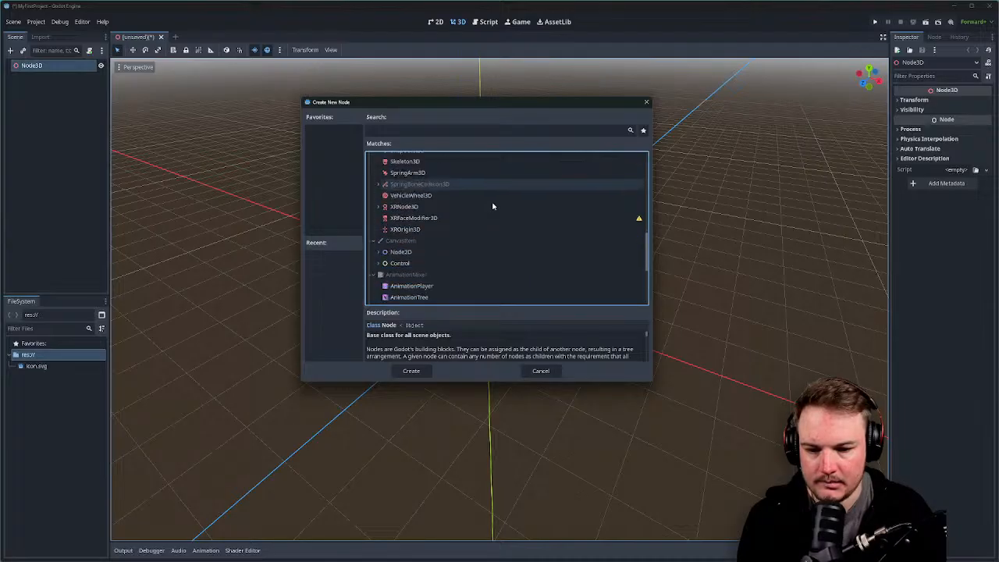
left_click(475, 133)
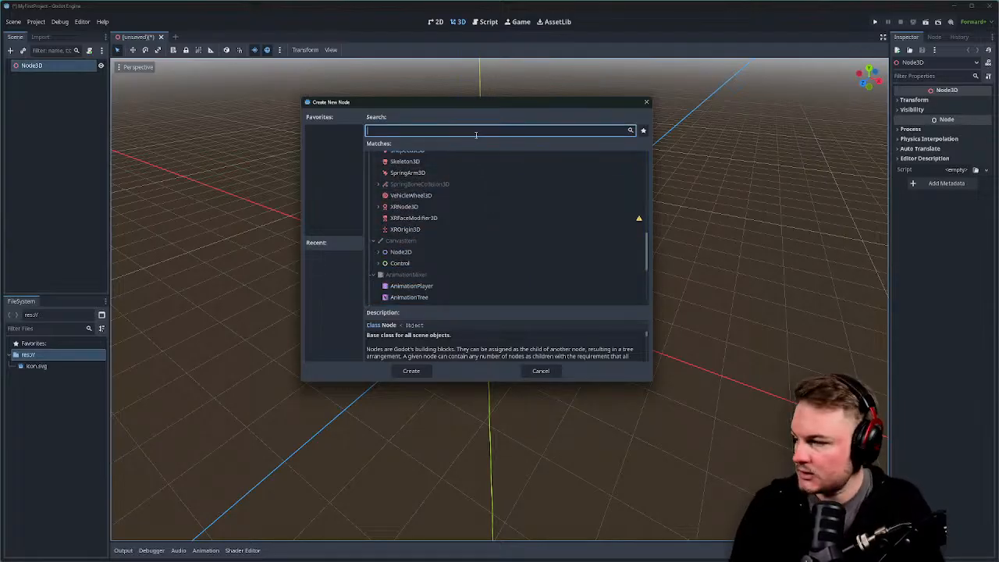
Search node types for 'meshinstan' and enlarge the Create New Node dialog.
type("meshinstan")
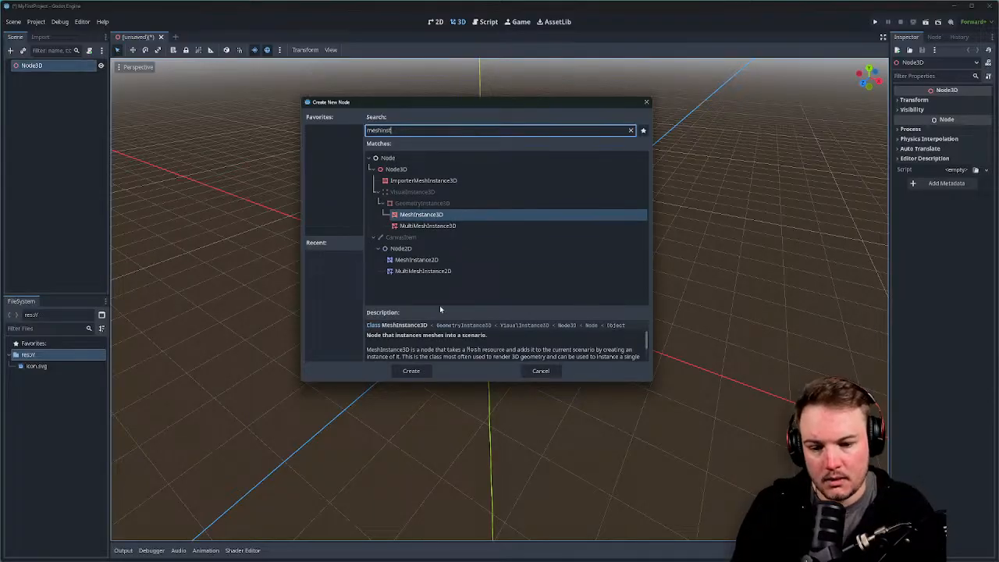
left_click_drag(458, 383, 459, 426)
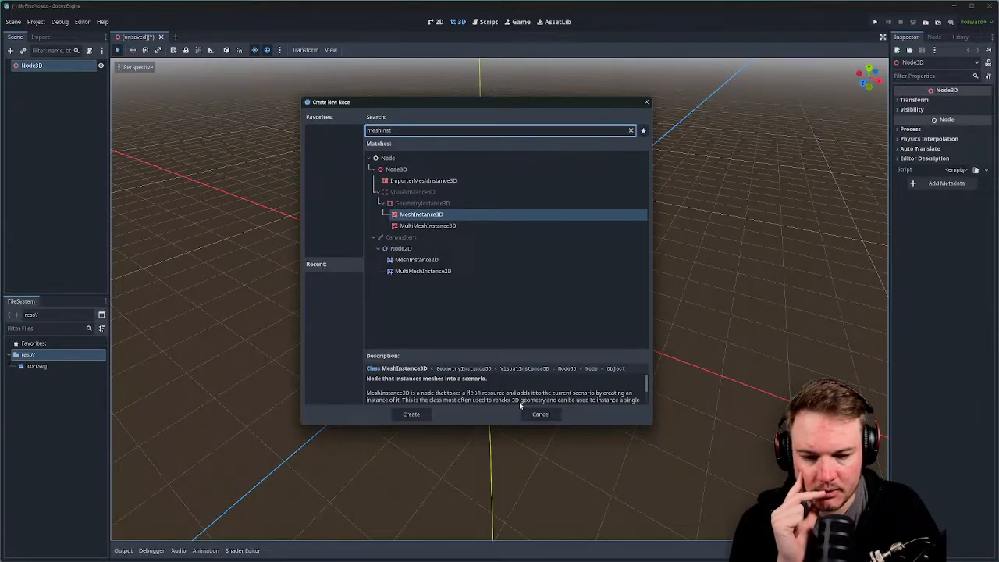
scroll(585, 400, "down", 3)
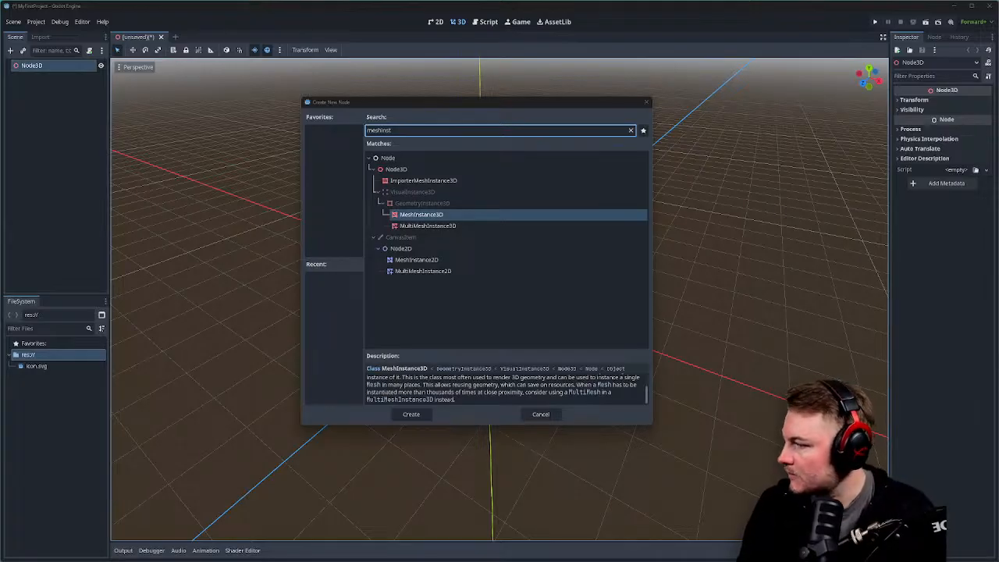
left_click(647, 102)
left_click(36, 22)
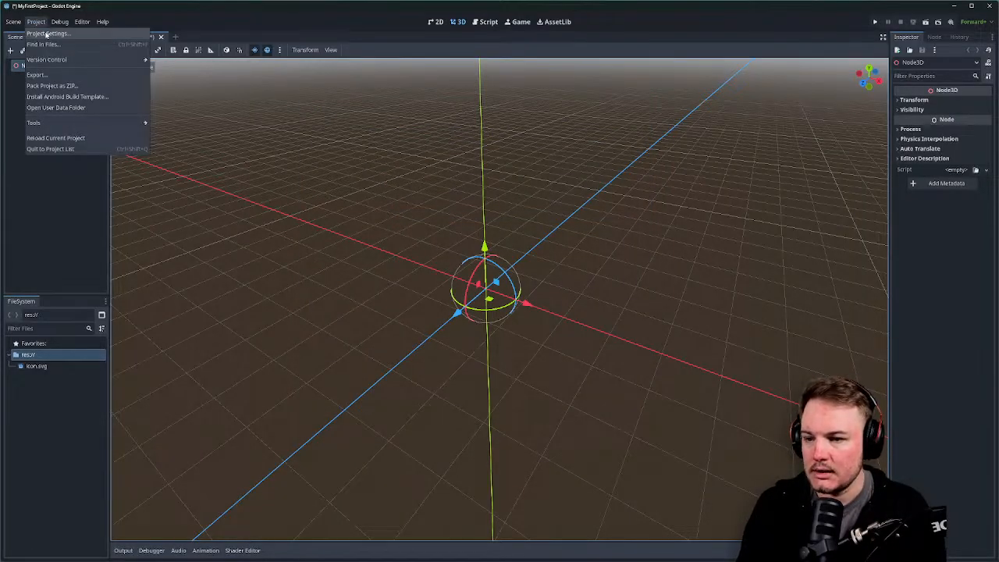
left_click(46, 33)
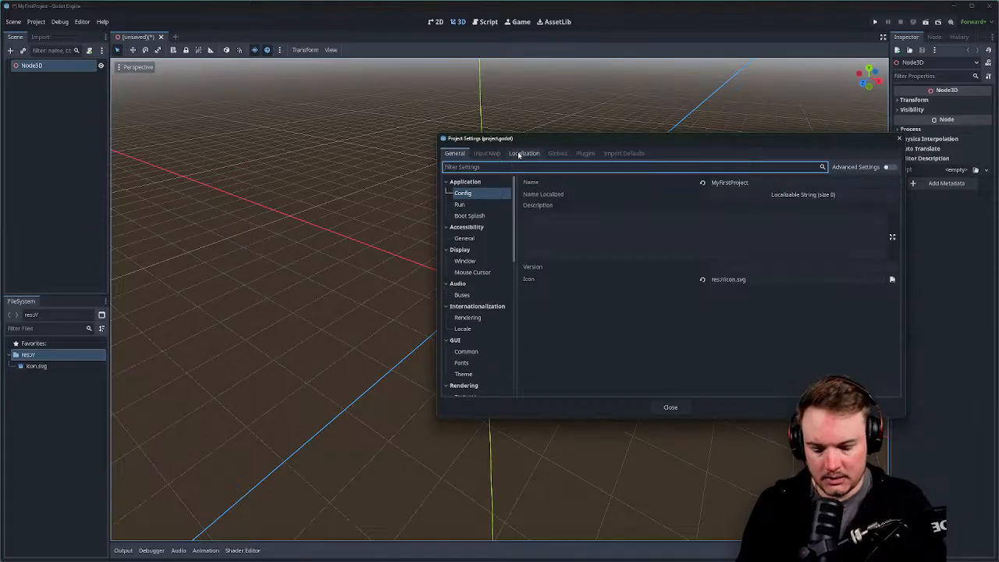
type("blender")
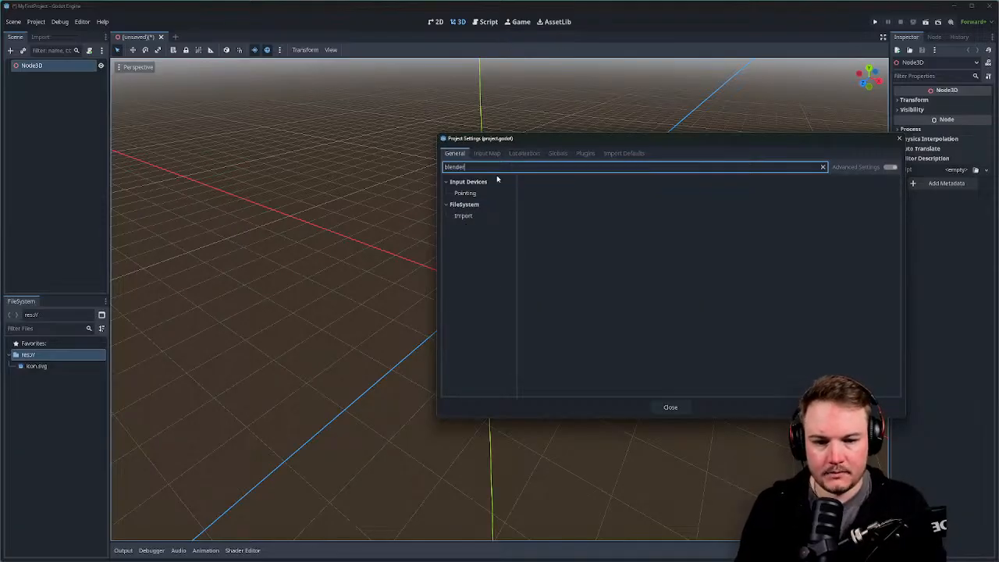
left_click(485, 216)
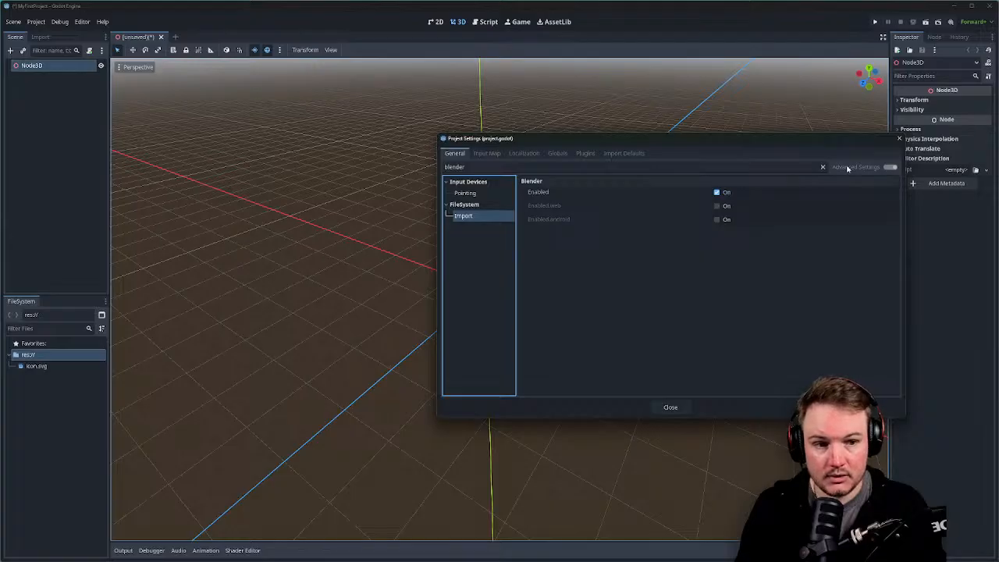
left_click(899, 138)
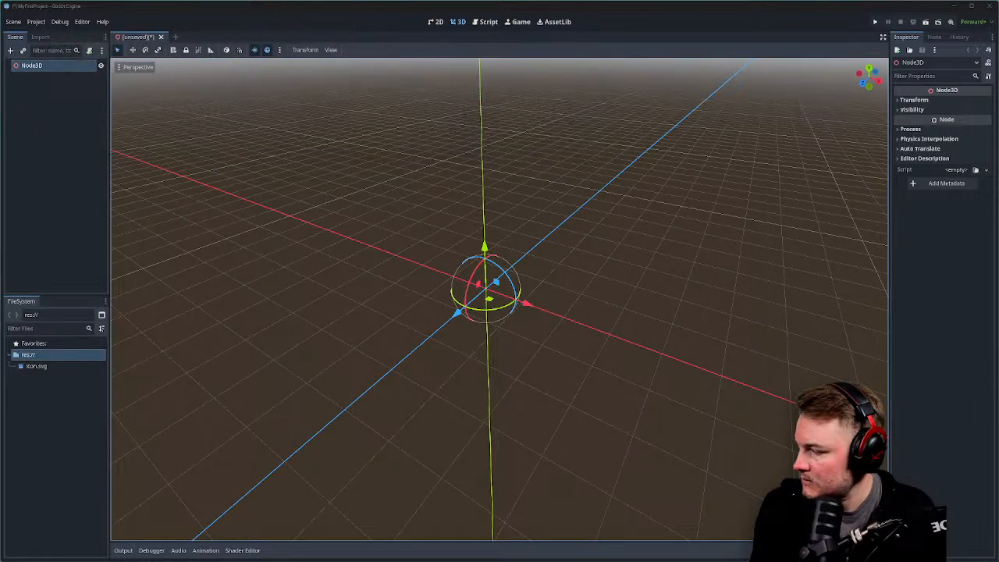
left_click(36, 22)
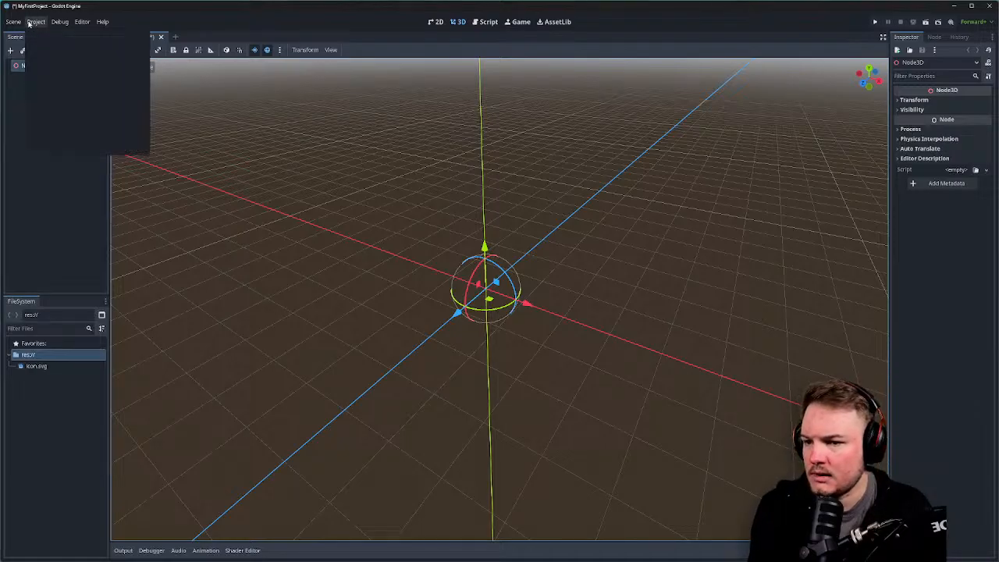
left_click(55, 35)
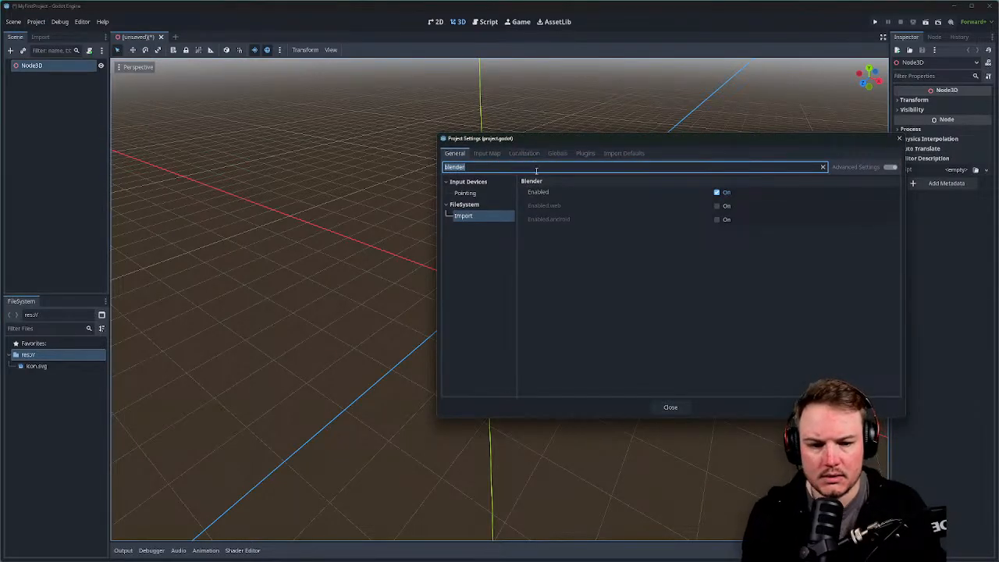
mouse_move(530, 201)
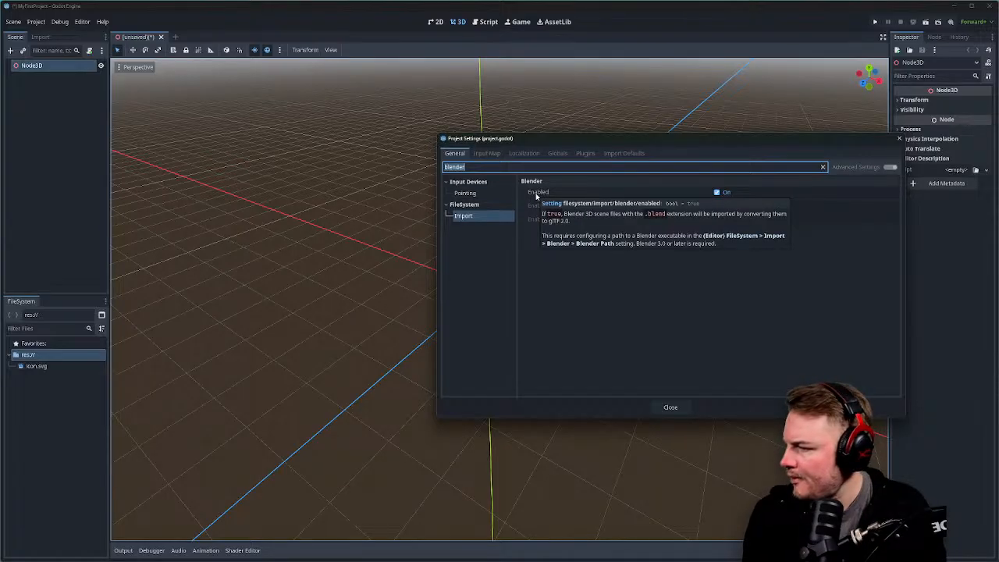
left_click(596, 297)
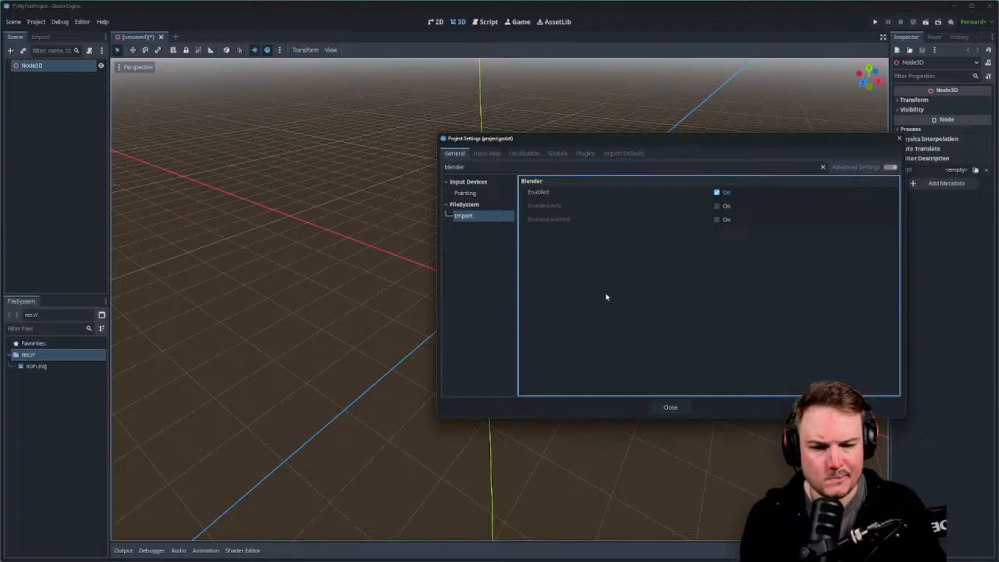
left_click(486, 205)
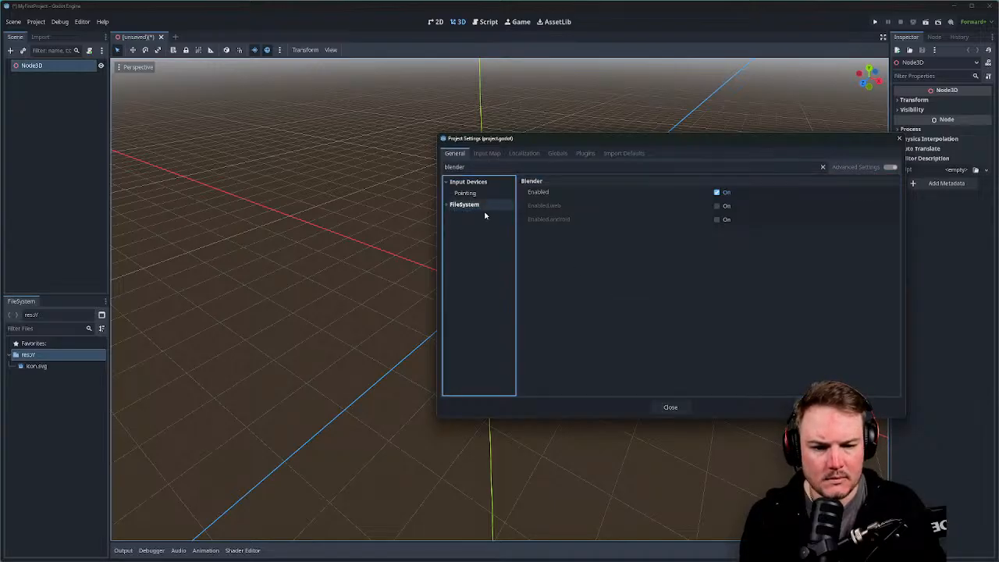
left_click(485, 216)
left_click(573, 183)
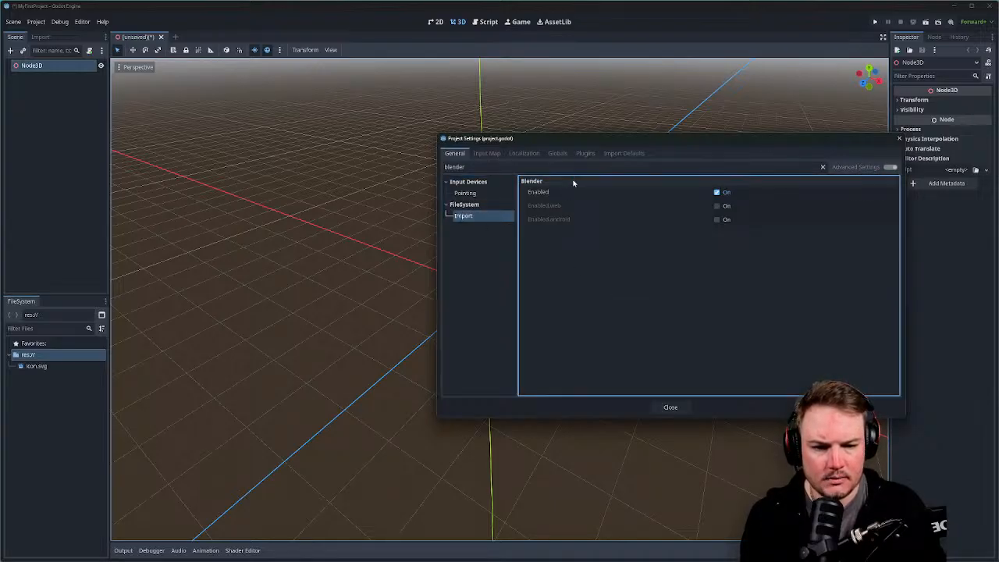
left_click(824, 167)
type("Bl")
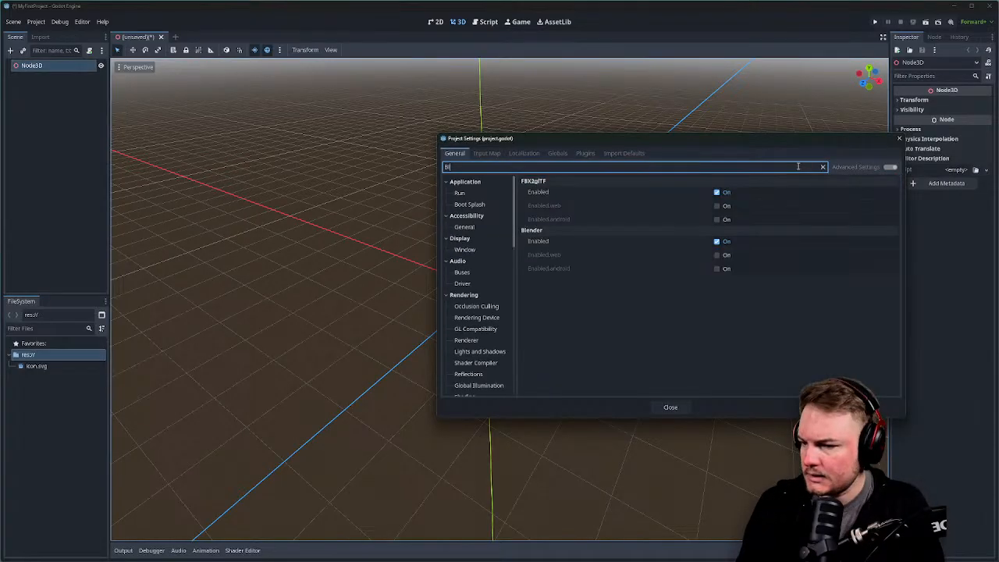
type("ender")
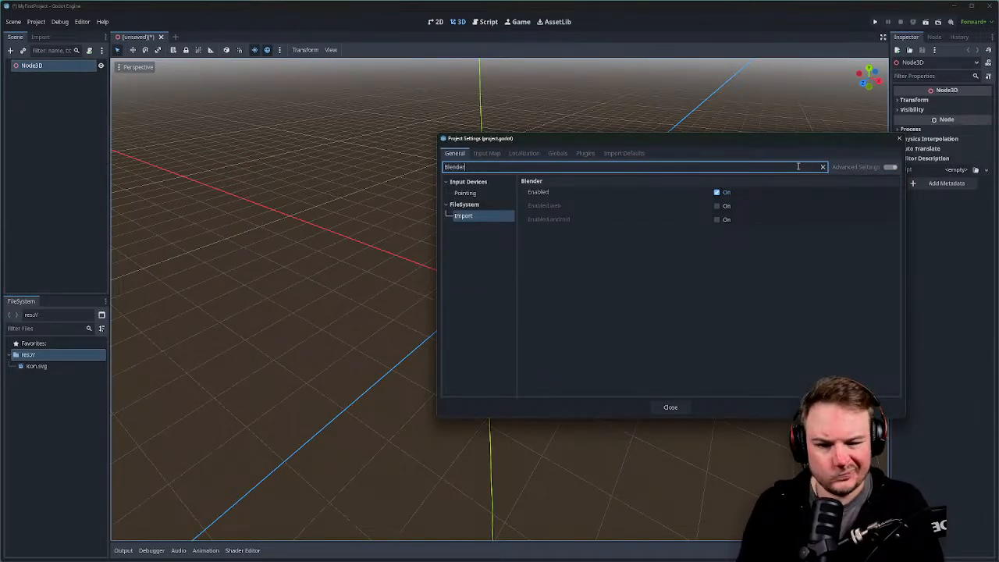
double_click(798, 167)
key("BackSpace")
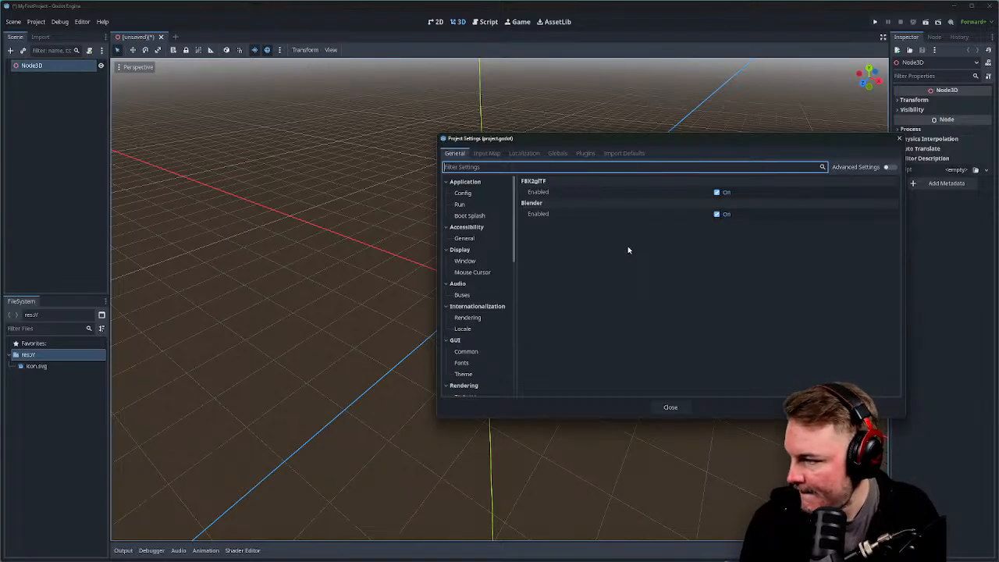
left_click(559, 168)
type("blender")
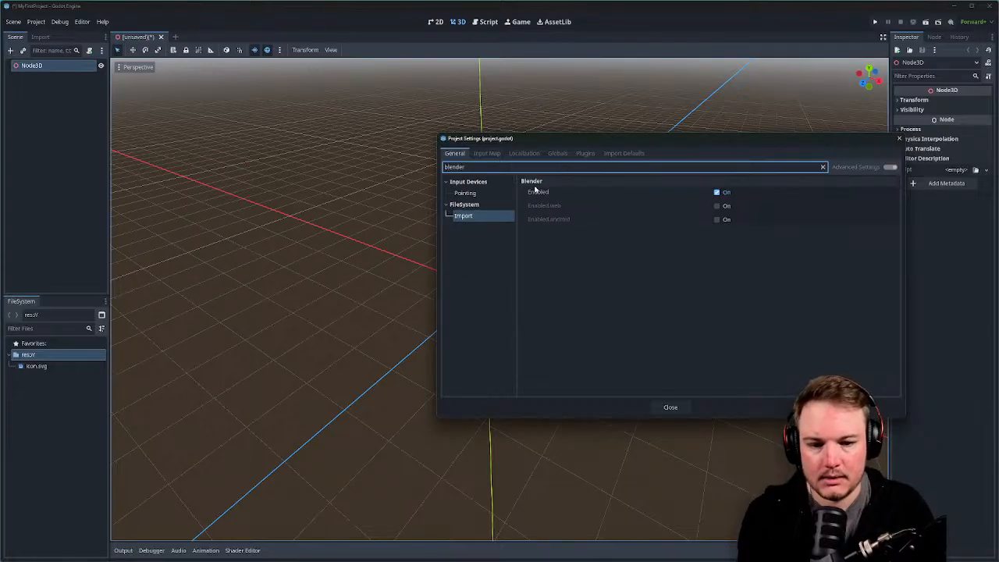
left_click(468, 216)
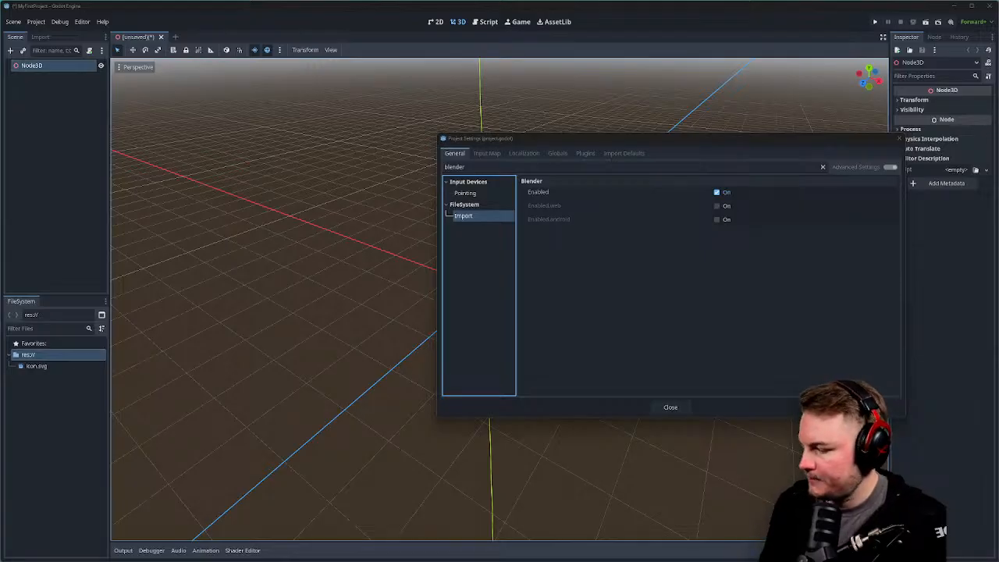
Open a File Explorer window and move it to the left, away from Godot.
key("super+e")
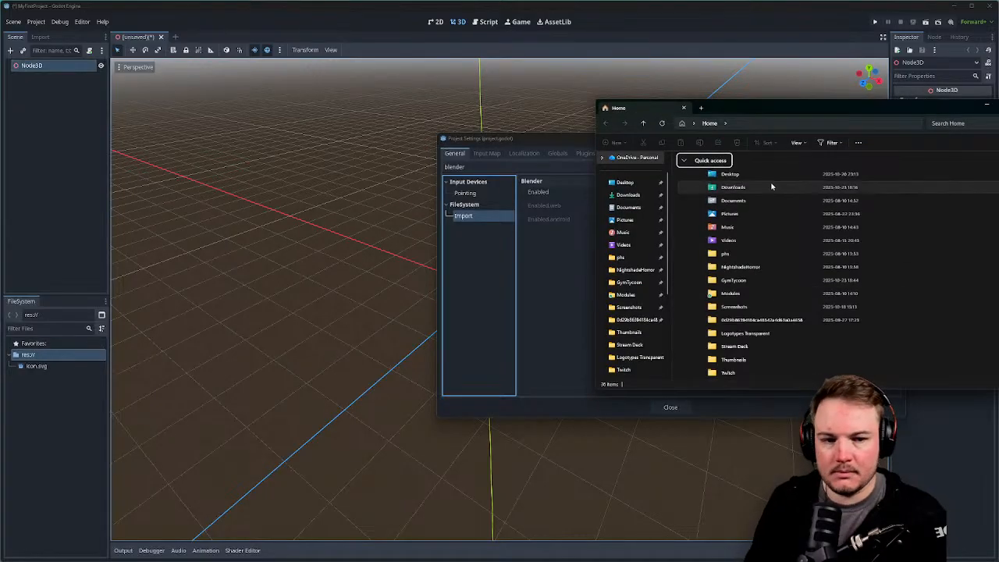
left_click_drag(777, 112, 0, 234)
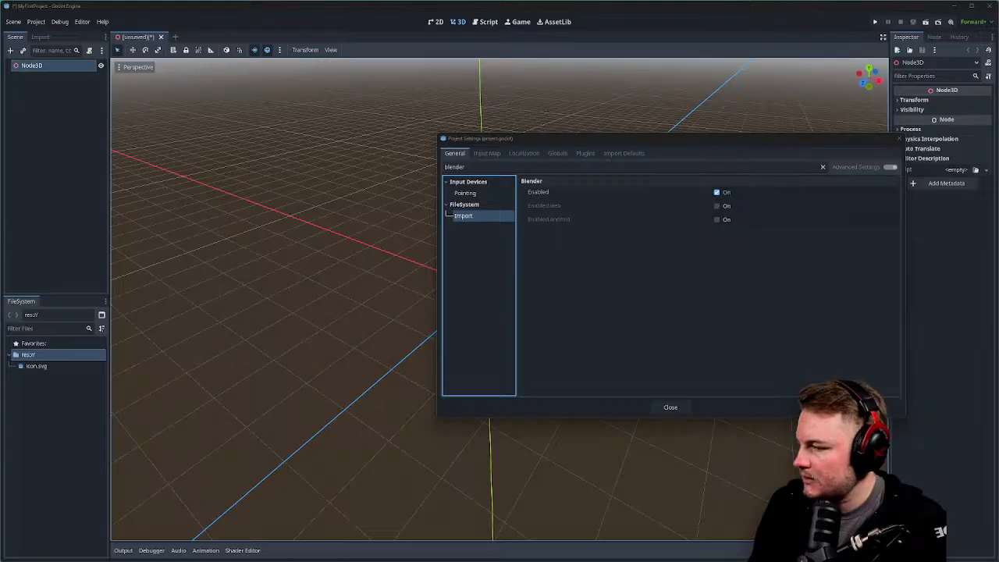
Close Project Settings, create a res:// folder named 'Blender' and drop the .blend file into it.
left_click(899, 138)
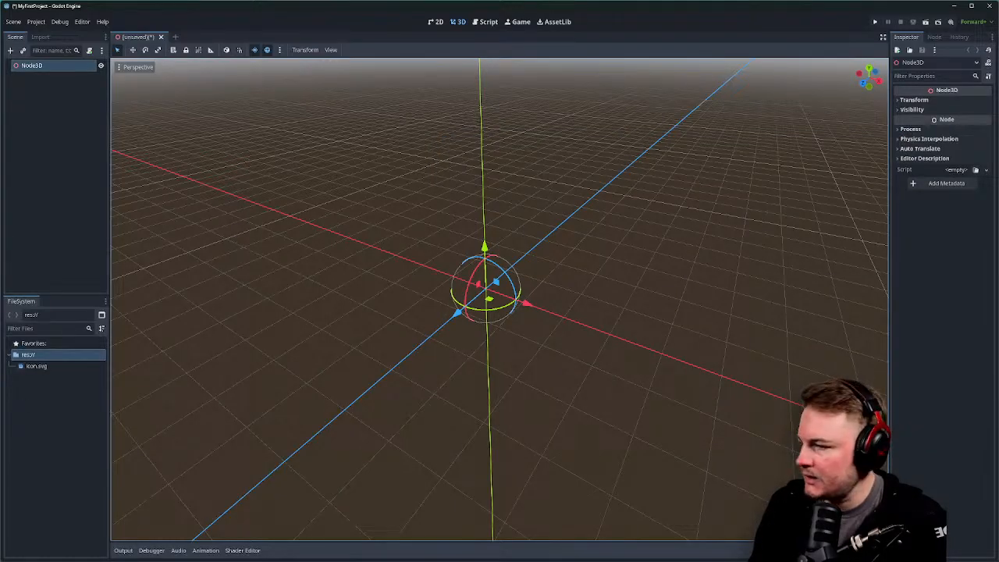
right_click(64, 401)
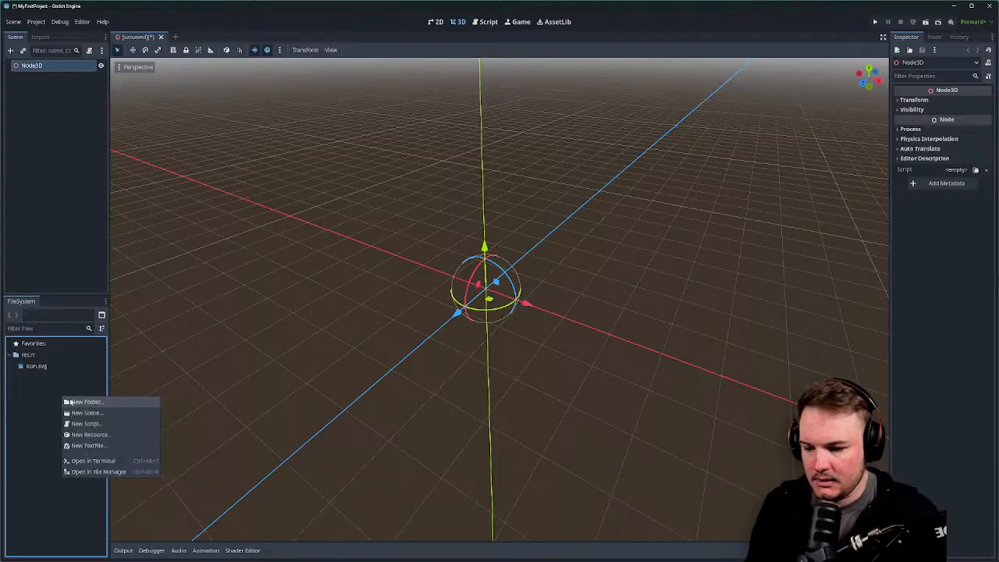
left_click(69, 402)
type("Blender")
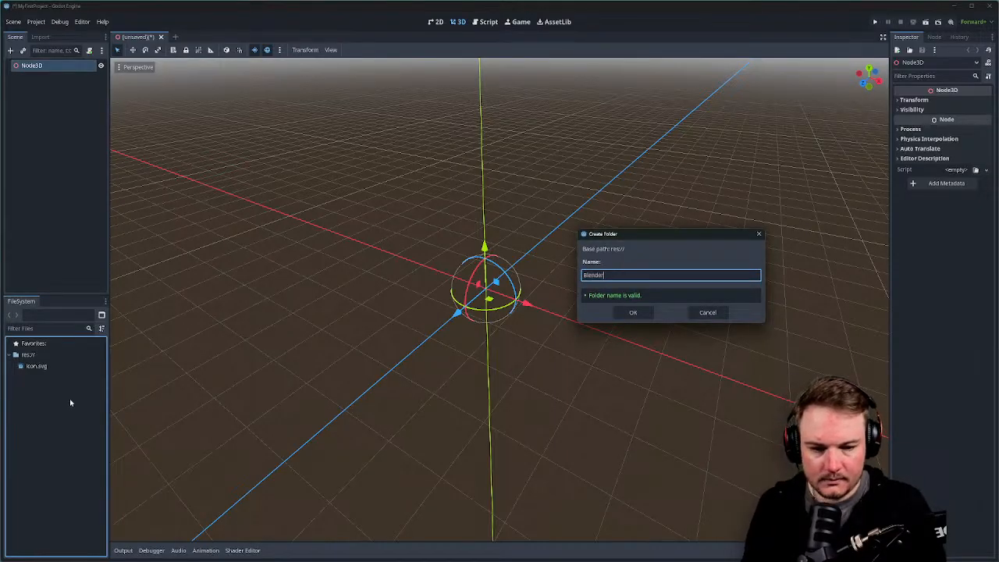
key("Return")
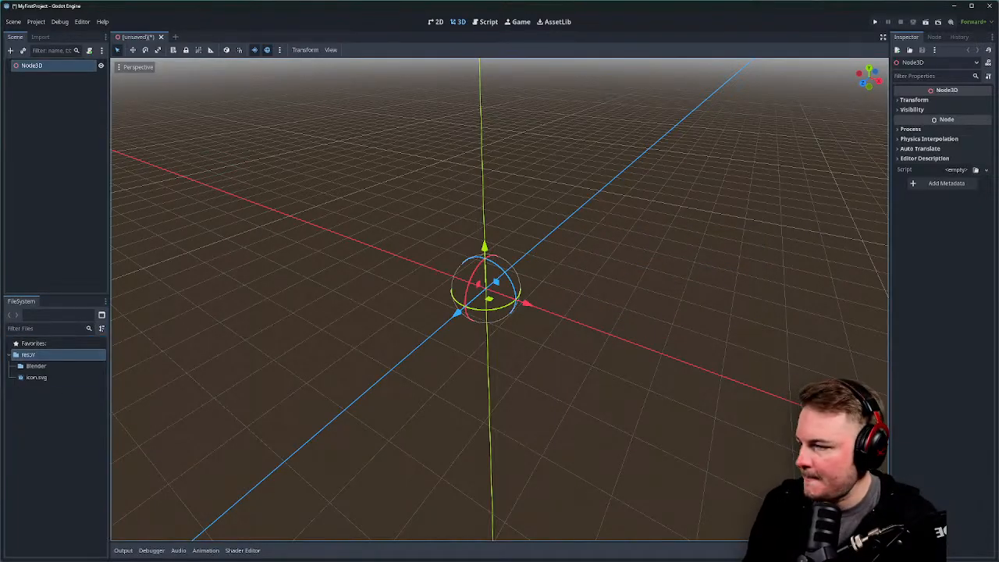
left_click_drag(80, 342, 42, 365)
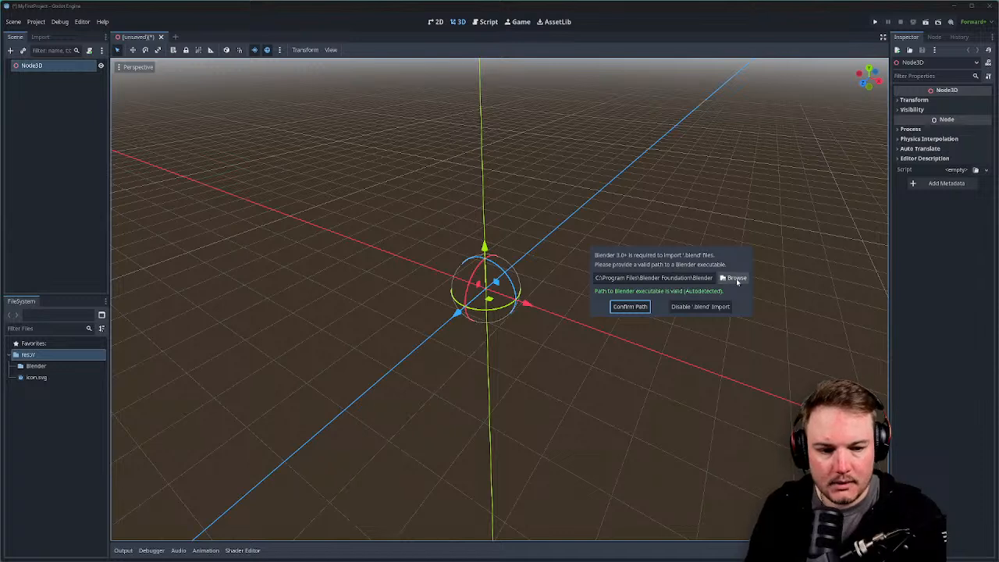
Check the detected Blender executable path and confirm it.
left_click(703, 279)
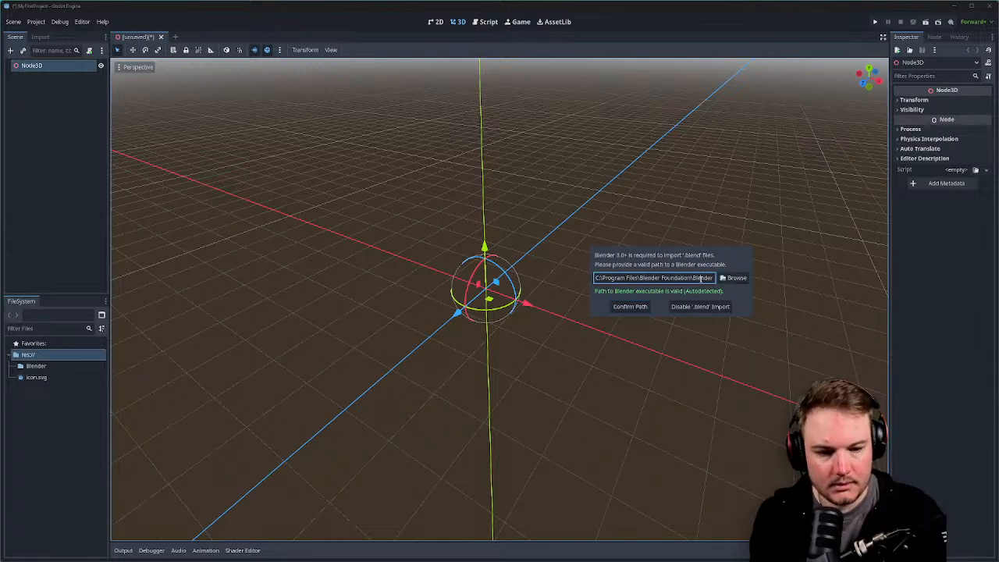
key("End")
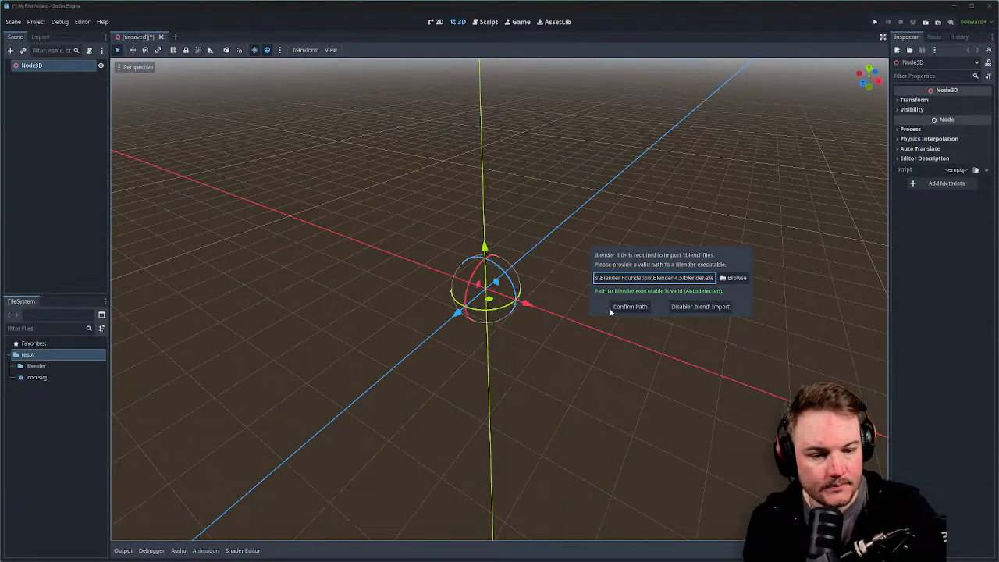
left_click(621, 306)
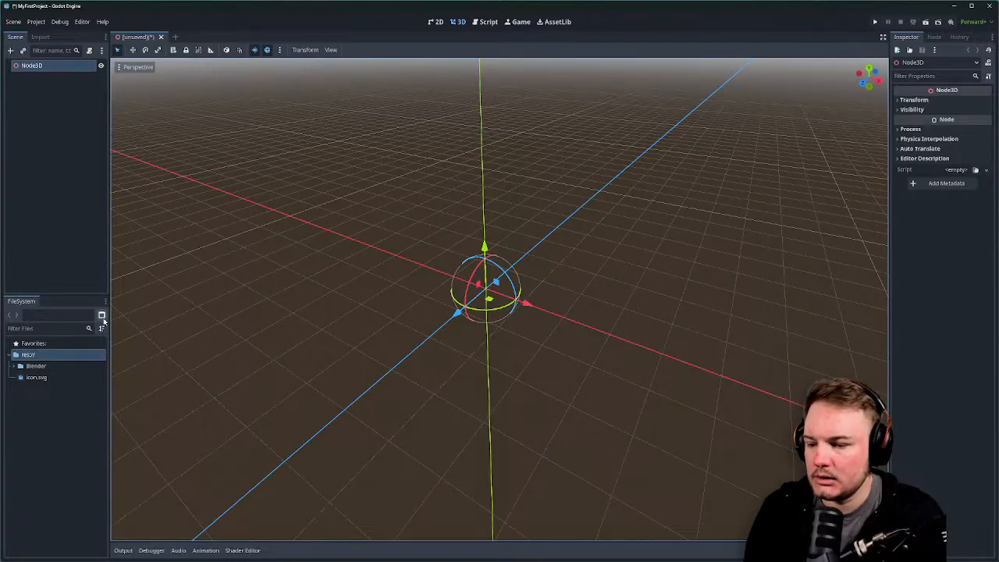
Add art_diorama_01.blend from the Blender folder as a child of Node3D.
left_click(16, 366)
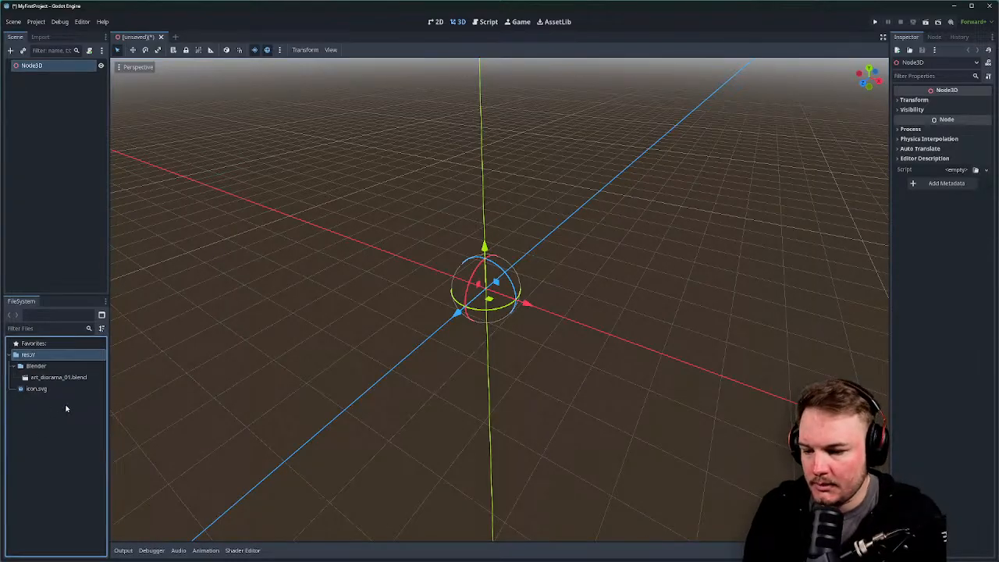
left_click_drag(70, 381, 32, 182)
left_click_drag(28, 62, 31, 68)
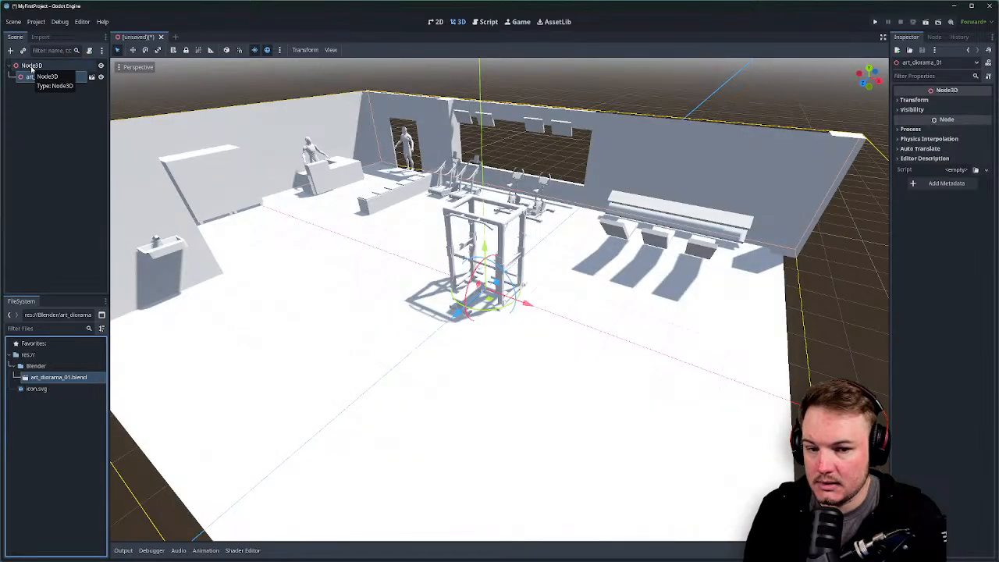
Fly around the gym diorama in freelook, then switch to Blender and back.
right_click_drag(500, 296, 429, 280)
key("w")
scroll(336, 289, "up", 6)
key("a")
key("s")
key("w")
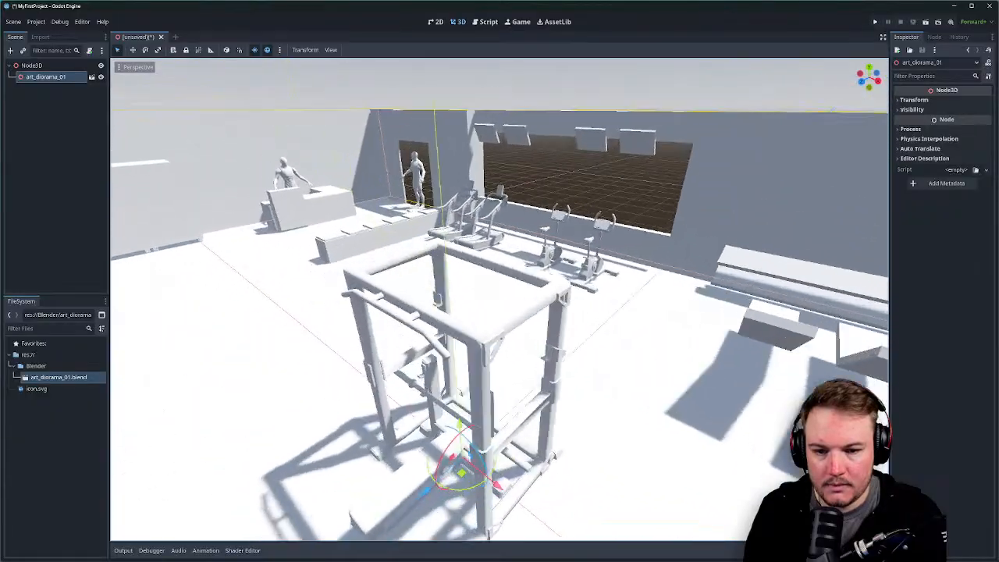
right_click_drag(602, 256, 451, 273)
key("s")
key("d")
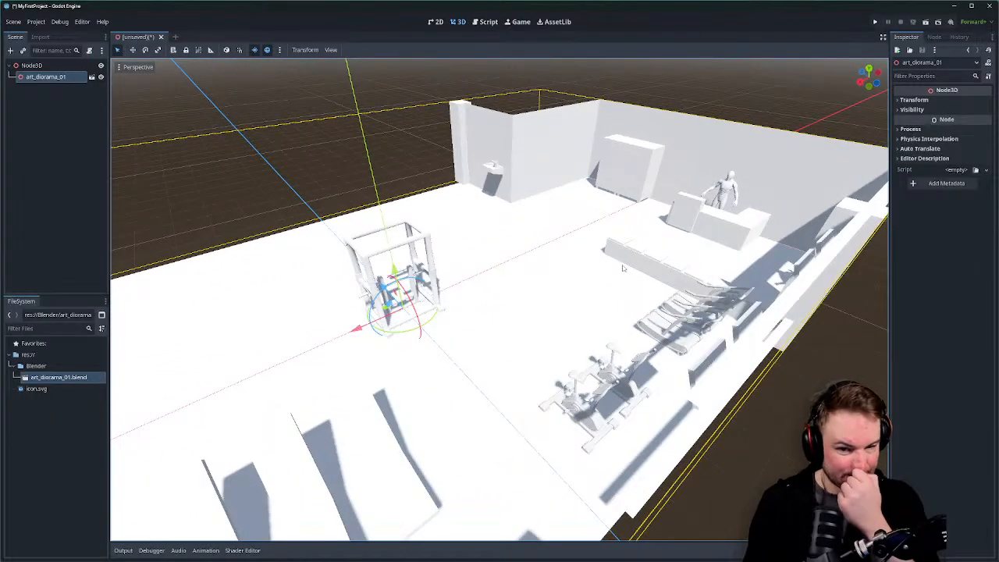
key("s")
right_click_drag(572, 143, 701, 128)
scroll(572, 143, "up", 10)
key("a")
key("d")
key("e")
left_click(570, 205)
key("a")
right_click_drag(570, 205, 470, 285)
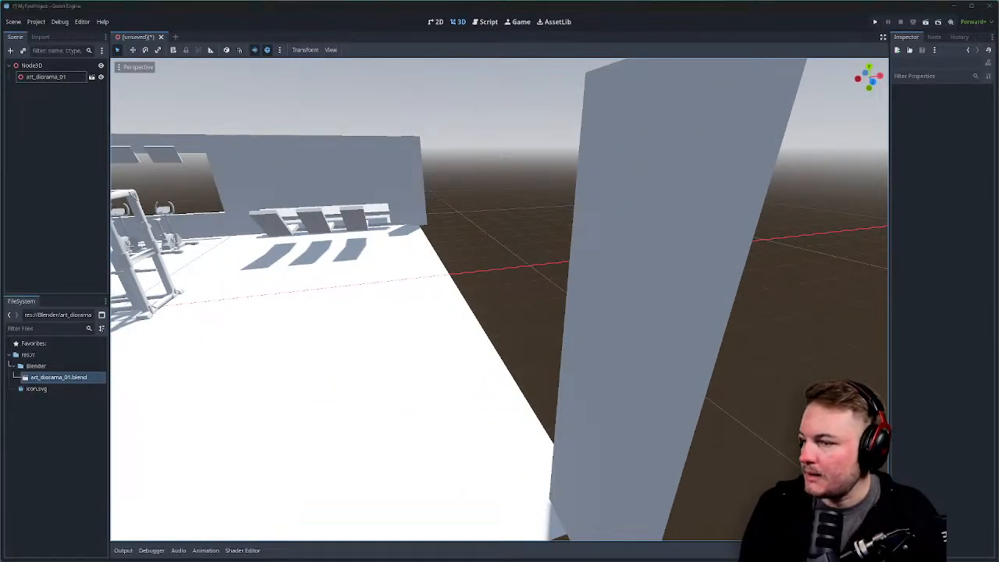
right_click_drag(288, 206, 31, 238)
key("d")
right_click_drag(500, 299, 601, 317)
key("s")
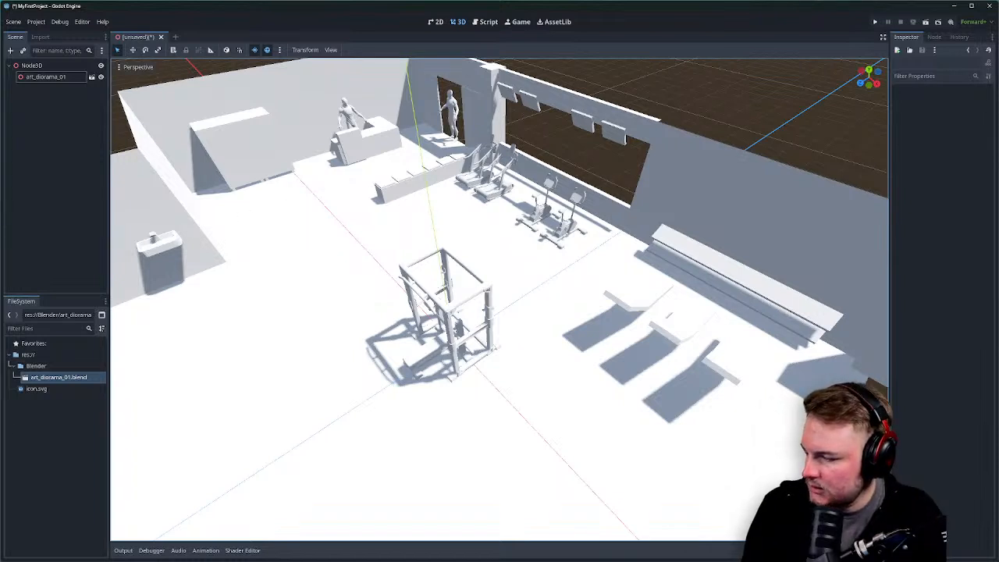
key("alt+Tab")
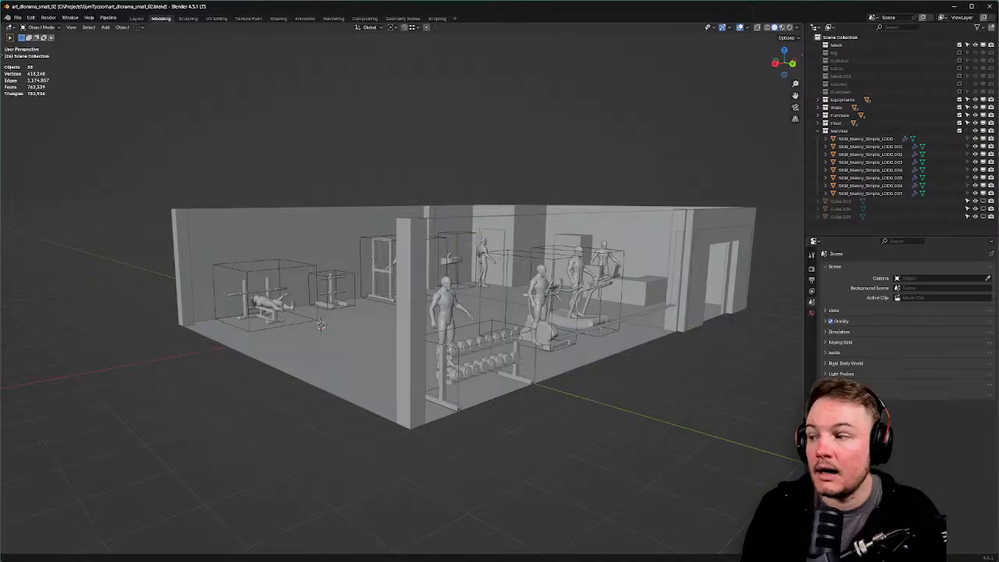
left_click(954, 7)
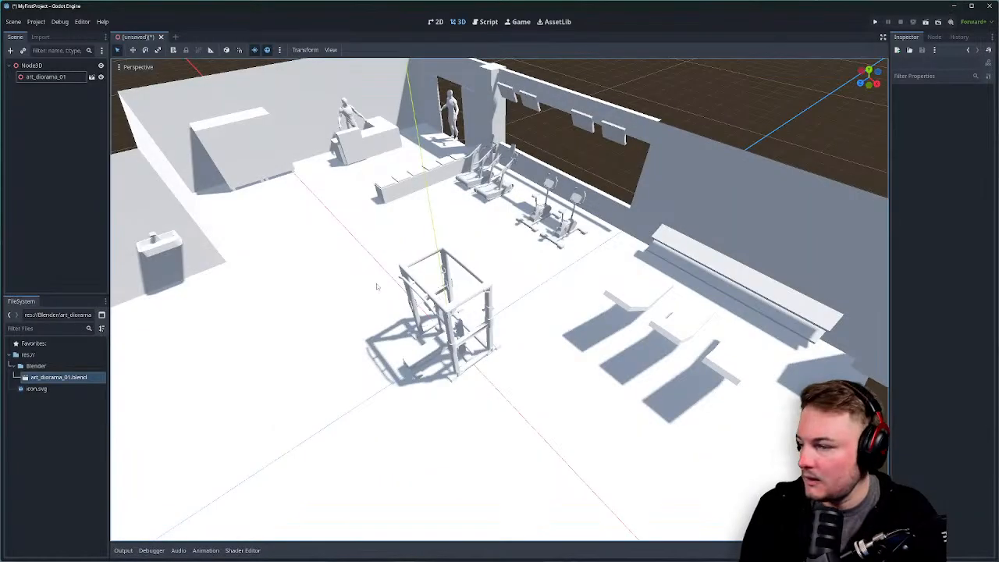
Delete art_diorama_01.blend from the project and dismiss the missing-file alert.
left_click(66, 378)
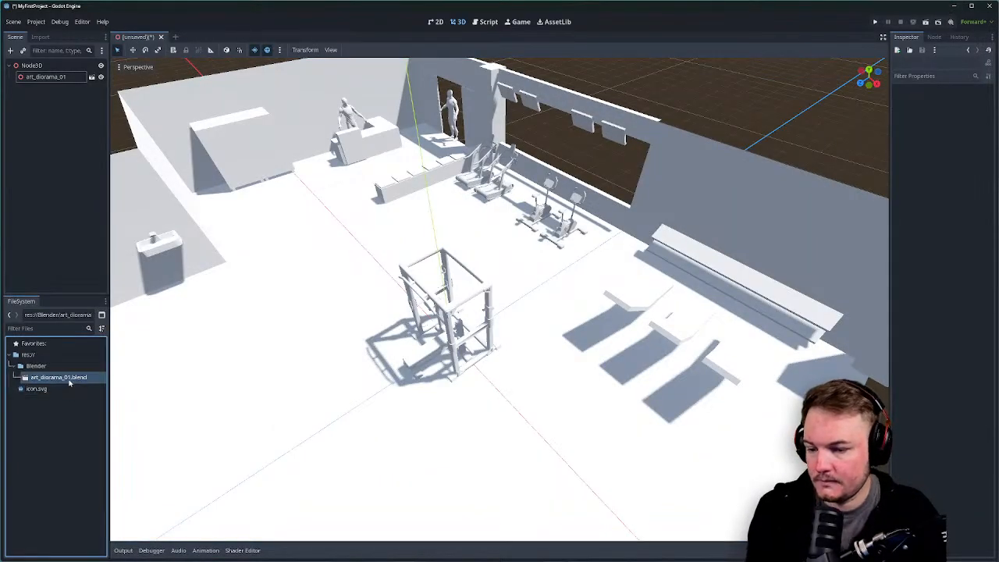
key("Delete")
left_click(612, 319)
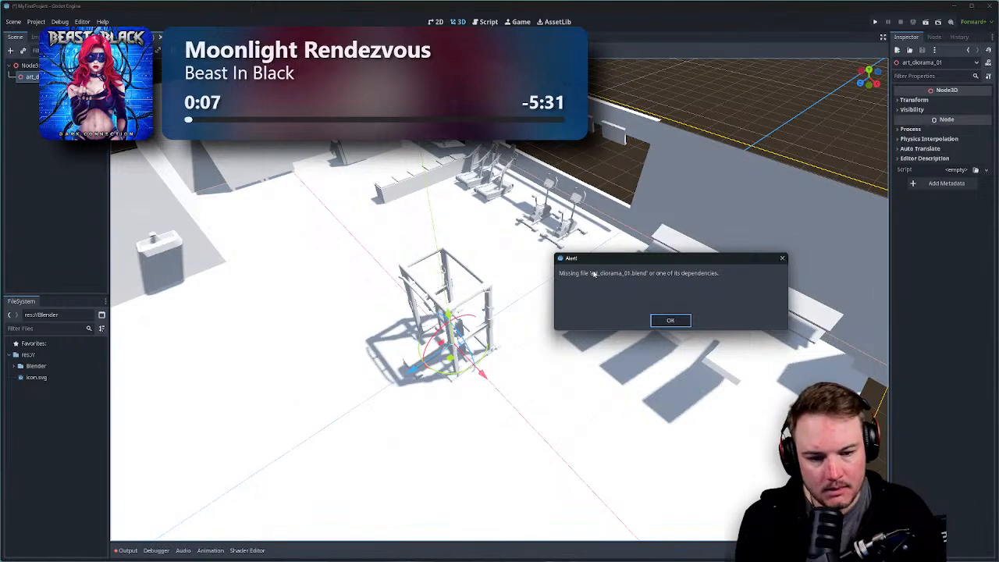
left_click(782, 258)
Delete the art_diorama_01 node from the scene tree.
left_click(63, 78)
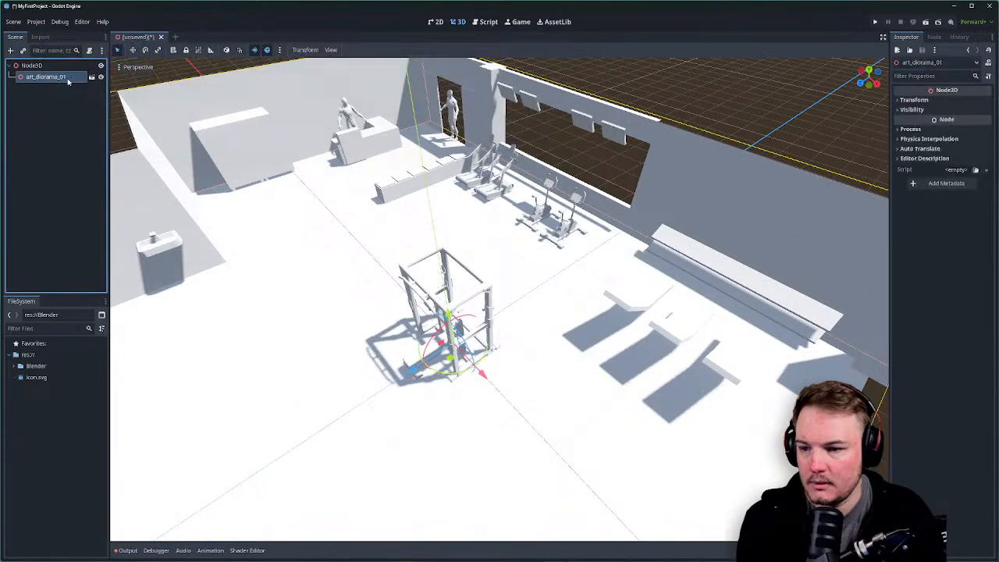
key("Delete")
left_click(651, 287)
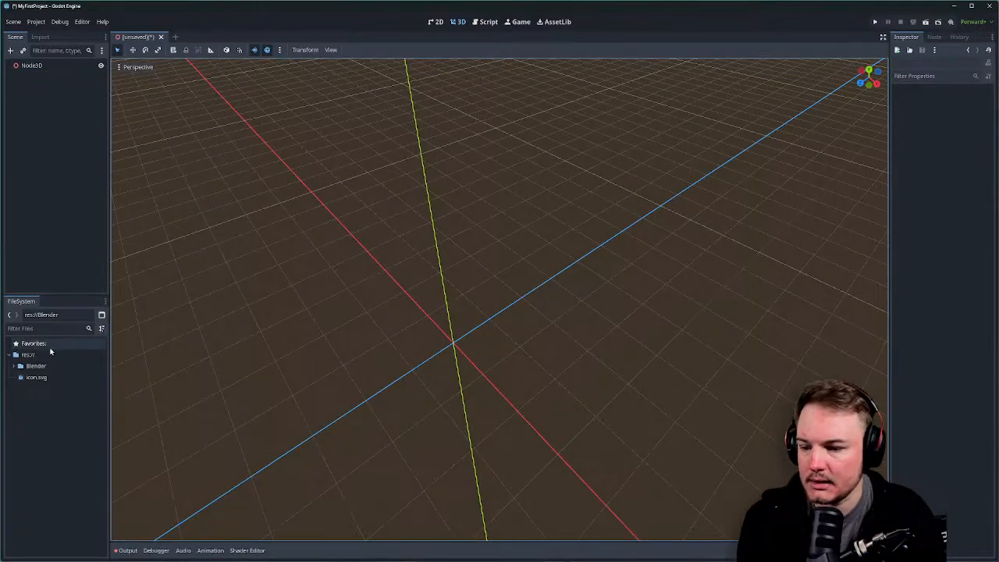
Add art_diorama_small_02.blend from the Blender folder as a child of Node3D.
left_click(14, 367)
left_click(38, 433)
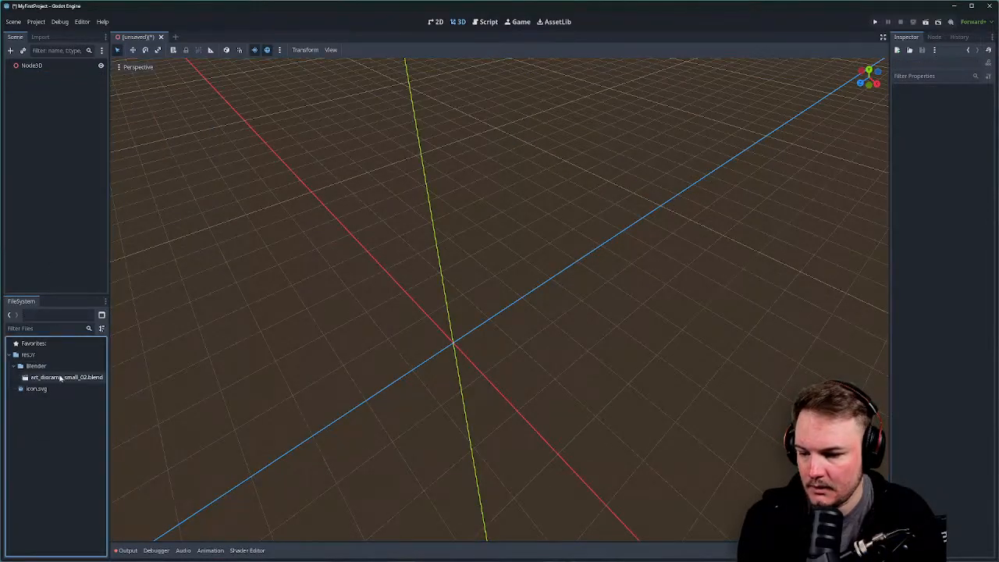
left_click_drag(66, 377, 41, 72)
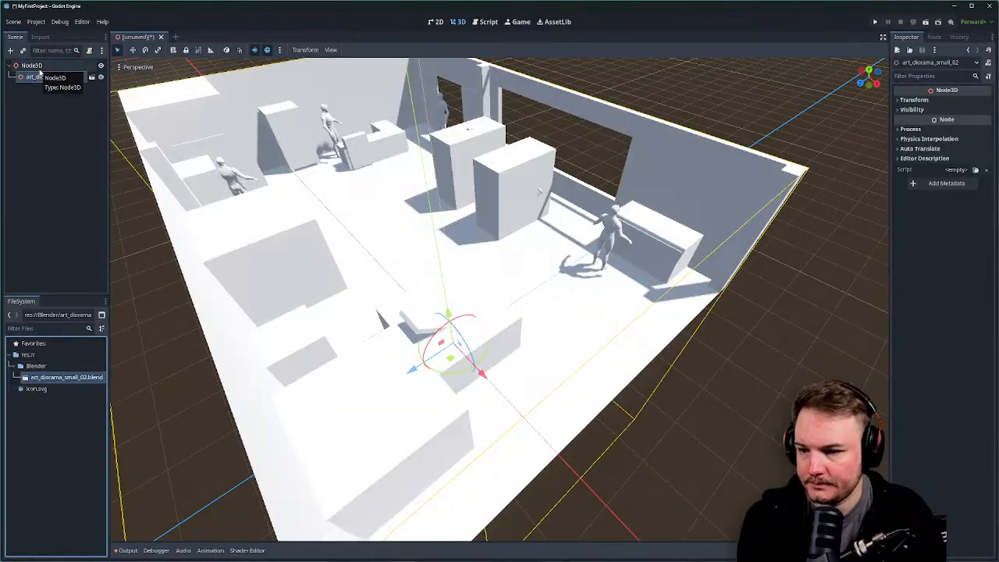
Fly through the small gym room in freelook toward the door and figure.
right_click_drag(505, 239, 505, 238)
key("w")
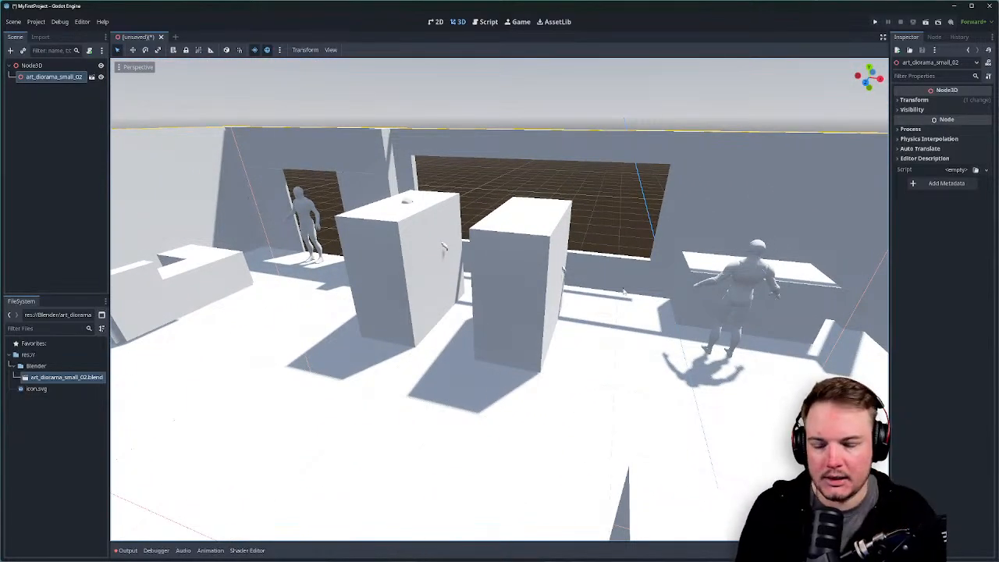
right_click_drag(625, 291, 624, 291)
key("s")
key("w")
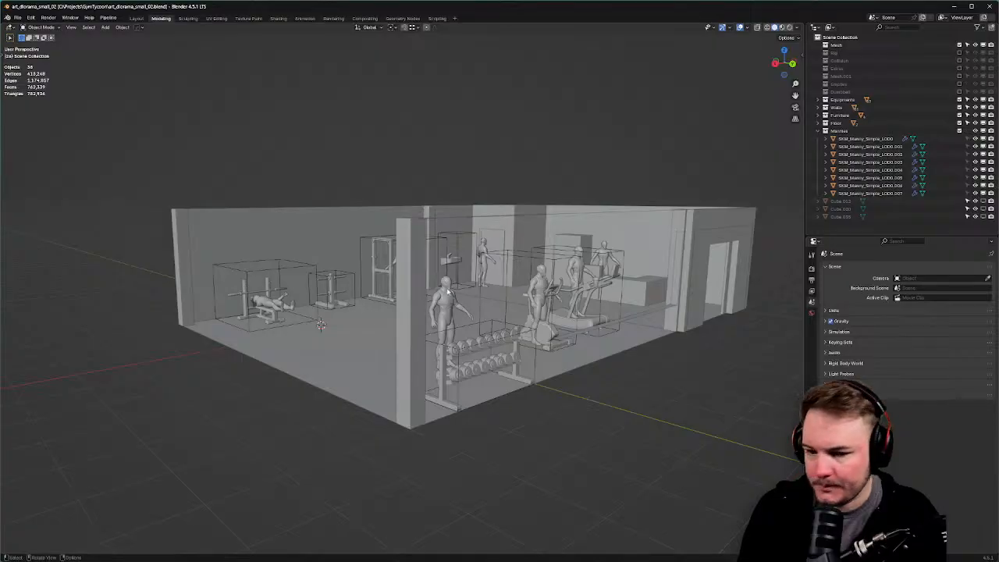
scroll(386, 269, "up", 2)
right_click(386, 270)
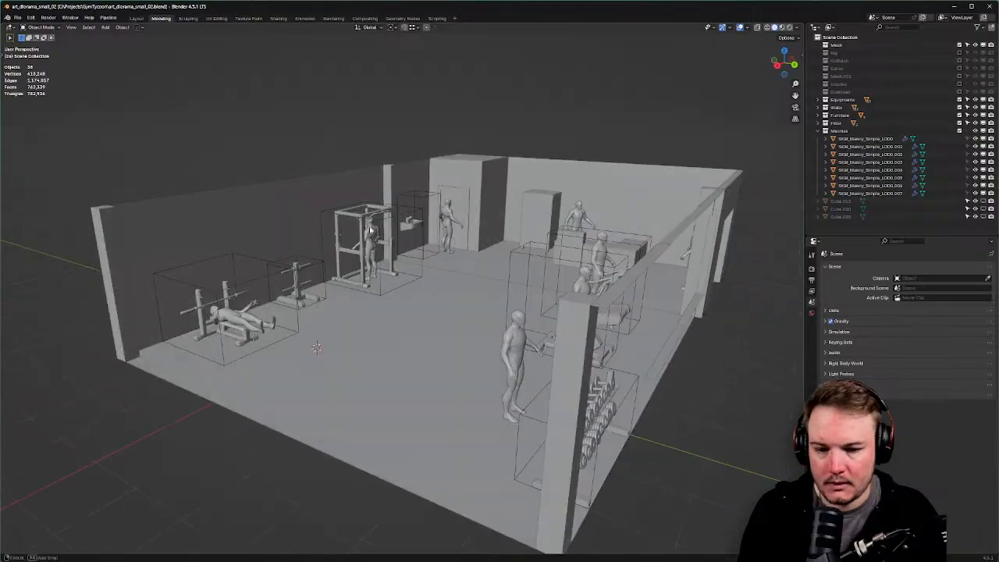
Collapse and exclude the Mannies collection to hide the mannequins.
middle_click_drag(370, 231, 417, 244)
scroll(417, 243, "down", 2)
left_click(818, 132)
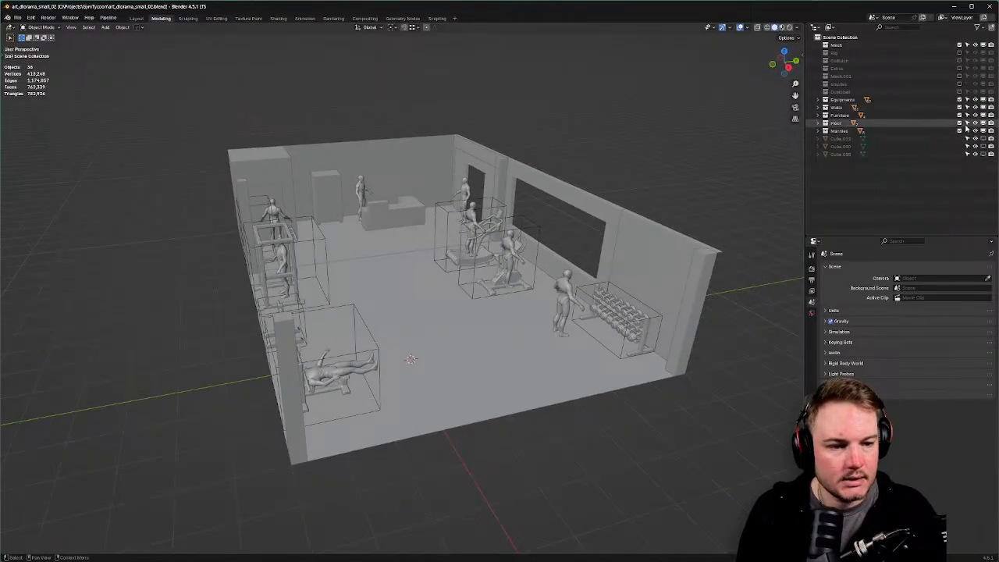
left_click(960, 130)
Select the wireframe boxes of the treadmill, bike, power rack, wall item, small rack and bench.
middle_click_drag(593, 223, 541, 215)
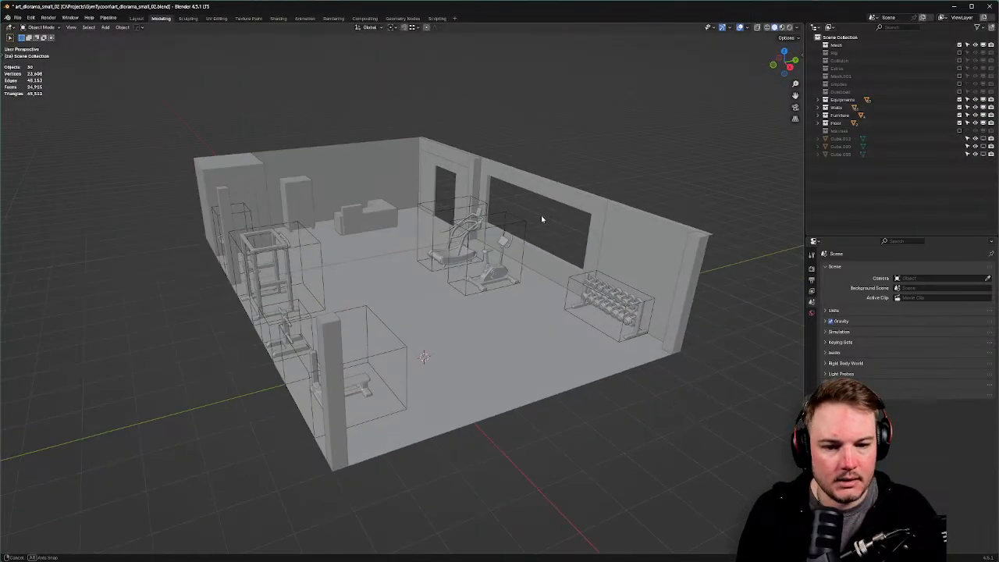
left_click(481, 208)
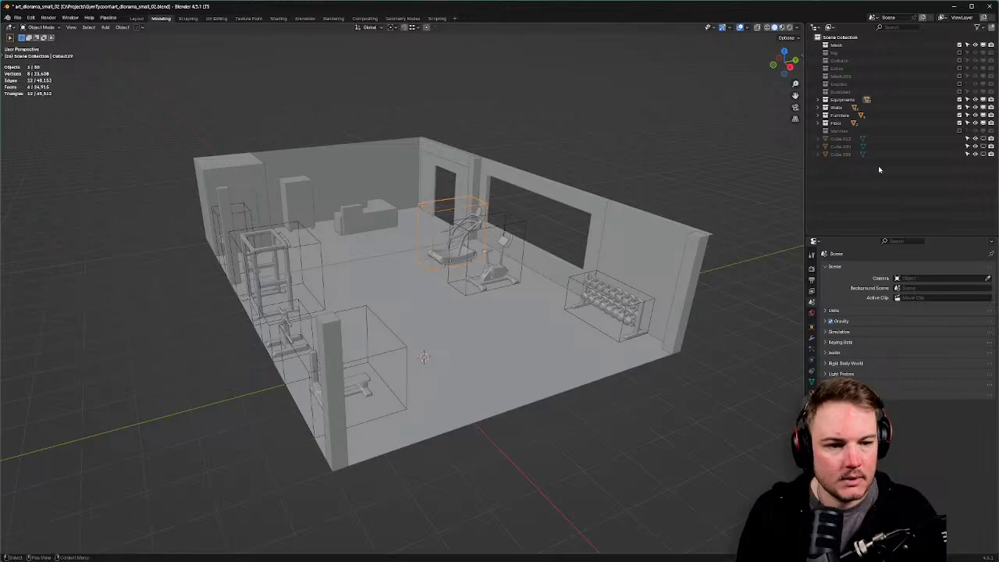
key("KP_Decimal")
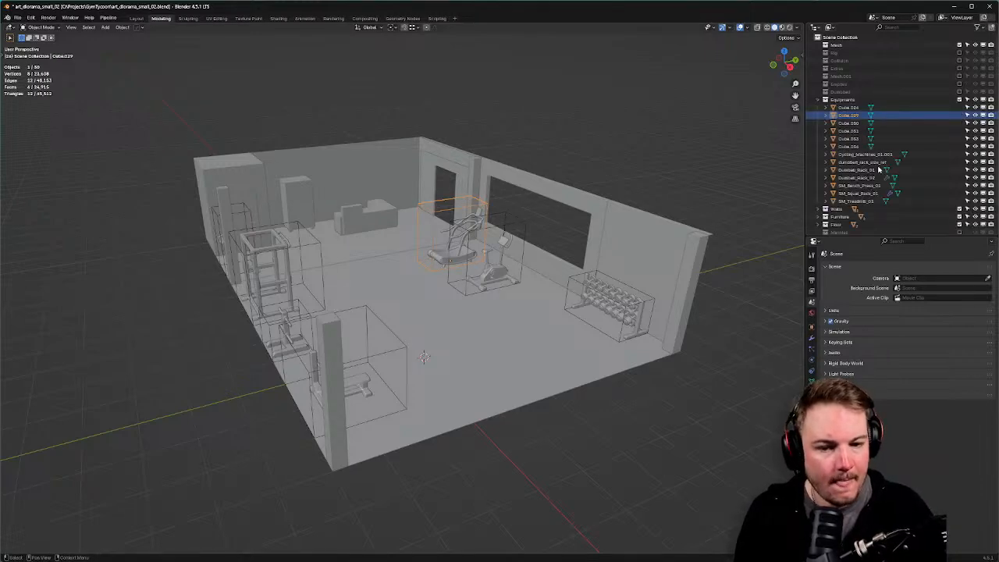
scroll(700, 208, "up", 2)
left_click(541, 227, "shift")
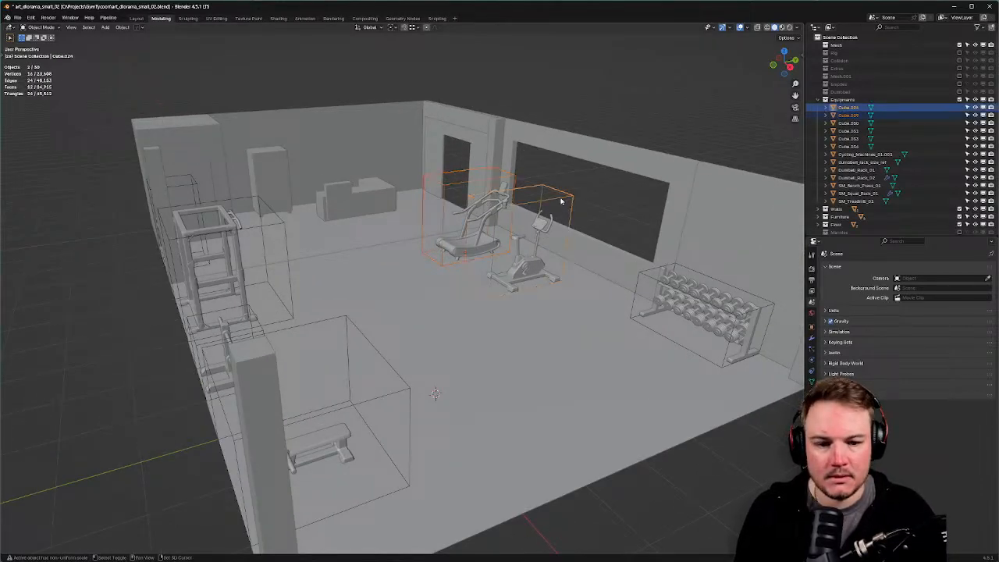
middle_click_drag(541, 227, 281, 205)
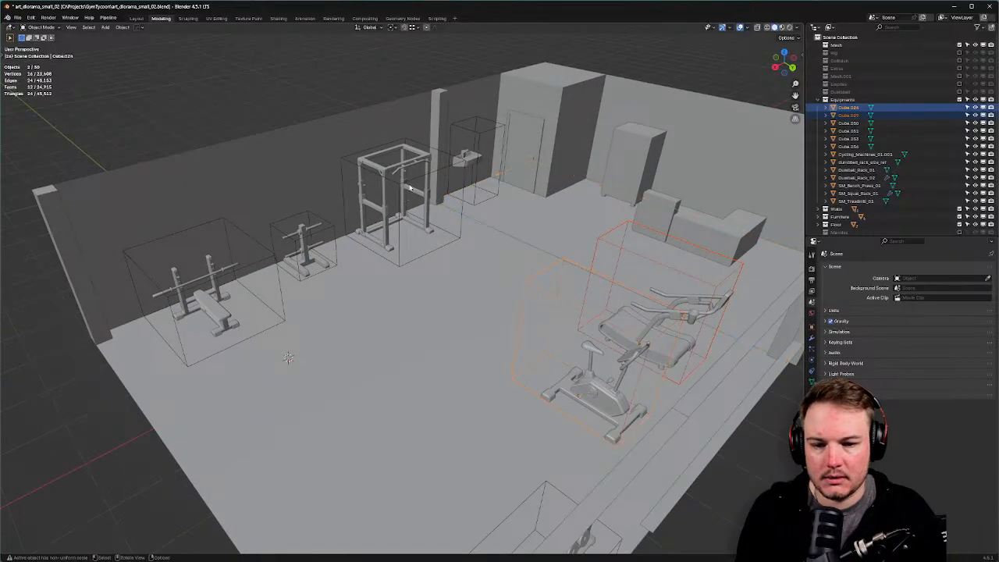
left_click(404, 184, "shift")
left_click(471, 133, "shift")
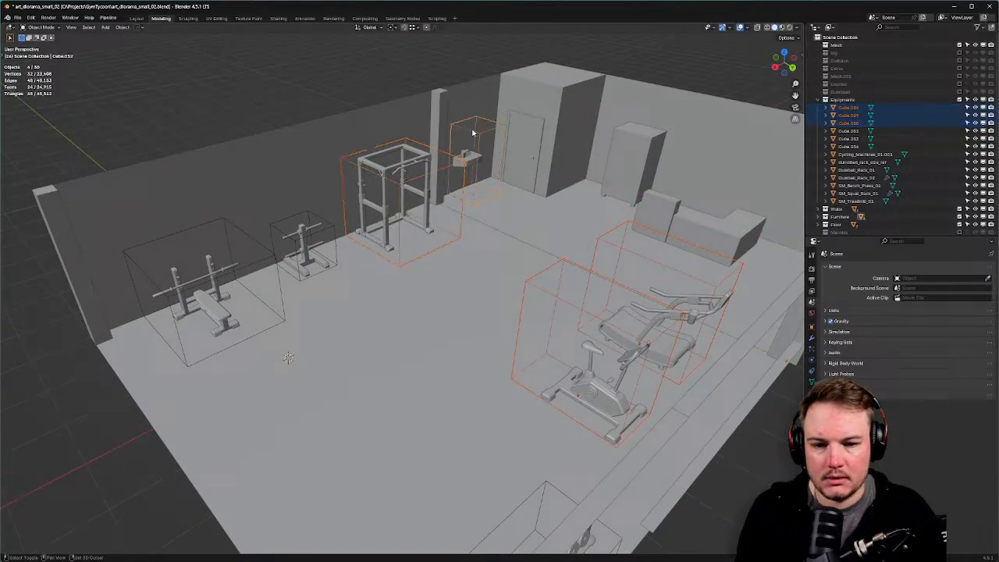
left_click(272, 229, "shift")
left_click(250, 238, "shift")
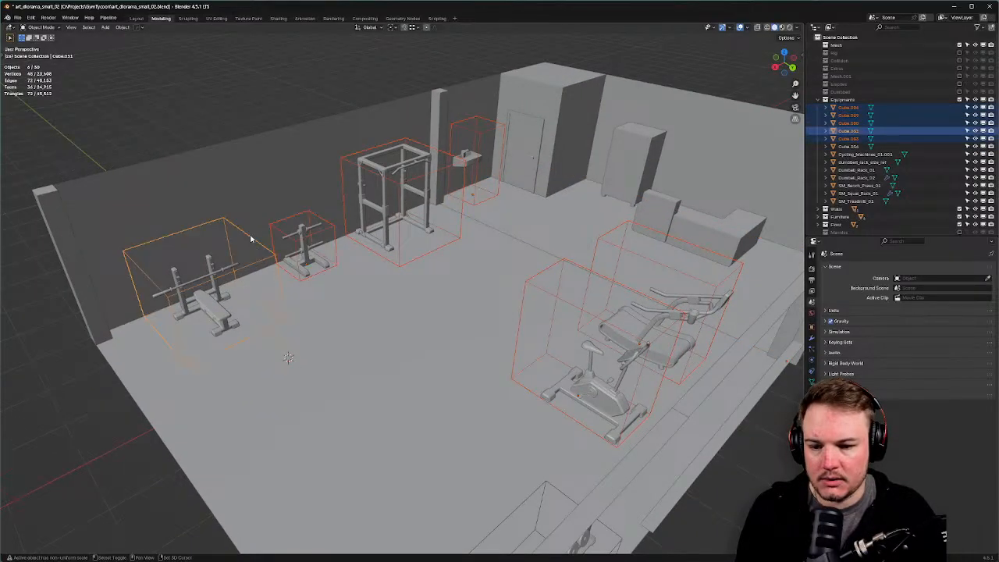
Move the selected boxes into a new collection named SizeReferences.
key("m")
left_click(251, 235)
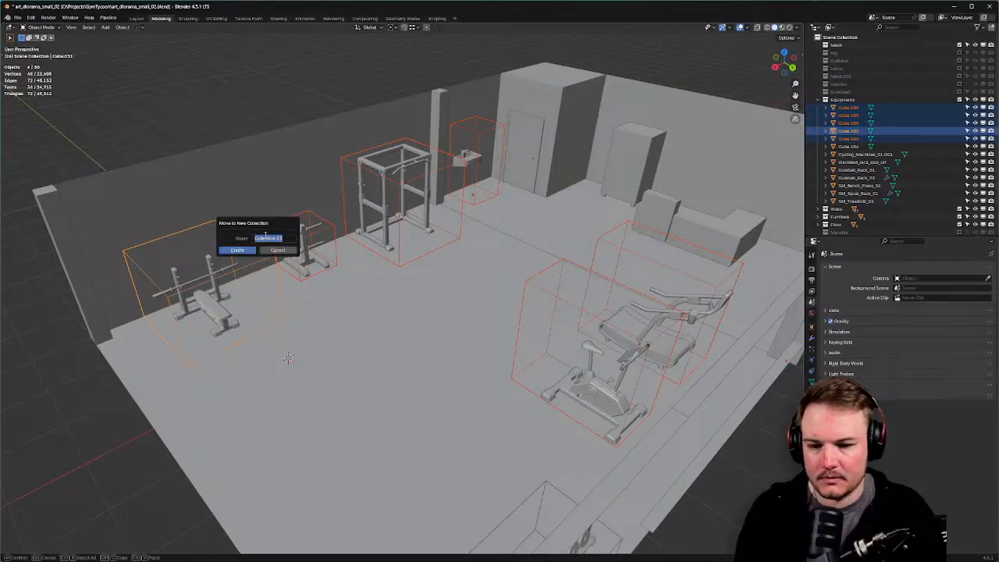
type("BenchReferences")
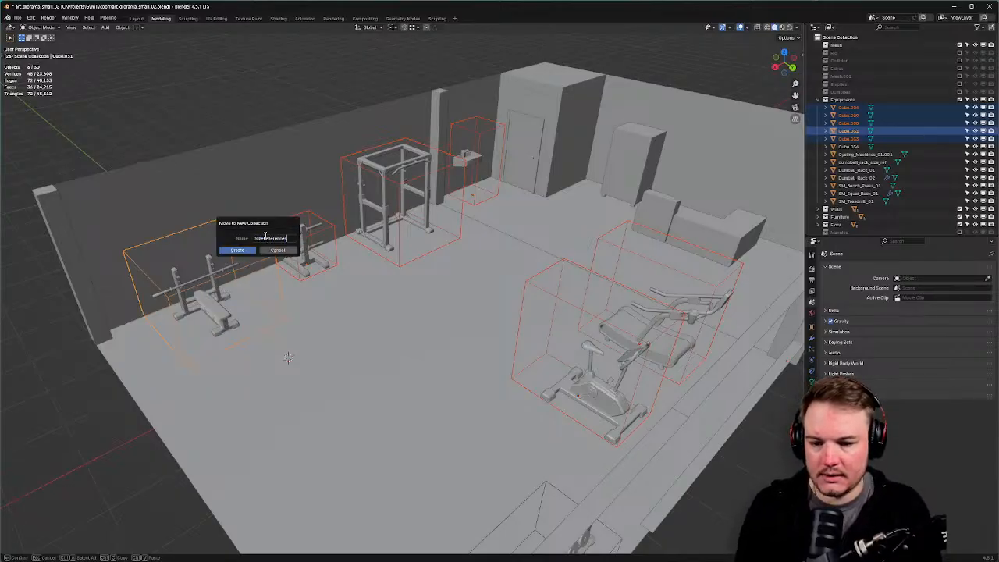
key("Return")
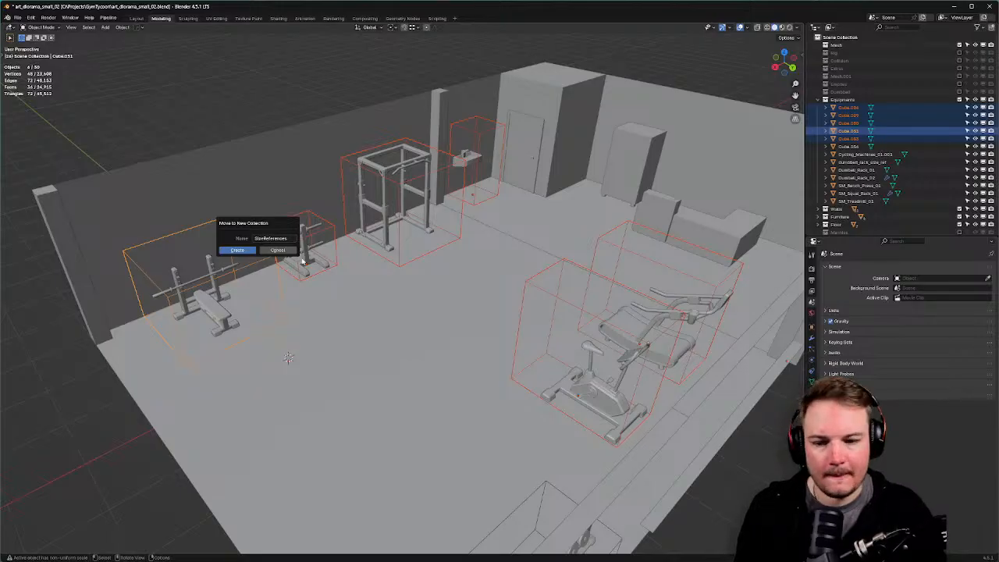
left_click(249, 252)
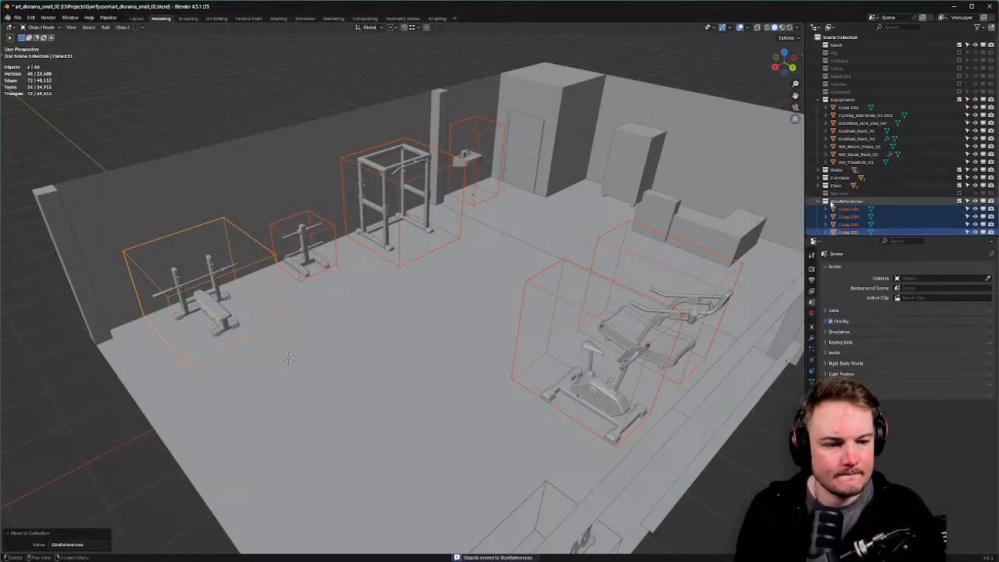
Exclude SizeReferences, move it up the Outliner, collapse Equipments, and save the .blend.
left_click(819, 202)
left_click(959, 202)
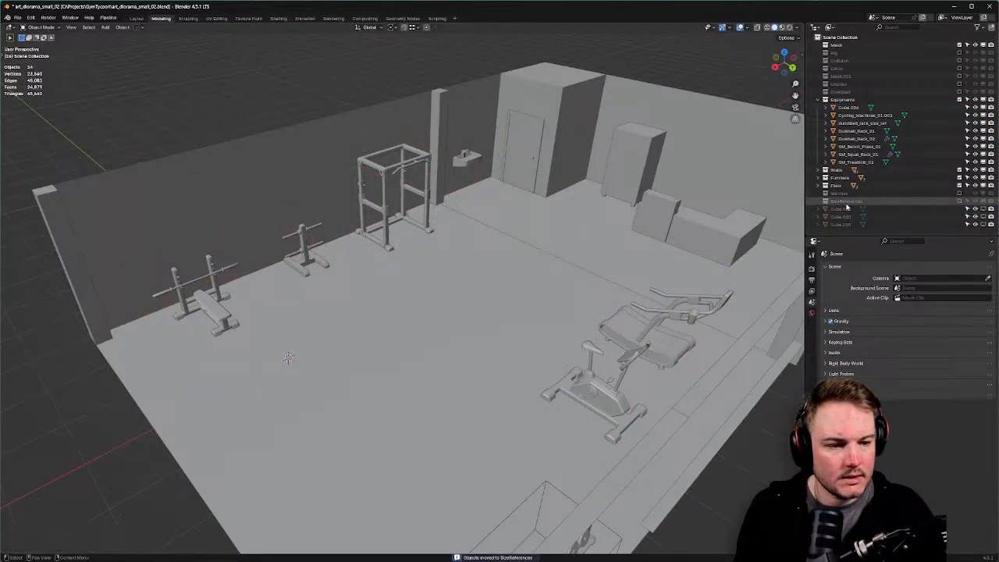
left_click_drag(845, 203, 856, 92)
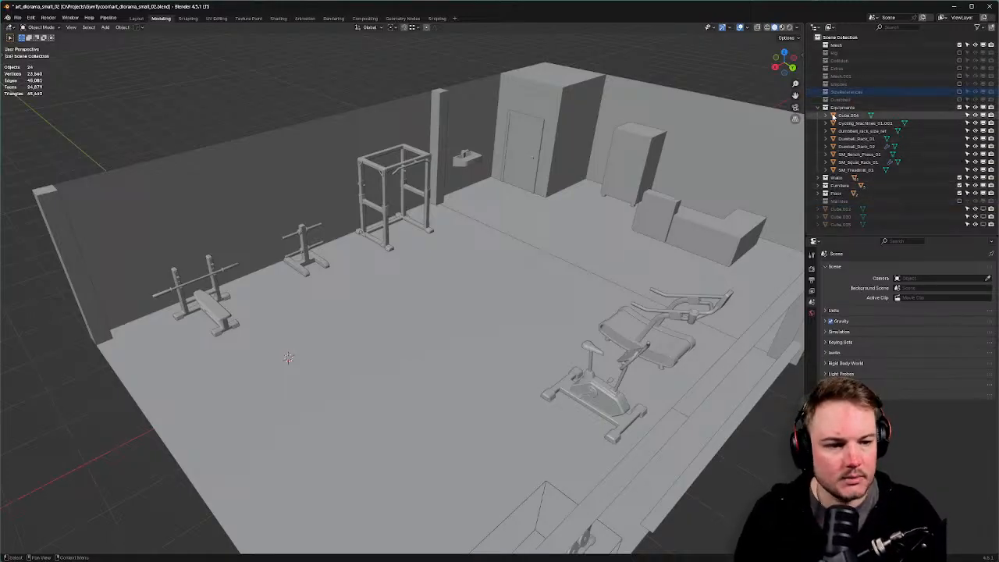
left_click(818, 108)
middle_click_drag(498, 230, 573, 217)
key("ctrl+s")
left_click(627, 218)
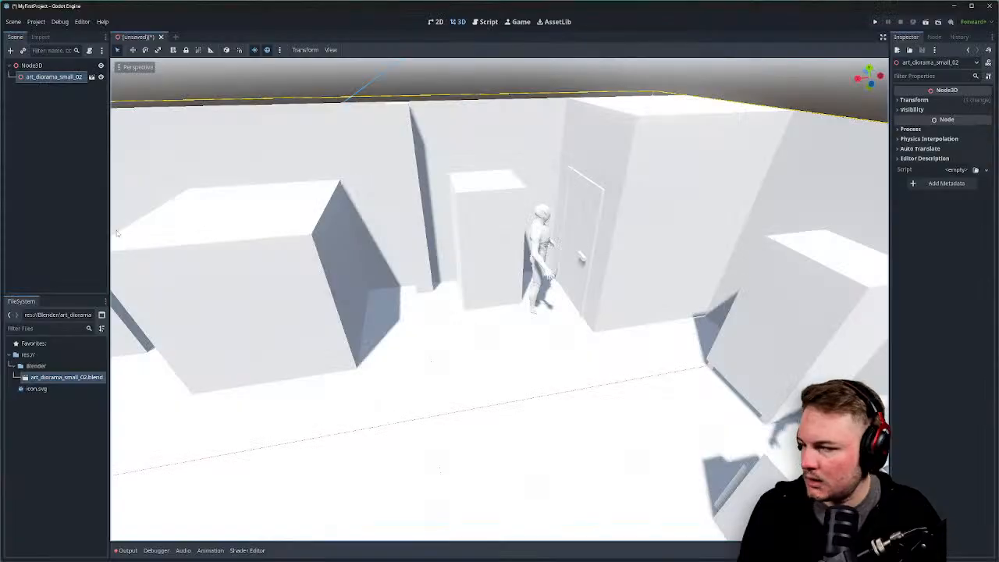
Fly the camera down and underneath the gym diorama, circling its supporting column.
scroll(500, 299, "down", 8)
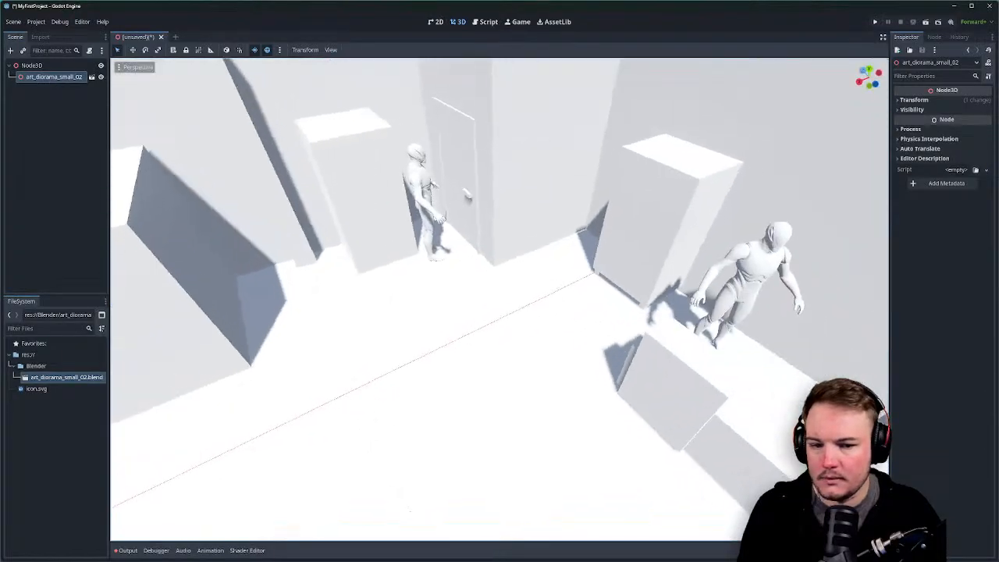
scroll(500, 299, "down", 5)
middle_click_drag(500, 299, 460, 226)
middle_click_drag(527, 361, 527, 355)
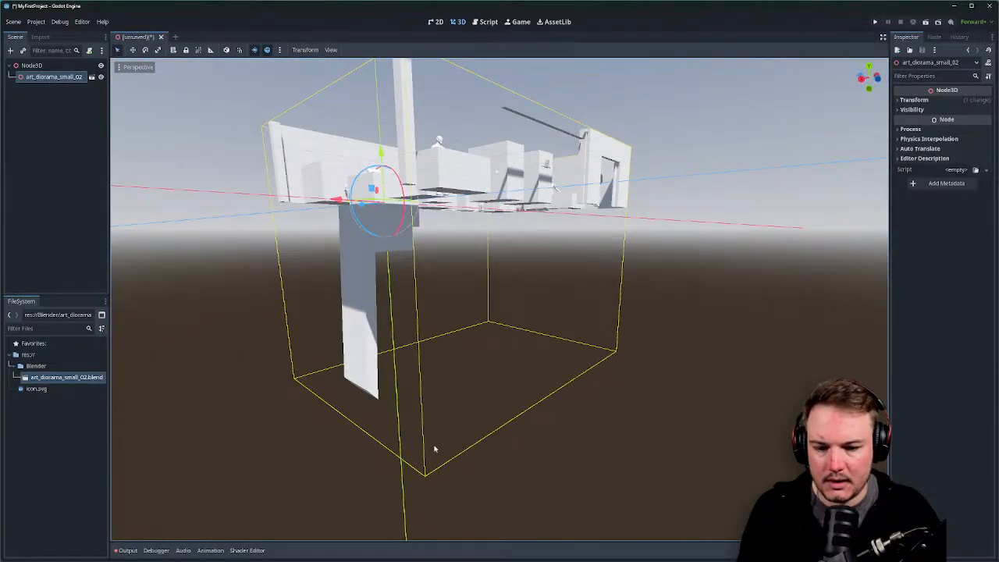
right_click_drag(435, 449, 499, 500)
key("w")
key("w")
key("s")
key("w")
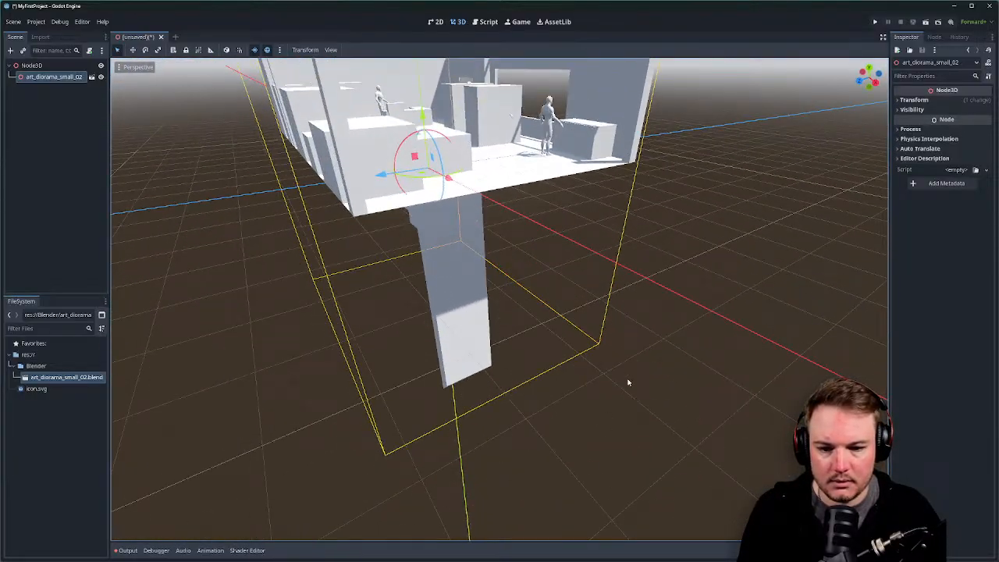
Reselect the diorama and back the camera away to see it whole.
left_click(601, 341)
left_click(488, 177)
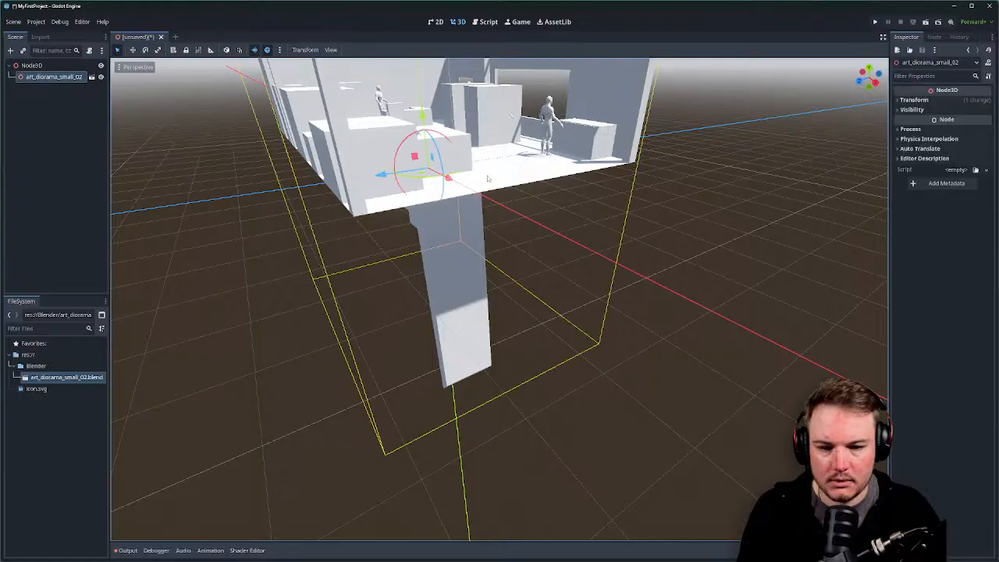
key("d")
right_click_drag(489, 177, 564, 210)
key("a")
key("s")
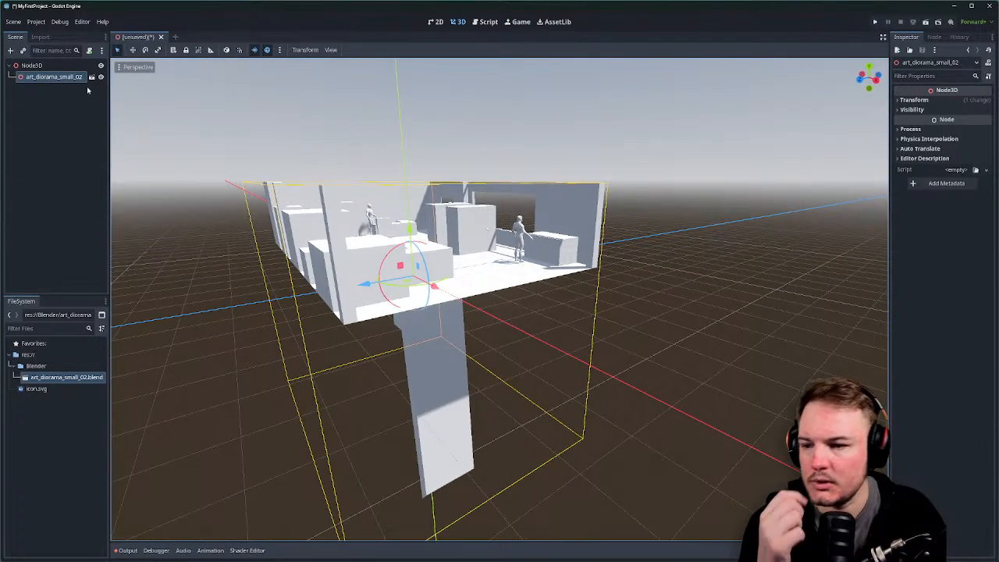
Select art_diorama_small_02, nudge it slightly along one axis, and save the scene with Ctrl+S.
left_click(52, 67)
left_click(48, 77)
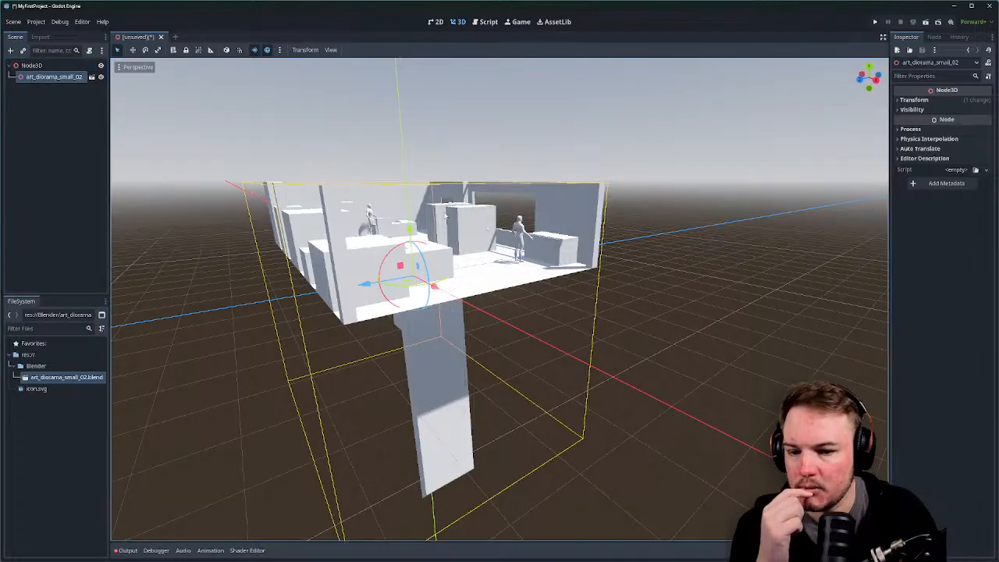
left_click_drag(370, 287, 453, 275)
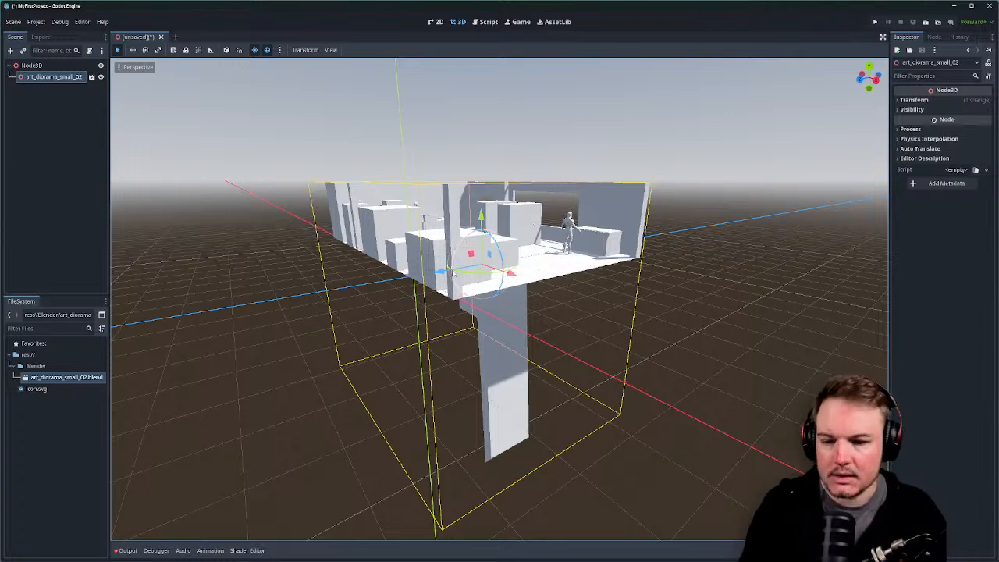
key("ctrl+s")
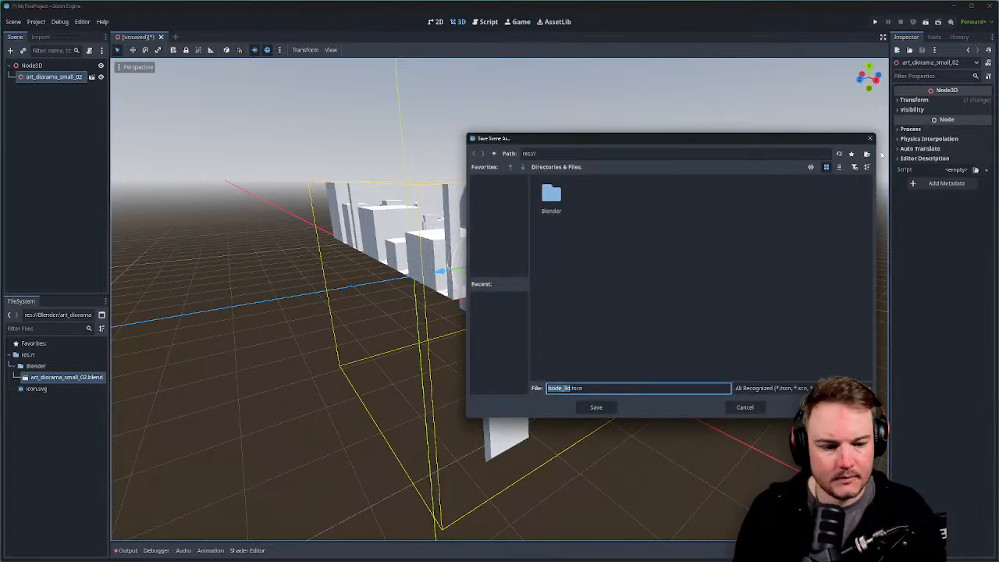
Cancel the save, undo the diorama nudge, and reimport art_diorama_small_02.blend from FileSystem.
left_click(871, 139)
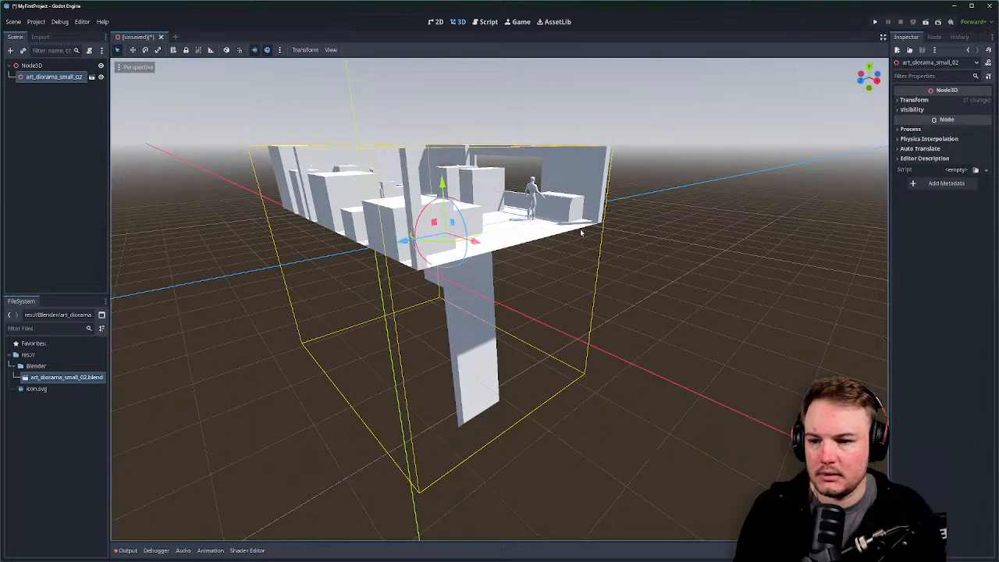
key("ctrl+z")
mouse_move(556, 266)
right_mouse_down()
mouse_move(546, 267)
mouse_move(556, 266)
right_mouse_up()
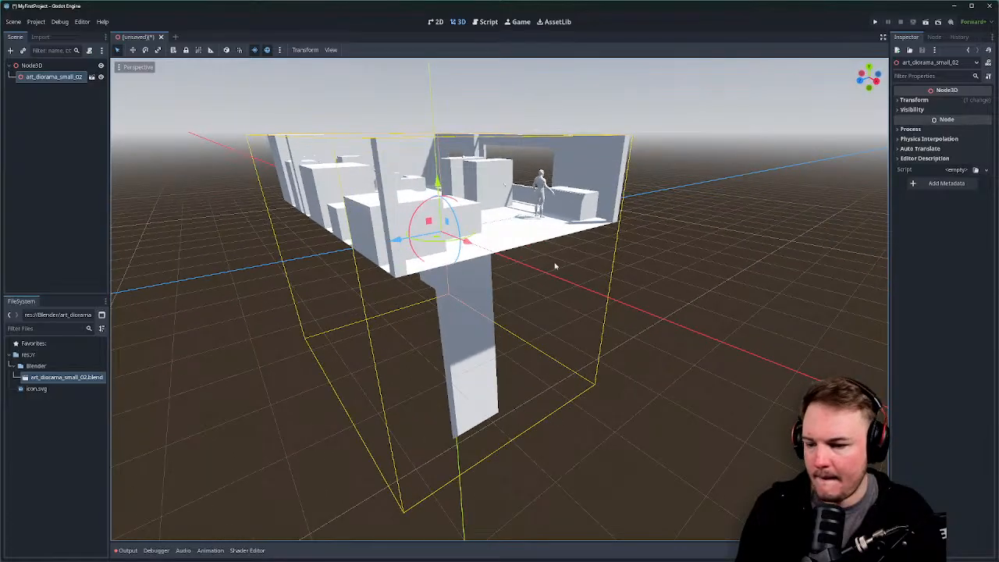
right_click(69, 377)
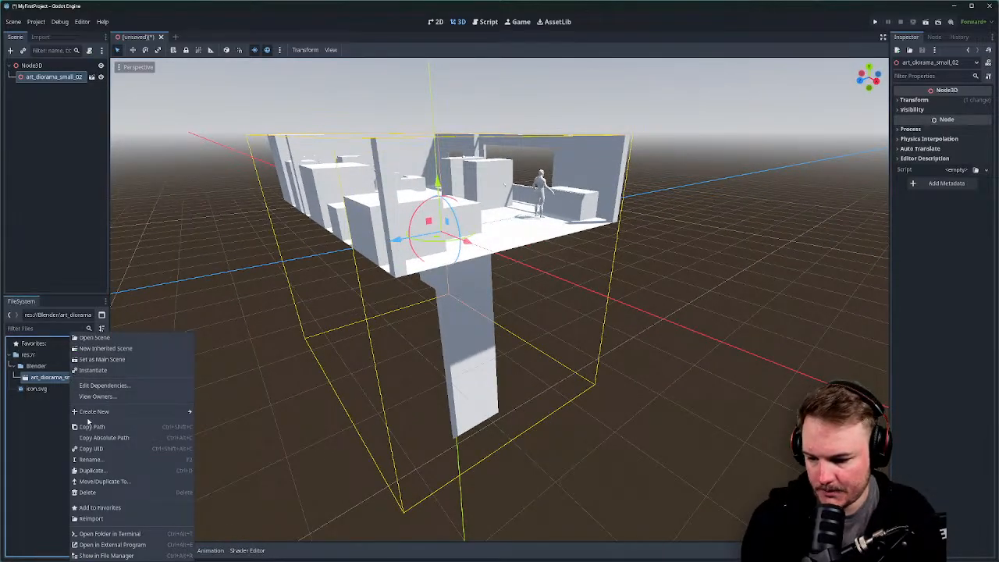
left_click(119, 517)
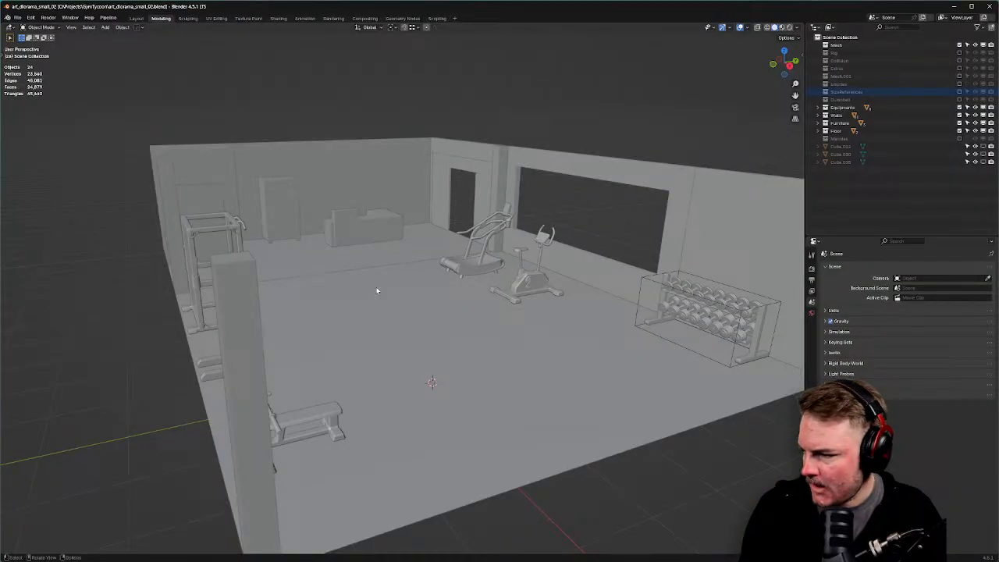
Turn off viewport display for the SizeReferences collection in the Outliner, then go back to Godot.
scroll(563, 248, "up", 5)
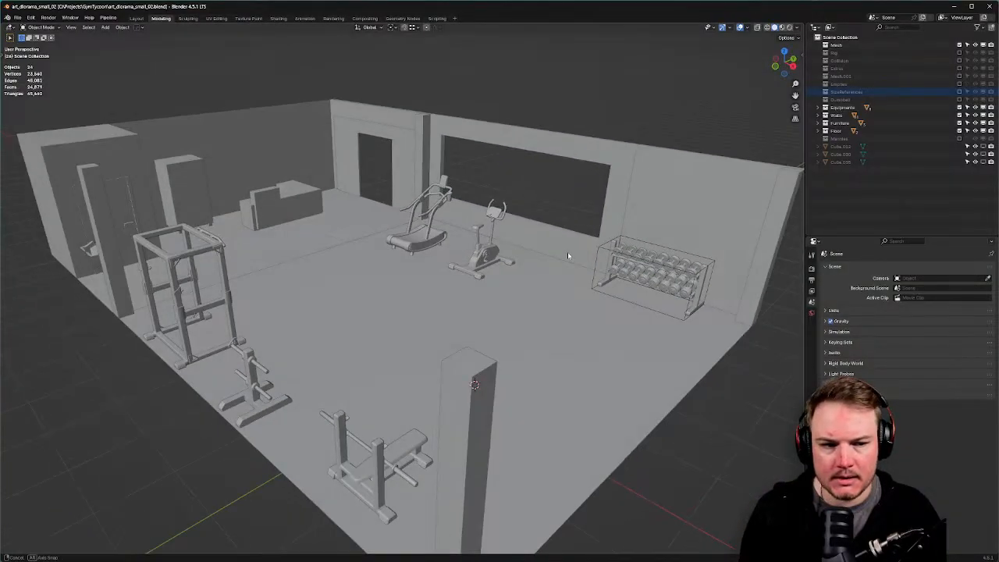
middle_click_drag(567, 255, 465, 254)
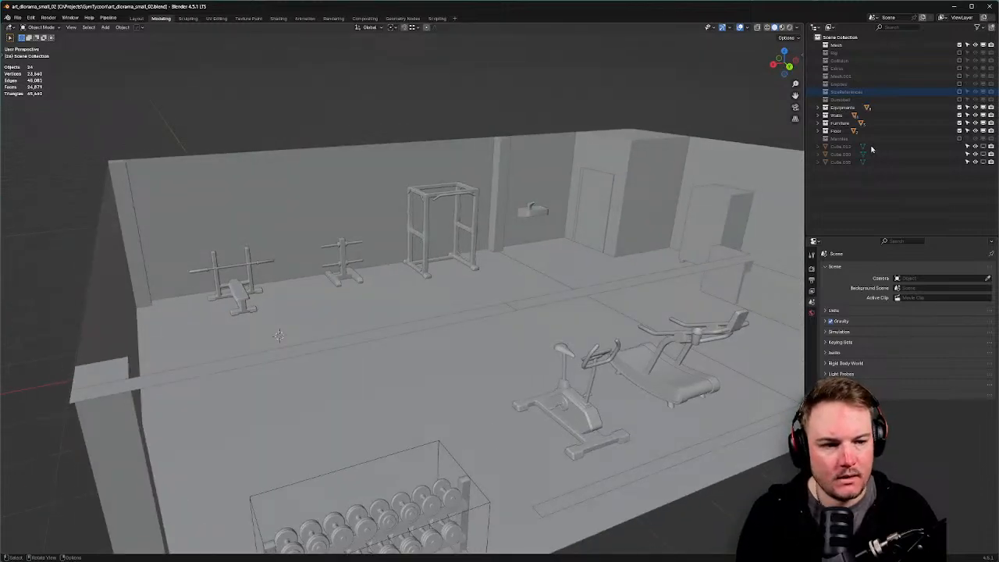
left_click(984, 92)
middle_click_drag(511, 200, 564, 204)
scroll(599, 206, "down", 4)
middle_click_drag(384, 227, 447, 224)
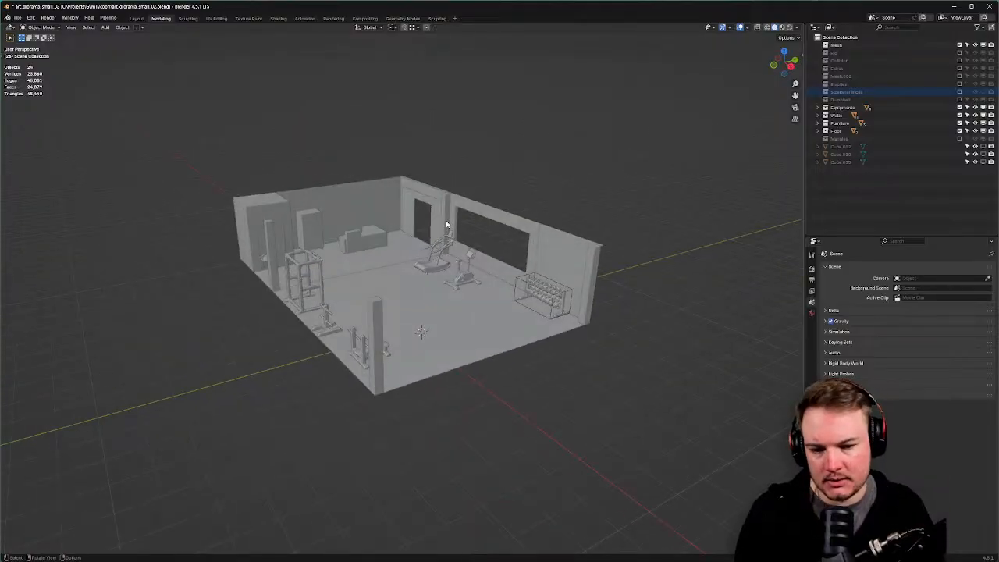
key("ctrl+s")
key("alt+Tab")
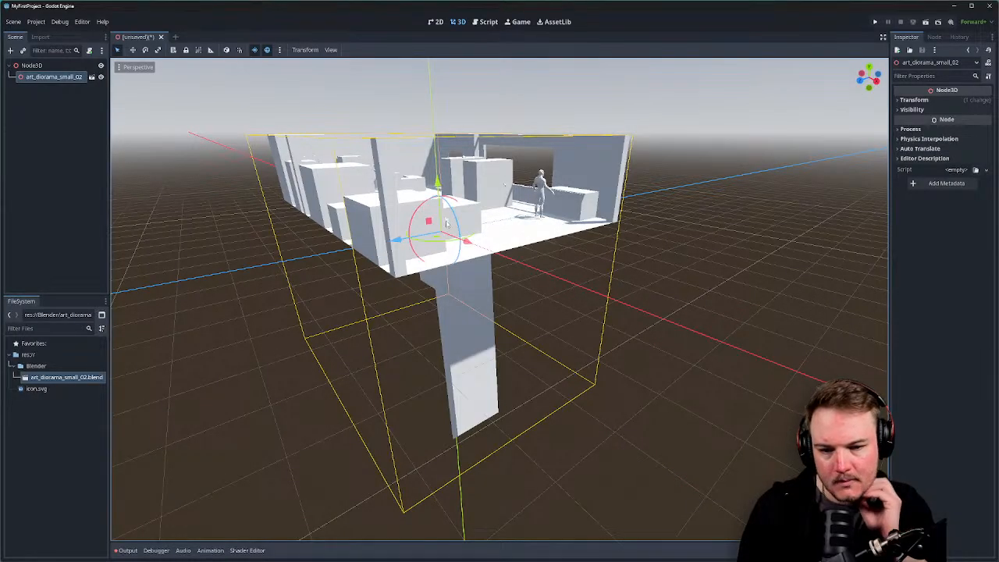
Freelook into the diorama's gym room with WASD, then switch to Blender.
key("e")
right_click_drag(721, 228, 697, 231)
key("w")
key("d")
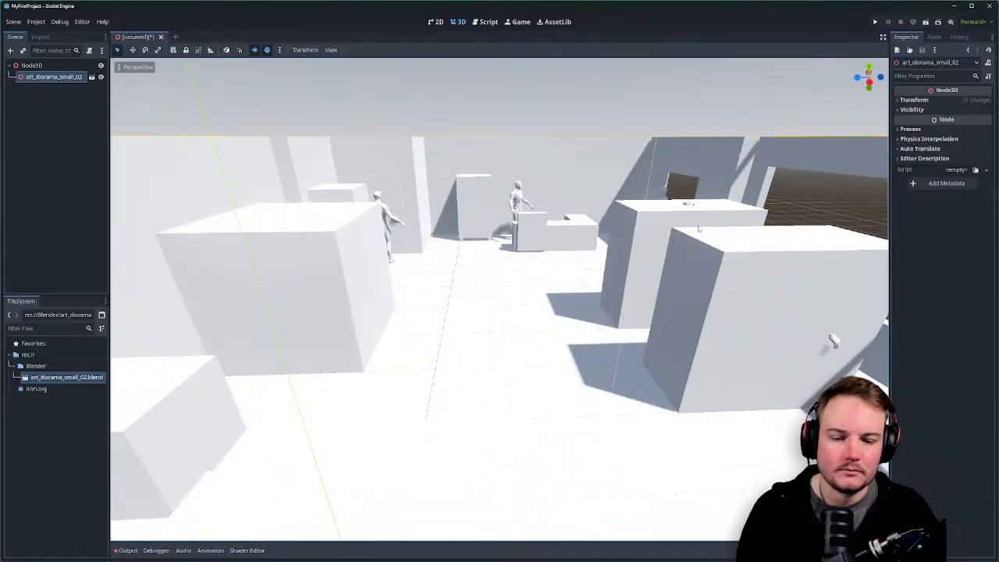
key("alt+Tab")
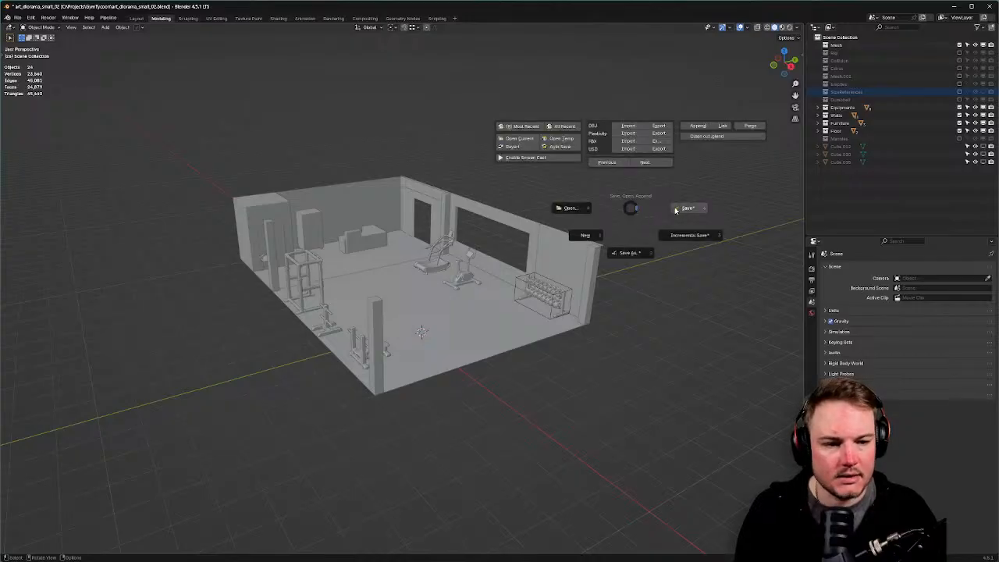
Delete the SizeReferences collection and its whole hierarchy from the Outliner.
left_click(662, 208)
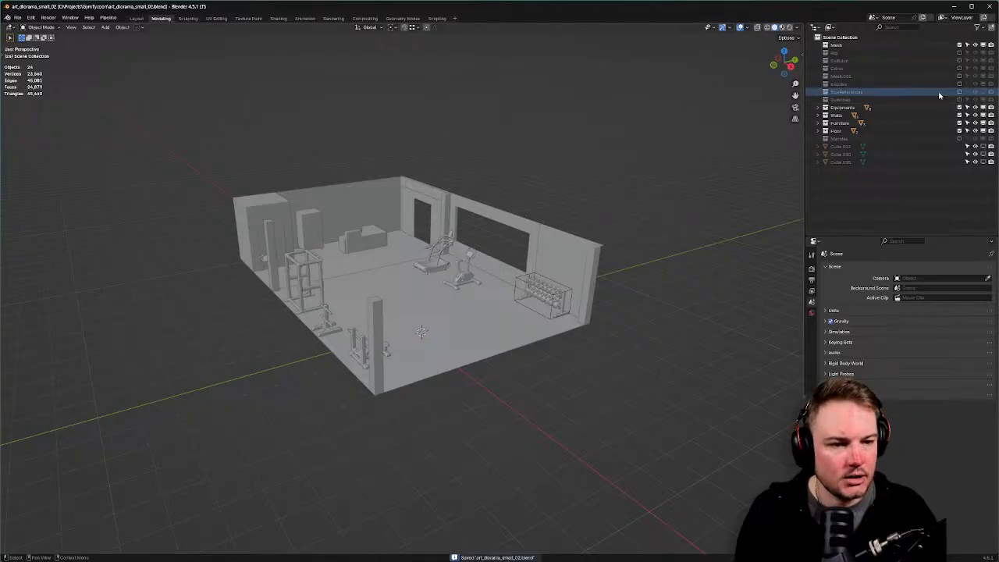
left_click(983, 92)
right_click(851, 94)
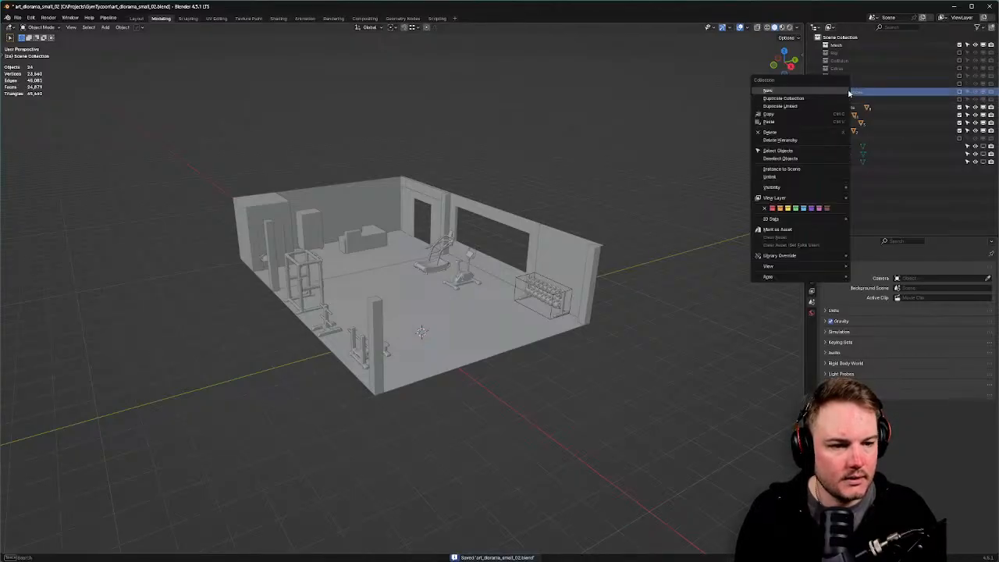
left_click(790, 141)
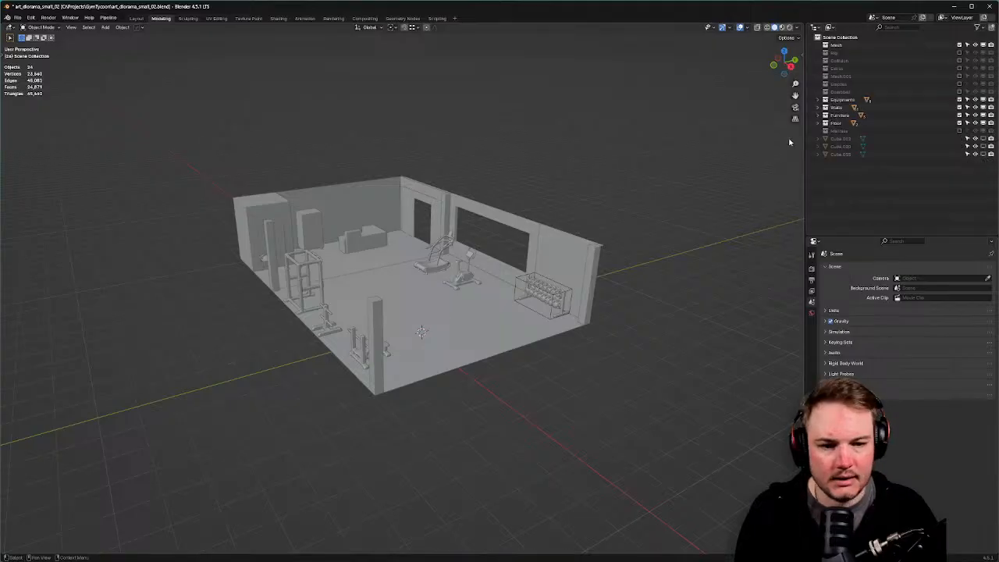
Save the cleaned-up art_diorama_small_02.blend and return to Godot.
key("alt+Tab")
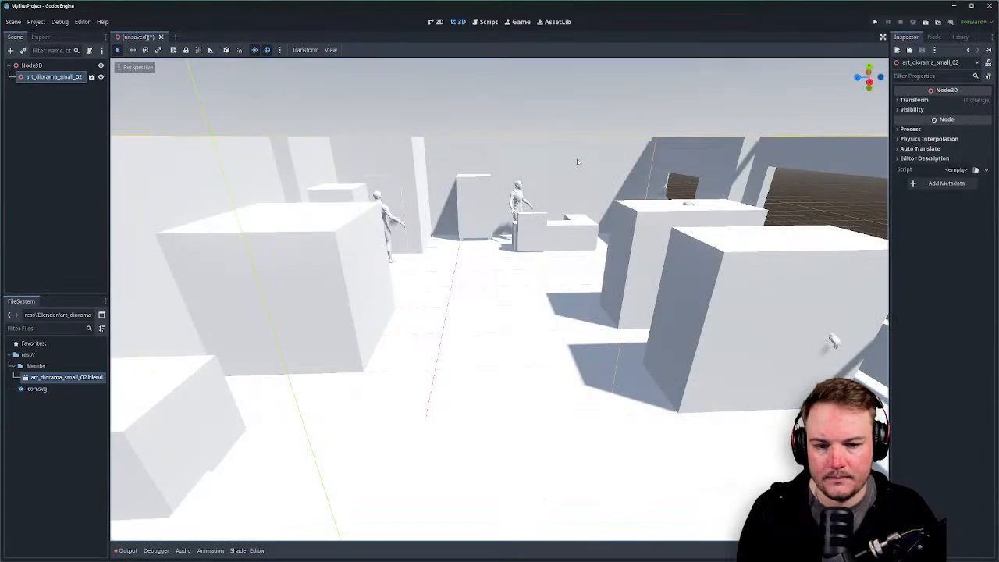
key("alt+Tab")
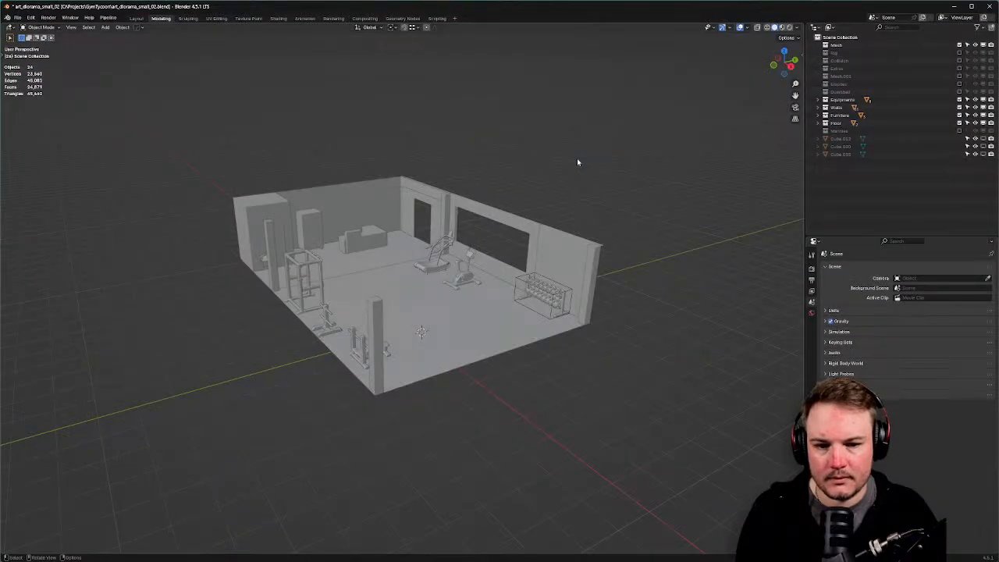
key("ctrl+s")
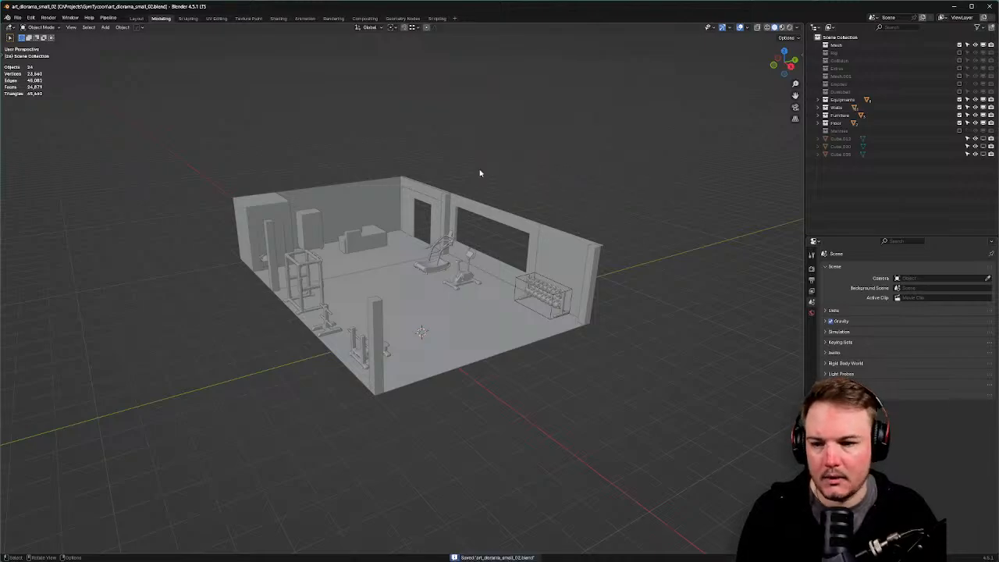
key("alt+Tab")
Reimport the updated art_diorama_small_02.blend from the FileSystem dock.
right_click(69, 378)
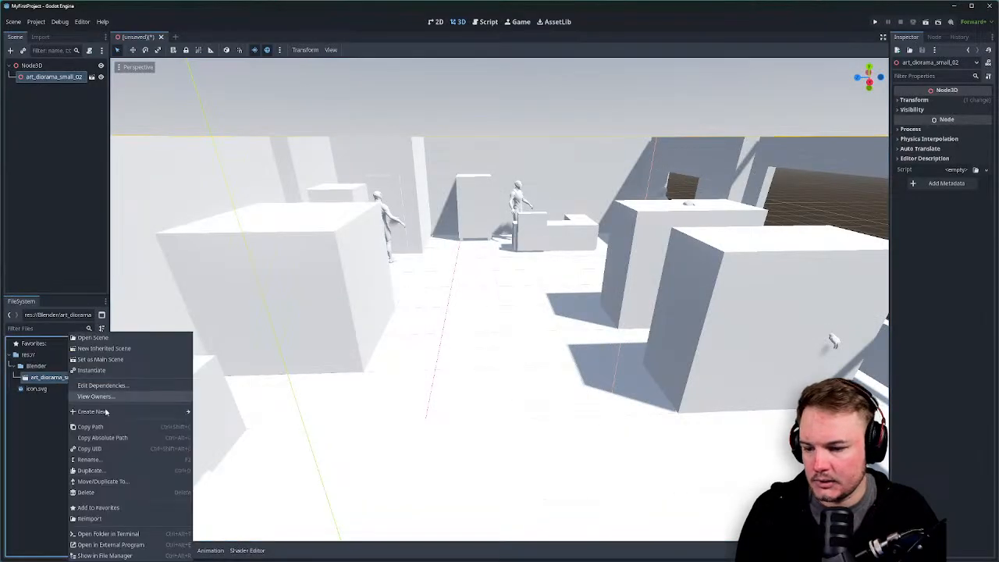
left_click(115, 519)
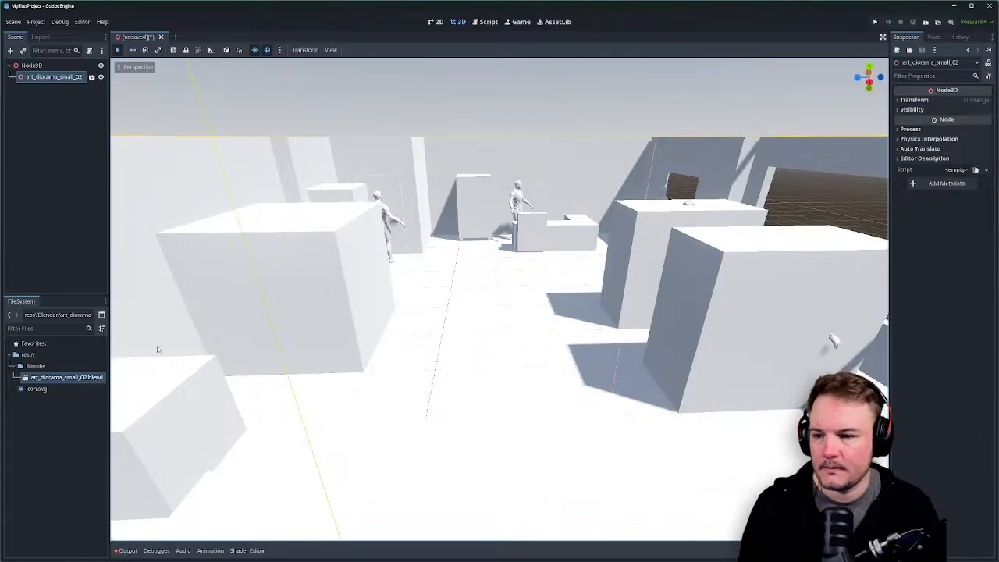
right_click(58, 78)
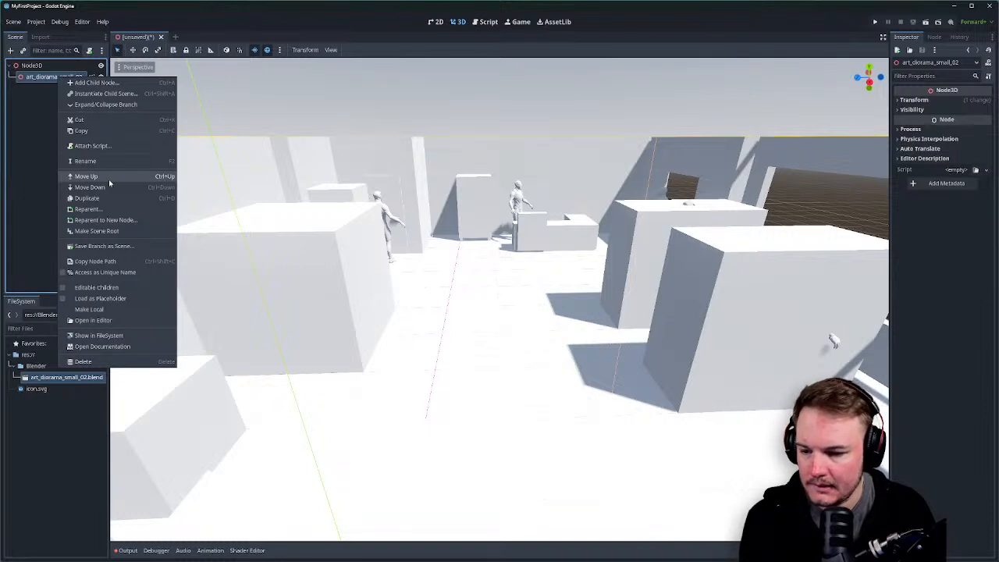
left_click(46, 166)
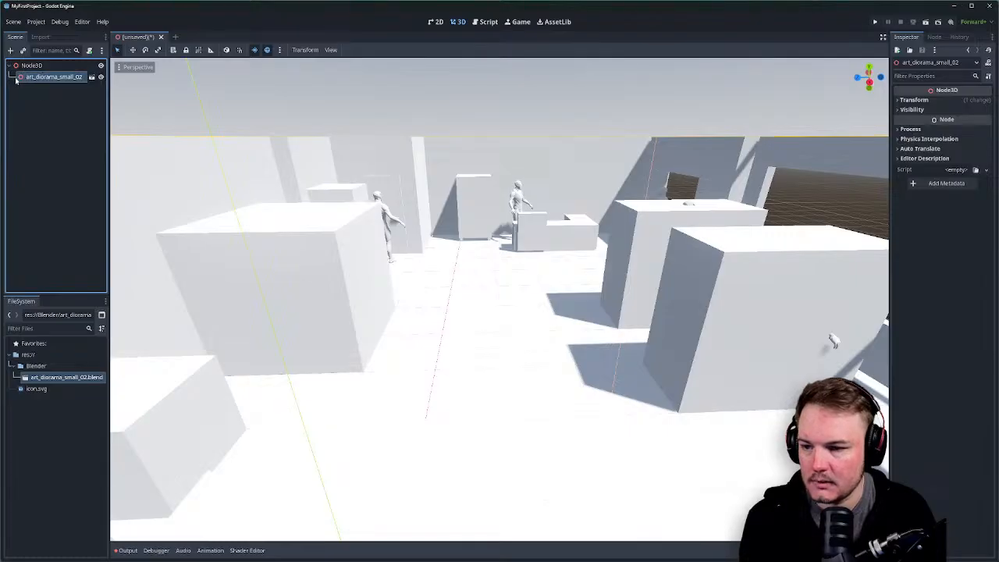
Delete the old art_diorama_small_02 node and drag the .blend back onto Node3D as a new instance.
double_click(17, 78)
key("Delete")
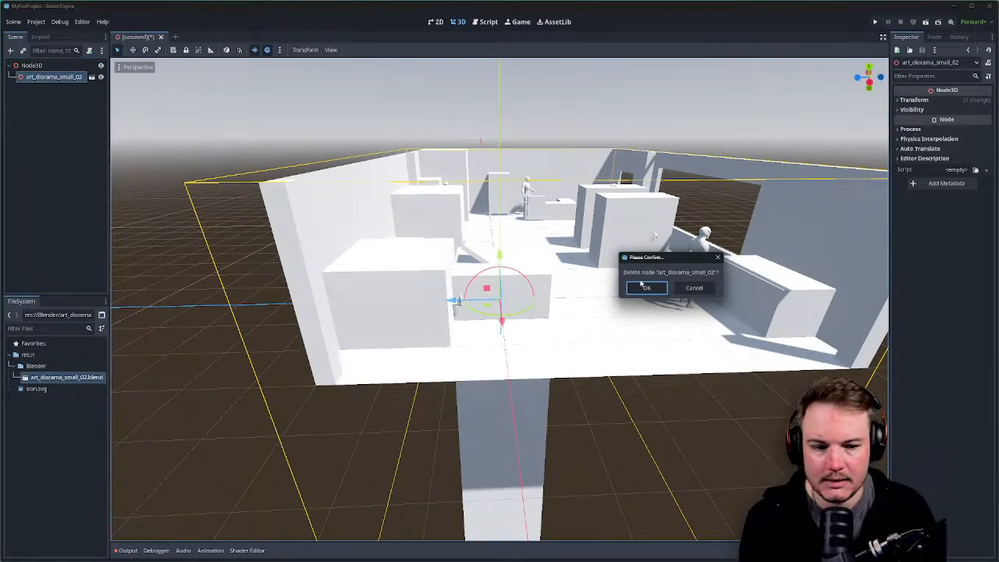
left_click(643, 288)
left_click_drag(66, 377, 37, 69)
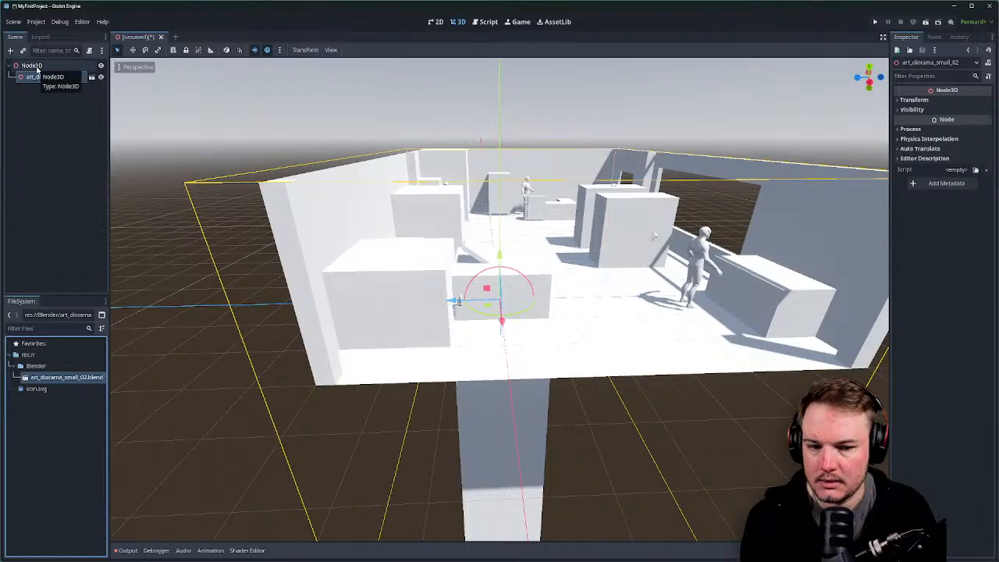
left_click(41, 139)
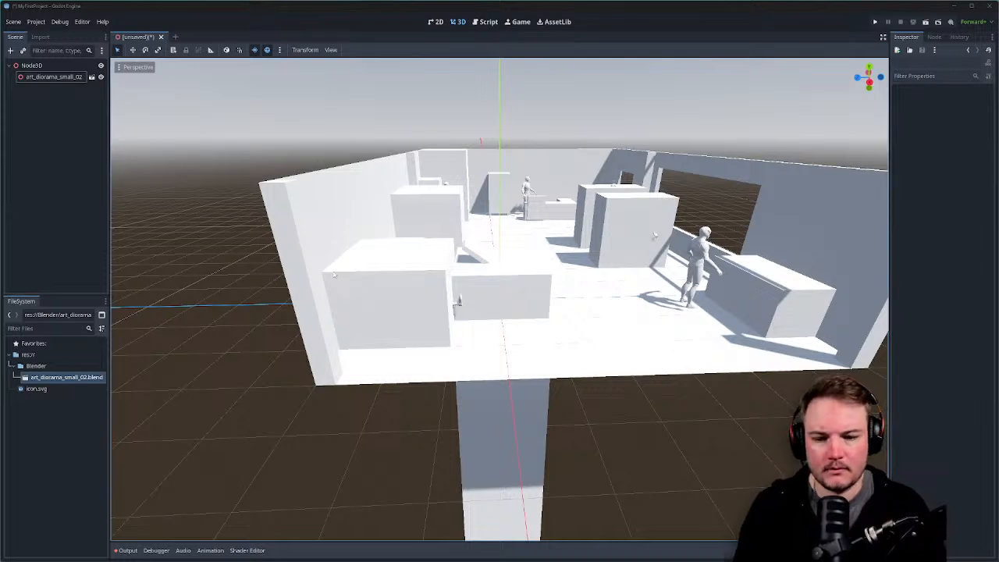
Toggle the diorama instance's visibility off and on, then open its imported scene in the editor.
right_click_drag(333, 272, 405, 291)
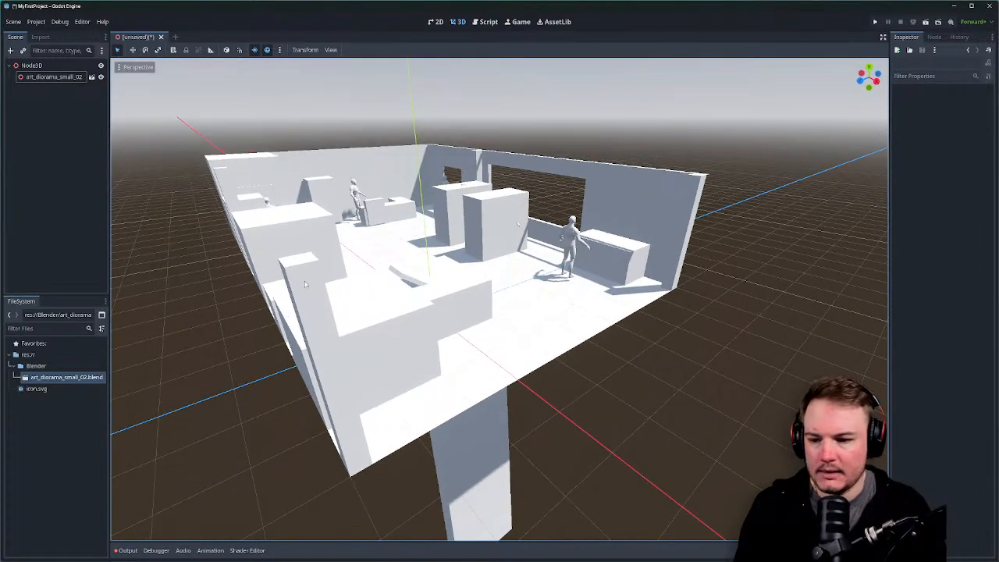
left_click(100, 76)
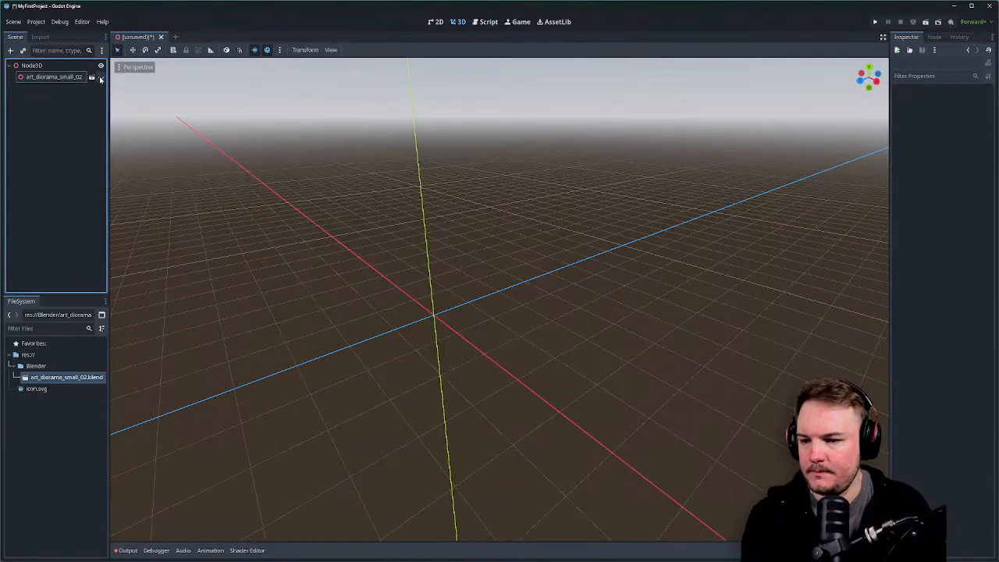
left_click(100, 76)
left_click(92, 76)
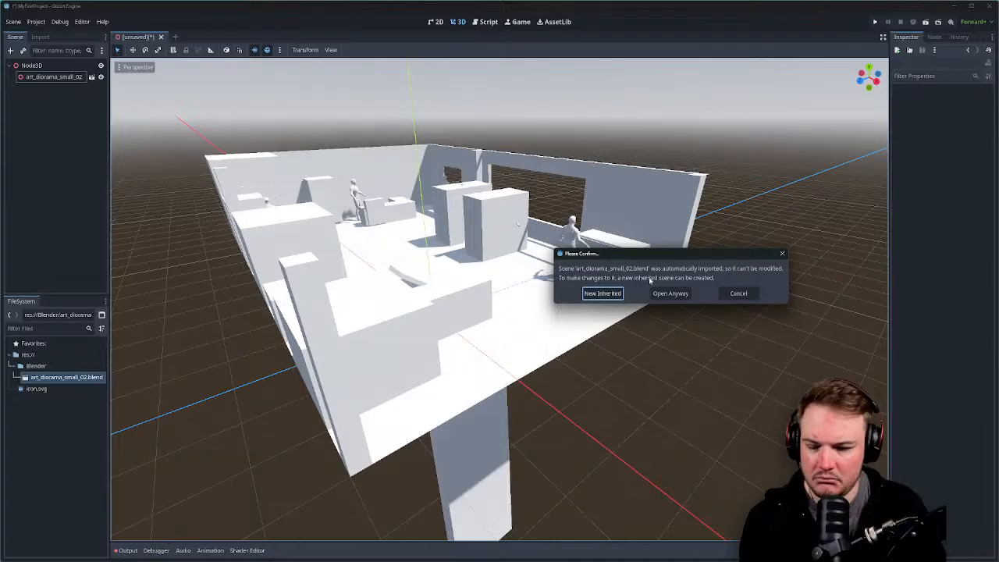
Create an inherited scene from the diorama, look it over, then close it without saving.
left_click(603, 293)
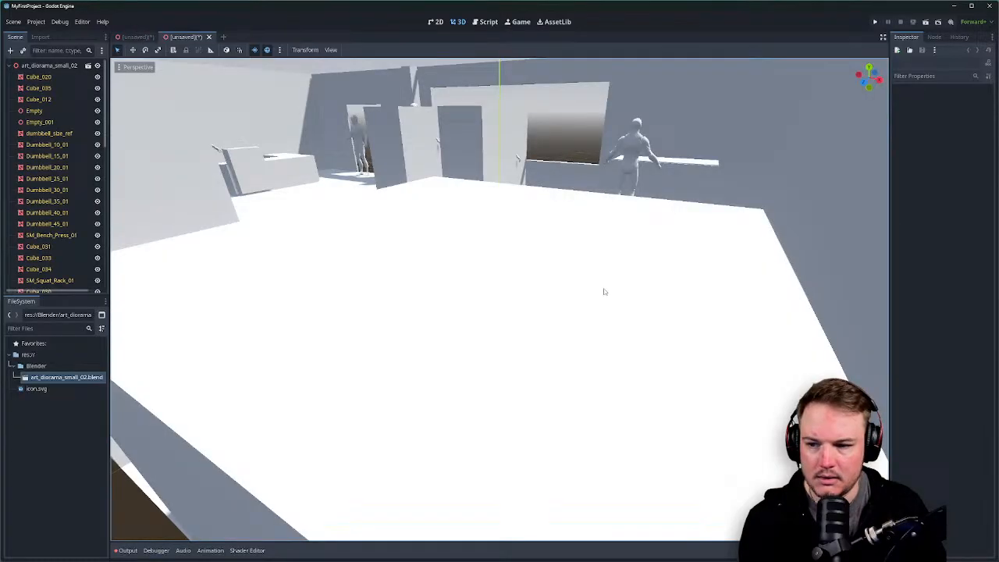
scroll(526, 248, "down", 8)
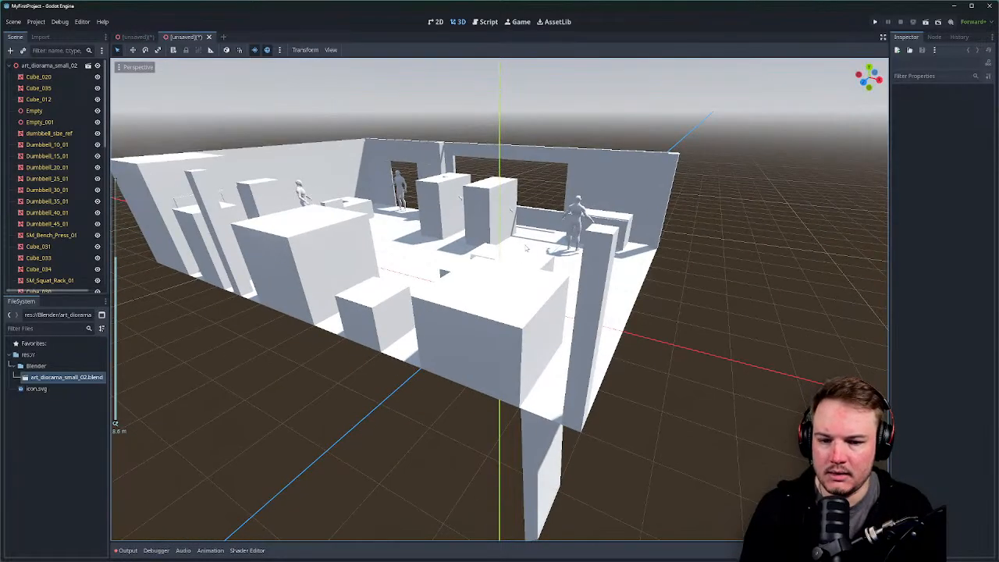
middle_click_drag(515, 255, 405, 252)
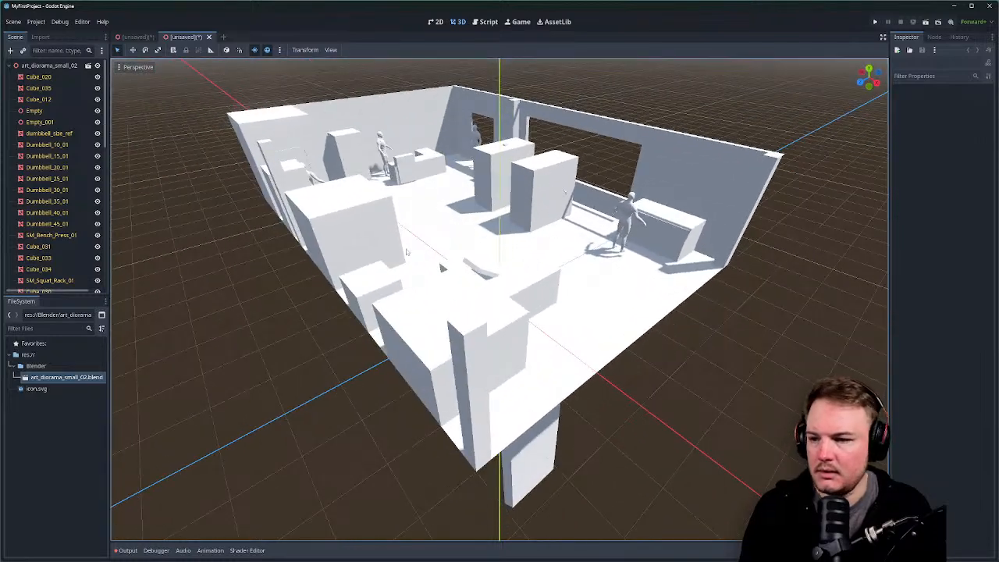
left_click(209, 37)
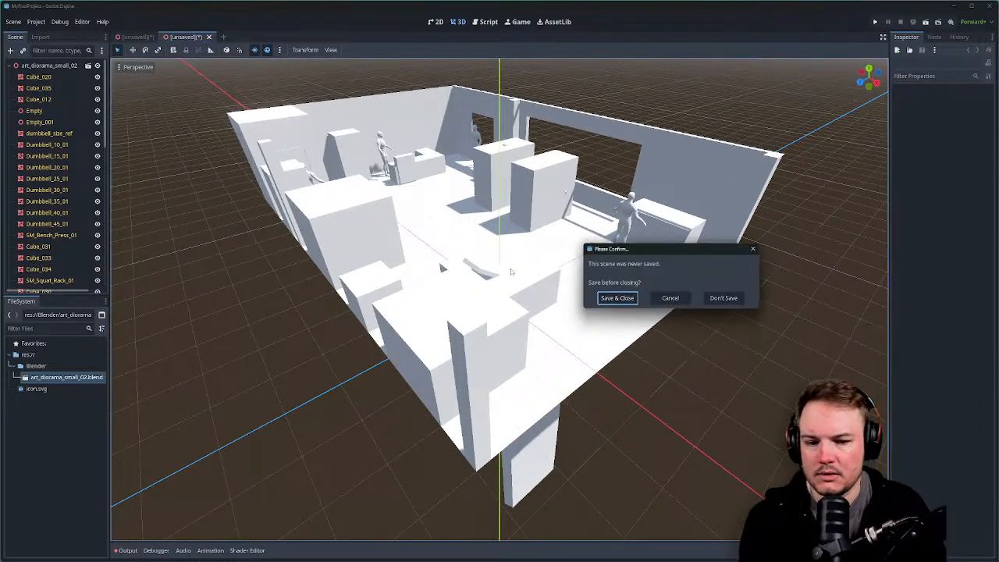
left_click(670, 298)
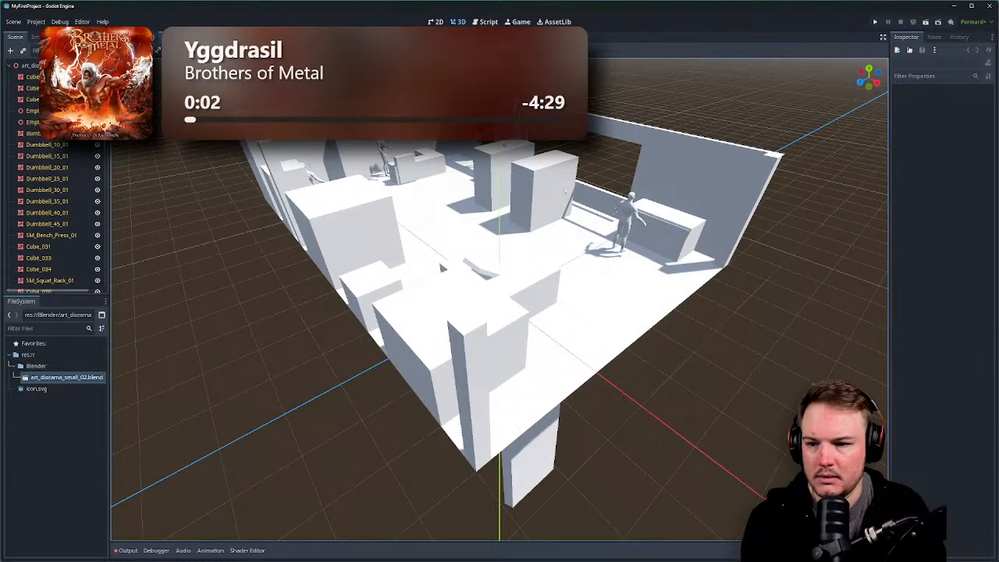
left_click(137, 37)
left_click(185, 37)
left_click(208, 36)
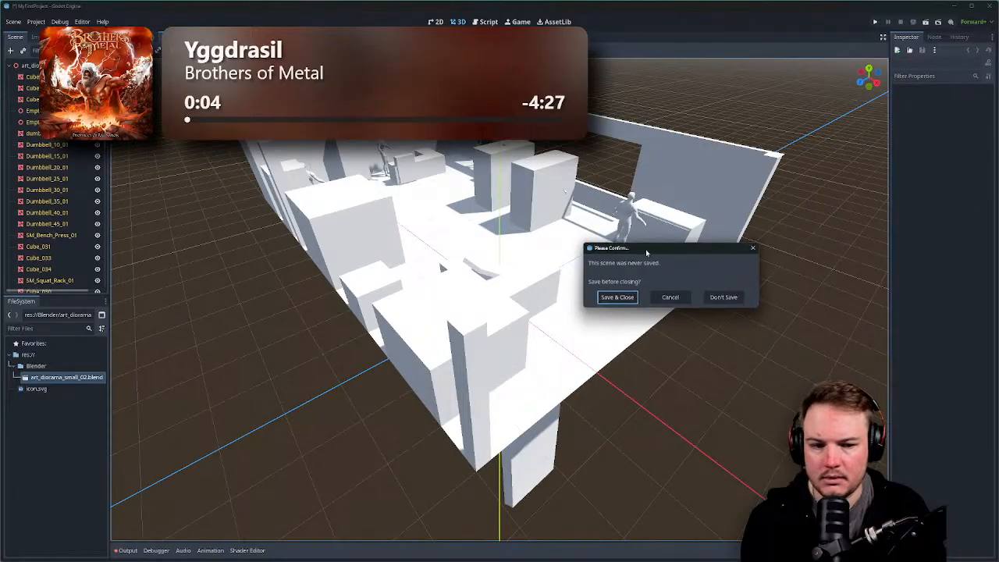
left_click(724, 297)
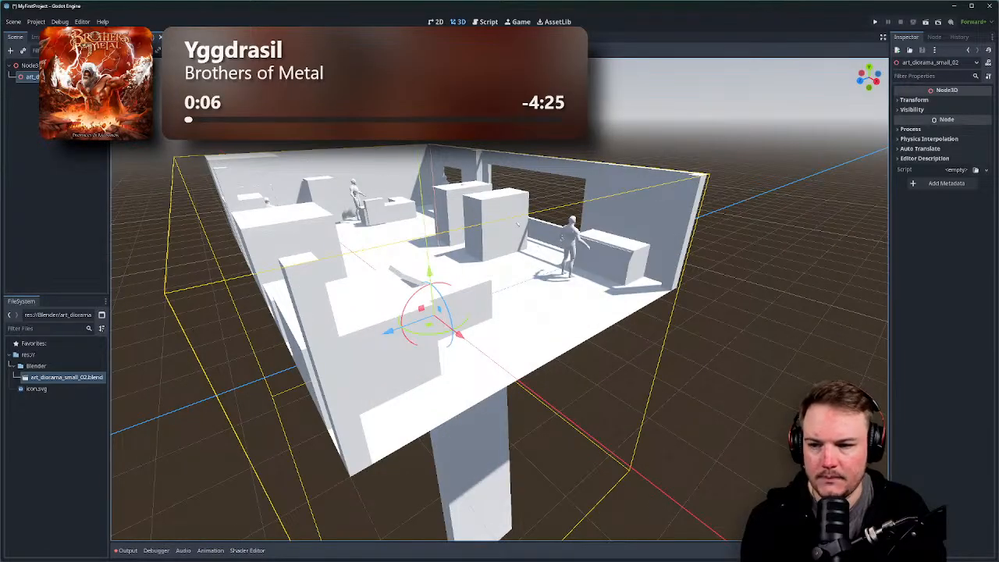
Start saving the main scene and create a new Scenes folder in res://.
key("ctrl+s")
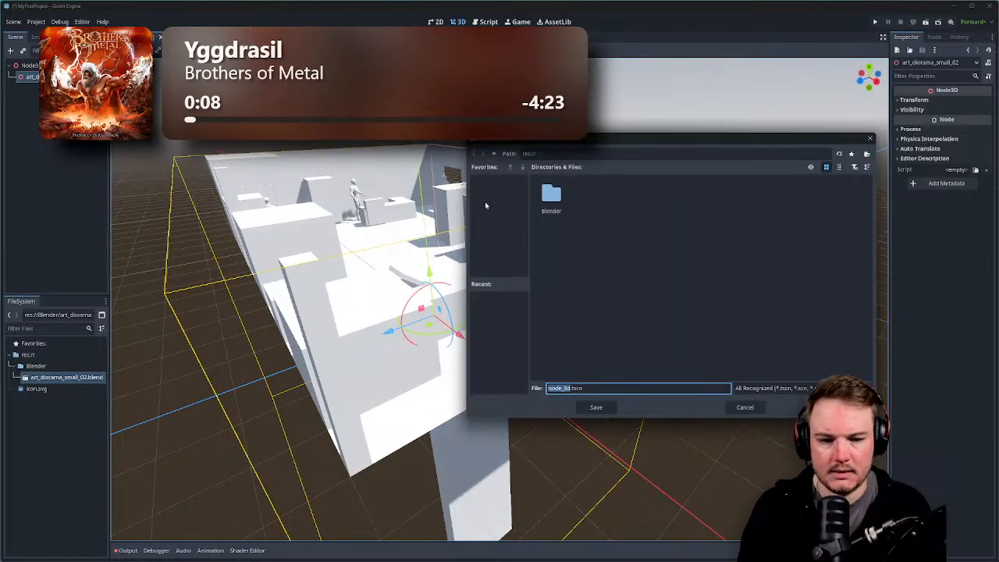
right_click(616, 270)
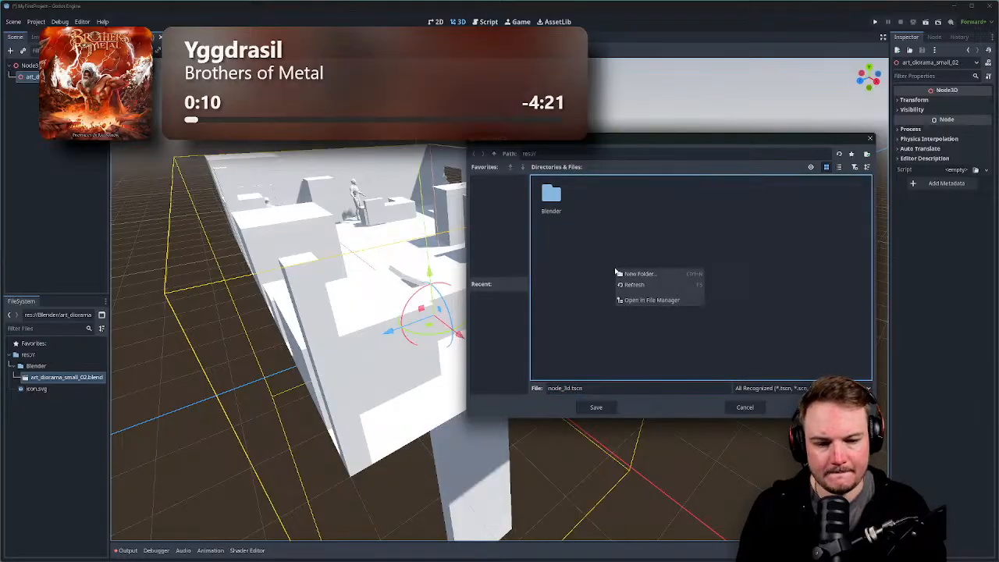
left_click(626, 272)
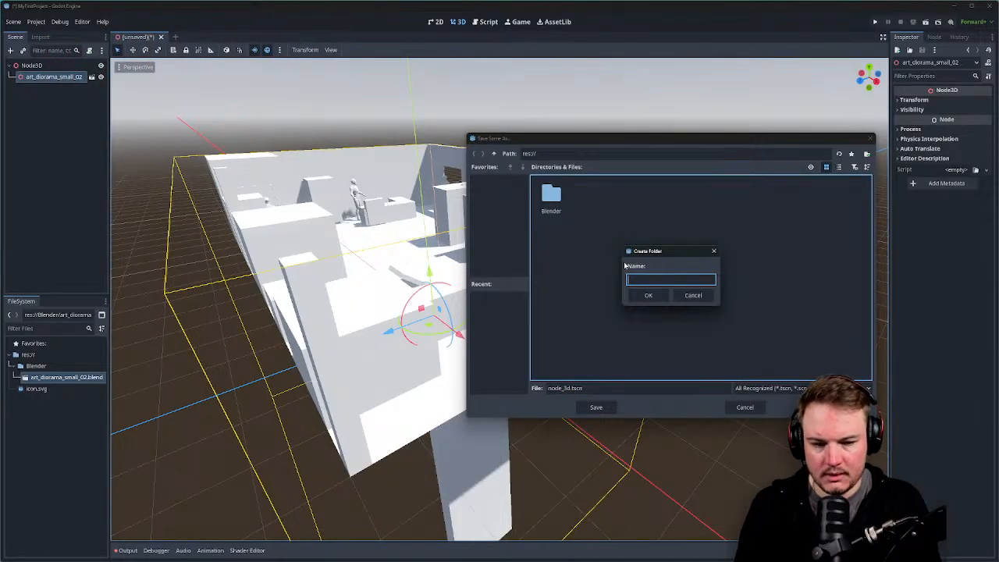
type("Scebes")
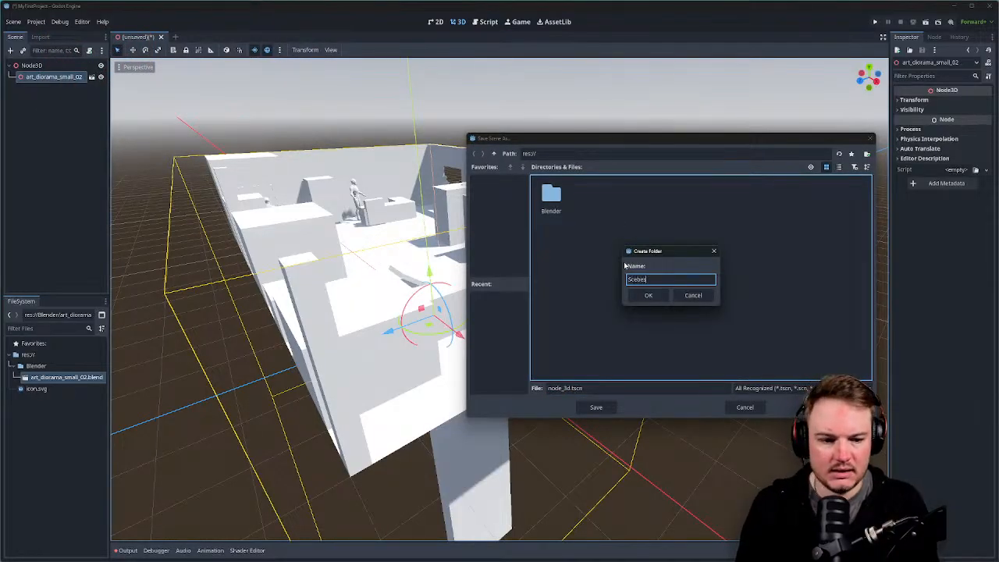
type("n")
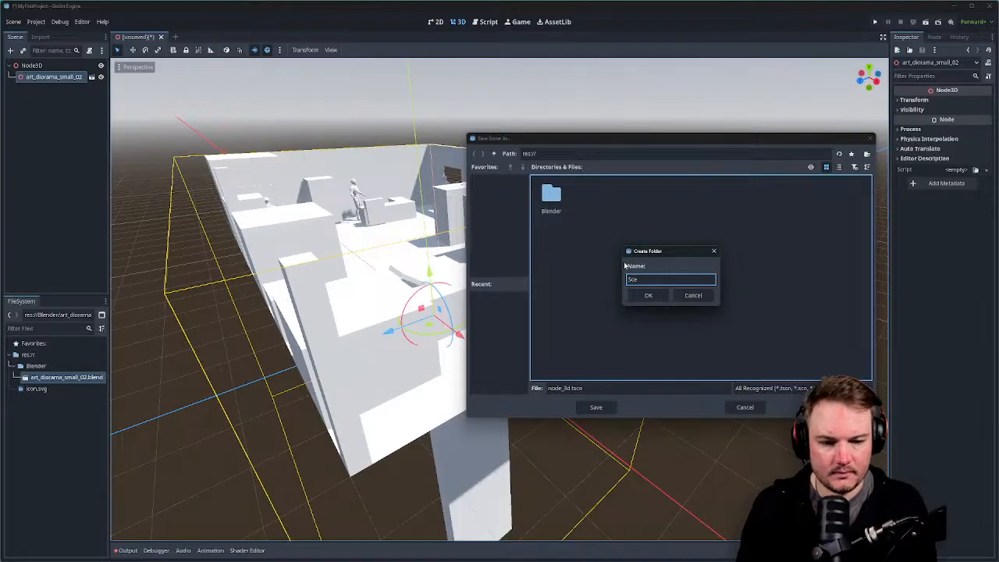
type("nes")
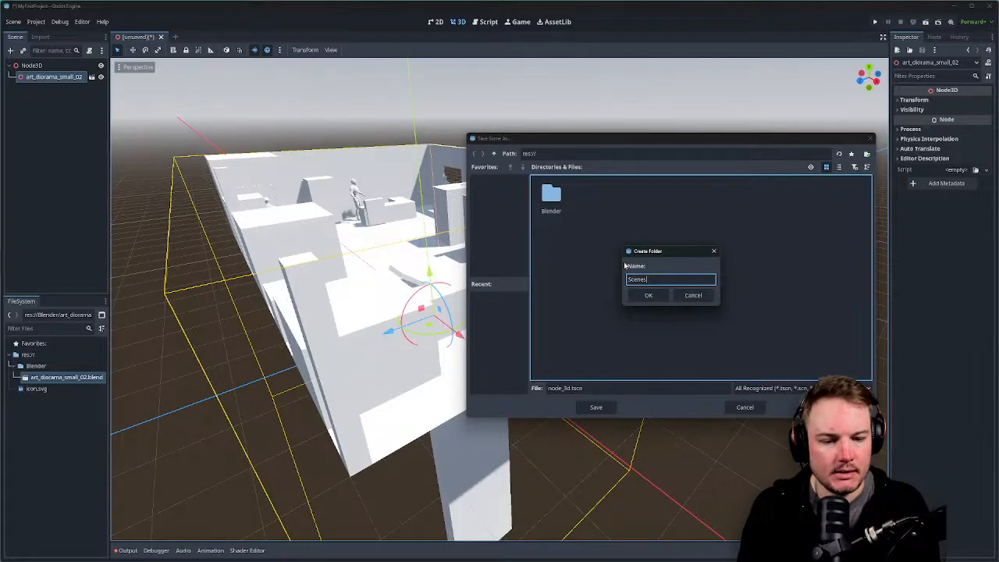
key("Return")
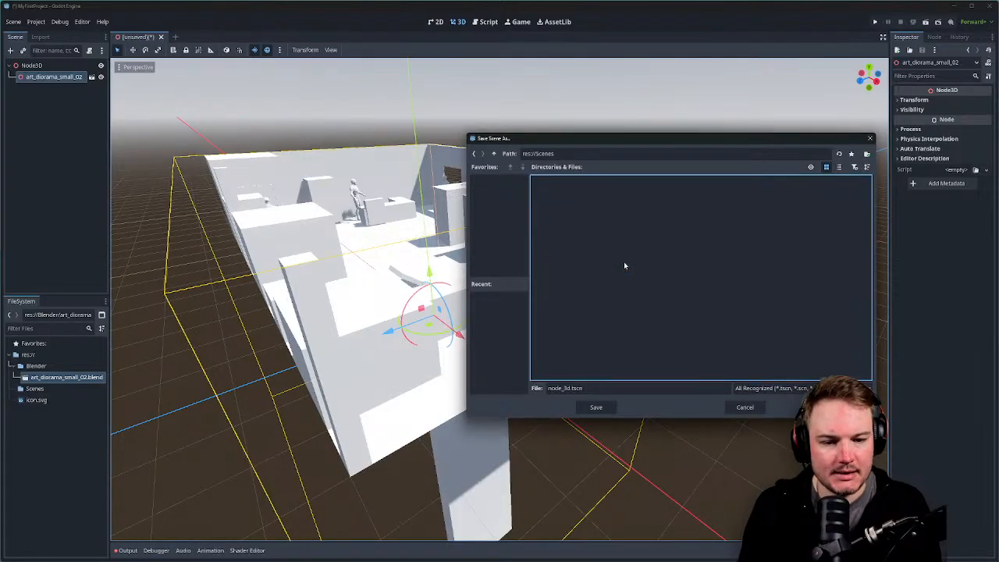
Name the file blender_file_import.tscn and save it in res://Scenes.
left_click(638, 388)
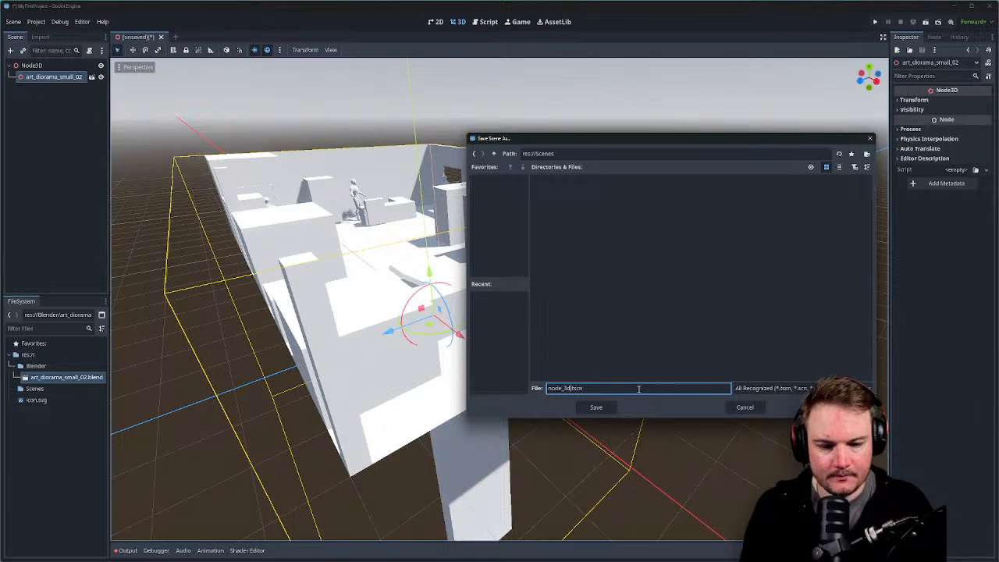
key("shift+Home")
type("blender")
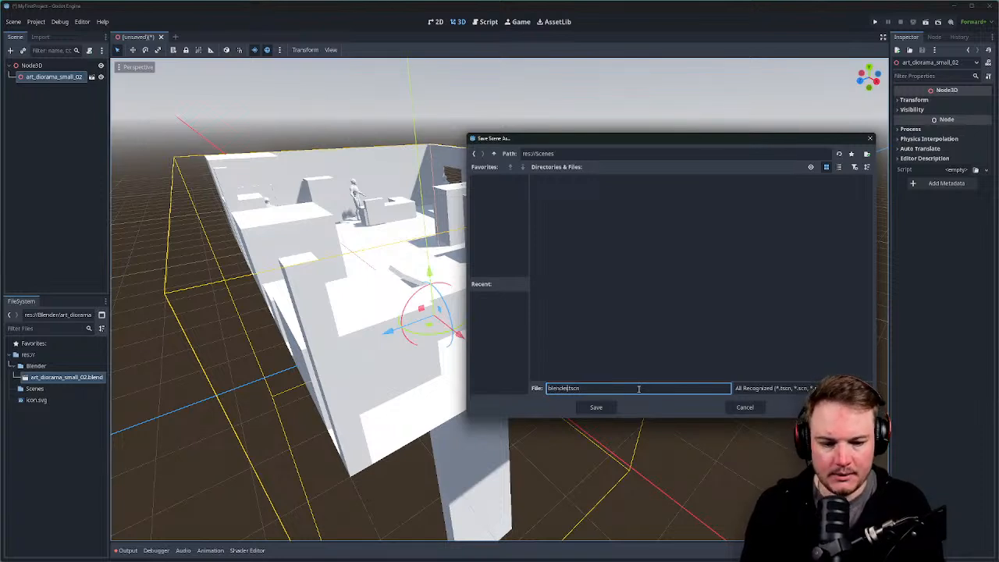
type("_impo")
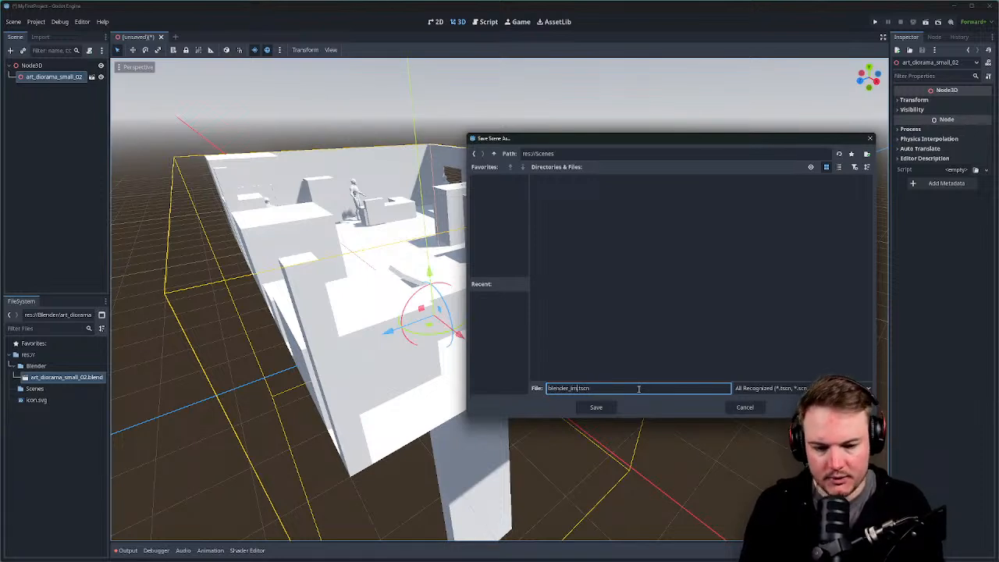
key("BackSpace")
key("BackSpace")
key("BackSpace")
key("BackSpace")
key("BackSpace")
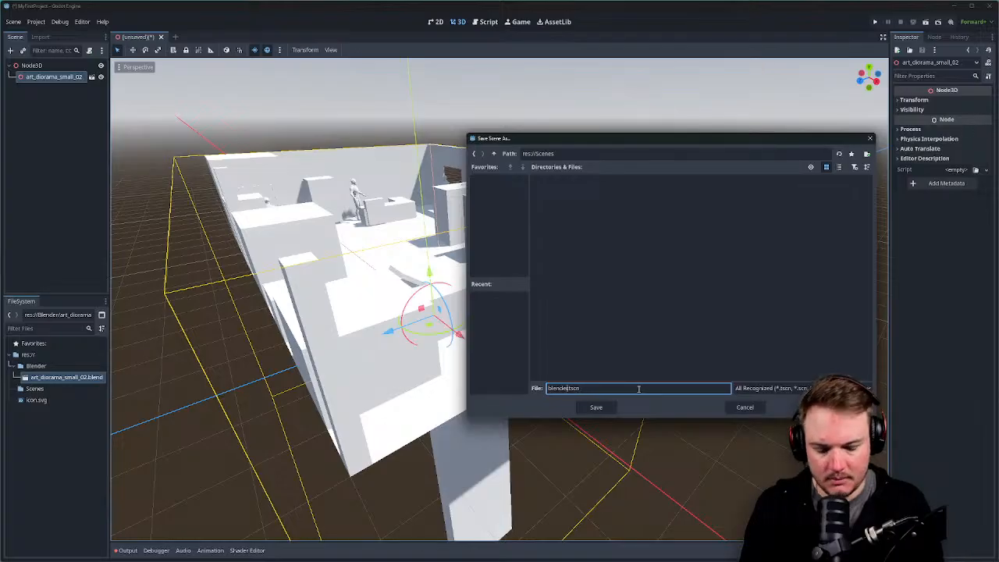
type("_file_")
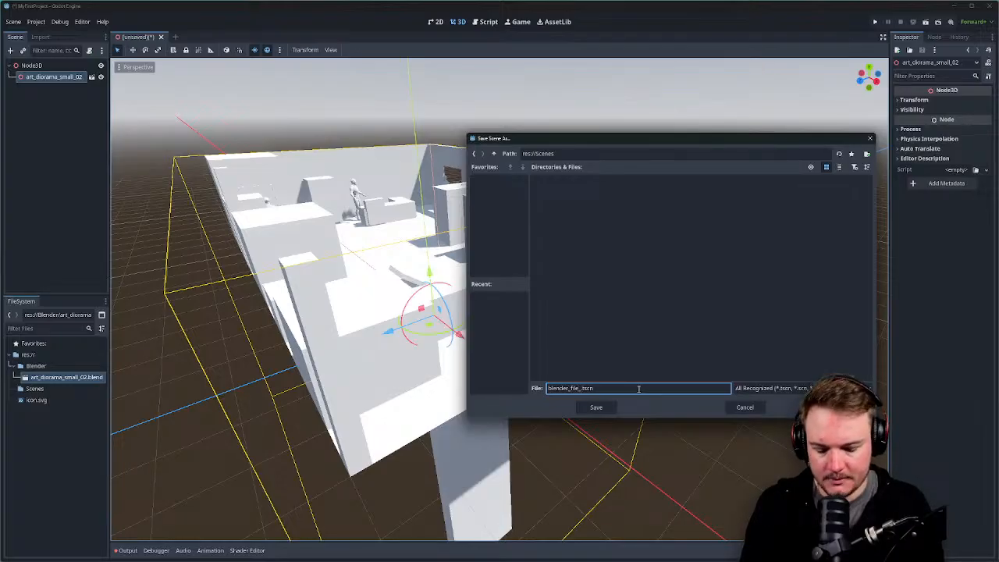
type("import")
key("Return")
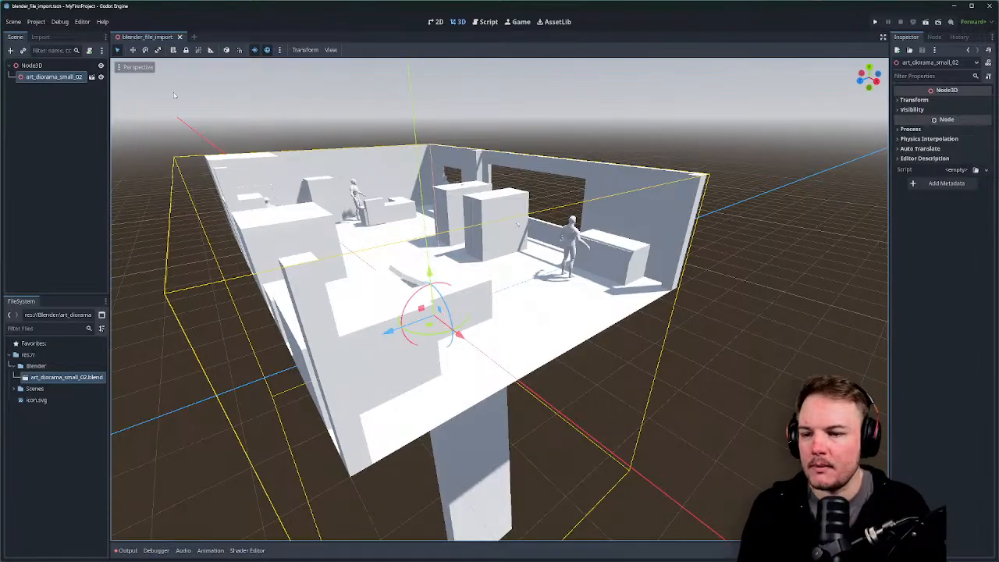
left_click(92, 77)
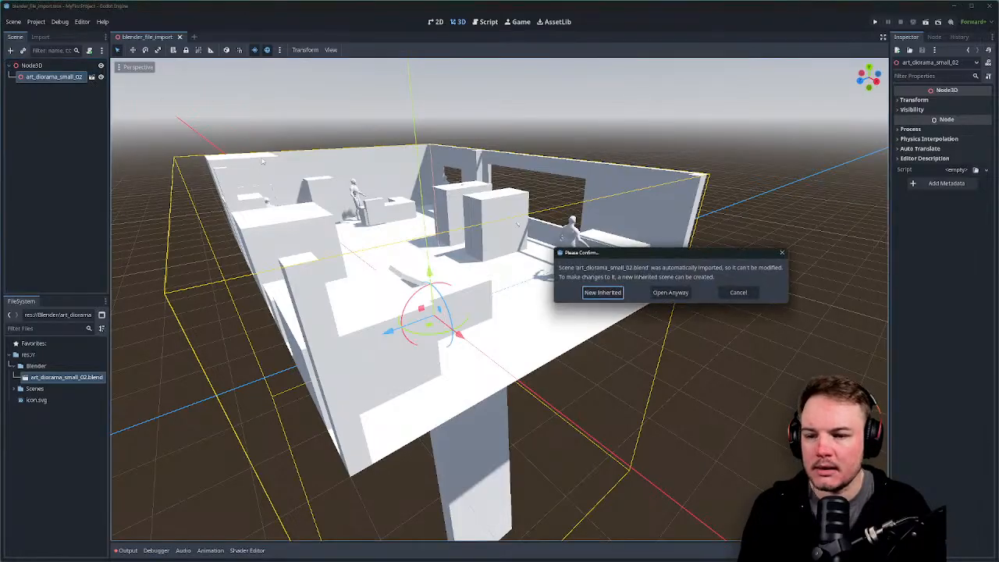
left_click(670, 293)
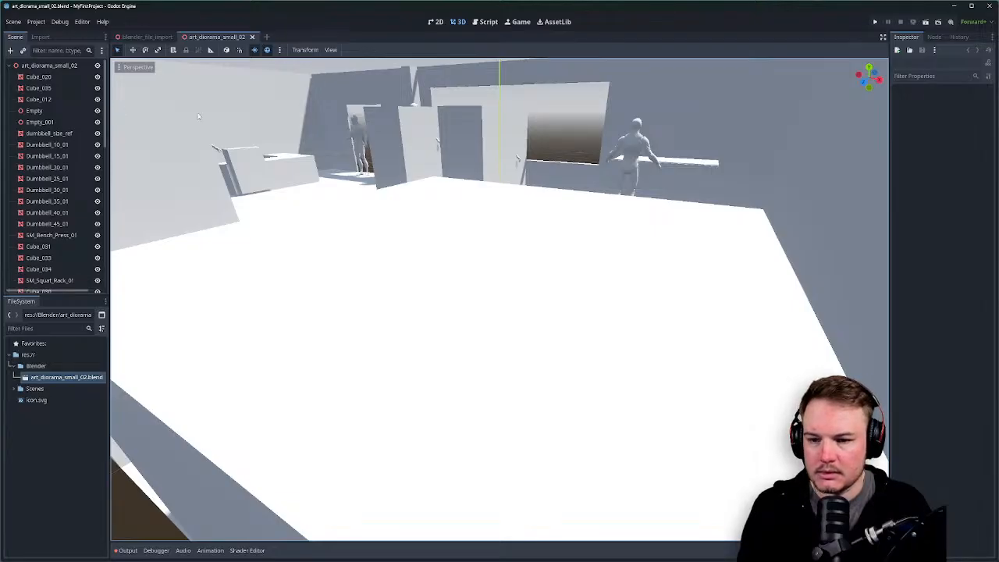
right_click(509, 235, "alt")
scroll(497, 220, "down", 10)
middle_click_drag(497, 221, 433, 270)
left_click(428, 270)
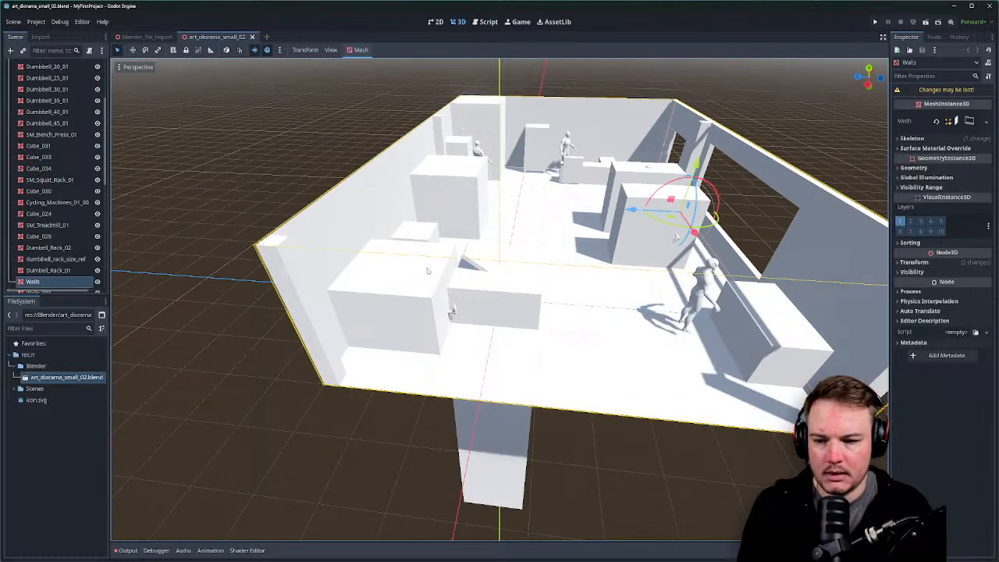
scroll(56, 256, "up", 2)
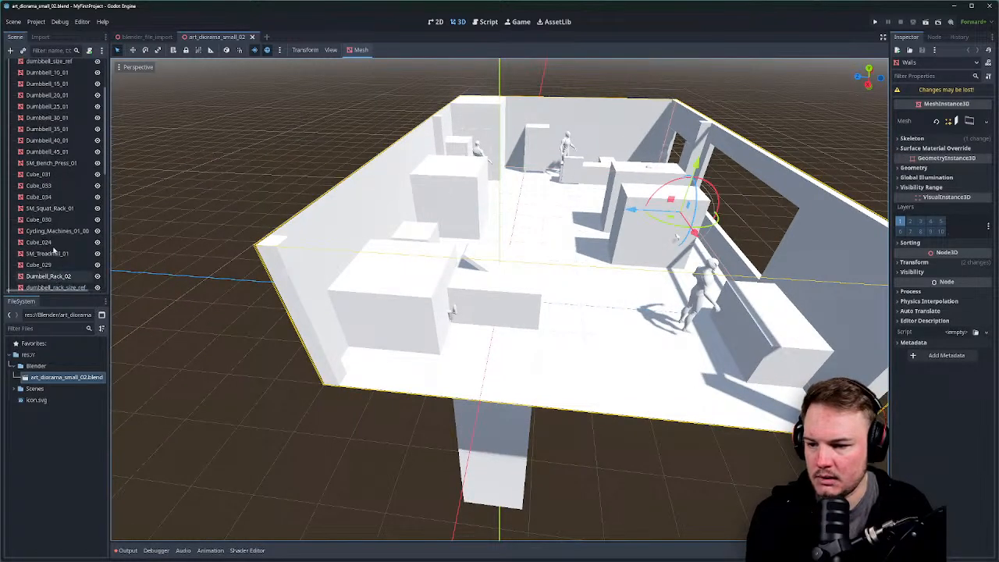
left_click(52, 185)
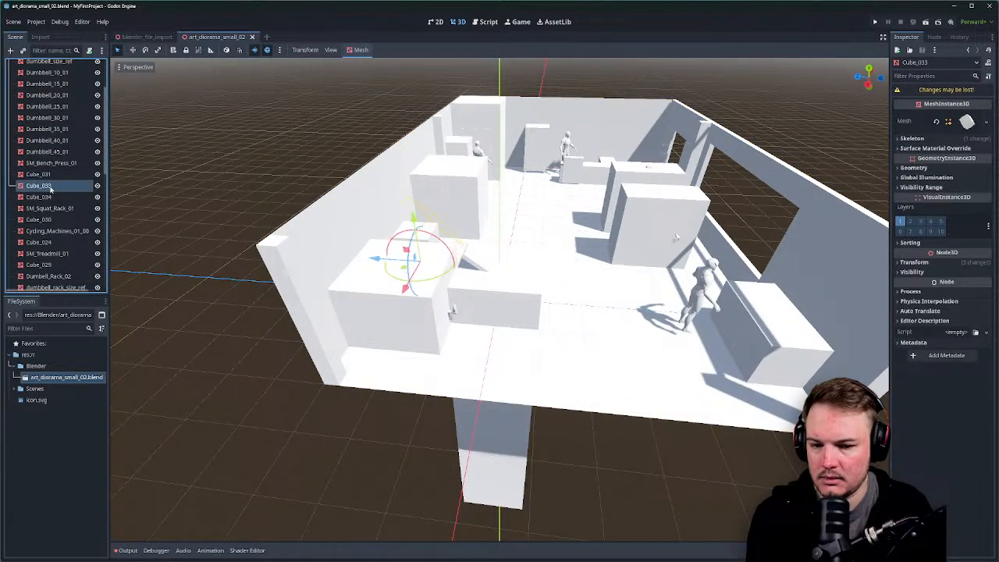
left_click(43, 174)
key("Delete")
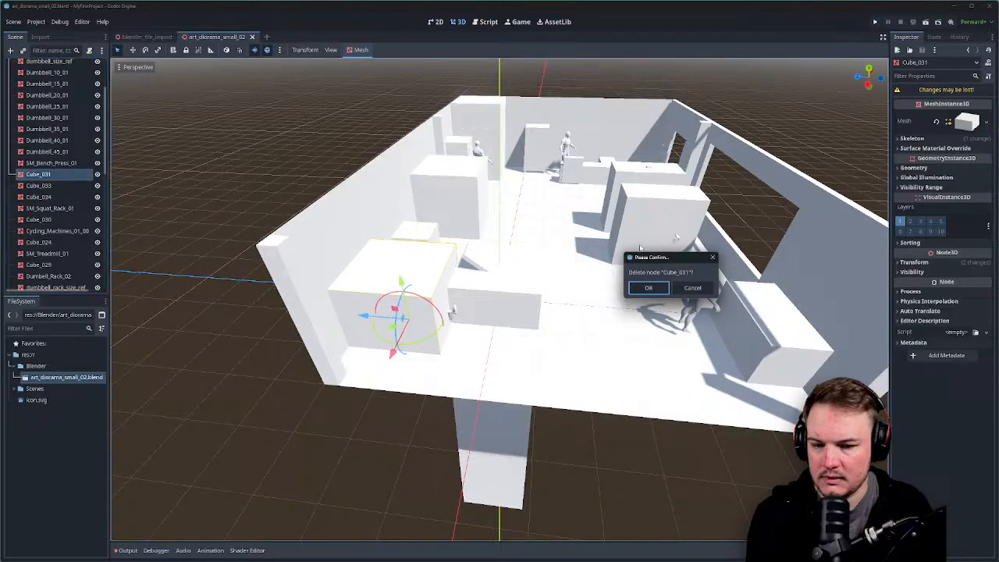
left_click(648, 288)
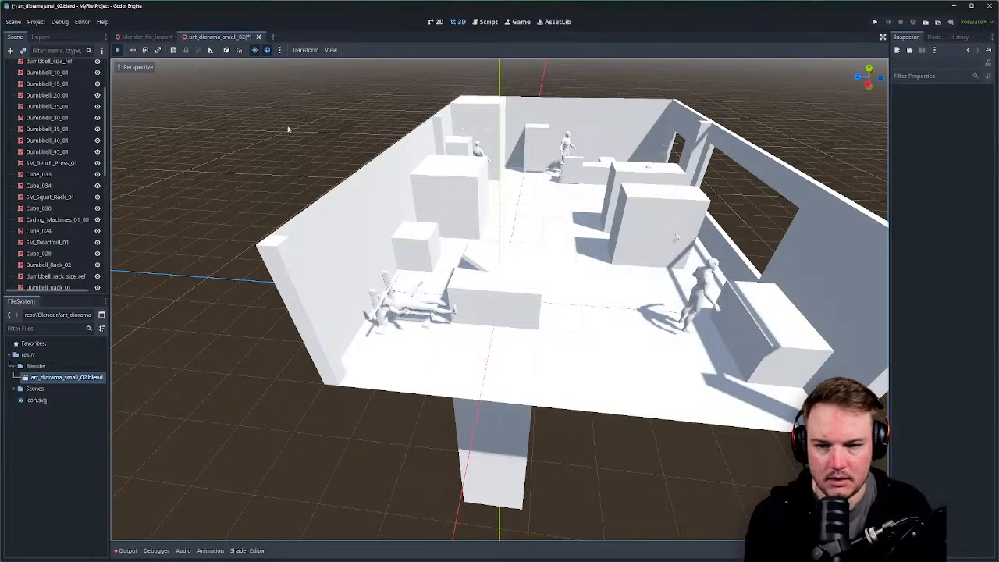
left_click(259, 37)
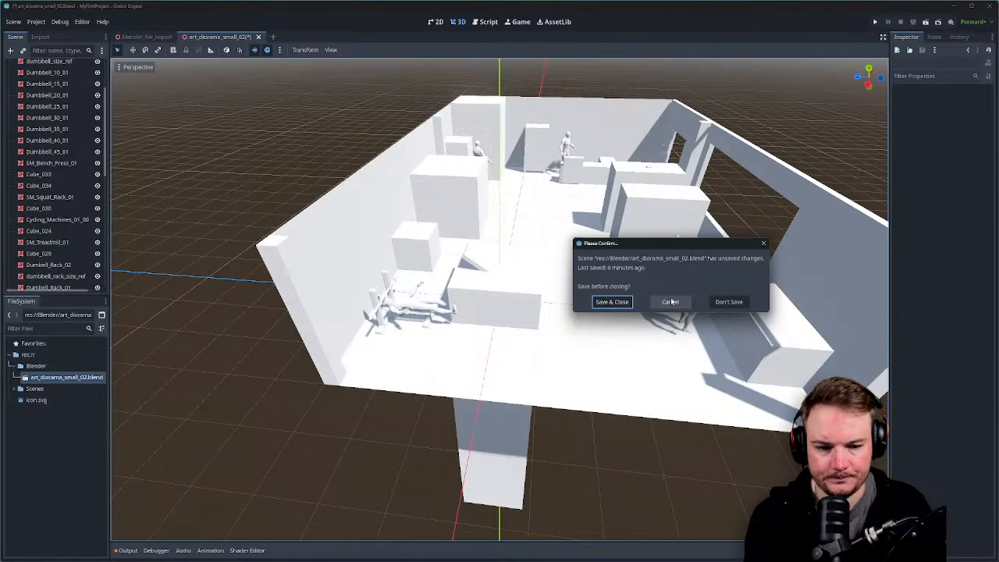
left_click(729, 302)
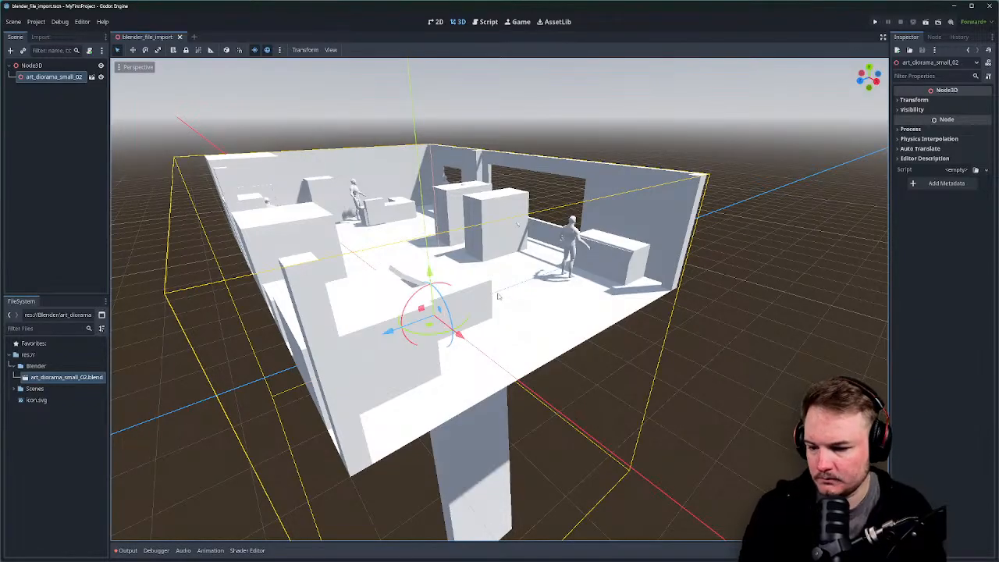
middle_click_drag(587, 241, 533, 251)
scroll(543, 255, "up", 3)
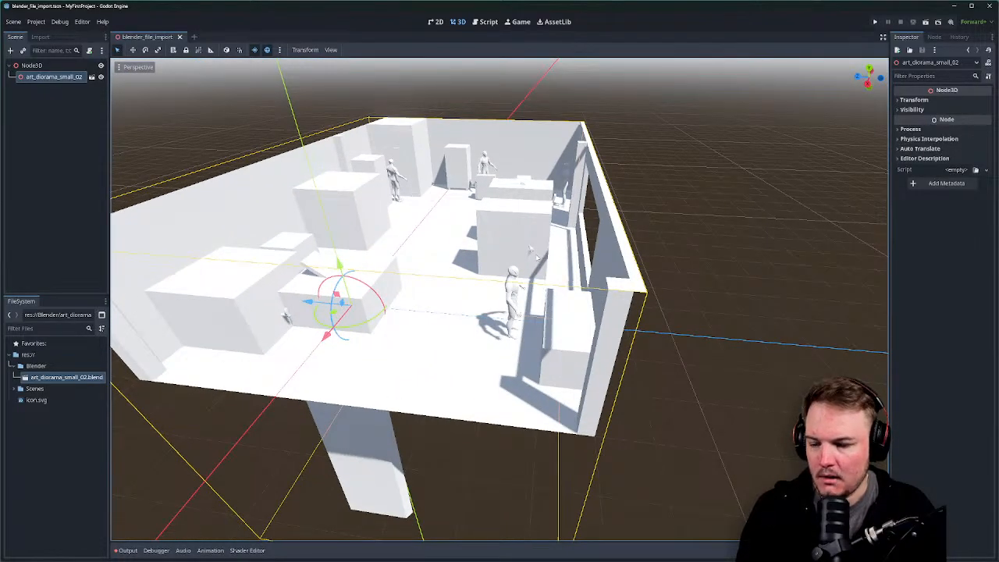
middle_click_drag(531, 251, 452, 277)
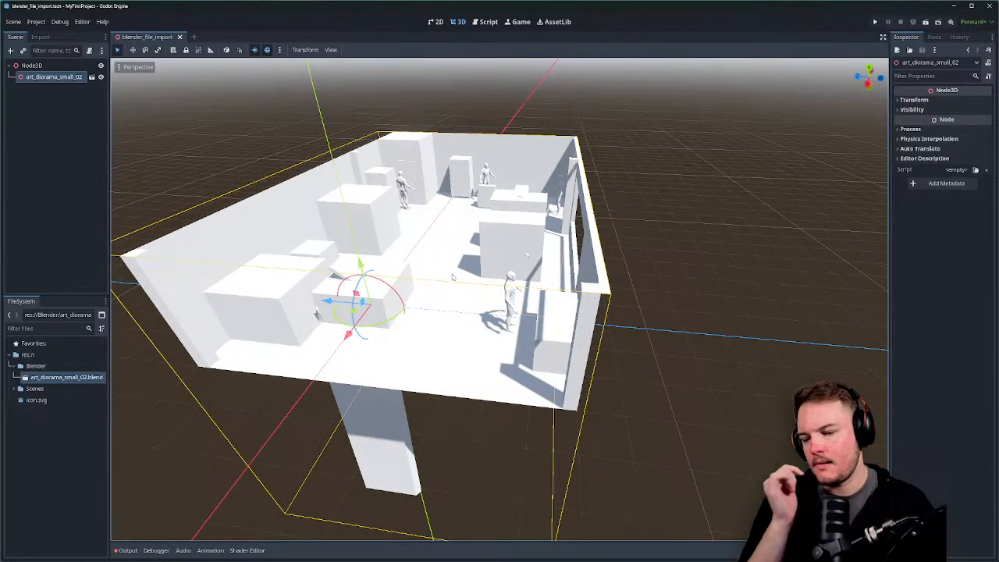
middle_click_drag(453, 283, 549, 250)
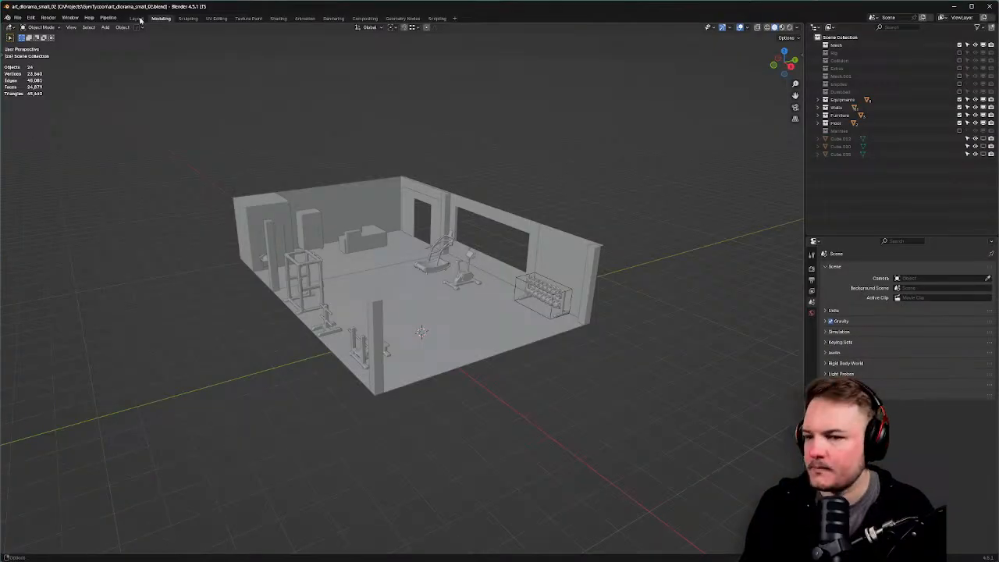
Save As over art_diorama_small_02.blend in Projects > FirstTimeInGodot's Godot project Blender folder.
left_click(19, 17)
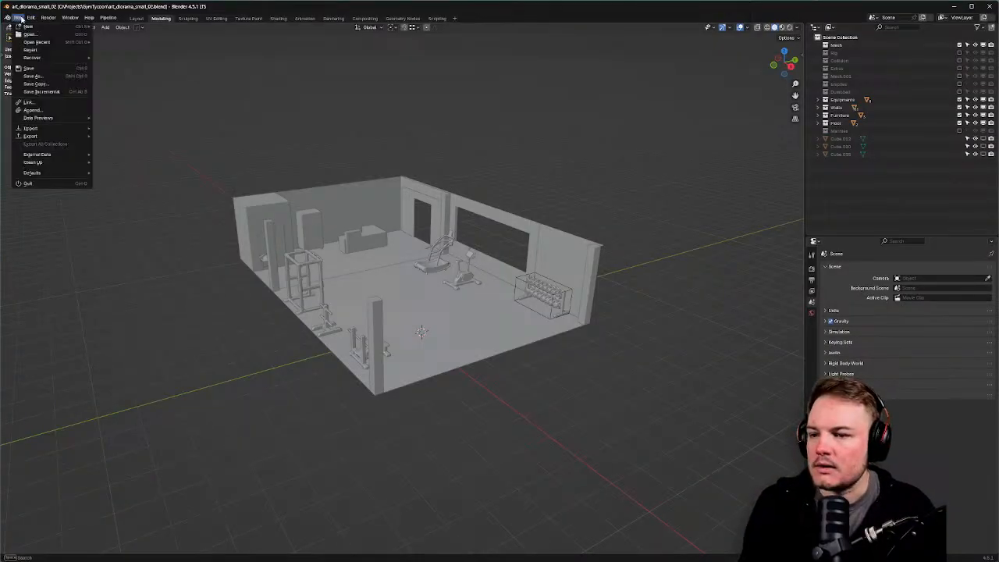
left_click(32, 76)
left_click(416, 154)
left_click(415, 155)
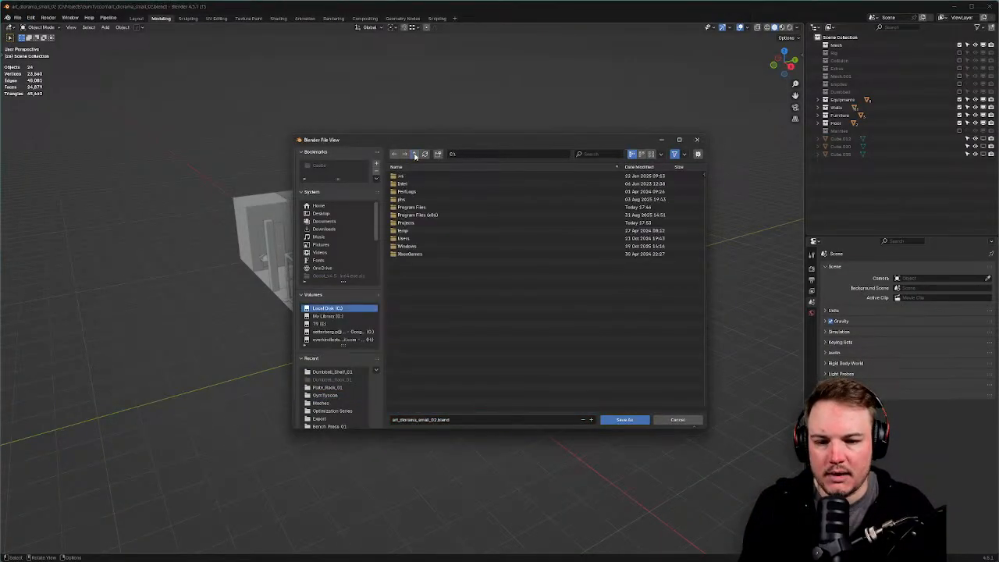
double_click(412, 222)
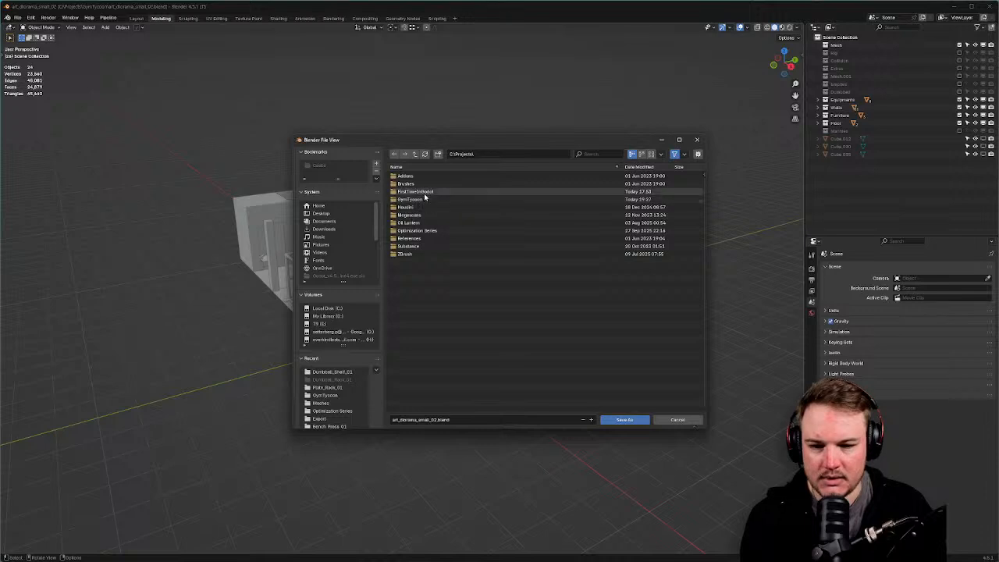
double_click(418, 191)
double_click(424, 176)
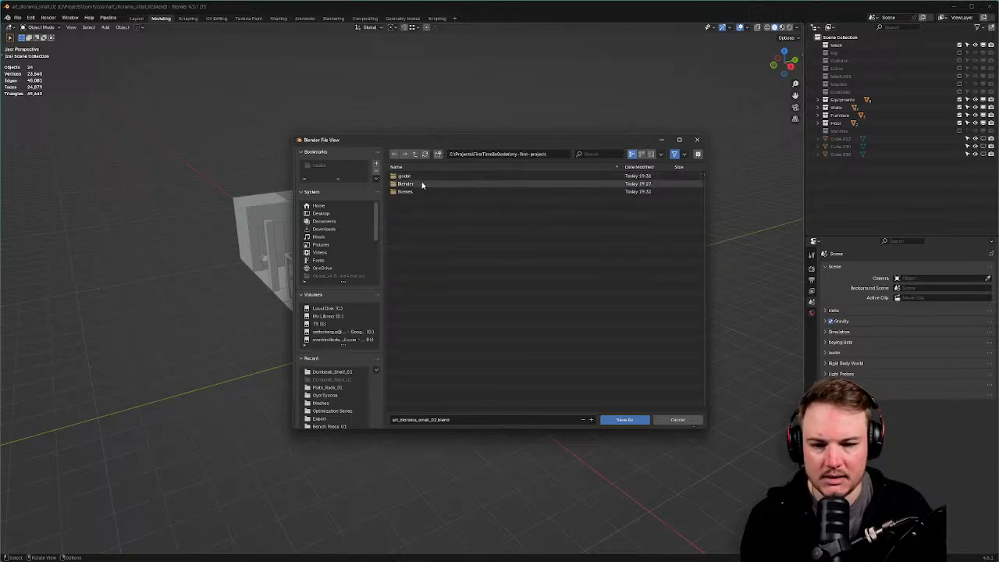
double_click(422, 184)
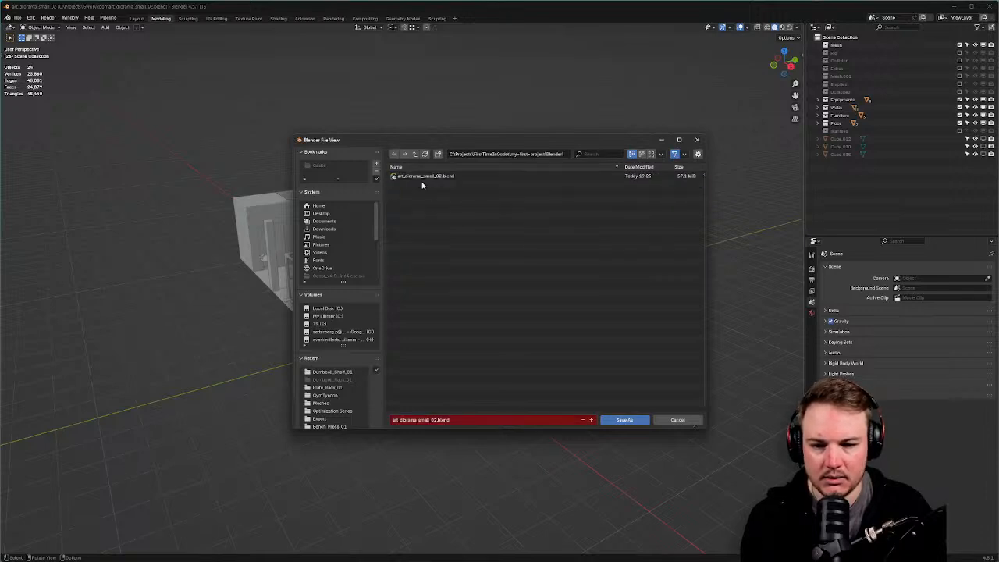
left_click(615, 423)
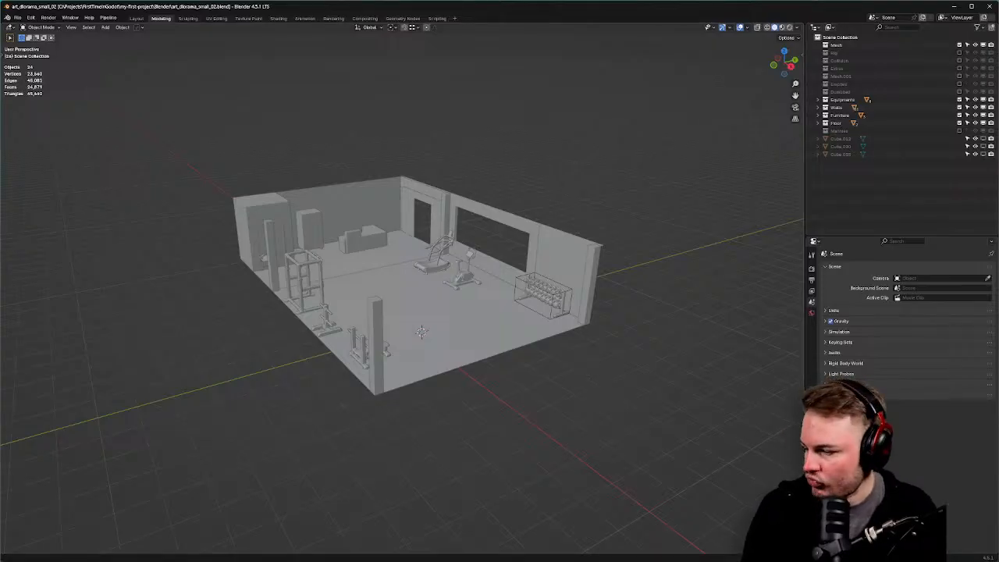
key("alt+Tab")
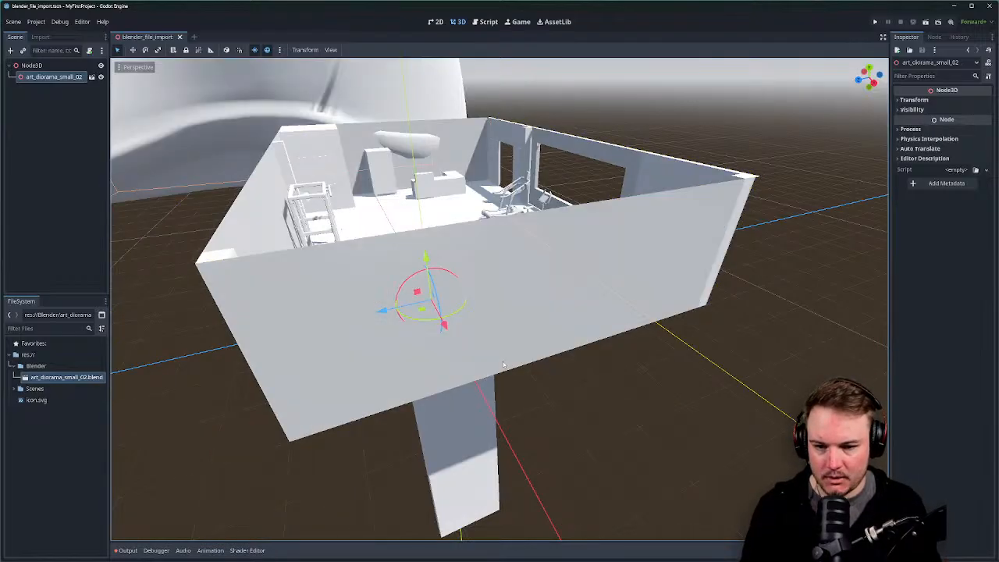
Orbit and zoom around the reimported diorama to check the rack and treadmills.
scroll(543, 281, "down", 20)
middle_click_drag(572, 329, 674, 292)
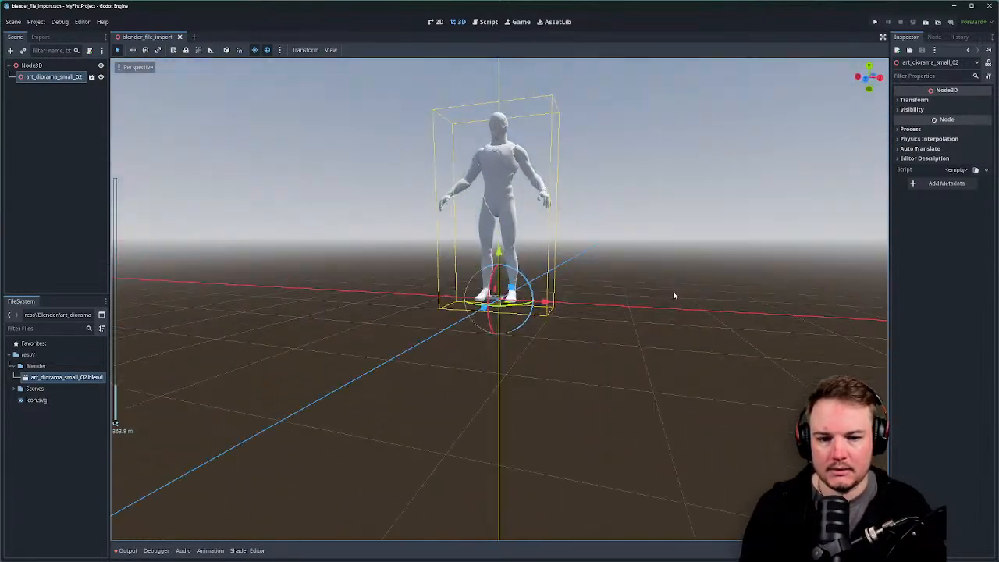
scroll(669, 296, "up", 6)
scroll(659, 290, "up", 20)
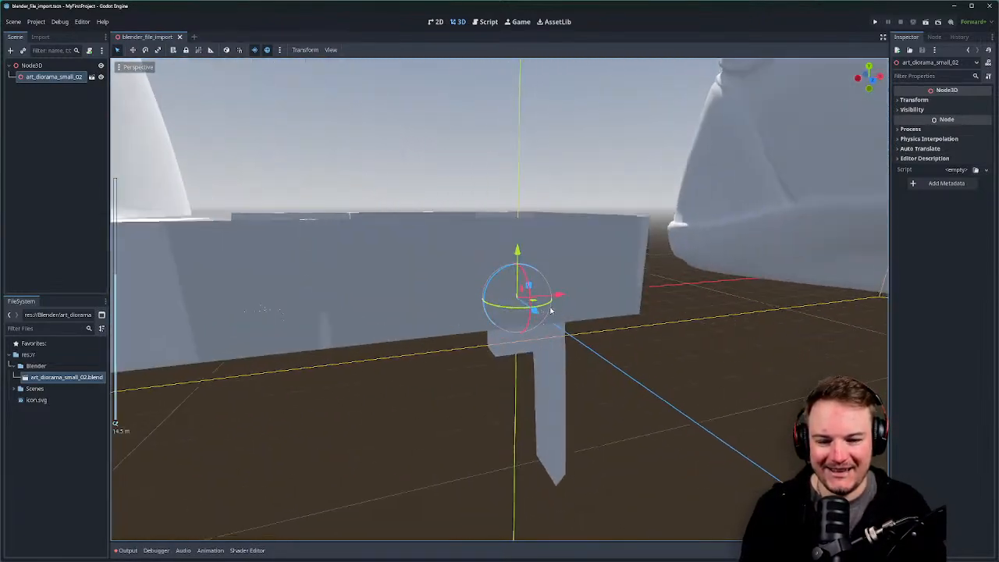
middle_click_drag(547, 289, 445, 283)
scroll(430, 296, "up", 5)
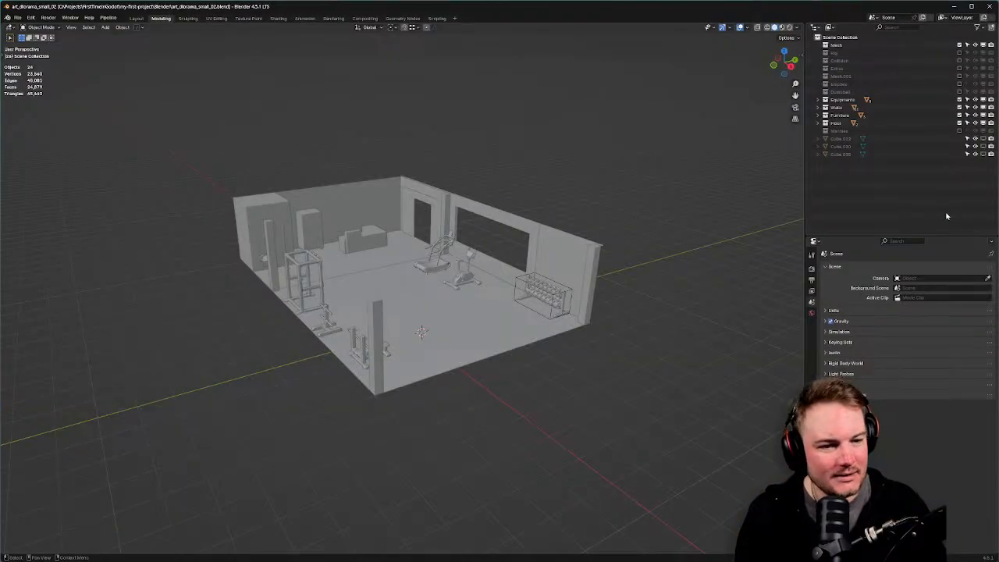
Reveal the hidden size-reference cubes, then undo a mistaken selection that included the dumbbell rack.
left_click_drag(984, 139, 983, 155)
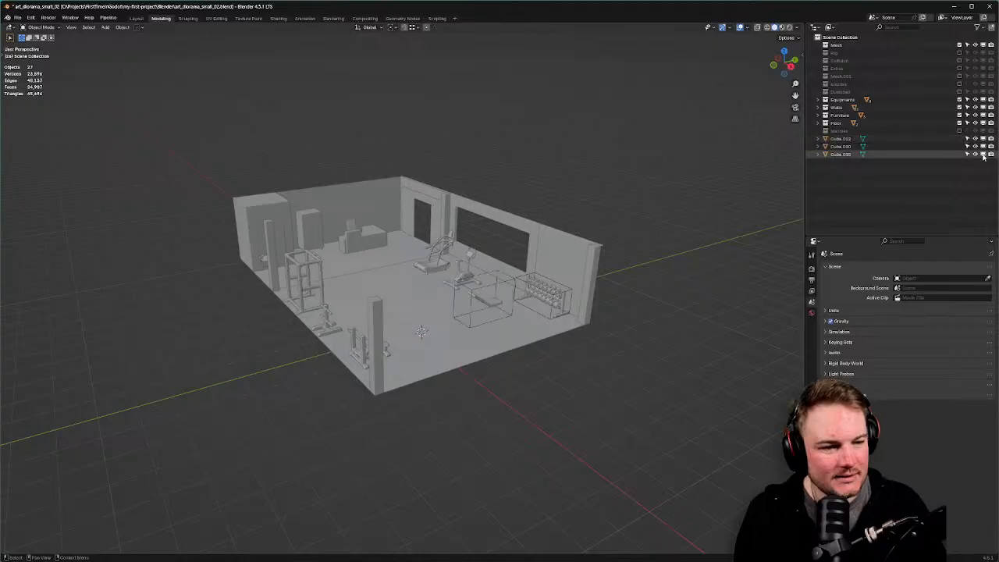
middle_click_drag(740, 214, 567, 306)
key("alt+Tab")
key("alt+Tab")
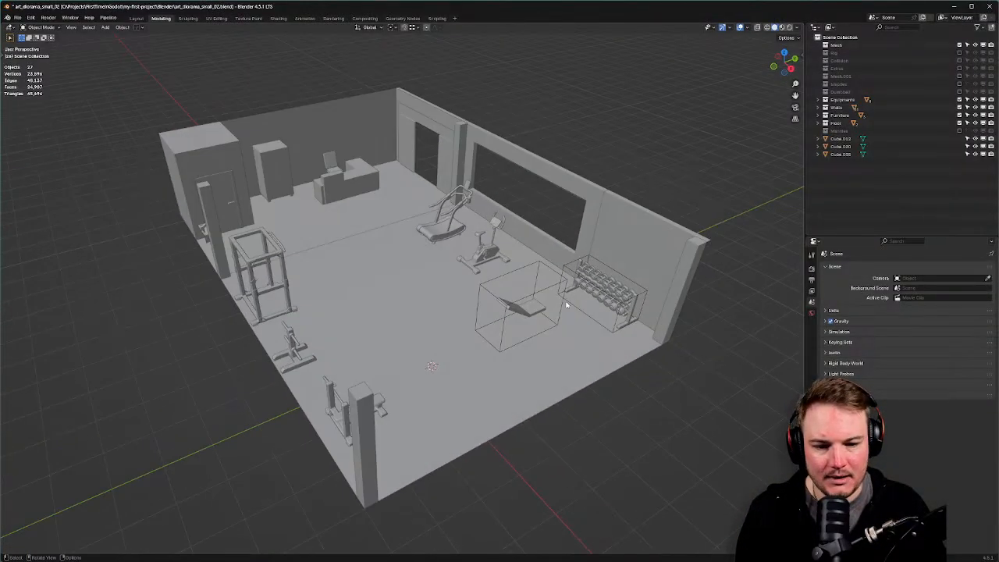
left_click(541, 268)
left_click(571, 269, "shift")
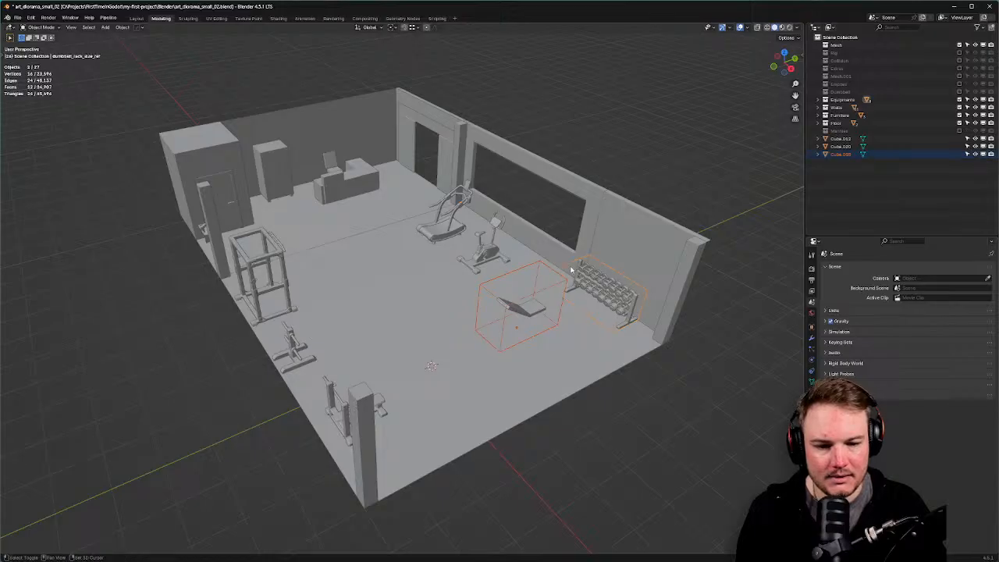
key("m")
key("ctrl+z")
key("ctrl+z")
key("ctrl+z")
key("ctrl+z")
key("ctrl+z")
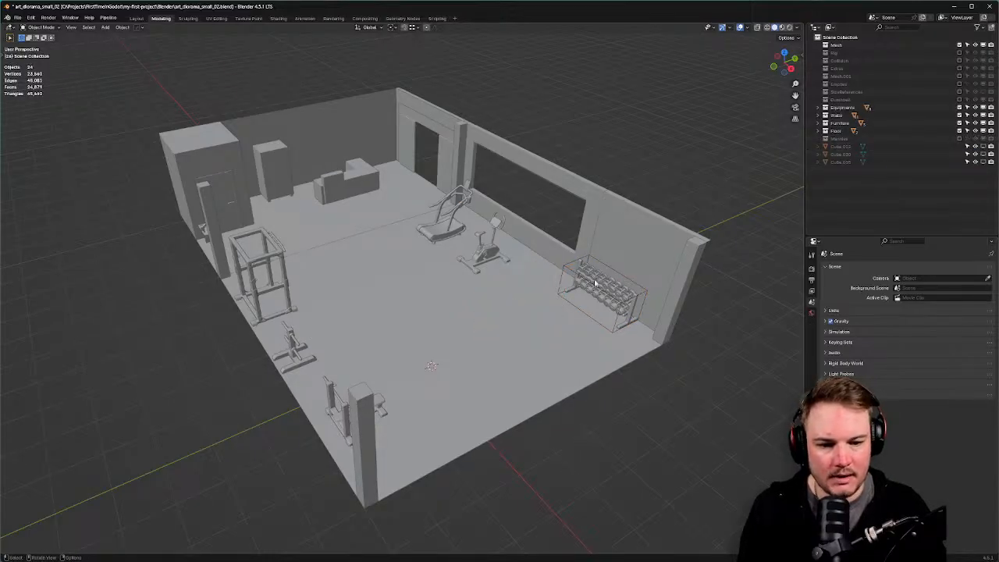
Move both wireframe reference boxes into the SizeReferences collection.
left_click_drag(983, 147, 982, 163)
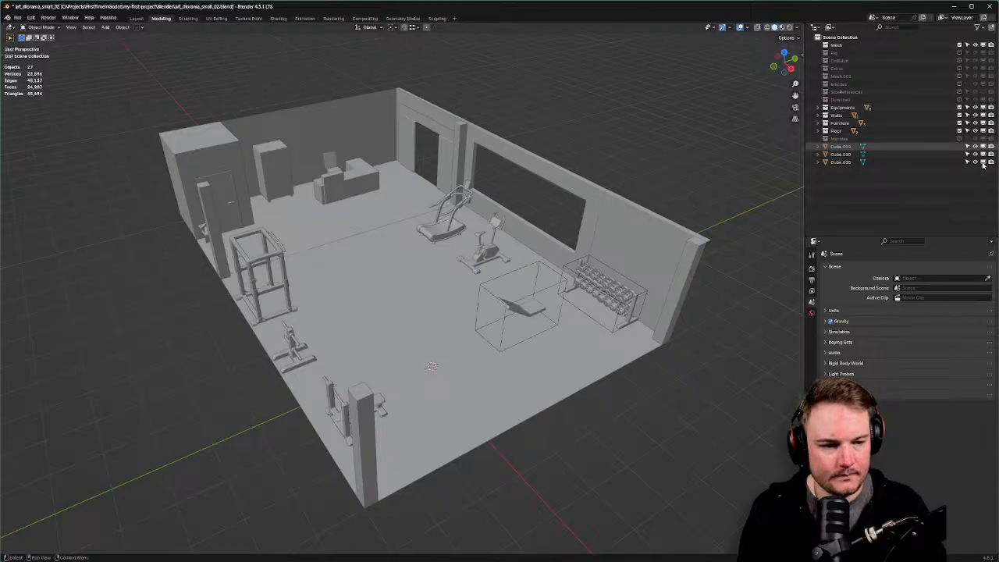
left_click(567, 267)
left_click(546, 267, "shift")
key("m")
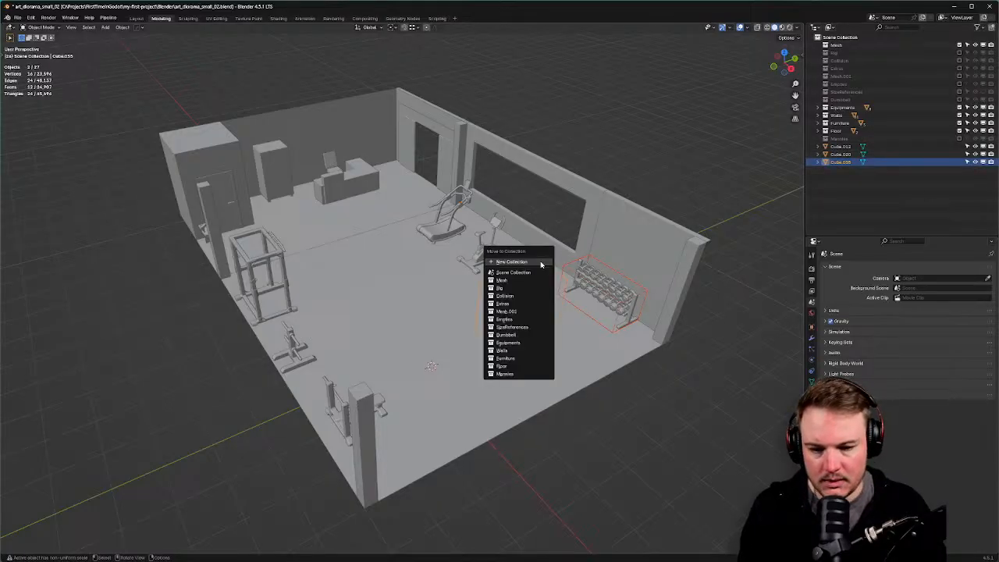
left_click(519, 326)
Exclude the Mesh collection from the scene and orbit around the diorama to check.
middle_click_drag(524, 272, 453, 244)
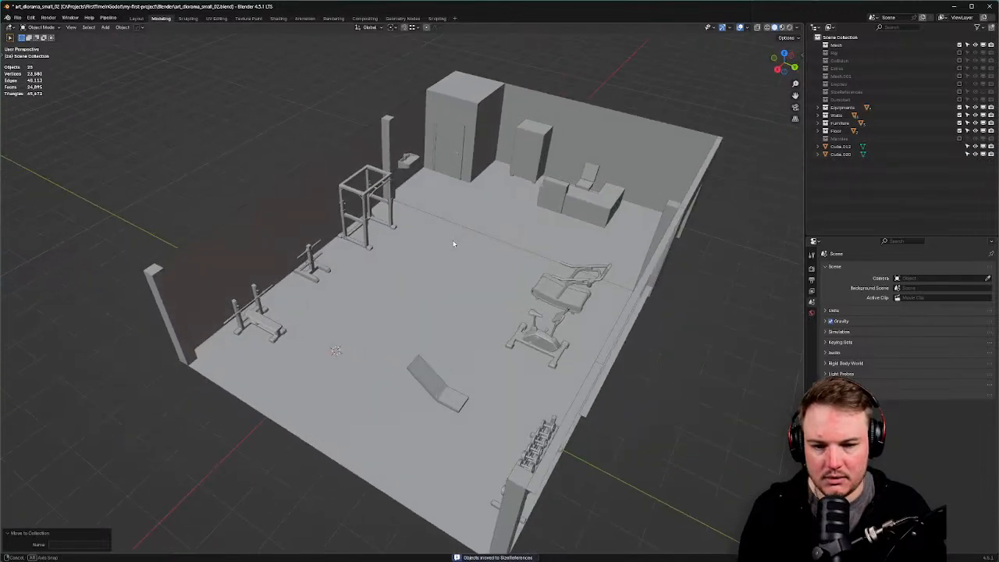
key("alt+Tab")
key("alt+Tab")
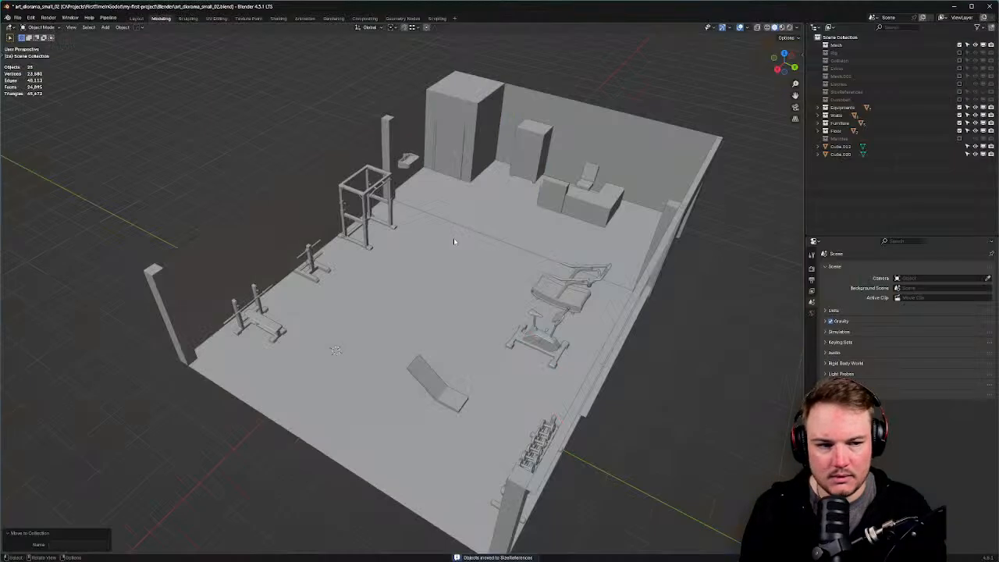
left_click(959, 45)
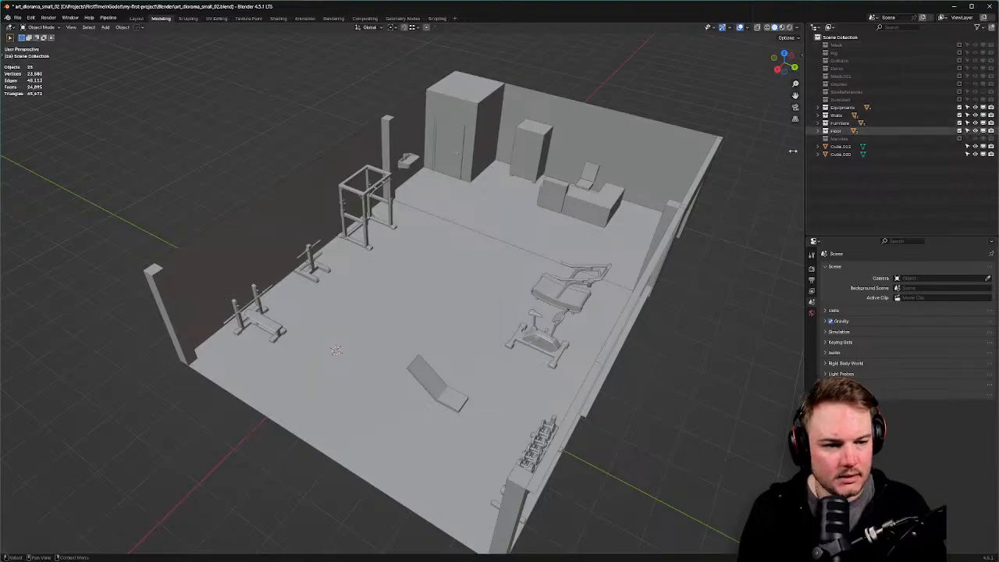
middle_click_drag(648, 195, 718, 185)
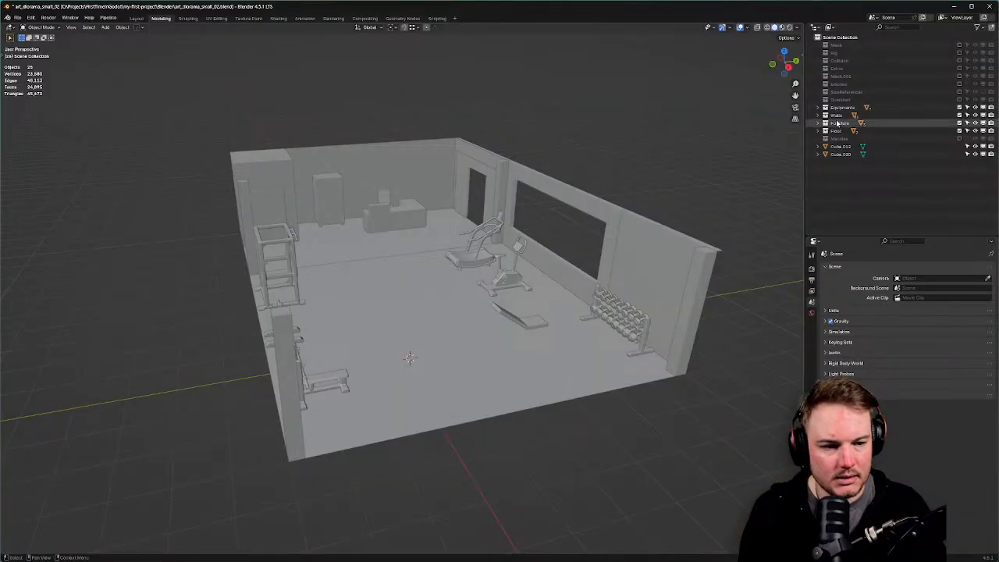
Show the Mannies collection, expand it and select all eight mannequins with transform values displayed.
left_click(960, 139)
scroll(589, 184, "down", 4)
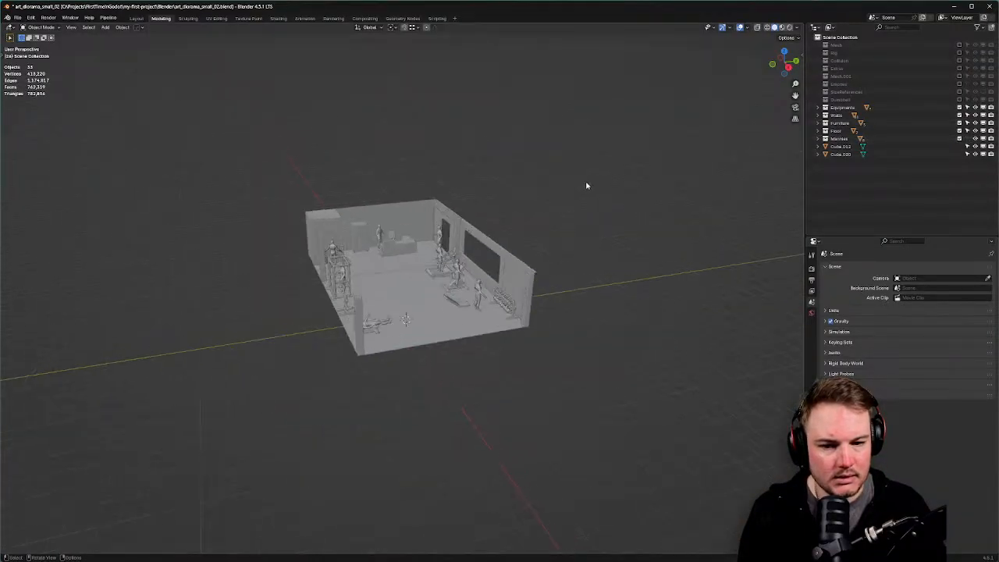
scroll(586, 185, "up", 5)
middle_click_drag(586, 185, 598, 188)
left_click(818, 138)
left_click(843, 147)
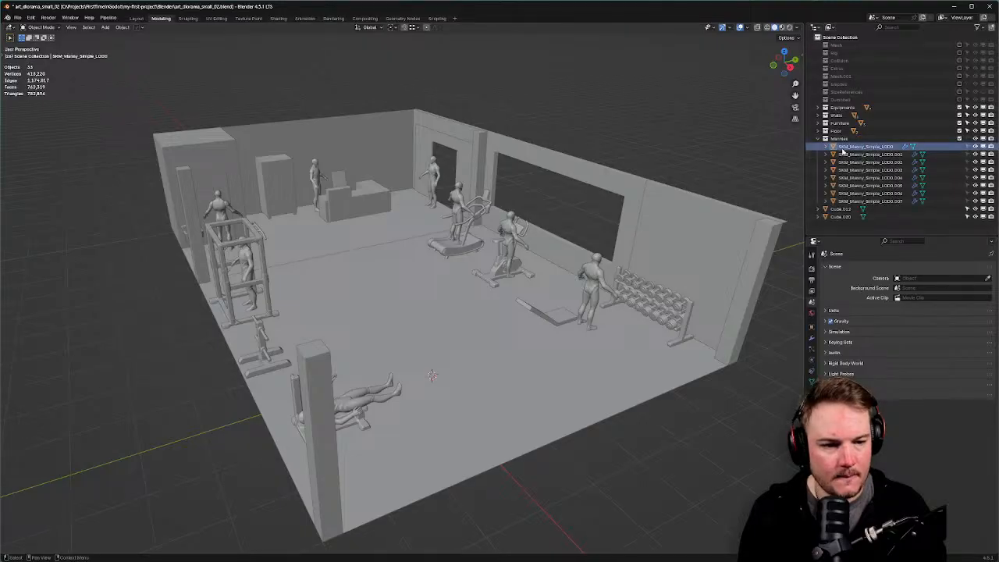
key("n")
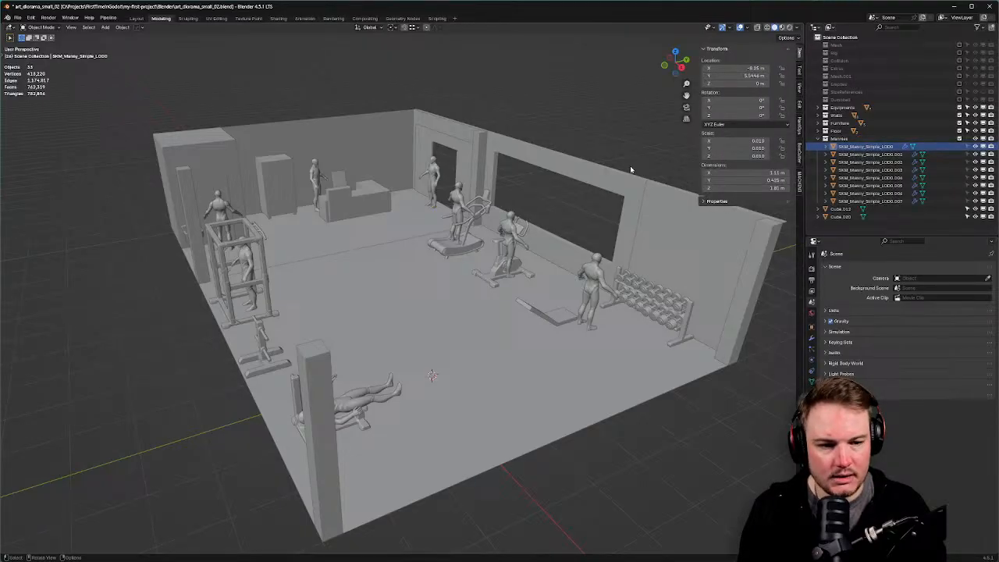
left_click(870, 202, "shift")
Apply scale to all eight SKM_Manny mannequins.
key("ctrl+a")
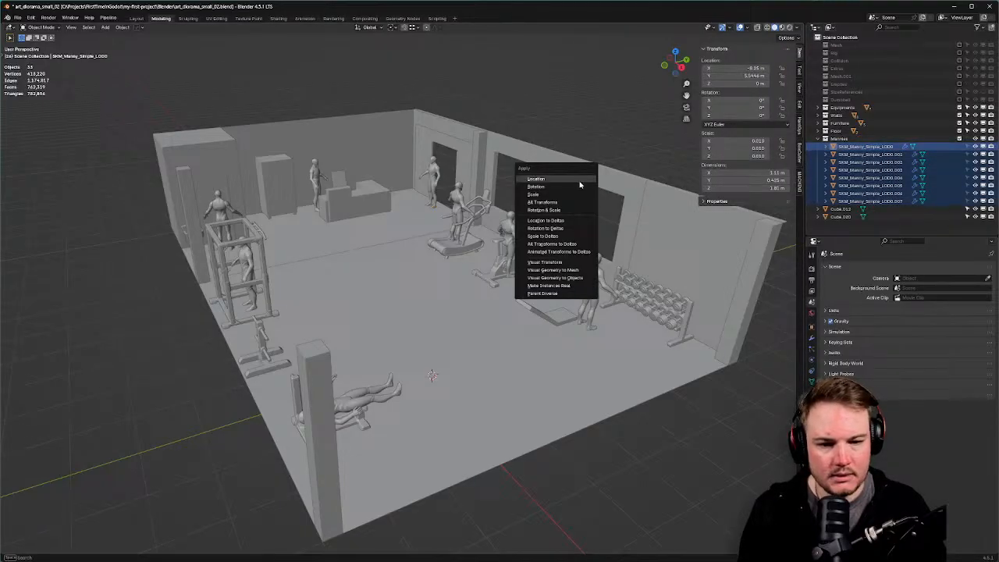
left_click(571, 192)
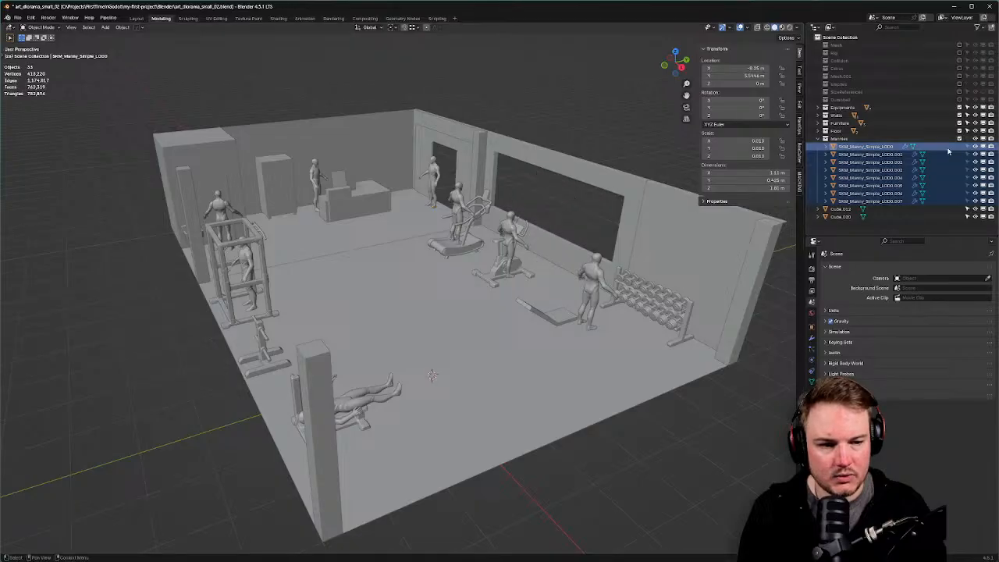
left_click(862, 148)
left_click(861, 203, "shift")
left_click(545, 177)
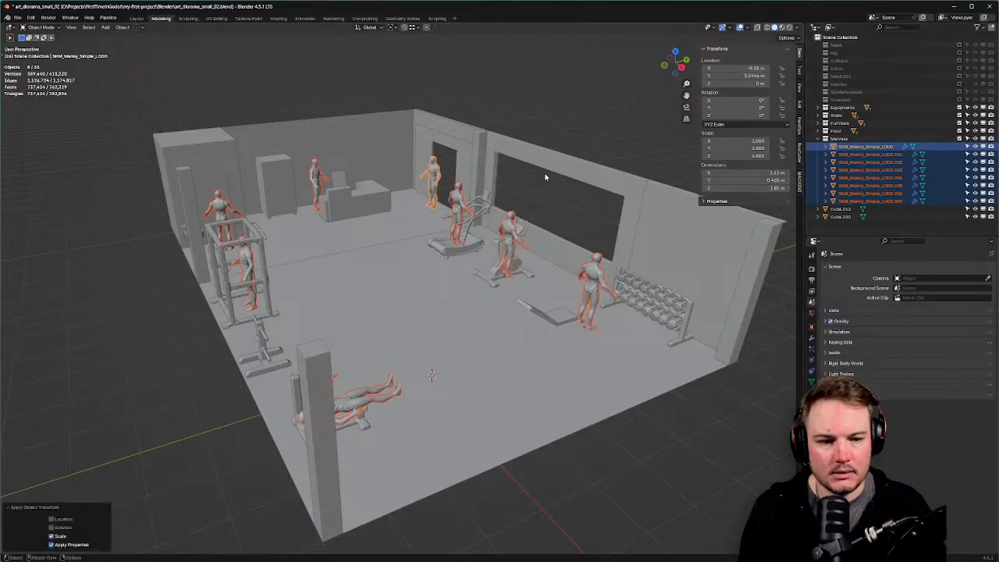
Inspect each mannequin, apply rotation to all eight, then hide the Mannies collection.
left_click(846, 148)
key("Down")
key("Down")
key("Down")
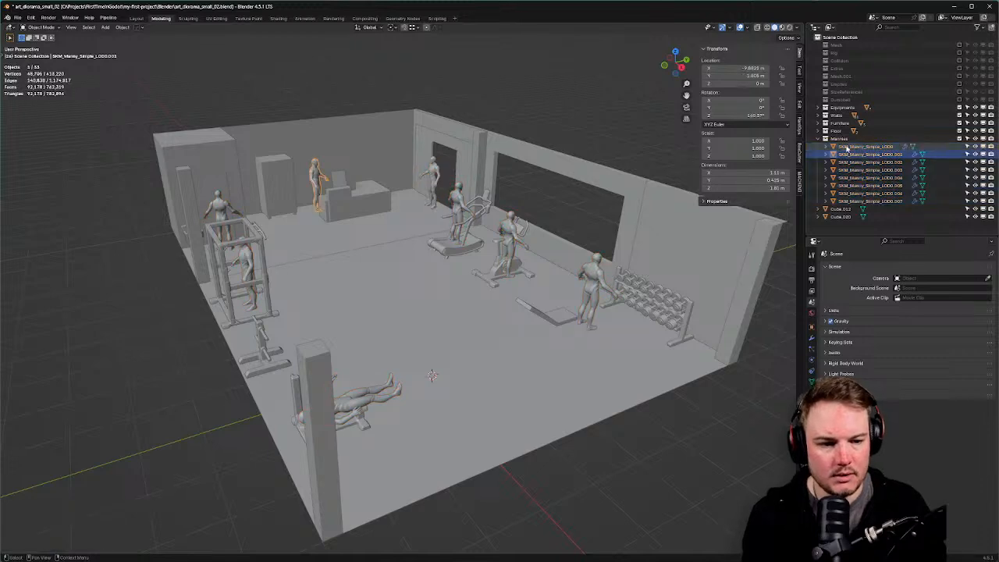
key("Down")
key("Down")
key("Down")
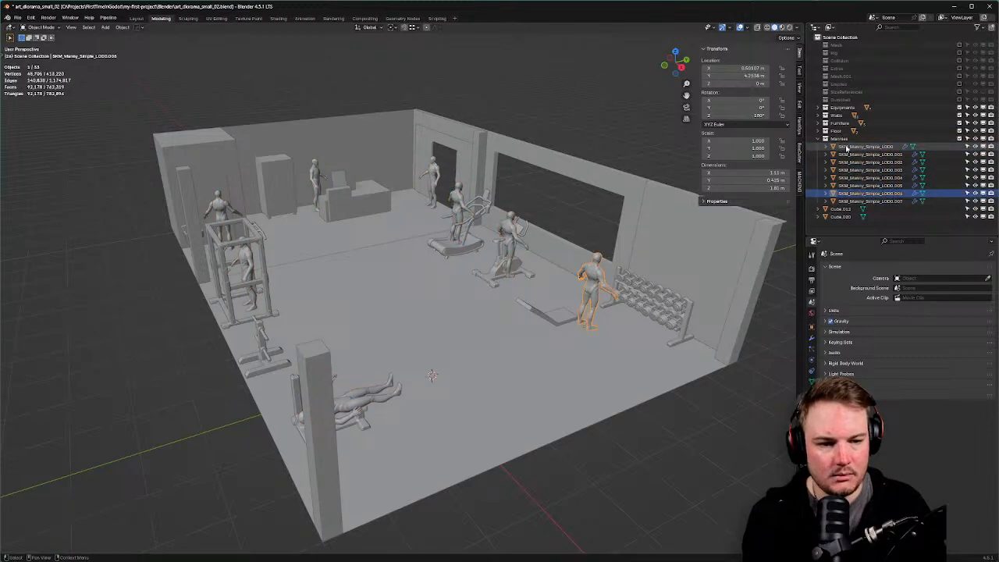
key("Down")
left_click(846, 147, "shift")
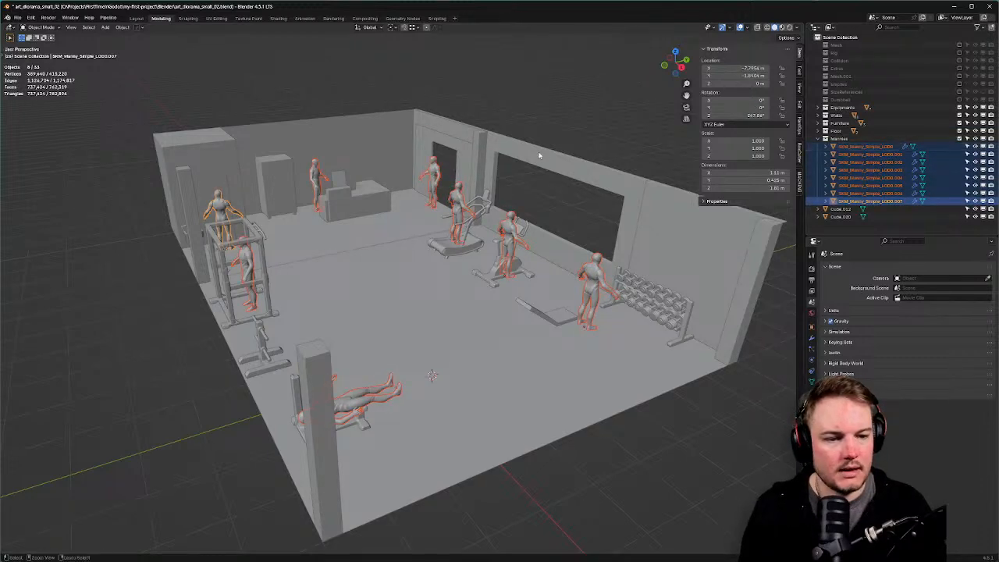
key("ctrl+a")
left_click(540, 155)
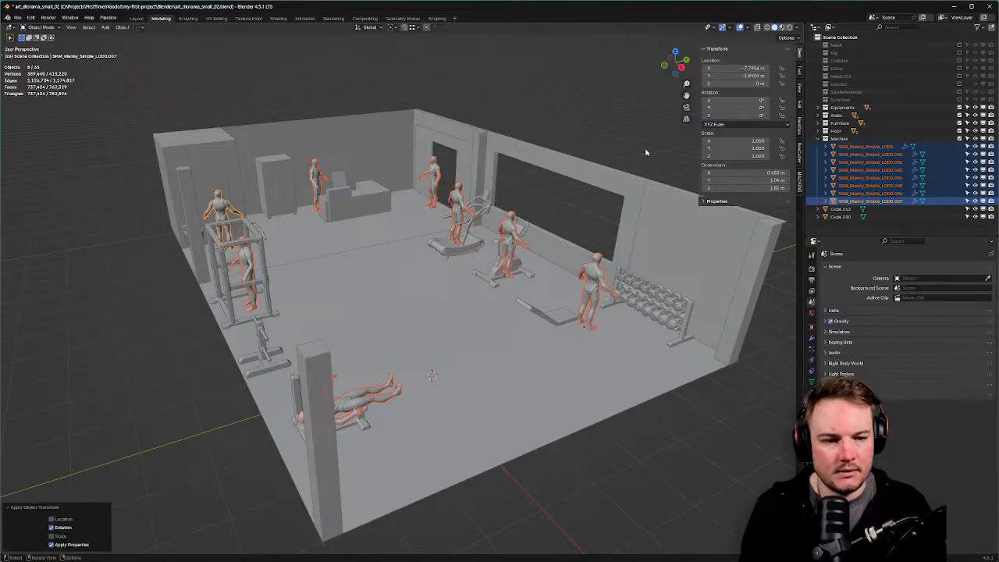
left_click(962, 139)
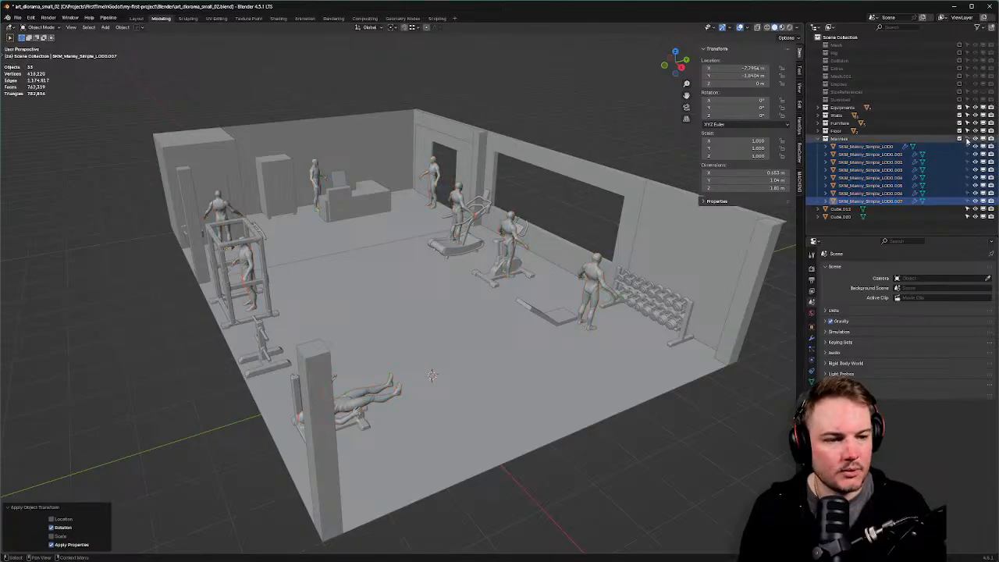
left_click(961, 139)
Save art_diorama_small_02.blend in Blender and return to Godot to trigger the reimport.
key("alt+Tab")
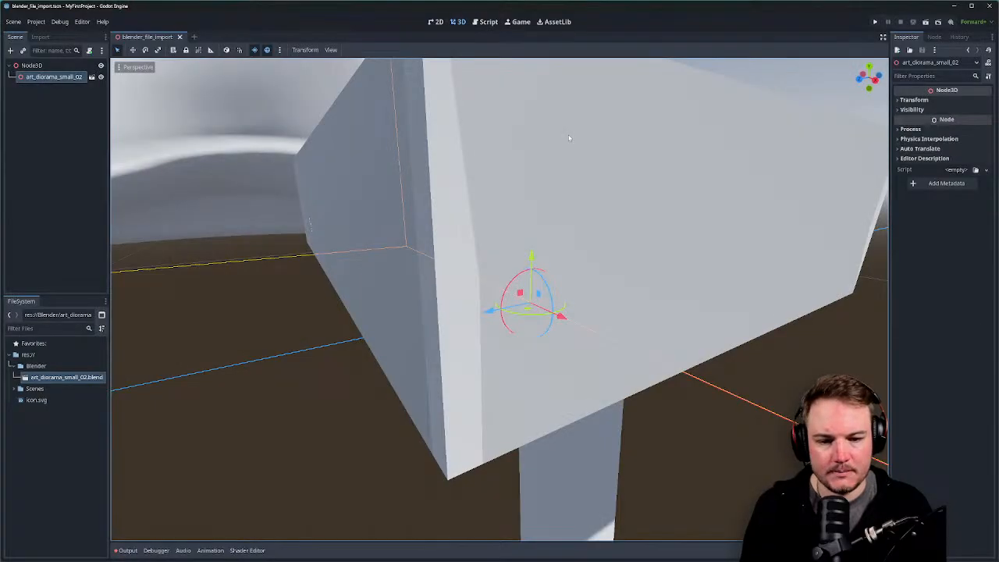
middle_click_drag(580, 170, 580, 181)
key("alt+Tab")
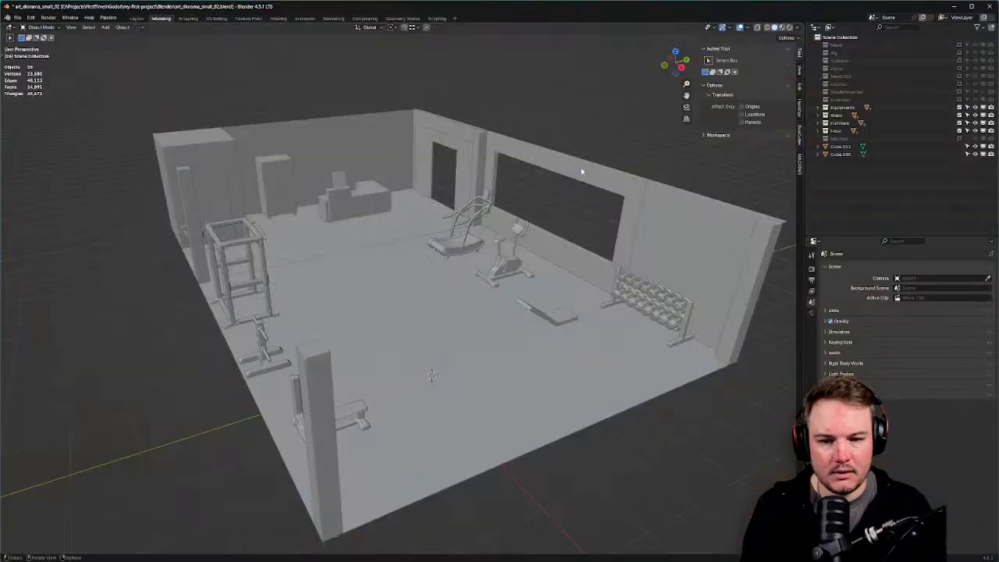
middle_click_drag(467, 203, 540, 209)
key("ctrl+s")
left_click(533, 214)
key("alt+Tab")
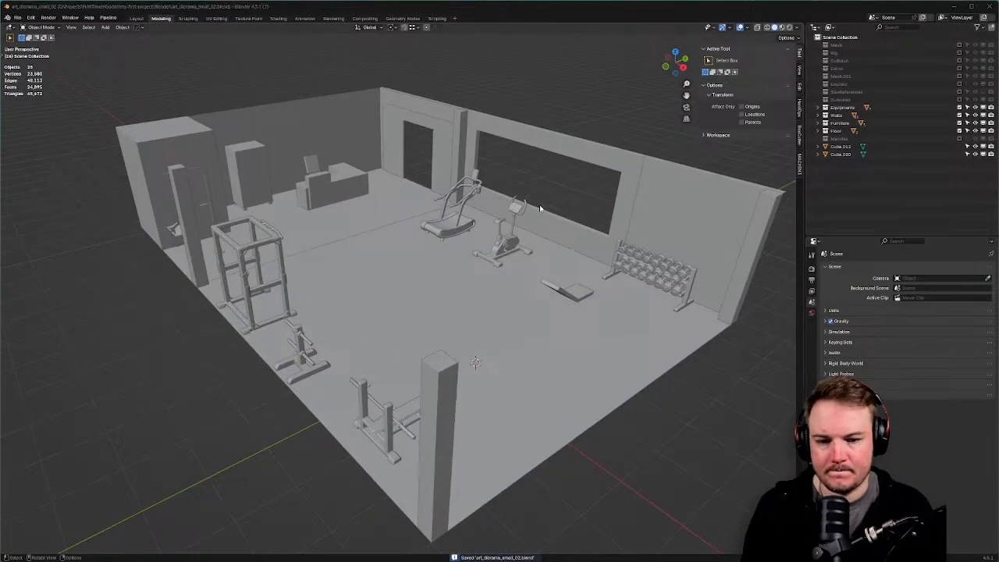
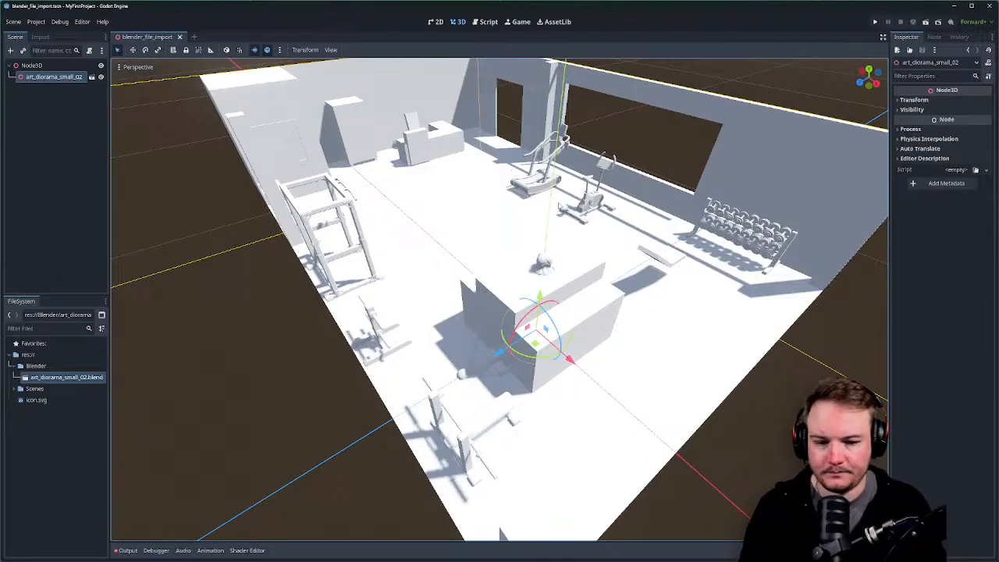
Orbit and zoom the Godot viewport to inspect the reimported gym diorama.
middle_click_drag(539, 208, 520, 248)
scroll(514, 204, "up", 12)
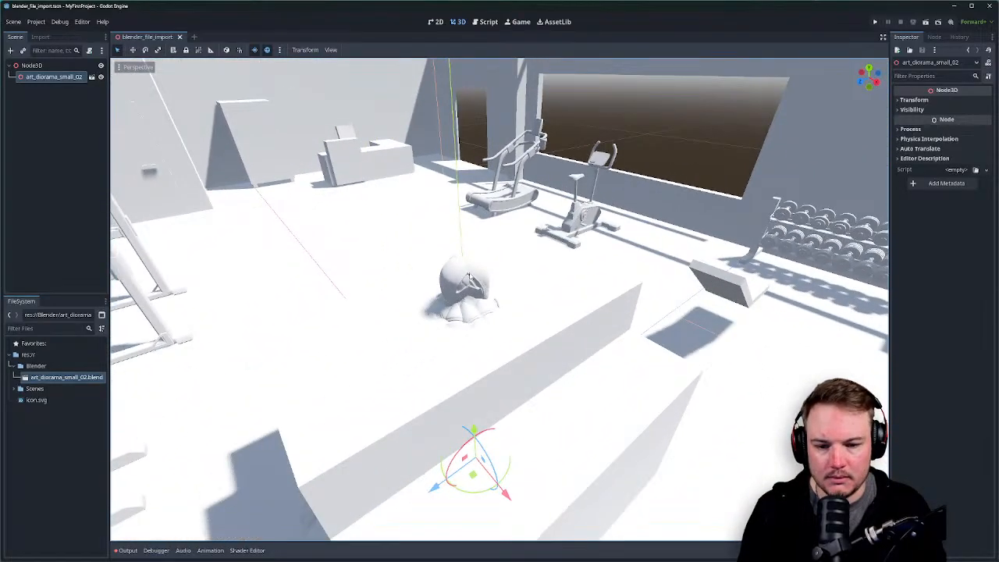
middle_click_drag(504, 290, 523, 273)
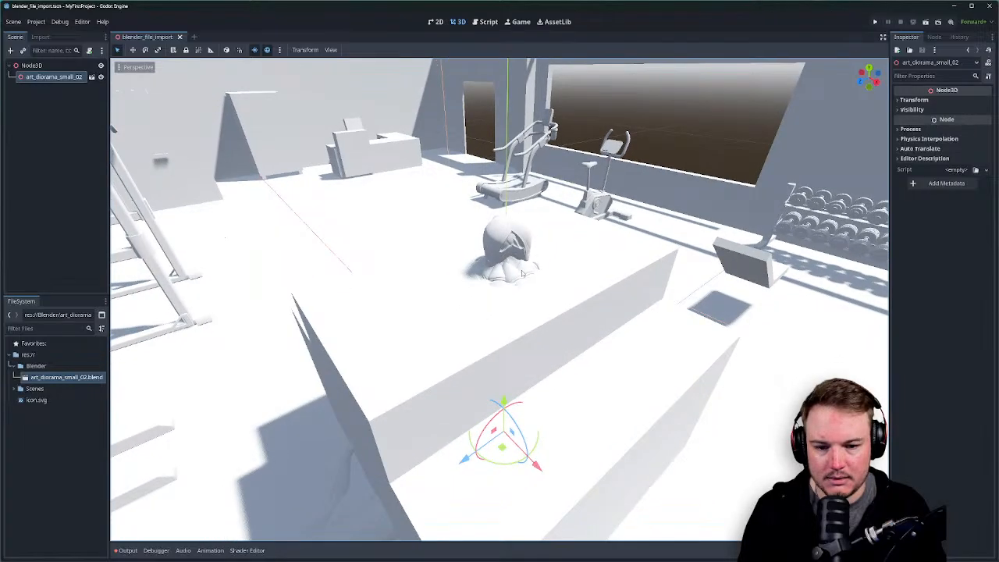
scroll(523, 273, "down", 10)
scroll(523, 274, "up", 6)
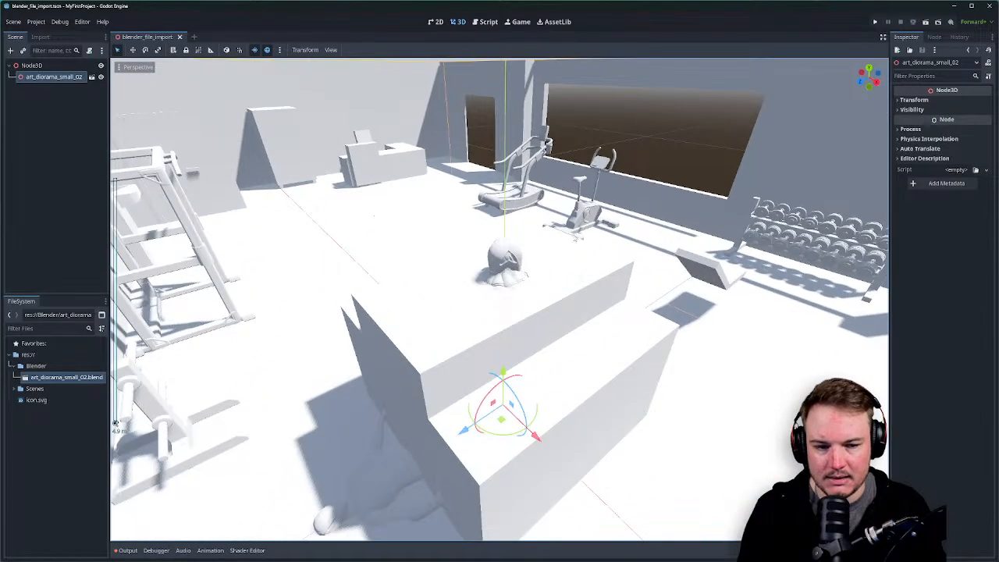
In Blender, toggle the Mannies collection's exclusion off and on, then save art_diorama_small_02.blend.
key("alt+Tab")
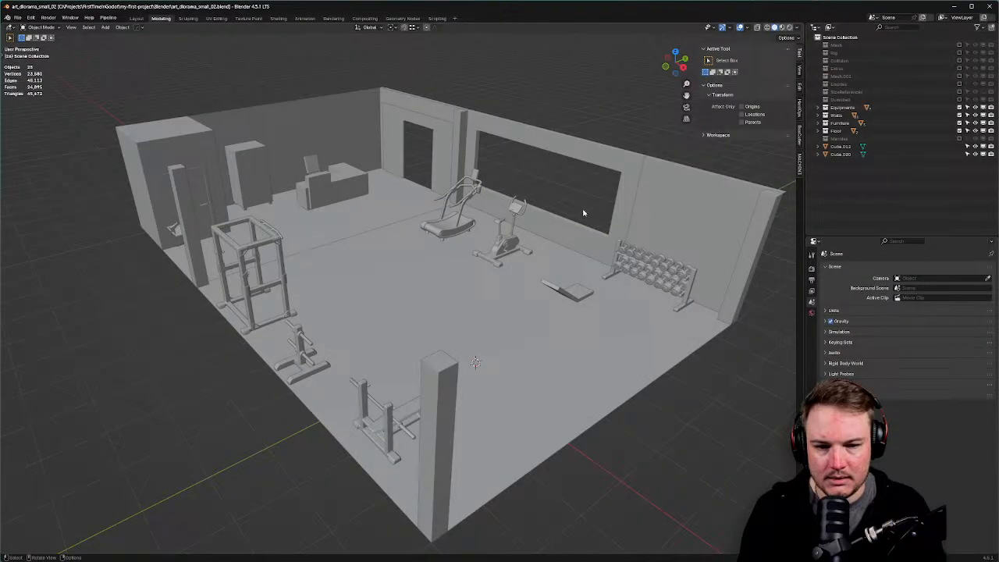
left_click(960, 138)
left_click(960, 138)
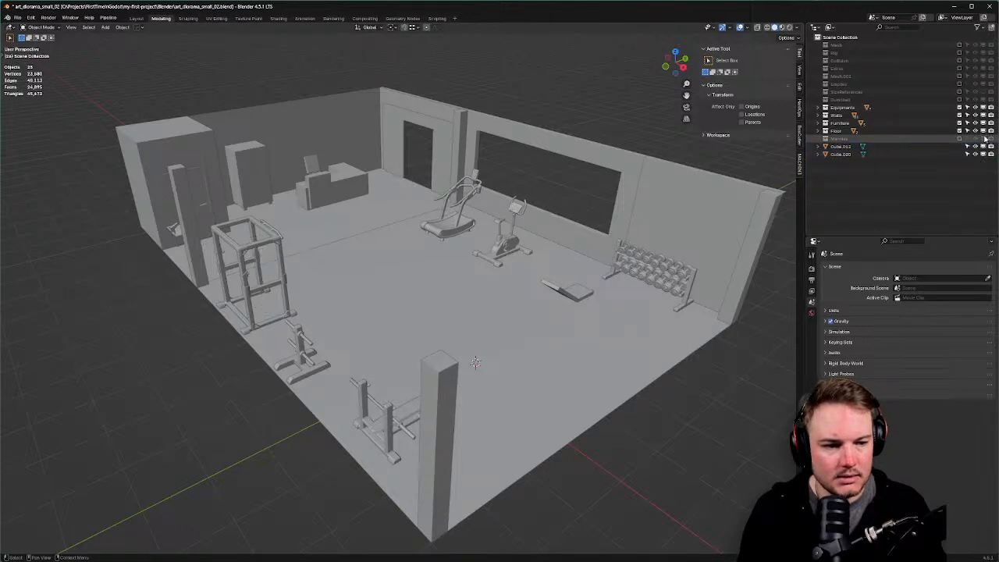
key("ctrl+s")
left_click(624, 212)
key("alt+Tab")
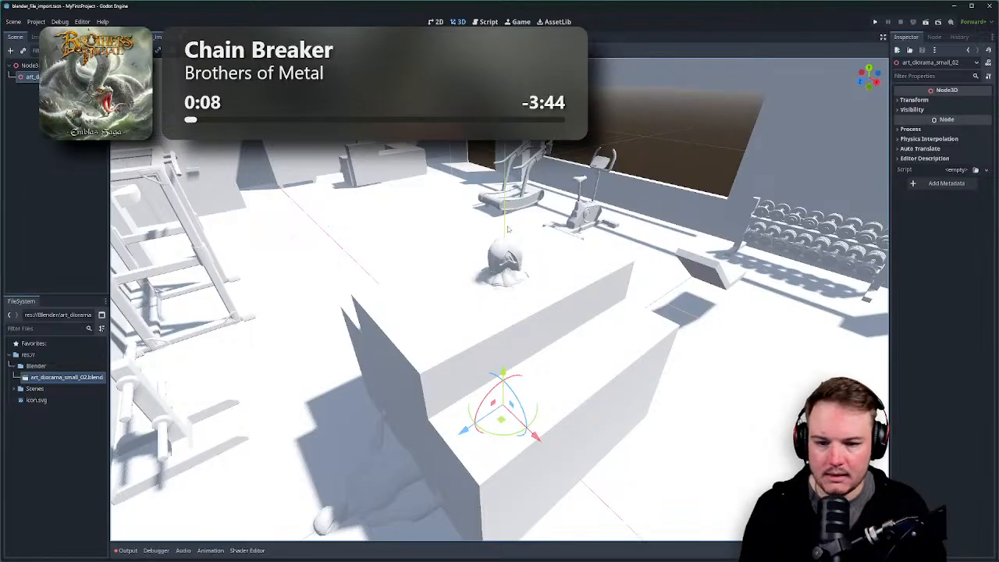
Check the counter block in Godot, then select the treadmill in Blender and save again.
mouse_move(513, 236)
middle_mouse_down()
mouse_move(428, 234)
mouse_move(512, 226)
middle_mouse_up()
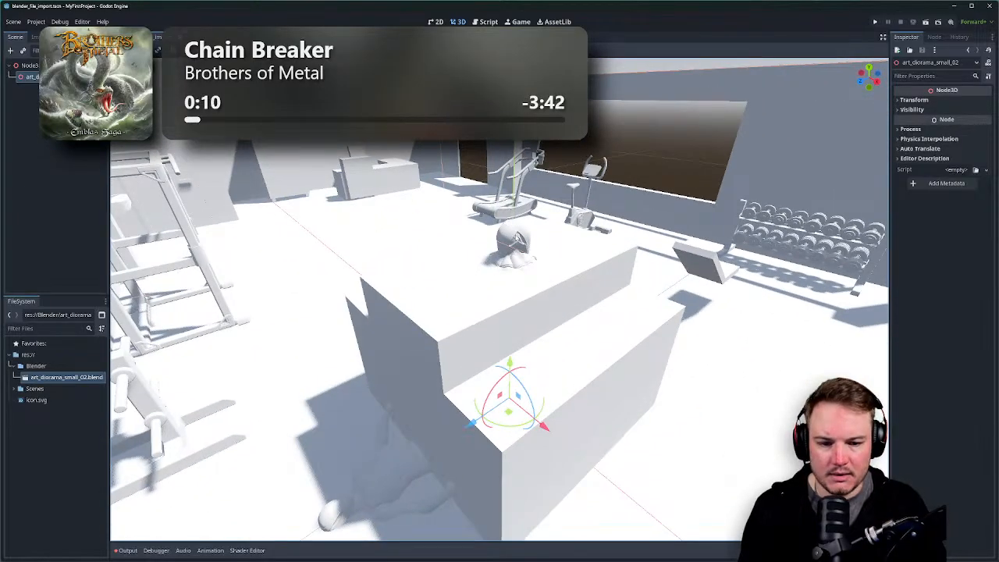
key("alt+Tab")
left_click(459, 207)
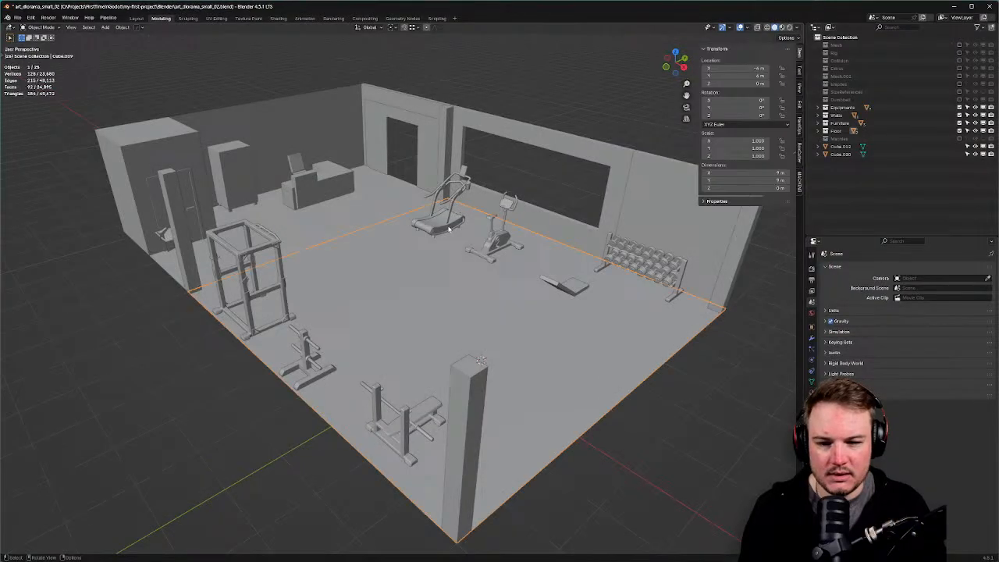
left_click(449, 227)
key("ctrl+s")
key("alt+Tab")
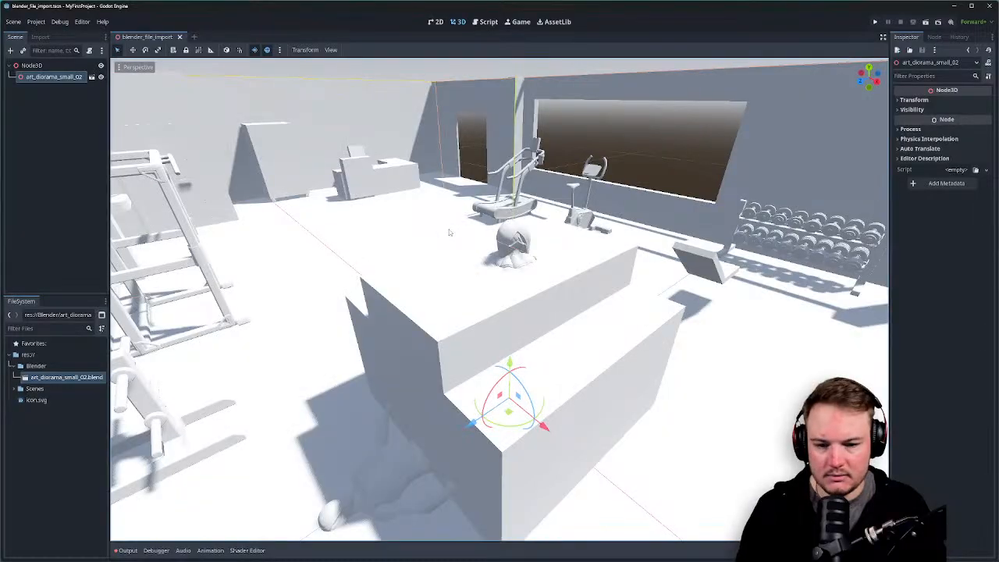
key("alt+Tab")
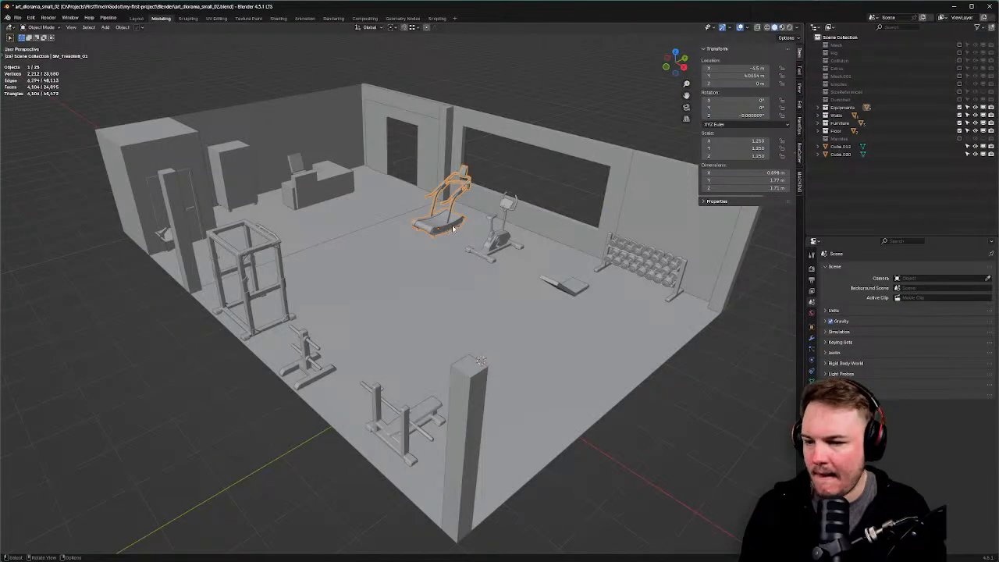
Show the Mannies mannequins to look them over, then fold and exclude the collection again.
left_click(960, 140)
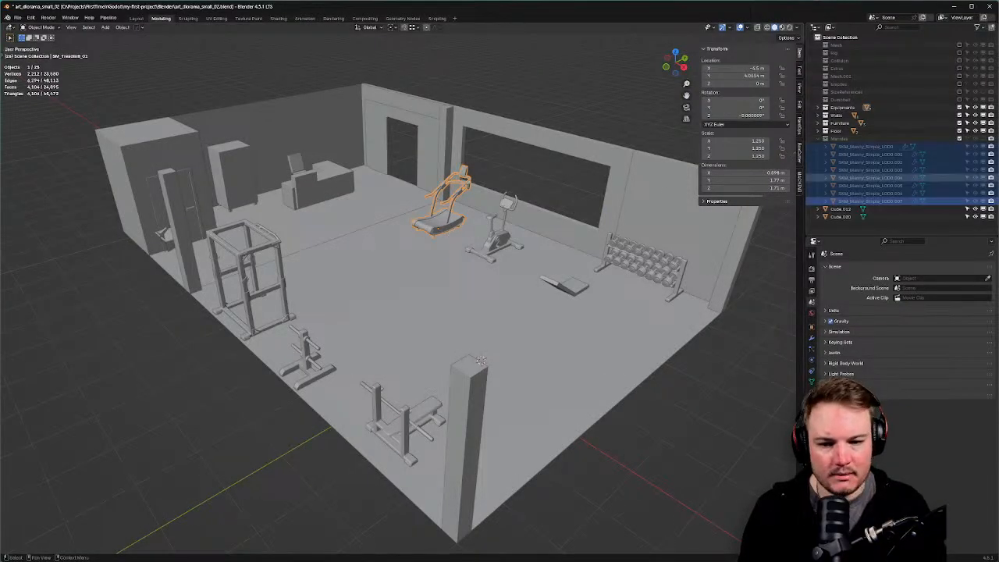
left_click(984, 139)
left_click(871, 178)
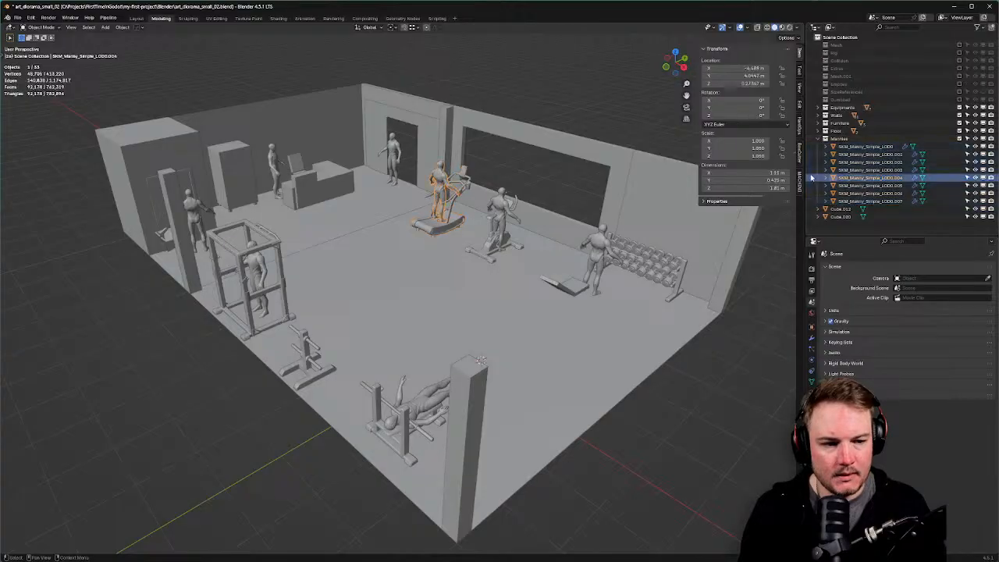
middle_click_drag(498, 253, 484, 251)
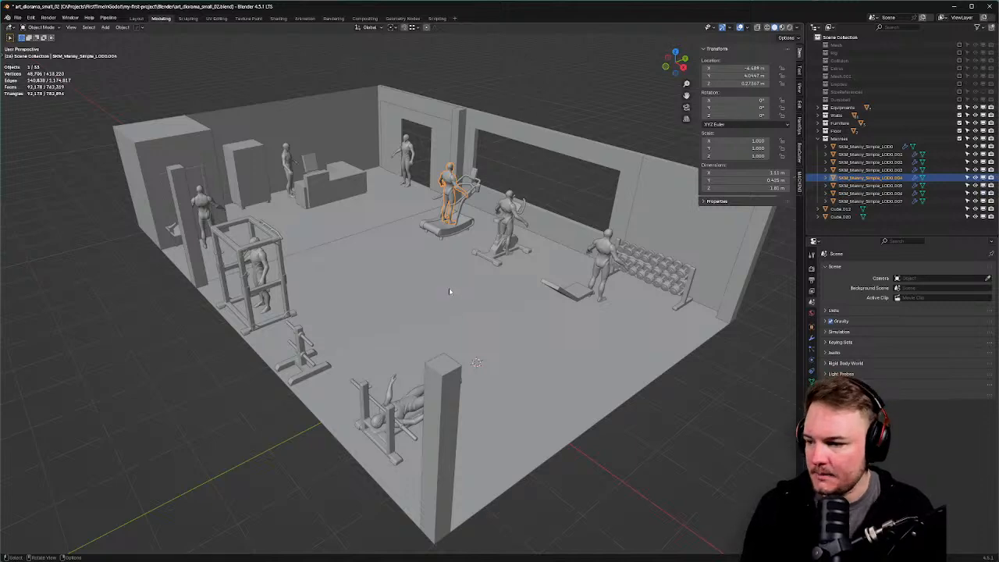
middle_click_drag(449, 287, 460, 294)
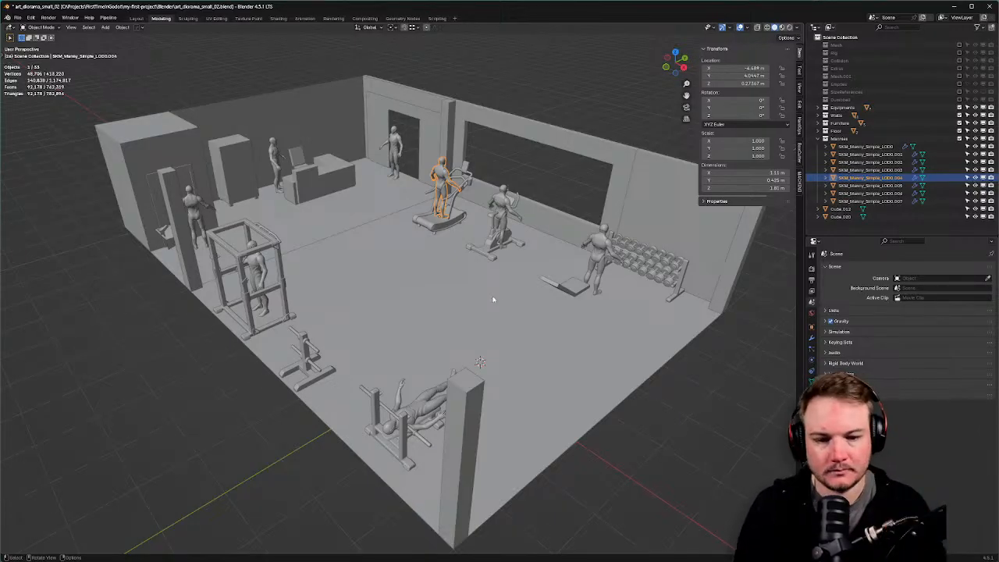
middle_click_drag(517, 292, 525, 286)
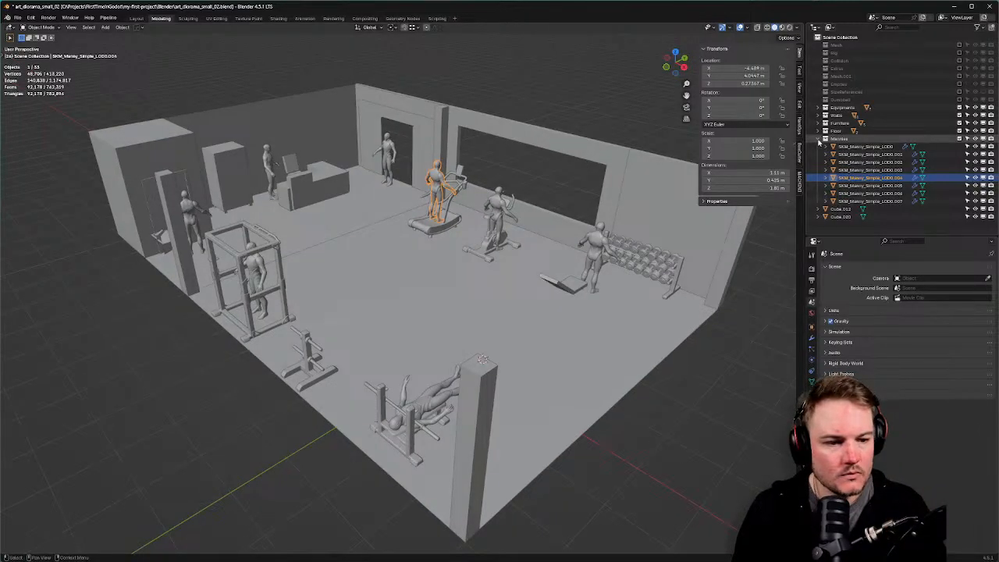
left_click(818, 139)
left_click(959, 138)
middle_click_drag(484, 234, 532, 229)
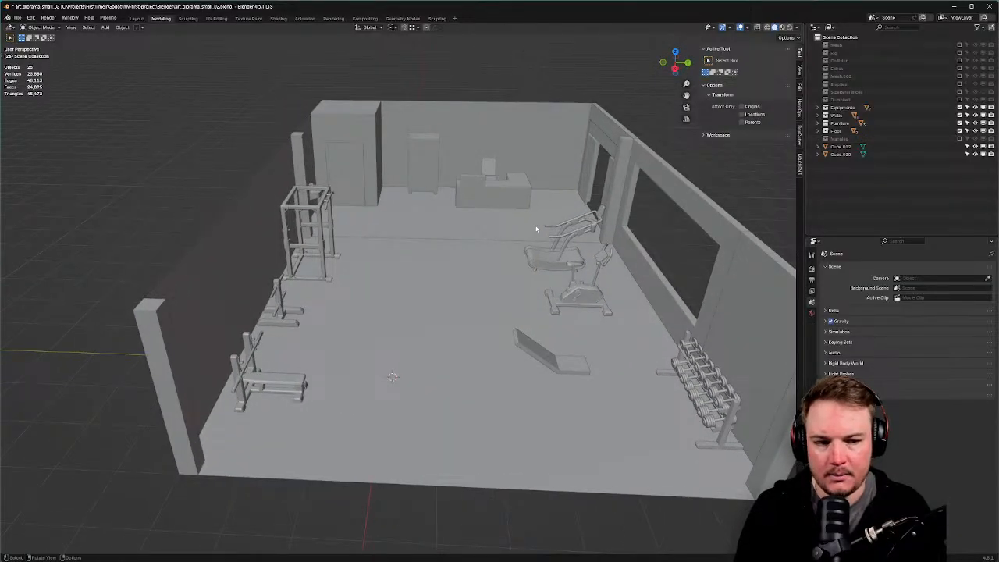
Select Cube.012 and Cube.020 in the Outliner and drag both into the Furniture collection.
left_click(839, 154)
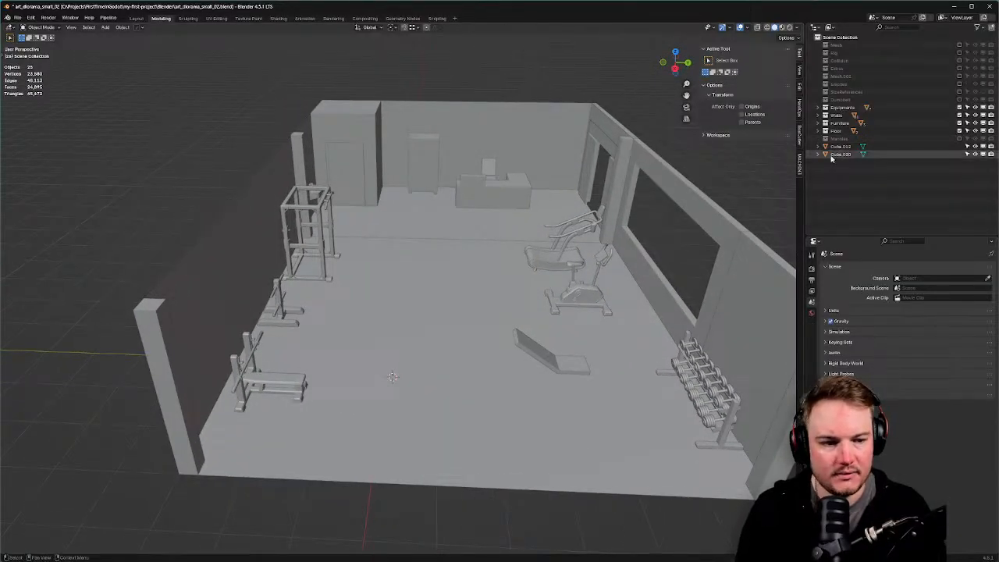
left_click(839, 147, "ctrl")
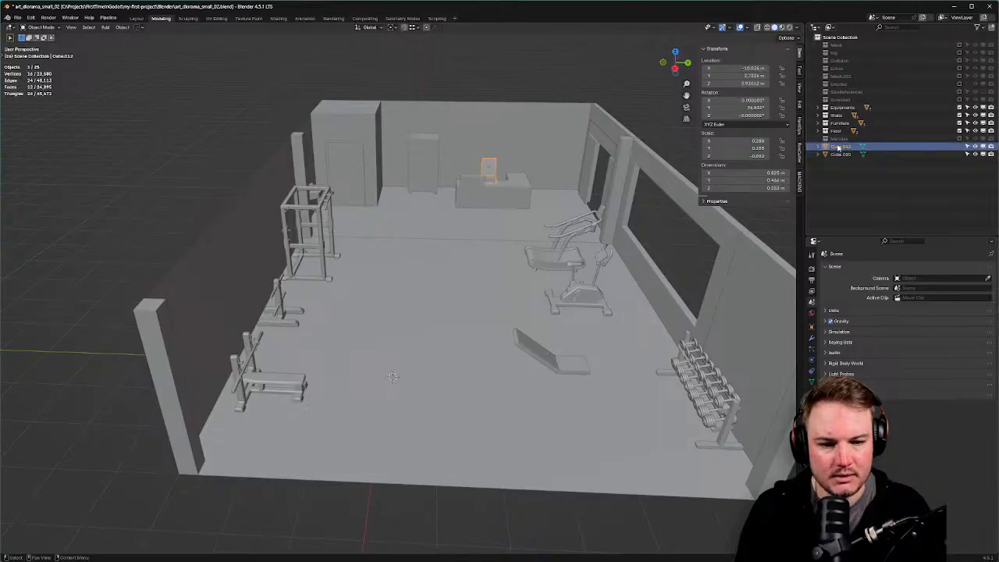
left_click(839, 154, "shift")
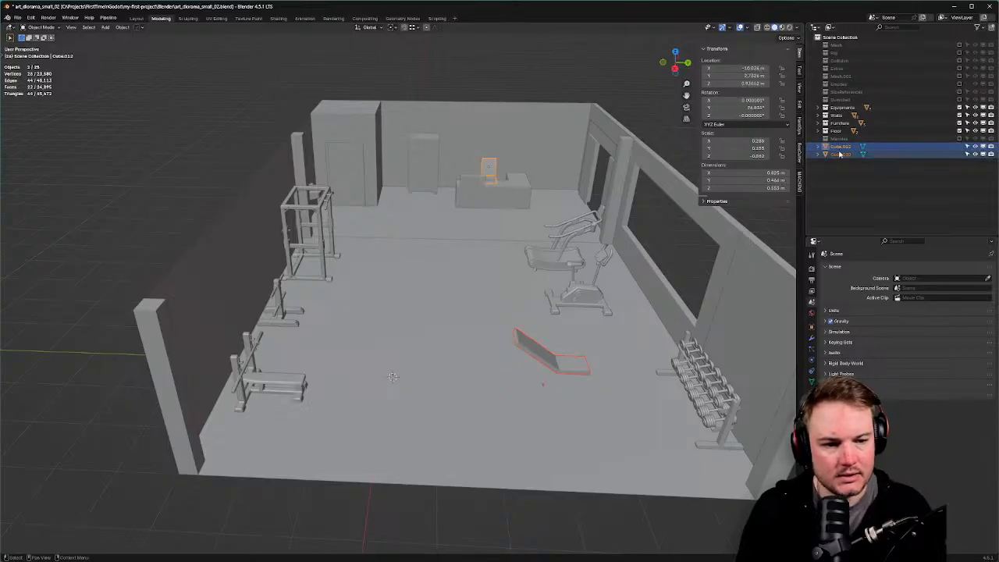
left_click_drag(843, 150, 840, 124)
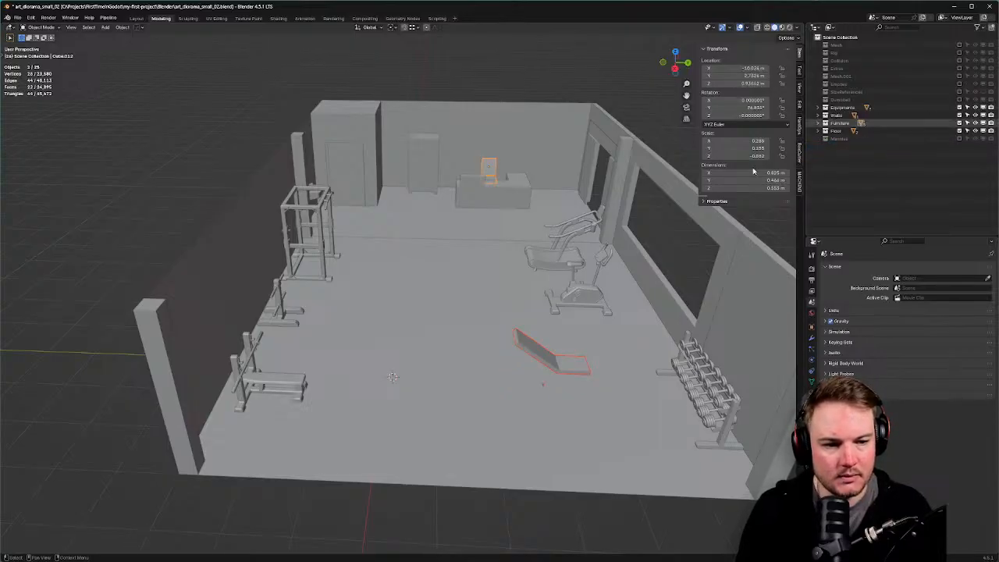
middle_click_drag(426, 262, 456, 264)
key("alt+Tab")
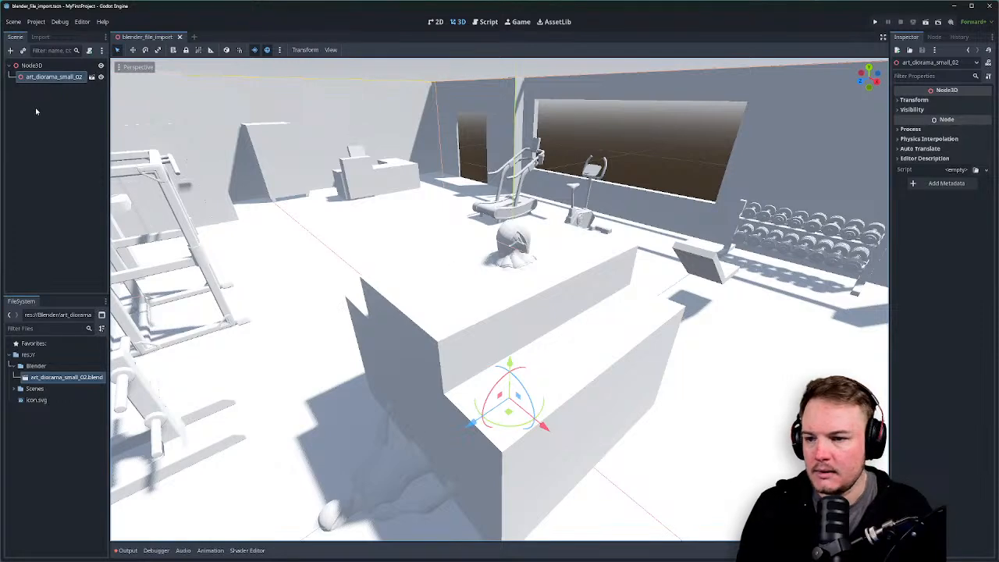
Open the .blend's advanced import settings, fold the tree to top-level nodes, and angle the preview low.
left_click(55, 378)
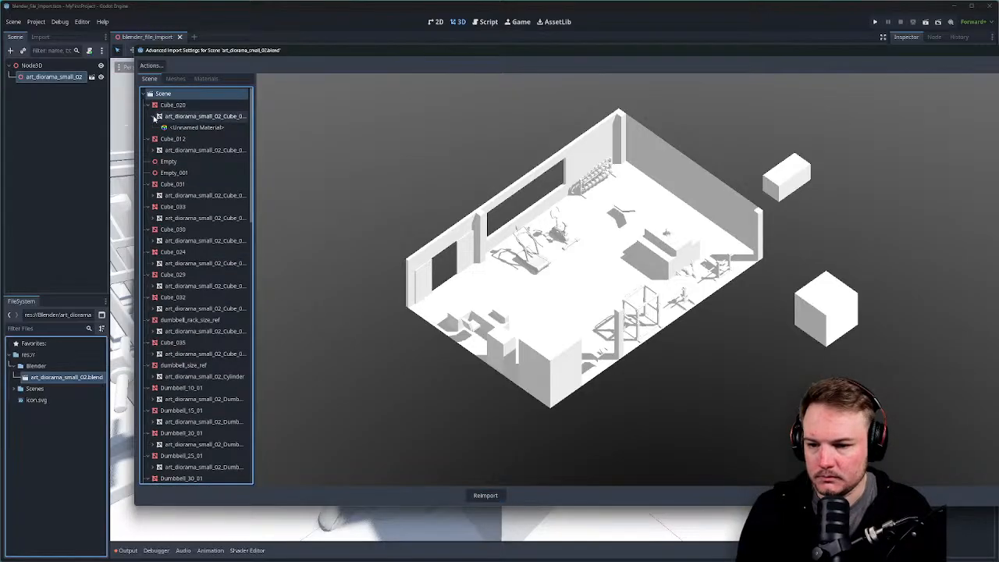
left_click(148, 105)
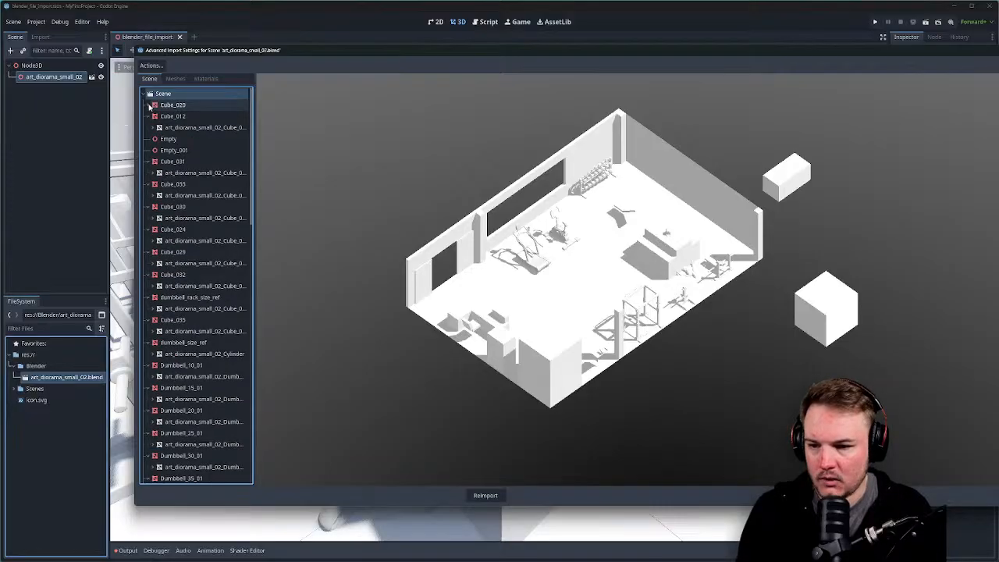
left_click(144, 94, "shift")
left_click(144, 94)
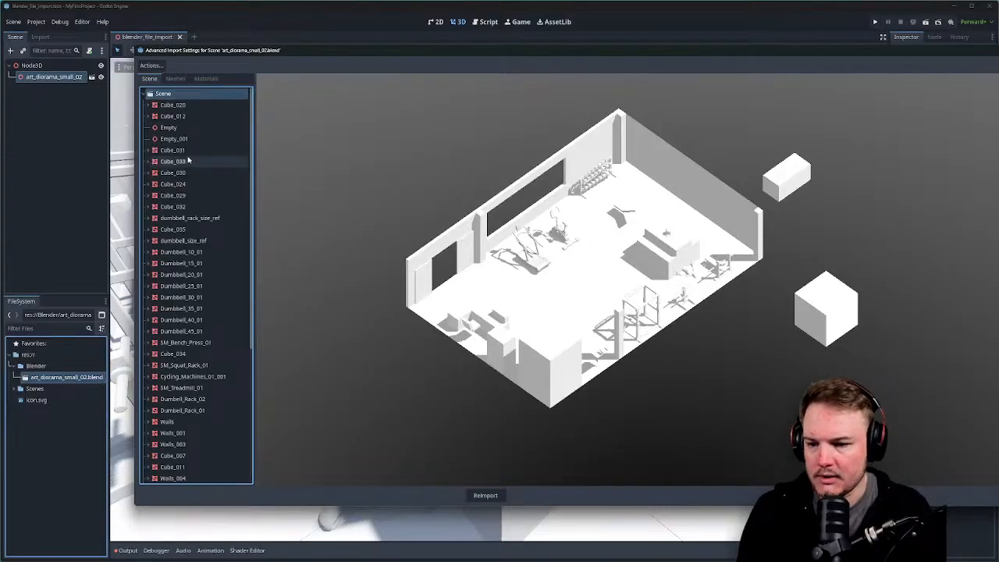
scroll(188, 160, "down", 5)
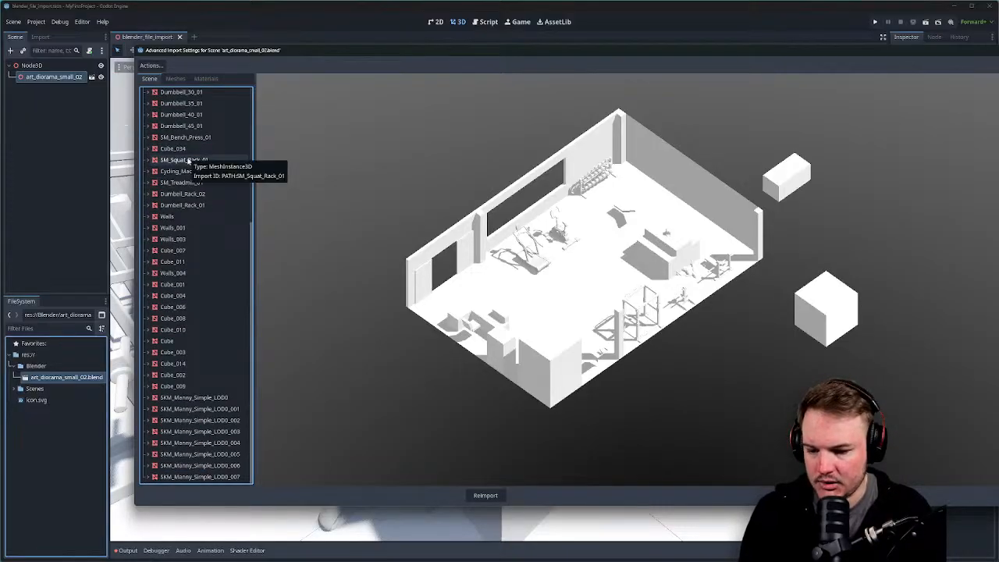
left_click_drag(609, 270, 549, 251)
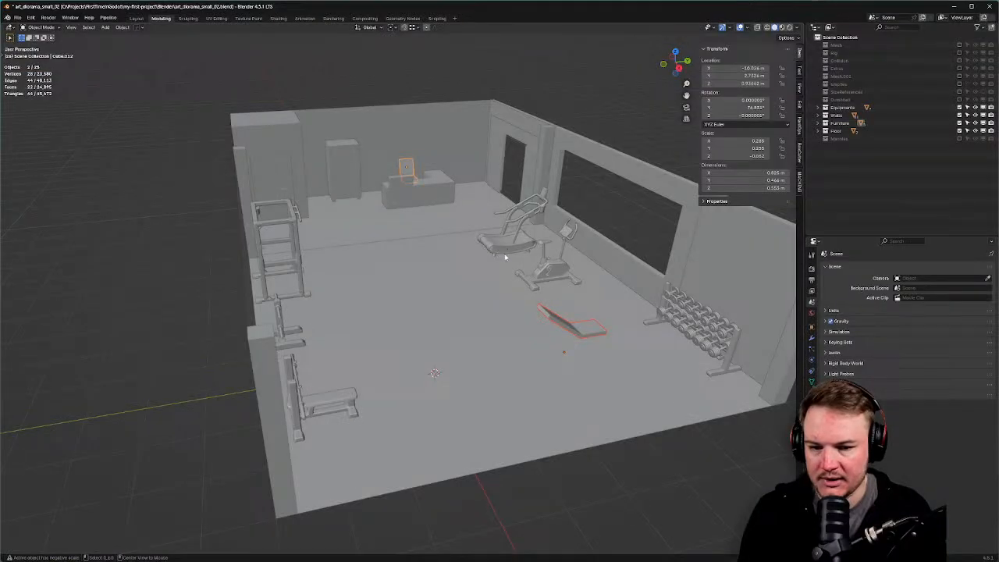
Include and show the SizeReferences collection, then select Cube.029, the treadmill's reference box.
scroll(544, 258, "up", 3)
middle_click_drag(543, 259, 526, 257)
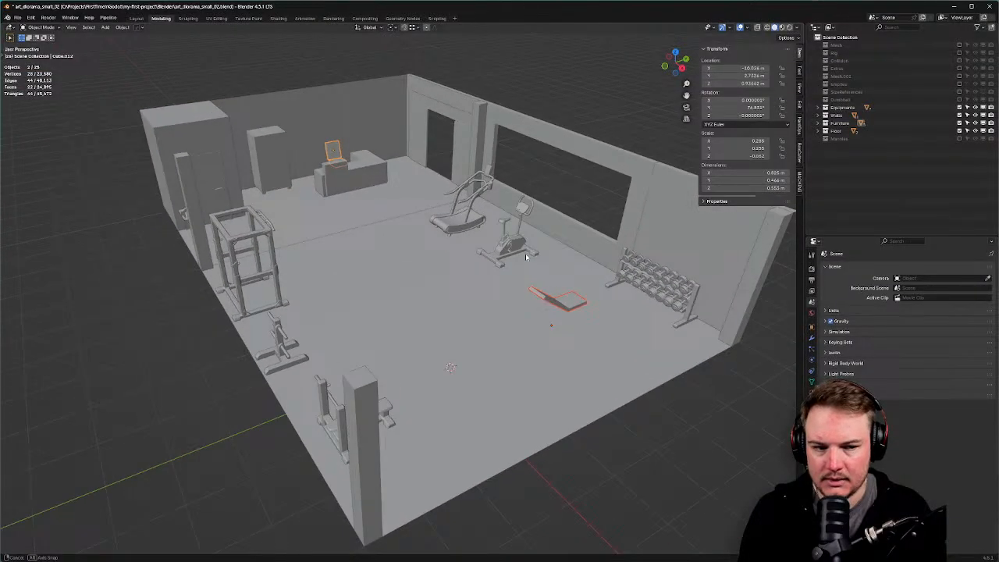
left_click(959, 92)
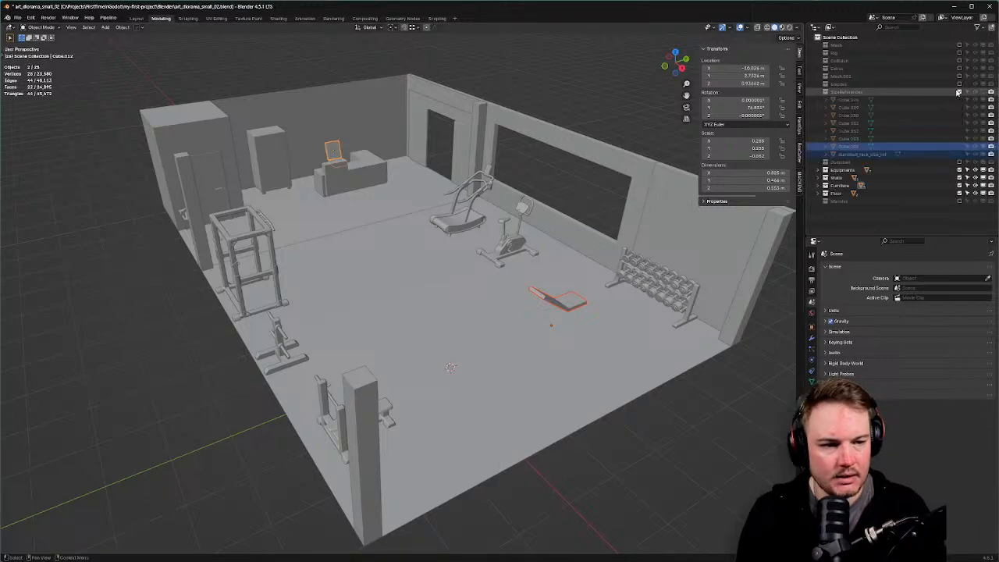
left_click(975, 92)
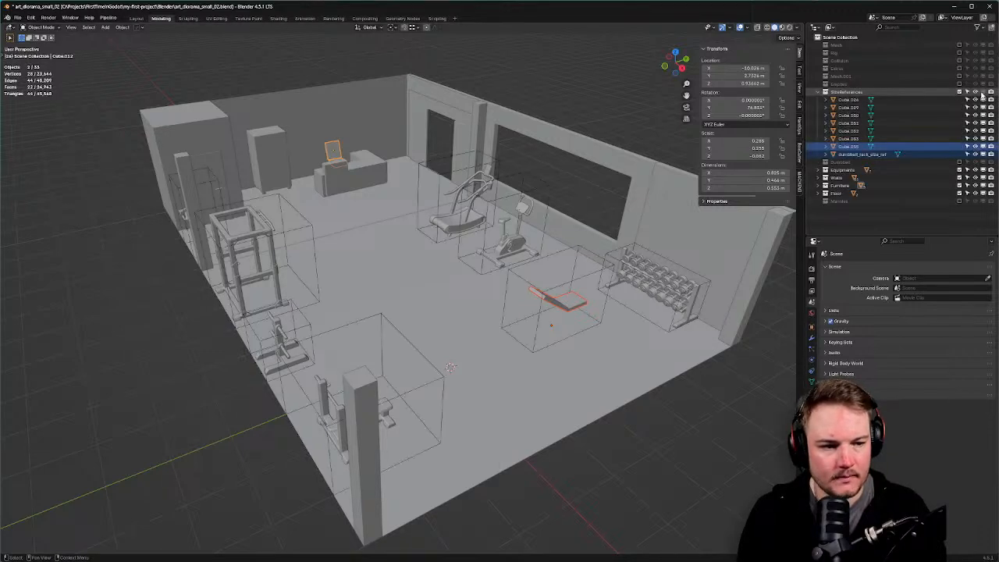
middle_click_drag(484, 252, 468, 184)
left_click(449, 180)
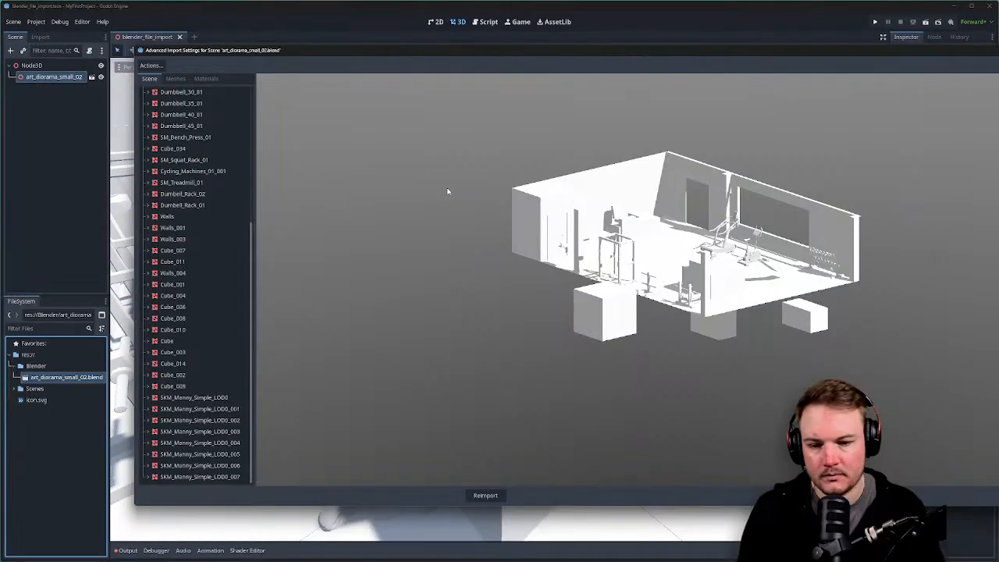
Widen the import settings window and inspect the Cycling_Machines_01_001 and Cube_034 nodes.
left_click_drag(448, 190, 531, 260)
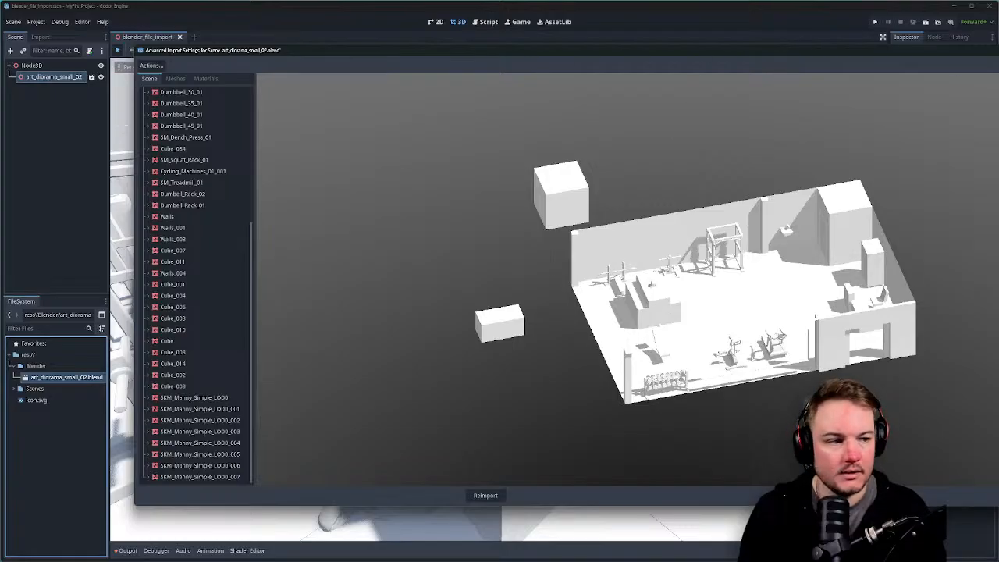
left_click_drag(998, 282, 960, 281)
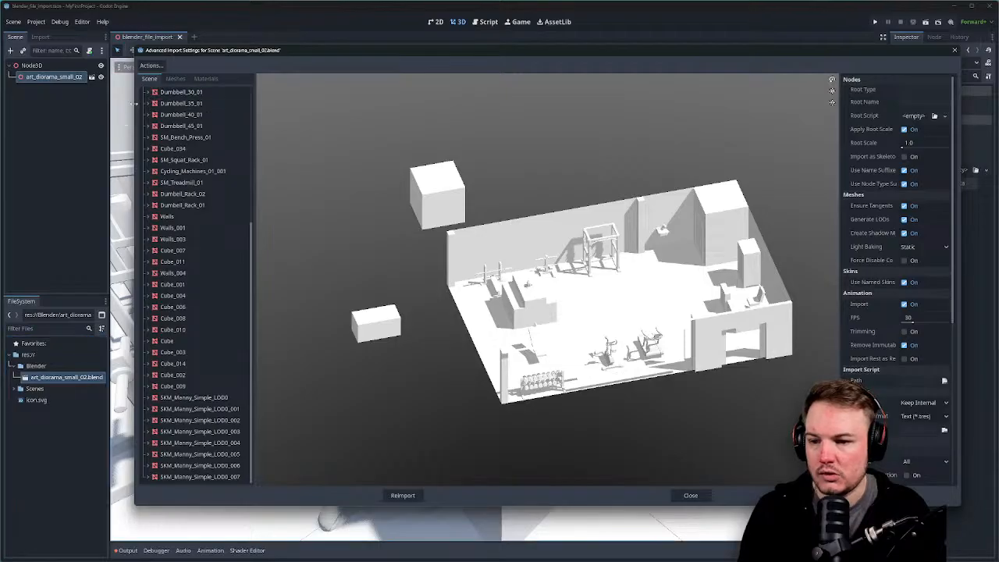
left_click_drag(134, 103, 66, 109)
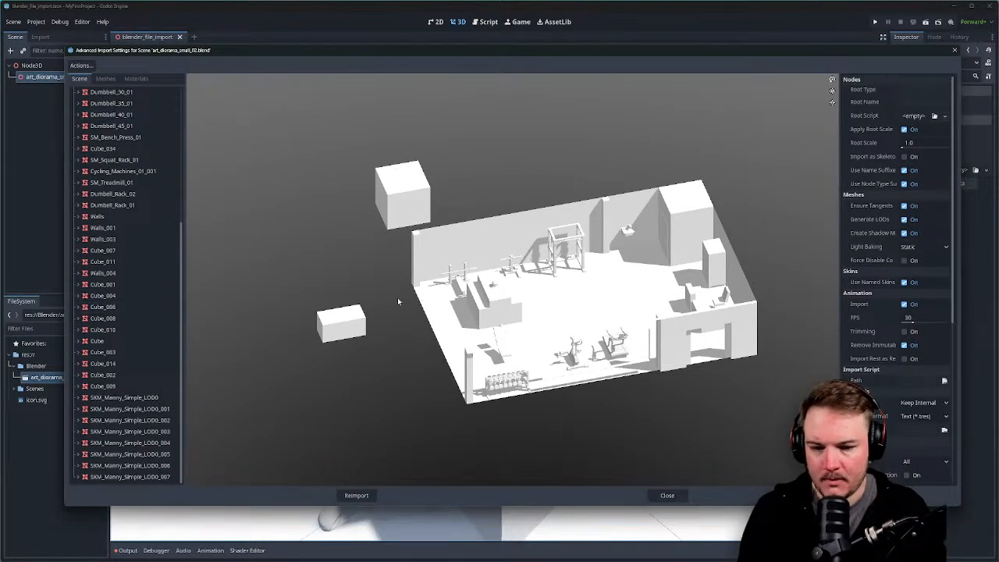
scroll(484, 297, "up", 5)
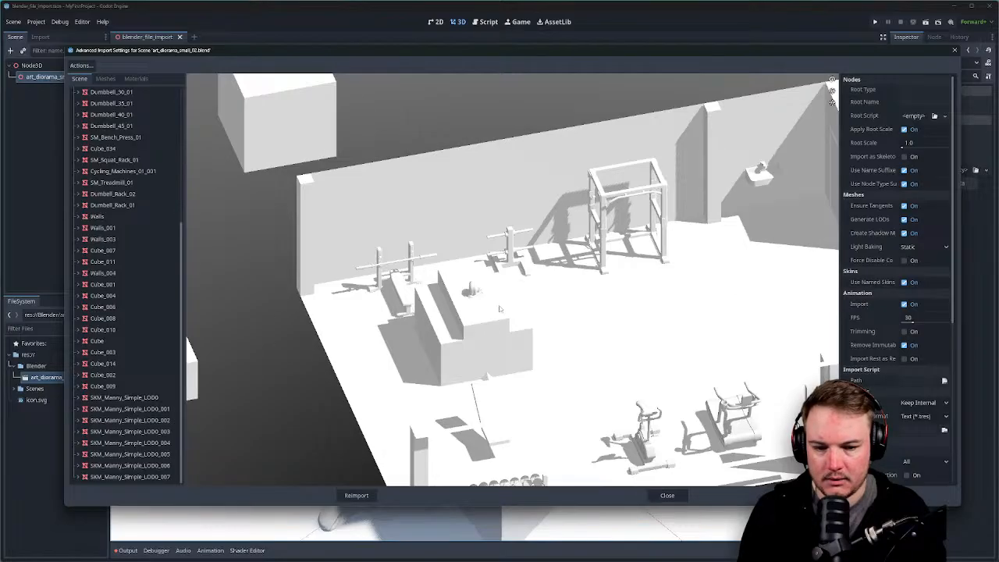
left_click(117, 171)
scroll(474, 225, "down", 8)
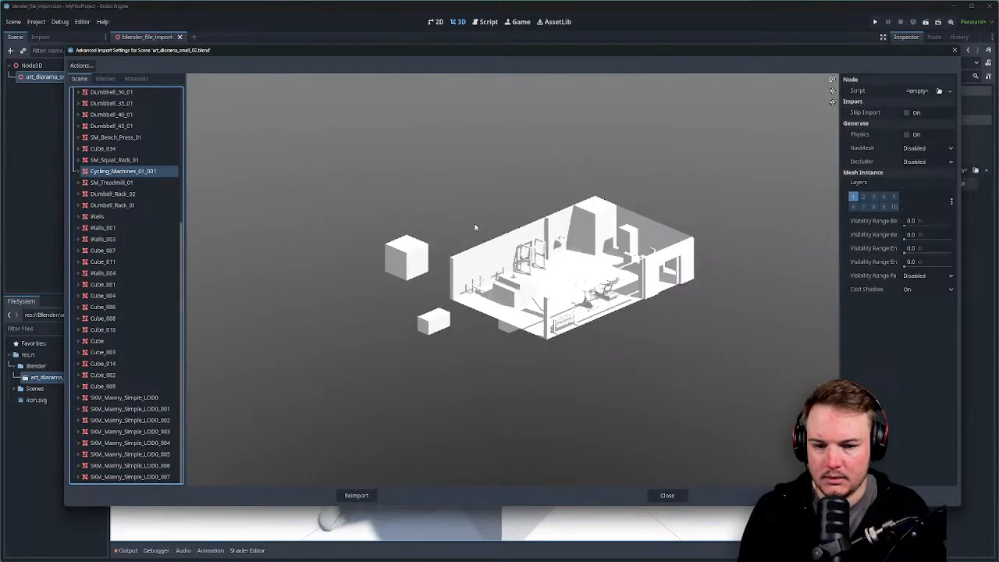
scroll(198, 196, "up", 2)
left_click(103, 149)
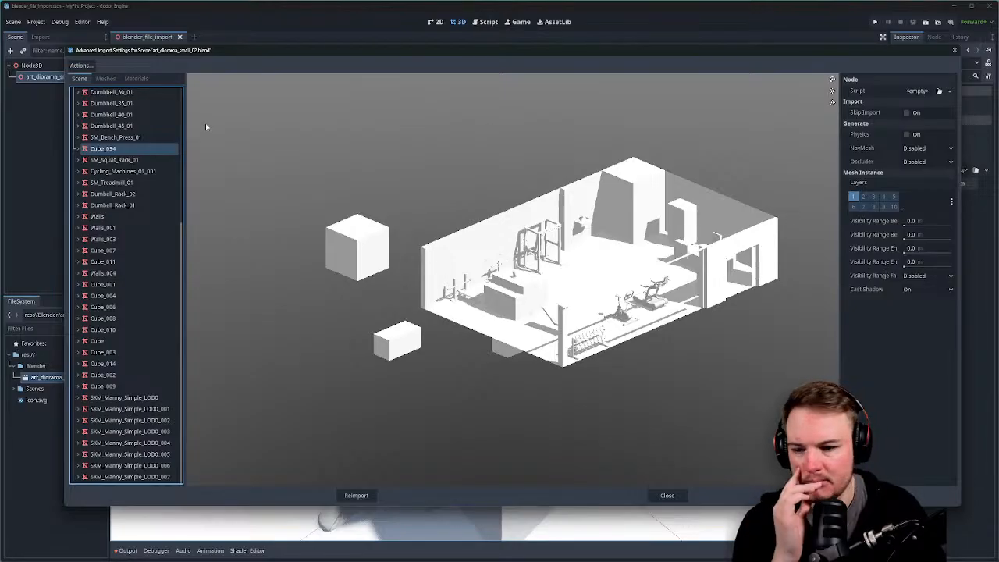
Inspect the Empty, Empty_001 and Cube_020 nodes' import options.
scroll(102, 167, "up", 5)
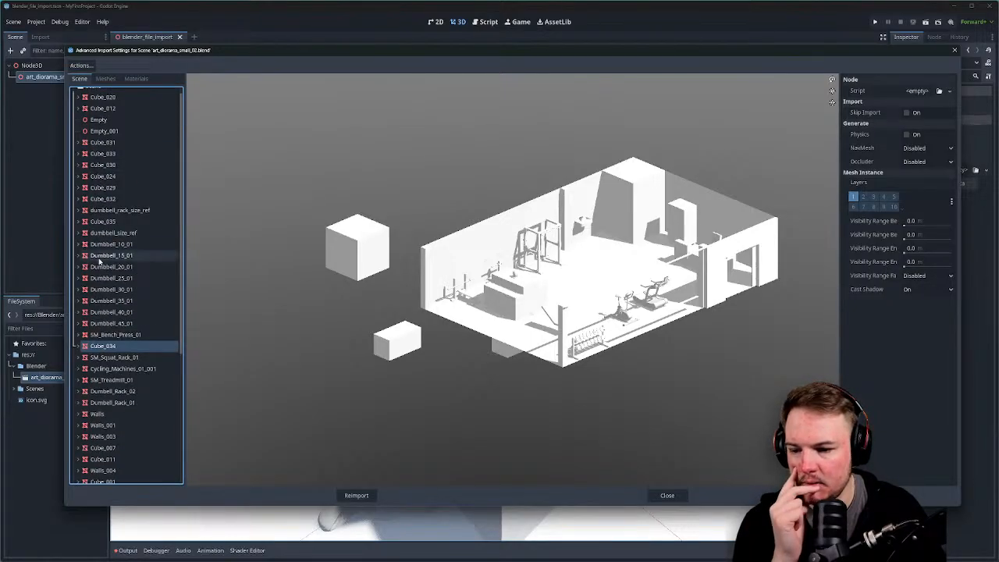
scroll(102, 258, "up", 1)
left_click(98, 129)
left_click(102, 139)
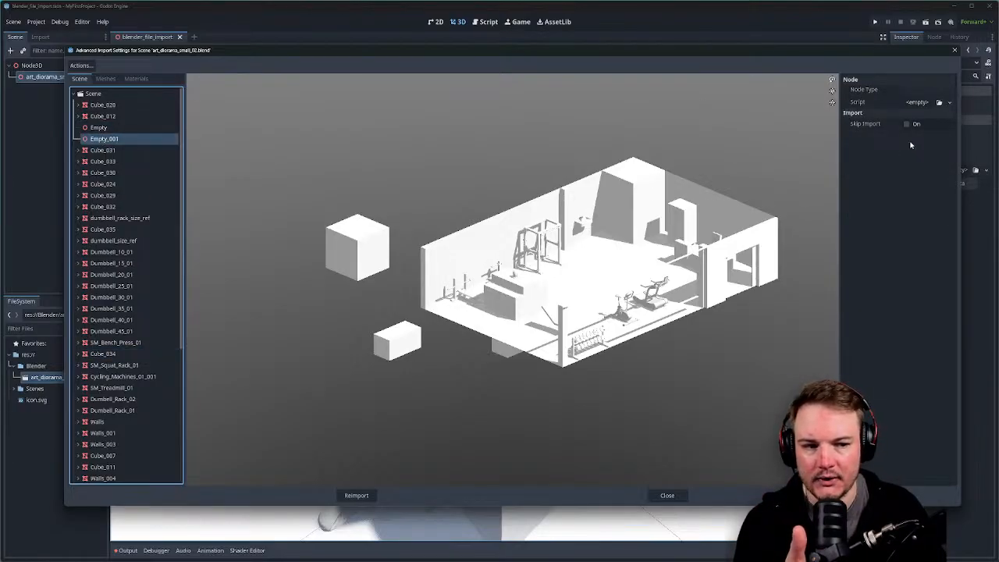
left_click(140, 106)
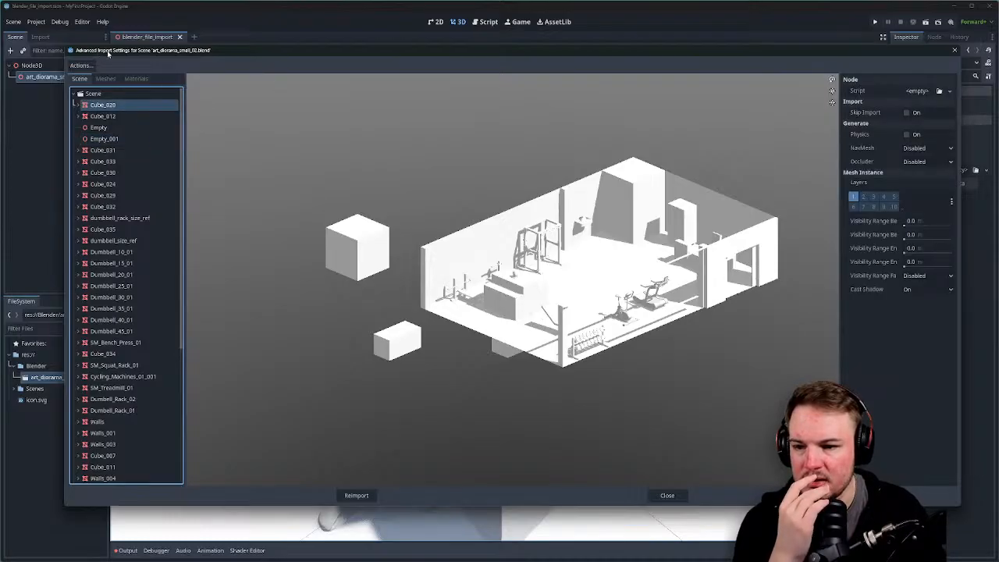
Preview the imported meshes: Cube_045, Cube_043, Cylinder, a dumbbell, the bench press and the squat rack.
left_click(110, 78)
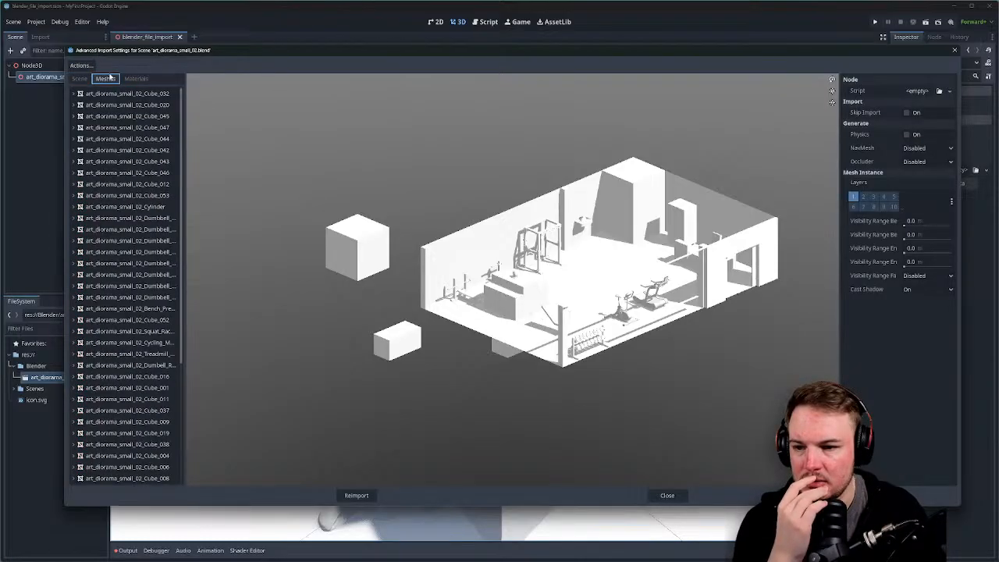
left_click(118, 117)
left_click(122, 162)
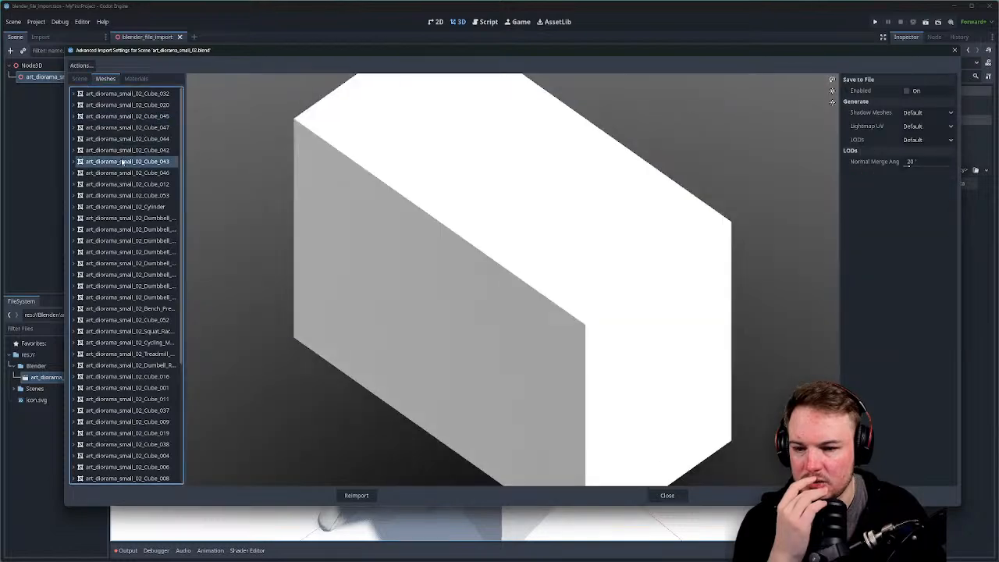
left_click(127, 211)
left_click(128, 240)
left_click(125, 308)
left_click(115, 331)
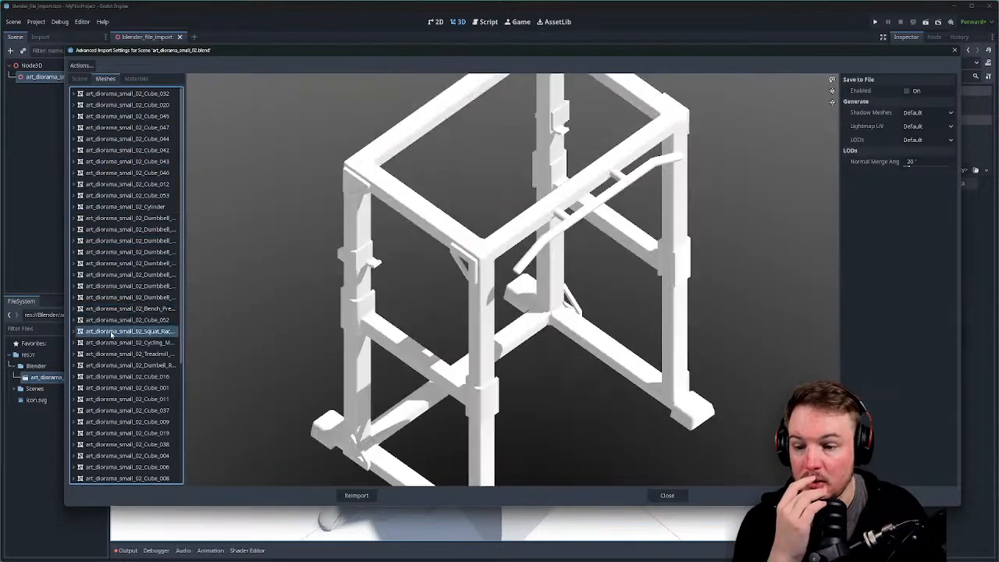
scroll(521, 318, "down", 10)
left_click_drag(523, 322, 502, 295)
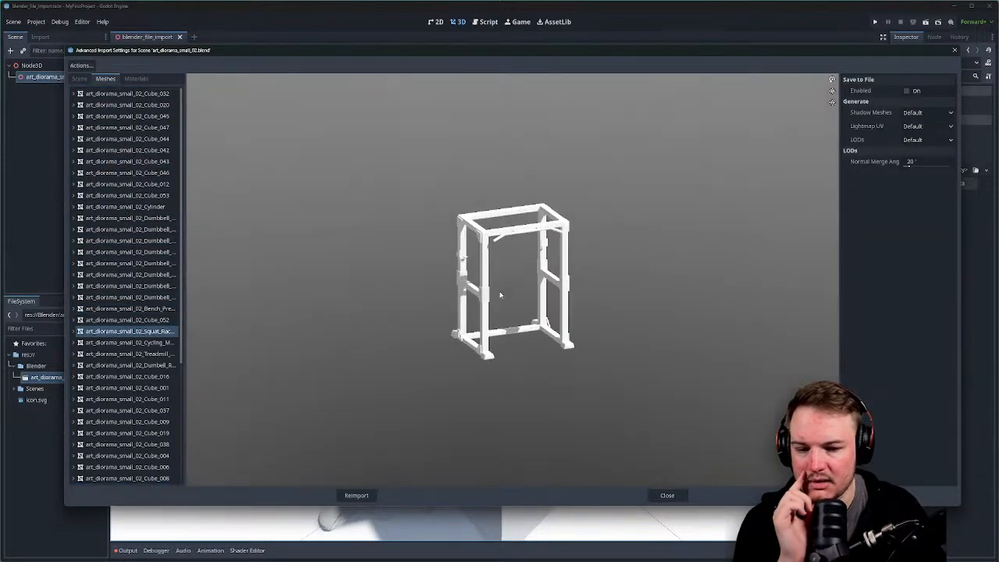
scroll(473, 287, "up", 5)
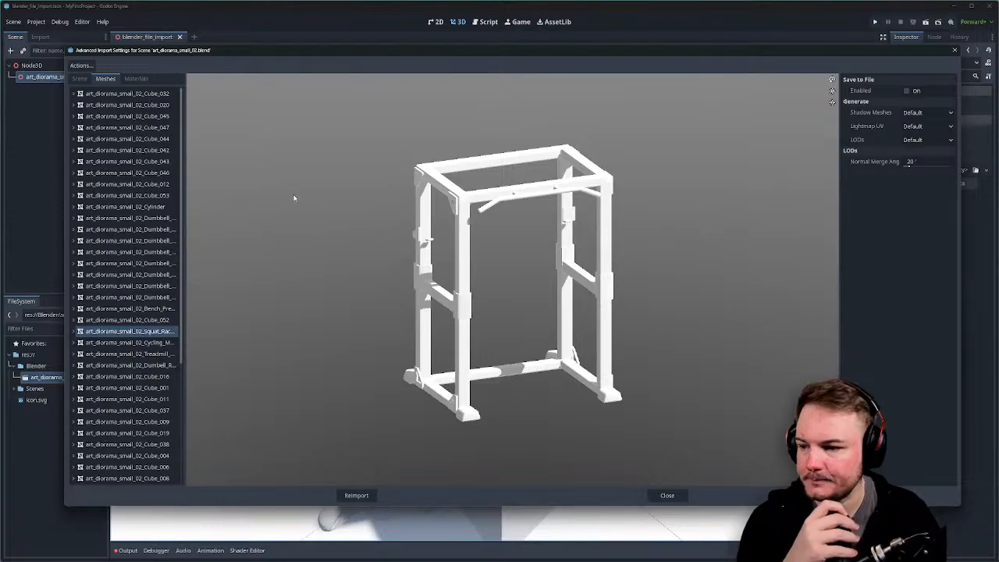
Preview an unnamed material, then close the import settings and orbit the diorama.
left_click(136, 79)
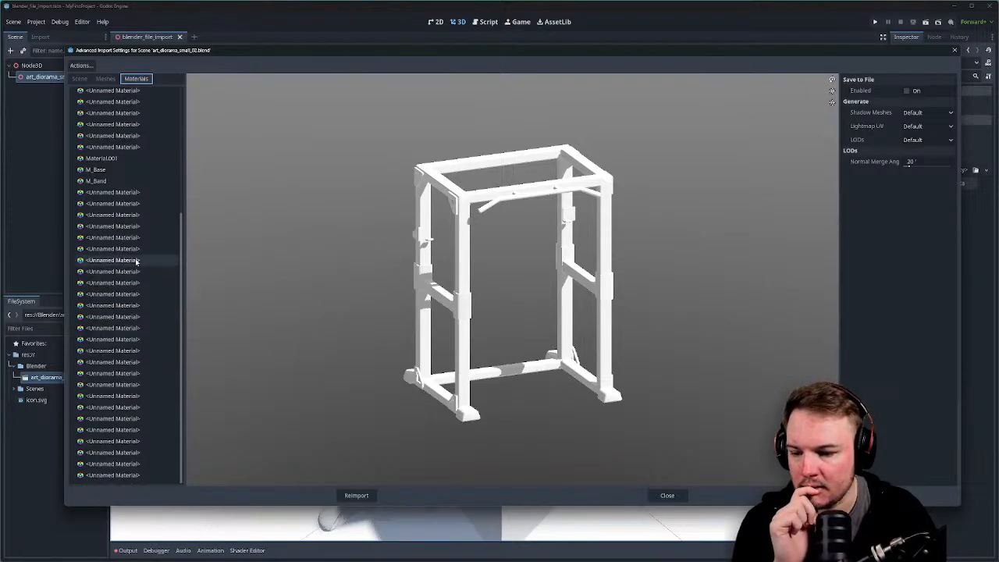
scroll(134, 261, "up", 2)
left_click(117, 150)
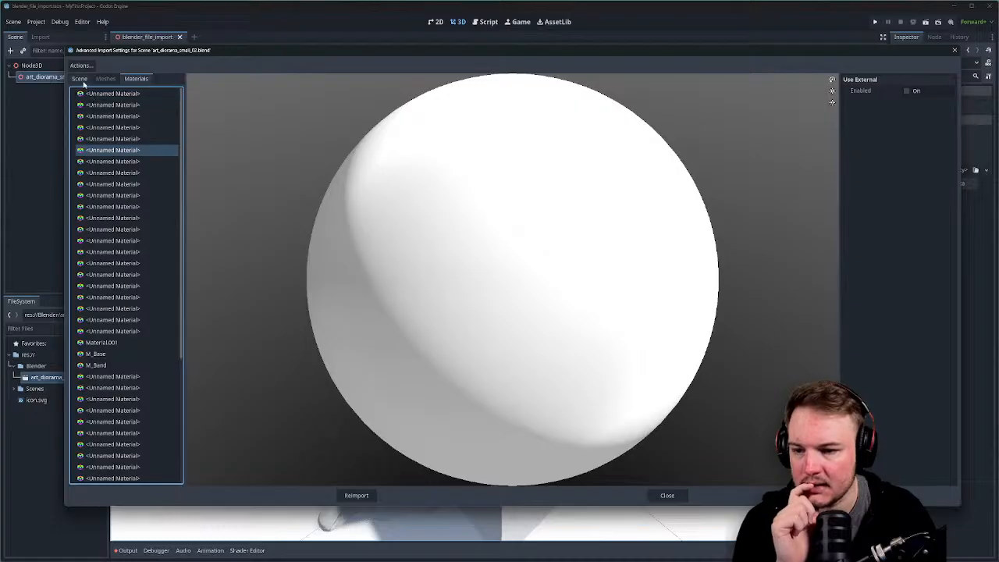
left_click(954, 50)
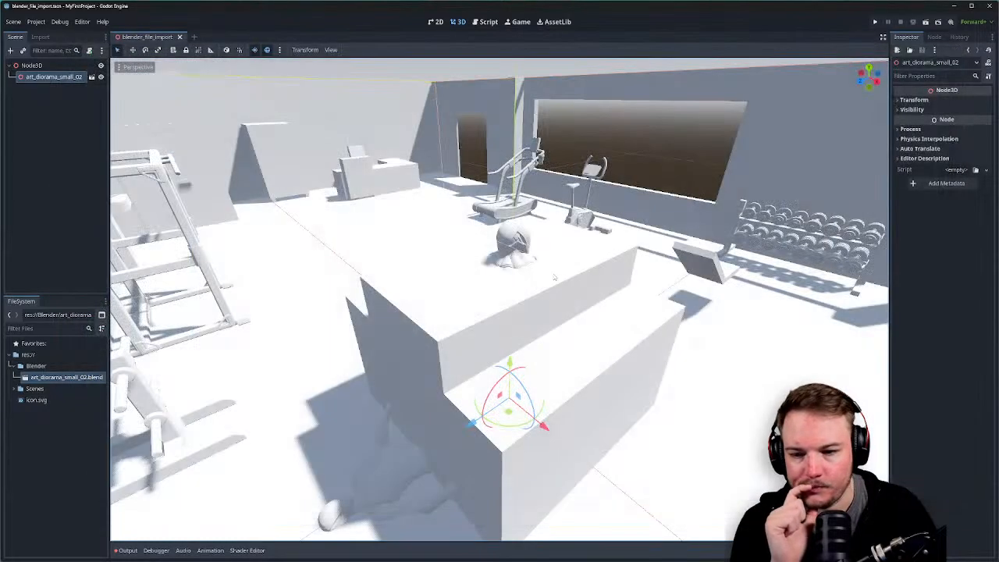
scroll(551, 282, "down", 12)
middle_click_drag(518, 312, 482, 315)
scroll(482, 315, "up", 5)
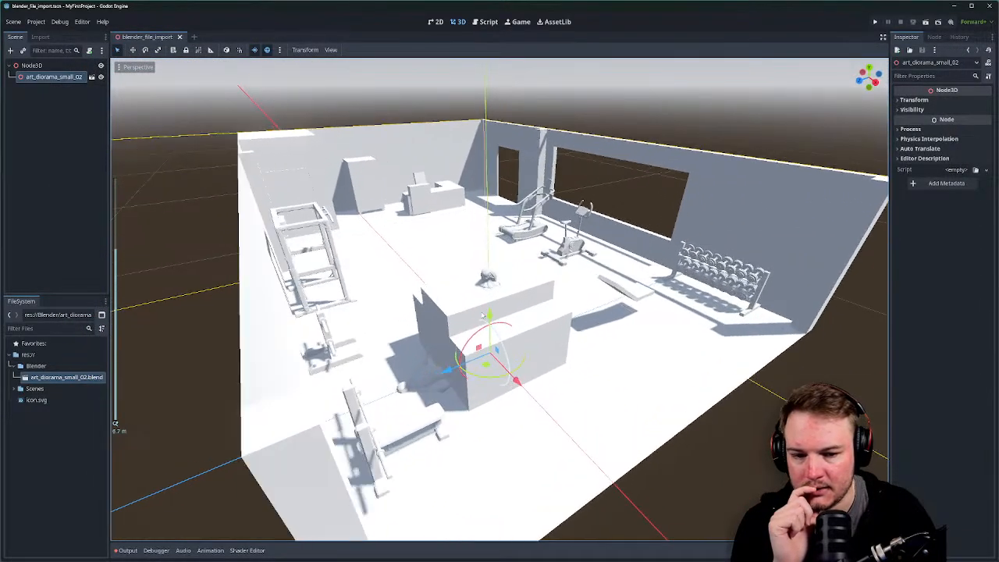
scroll(484, 315, "up", 4)
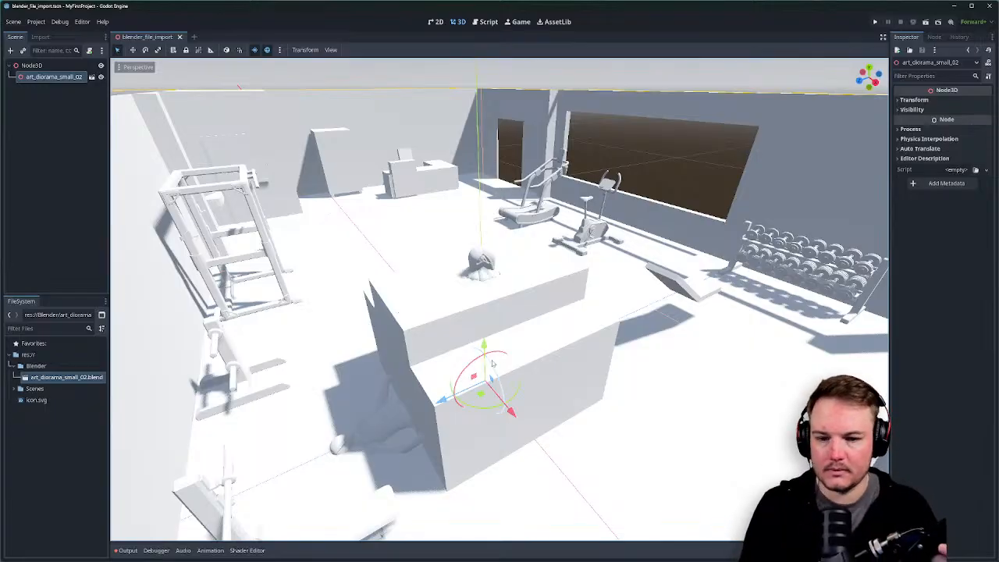
key("alt+Tab")
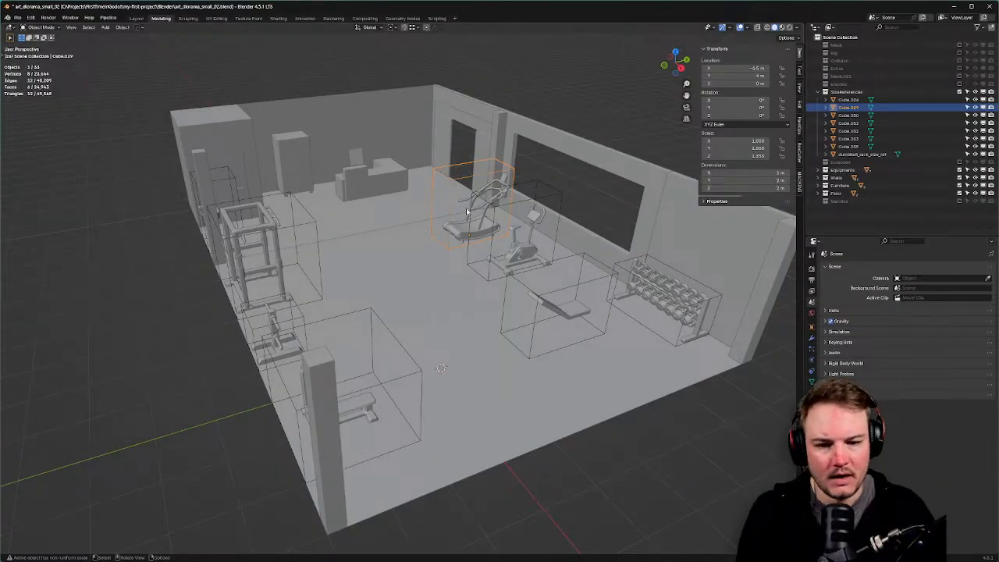
Apply rotation and scale to SM_Treadmill_01 so its scale reads 1.000.
left_click(461, 235)
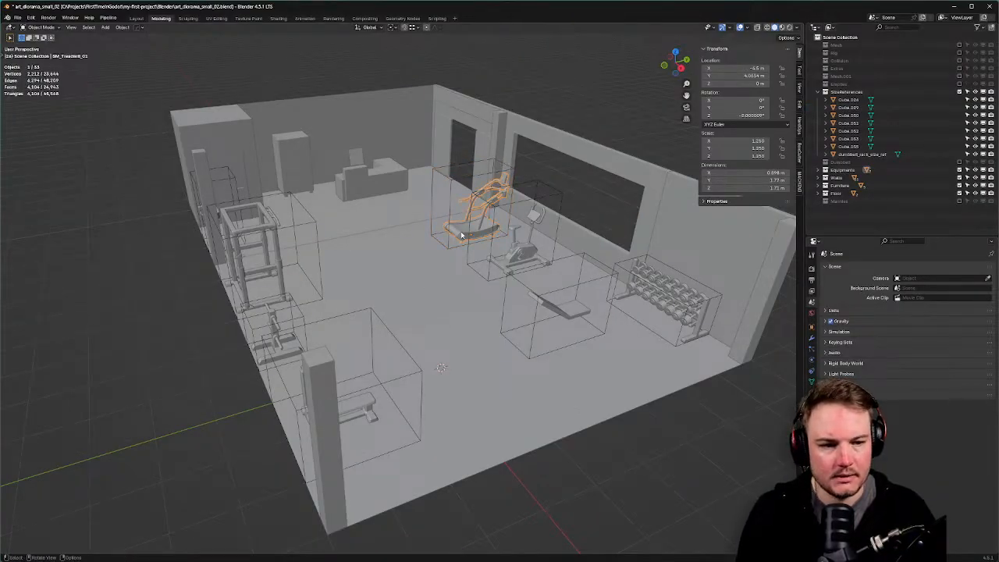
key("ctrl+a")
left_click(415, 232)
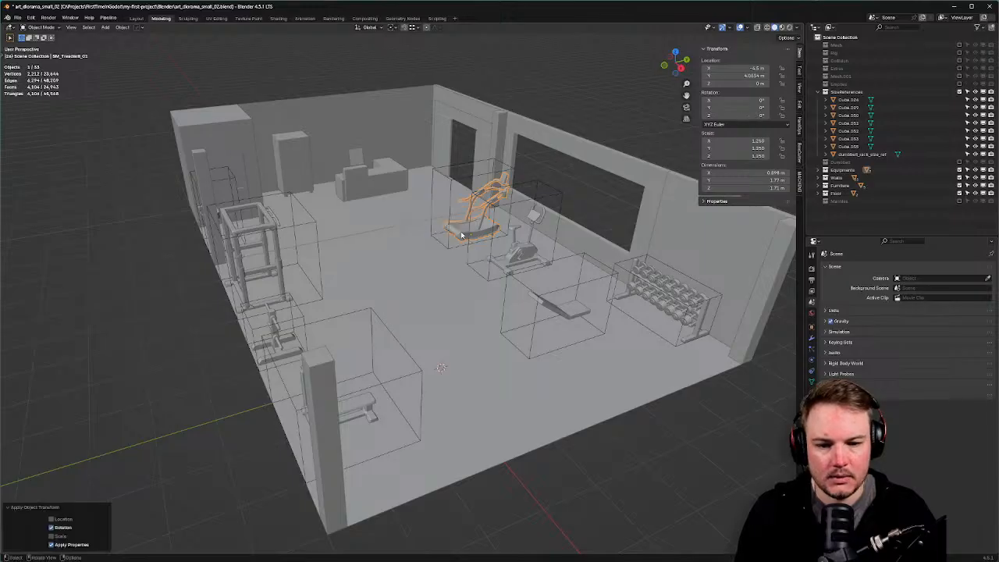
key("ctrl+a")
left_click(460, 240)
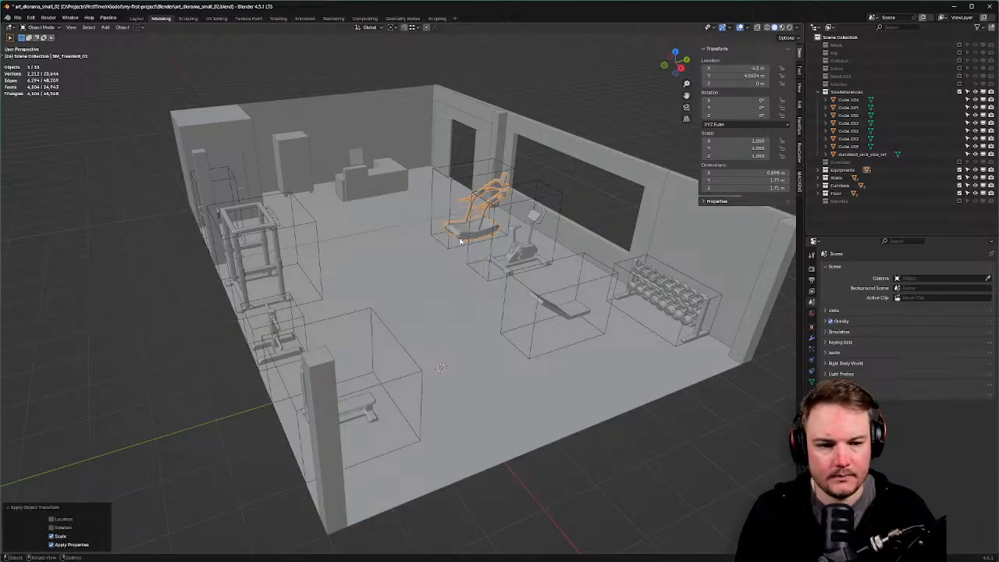
Apply rotation to the Cube.029 size box and save the diorama for reimport.
left_click(450, 180, "alt")
left_click(451, 183)
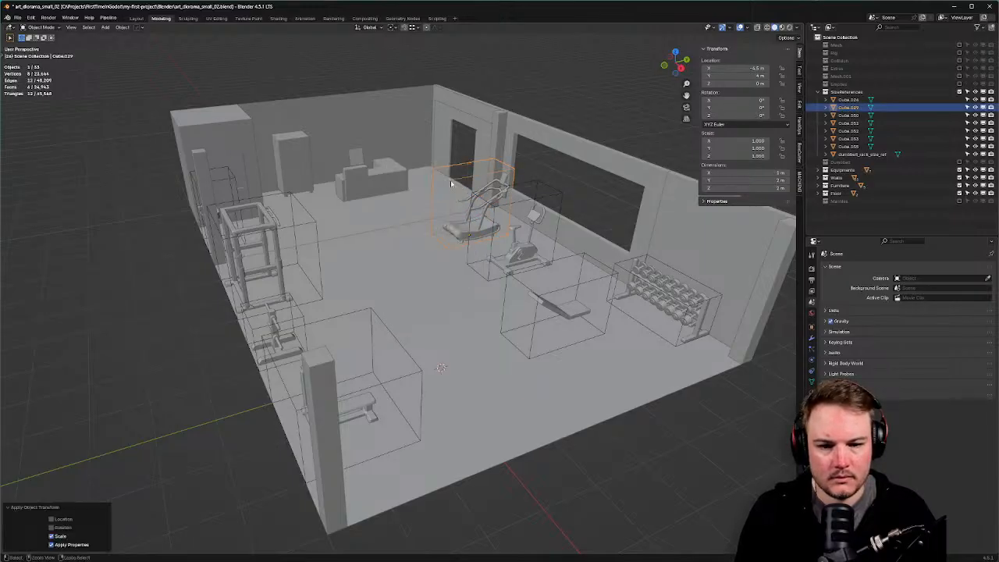
key("ctrl+a")
left_click(451, 178)
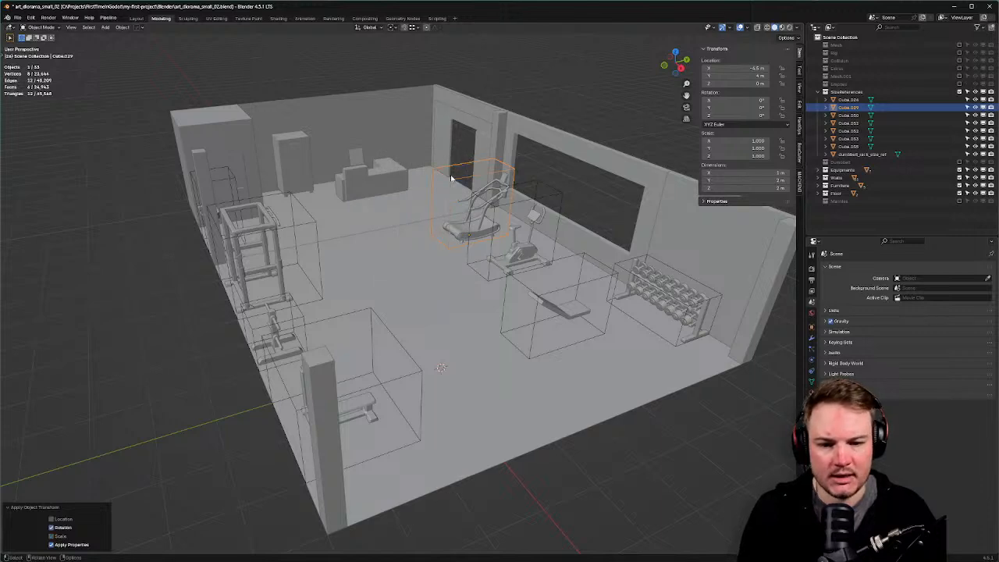
key("ctrl+s")
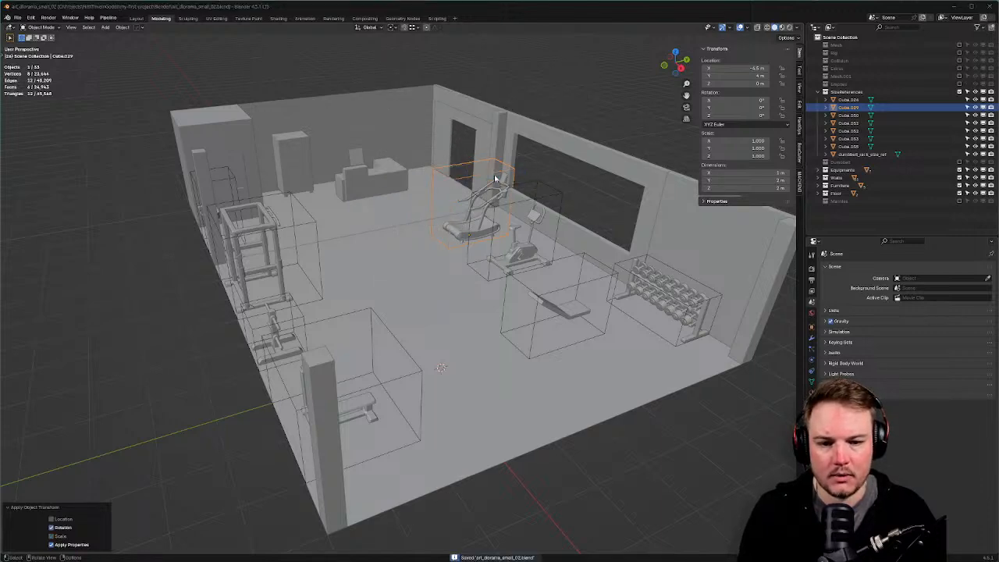
key("alt+Tab")
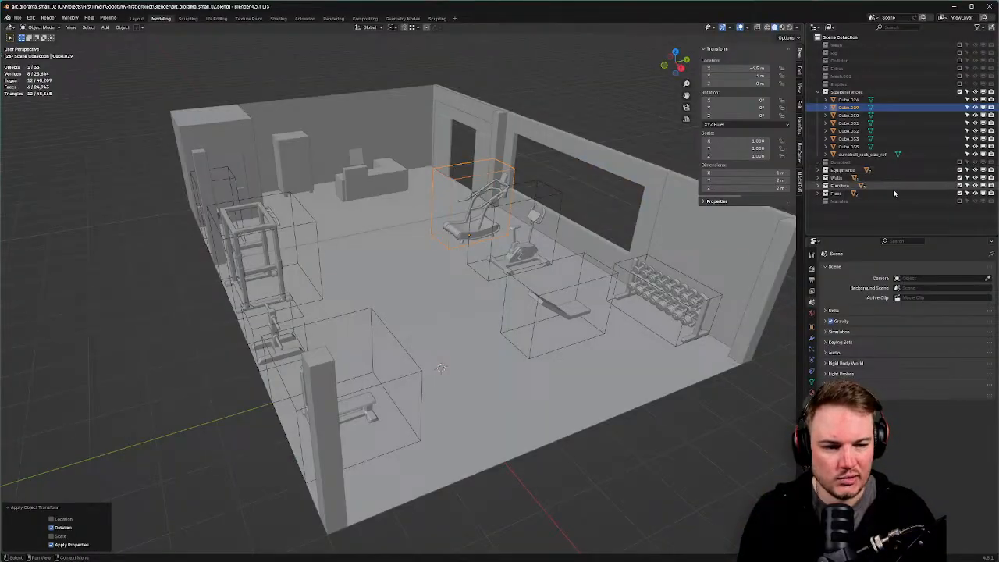
Include the Mannies collection again and save the diorama.
left_click(960, 201)
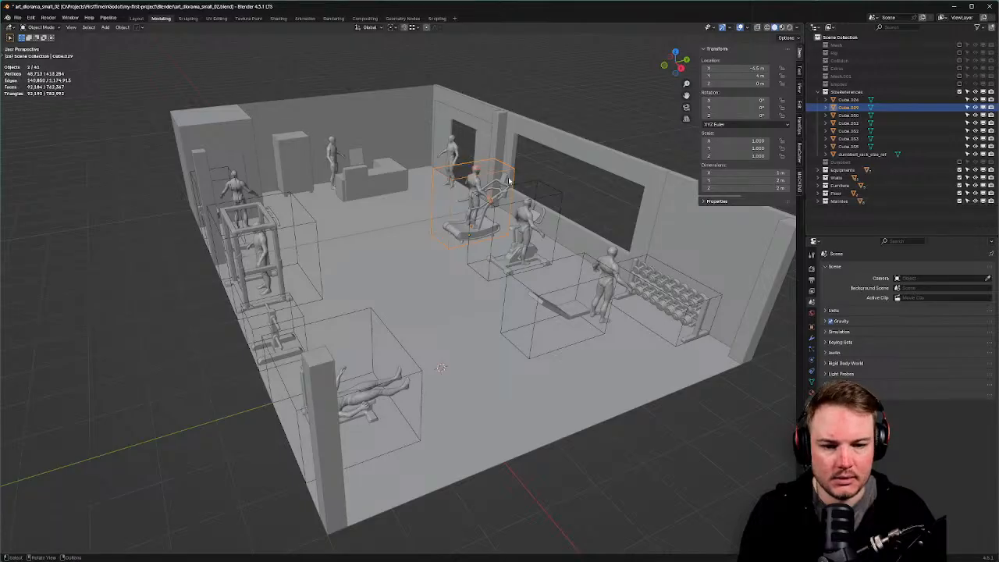
key("ctrl+s")
left_click(568, 176)
Let Godot reimport the diorama and view the figures from the room's opposite side.
key("alt+Tab")
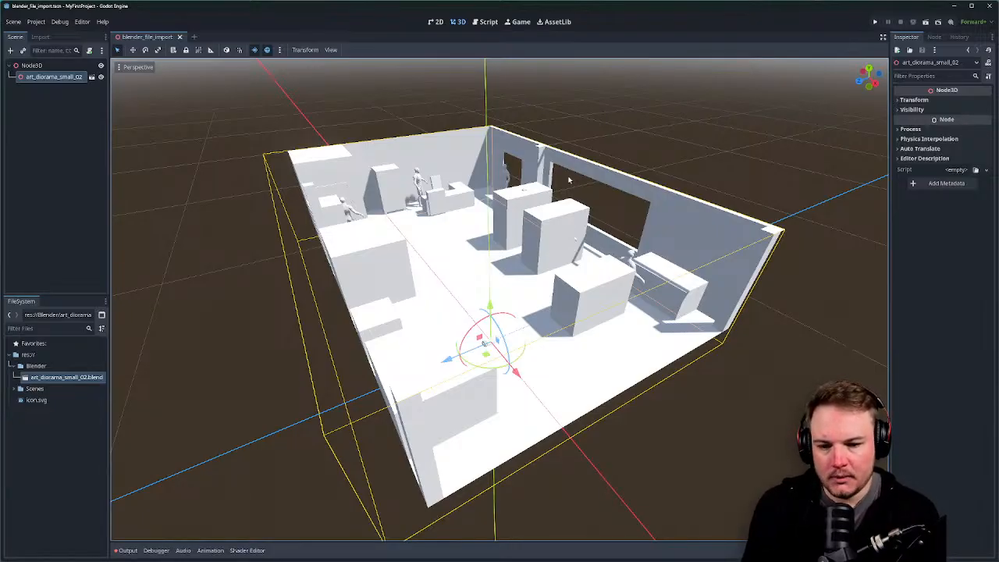
middle_click_drag(476, 233, 398, 272)
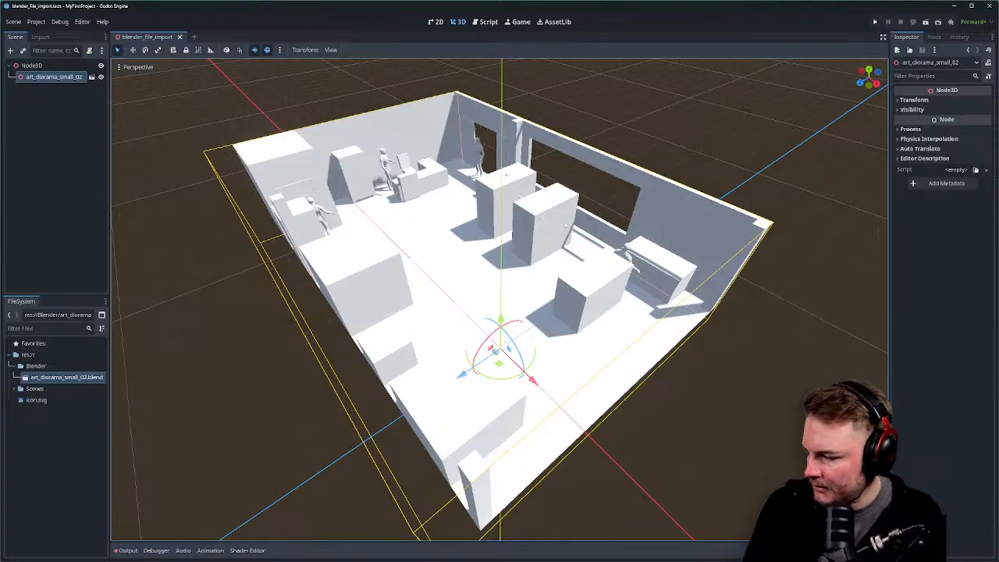
key("alt+Tab")
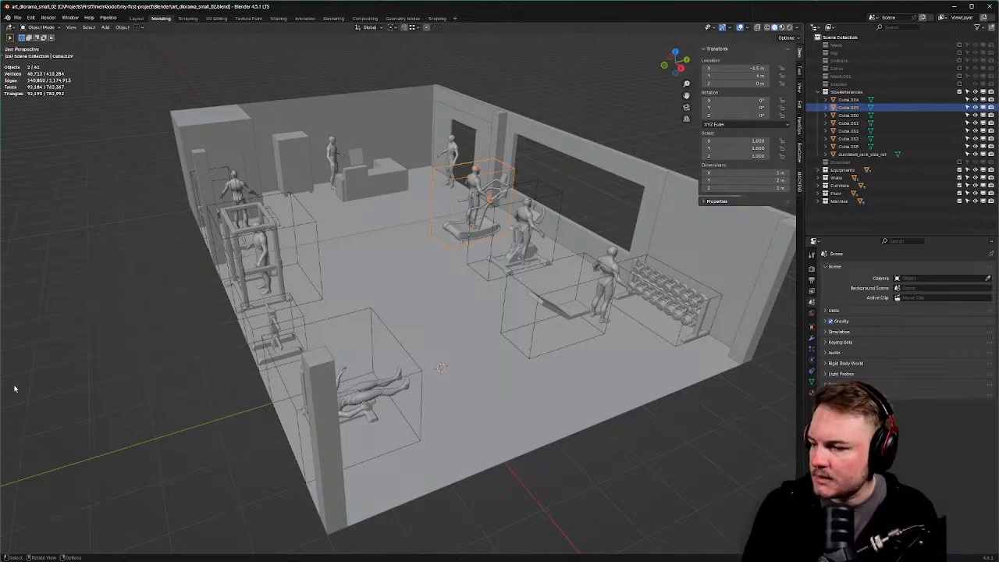
Rename the bicycle size box to Bicycle_SizeRef-noimp, then trim the name down to -noimp.
mouse_move(71, 346)
middle_mouse_down()
mouse_move(90, 348)
mouse_move(78, 350)
middle_mouse_up()
scroll(77, 350, "down", 2)
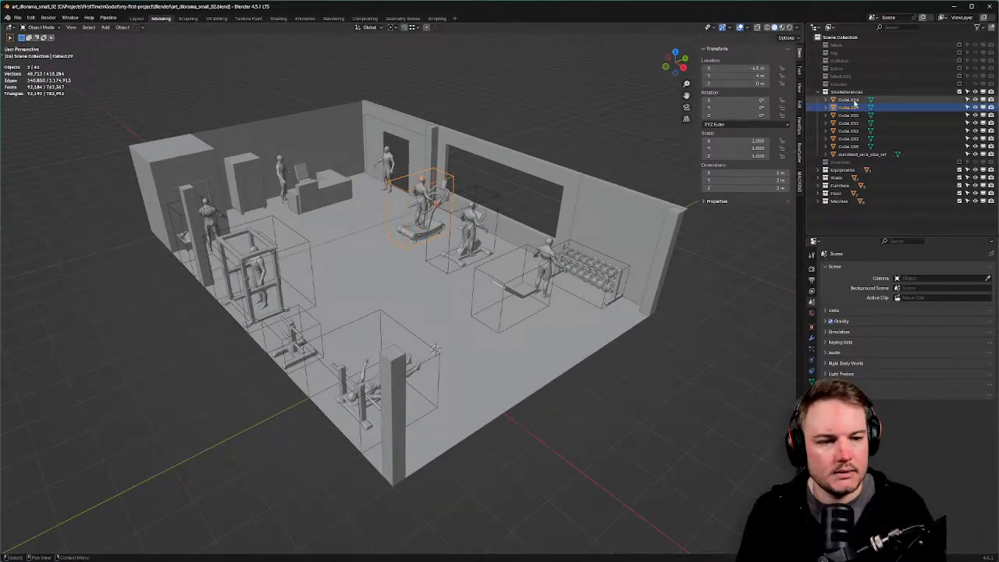
left_click(848, 99)
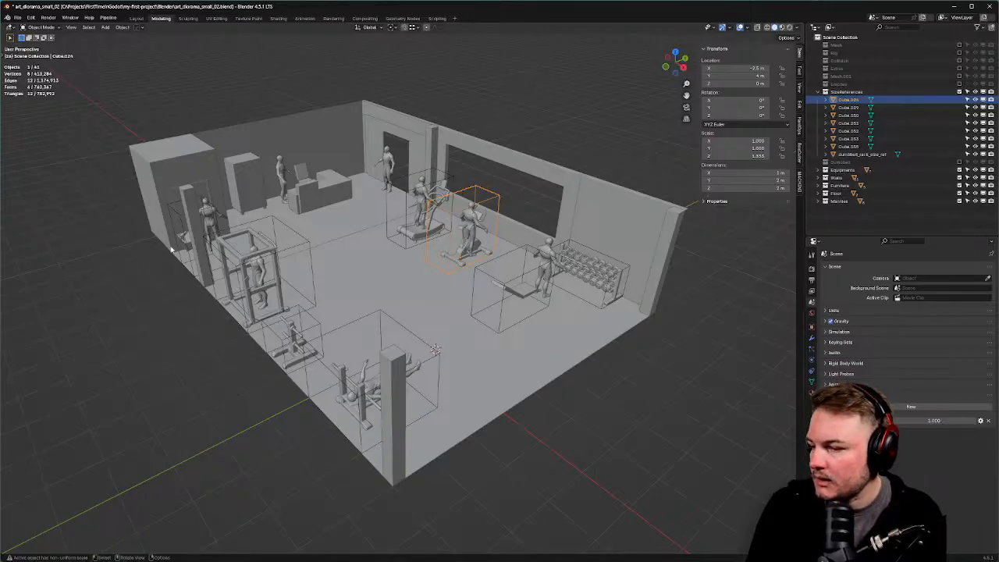
key("F2")
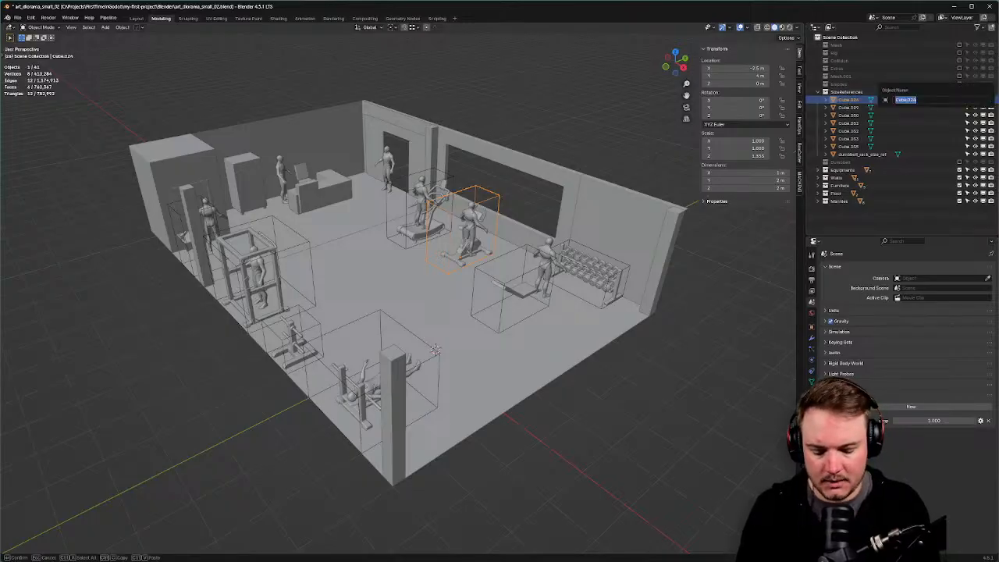
type("B")
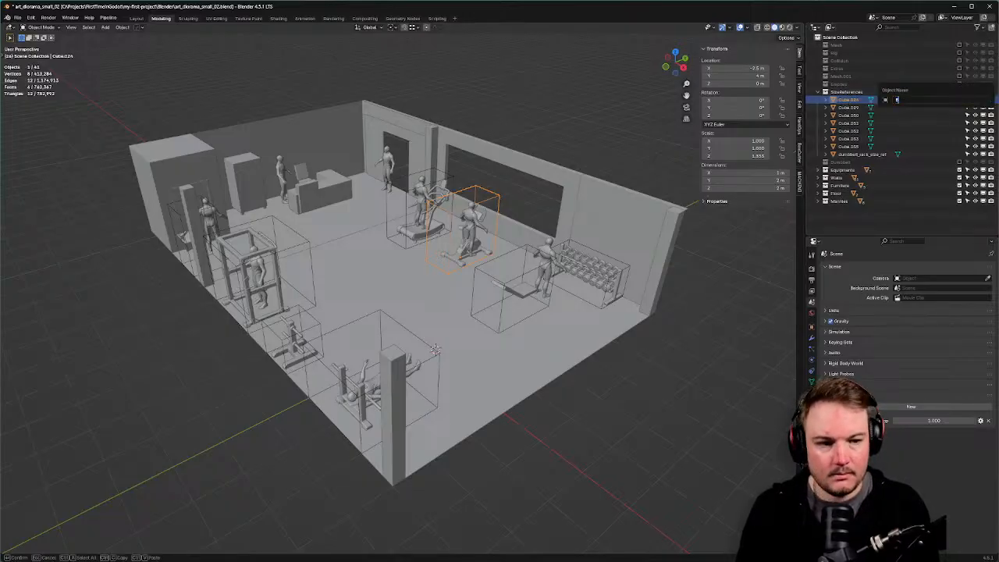
type("icycle")
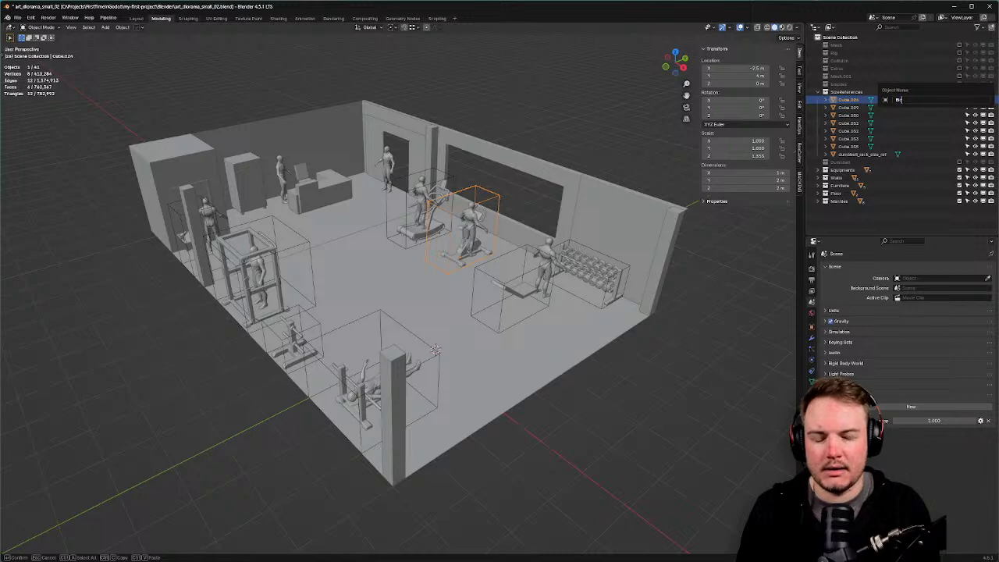
key("BackSpace")
key("BackSpace")
key("BackSpace")
key("BackSpace")
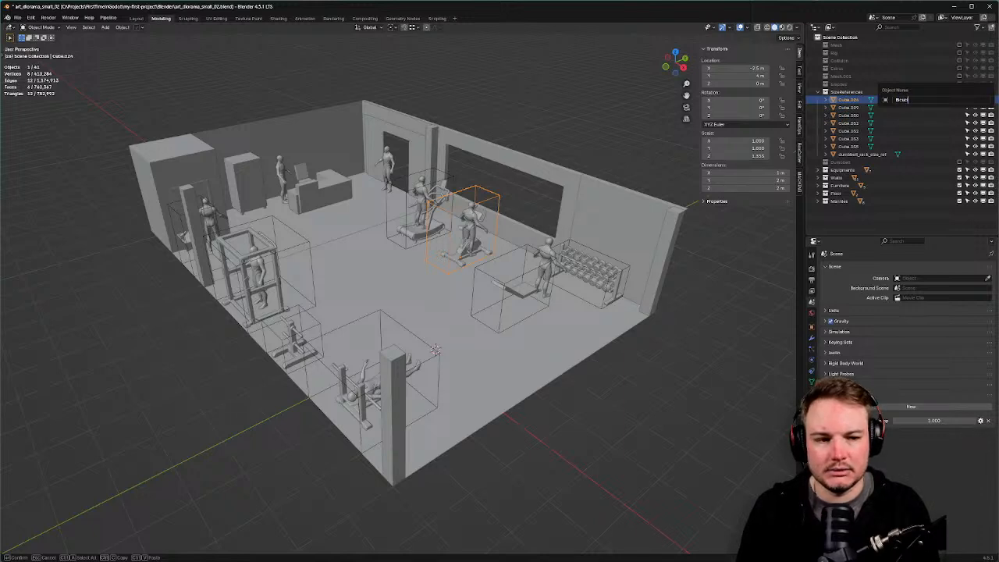
type("ycle_SizeRef")
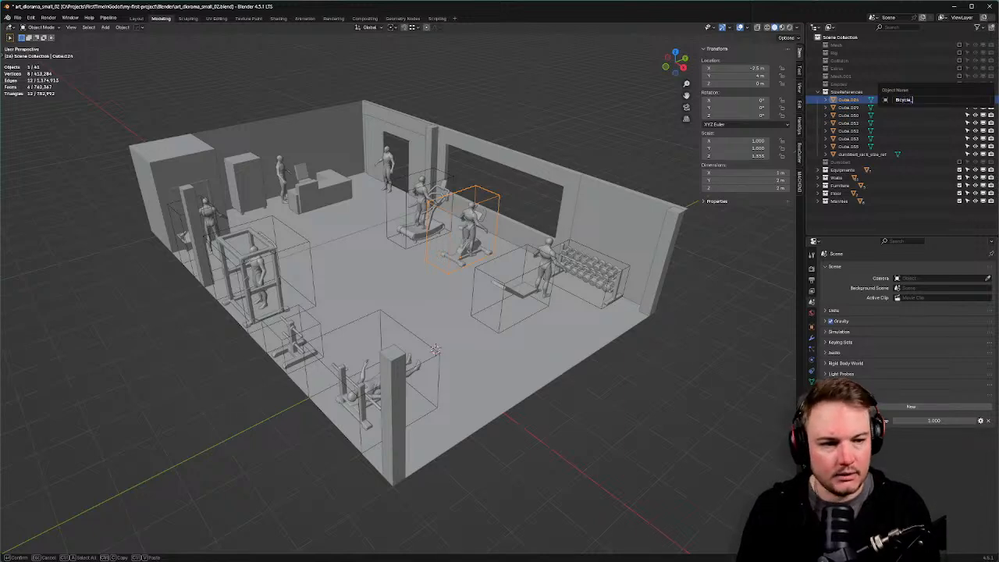
key("BackSpace")
key("BackSpace")
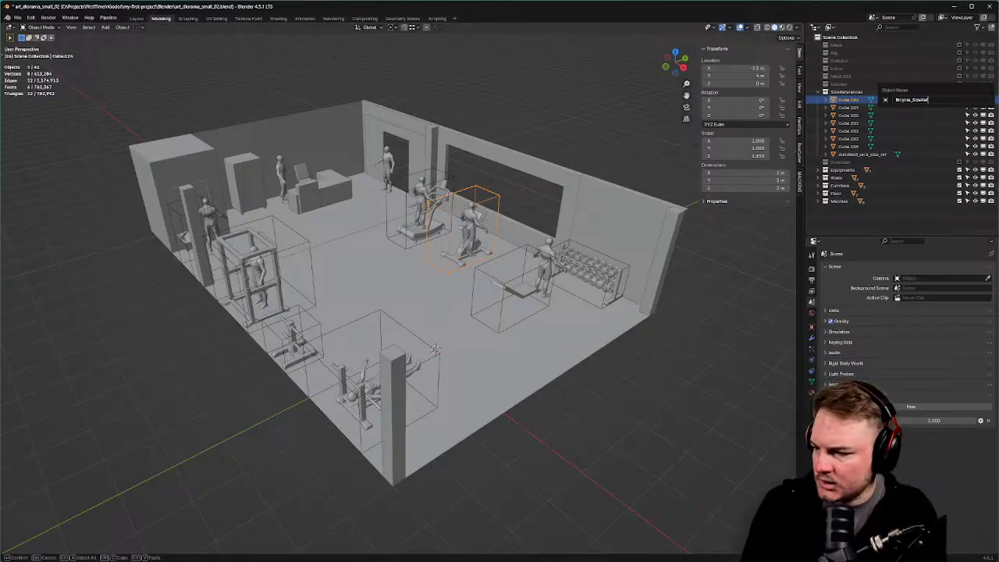
type("-")
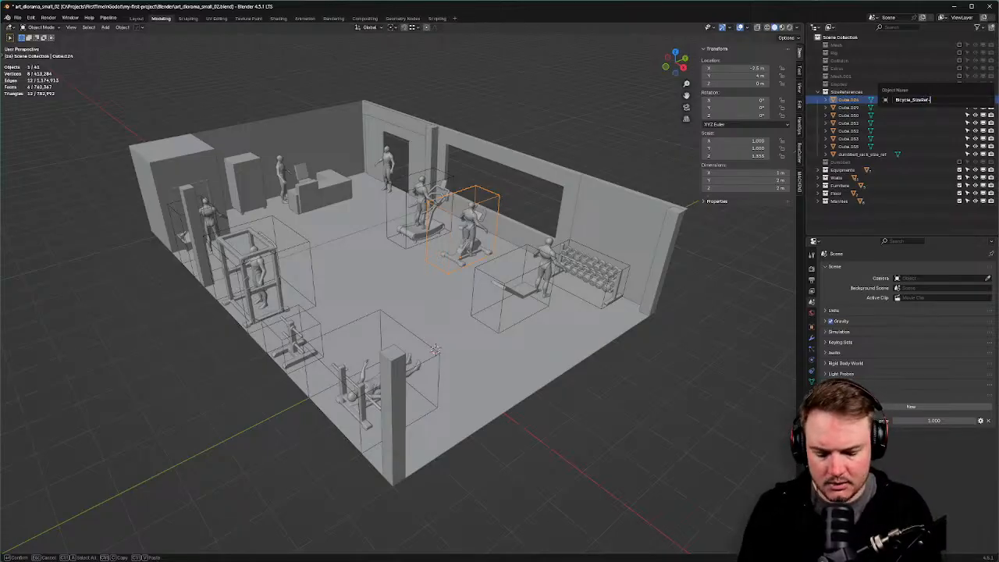
type("noimp")
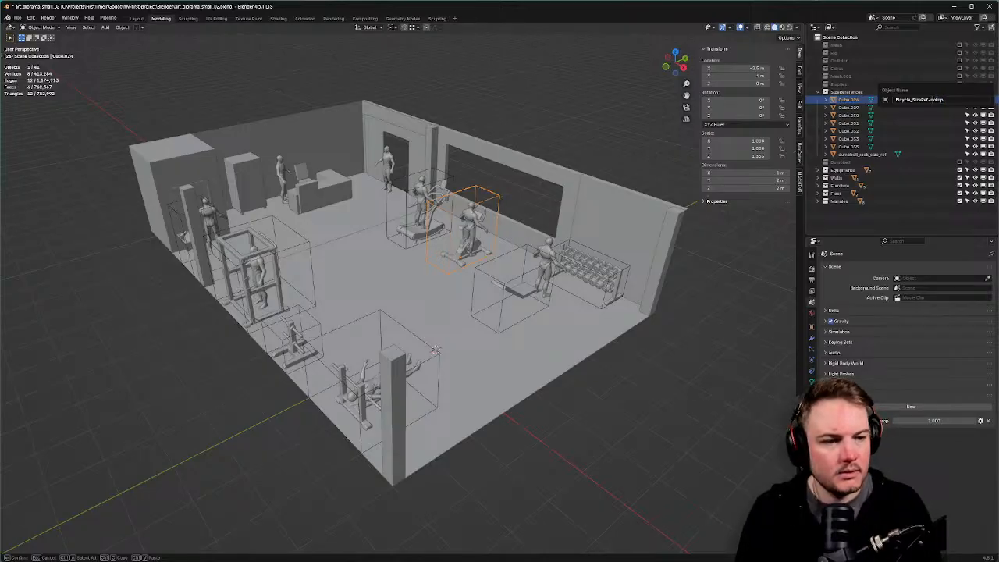
key("Left")
key("Left")
key("shift+Home")
key("BackSpace")
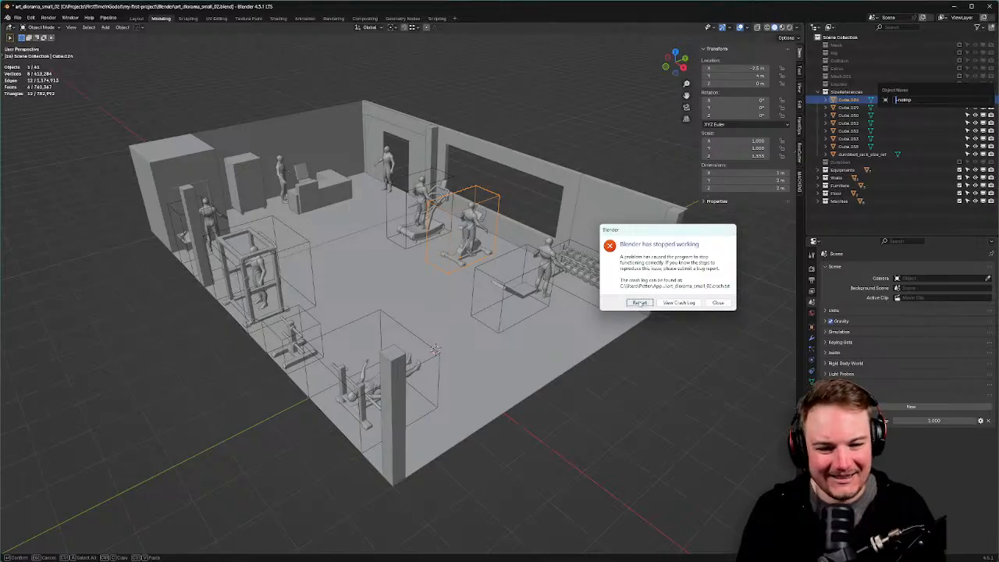
Restart Blender from the crash dialog to reopen the autosaved diorama.
left_click(638, 303)
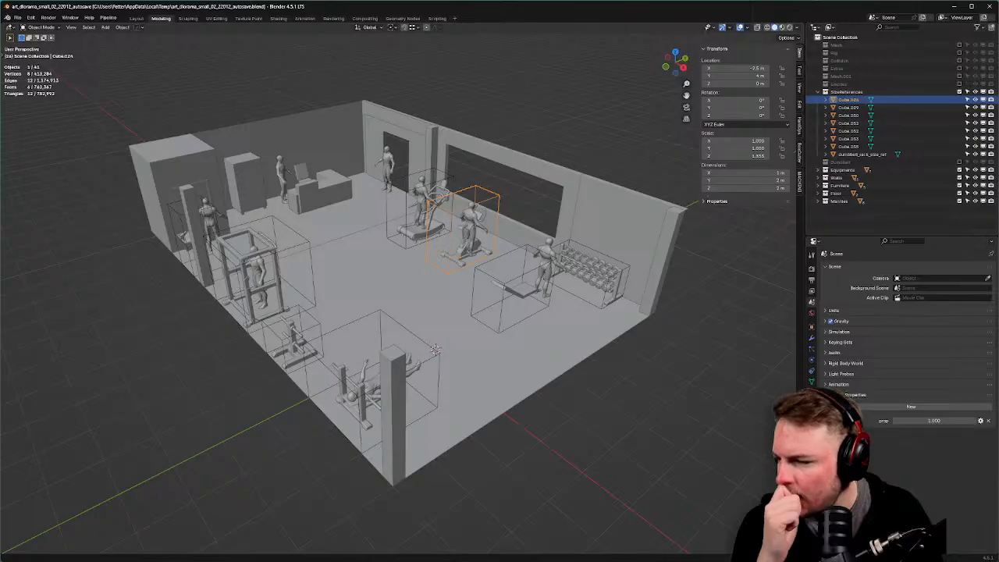
Rename Cube.024 to Cube.024-noimp and save the recovered .blend file.
left_click(898, 102)
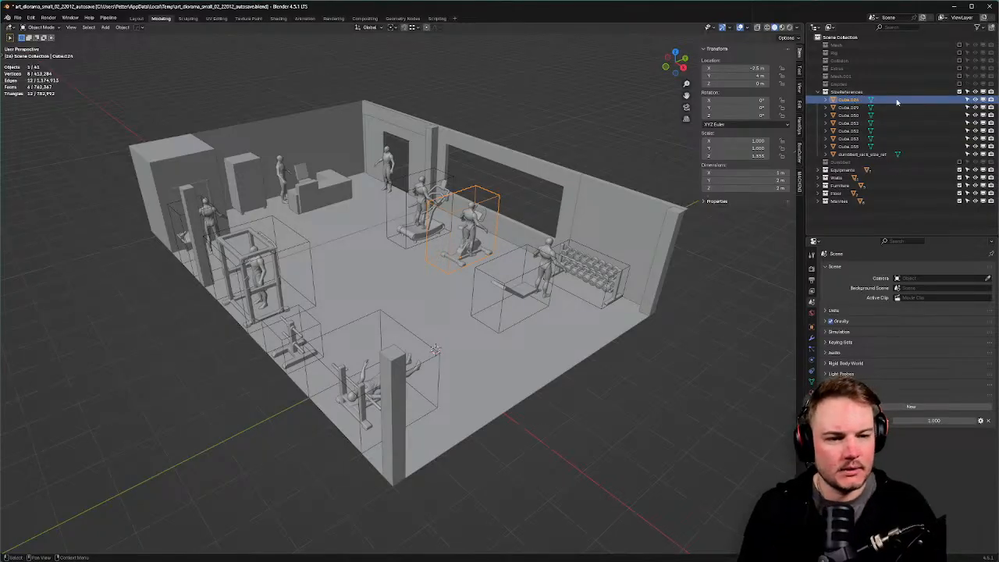
double_click(897, 101)
type("-")
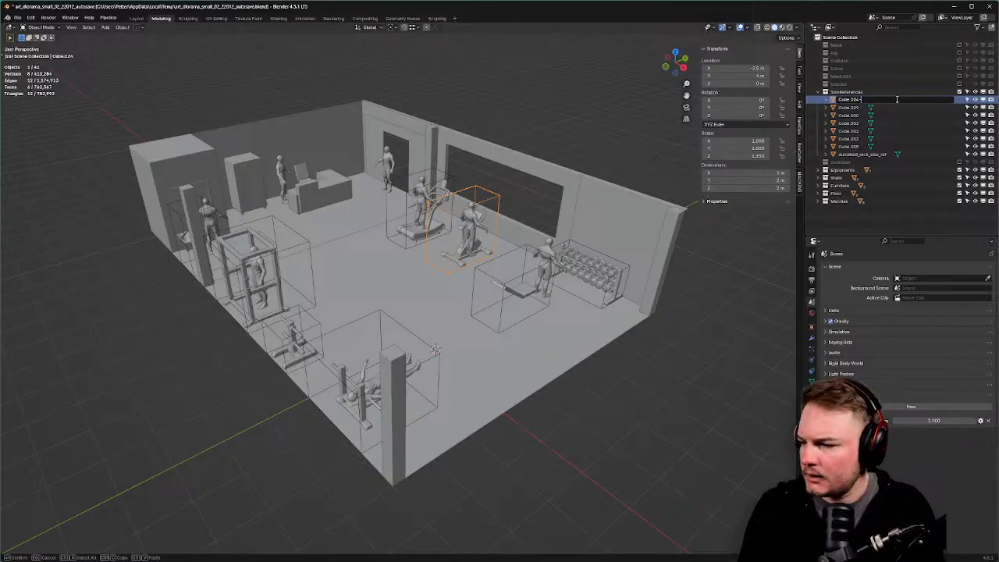
type("soimp")
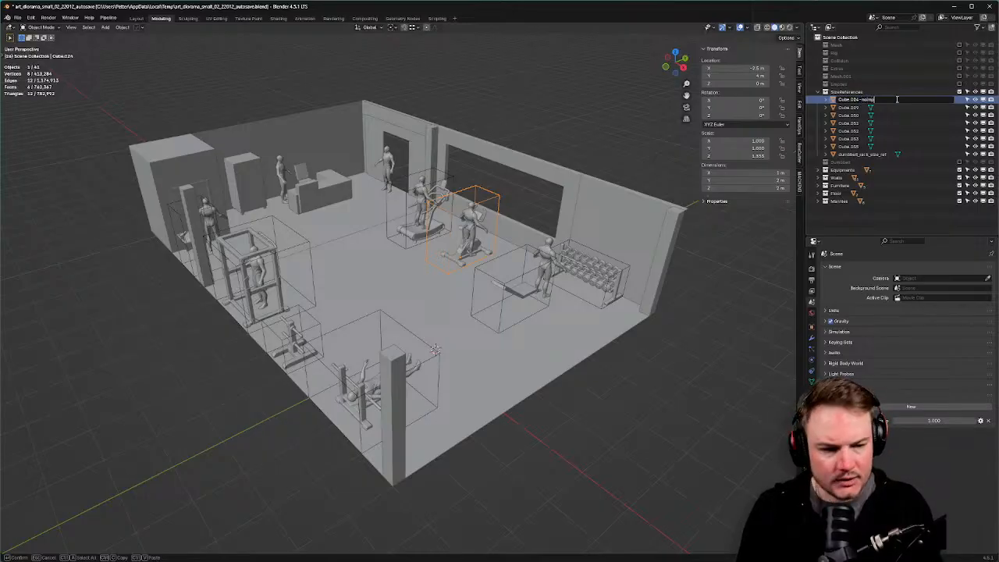
key("Return")
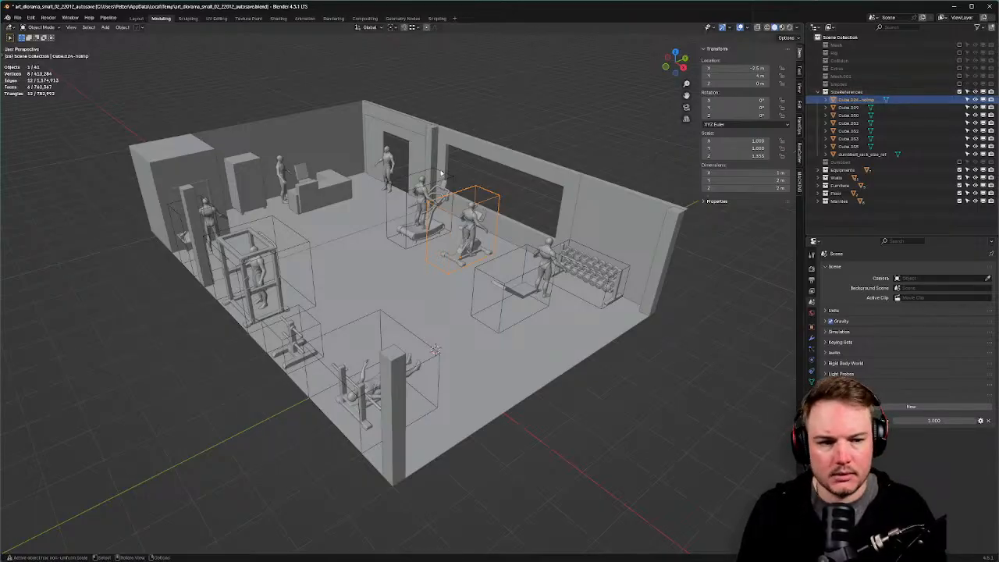
middle_click_drag(438, 167, 446, 168)
key("ctrl+s")
left_click(503, 168)
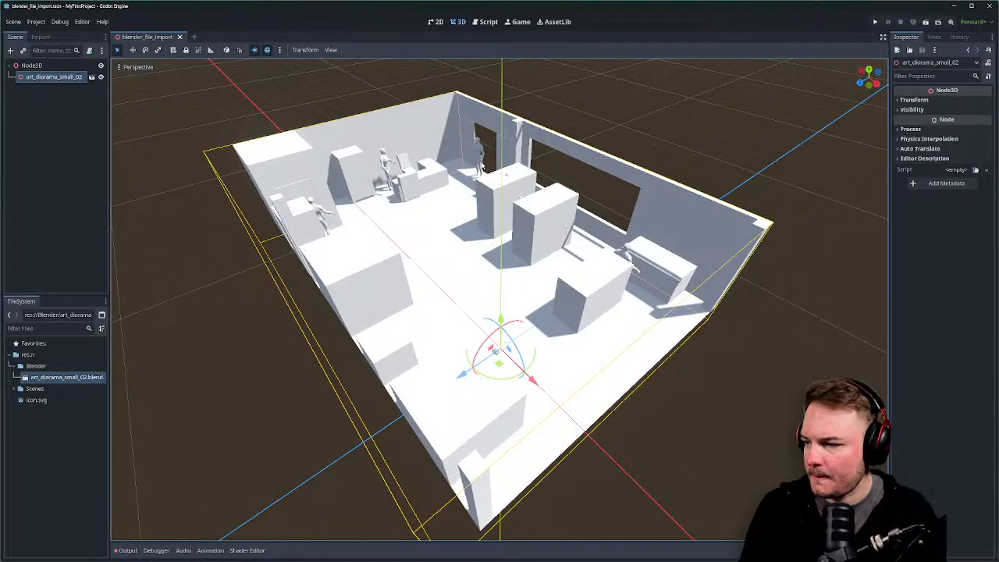
Open the File menu, leaving the Cube.024-noimp name unchanged.
middle_click_drag(481, 188, 486, 181)
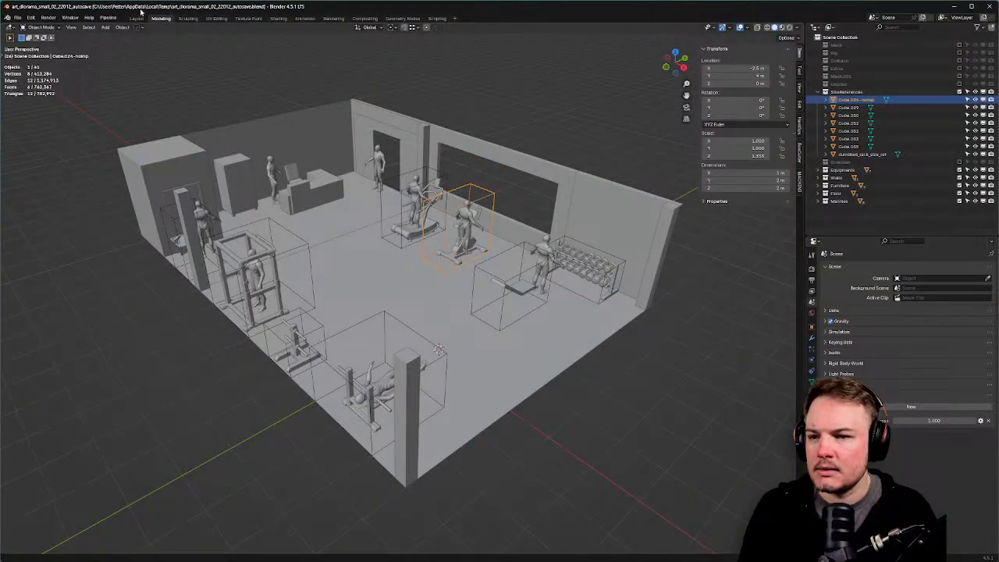
left_click(17, 18)
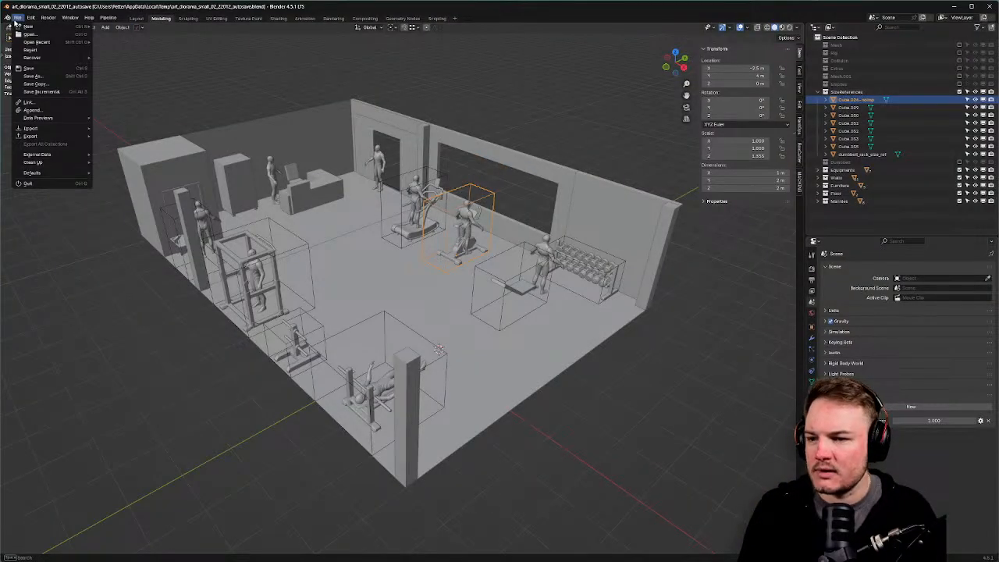
double_click(872, 100)
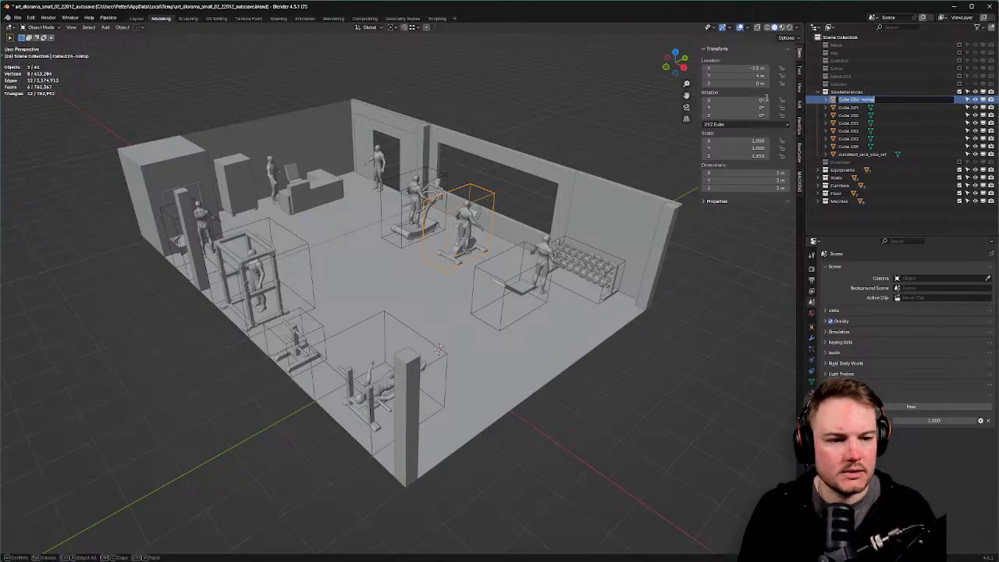
key("Escape")
left_click(17, 19)
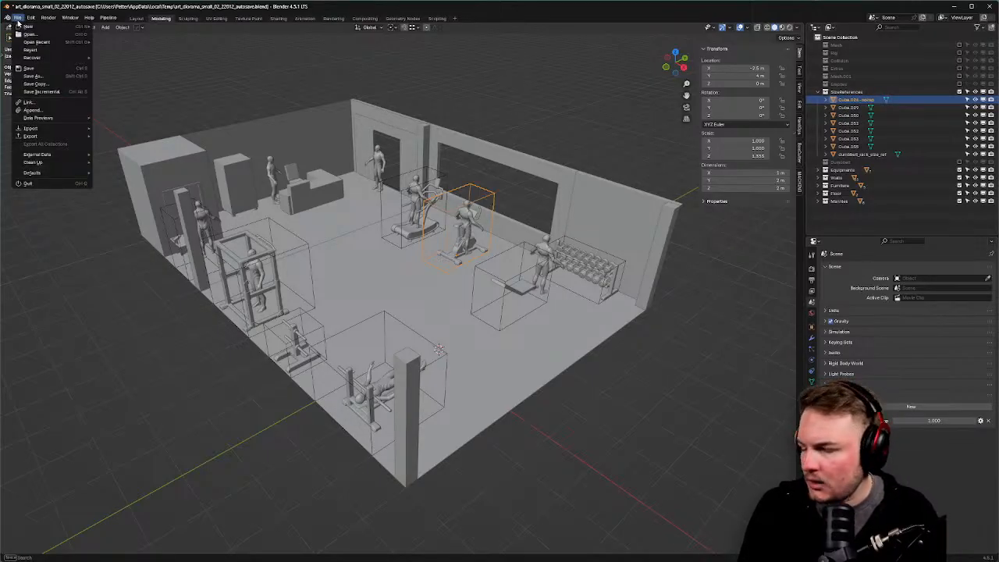
Reopen art_diorama_small_02.blend from Blender's recent files list.
mouse_move(25, 30)
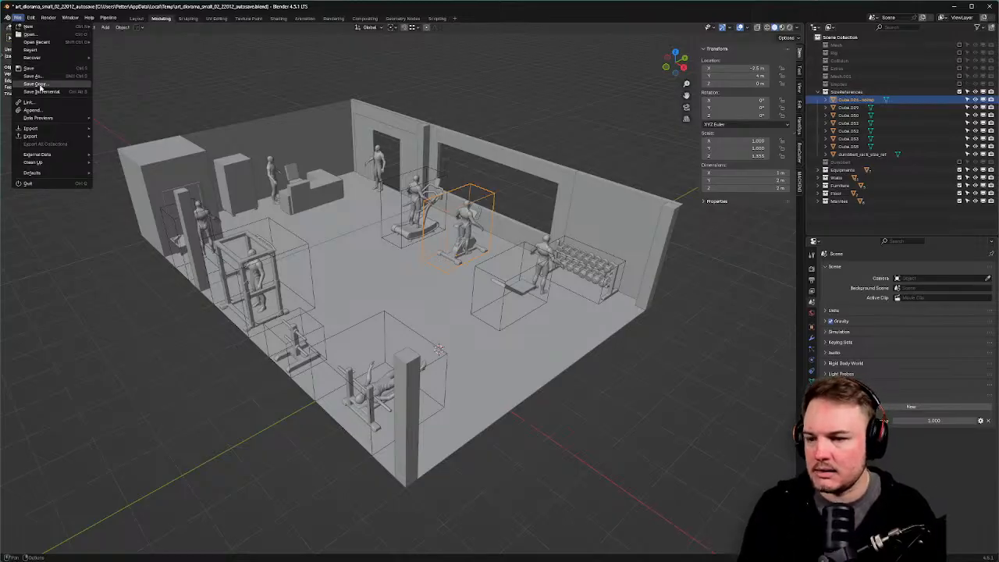
mouse_move(40, 58)
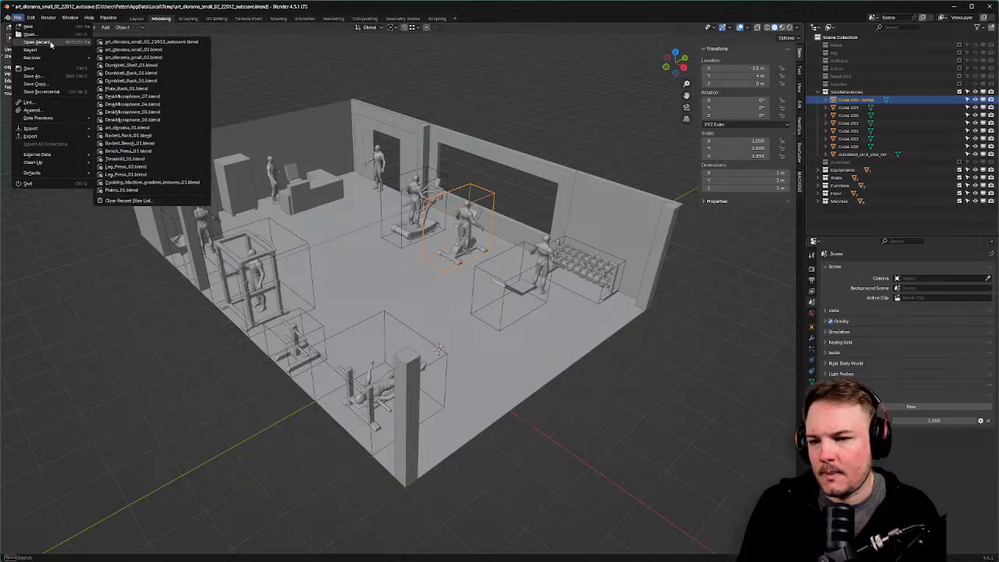
left_click(193, 51)
Discard the autosave copy and rename the SizeReferences collection to SizeReferences-noimp.
left_click(493, 297)
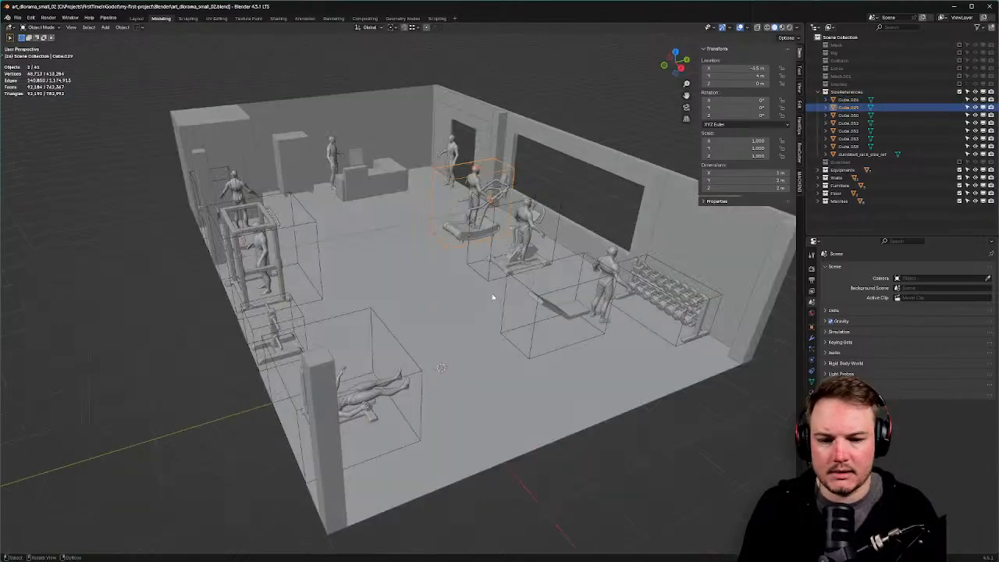
double_click(847, 91)
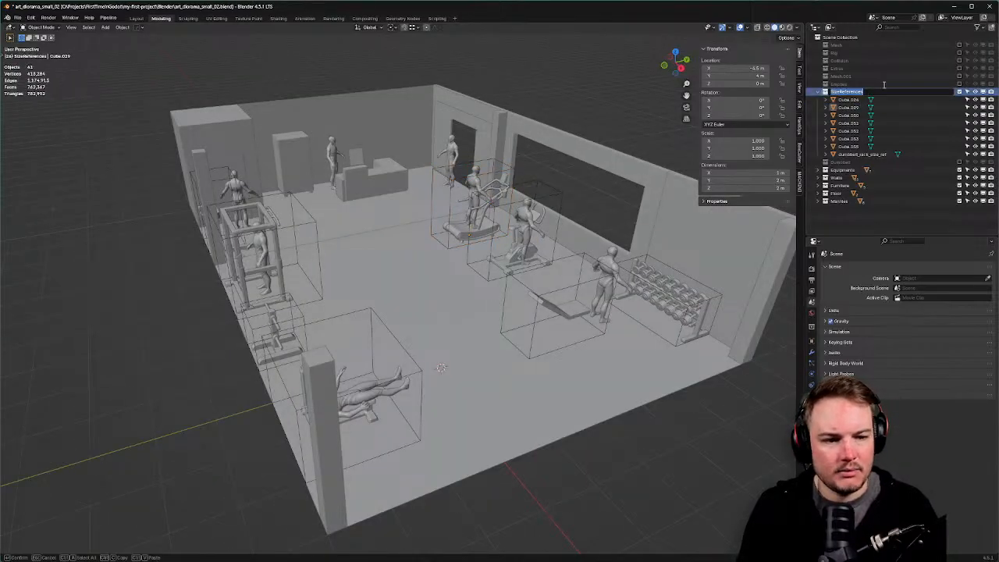
key("Right")
type("-n")
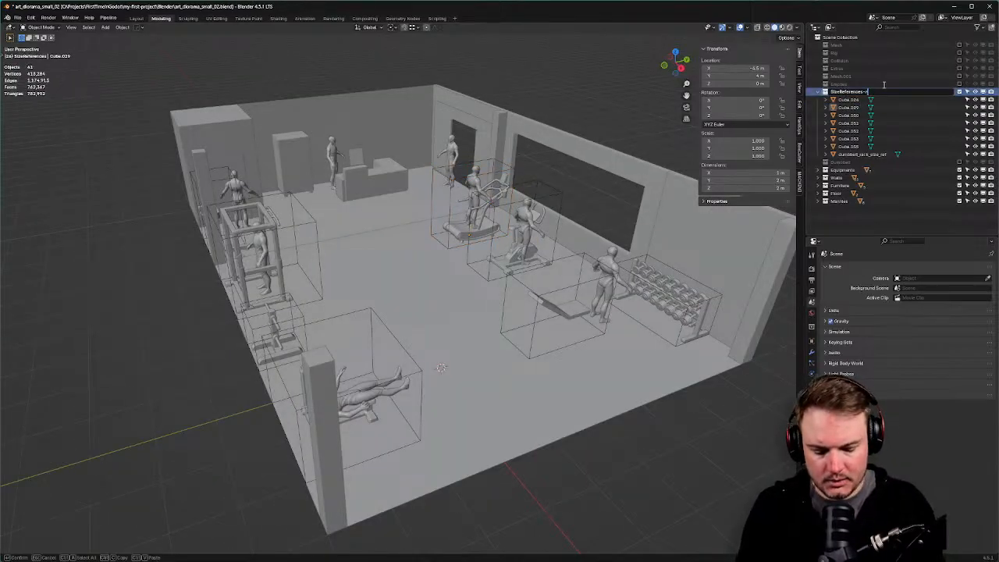
type("oimp")
key("Return")
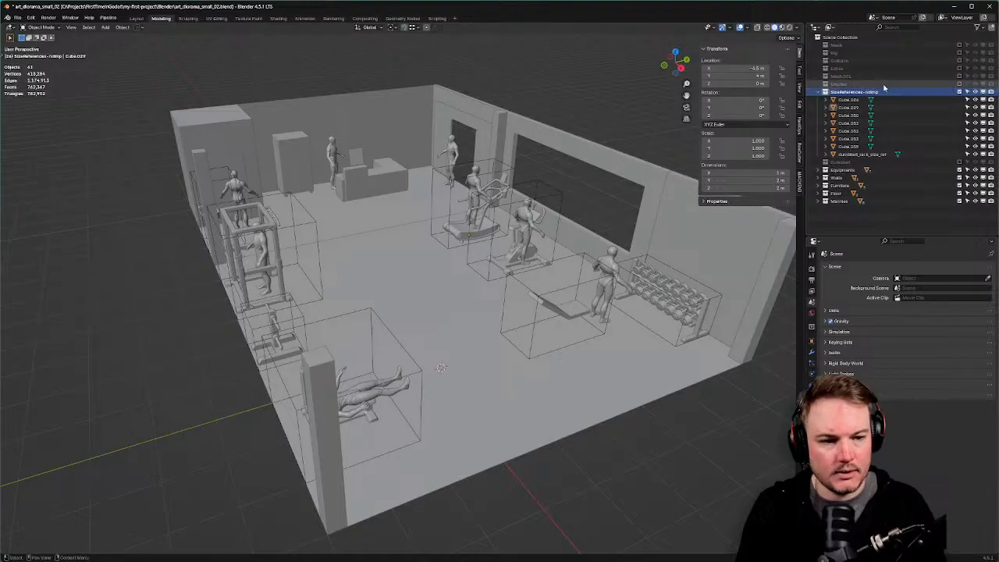
Save the .blend file and switch to Godot to see the reimport.
middle_click_drag(603, 152, 617, 153)
scroll(616, 153, "down", 2)
scroll(499, 168, "up", 1)
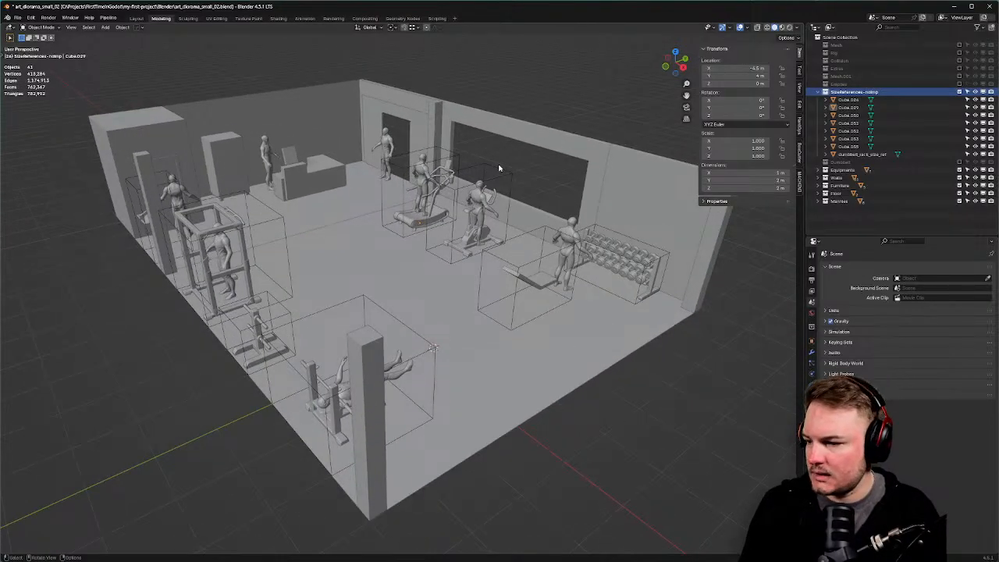
key("ctrl+s")
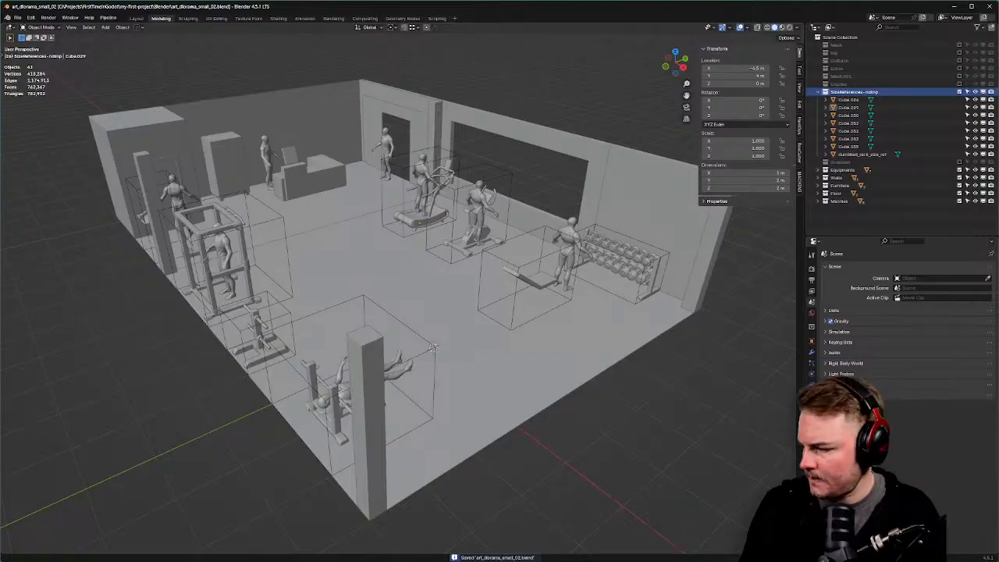
key("alt+Tab")
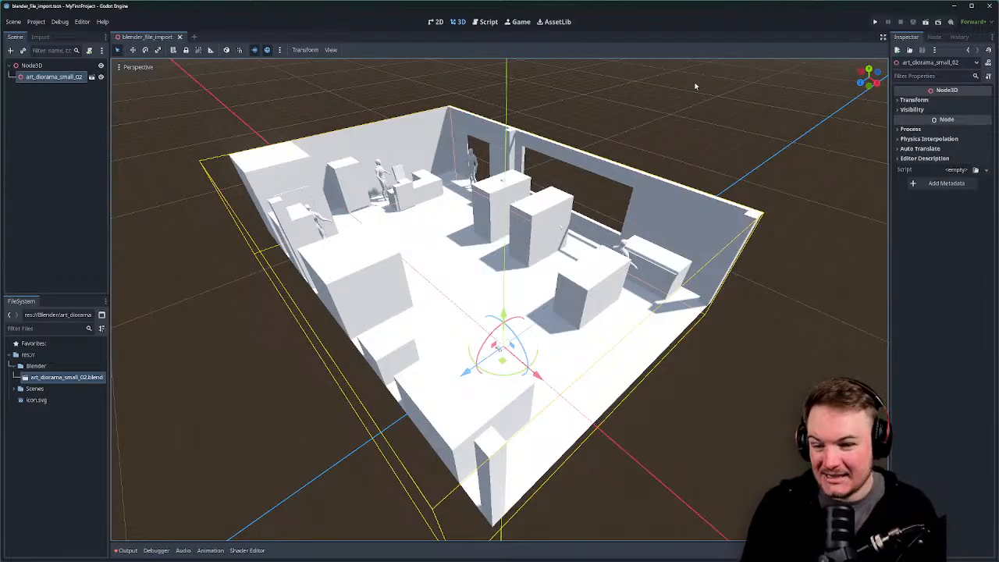
Undo the accidental move of the imported diorama, deselect it, and orbit around the room.
key("g")
left_click_drag(582, 158, 587, 157)
key("ctrl+z")
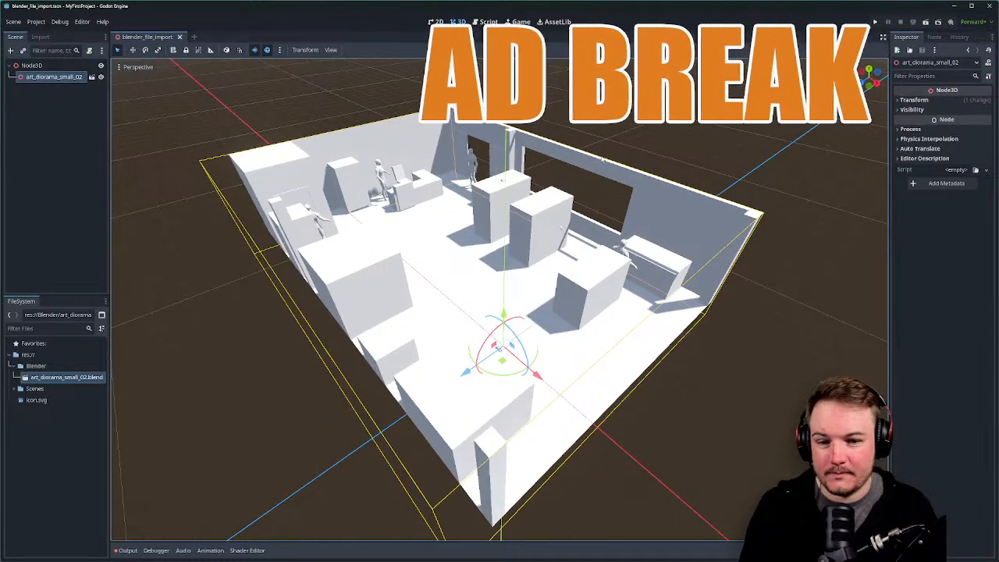
left_click(649, 141)
middle_click_drag(649, 141, 647, 126)
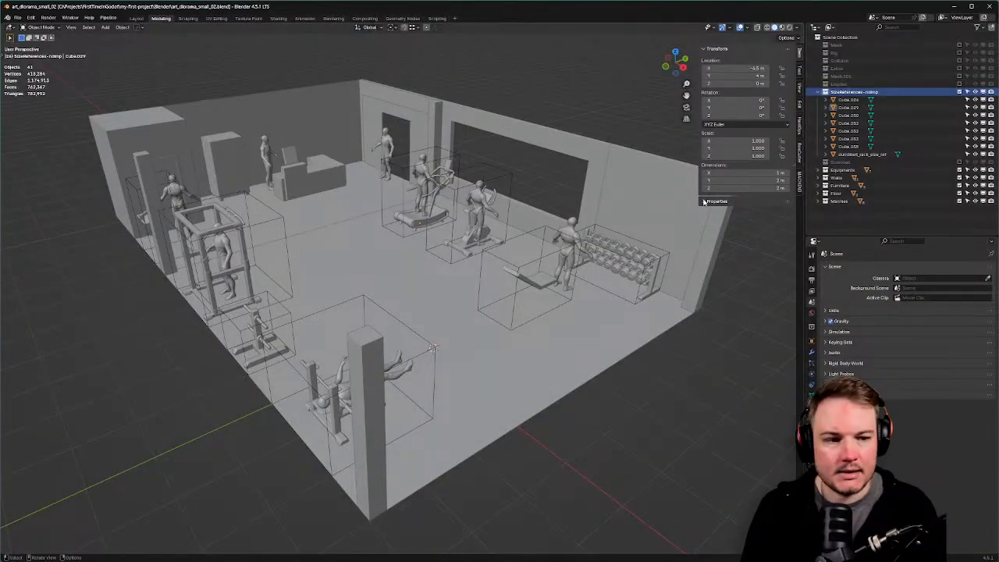
Rename the SizeReferences-noimp collection back to SizeReferences.
double_click(871, 93)
key("Right")
key("BackSpace")
key("BackSpace")
key("BackSpace")
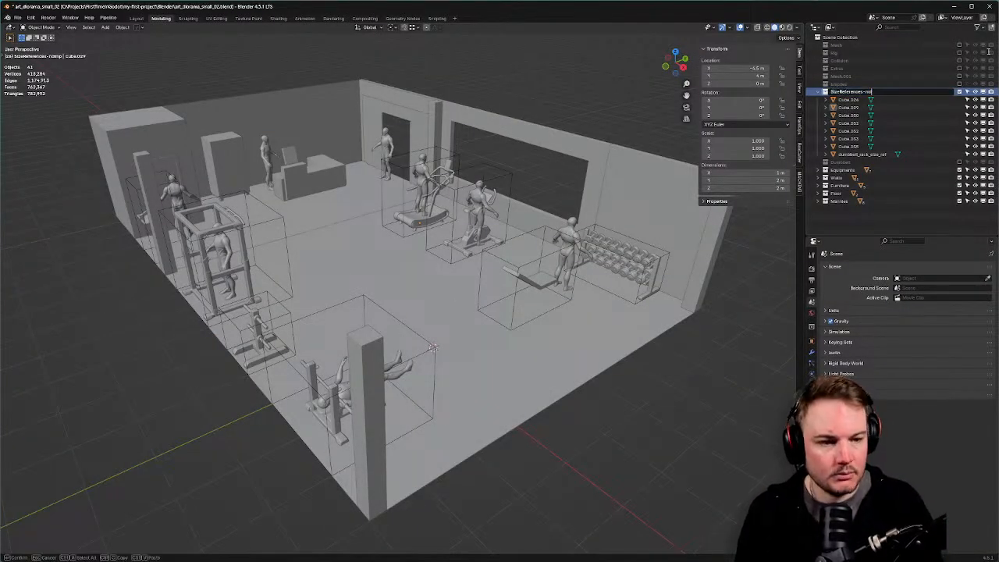
key("BackSpace")
key("Return")
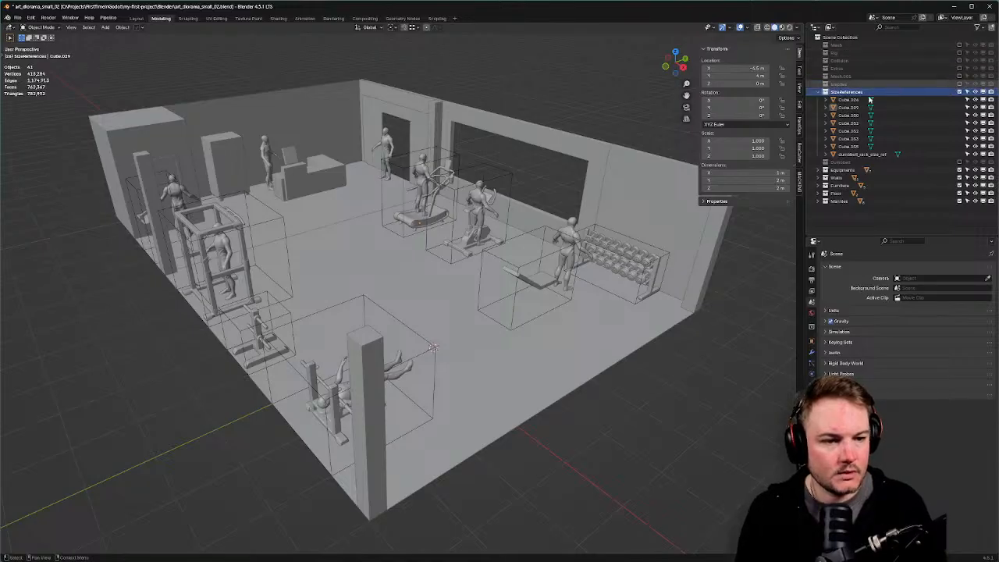
Rename the Cube.024 box to Cube.024-noimp and save the .blend file.
left_click(949, 96)
key("F2")
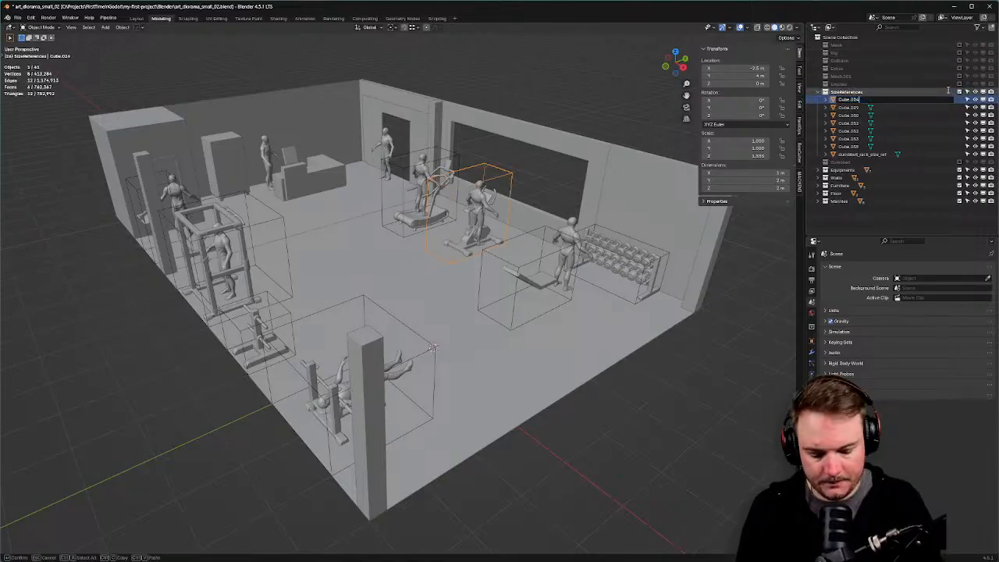
type("-re")
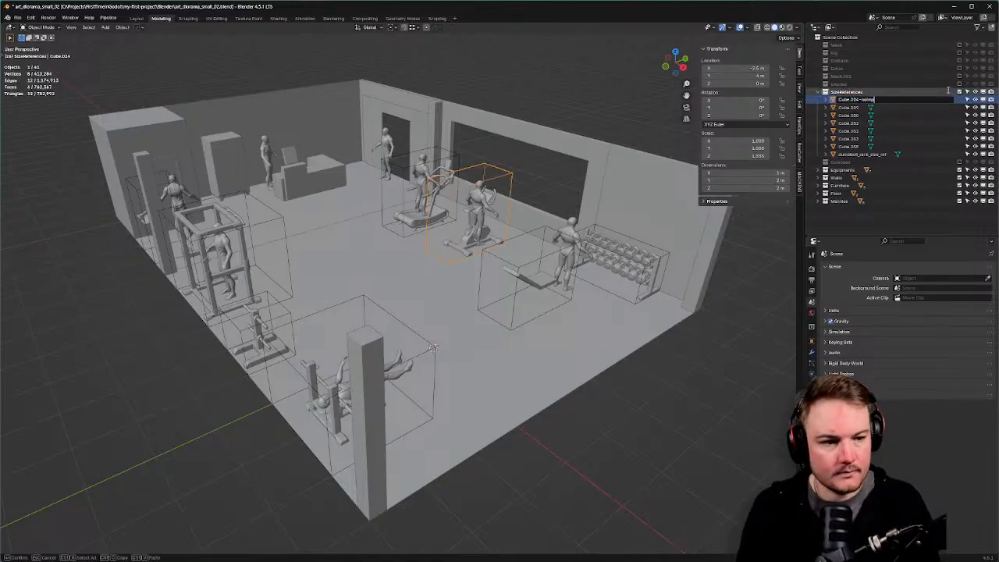
key("Return")
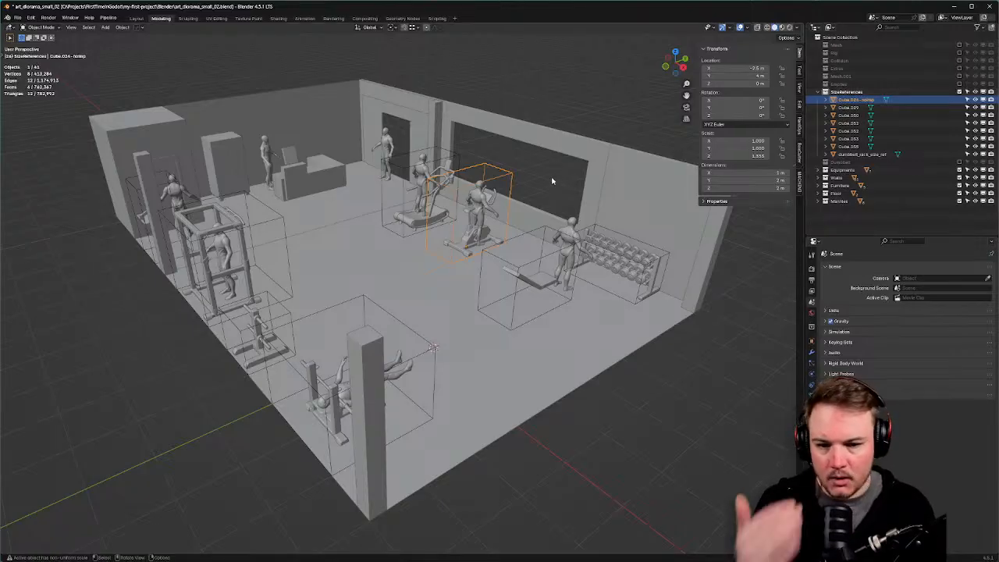
middle_click_drag(515, 195, 553, 184)
key("ctrl+s")
left_click(592, 179)
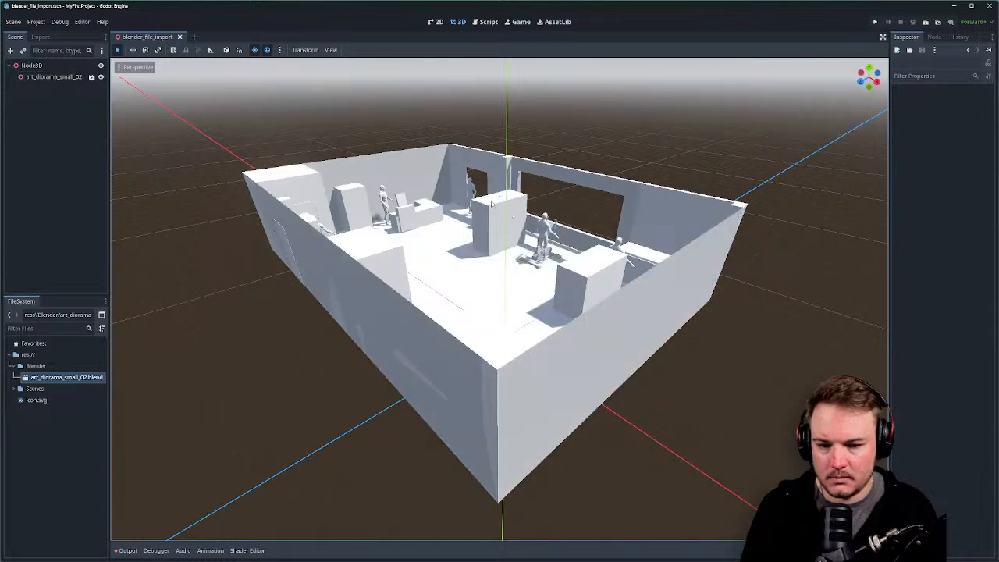
Orbit and zoom around the reimported diorama, select it, then return to Blender.
middle_click_drag(494, 268, 547, 342)
scroll(471, 365, "down", 3)
left_click(437, 381)
scroll(524, 351, "up", 5)
scroll(547, 342, "down", 6)
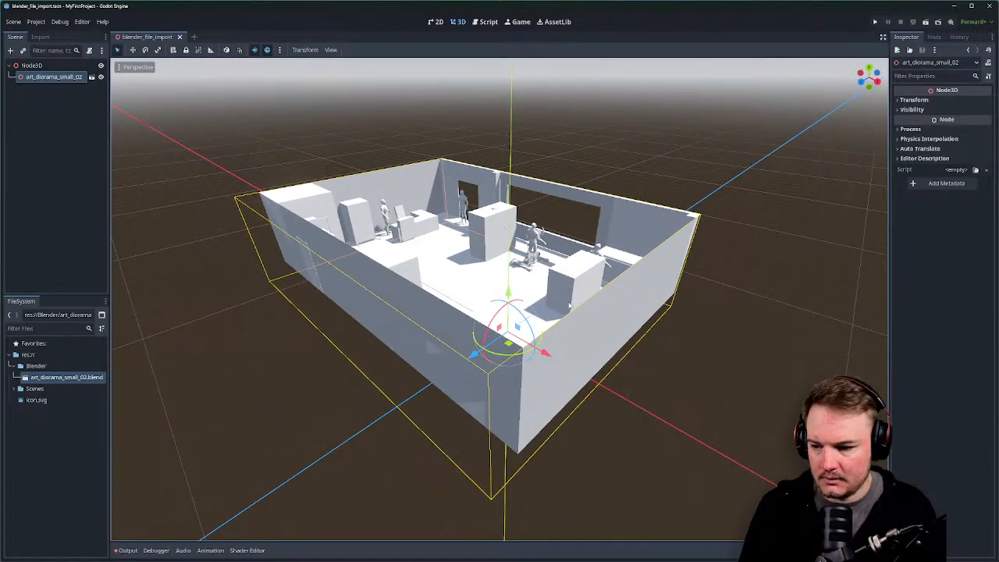
key("alt+Tab")
middle_click_drag(568, 305, 706, 296)
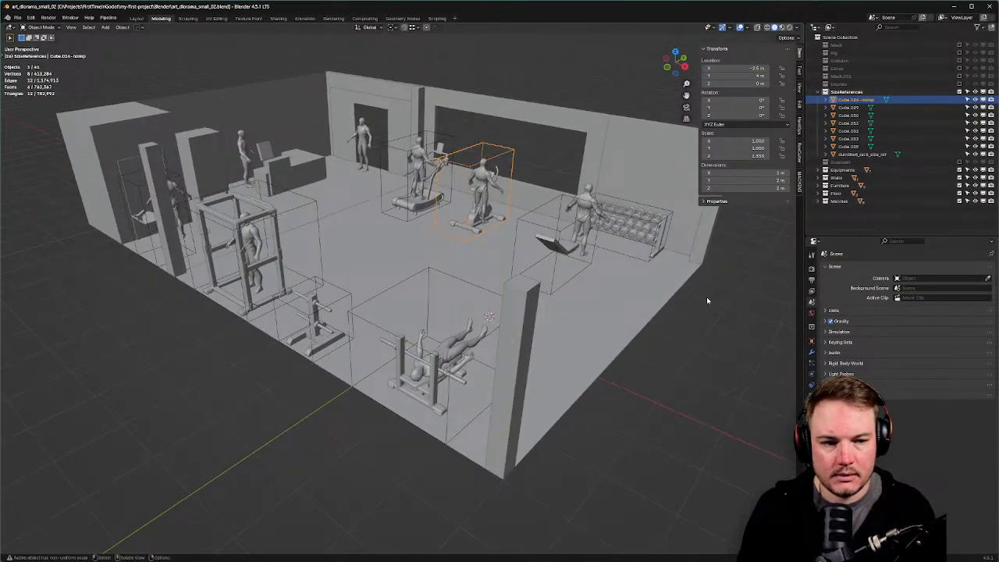
Restore the box name Cube.024, save the .blend, and switch to Godot for the reimport.
double_click(885, 101)
left_click(885, 103)
key("BackSpace")
key("BackSpace")
key("BackSpace")
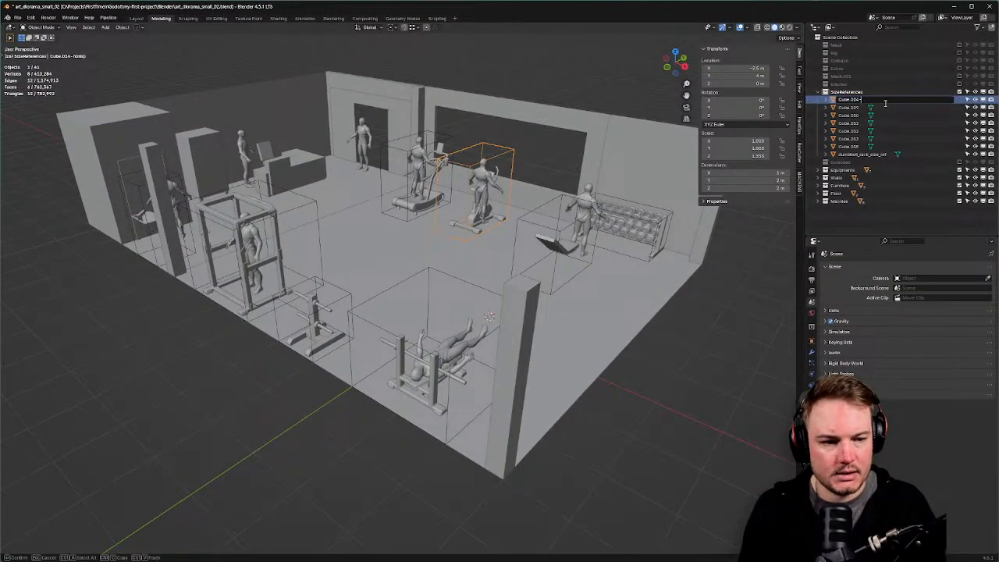
key("BackSpace")
key("Return")
key("ctrl+s")
left_click(514, 132)
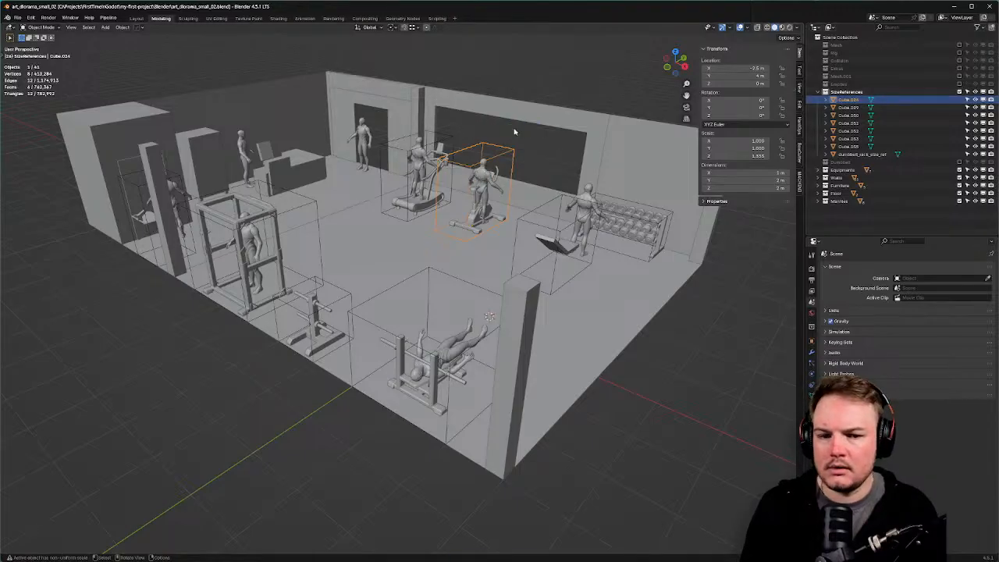
key("alt+Tab")
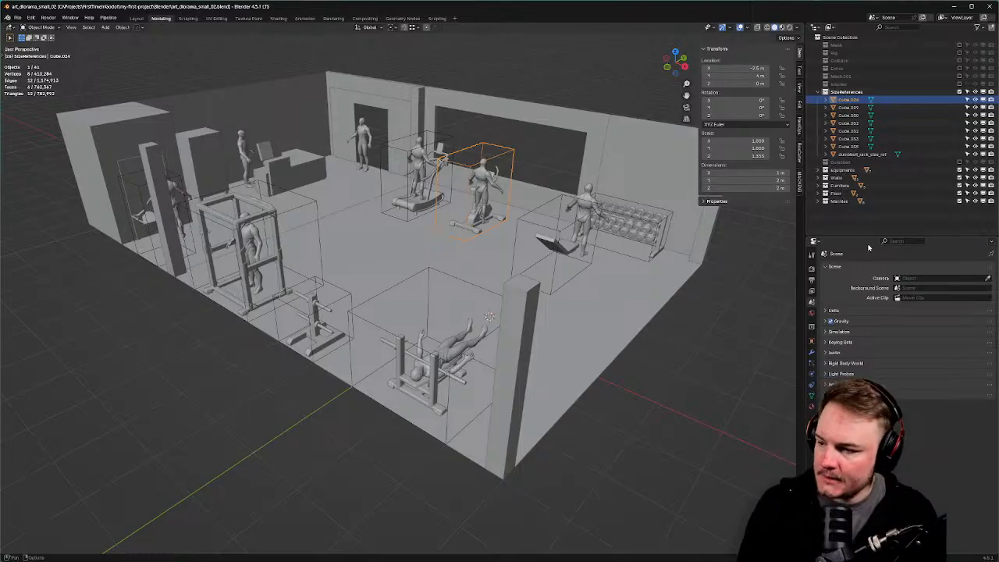
Add a plain axes empty at the world origin named Origin-noimp.
middle_click_drag(739, 316, 629, 330)
key("shift+s")
left_click(676, 302)
key("shift+a")
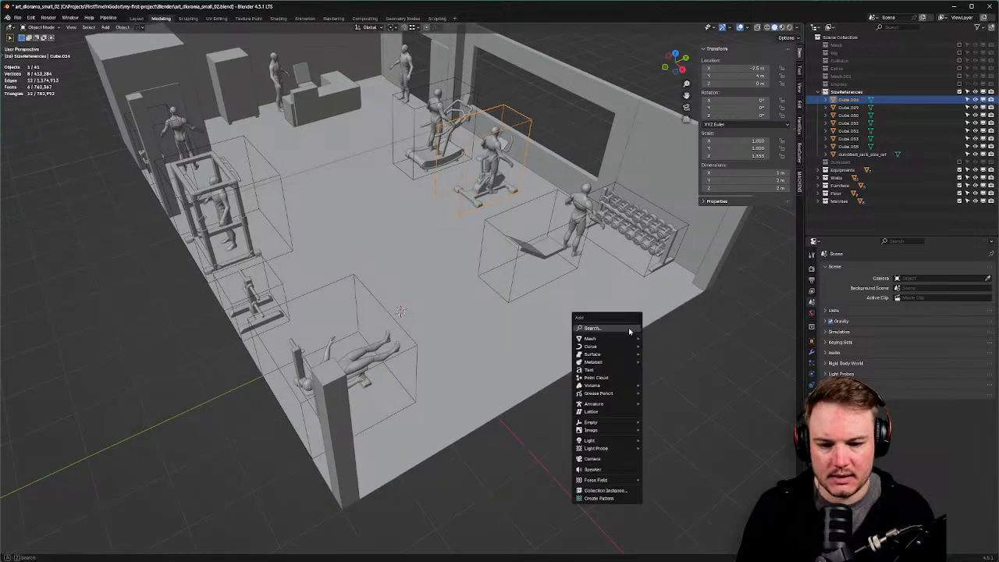
mouse_move(619, 421)
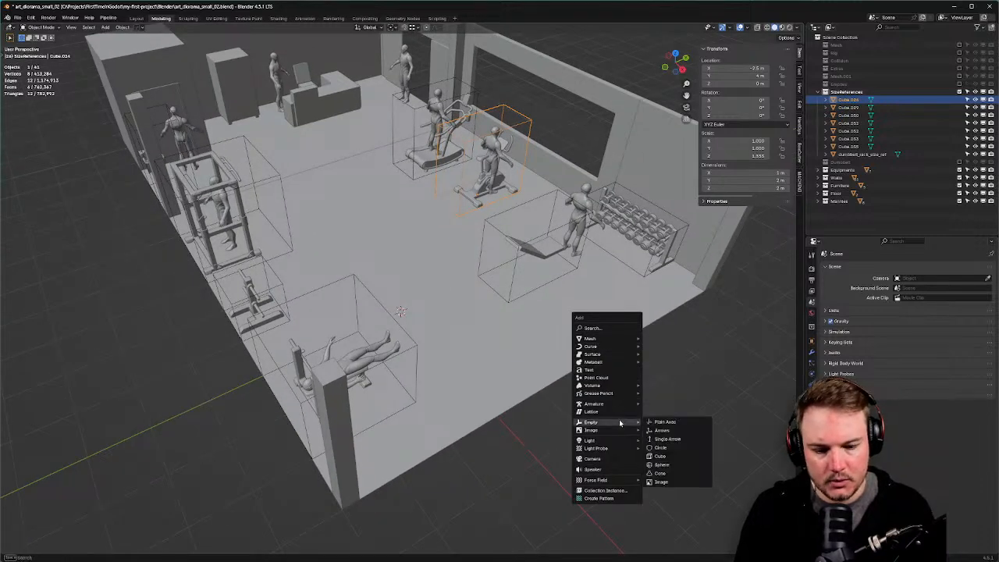
left_click(670, 422)
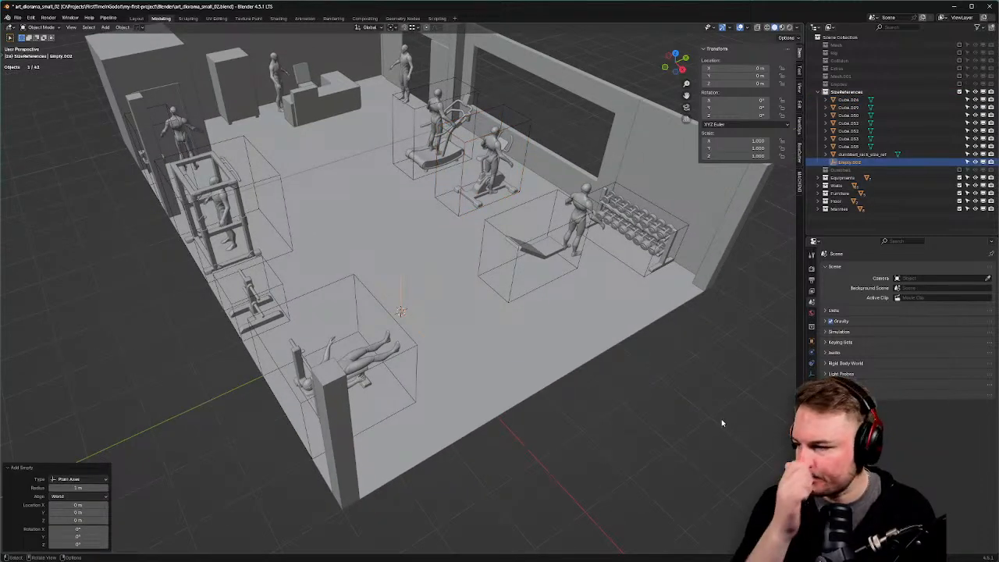
key("F2")
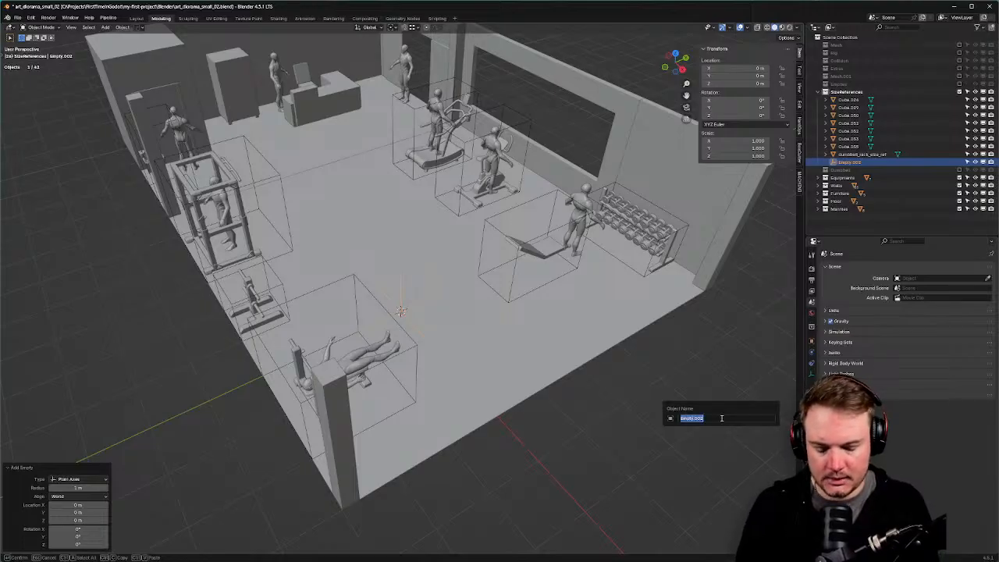
type("Origi")
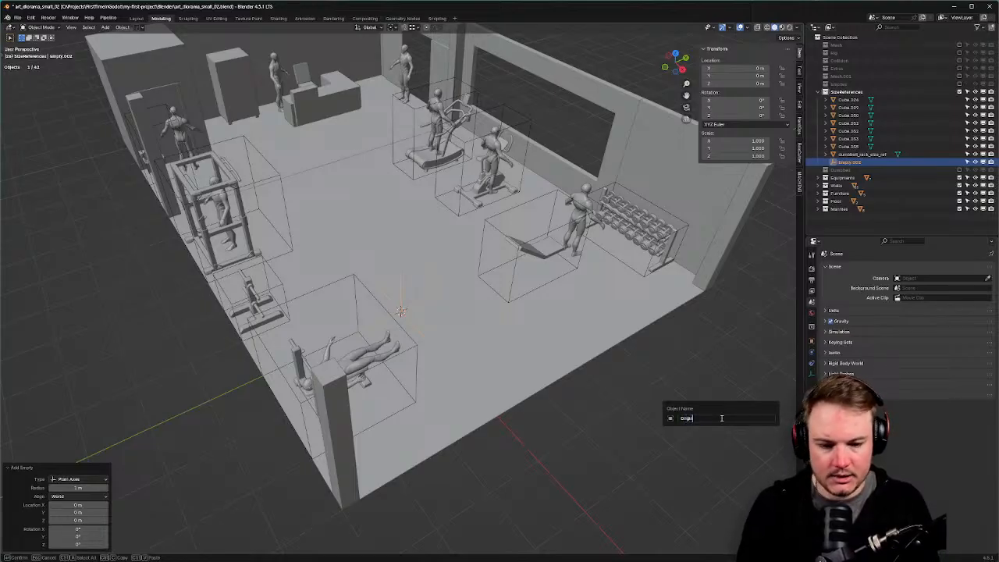
type("n-r")
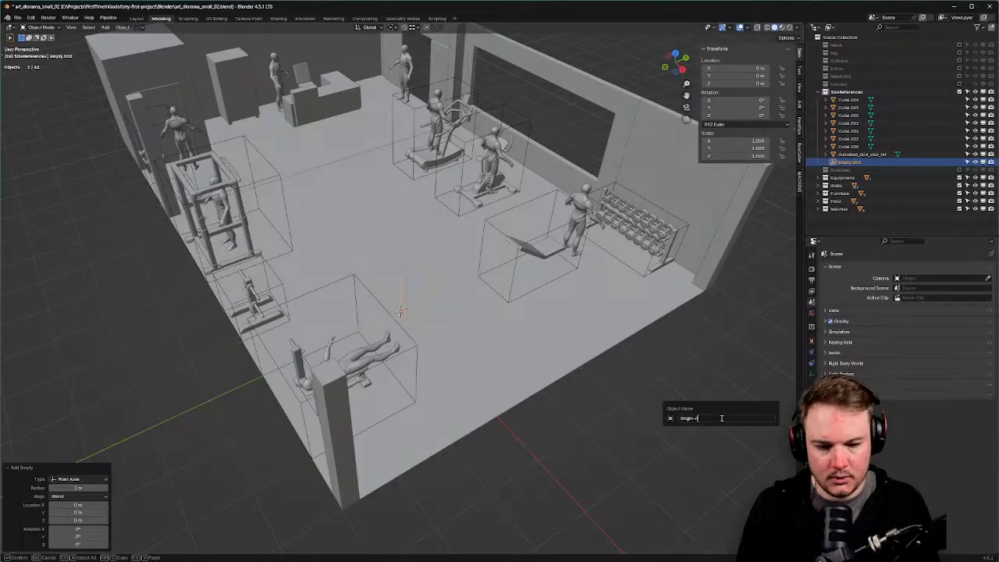
type("emp")
key("Return")
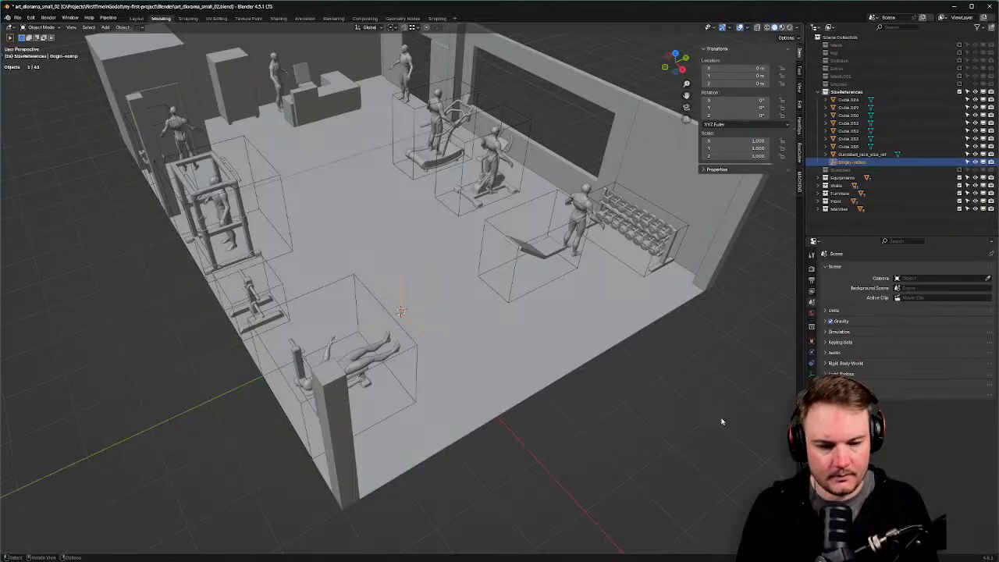
Parent all the size-reference cubes to the Origin-noimp empty.
left_click(863, 154)
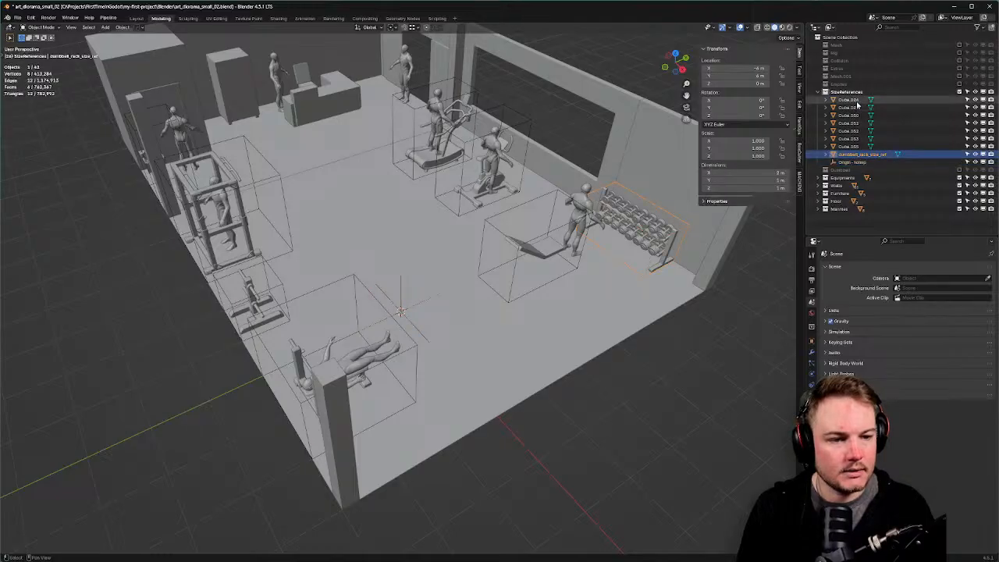
left_click(855, 101, "shift")
left_click(851, 163, "ctrl")
key("ctrl+p")
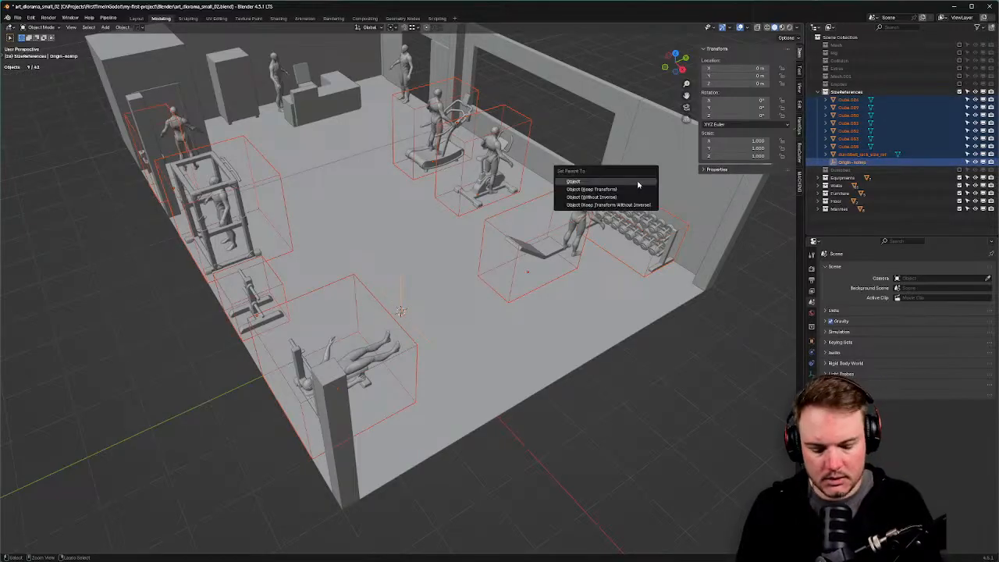
left_click(638, 185)
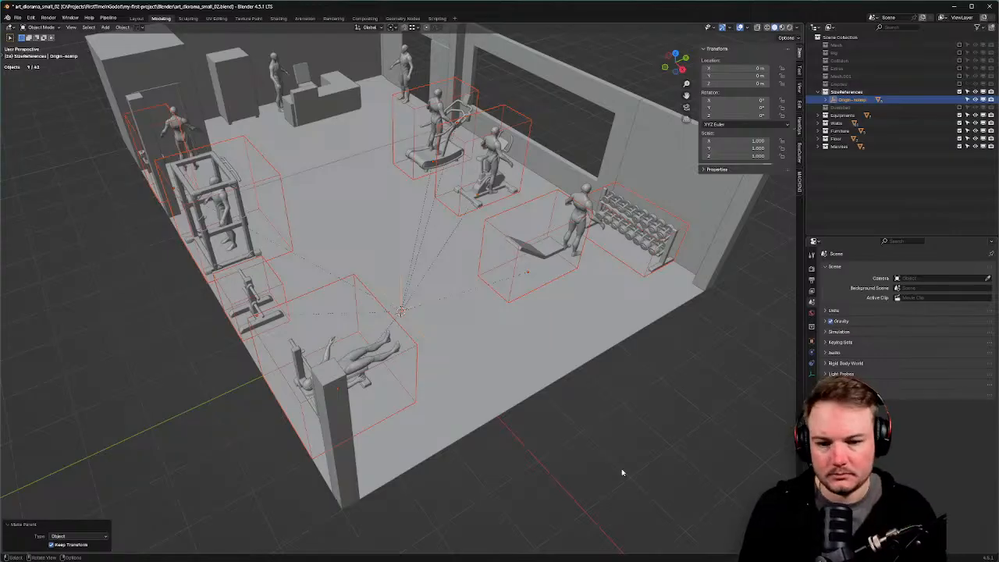
Deselect everything, save the .blend file, and switch to Godot.
left_click(629, 433)
middle_click_drag(629, 433, 624, 419)
key("ctrl+s")
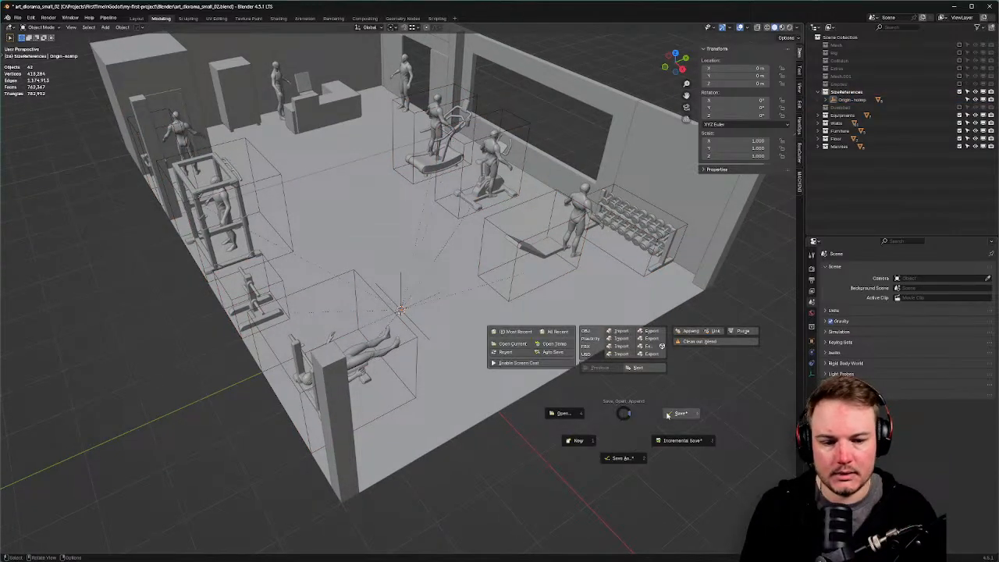
left_click(667, 415)
key("alt+Tab")
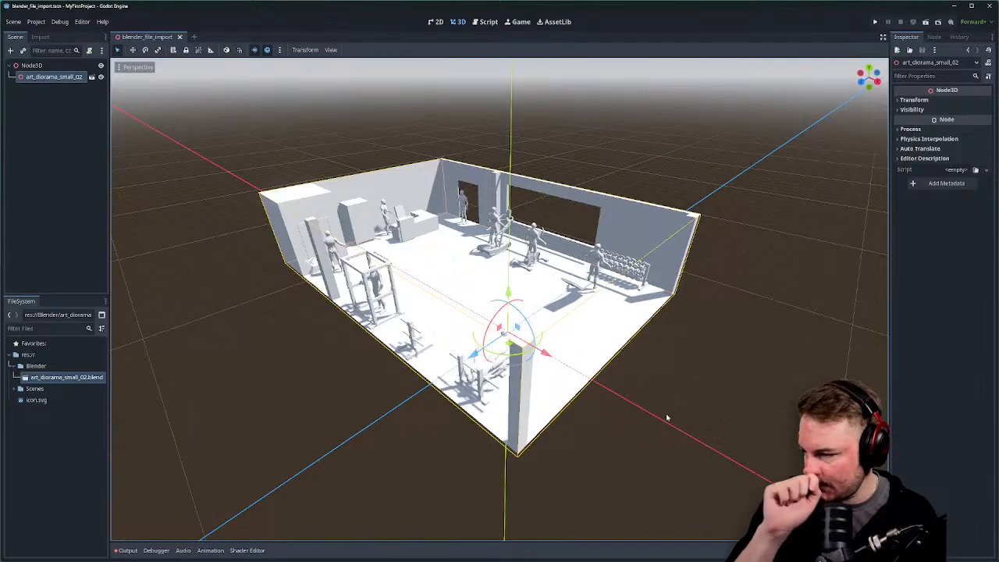
Orbit and zoom to confirm the size-reference boxes are gone, then return to Blender.
middle_click_drag(665, 312, 538, 292)
scroll(545, 299, "up", 5)
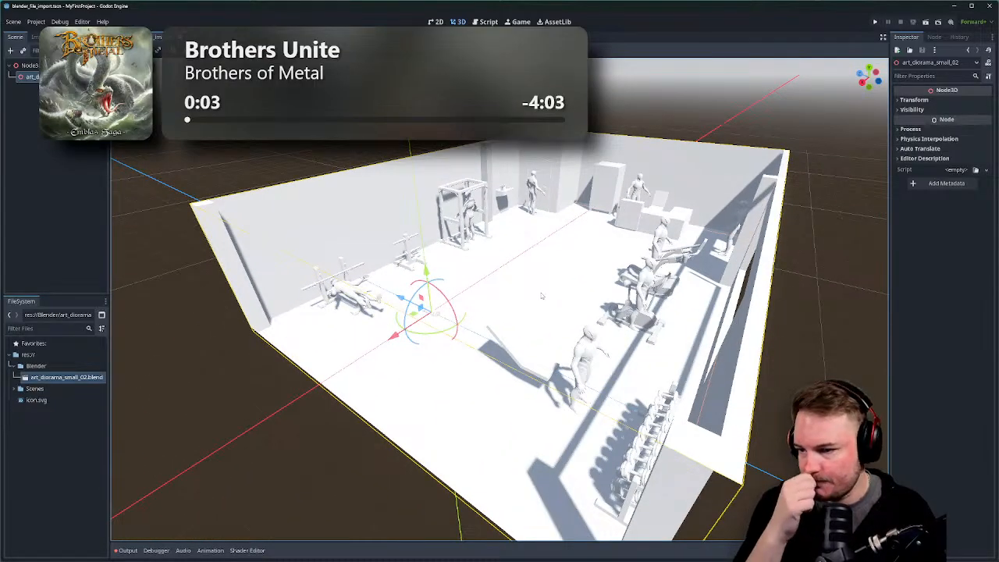
key("alt+Tab")
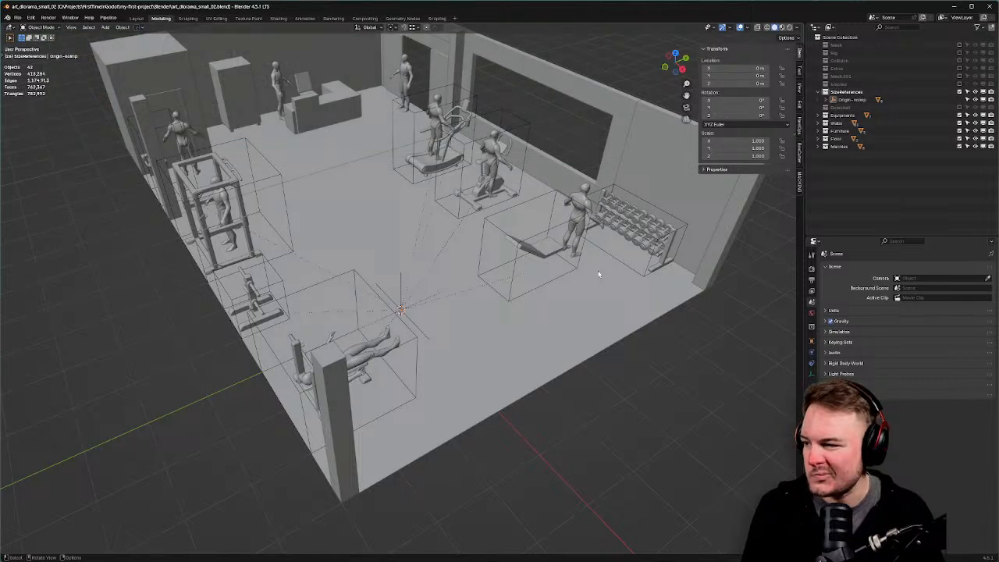
Rename the origin empty to SizeRef-noimp.
double_click(865, 100)
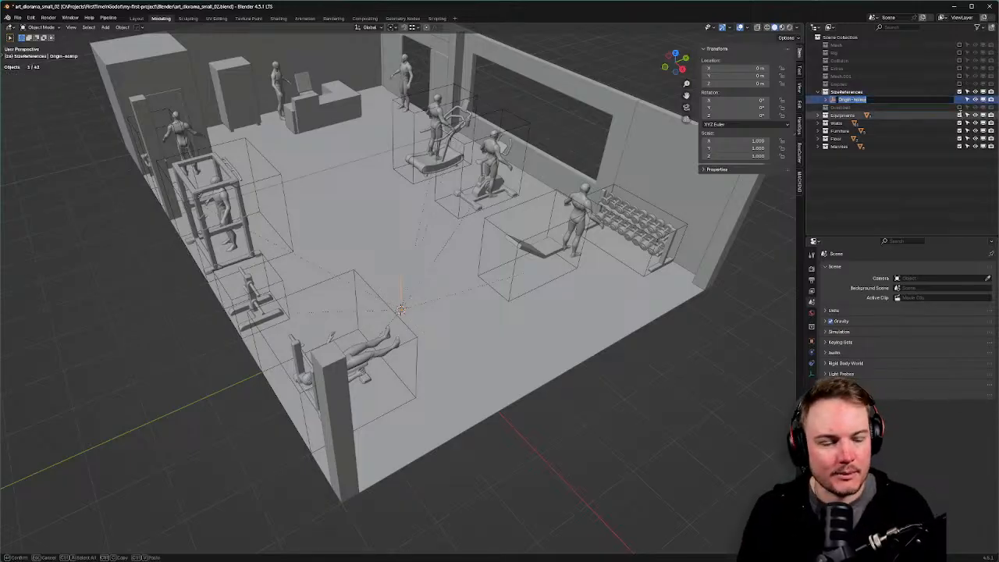
key("Return")
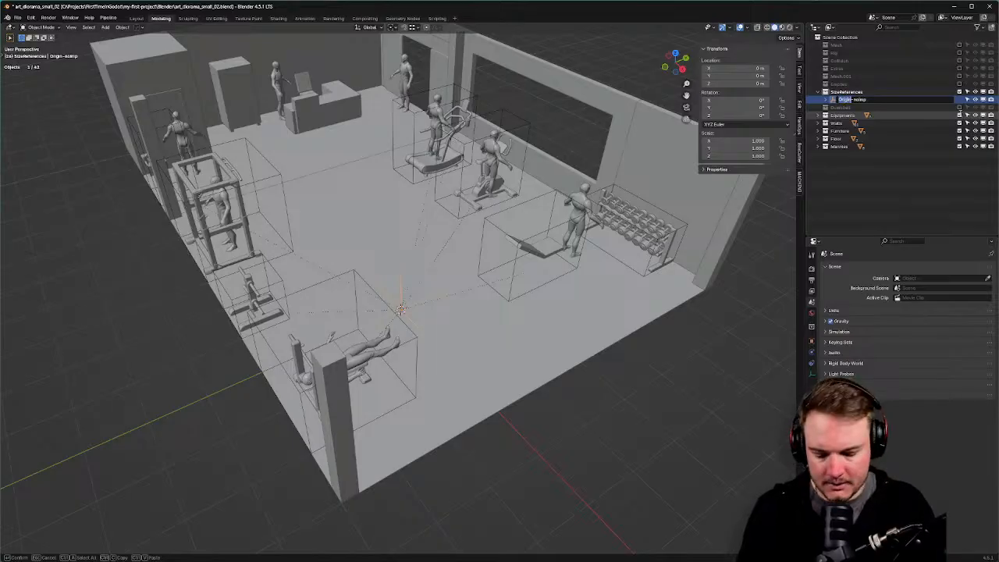
type("SizeRef")
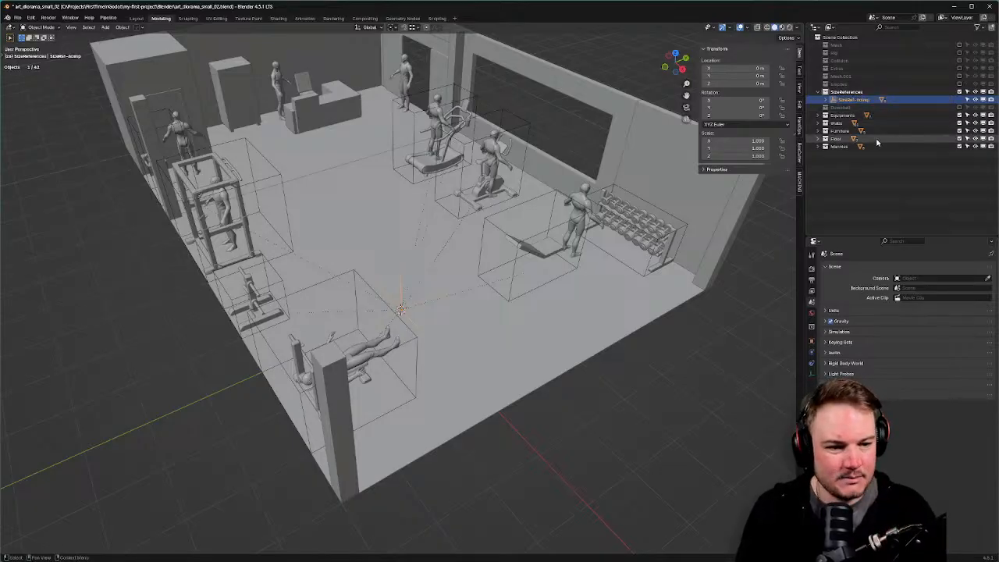
Move the eight SKM_Manny_Simple mannequin objects from Mannequins into the SizeReferences collection.
left_click(825, 146)
left_click(866, 154)
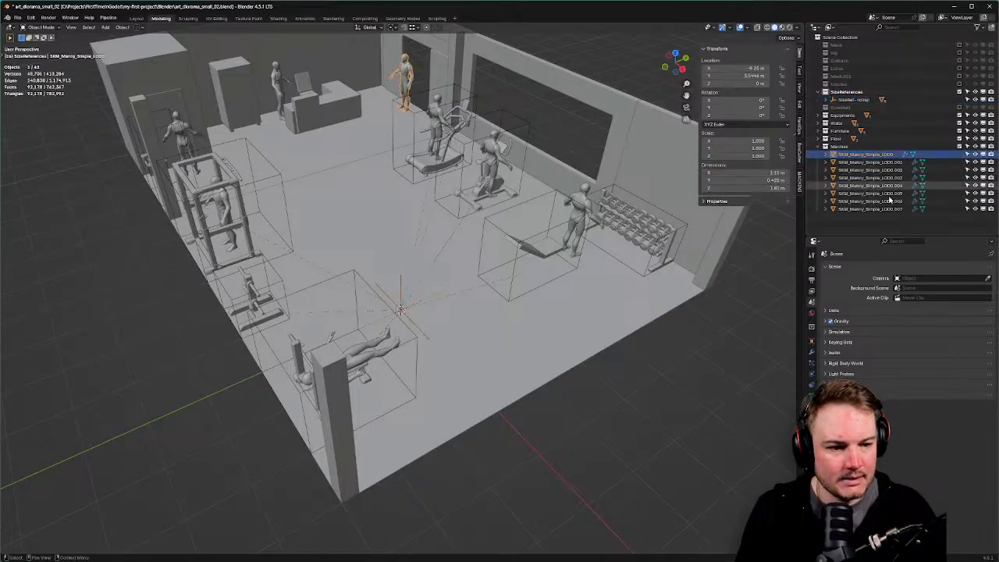
left_click(870, 209, "shift")
left_click_drag(861, 156, 855, 92)
left_click(854, 92)
key("F2")
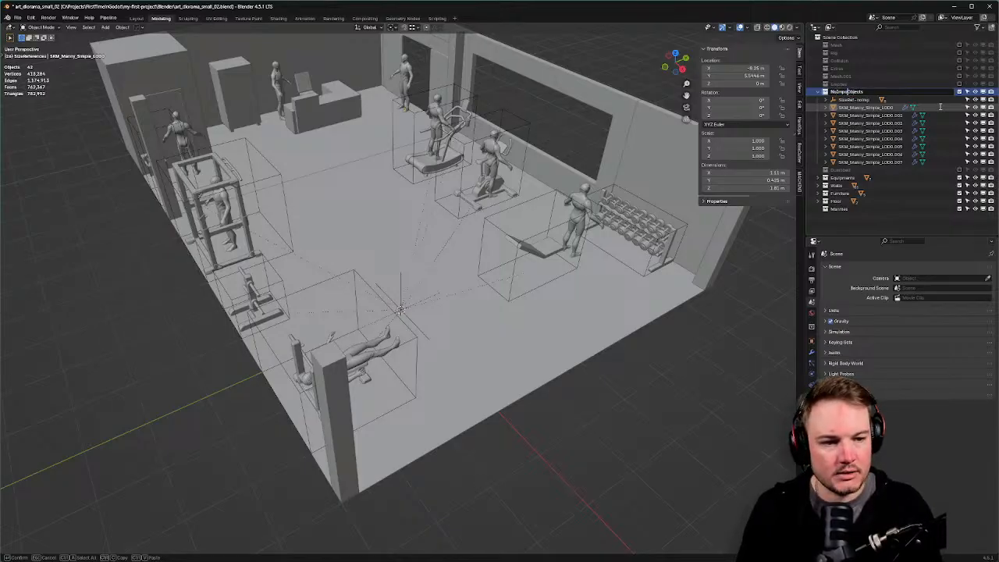
Name the collection NoImportObjects and add a plain axes empty called Manny-noimp.
key("Return")
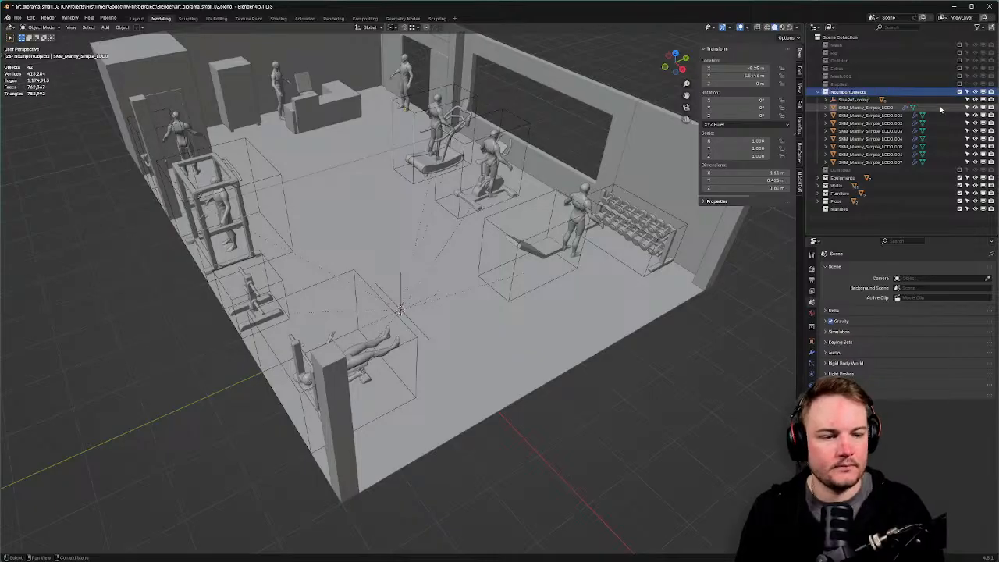
key("shift+a")
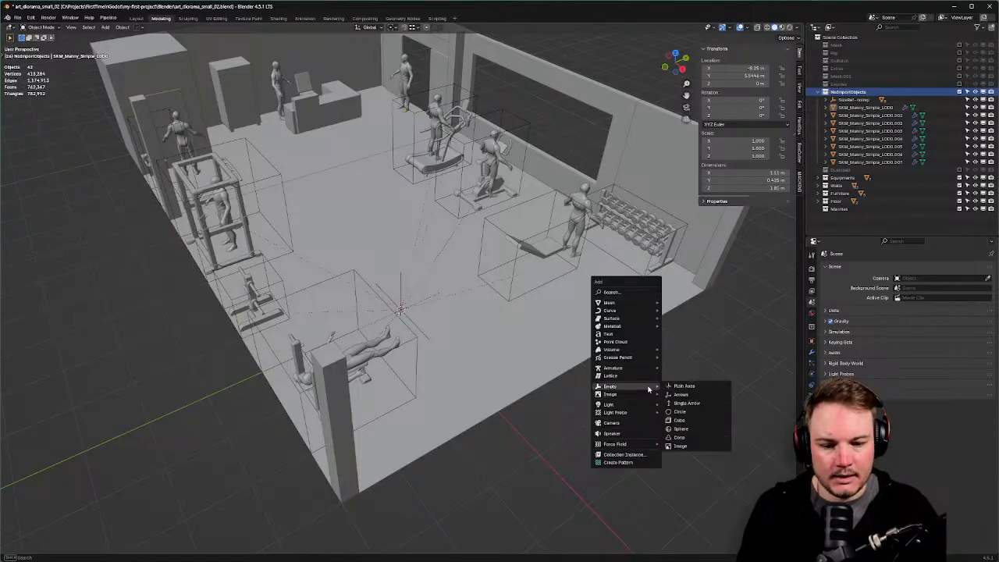
left_click(677, 389)
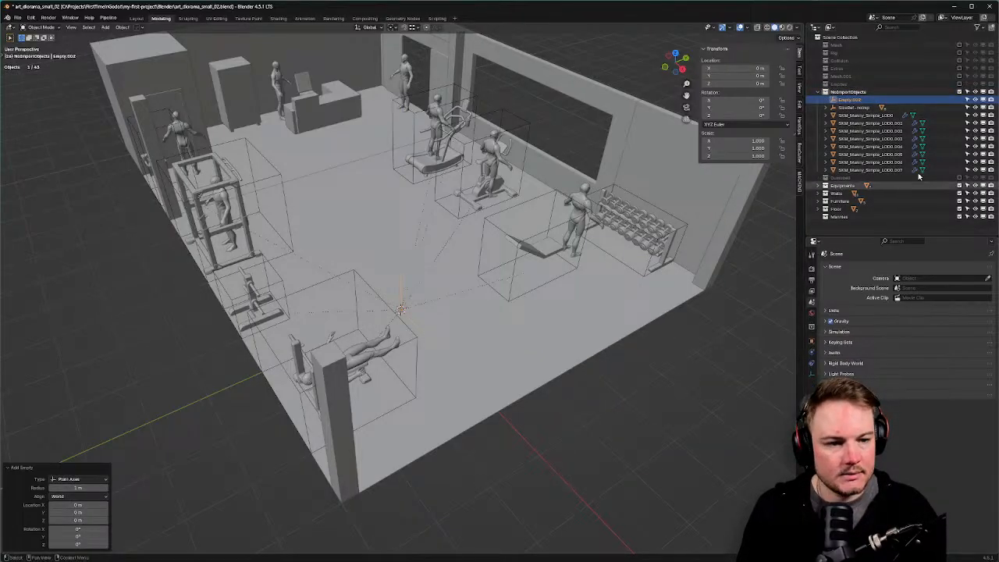
key("F2")
type("Manny-noimp")
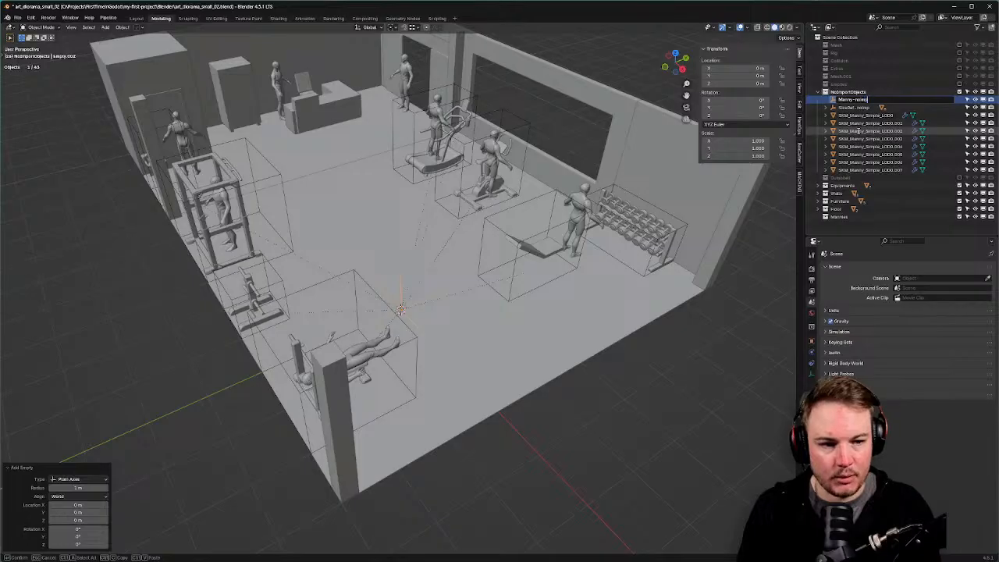
key("Return")
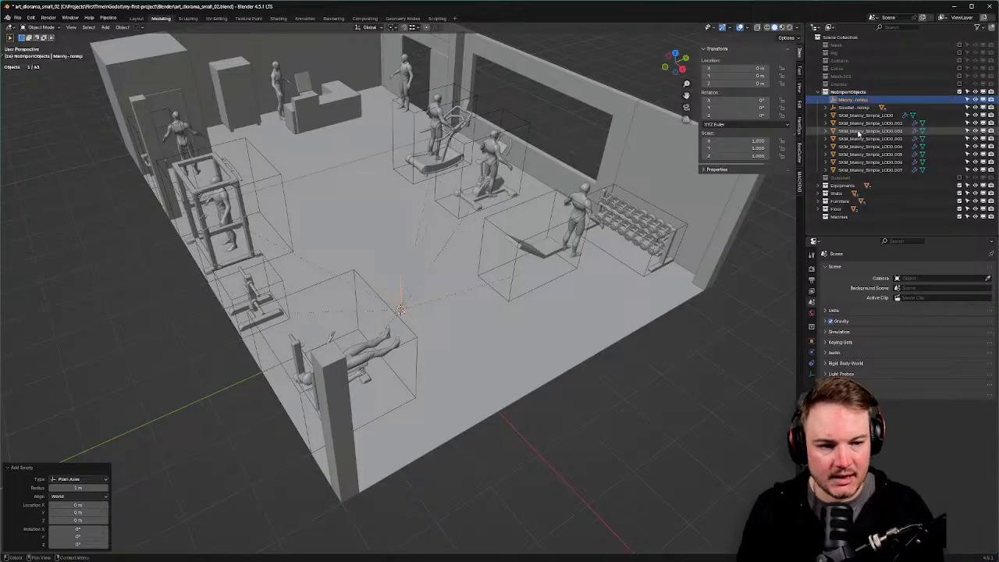
Parent the eight mannequins to Manny-noimp, keeping their transforms.
left_click(865, 117)
left_click(872, 169, "shift")
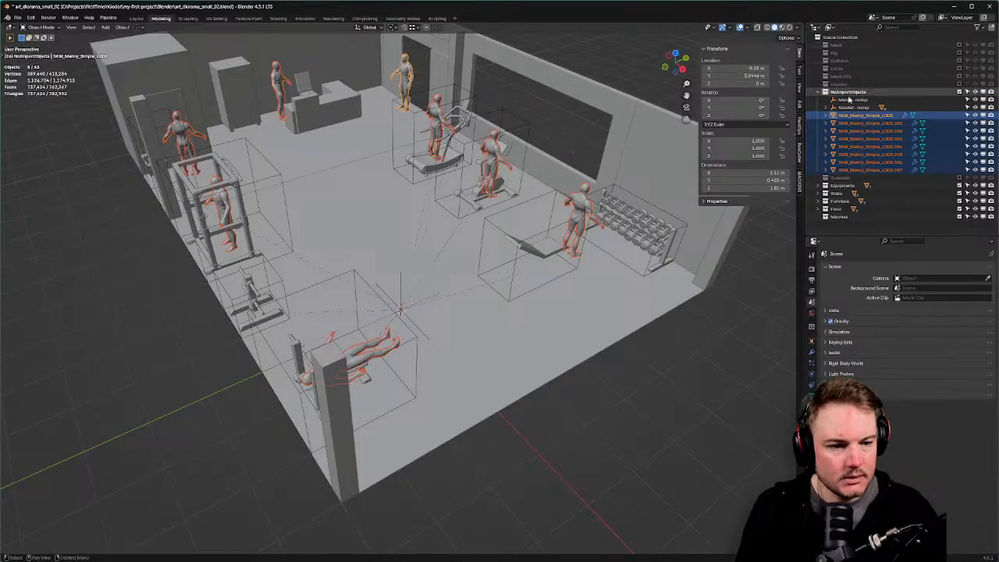
left_click(852, 100, "ctrl")
key("ctrl+p")
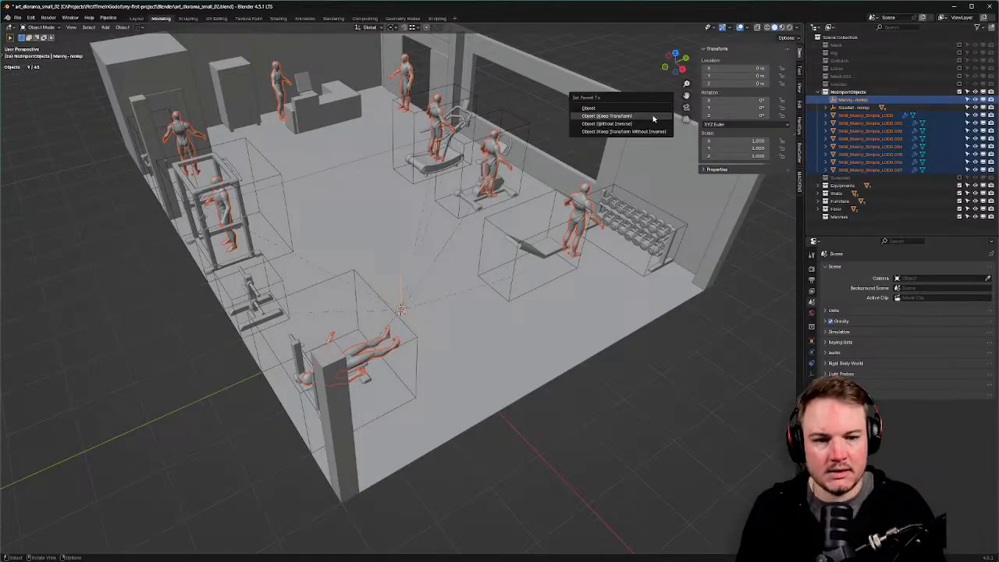
left_click(653, 115)
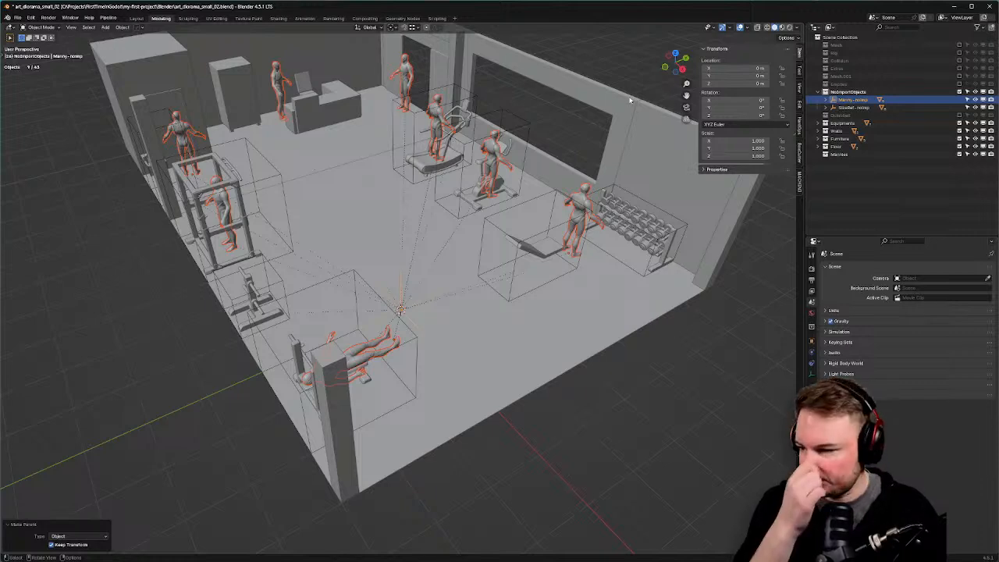
Check the Manny-noimp children in the Outliner, deselect everything, and save the file.
left_click(828, 100)
left_click(828, 100)
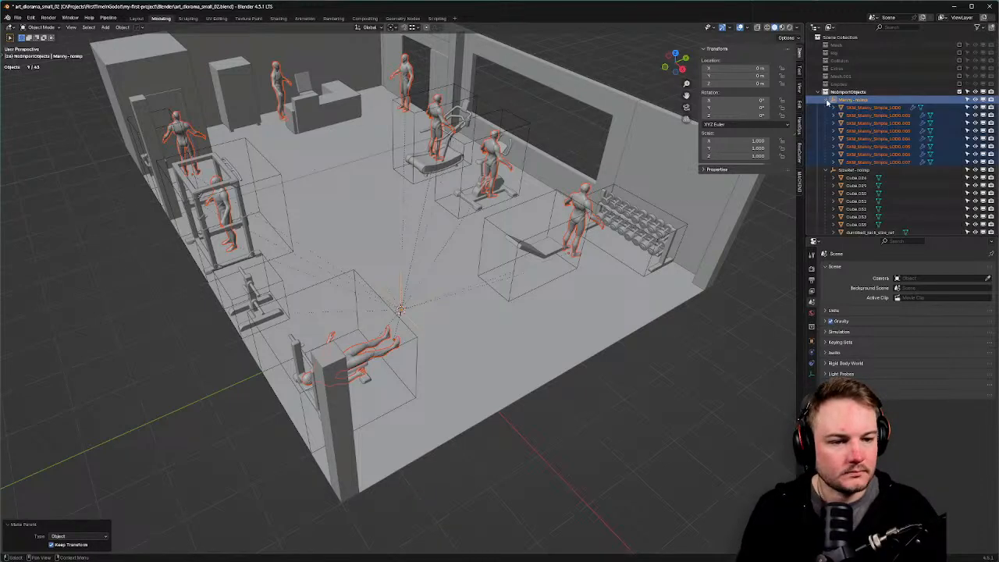
left_click(828, 102)
left_click(828, 108)
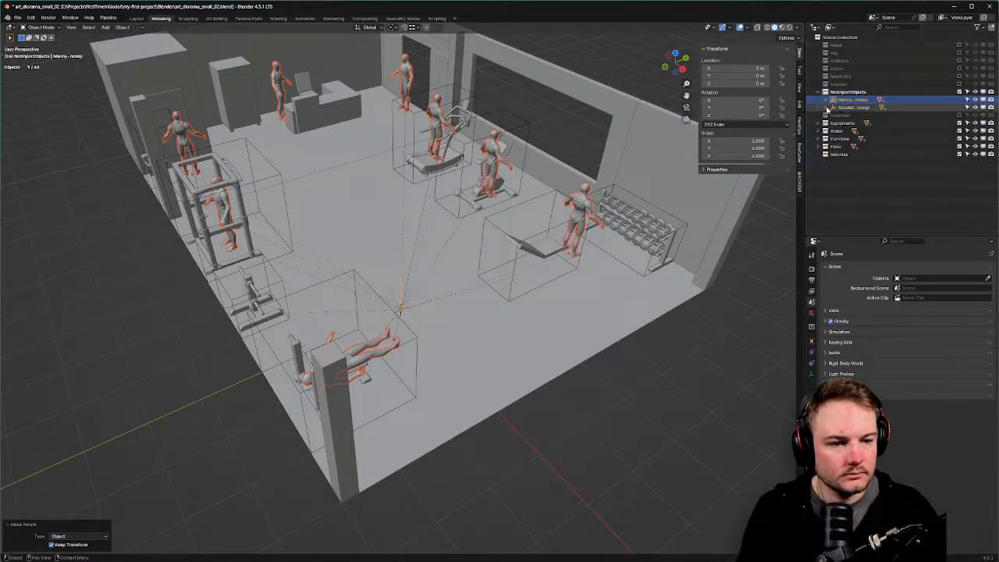
left_click(651, 337)
middle_click_drag(651, 338, 655, 311)
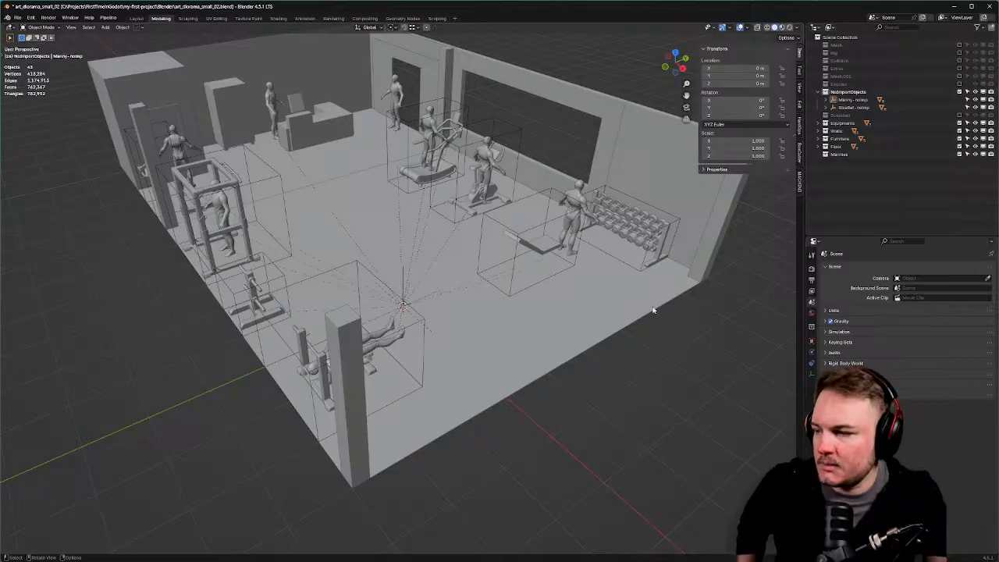
key("ctrl+s")
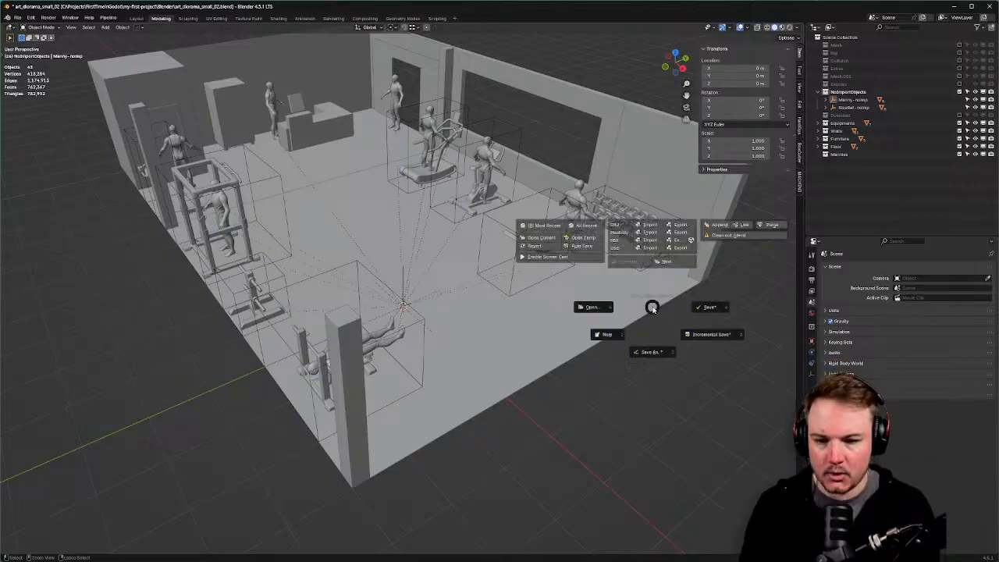
Save, then orbit and zoom around Godot's reimported diorama, now without the mannequins, down to the floor near the origin.
key("s")
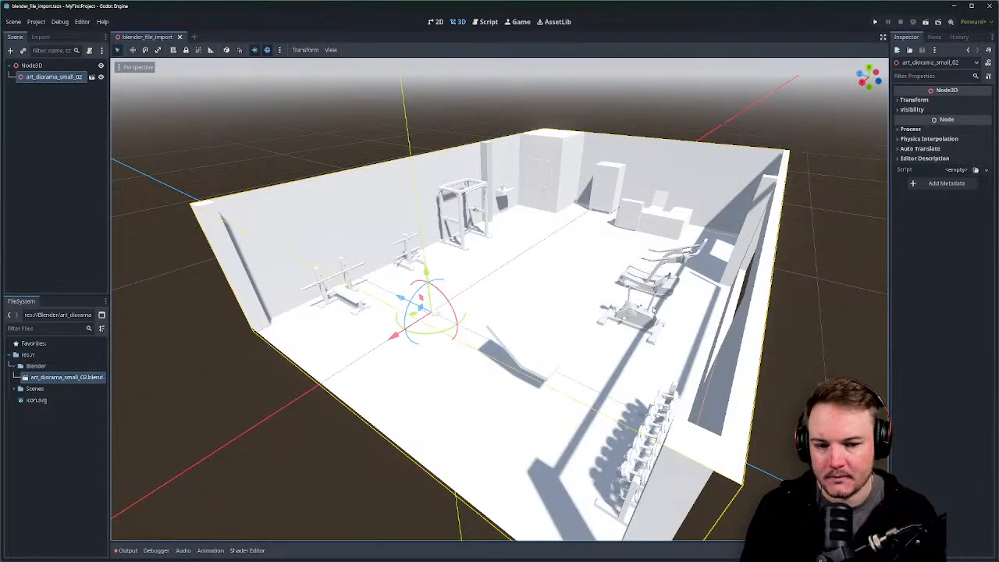
middle_click_drag(685, 339, 526, 276)
scroll(521, 308, "up", 3)
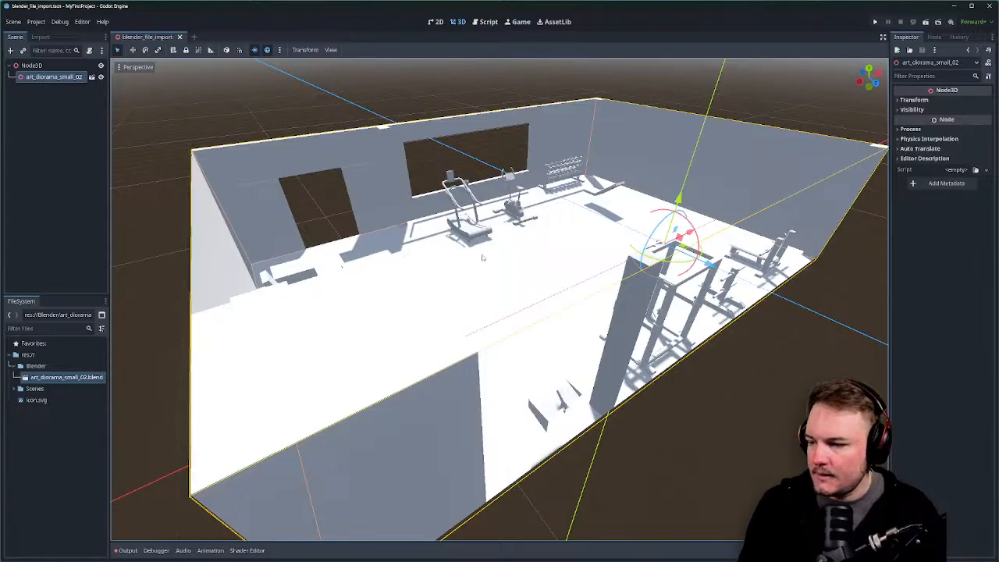
middle_click_drag(482, 258, 361, 292)
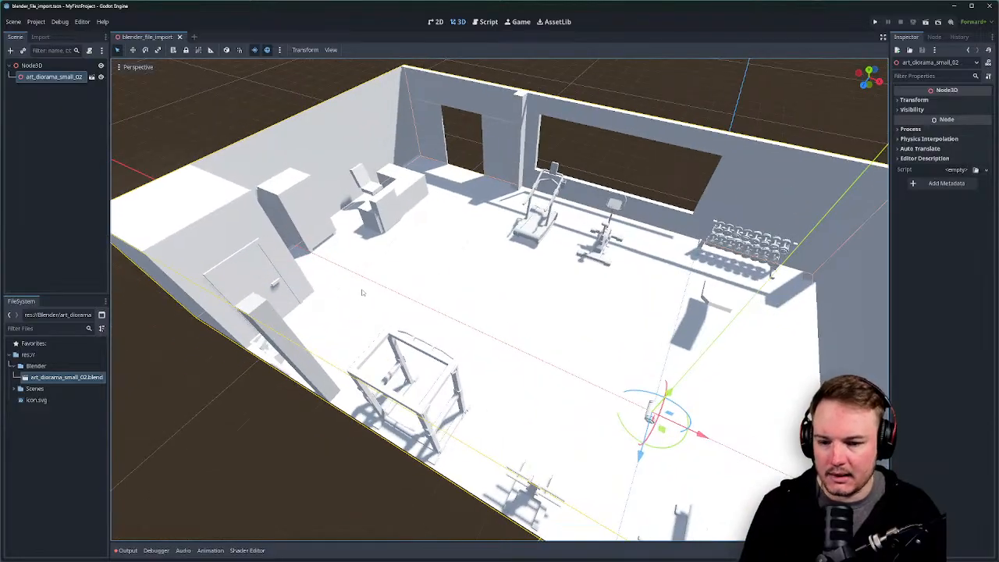
middle_click_drag(608, 335, 520, 304)
scroll(519, 306, "up", 10)
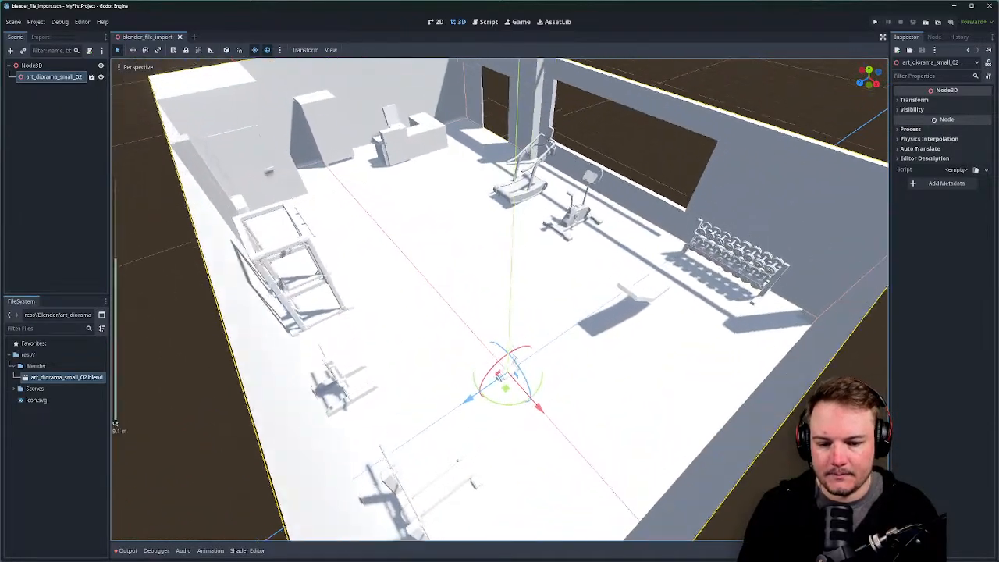
middle_click_drag(515, 344, 508, 266, "shift")
scroll(507, 262, "up", 4)
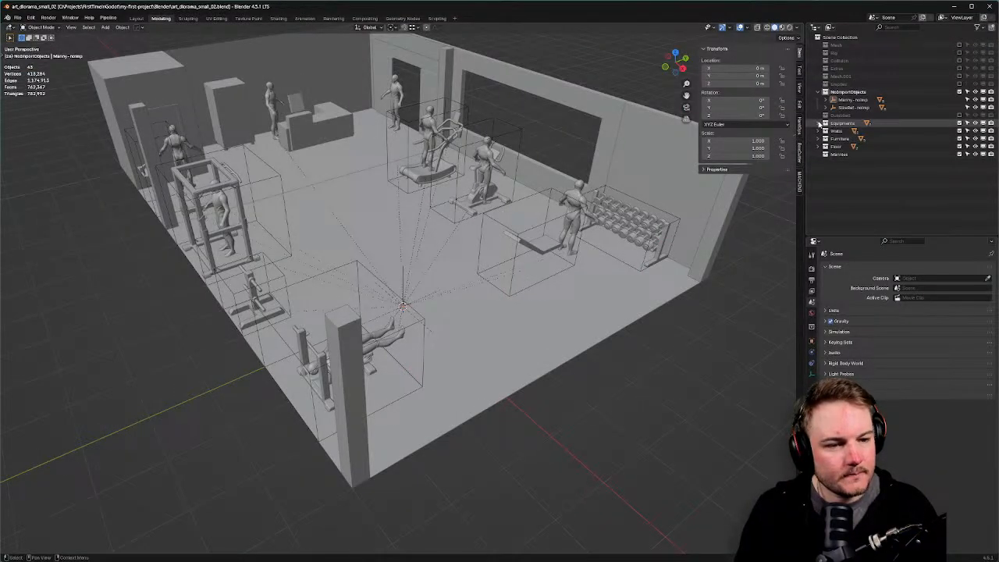
Include the Dumbbell collection in the scene again, expand it and make it active.
left_click(820, 122)
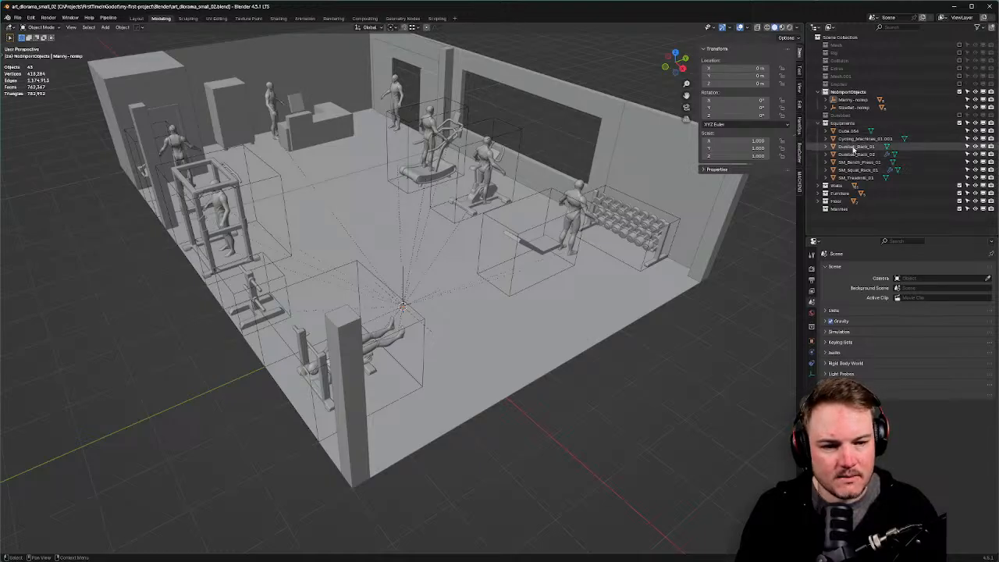
left_click(820, 92)
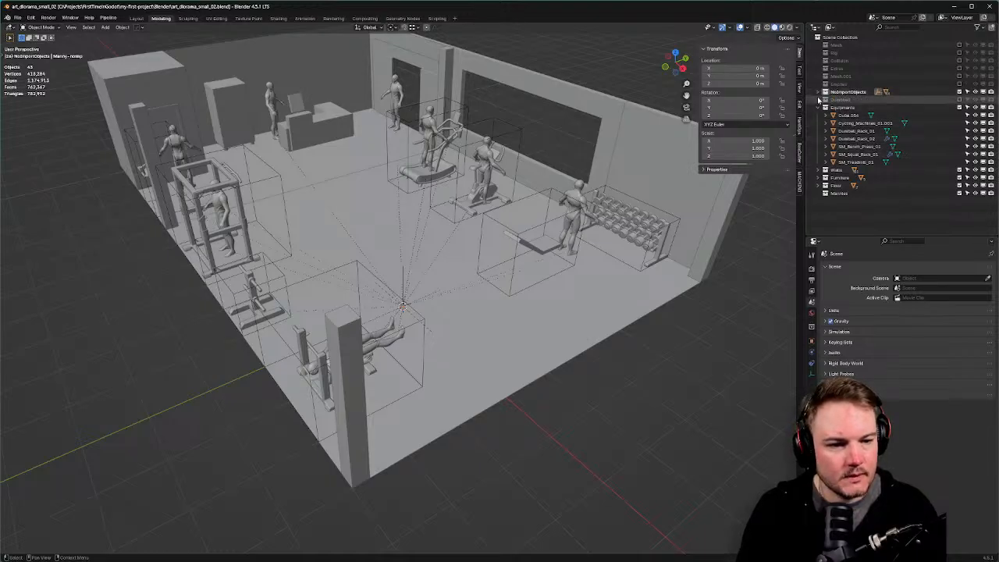
left_click(959, 100)
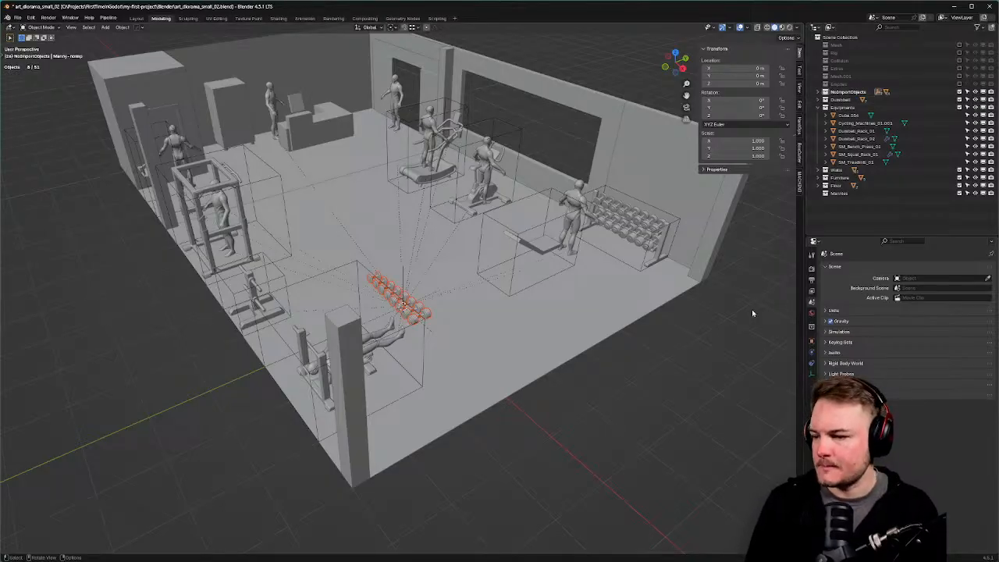
left_click(818, 100)
left_click(848, 101)
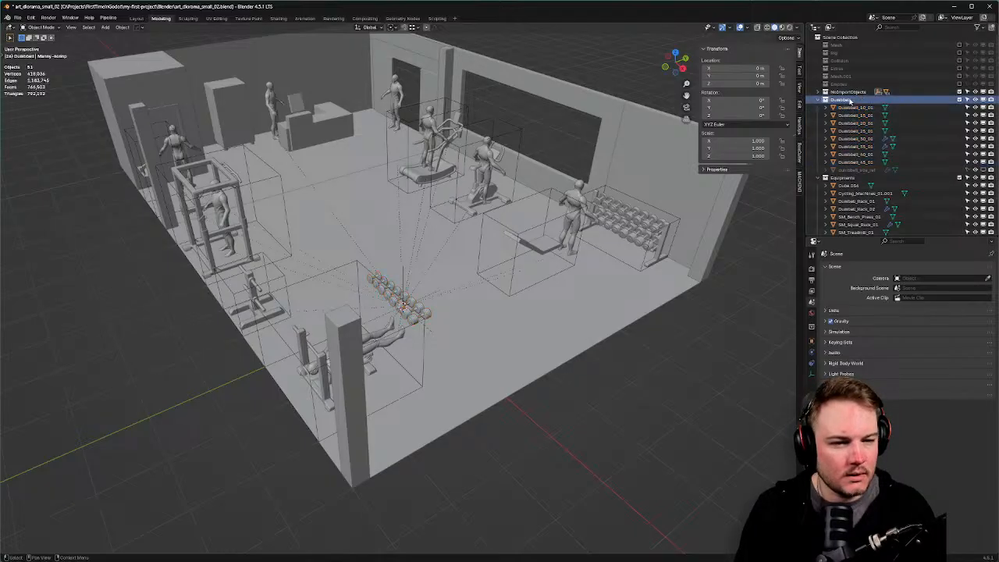
Move Dumbbell_10_01 through Dumbbell_45_01 plus a now-visible dumbbell_size_ref into NoImportObjects.
left_click(851, 106)
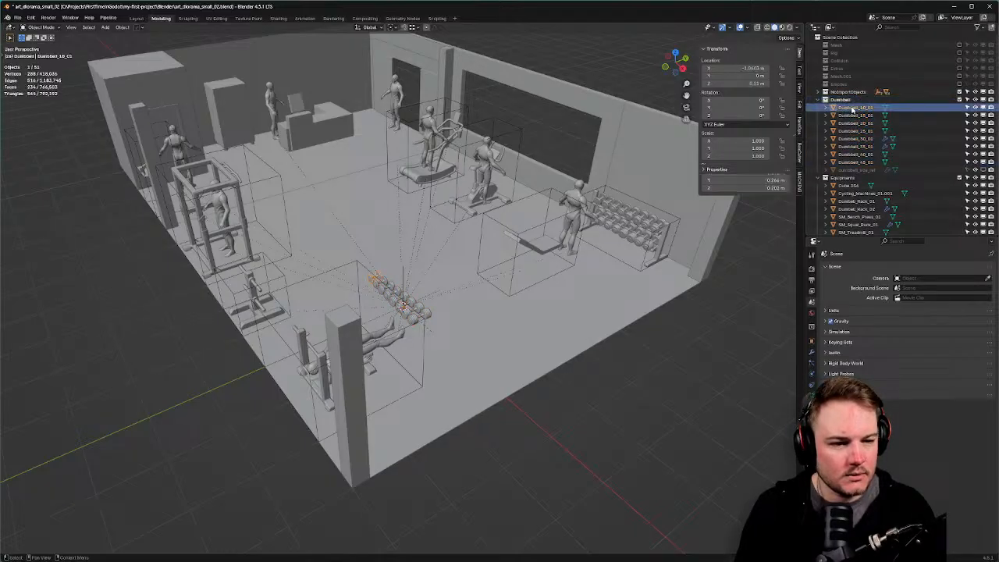
left_click(854, 162, "shift")
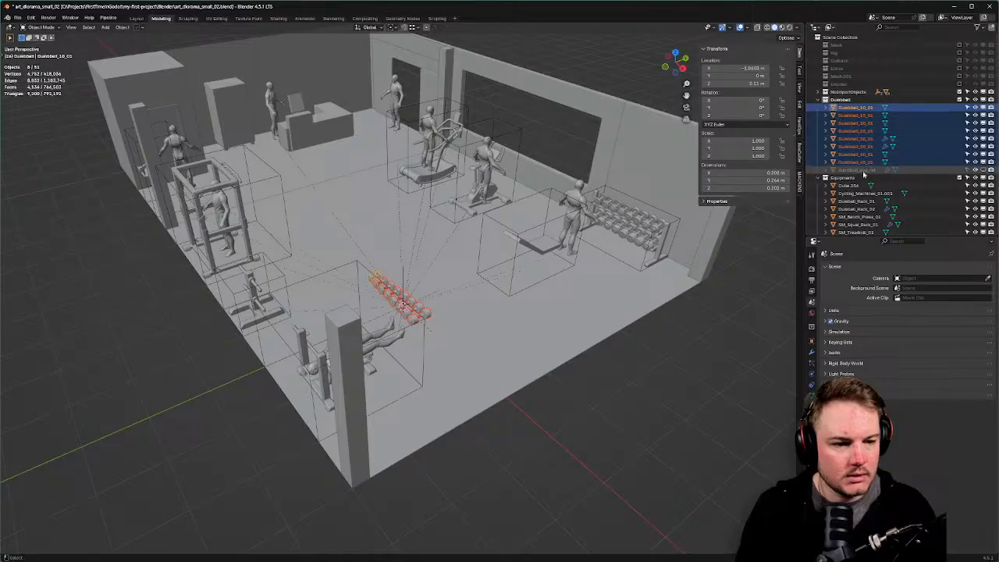
left_click(982, 170)
left_click(862, 170)
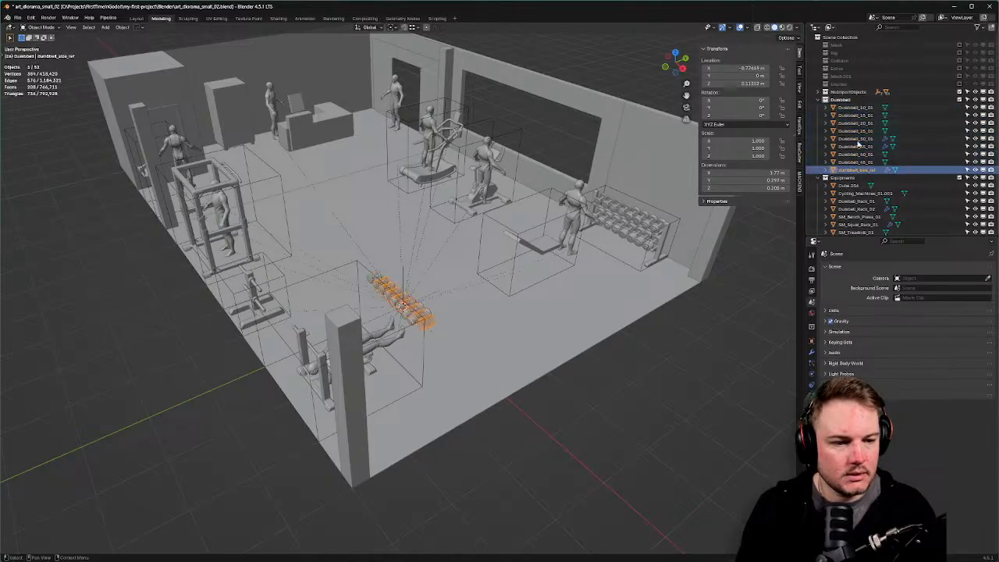
left_click(847, 108, "shift")
left_click_drag(844, 108, 844, 92)
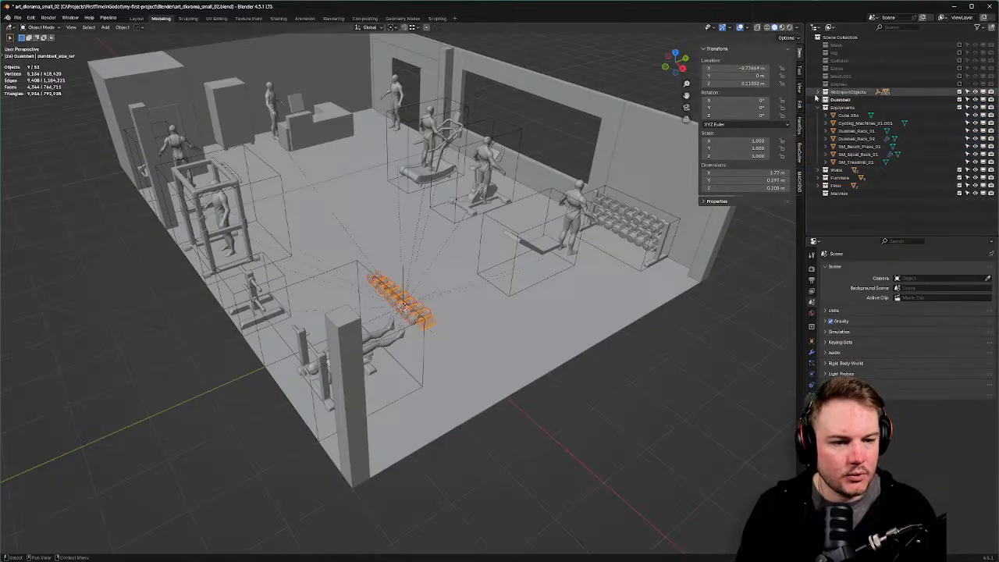
left_click(820, 92)
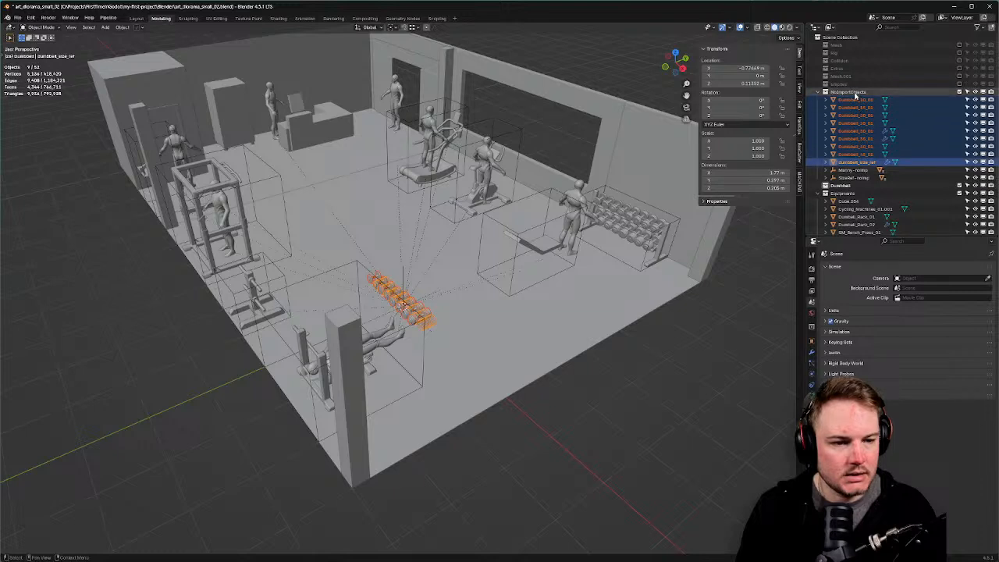
Nest the Dumbbell collection inside NoImportObjects and move the nine dumbbell objects back into it.
left_click(852, 93)
right_click(856, 93)
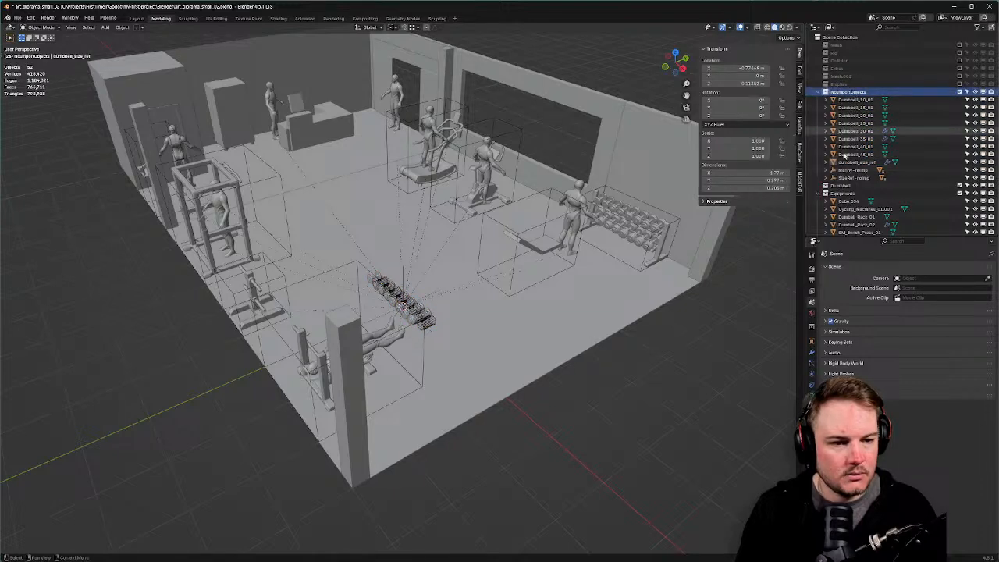
left_click_drag(840, 185, 850, 93)
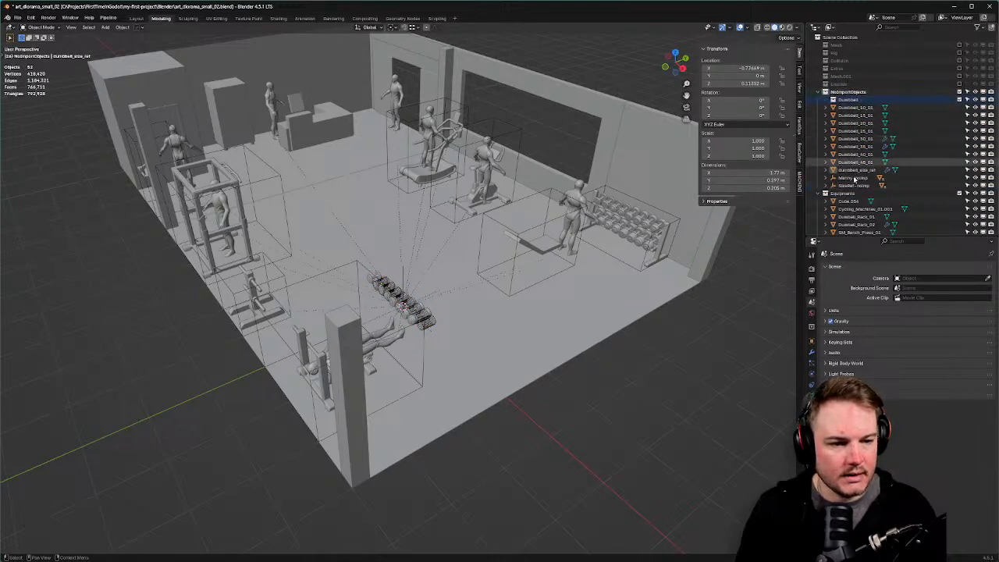
left_click(856, 107)
left_click(863, 171, "shift")
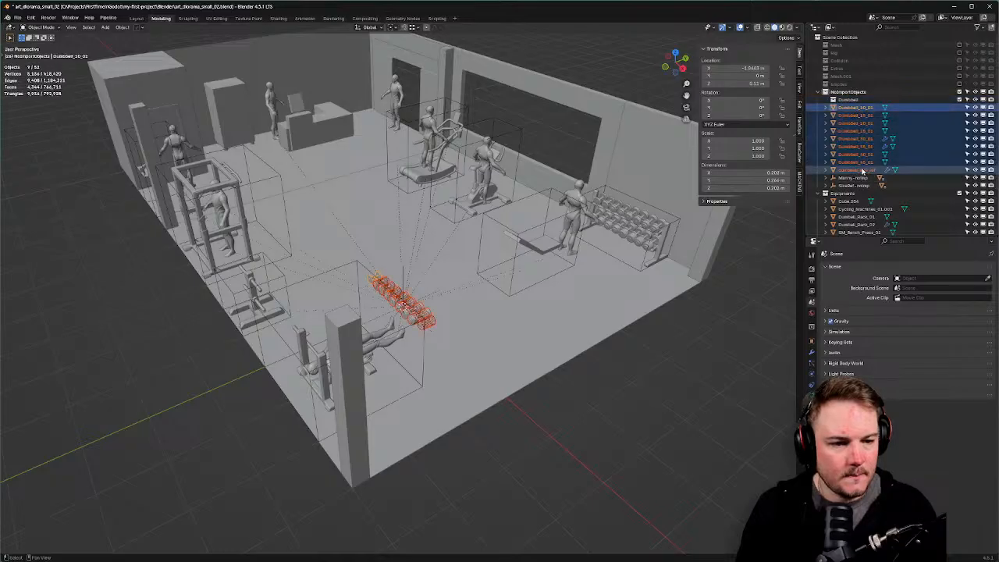
left_click_drag(850, 109, 851, 102)
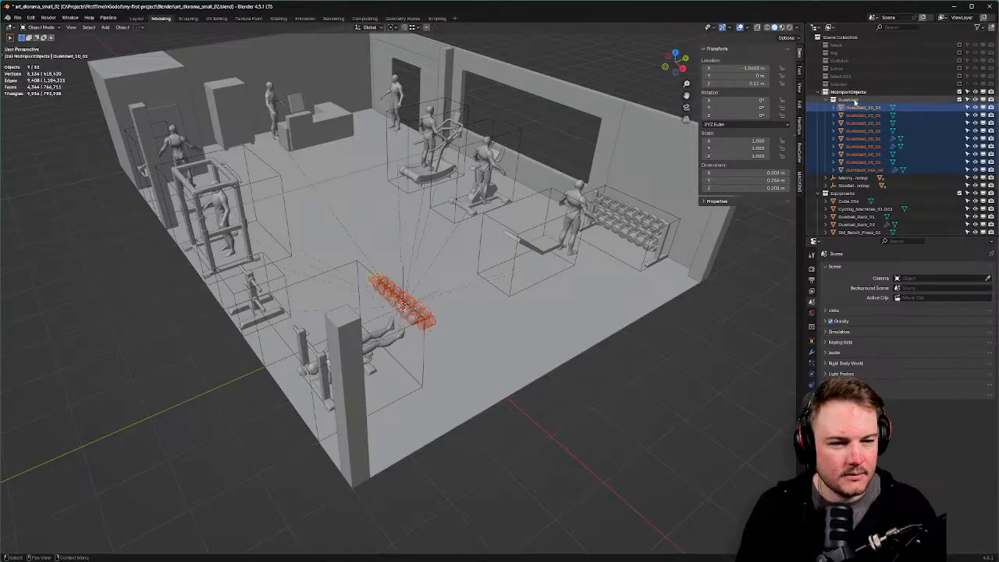
left_click(855, 101)
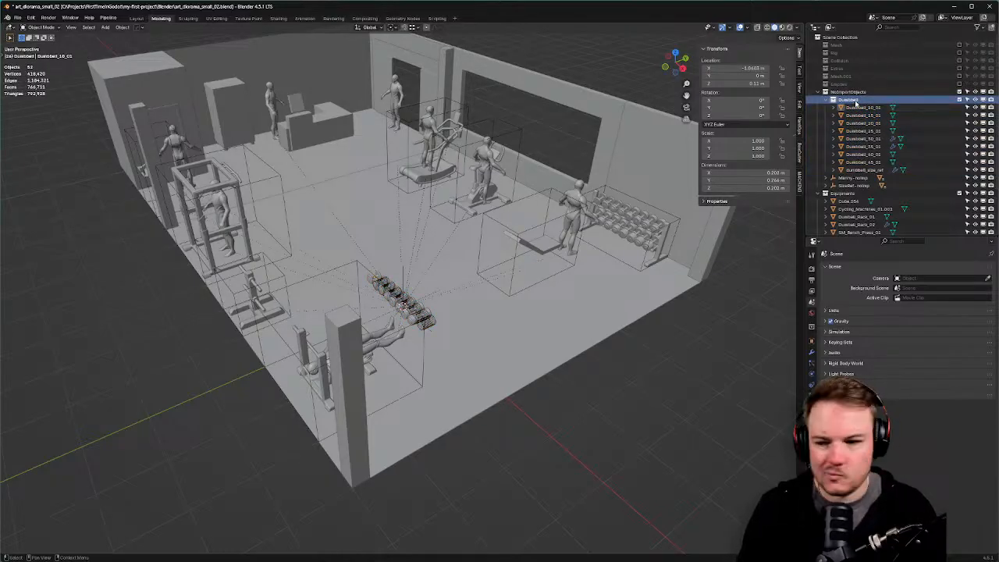
Add a Plain Axes empty and name it Dumbbells-noimp.
right_click(859, 104)
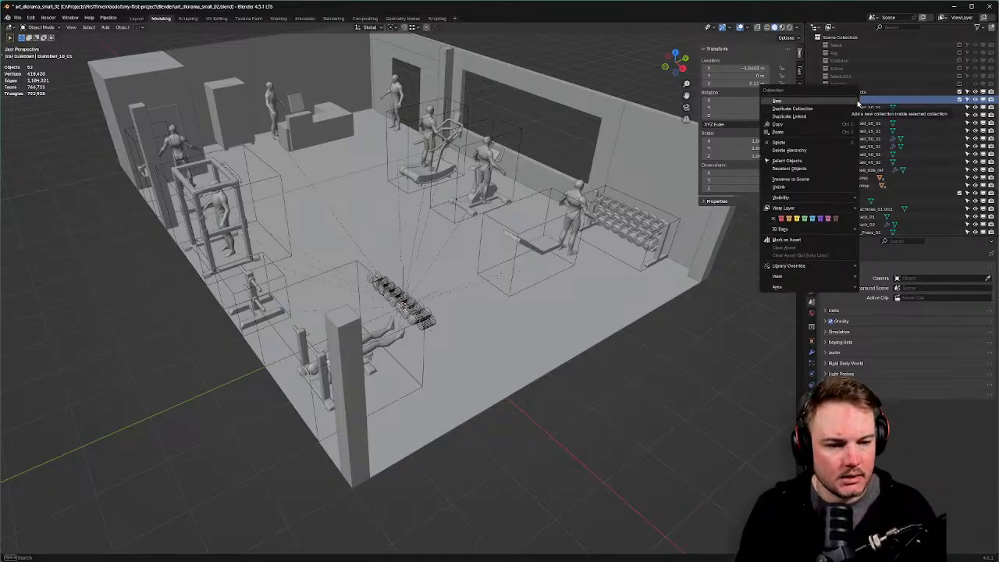
middle_click_drag(555, 344, 564, 348)
key("shift+a")
mouse_move(565, 346)
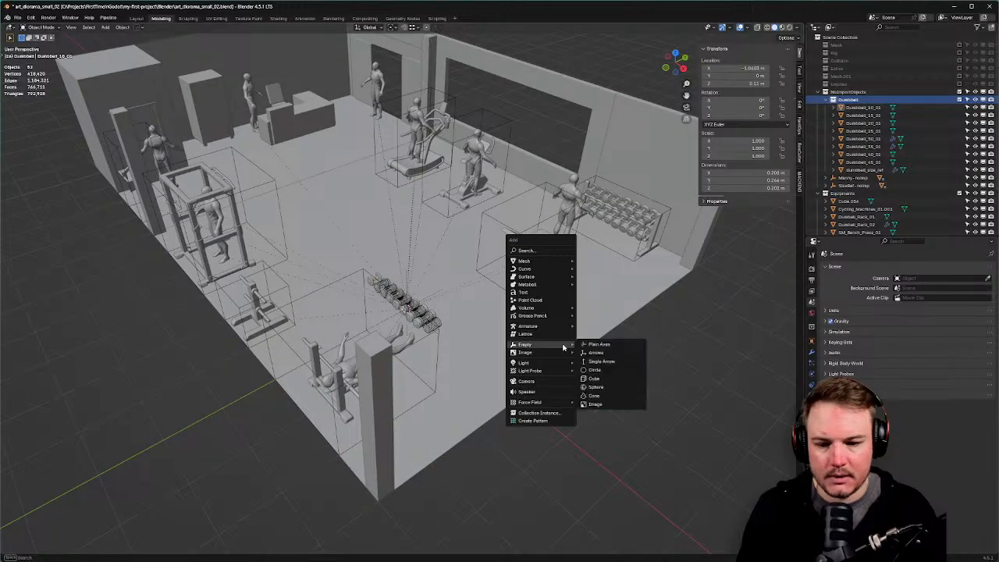
left_click(605, 344)
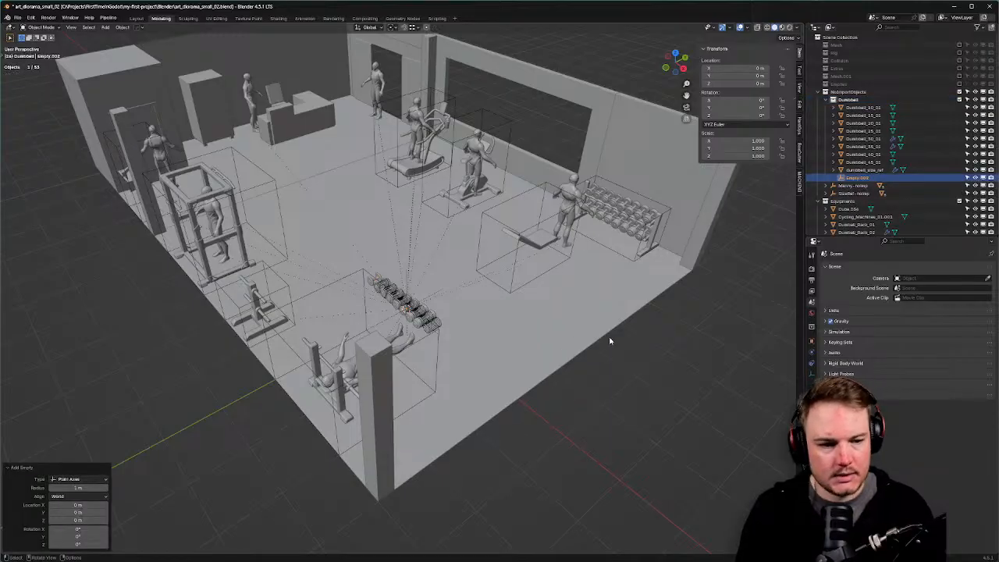
key("F2")
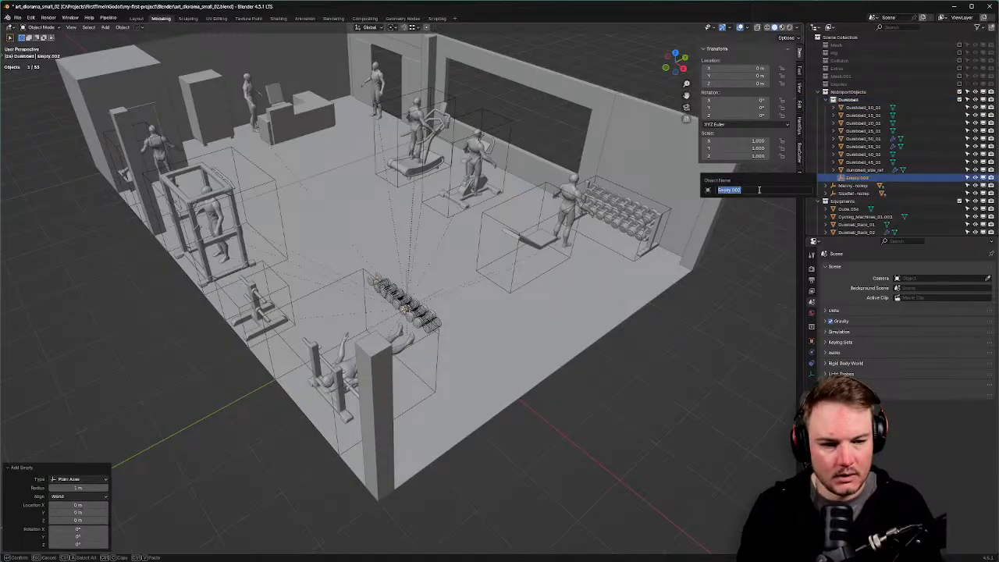
type("Dumbbells")
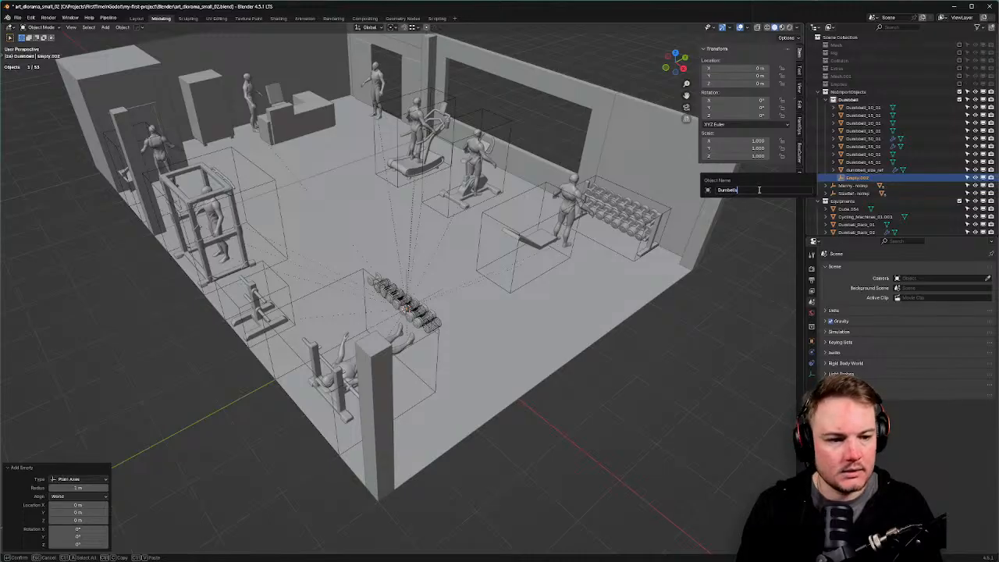
key("BackSpace")
key("BackSpace")
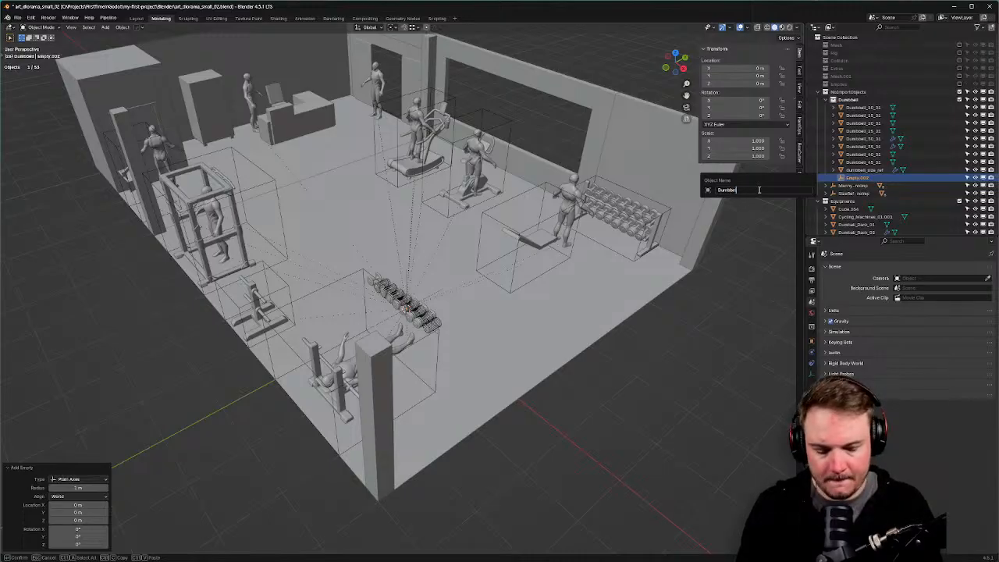
type("ls-")
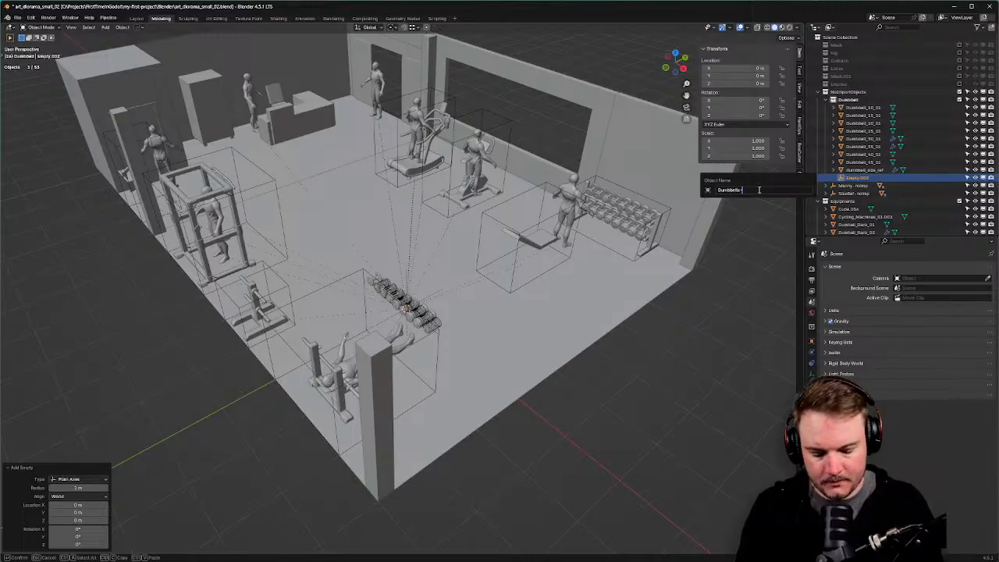
type("noimp")
key("Return")
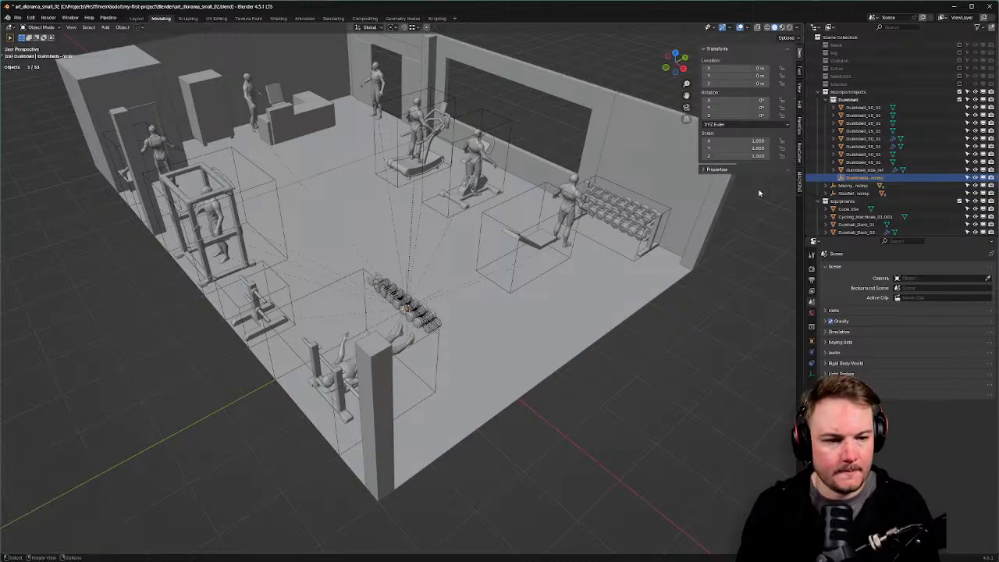
Parent all the dumbbells and the size reference to Dumbbells-noimp with Object (Keep Transform).
left_click(868, 170)
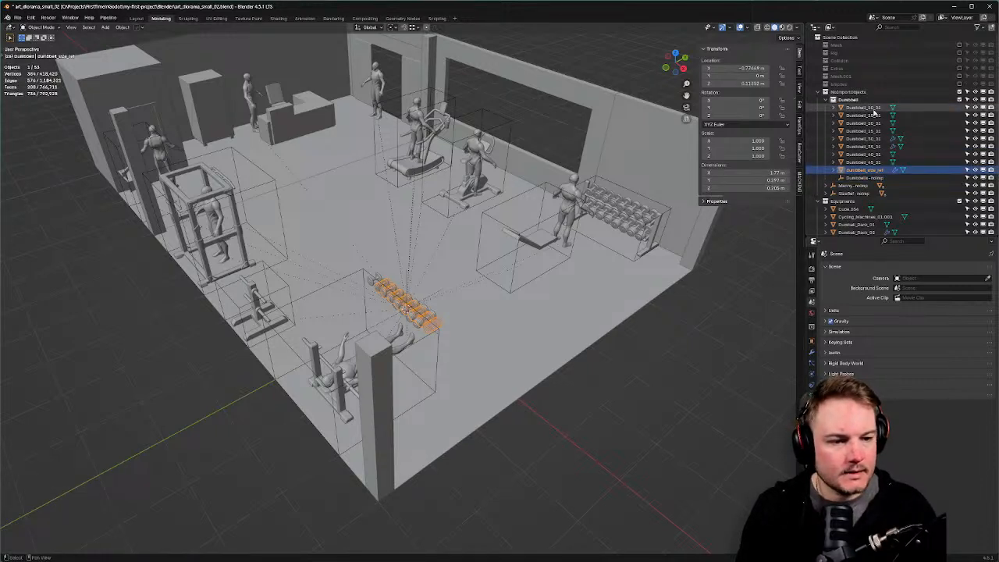
left_click(874, 110, "shift")
left_click_drag(870, 170, 872, 181)
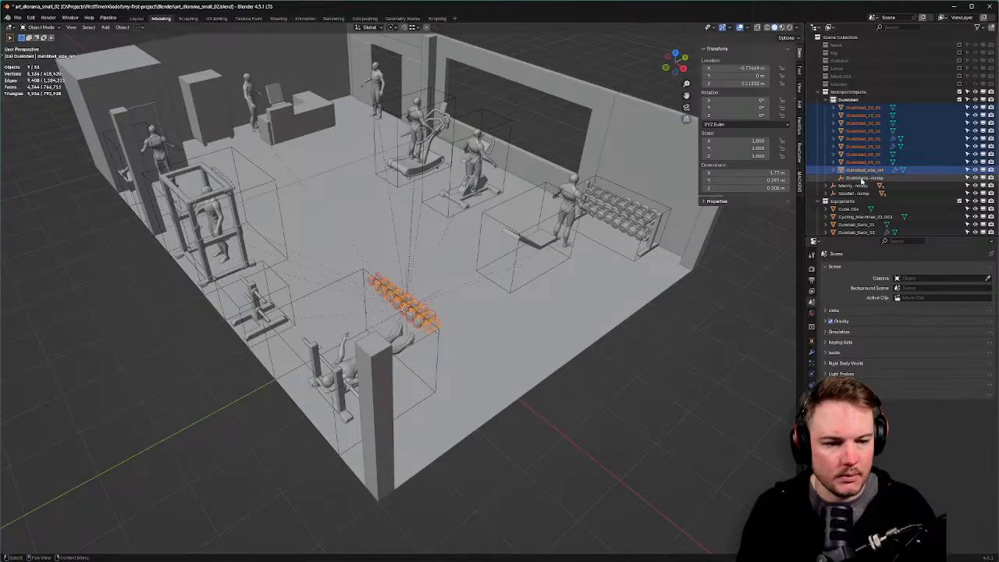
left_click(862, 178, "ctrl")
key("ctrl+p")
left_click(670, 178)
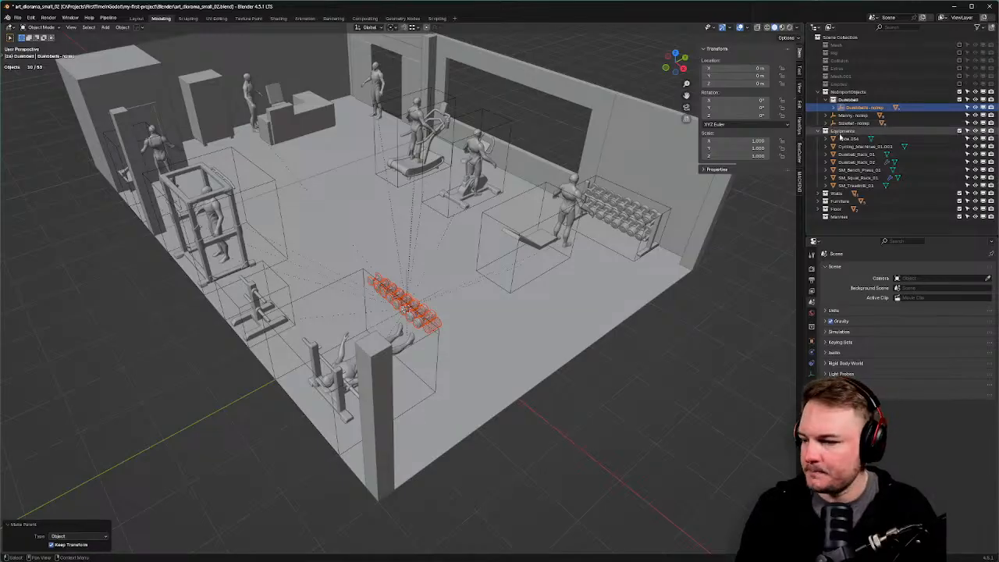
Create a new sub-collection, NoImportObjects 2, inside NoImportObjects after undoing an accidental duplicate.
left_click(849, 92)
right_click(849, 92)
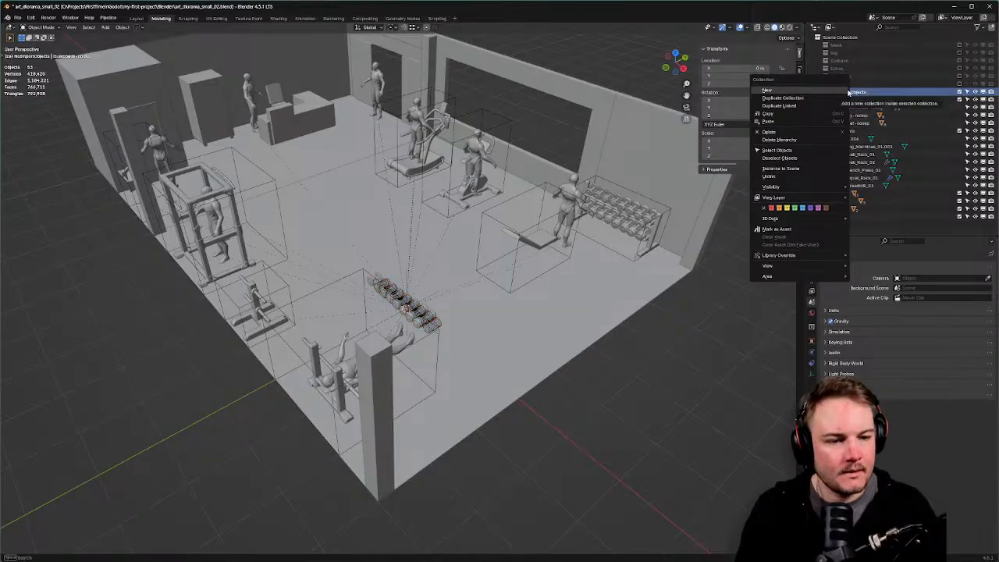
left_click(798, 98)
key("ctrl+z")
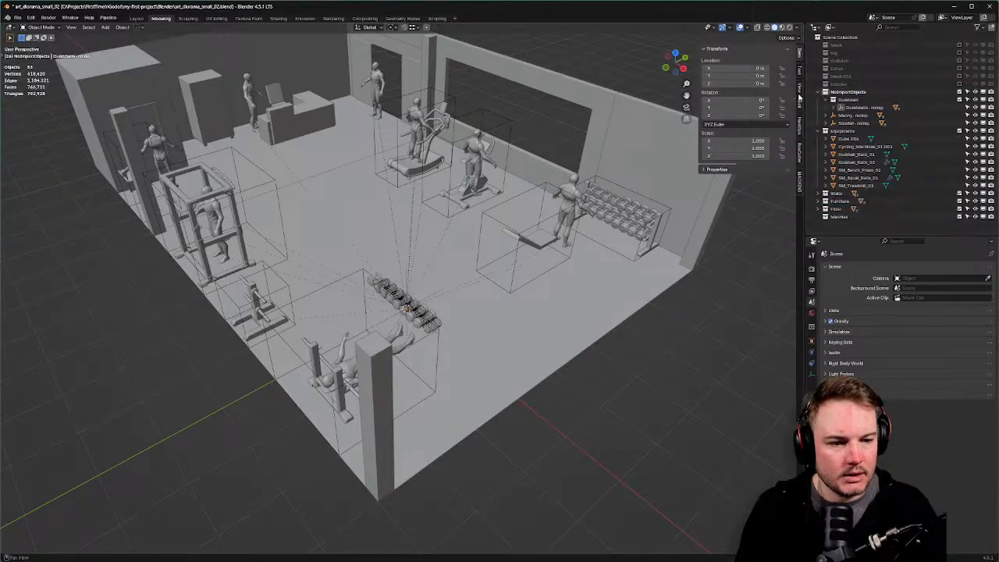
right_click(841, 96)
left_click(792, 85)
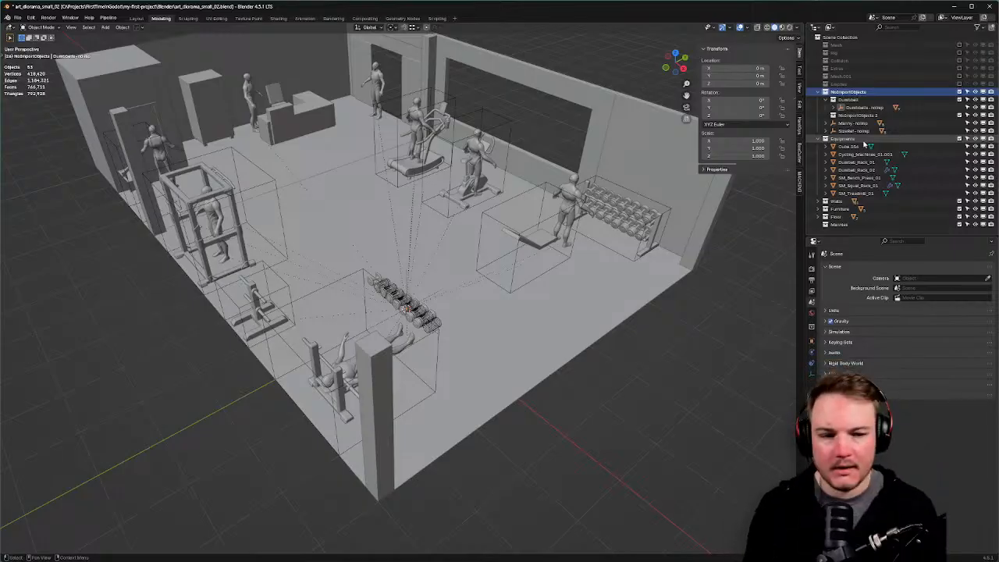
Create another sub-collection, NoImportObjects 3, inside NoImportObjects.
left_click(860, 116)
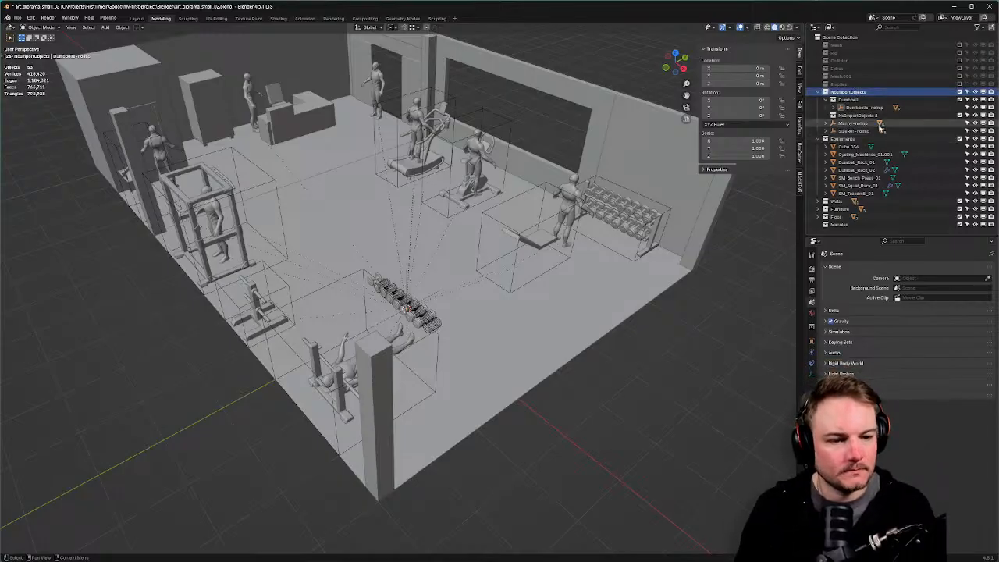
right_click(863, 92)
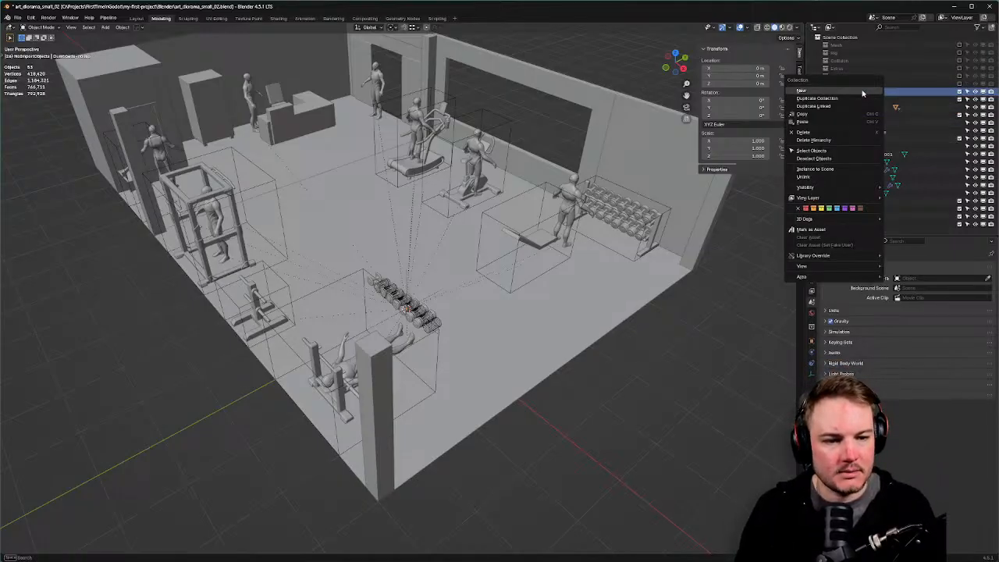
left_click(863, 92)
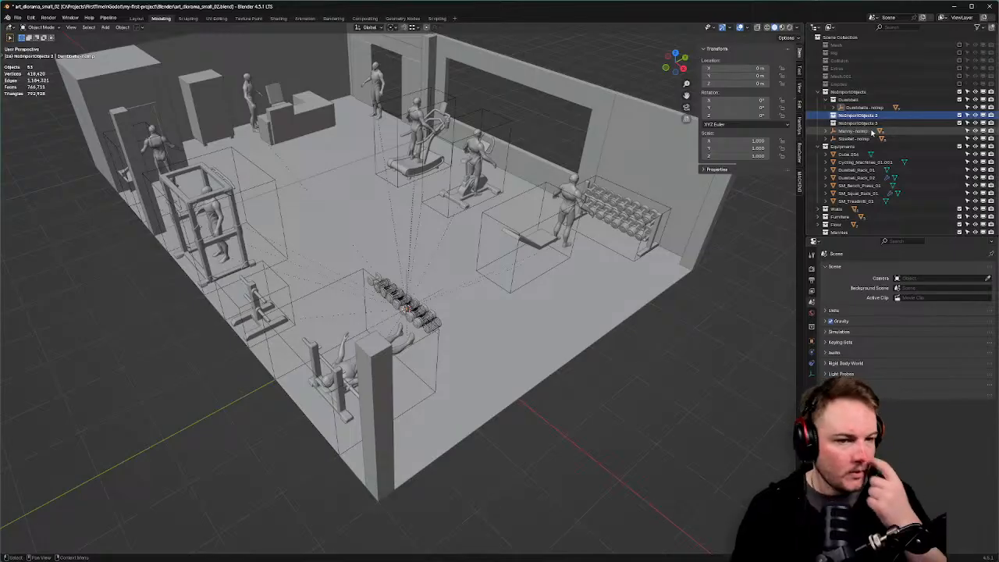
Move Manny-noimp and its eight mannequins into NoImportObjects 2.
left_click(826, 132)
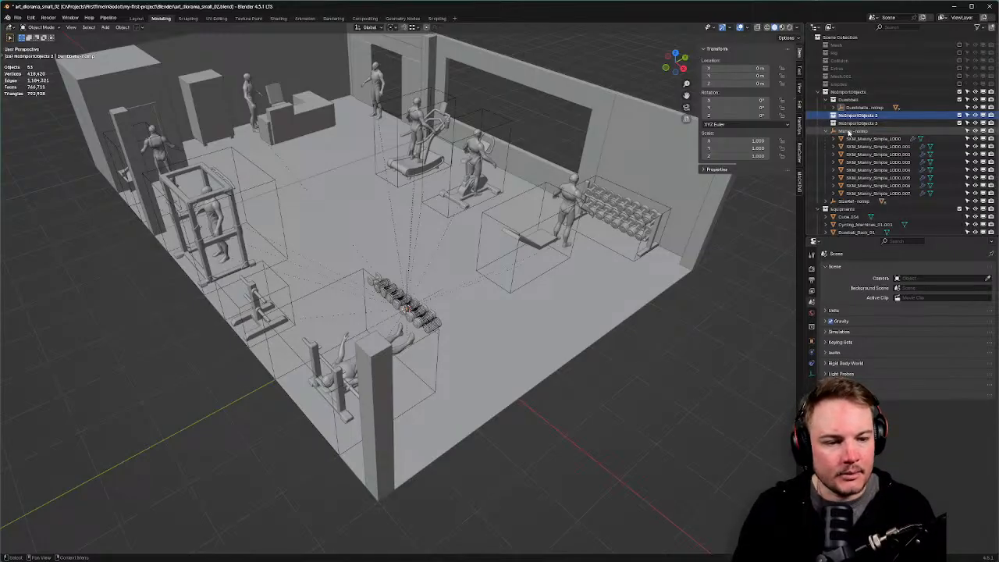
left_click(869, 195)
left_click(852, 132)
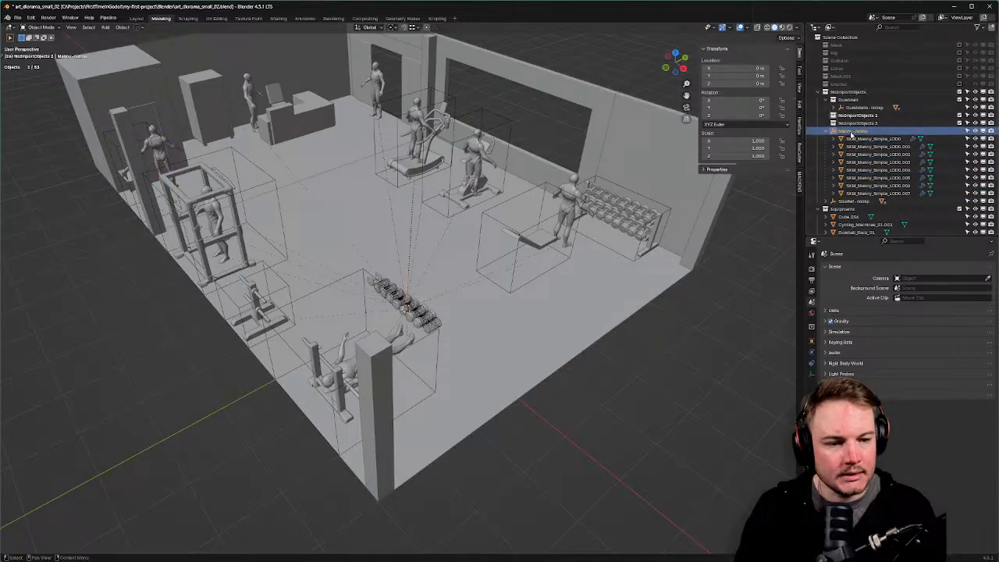
left_click(858, 192, "shift")
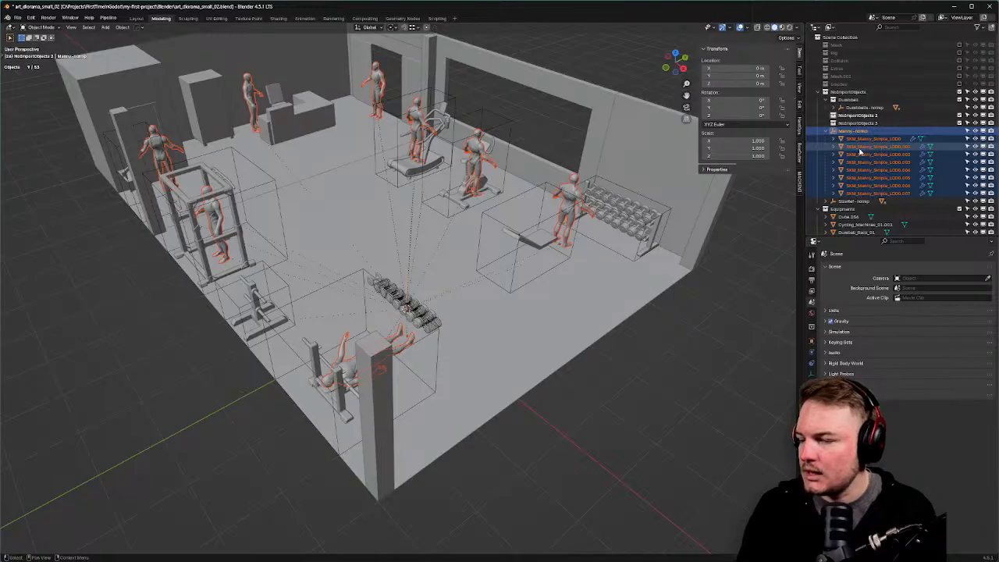
left_click_drag(861, 153, 857, 115)
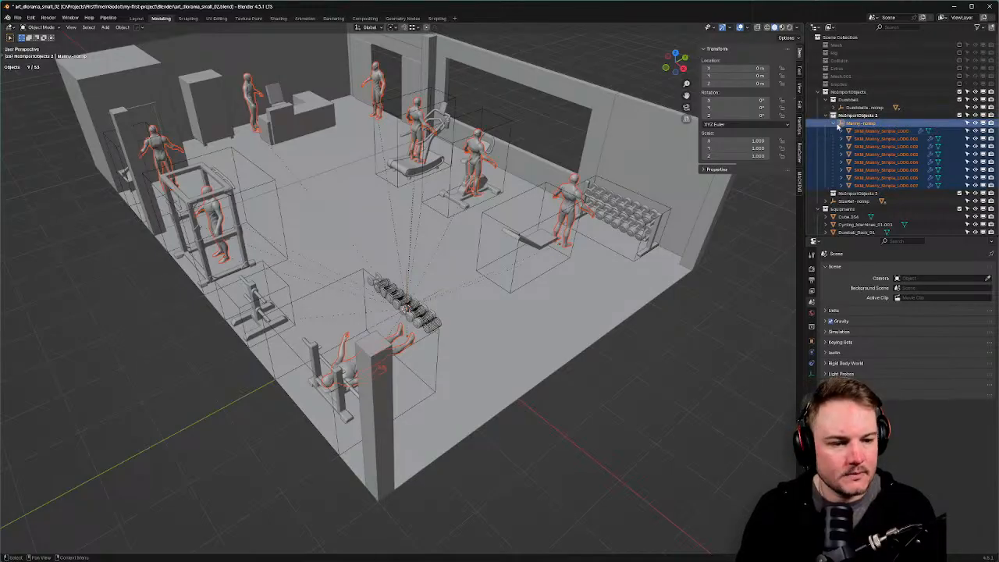
left_click(837, 124)
left_click(826, 139)
Drag SizeRef-noimp through dumbbell_rack_size_ref onto NoImportObjects 3.
left_click(849, 139)
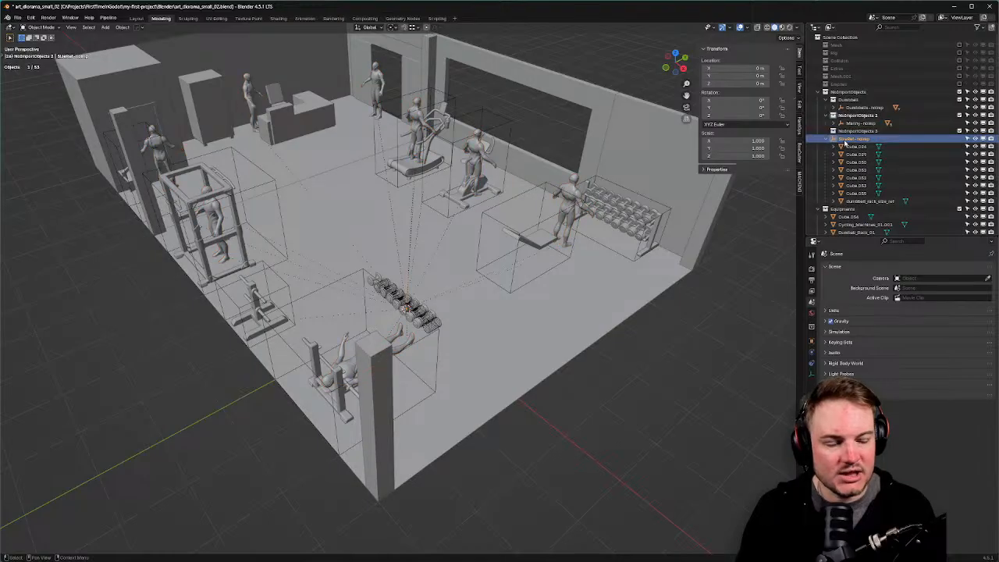
left_click(868, 201, "shift")
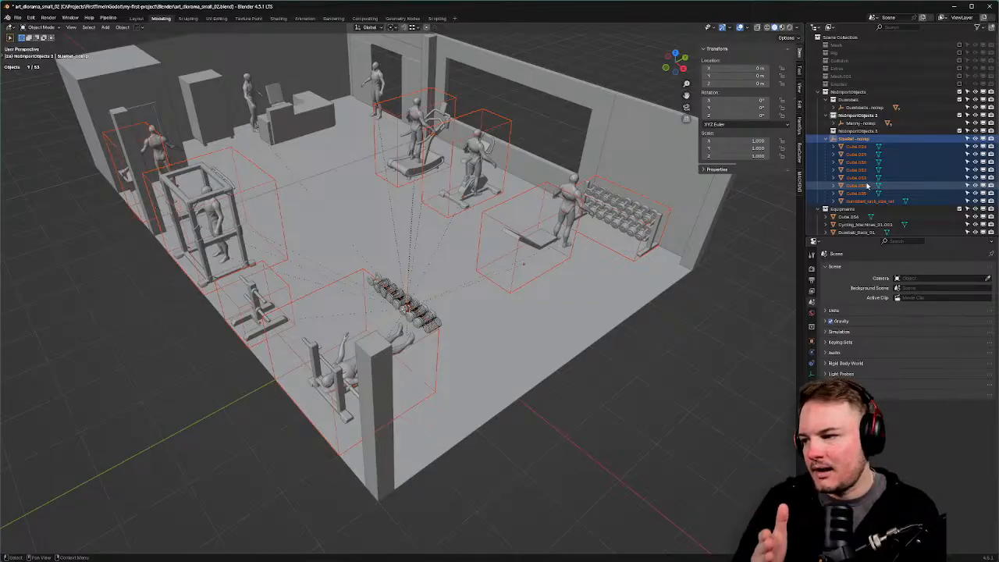
left_click_drag(856, 181, 854, 131)
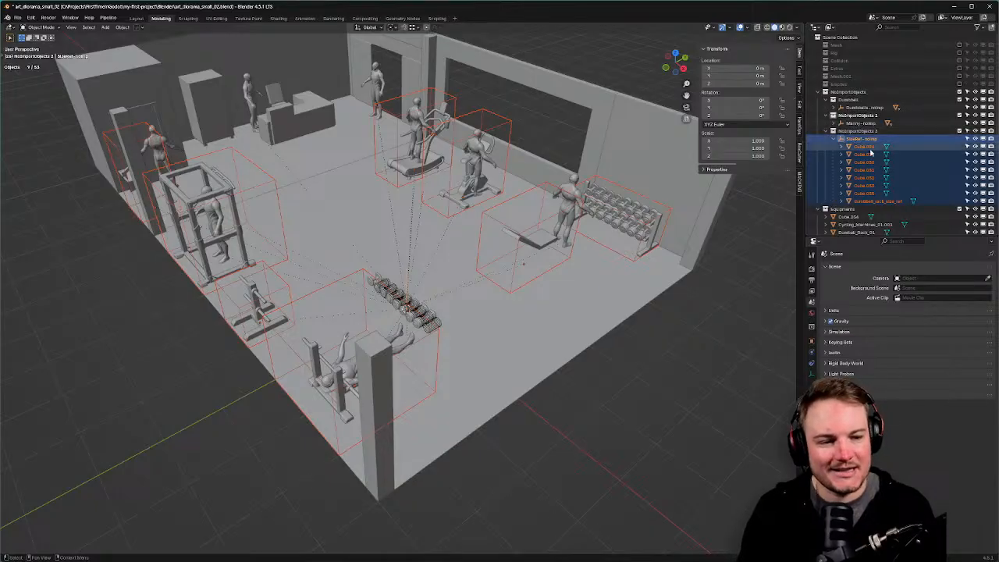
Rename NoImportObjects 2 to Mannies, deleting the old Mannies collection that held the name.
left_click(881, 117)
key("F2")
type("Man")
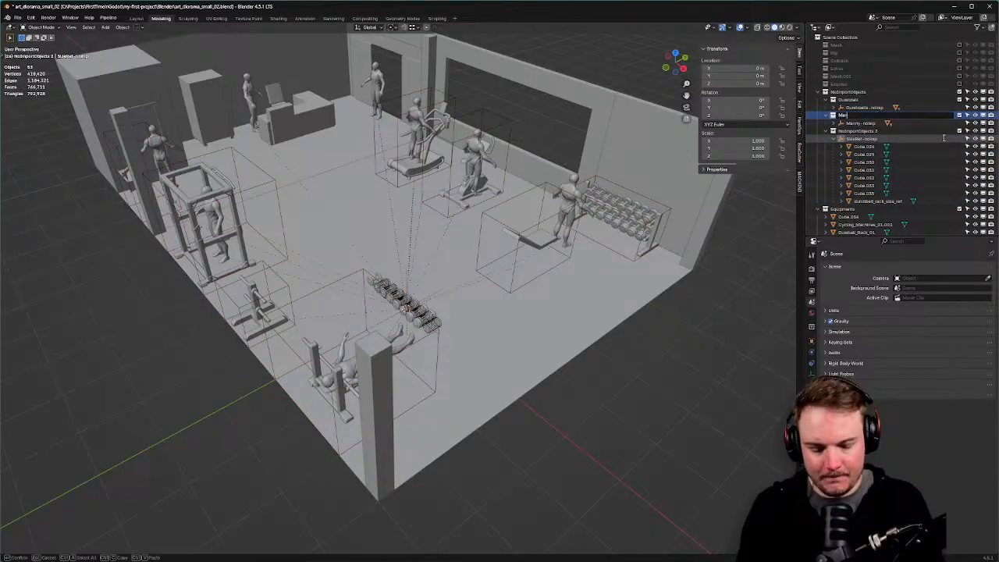
type("nies")
key("Return")
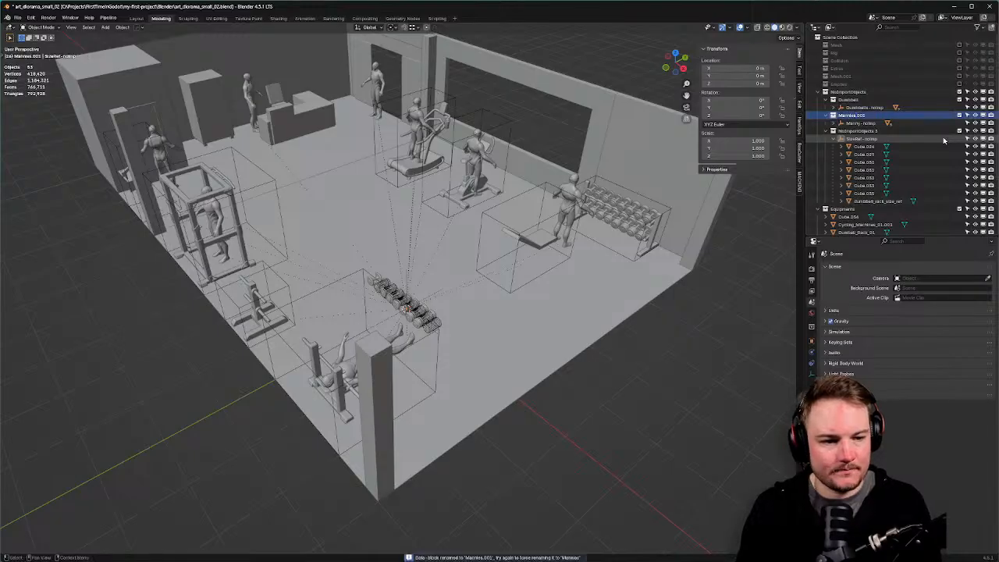
scroll(943, 136, "down", 4)
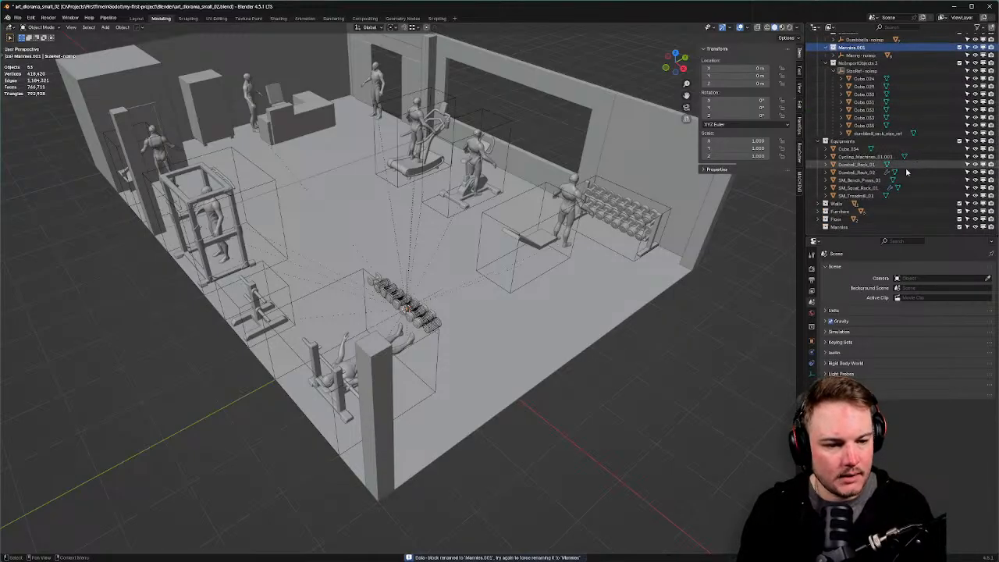
left_click(854, 227)
key("x")
scroll(914, 183, "up", 3)
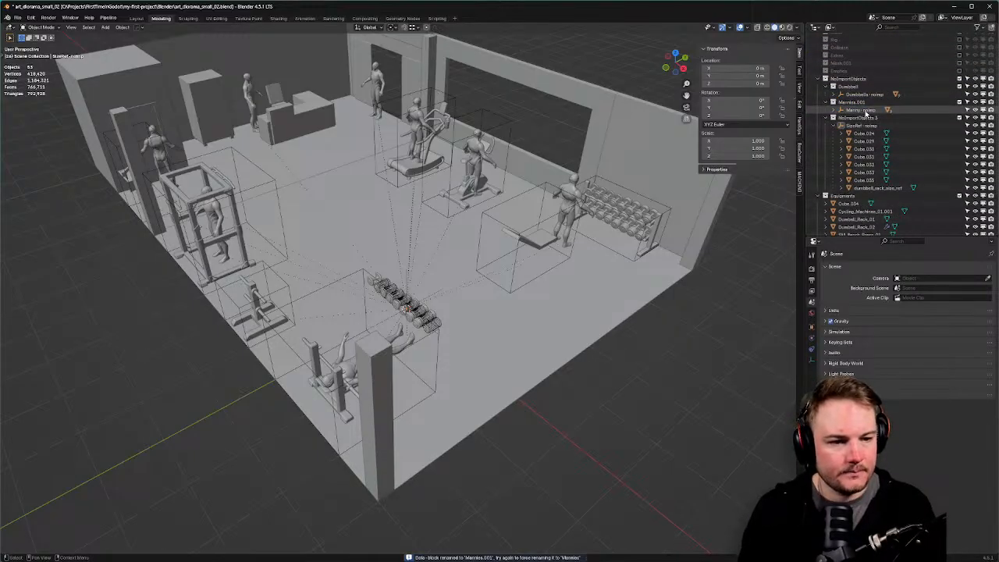
left_click(871, 103)
key("F2")
key("Right")
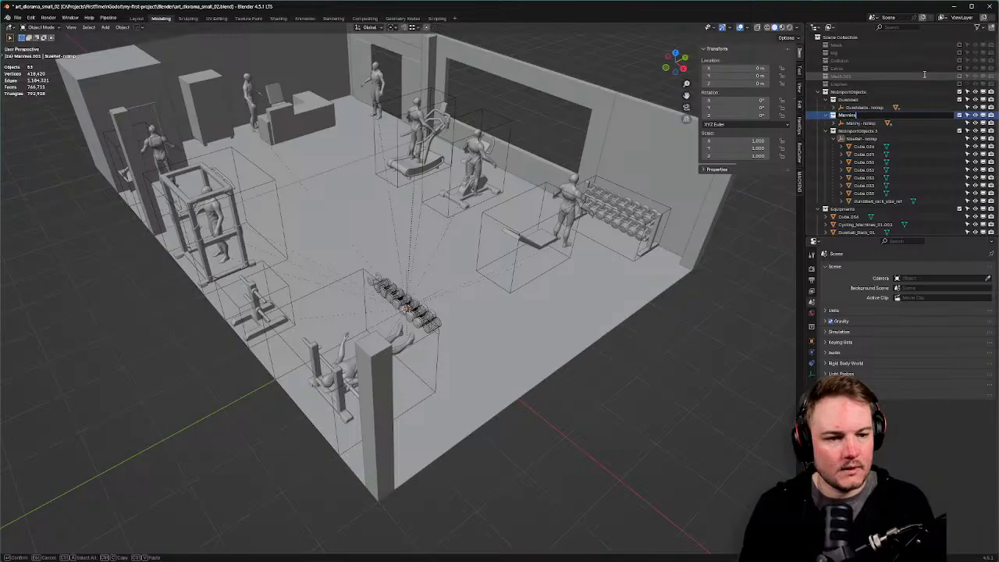
key("Return")
Rename NoImportObjects 3 to SizeReferences and collapse SizeRef-noimp.
left_click(878, 139)
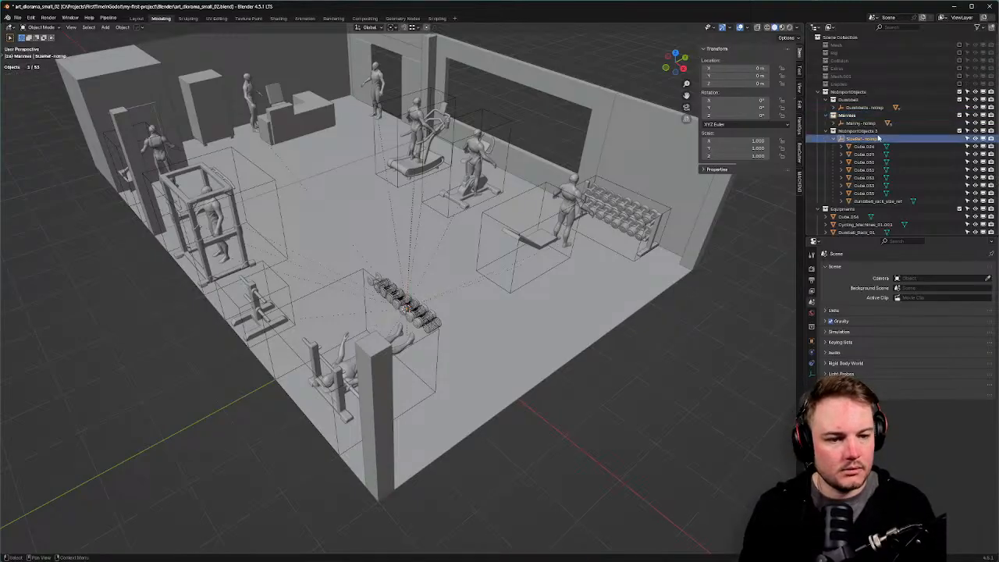
double_click(879, 130)
type("S")
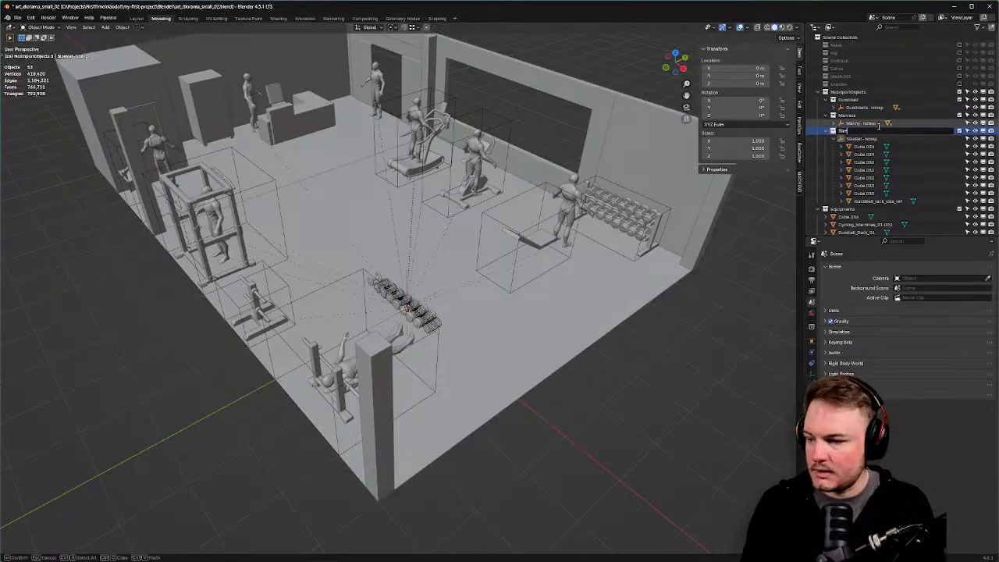
type("izeReferences")
key("Return")
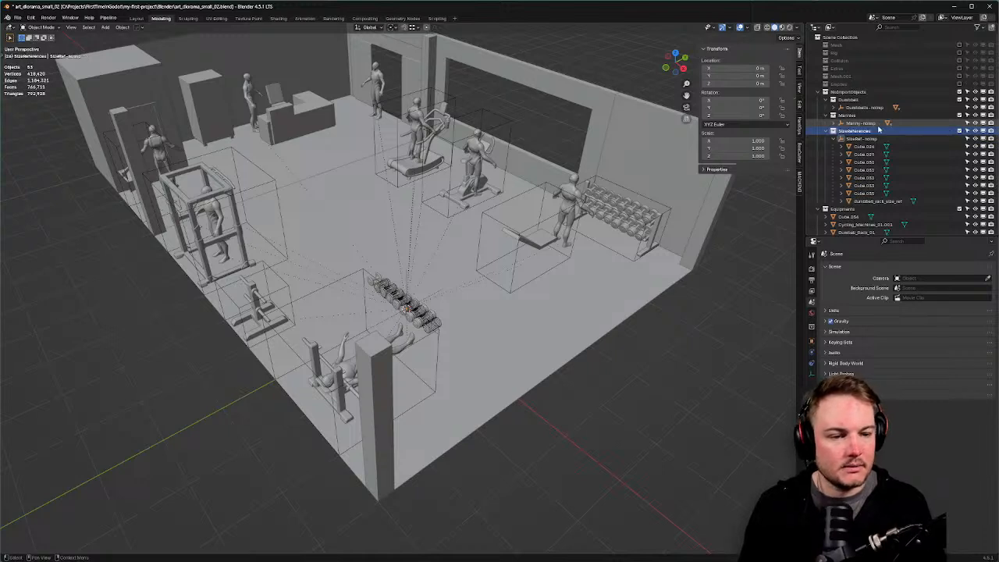
left_click(841, 138)
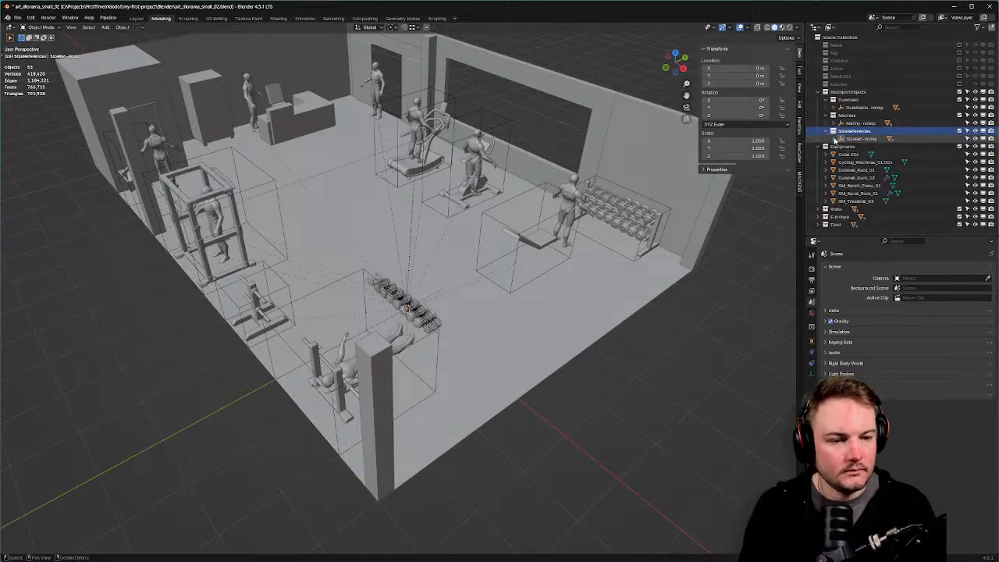
Save art_diorama_small_02.blend.
middle_click_drag(747, 319, 640, 303)
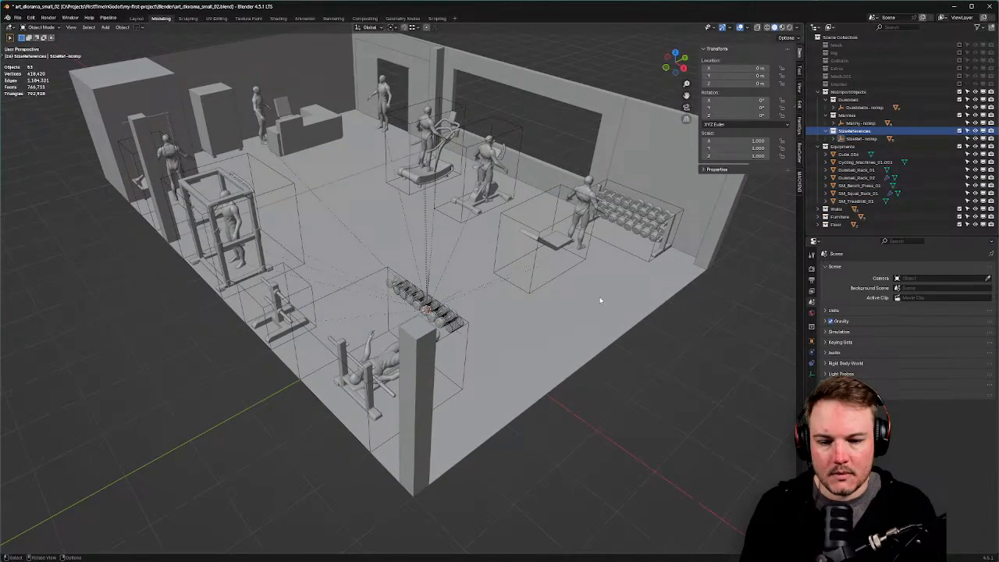
key("ctrl+s")
left_click(602, 293)
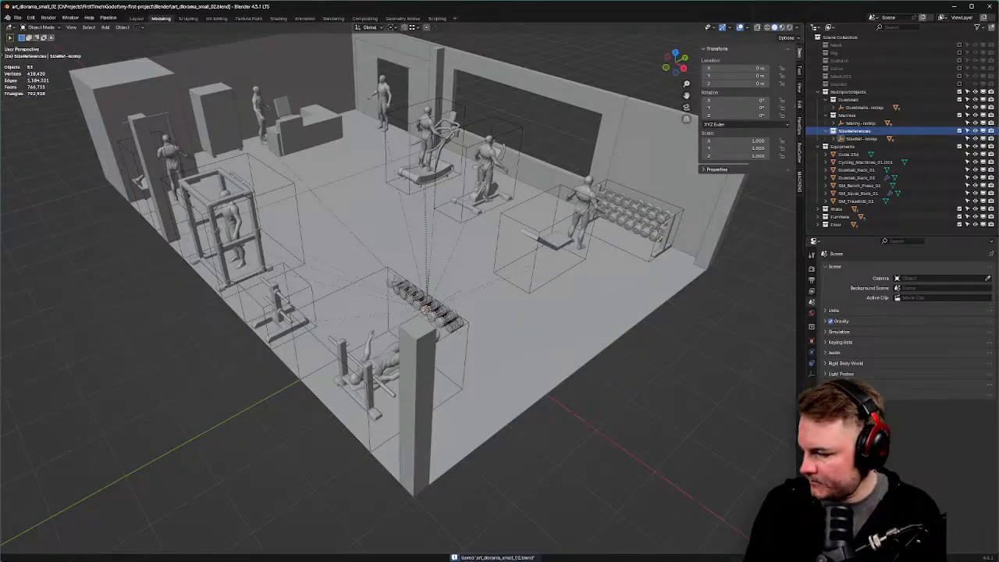
In Godot, orbit and zoom around the reimported room, now free of mannequins and size blocks, then return to Blender.
key("alt+Tab")
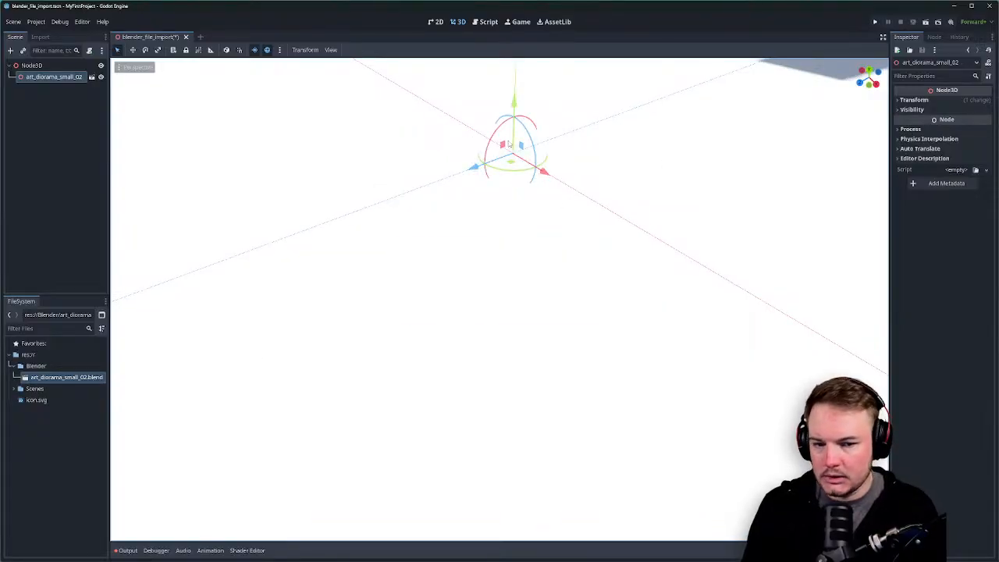
scroll(508, 143, "down", 10)
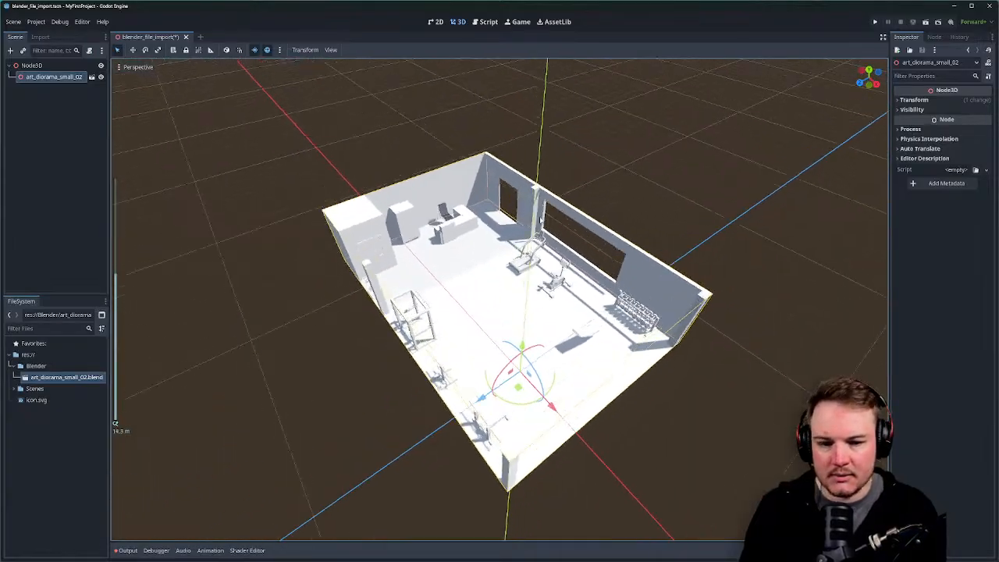
middle_click_drag(578, 204, 373, 232)
left_click(639, 144)
scroll(579, 153, "up", 6)
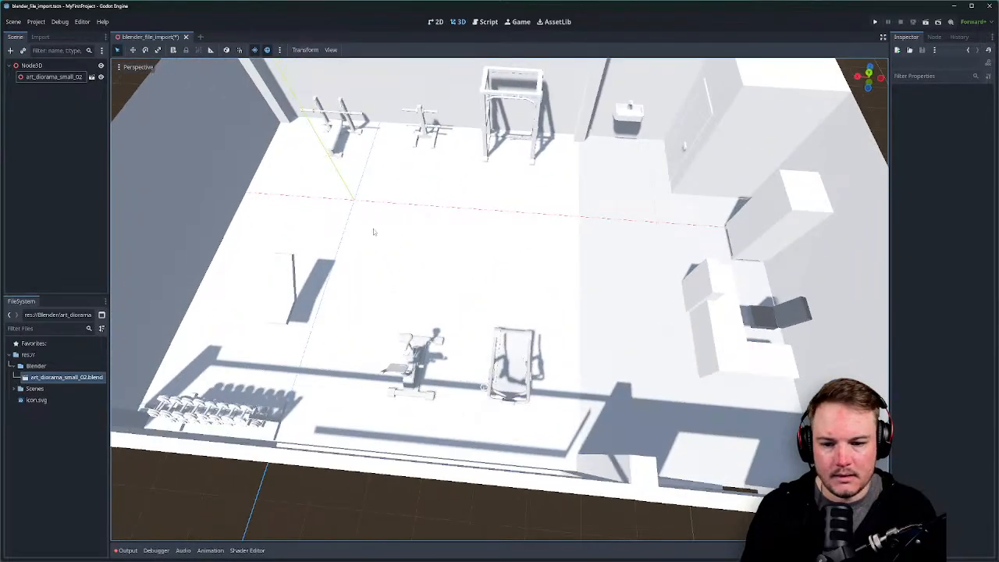
left_click(374, 232)
middle_click_drag(488, 227, 398, 202)
scroll(523, 229, "up", 6)
middle_click_drag(531, 232, 525, 210)
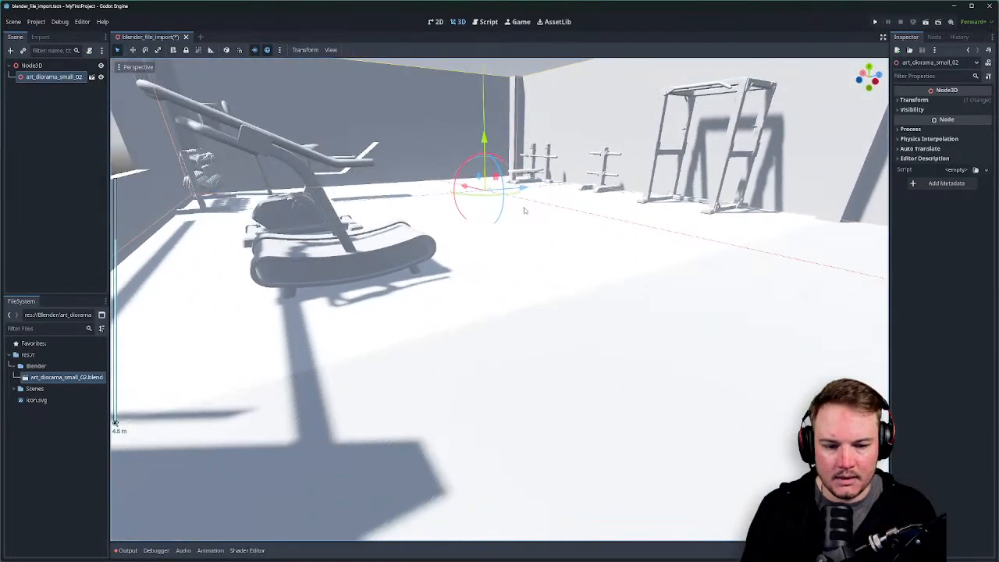
key("alt+Tab")
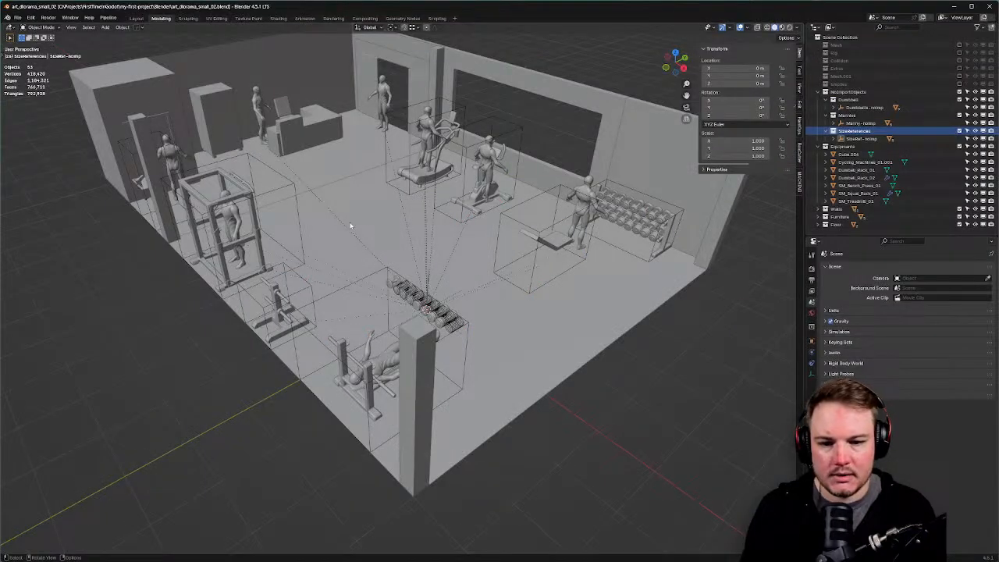
Select the floor object, briefly hide and restore it, and orbit around the gym.
left_click(351, 225)
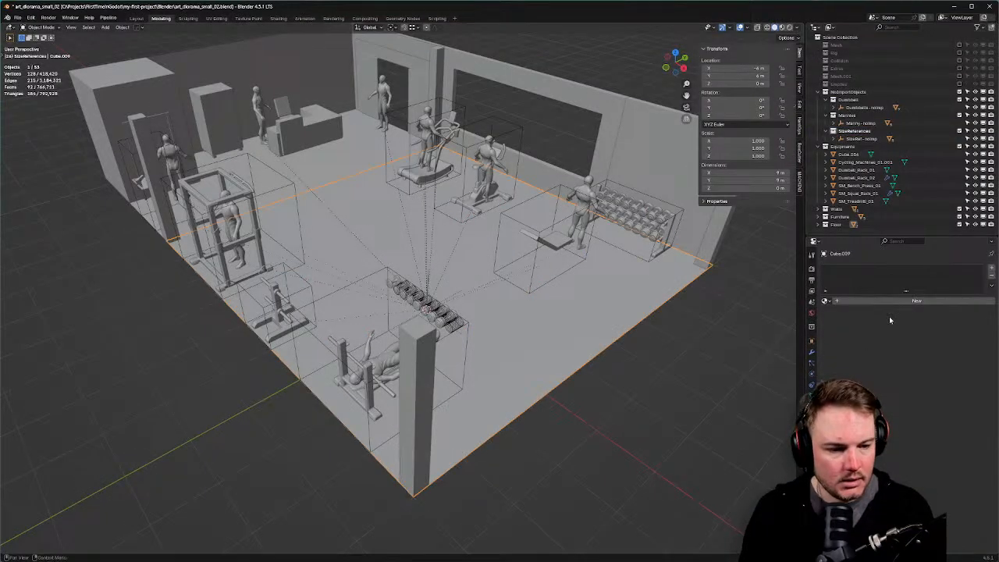
left_click(345, 166)
middle_click_drag(470, 283, 356, 289)
left_click(448, 281)
key("h")
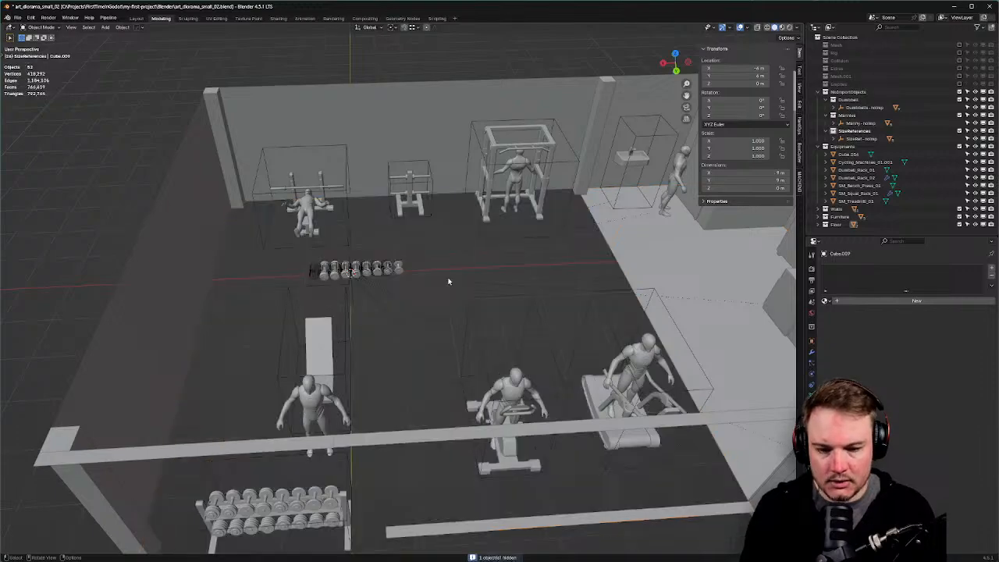
key("ctrl+z")
middle_click_drag(448, 281, 367, 301)
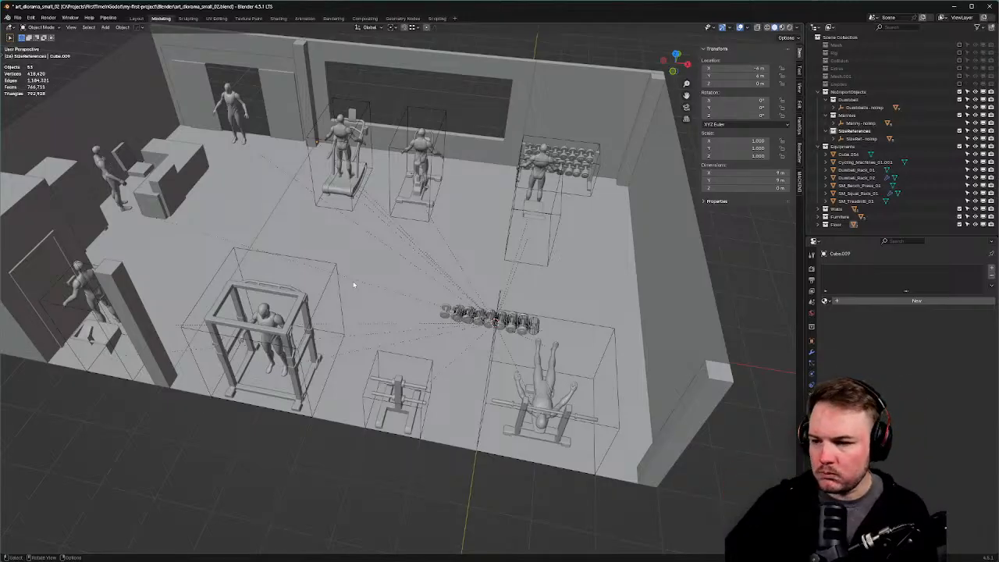
middle_click_drag(285, 224, 620, 213)
middle_click_drag(485, 278, 518, 241, "shift")
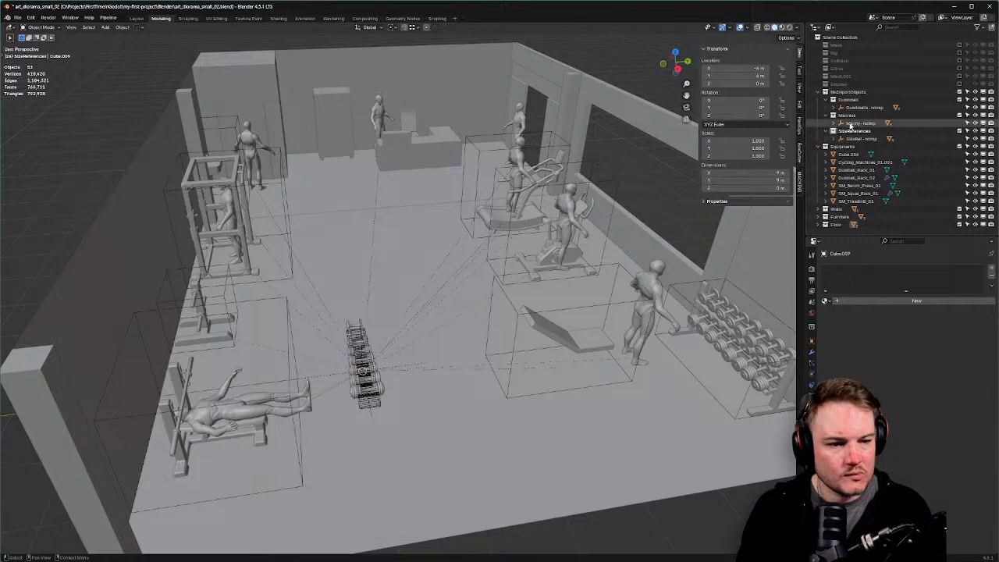
Exclude the Dumbbell collection and turn off Relationship Lines in the viewport overlays.
left_click(960, 100)
middle_click_drag(505, 231, 566, 236)
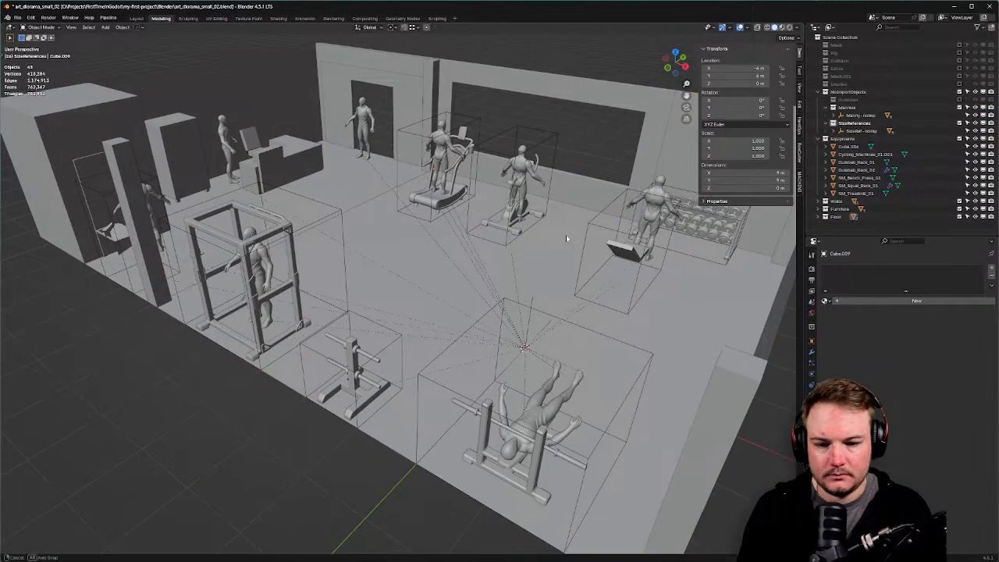
scroll(566, 236, "down", 2)
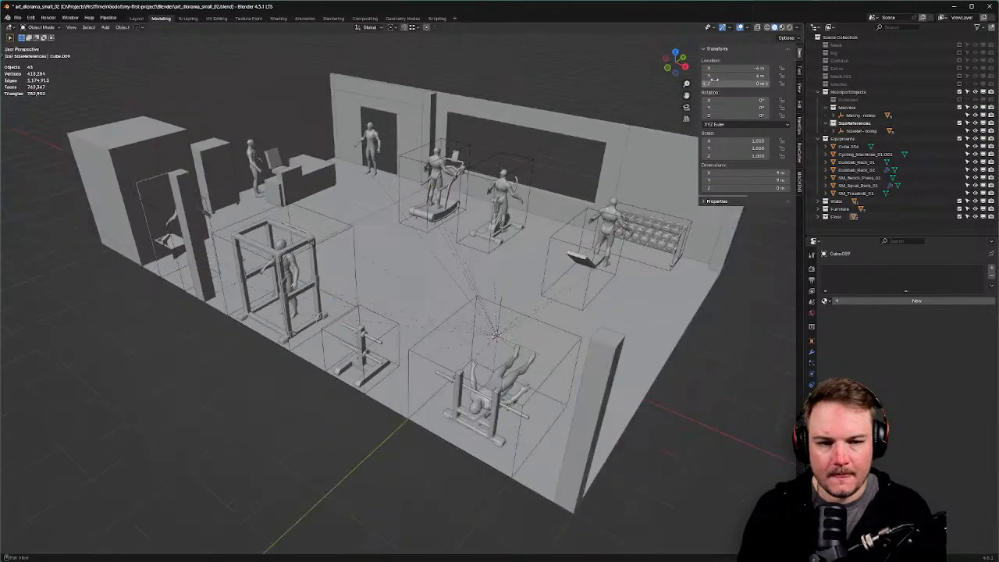
left_click(749, 28)
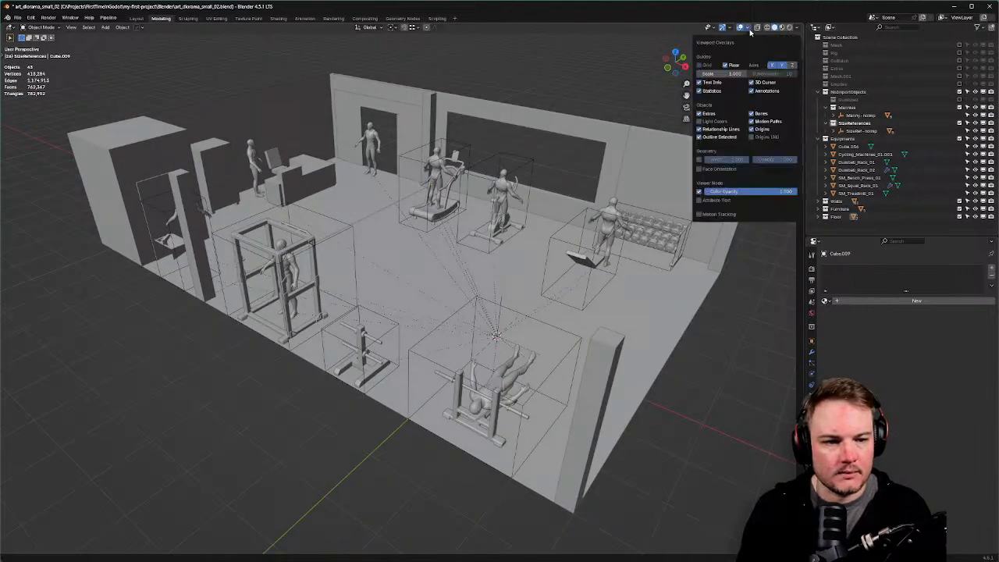
left_click(702, 129)
middle_click_drag(682, 281, 484, 279)
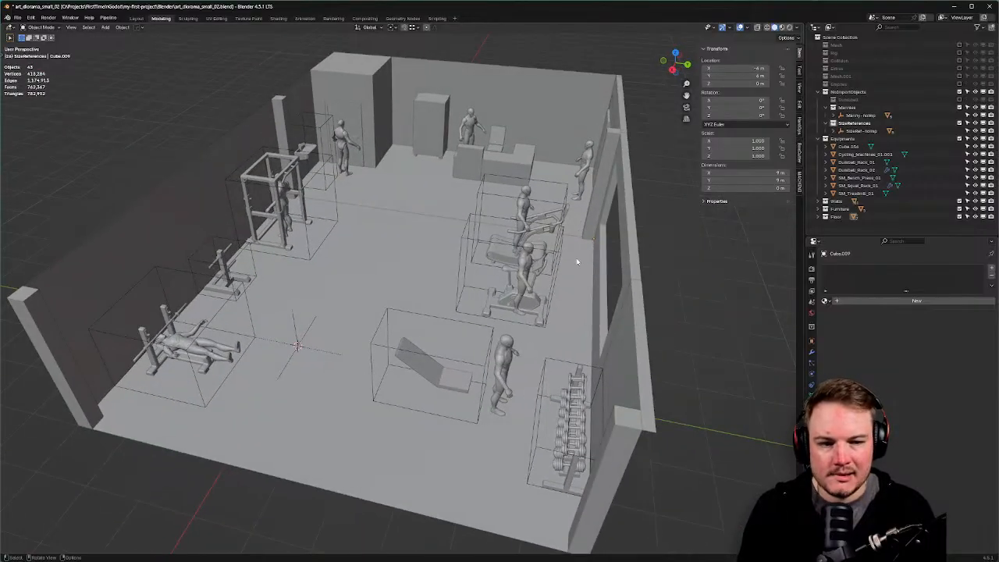
left_click(747, 28)
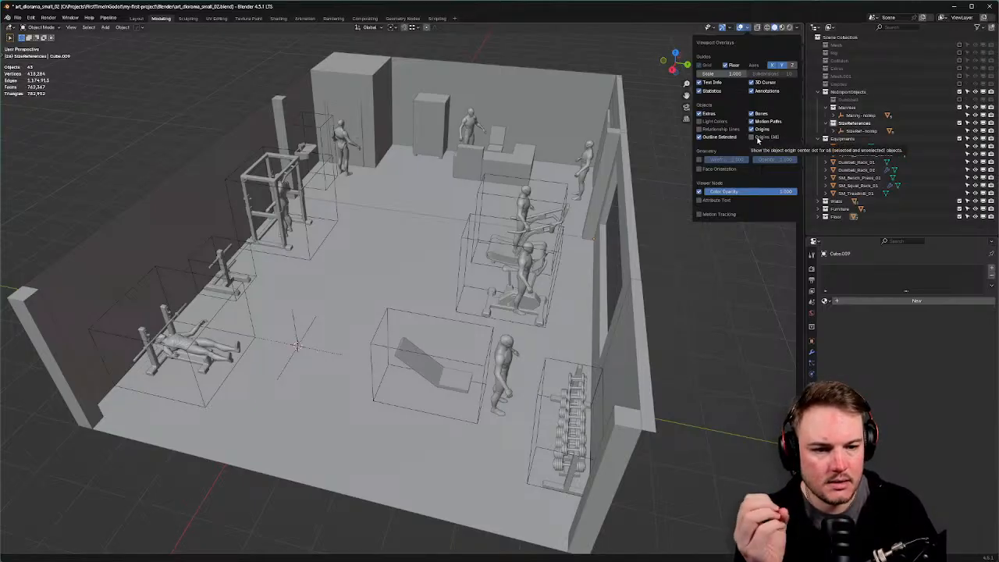
Hide Manny-noimp, SizeRef-noimp and Dumbbells-noimp in the viewport, then re-exclude the Dumbbell collection.
left_click(858, 114)
left_click(812, 341)
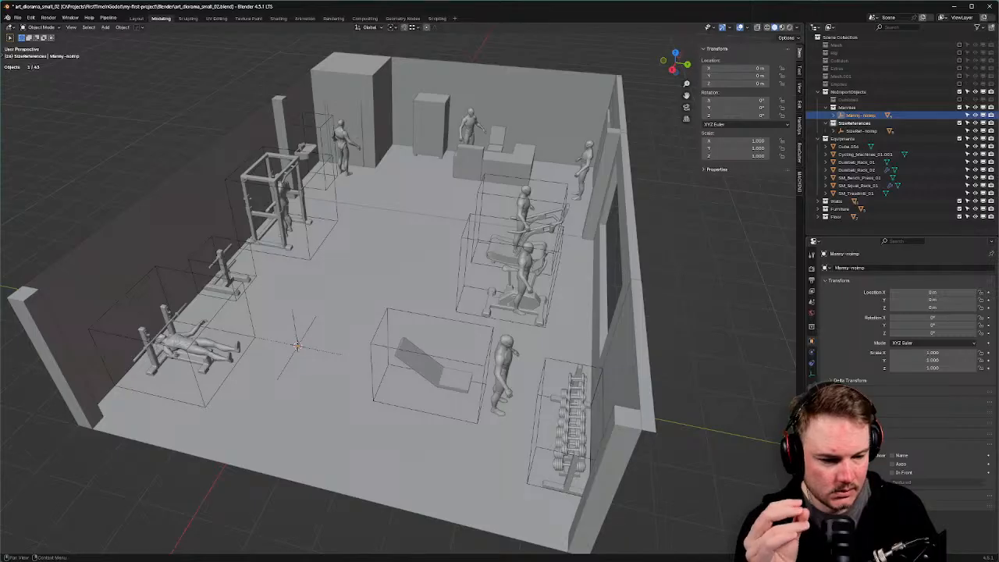
left_click(845, 433)
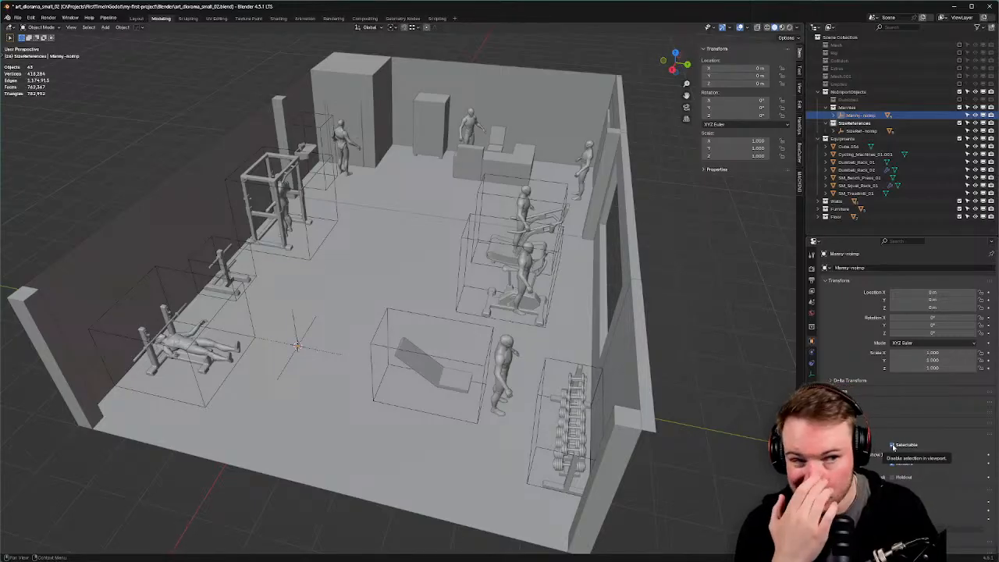
left_click(984, 116)
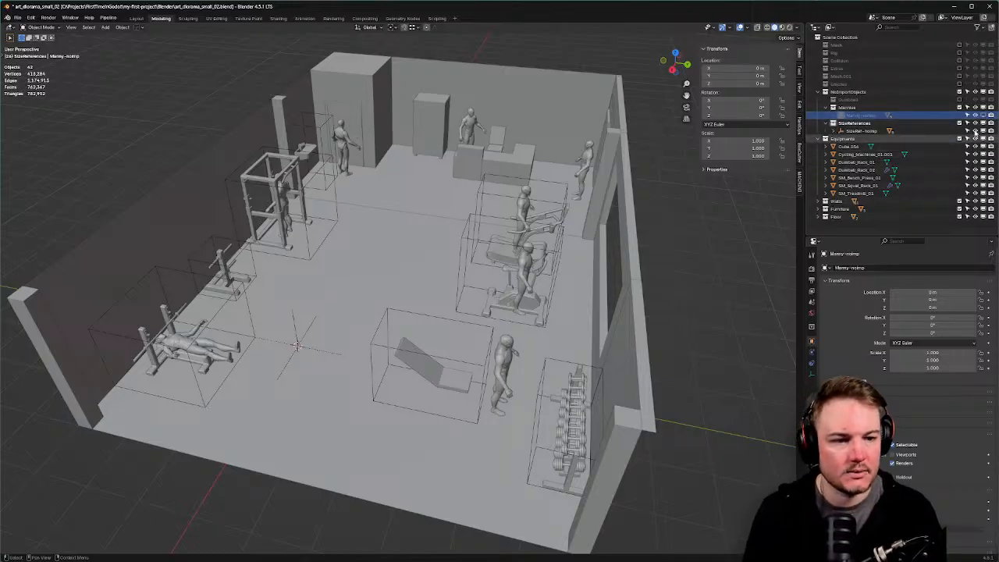
left_click(984, 131)
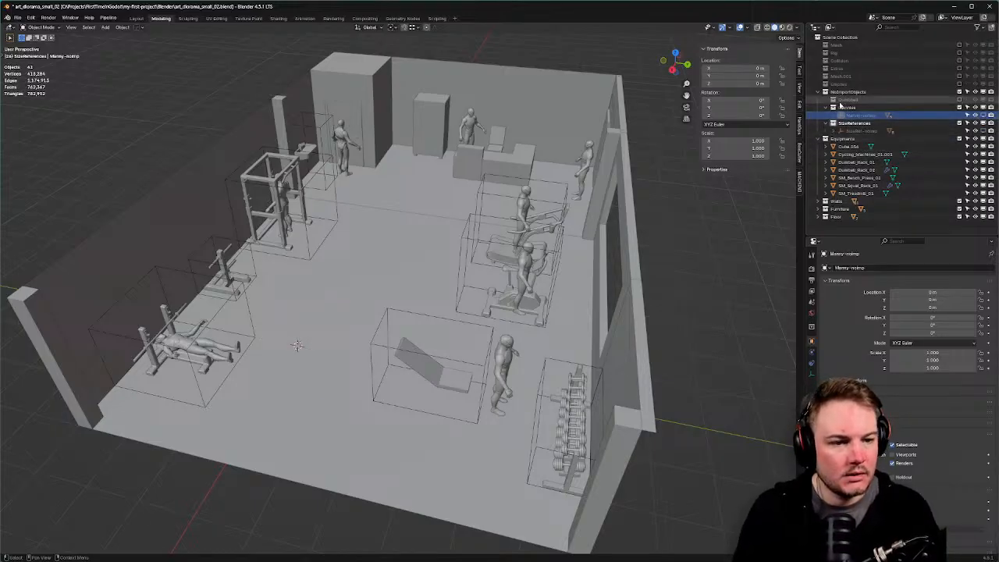
left_click(959, 100)
left_click(937, 108)
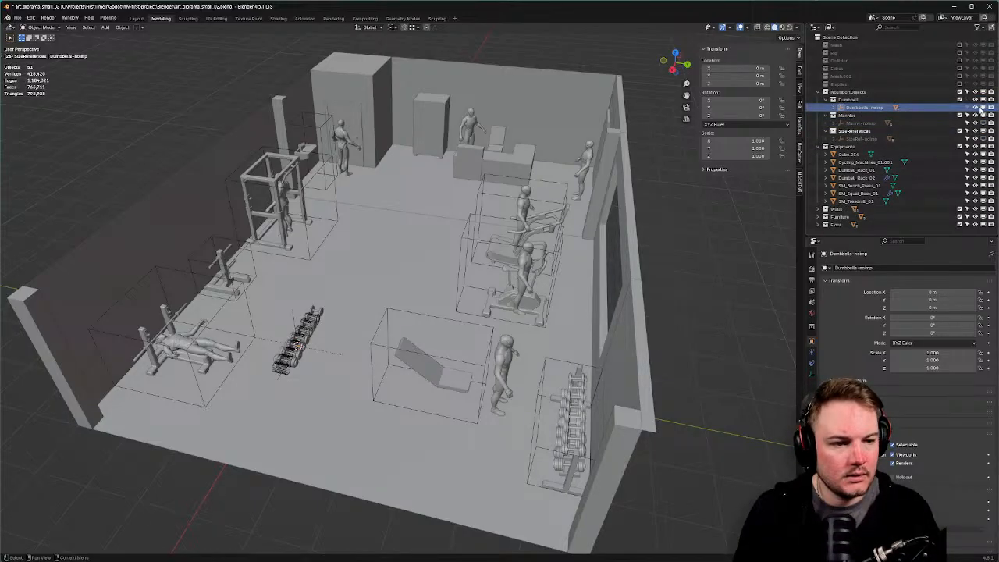
left_click(984, 108)
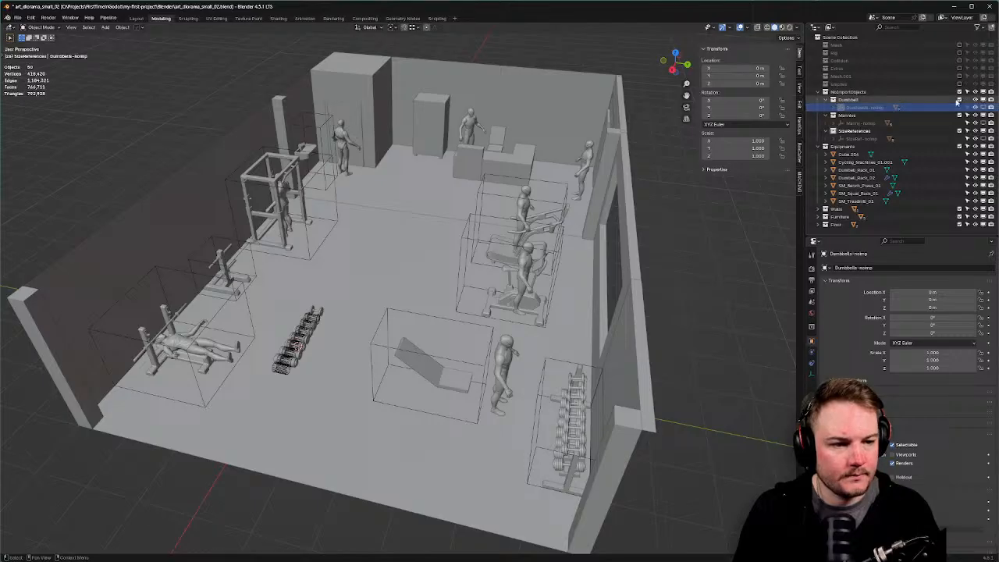
left_click(959, 100)
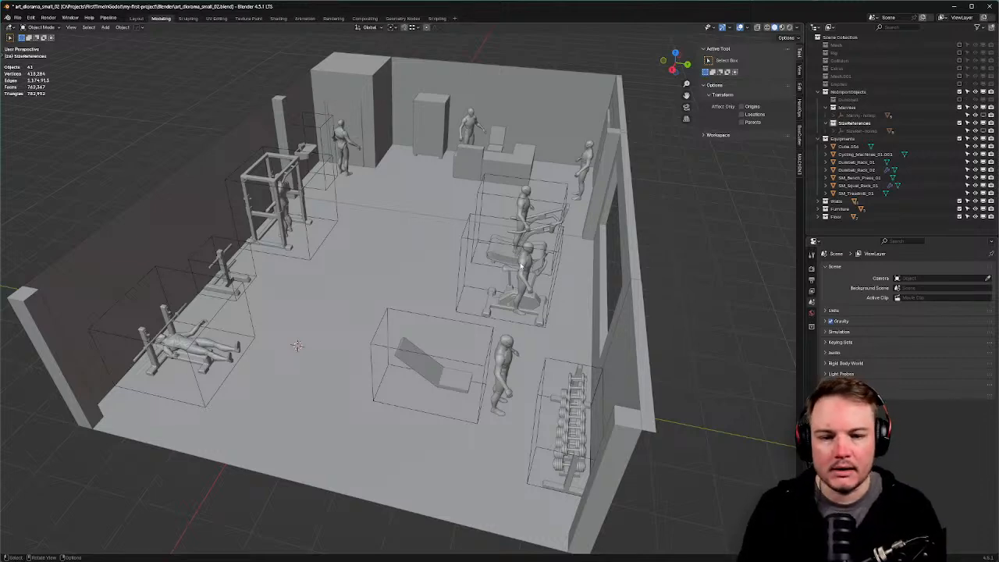
Save the gym diorama .blend file with Ctrl+S.
middle_click_drag(462, 262, 413, 239)
key("ctrl+s")
left_click(563, 272)
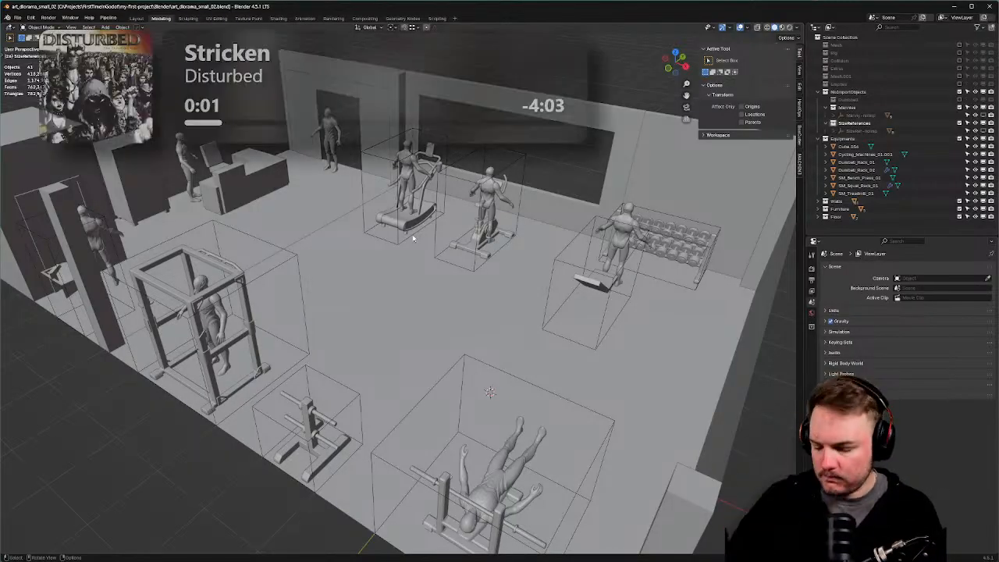
Select the floor plane Cube.009 near the squat rack and bench to show its material settings.
scroll(481, 238, "up", 3)
scroll(482, 238, "down", 2)
middle_click_drag(482, 238, 417, 241)
left_click(418, 243)
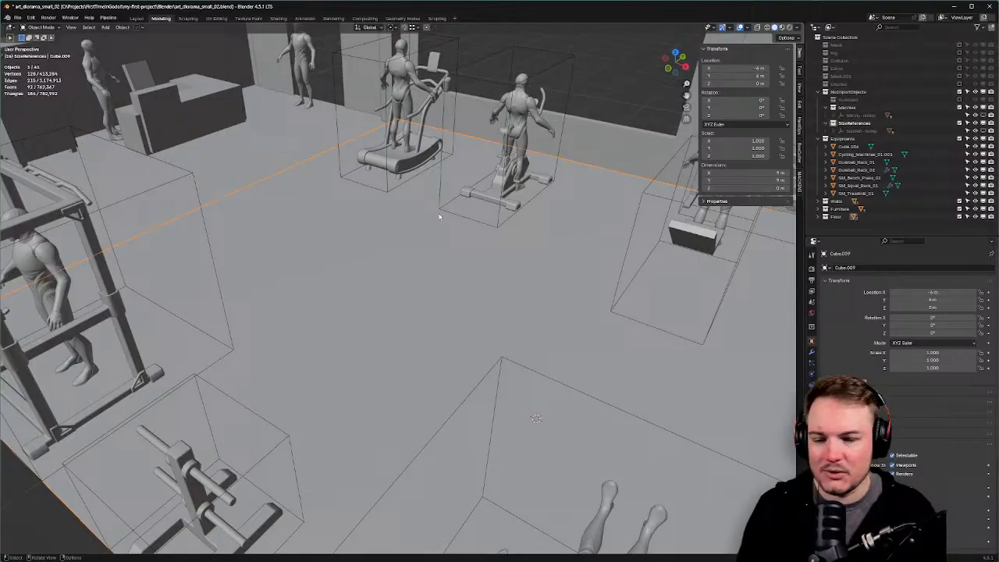
middle_click_drag(430, 216, 251, 448)
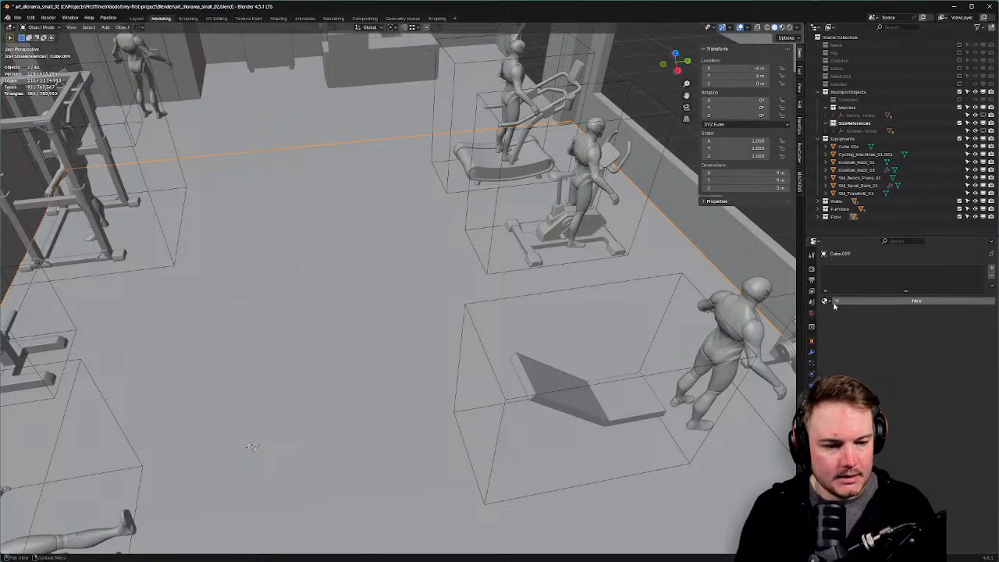
Add a new material to the floor plane and hide everything except the floor.
left_click(882, 301)
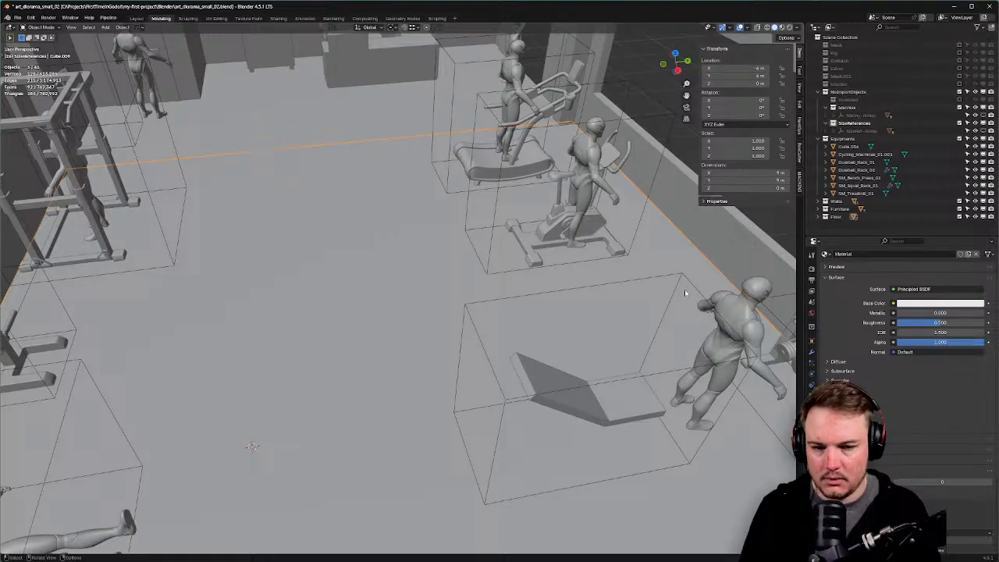
middle_click_drag(471, 229, 507, 202)
key("shift+h")
scroll(494, 239, "down", 5)
scroll(508, 203, "up", 5)
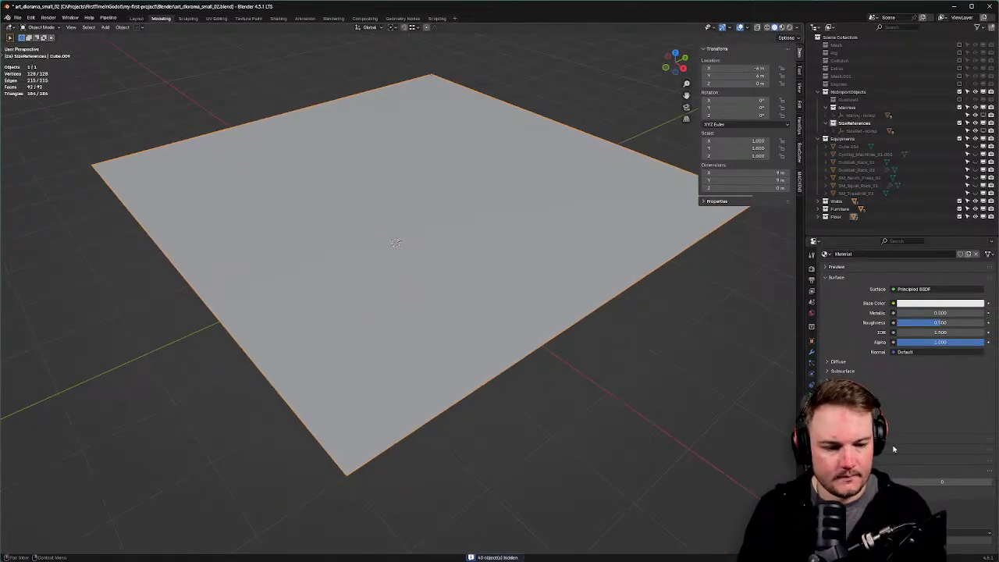
scroll(859, 268, "up", 3)
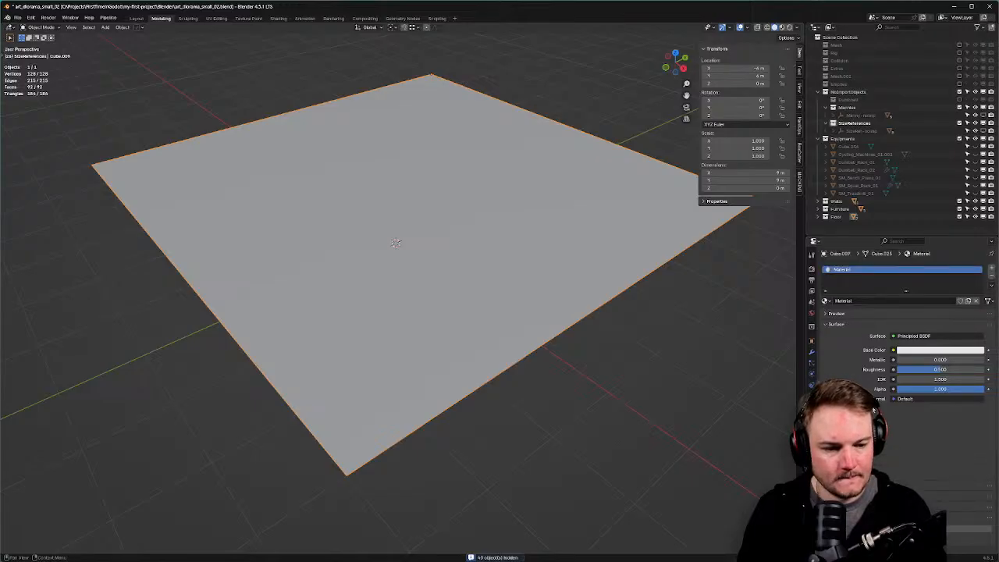
Rename the floor's new material to M_Floor_01.
double_click(873, 301)
type("M")
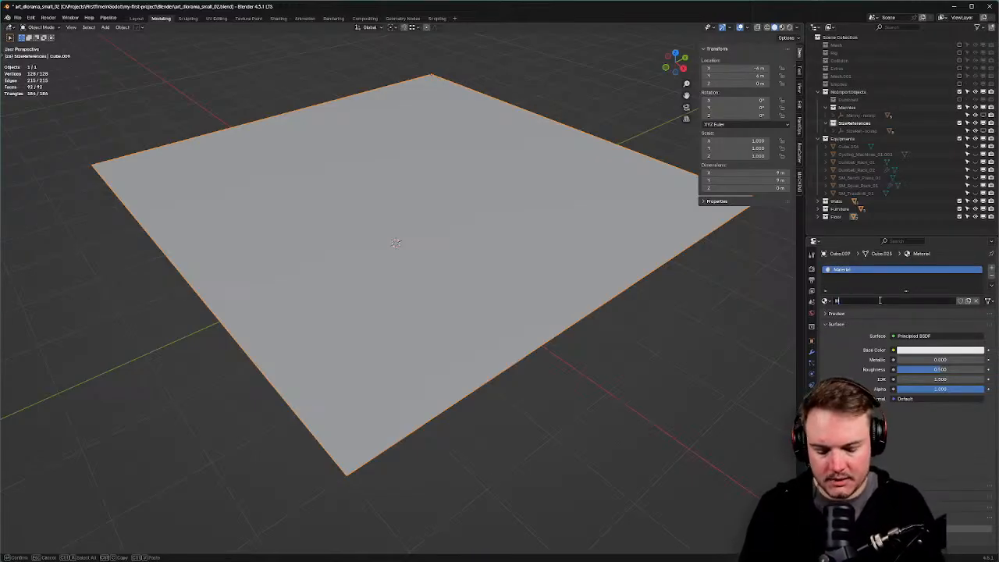
type("_Floor")
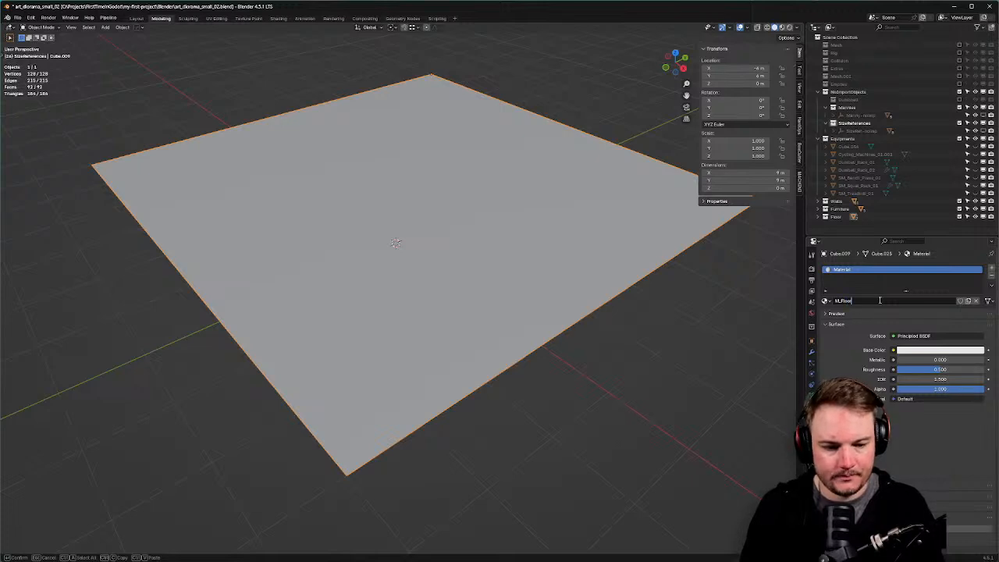
type("_01")
key("Return")
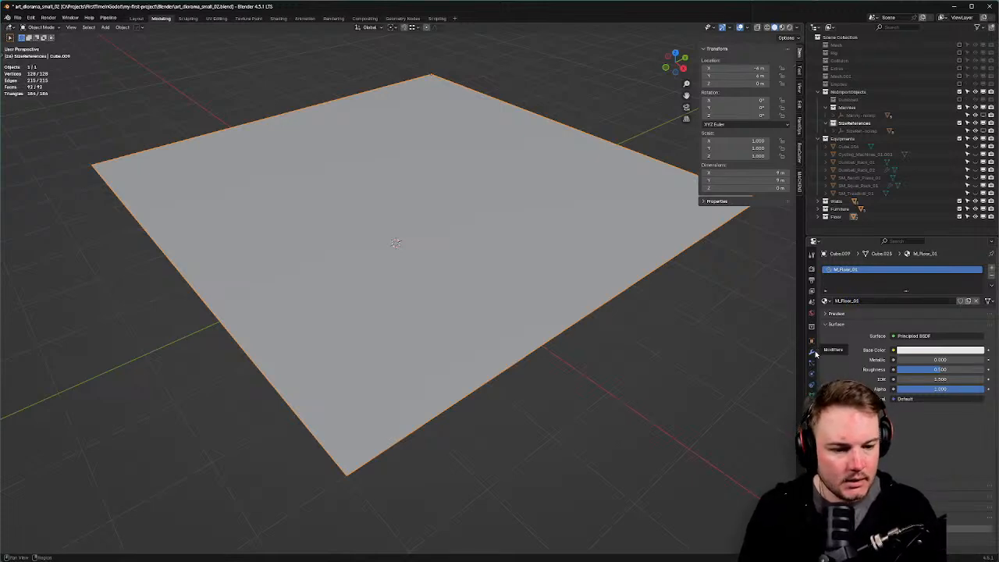
key("F2")
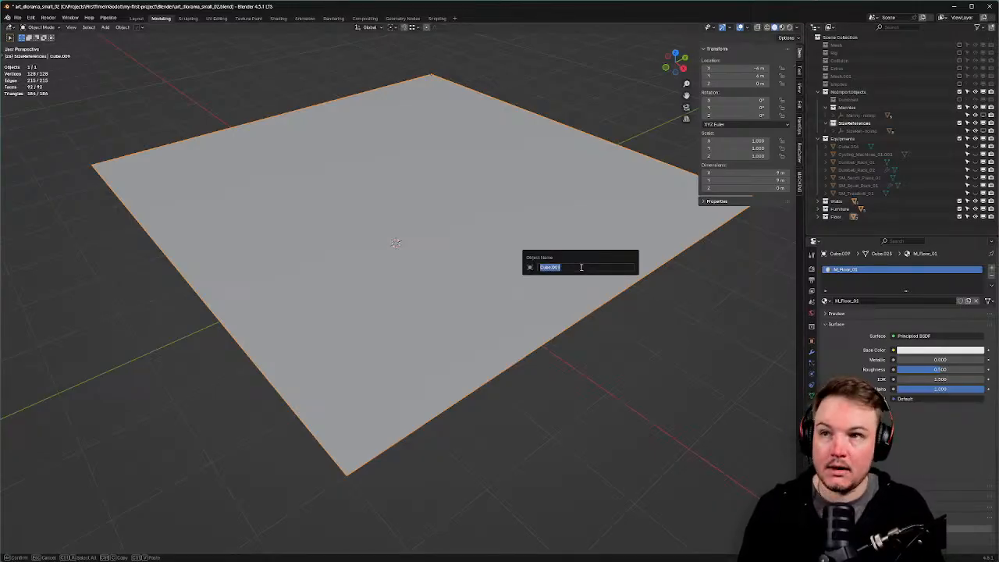
Rename the Cube.009 floor object to Floor_Play_Area_01, fixing a typo along the way.
type("M")
type("loor")
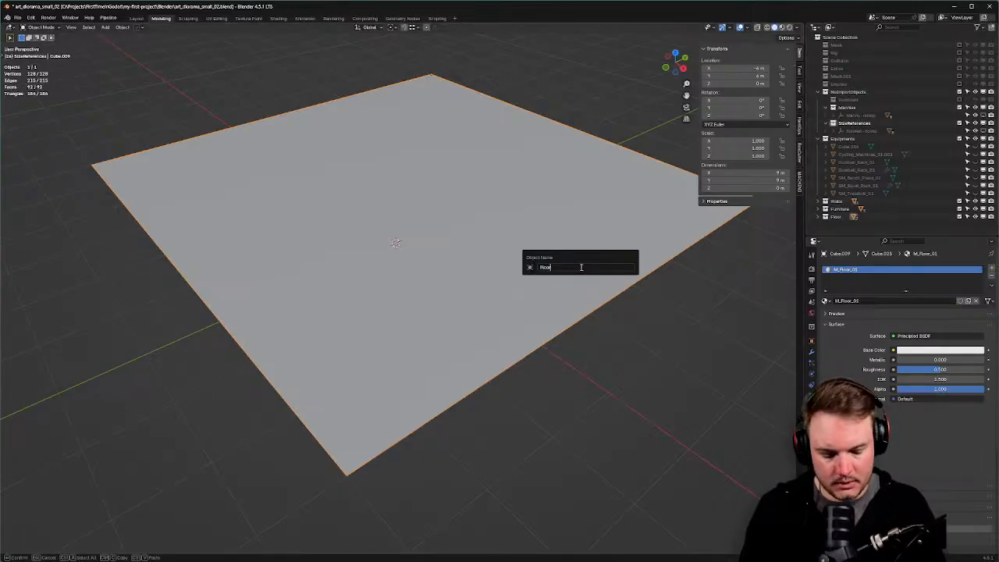
type("_")
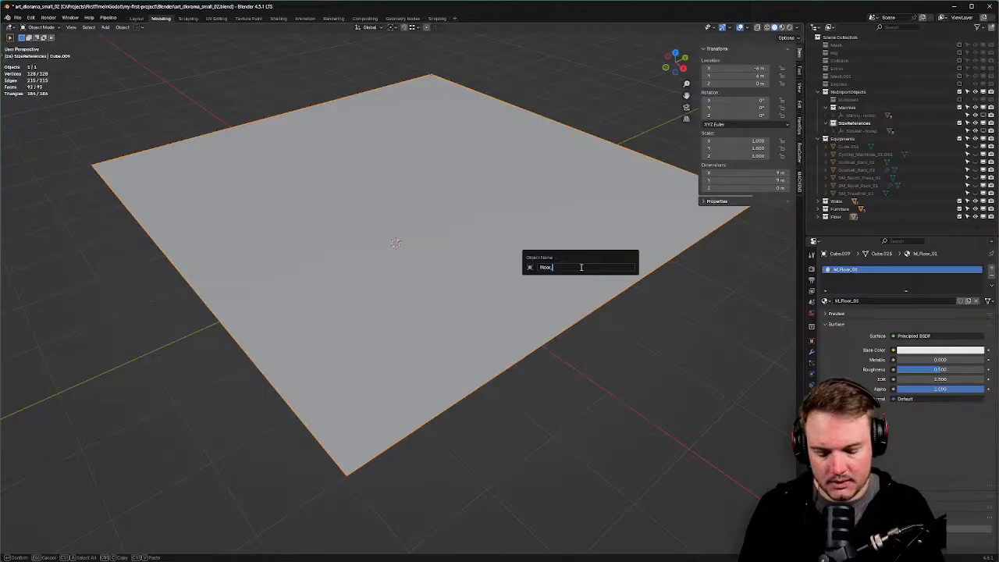
type("Plan")
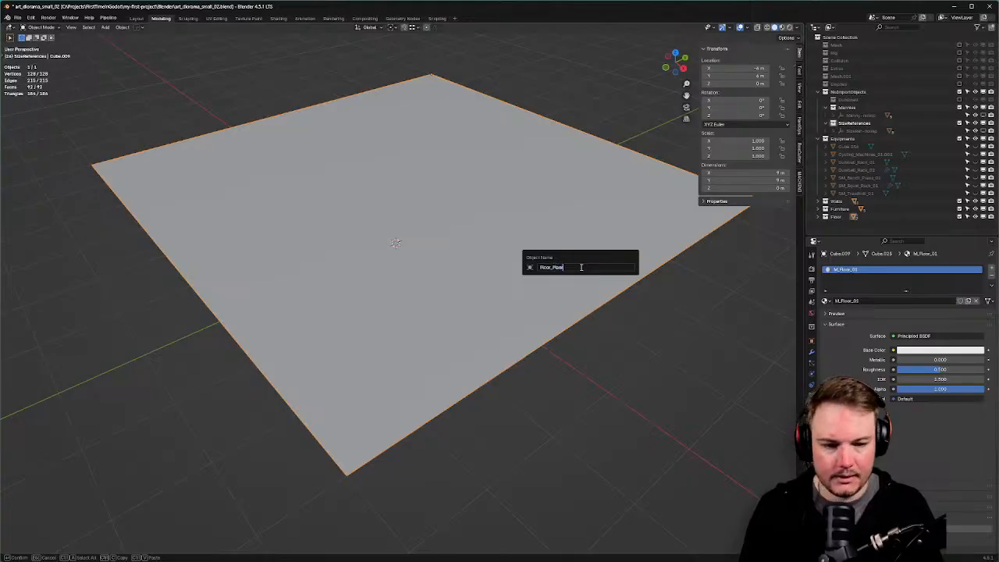
key("BackSpace")
key("BackSpace")
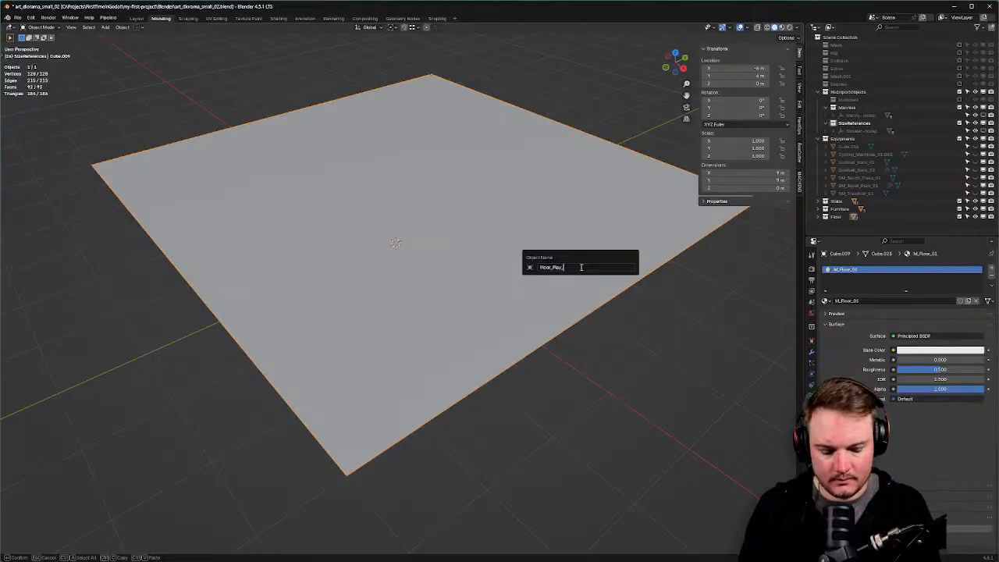
type("ay_Area_01")
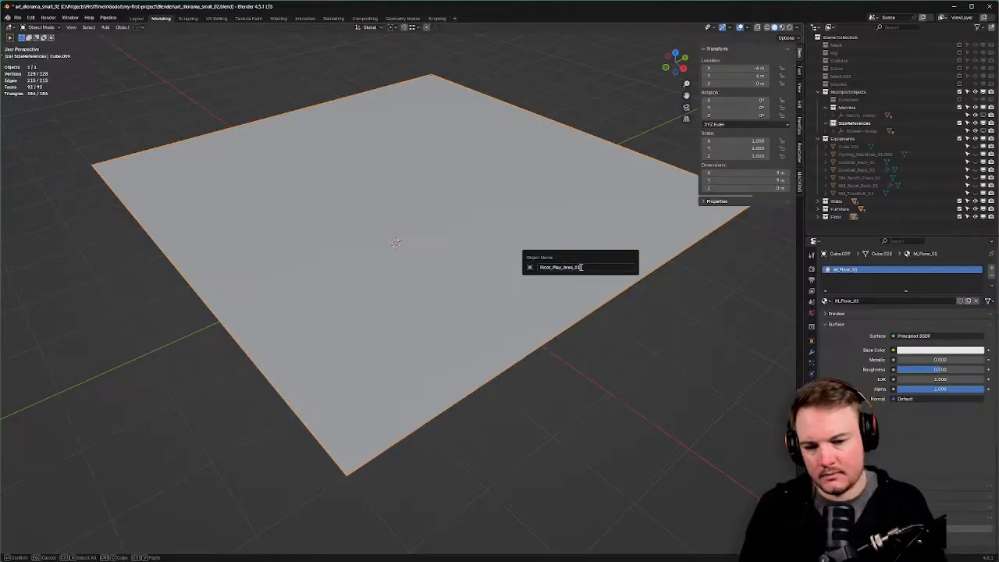
key("Return")
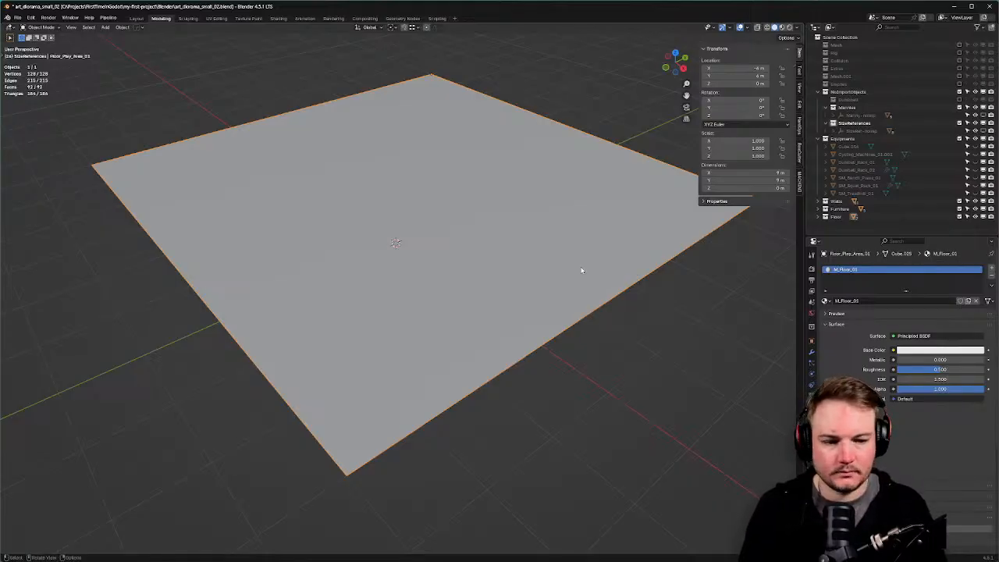
Unhide all gym objects with Alt+H, deselect them, and save the .blend file.
left_click(812, 395)
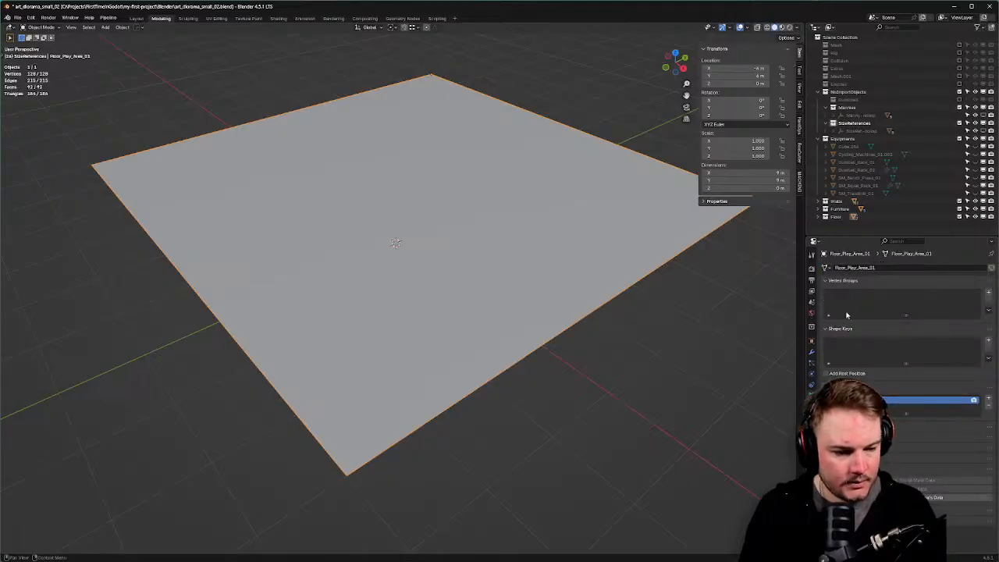
middle_click_drag(531, 263, 487, 258)
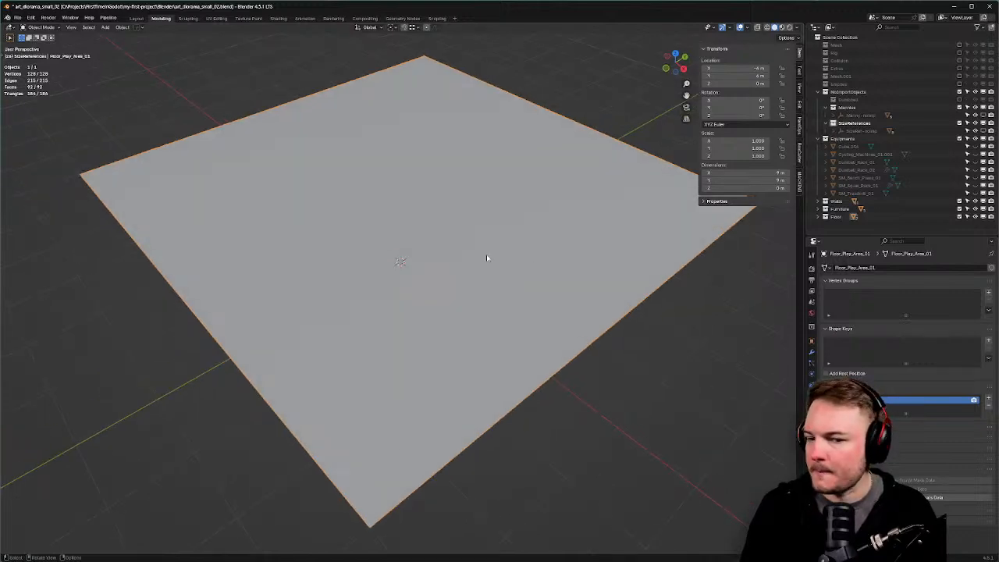
key("alt+h")
scroll(495, 263, "down", 8)
left_click(600, 349)
scroll(474, 313, "up", 6)
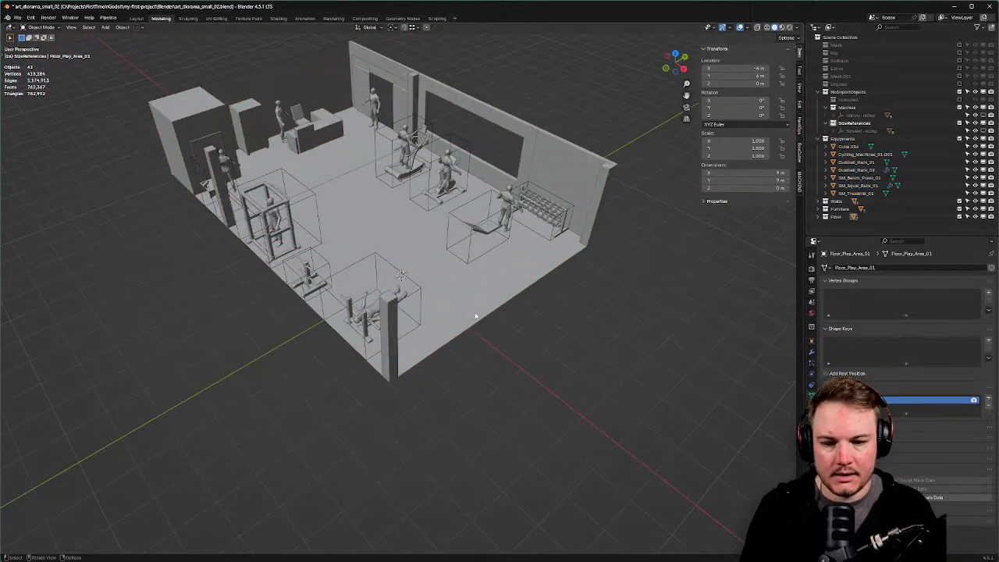
key("ctrl+s")
left_click(526, 312)
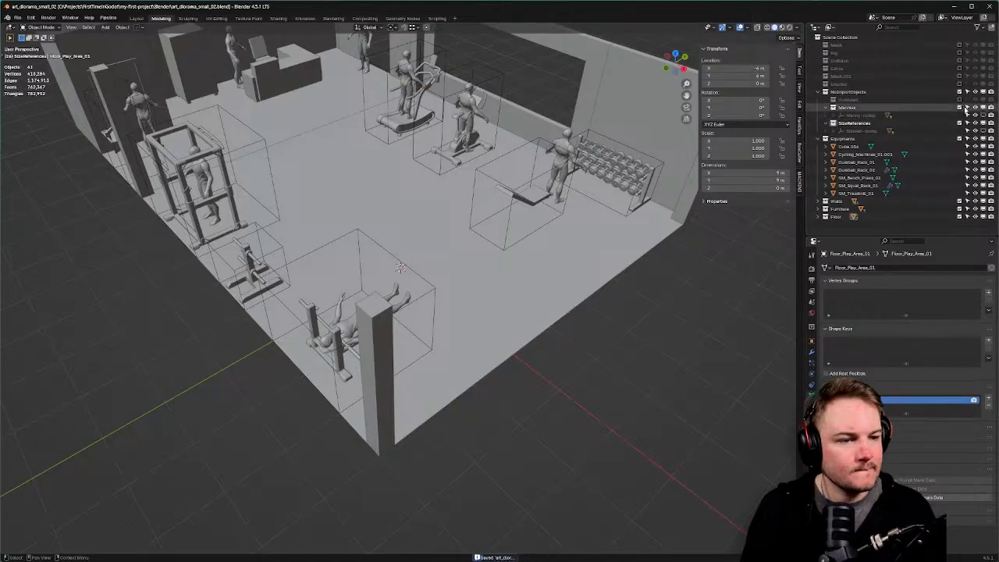
Hide the SizeReferences and Mannies collections in the Outliner and save the .blend again.
left_click(968, 116)
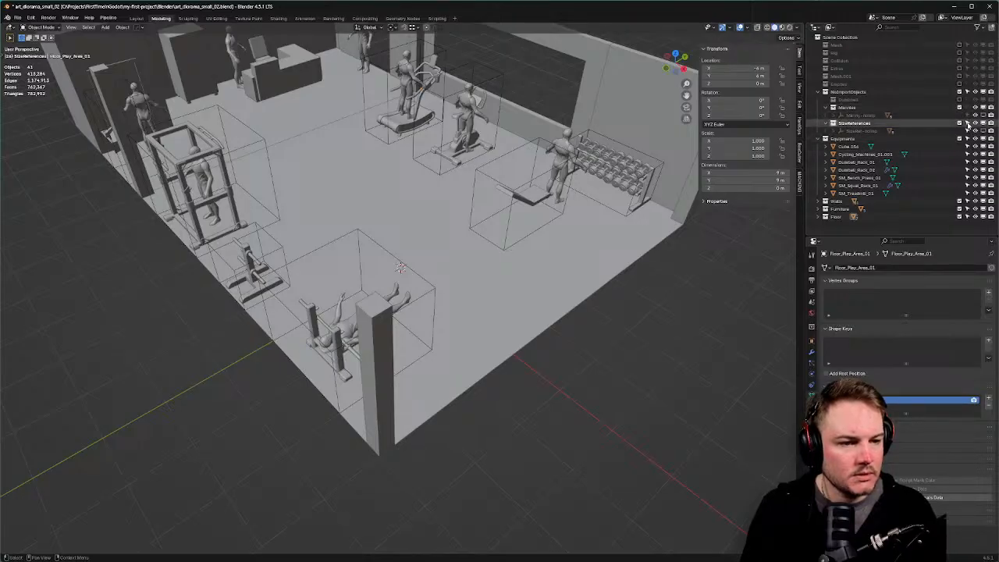
left_click(960, 123)
left_click(960, 109)
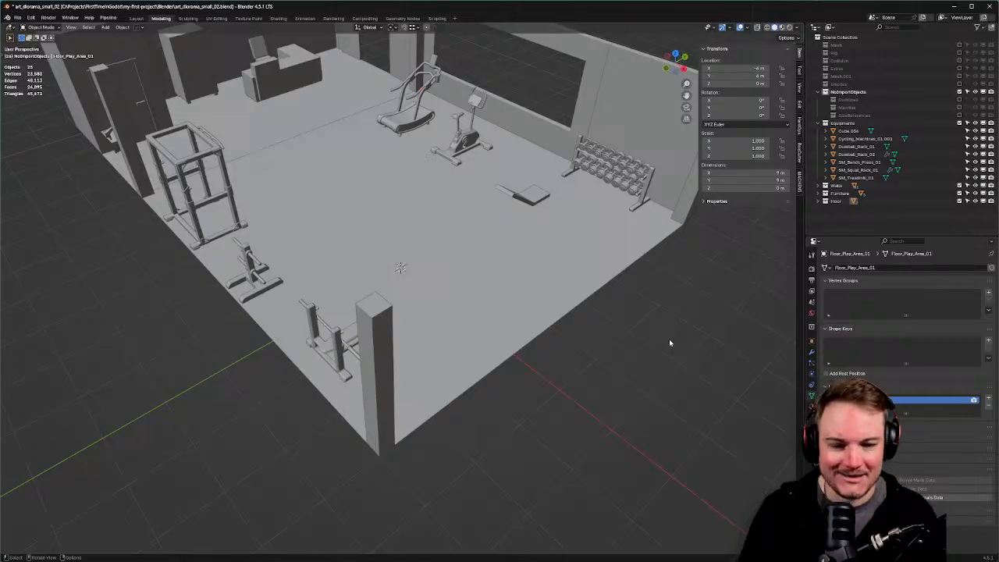
scroll(669, 342, "down", 3)
middle_click_drag(658, 346, 539, 366)
scroll(538, 366, "up", 3)
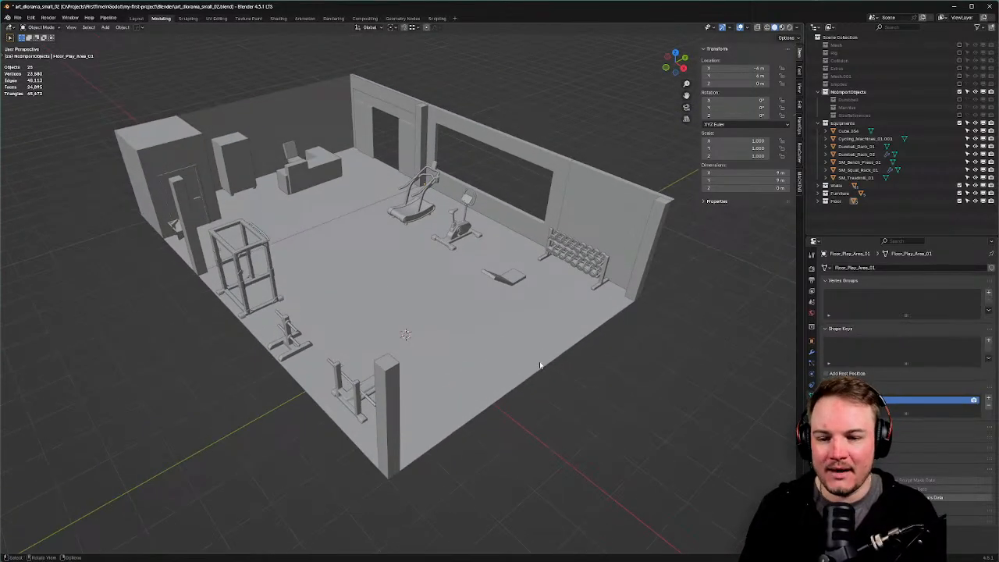
key("ctrl+s")
left_click(580, 364)
key("alt+Tab")
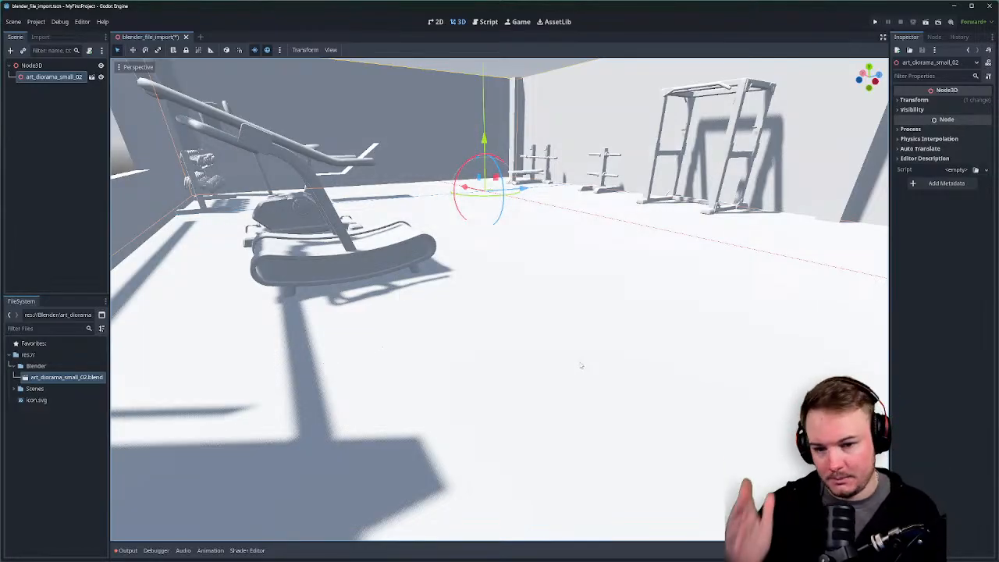
Save the Godot scene holding the reimported gym diorama.
scroll(590, 338, "down", 8)
mouse_move(588, 300)
middle_mouse_down()
mouse_move(555, 319)
mouse_move(334, 337)
mouse_move(287, 237)
mouse_move(309, 226)
middle_mouse_up()
scroll(332, 335, "down", 2)
key("ctrl+s")
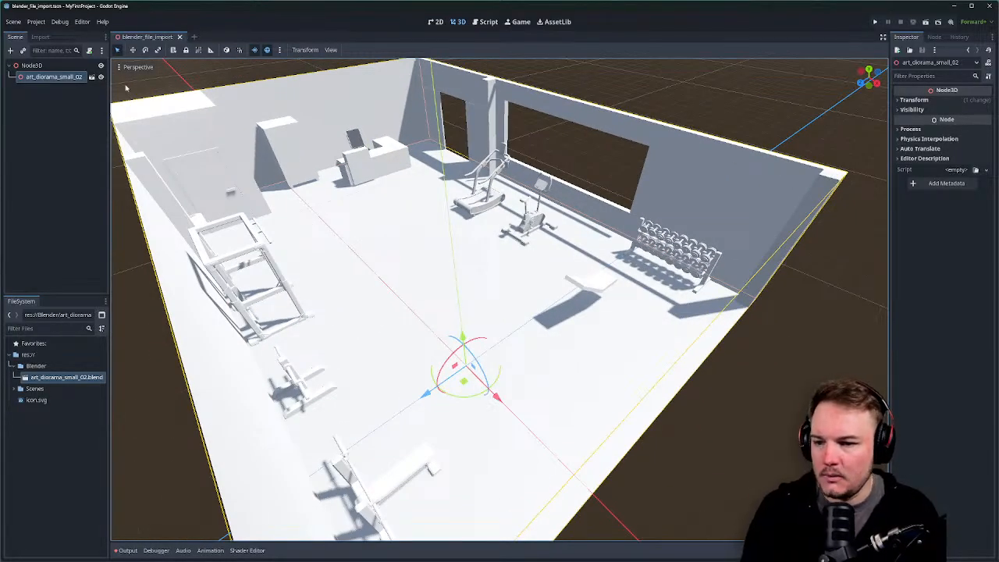
Open the imported diorama scene past the warning, then open art_diorama_small_02.blend's import settings.
left_click(91, 77)
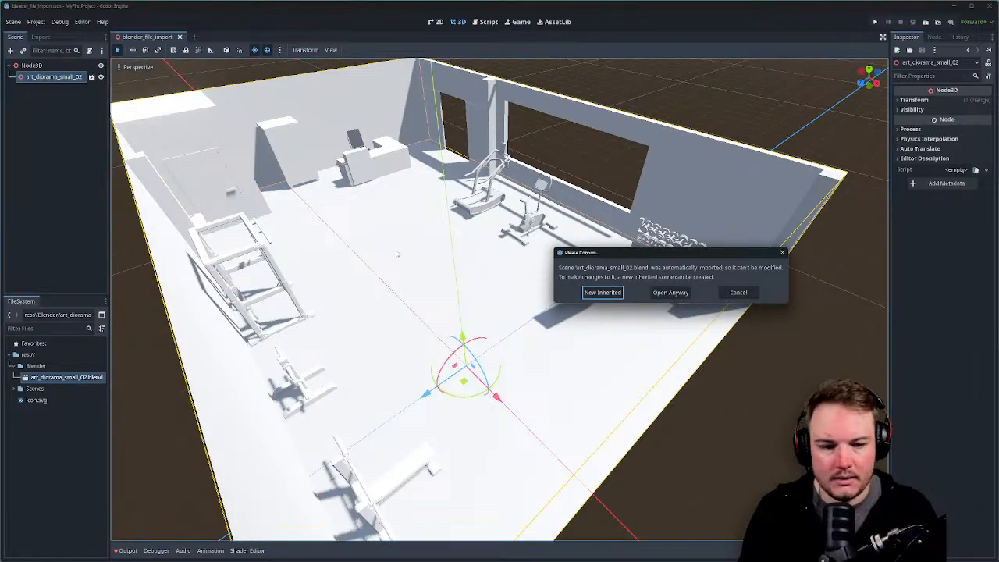
left_click(670, 292)
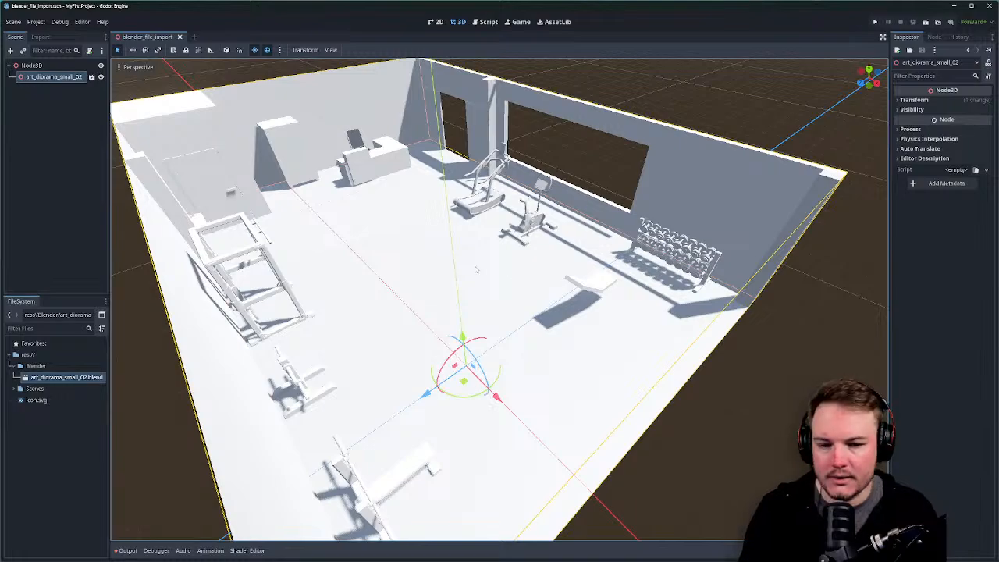
middle_click_drag(451, 249, 437, 316)
scroll(474, 295, "down", 3)
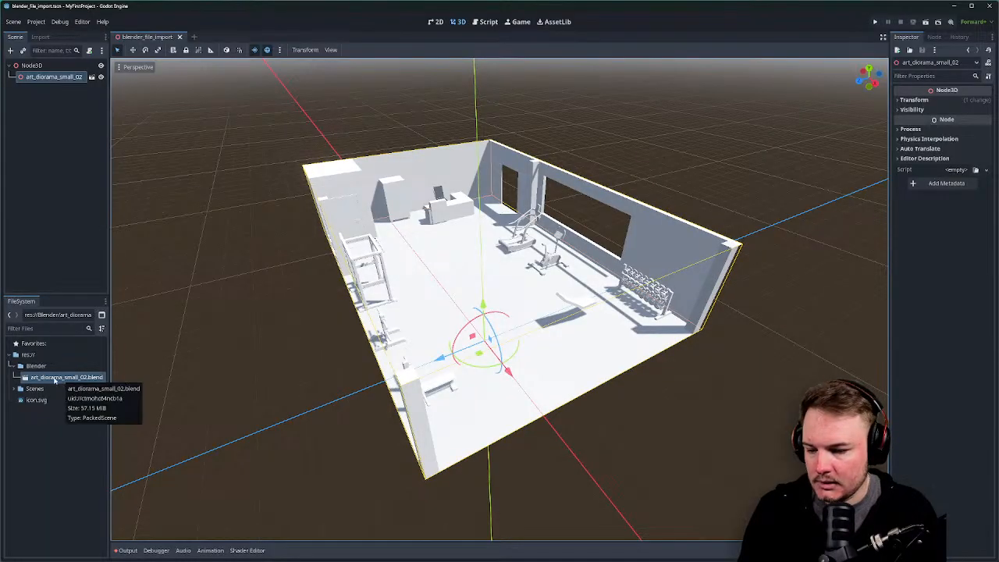
double_click(61, 379)
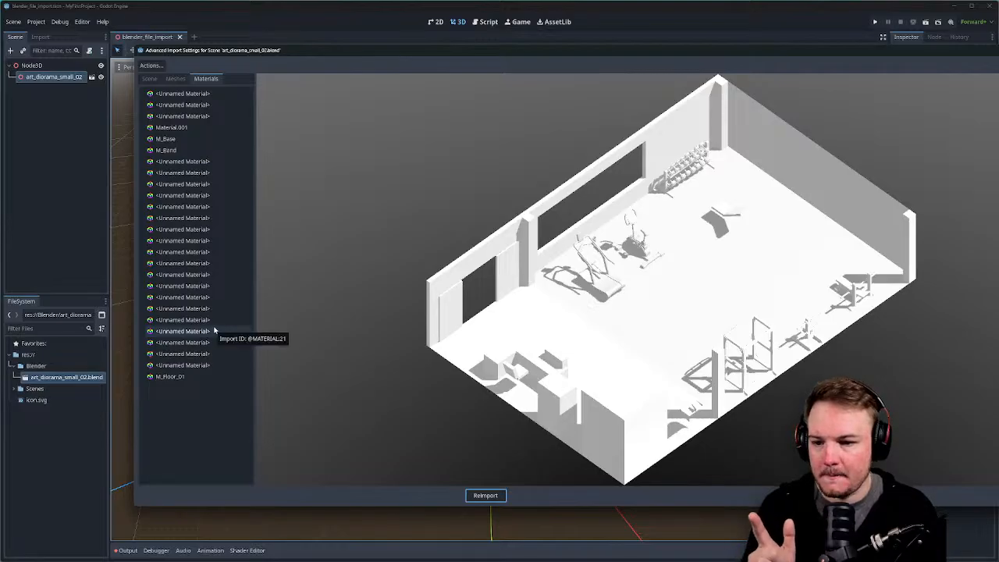
Preview M_Floor_01, then move and resize the import window so its options panel shows.
left_click(184, 378)
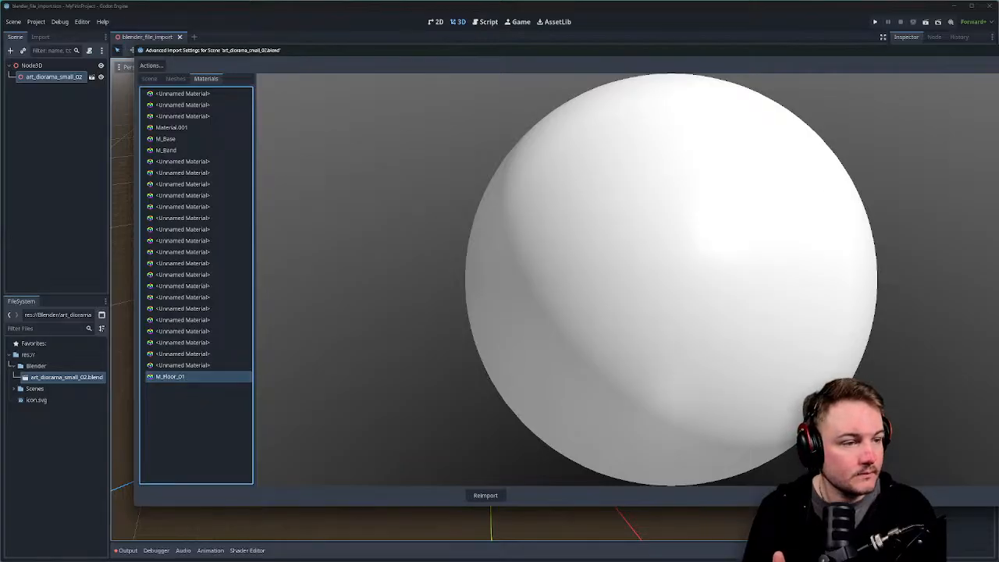
left_click_drag(547, 50, 433, 46)
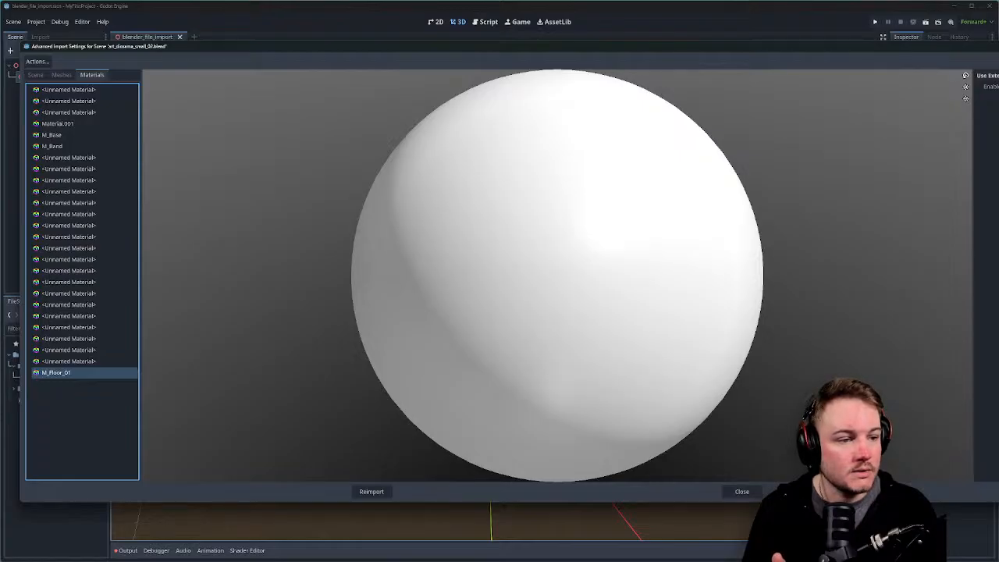
left_click_drag(998, 313, 947, 312)
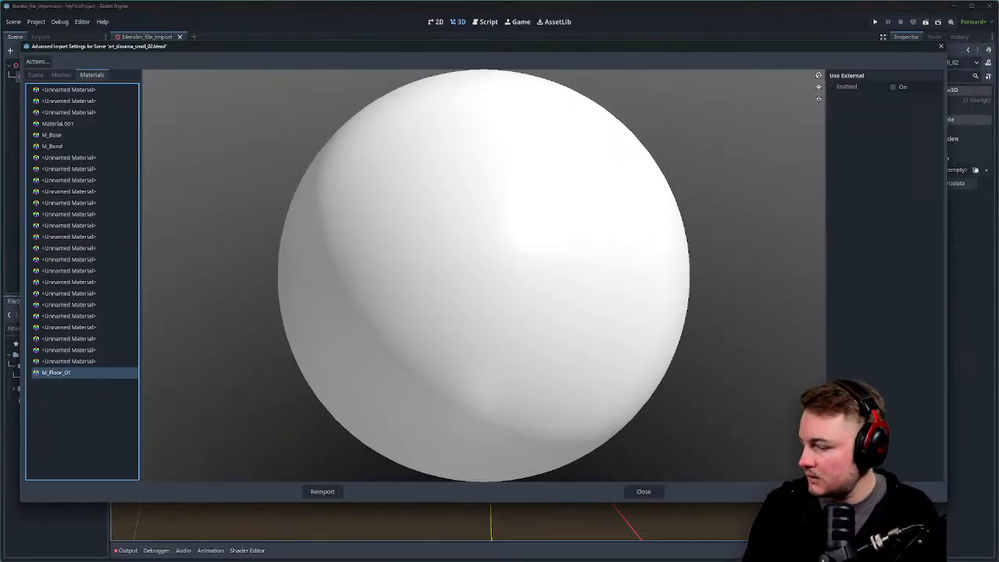
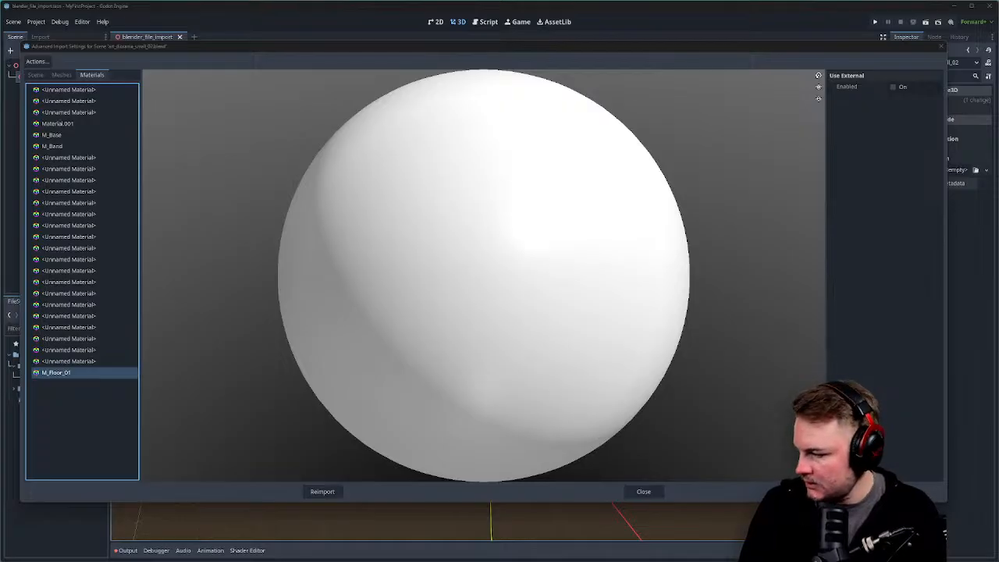
Switch to Blender's art_diorama_small_02.blend gym diorama and orbit around it.
key("alt+Tab")
middle_click_drag(361, 287, 389, 284)
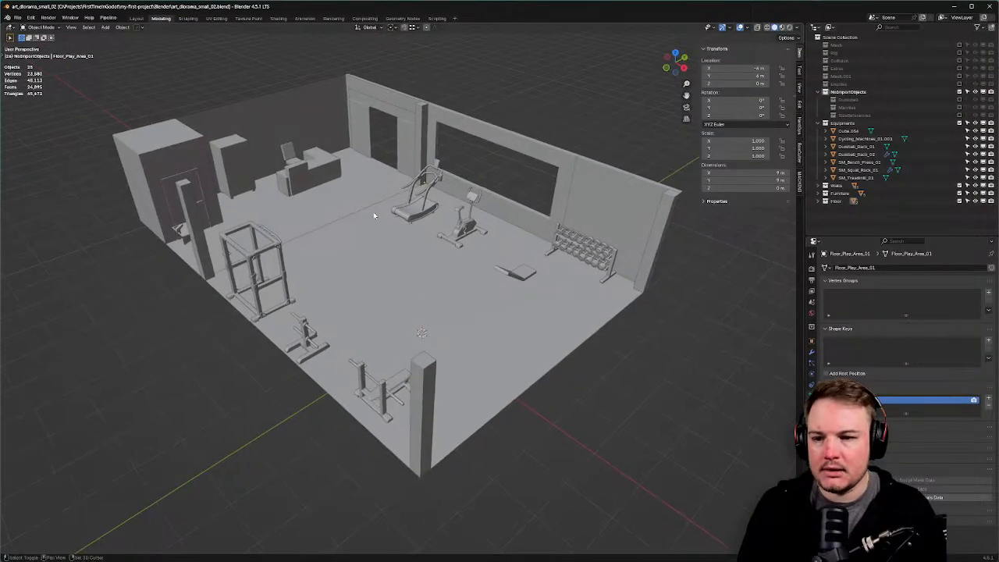
Open the Shading workspace showing M_Floor_01's Principled BSDF and Material Output nodes.
scroll(288, 105, "down", 1)
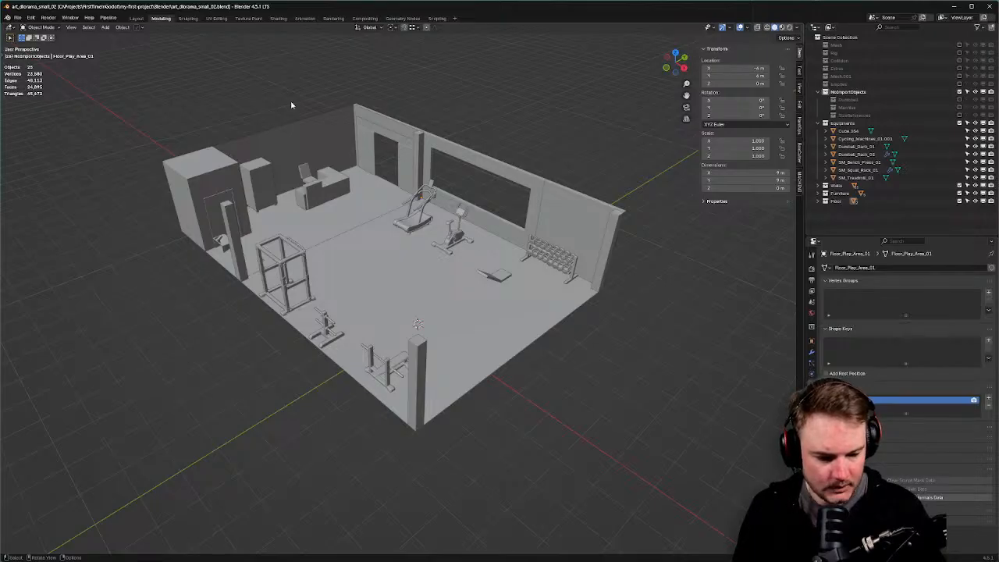
left_click(279, 19)
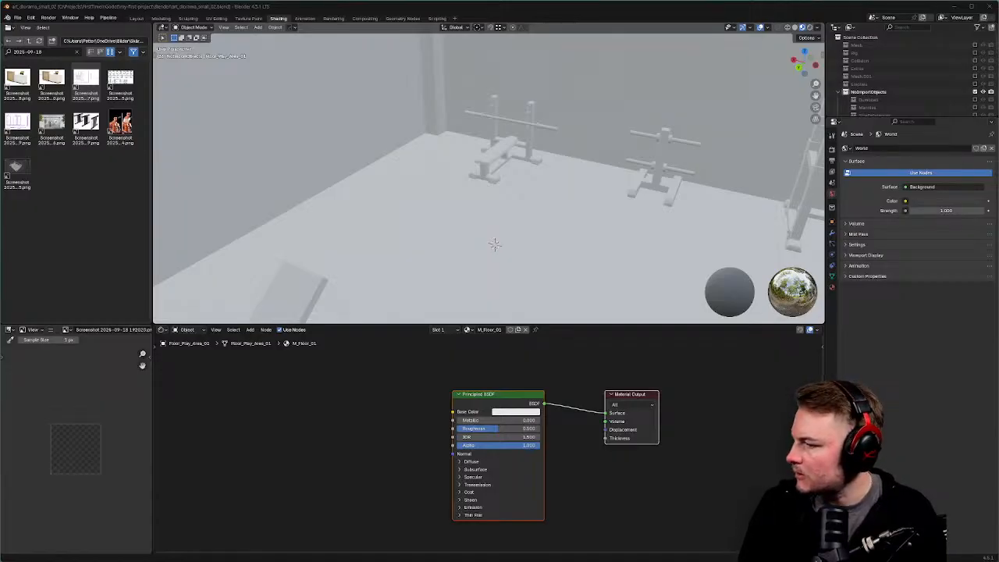
Point the Shading file browser at the Downloads folder to list its texture images.
left_click(117, 41)
type("Downloads")
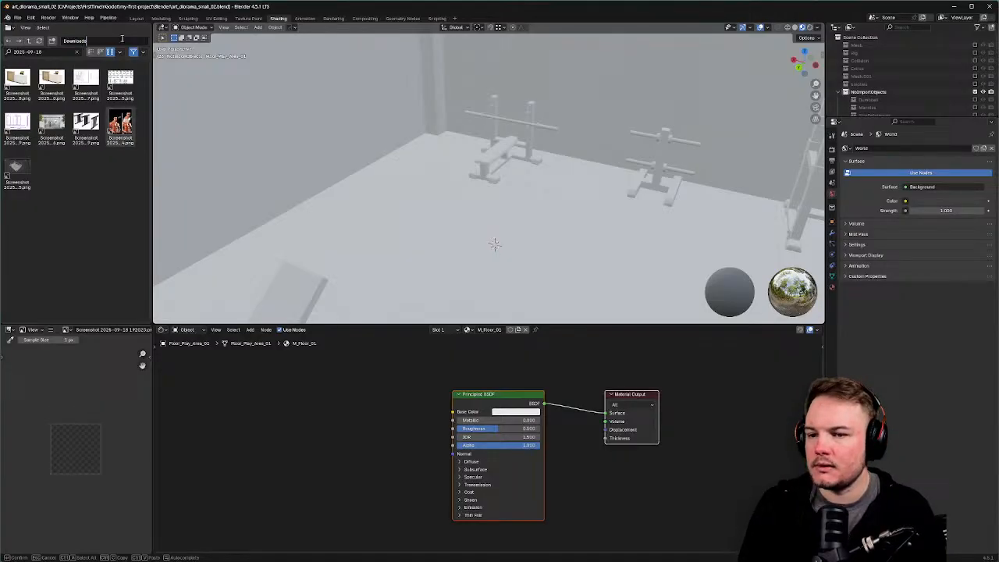
key("Return")
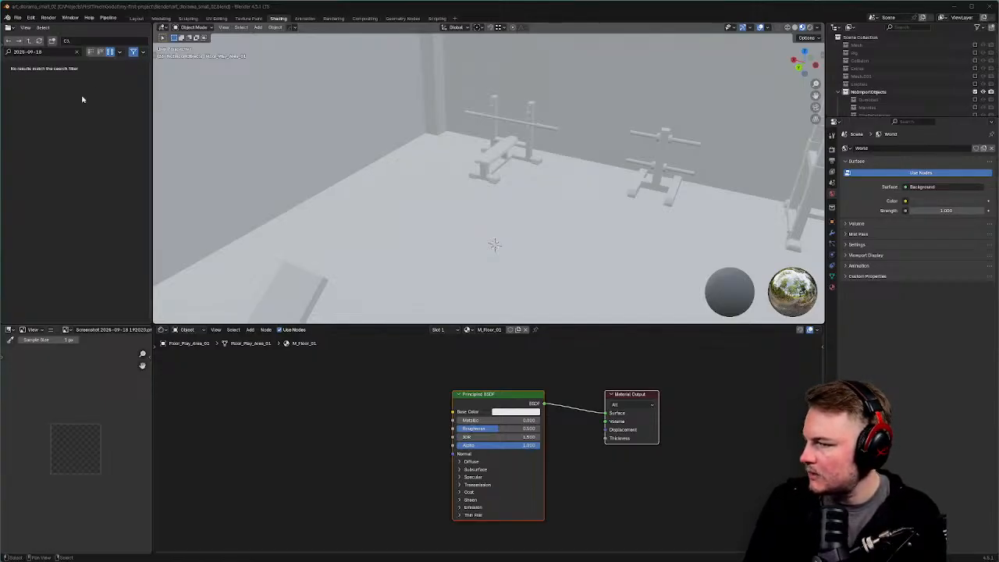
left_click(102, 41)
type("C:\\Users\\Potter\\Downloads")
key("Return")
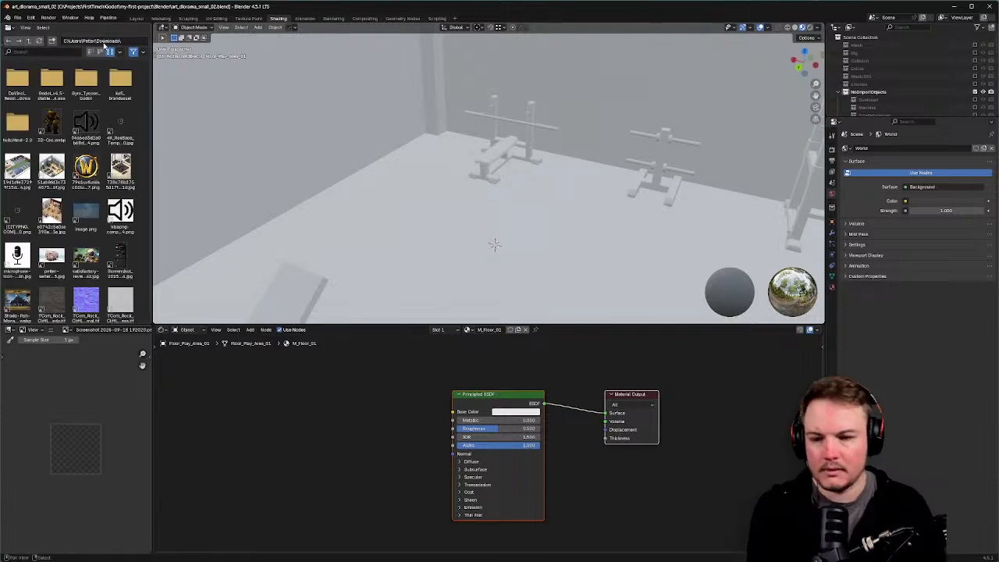
scroll(67, 145, "down", 1)
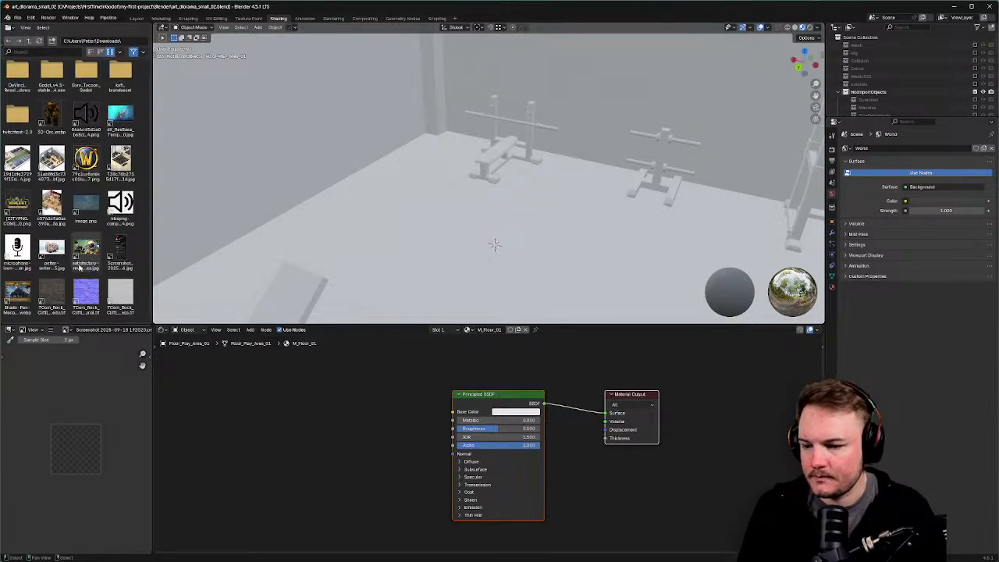
Drag the TCom_Rock_Cliff albedo, normal and roughness images into M_Floor_01 as texture nodes.
left_click_drag(51, 295, 261, 408)
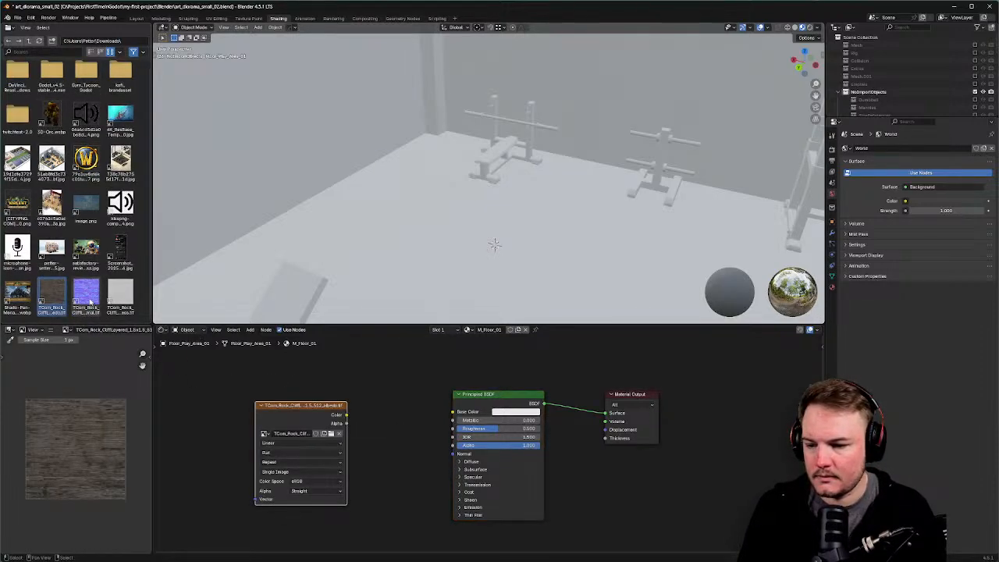
left_click_drag(90, 301, 224, 407)
left_click_drag(120, 295, 281, 416)
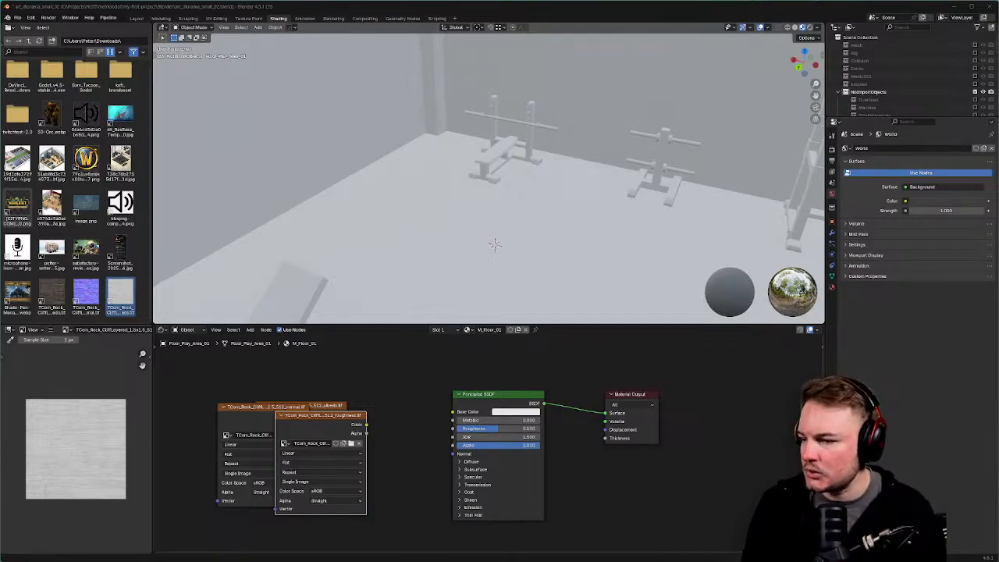
left_click(325, 374)
right_click(324, 374)
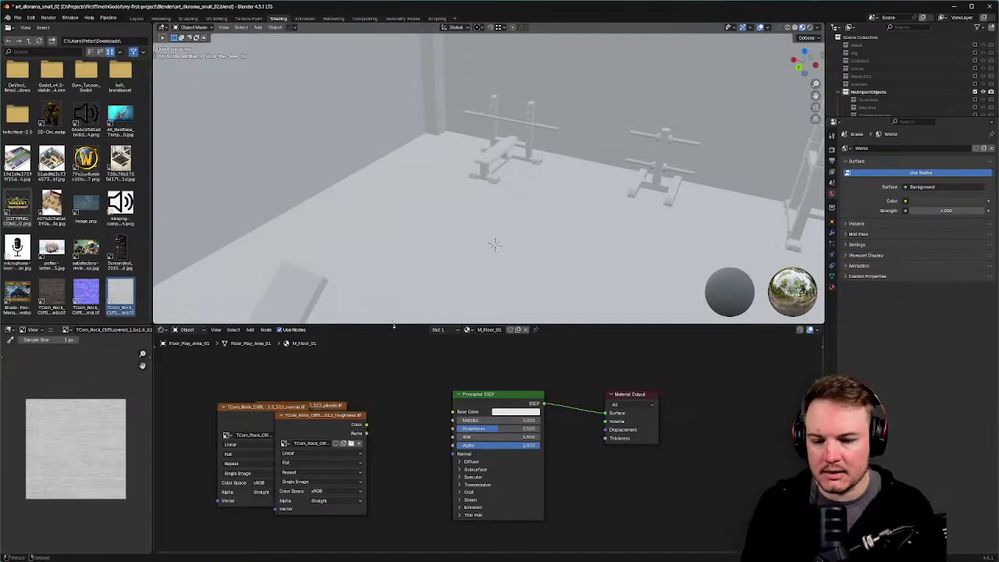
left_click_drag(394, 325, 367, 273)
Turn on node snapping and stack the albedo, normal and roughness nodes vertically.
left_click_drag(284, 384, 235, 482)
middle_click_drag(317, 341, 459, 322)
left_click(799, 279)
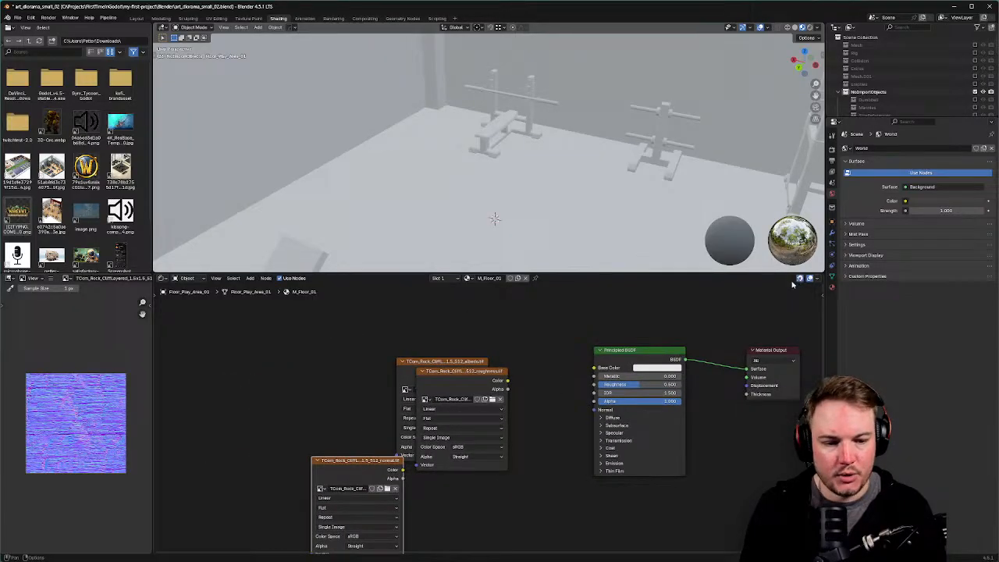
middle_click_drag(563, 476, 533, 440)
left_click_drag(412, 329, 403, 326)
left_click_drag(464, 337, 480, 496)
middle_click_drag(480, 474, 508, 420)
left_click_drag(375, 376, 449, 403)
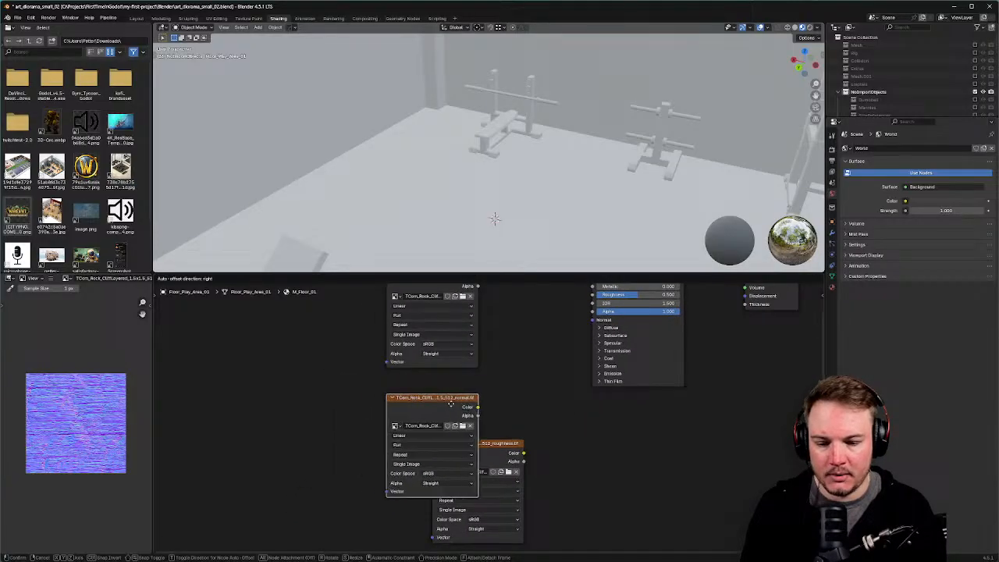
middle_click_drag(508, 422, 502, 385)
left_click_drag(494, 407, 449, 486)
middle_click_drag(535, 391, 486, 445)
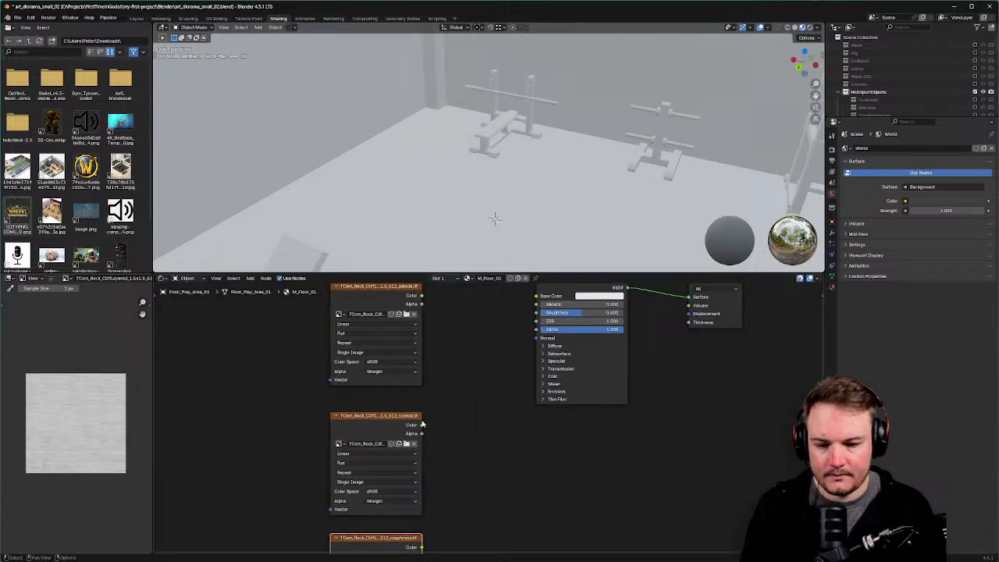
Route the normal texture's Color through a new Normal Map node into the Principled BSDF Normal.
left_click_drag(422, 424, 437, 427)
type("norm")
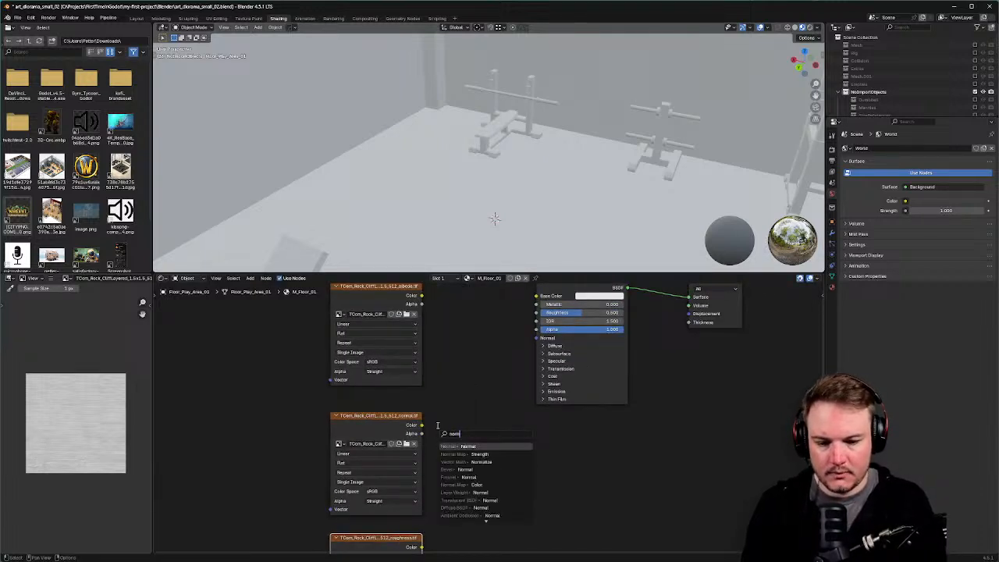
left_click(467, 485)
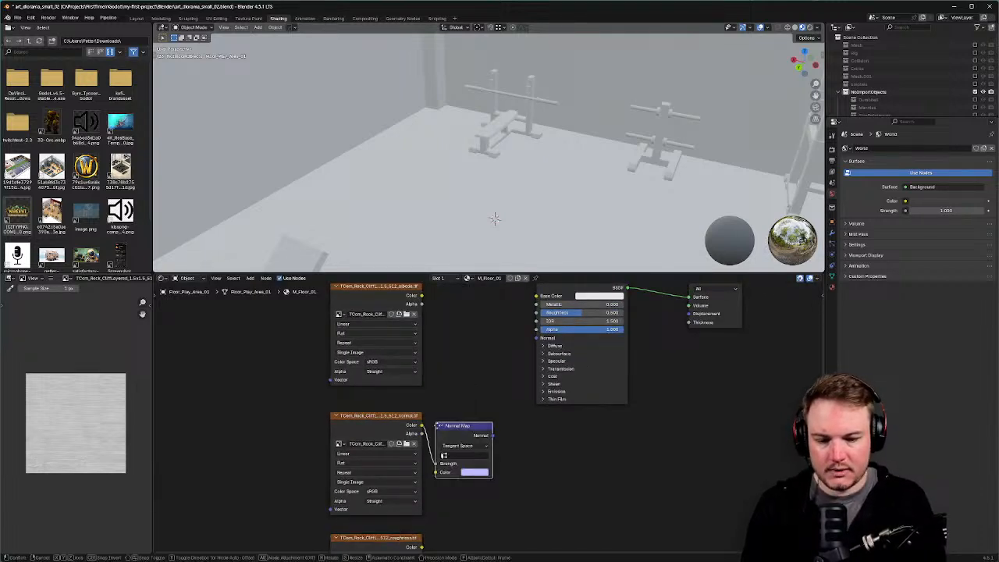
left_click(464, 439)
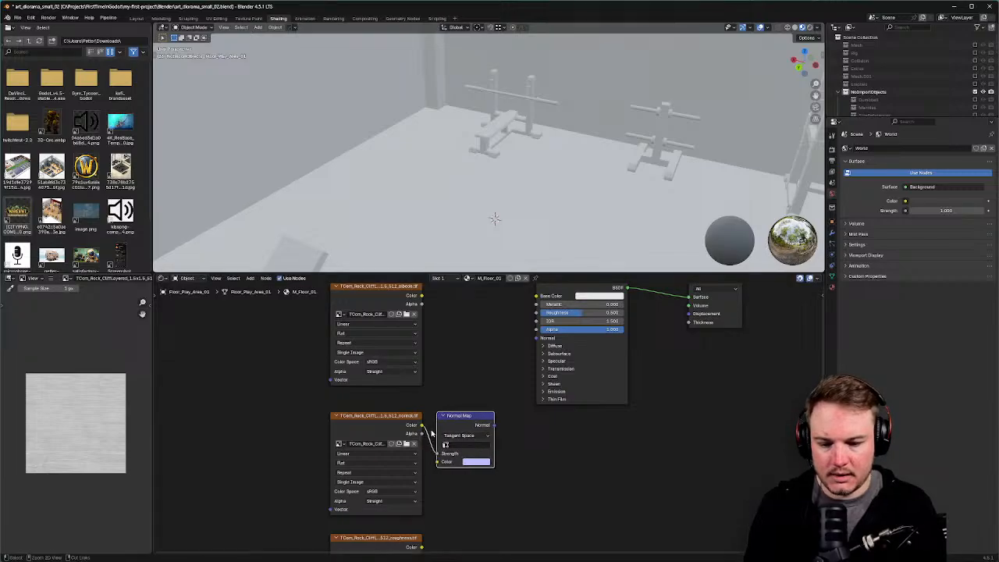
middle_click_drag(450, 377, 456, 425)
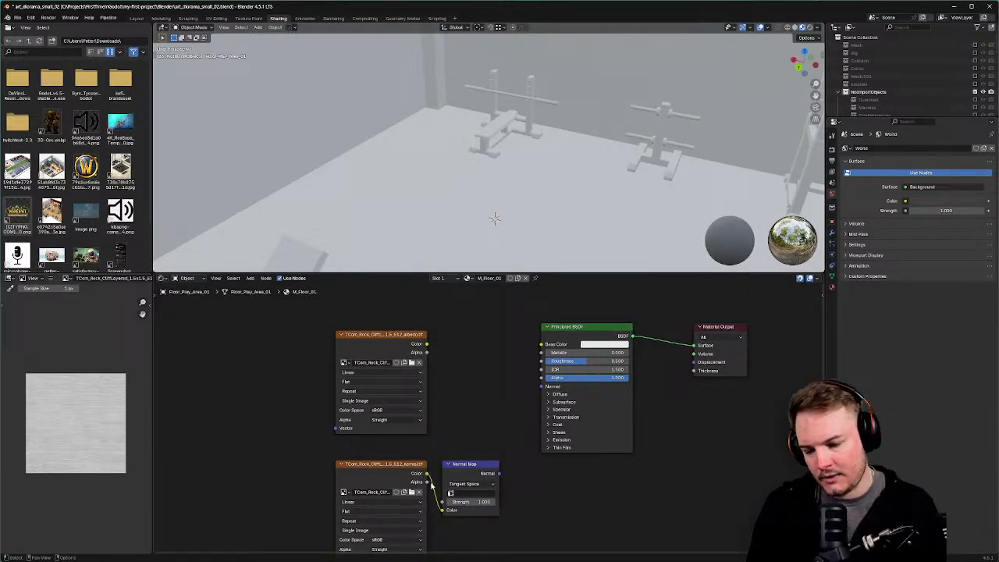
middle_click_drag(538, 489, 531, 487)
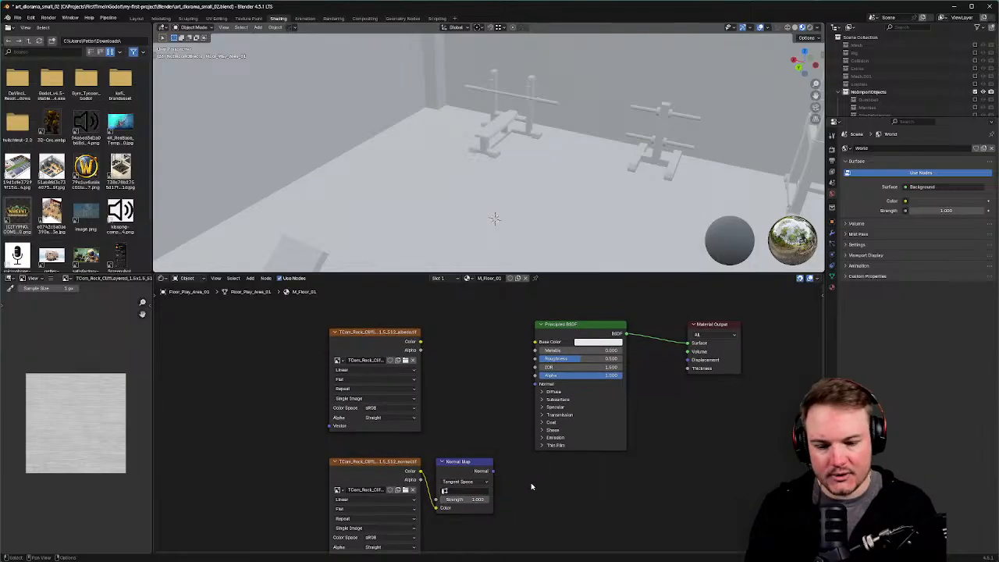
left_click_drag(492, 472, 534, 384)
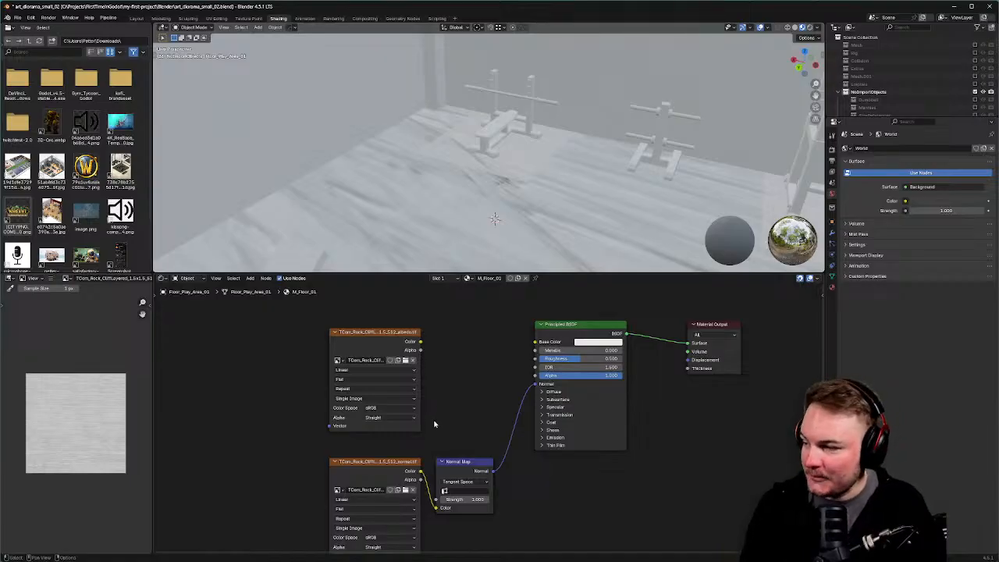
Wire the albedo texture to Base Color and the roughness texture to Roughness.
middle_click_drag(443, 359, 419, 358)
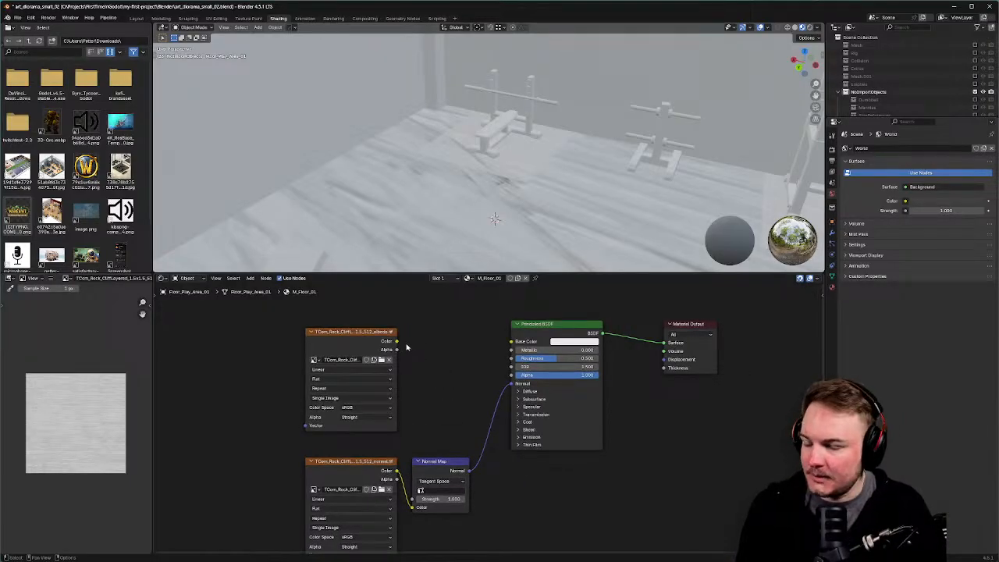
left_click_drag(398, 341, 513, 342)
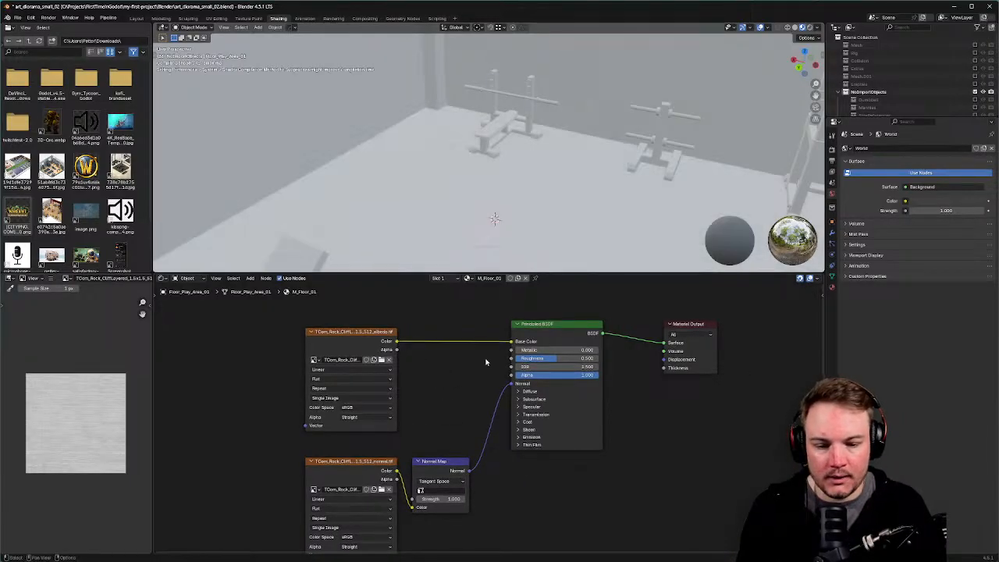
scroll(469, 375, "down", 5, "shift")
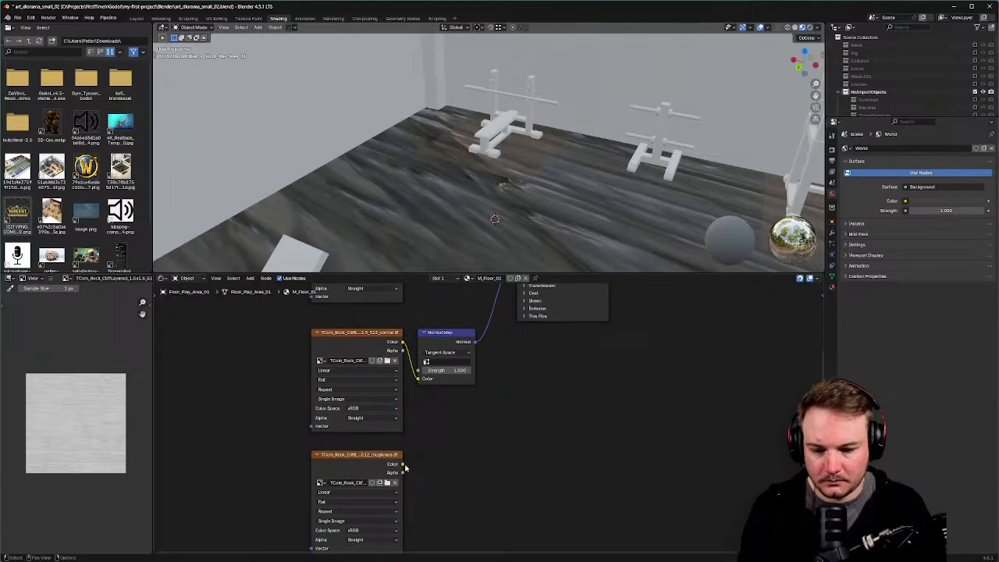
left_click_drag(401, 465, 526, 423)
scroll(521, 410, "up", 2, "shift")
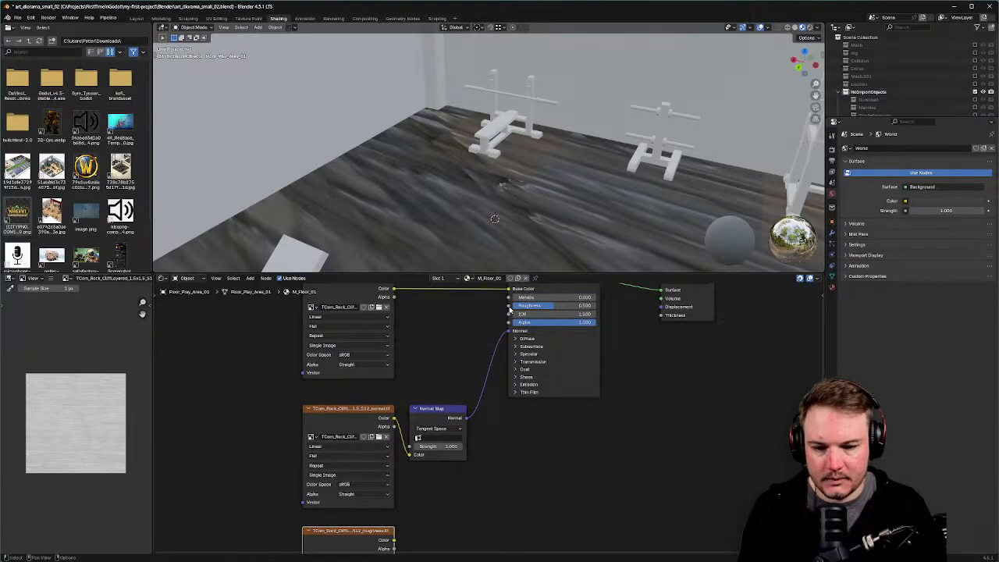
left_click_drag(509, 306, 394, 541)
scroll(443, 358, "up", 3, "shift")
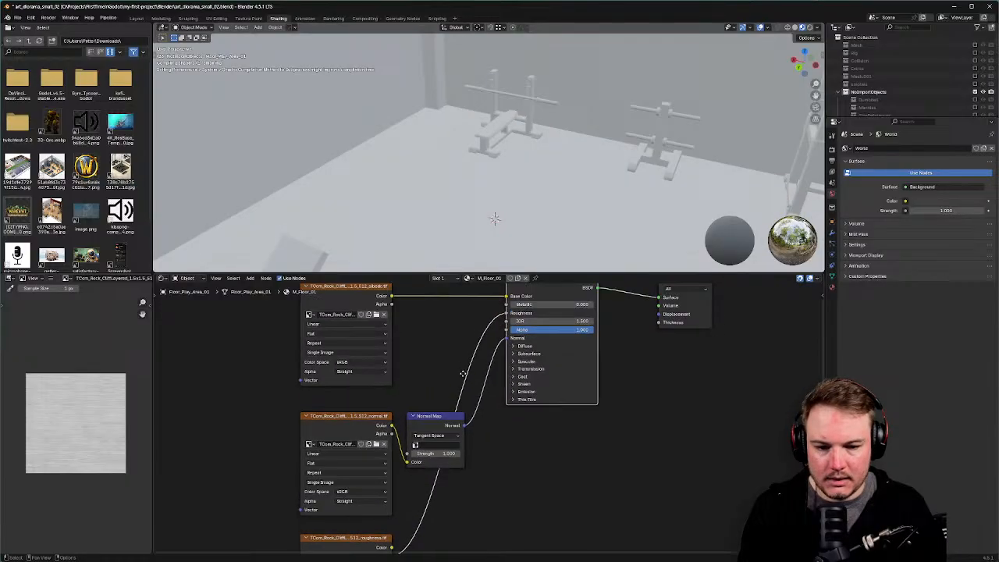
middle_click_drag(450, 373, 453, 349)
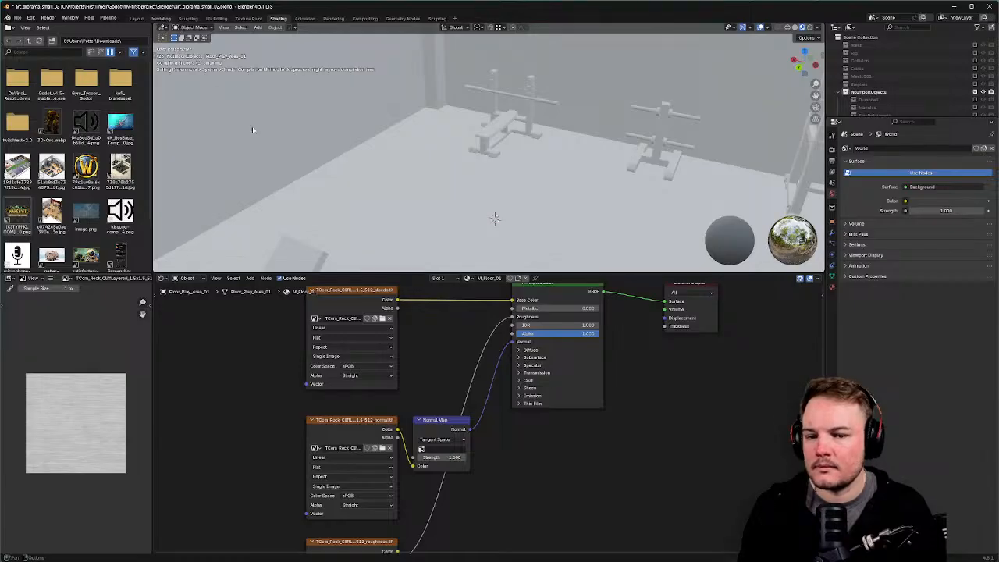
Return to the Modeling workspace and orbit around the gym diorama.
left_click(161, 18)
middle_click_drag(287, 147, 357, 201)
key("Tab")
Switch to Object Mode and view the gym floor in Material Preview shading.
left_click(362, 178)
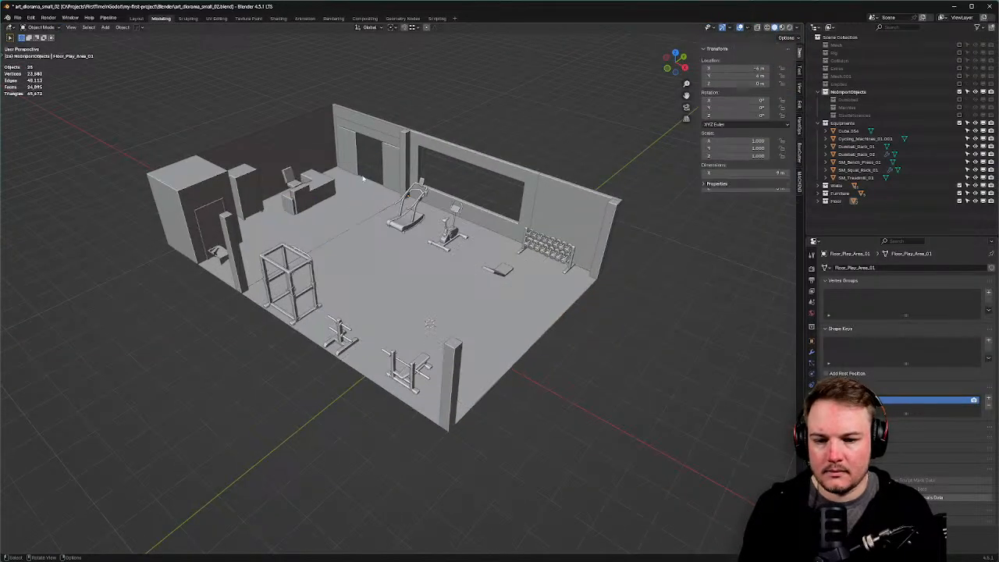
key("z")
left_click(365, 220)
scroll(521, 191, "up", 4)
mouse_move(519, 192)
middle_mouse_down()
mouse_move(489, 238)
mouse_move(306, 227)
mouse_move(342, 231)
middle_mouse_up()
scroll(433, 230, "up", 5)
scroll(312, 231, "down", 8)
scroll(342, 232, "up", 6)
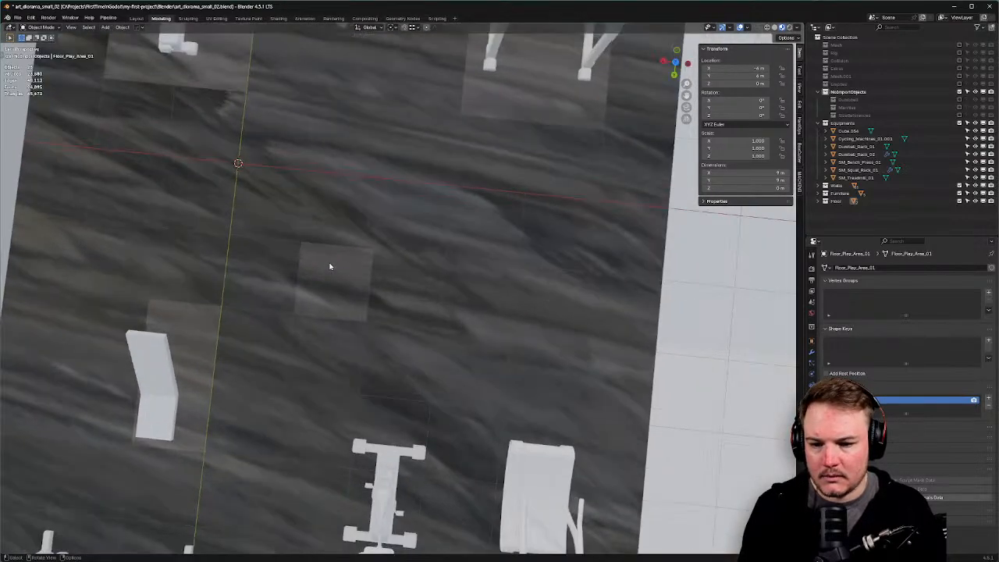
Select the whole floor mesh in Edit Mode and move to the UV Editing workspace.
key("ctrl+Tab")
left_click(409, 201)
key("a")
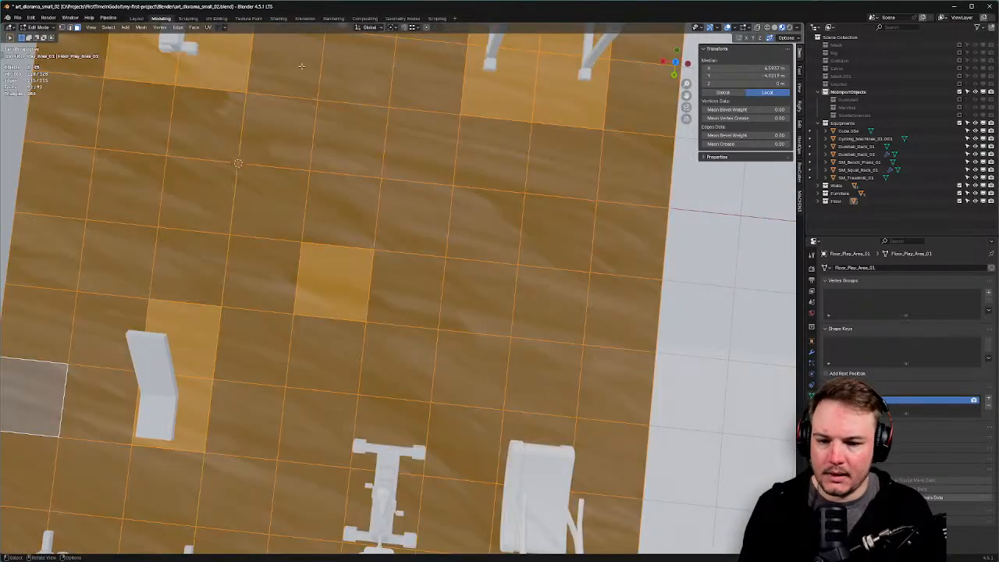
left_click(216, 18)
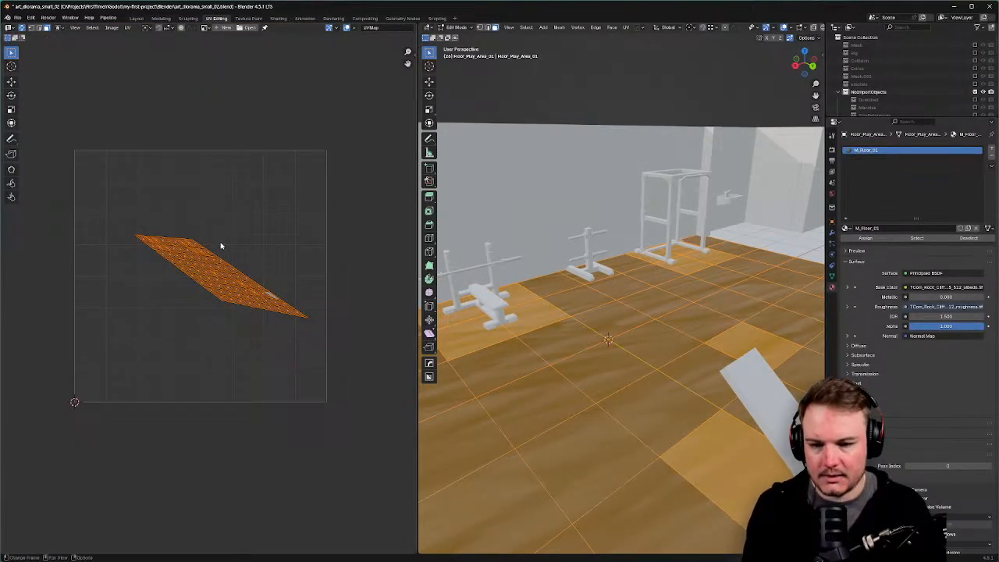
Check the UVPackmaster2 and TexTools side-panel tabs, then Unwrap the floor mesh.
key("n")
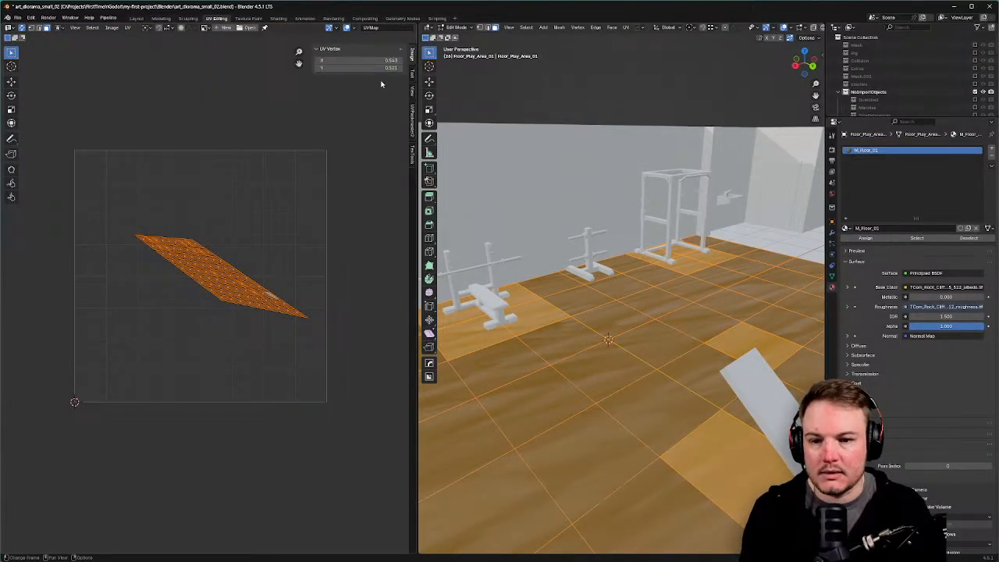
left_click(413, 117)
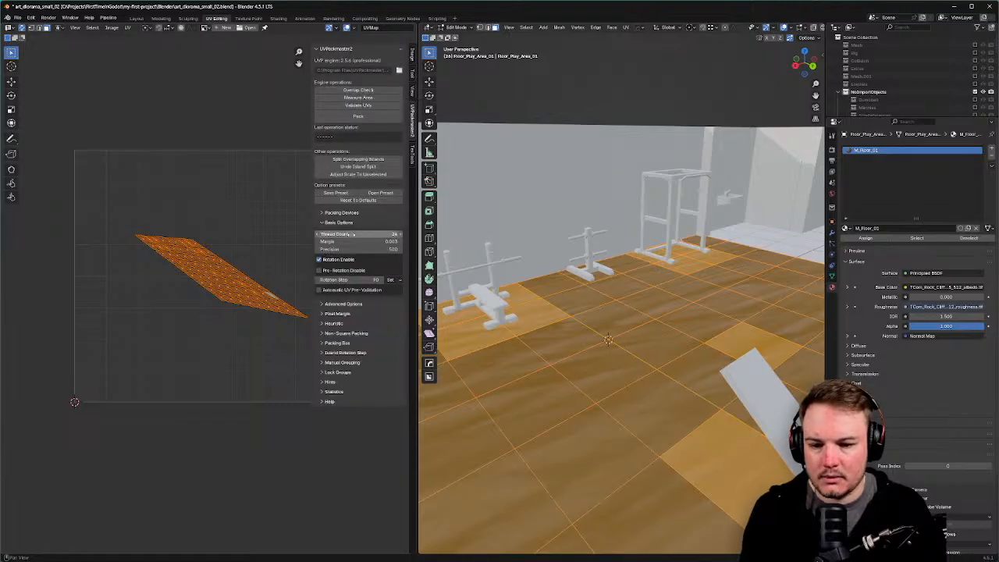
left_click(412, 159)
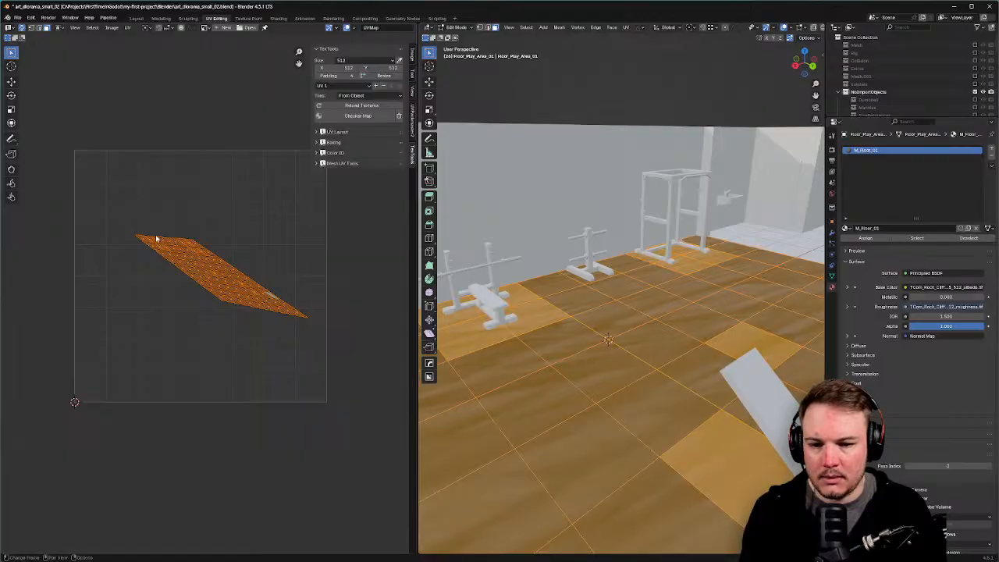
key("u")
left_click(165, 231)
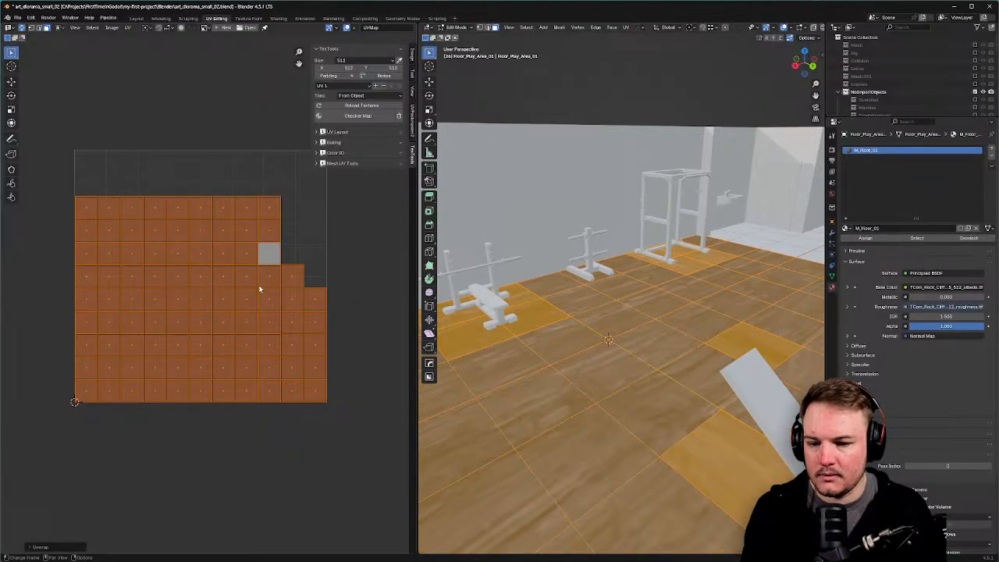
Select a floor face, then hide the 24 other objects with Shift+H in Object Mode.
scroll(642, 306, "down", 7)
mouse_move(642, 306)
middle_mouse_down()
mouse_move(662, 355)
mouse_move(614, 336)
mouse_move(646, 310)
middle_mouse_up()
scroll(662, 355, "up", 4)
key("l")
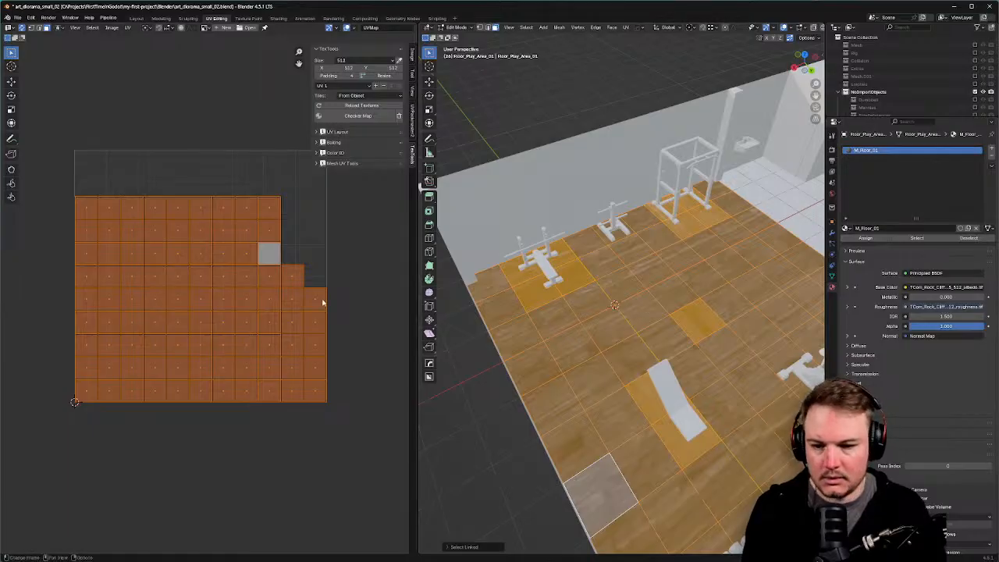
middle_click_drag(333, 293, 285, 280)
middle_click_drag(606, 309, 626, 284)
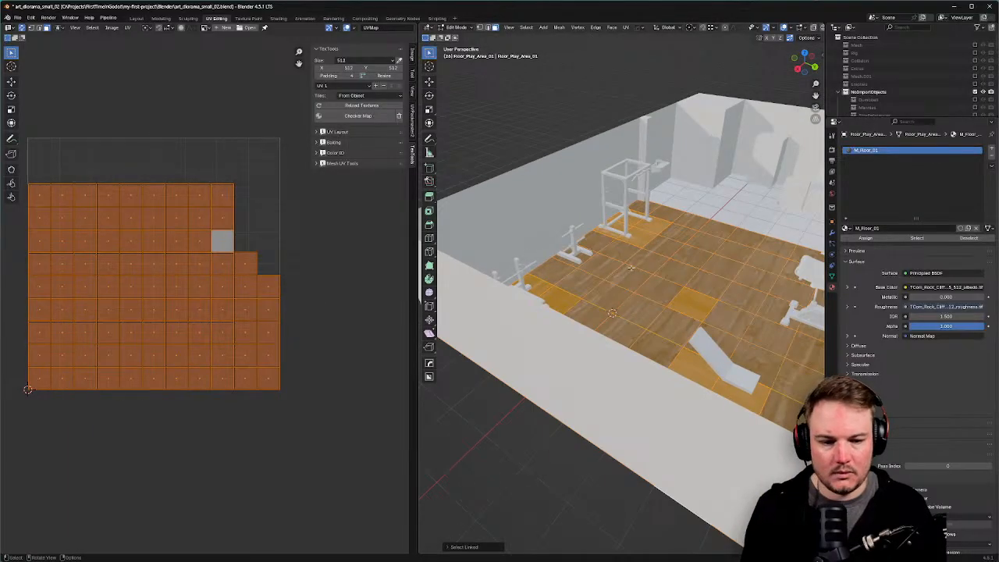
left_click(633, 257)
key("Tab")
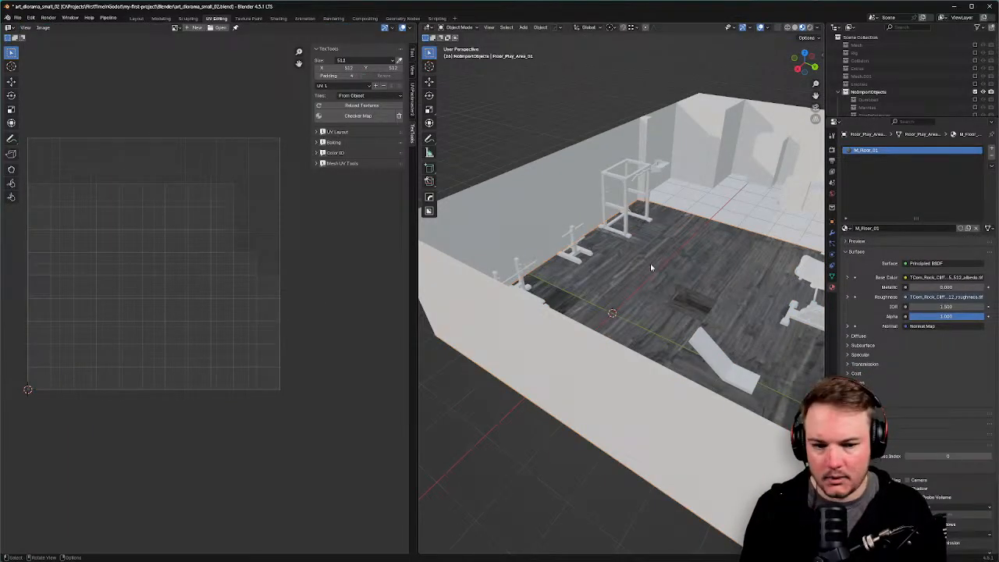
key("shift+h")
Re-enter Edit Mode on the floor plane and select all its linked faces.
middle_click_drag(651, 268, 693, 304)
key("Tab")
left_click(693, 311)
key("a")
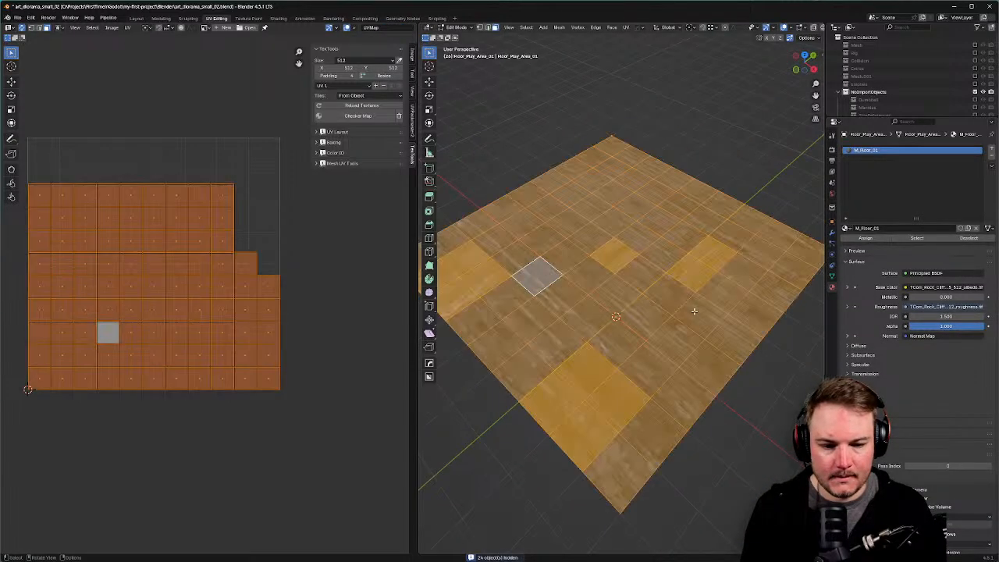
middle_click_drag(620, 303, 658, 287)
left_click(620, 381)
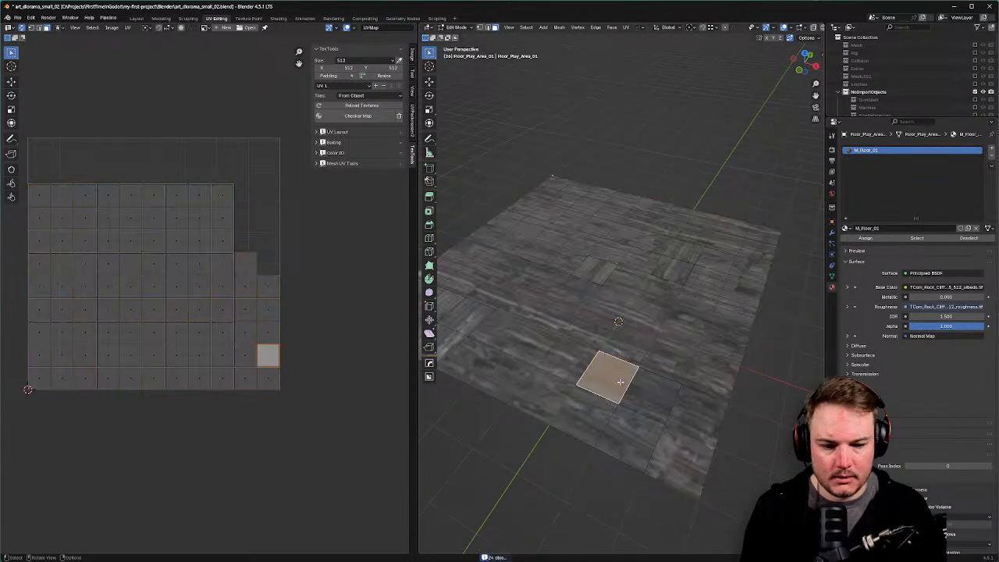
middle_click_drag(633, 391, 660, 377)
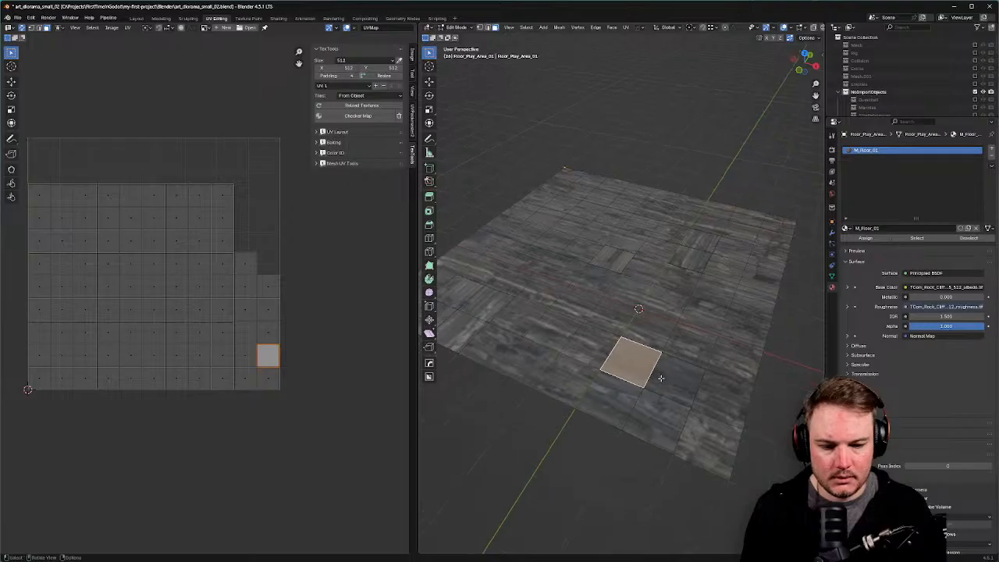
left_click(678, 339)
key("ctrl+l")
scroll(679, 340, "down", 2)
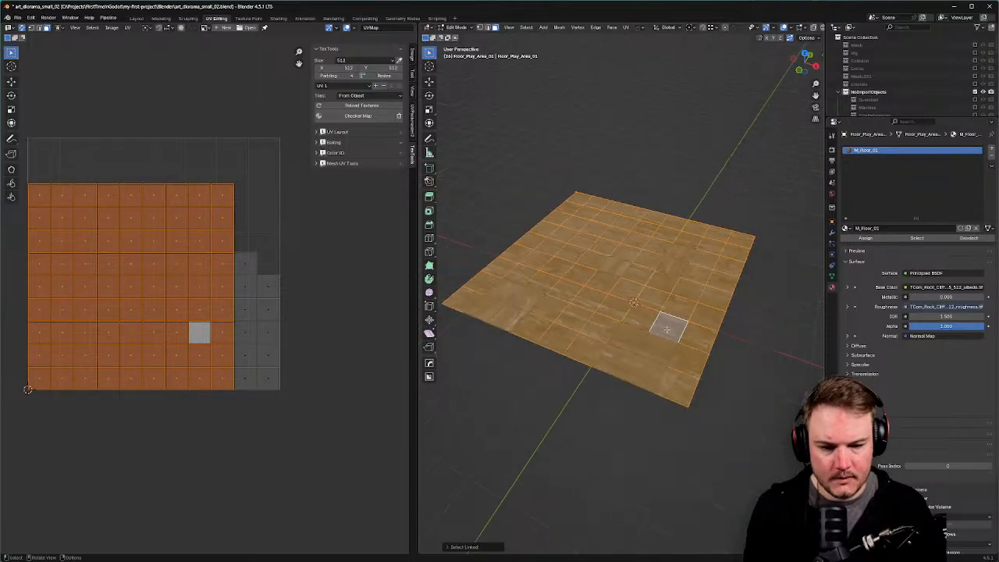
scroll(671, 335, "up", 1)
Select all floor vertices and merge by distance, removing 28 duplicates.
key("1")
key("a")
key("m")
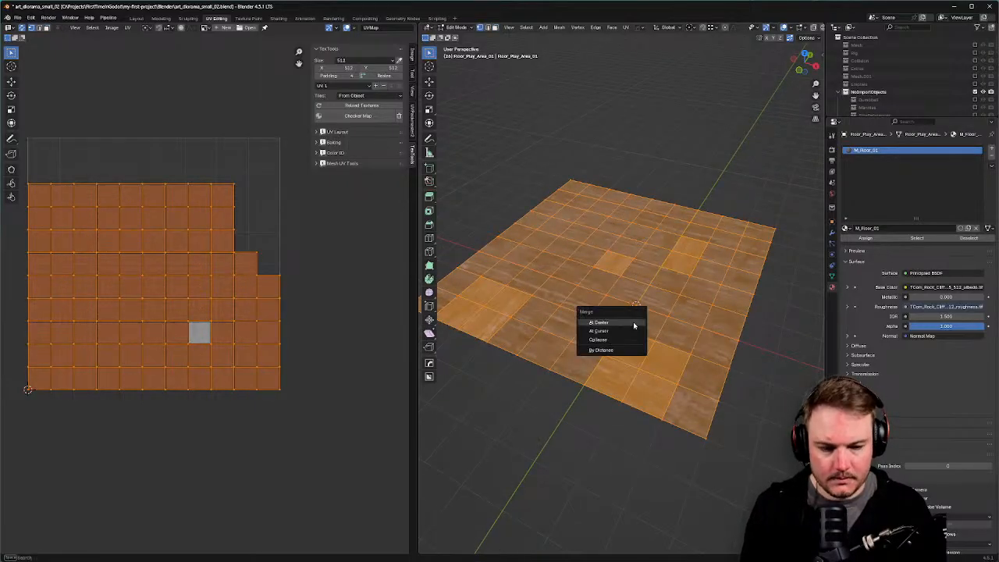
left_click(625, 350)
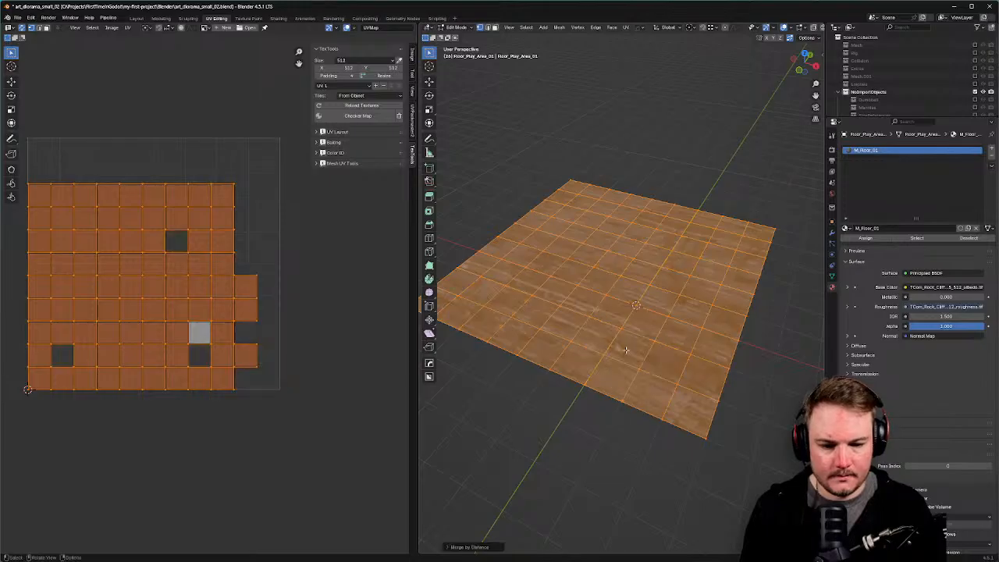
Re-unwrap the floor into a clean 9×9 UV grid and return to the Modeling workspace.
key("ctrl+Tab")
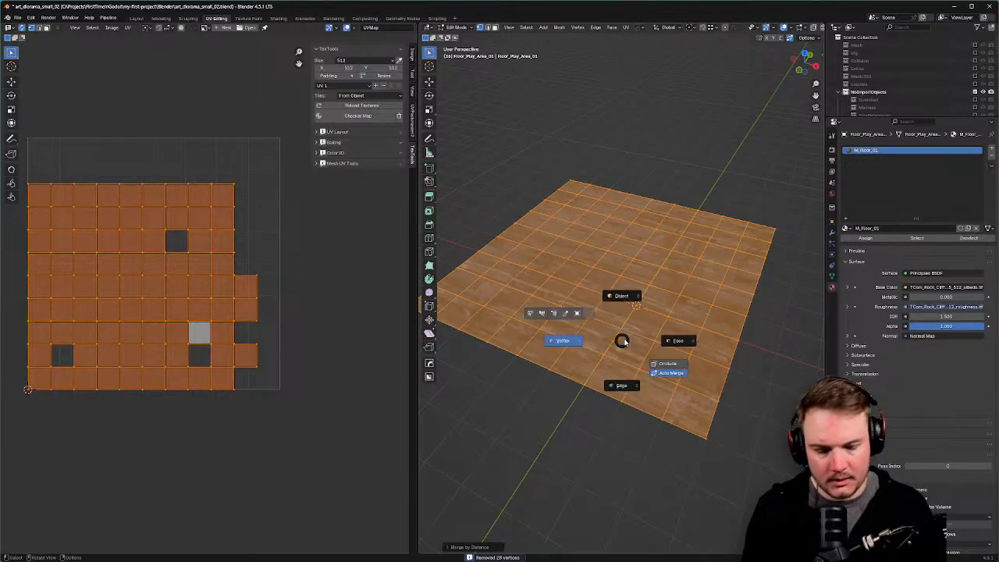
left_click(669, 339)
left_click(674, 326)
middle_click_drag(674, 326, 664, 322)
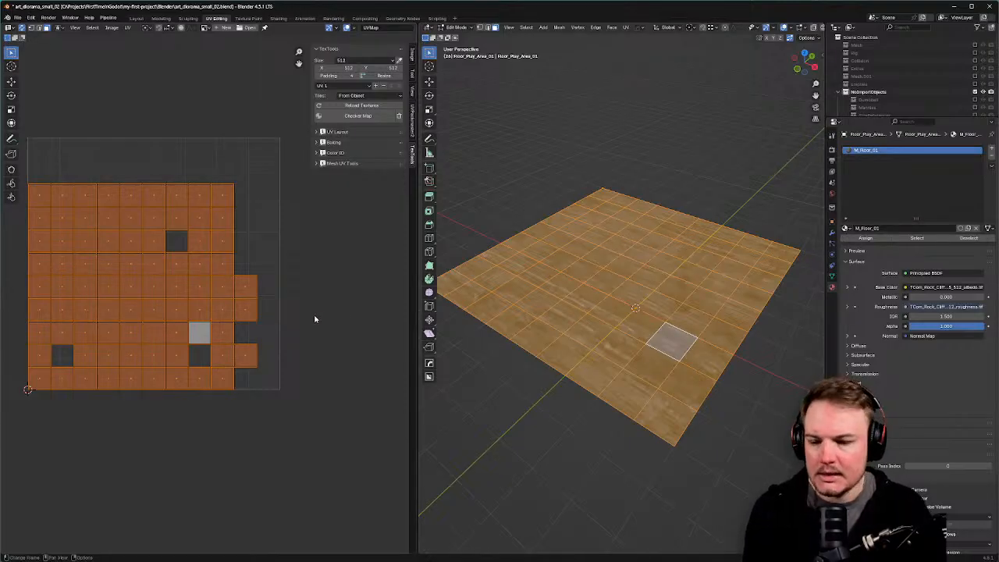
key("u")
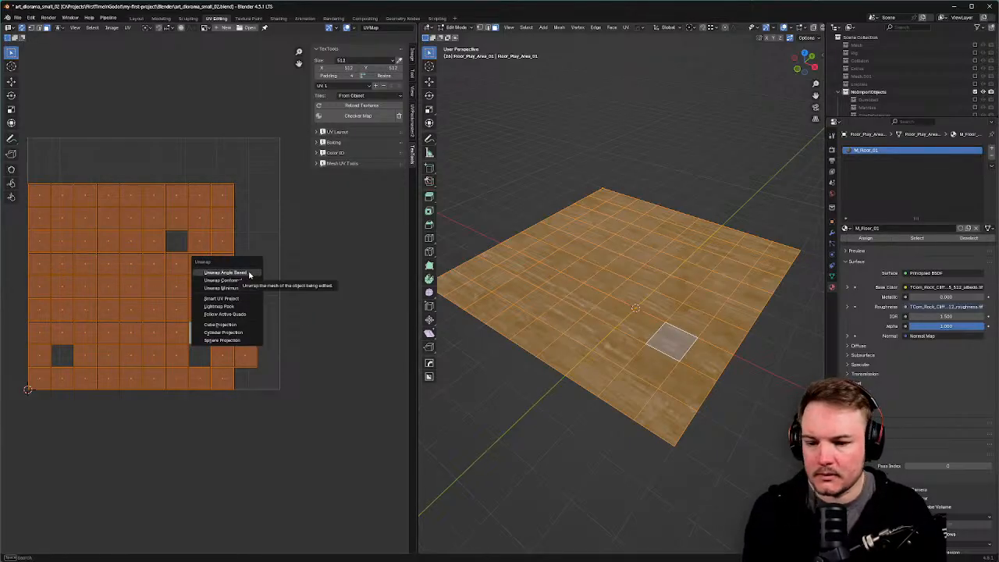
left_click(250, 275)
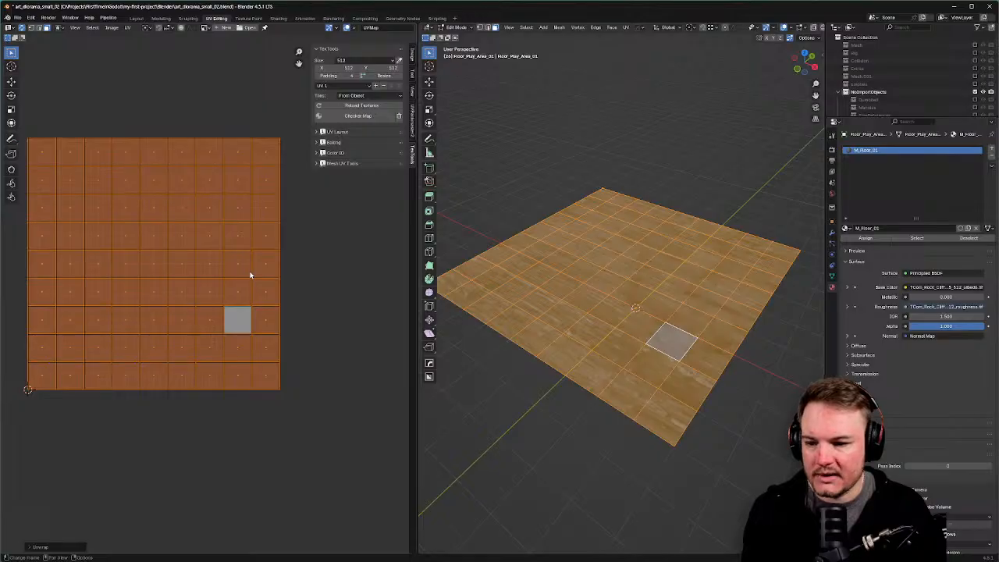
left_click(161, 18)
Return the floor to Object Mode, deselect it, and orbit to an oblique view.
scroll(393, 188, "down", 5)
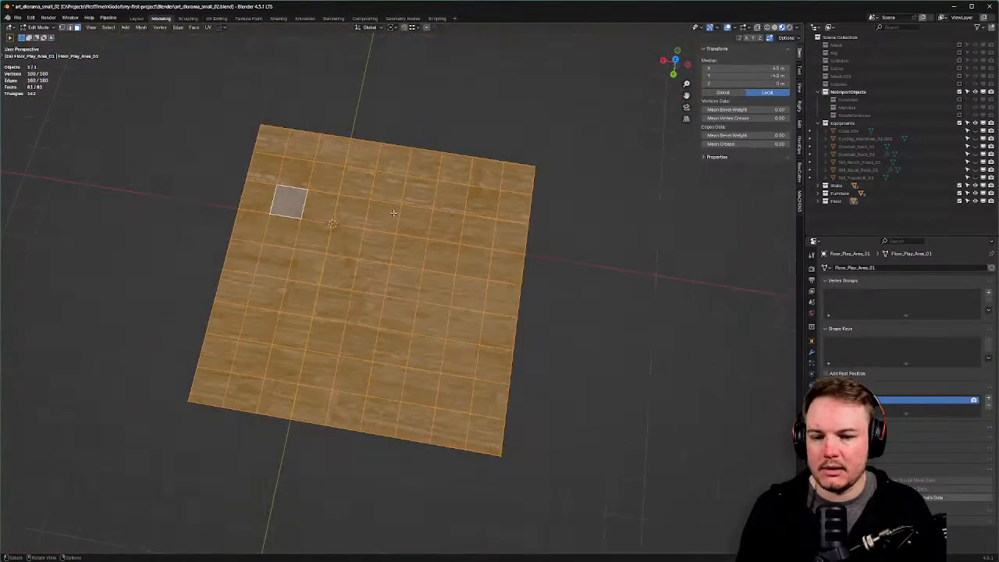
left_click(392, 189)
key("Tab")
left_click(392, 160)
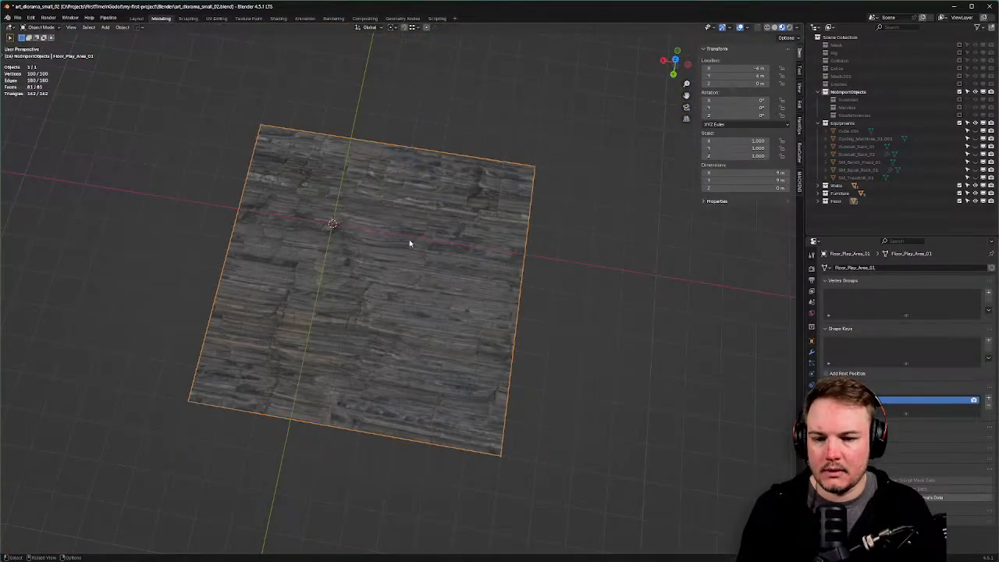
left_click(494, 66)
scroll(454, 167, "up", 1)
middle_click_drag(454, 167, 343, 169)
scroll(424, 191, "up", 5)
middle_click_drag(424, 191, 367, 238)
scroll(396, 185, "down", 3)
Unhide the walls and gym equipment with Alt+H, deselect all, and save art_diorama_small_02.blend.
key("alt+h")
scroll(412, 194, "up", 3)
scroll(419, 220, "down", 4)
left_click(449, 124)
scroll(423, 192, "up", 4)
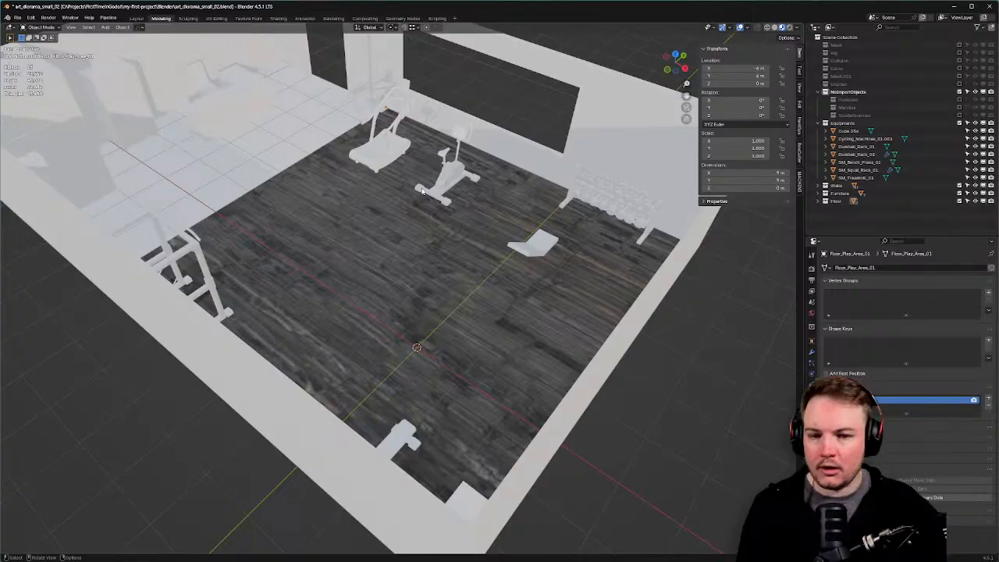
key("ctrl+s")
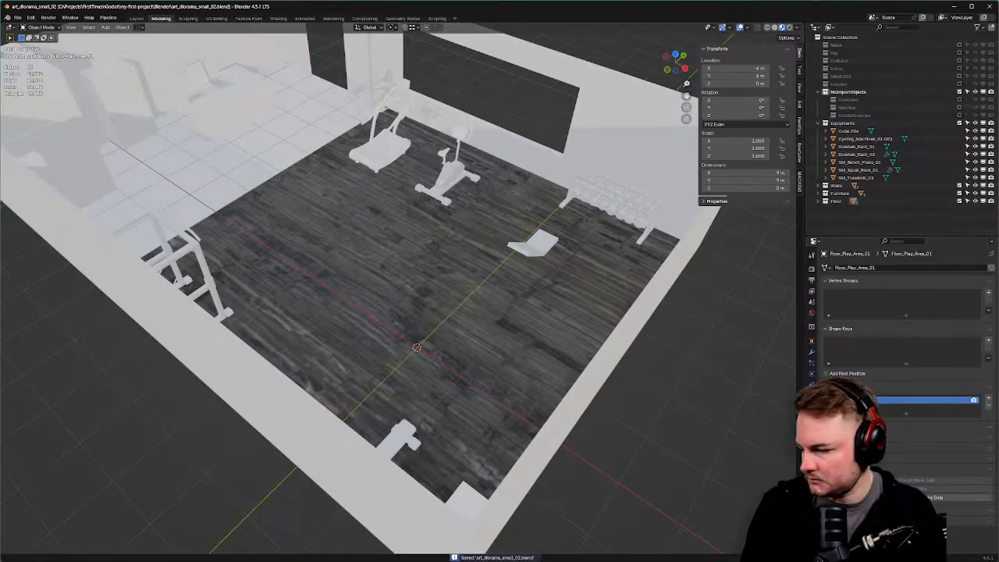
key("alt+Tab")
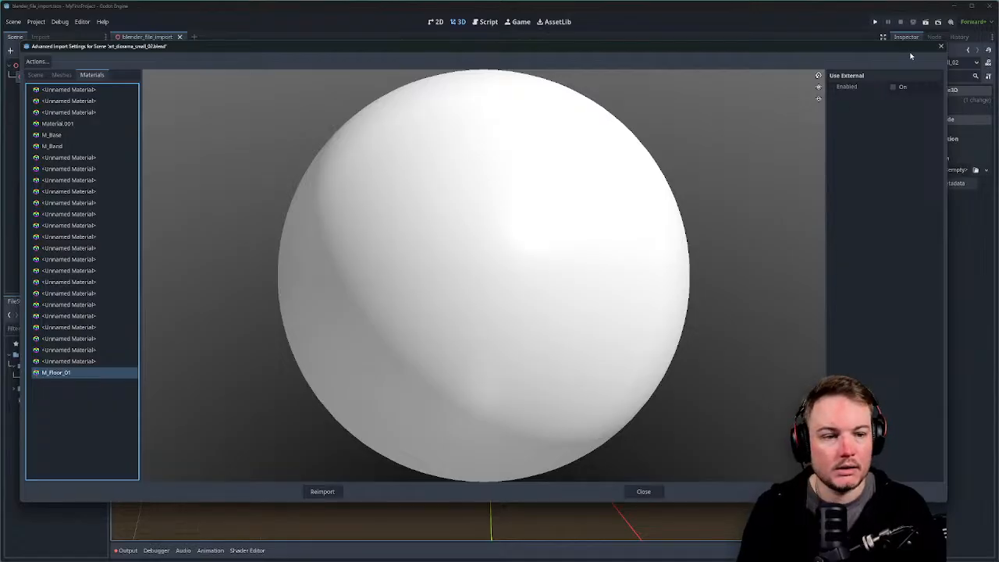
Close Advanced Import Settings and orbit around the reimported gym room.
left_click(942, 48)
middle_click_drag(564, 251, 591, 257)
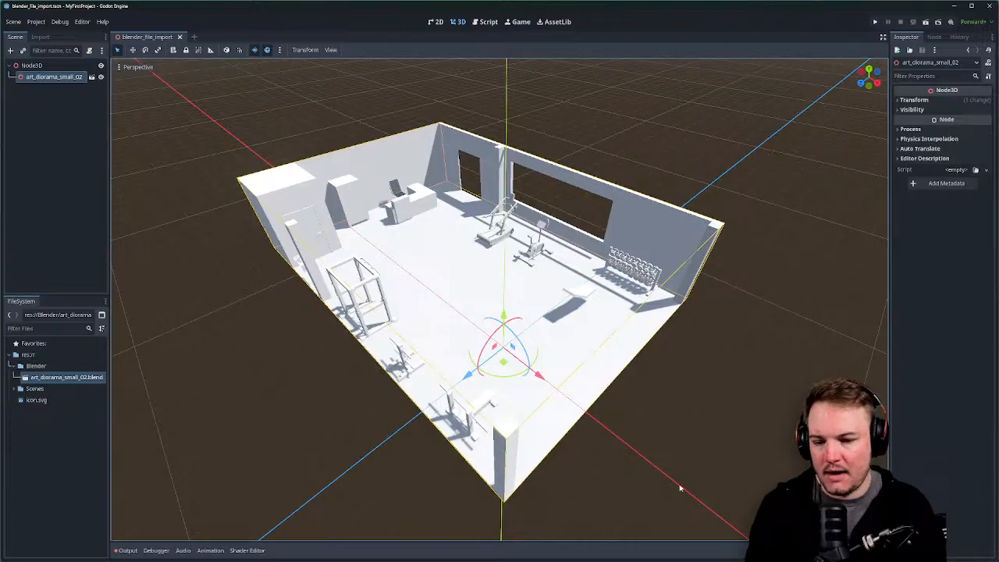
Orbit the view up to a high top-down look at the wooden floor.
middle_click_drag(640, 471, 663, 408)
scroll(776, 399, "up", 3)
middle_click_drag(776, 399, 496, 427)
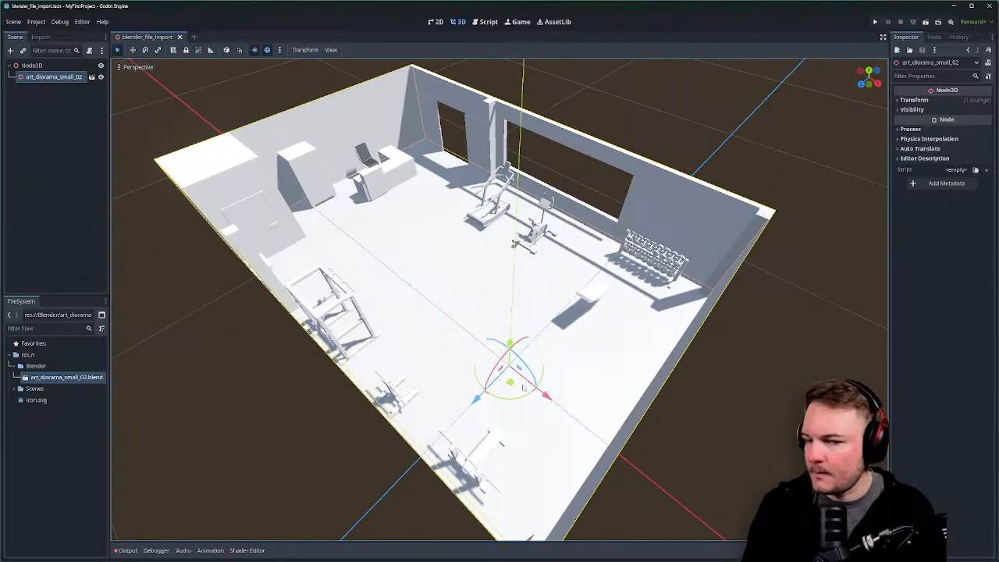
scroll(497, 427, "down", 4)
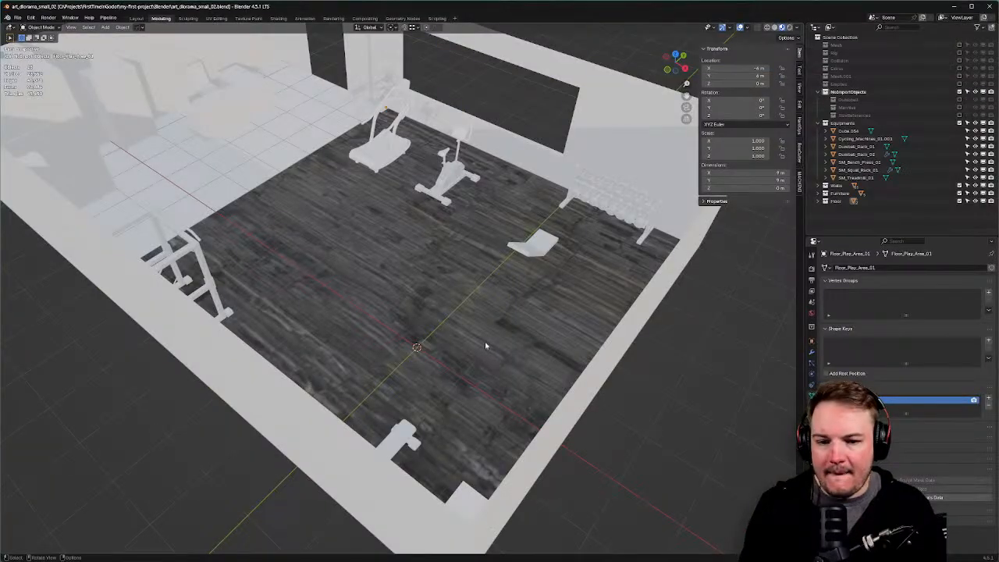
middle_click_drag(485, 341, 495, 338)
scroll(495, 338, "down", 3)
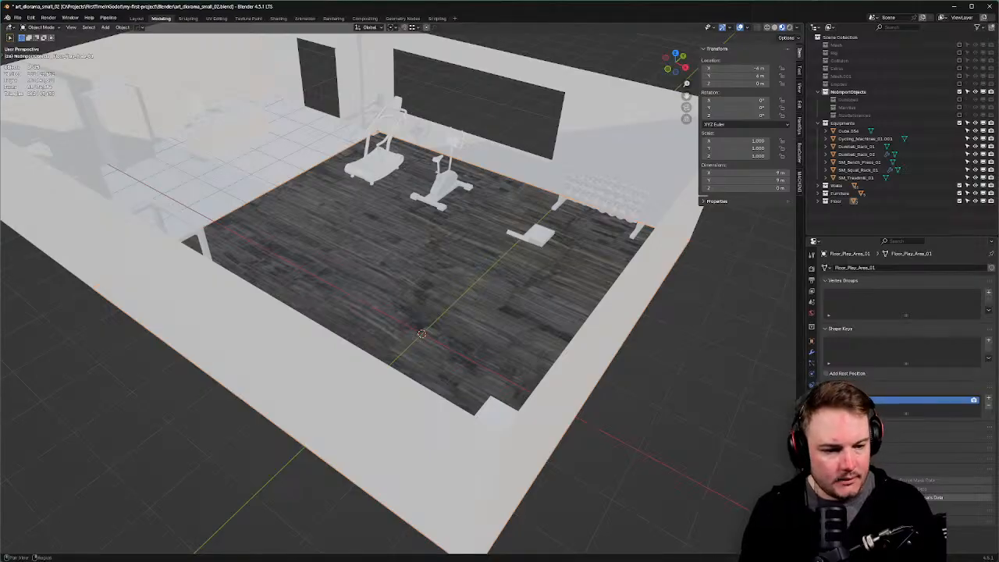
Inspect the floor's M_Floor_01 material, then request opening the imported diorama scene.
left_click(811, 405)
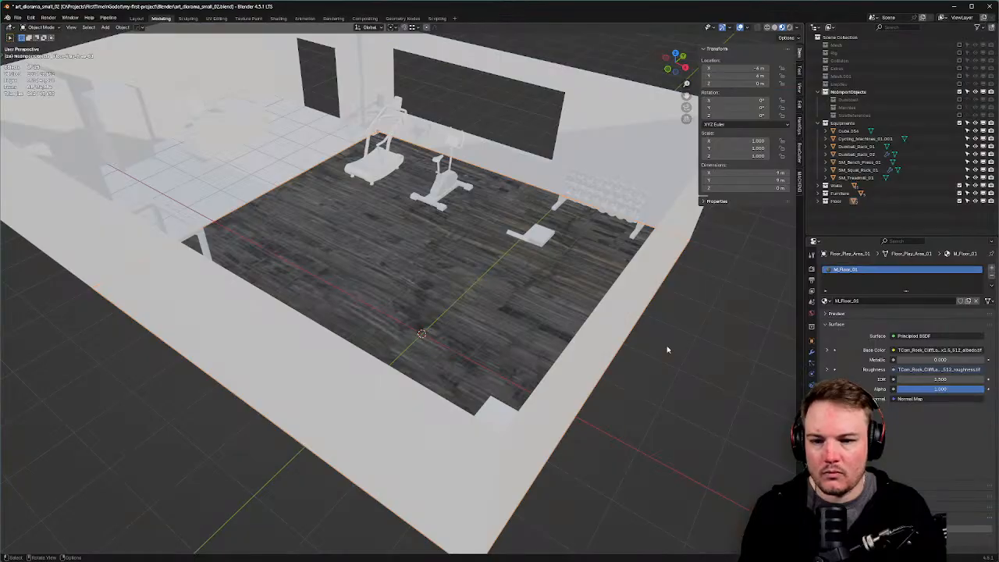
key("z")
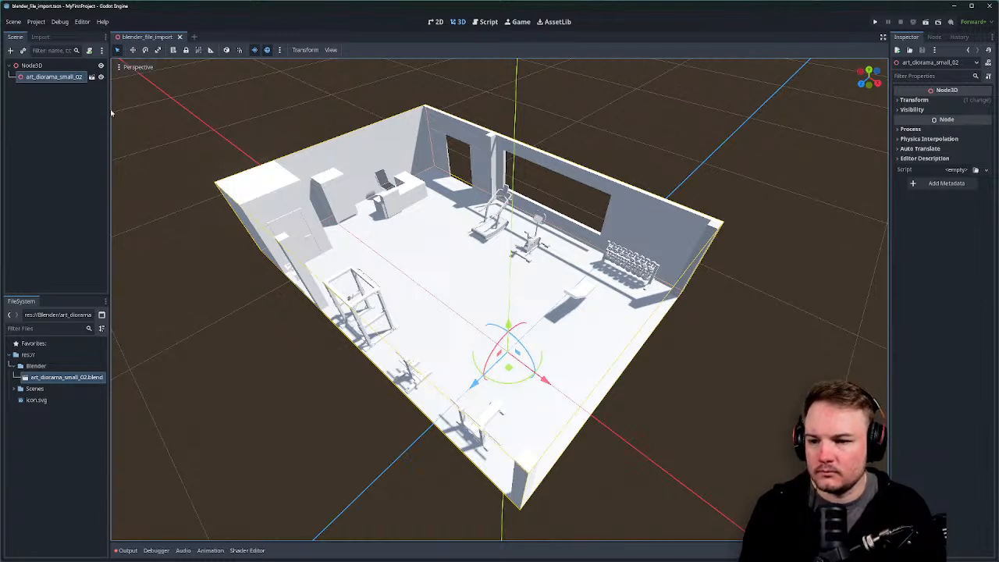
left_click(92, 77)
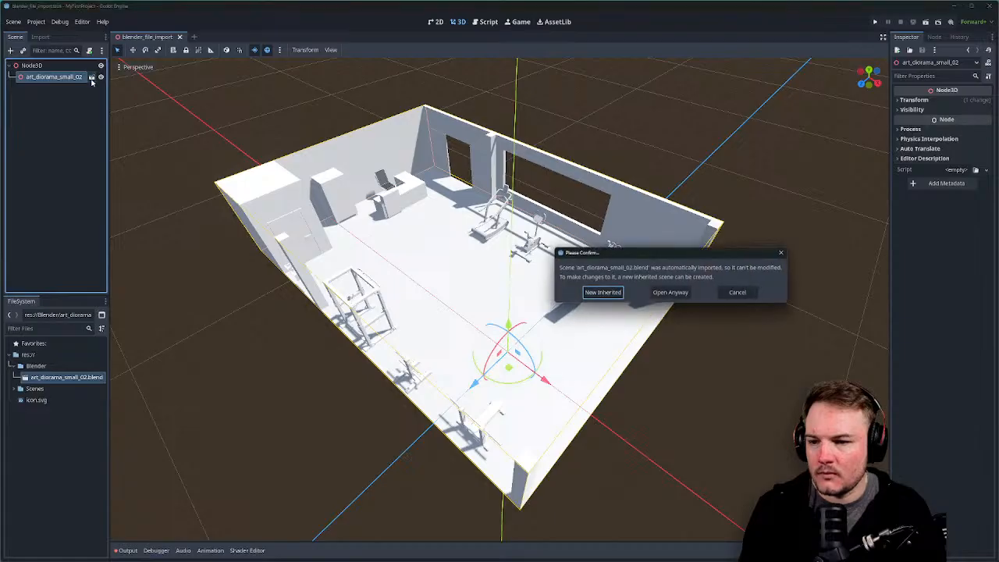
Open the auto-imported scene anyway and select its Walls and Floor_Play_Area_01 meshes.
left_click(656, 292)
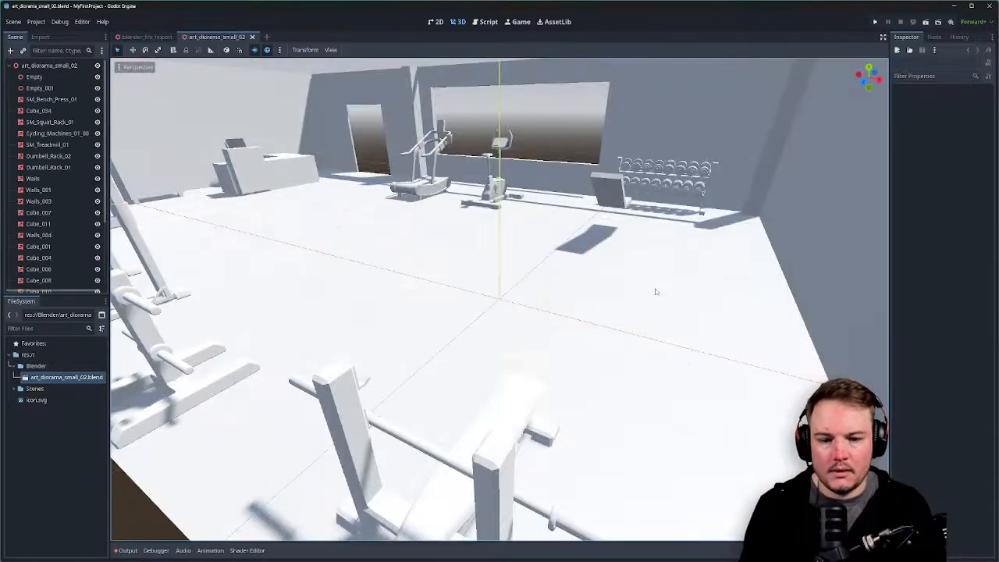
left_click(125, 224)
scroll(66, 212, "down", 2)
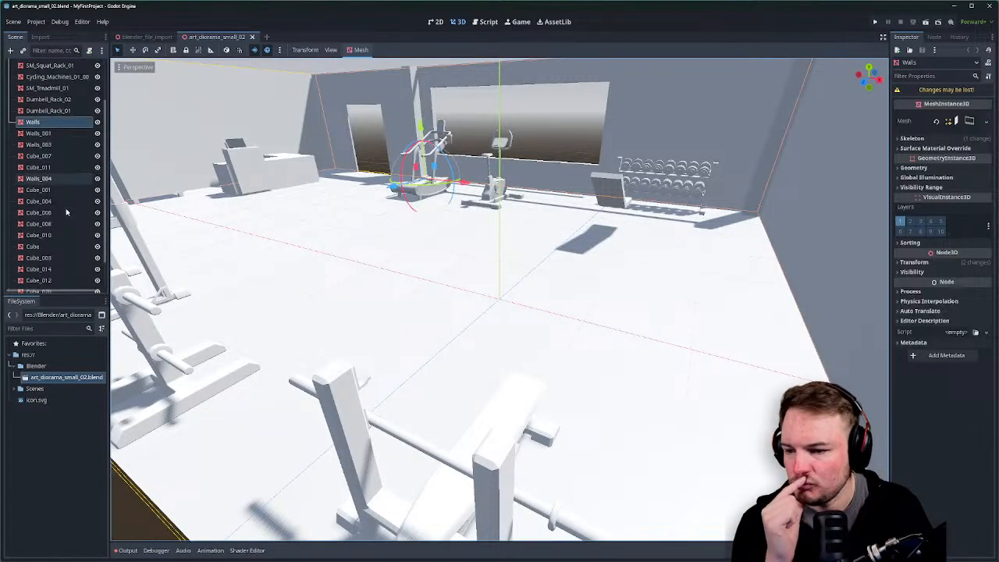
middle_click_drag(437, 202, 450, 280)
left_click(578, 238)
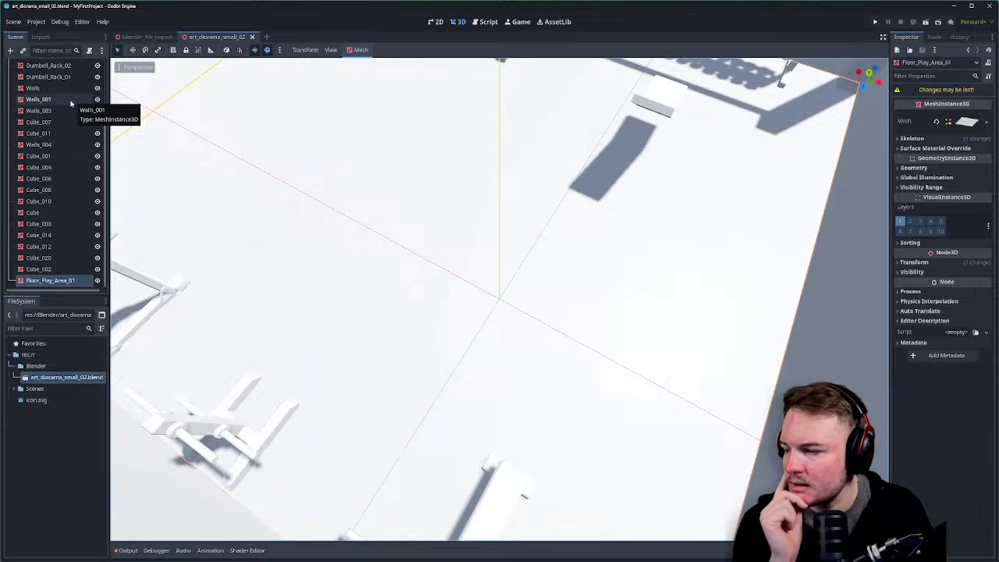
Toggle the preview environment and sunlight, then check the floor's signals and edit history.
scroll(252, 99, "down", 6)
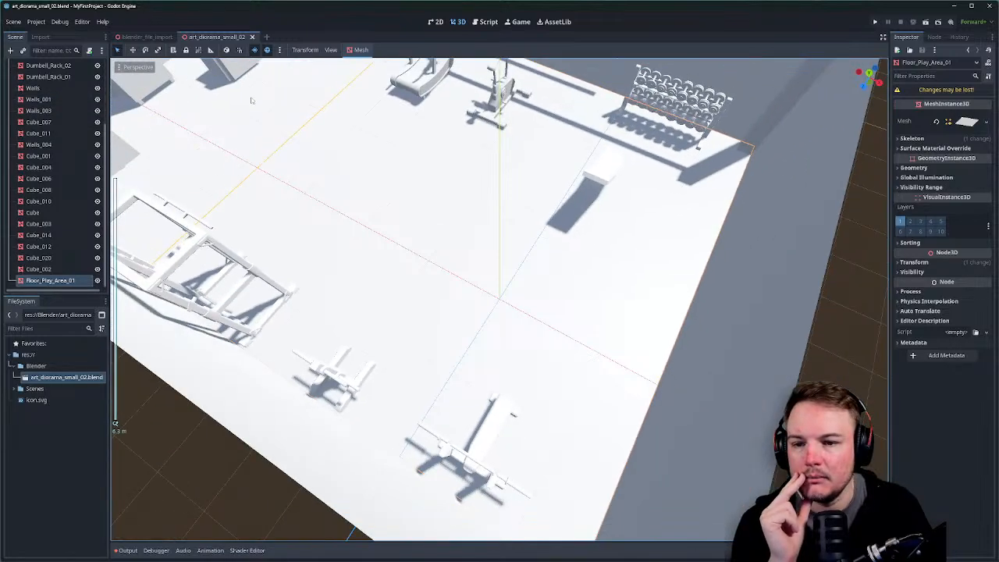
left_click(268, 50)
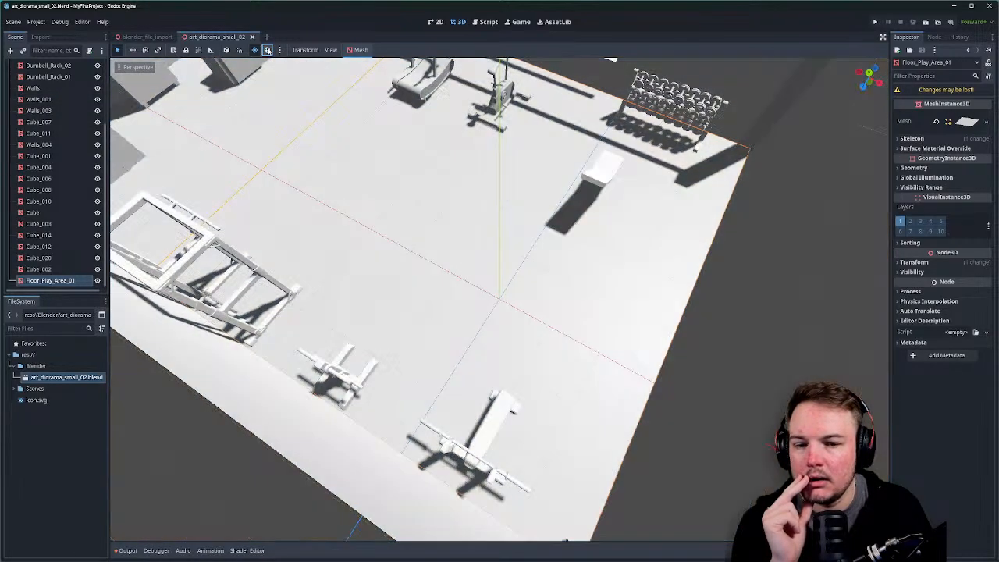
left_click(254, 50)
left_click(254, 50)
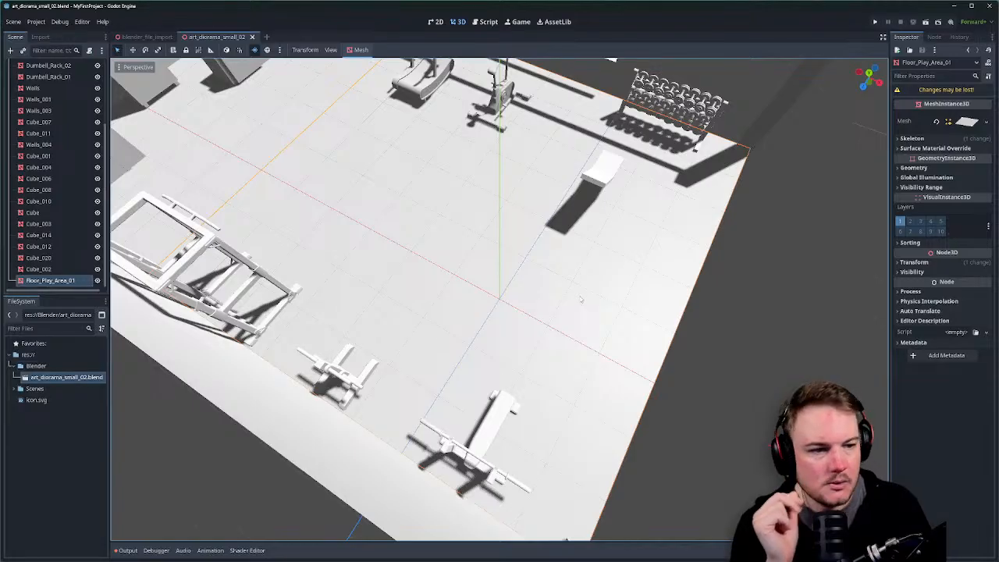
left_click(934, 37)
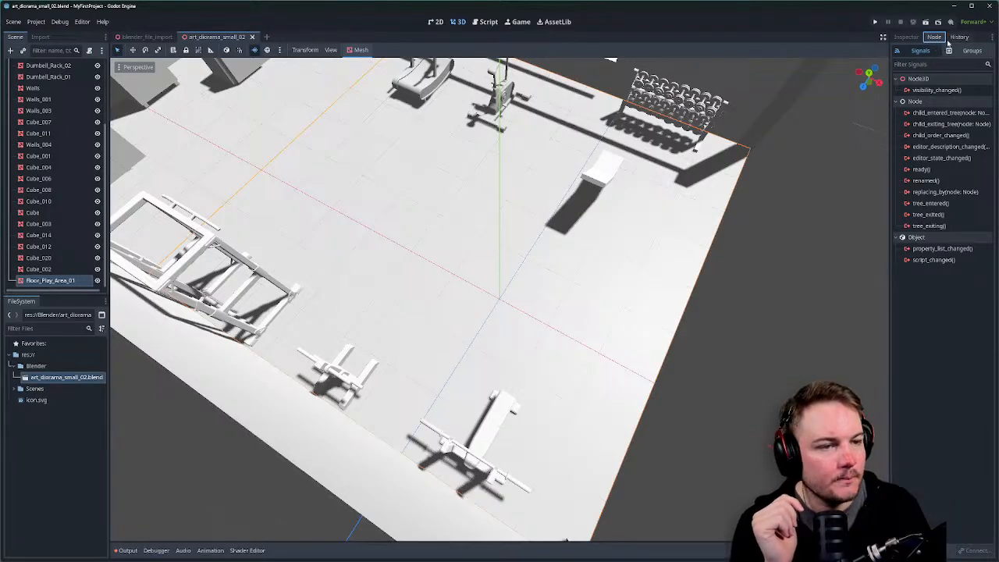
left_click(956, 39)
left_click(905, 37)
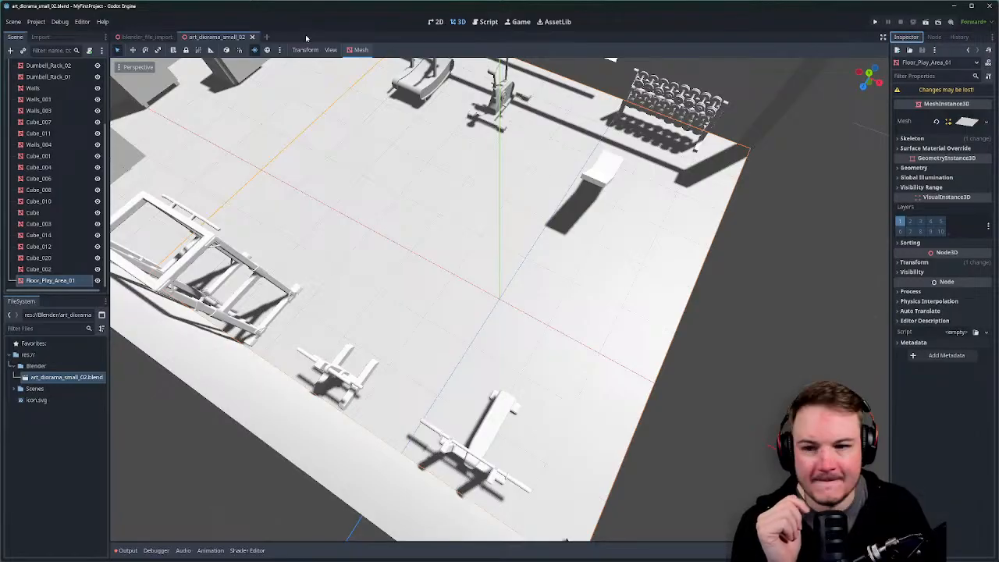
Close the diorama tab, toggle the room's visibility, and preview M_Floor_01 in the .blend's import settings.
left_click(252, 37)
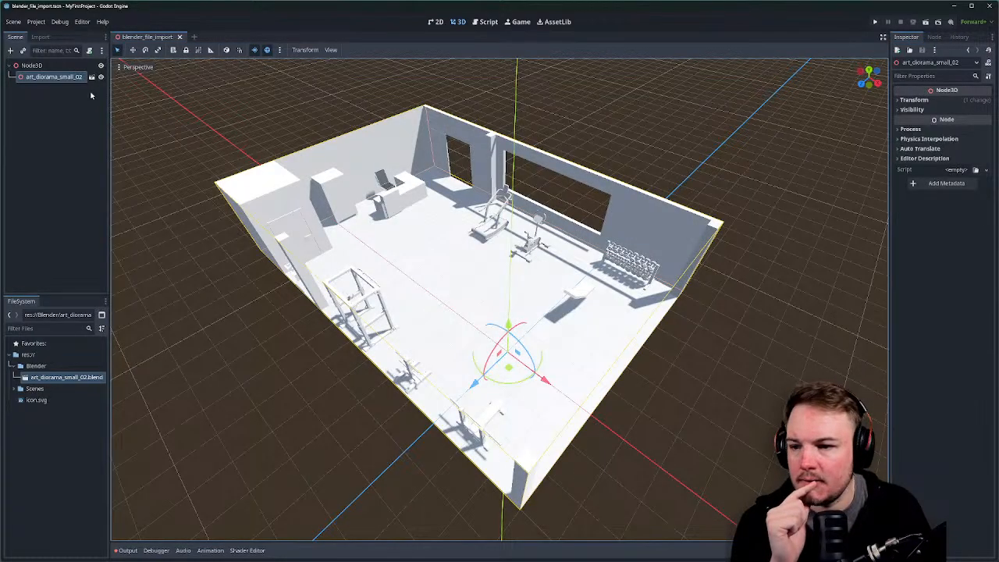
left_click(100, 78)
left_click(101, 78)
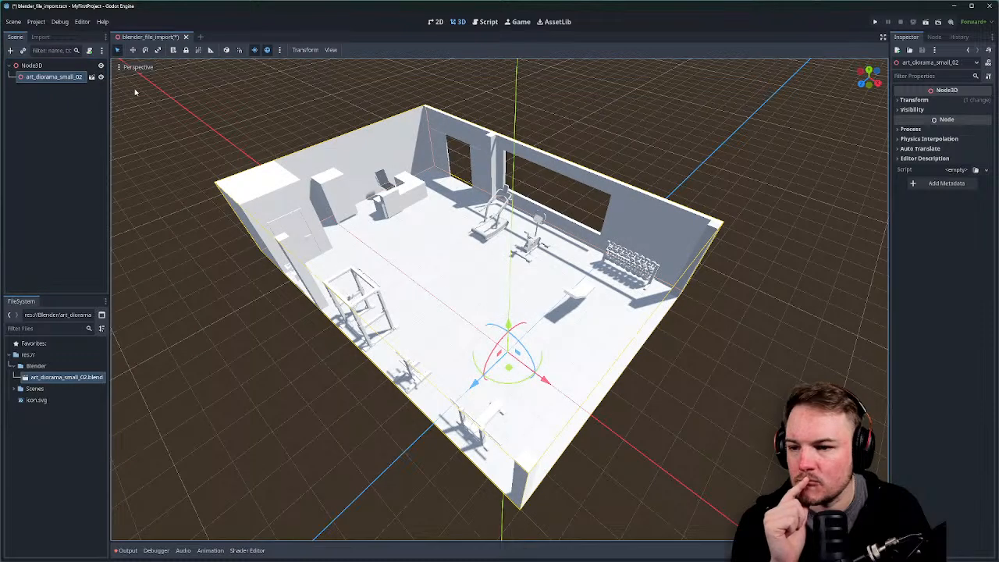
left_click(57, 80)
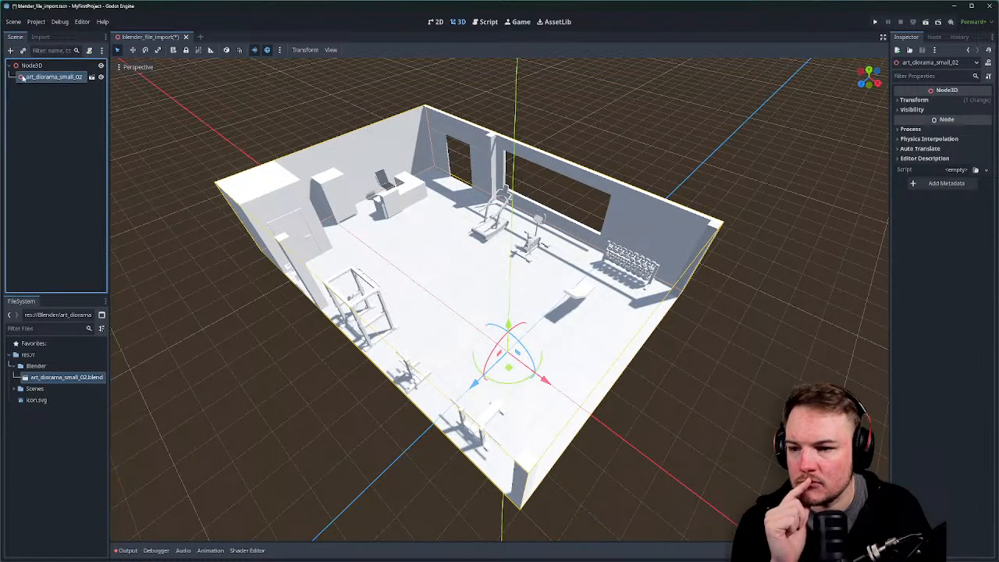
double_click(53, 378)
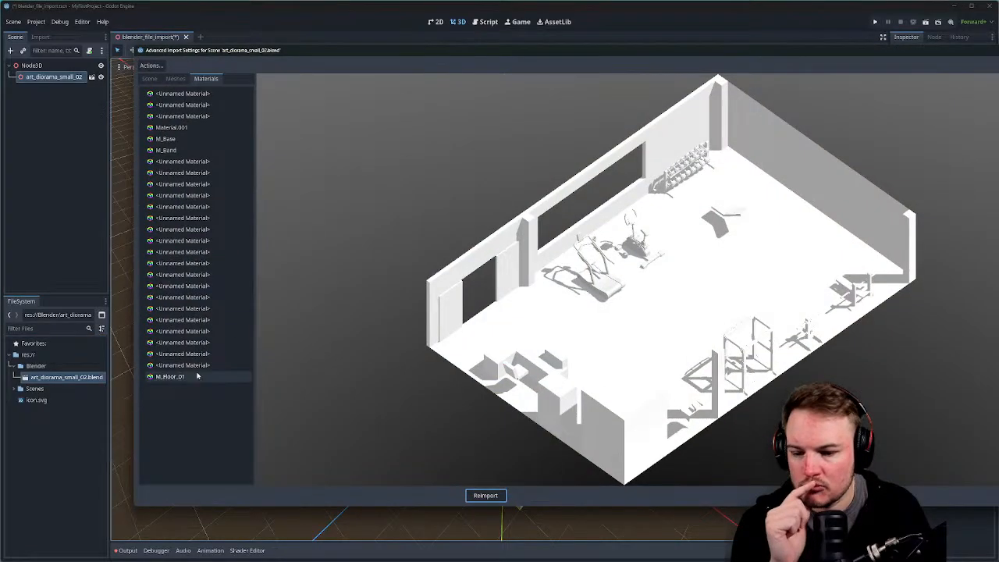
left_click(197, 376)
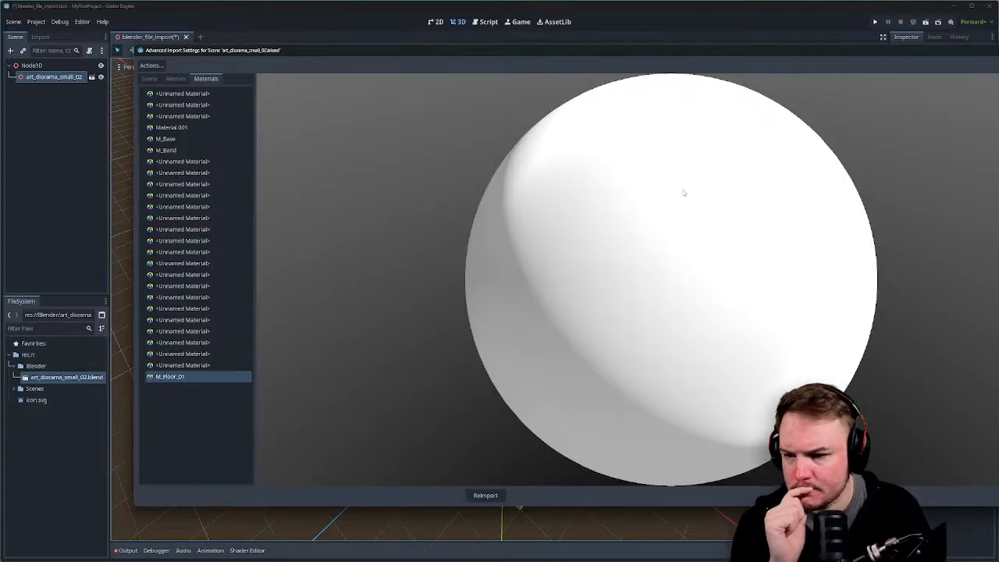
Review the imported meshes list, then reimport art_diorama_small_02.blend.
left_click(176, 79)
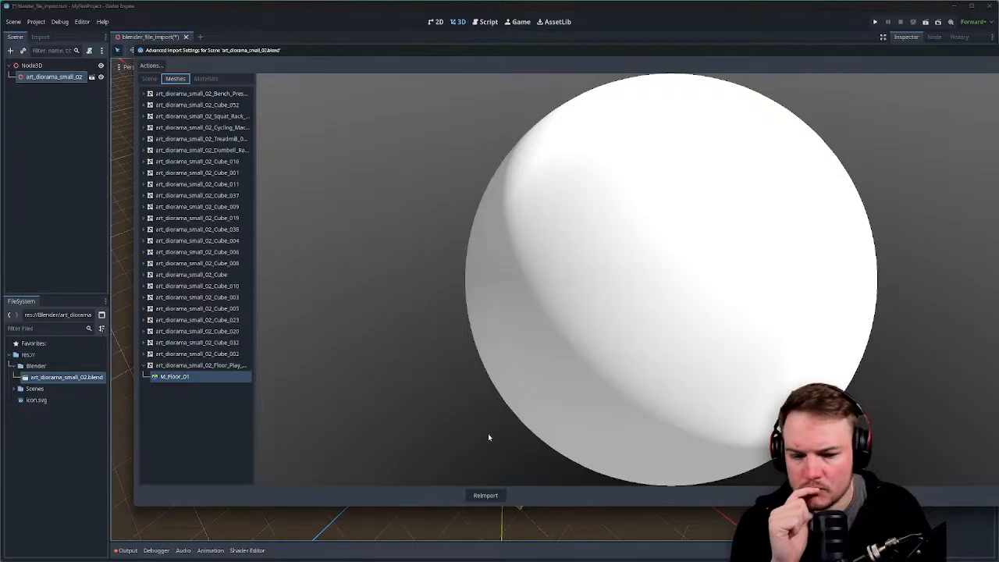
left_click(482, 495)
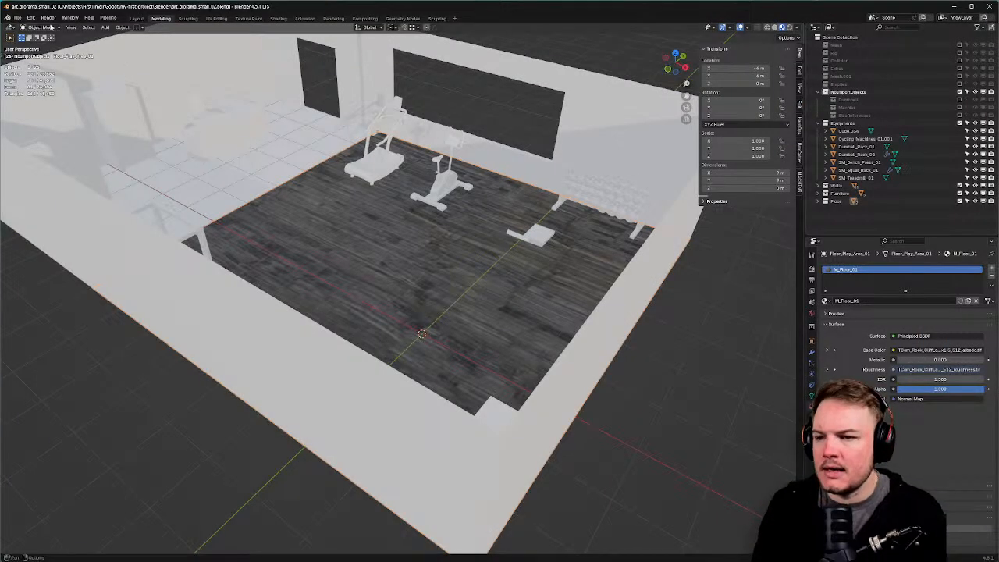
Run Unpack Resources from File > External Data on the diorama file.
left_click(16, 17)
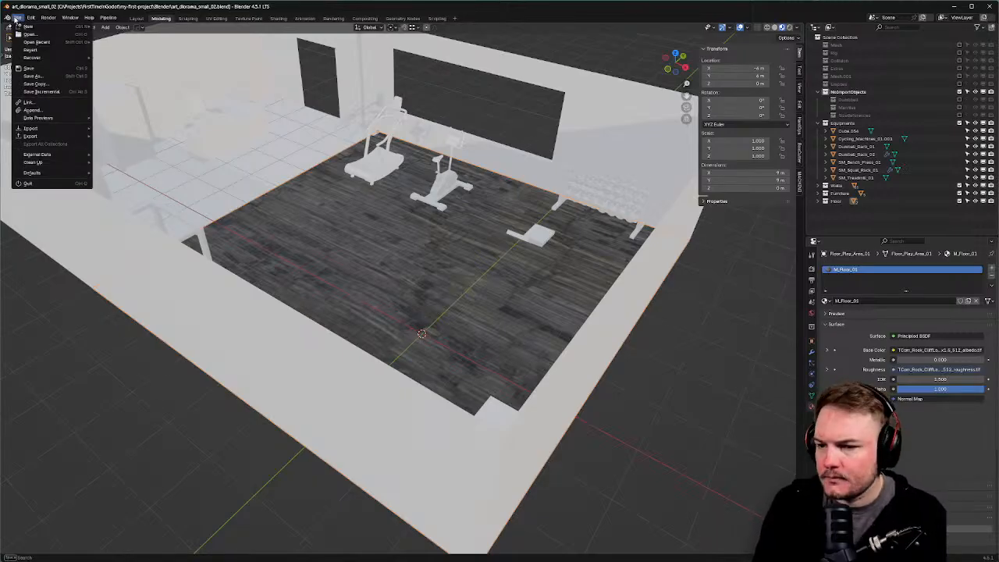
mouse_move(60, 160)
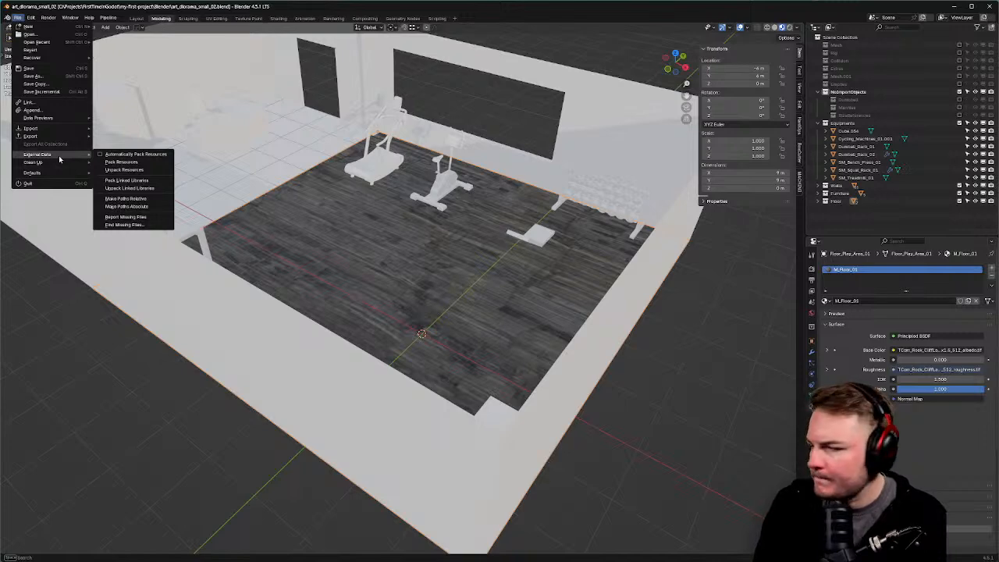
left_click(127, 170)
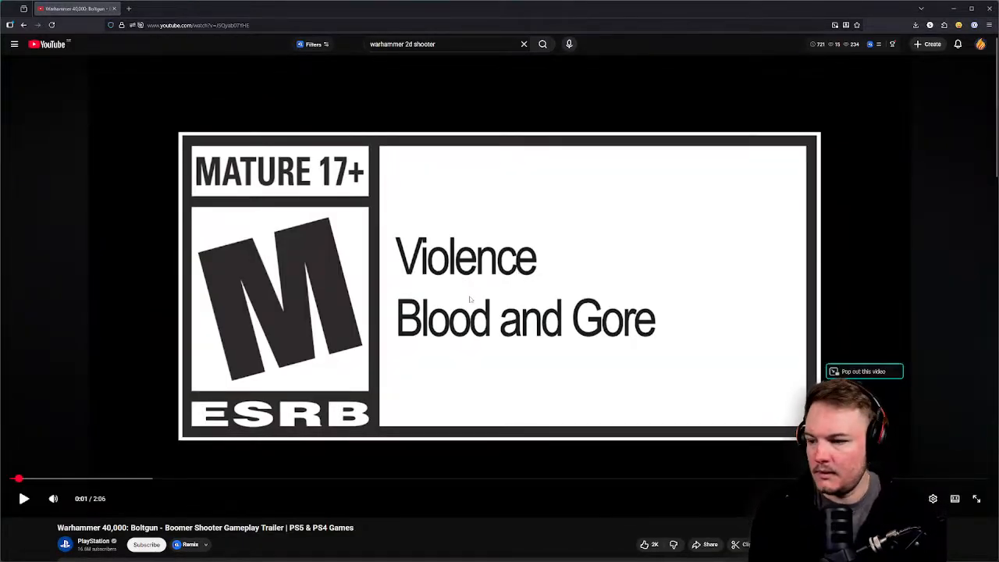
Mute and play the Boltgun gameplay trailer, skipping ahead twice.
left_click(53, 498)
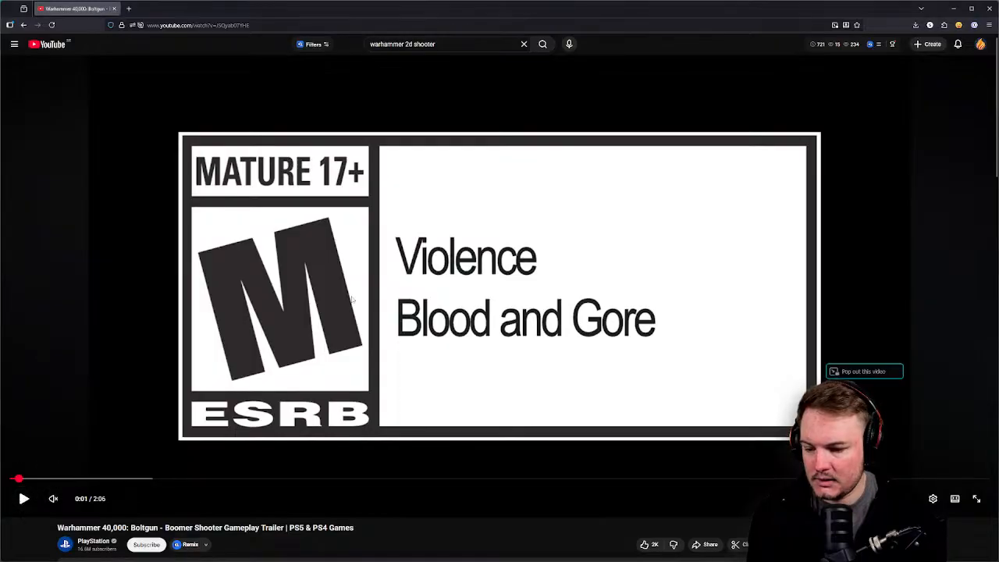
left_click(353, 299)
key("Right")
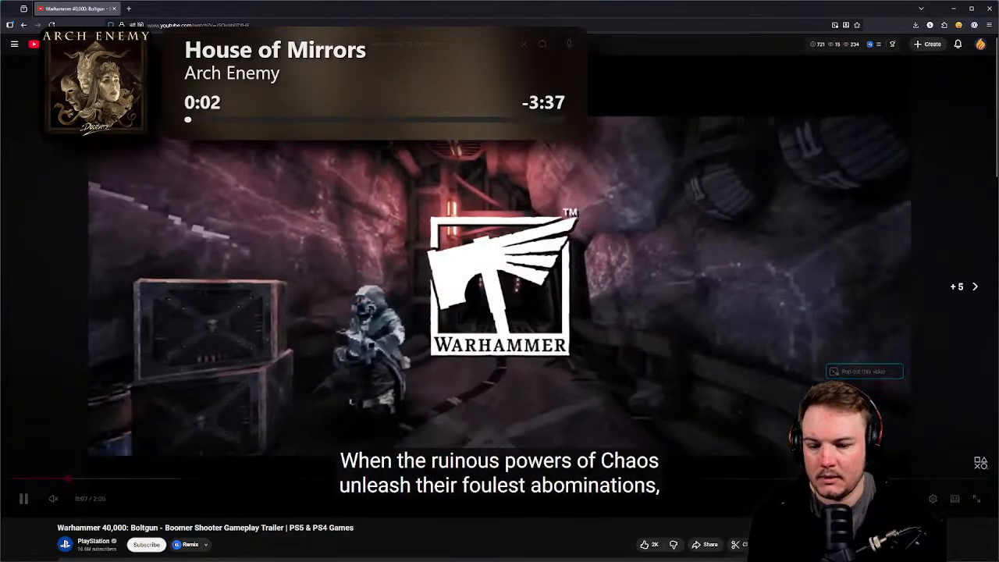
key("Right")
key("Right")
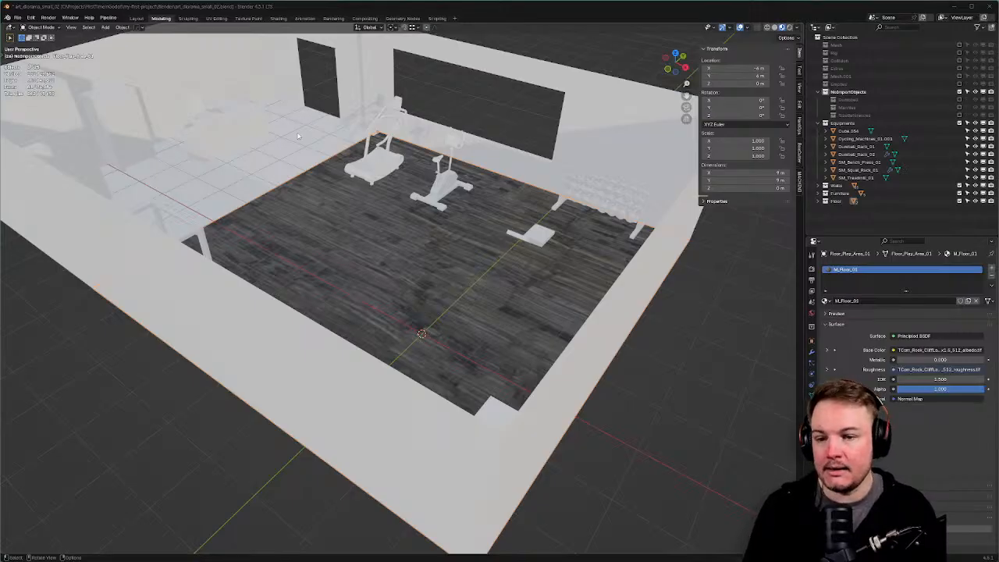
Orbit around the gym diorama to show the back wall and windows.
middle_click_drag(297, 137, 307, 152)
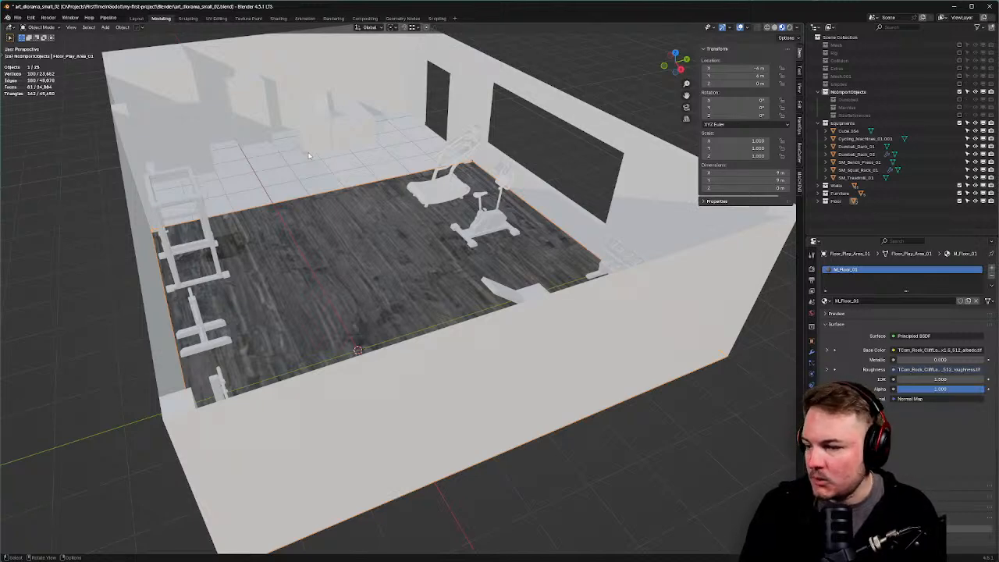
middle_click_drag(310, 156, 375, 149)
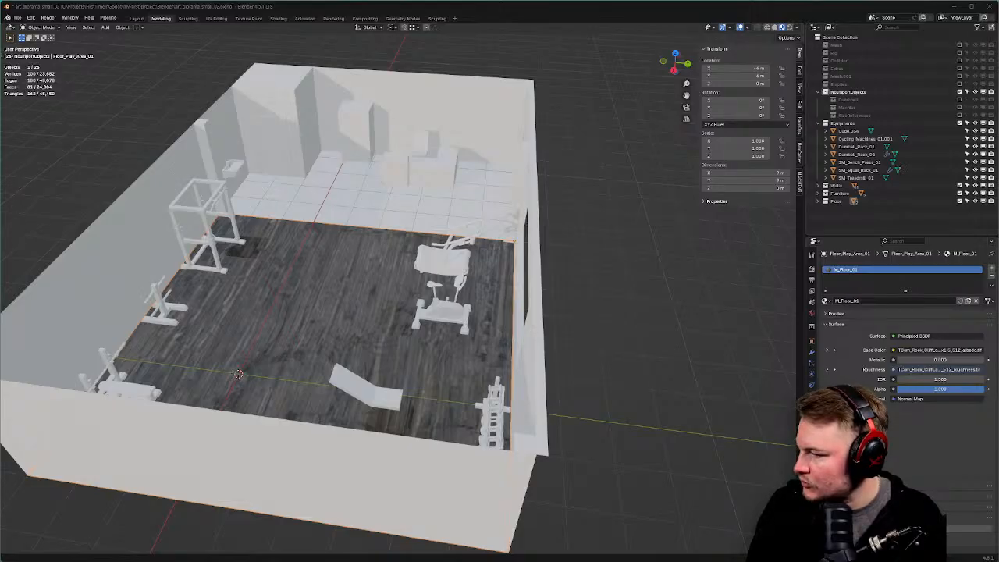
Select the squat rack and save the gym diorama .blend file for Godot to reimport.
left_click(208, 241)
key("ctrl+s")
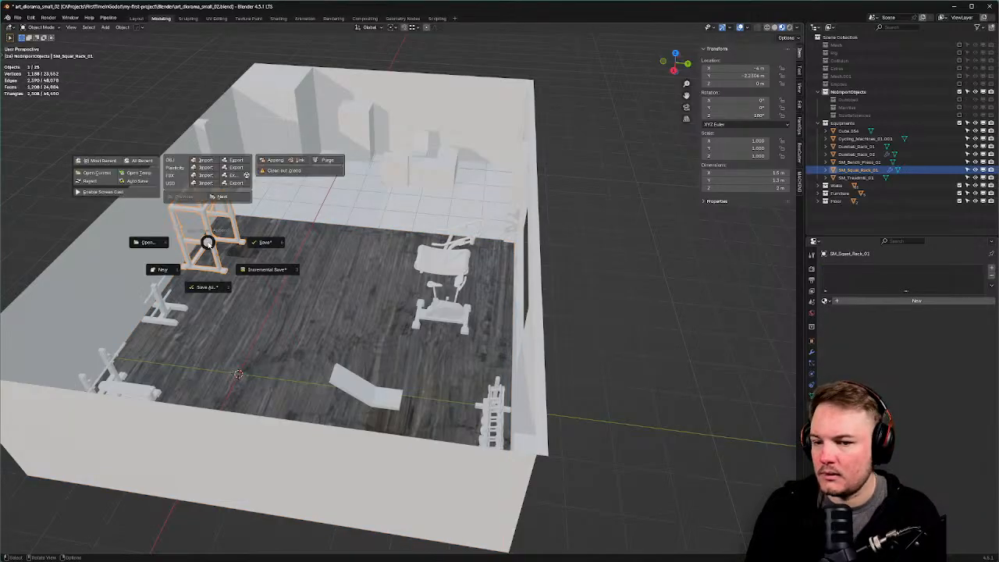
left_click(252, 255)
key("alt+Tab")
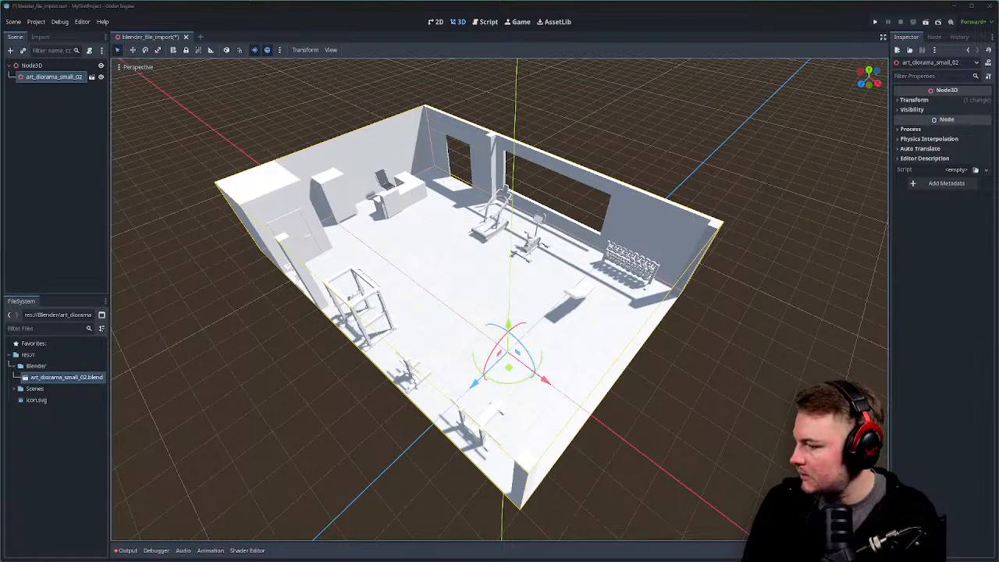
middle_click_drag(264, 251, 283, 232)
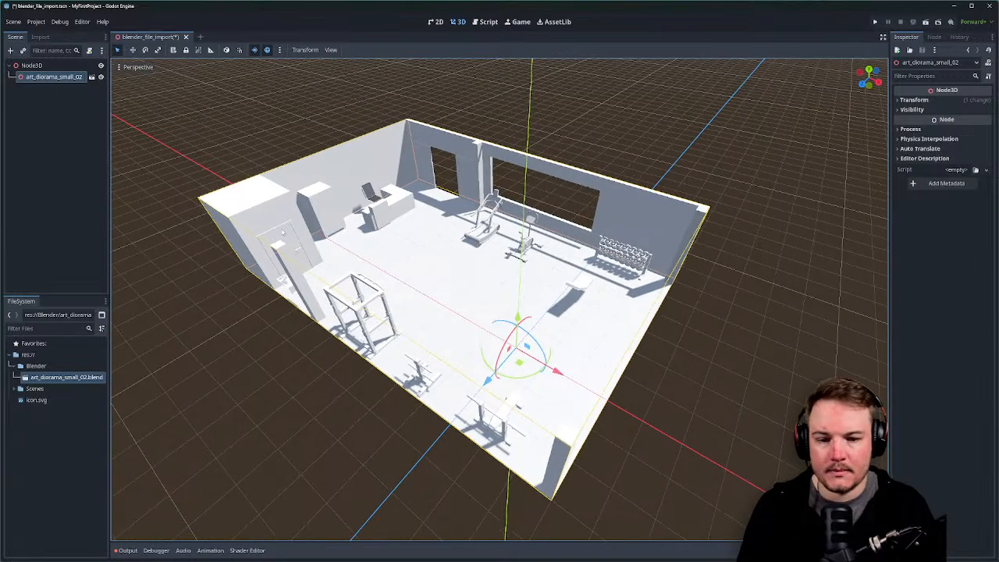
scroll(283, 232, "down", 2)
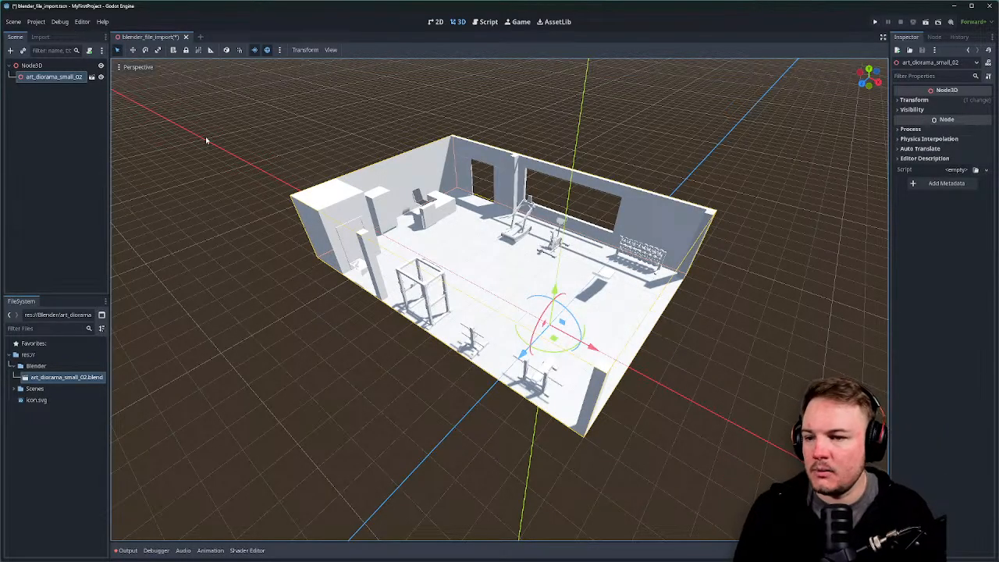
left_click(39, 23)
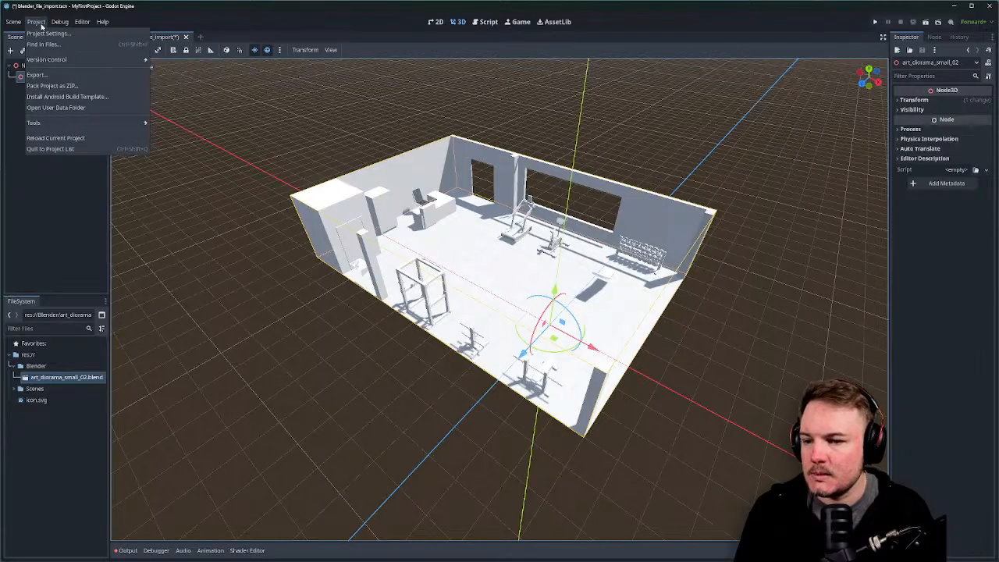
mouse_move(56, 24)
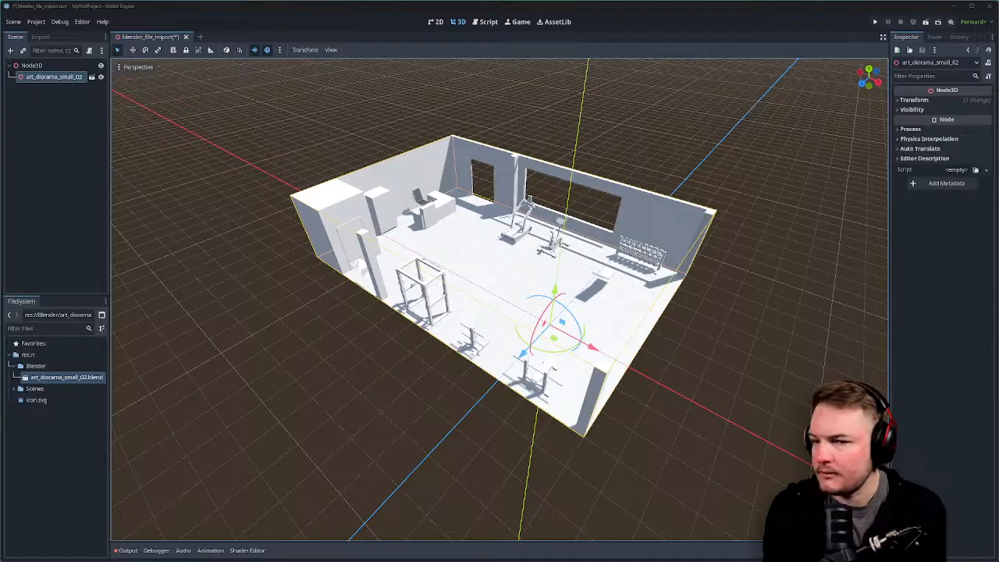
Create a new folder named Material at the project root.
right_click(42, 356)
mouse_move(88, 364)
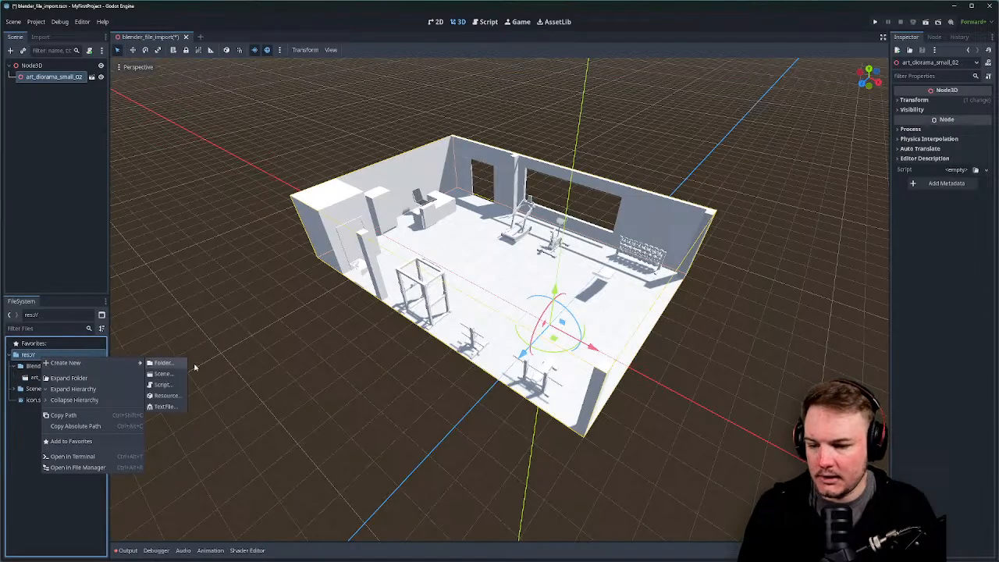
left_click(168, 363)
type("Material")
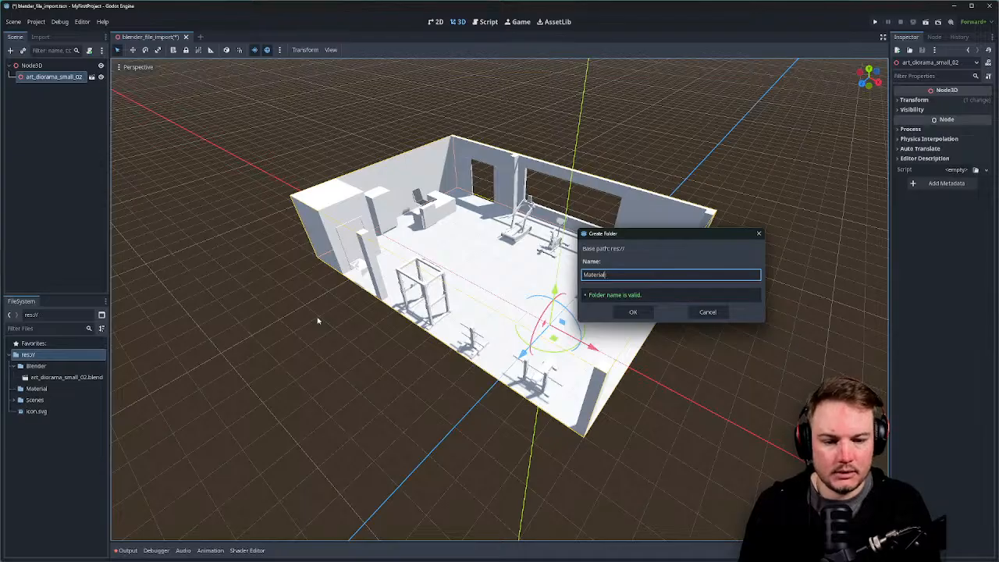
key("Return")
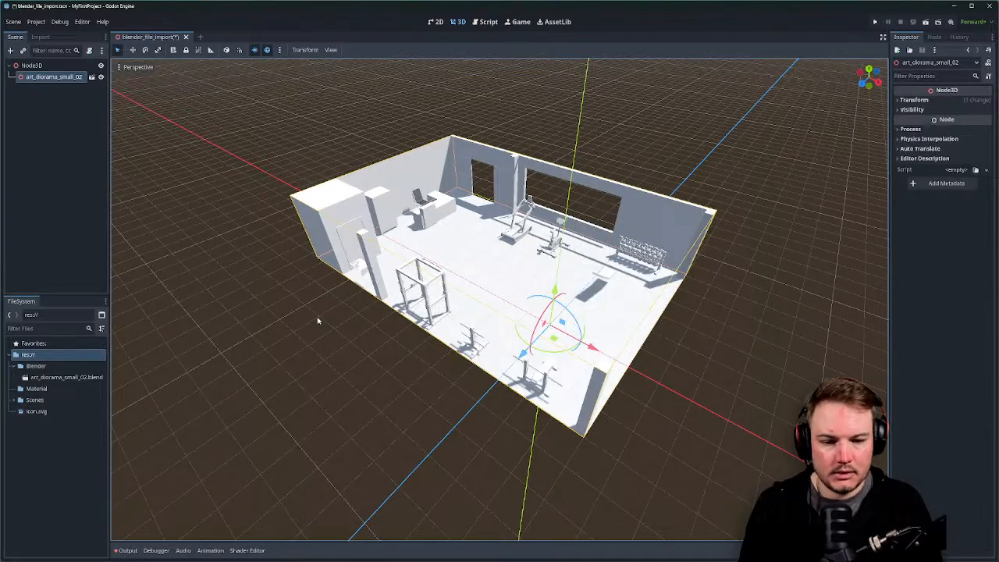
Create a new StandardMaterial3D resource in Material and start naming it basic_test_material.
left_click(47, 387)
right_click(47, 388)
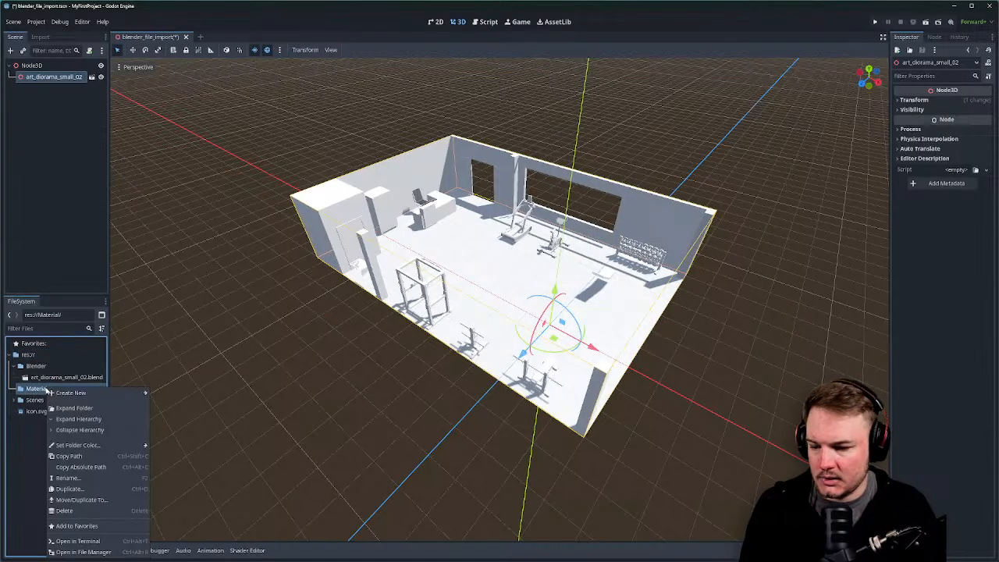
mouse_move(74, 392)
left_click(164, 425)
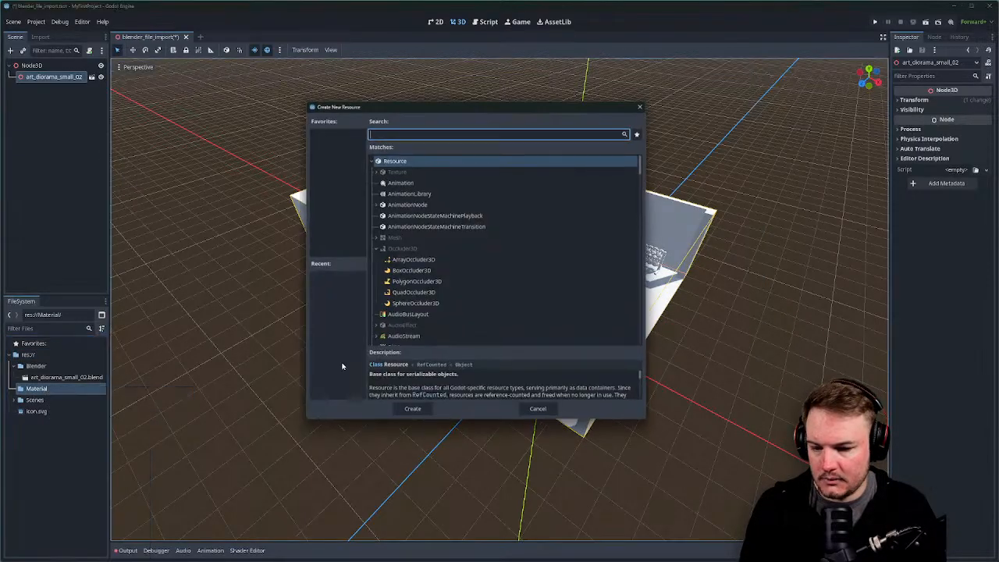
type("stand")
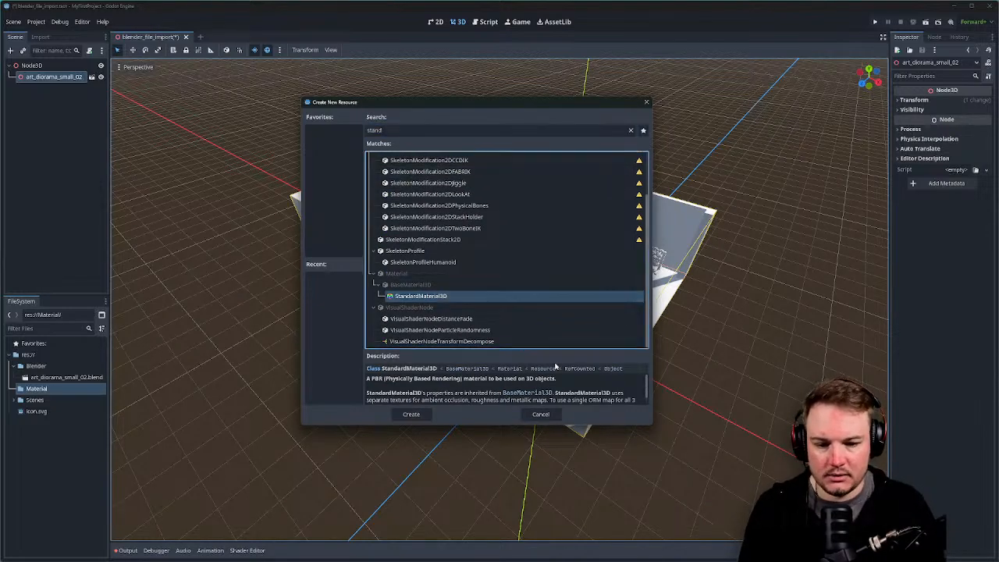
left_click(409, 415)
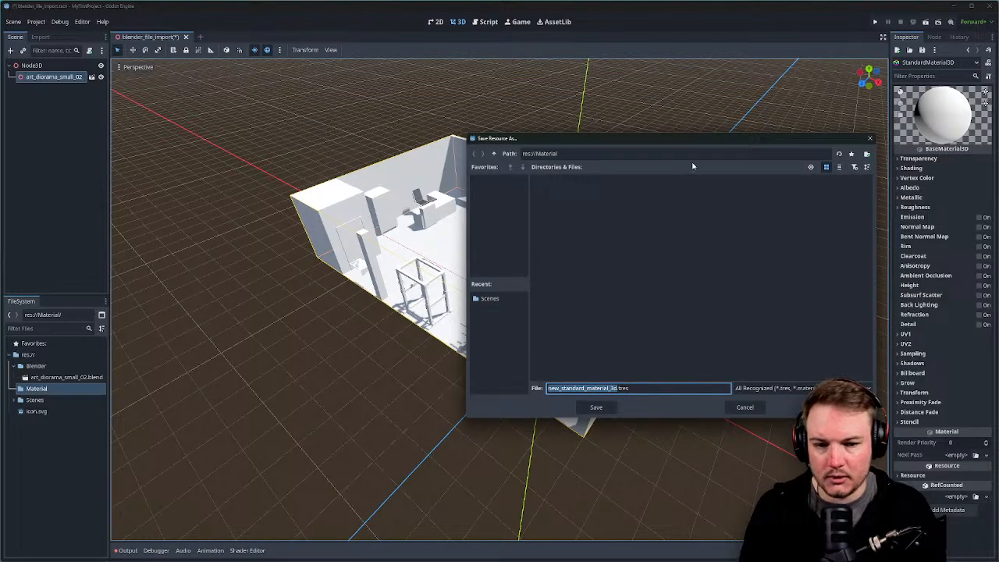
left_click_drag(697, 141, 552, 131)
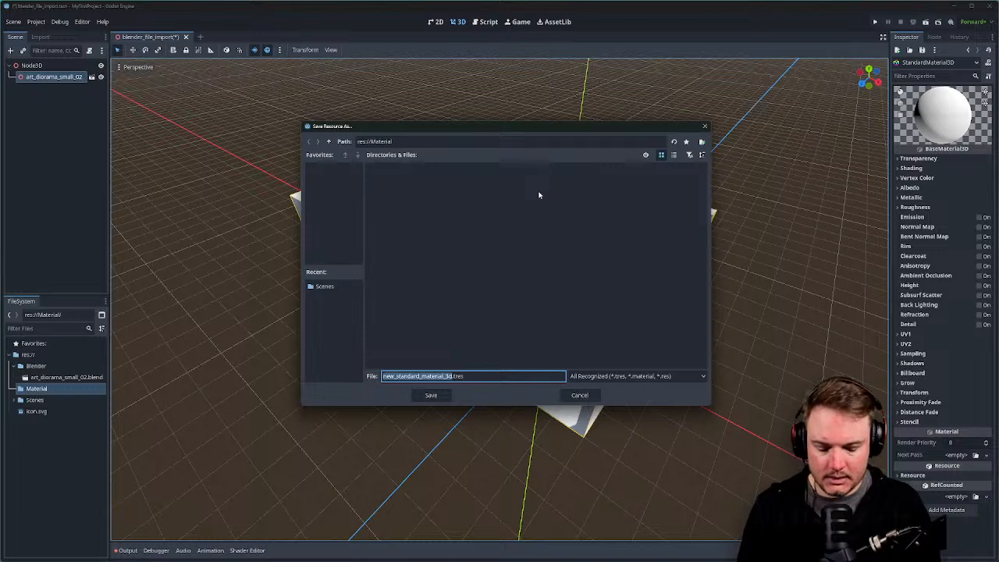
type("bas")
type("ic_test_mat")
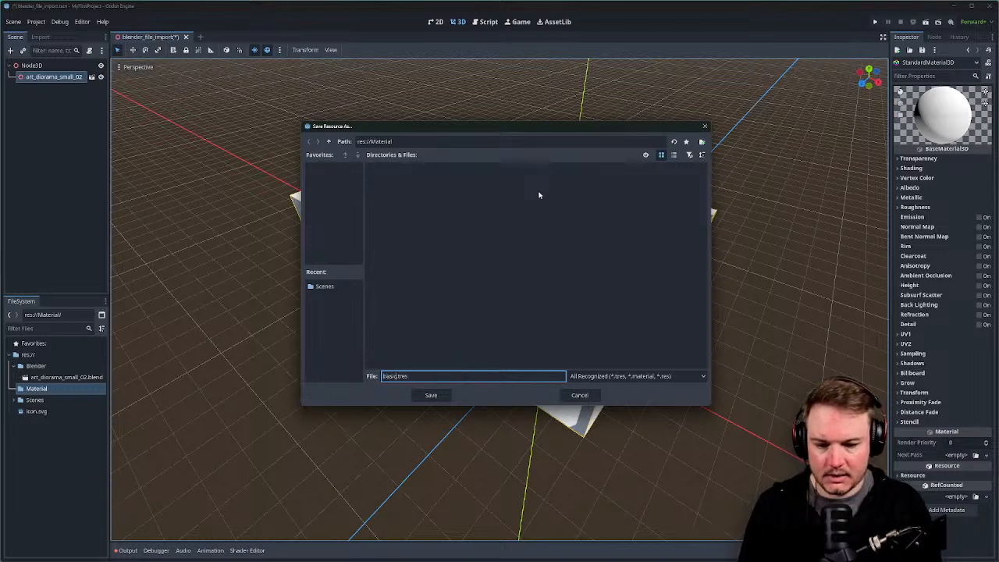
type("ster")
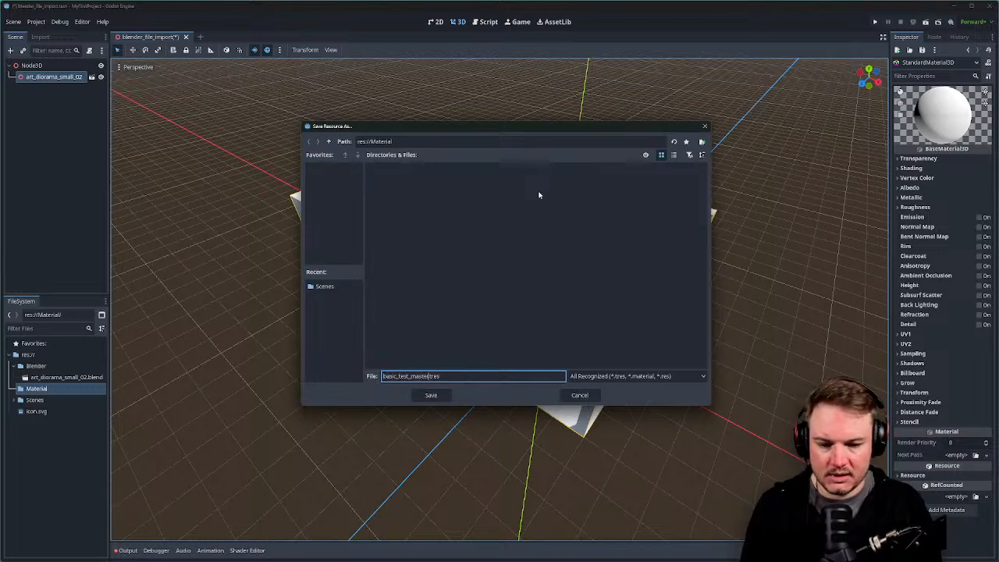
key("BackSpace")
key("BackSpace")
key("BackSpace")
key("BackSpace")
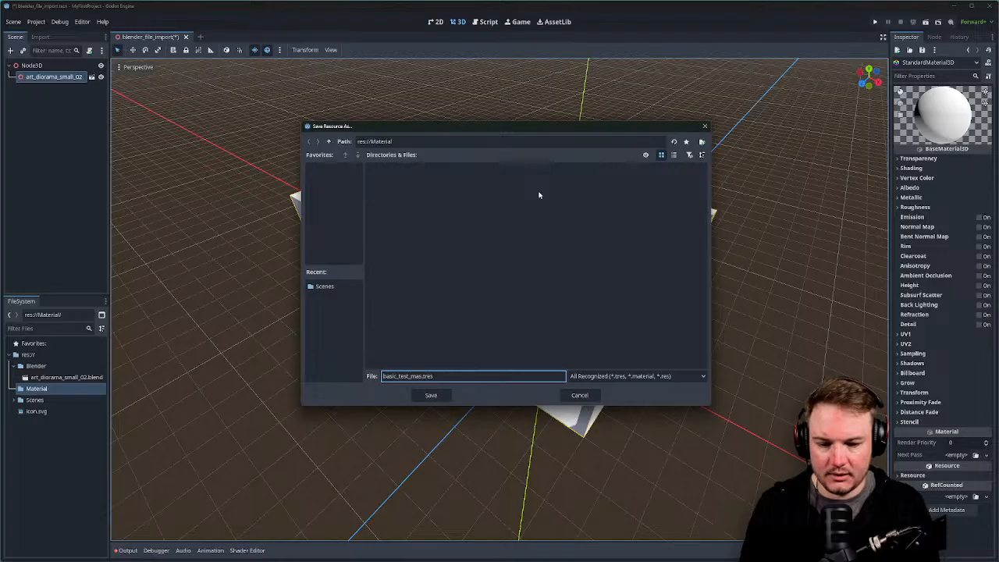
Finish the name basic_test_material.tres, save it in res://Material, and refocus the editor.
type("terial")
key("Return")
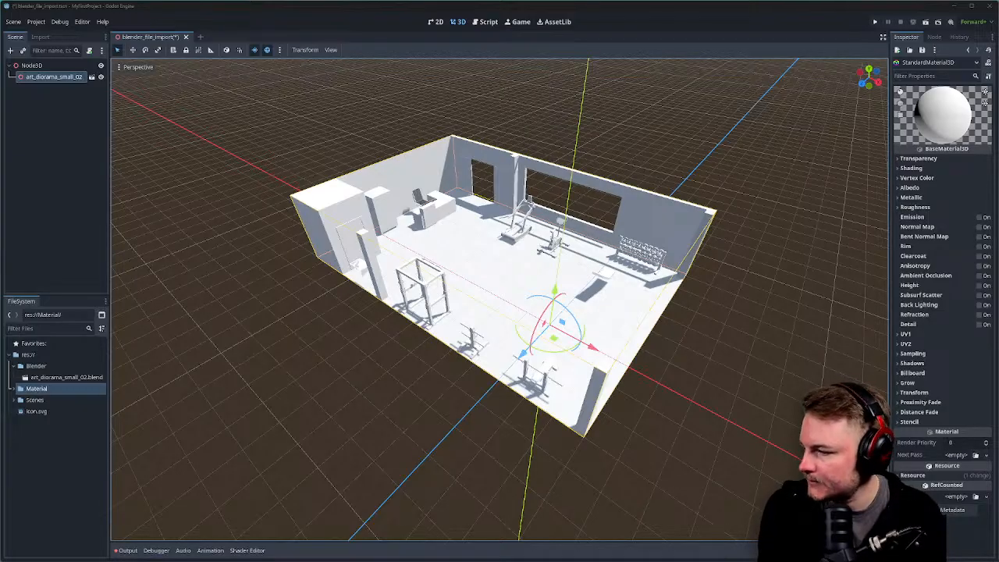
left_click(202, 16)
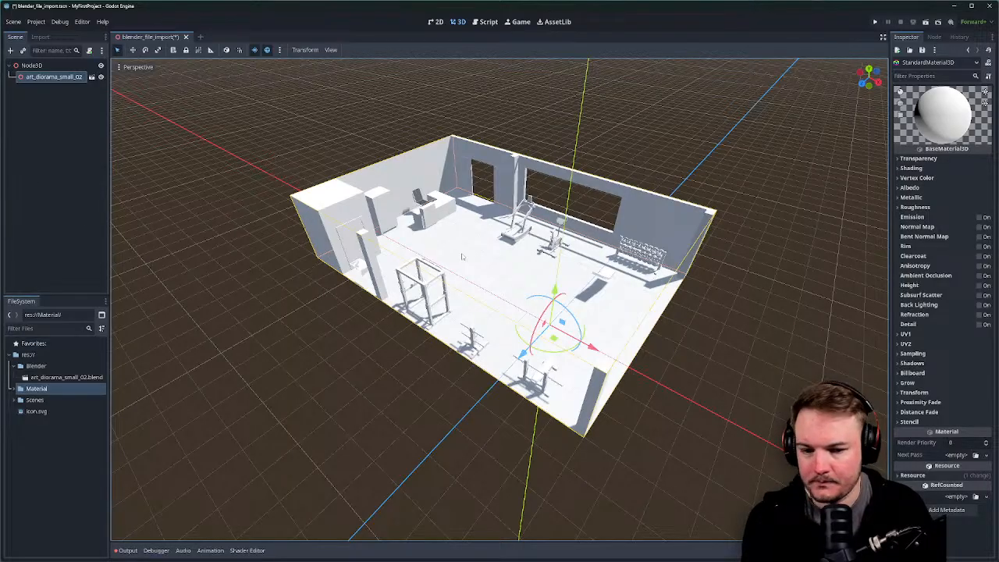
Expand the Material folder and drop basic_test_material.tres onto the diorama as its override material.
middle_click_drag(464, 257, 471, 272)
scroll(471, 272, "down", 3)
scroll(199, 357, "up", 4)
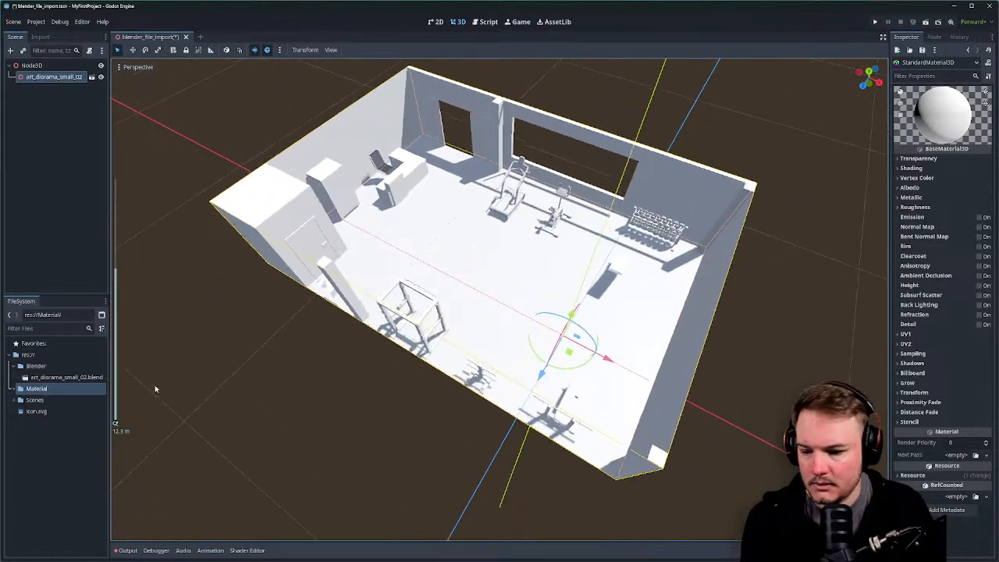
left_click(13, 389)
left_click_drag(60, 401, 547, 277)
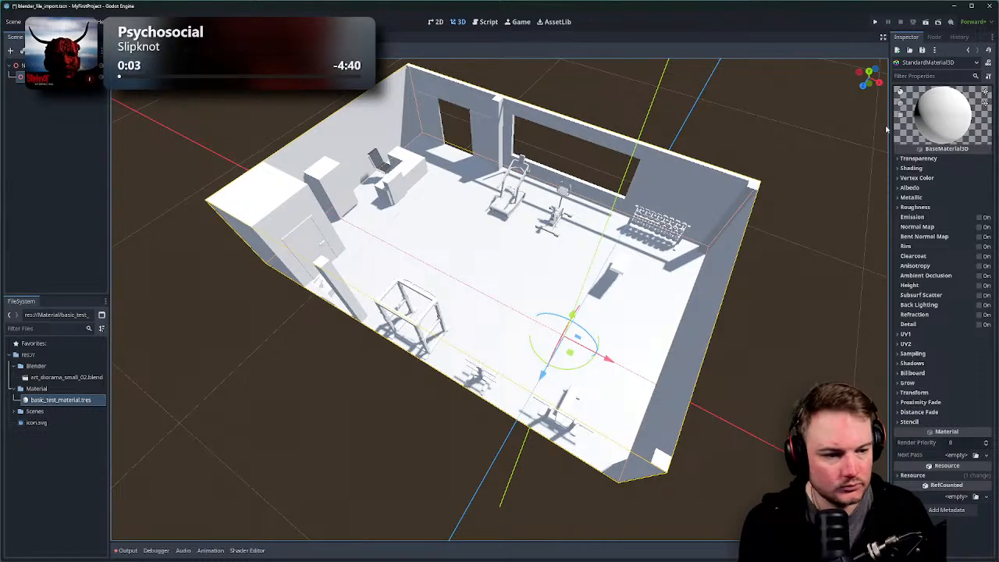
Widen the Inspector and expand the material's Albedo section, leaving its texture empty.
left_click_drag(890, 142, 837, 141)
left_click(856, 188)
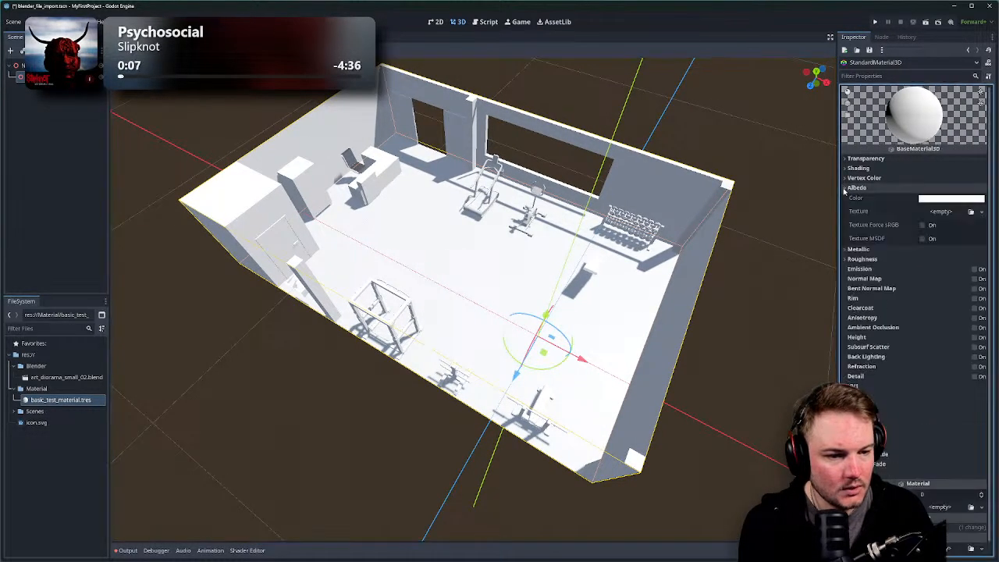
left_click(971, 212)
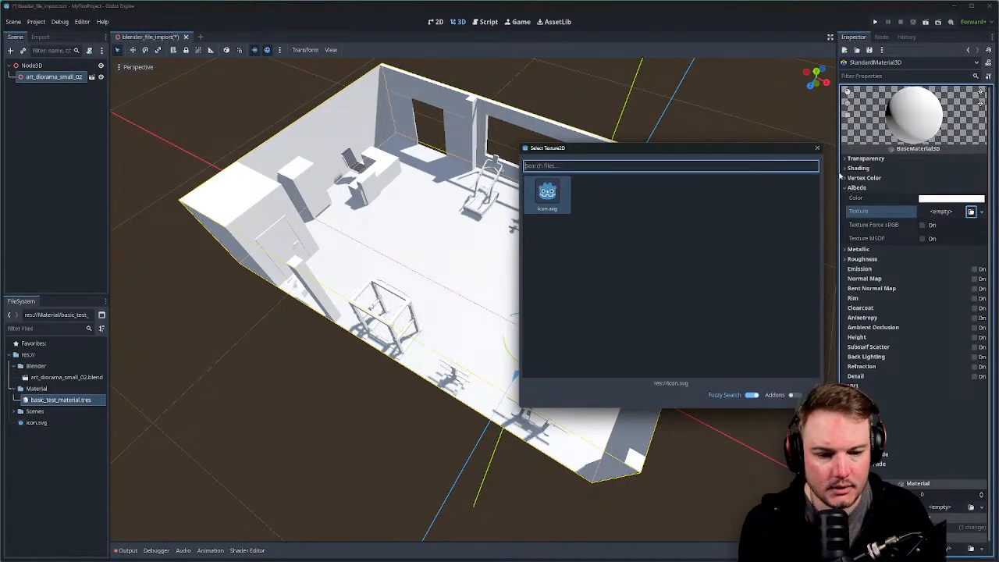
left_click(818, 149)
left_click(48, 38)
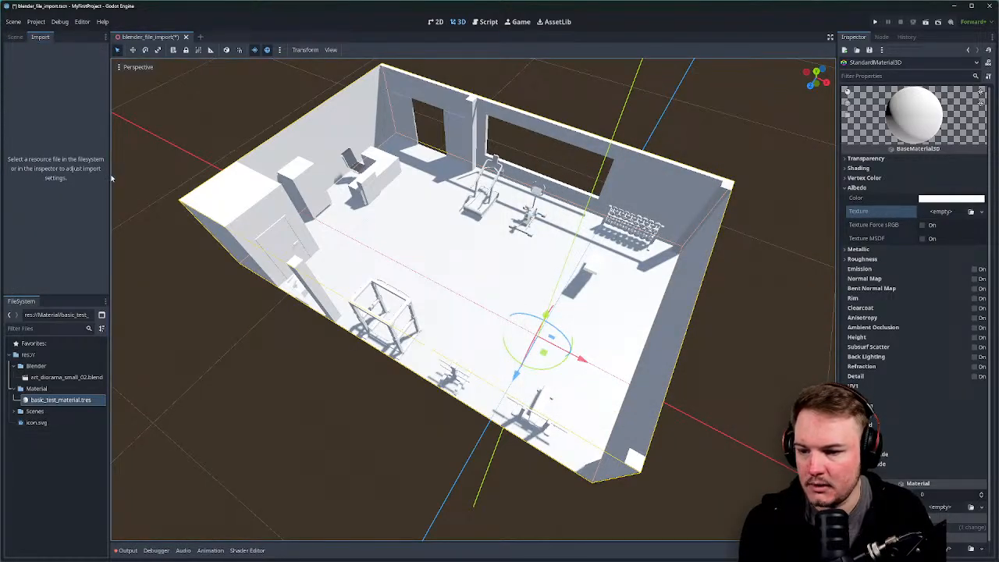
Create a new folder named Textures at the project root.
right_click(30, 355)
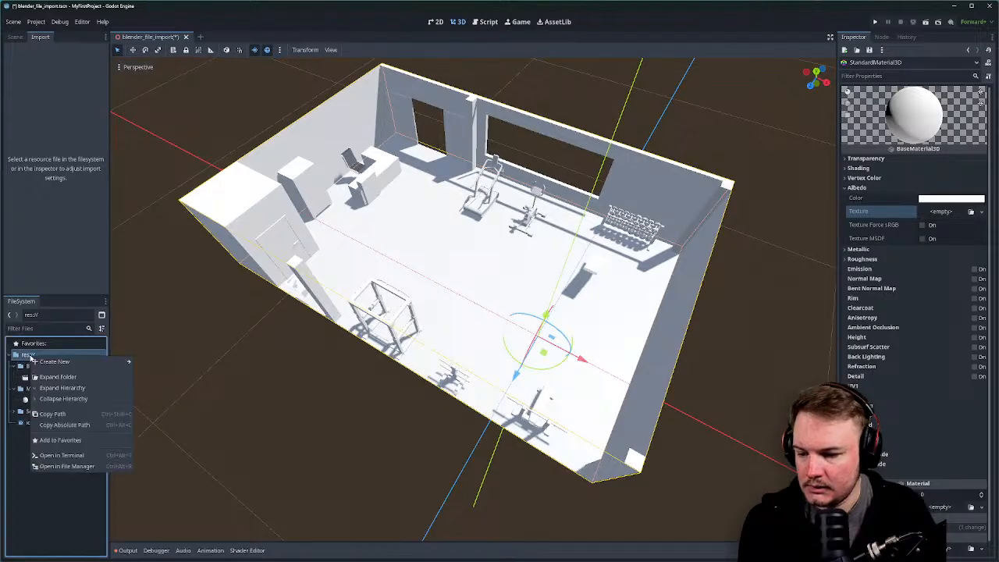
mouse_move(94, 361)
left_click(156, 362)
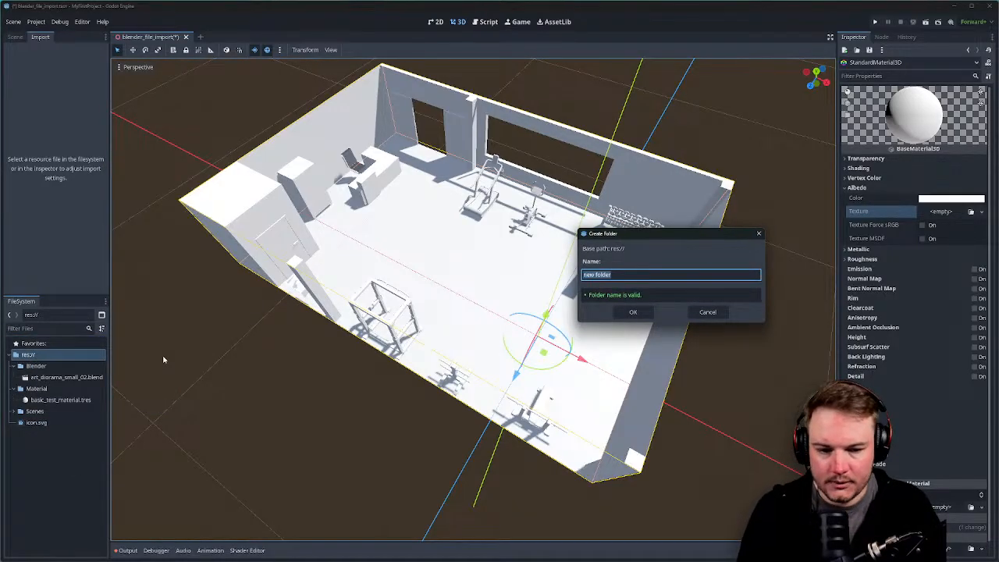
type("Textures")
key("Return")
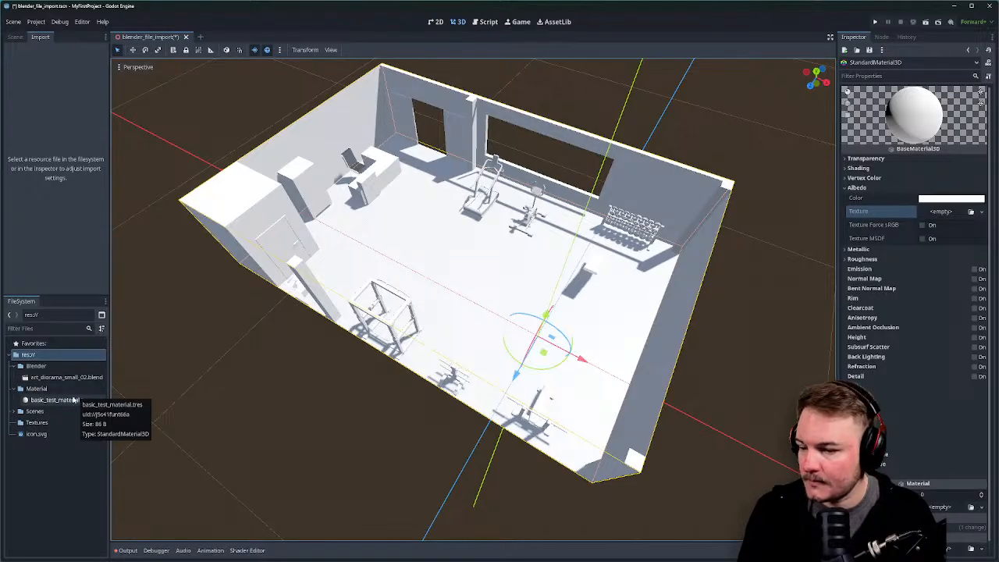
Open the Textures folder in the system file manager.
right_click(37, 424)
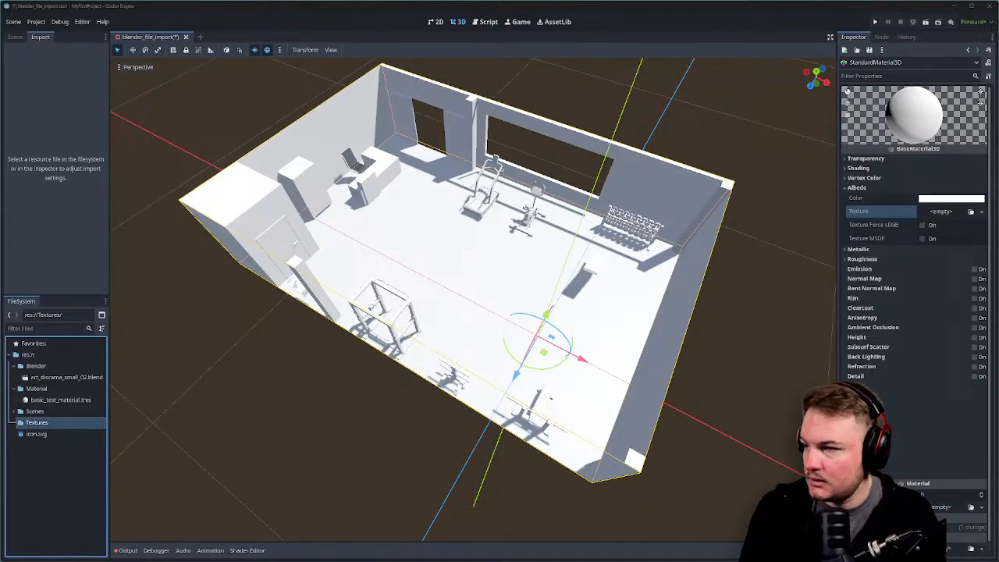
left_click(169, 20)
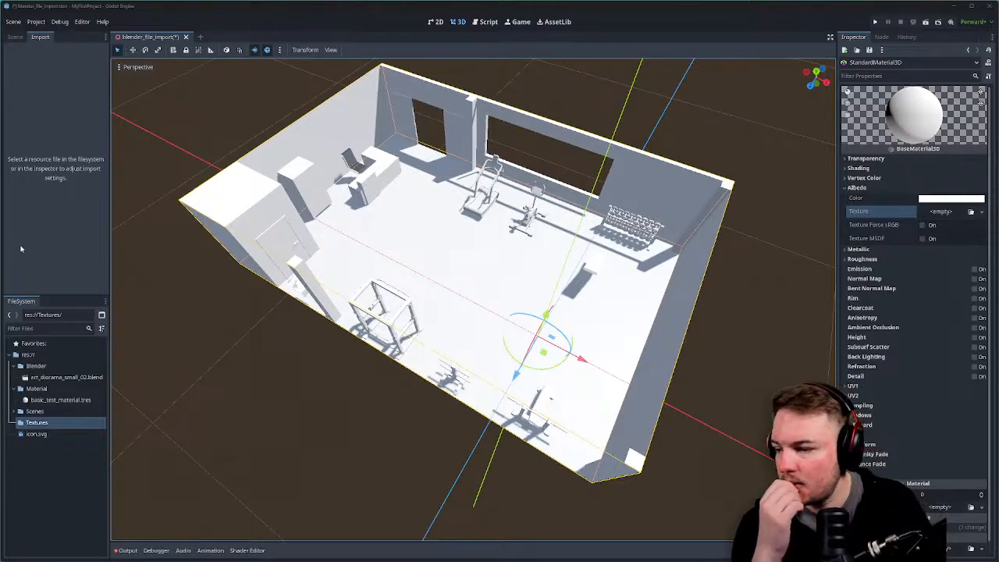
right_click(35, 423)
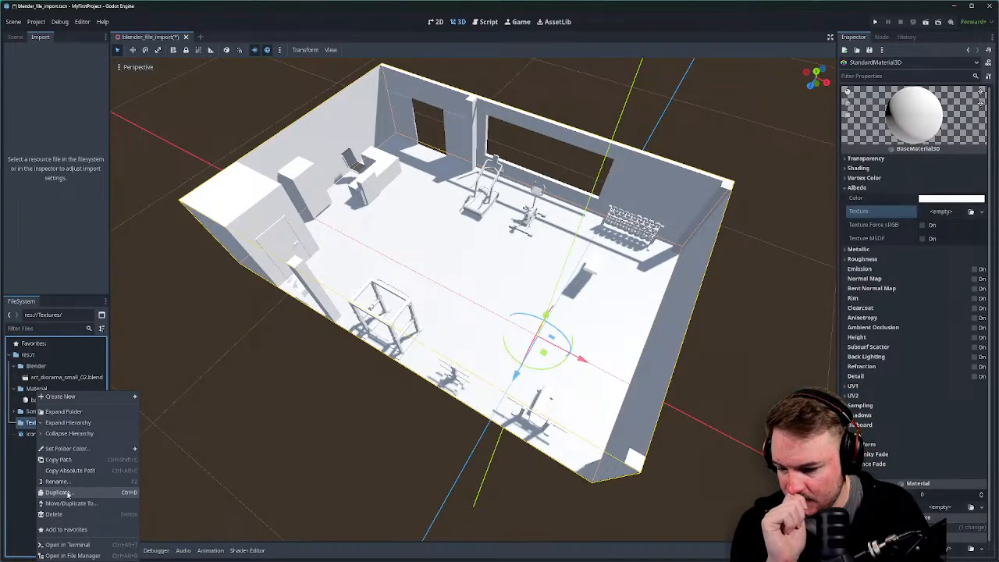
left_click(72, 554)
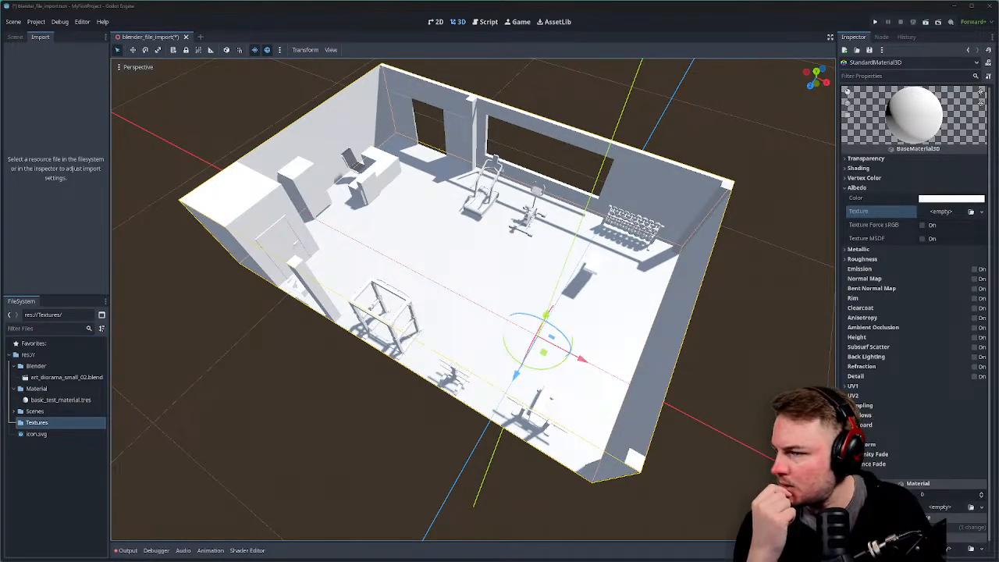
left_click(44, 423)
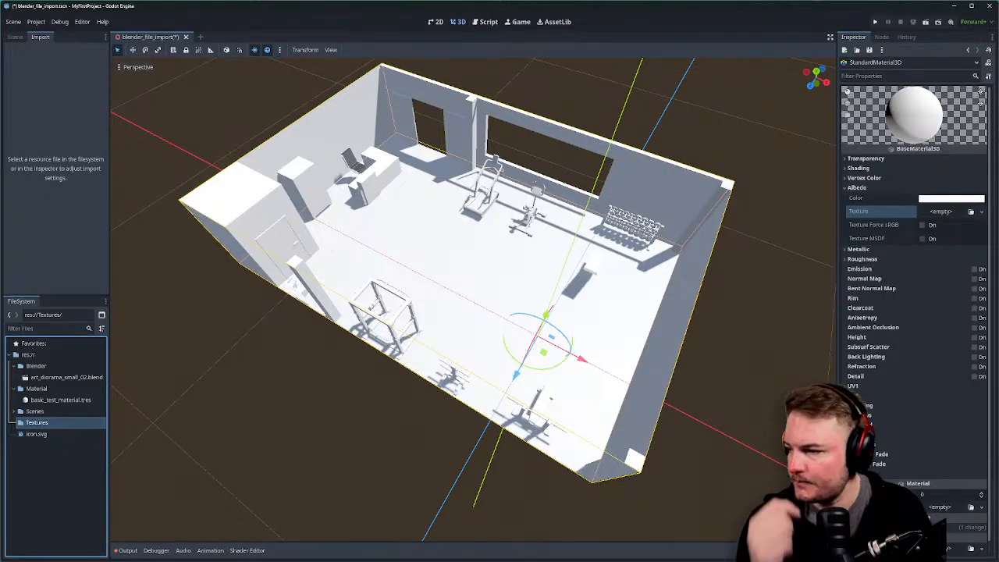
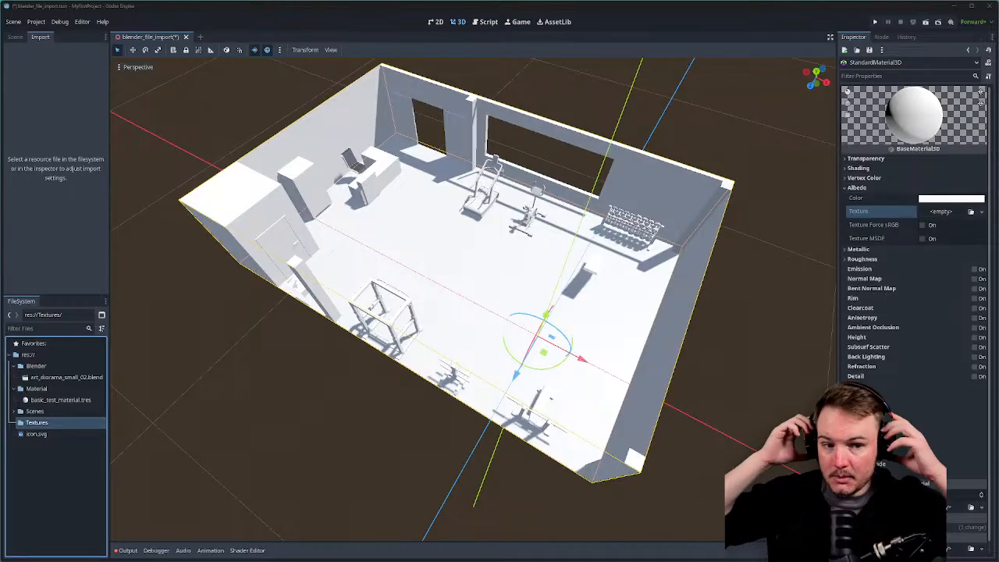
Orbit the view lower and around to see the gym diorama from the other side.
middle_click_drag(228, 186, 255, 173)
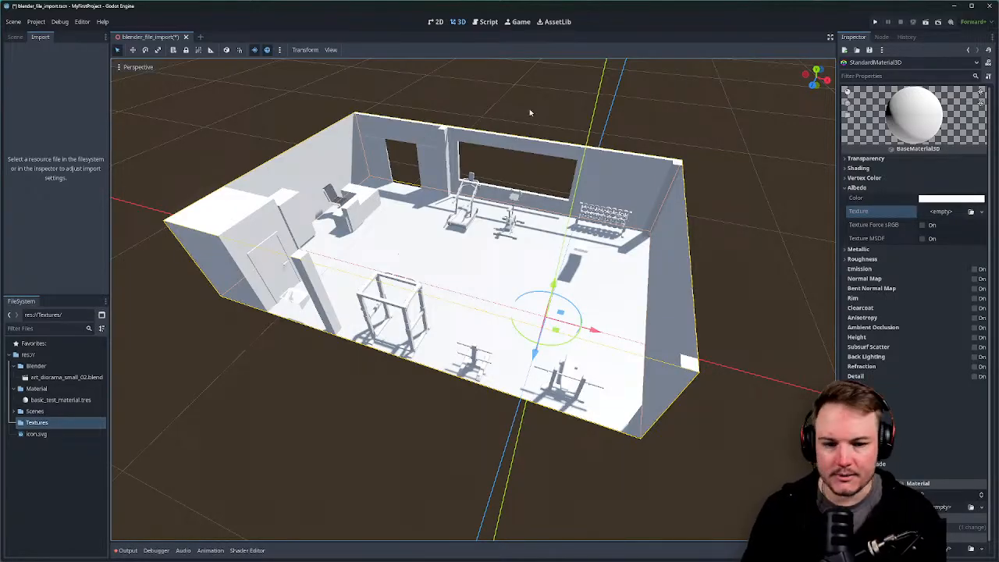
middle_click_drag(572, 242, 449, 249)
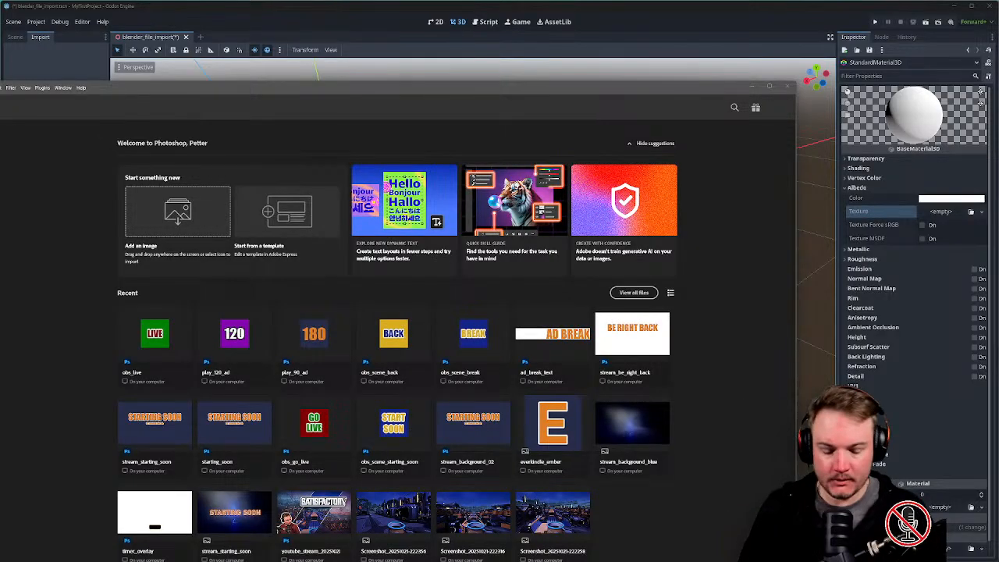
Switch back to Photoshop and maximize its window.
left_click(14, 23)
left_click(201, 10)
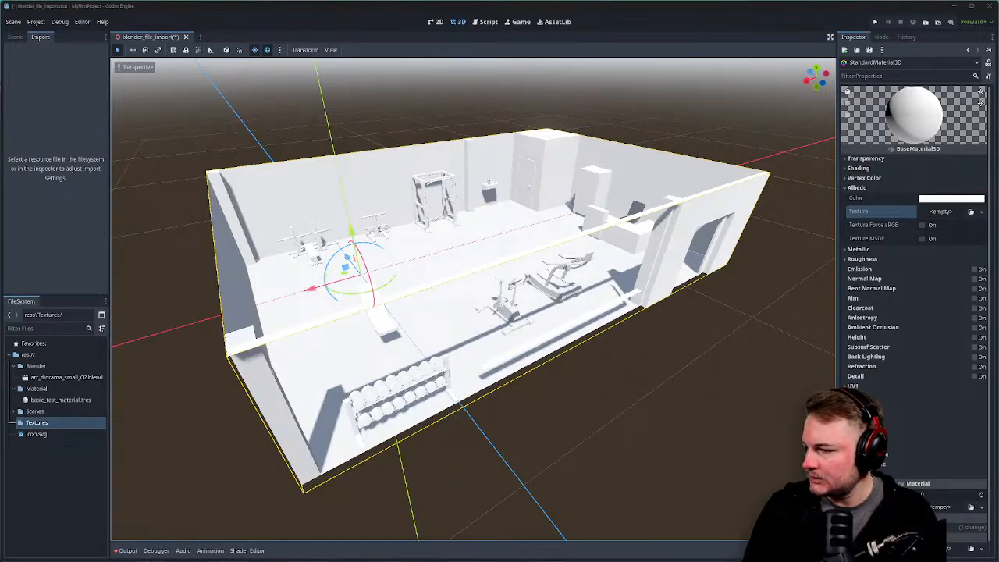
key("alt+Tab")
left_click_drag(477, 82, 525, 85)
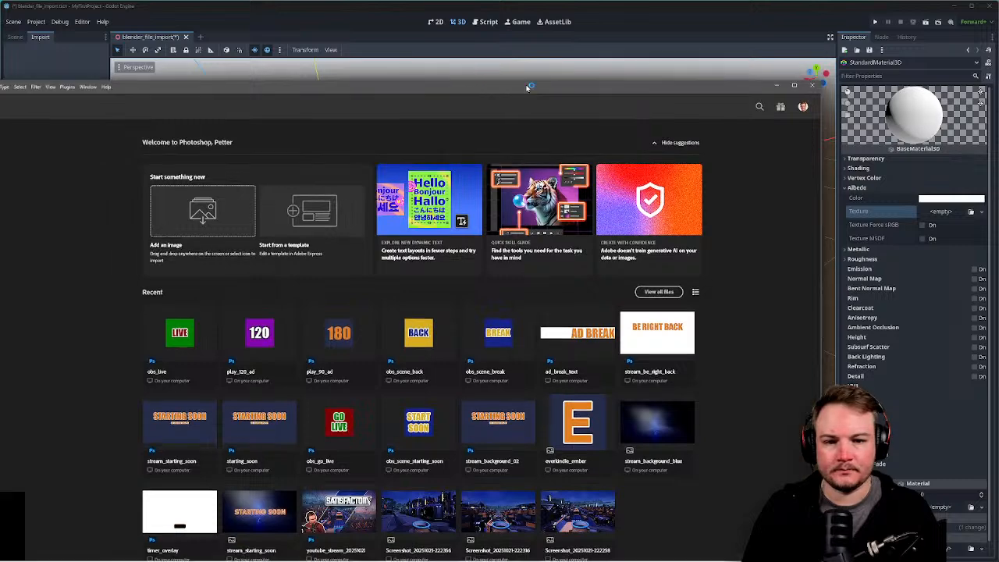
double_click(526, 85)
Open the roughness, normal and albedo TCom rock cliff textures from Downloads.
left_click(21, 7)
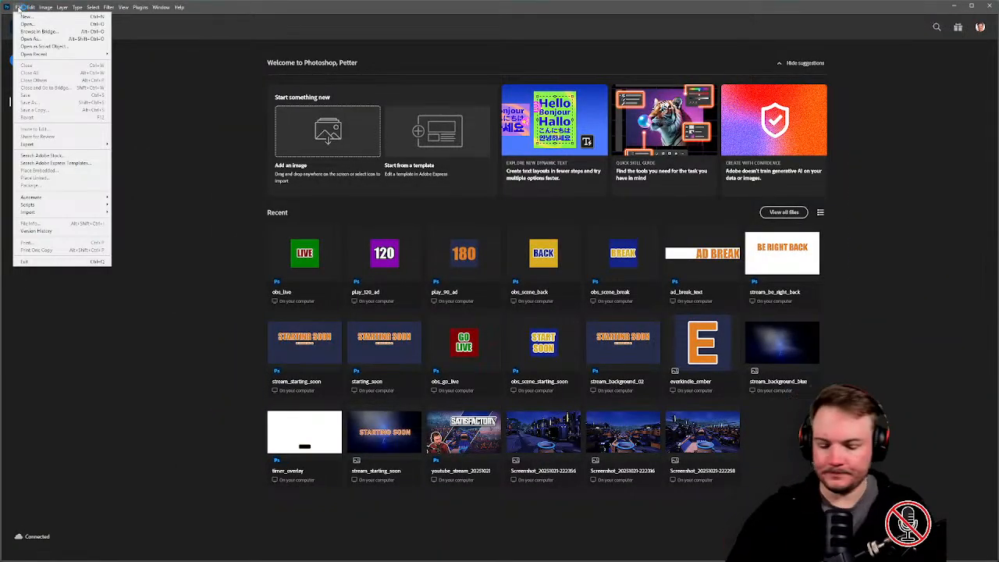
left_click(27, 17)
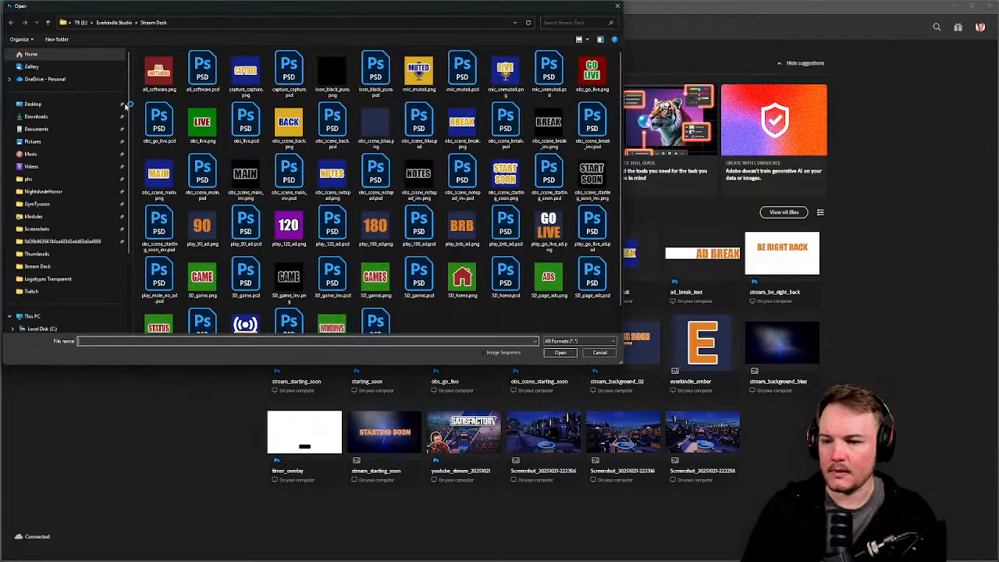
left_click(102, 117)
left_click(164, 94)
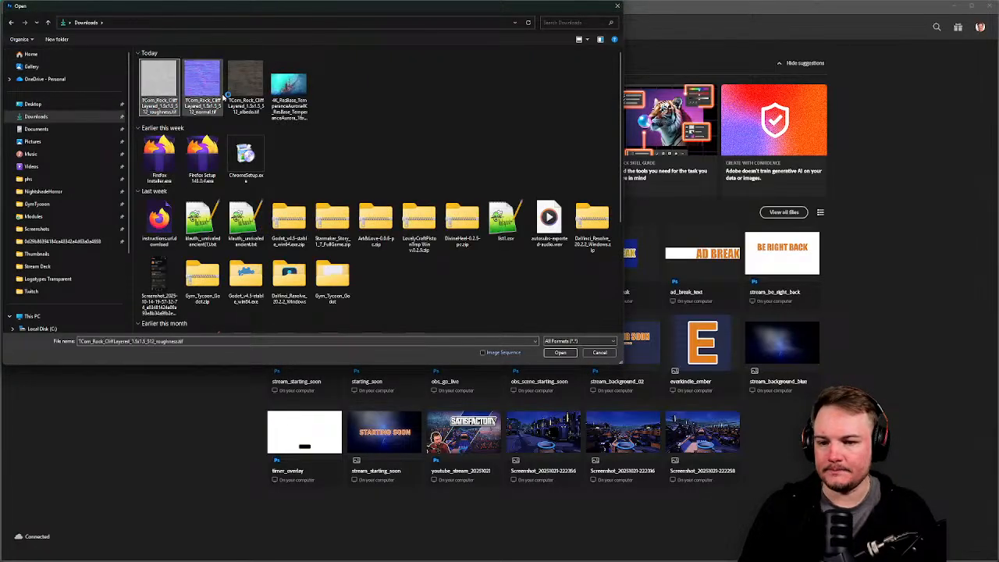
left_click(234, 92, "shift")
left_click(551, 351)
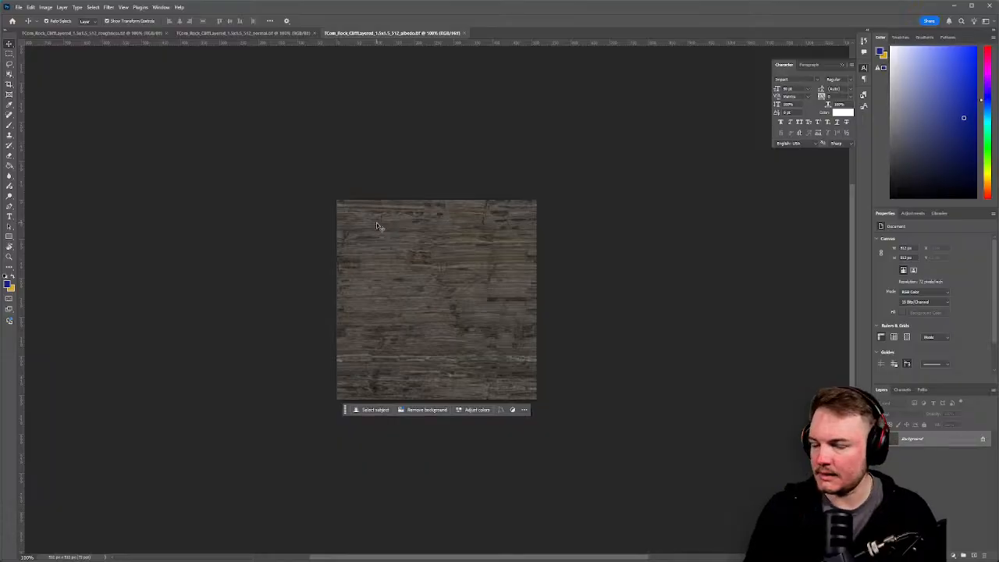
Quick-export the roughness texture as a PNG into the project's Textures folder.
key("alt+Tab")
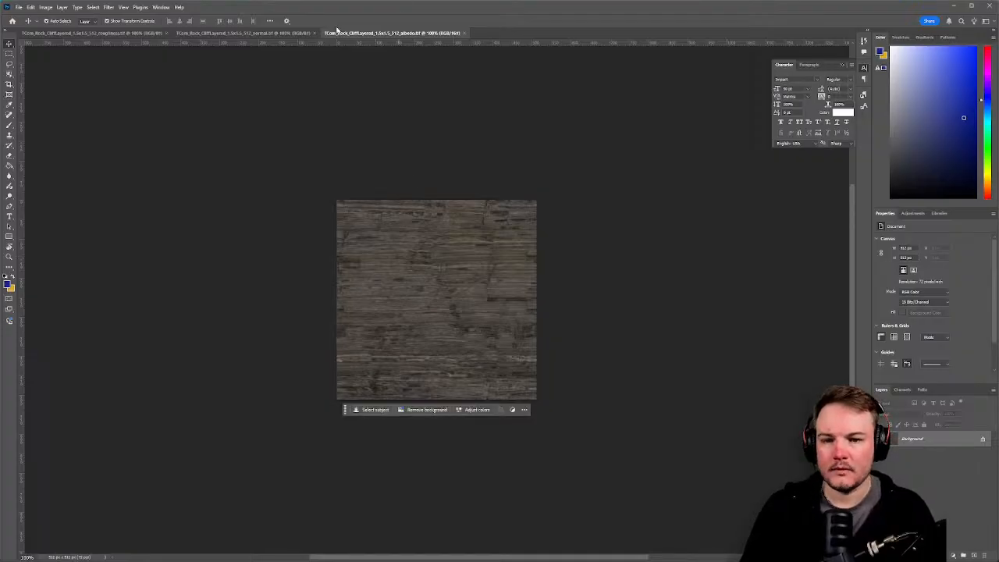
left_click(133, 34)
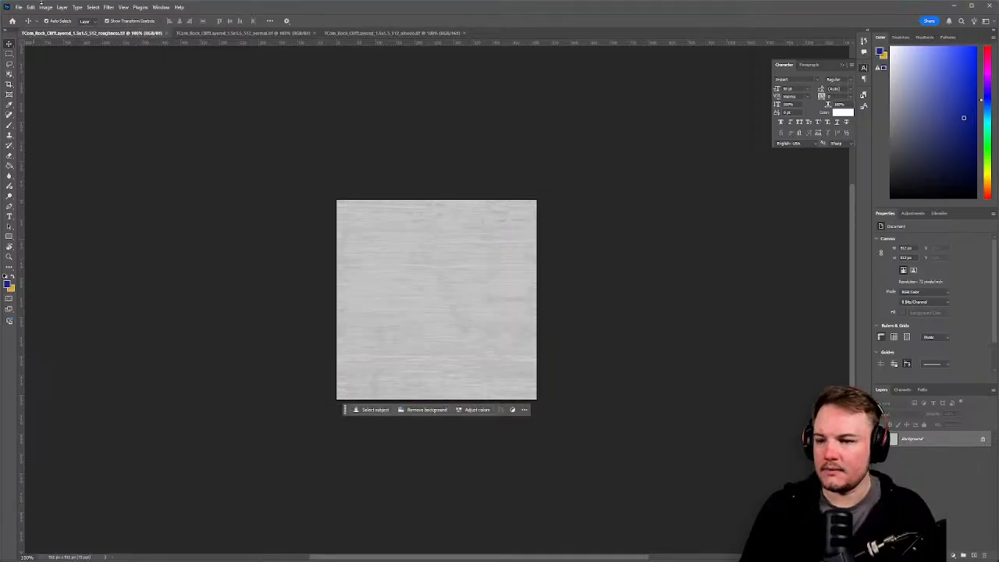
left_click(19, 7)
mouse_move(46, 139)
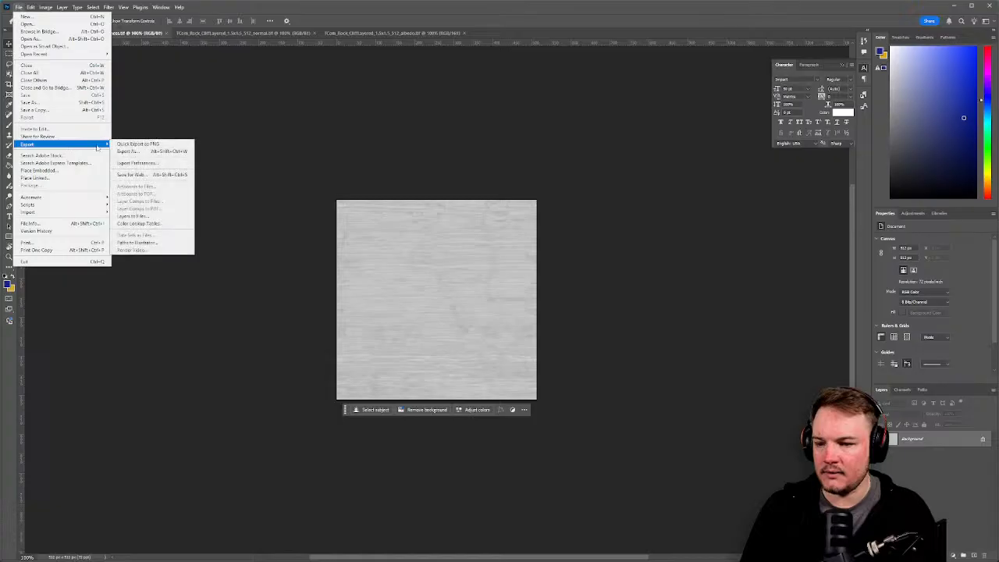
left_click(176, 145)
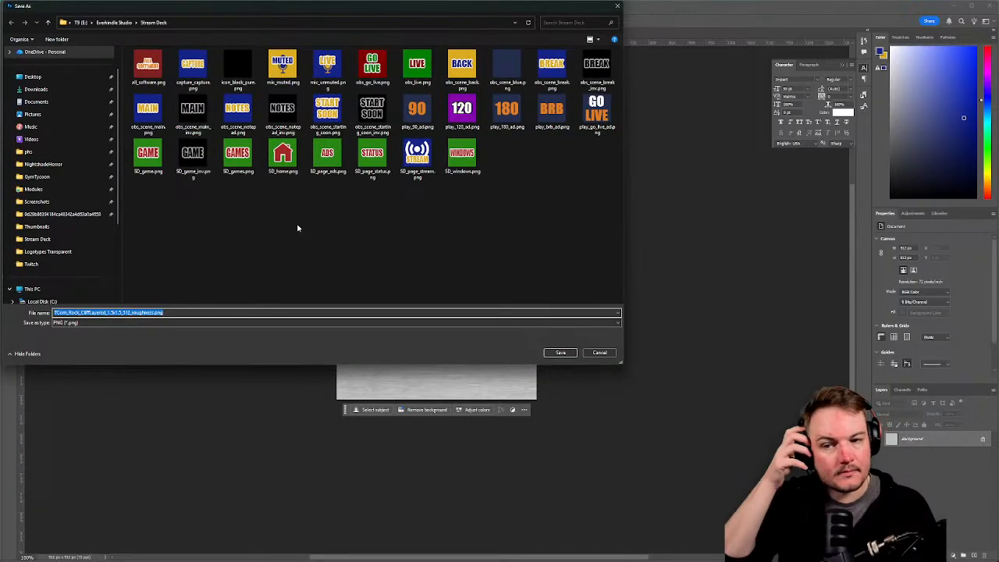
left_click_drag(235, 2, 0, 113)
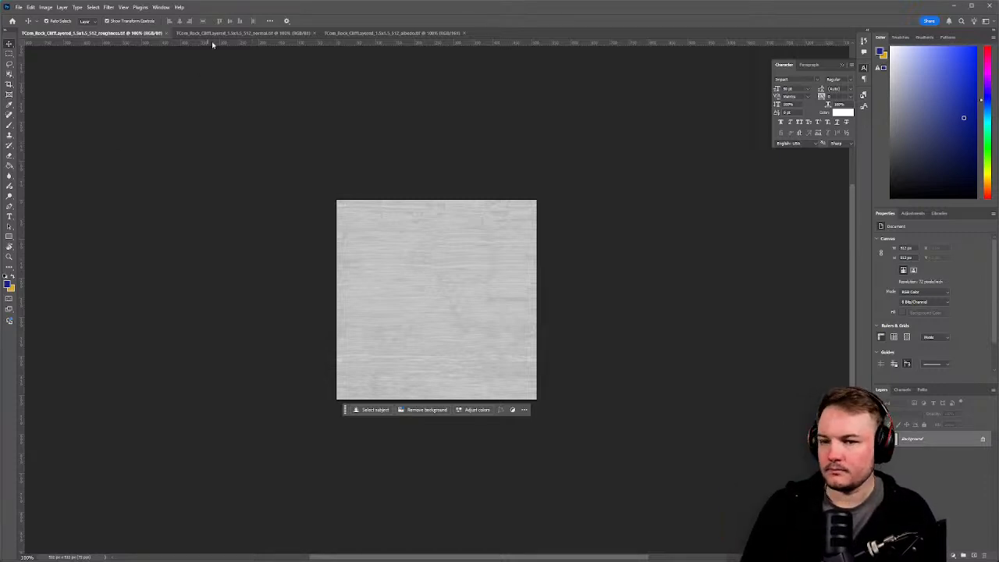
Quick-export the normal map and albedo textures as PNGs as well.
left_click(234, 32)
left_click(19, 7)
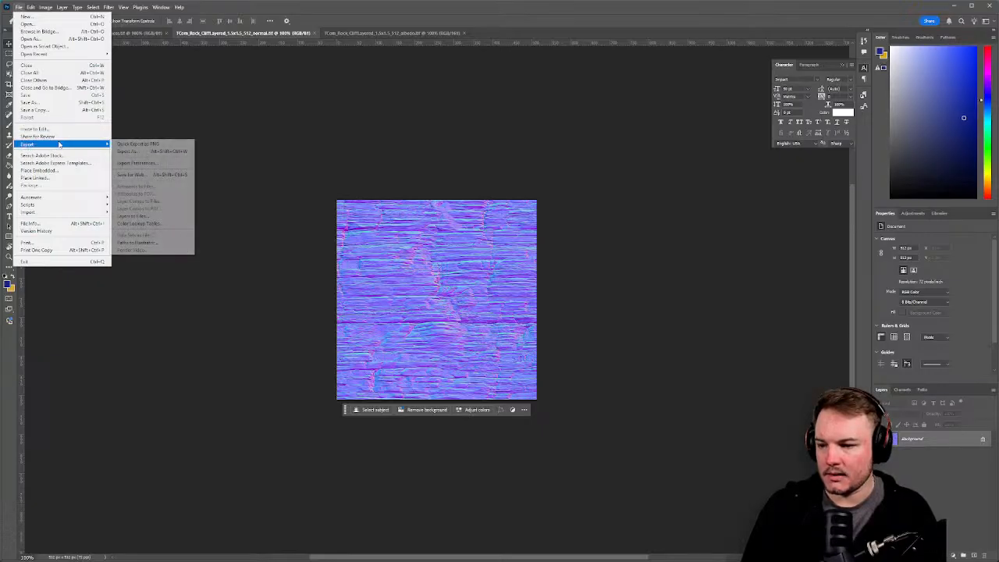
left_click(127, 144)
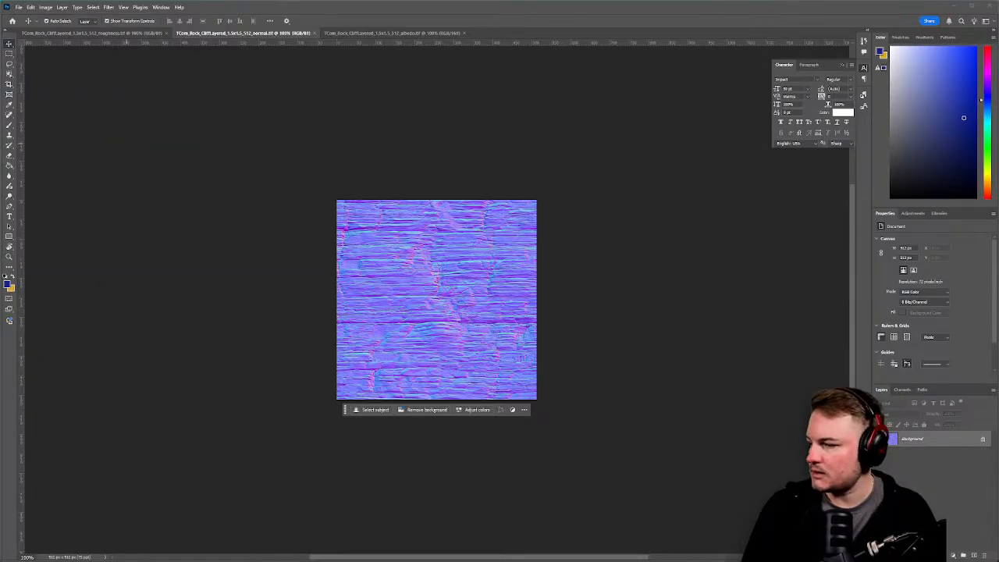
left_click(387, 32)
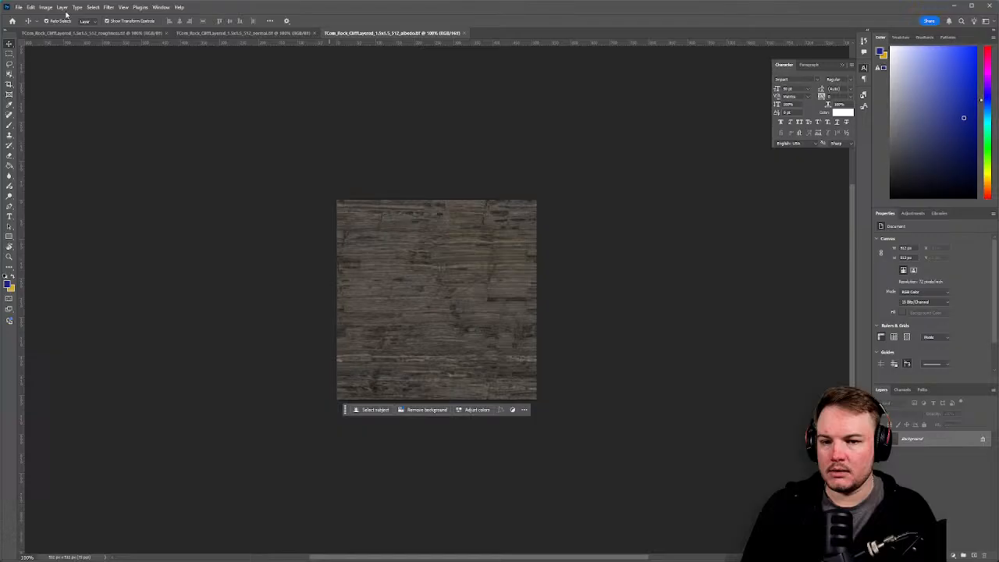
left_click(16, 7)
mouse_move(62, 144)
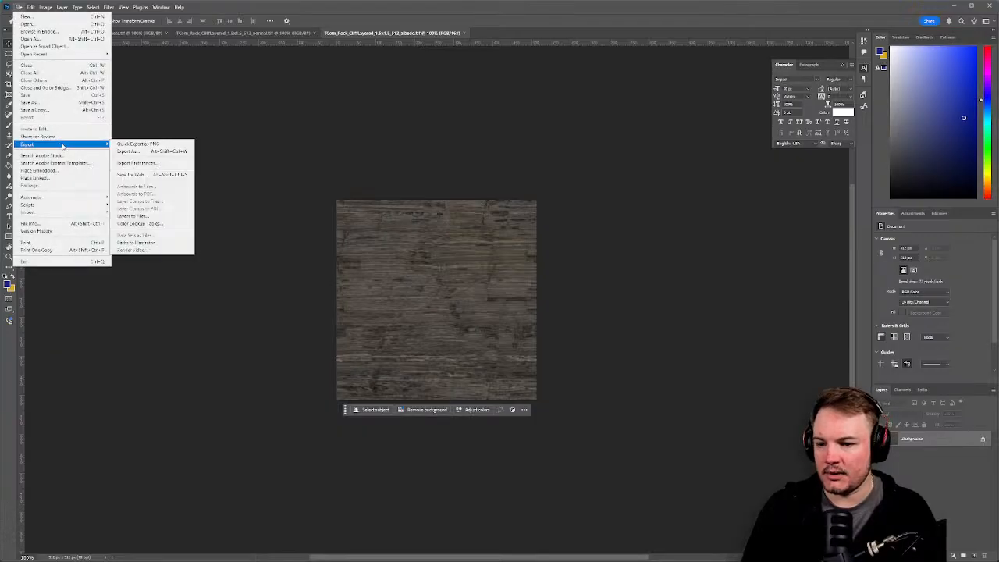
left_click(137, 144)
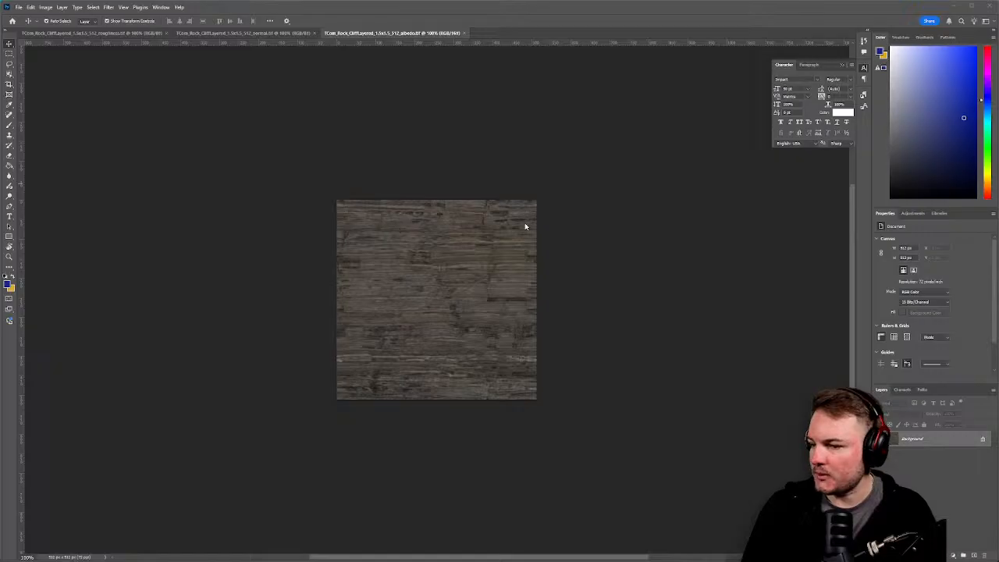
key("alt+Tab")
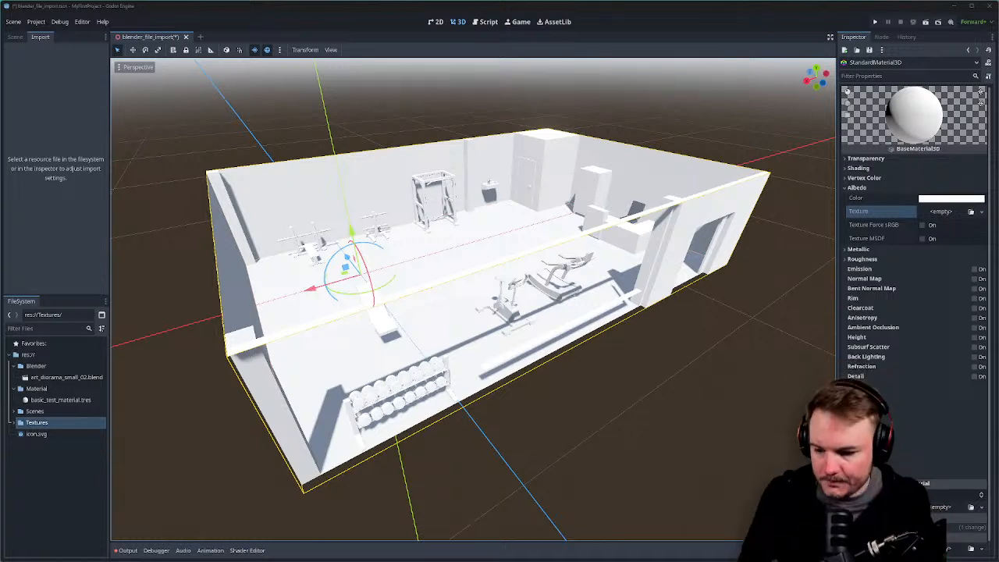
Expand Textures, widen the FileSystem dock, and select the albedo PNG to see its import settings.
left_click(15, 424)
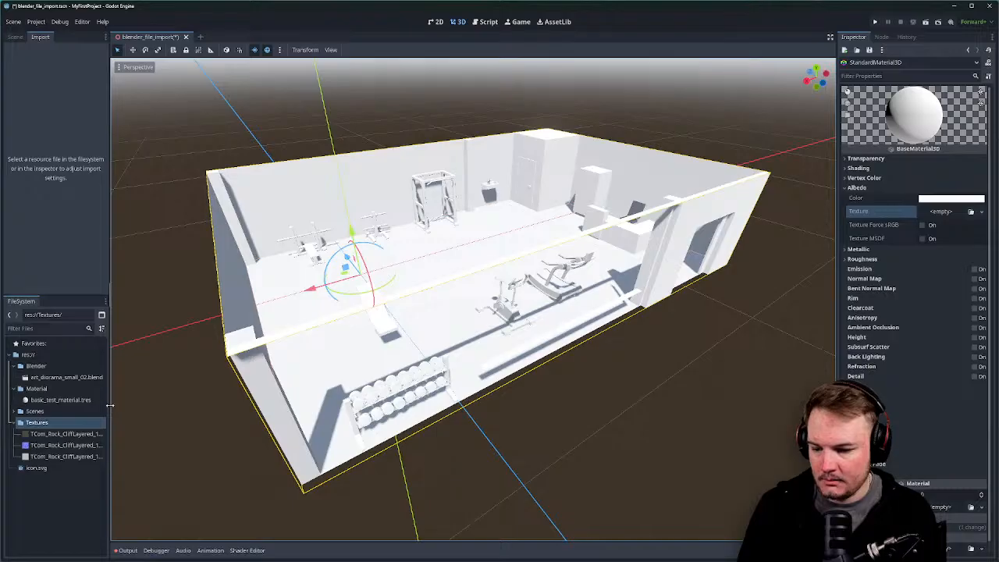
left_click_drag(110, 405, 163, 403)
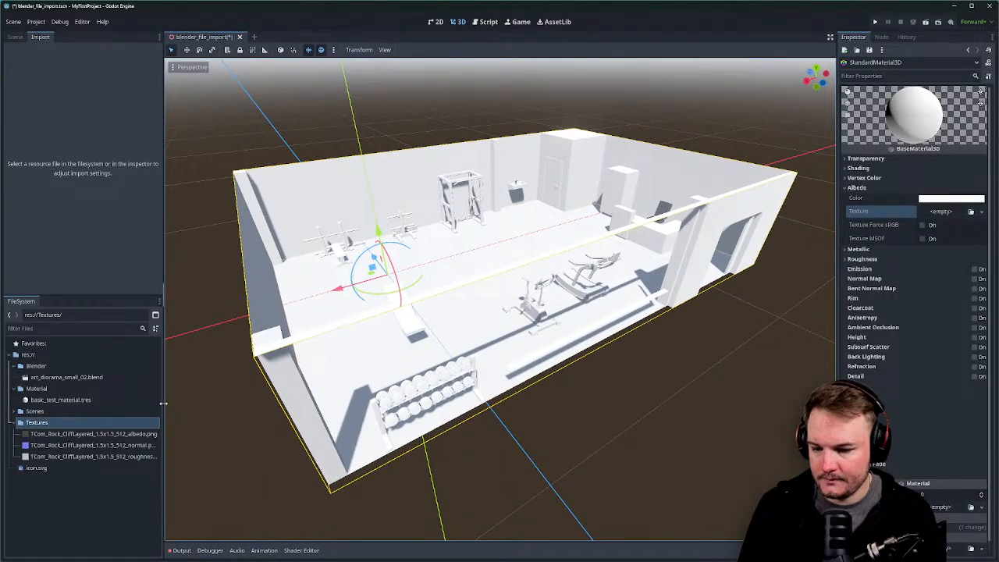
left_click(98, 435)
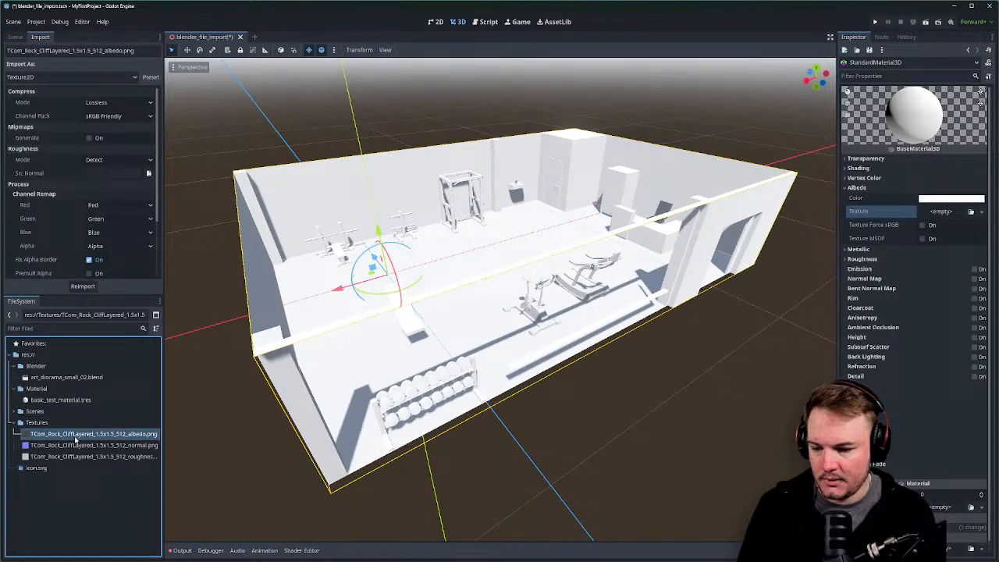
Assign the rock albedo and roughness PNGs to the material's Albedo and Roughness texture slots.
mouse_move(82, 439)
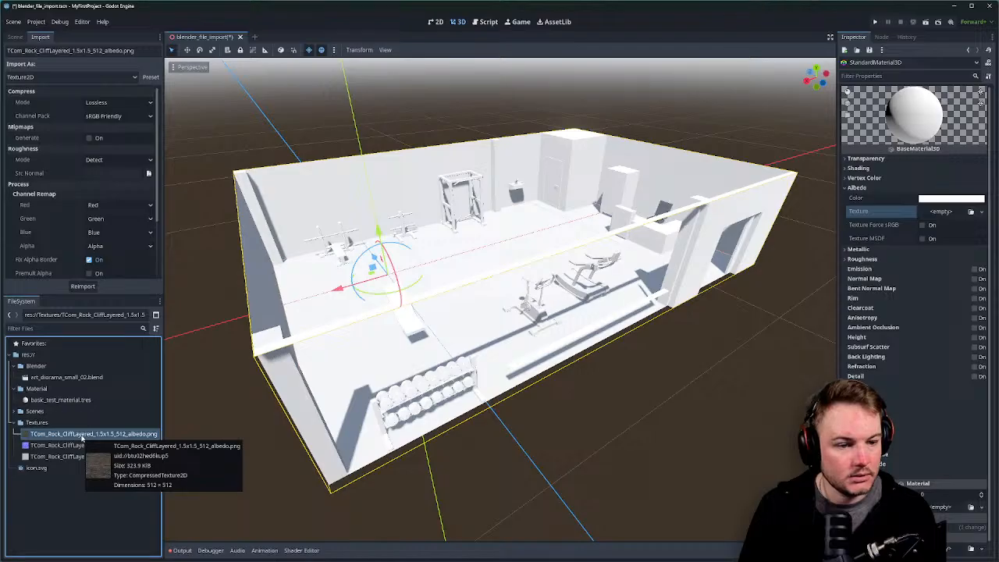
left_click_drag(82, 438, 946, 213)
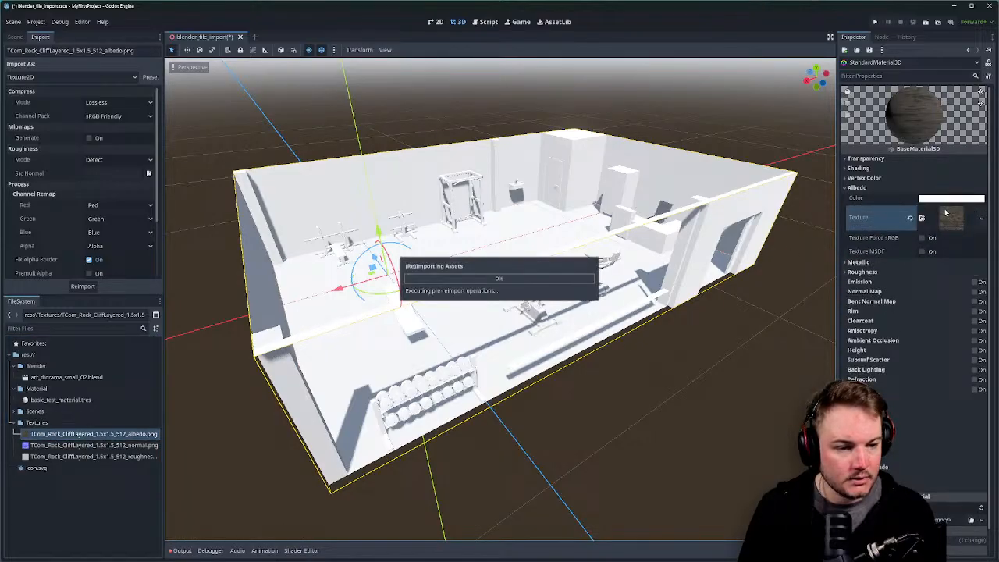
left_click(851, 189)
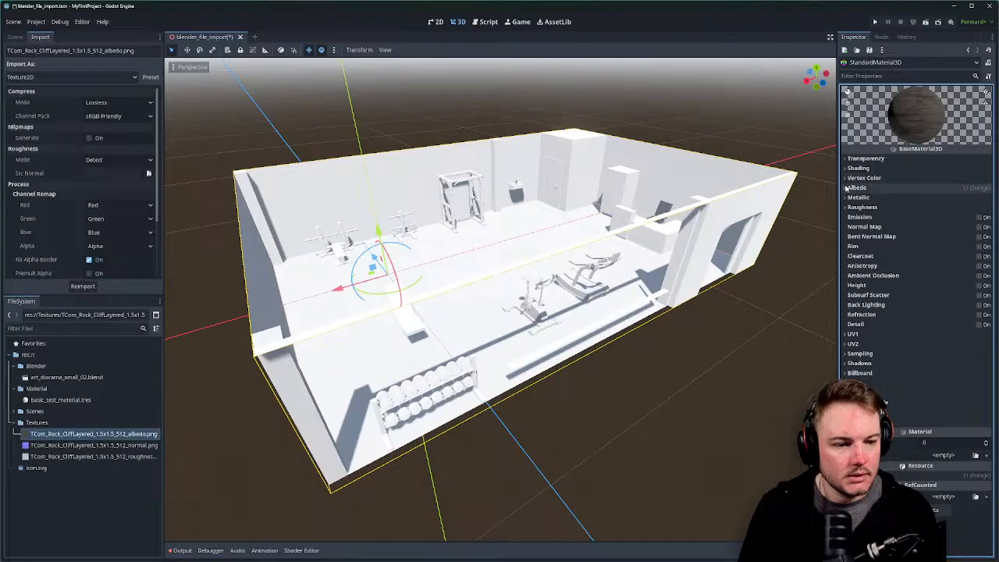
left_click(847, 207)
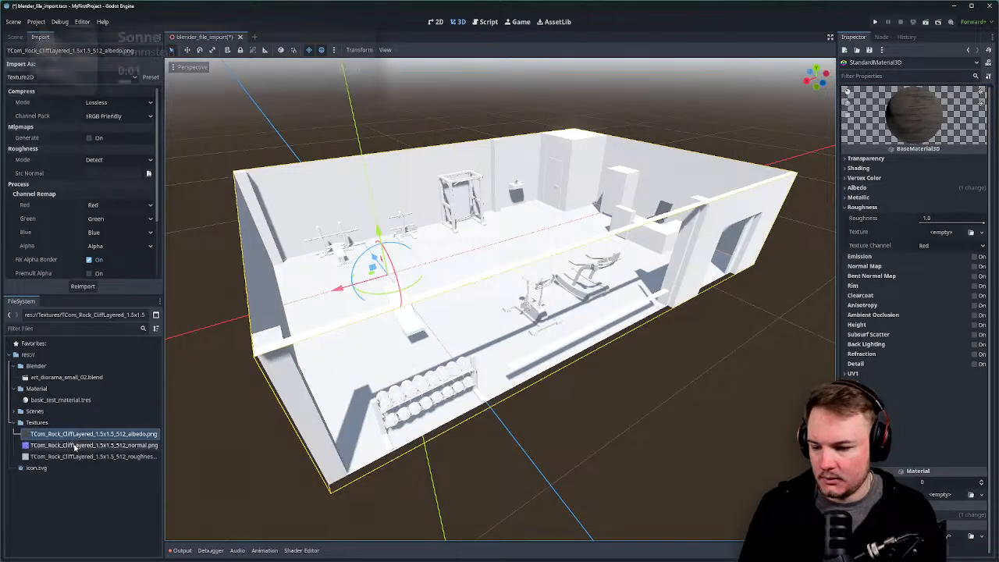
left_click_drag(76, 456, 942, 232)
left_click(847, 207)
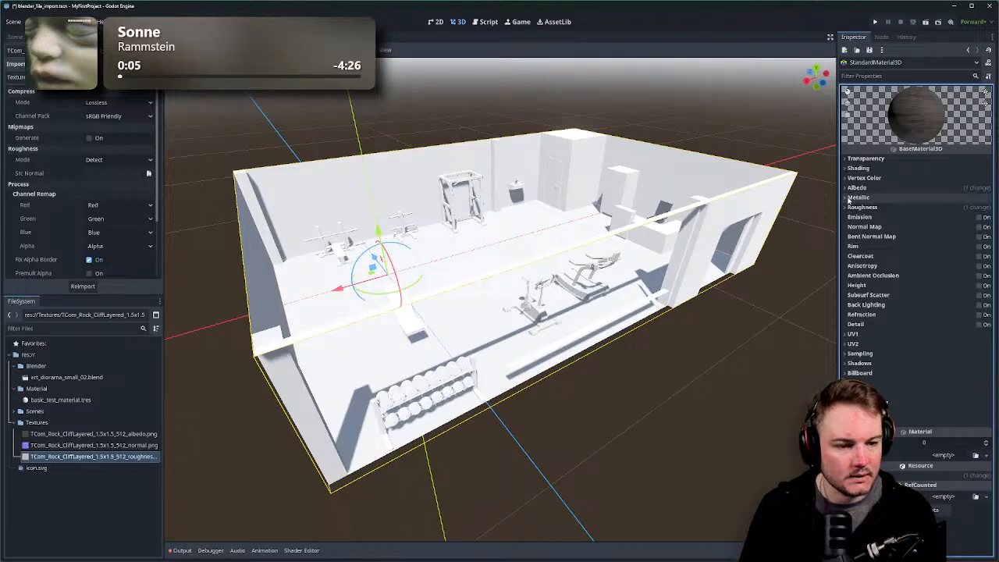
Check the metallic texture channel options, then enable Force sRGB on the albedo texture.
left_click(847, 197)
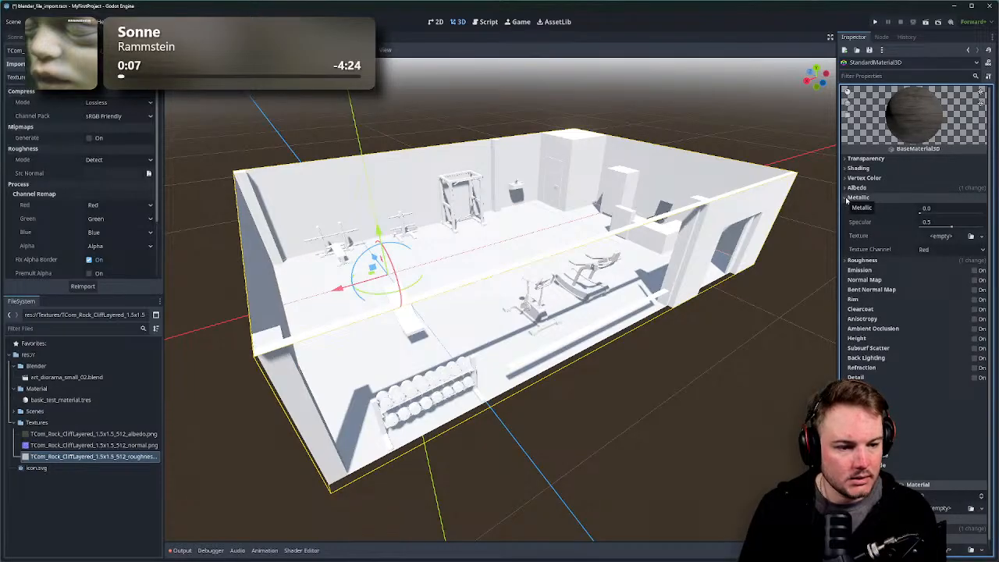
left_click(931, 250)
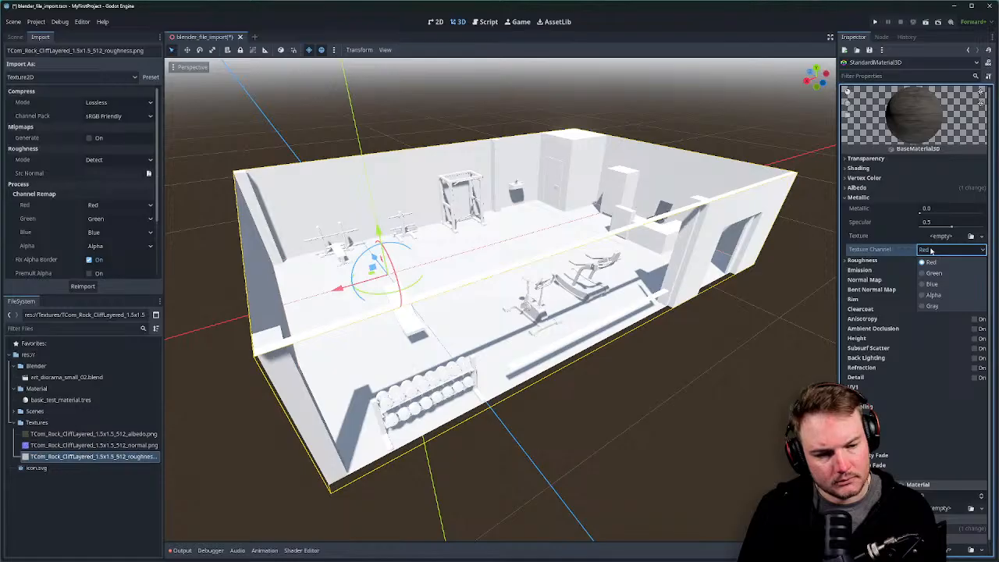
left_click(930, 250)
left_click(855, 197)
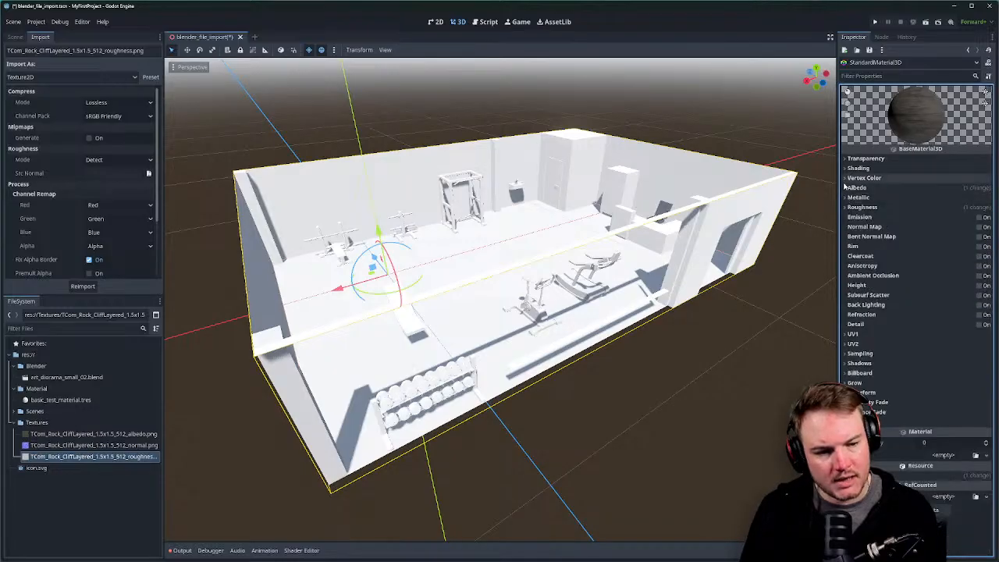
left_click(845, 188)
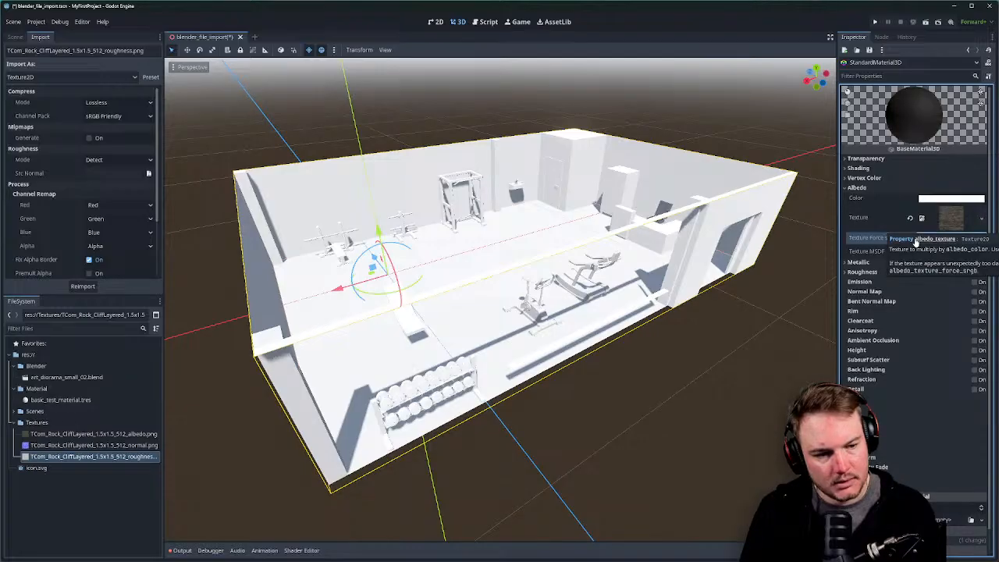
left_click(922, 239)
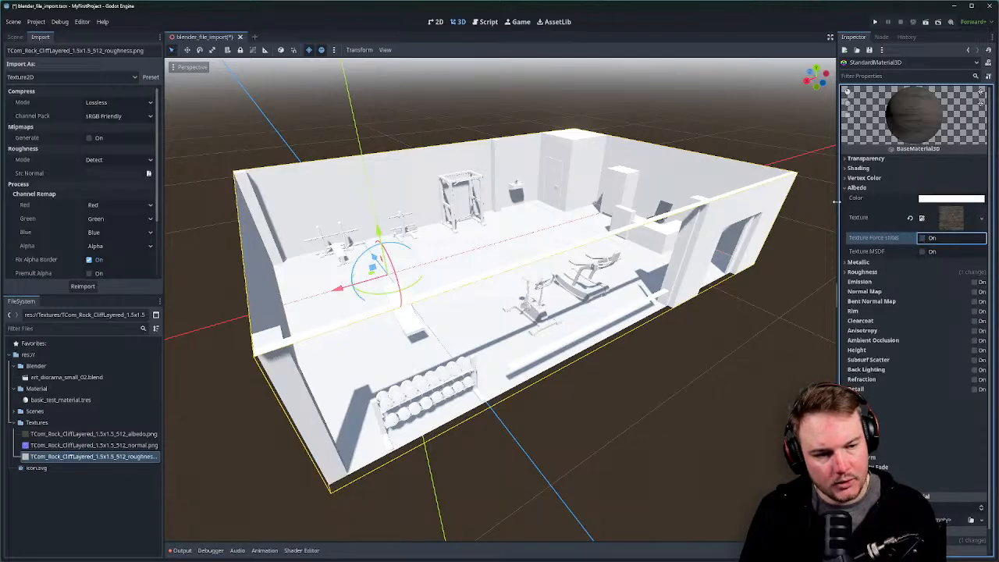
left_click(857, 188)
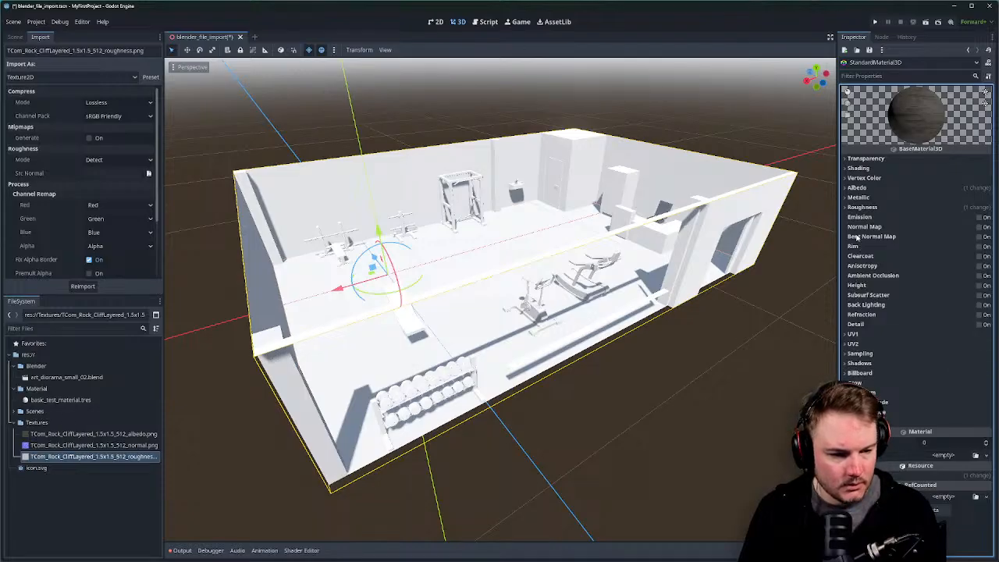
Enable Normal Map and assign the rock normal PNG to its texture slot.
left_click(982, 227)
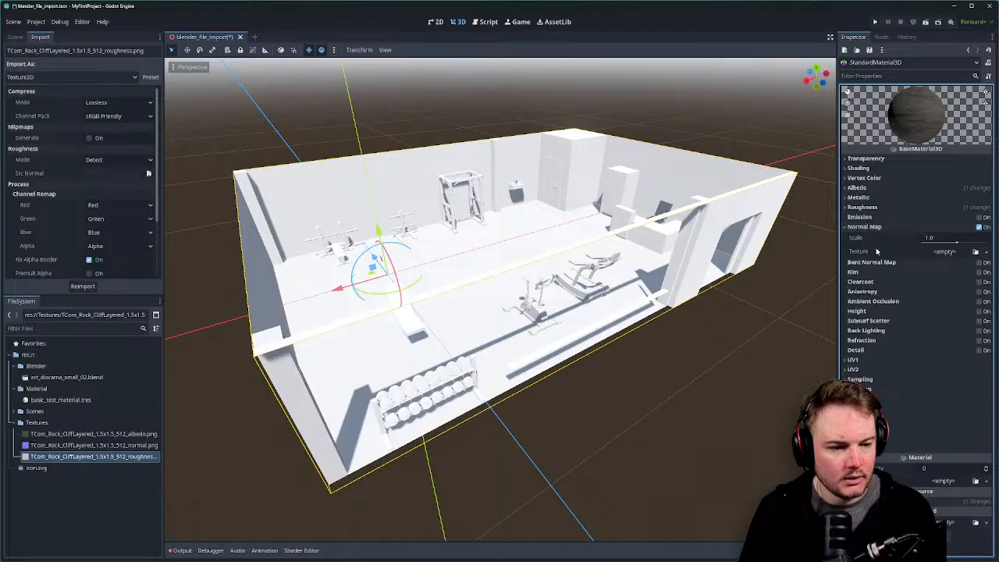
left_click(116, 446)
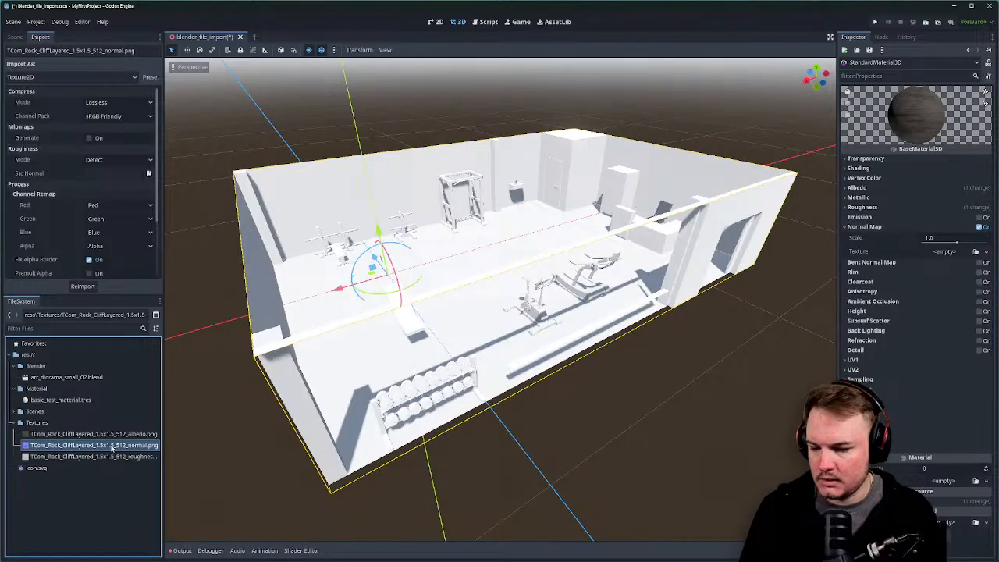
left_click_drag(112, 447, 954, 258)
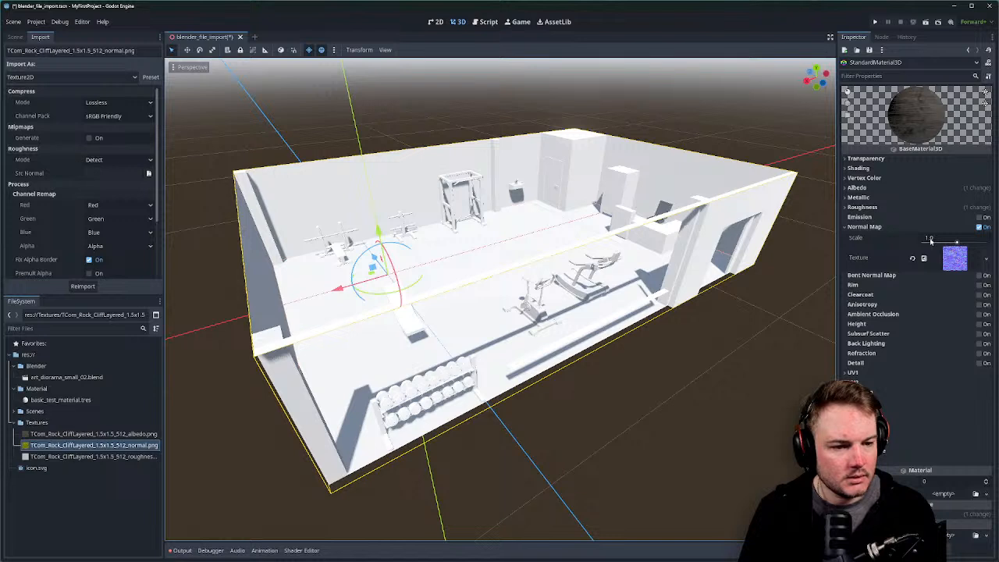
Try normal map scales of 2.0 and 16.0, then reset the scale to 1.0.
left_click(929, 239)
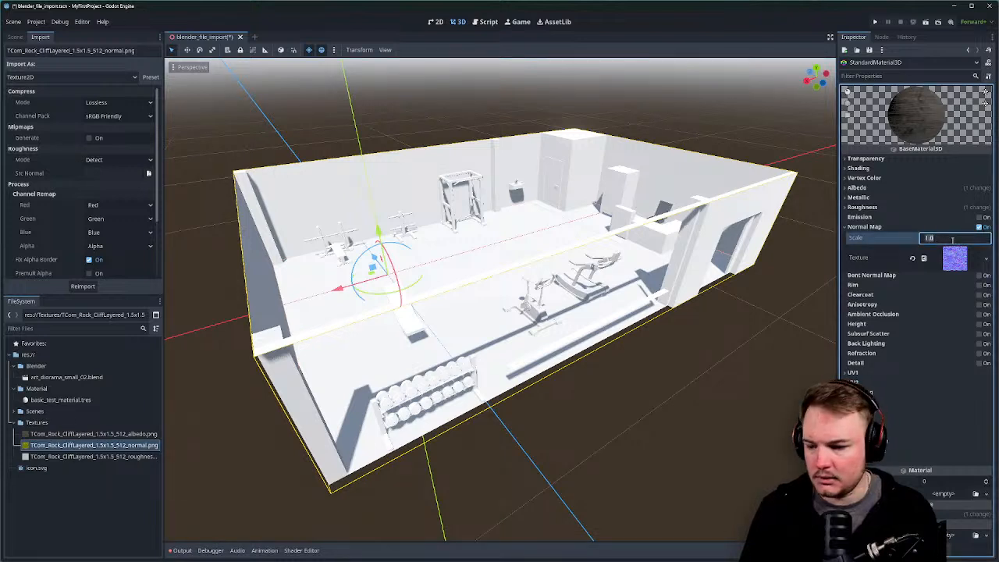
type("2.0")
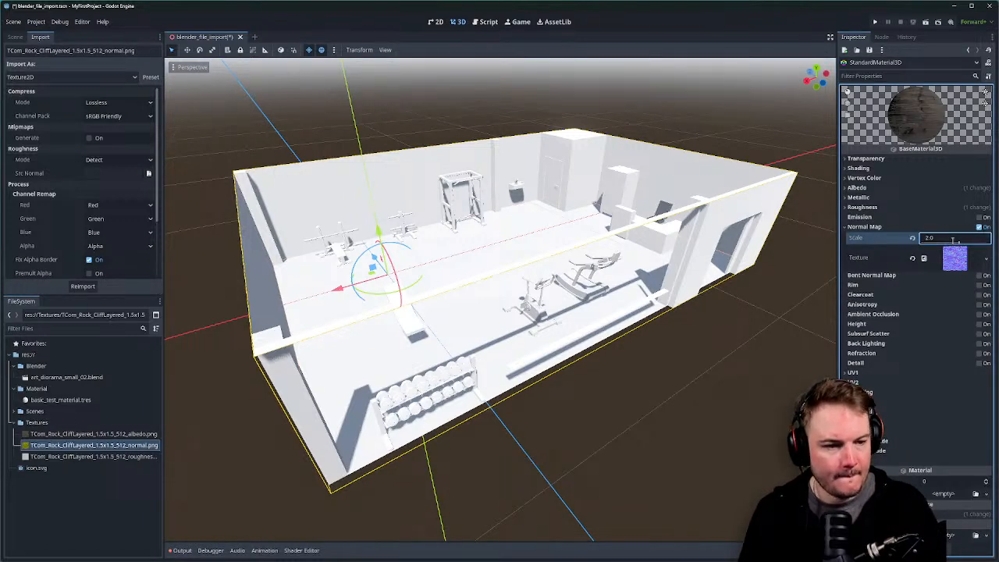
key("ctrl+a")
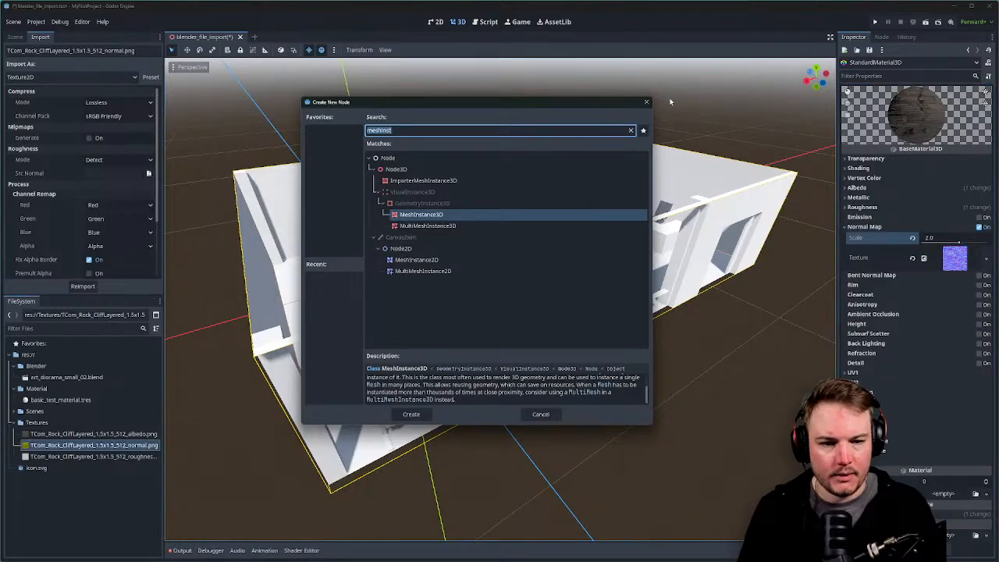
left_click(646, 103)
left_click(936, 239)
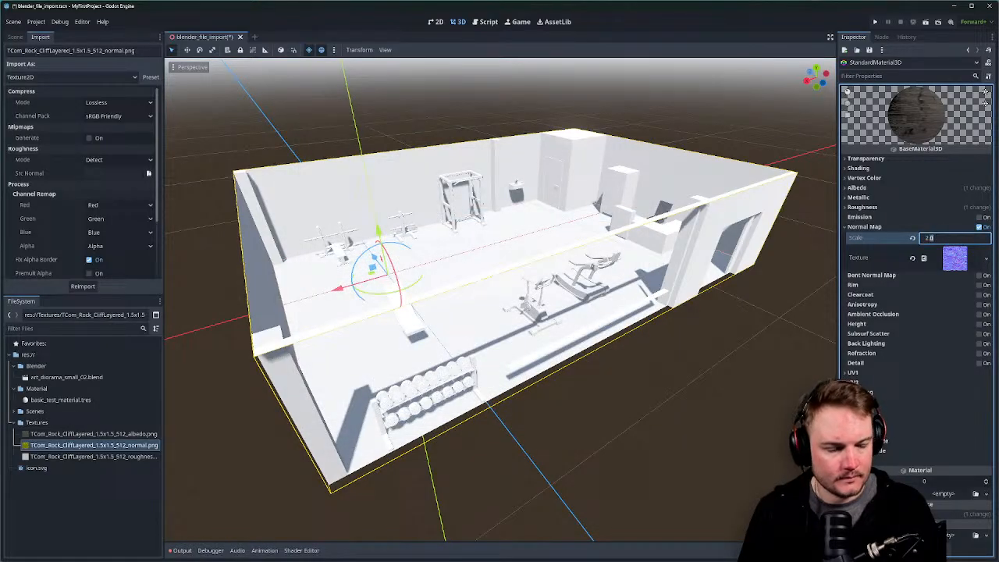
type("16.0")
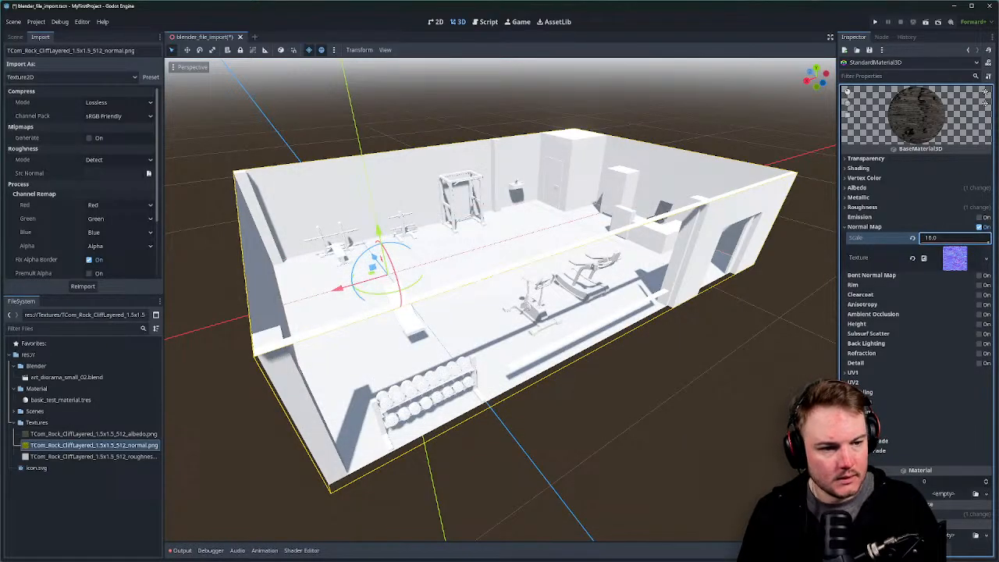
left_click_drag(989, 242, 985, 243)
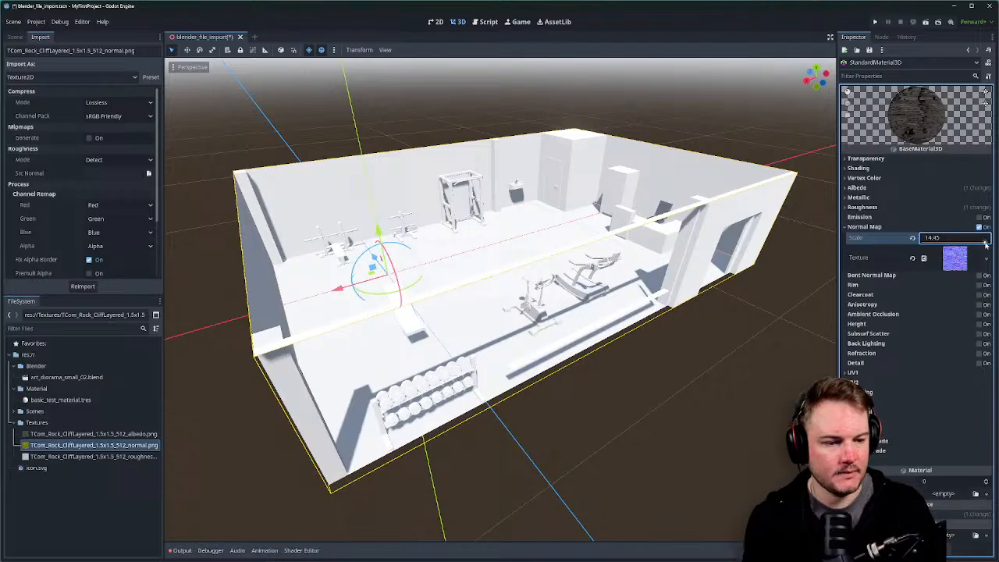
double_click(955, 238)
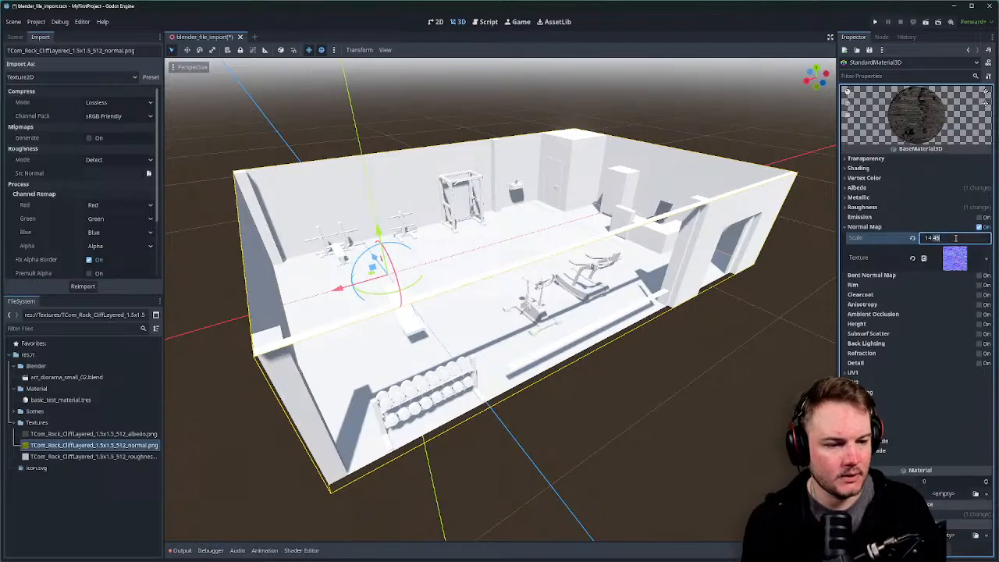
left_click(912, 238)
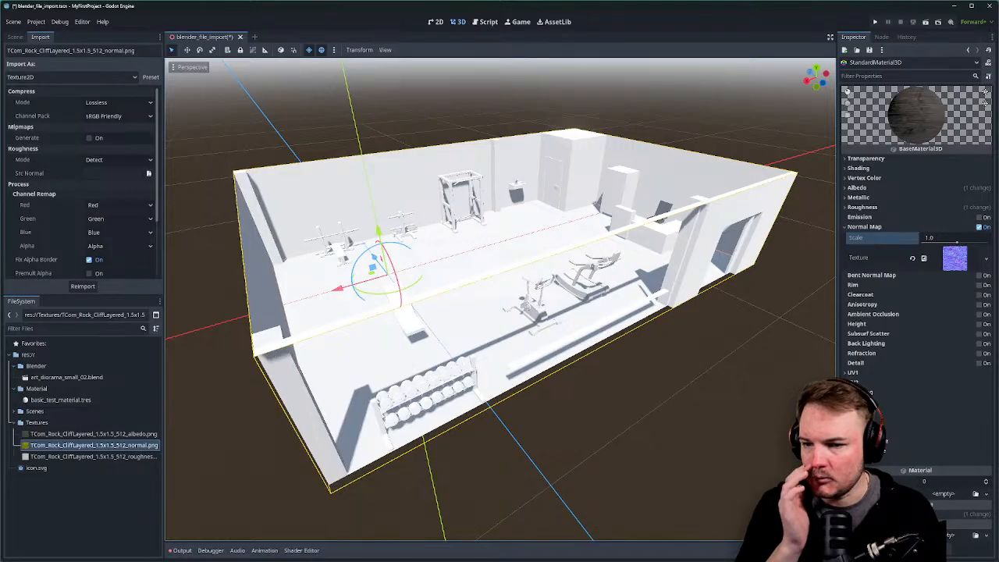
Move the camera in toward the gym floor and show the Scene tree dock.
right_click_drag(509, 216, 479, 270)
key("ctrl+s")
key("e")
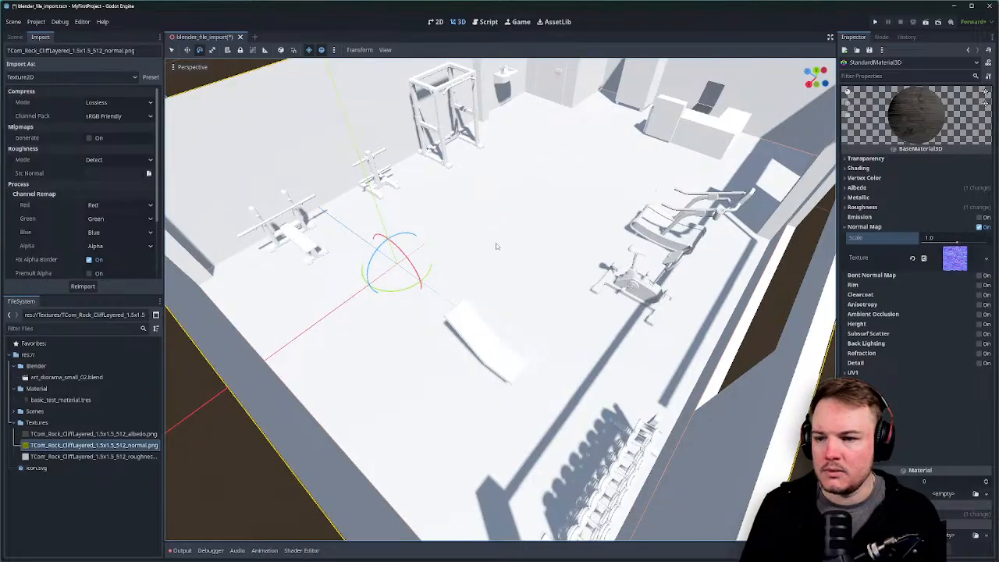
left_click(16, 37)
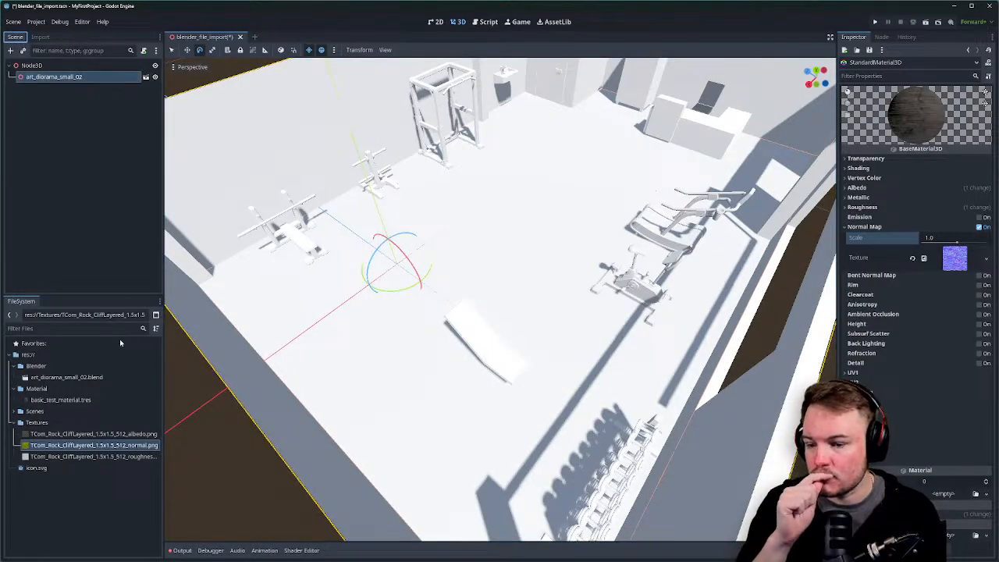
Set M_Floor_01 in the diorama's advanced import settings to use basic_test_material.tres.
left_click(77, 379)
double_click(78, 379)
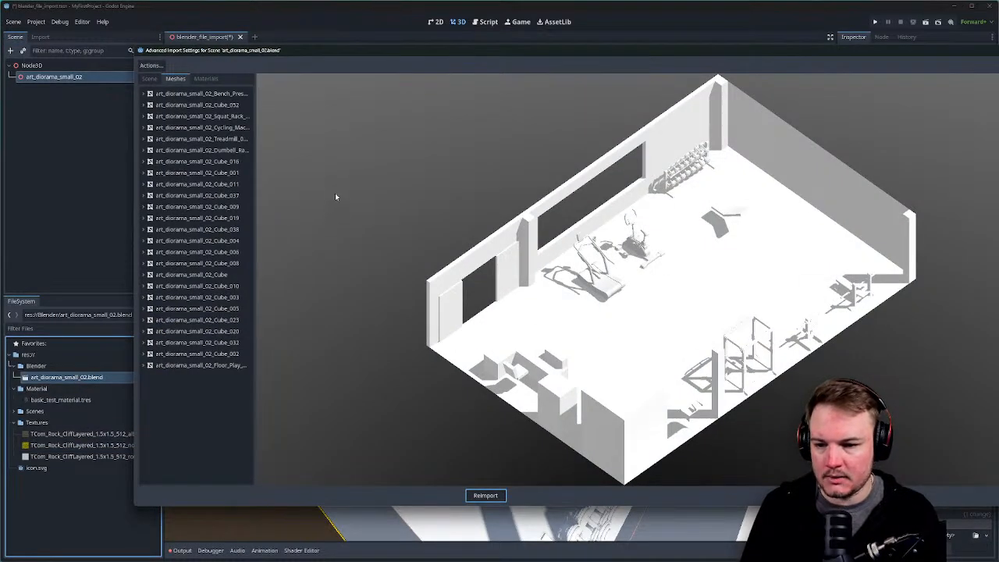
left_click(205, 78)
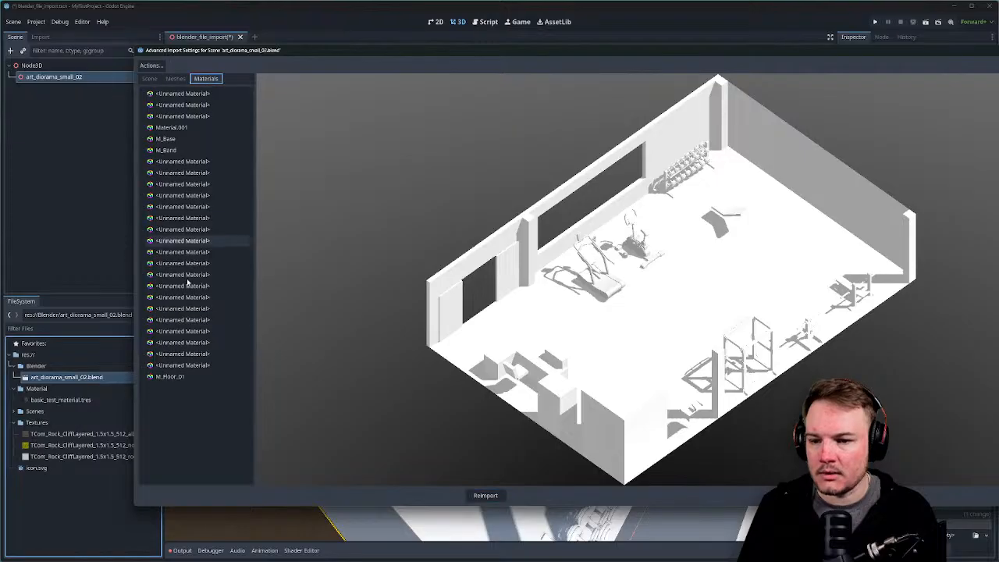
left_click(170, 376)
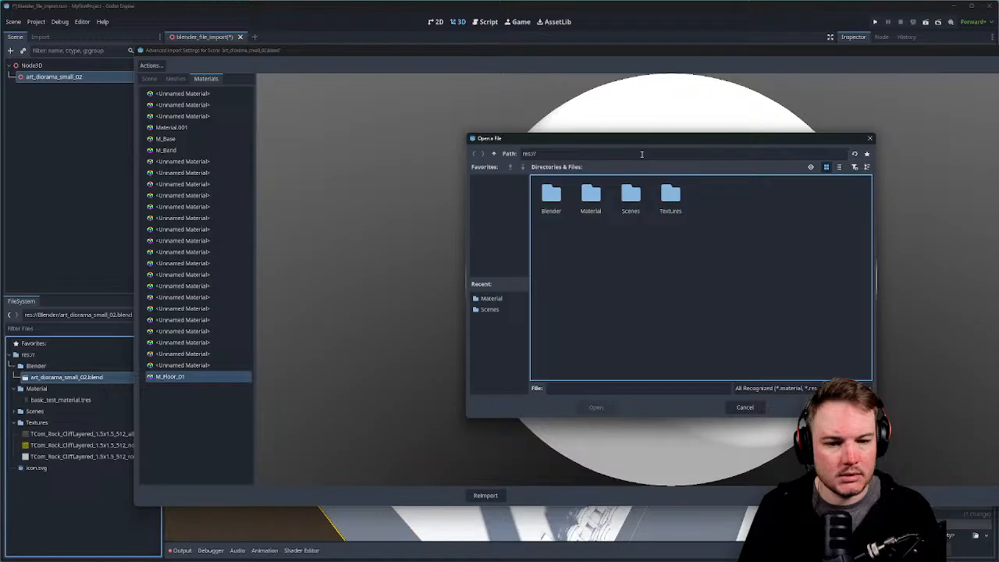
double_click(591, 195)
left_click(745, 408)
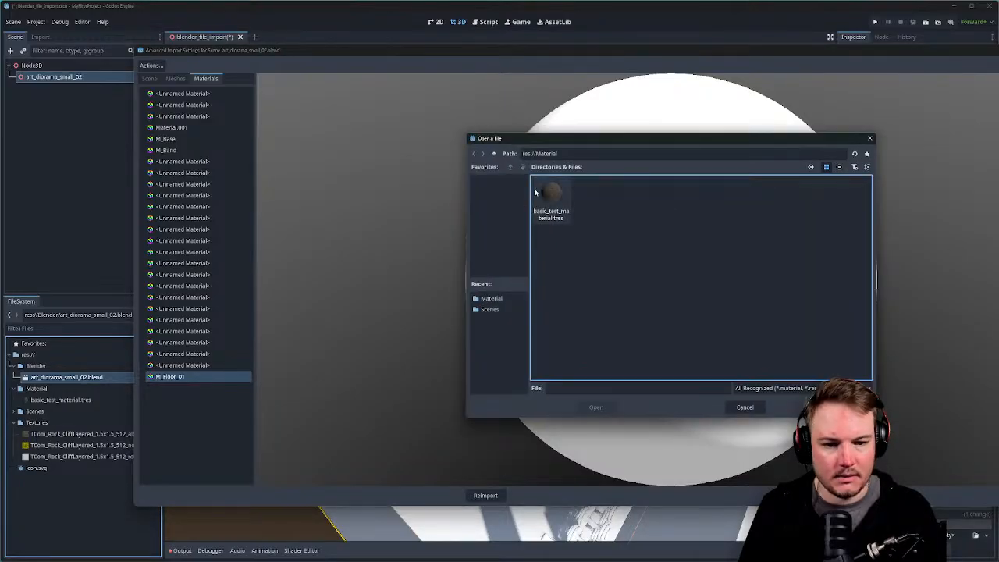
left_click(553, 197)
left_click(593, 404)
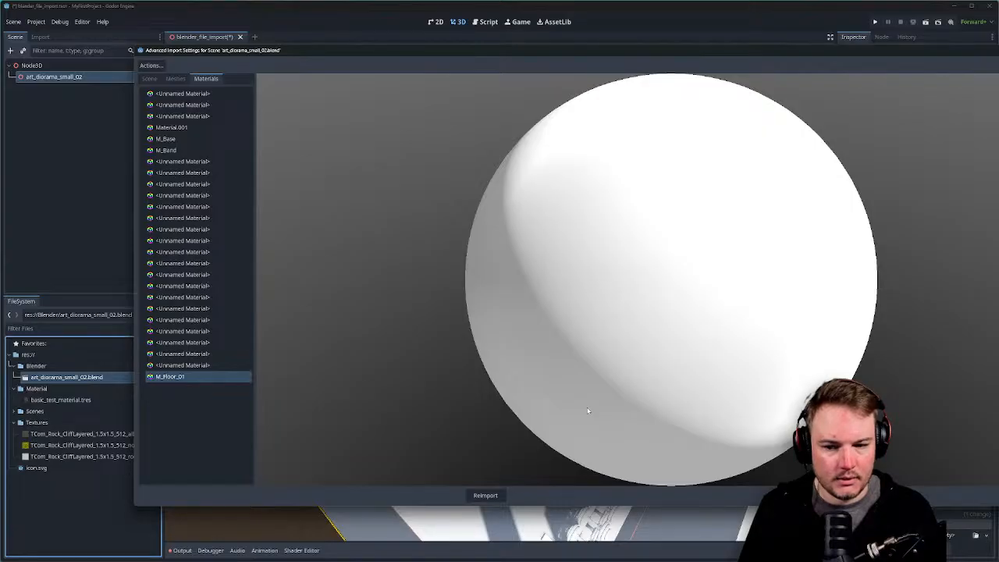
Review the imported scene and meshes lists, then reimport the diorama.
left_click(150, 80)
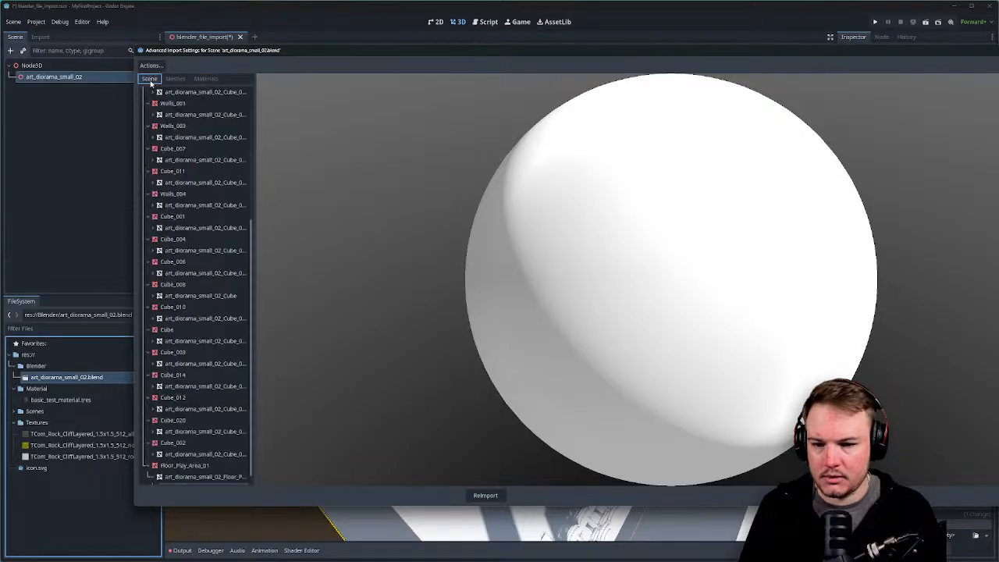
left_click(167, 80)
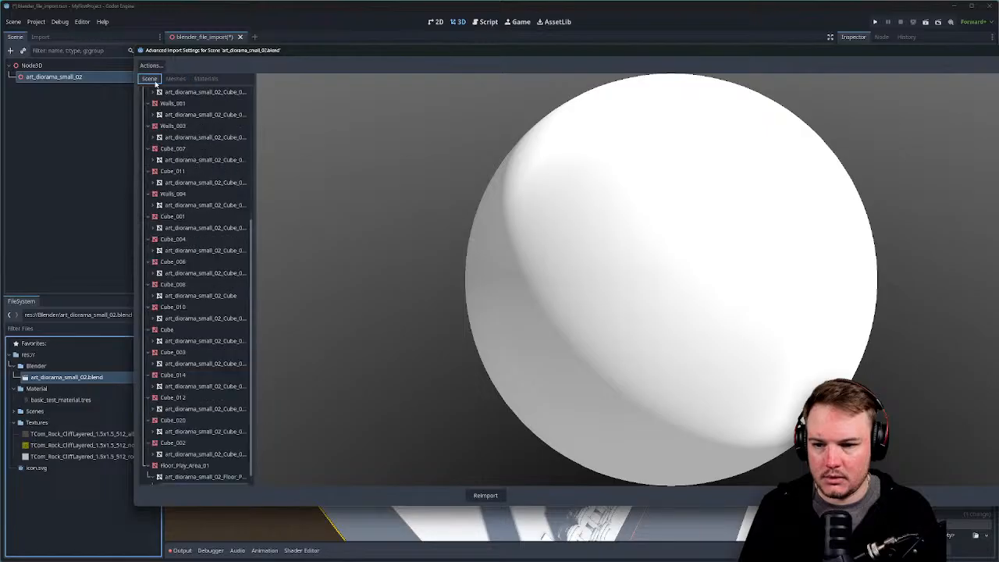
left_click(149, 79)
scroll(604, 430, "up", 5)
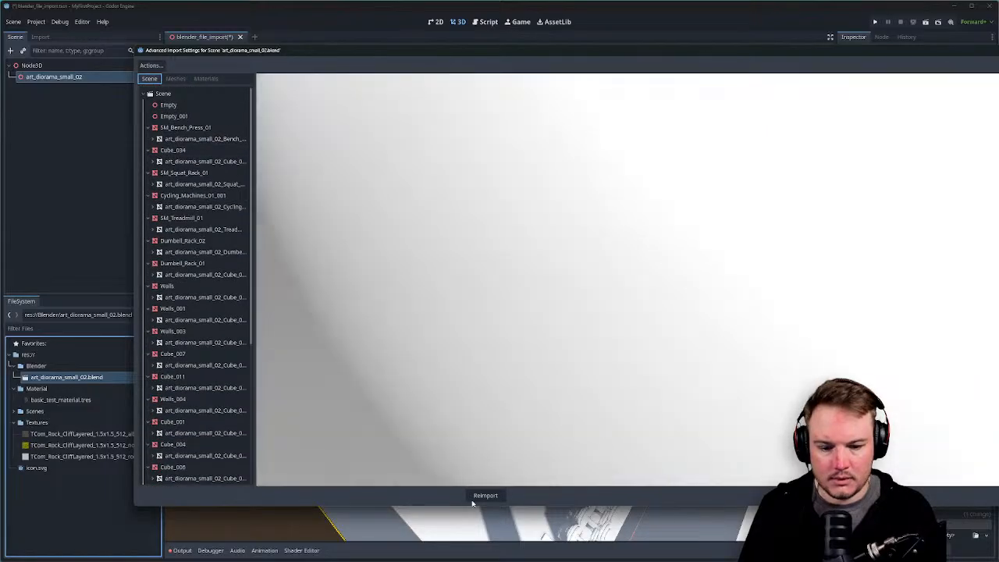
scroll(692, 423, "down", 7)
left_click(486, 496)
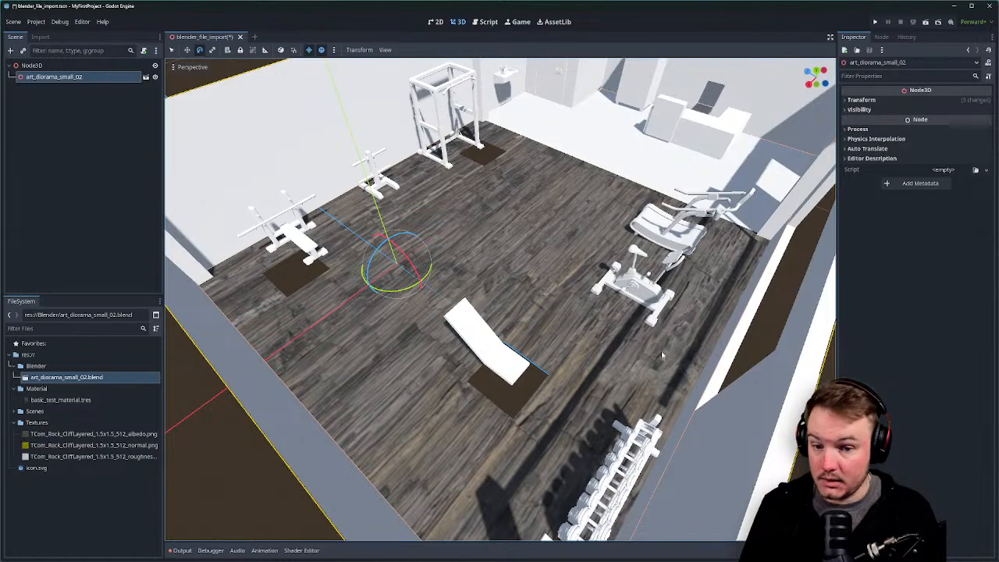
middle_click_drag(586, 272, 828, 312)
middle_click_drag(499, 299, 645, 259)
key("s")
right_click_drag(588, 274, 648, 230)
key("w")
key("w")
key("w")
key("w")
key("s")
key("s")
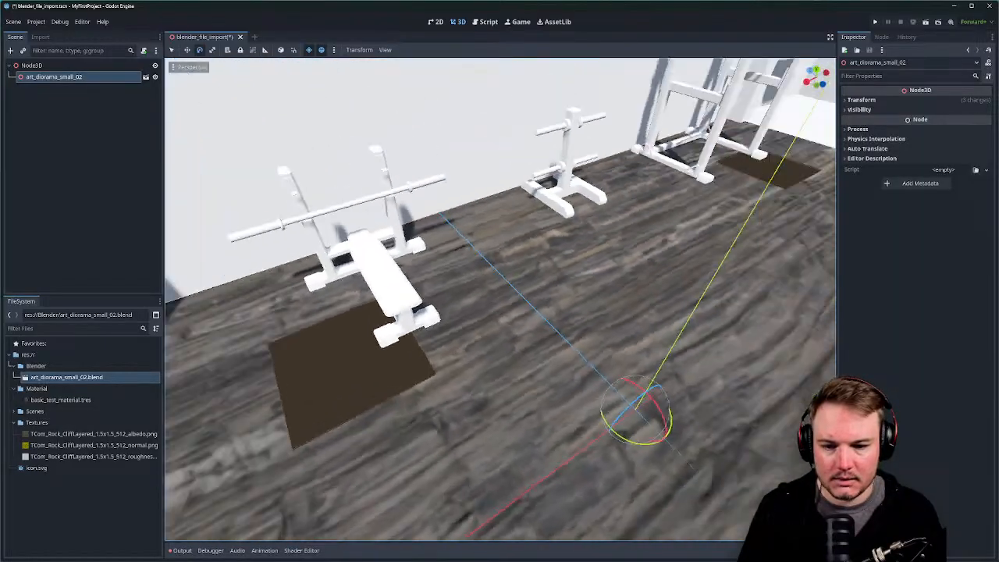
key("s")
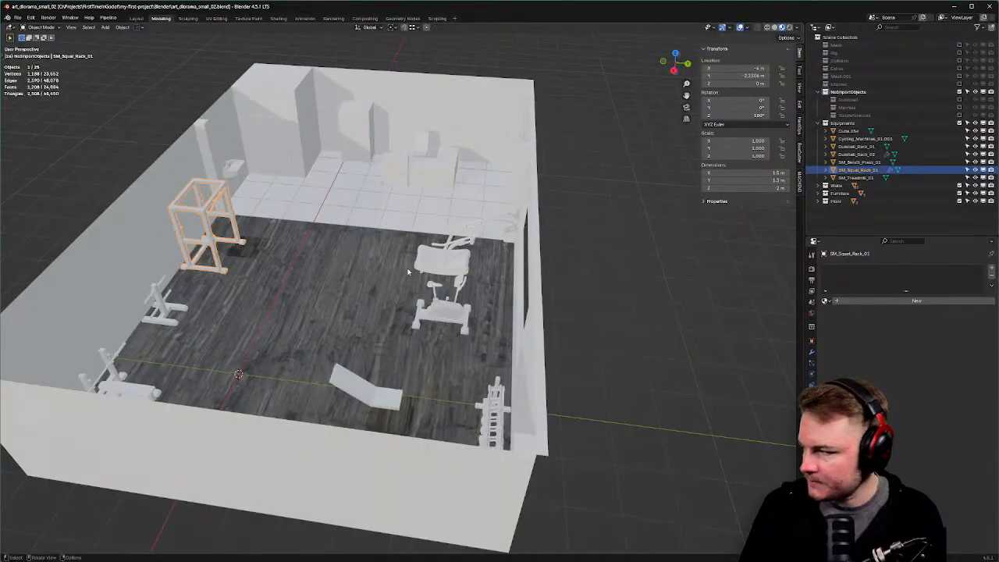
middle_click_drag(367, 328, 376, 373)
Try deleting the floor face under the squat rack, then undo the deletion.
scroll(390, 363, "up", 2)
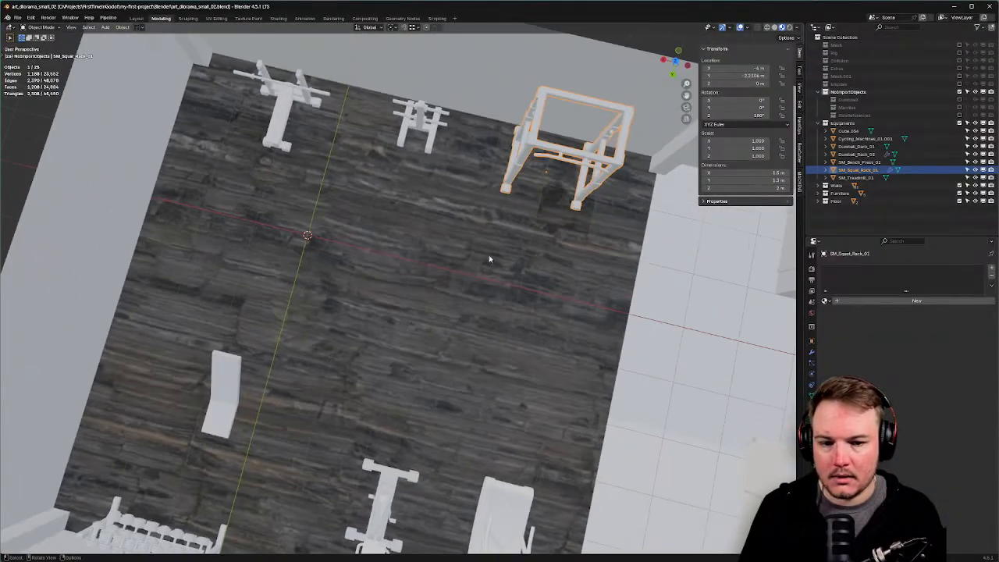
left_click(516, 234)
key("Tab")
left_click(566, 228)
left_click(558, 223)
key("x")
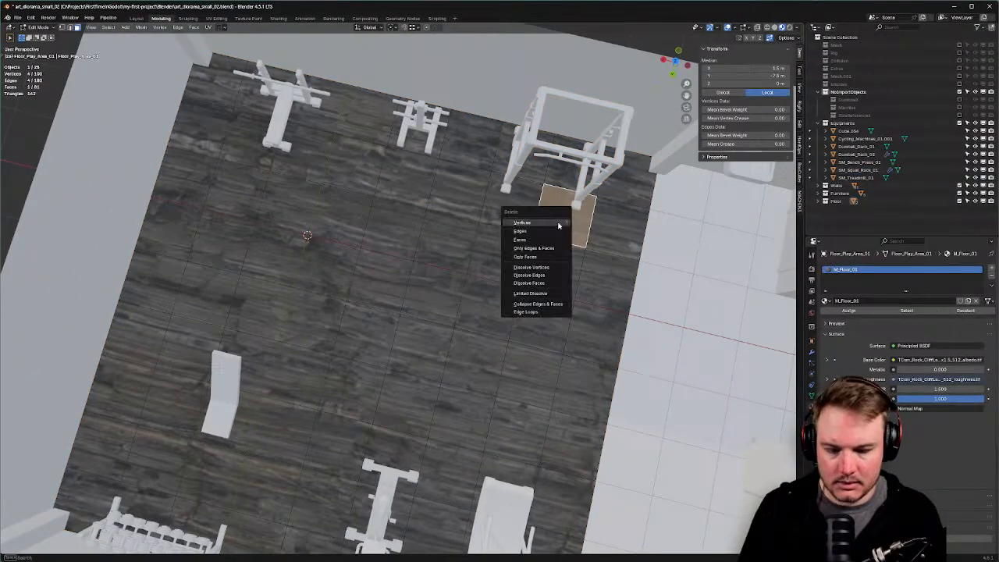
left_click(547, 240)
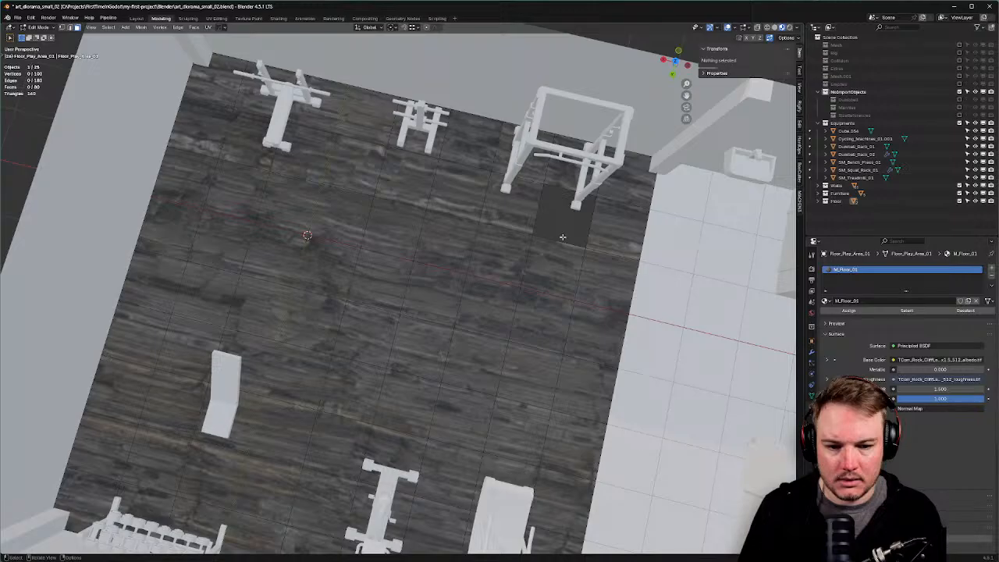
key("ctrl+z")
Select all floor vertices, merge them by distance, and return to Object Mode.
key("ctrl+Tab")
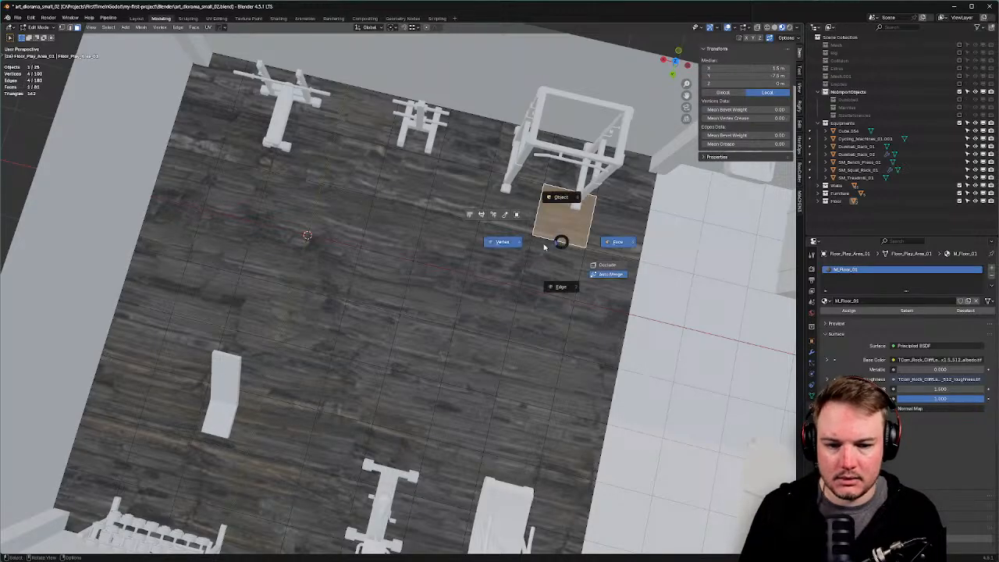
left_click(544, 247)
key("a")
key("m")
left_click(542, 247)
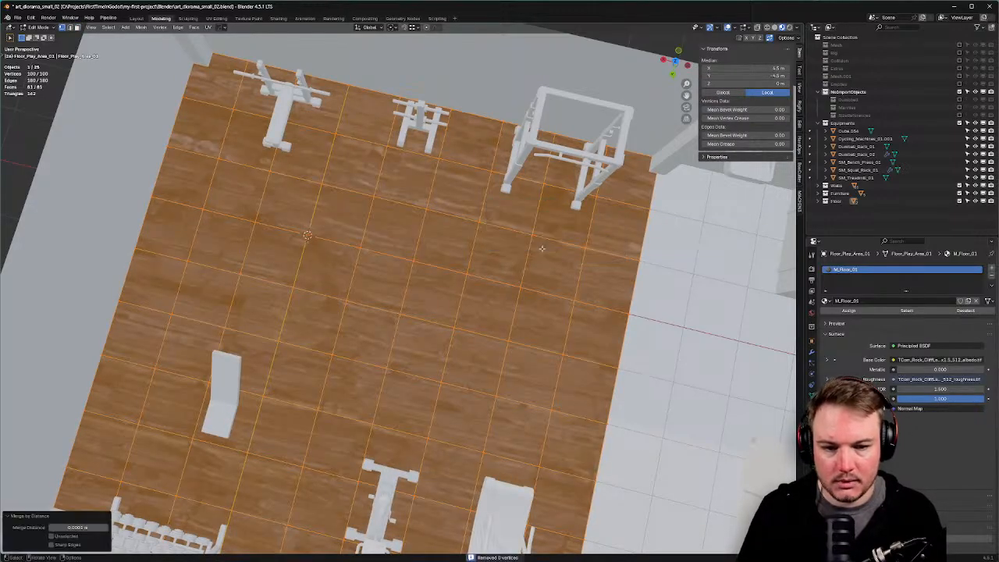
key("alt+n")
left_click(541, 249)
key("3")
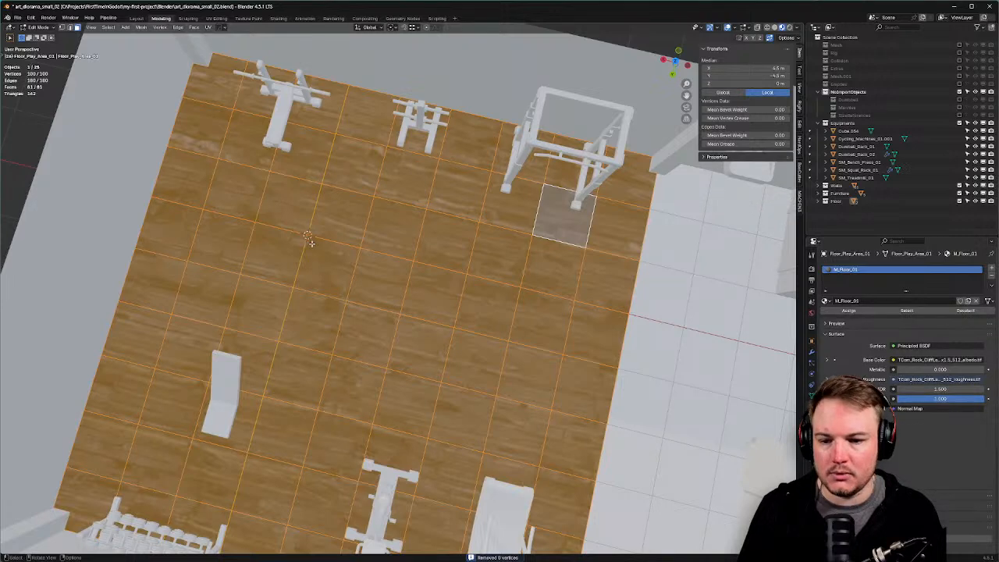
key("Tab")
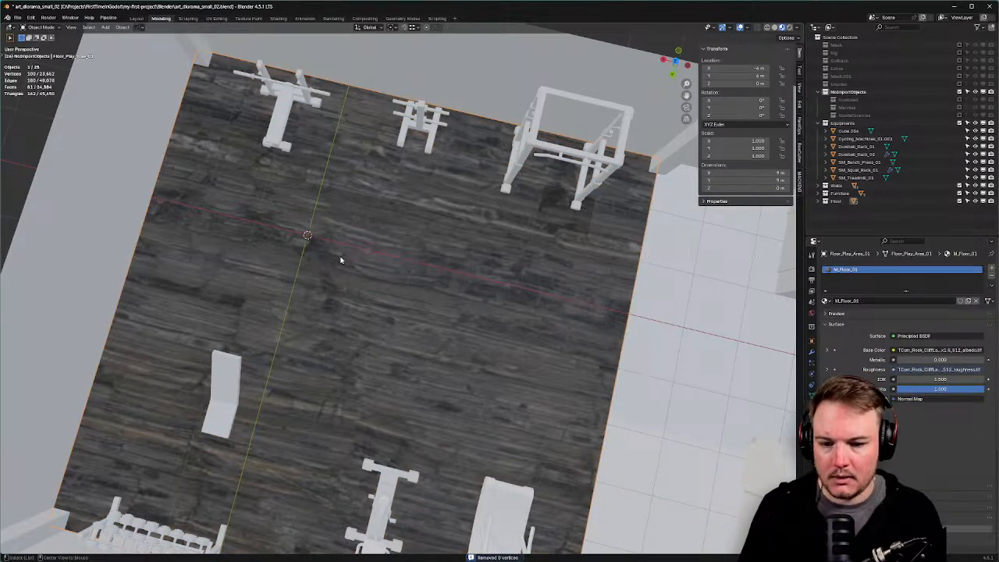
Try mirroring the floor with the view-oriented mirror gizmo, then cancel it.
middle_click_drag(341, 259, 364, 225)
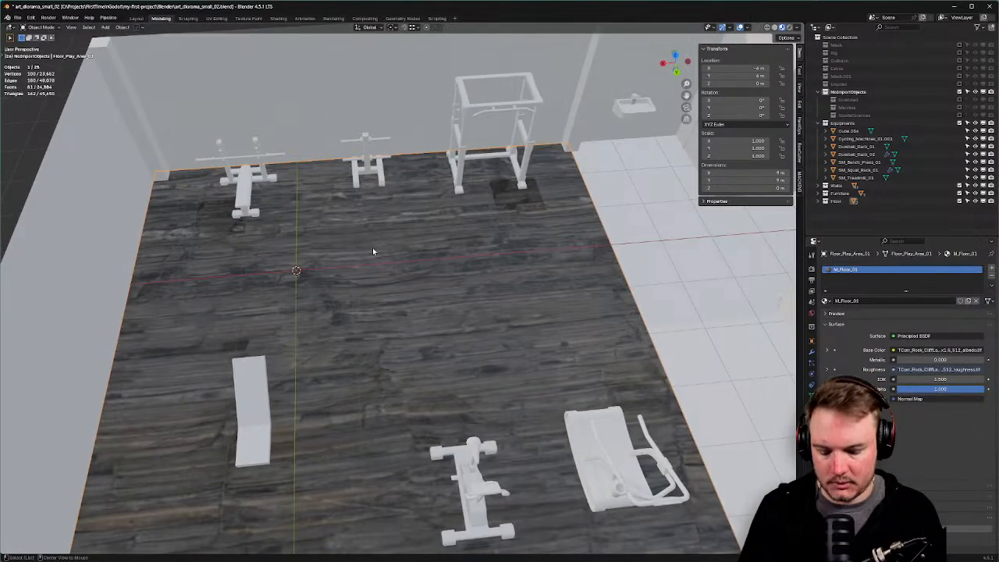
key("alt+x")
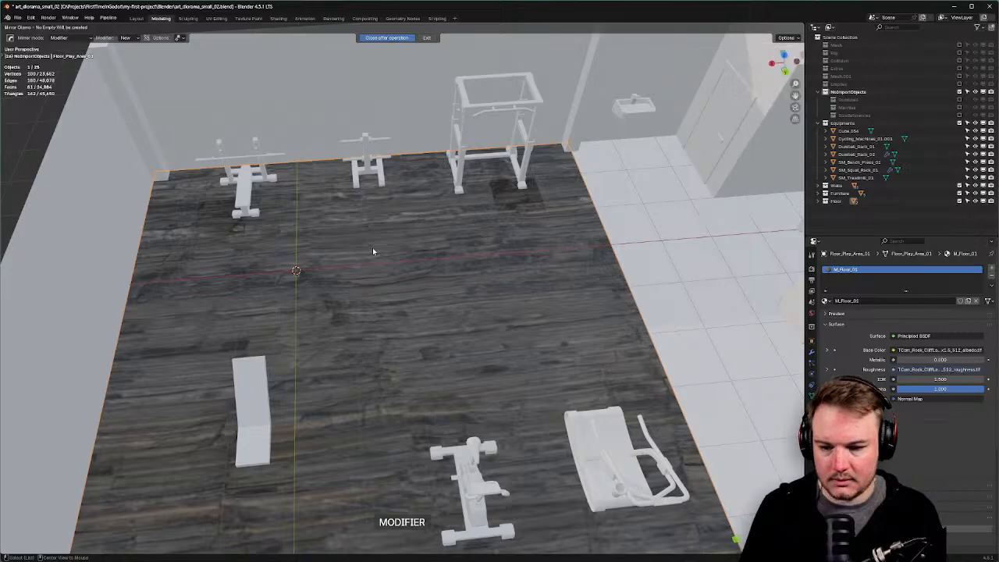
key("alt+x")
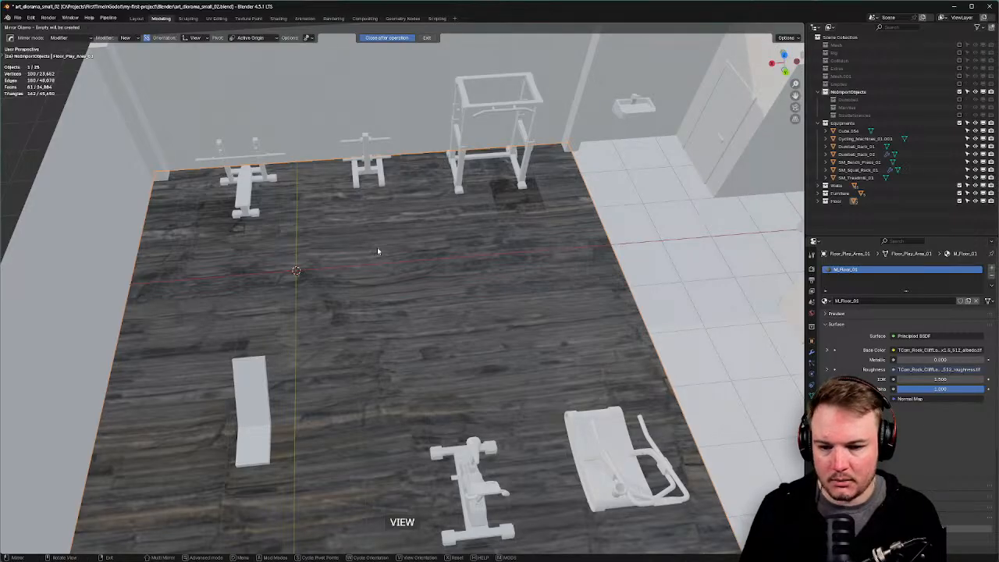
key("Escape")
scroll(445, 228, "down", 5)
scroll(359, 264, "up", 5)
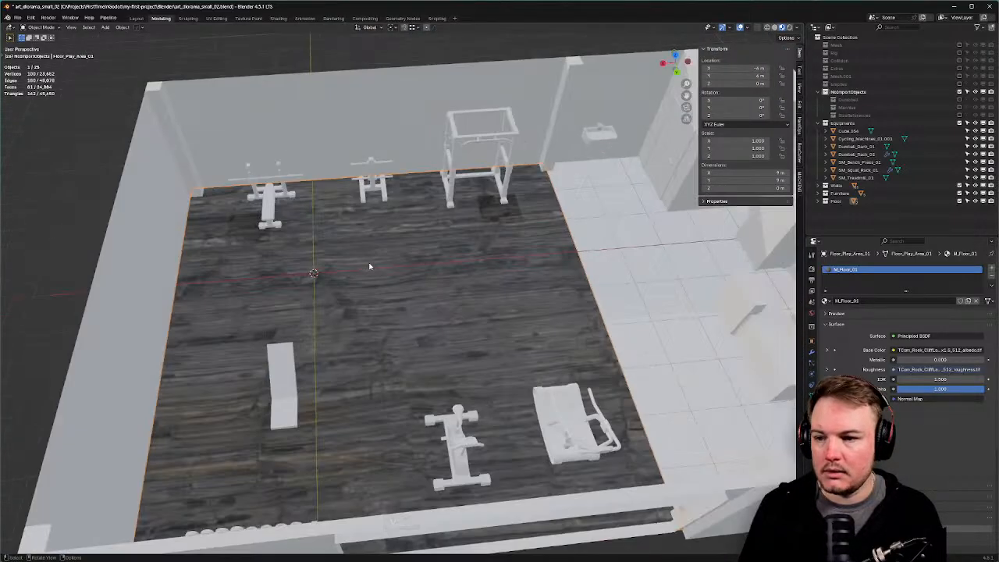
middle_click_drag(371, 264, 396, 246)
key("alt+x")
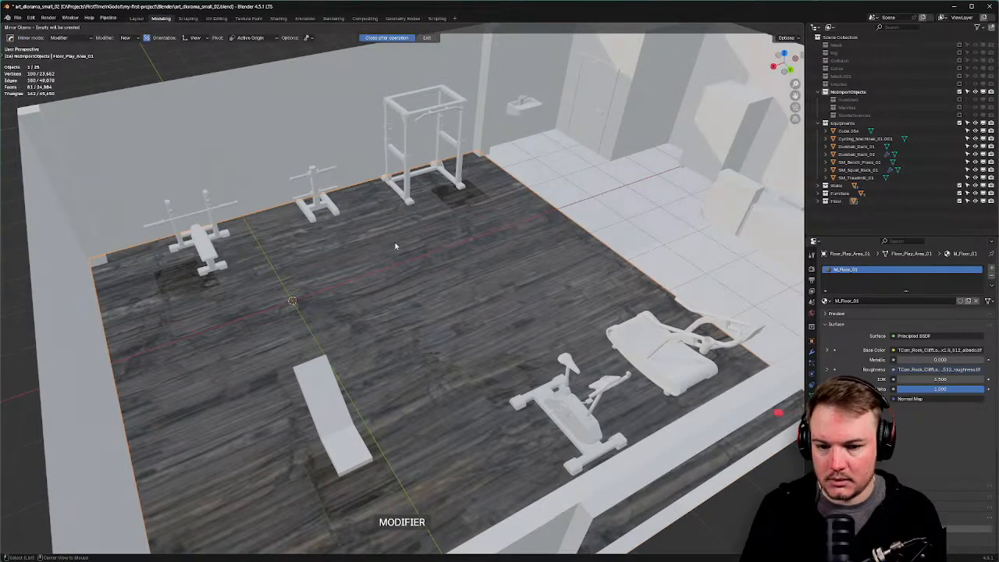
left_click(429, 37)
left_click(427, 38)
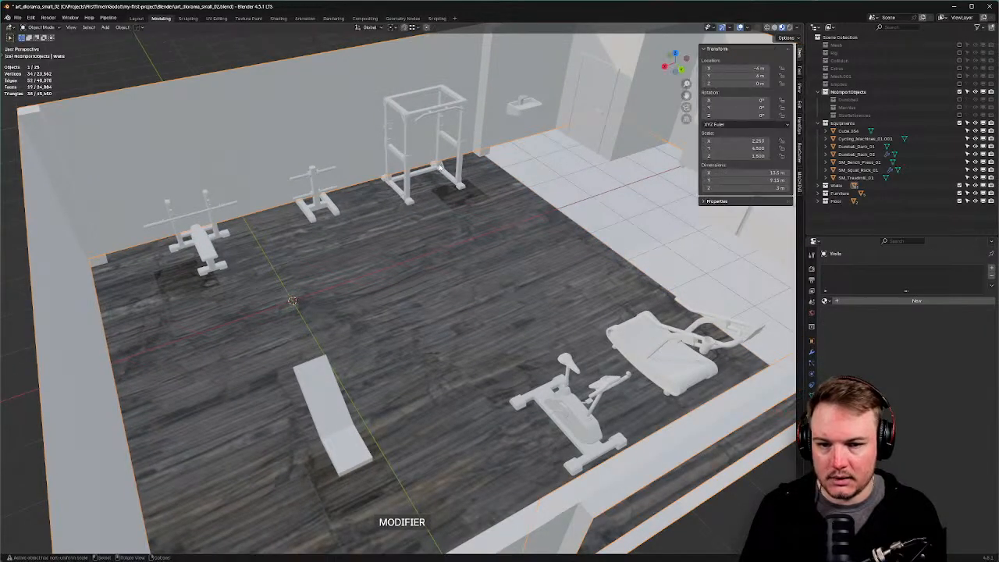
Turn on Face Orientation to reveal the red flipped floor faces.
key("q")
left_click(373, 194)
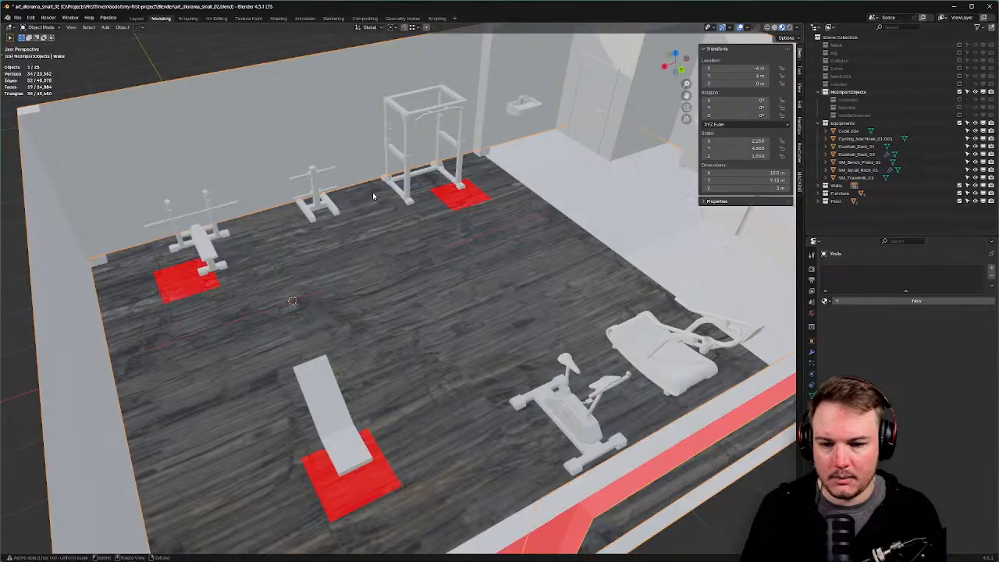
middle_click_drag(373, 192, 386, 240)
middle_click_drag(398, 302, 440, 248, "shift")
Select the three red floor patches and recalculate their normals to face up.
left_click(439, 247)
key("Tab")
left_click(493, 247)
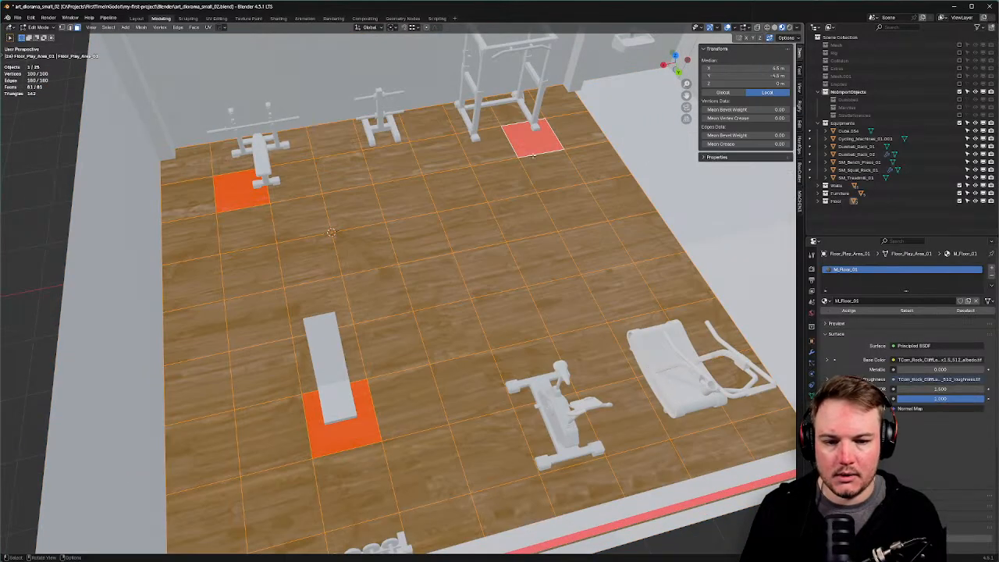
left_click(532, 142)
left_click(224, 205, "shift")
left_click(341, 437, "shift")
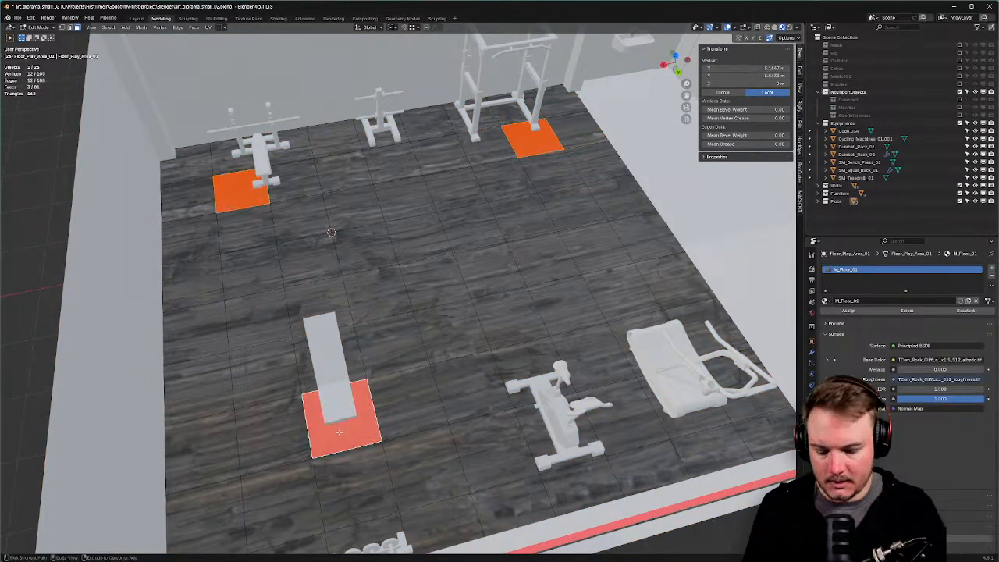
key("shift+n")
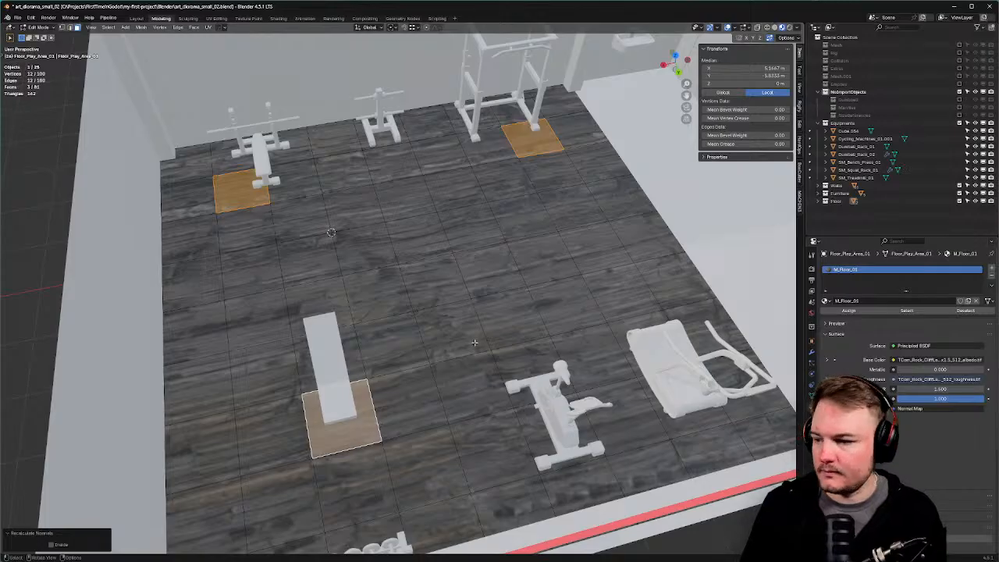
middle_click_drag(474, 341, 408, 277)
Return to Object Mode, save the blend file, and switch to Godot.
key("Tab")
left_click(458, 288)
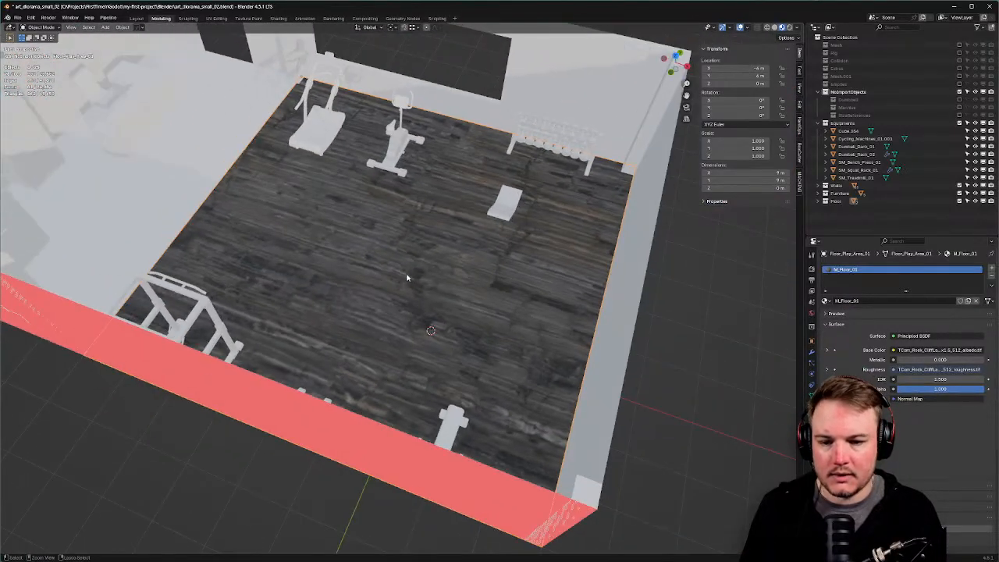
key("ctrl+s")
left_click(463, 275)
key("alt+Tab")
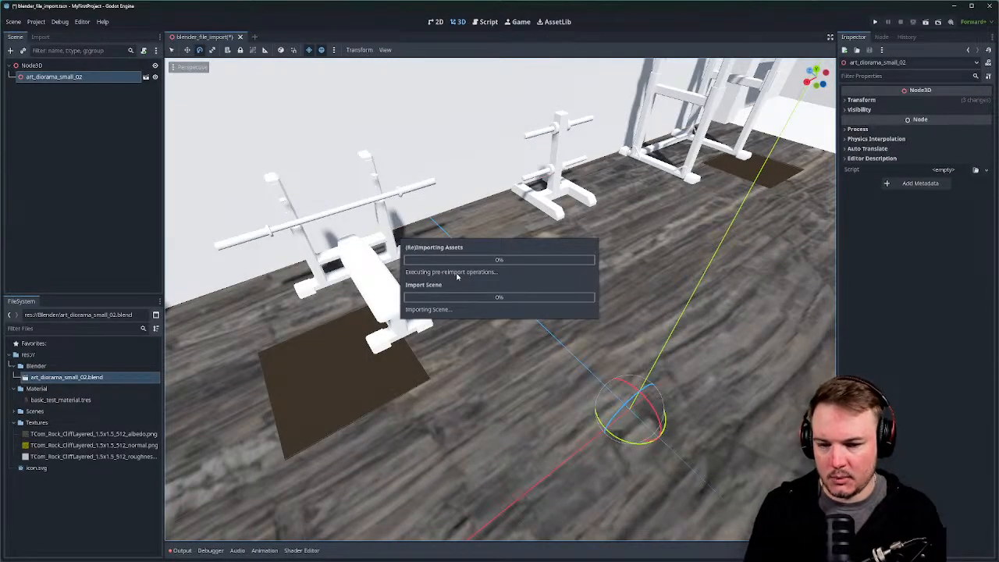
Open art_diorama_small_02.blend's advanced import settings and inspect the M_Floor_01 material.
middle_click_drag(477, 280, 569, 303)
scroll(525, 299, "down", 12)
right_click_drag(570, 303, 579, 300)
key("w")
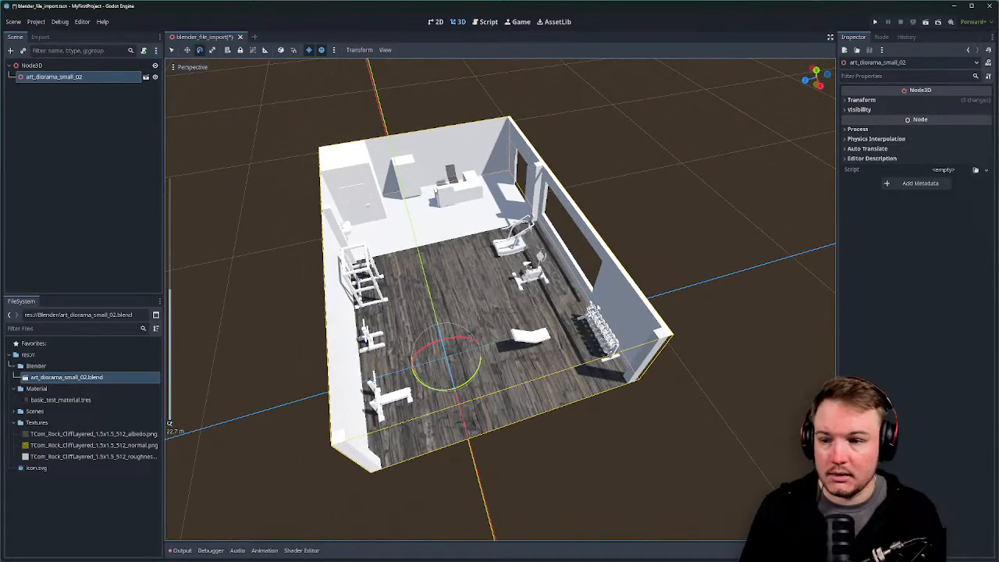
double_click(102, 378)
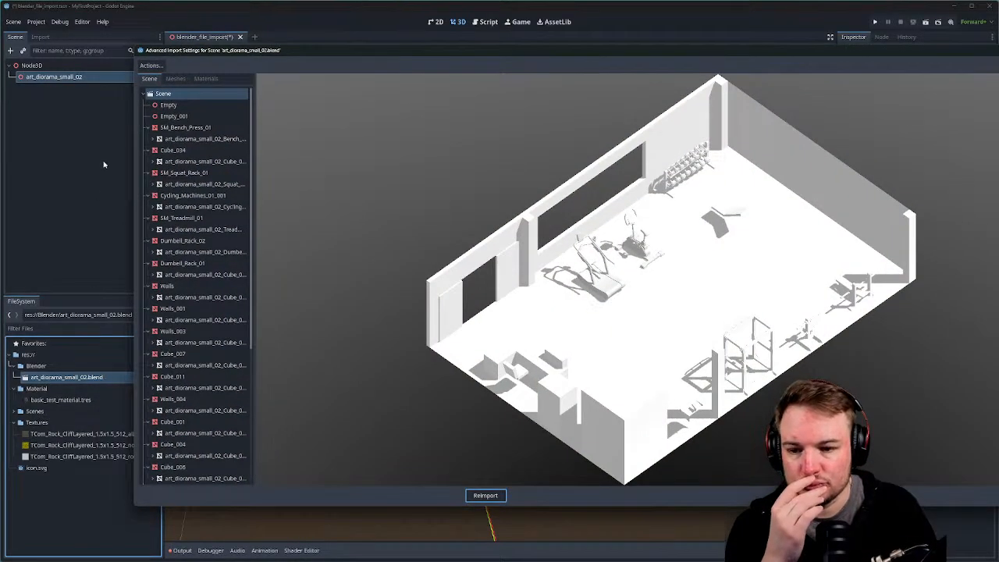
left_click(206, 78)
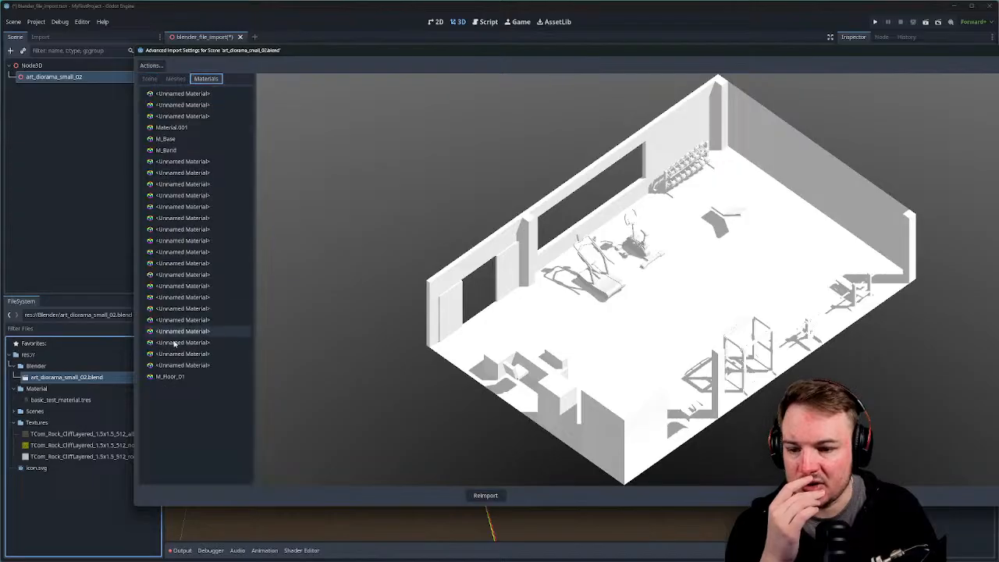
left_click(170, 376)
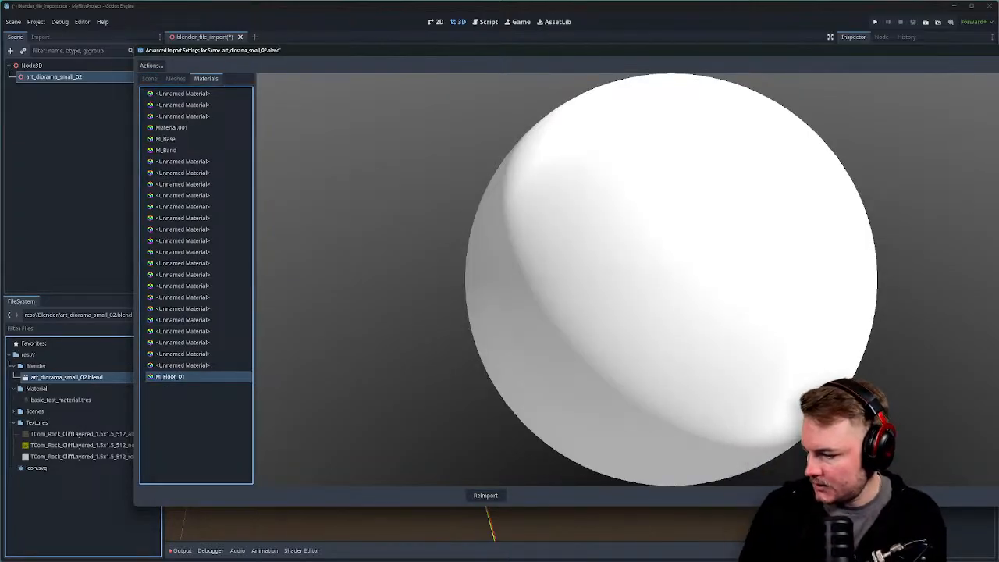
Switch back to Blender and orbit around the gym room.
key("alt+Tab")
middle_click_drag(161, 303, 116, 281)
middle_click_drag(219, 82, 209, 115)
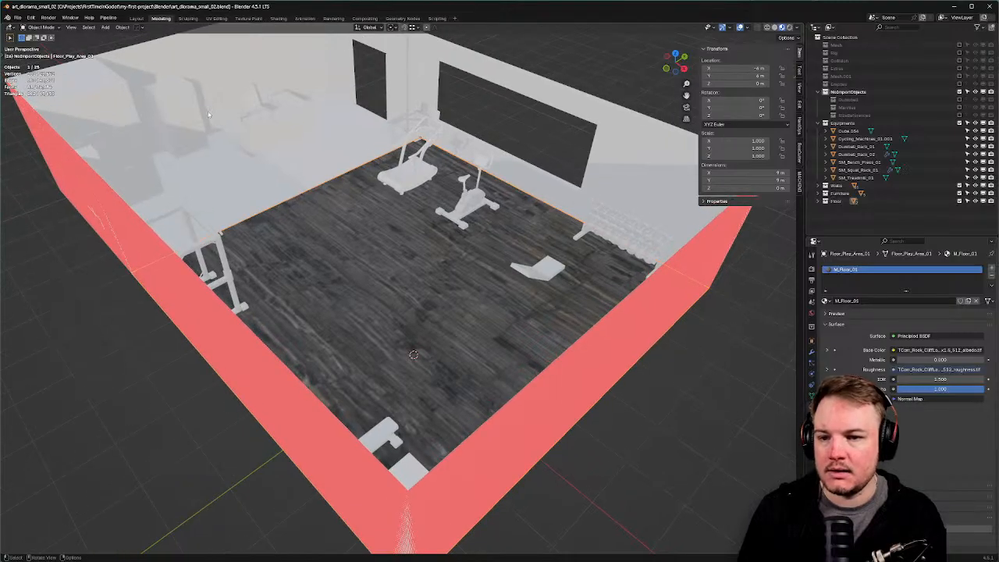
In the Shading workspace, select and delete the floor's texture nodes.
left_click(216, 18)
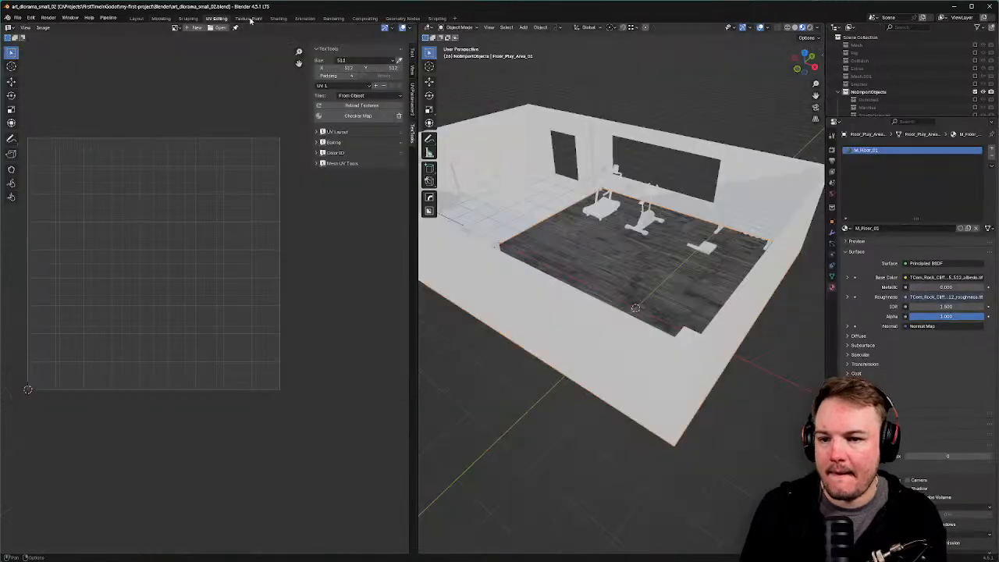
left_click(278, 18)
scroll(320, 336, "down", 3)
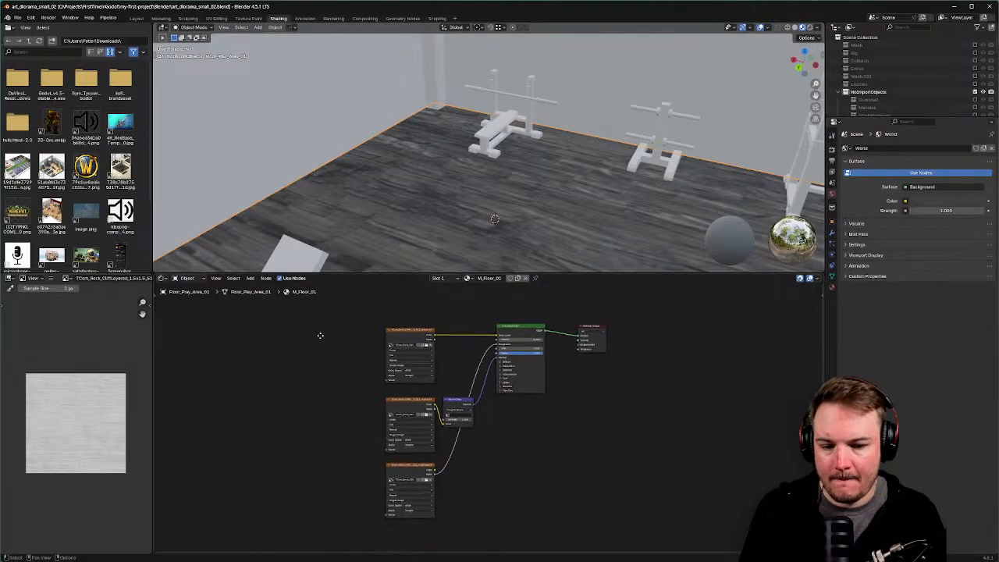
middle_click_drag(320, 336, 321, 329)
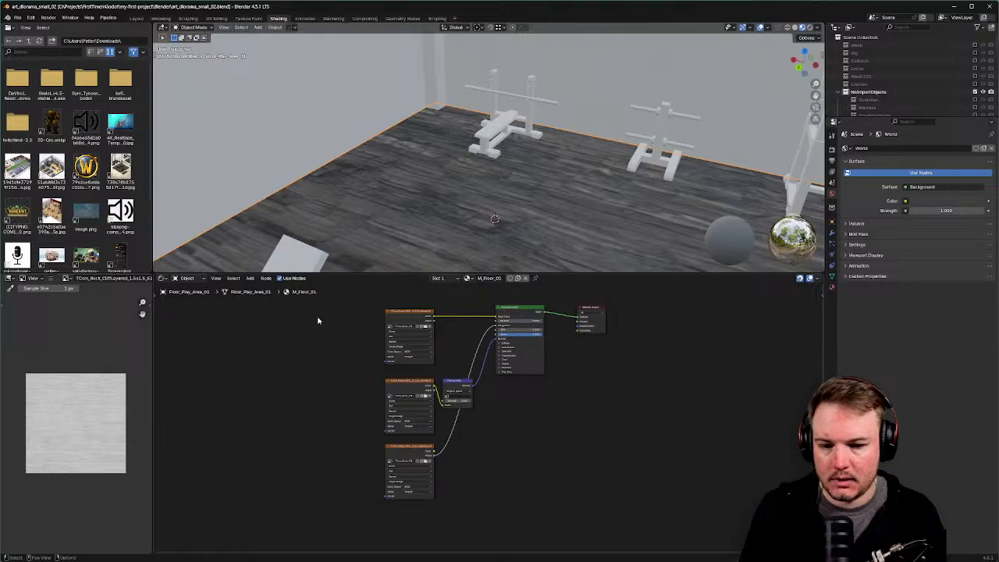
left_click_drag(318, 320, 473, 502)
key("x")
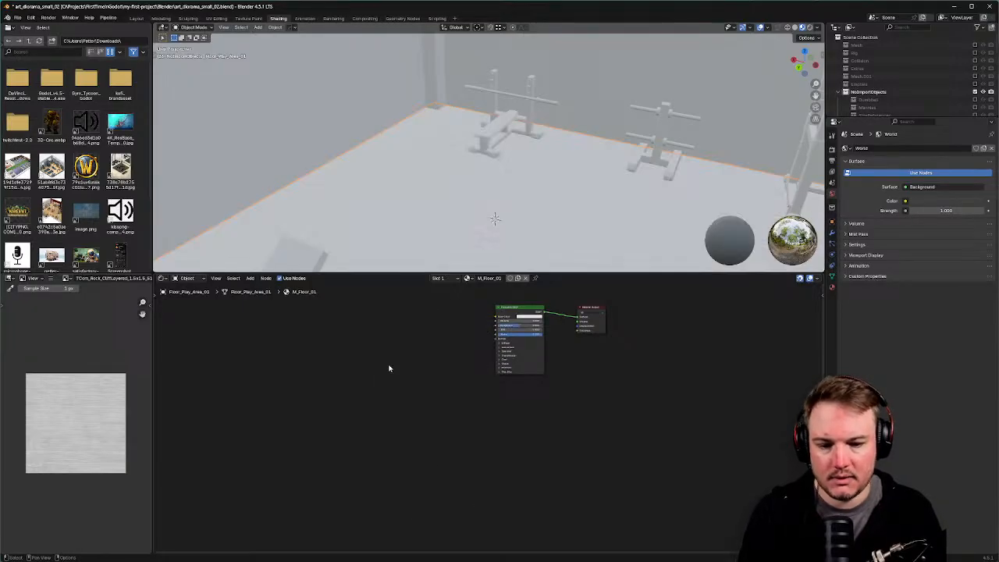
Back in the modeling workspace, orbit the room and look over the selected floor faces' options.
left_click(166, 20)
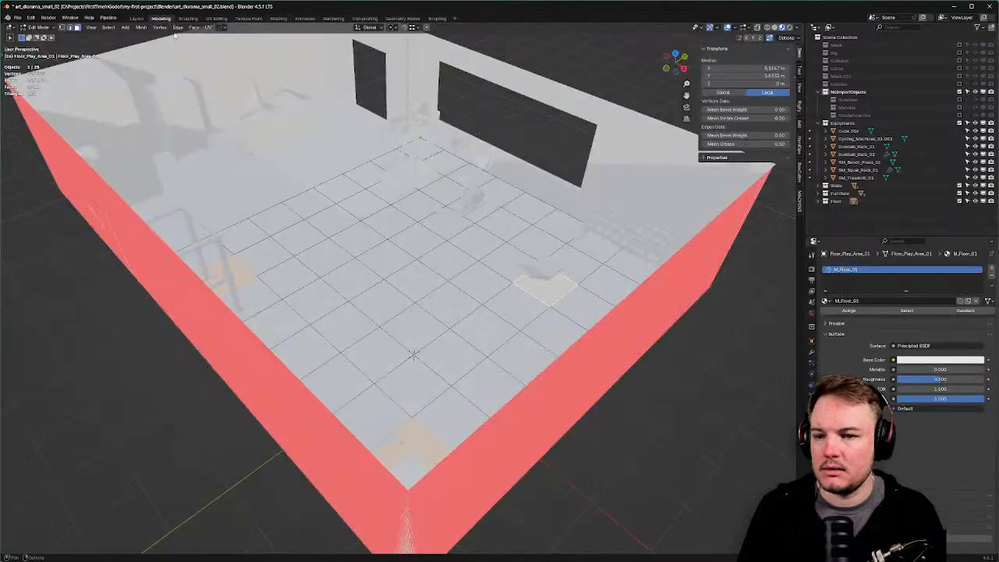
scroll(356, 145, "down", 3)
middle_click_drag(365, 143, 301, 140)
key("alt+x")
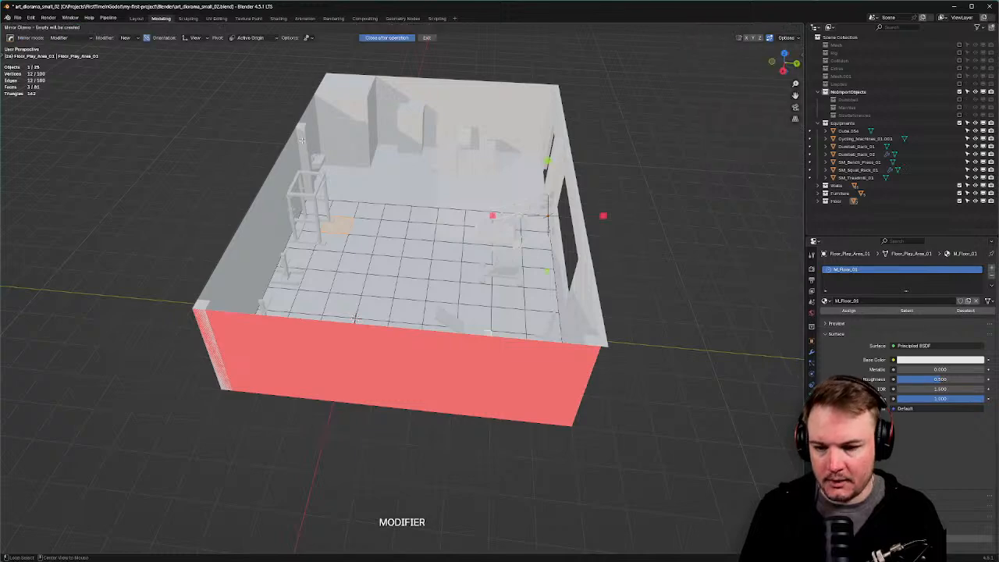
key("Escape")
key("alt+v")
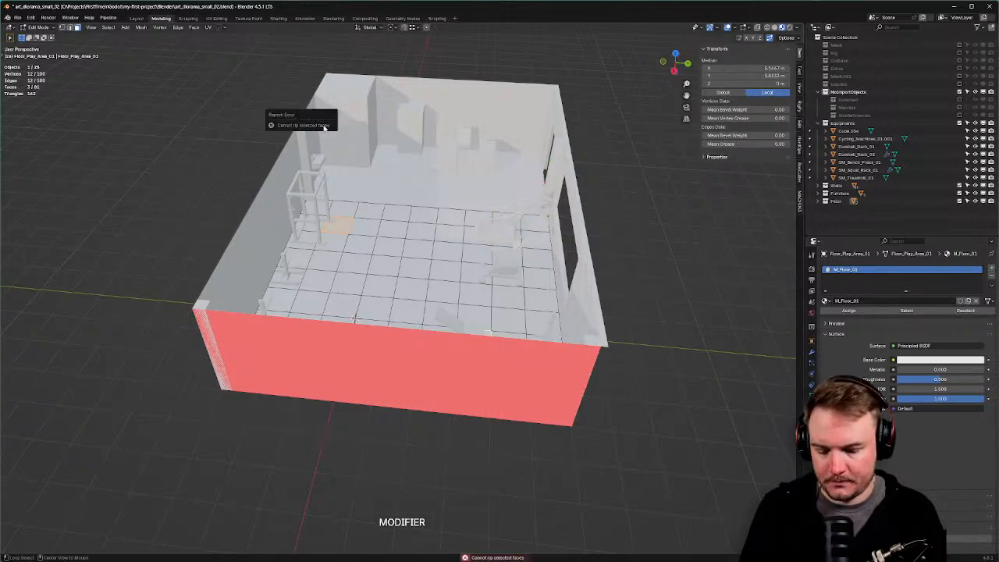
scroll(449, 204, "up", 1)
right_click(496, 182)
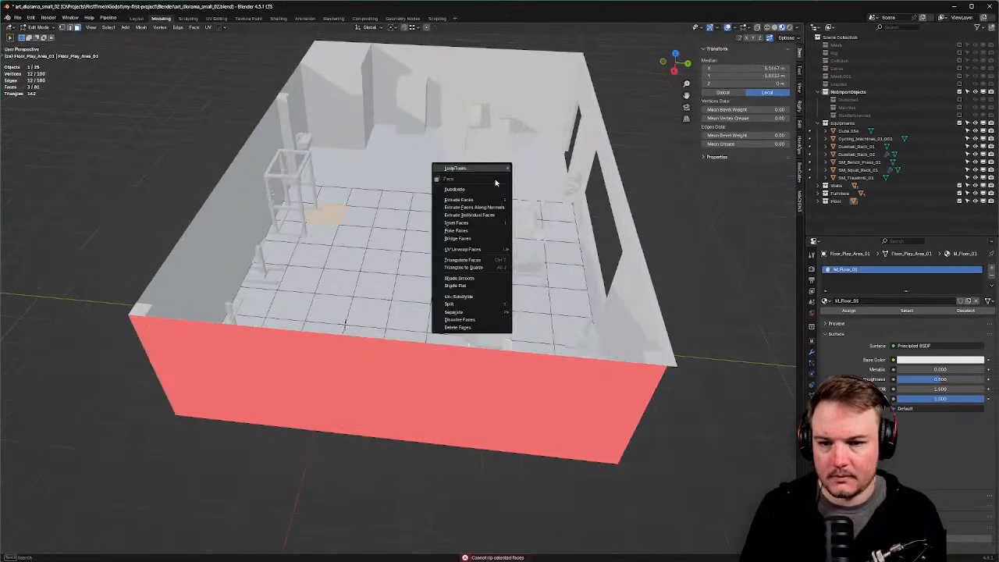
scroll(359, 136, "up", 1)
middle_click_drag(357, 136, 392, 133)
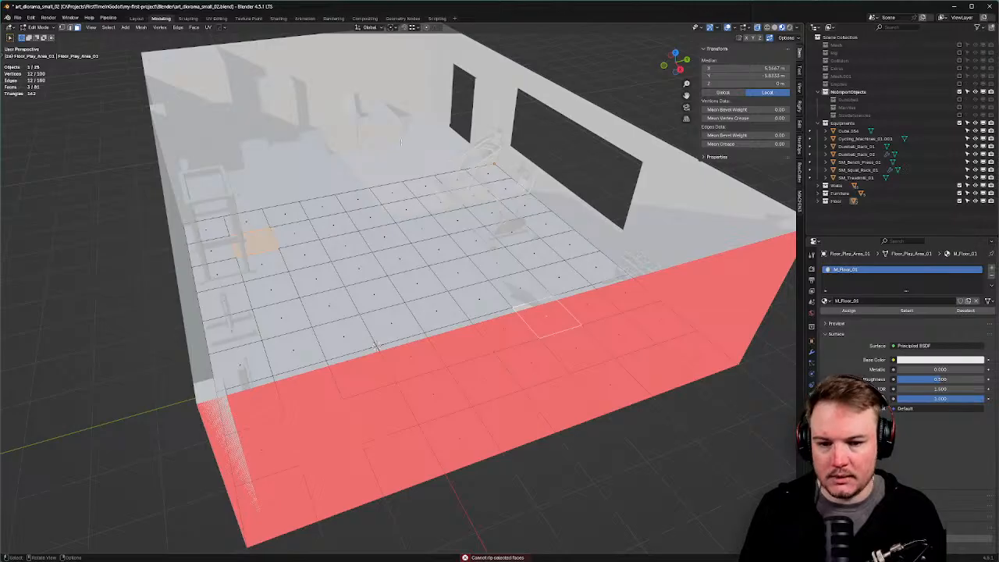
Return to object mode, turn off face orientation, and switch the viewport to solid shading.
key("Tab")
left_click(401, 100)
key("alt+v")
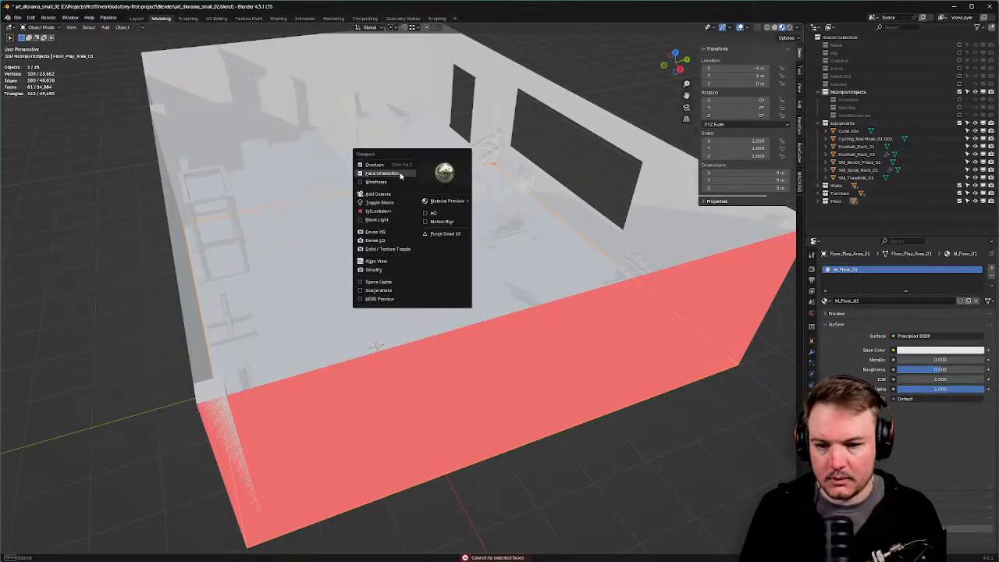
left_click(401, 176)
middle_click_drag(400, 177, 402, 184)
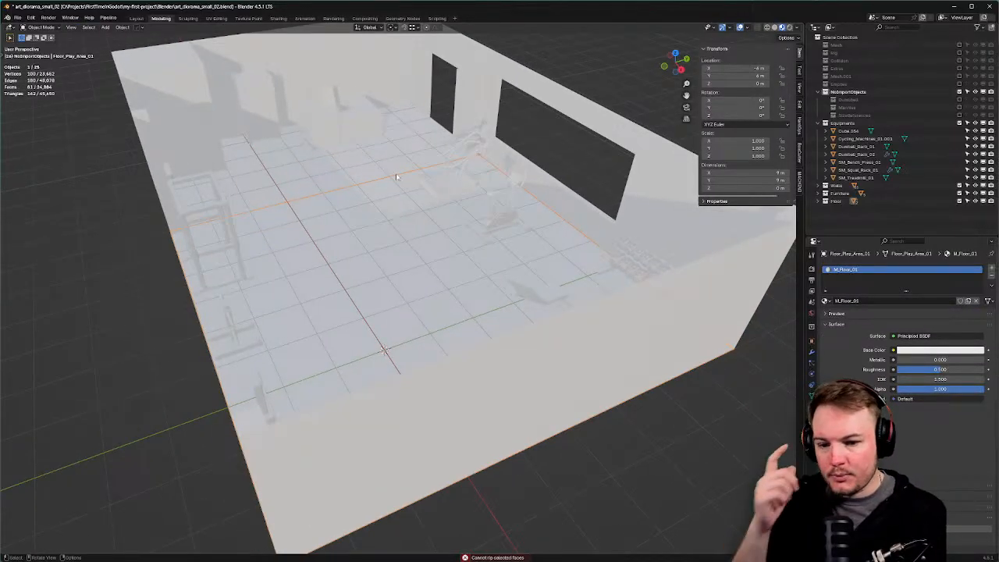
key("z")
left_click(439, 178)
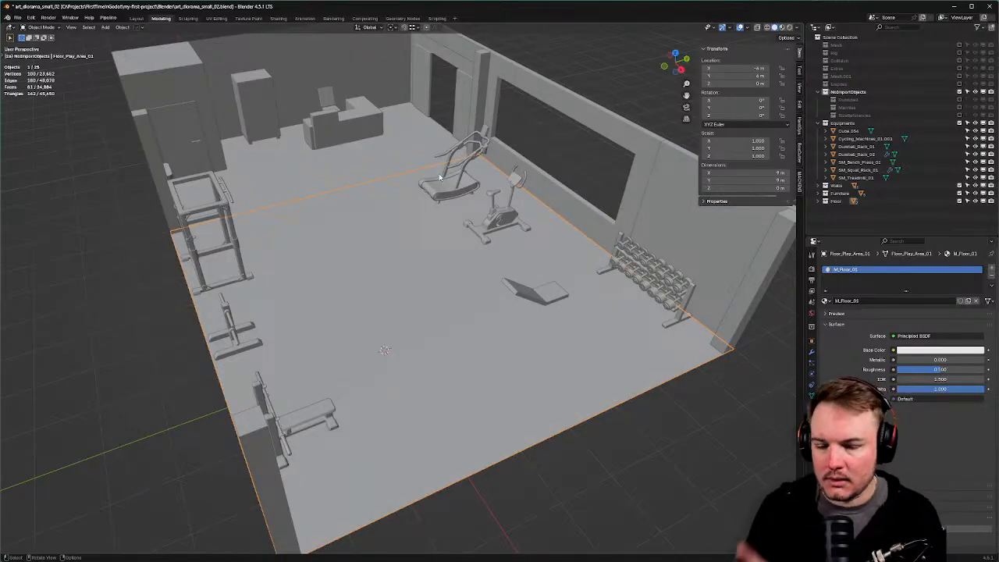
Reimport the gym diorama with M_Floor_01 mapped to basic_test_material.tres.
middle_click_drag(440, 178, 390, 187)
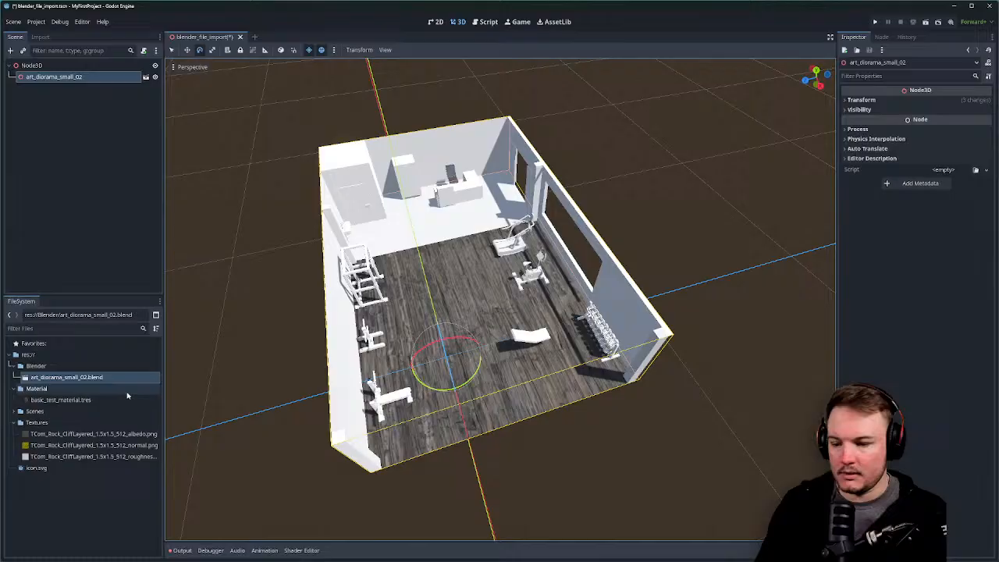
left_click(61, 399)
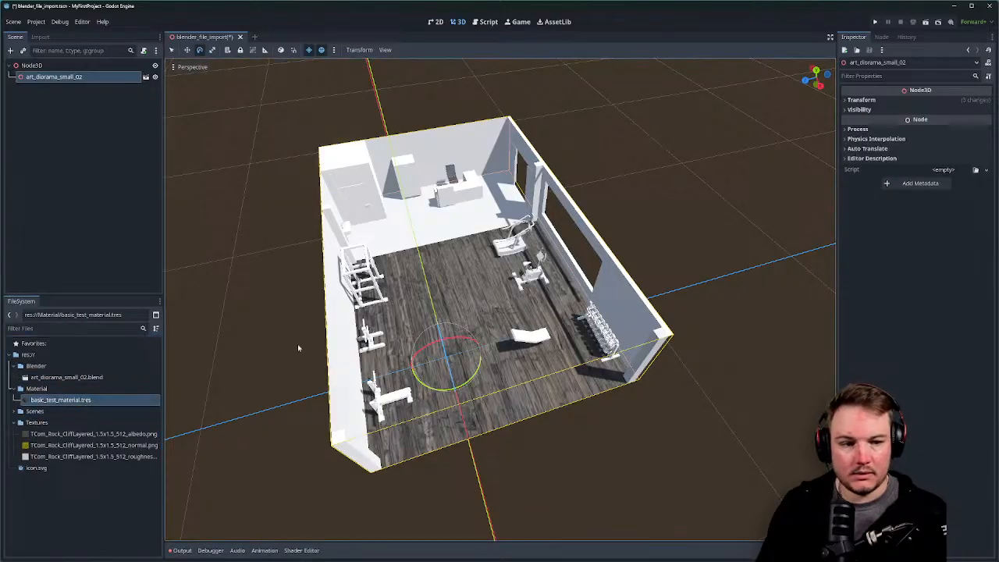
Load basic_test_material.tres into a widened Inspector and review its texture sub-resources and resource menu.
left_click(882, 37)
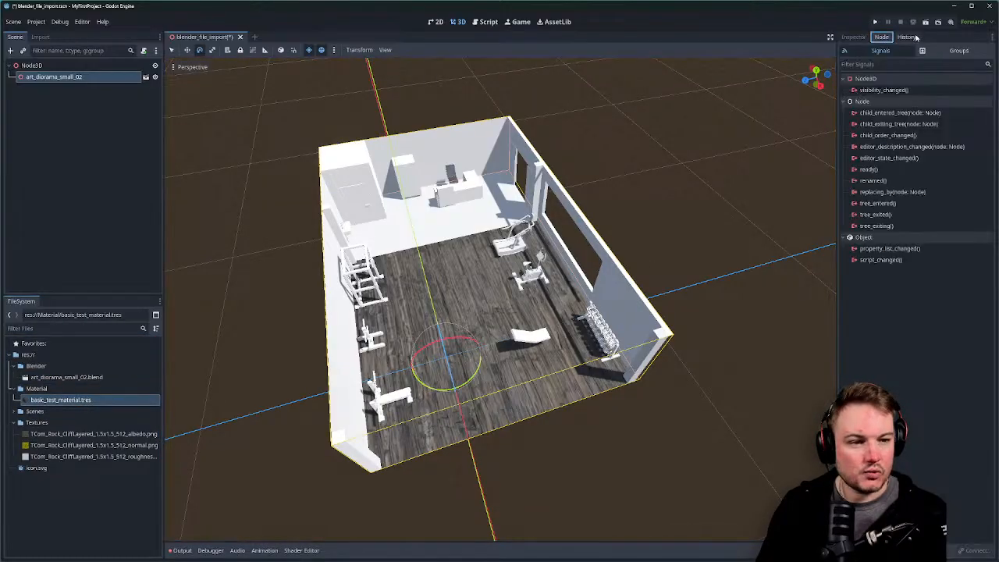
left_click(907, 36)
left_click(853, 37)
left_click(51, 400)
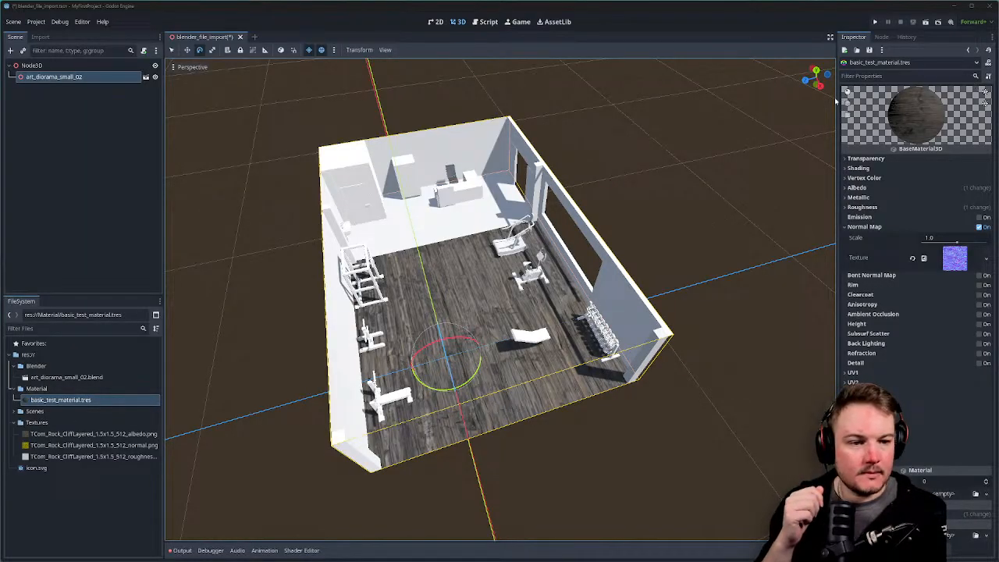
left_click_drag(837, 102, 779, 110)
left_click(976, 63)
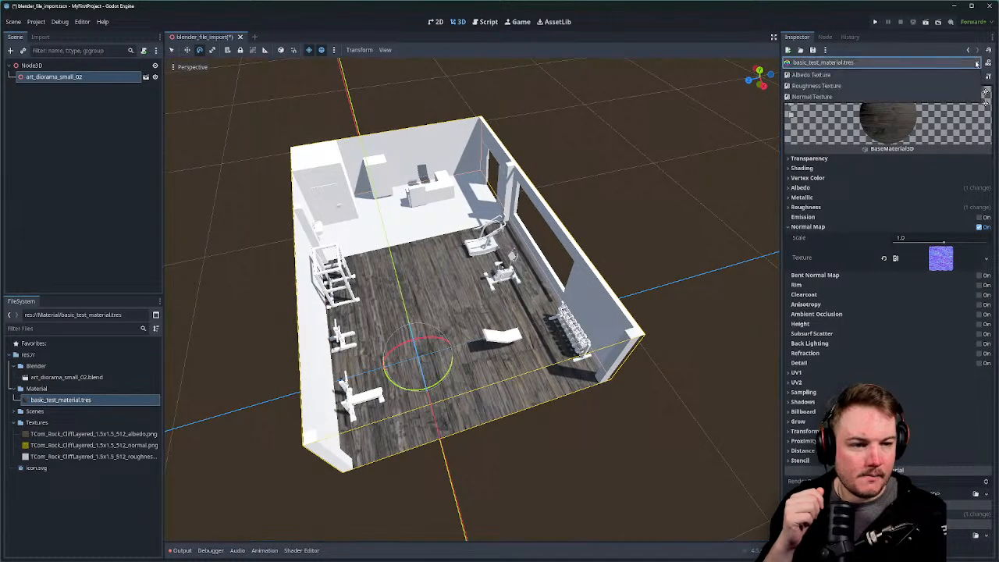
left_click(977, 63)
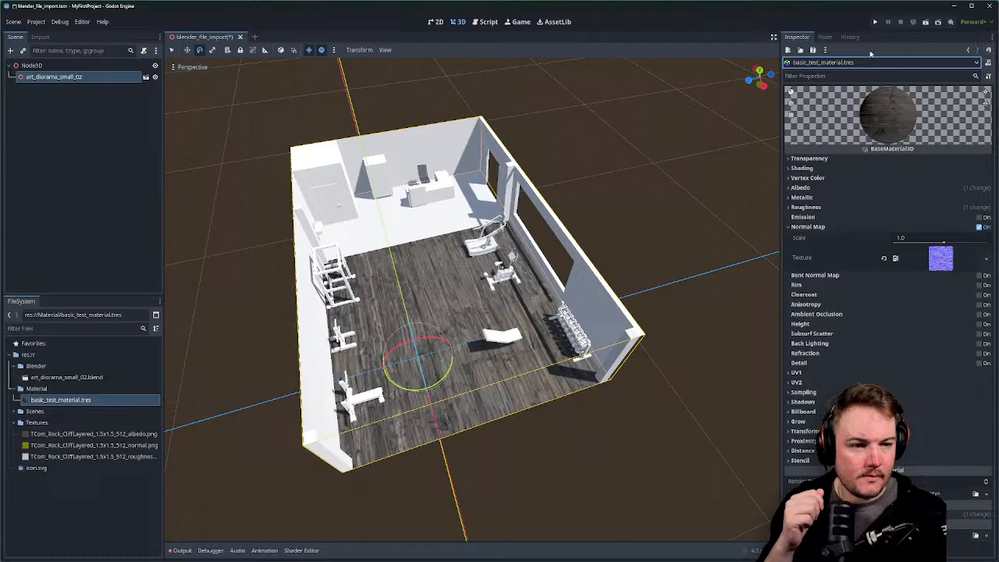
left_click(825, 50)
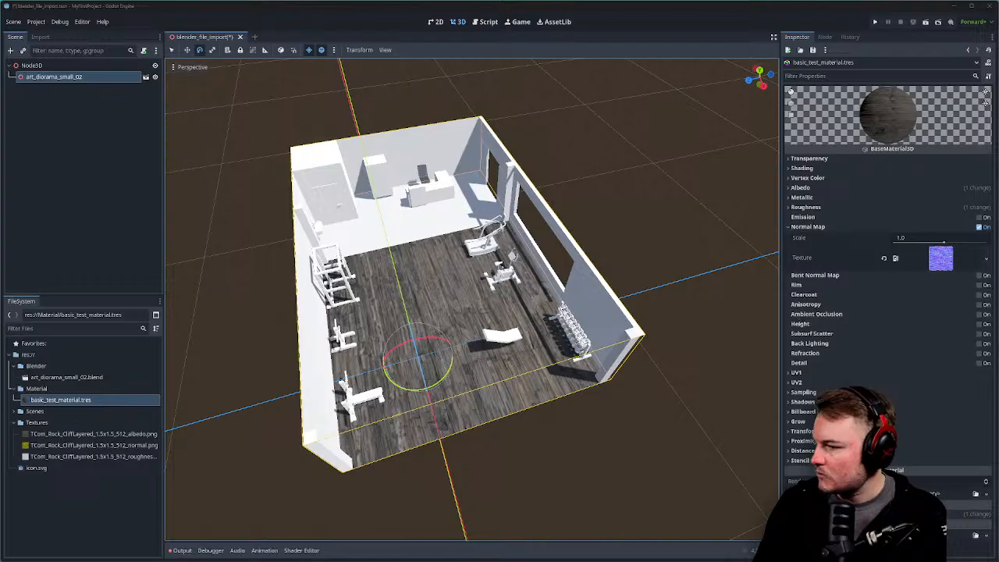
Select basic_test_material.tres in FileSystem and browse its context menu.
left_click(85, 400)
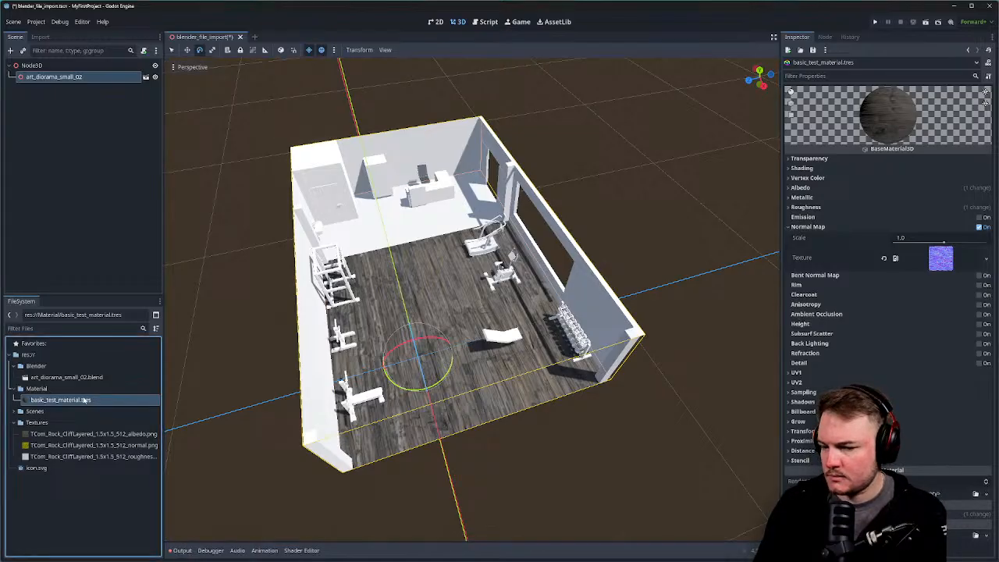
right_click(84, 400)
mouse_move(87, 408)
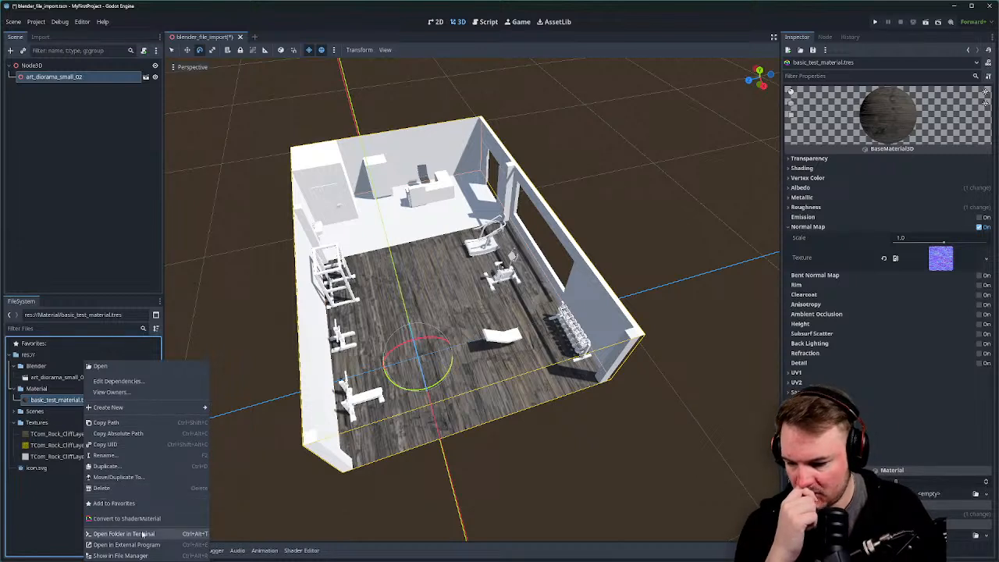
left_click(120, 556)
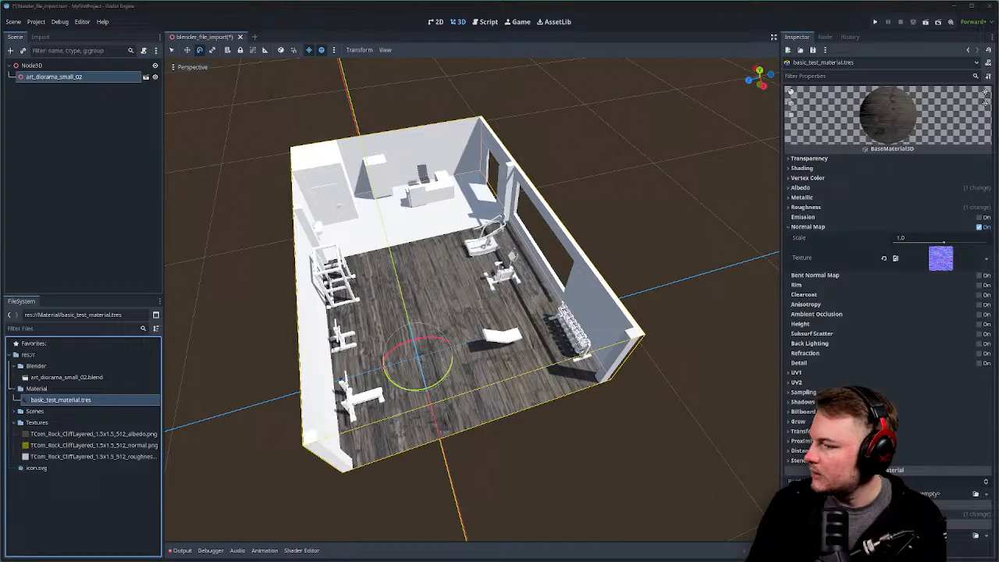
Convert basic_test_material.tres to a ShaderMaterial, confirm, and reload it in the Inspector.
right_click(86, 399)
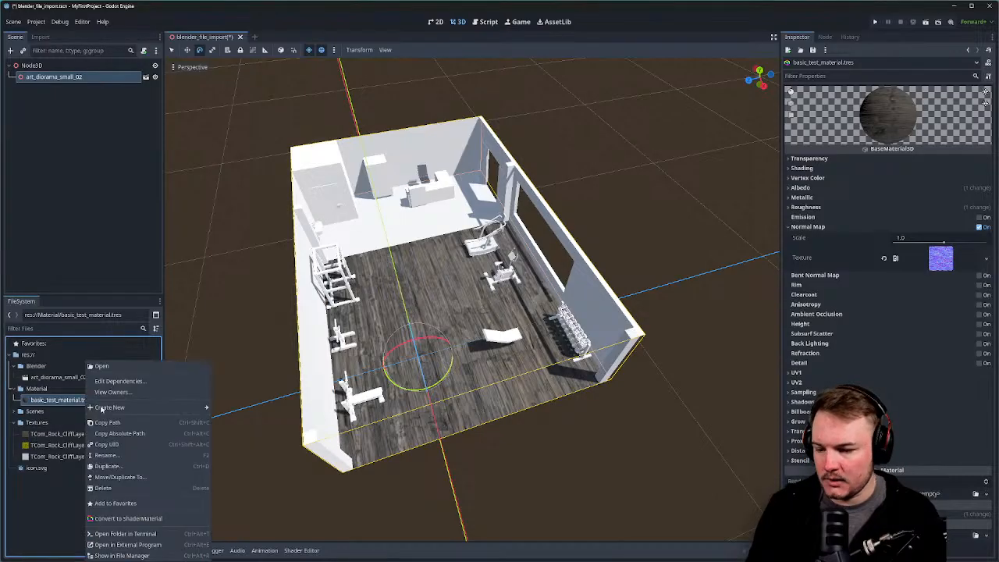
left_click(125, 518)
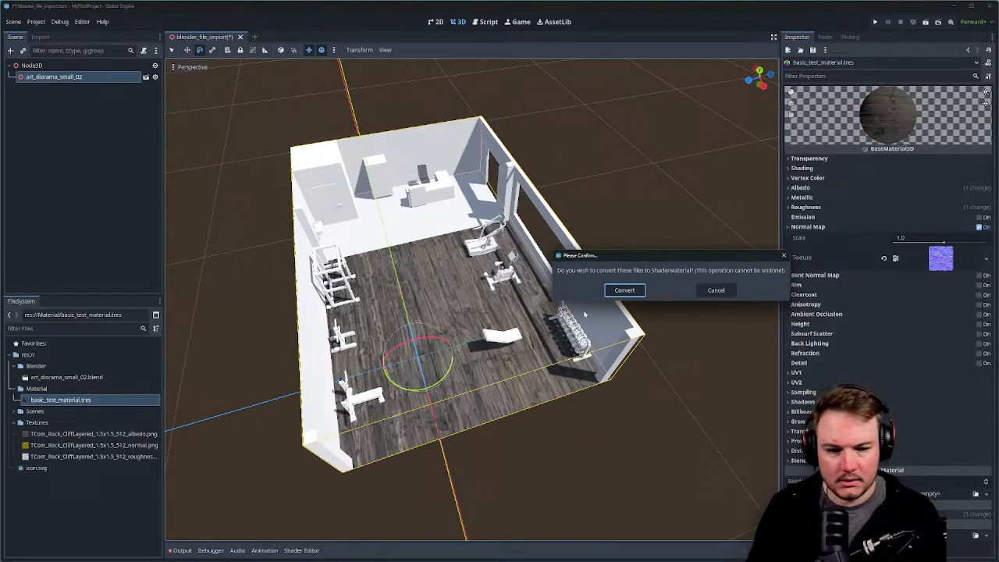
left_click(624, 290)
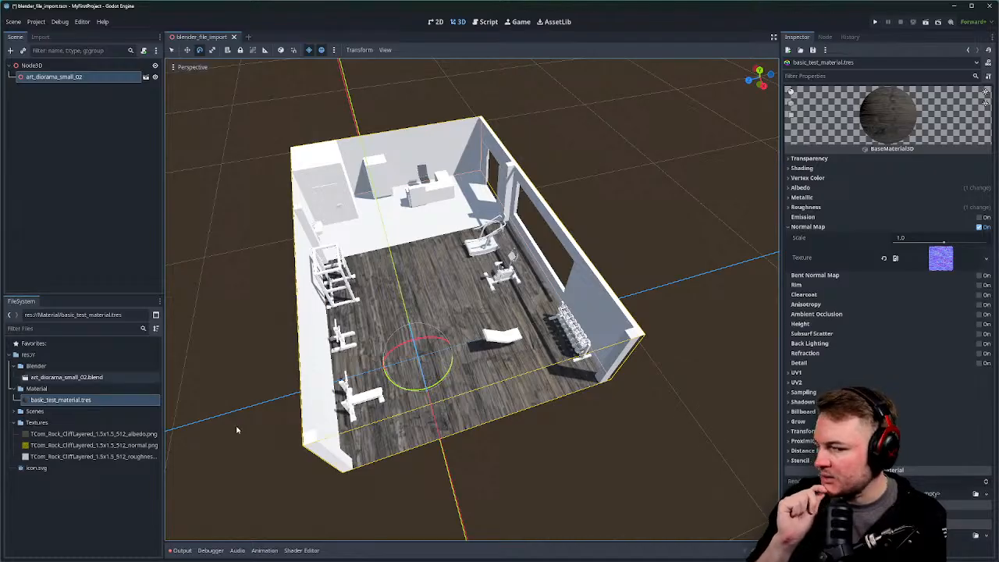
left_click(85, 402)
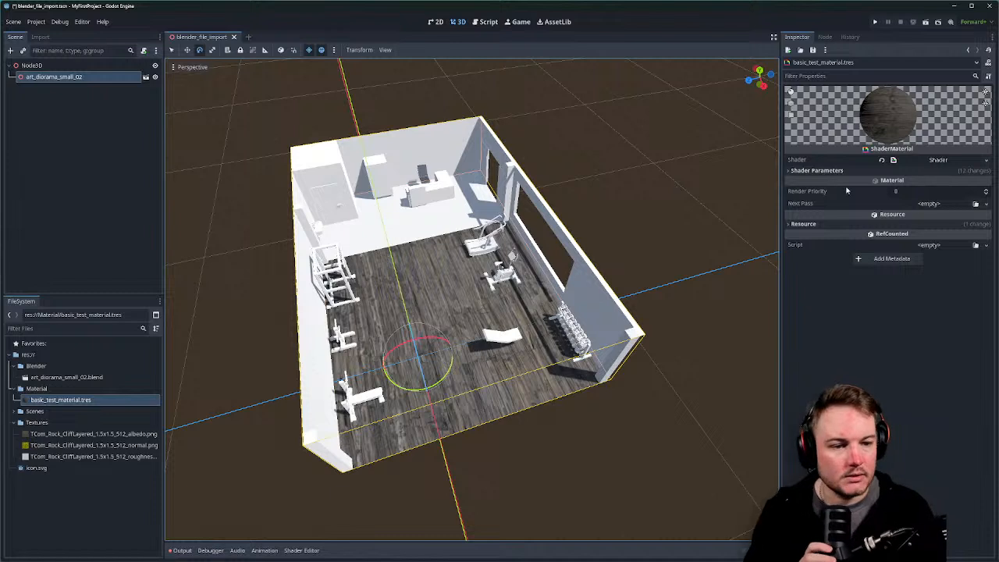
left_click(976, 64)
left_click(976, 64)
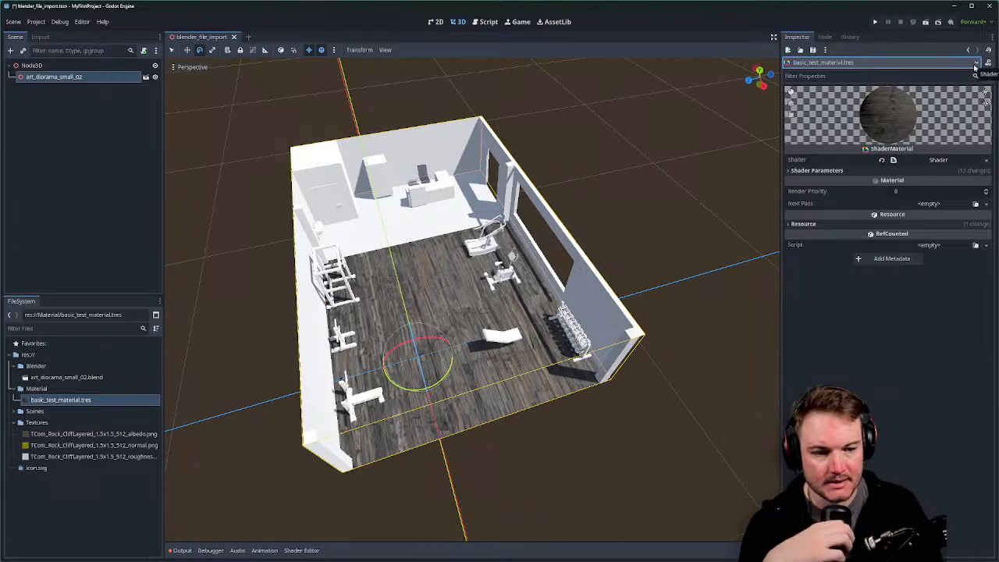
Expand the material's Resource section and set its preview shape to a flat plane.
left_click(804, 224)
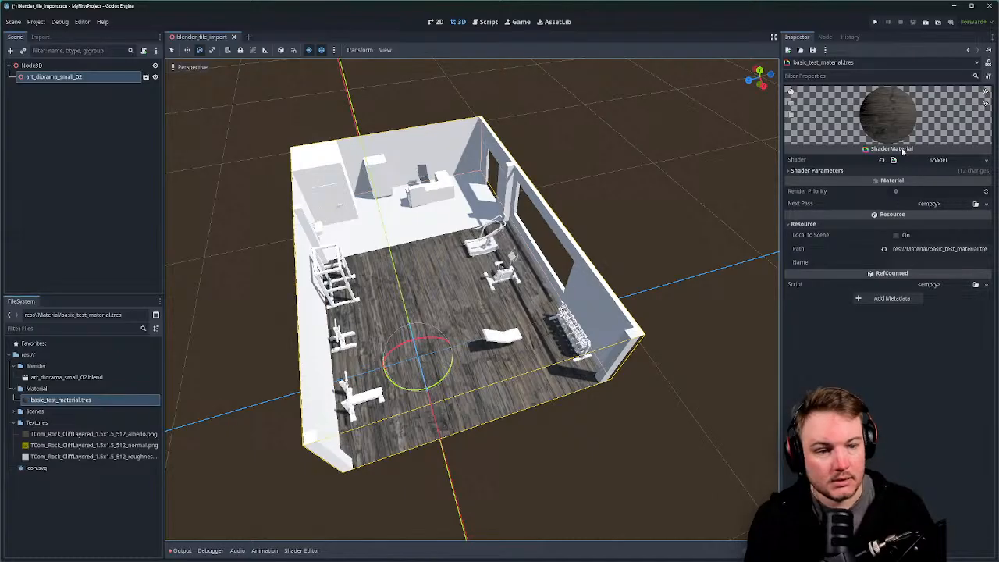
left_click(829, 77)
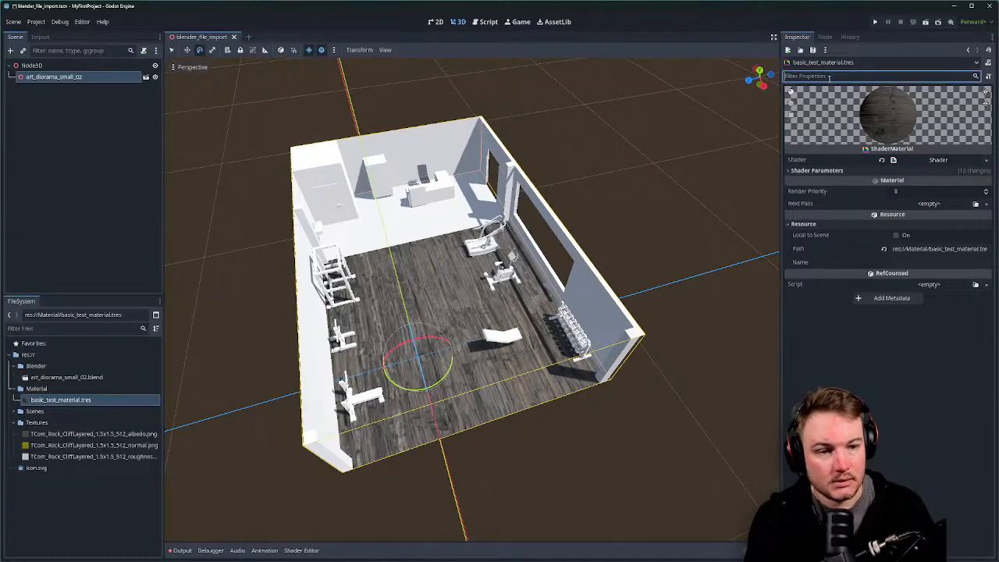
left_click(791, 104)
left_click(792, 93)
left_click(792, 116)
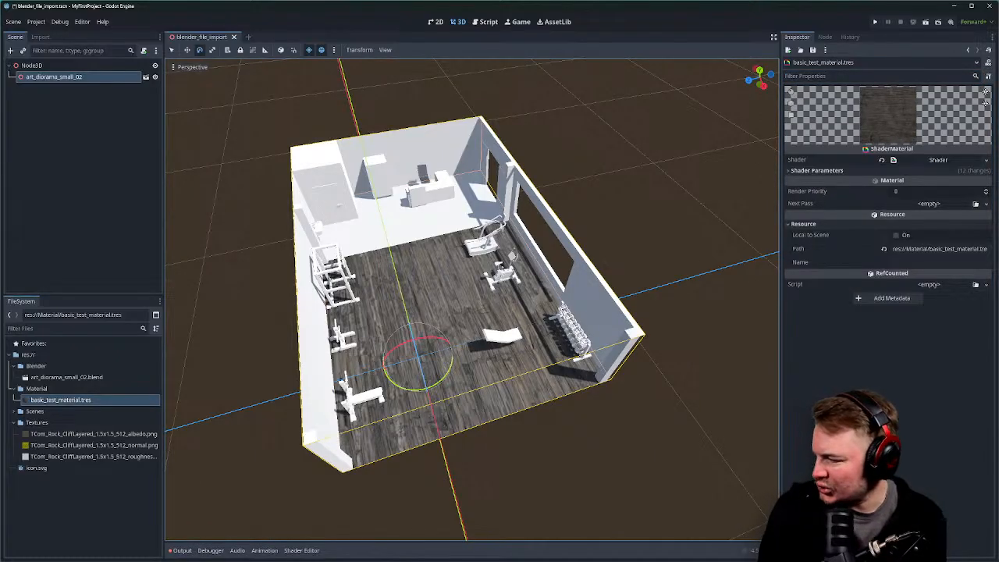
Save the scene with Ctrl+S and compare the wood floor using undo and redo.
key("ctrl+s")
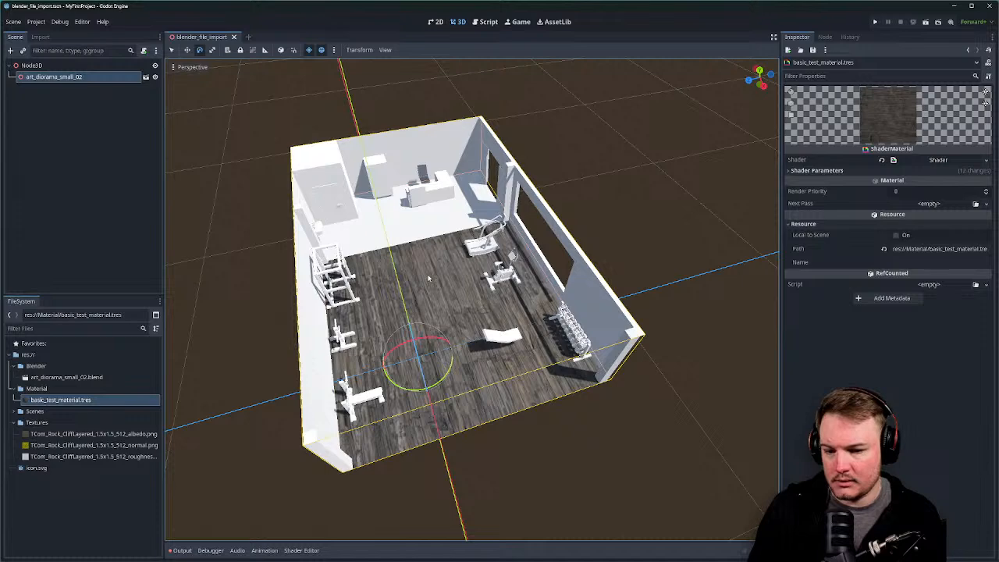
middle_click_drag(431, 279, 448, 266)
key("ctrl+z")
key("ctrl+shift+z")
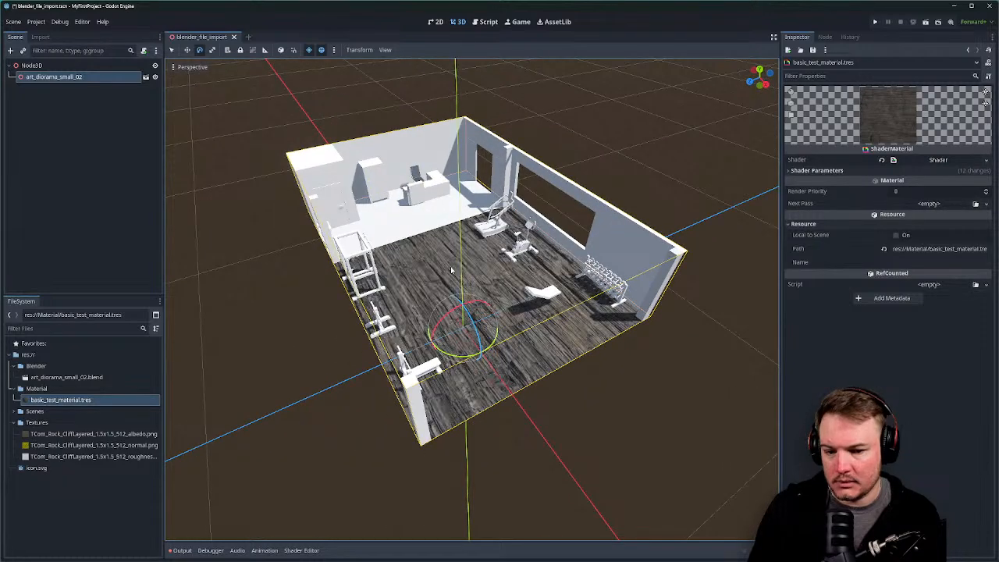
key("ctrl+z")
key("ctrl+shift+z")
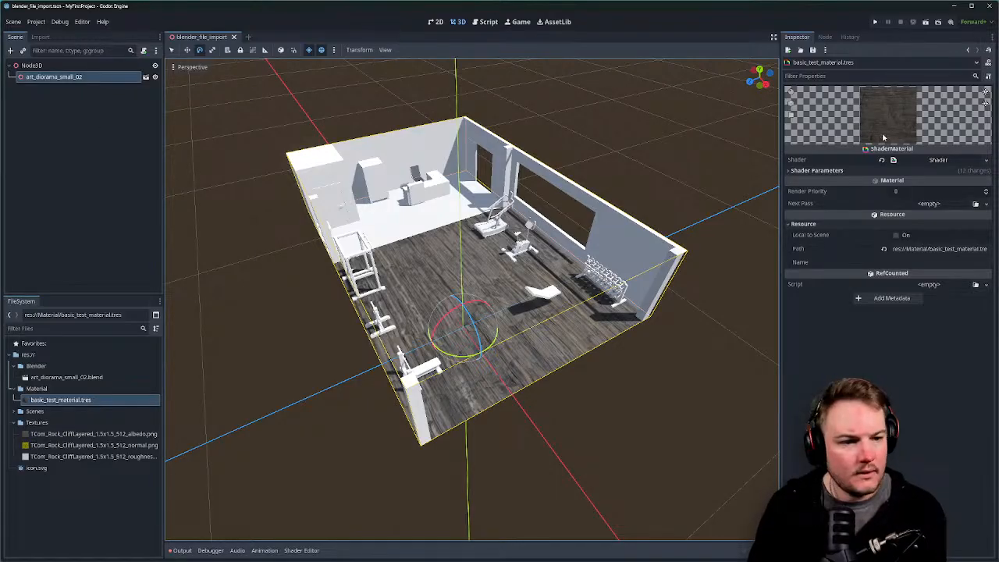
Open basic_test_material's generated shader code from the Inspector's Shader field.
right_click(73, 400)
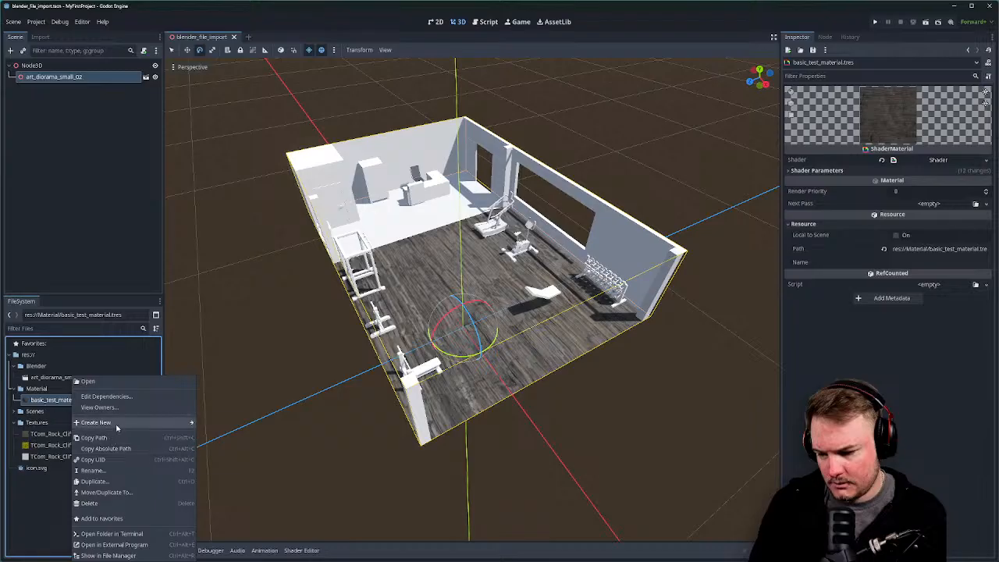
mouse_move(117, 427)
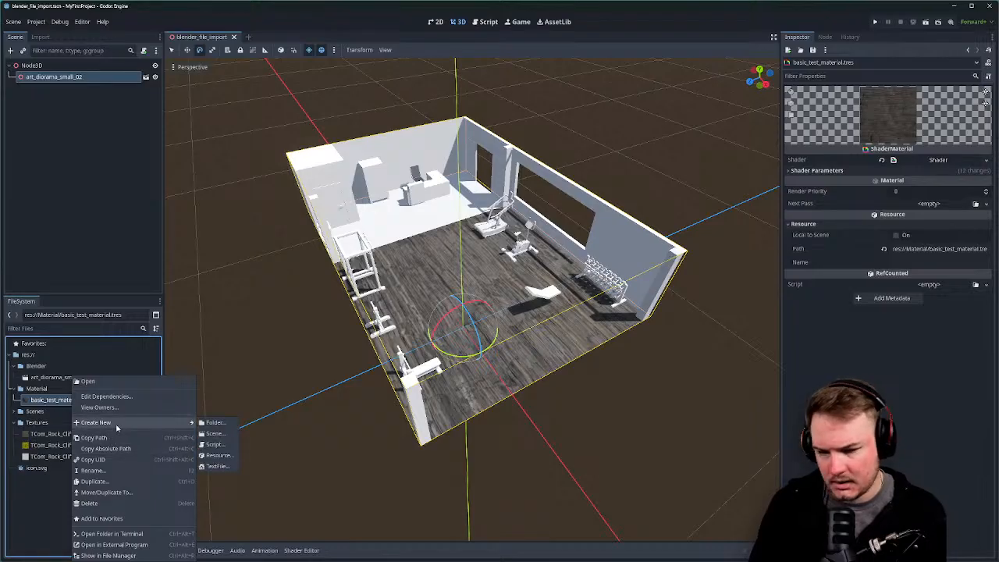
left_click(906, 397)
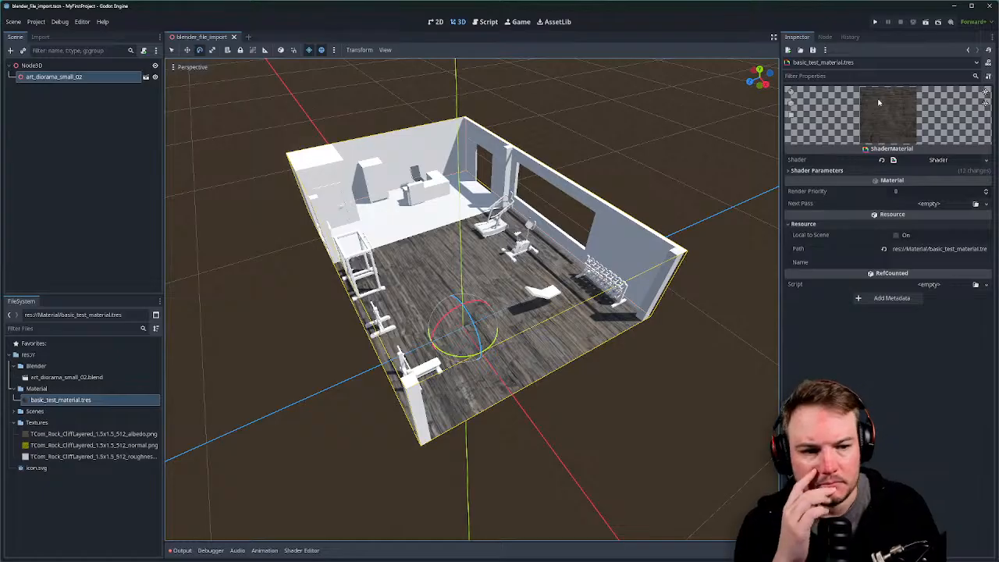
left_click(978, 62)
left_click(979, 63)
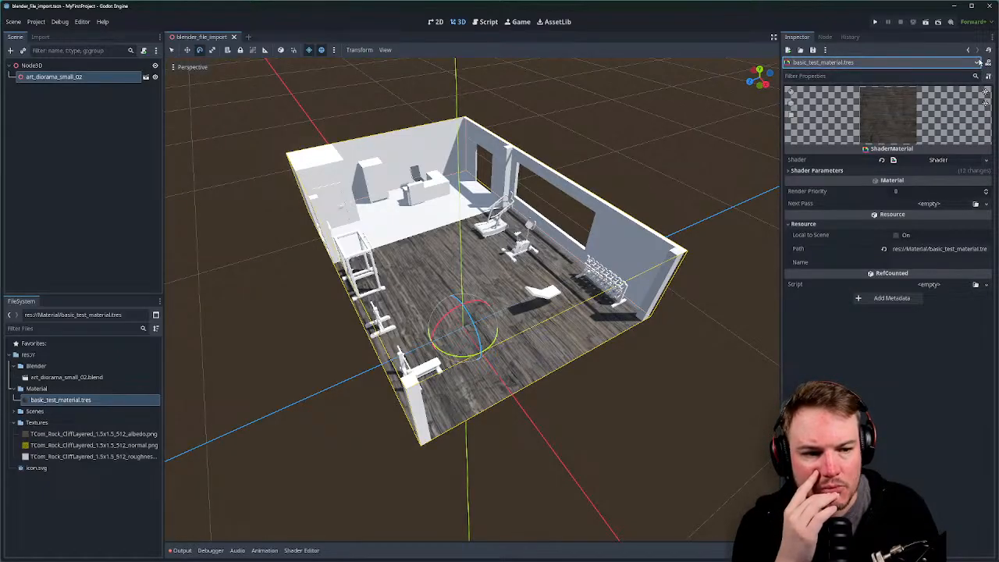
left_click(978, 63)
left_click(978, 62)
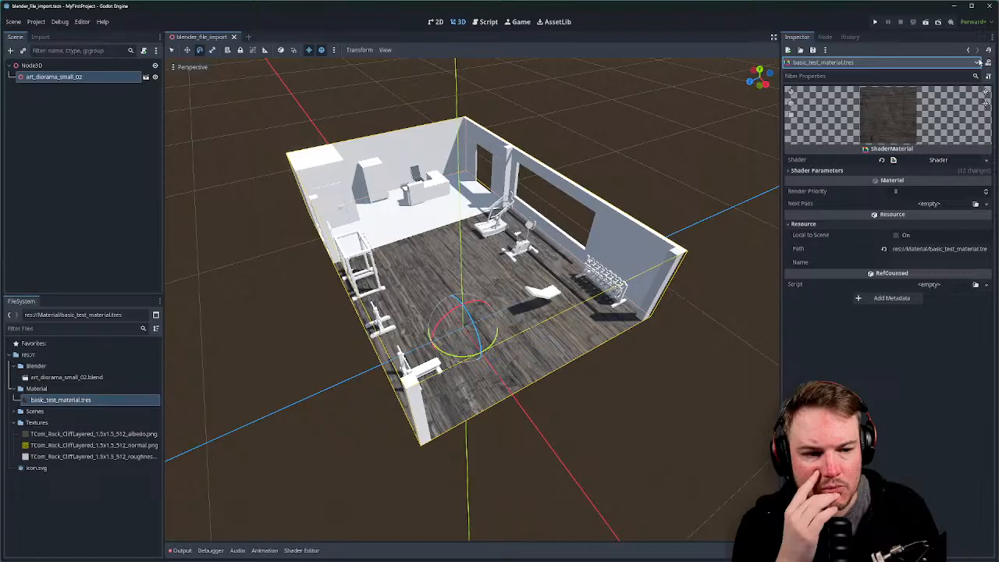
left_click(957, 160)
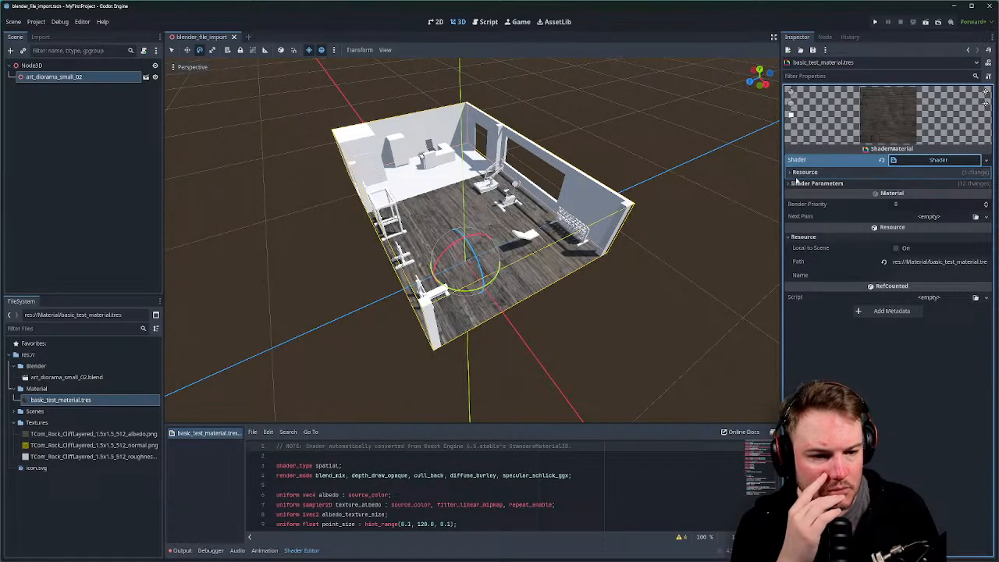
Look over the shader's resource details and options and the material's resource menu.
left_click(792, 176)
left_click(792, 176)
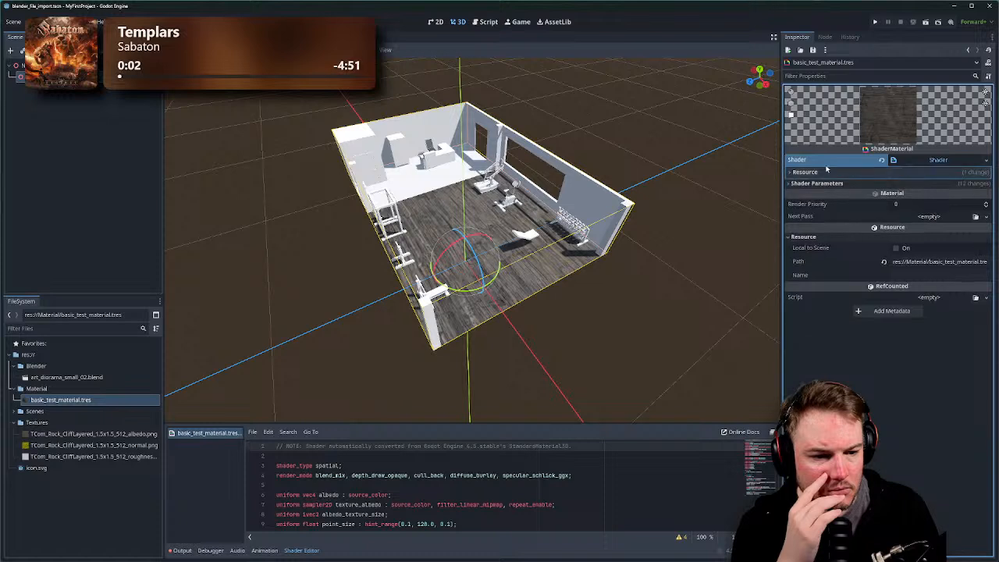
left_click(937, 160)
left_click(987, 160)
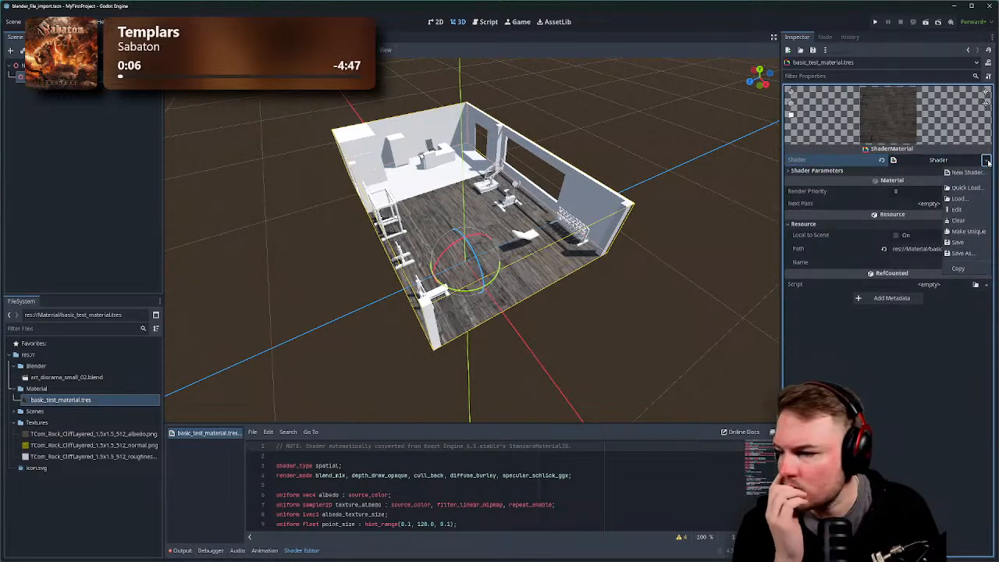
left_click(988, 160)
left_click(988, 160)
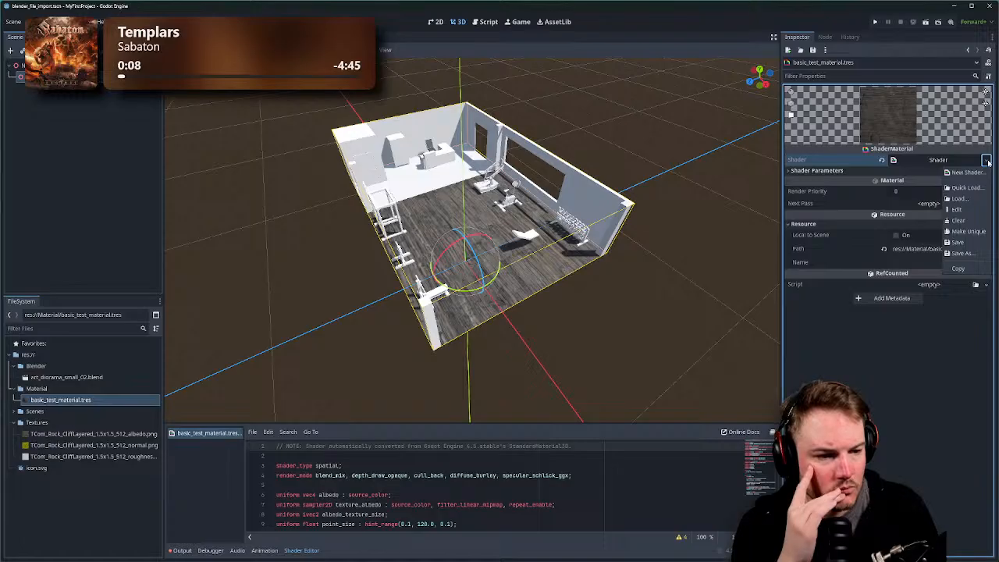
left_click(987, 161)
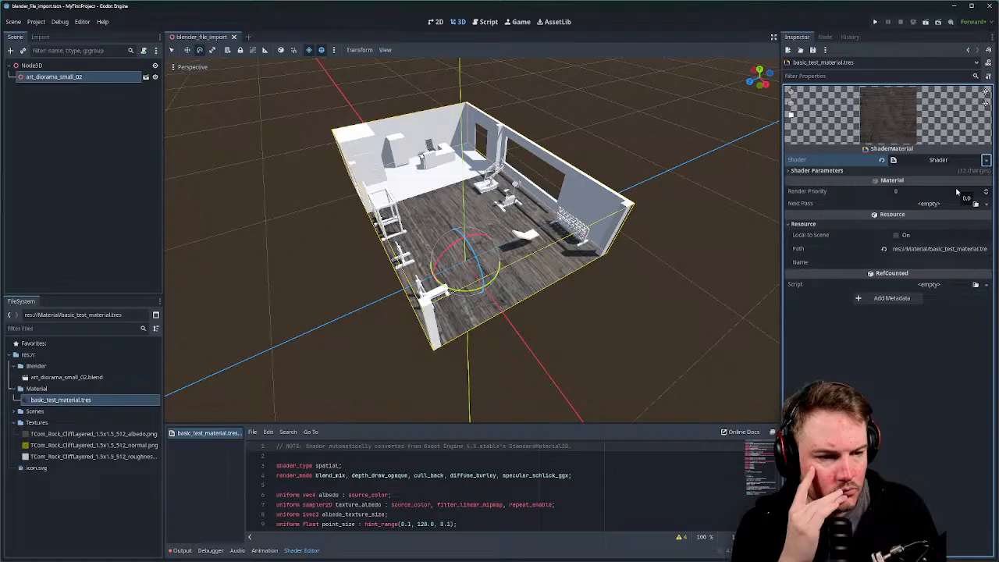
left_click(826, 51)
left_click(826, 50)
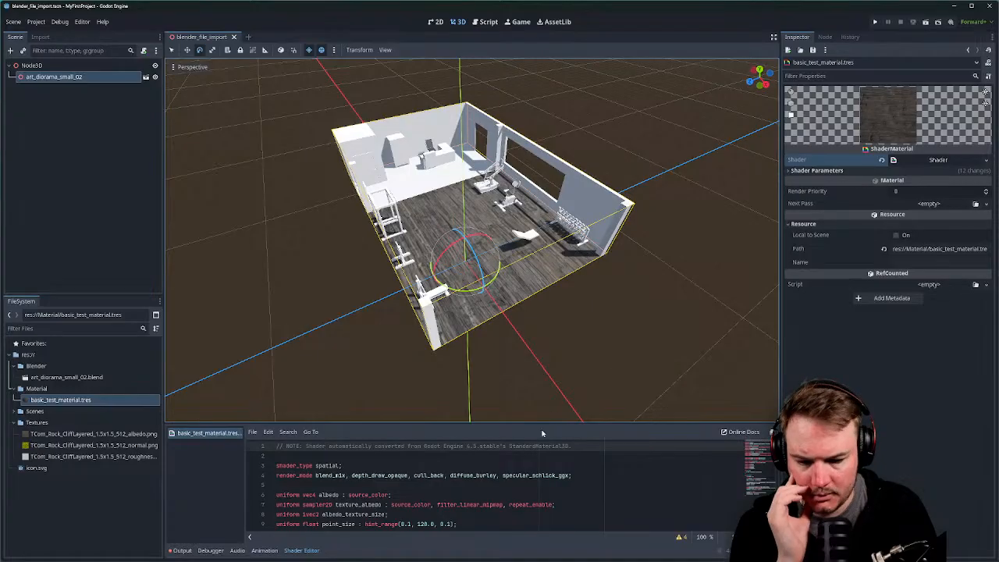
Enlarge the shader code area to read it, restore the 3D view, then switch to the VisualShaders docs.
left_click_drag(539, 426, 538, 314)
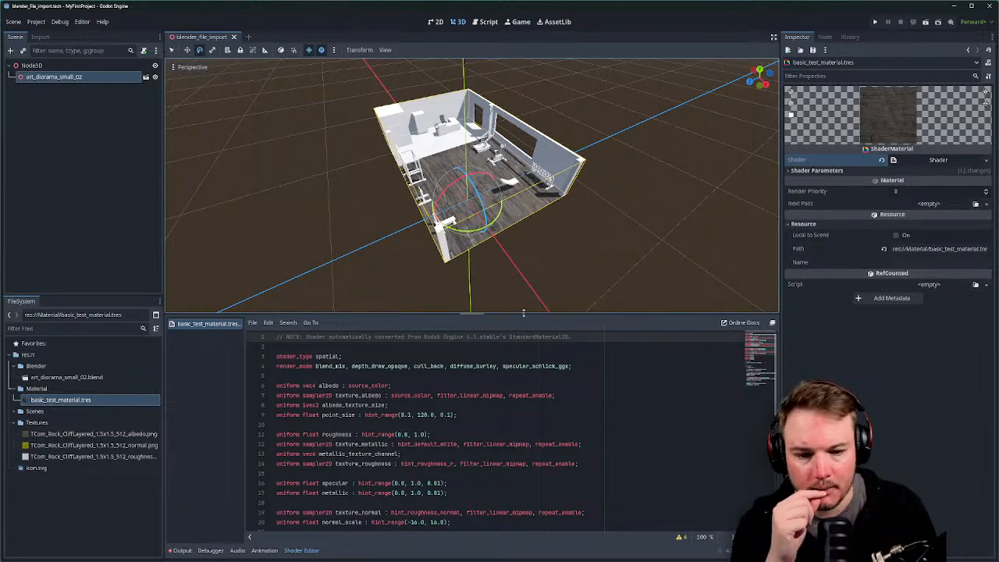
left_click_drag(524, 314, 530, 425)
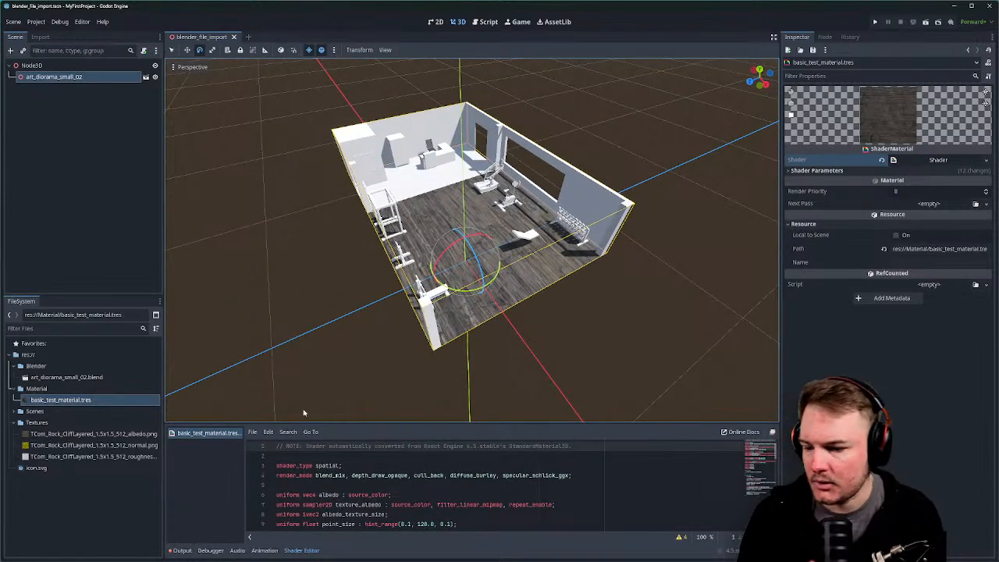
right_click(64, 388)
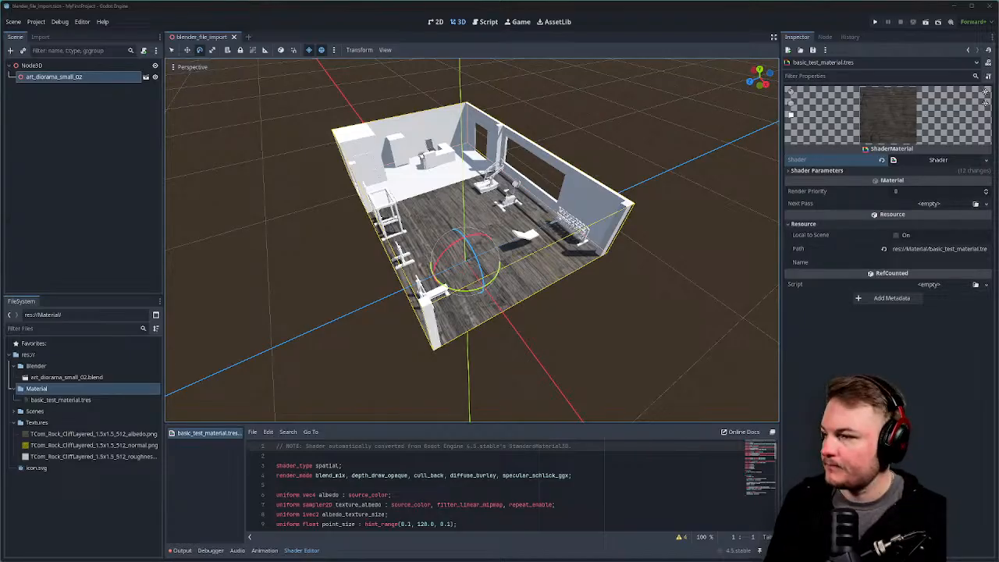
key("alt+Tab")
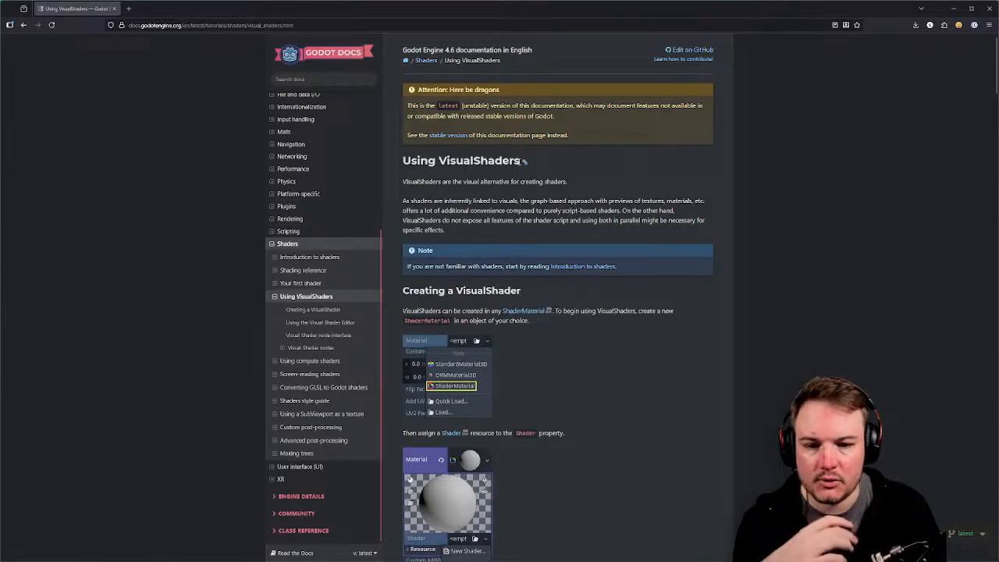
Read and highlight the 'Creating a VisualShader' passage, then drag the browser aside to reveal Godot.
left_click_drag(463, 181, 566, 182)
scroll(474, 173, "down", 1)
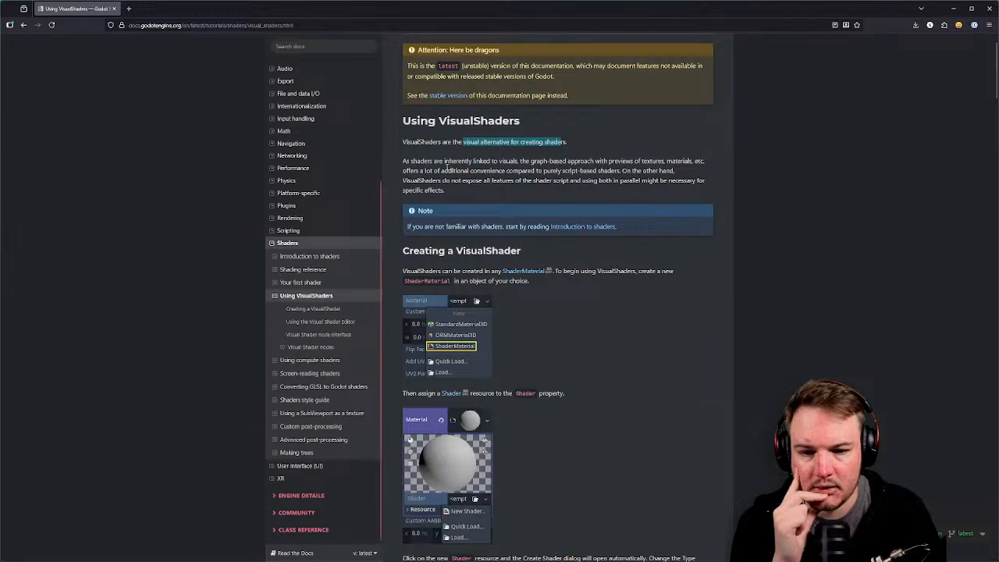
left_click_drag(456, 162, 495, 162)
scroll(493, 161, "down", 1)
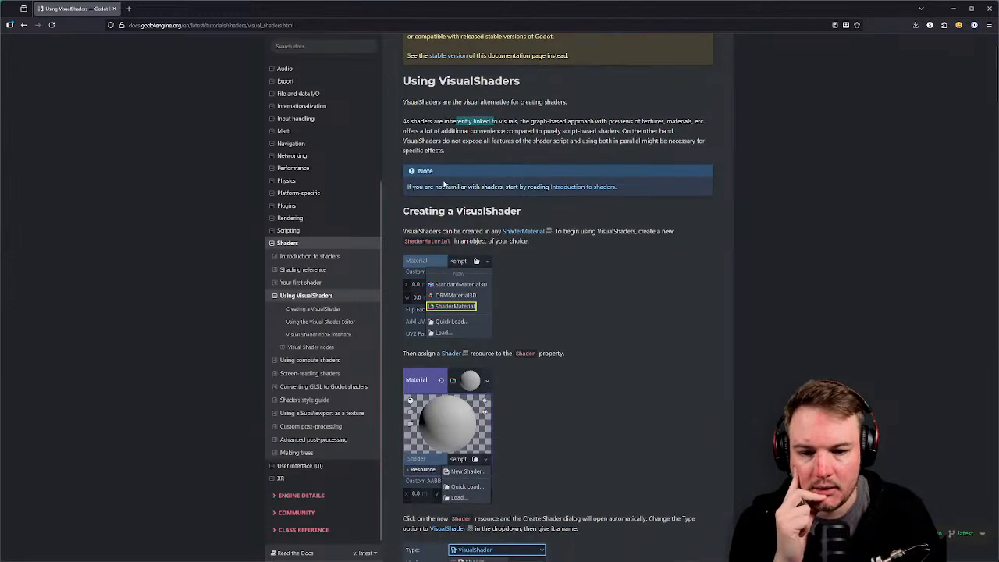
scroll(469, 192, "down", 2)
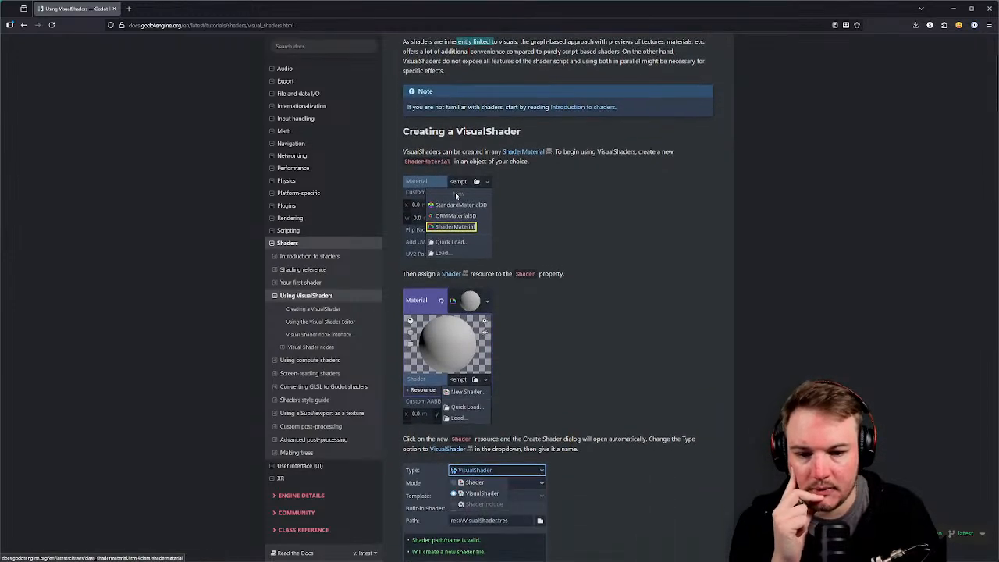
left_click_drag(402, 151, 645, 155)
left_click(457, 162)
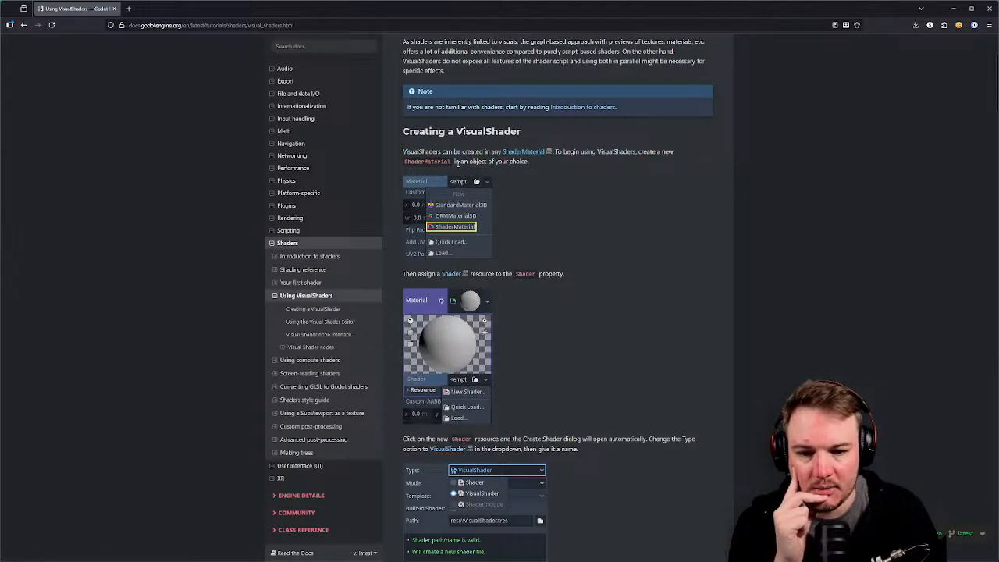
left_click_drag(462, 162, 520, 163)
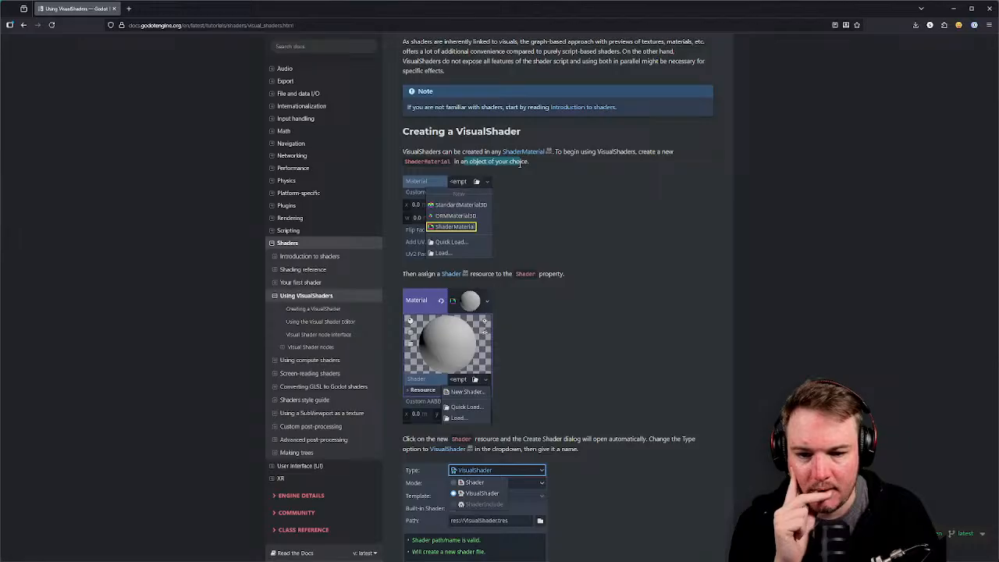
left_click_drag(805, 12, 0, 228)
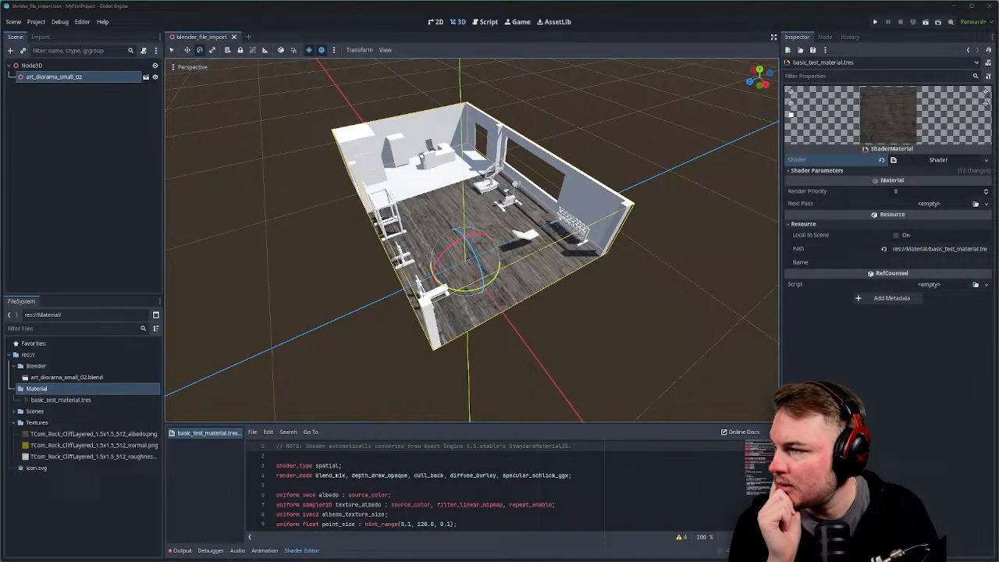
Clear the material's converted shader and start a new VisualShader in Spatial mode.
left_click(870, 161)
left_click(882, 160)
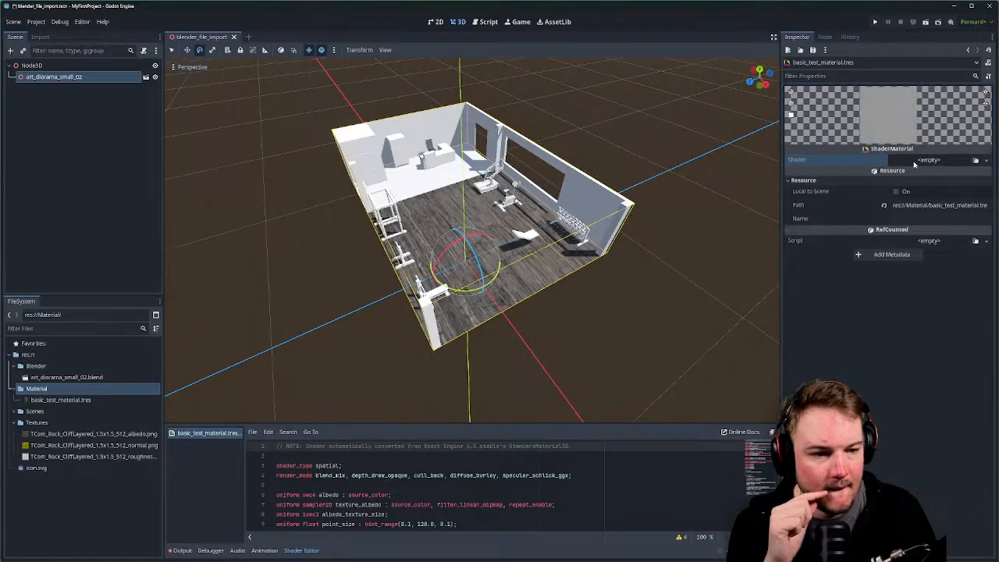
left_click(927, 161)
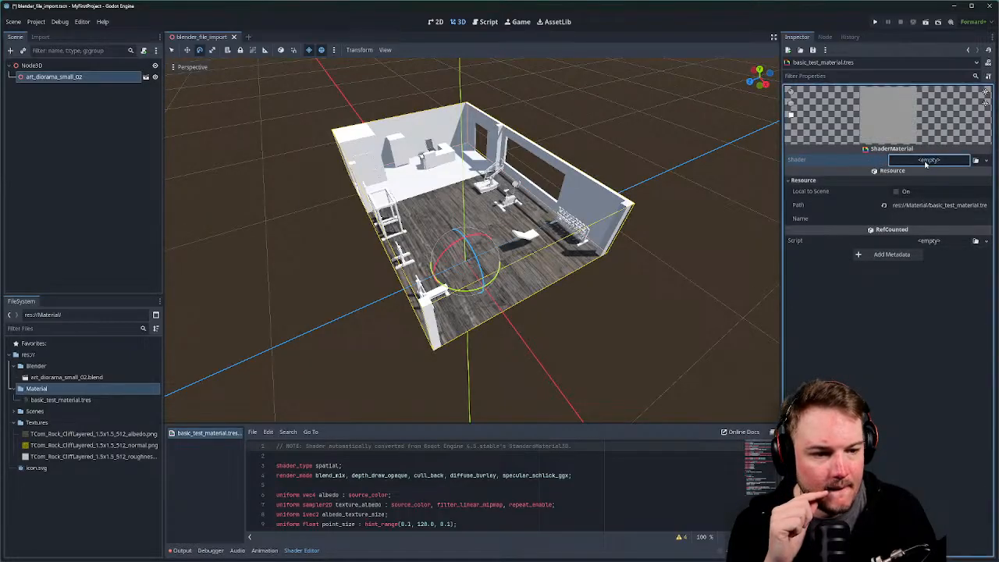
left_click(951, 172)
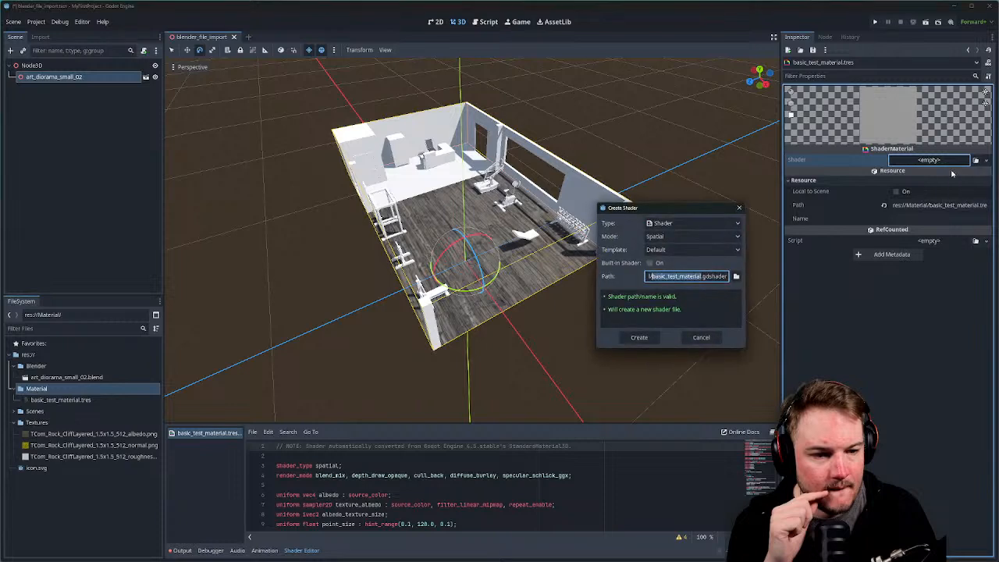
left_click(737, 224)
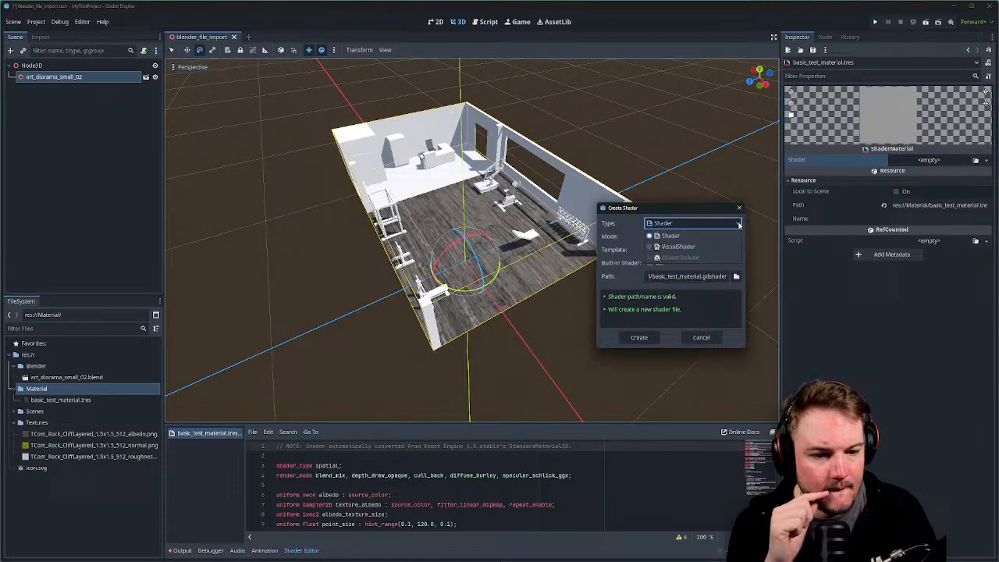
left_click(685, 248)
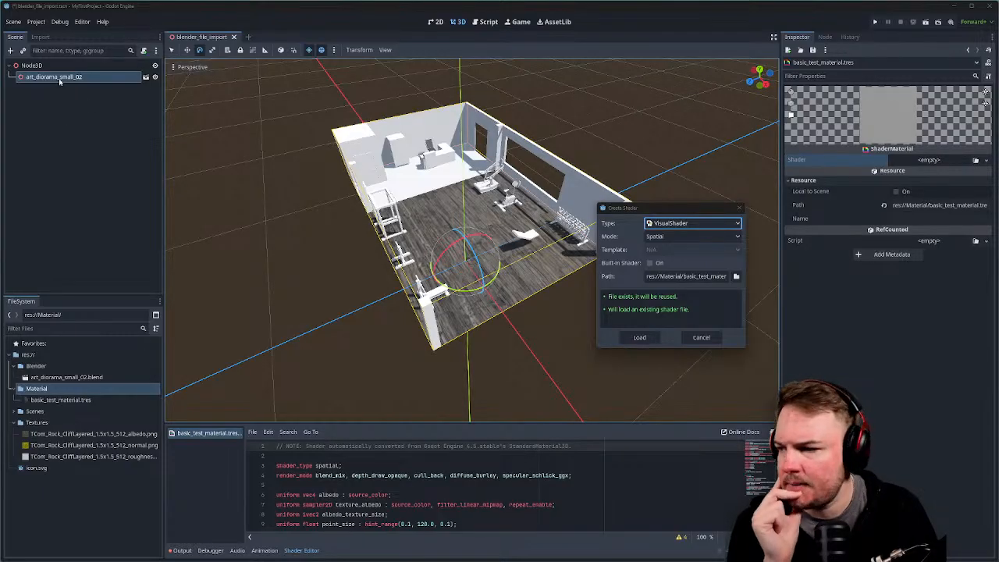
left_click(731, 237)
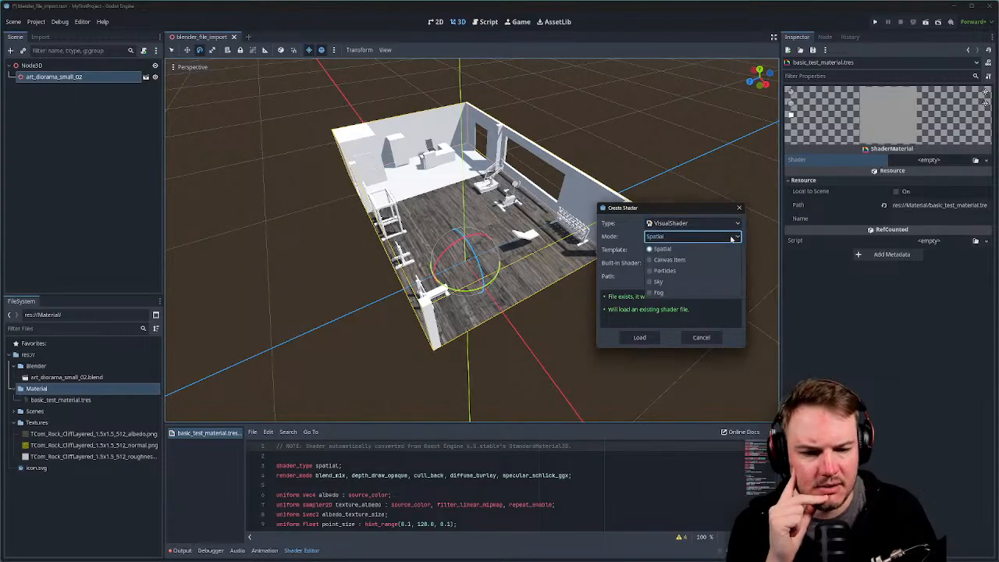
left_click(732, 240)
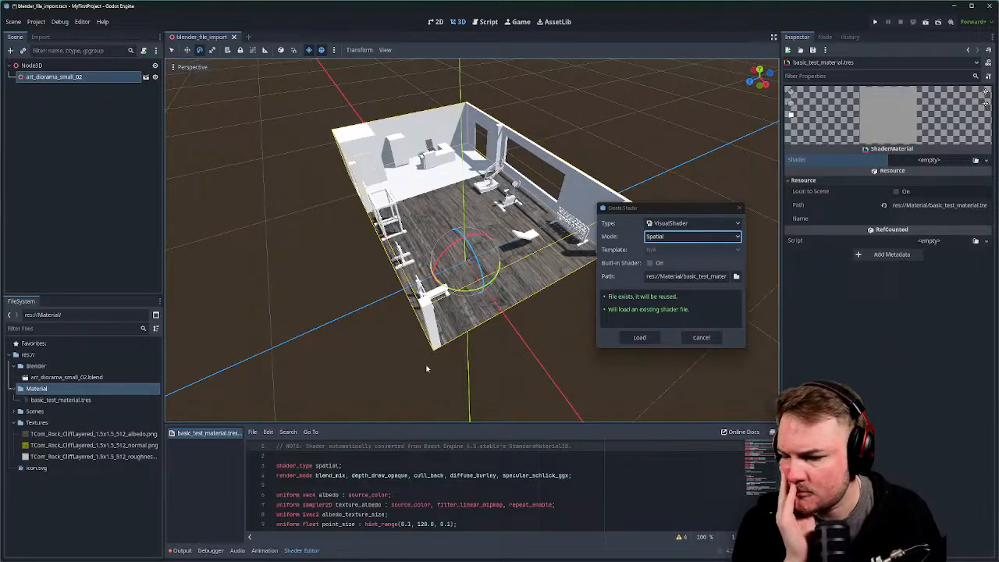
Recheck VisualShader type and Spatial mode, then load the shader onto the material.
left_click_drag(638, 210, 571, 211)
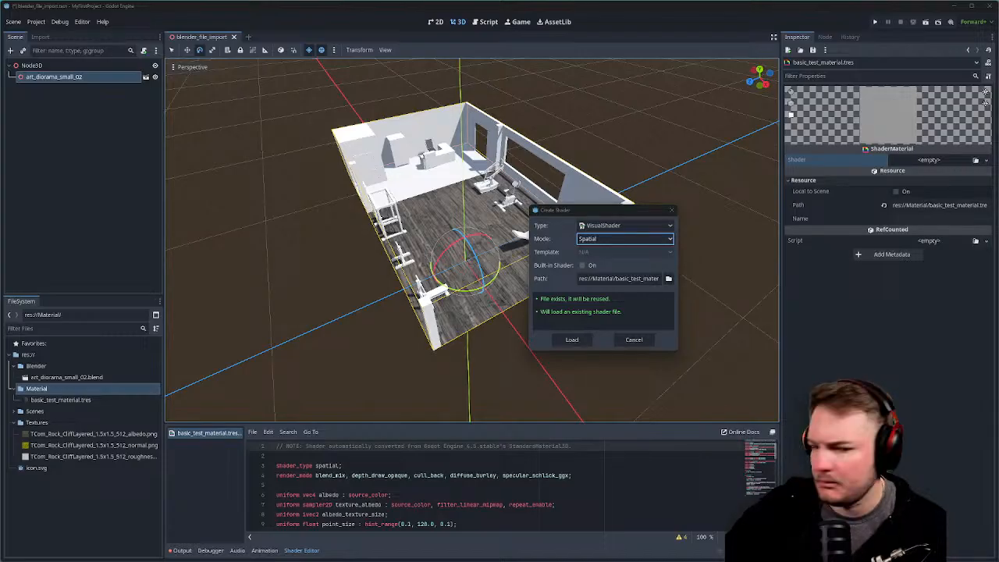
left_click(621, 226)
left_click(624, 224)
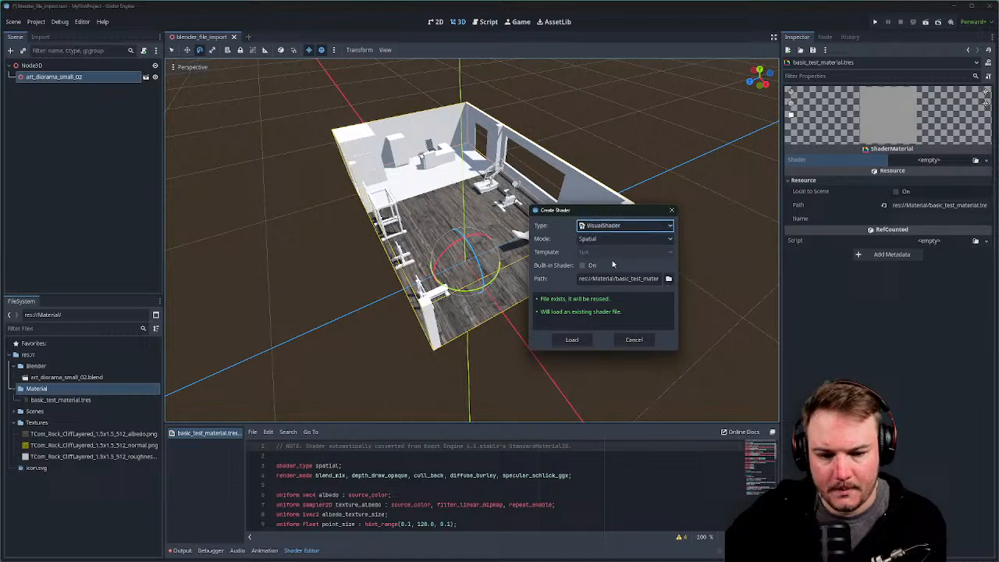
left_click(608, 240)
left_click(606, 251)
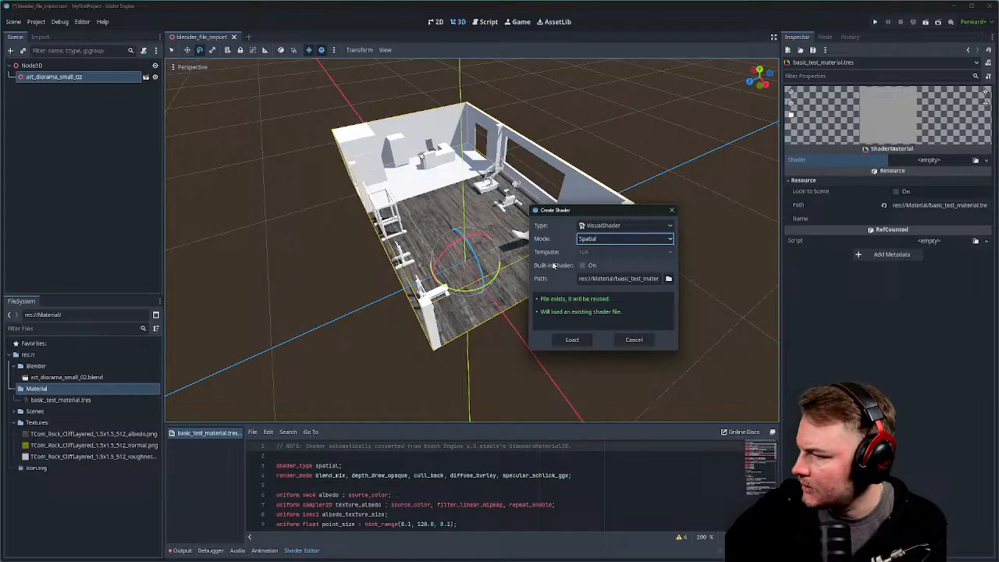
left_click(573, 341)
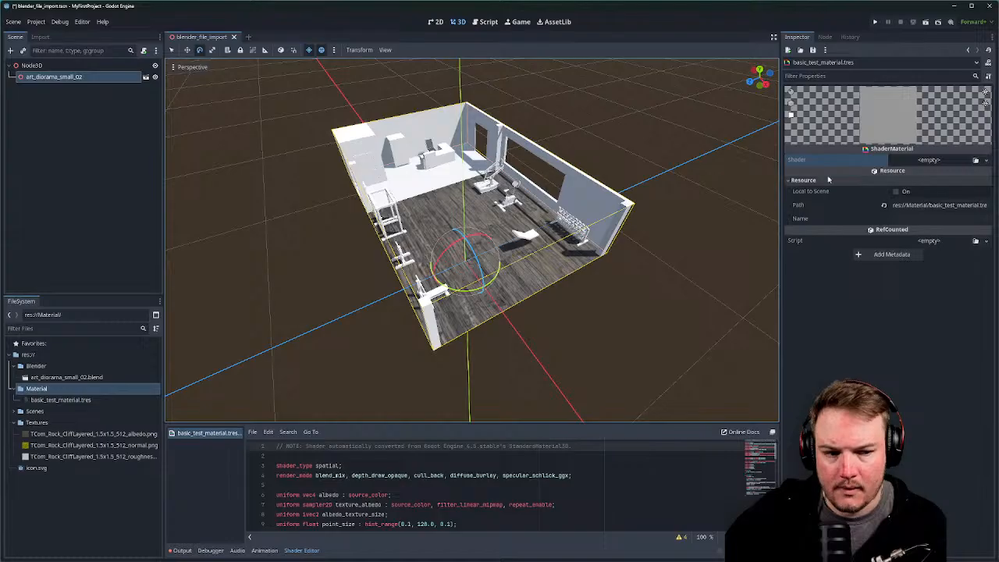
Retry a new VisualShader at basic_test_material.tres, cancel it, and open the res:// folder's options.
left_click(944, 164)
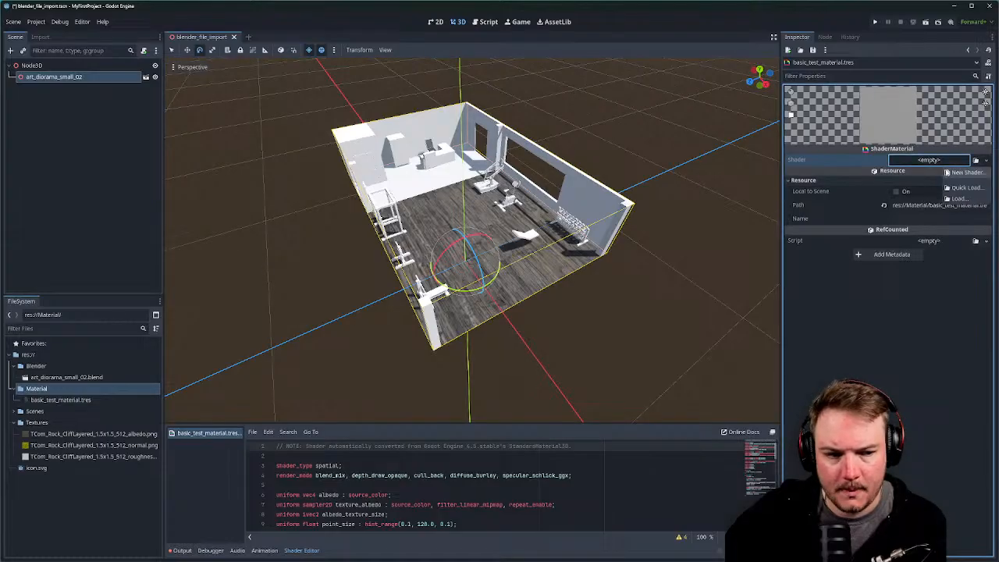
left_click(947, 174)
left_click(671, 224)
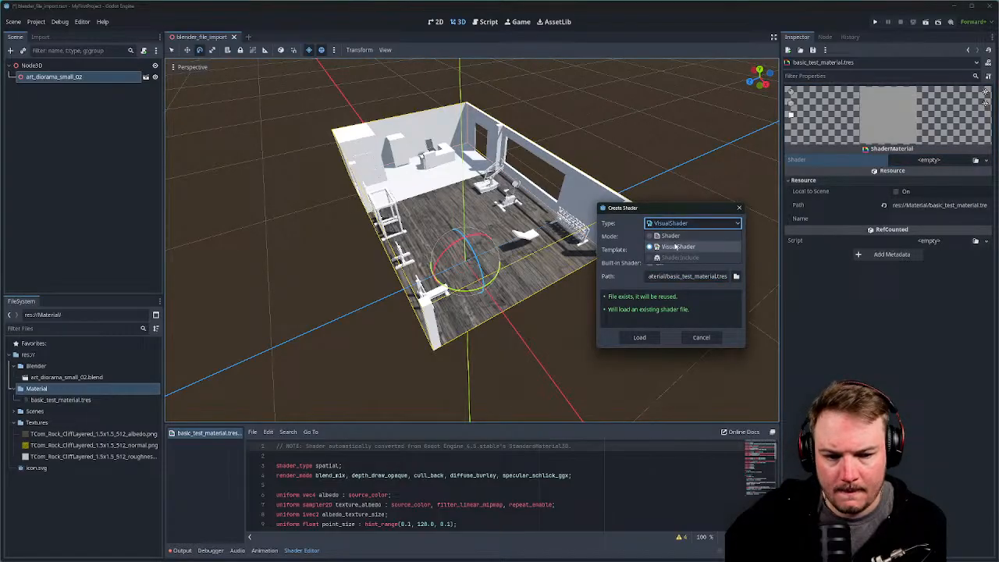
left_click(676, 247)
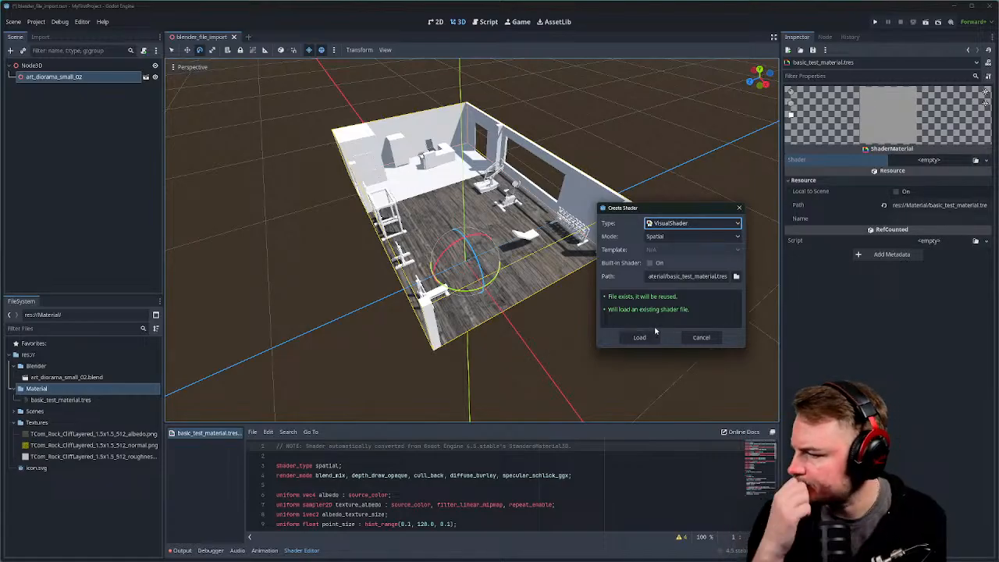
left_click(736, 276)
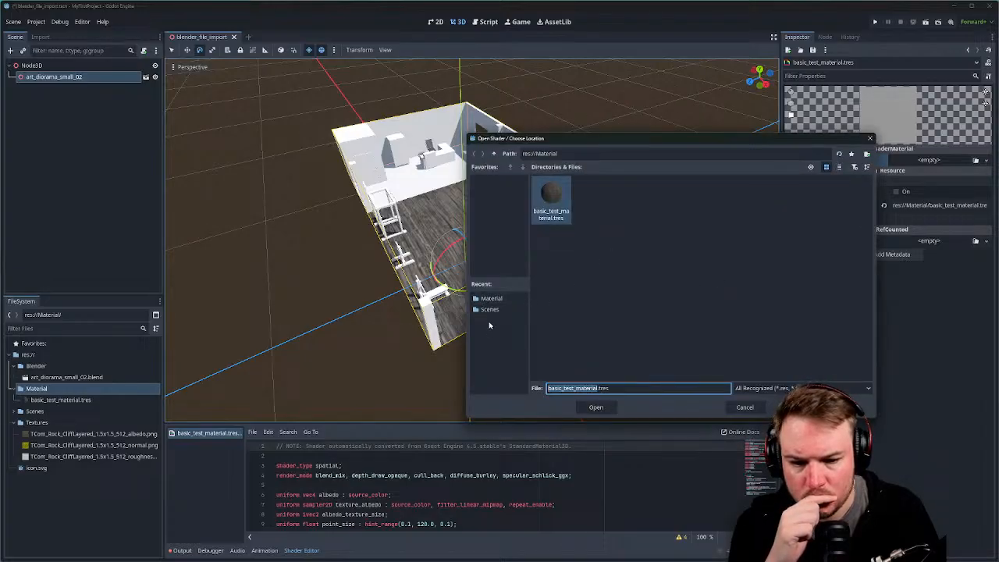
left_click(870, 138)
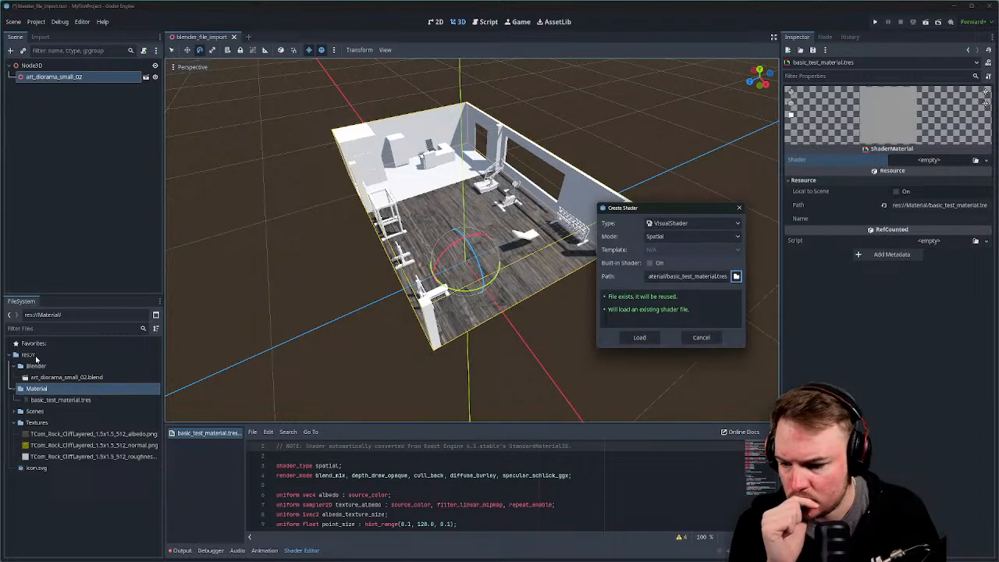
left_click(704, 340)
right_click(43, 355)
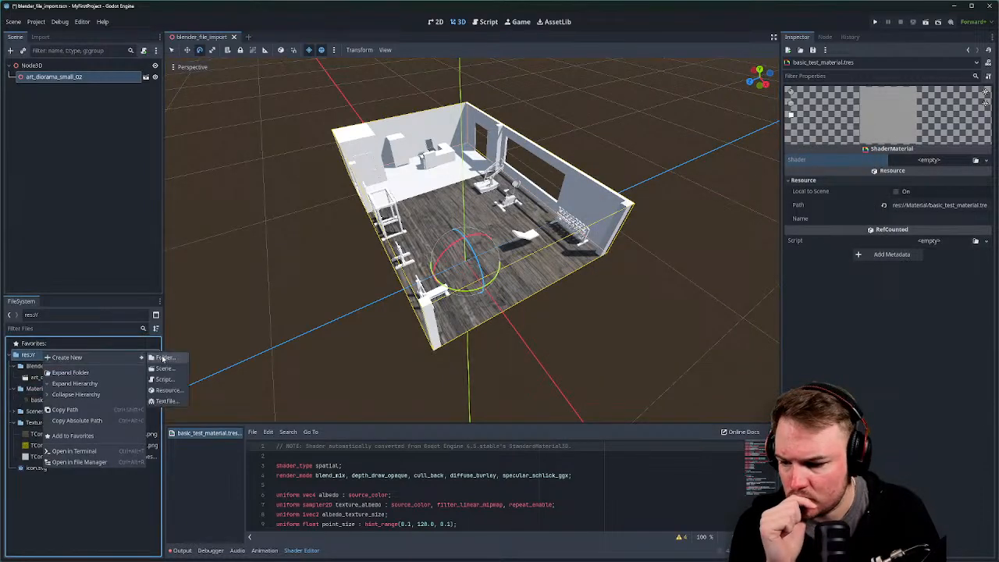
Create a folder named VisualShaders at the project root.
left_click(162, 357)
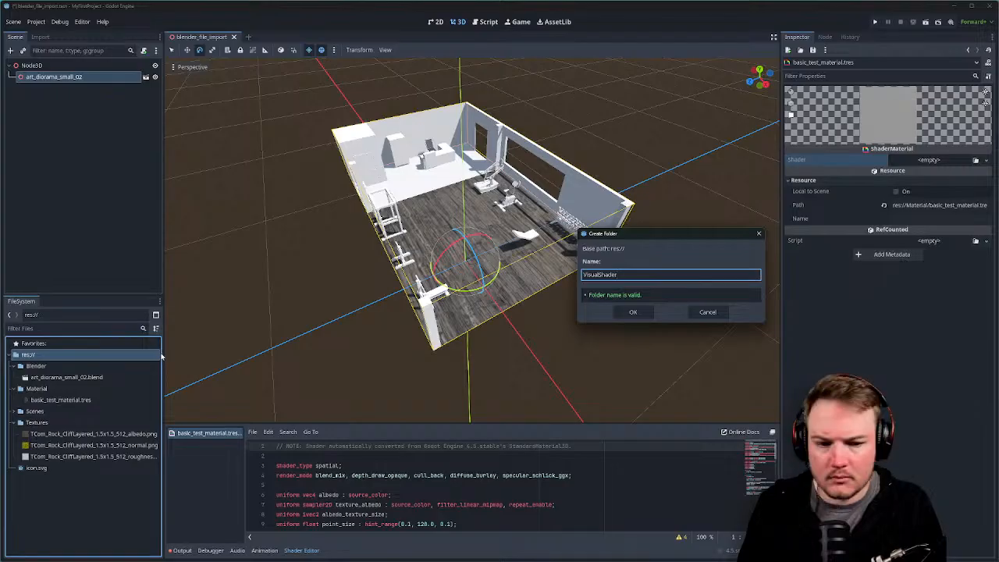
key("Return")
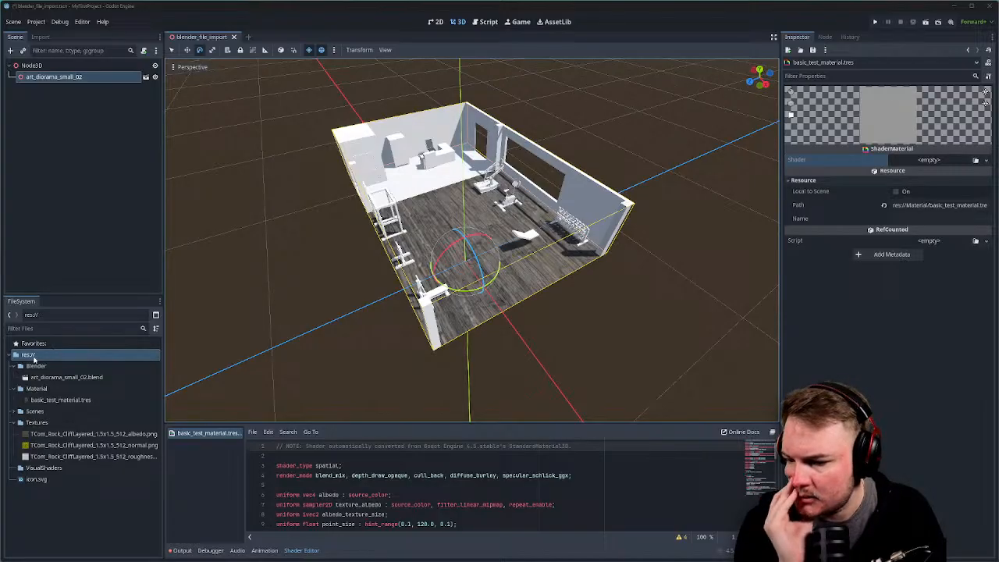
Create a new VisualShader resource in the VisualShaders folder and save it as MyFirstVS.
right_click(43, 469)
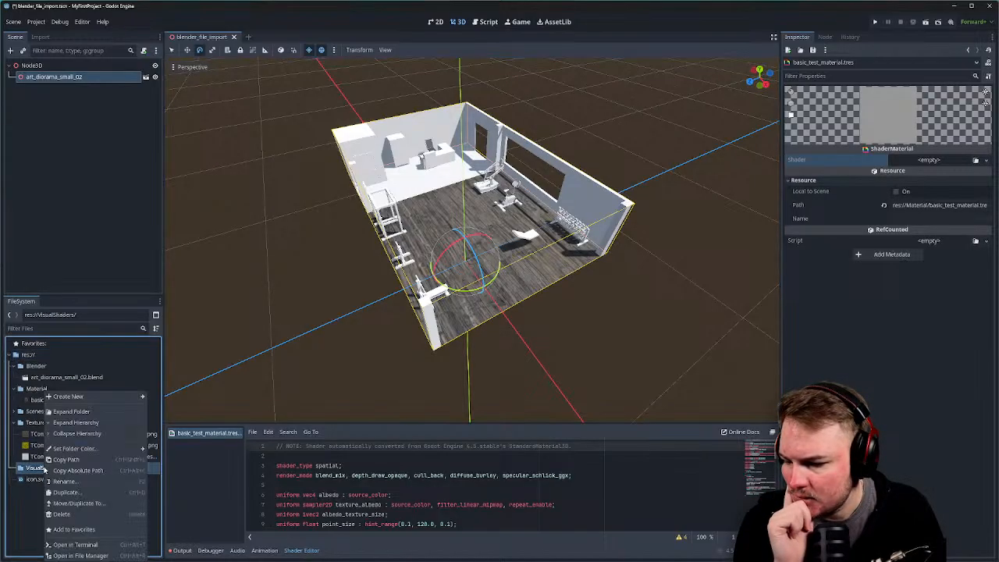
mouse_move(104, 399)
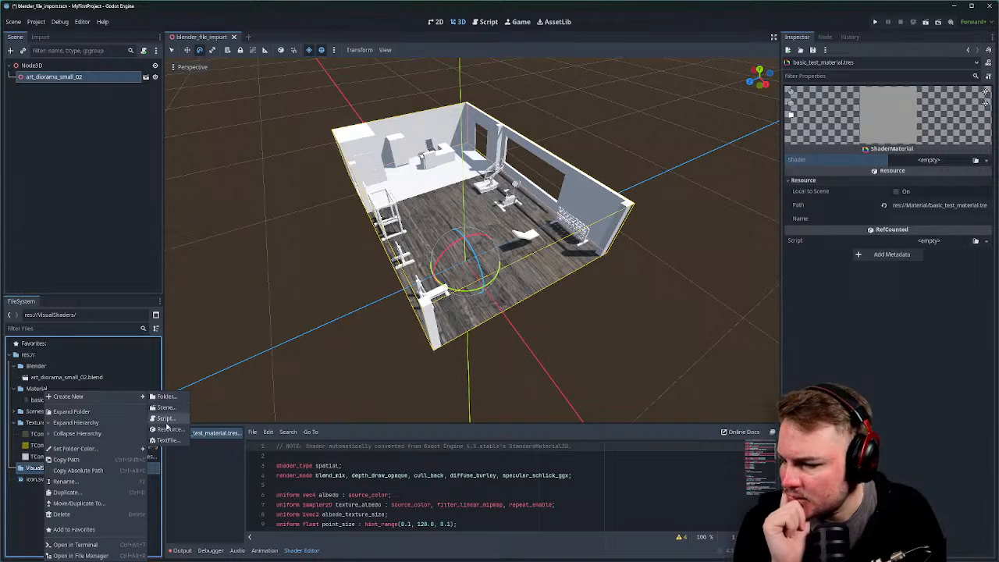
left_click(166, 429)
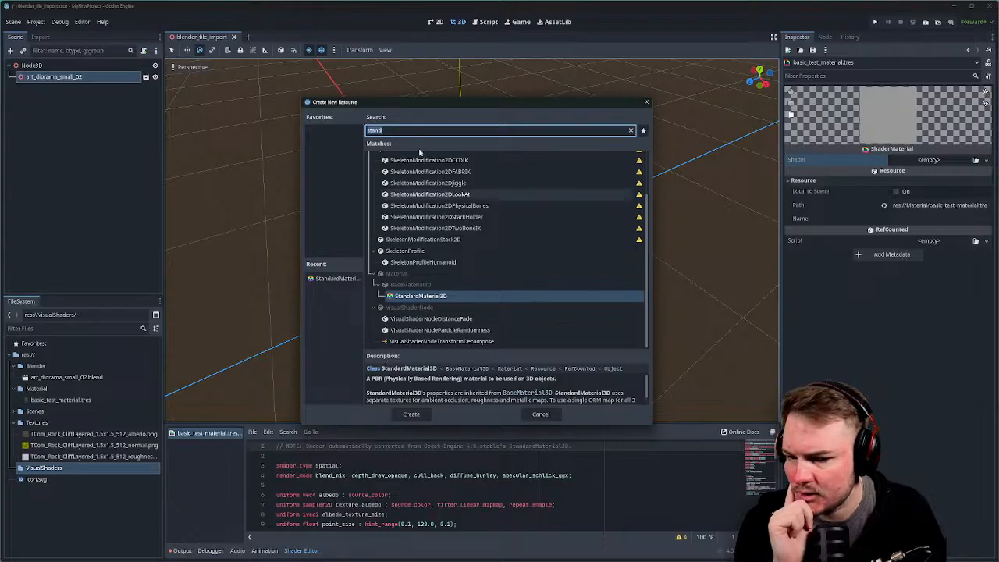
type("visua")
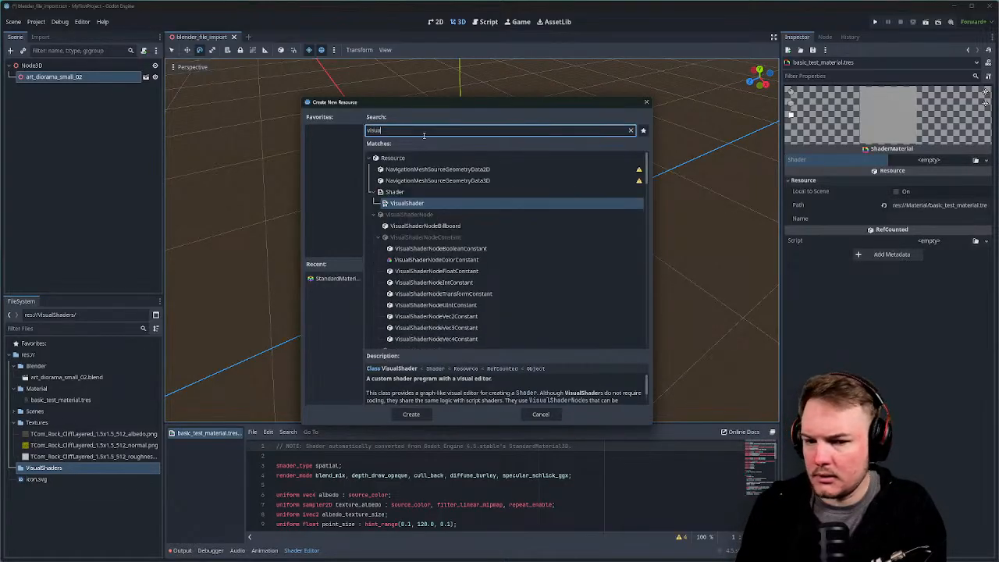
type("d")
key("BackSpace")
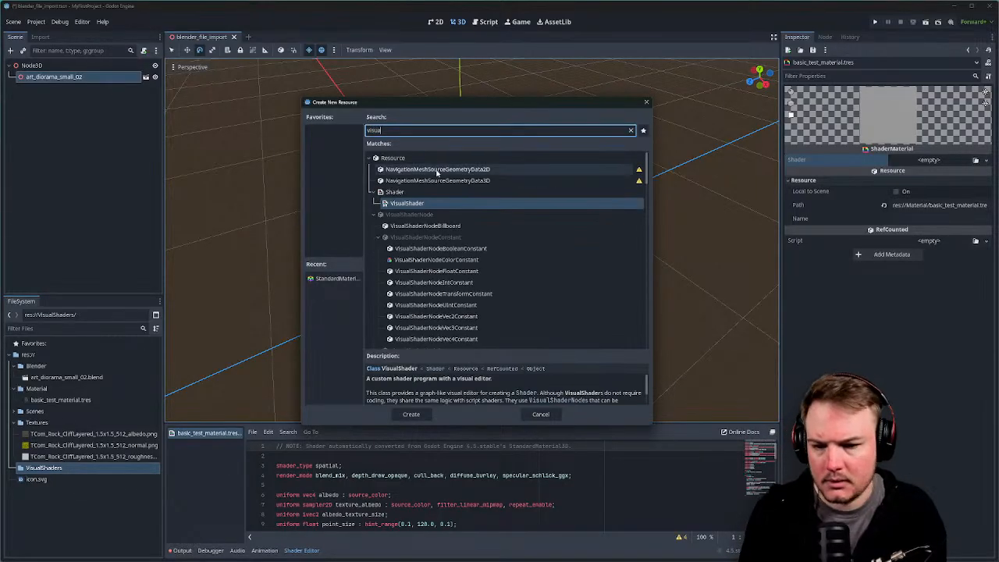
left_click(421, 203)
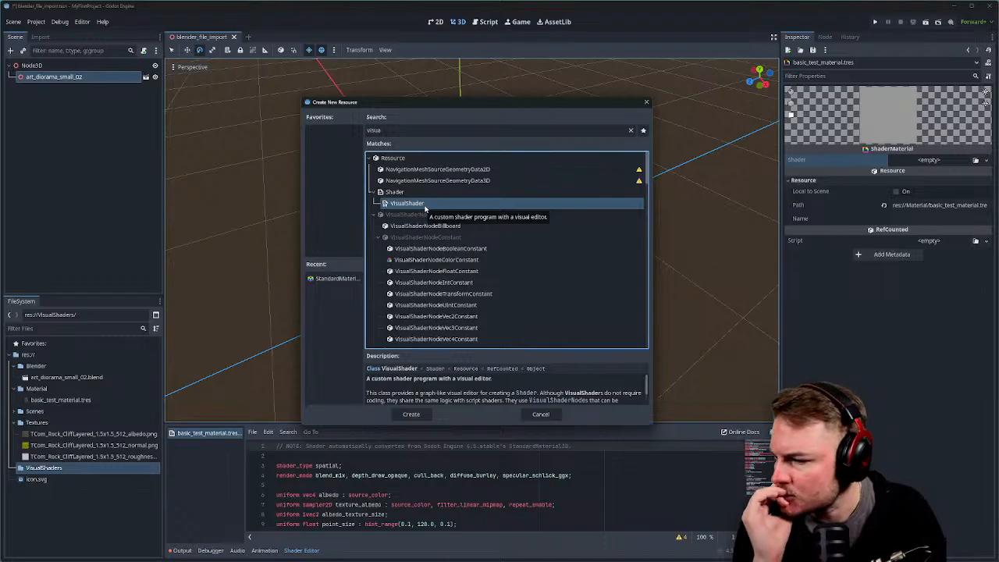
left_click(410, 413)
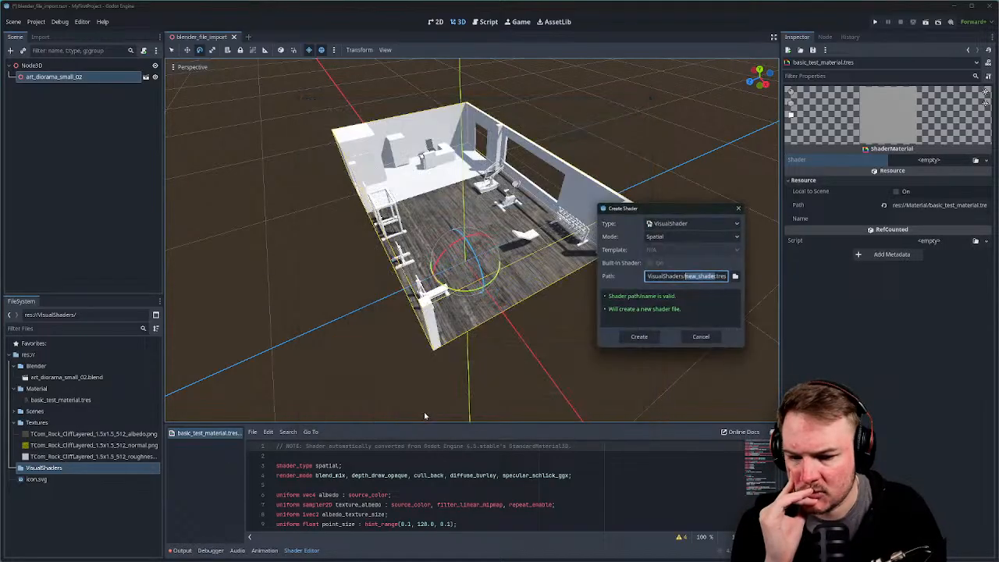
left_click_drag(678, 207, 469, 167)
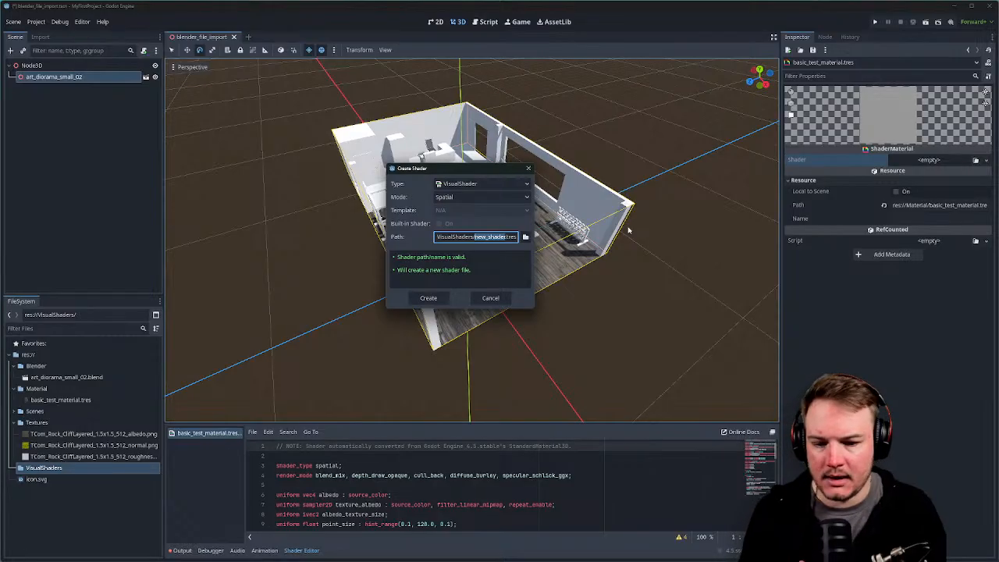
type("MyFirs")
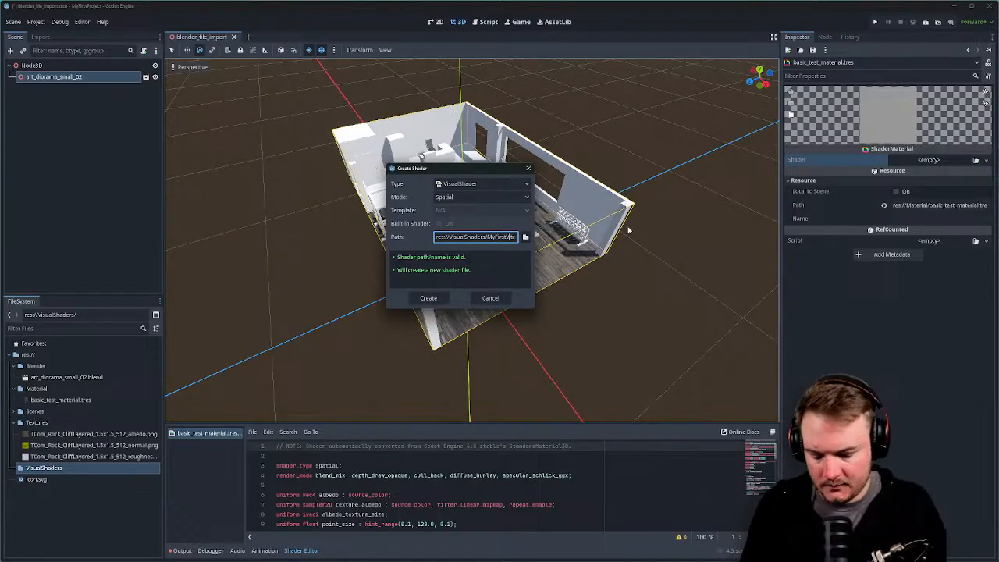
type("tVS")
key("Return")
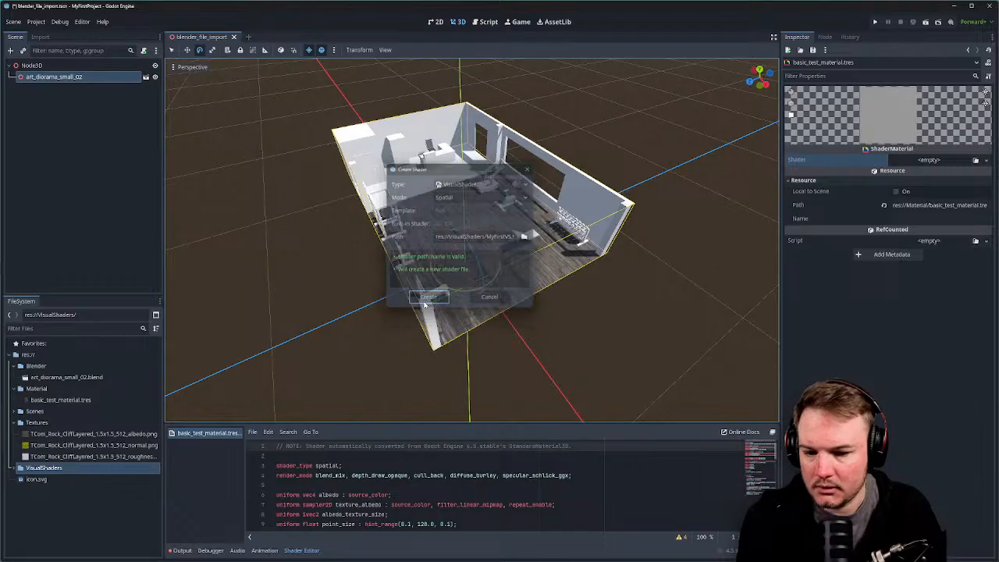
Expand VisualShaders and open MyFirstVS.tres in the shader editor.
left_click(13, 468)
double_click(47, 479)
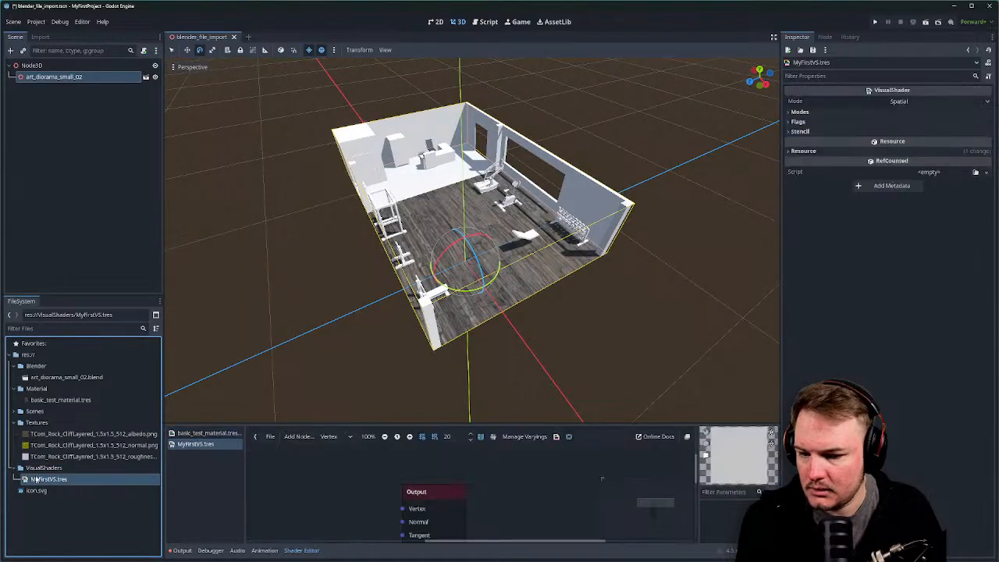
left_click(45, 478)
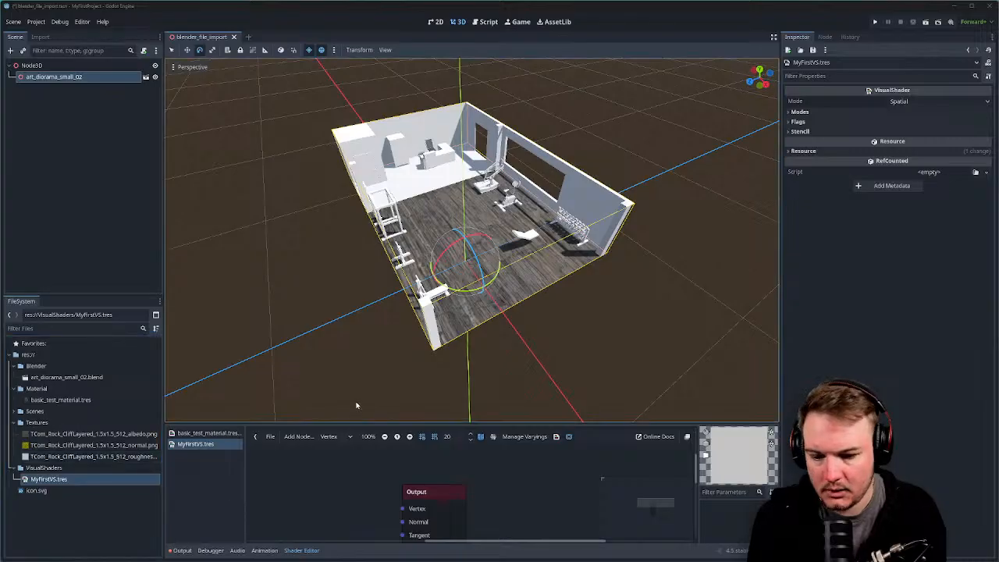
Enlarge the shader graph panel and pan so the Output node sits further right.
left_click_drag(356, 425, 352, 218)
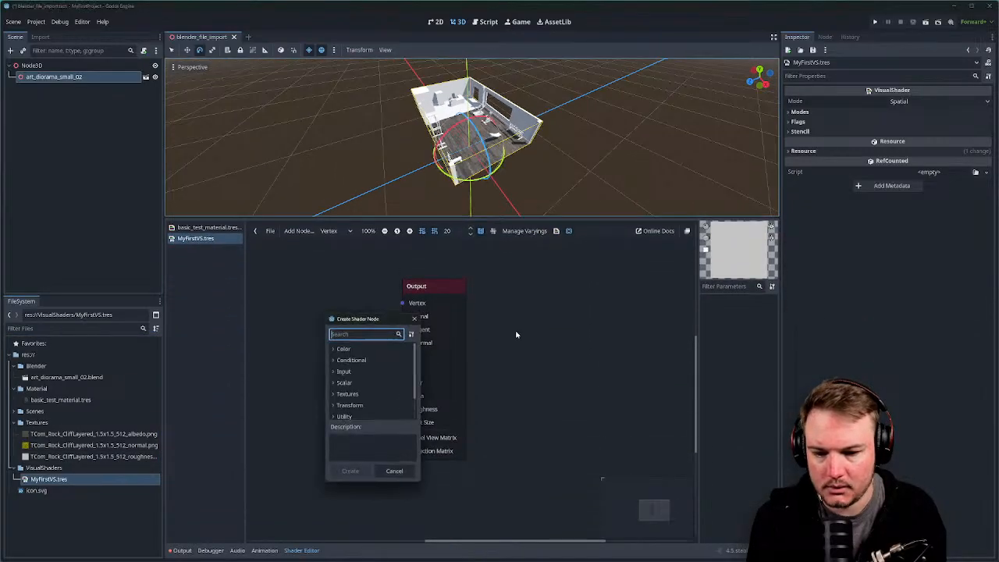
right_click(327, 315)
left_click(412, 320)
middle_click_drag(352, 303, 508, 306)
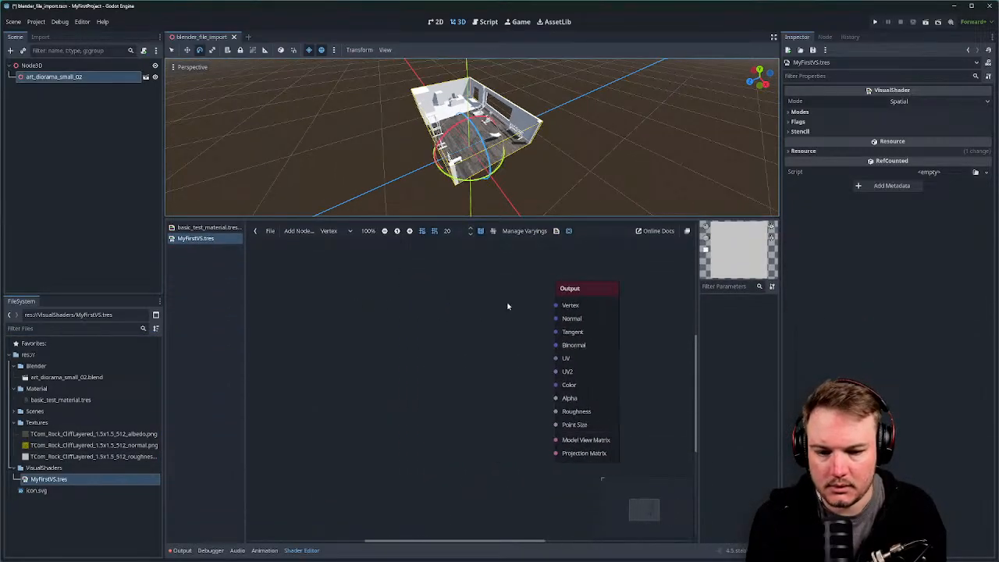
left_click_drag(442, 218, 442, 251)
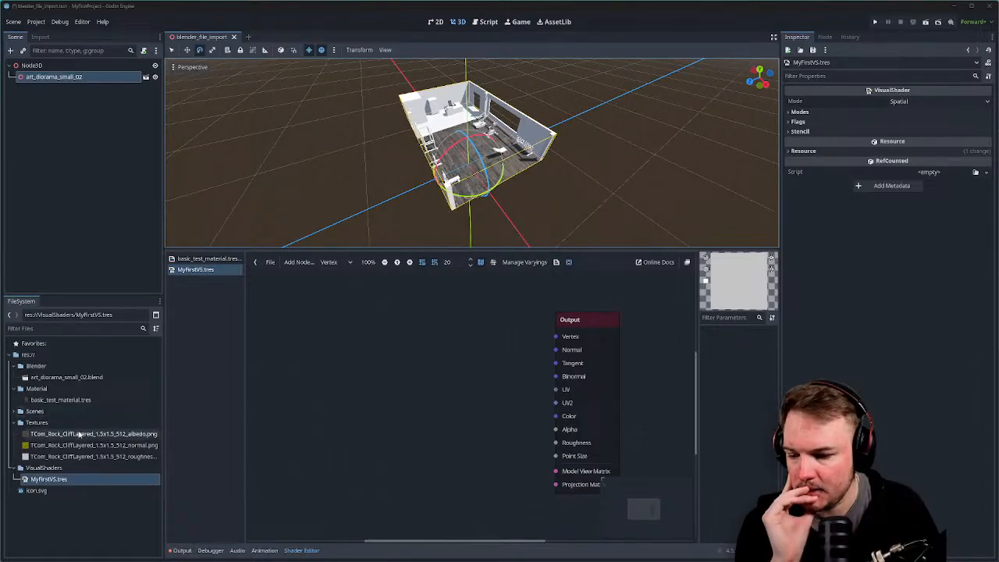
left_click(79, 435)
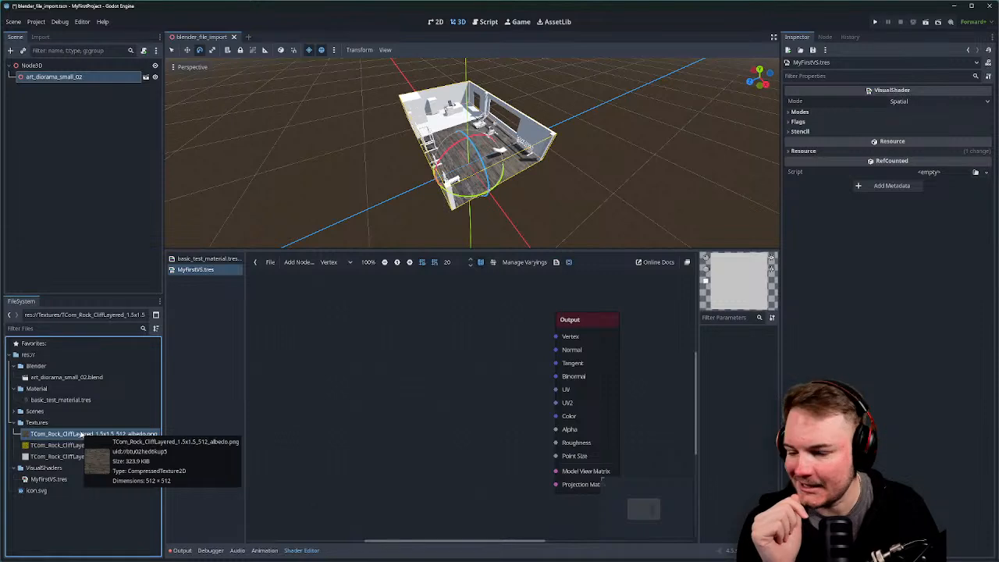
Add the albedo texture as a graph node and wire its color into Output's Color.
left_click_drag(82, 434, 299, 345)
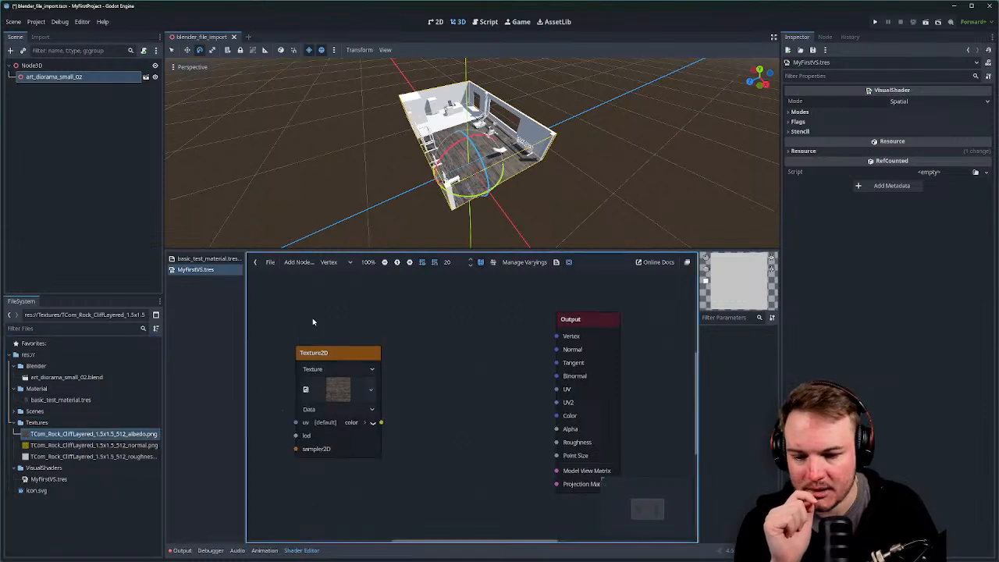
middle_click_drag(326, 331, 406, 328)
left_click_drag(419, 350, 351, 331)
middle_click_drag(404, 399, 360, 406)
scroll(360, 407, "down", 1)
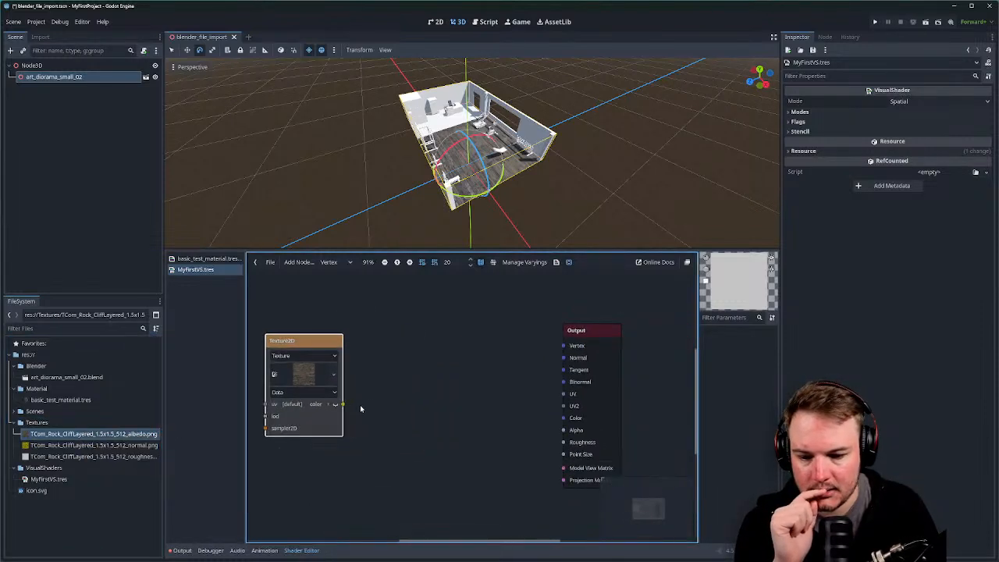
left_click_drag(341, 406, 568, 419)
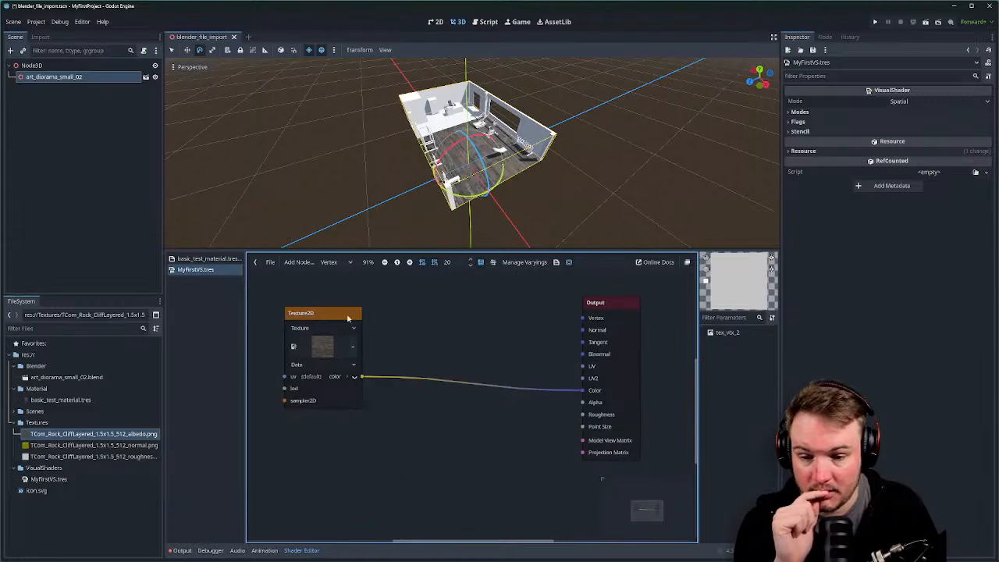
Tidy the albedo node's position and add the normal texture as a second node.
left_click(334, 334)
left_click_drag(333, 335, 325, 329)
left_click(484, 314)
left_click(630, 302)
middle_click_drag(528, 319, 550, 295)
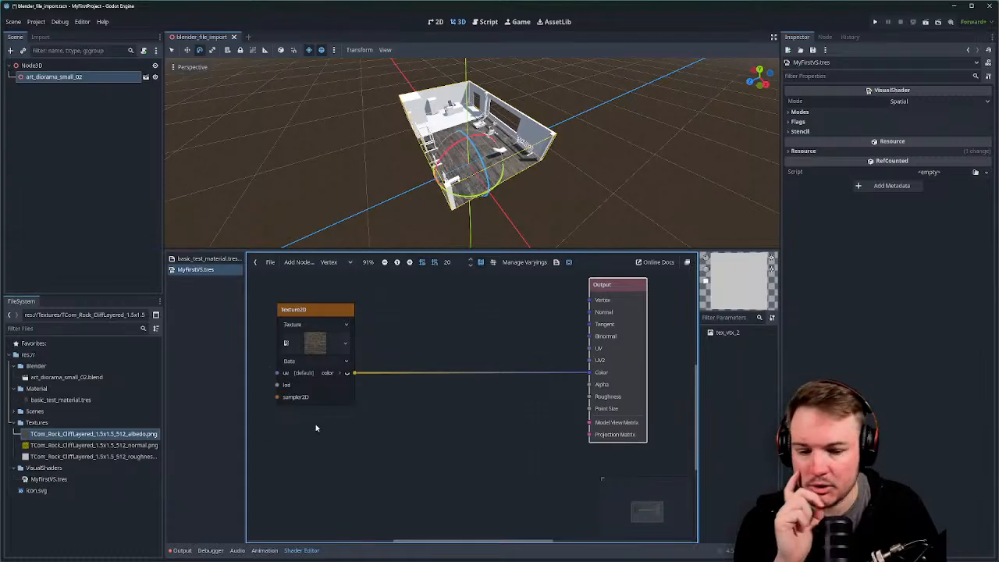
left_click_drag(109, 446, 300, 424)
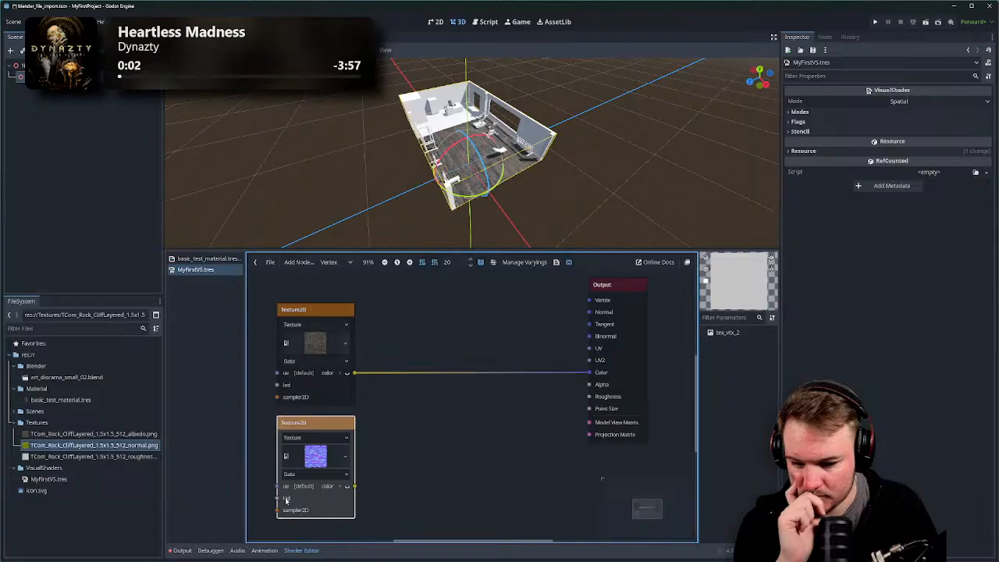
Set the normal node's source to NormalMap2D and wire its color into Output's Normal.
left_click(341, 487)
left_click(341, 487)
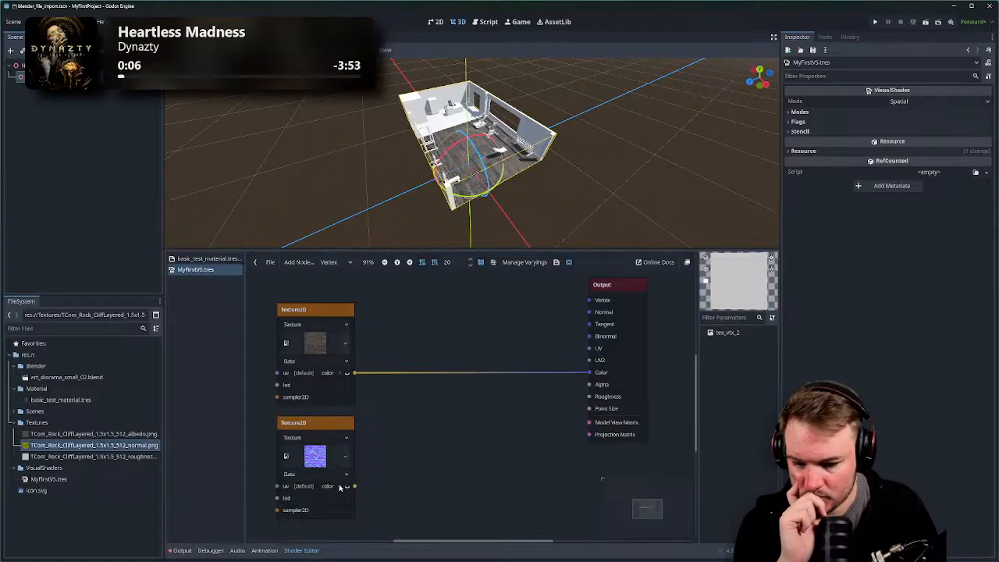
left_click(340, 487)
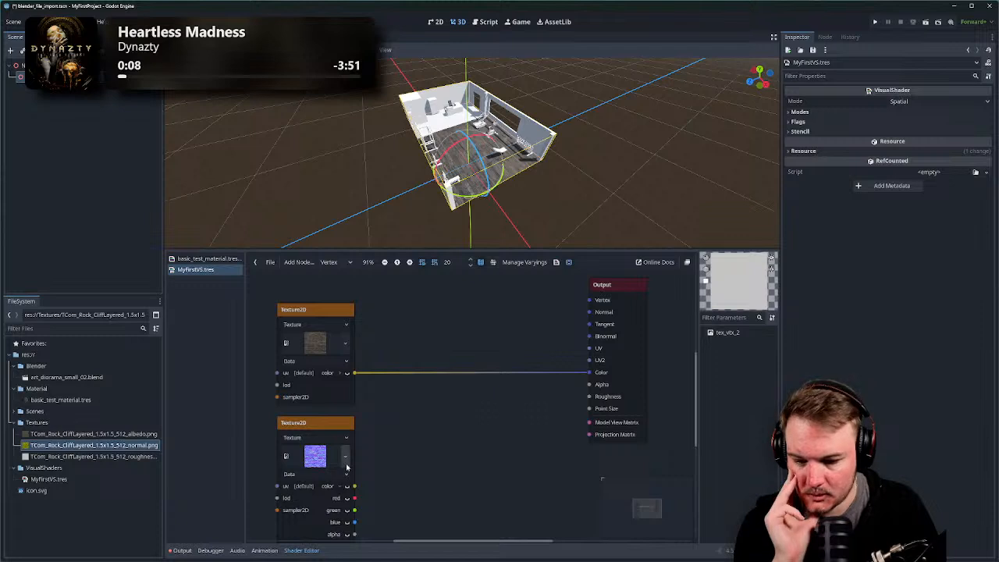
left_click(335, 439)
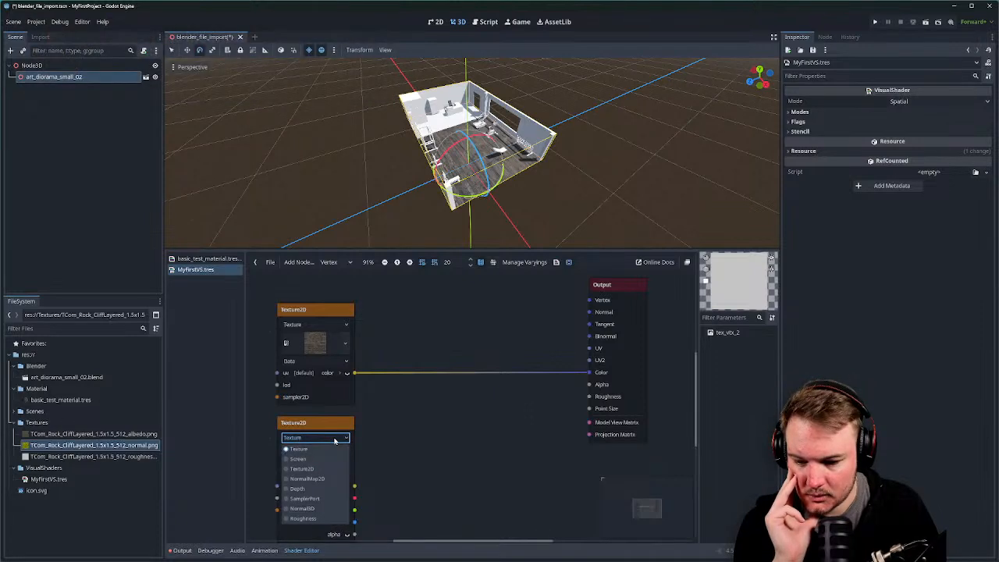
left_click(324, 480)
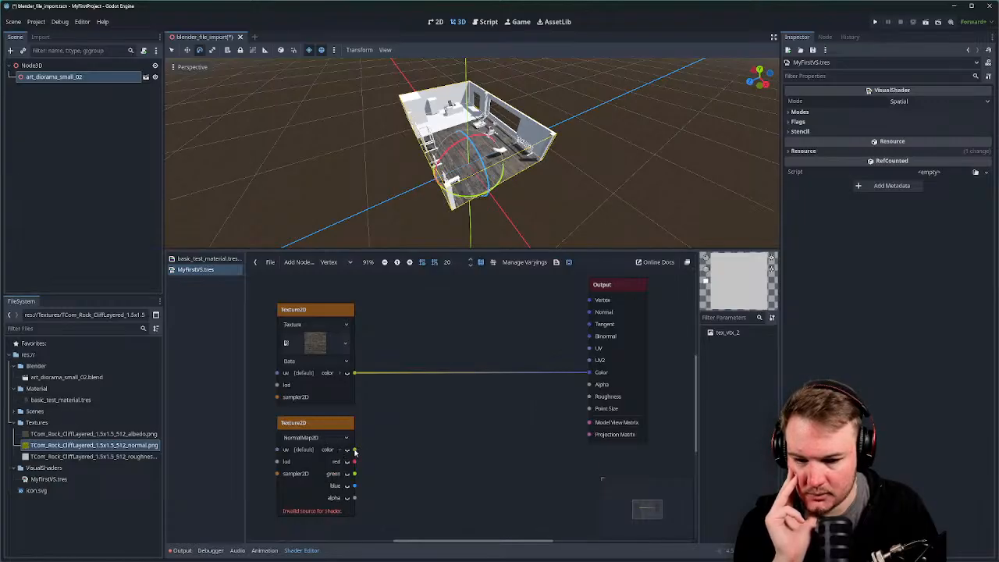
left_click_drag(355, 451, 578, 315)
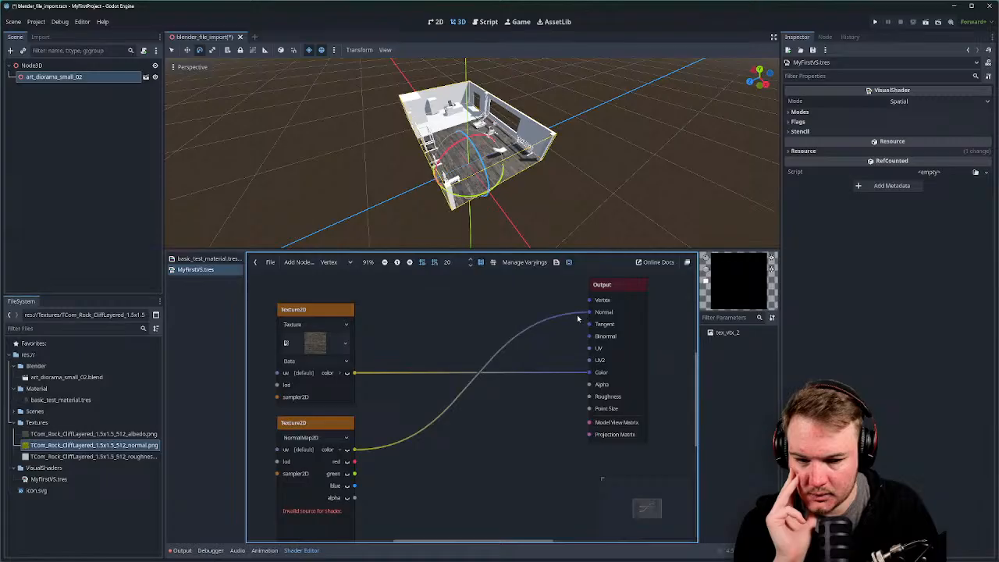
middle_click_drag(445, 338, 462, 315)
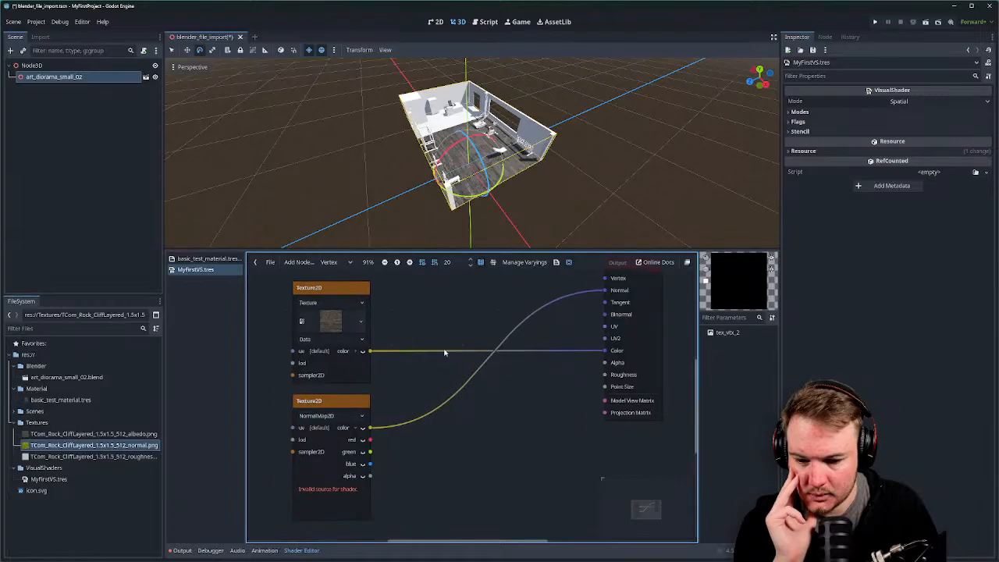
Switch the normal node's source back to Texture and add the roughness texture node.
left_click(347, 416)
left_click(349, 421)
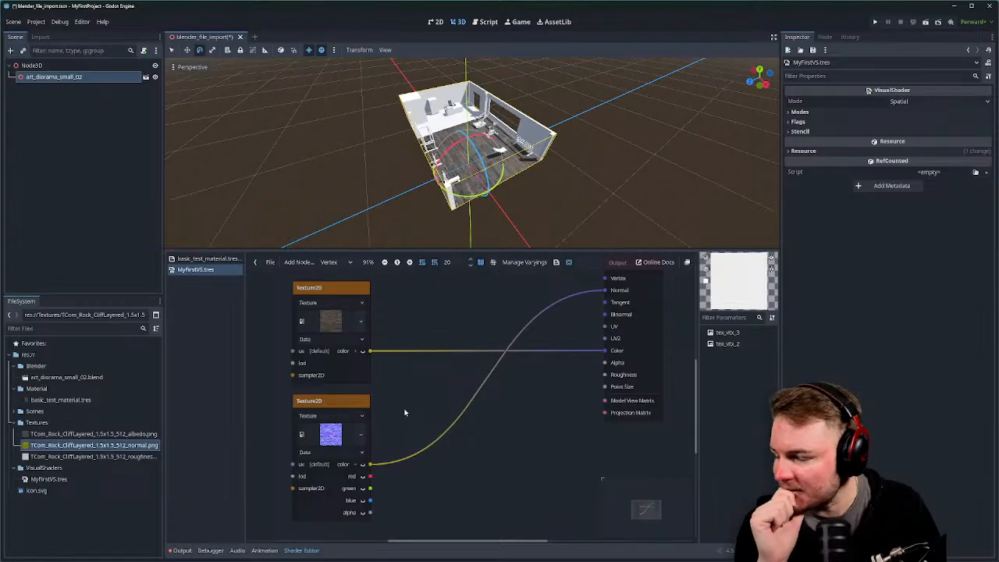
scroll(375, 328, "down", 2)
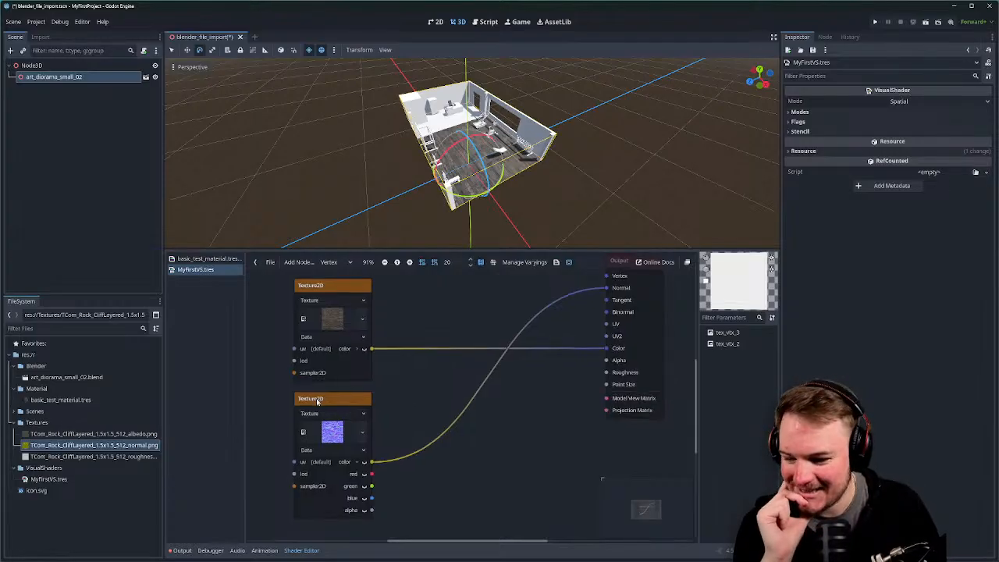
left_click_drag(108, 457, 324, 469)
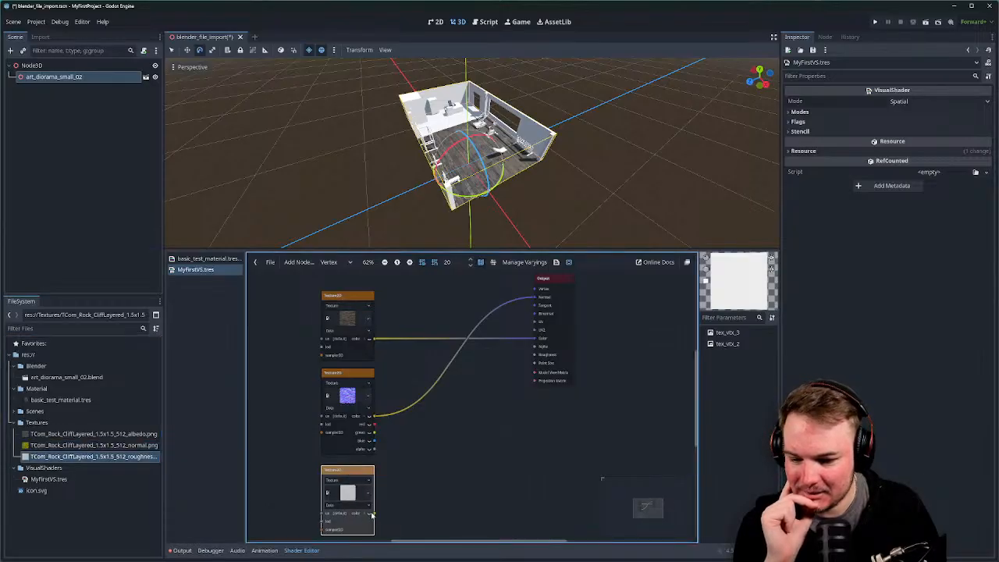
Wire roughness into Roughness; set texture types: roughness Data, normal Normal Map, albedo Color.
left_click_drag(374, 513, 535, 356)
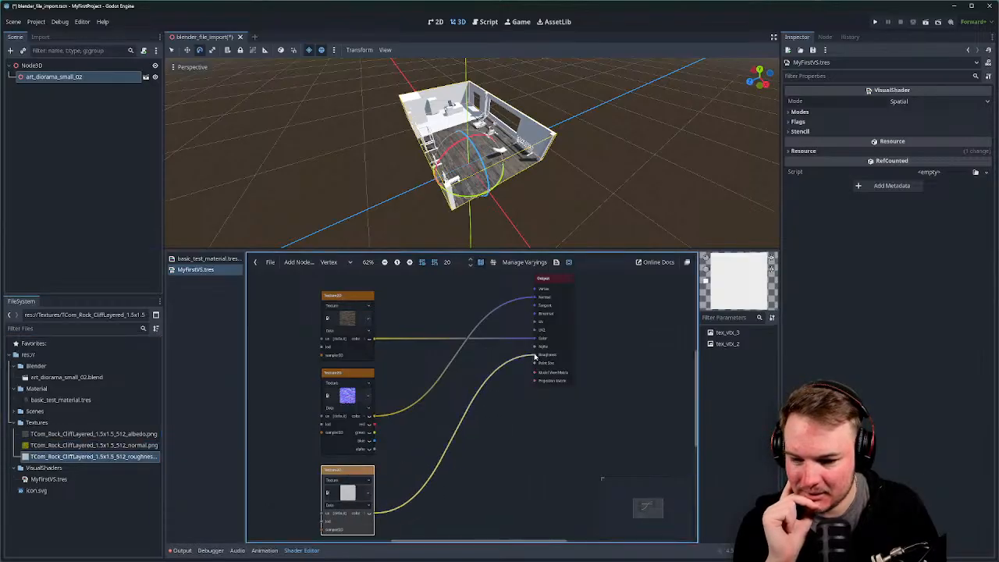
scroll(373, 482, "up", 3)
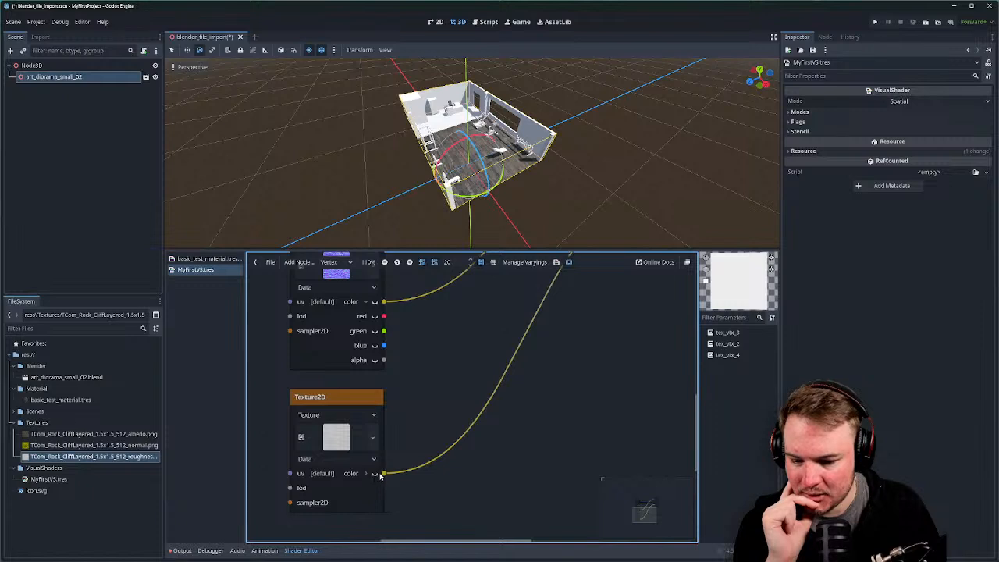
left_click(376, 461)
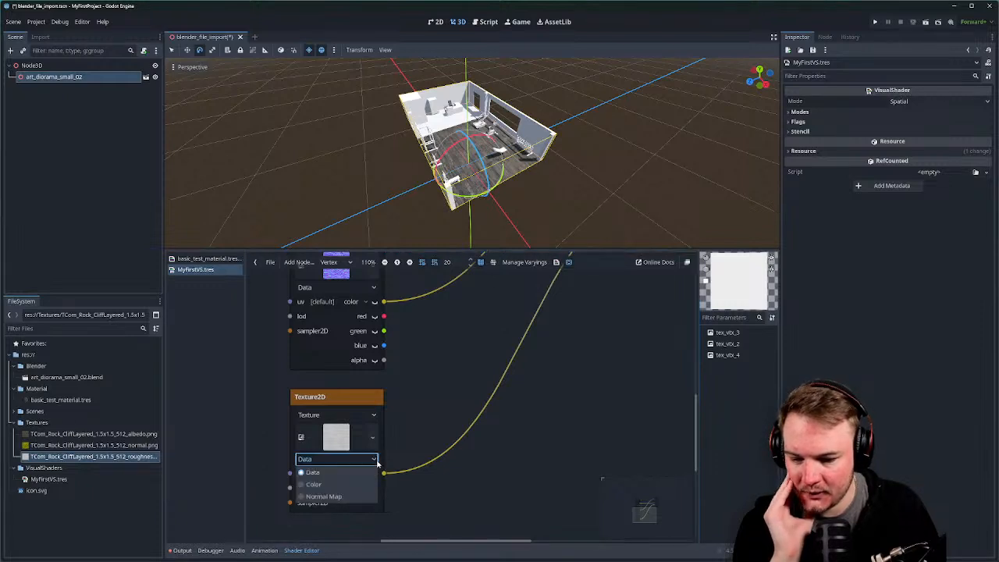
left_click(430, 385)
scroll(448, 425, "up", 4)
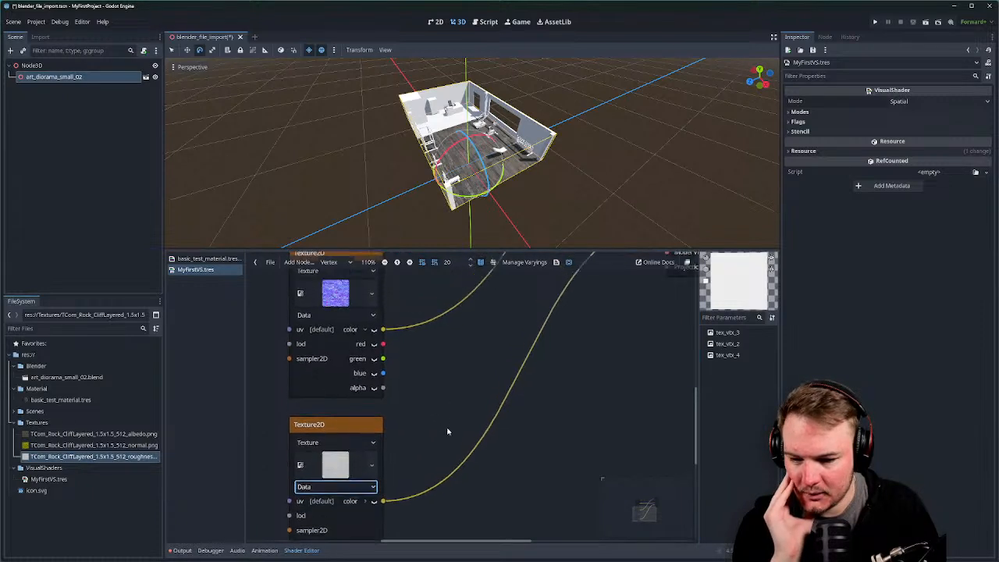
left_click(377, 350)
left_click(381, 389)
scroll(387, 394, "up", 6)
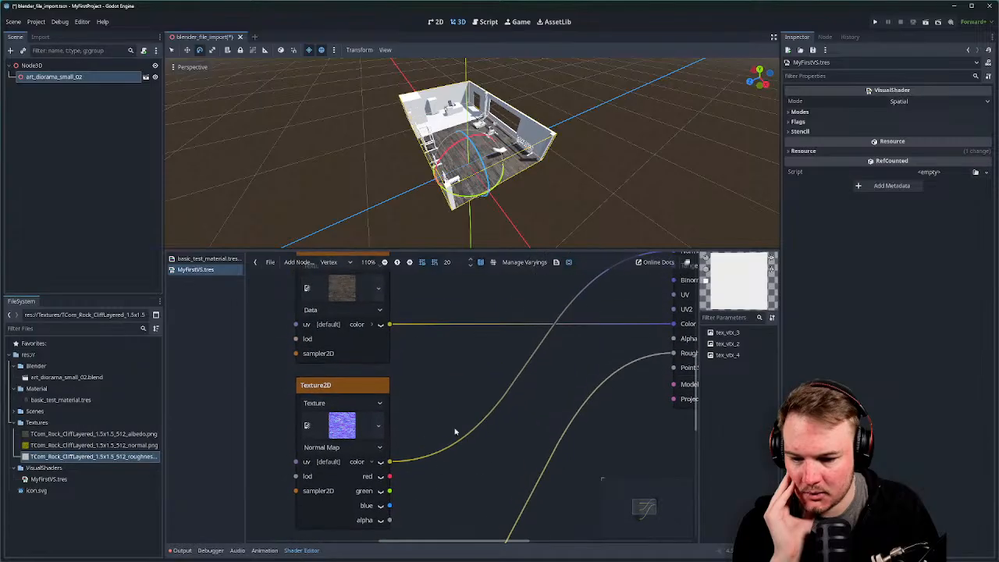
left_click(378, 327)
left_click(344, 352)
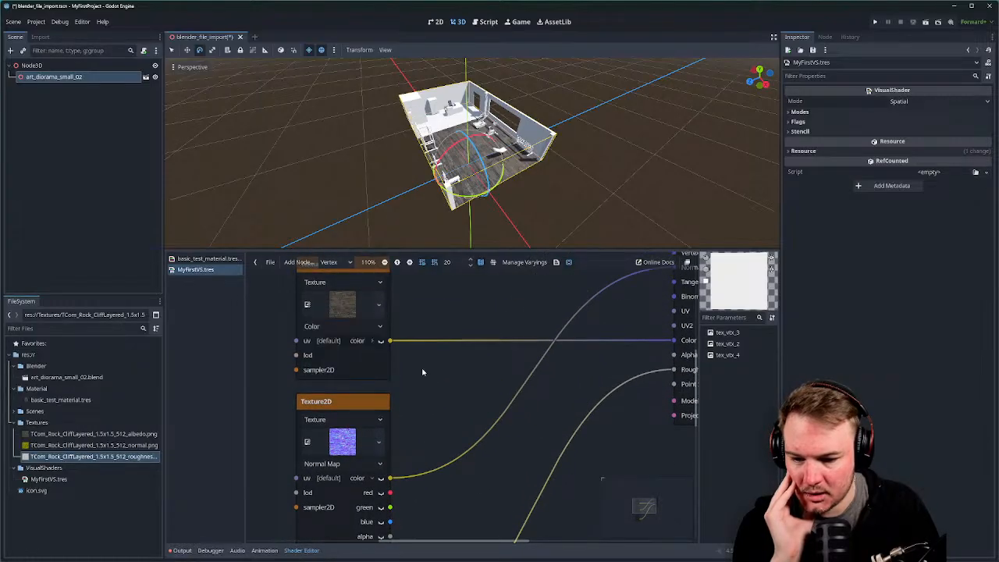
Expand the roughness node's channels and try a Roughness source before reverting to Texture.
scroll(428, 373, "down", 2, "ctrl")
scroll(438, 345, "down", 2)
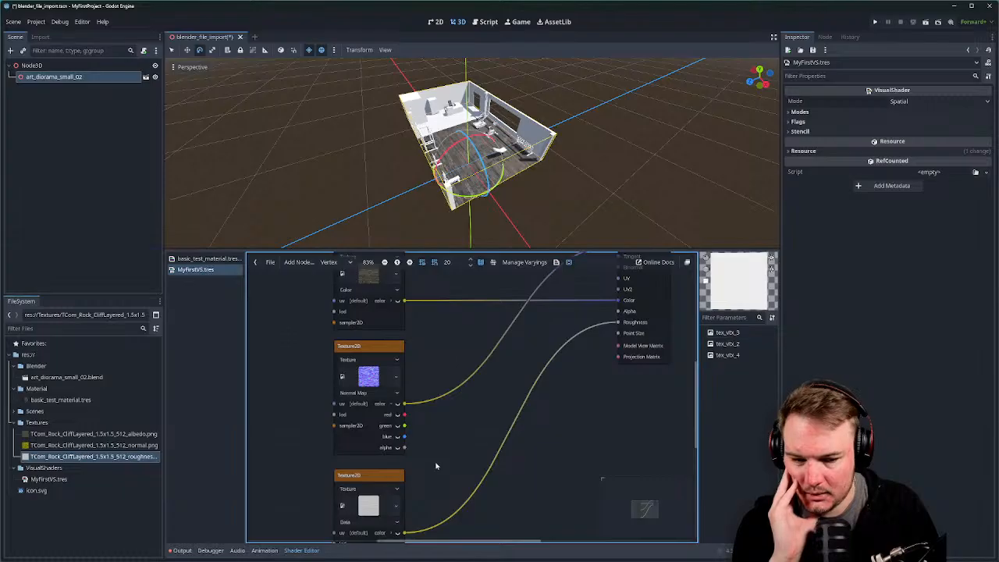
scroll(435, 464, "down", 2)
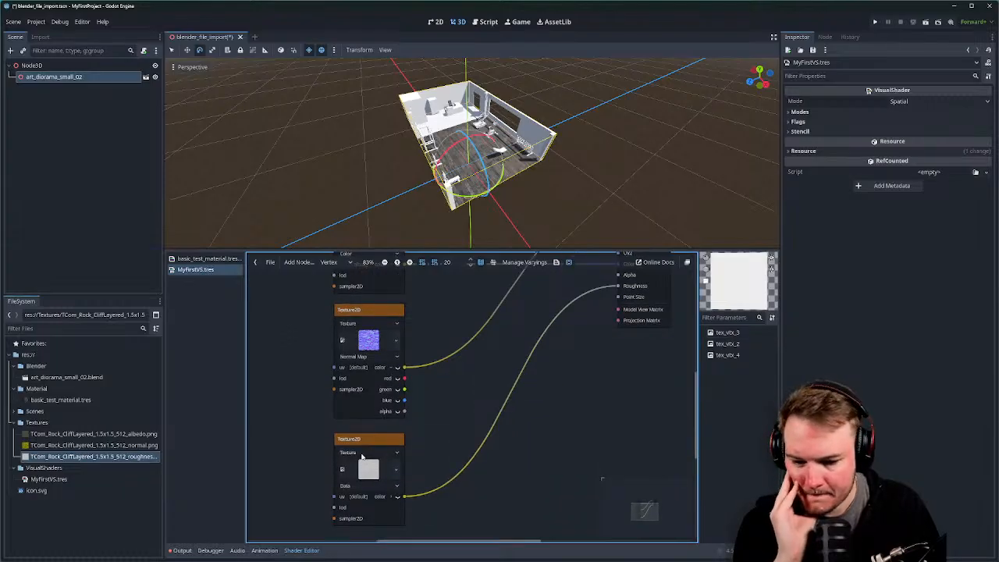
scroll(371, 482, "down", 3)
scroll(378, 487, "up", 2, "ctrl")
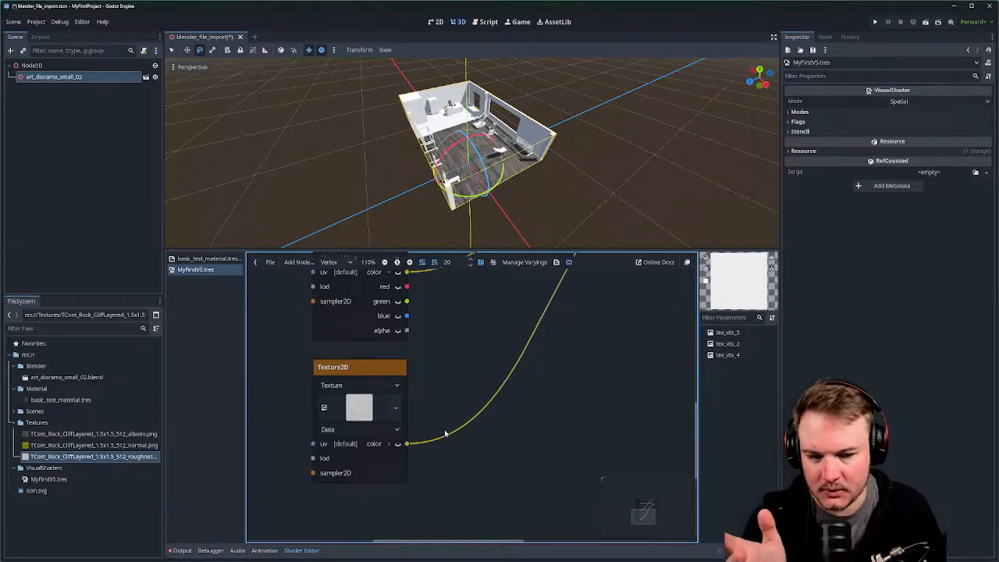
left_click(390, 444)
left_click(392, 431)
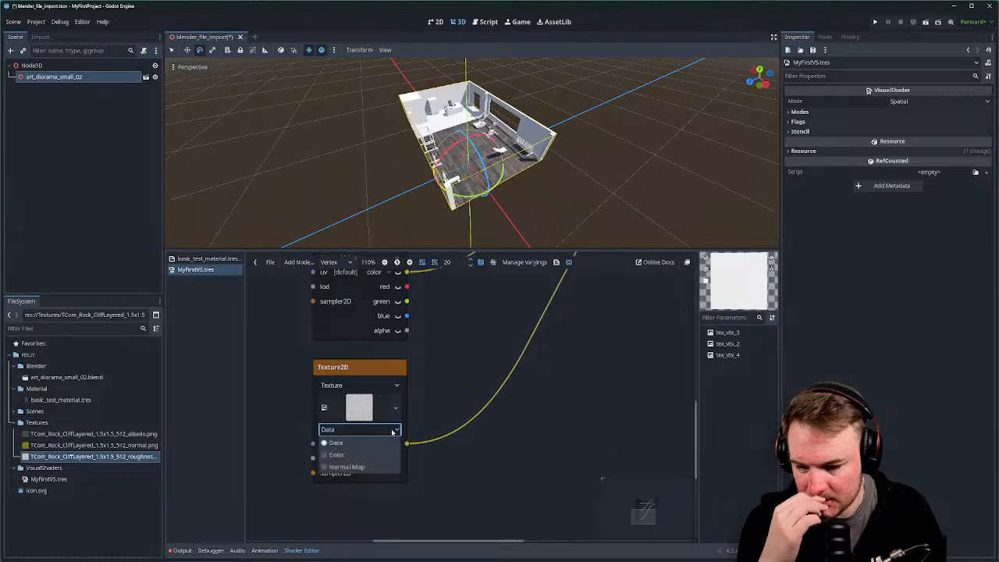
scroll(398, 410, "up", 2)
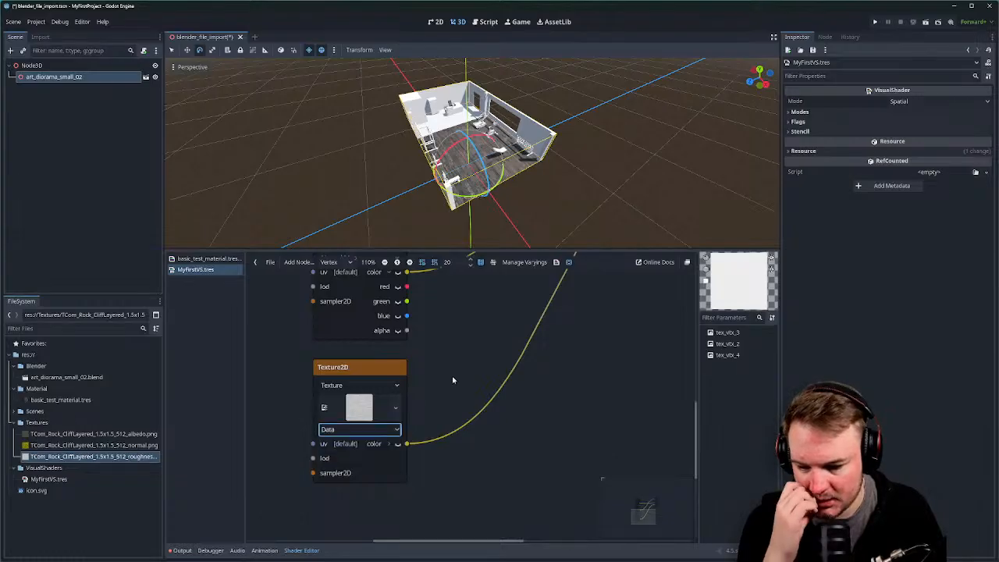
left_click(397, 406)
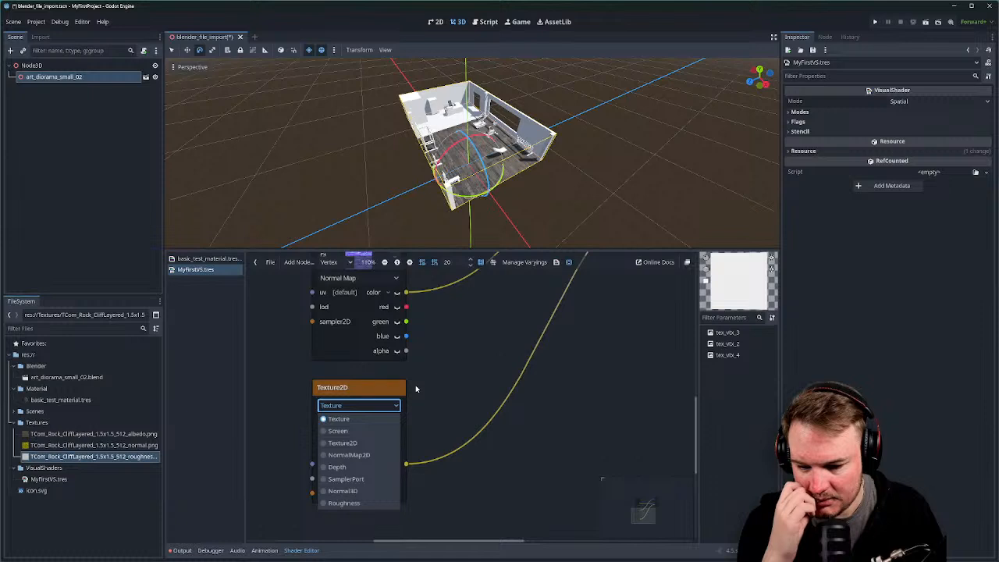
left_click(343, 503)
scroll(421, 441, "down", 3, "ctrl")
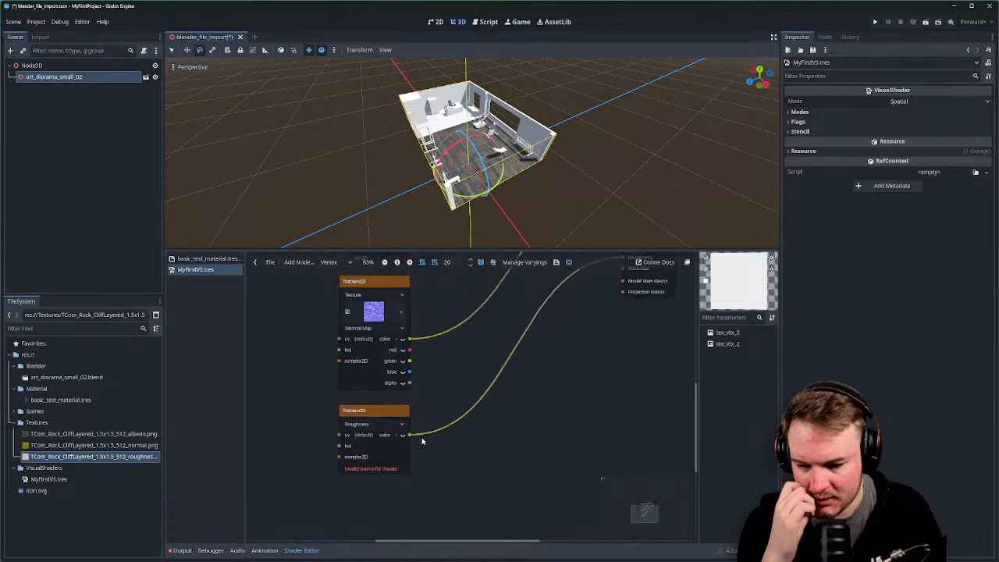
scroll(422, 441, "up", 1, "ctrl")
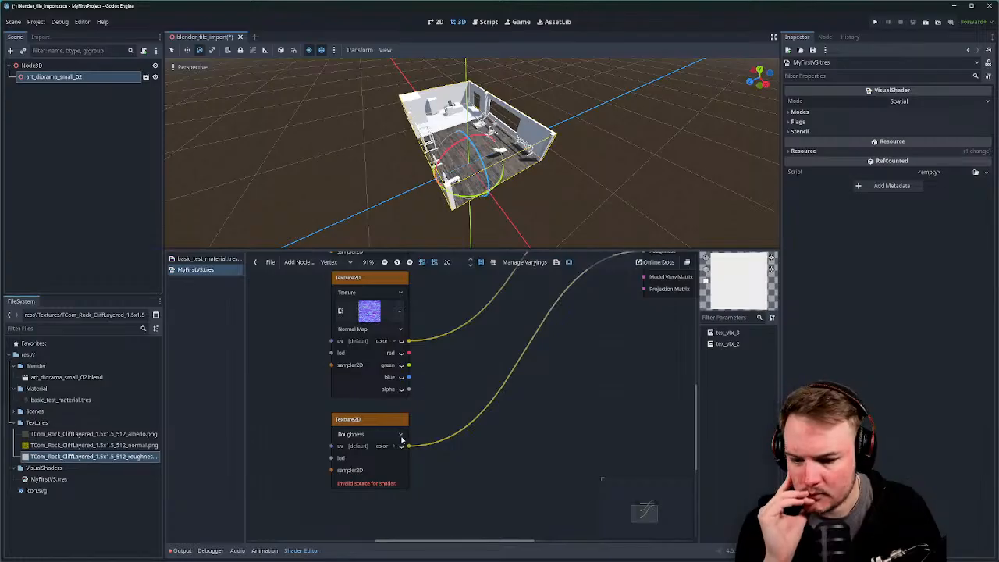
left_click(400, 435)
left_click(398, 445)
scroll(429, 410, "down", 2)
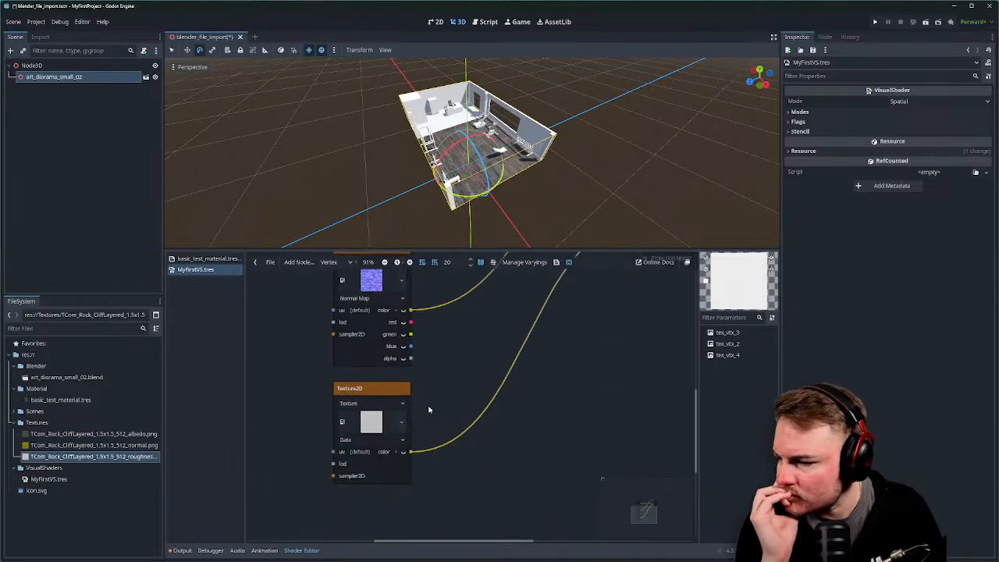
scroll(428, 410, "down", 1)
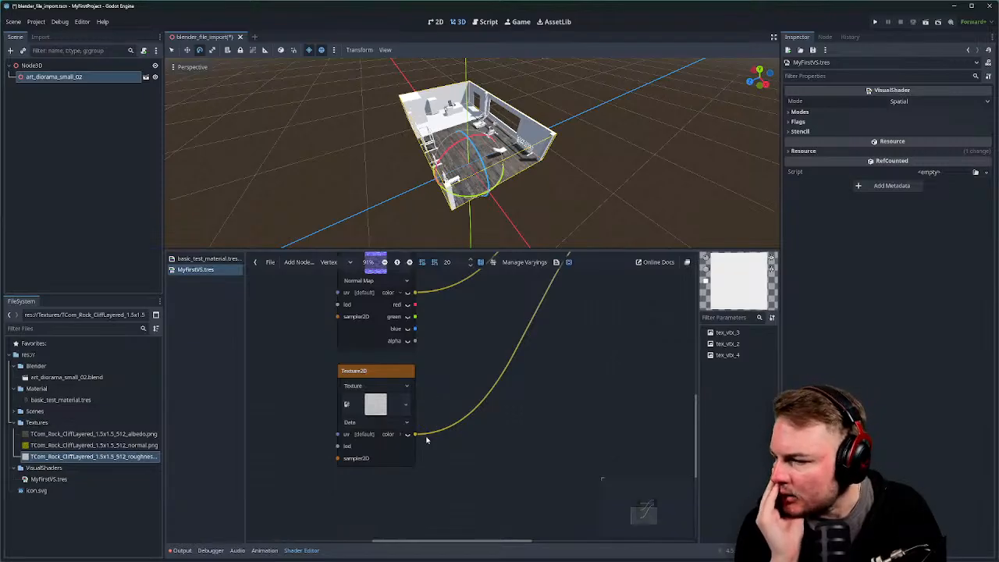
scroll(426, 442, "up", 1, "ctrl")
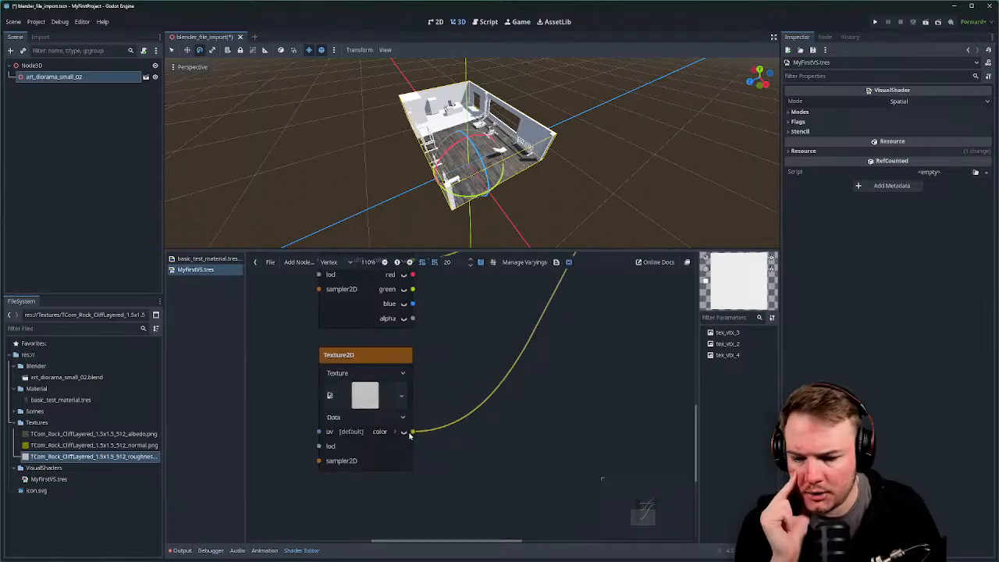
Turn on previews for the roughness and normal map texture nodes.
left_click(405, 431)
scroll(457, 361, "down", 3)
scroll(457, 363, "up", 1)
middle_click_drag(457, 370, 447, 459)
left_click(403, 366)
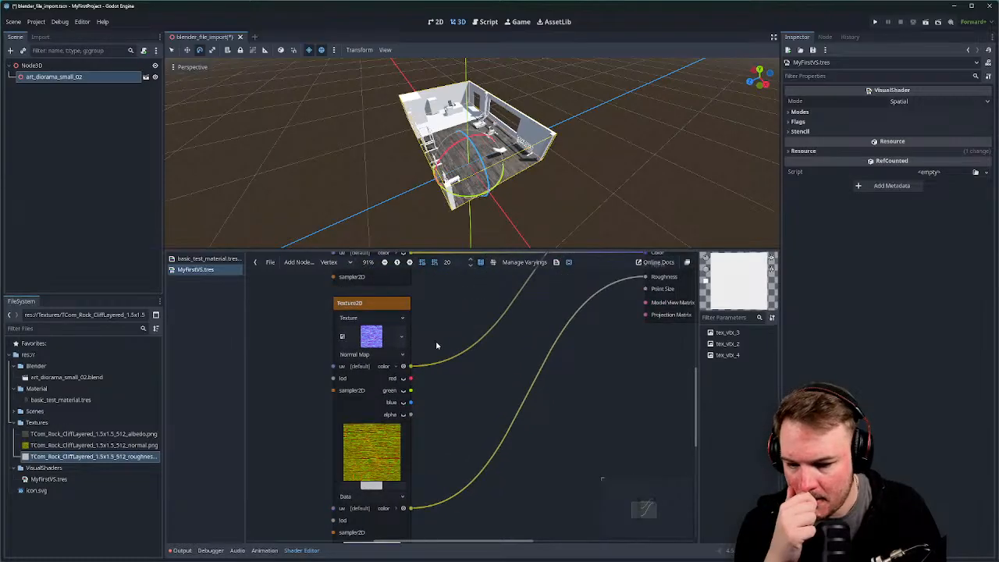
Enable the albedo node's preview and move that node further left.
middle_click_drag(434, 353, 436, 386)
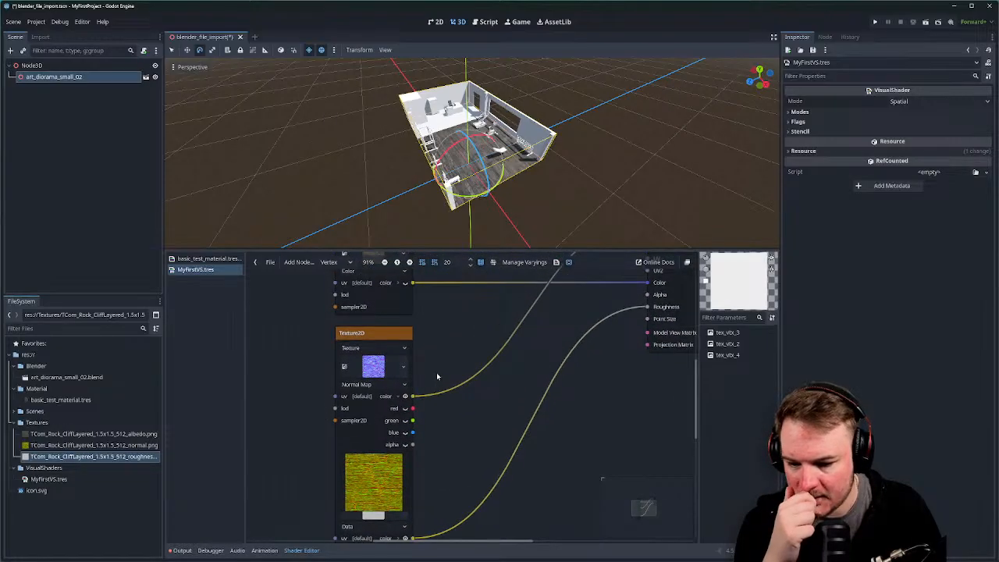
scroll(433, 366, "up", 2)
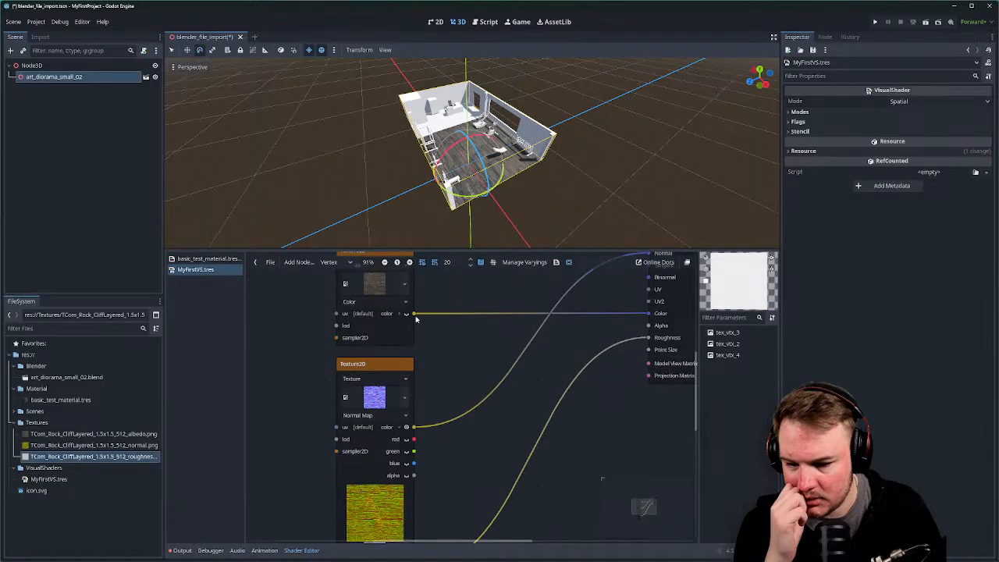
left_click(407, 314)
middle_click_drag(416, 328, 481, 381)
left_click_drag(451, 310, 367, 310)
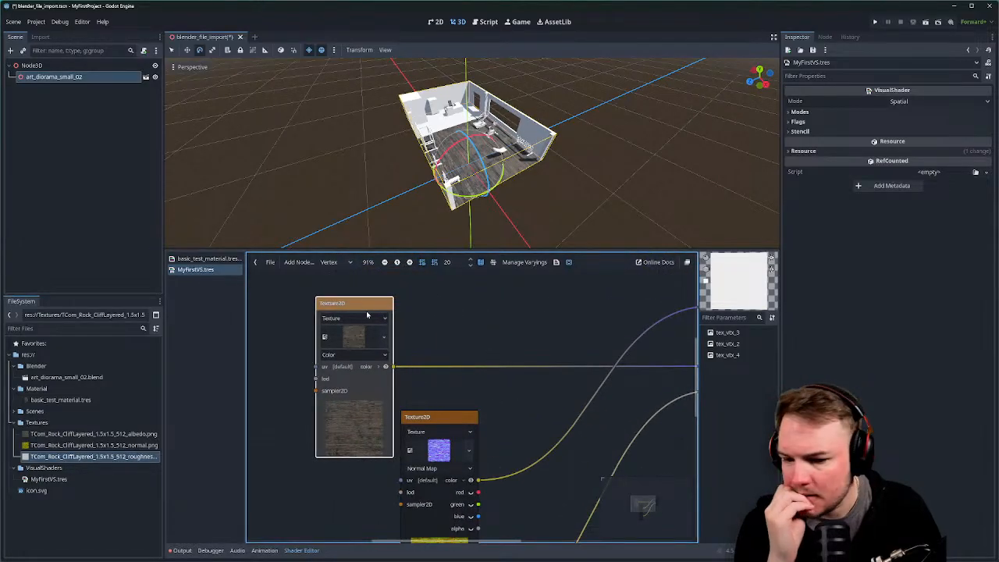
left_click(382, 319)
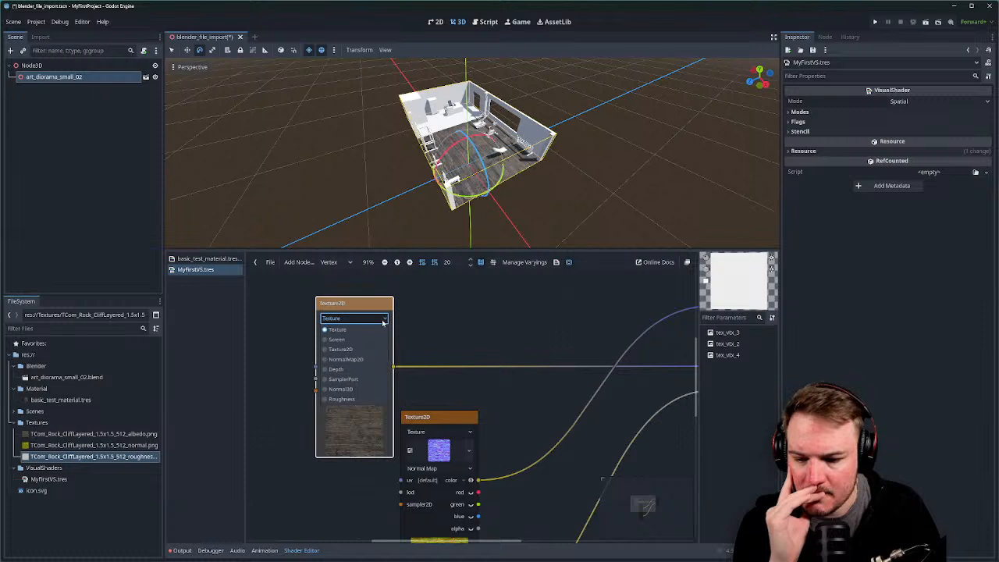
left_click(402, 328)
middle_click_drag(521, 389, 484, 276)
left_click(475, 426)
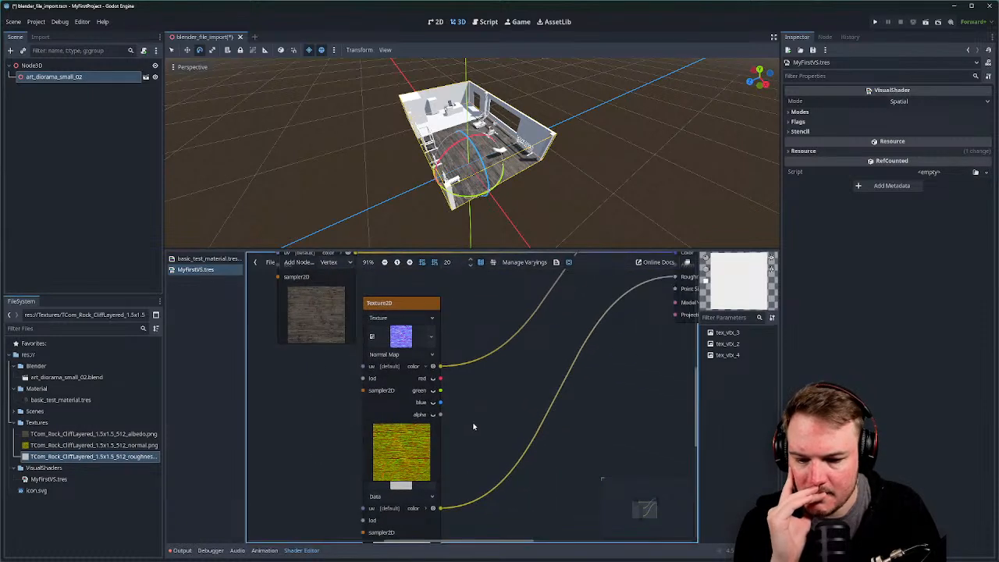
Move the roughness node beside the normal map node and adjust their spacing.
middle_click_drag(473, 427, 578, 371)
left_click(512, 478)
left_click_drag(512, 395, 413, 391)
middle_click_drag(584, 361, 549, 404)
scroll(549, 404, "down", 1)
left_click_drag(549, 404, 462, 437)
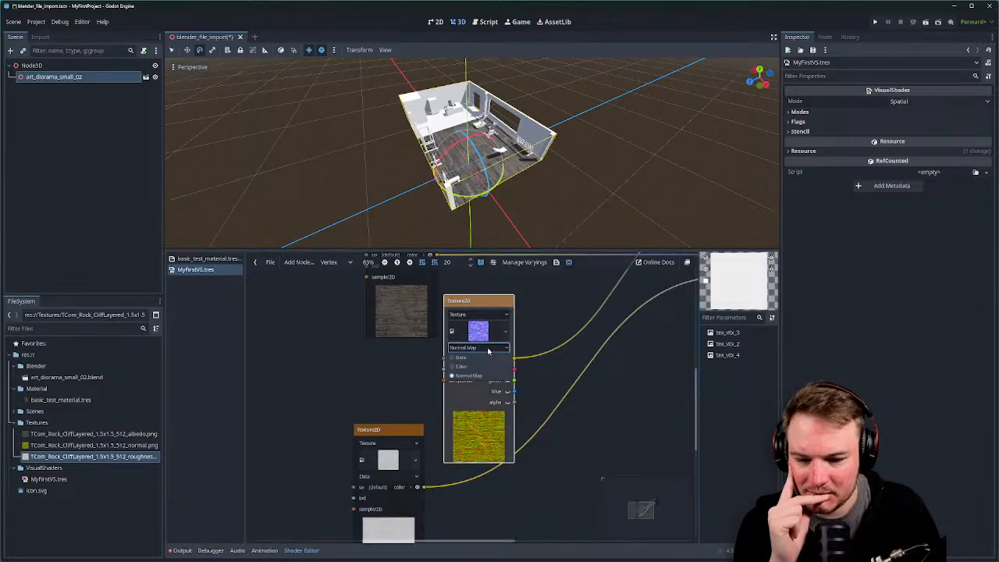
left_click(413, 386)
middle_click_drag(410, 385, 399, 401)
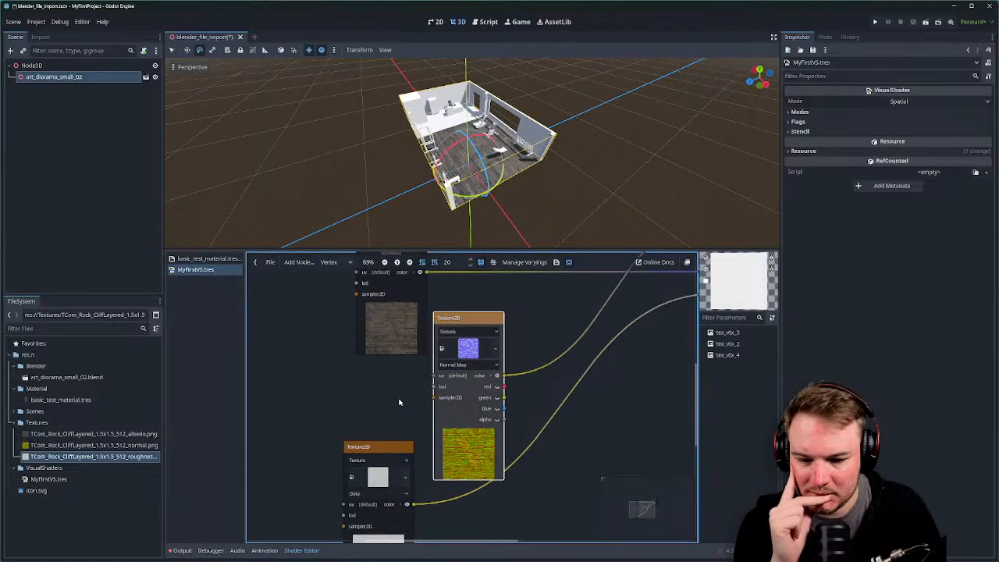
scroll(399, 401, "down", 1)
left_click_drag(477, 325, 484, 325)
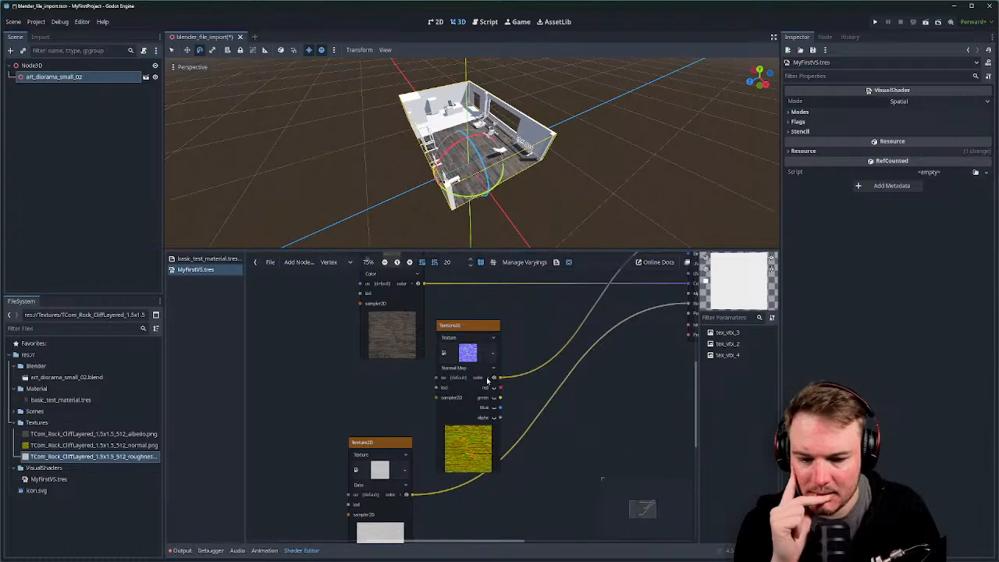
Try Normal3D and Texture2D sources on the normal map node, then restore Texture.
left_click(491, 337)
left_click(491, 337)
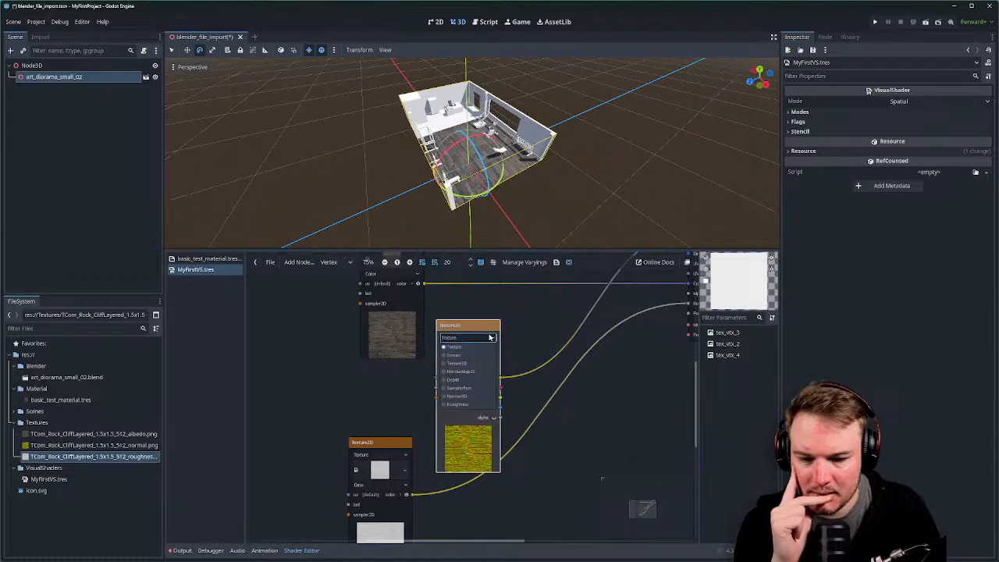
left_click(478, 397)
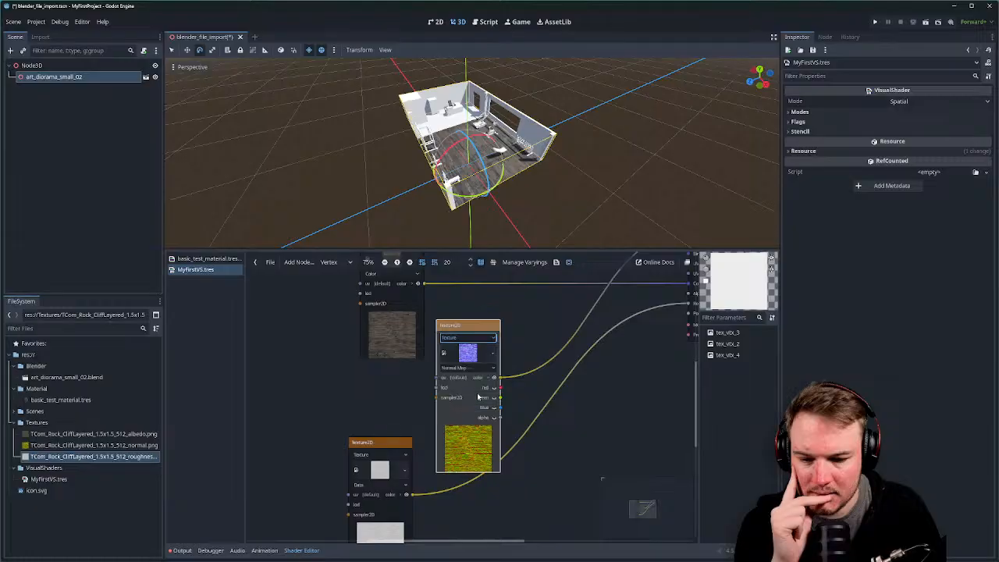
left_click(493, 341)
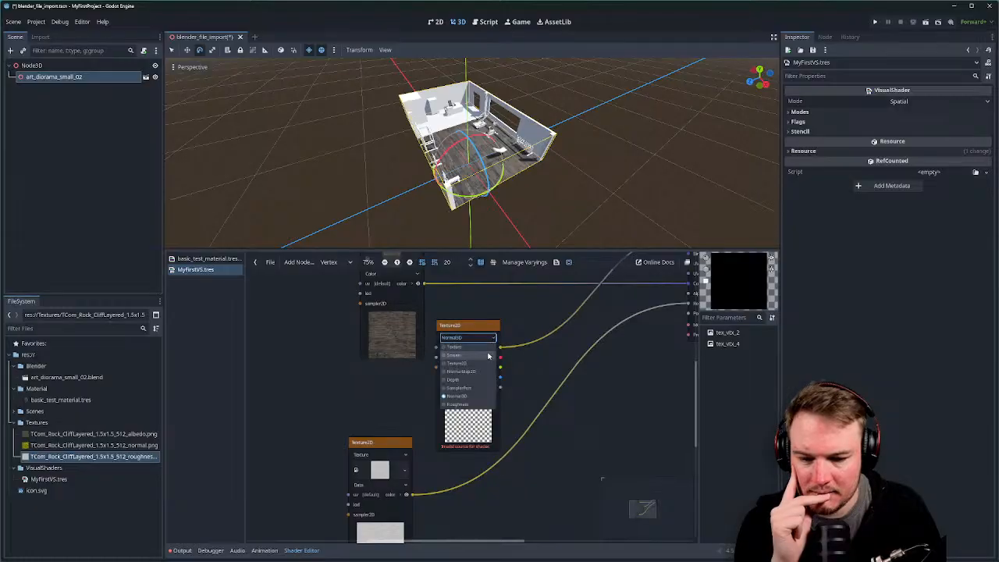
left_click(486, 364)
left_click(493, 337)
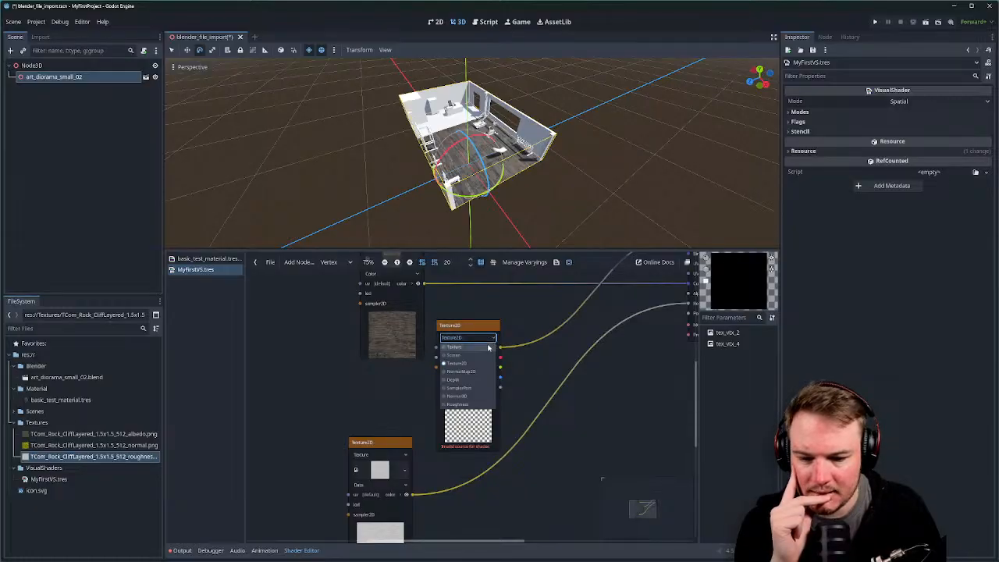
left_click(468, 347)
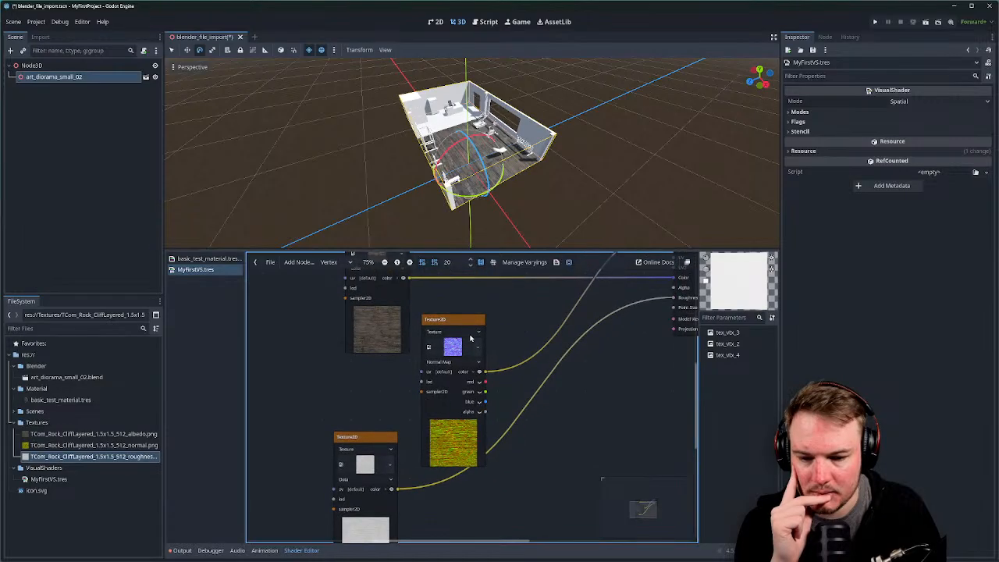
left_click_drag(469, 326, 487, 327)
middle_click_drag(578, 426, 559, 328)
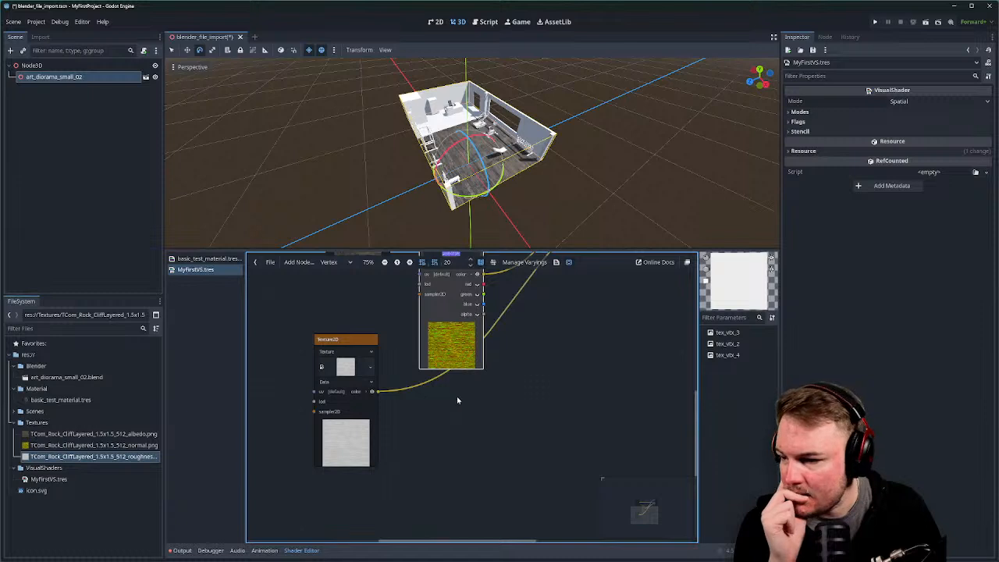
Reposition the roughness node next to the normal map node with Output in view.
middle_click_drag(458, 401, 459, 405)
left_click_drag(370, 353, 474, 397)
middle_click_drag(473, 397, 420, 419)
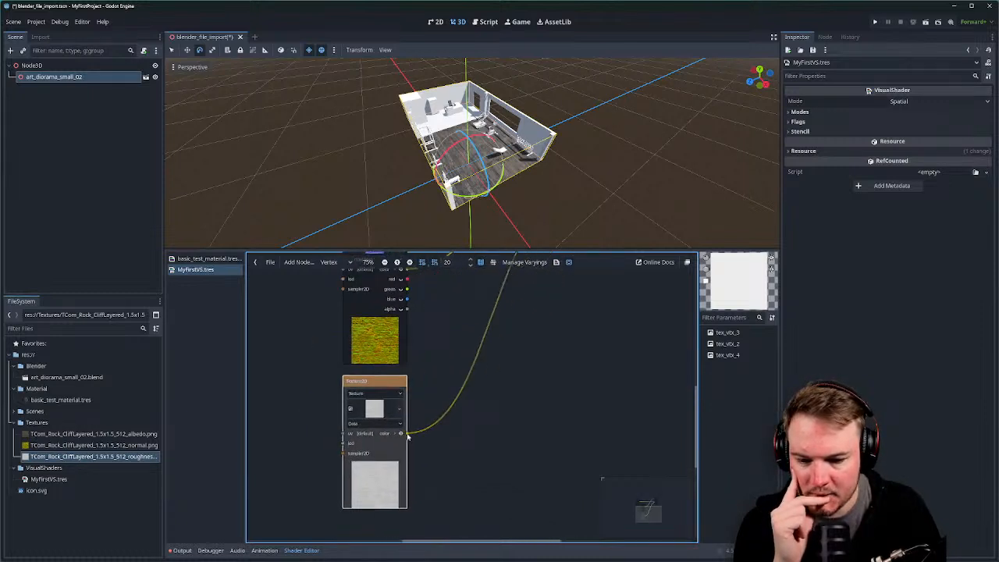
middle_click_drag(412, 412, 333, 535)
middle_click_drag(422, 411, 469, 400)
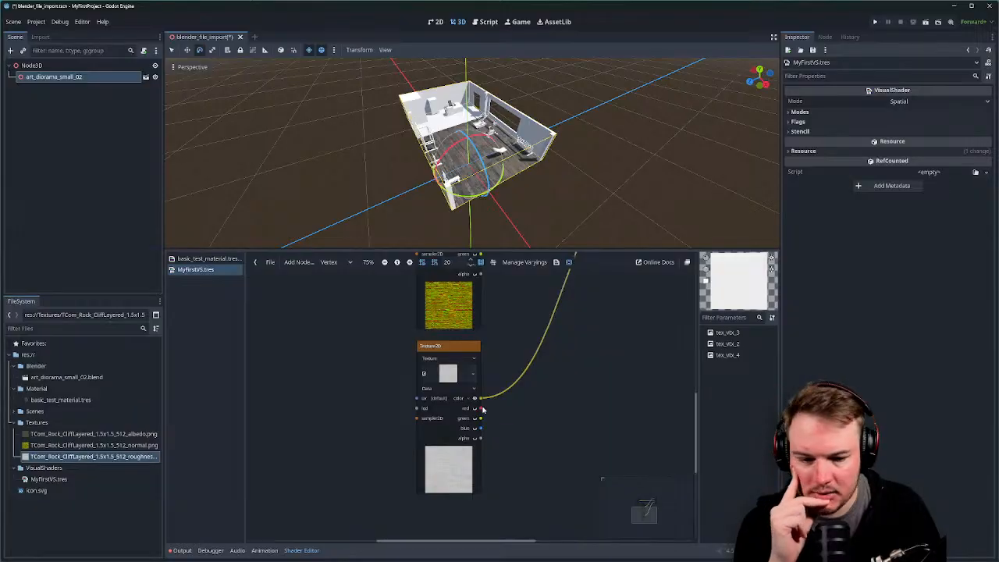
Wire the roughness node's red channel into Output's Roughness port.
left_click_drag(480, 409, 613, 324)
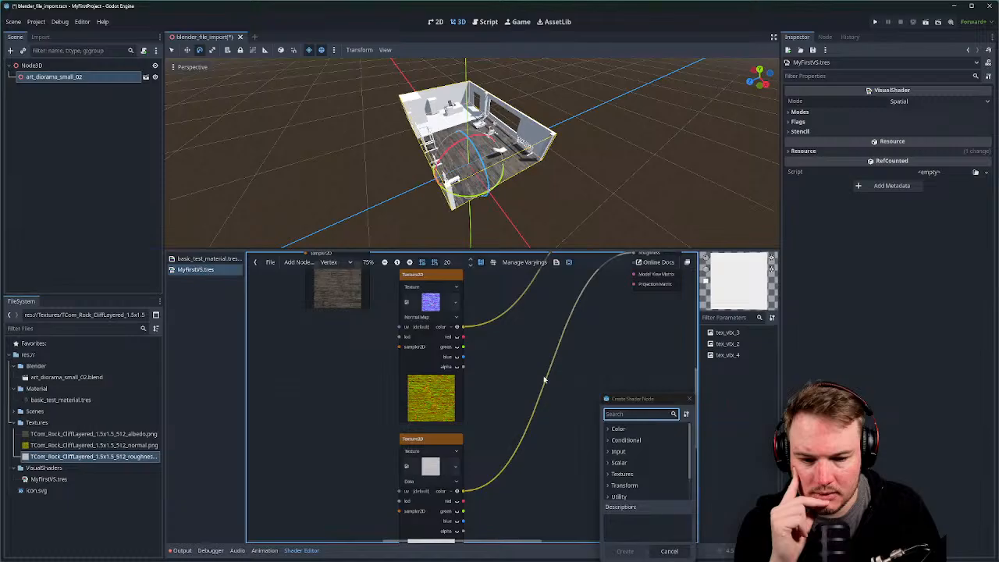
left_click(689, 399)
middle_click_drag(619, 391, 551, 423)
scroll(551, 423, "down", 1)
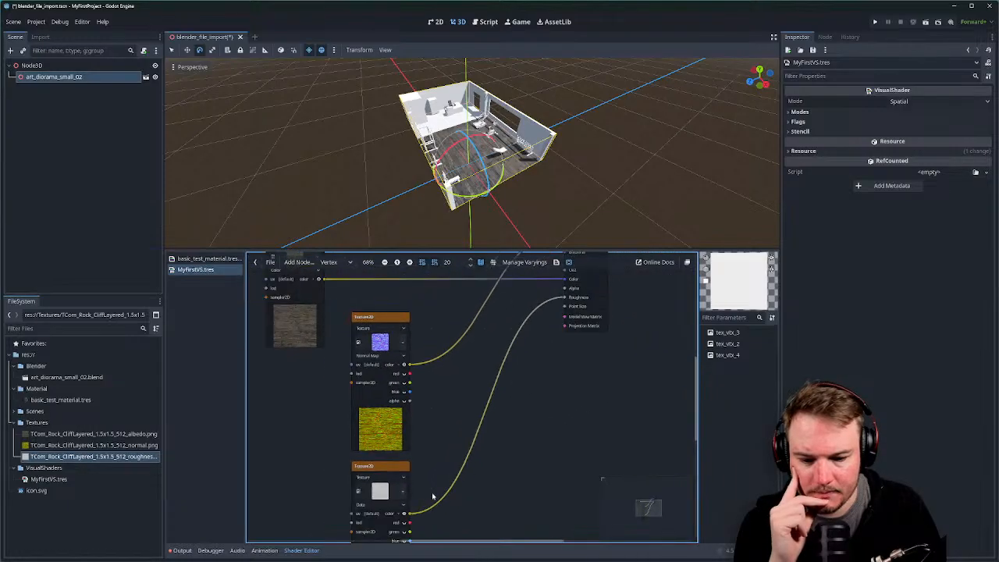
left_click_drag(409, 523, 566, 299)
scroll(530, 366, "down", 1)
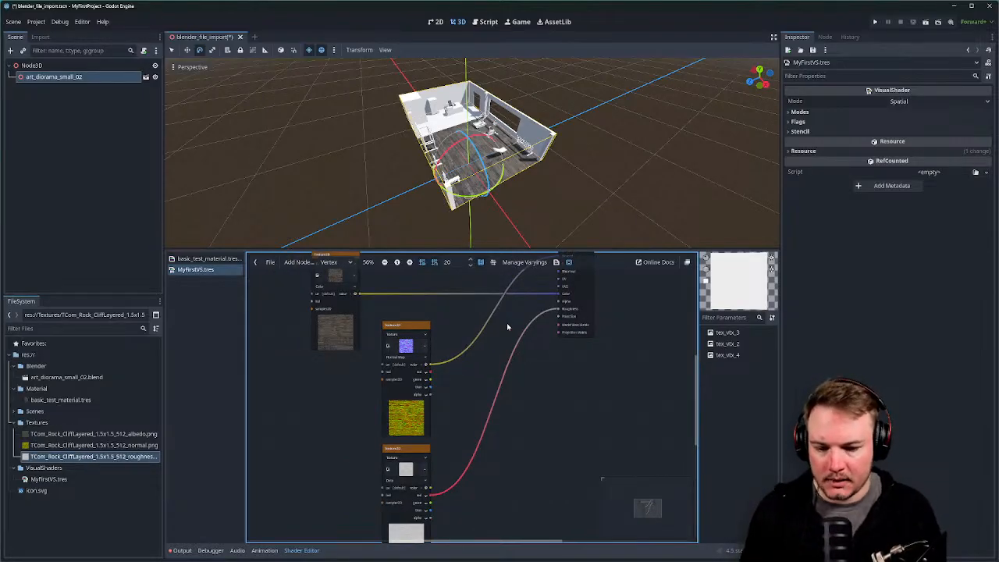
middle_click_drag(507, 326, 530, 363)
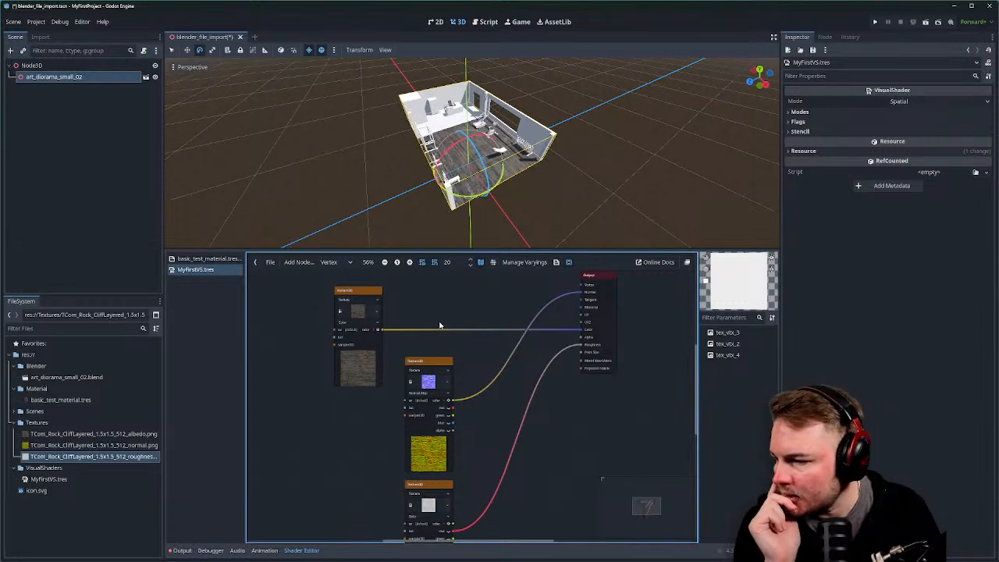
scroll(445, 320, "down", 2)
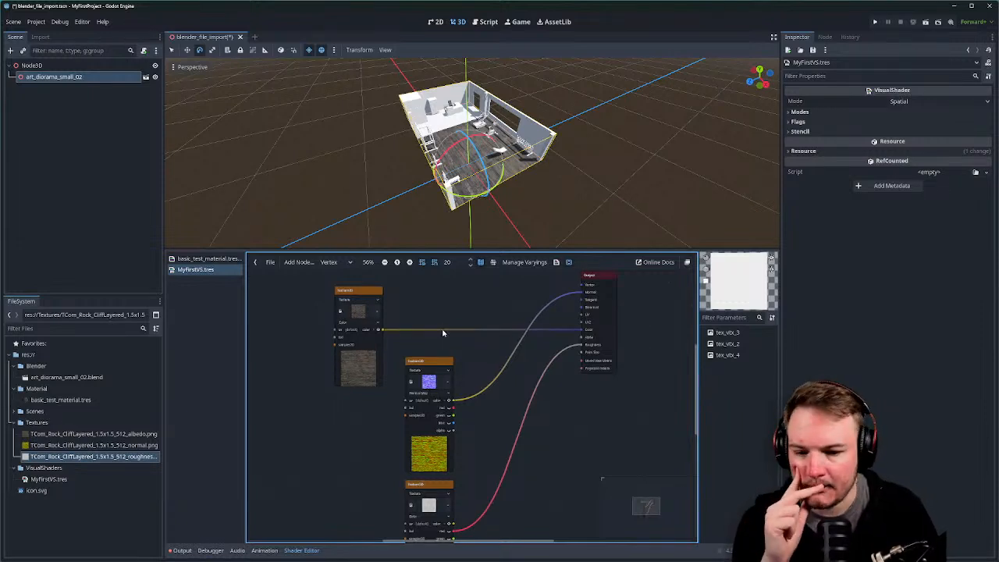
middle_click_drag(495, 379, 517, 364)
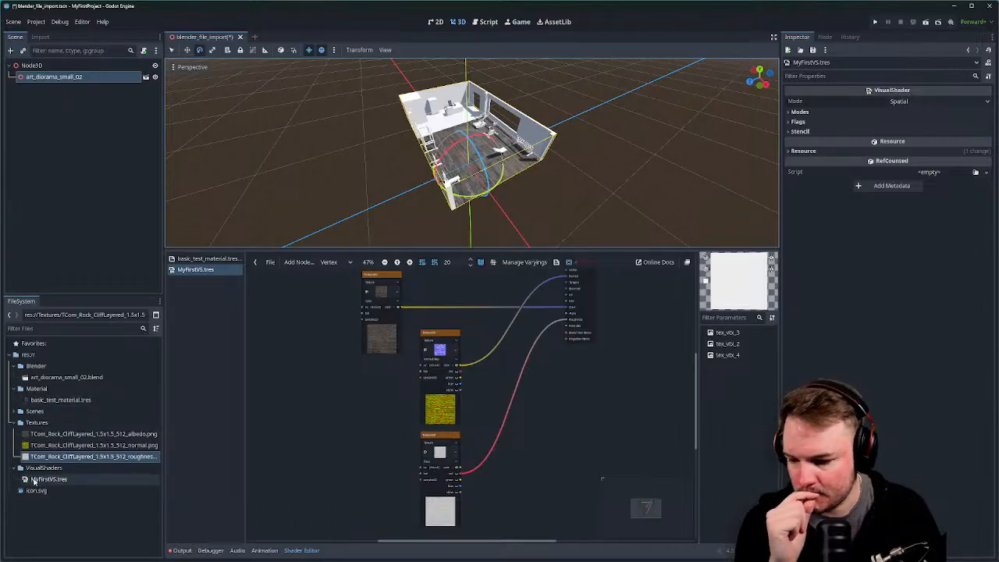
Drag MyFirstVS.tres into basic_test_material's Shader slot in the Inspector.
left_click(66, 400)
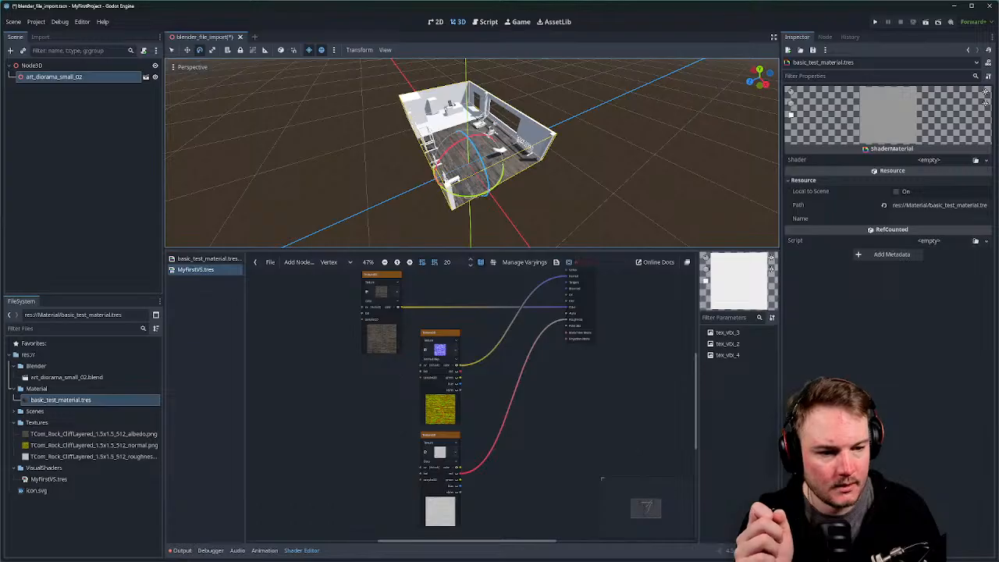
left_click(966, 161)
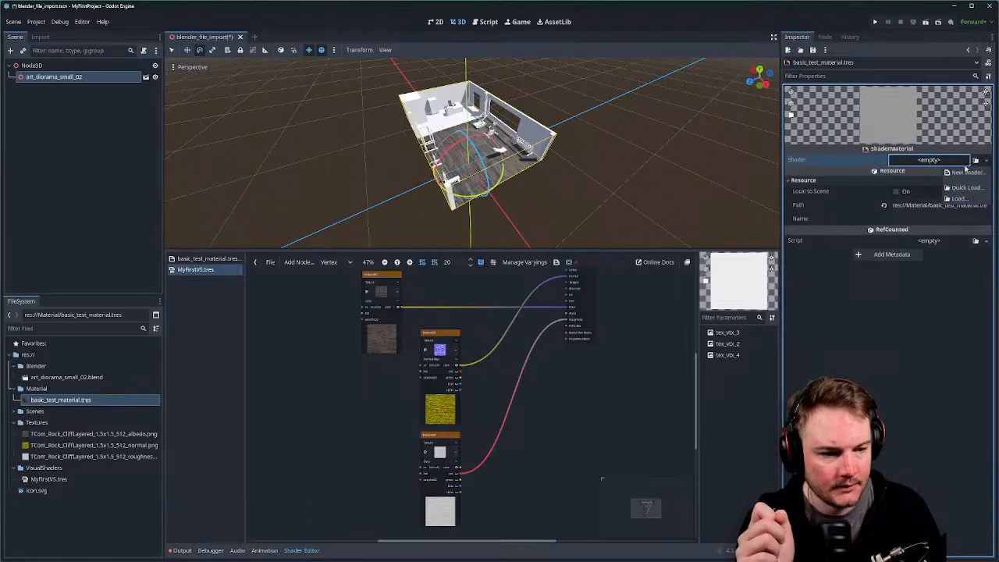
key("Escape")
left_click(48, 478)
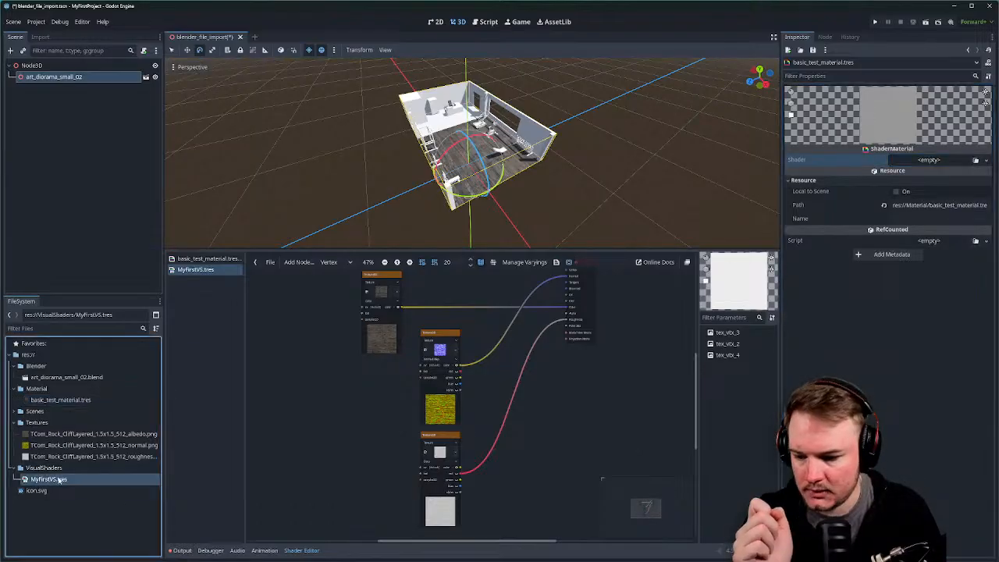
left_click_drag(59, 480, 921, 162)
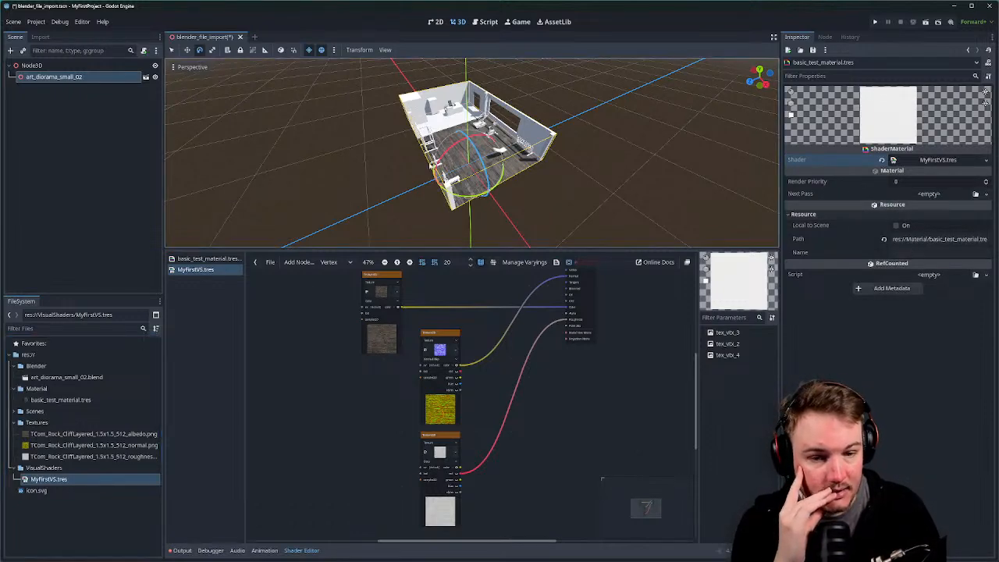
Orbit and zoom the viewport to inspect the wood-textured gym floor.
middle_click_drag(493, 167, 516, 162)
scroll(554, 174, "up", 15)
scroll(562, 176, "down", 3)
scroll(562, 176, "down", 5)
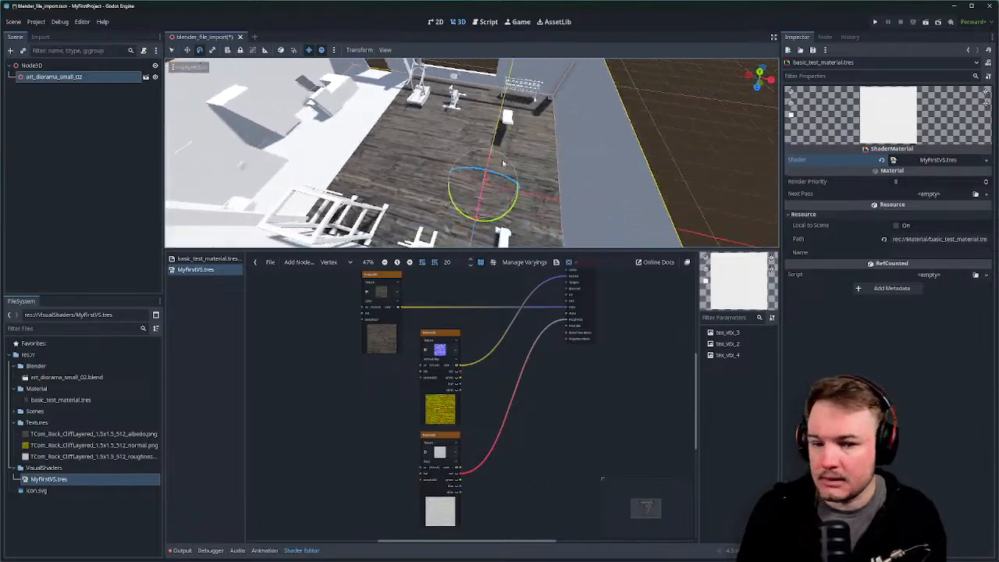
Detach the albedo wire from the Output's Color input and shift the Output node right.
left_click_drag(0, 0, 0, 0)
middle_click_drag(516, 162, 502, 158, "shift")
scroll(502, 157, "up", 12)
scroll(502, 158, "down", 5)
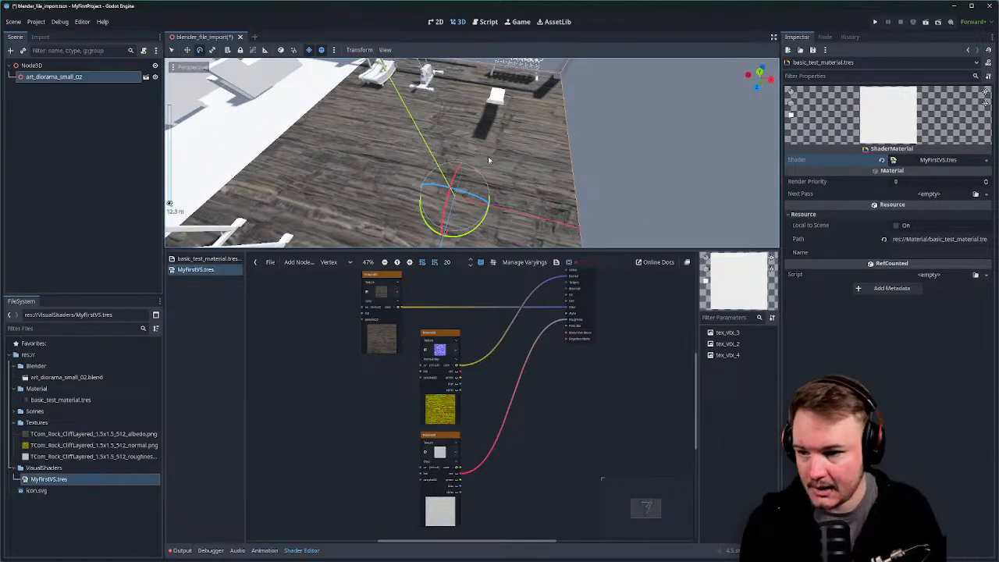
middle_click_drag(406, 410, 401, 441)
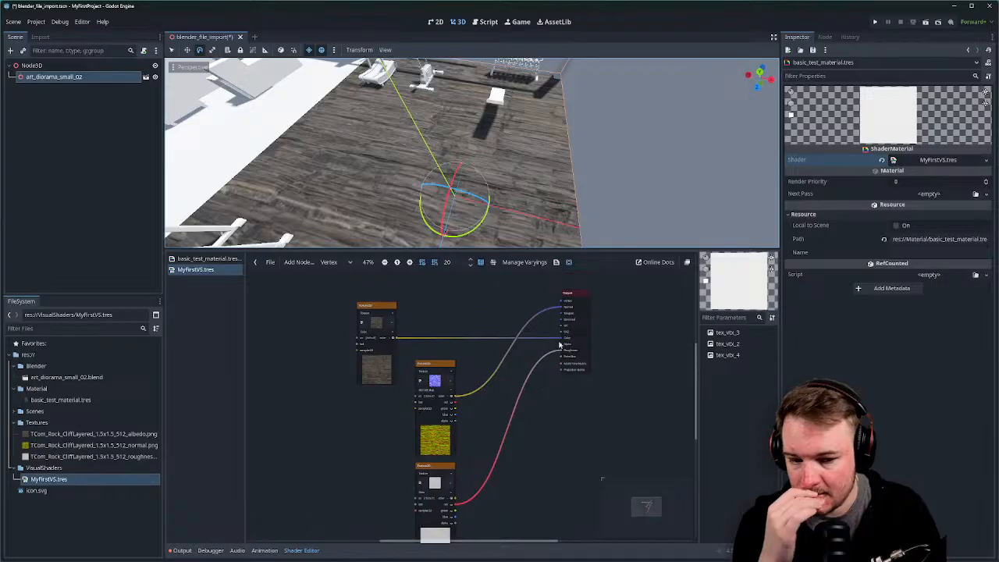
right_click(545, 332)
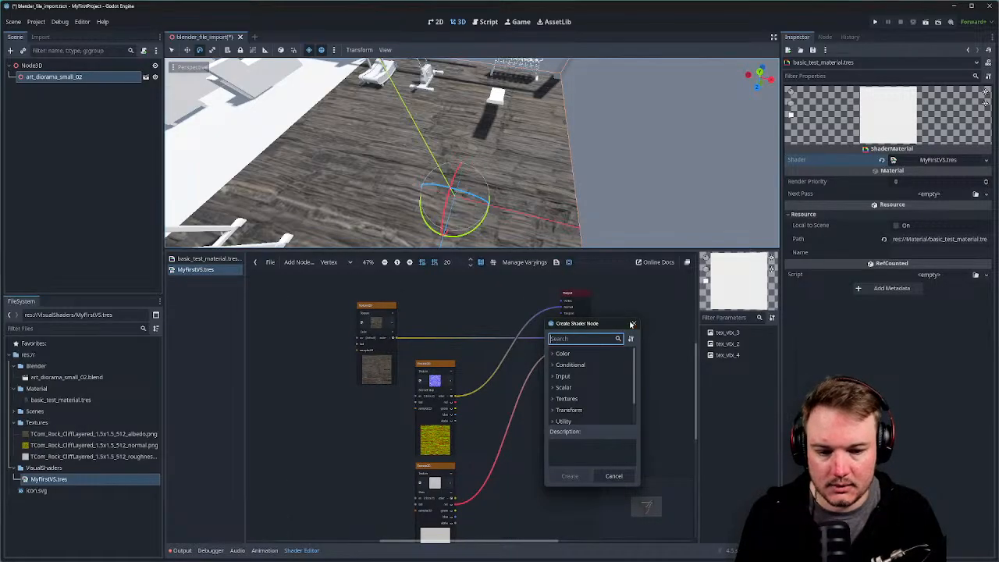
left_click(634, 324)
right_click(541, 333)
left_click(631, 325)
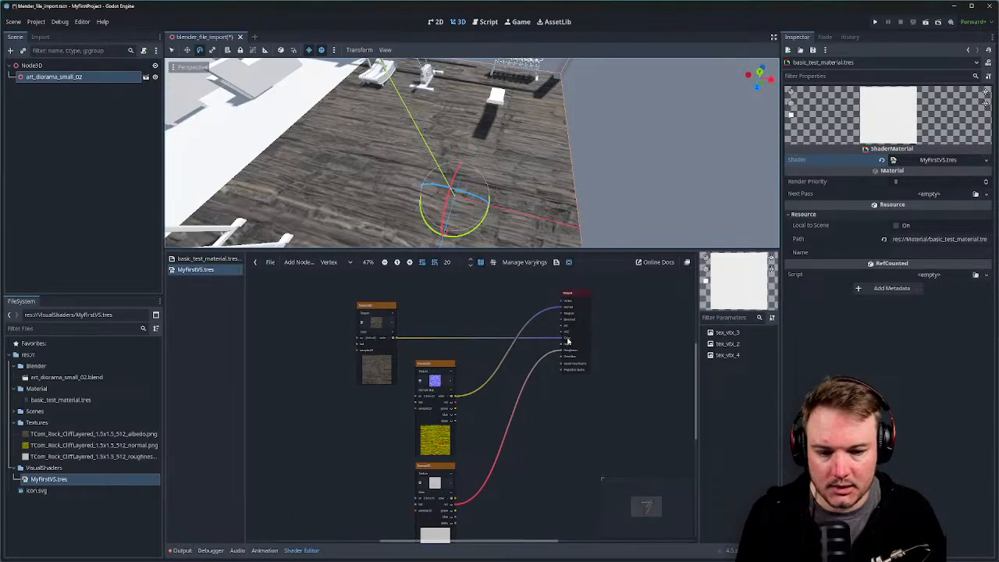
left_click_drag(568, 339, 521, 340)
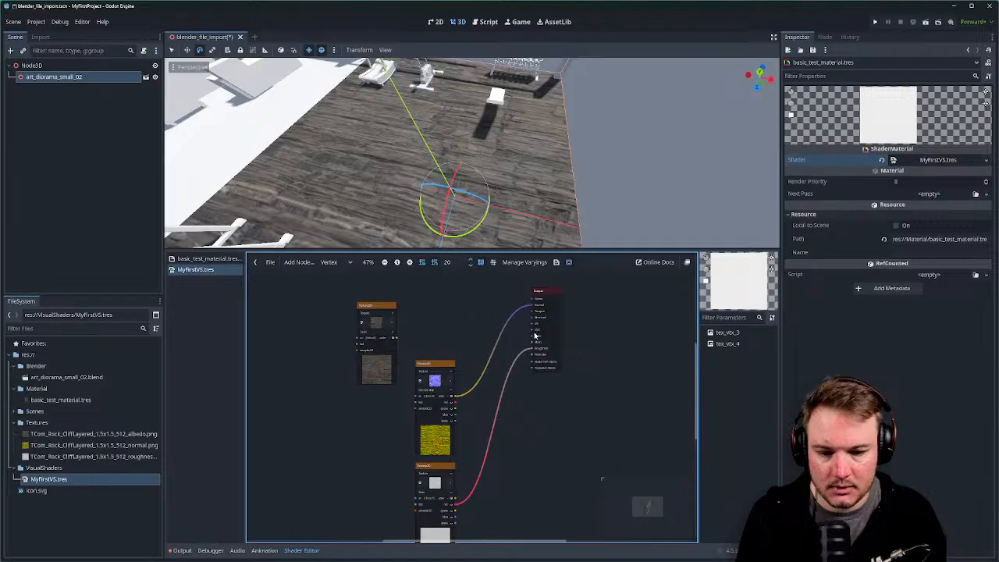
left_click_drag(551, 299, 578, 302)
Save the scene with Ctrl+S, cancelling the Save Scene As copy.
key("ctrl+s")
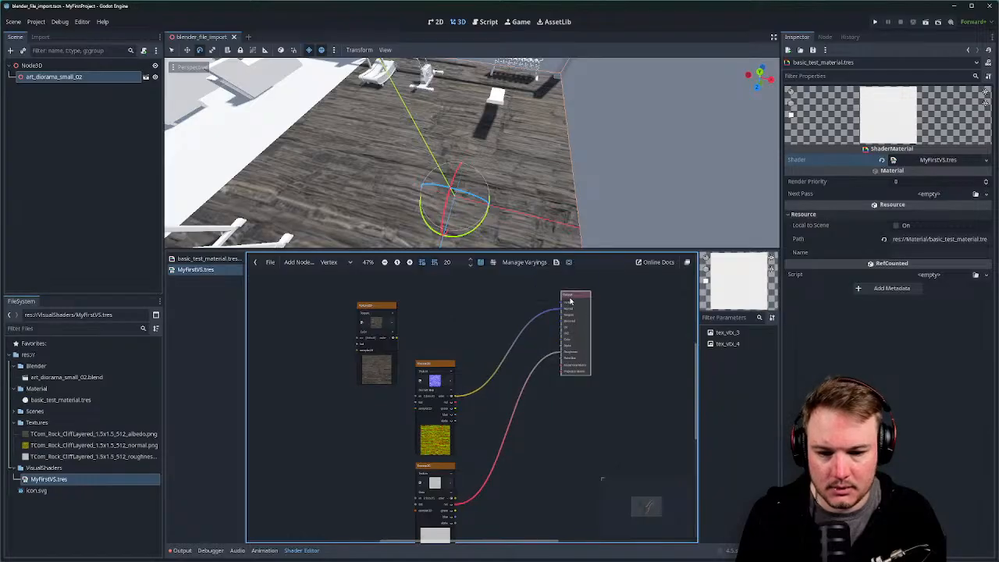
key("ctrl+shift+s")
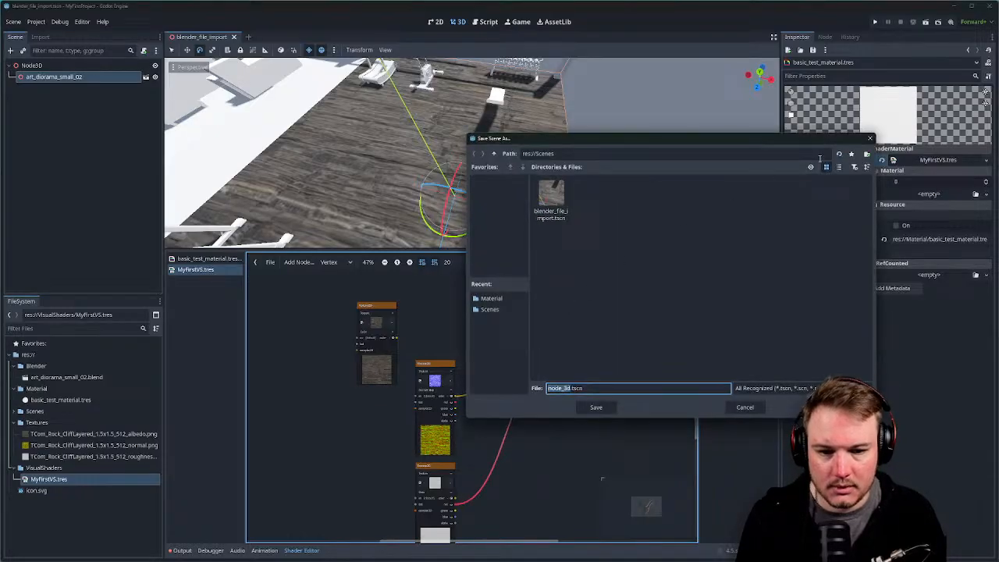
left_click(870, 138)
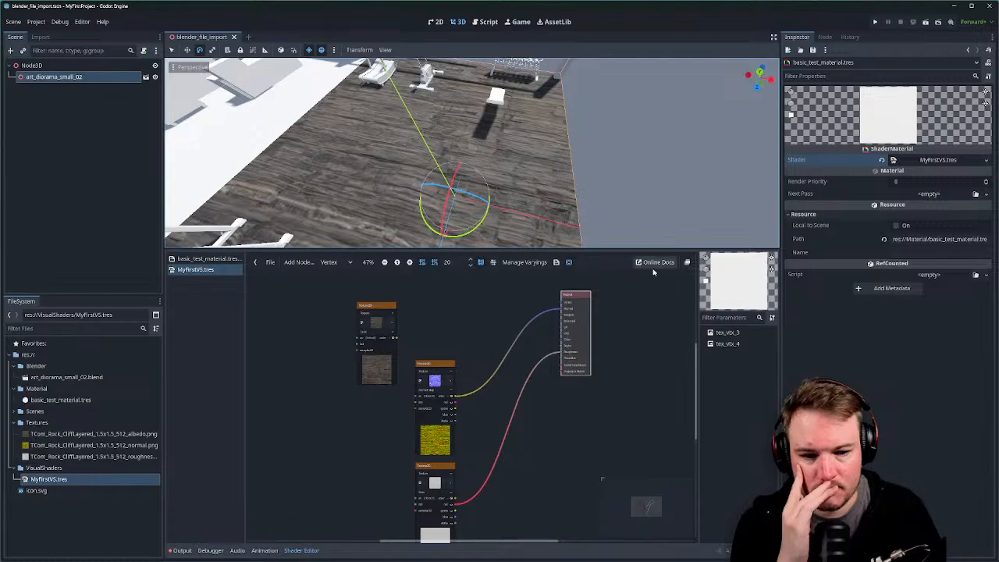
Reconnect the albedo texture's colour output to the Output node's Color port.
left_click(638, 299)
middle_click_drag(607, 307, 605, 330)
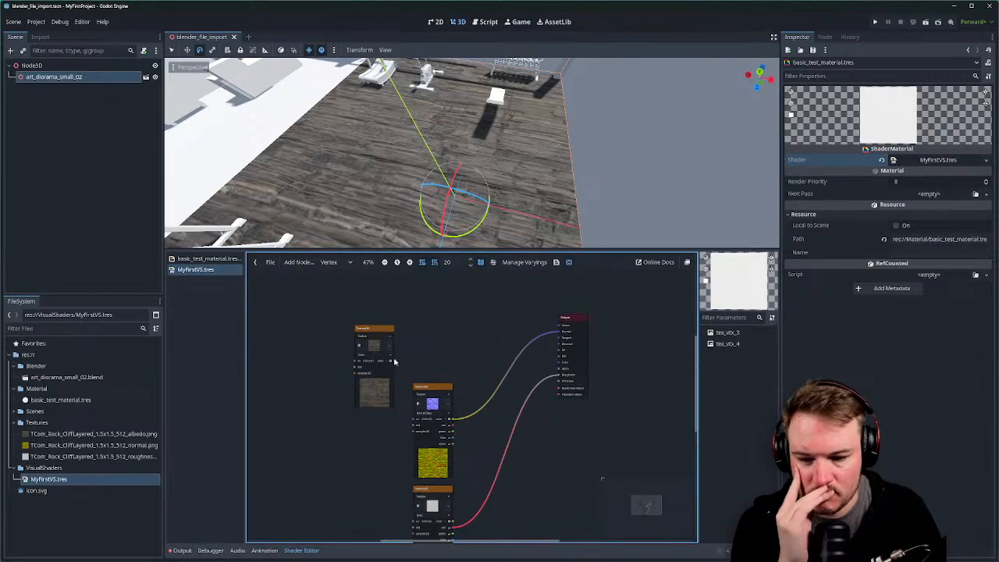
left_click_drag(394, 362, 560, 363)
middle_click_drag(525, 328, 587, 313)
scroll(412, 346, "up", 2)
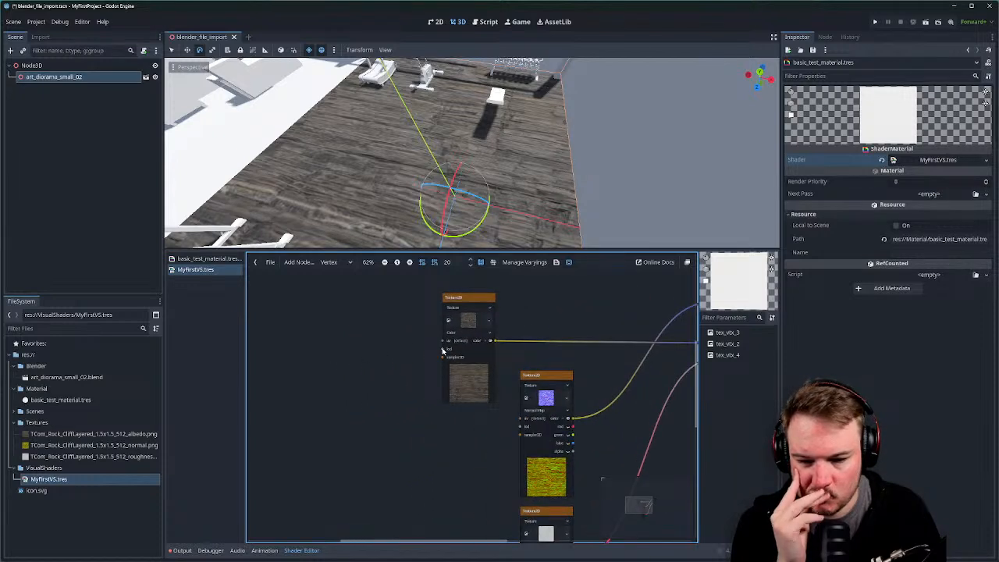
Add a UV Input node for the albedo texture's uv and place it to its left.
left_click_drag(442, 342, 386, 337)
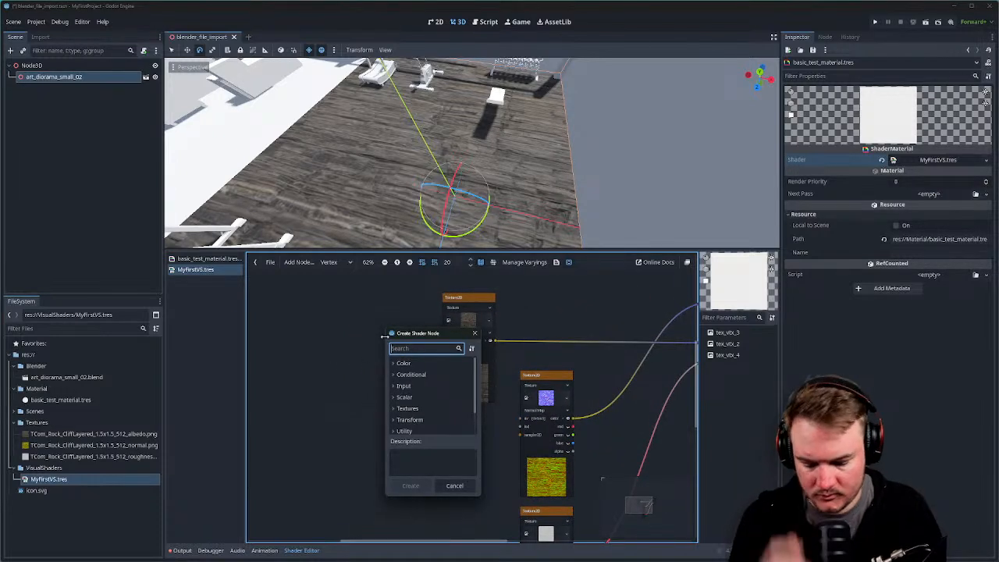
type("uv")
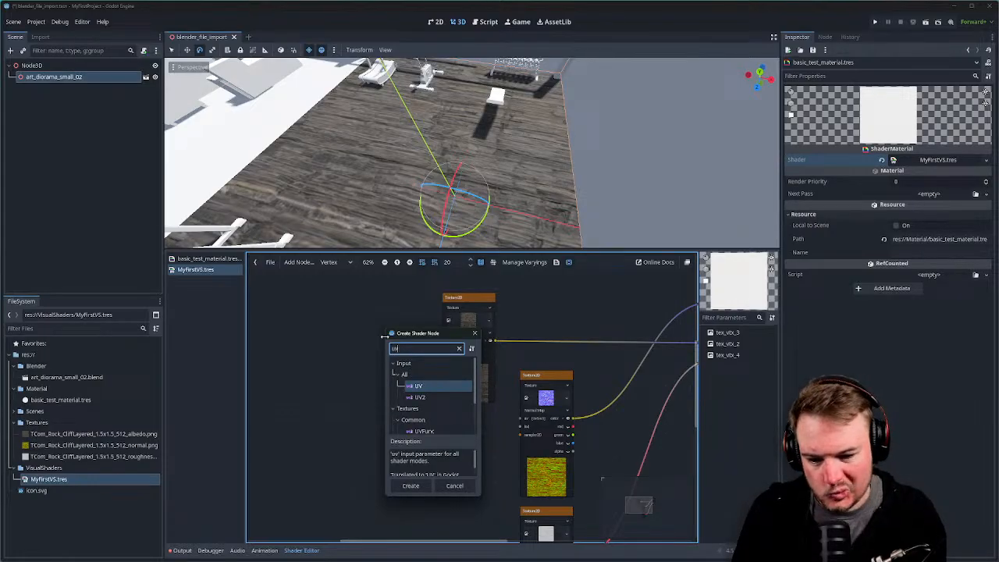
left_click(399, 391)
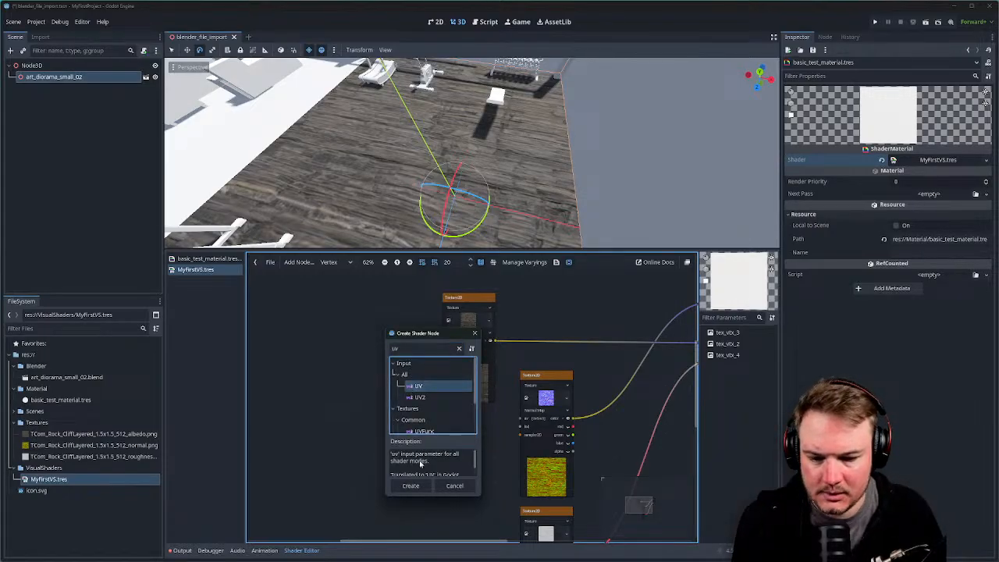
left_click(414, 485)
left_click_drag(410, 348, 330, 348)
left_click(366, 357)
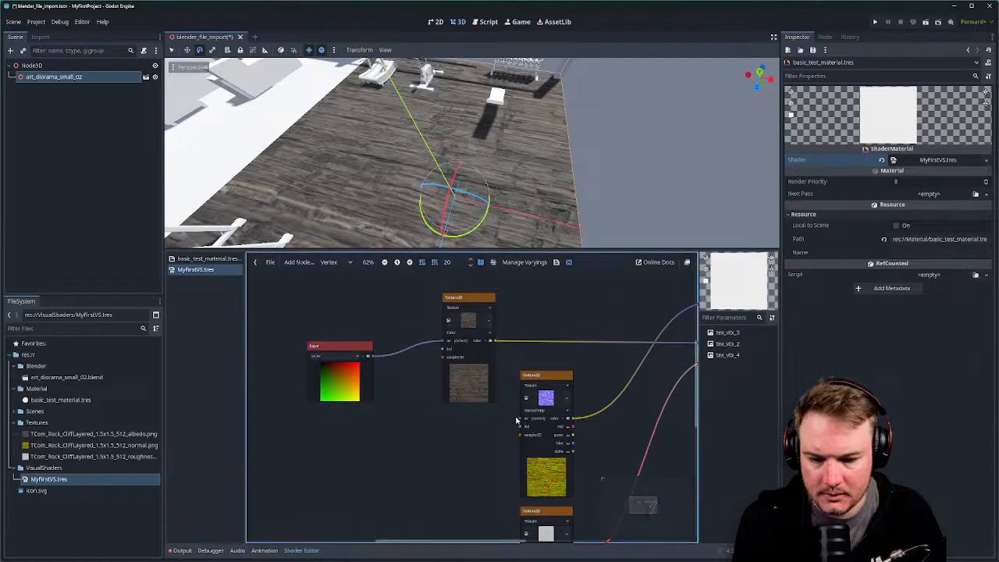
Wire the same UV node into the normal map and roughness textures' uv inputs.
left_click_drag(520, 419, 369, 356)
middle_click_drag(393, 363, 411, 302)
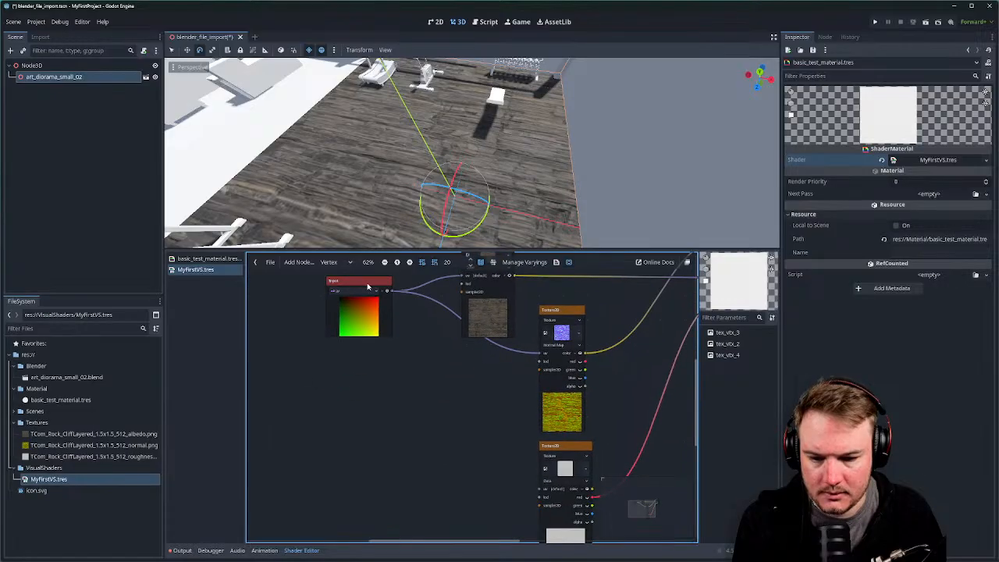
left_click_drag(370, 283, 360, 342)
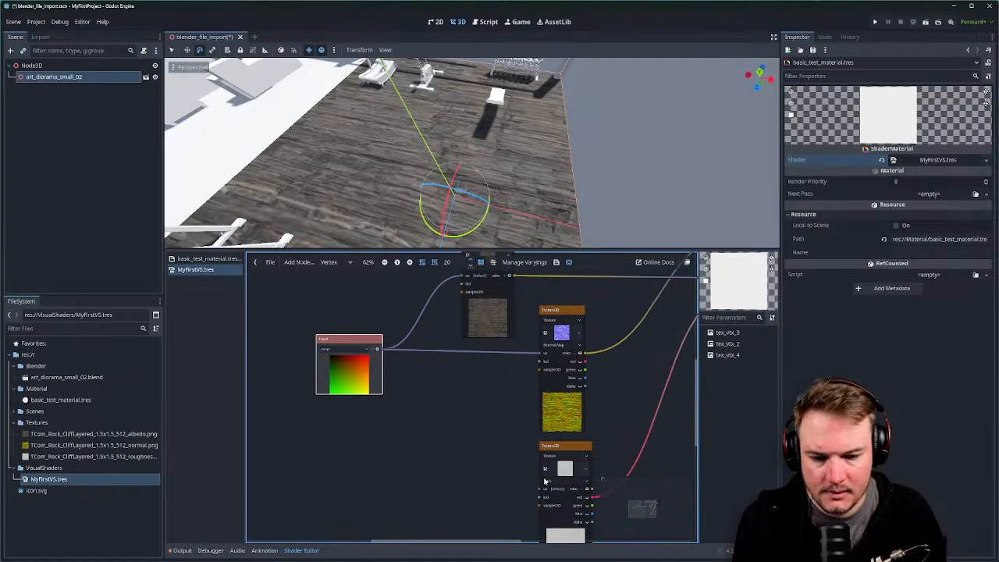
left_click_drag(539, 490, 385, 355)
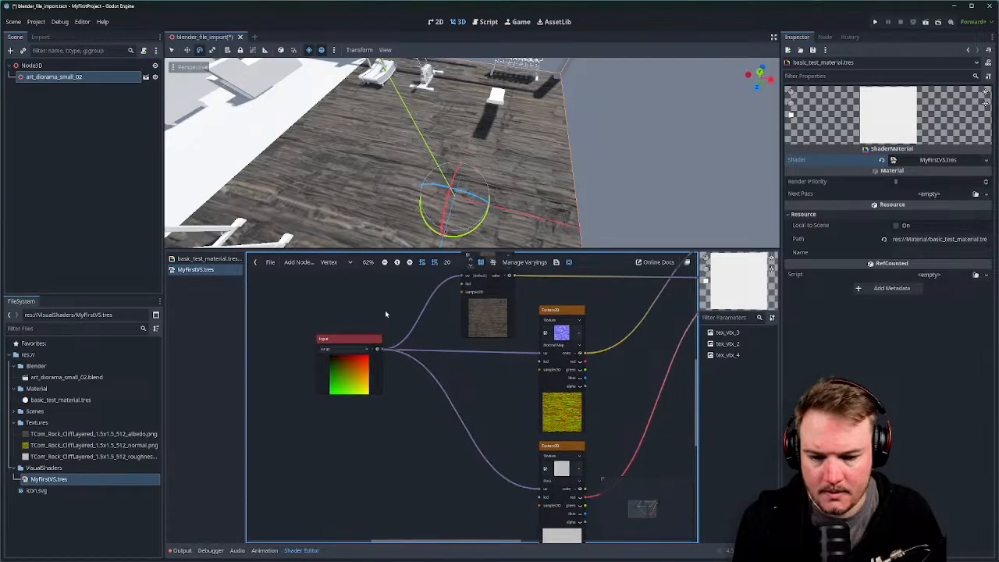
middle_click_drag(385, 310, 318, 319)
scroll(319, 318, "down", 1)
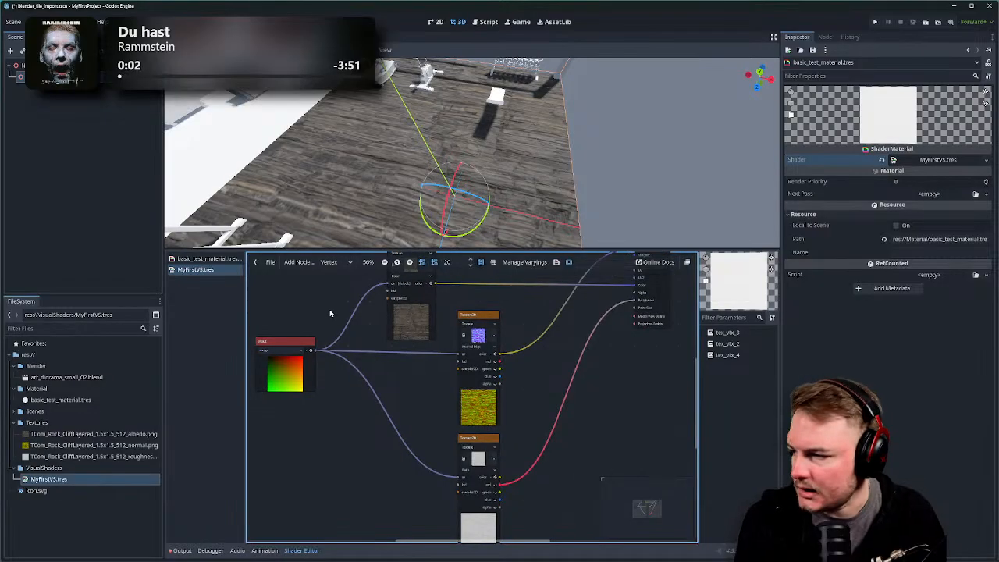
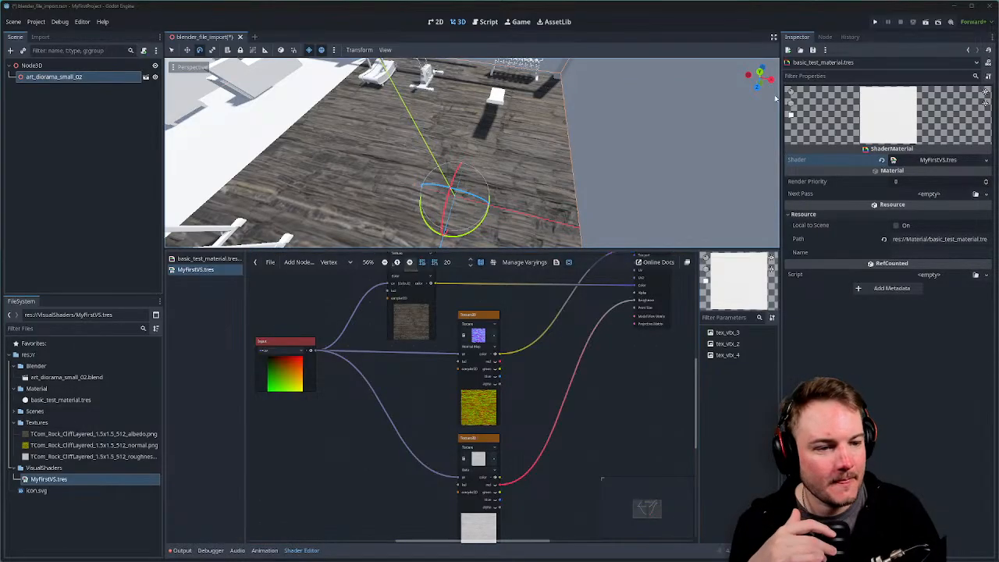
Clear the MyFirstVS shader from basic_test_material, leaving its Shader slot empty.
left_click(985, 160)
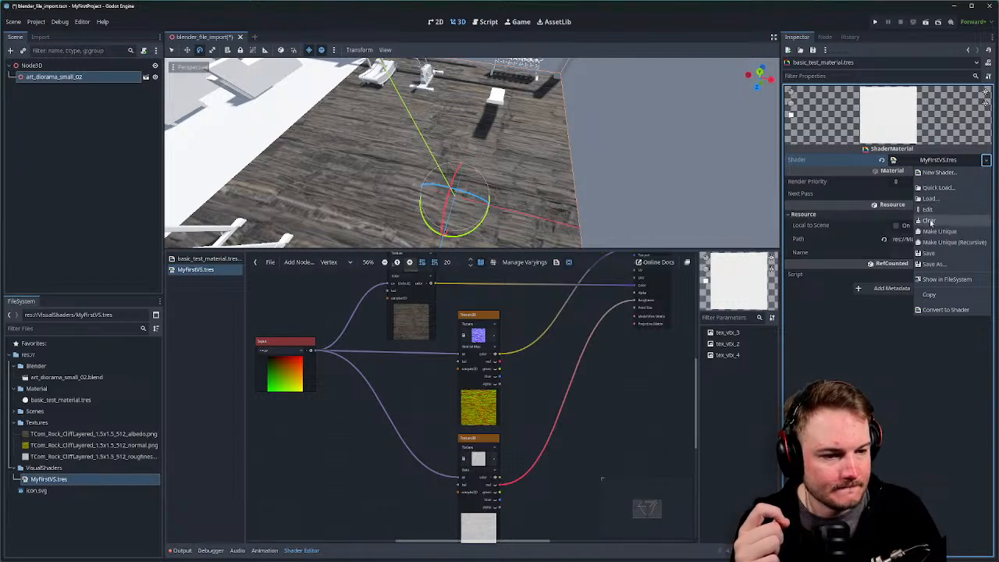
left_click(930, 221)
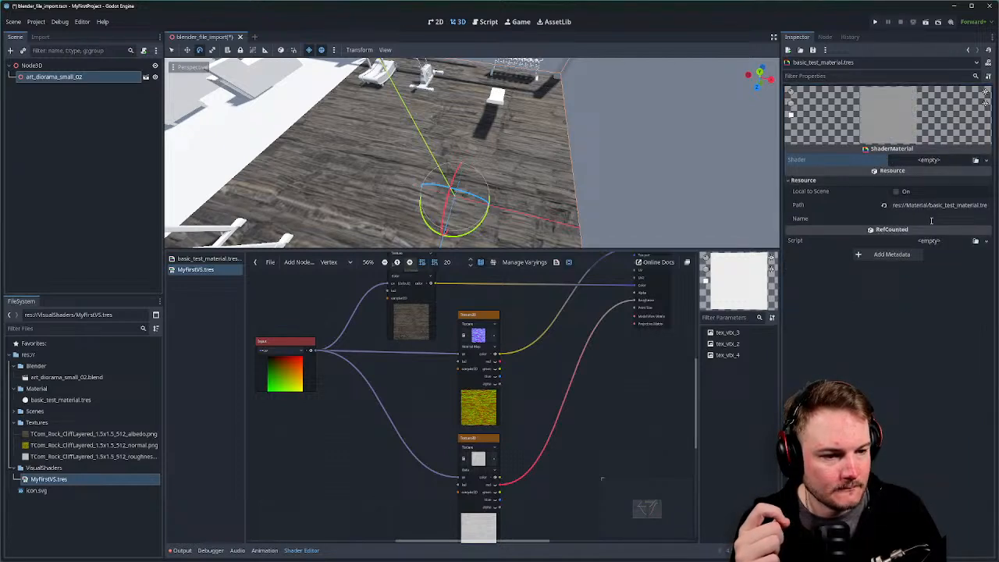
left_click(950, 165)
left_click(960, 188)
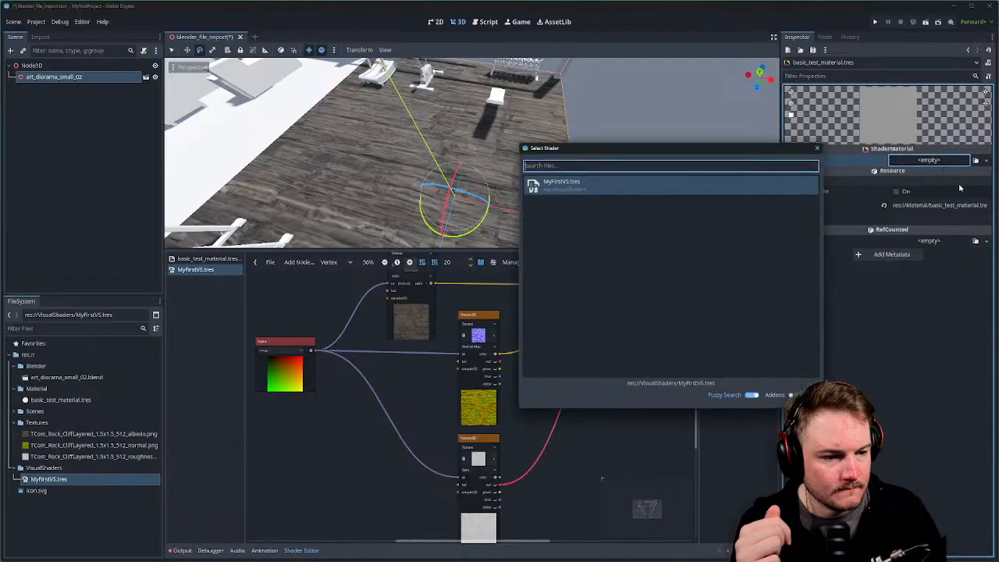
left_click(817, 148)
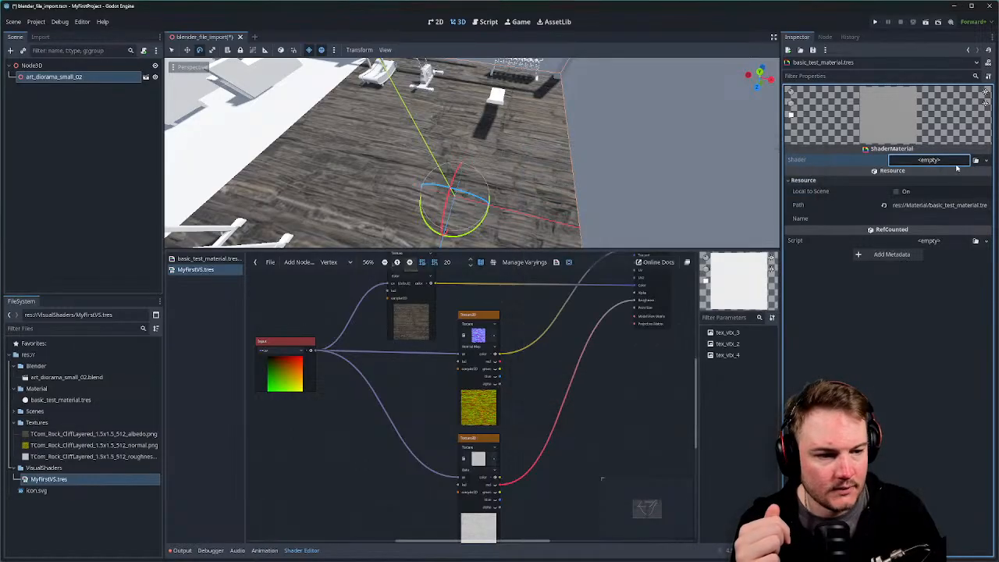
Cancel the Quick Load and New Shader dialogs unassigned, then select basic_test_material.tres.
left_click(957, 168)
left_click(976, 62)
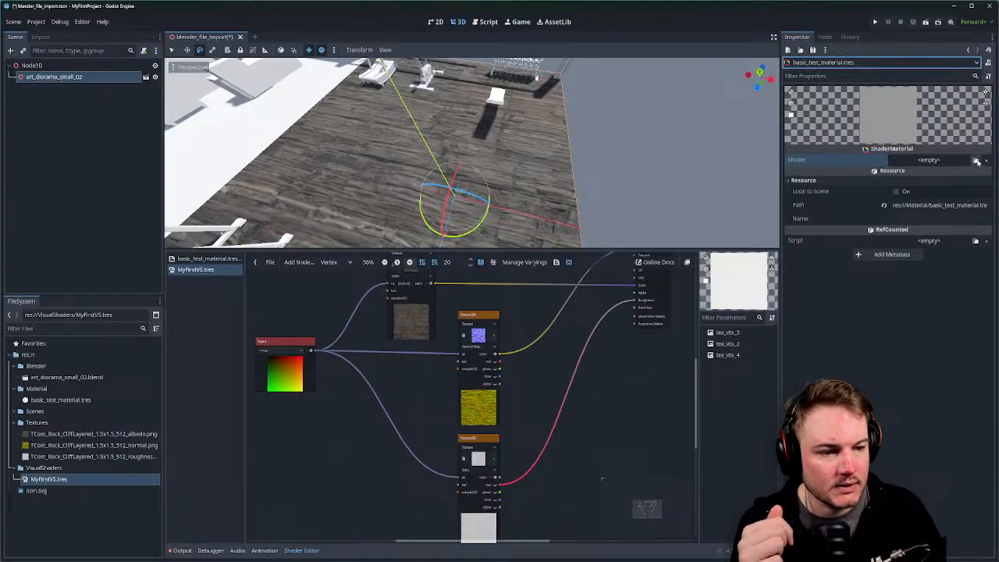
left_click(975, 160)
left_click(817, 147)
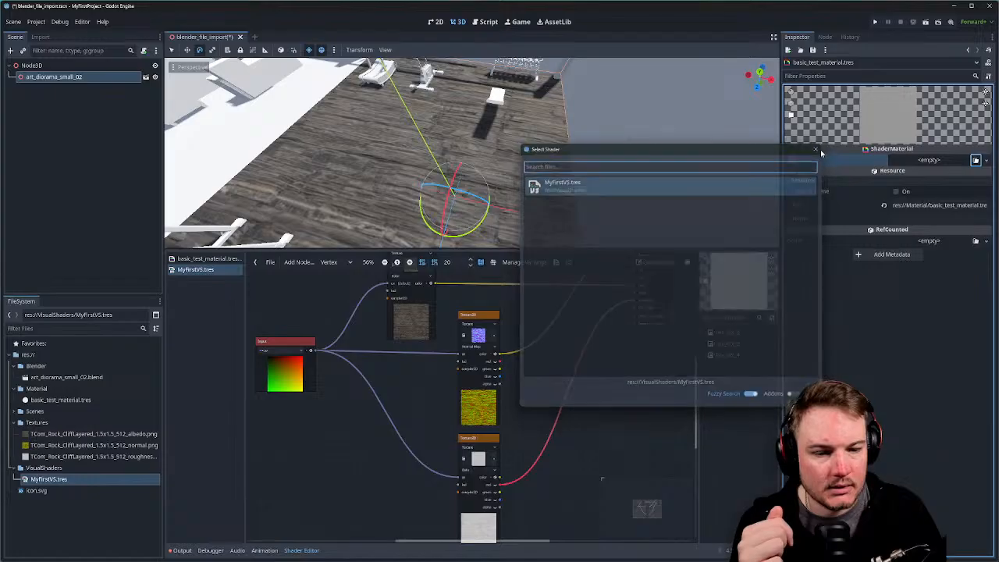
left_click(986, 160)
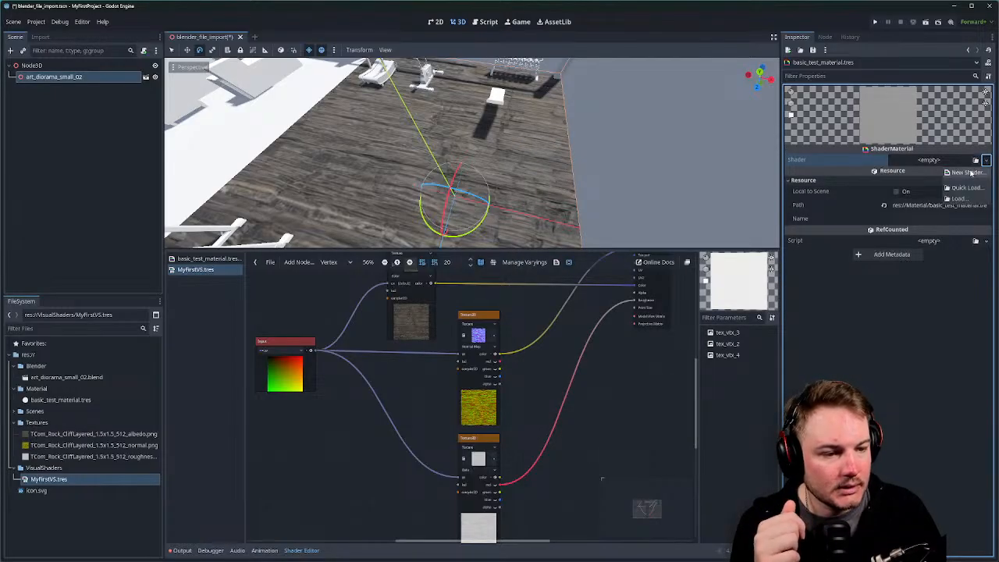
left_click(968, 171)
left_click(739, 208)
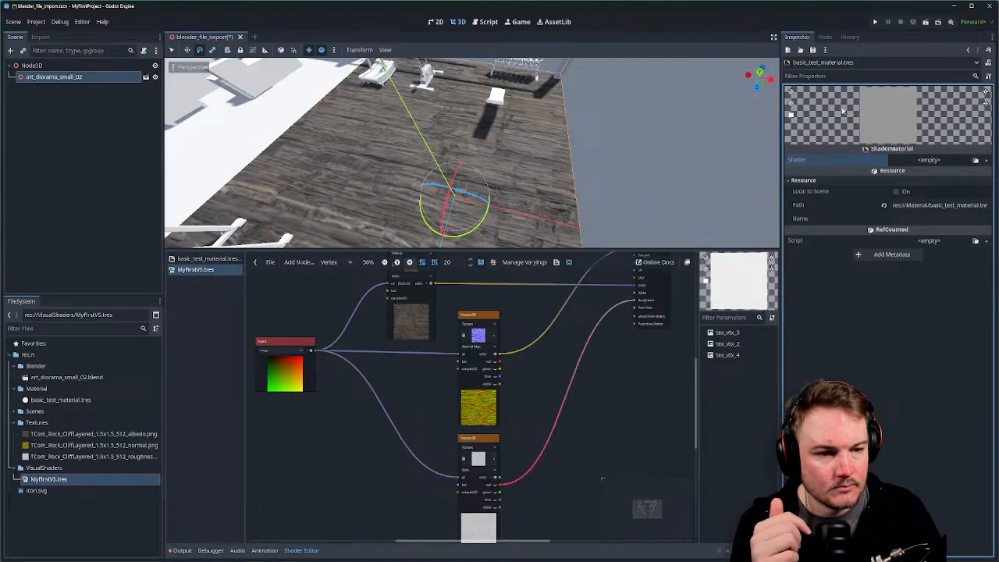
left_click(68, 400)
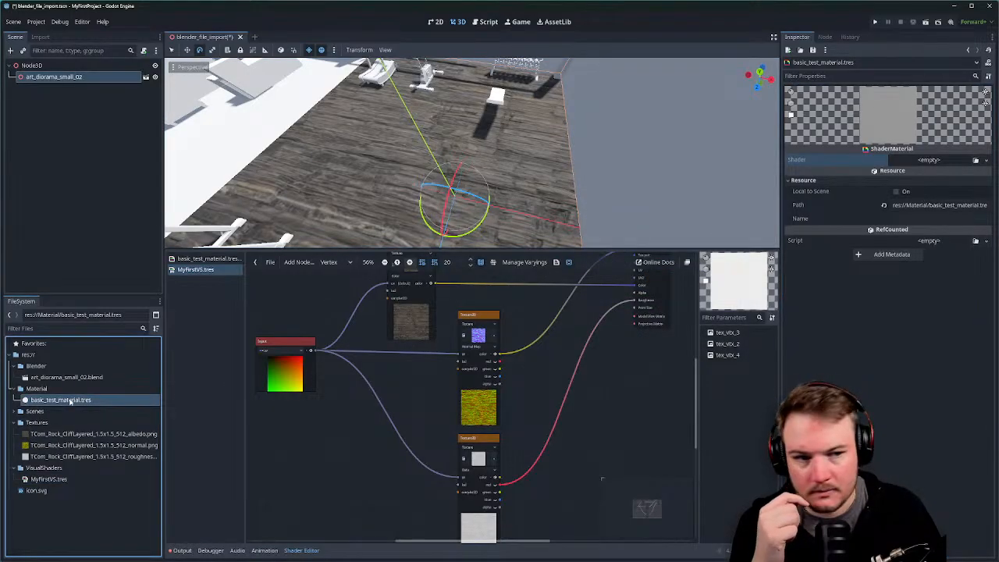
right_click(70, 401)
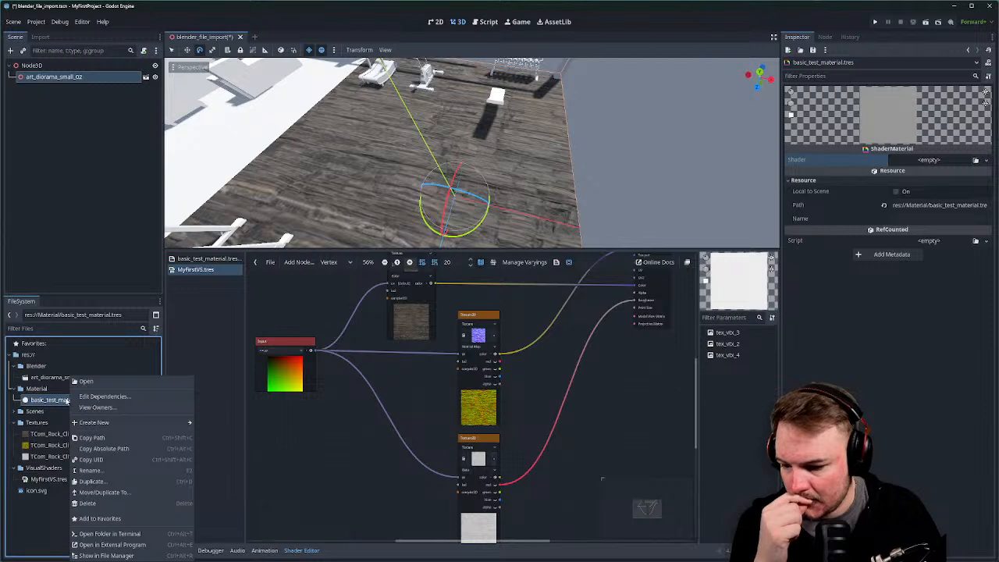
left_click(27, 515)
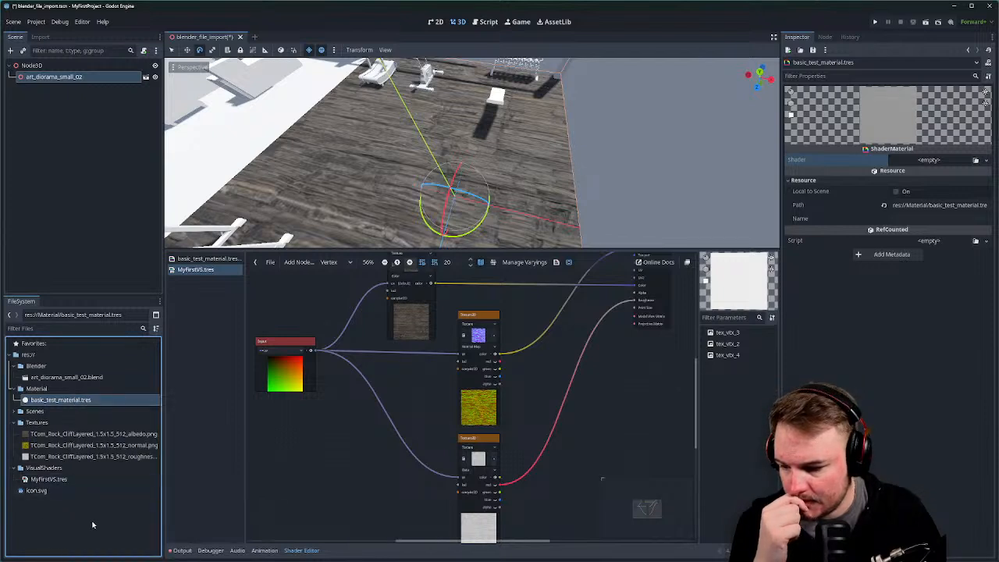
middle_click_drag(355, 441, 358, 444)
scroll(422, 426, "up", 3)
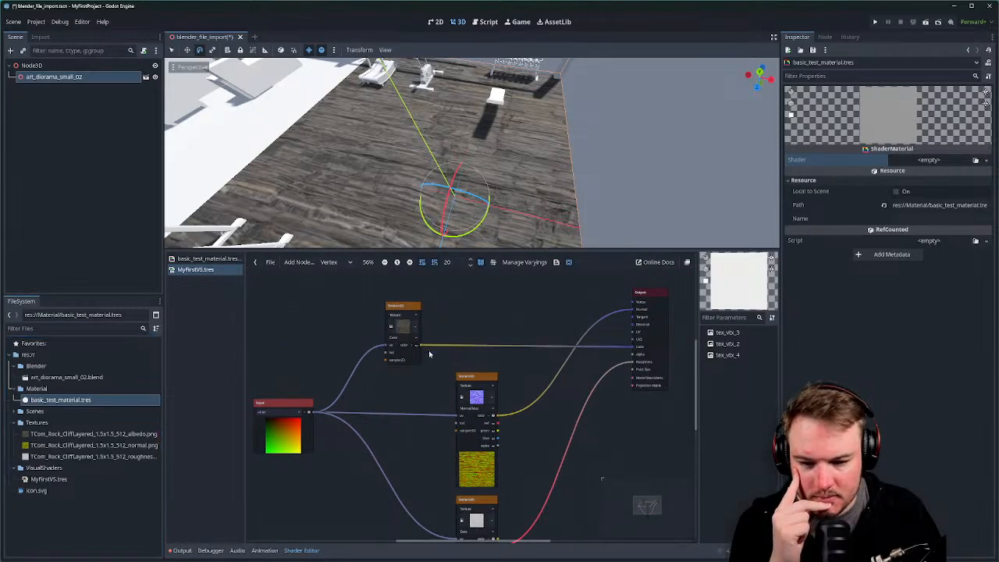
Hide the normal-map Texture2D node's preview and collapse its colour channels.
scroll(474, 421, "down", 2)
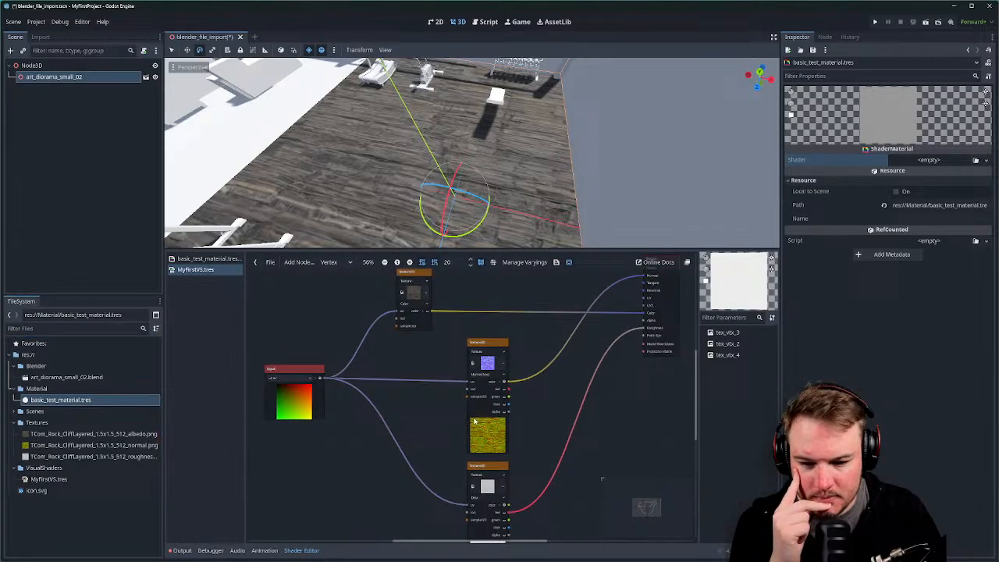
left_click(504, 382)
left_click(500, 382)
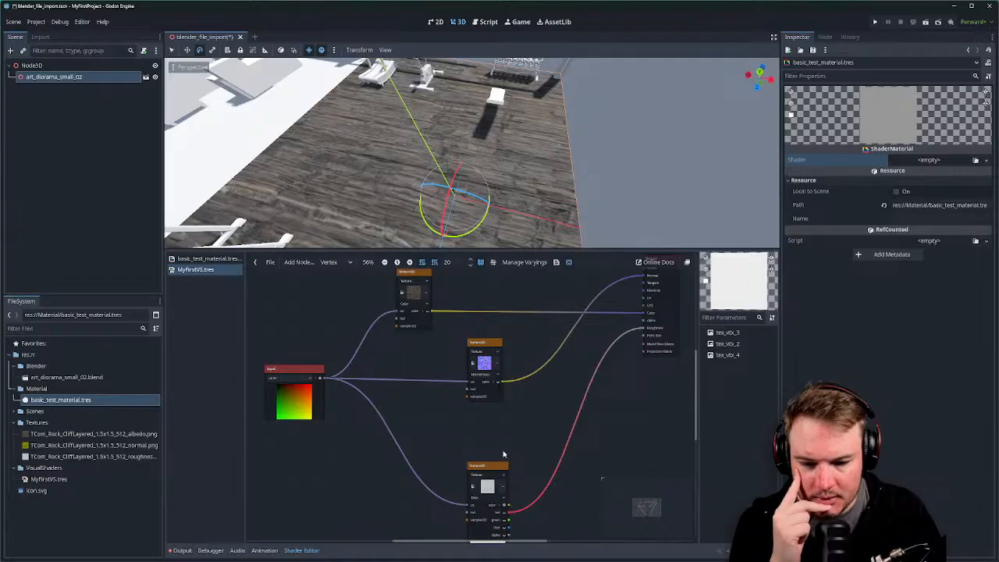
scroll(497, 488, "up", 3)
middle_click_drag(498, 488, 510, 394)
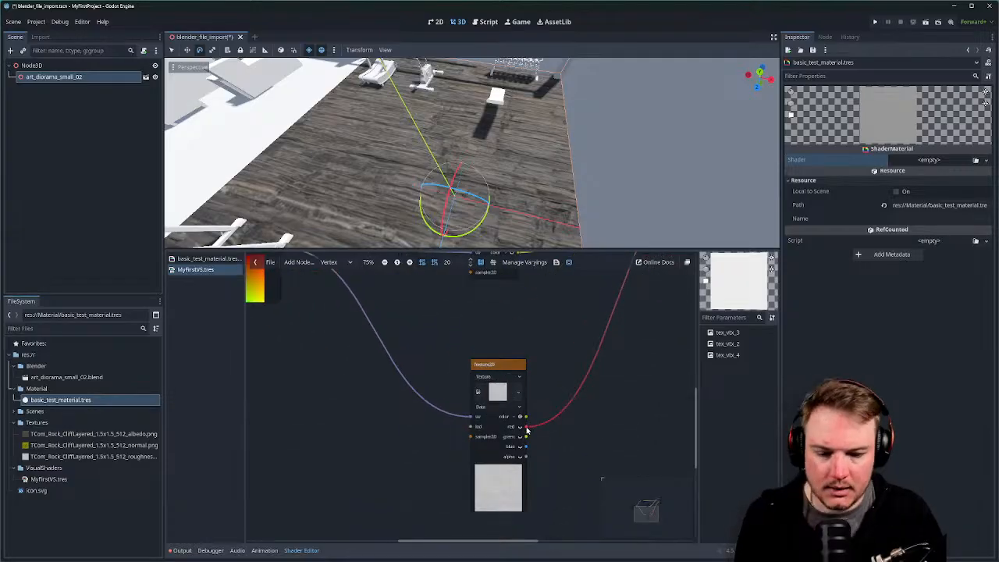
Connect the bottom Texture2D's full colour output to the Output node's Roughness input.
left_click_drag(526, 427, 669, 310)
left_click(613, 401)
left_click(621, 401)
left_click(621, 398)
scroll(667, 299, "up", 1)
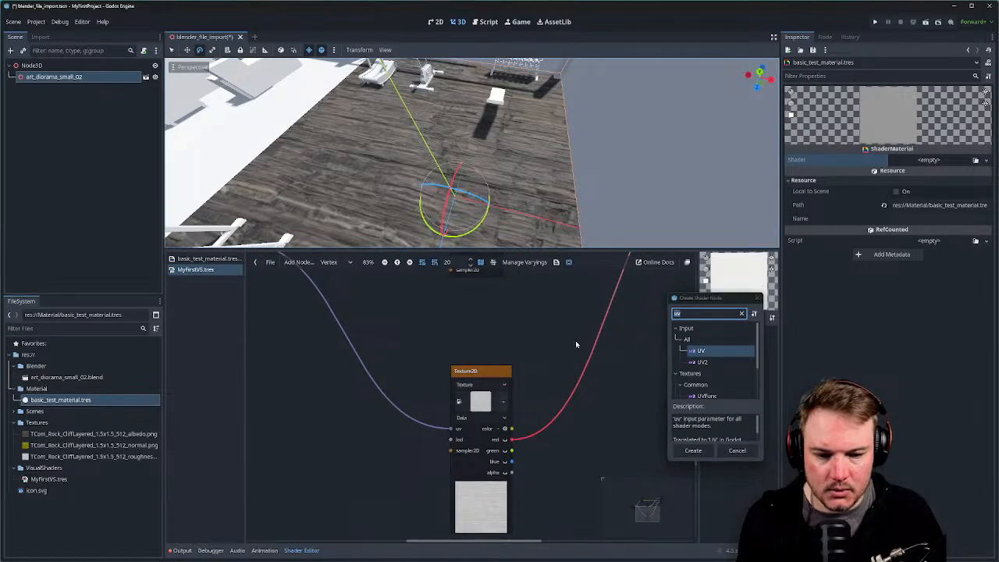
left_click(757, 299)
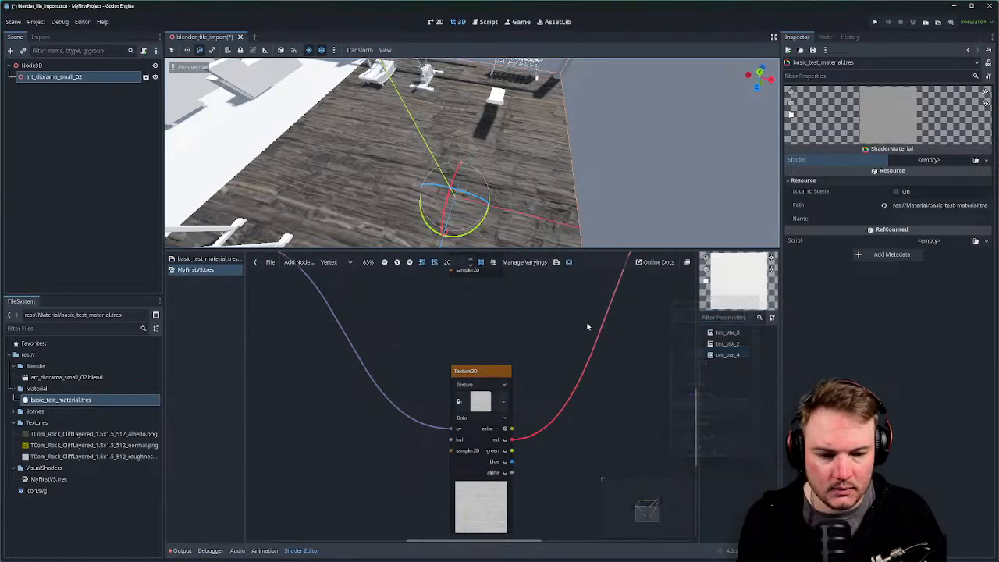
middle_click_drag(564, 340, 421, 473)
scroll(430, 466, "down", 3)
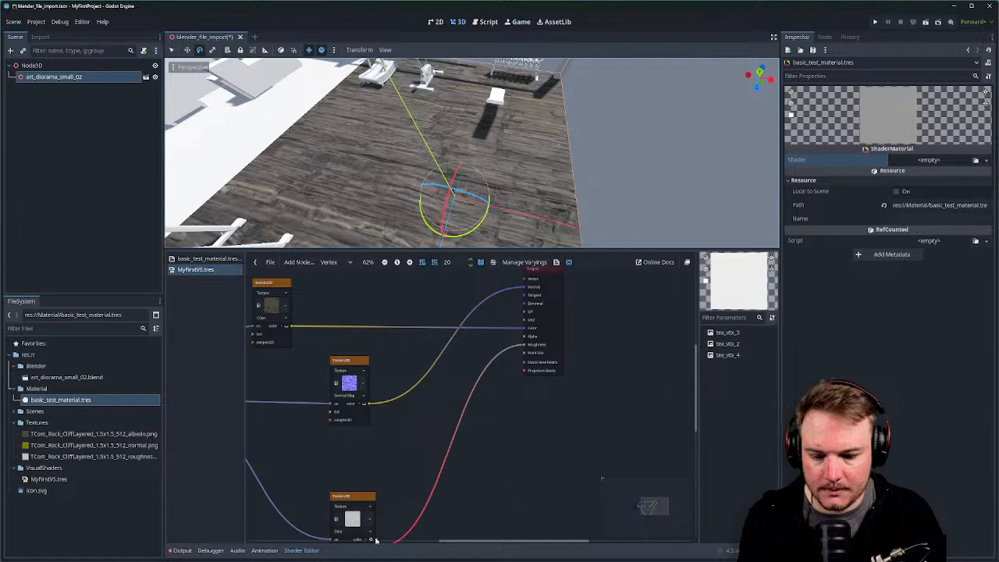
left_click_drag(376, 539, 526, 345)
Hide the bottom Texture2D's preview, collapse its channels, and set its source to Roughness.
middle_click_drag(358, 529, 479, 380)
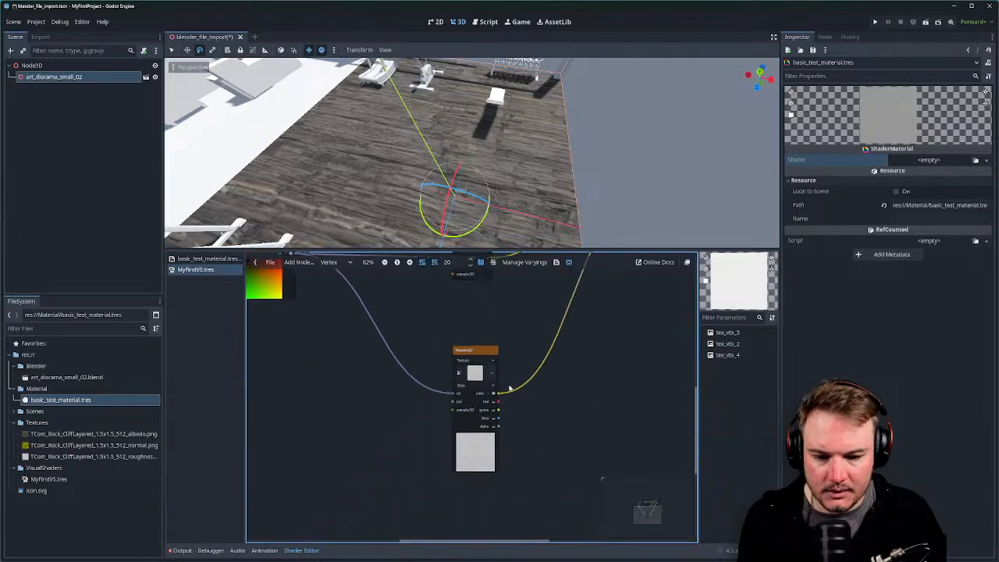
scroll(482, 379, "up", 6)
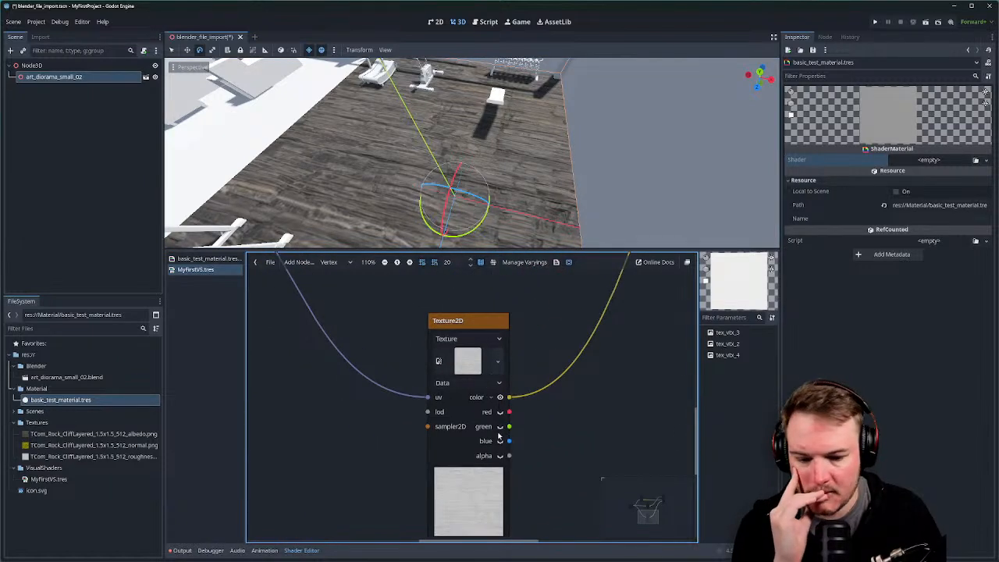
left_click(499, 397)
left_click(491, 400)
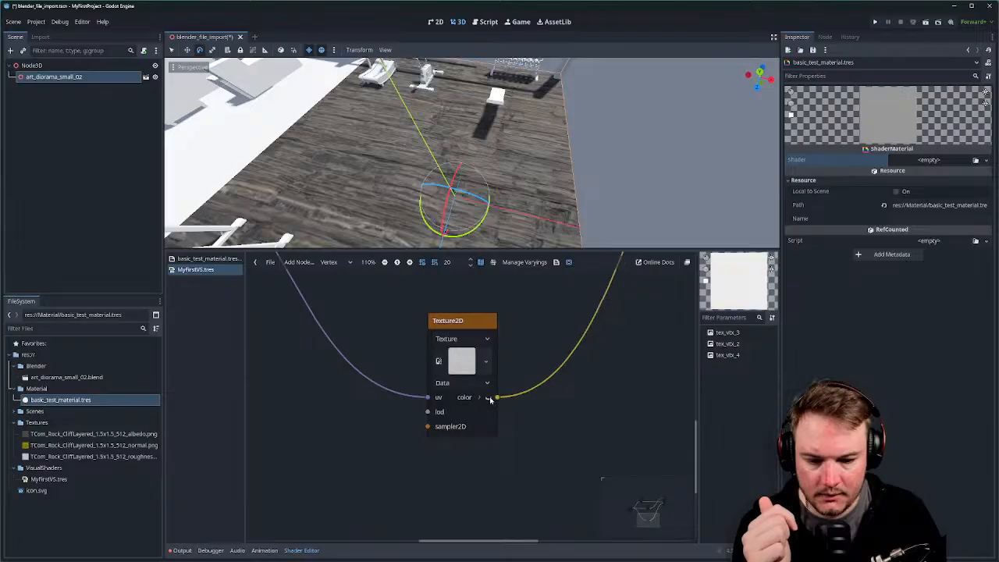
middle_click_drag(525, 343, 534, 395)
left_click(495, 393)
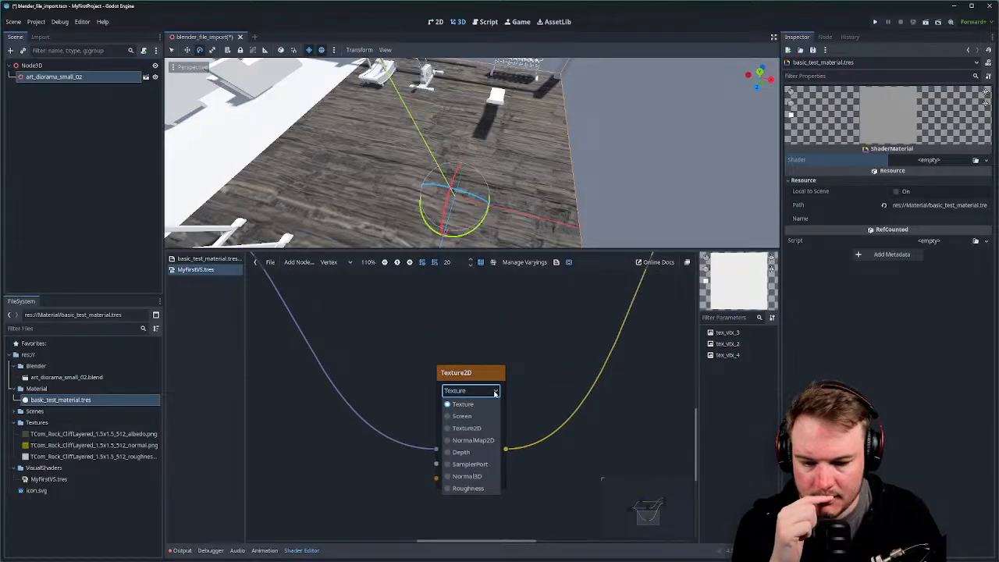
left_click(478, 489)
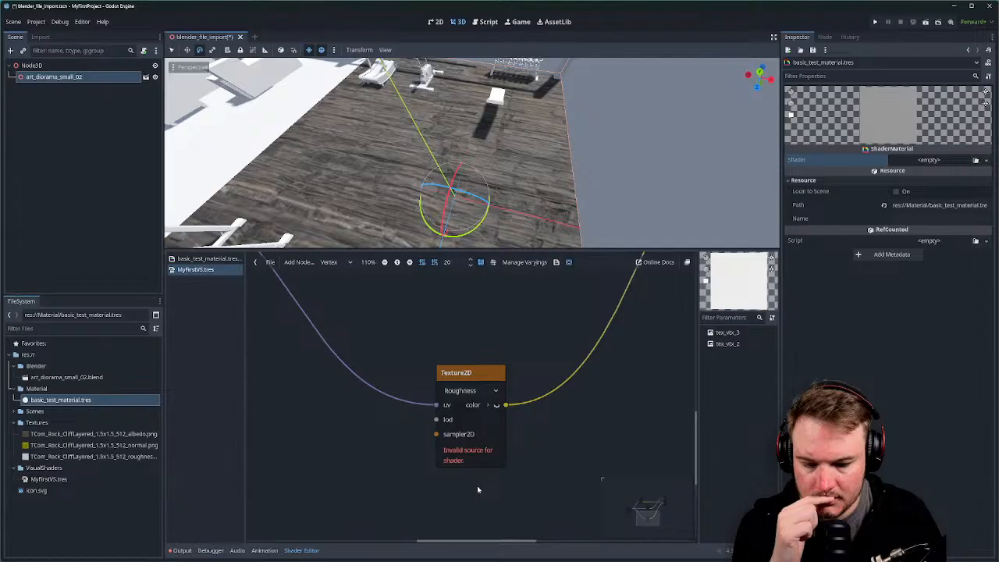
left_click(496, 405)
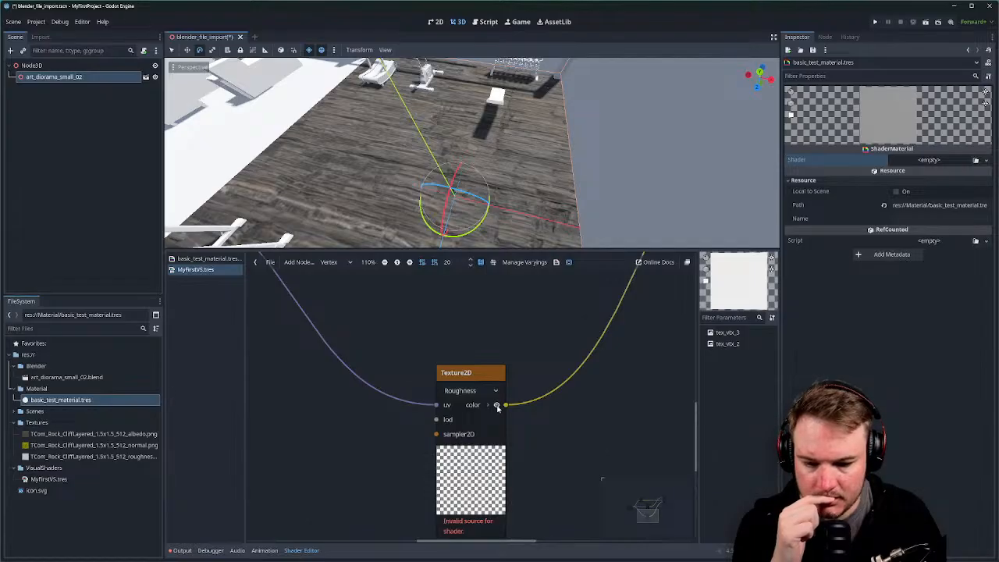
left_click(497, 405)
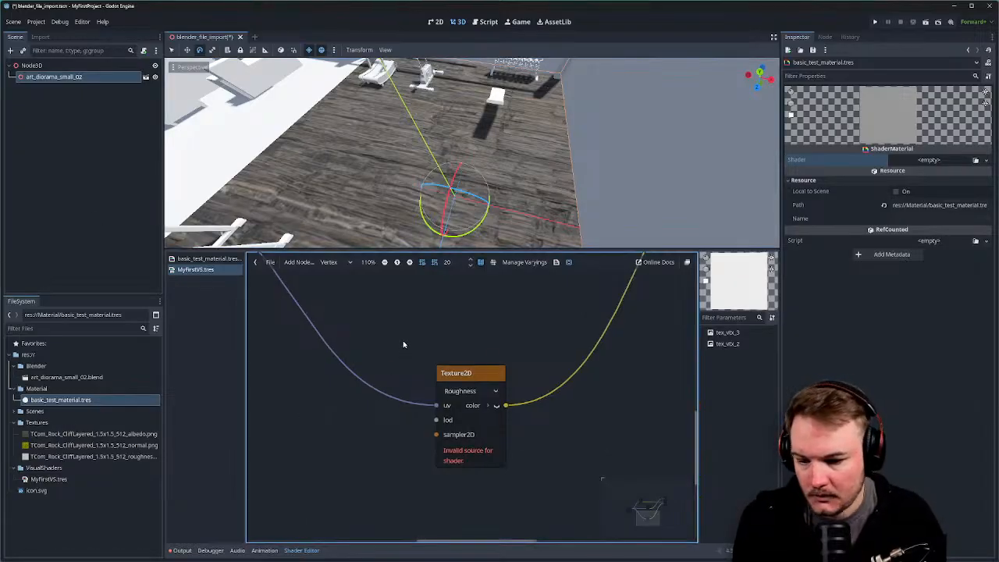
left_click_drag(469, 373, 462, 382)
Inspect the CliffLayered roughness, normal and albedo texture files in the FileSystem dock.
left_click(97, 457)
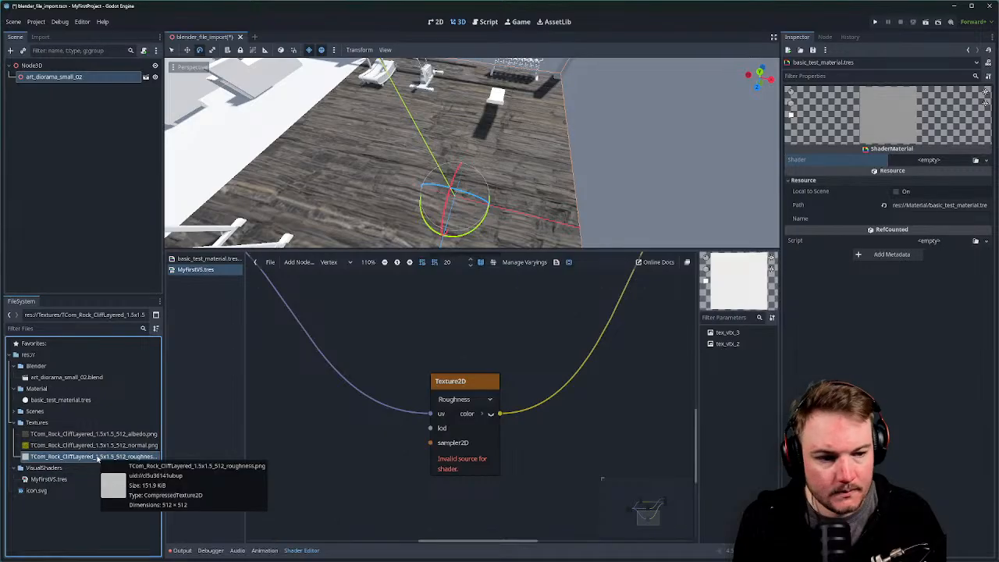
left_click(96, 458)
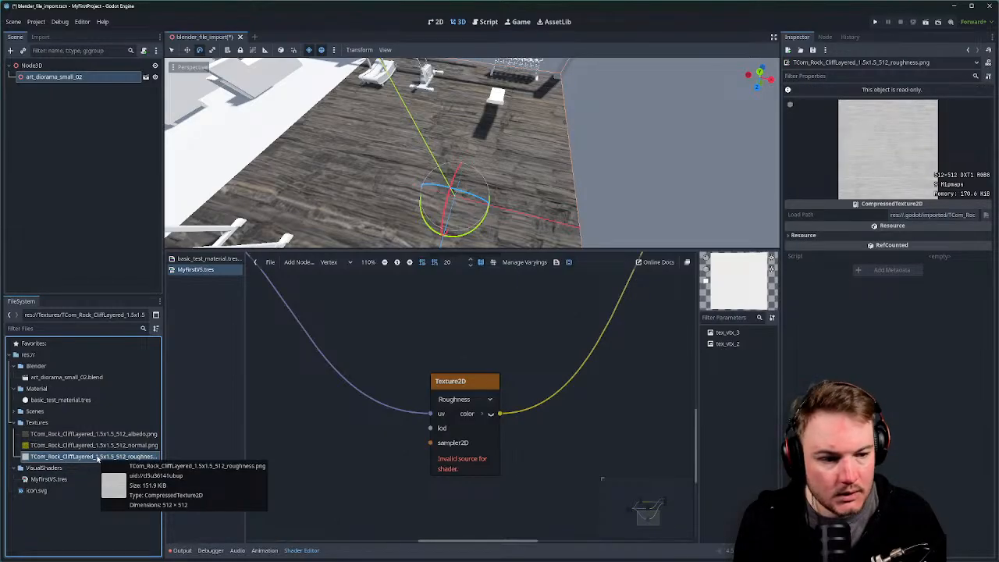
left_click(796, 235)
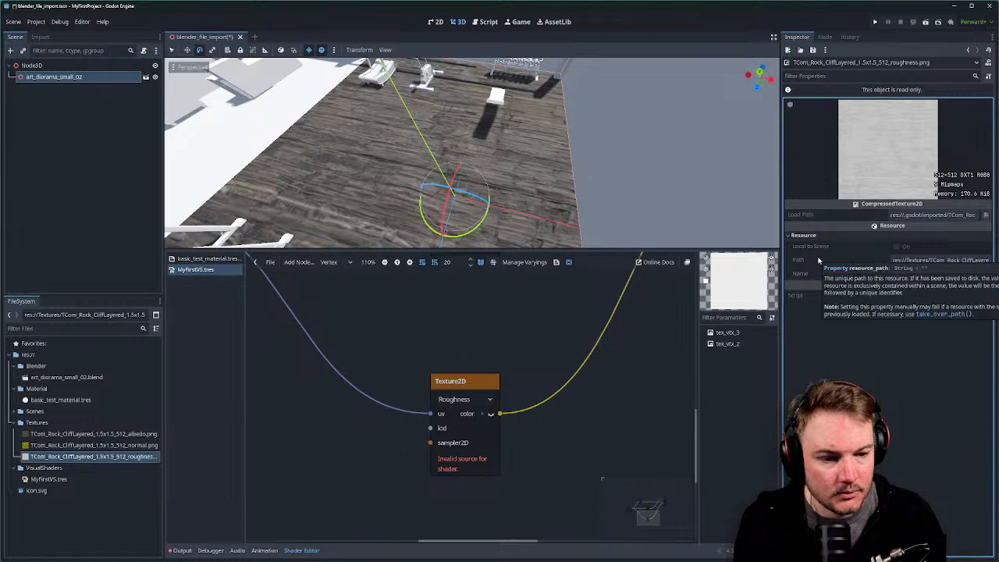
mouse_move(813, 249)
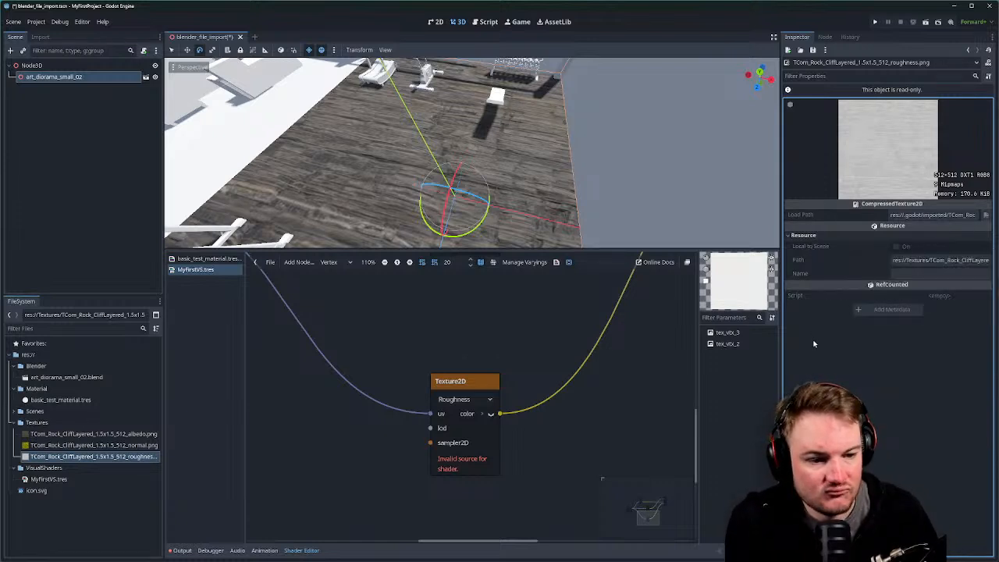
left_click(79, 445)
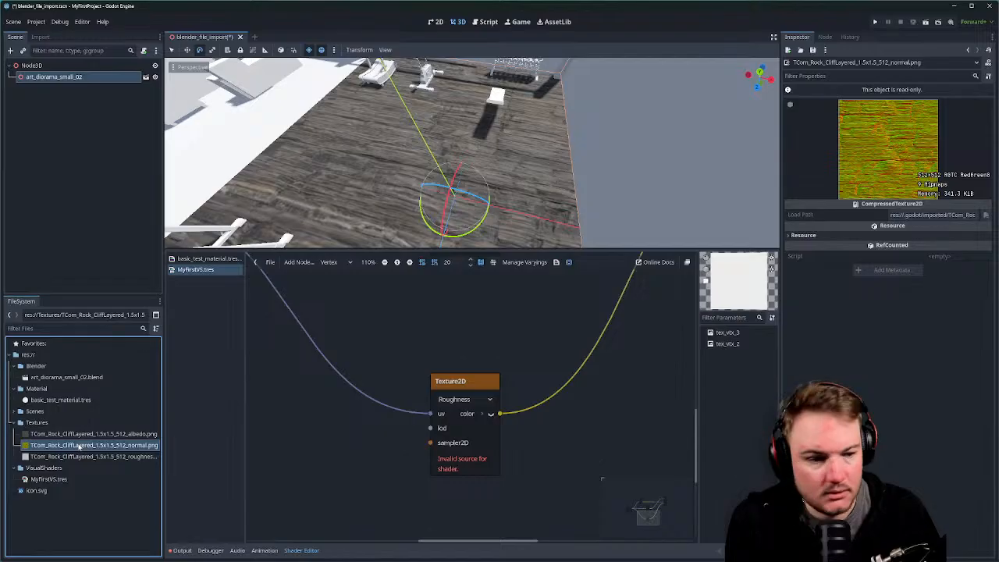
left_click(81, 435)
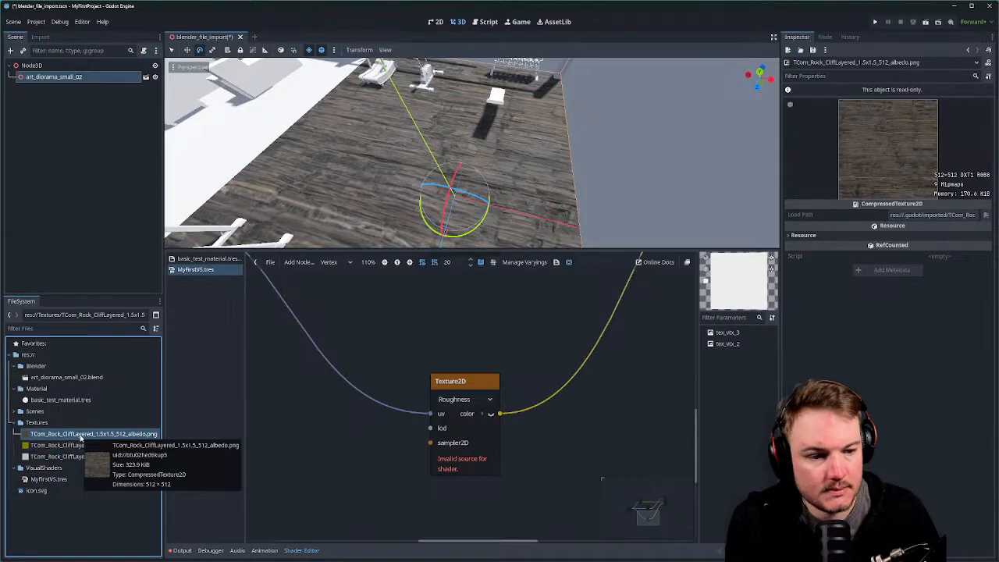
Reveal the roughness texture PNG in the system file manager.
right_click(80, 438)
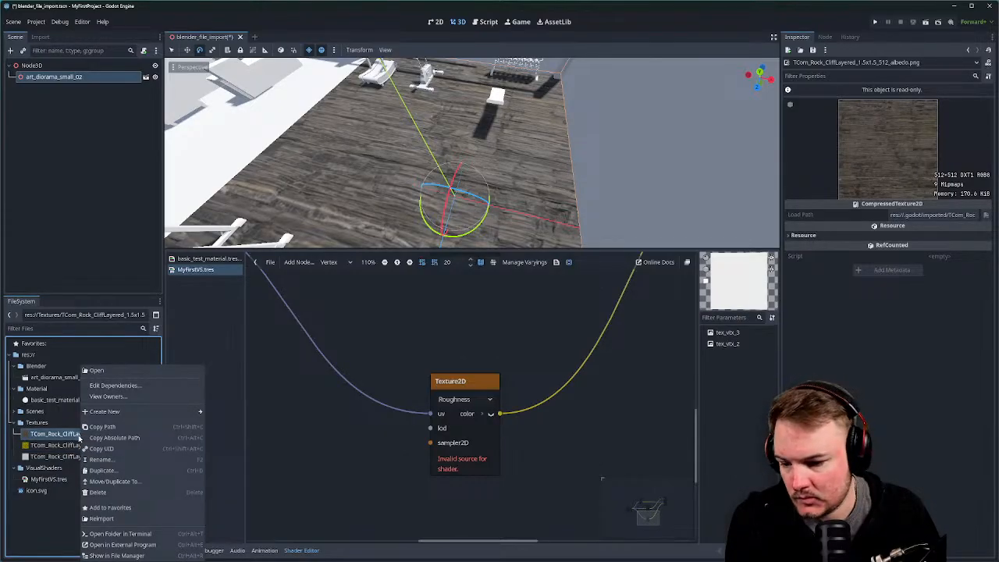
left_click(70, 455)
right_click(69, 456)
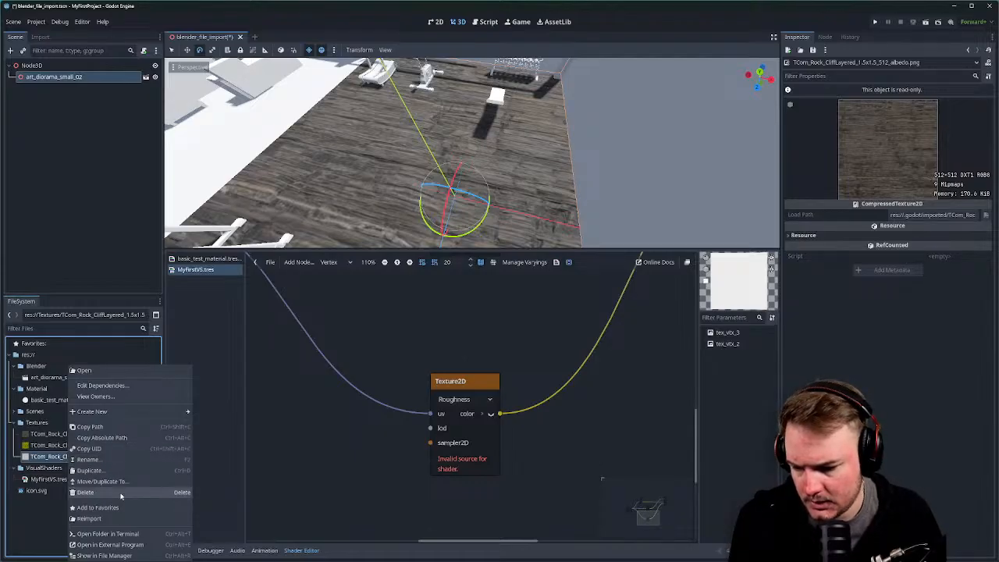
left_click(121, 556)
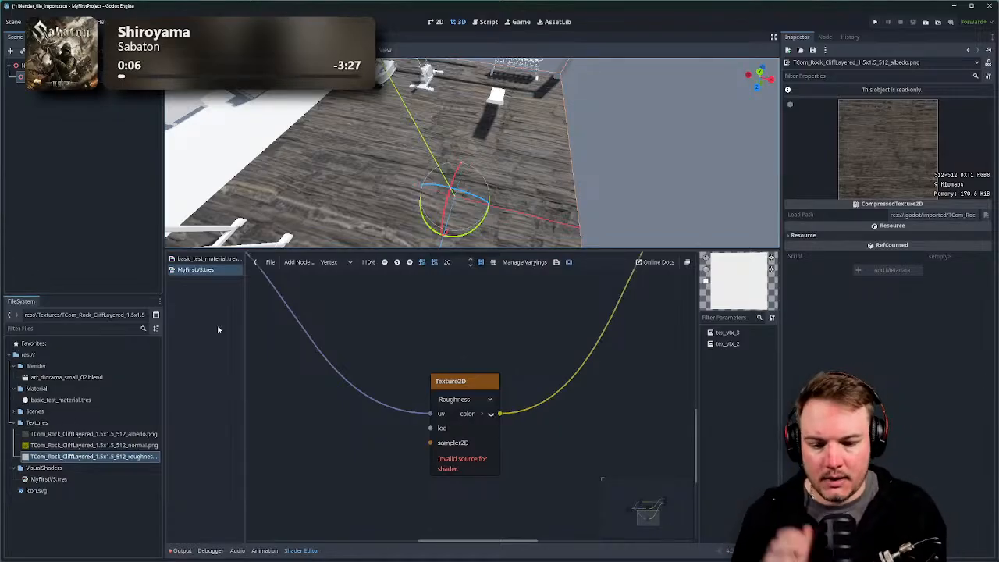
Switch the bottom Texture2D node's source from Roughness to Texture and its type to Color.
left_click(484, 400)
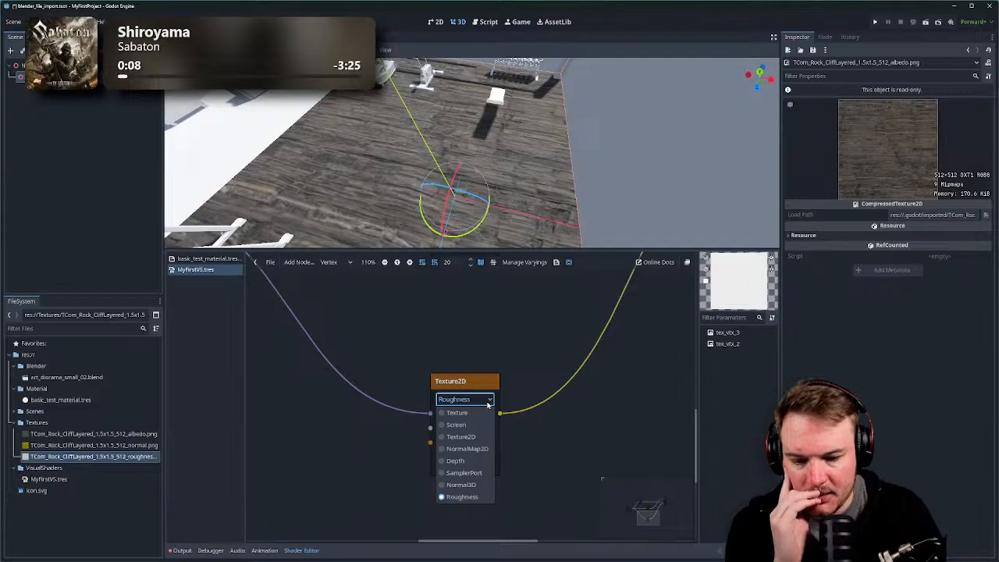
left_click(489, 412)
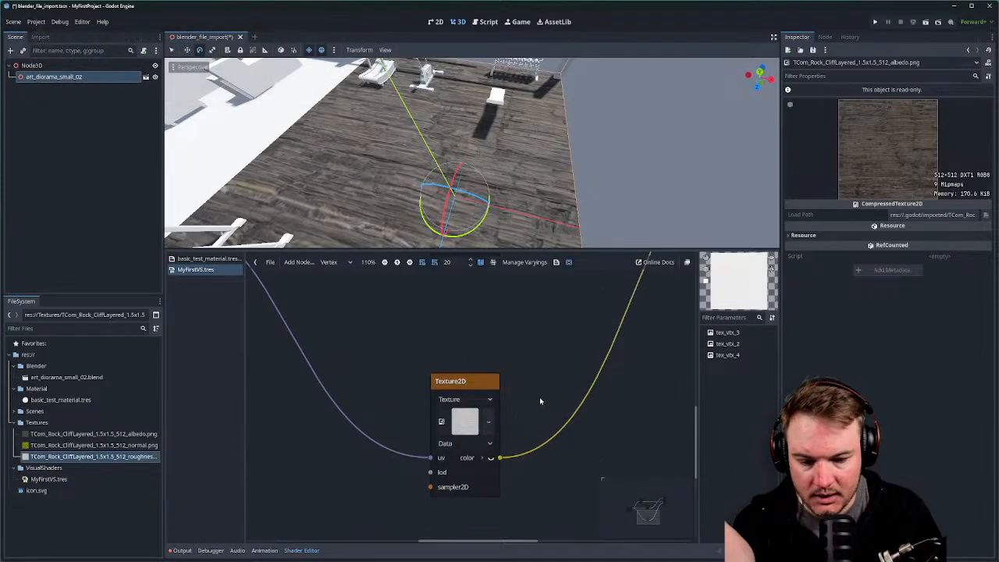
left_click(489, 443)
left_click(453, 469)
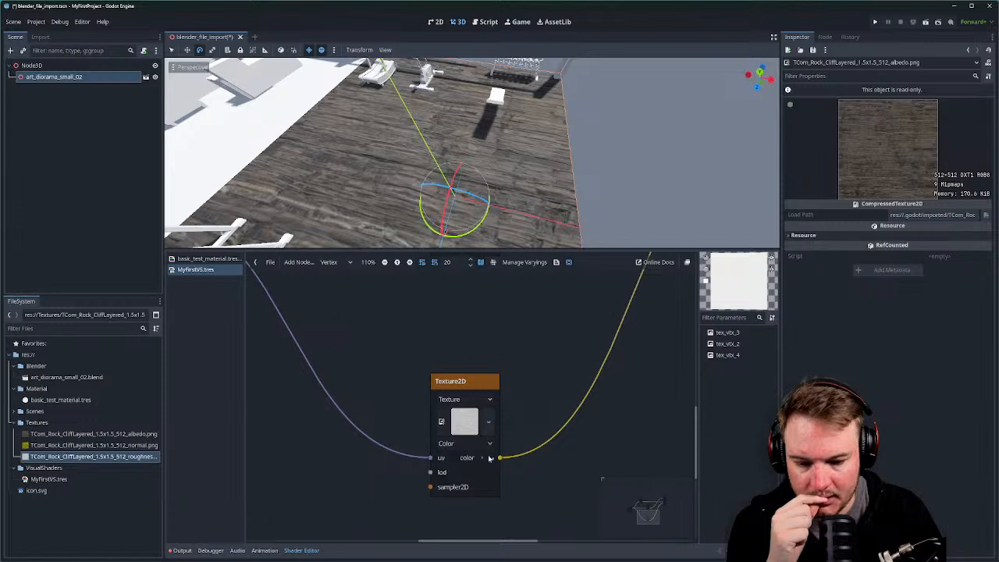
scroll(531, 390, "down", 3)
middle_click_drag(543, 368, 507, 443)
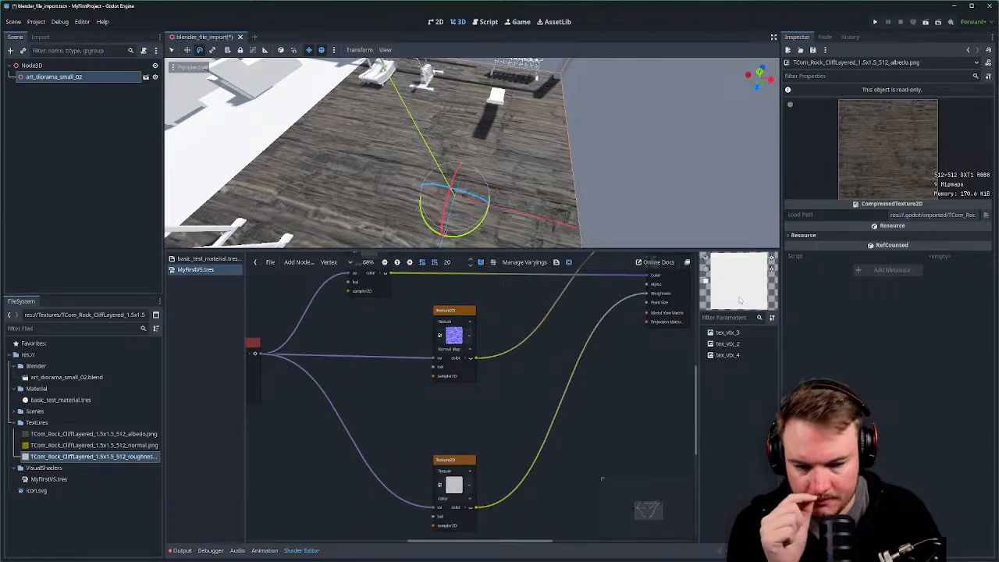
left_click(728, 334)
Inspect the tex_vtx_2 and tex_vtx_4 parameters and the lower texture node's type options.
left_click(728, 344)
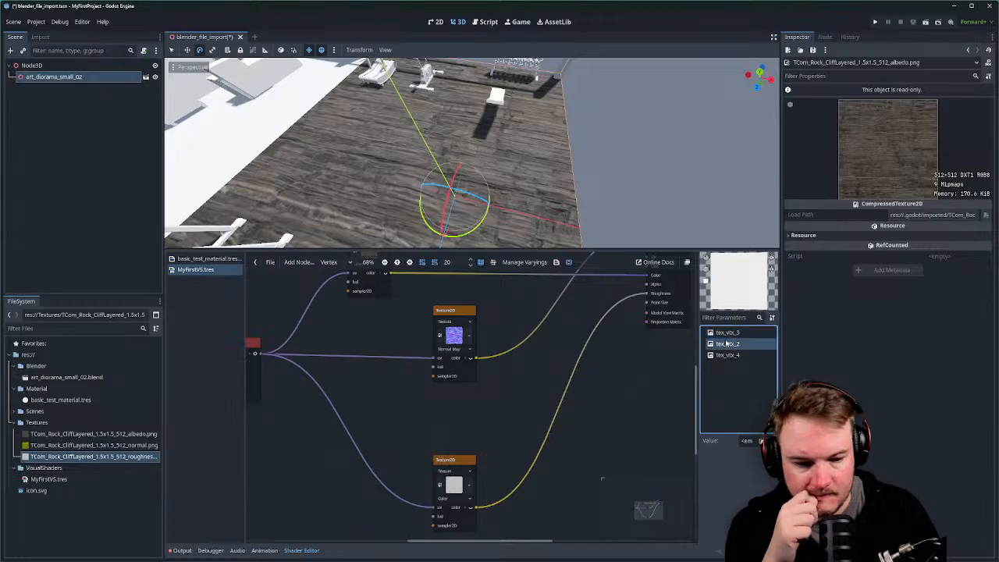
left_click(727, 355)
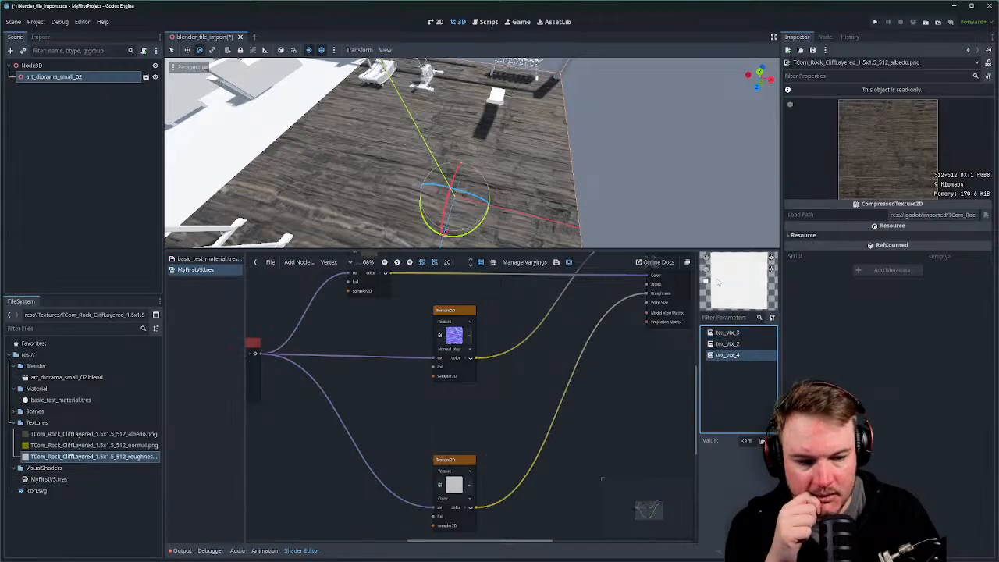
right_click(632, 328)
type("uv")
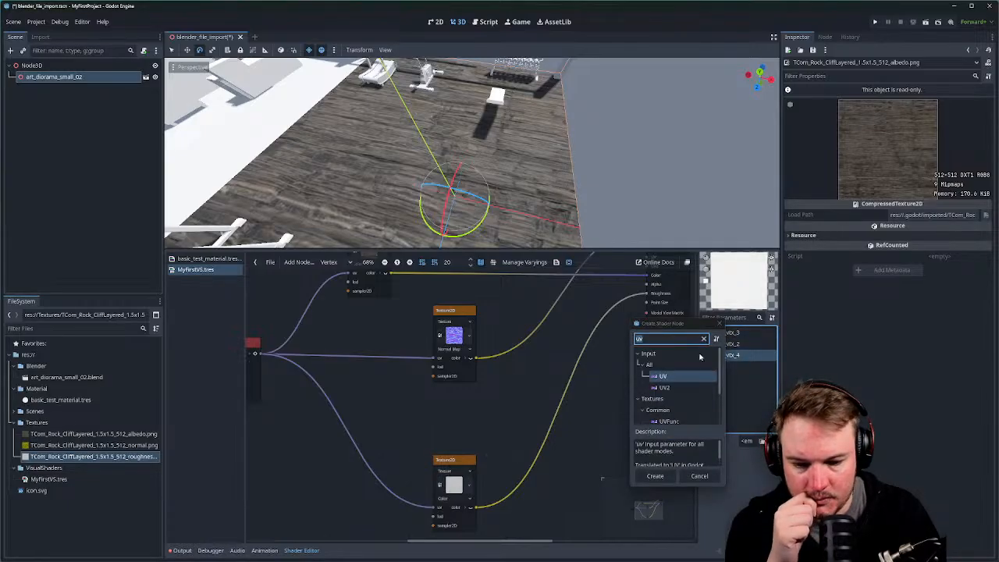
key("Escape")
left_click(471, 500)
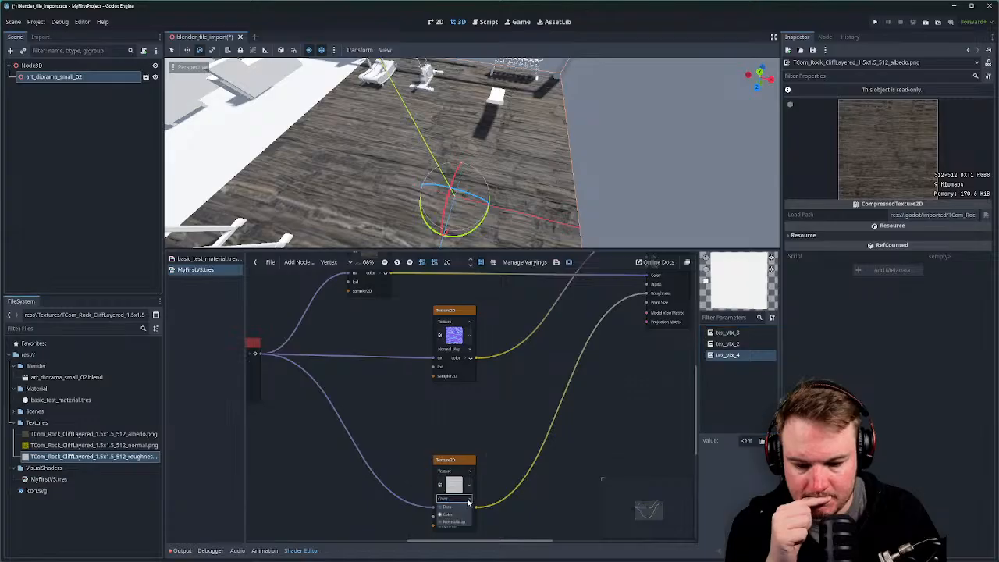
left_click(467, 511)
Disconnect the colour node's wires from the top and middle Texture2D UV inputs.
middle_click_drag(516, 397, 380, 495)
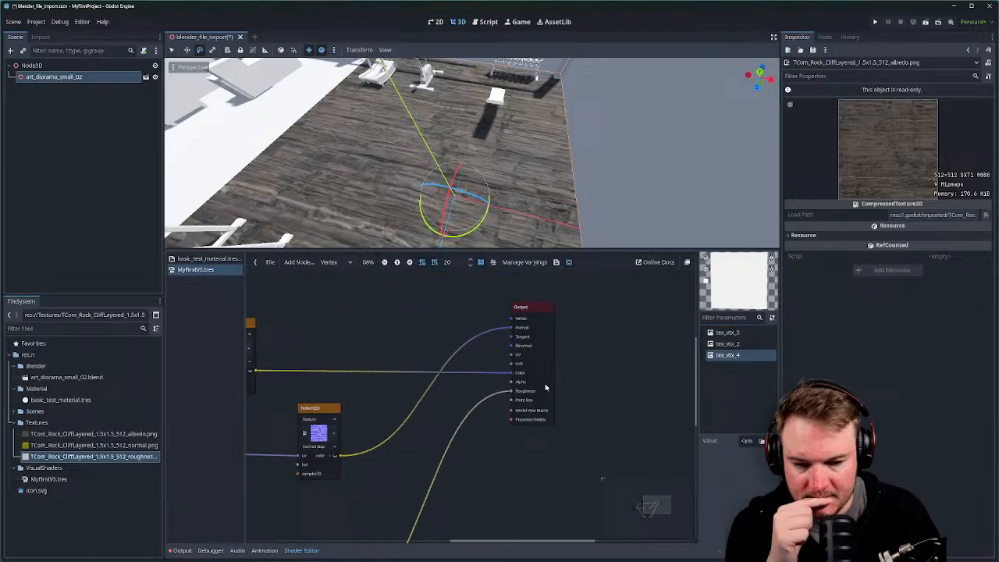
right_click(541, 313)
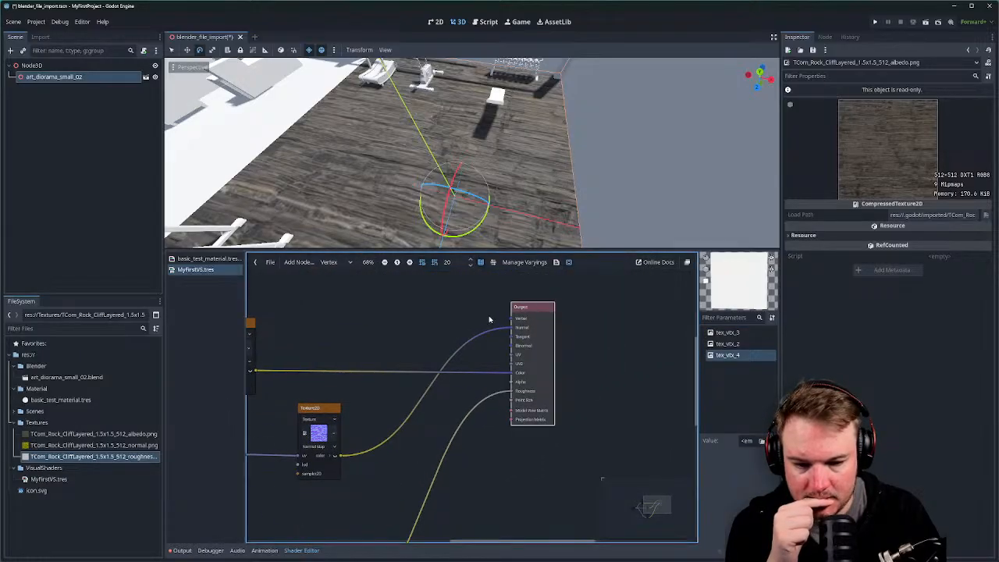
middle_click_drag(491, 321, 560, 312)
scroll(560, 312, "down", 2)
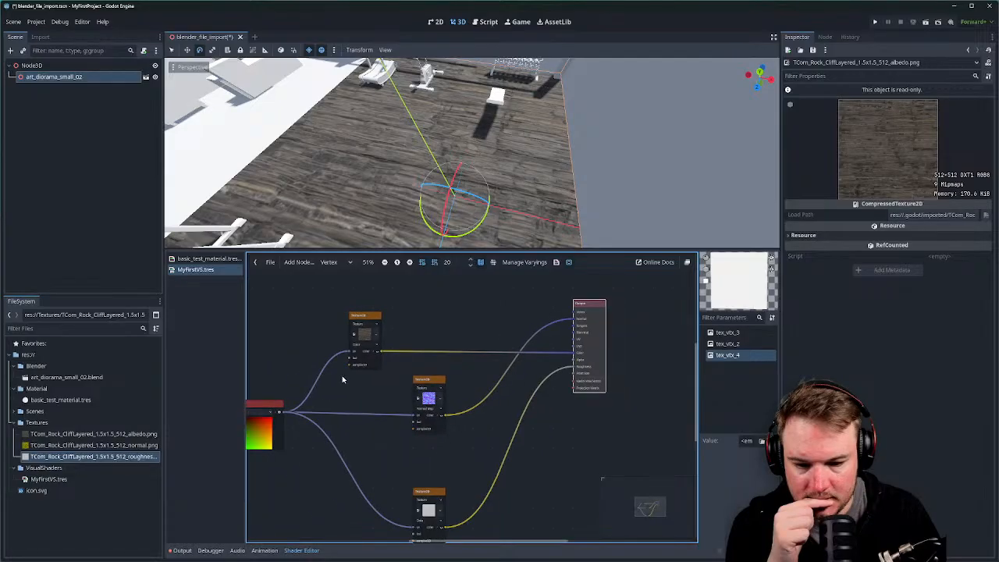
left_click_drag(283, 412, 573, 343)
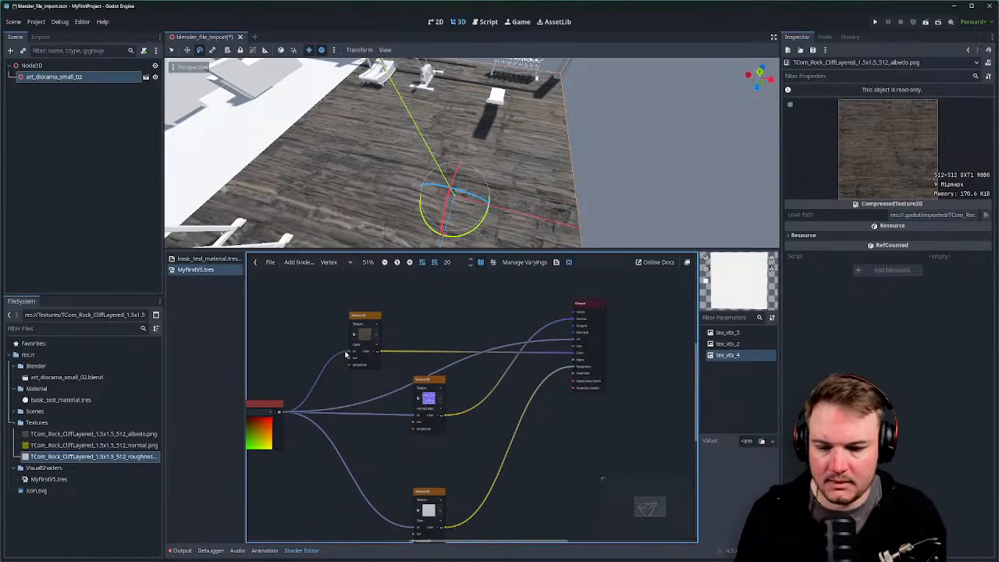
left_click_drag(350, 352, 353, 391)
left_click(428, 421)
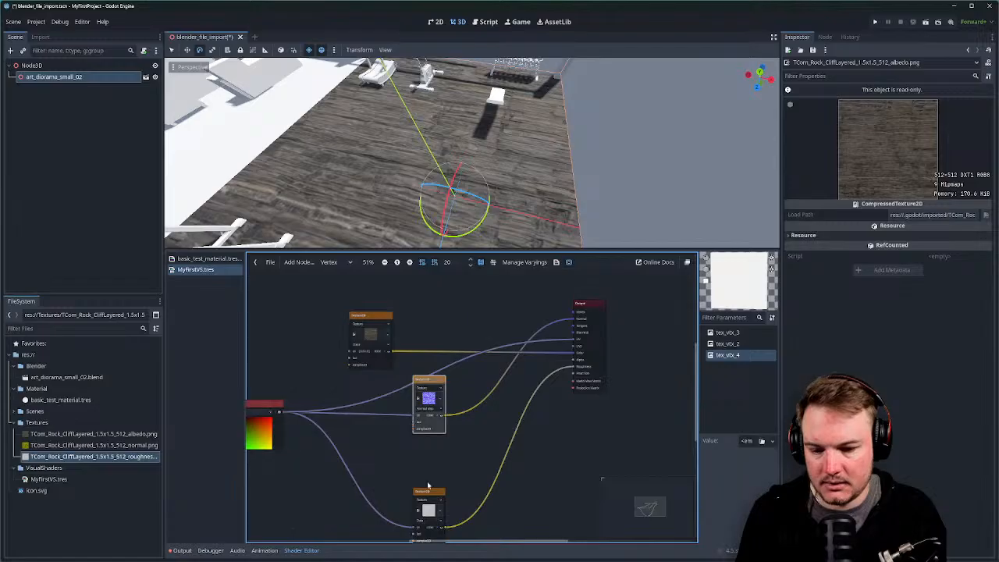
left_click_drag(417, 421, 407, 517)
middle_click_drag(393, 442, 446, 424)
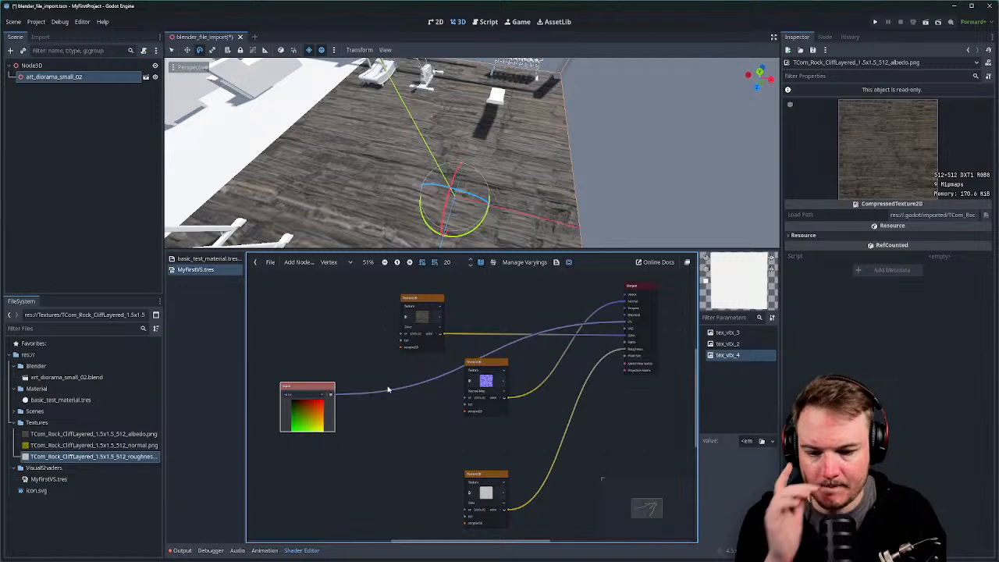
middle_click_drag(361, 384, 346, 403)
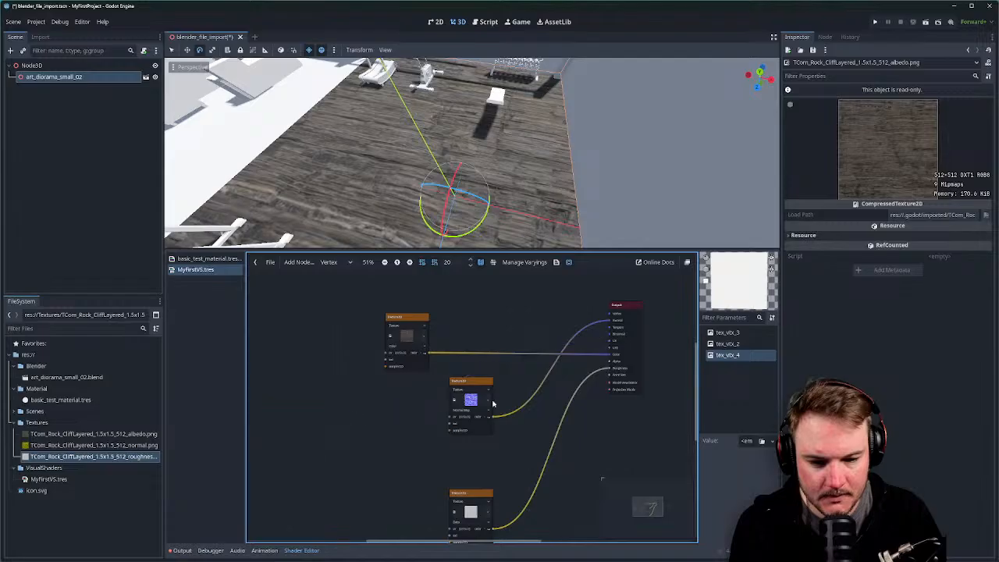
Stack the middle and bottom Texture2D nodes in a column under the top one.
scroll(635, 395, "up", 3)
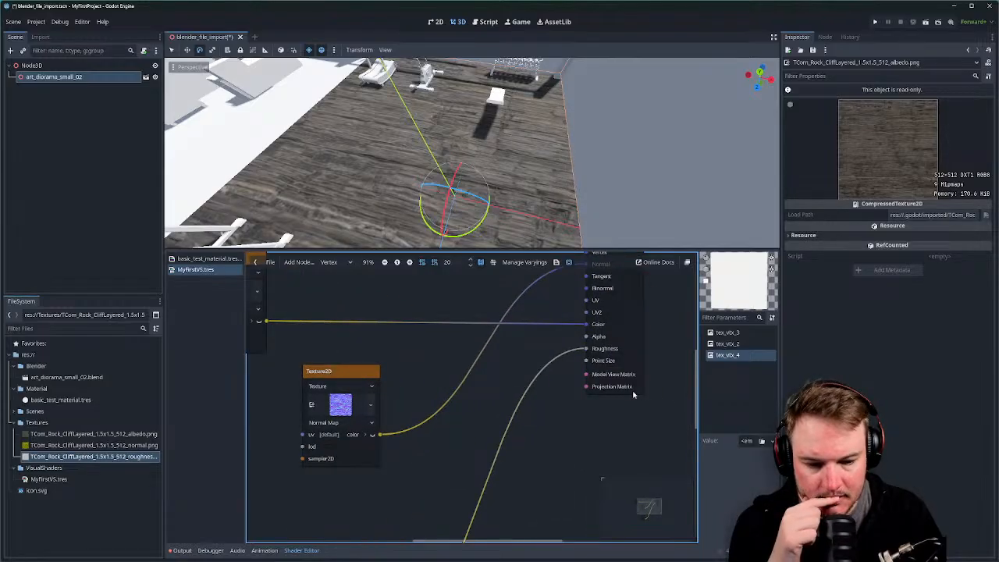
scroll(633, 395, "down", 3)
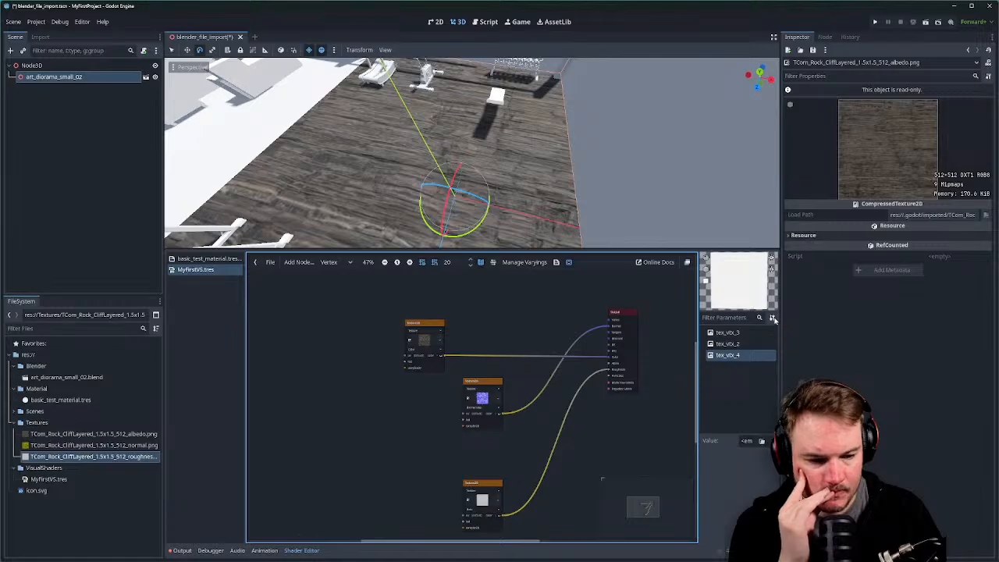
middle_click_drag(507, 340, 502, 350)
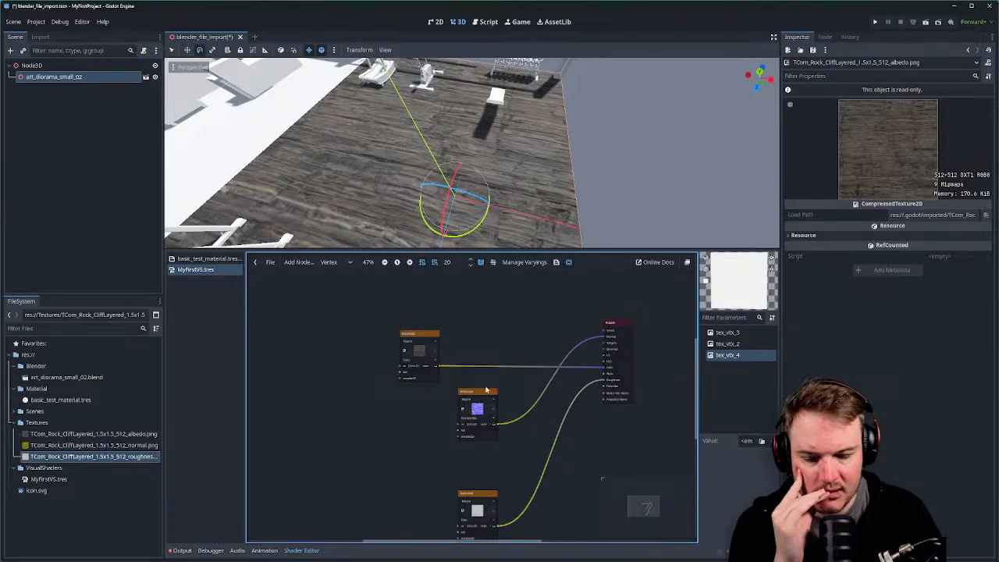
left_click_drag(486, 389, 425, 394)
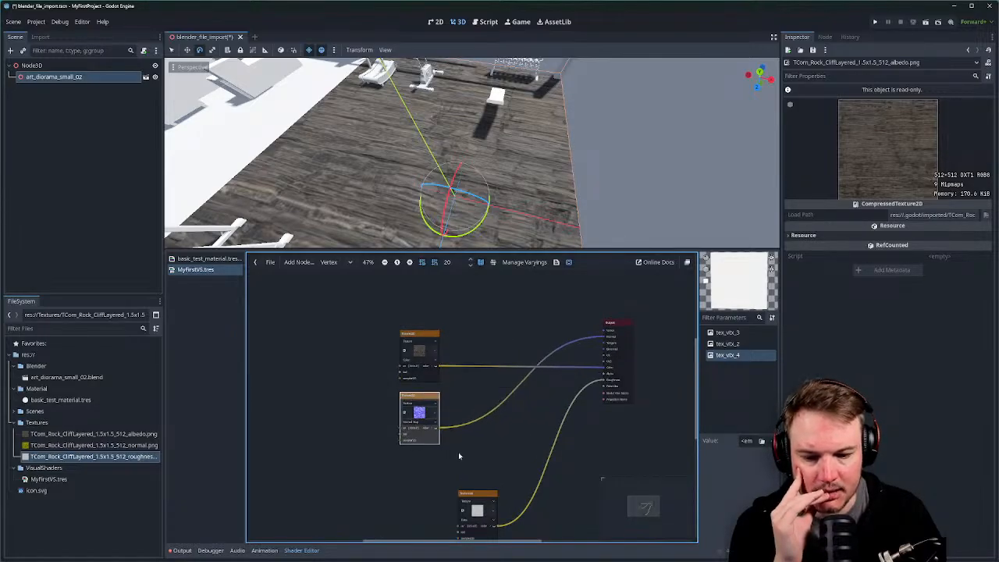
left_click_drag(488, 499, 434, 463)
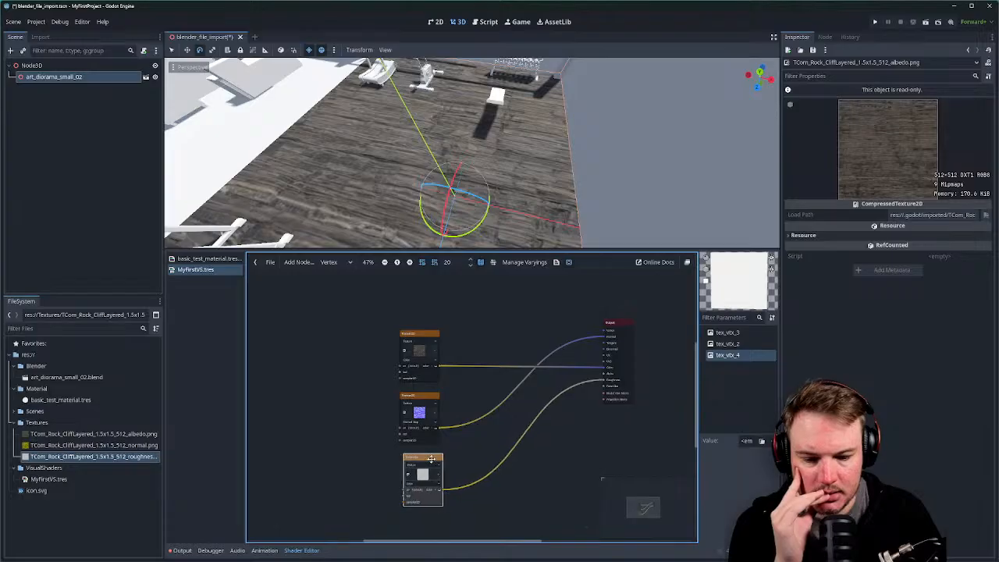
scroll(436, 455, "up", 2)
Set the second Texture2D node's source to Texture.
left_click(430, 416)
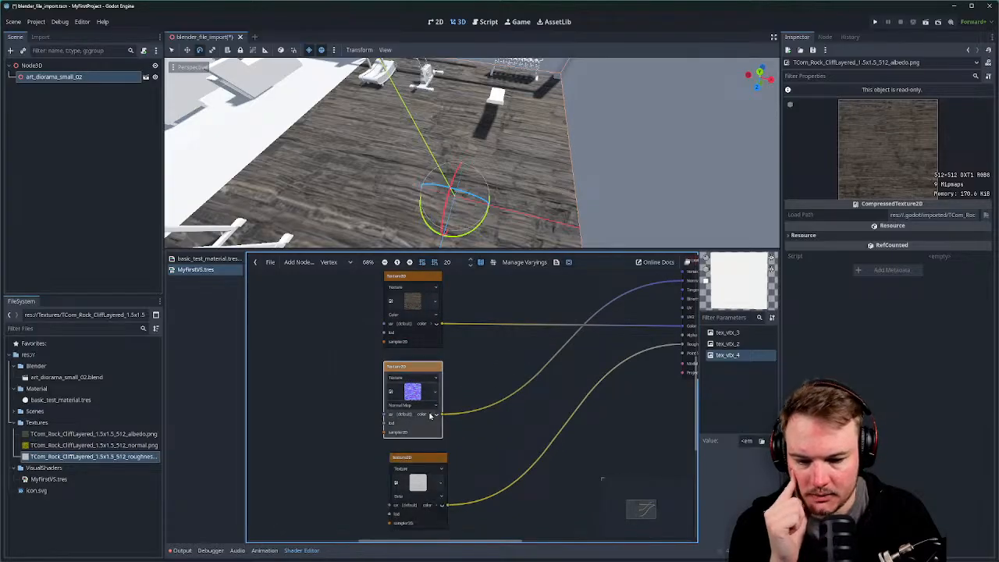
left_click(436, 416)
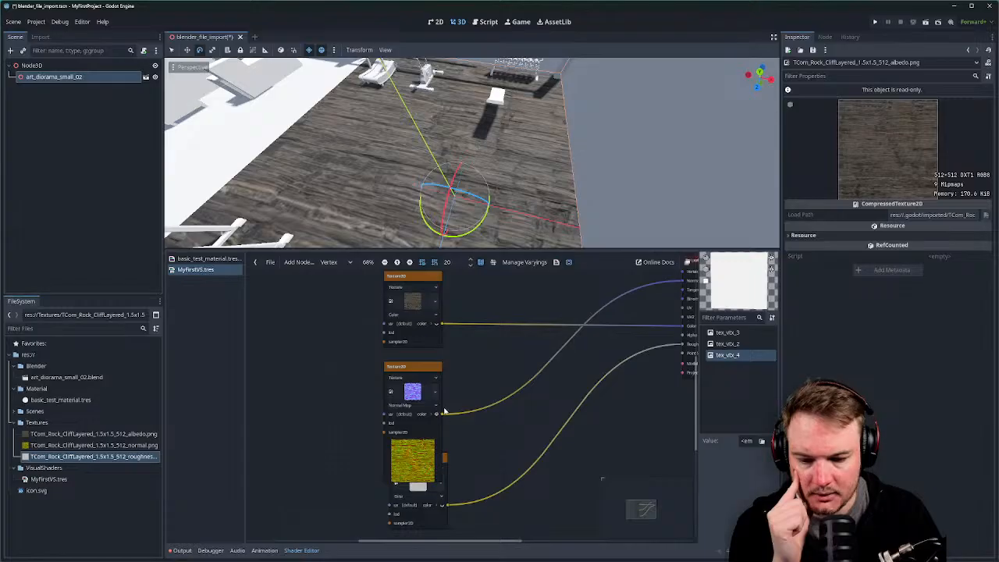
left_click(435, 377)
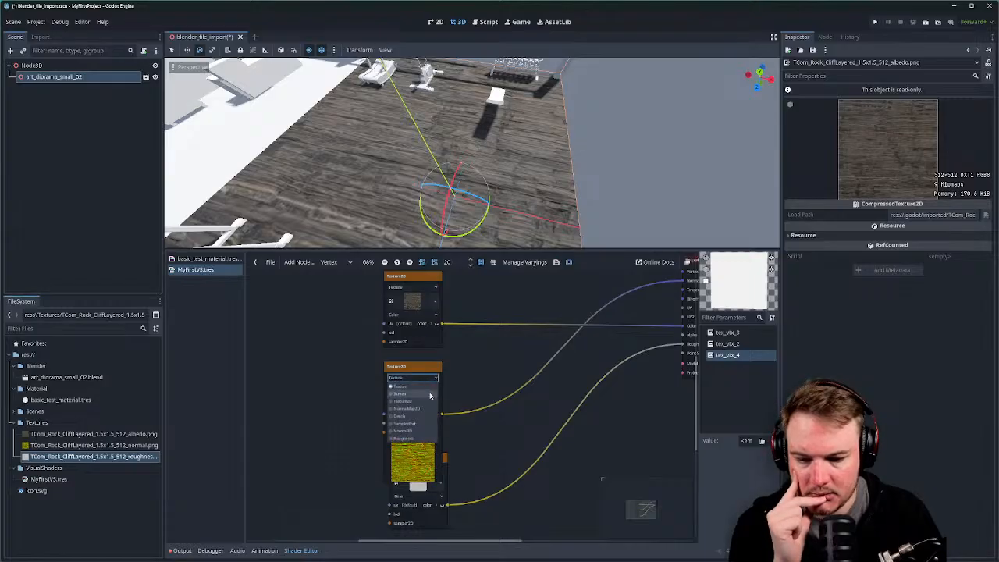
left_click(427, 394)
left_click(438, 379)
left_click(433, 394)
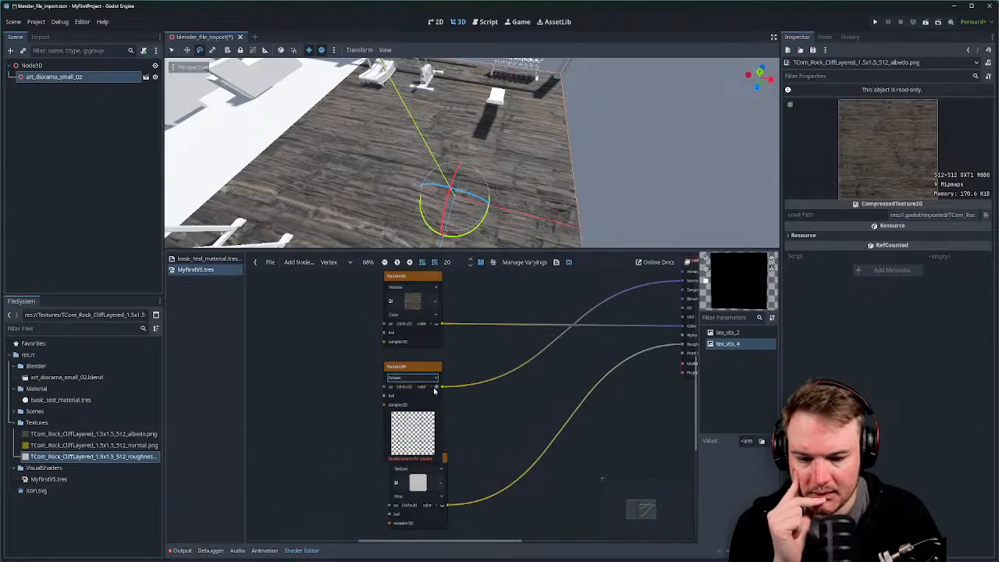
left_click(437, 380)
left_click(429, 408)
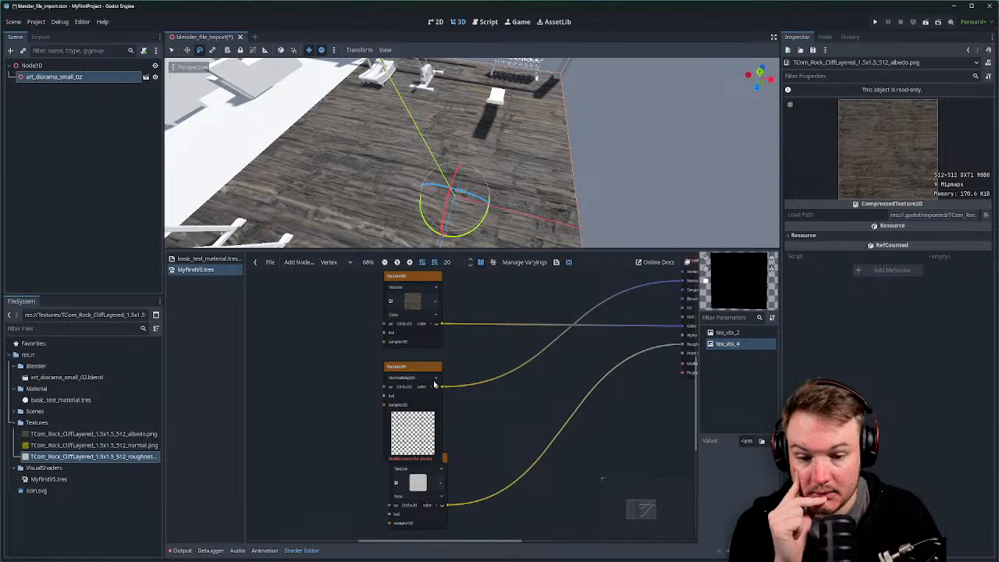
left_click(435, 381)
left_click(425, 427)
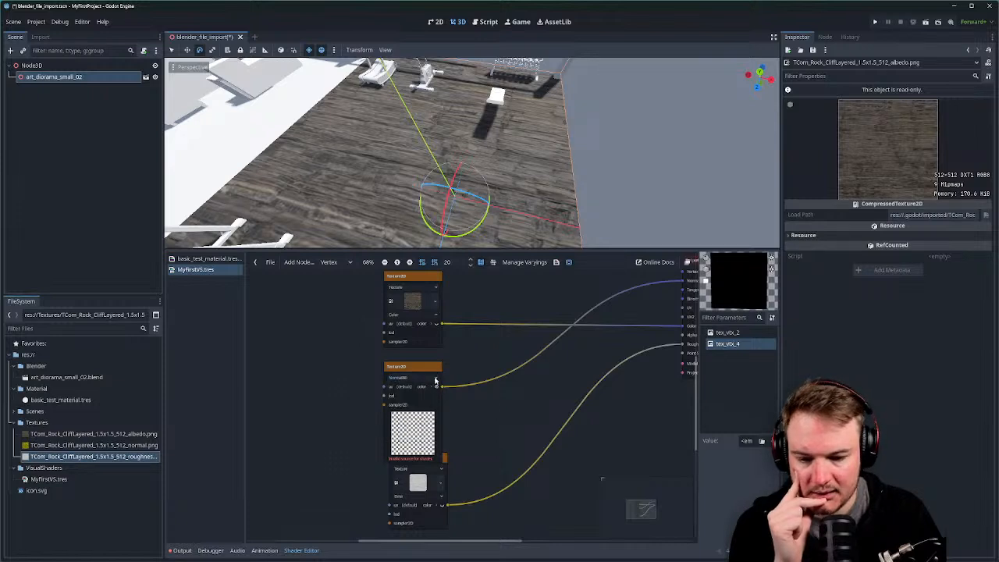
left_click(435, 380)
left_click(429, 387)
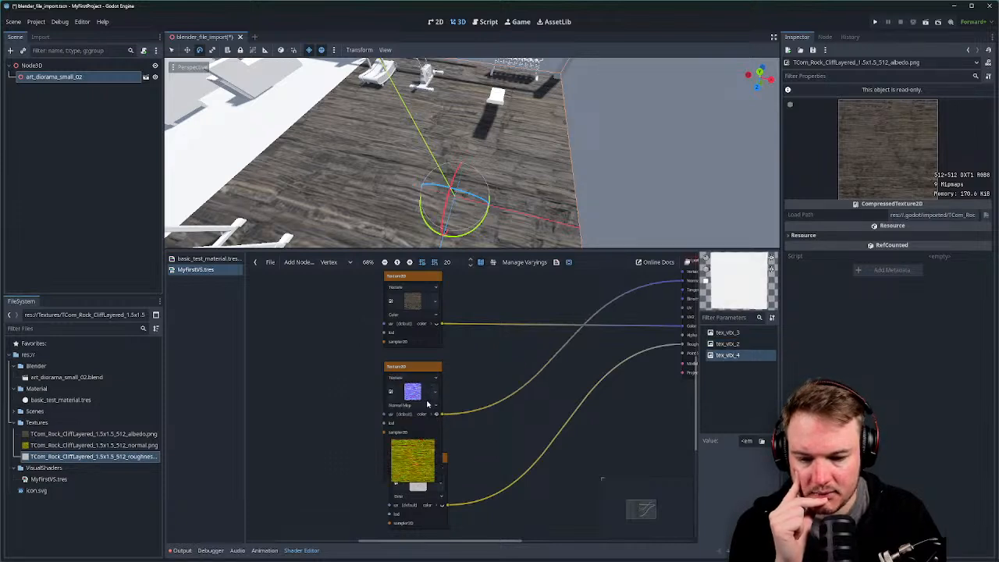
Set the second Texture2D node's texture type to Normal Map.
left_click(424, 419)
left_click(431, 415)
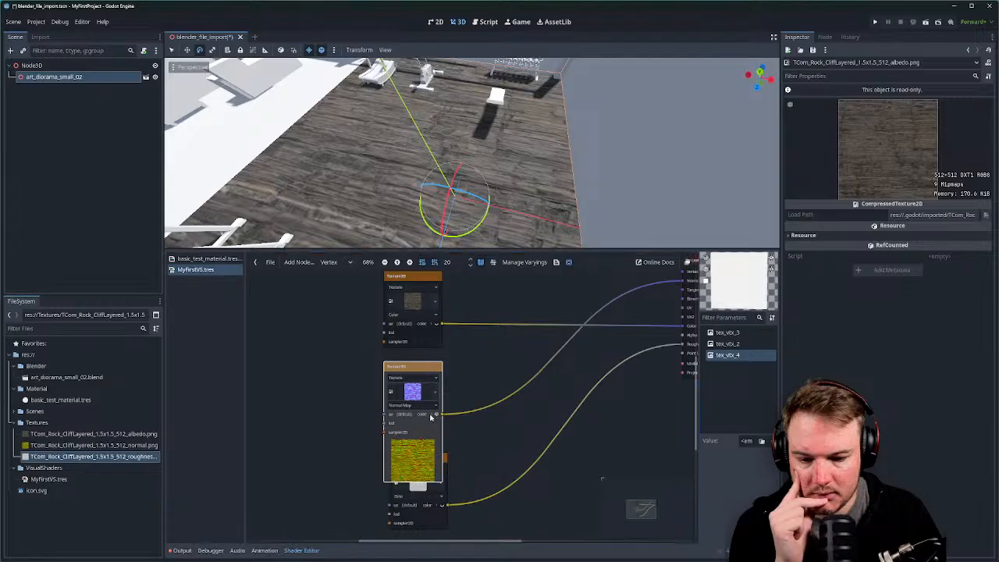
left_click(431, 416)
left_click(426, 416)
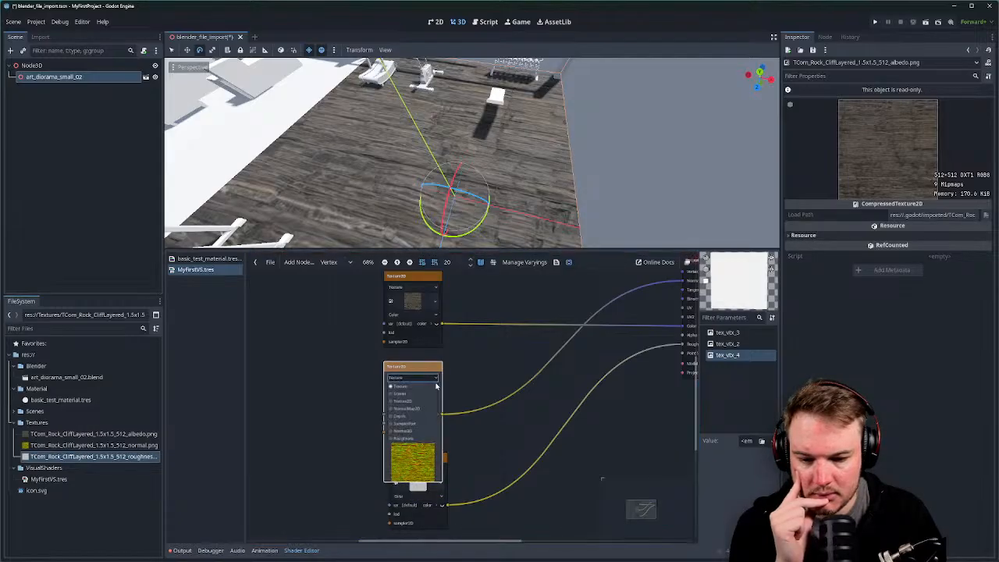
left_click(427, 405)
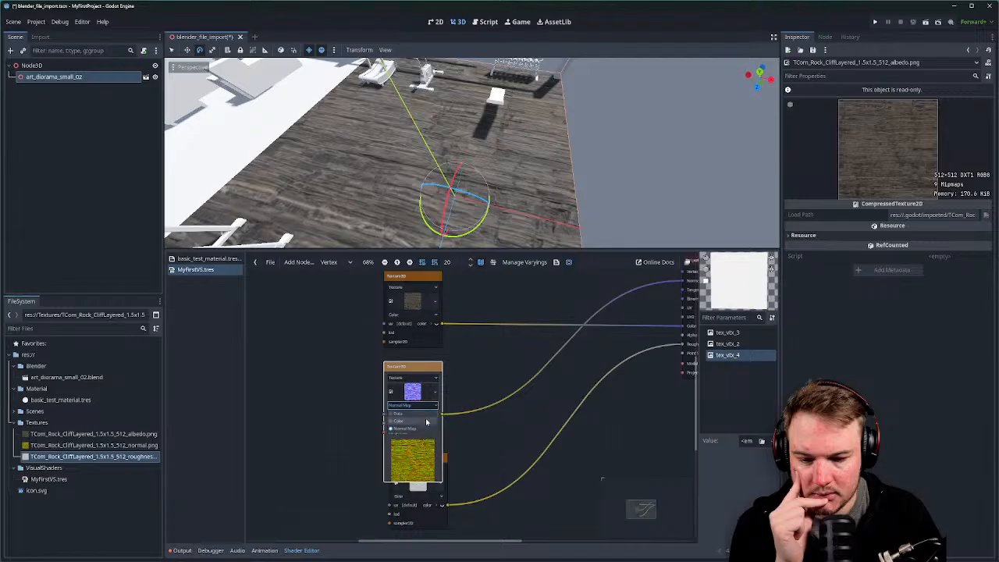
left_click(427, 421)
left_click(437, 381)
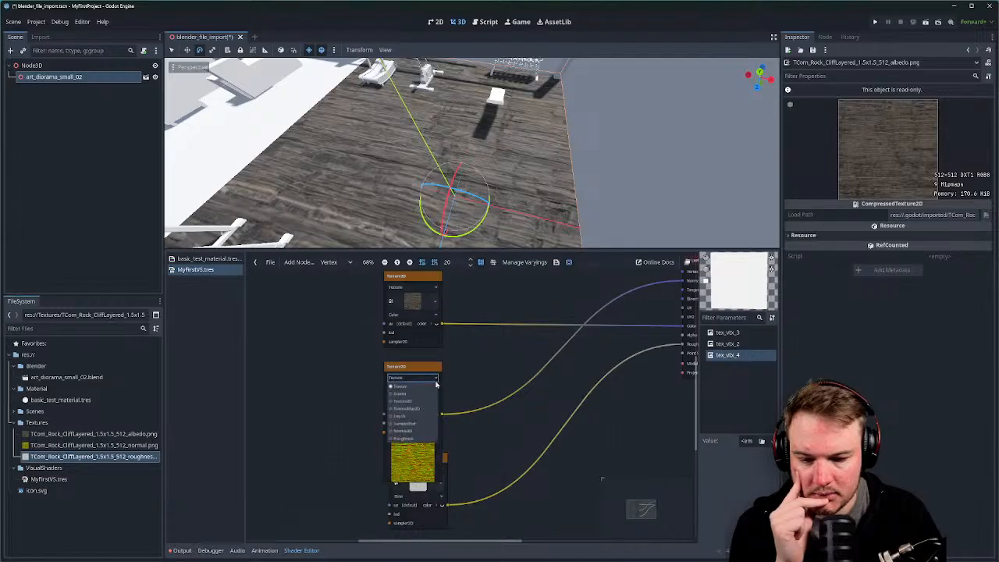
left_click(435, 383)
left_click(435, 406)
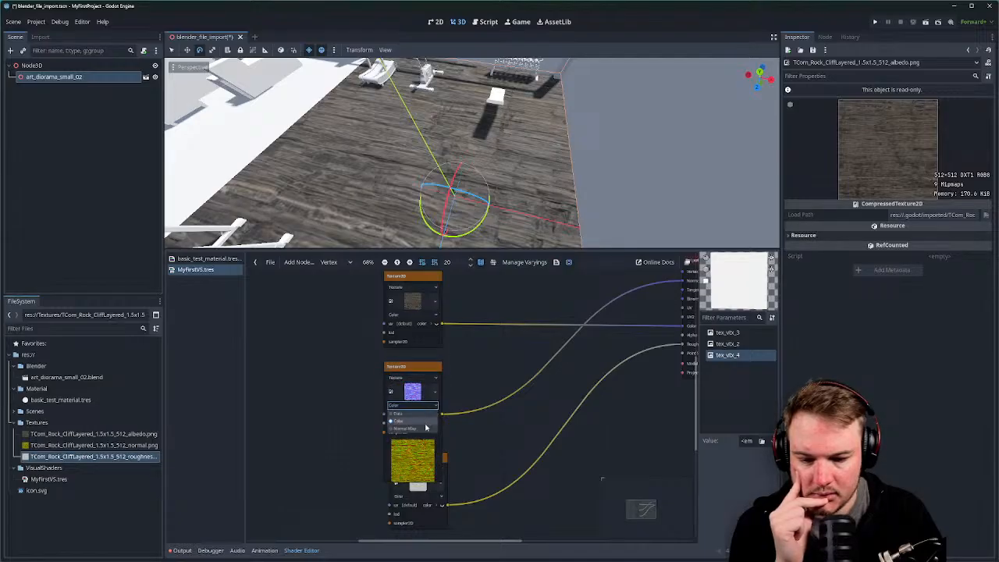
left_click(406, 428)
middle_click_drag(471, 417, 479, 395)
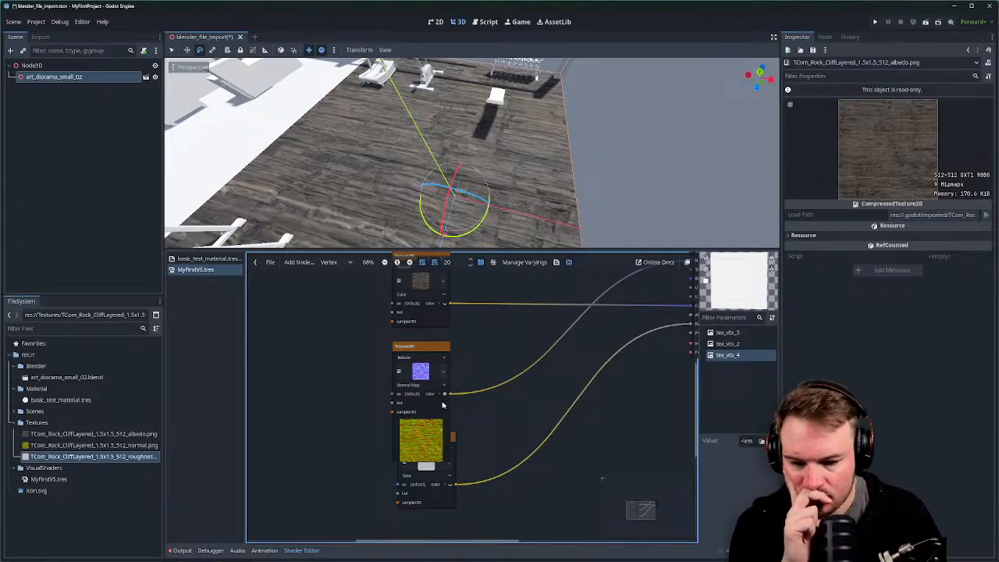
Collapse the normal map node's preview, nudge the third texture node, and check the first node's texture resource.
left_click(445, 396)
middle_click_drag(482, 409, 395, 434)
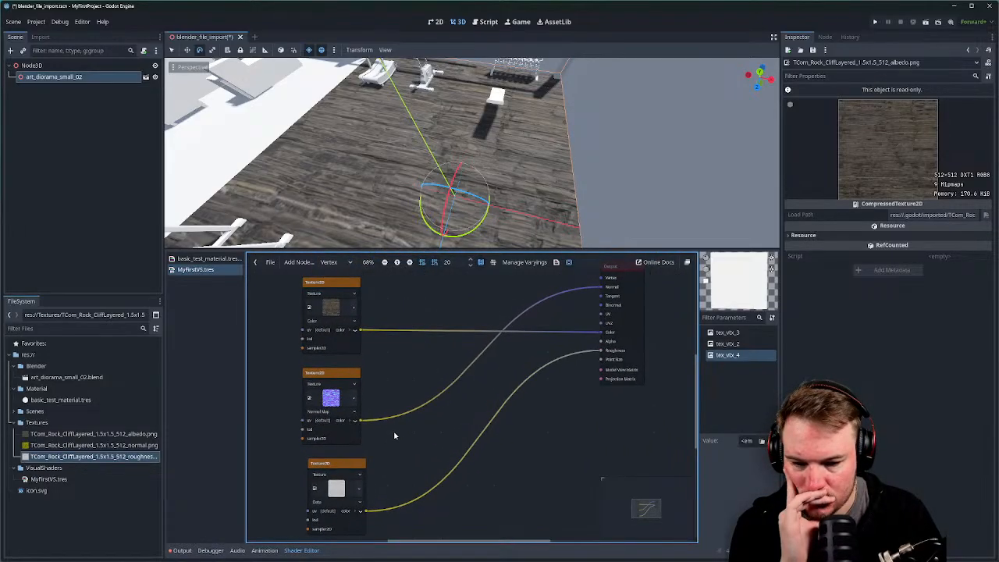
left_click_drag(352, 464, 345, 464)
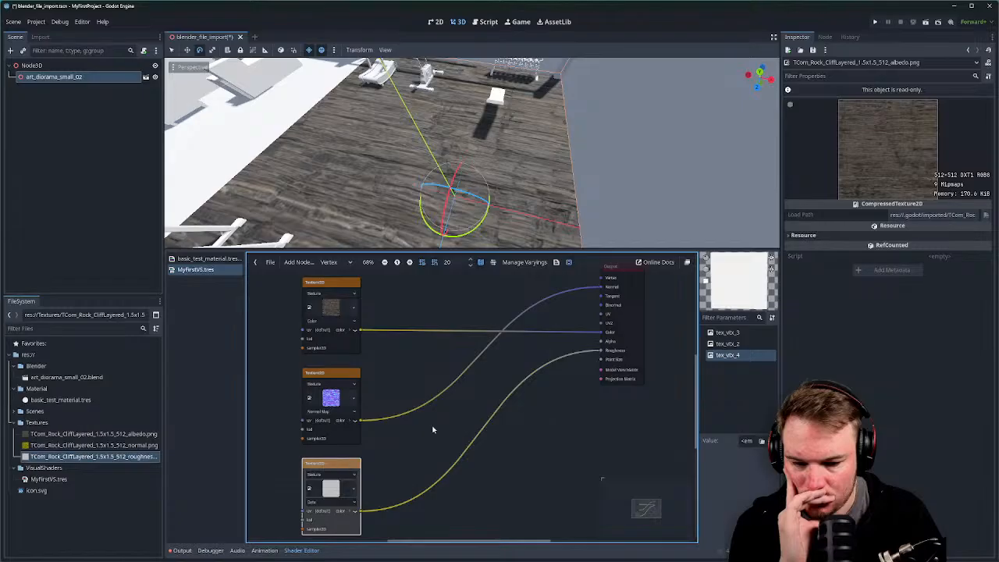
middle_click_drag(459, 402, 450, 413)
left_click(451, 420)
scroll(450, 421, "down", 1)
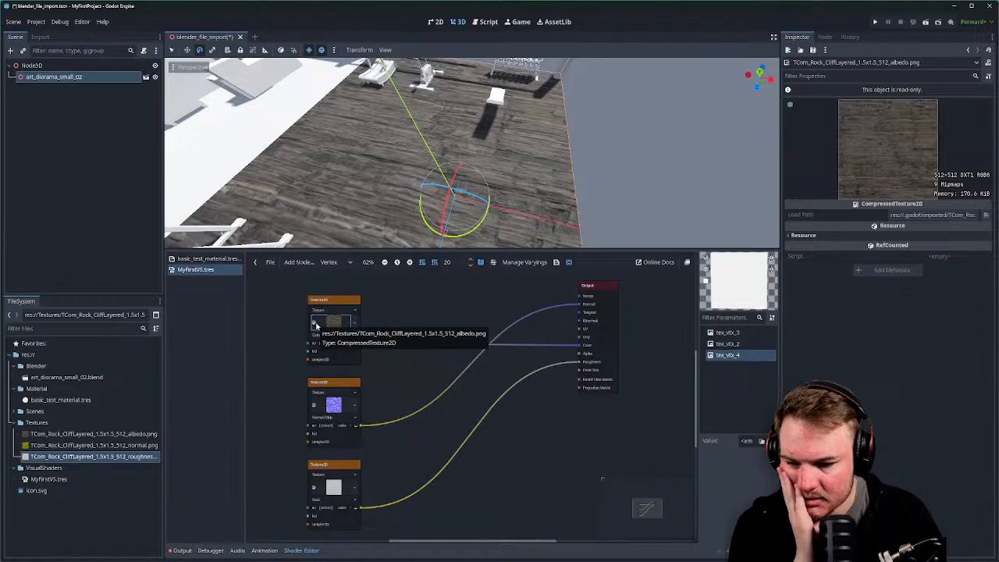
left_click(353, 322)
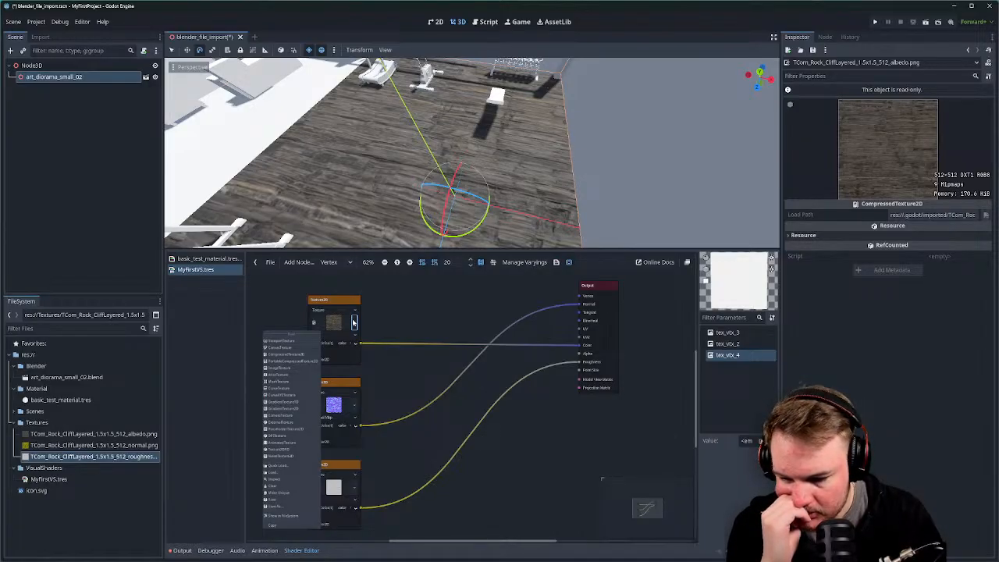
left_click(437, 319)
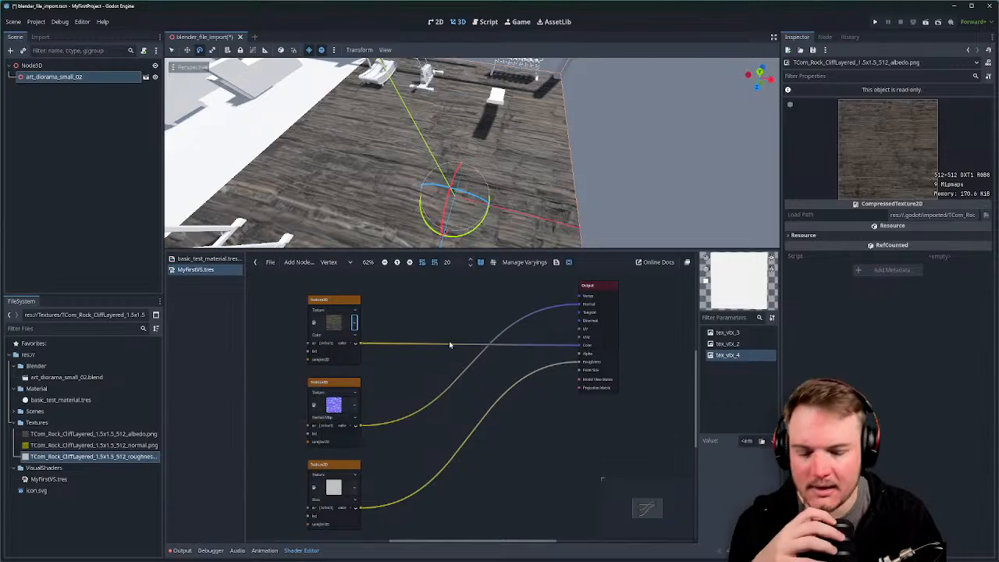
scroll(449, 345, "down", 1)
Add a new Texture2D node from the Textures > Common category.
right_click(420, 325)
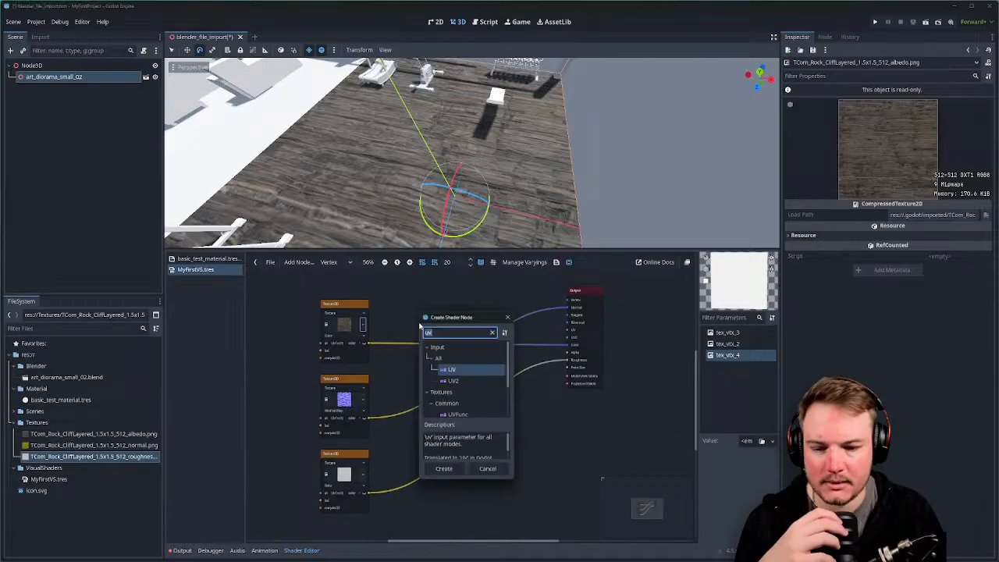
left_click(492, 332)
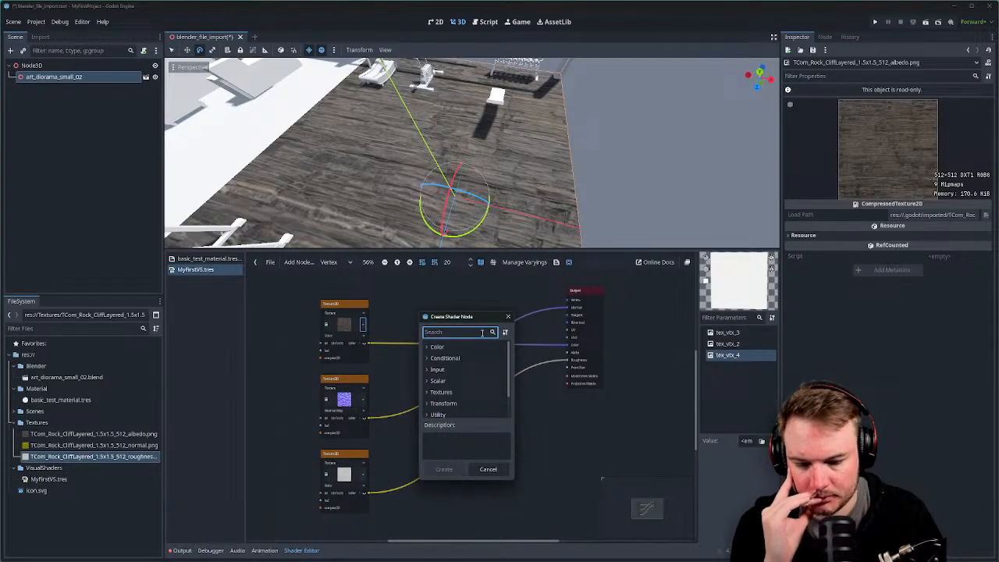
left_click(437, 392)
scroll(437, 390, "down", 1)
scroll(434, 382, "down", 1)
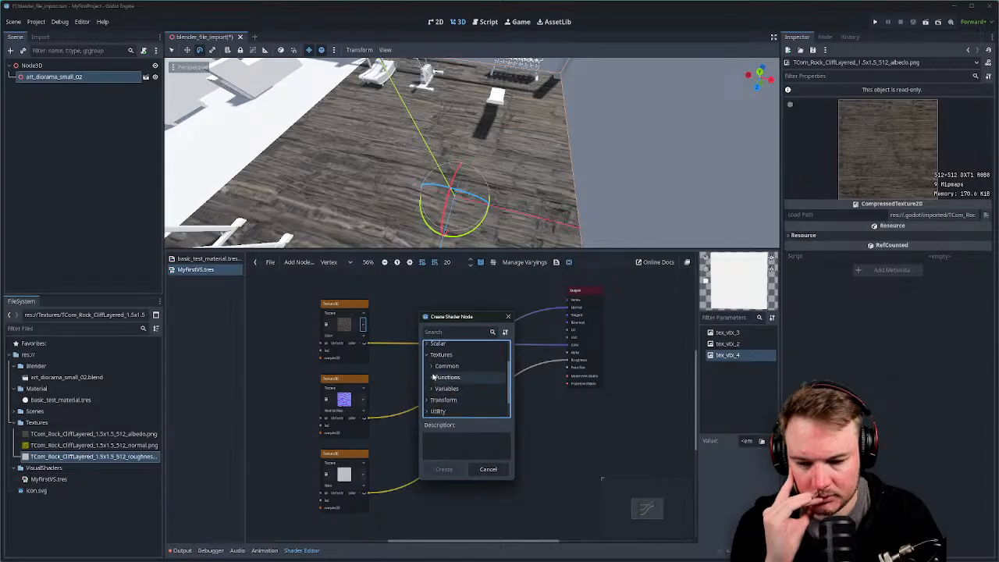
left_click(433, 368)
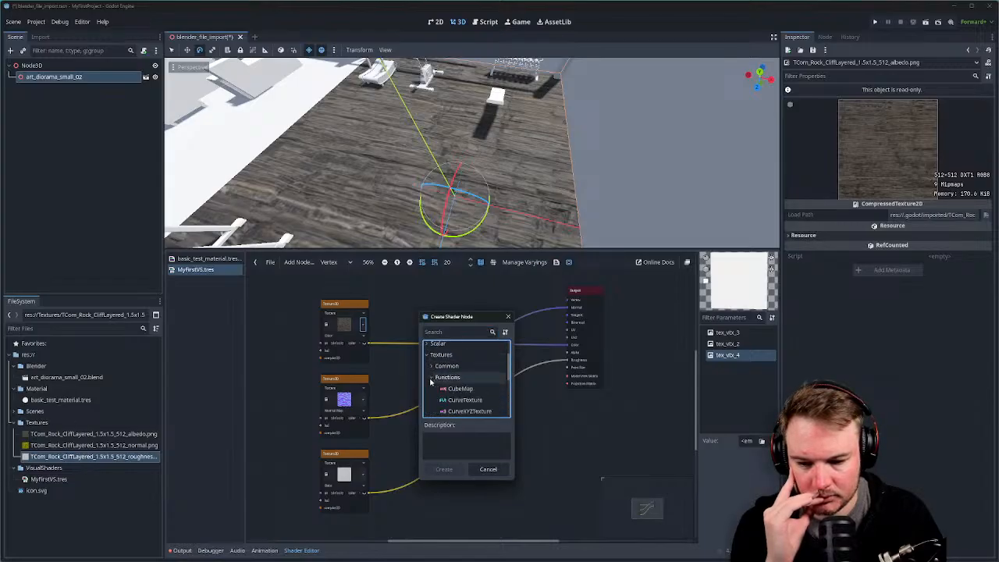
scroll(432, 378, "down", 2)
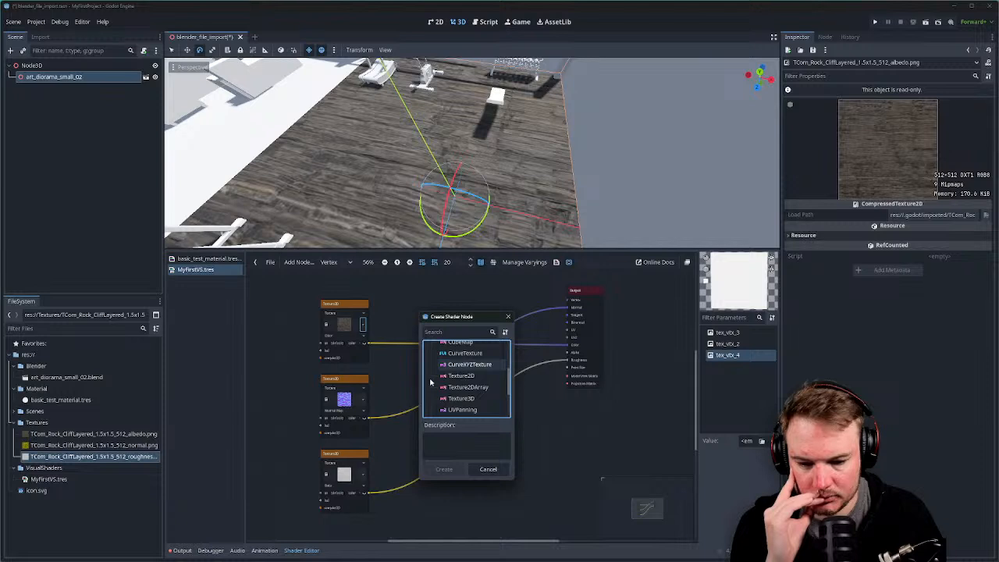
left_click(434, 377)
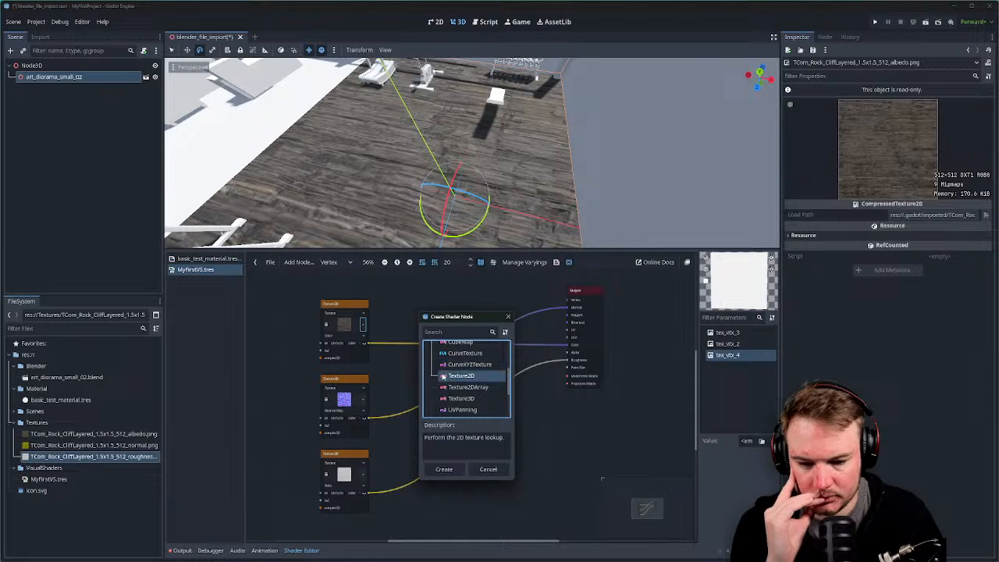
left_click(454, 473)
Move the new Texture2D node above the others and pick its source.
middle_click_drag(414, 404, 437, 458)
left_click(460, 390)
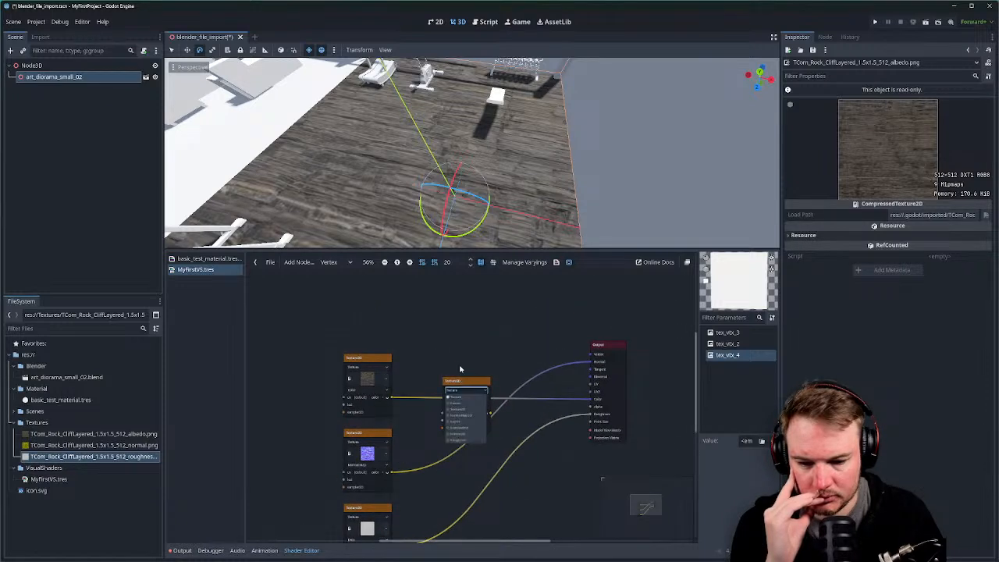
left_click(451, 326)
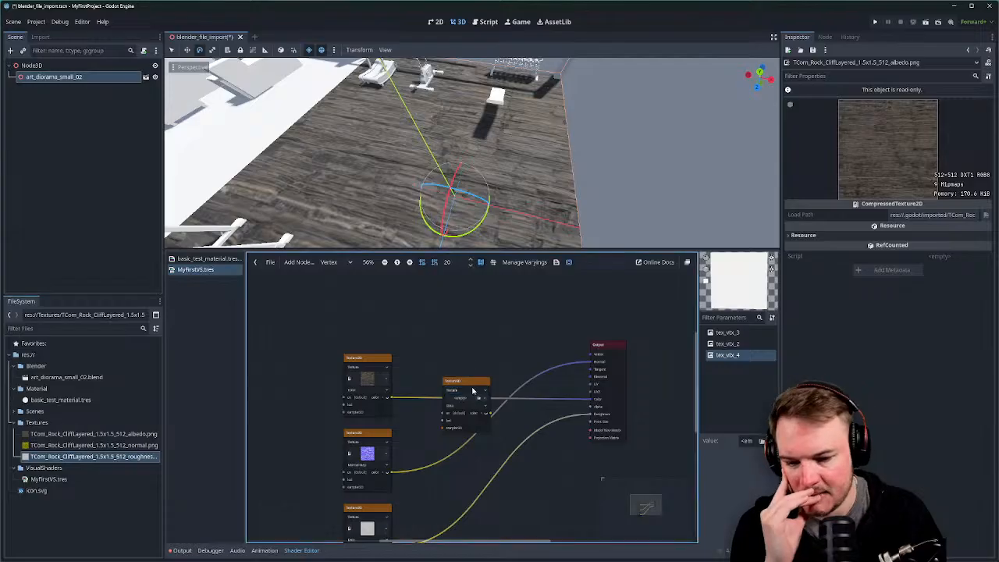
left_click_drag(466, 376, 456, 292)
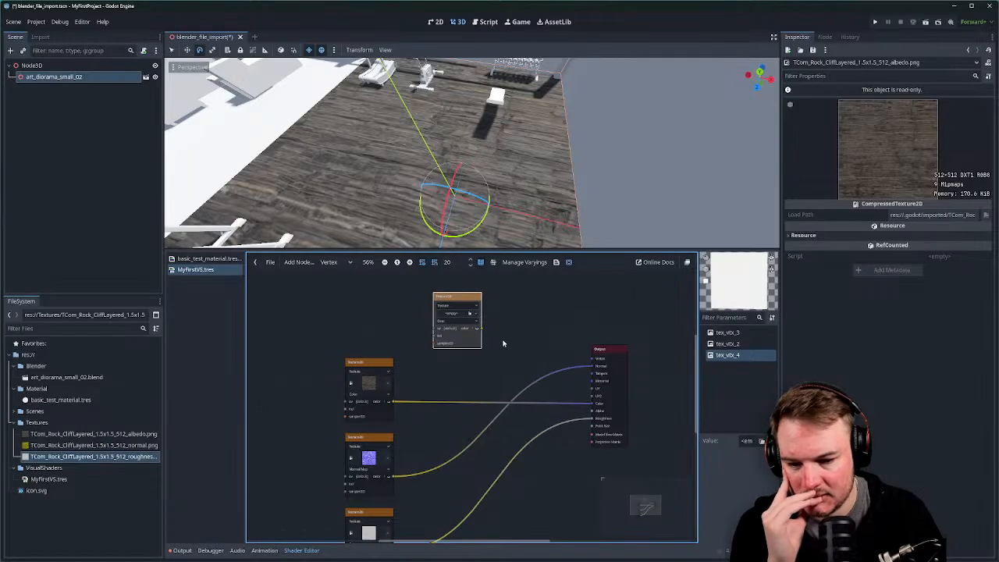
left_click(445, 306)
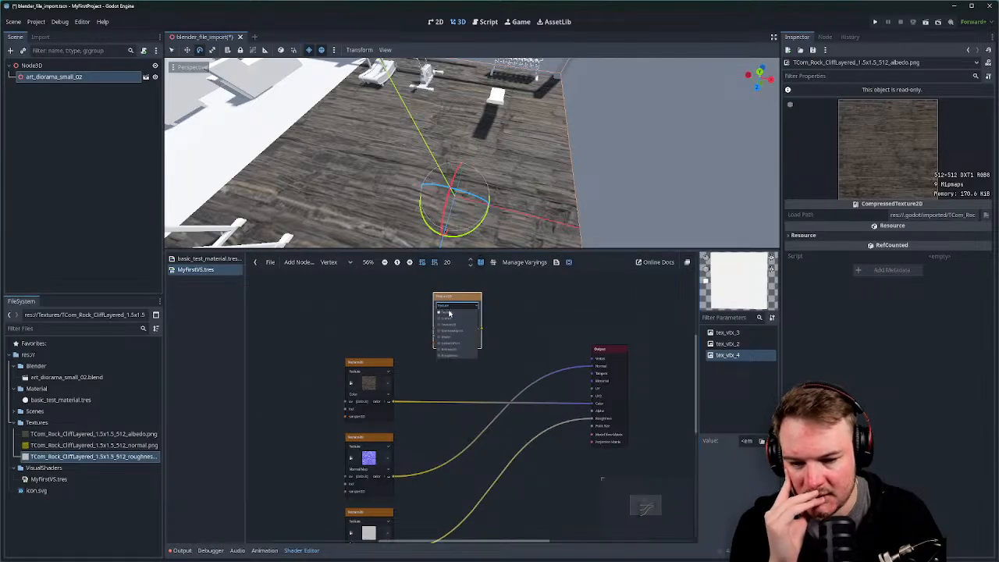
left_click(460, 317)
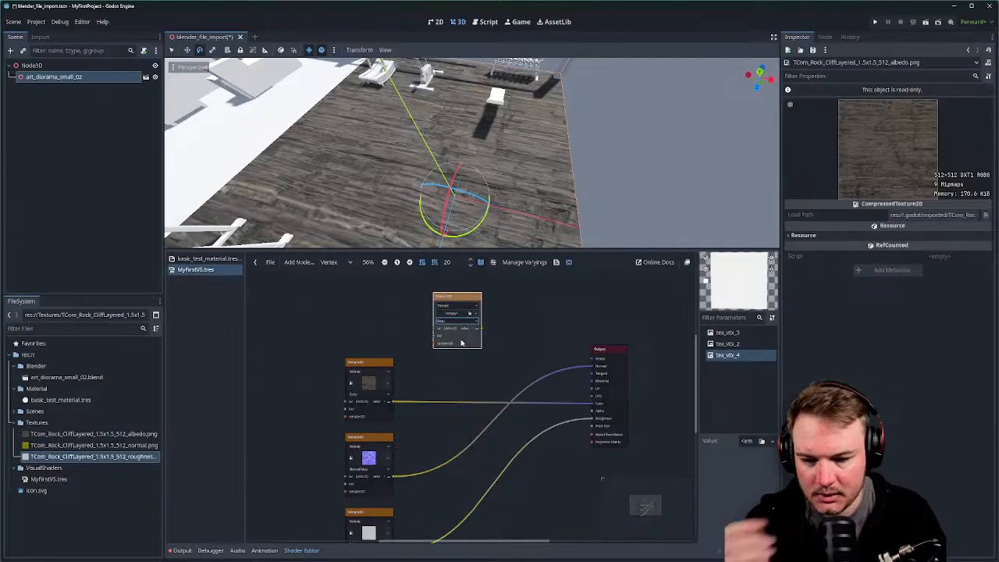
Check the existing nodes' texture types, then drag a wire from the lower Texture2D's output into empty space.
scroll(460, 347, "up", 3)
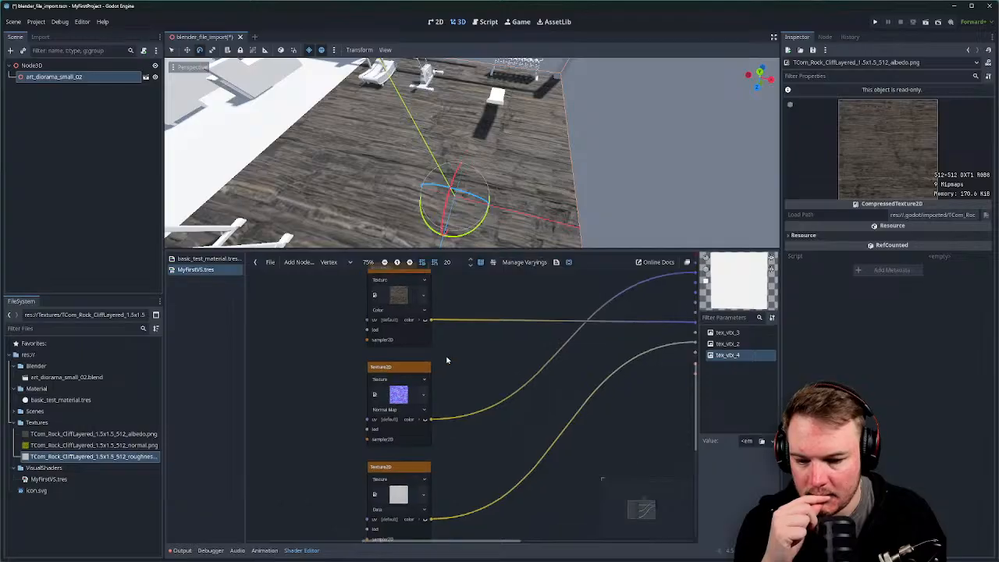
middle_click_drag(443, 391, 452, 360)
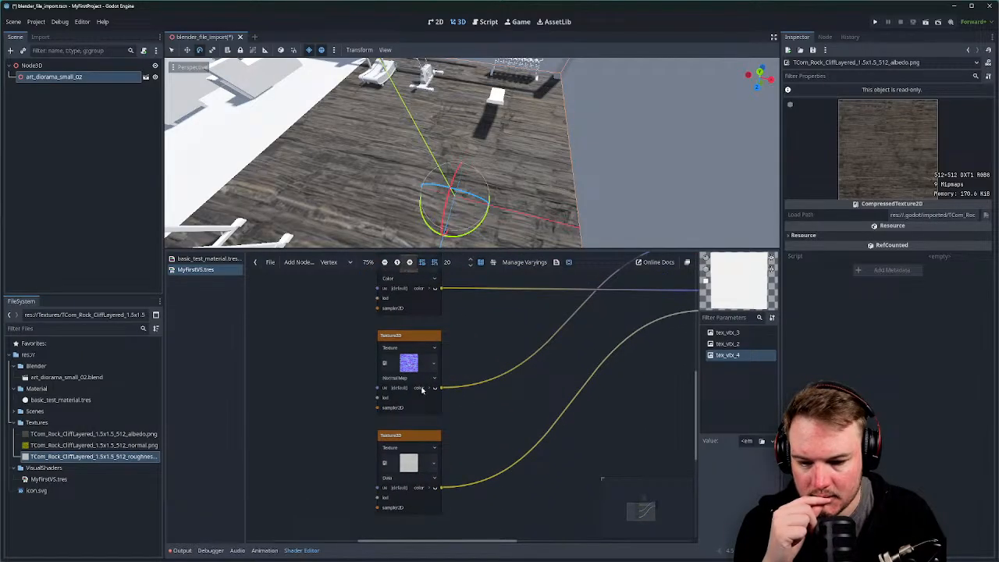
left_click(432, 378)
left_click(472, 352)
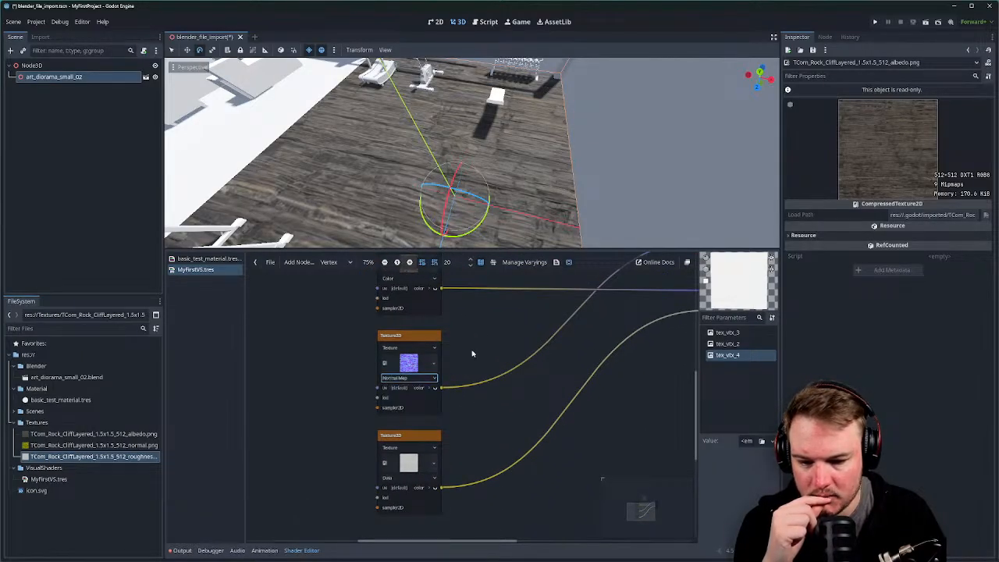
middle_click_drag(470, 327, 466, 365)
scroll(459, 408, "up", 1)
scroll(445, 445, "down", 1)
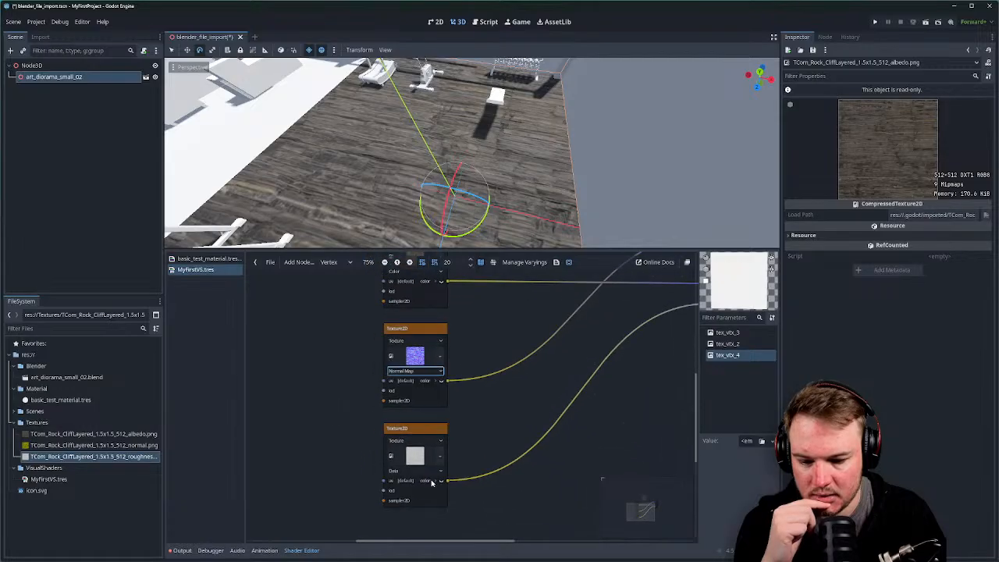
left_click(438, 473)
left_click(521, 410)
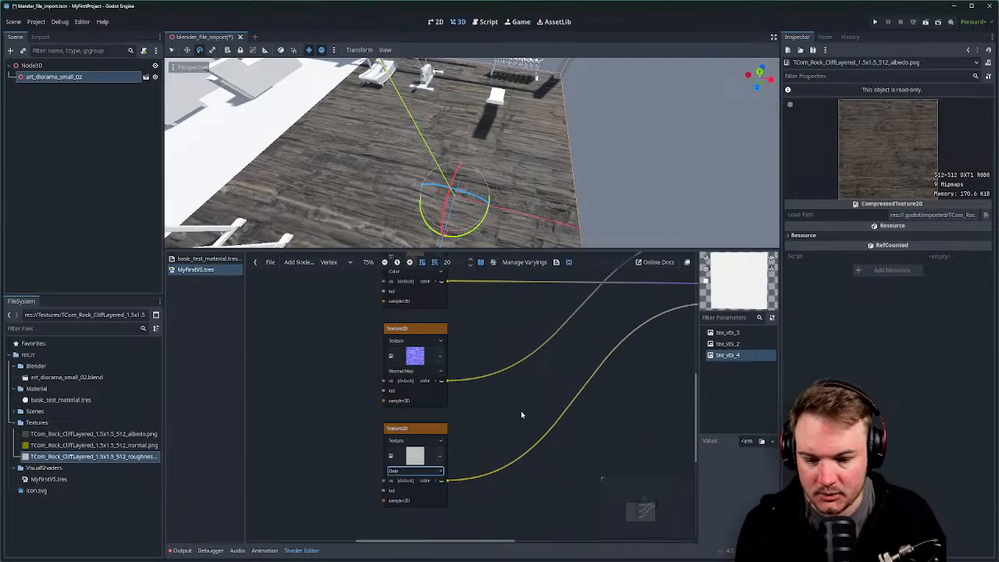
middle_click_drag(521, 410, 419, 438)
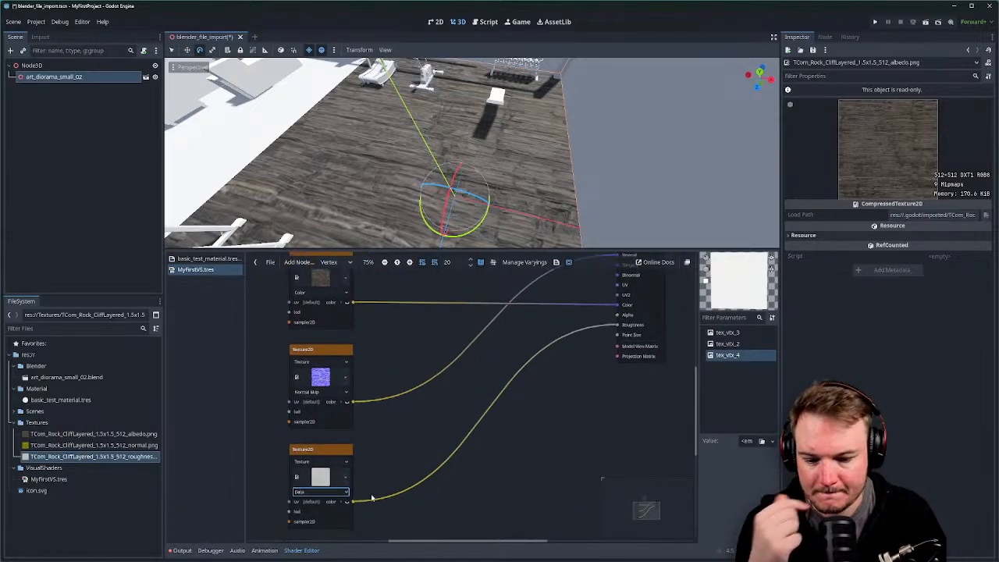
left_click_drag(355, 504, 392, 452)
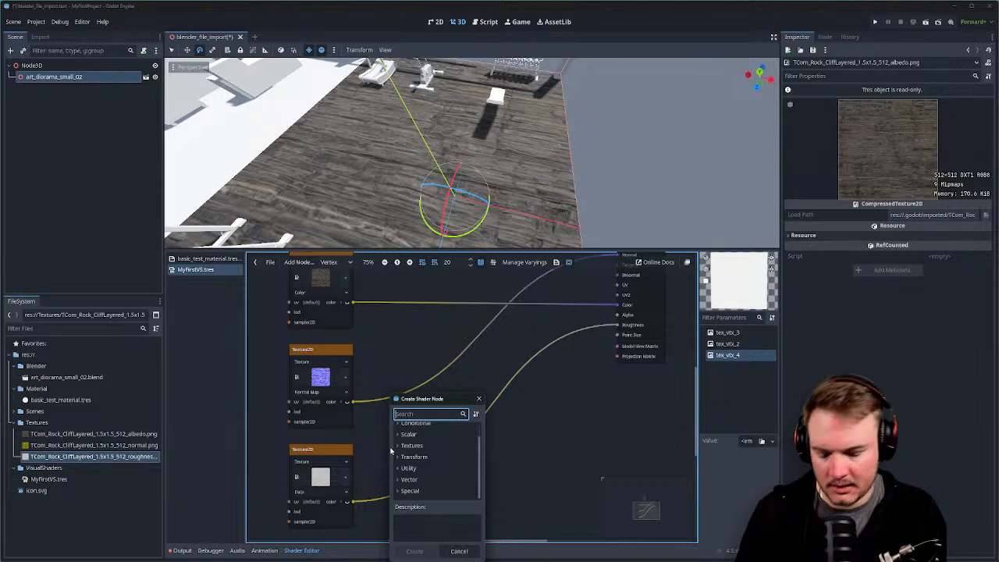
Search the Create Shader Node list for sepia, mask and component nodes.
type("s")
type("w")
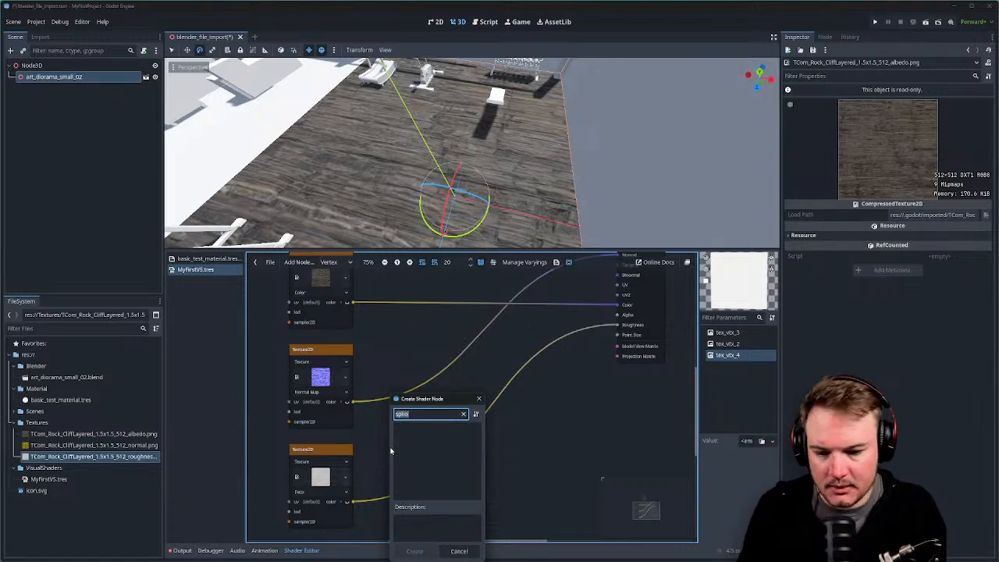
key("BackSpace")
type("ep")
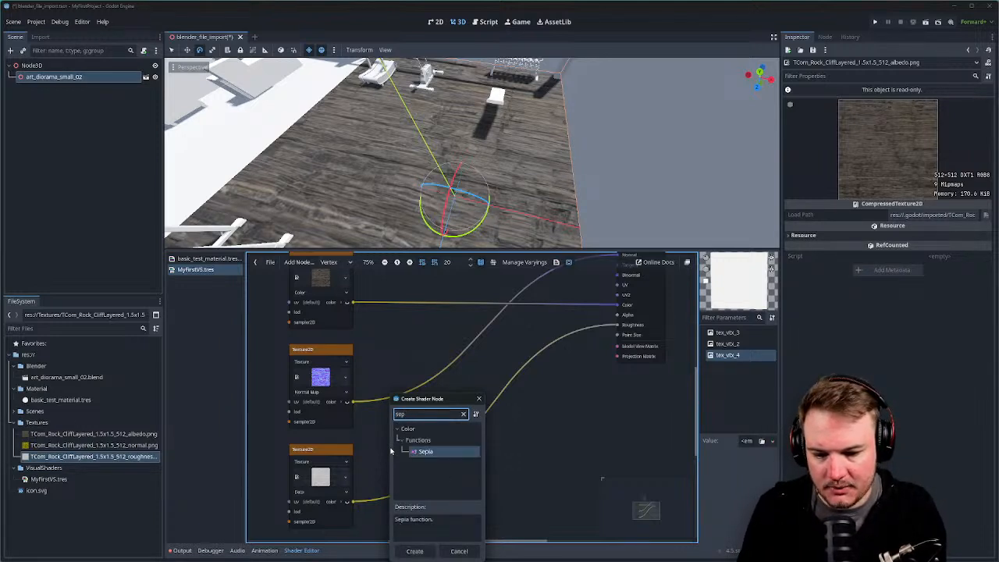
key("BackSpace")
key("BackSpace")
key("BackSpace")
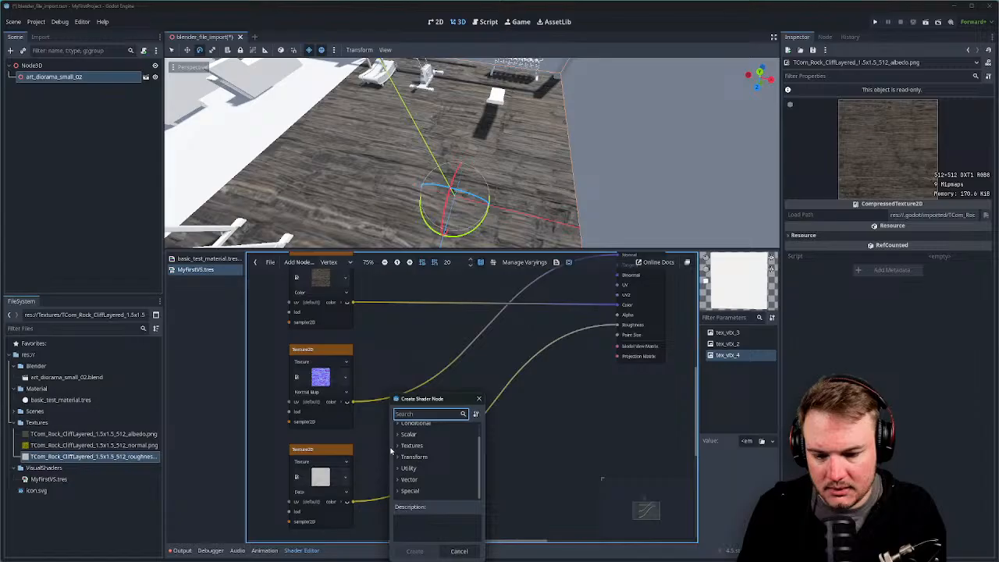
type("mask")
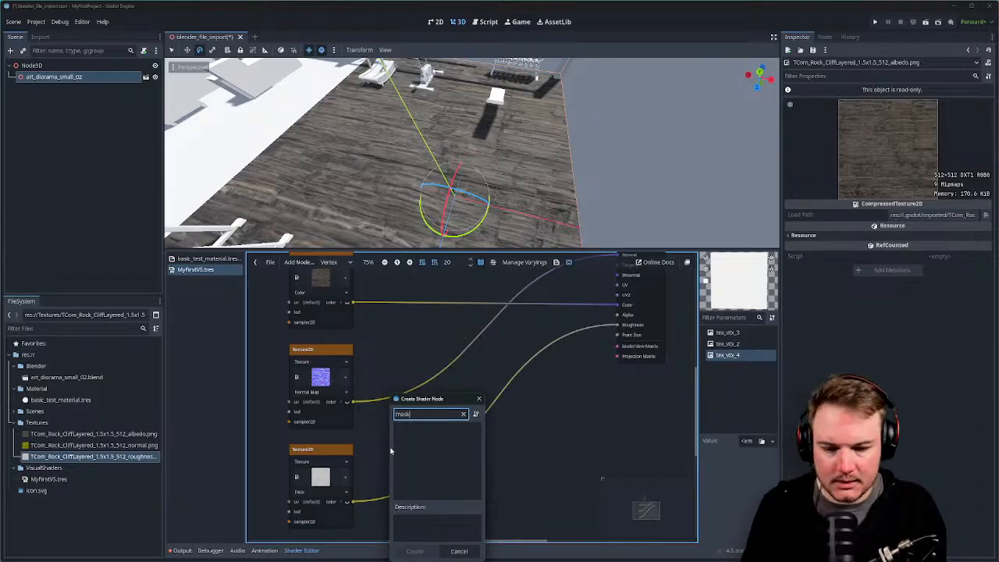
key("BackSpace")
key("BackSpace")
key("BackSpace")
key("BackSpace")
type("com")
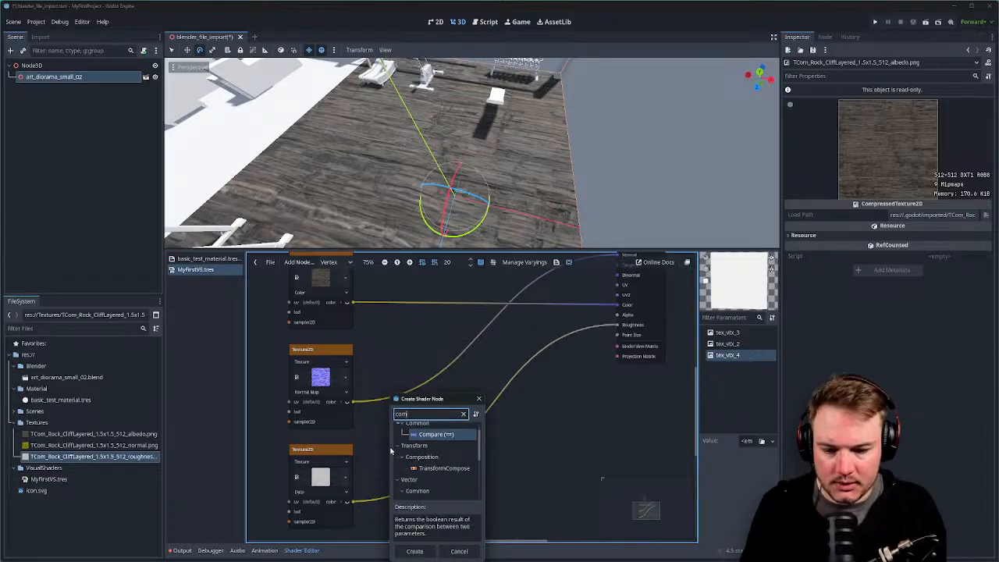
type("pone")
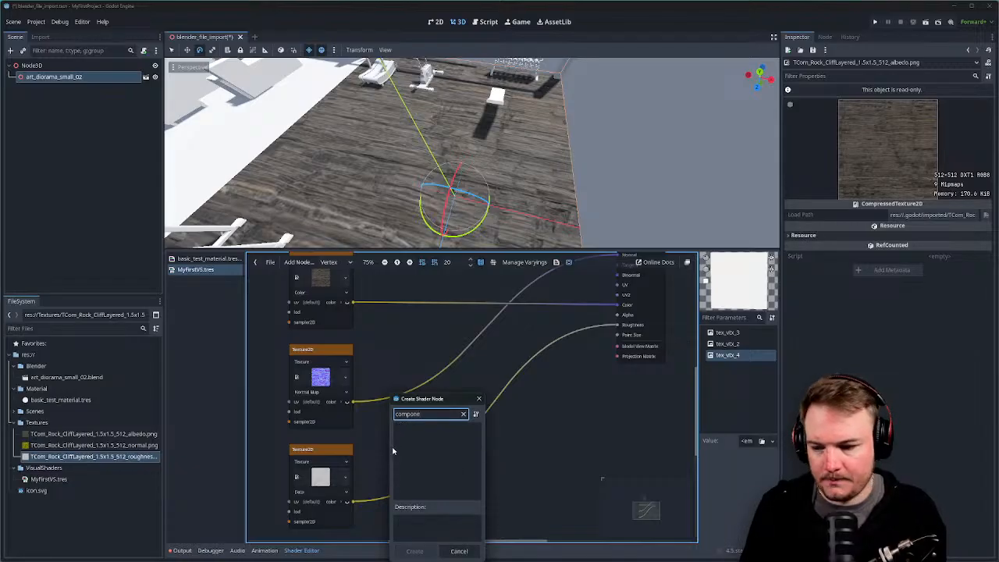
Close the node search without adding a node and zoom out to 62% to show the Output node.
left_click(479, 399)
scroll(504, 358, "down", 1)
scroll(487, 402, "down", 1)
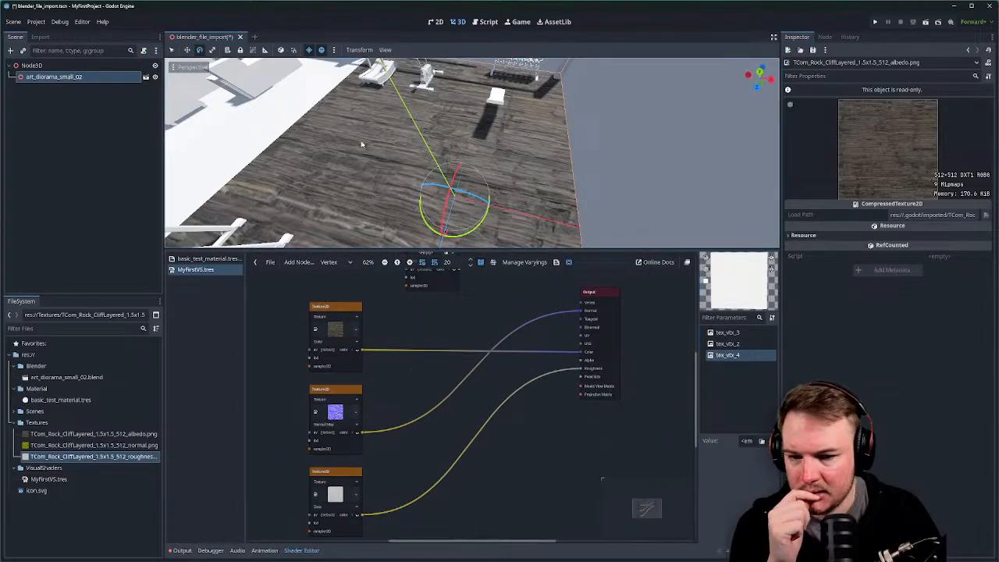
Open the Advanced Import Settings for art_diorama_small_02.blend from the FileSystem dock.
left_click(85, 402)
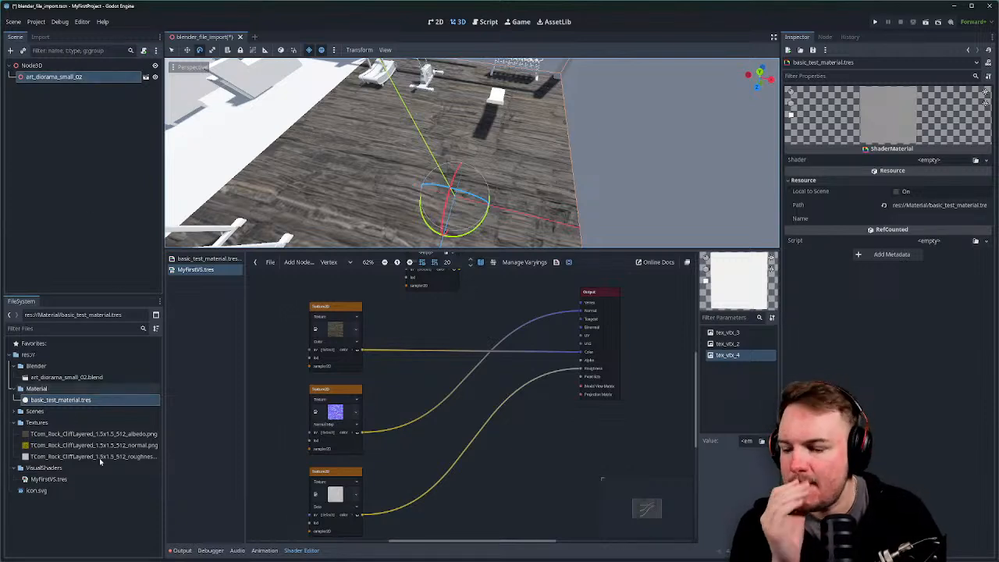
left_click(96, 377)
double_click(96, 377)
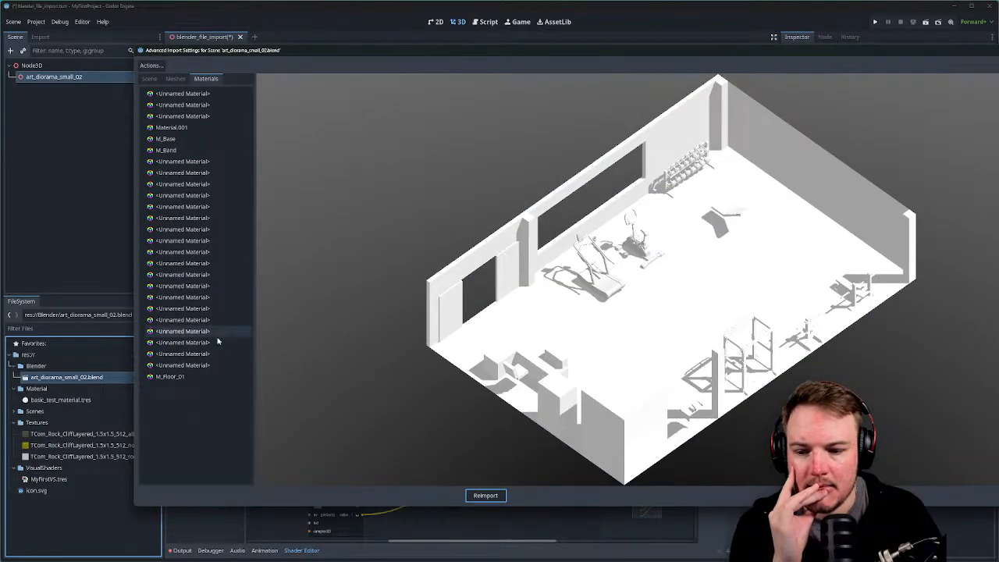
Preview the M_Floor_01 material and widen the settings panel beside the preview.
left_click(178, 377)
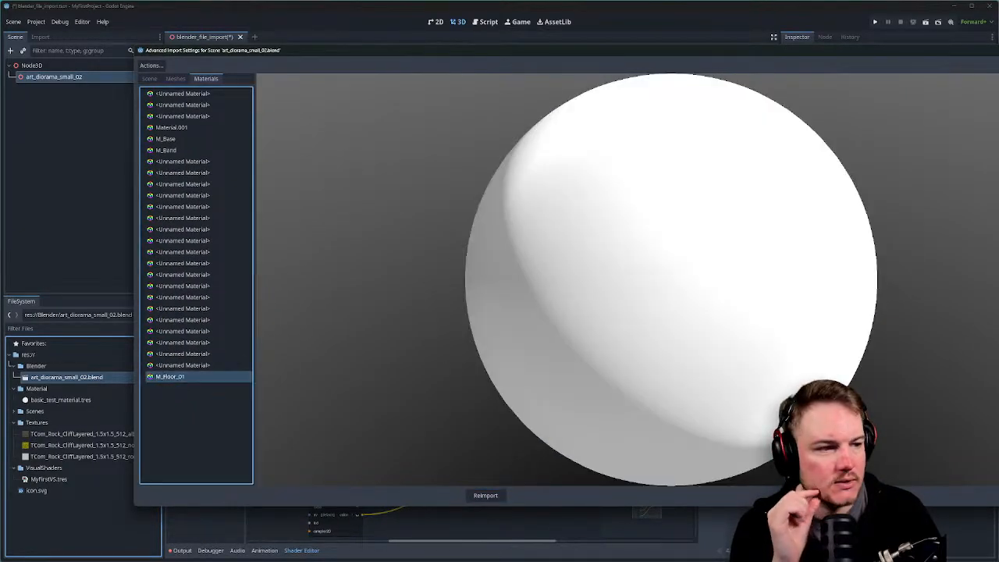
left_click_drag(998, 279, 966, 280)
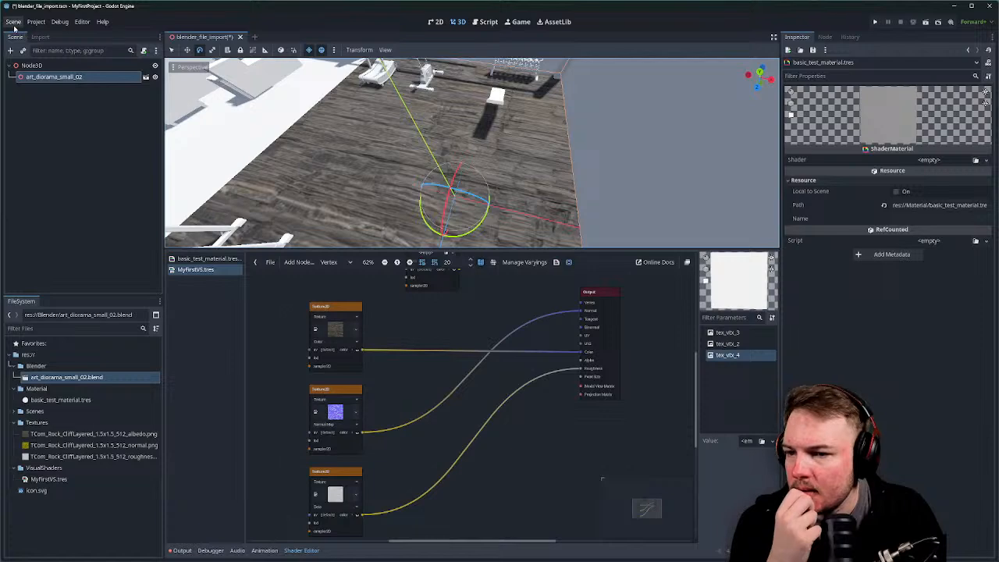
Enlarge the 3D viewport over the shader graph to view the gym room.
scroll(304, 148, "down", 6)
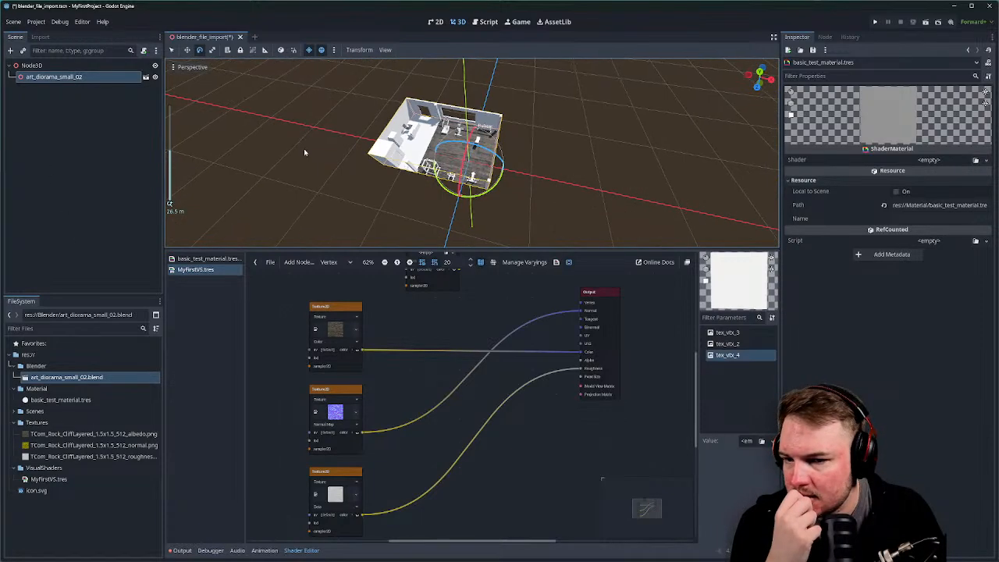
scroll(334, 226, "up", 3)
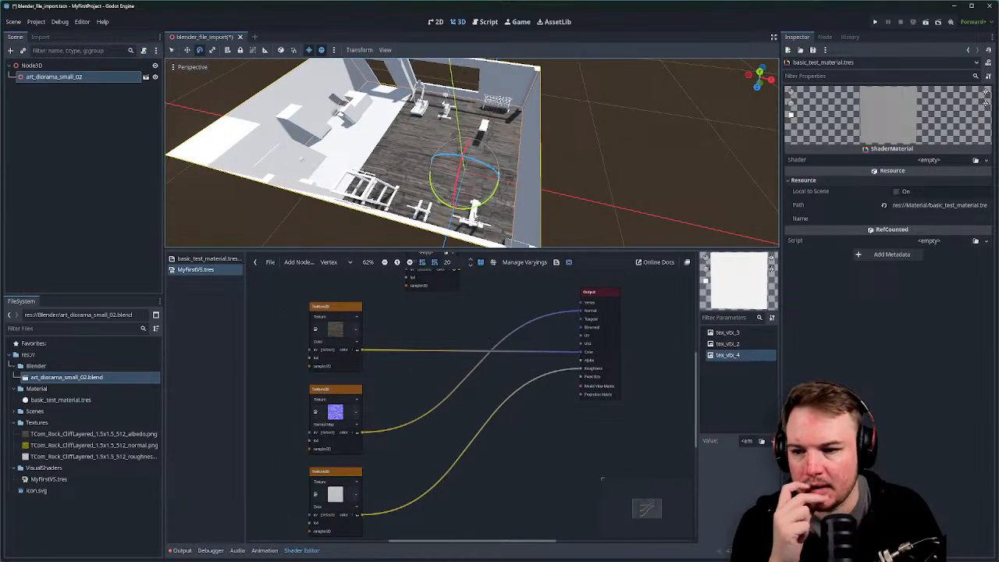
middle_click_drag(507, 179, 522, 136)
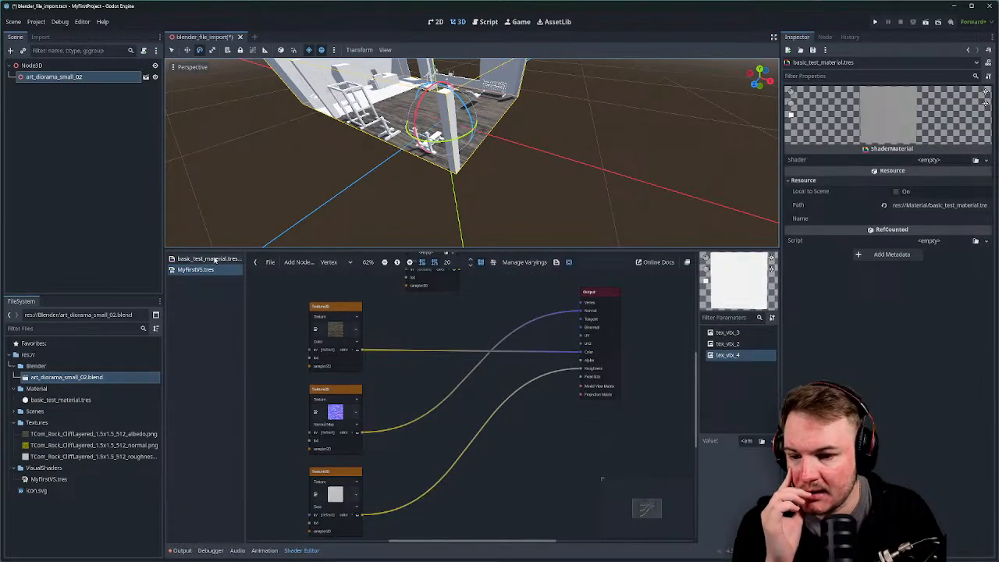
left_click_drag(219, 251, 242, 478)
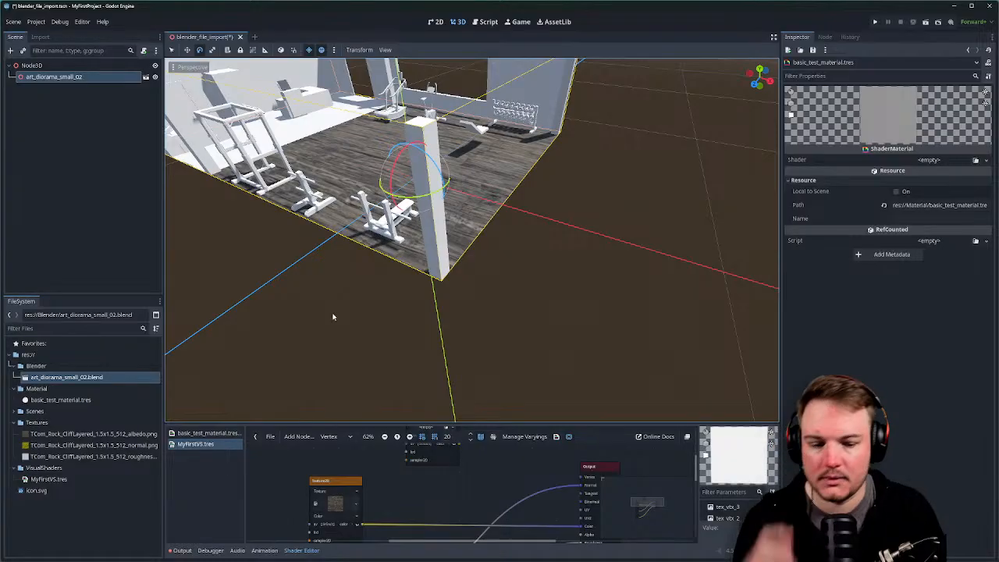
Look over the bench and treadmill, then save the scene with Ctrl+S and quit Godot.
middle_click_drag(334, 317, 281, 257)
scroll(399, 271, "up", 3)
middle_click_drag(339, 221, 562, 266)
scroll(399, 272, "down", 6)
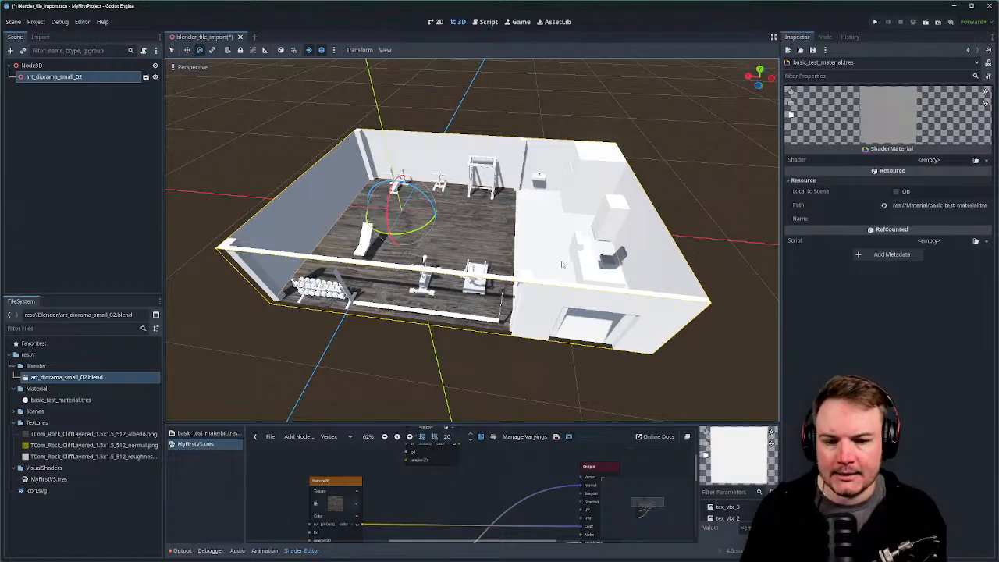
middle_click_drag(486, 256, 539, 296)
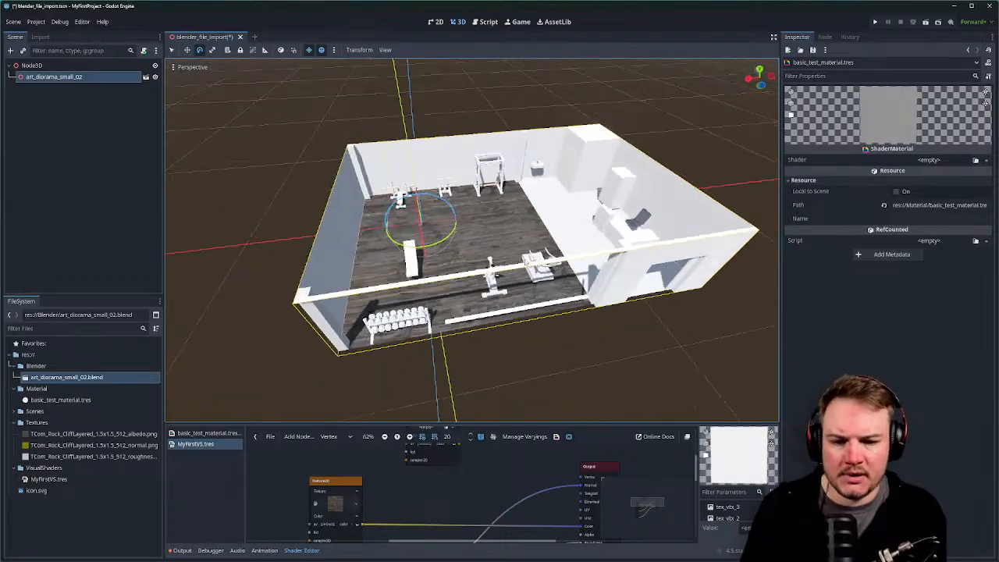
scroll(541, 300, "up", 6)
middle_click_drag(549, 234, 448, 245, "shift")
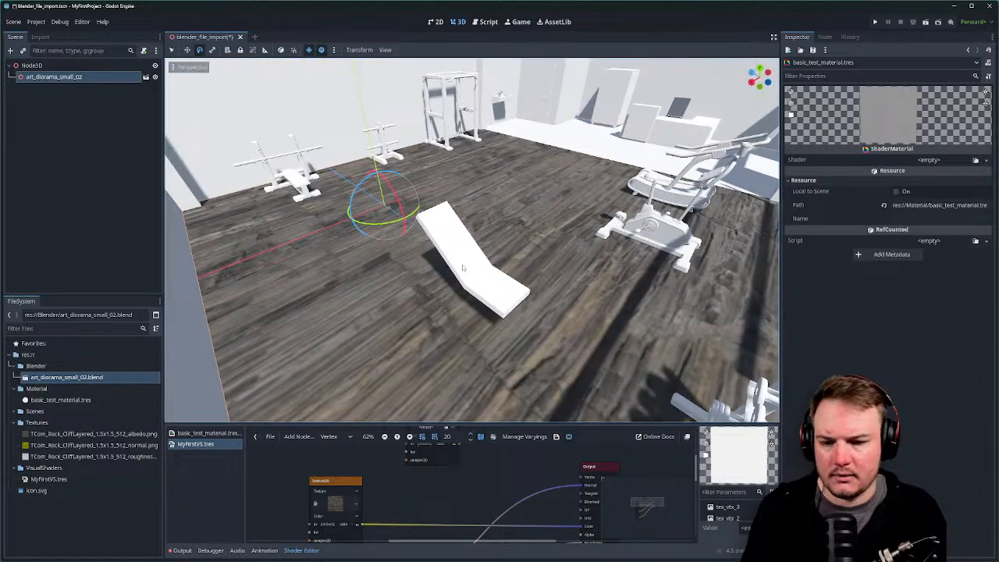
key("ctrl+s")
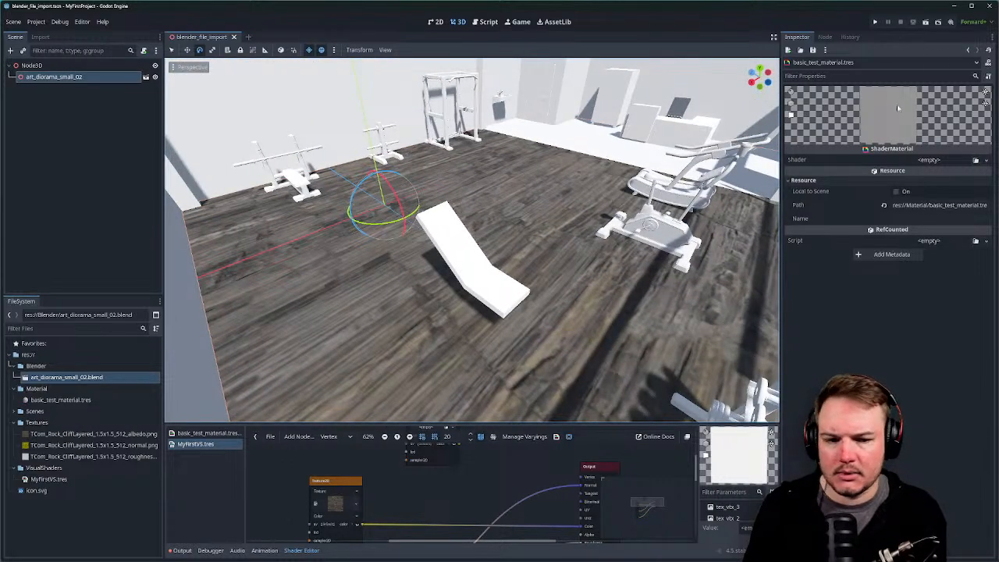
left_click(989, 10)
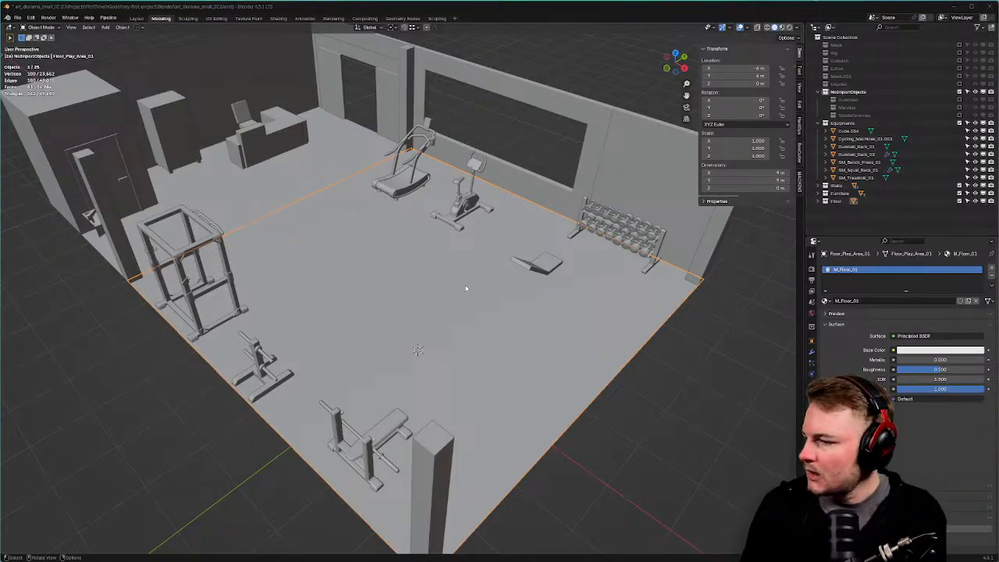
Select the small ramp Cube.020 on the floor and frame it in the viewport.
left_click(548, 262)
key("KP_Decimal")
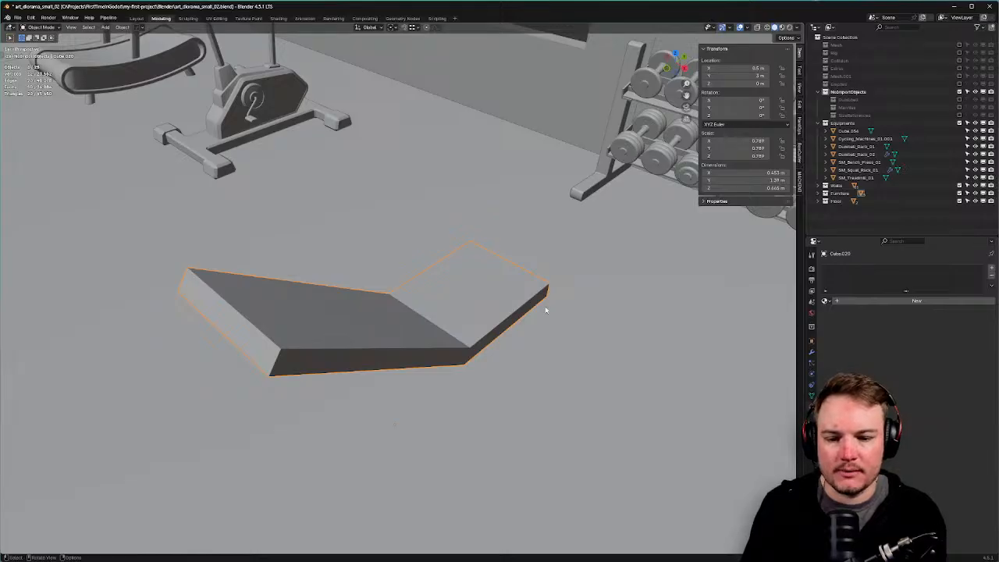
middle_click_drag(544, 307, 427, 282)
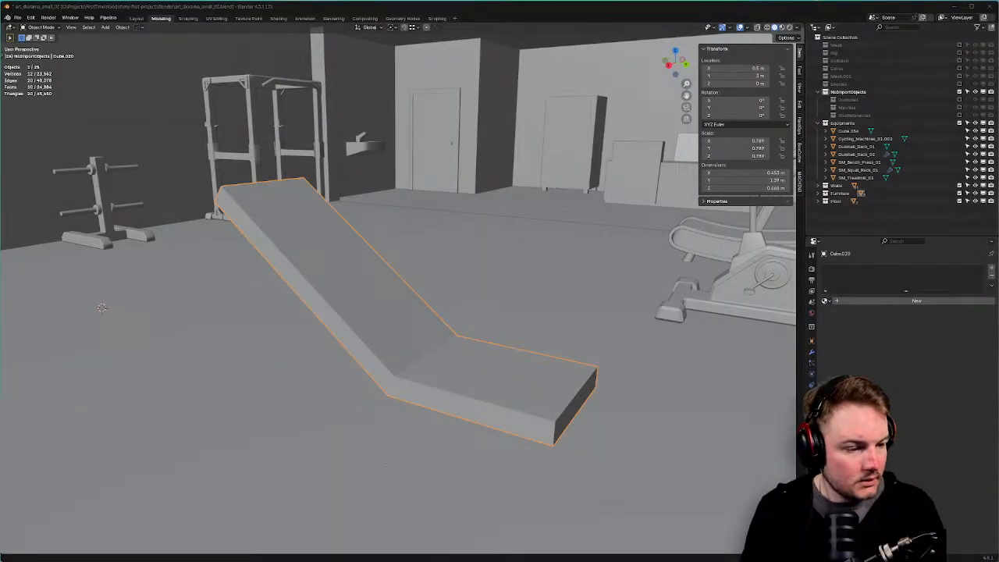
Open the gym_equipment bench reference image and enlarge it to show the whole bench.
key("ctrl+i")
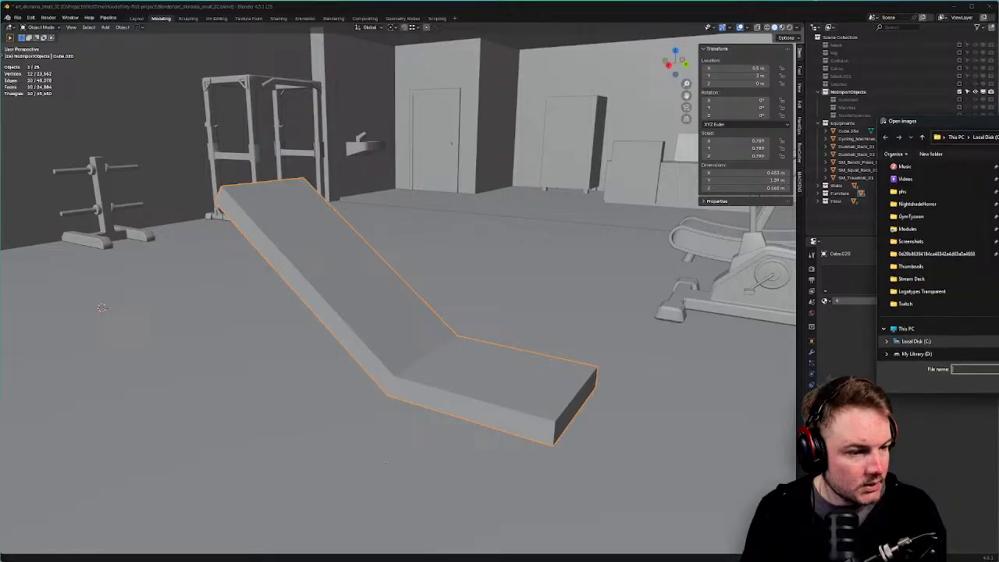
key("ctrl+v")
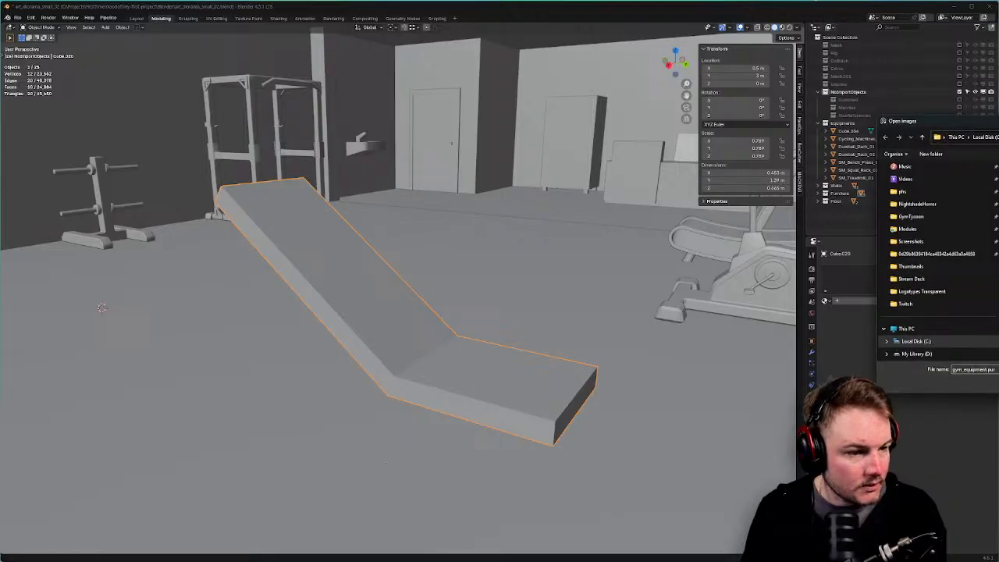
key("Return")
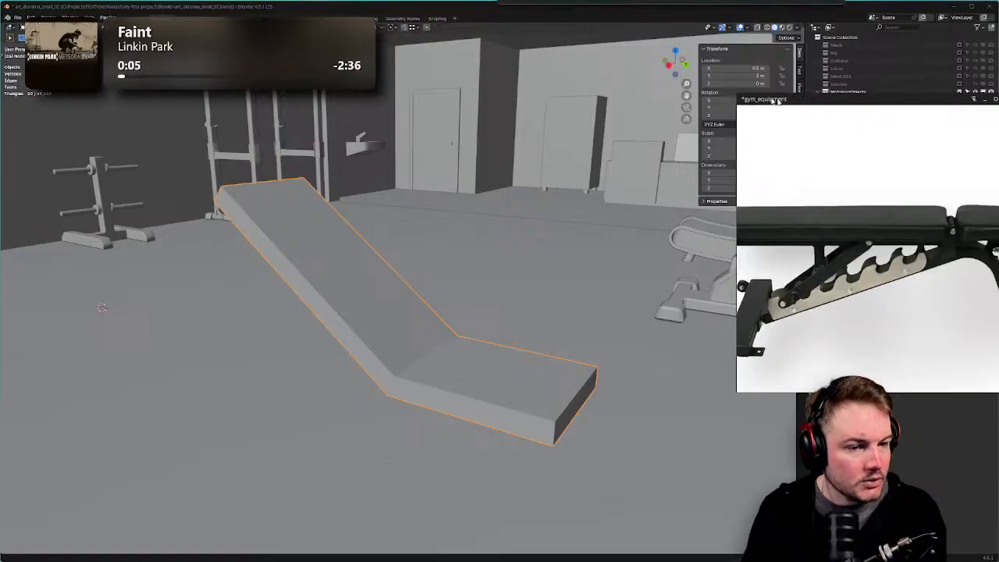
left_click(385, 463)
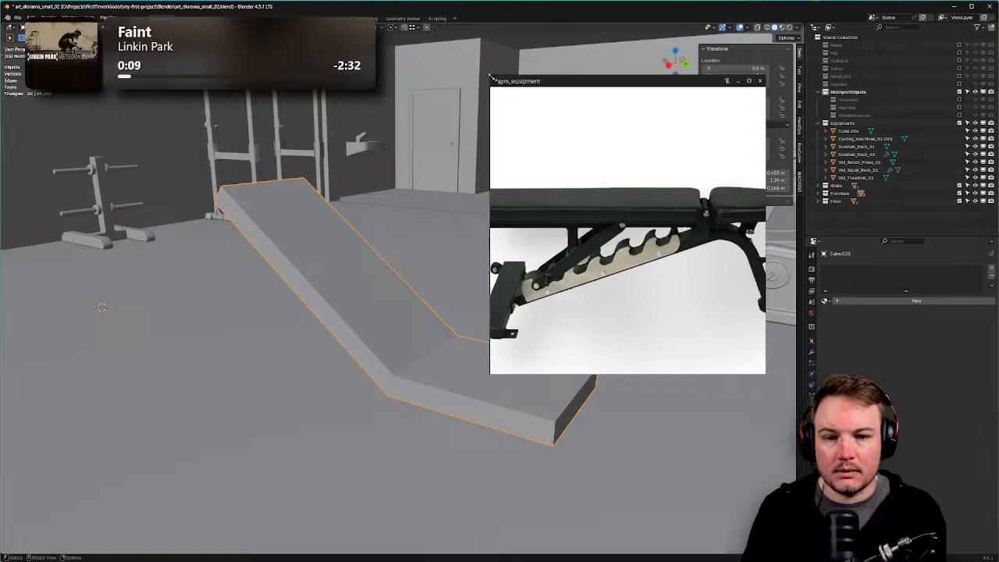
left_click_drag(491, 76, 454, 65)
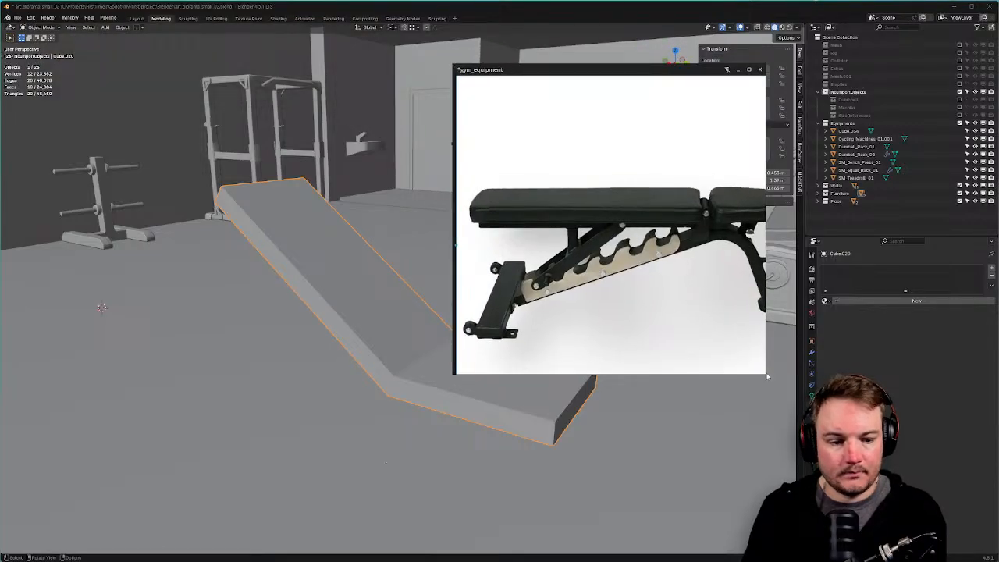
left_click_drag(767, 376, 806, 384)
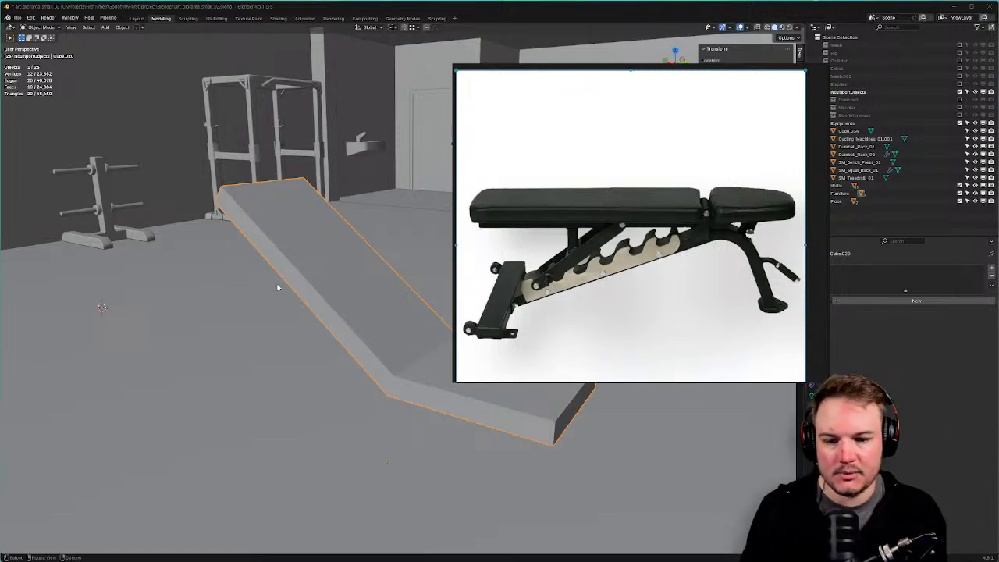
Shrink the reference board and move it off screen to reveal the gym scene.
middle_click_drag(341, 263, 263, 241, "shift")
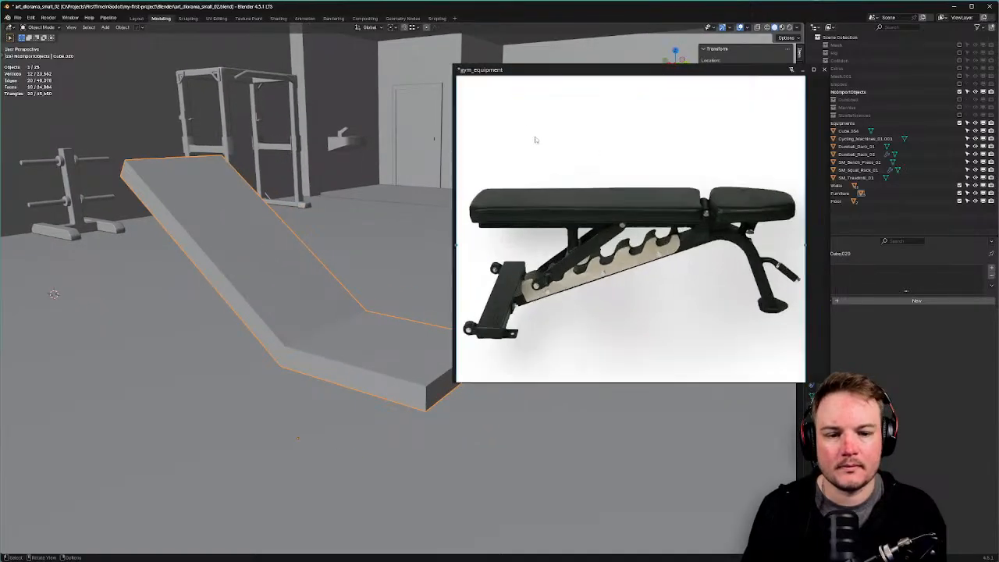
scroll(536, 138, "down", 3)
scroll(450, 70, "down", 1)
left_click_drag(452, 64, 490, 100)
left_click_drag(829, 381, 694, 296)
left_click_drag(609, 108, 998, 109)
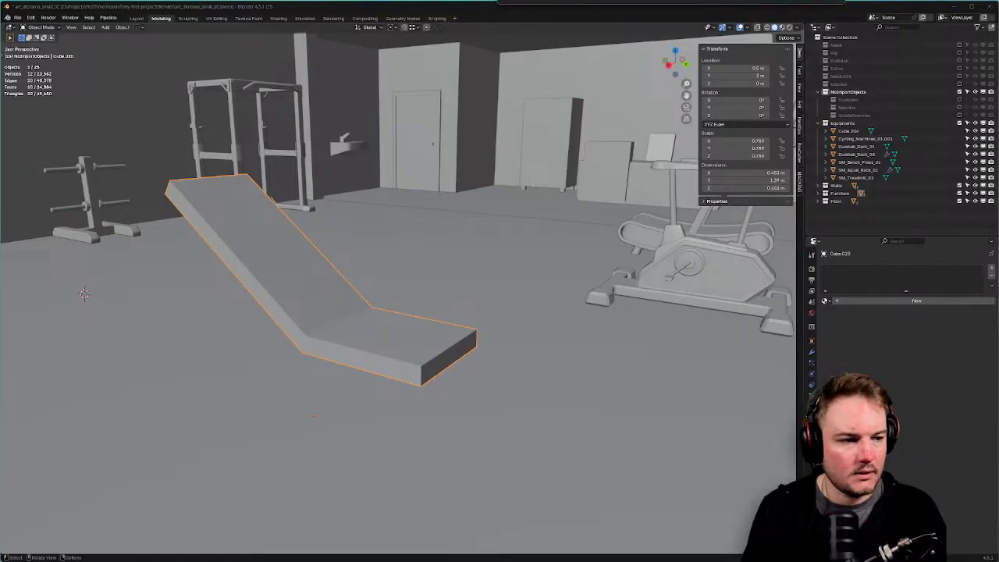
Hide everything except the Cube.020 ramp and add a 2 m cube, Cube.005, at the origin.
middle_click_drag(586, 351, 511, 375)
key("shift+h")
key("shift+a")
mouse_move(509, 377)
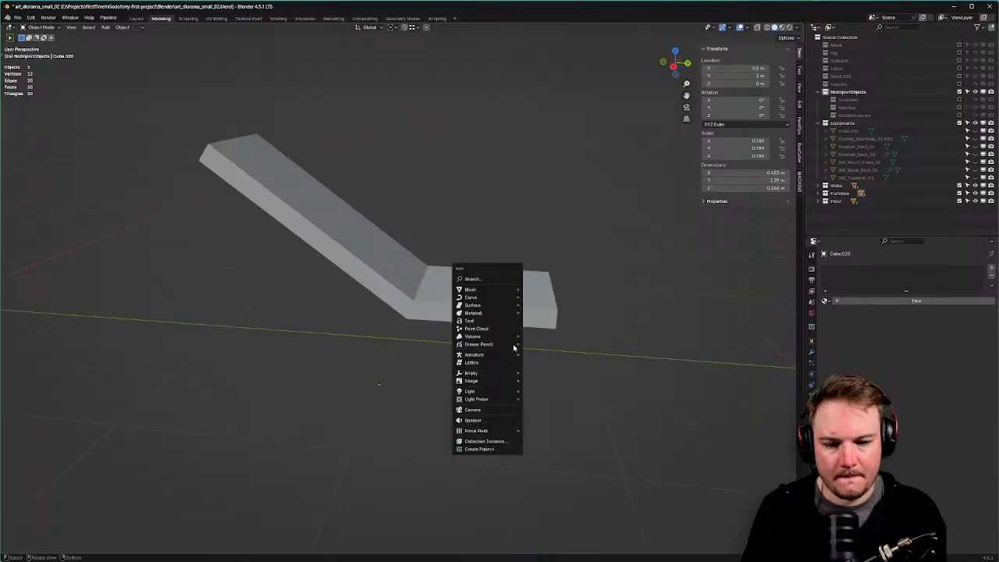
mouse_move(513, 291)
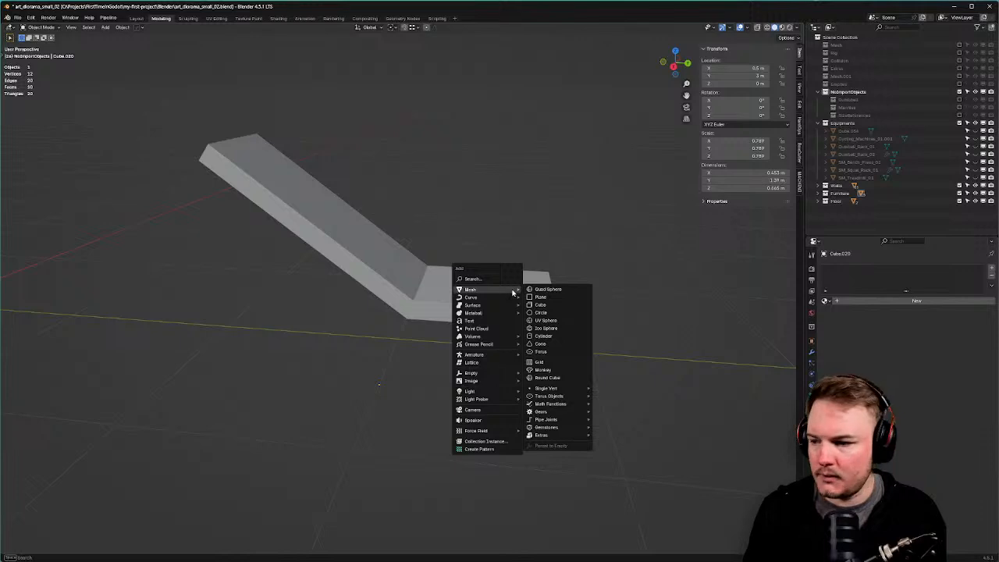
left_click(542, 304)
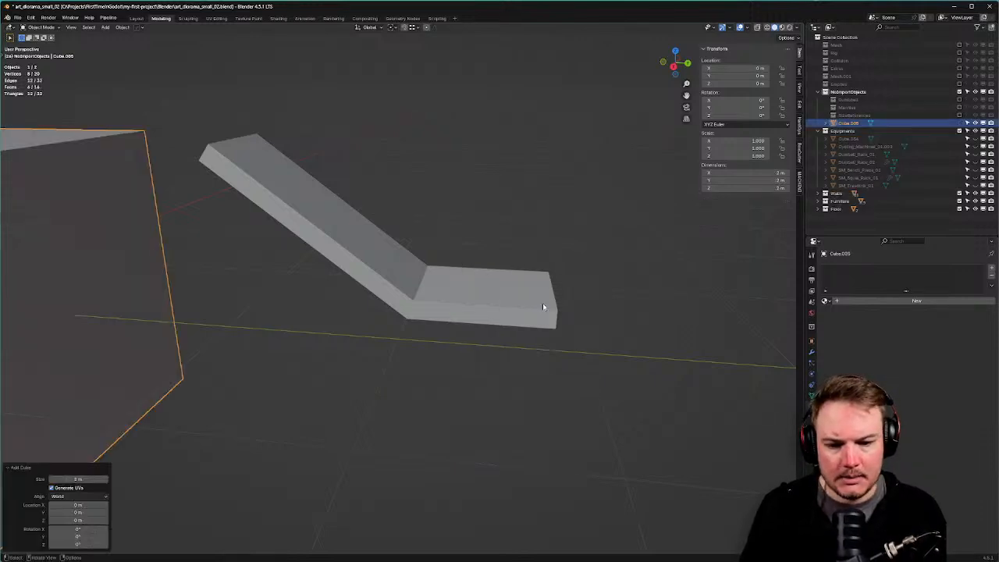
scroll(544, 305, "down", 5)
In top view, clear the ramp's location so it returns to the origin.
middle_click_drag(561, 315, 522, 204)
key("KP_7")
left_click(396, 152)
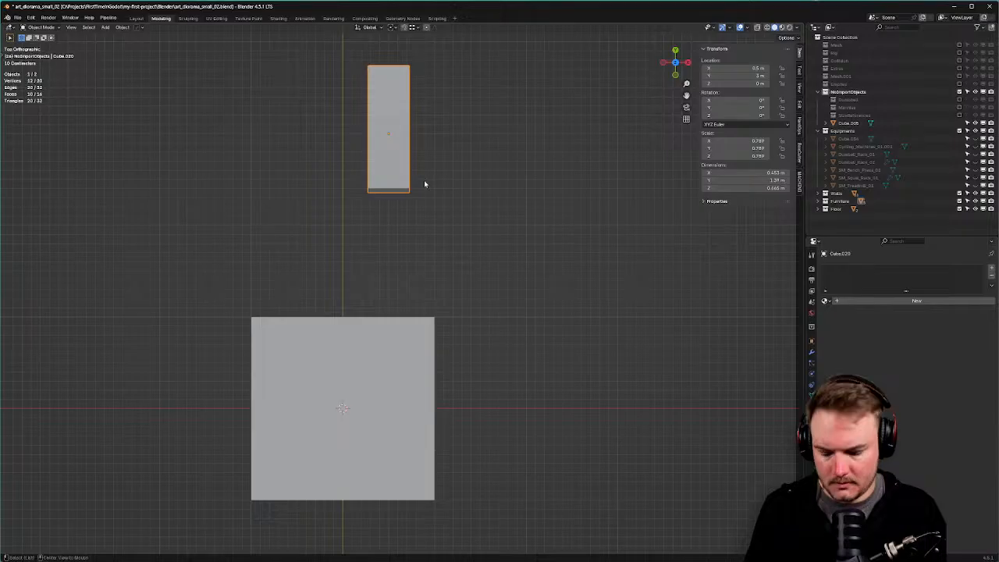
key("alt+g")
Select the new cube and shrink it uniformly to 0.788.
middle_click_drag(440, 301, 408, 239)
key("KP_7")
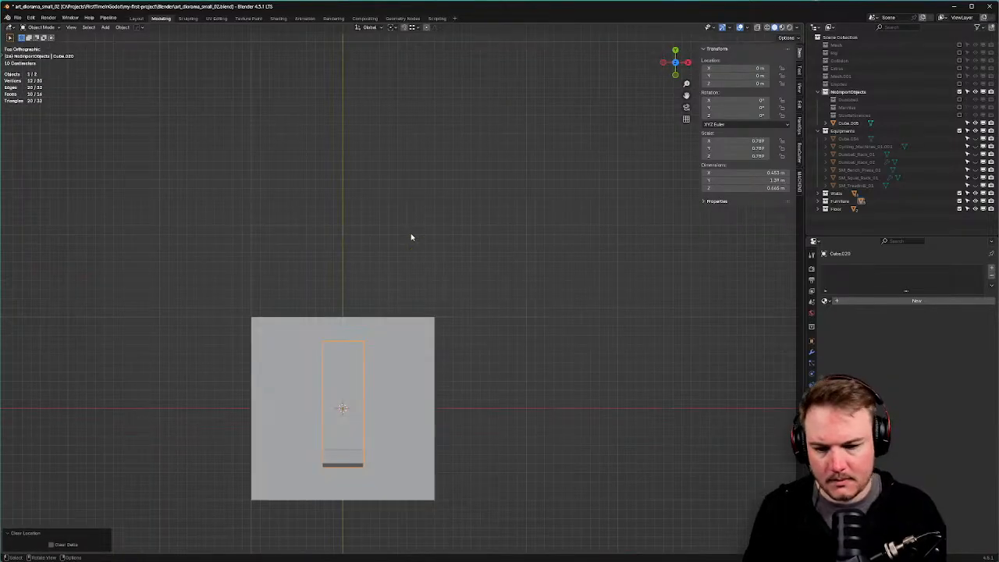
middle_click_drag(408, 278, 446, 154, "shift")
left_click(455, 235)
scroll(594, 302, "up", 2)
key("s")
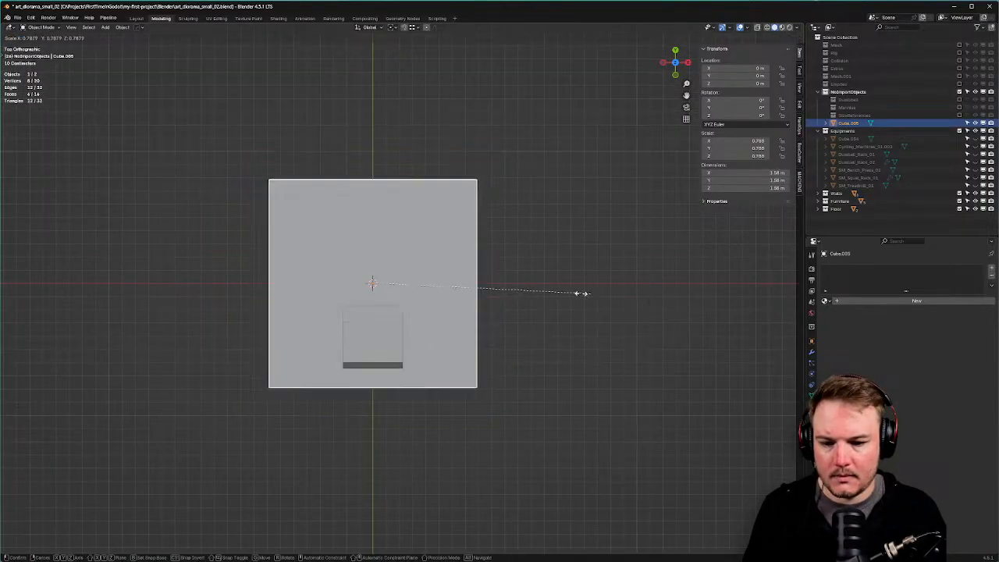
left_click(475, 289)
Stretch the cube along X and flatten it along Y and Z into a thin bar of about 0.39.
key("s")
key("x")
left_click(660, 295)
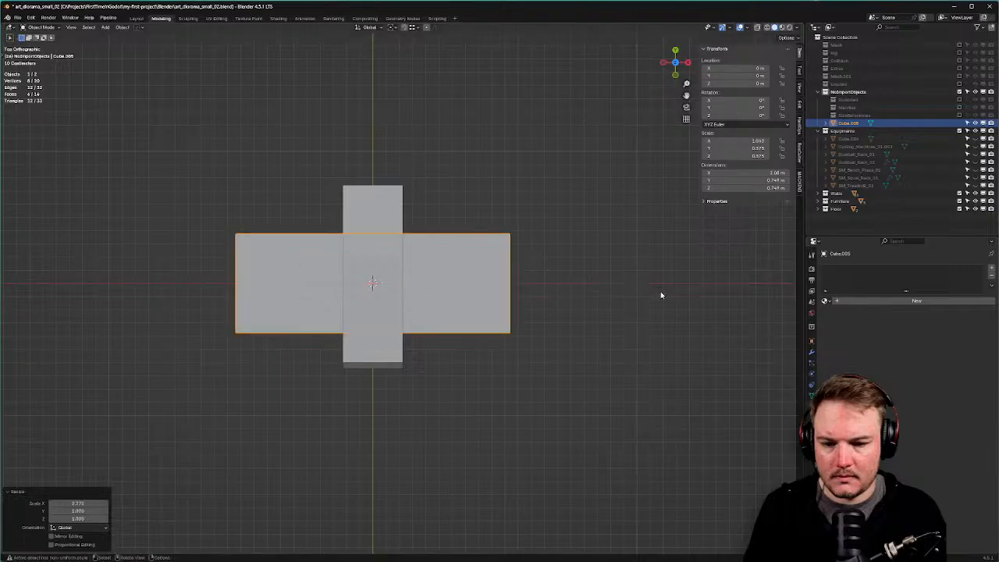
key("s")
key("shift+x")
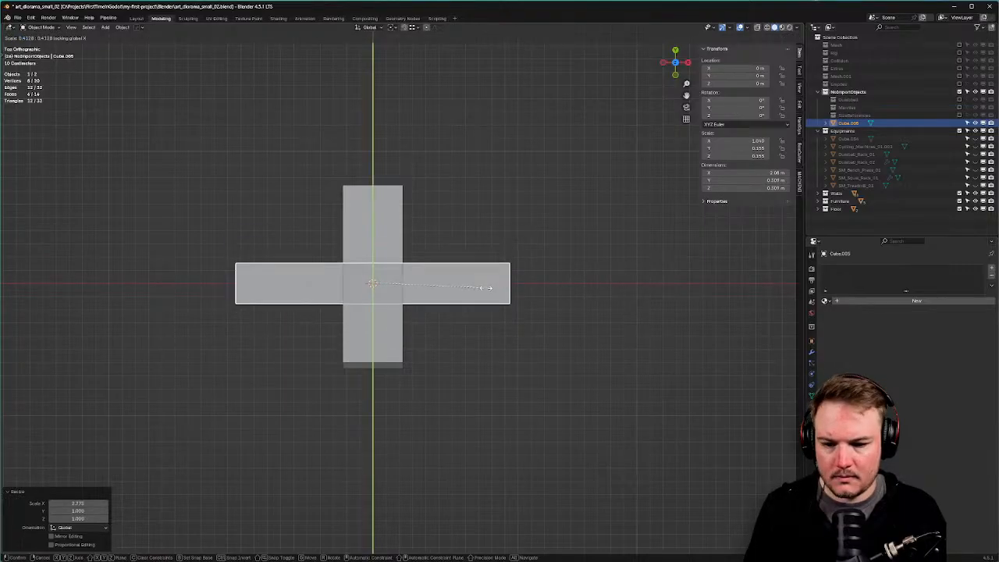
left_click(454, 288)
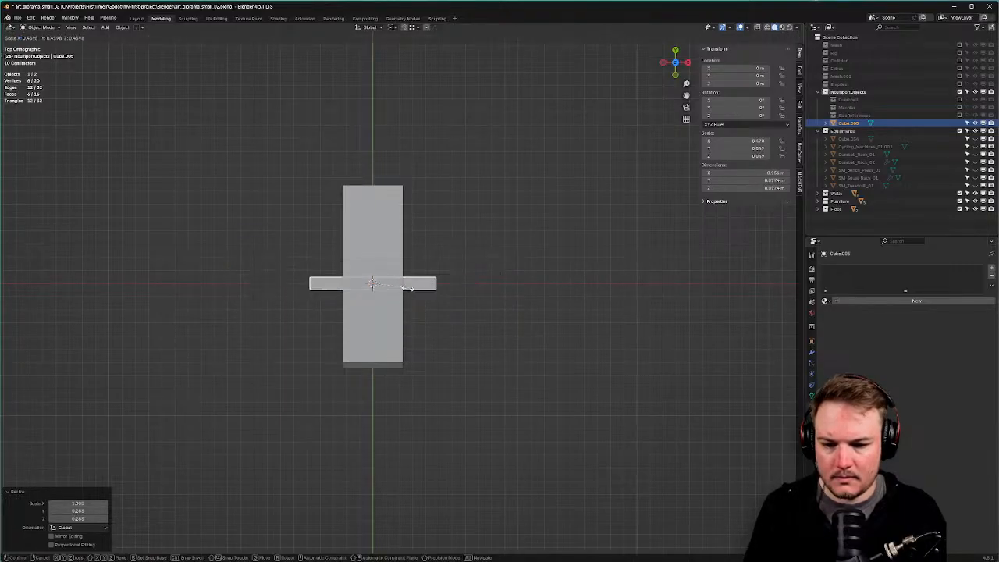
left_click(404, 287)
Slide the bar along Y, lengthen it to Y scale 1.669, and shrink it slightly in Z.
middle_click_drag(404, 287, 580, 279)
key("g")
key("y")
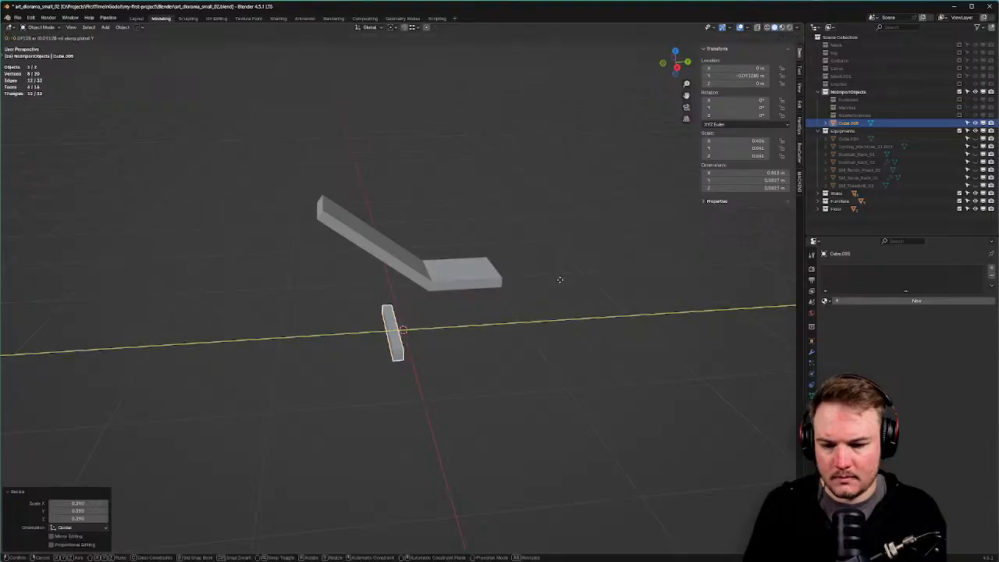
left_click(512, 283)
key("s")
key("x")
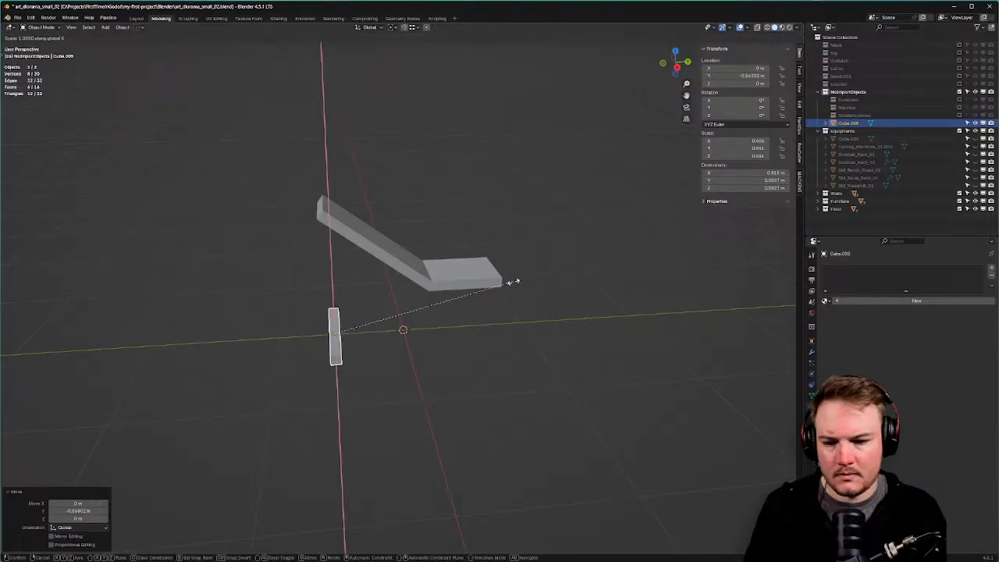
key("y")
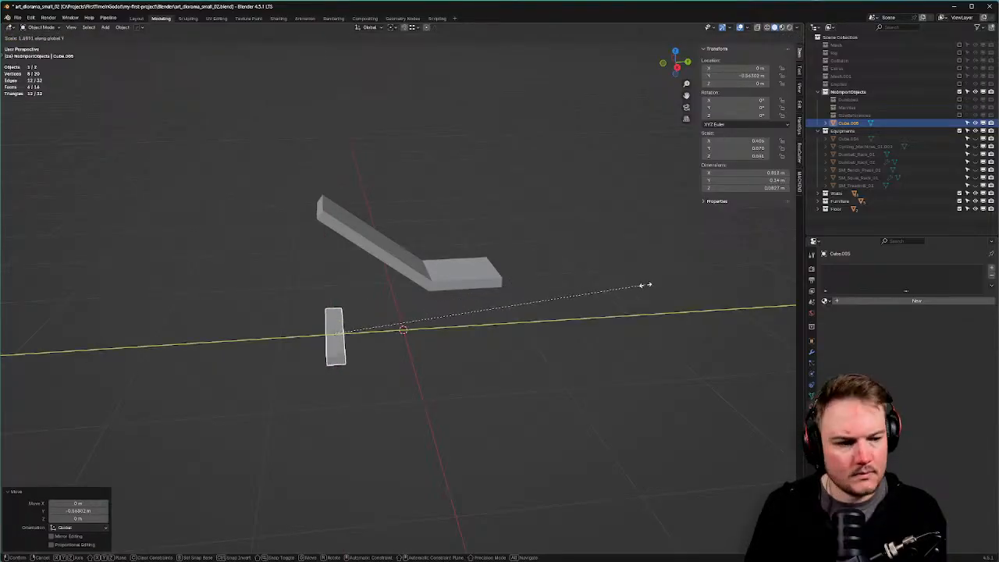
left_click(645, 285)
middle_click_drag(645, 286, 622, 275)
key("s")
key("z")
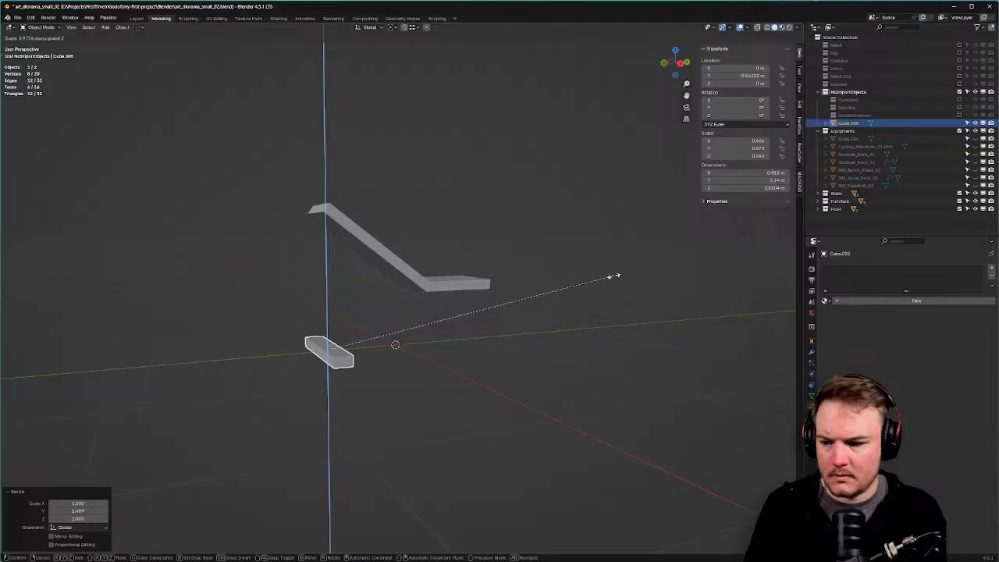
left_click(614, 277)
Raise the bar to a Z location of 0.020092 m in the N-panel.
scroll(507, 320, "up", 4)
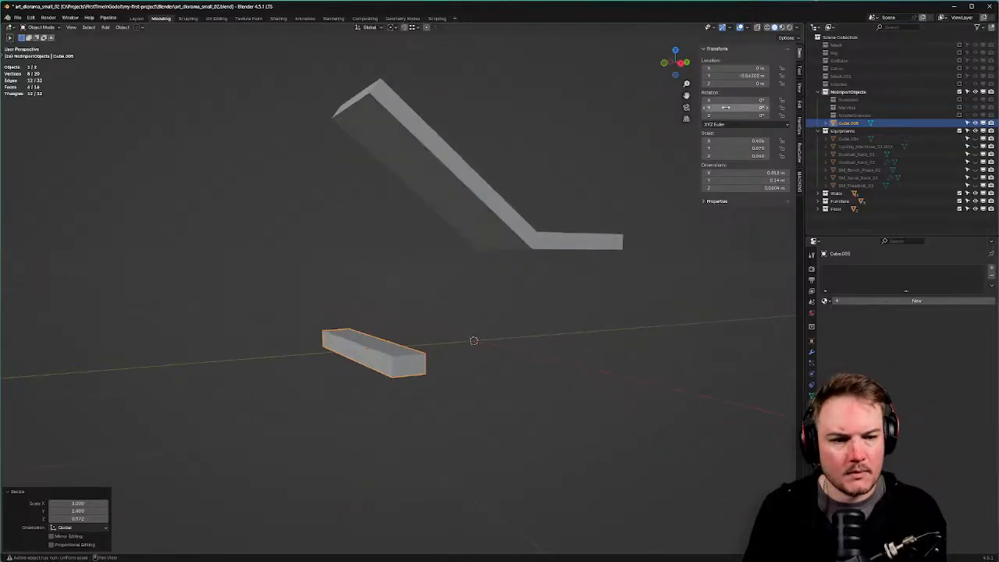
left_click(731, 155)
key("ctrl+c")
key("Return")
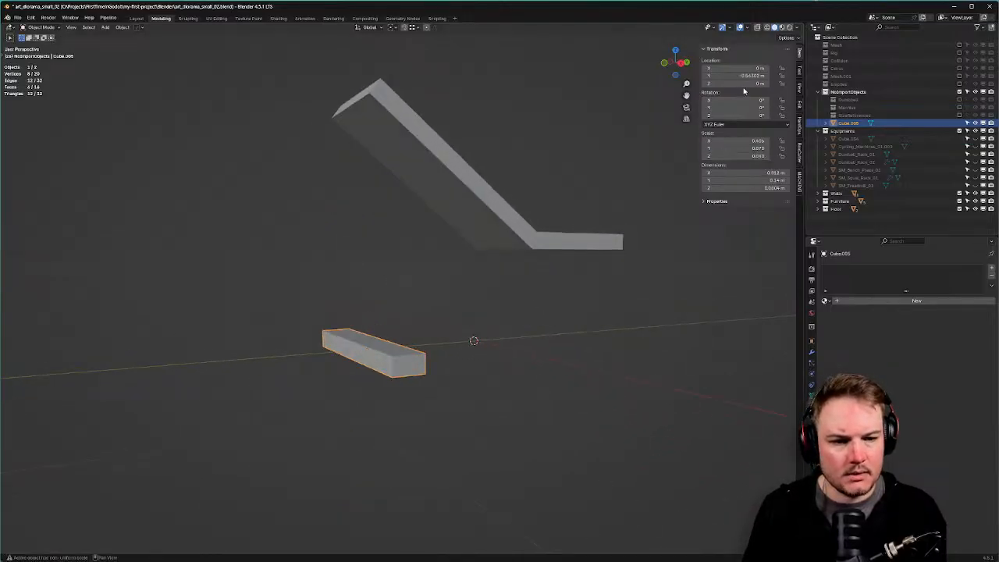
left_click(752, 82)
key("ctrl+v")
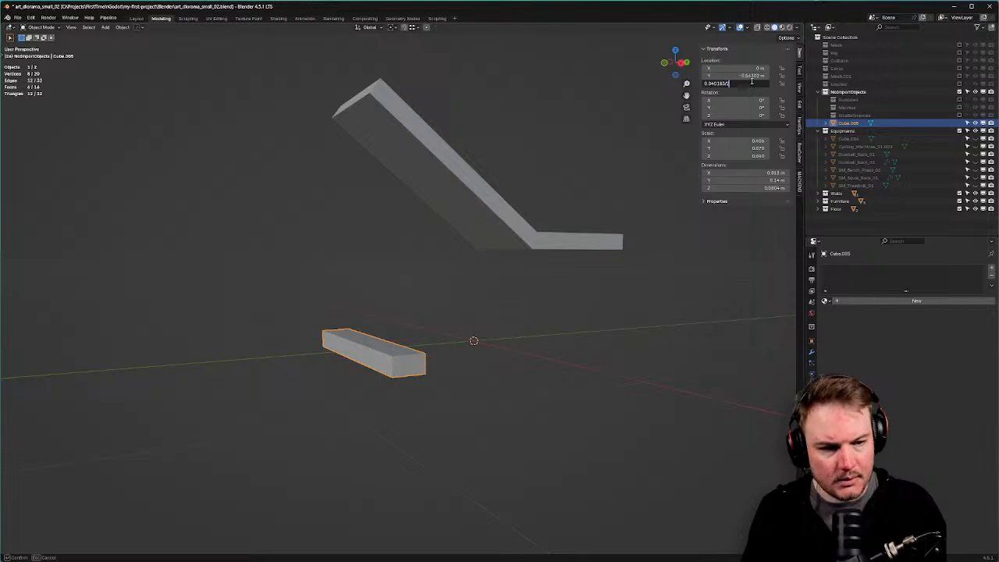
key("Return")
From the side view, set the bar's Z scale to 0.060.
middle_click_drag(551, 309, 531, 278)
key("KP_3")
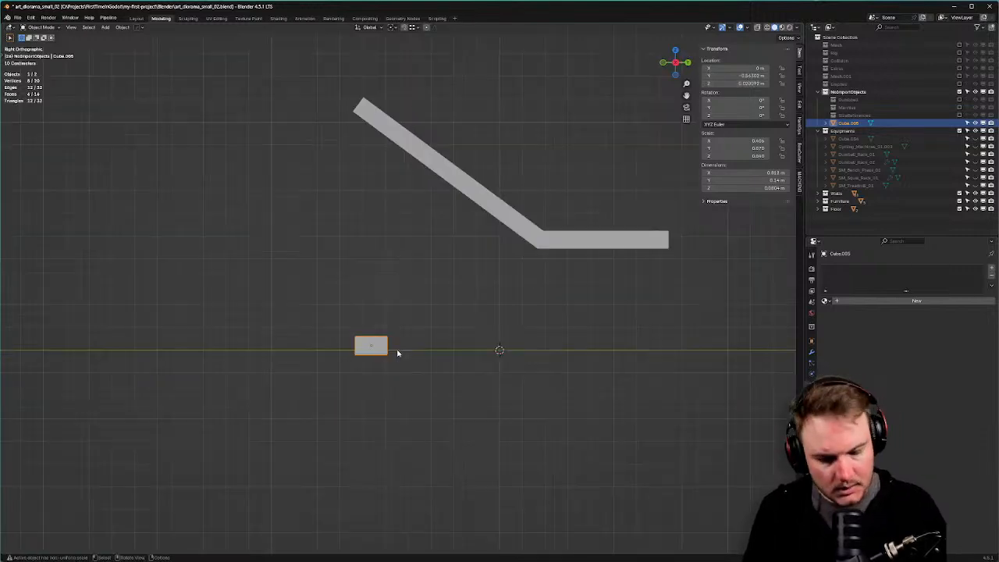
scroll(431, 277, "up", 3)
scroll(458, 265, "up", 2)
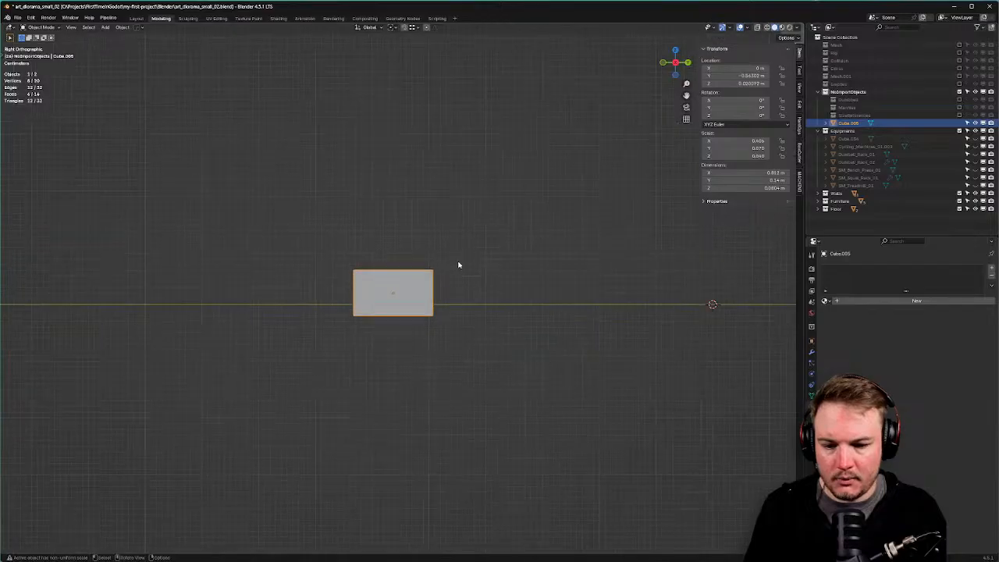
left_click(734, 155)
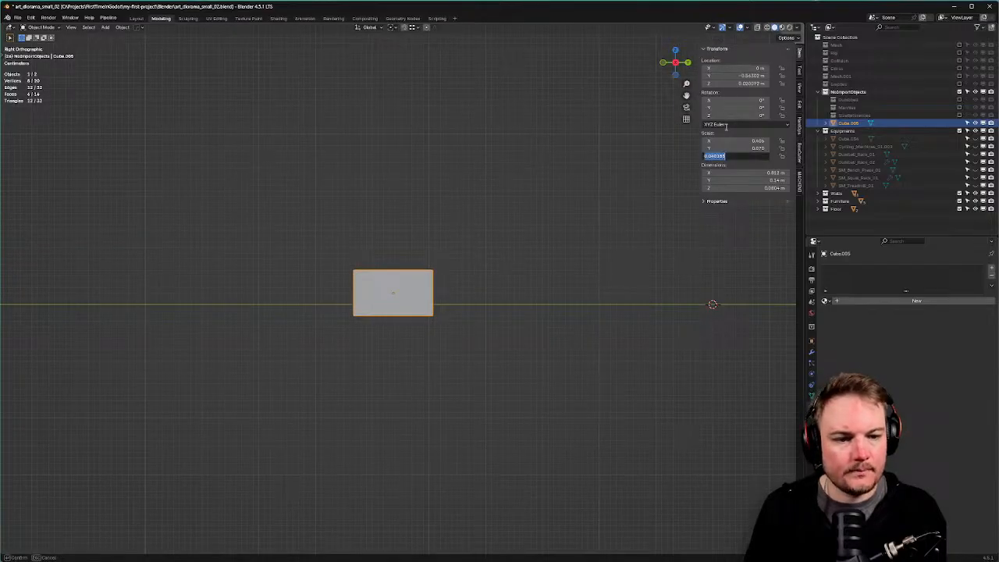
left_click(734, 84)
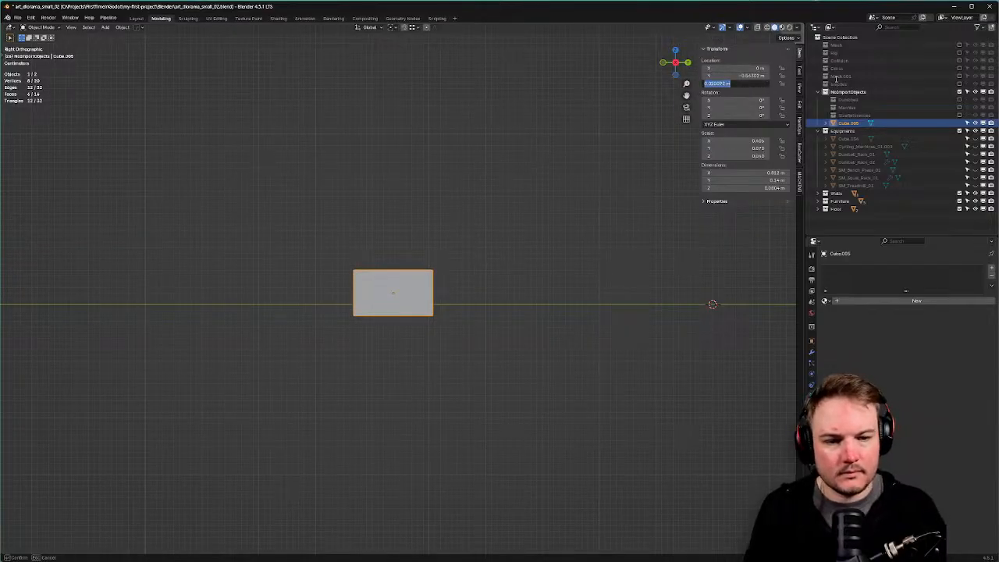
left_click(595, 333)
scroll(433, 316, "up", 2)
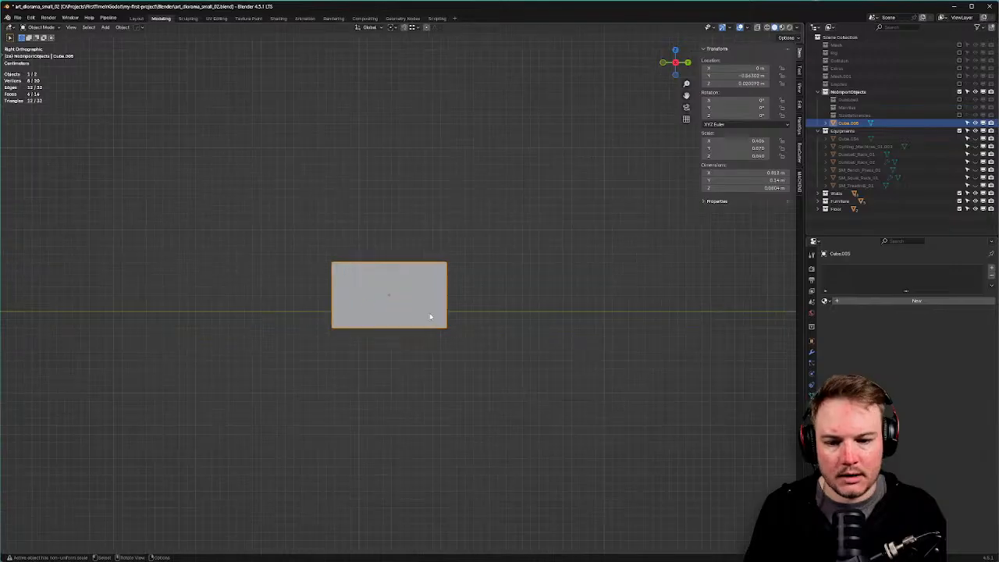
Snap the 3D cursor to the bar's bottom vertices and move the block's origin there.
key("Tab")
left_click(368, 310)
key("alt+z")
left_click_drag(265, 312, 572, 381)
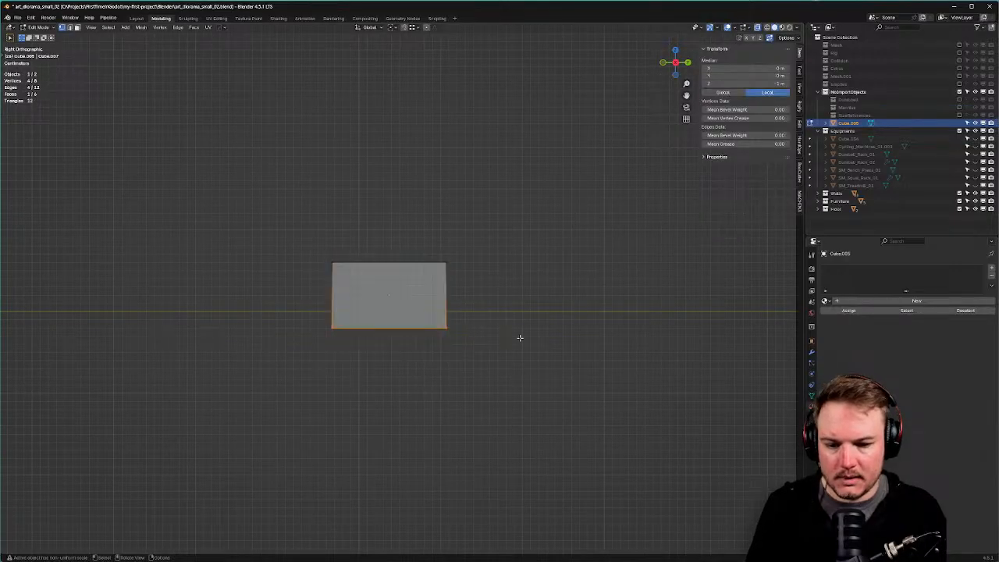
key("shift+s")
left_click(492, 344)
key("Tab")
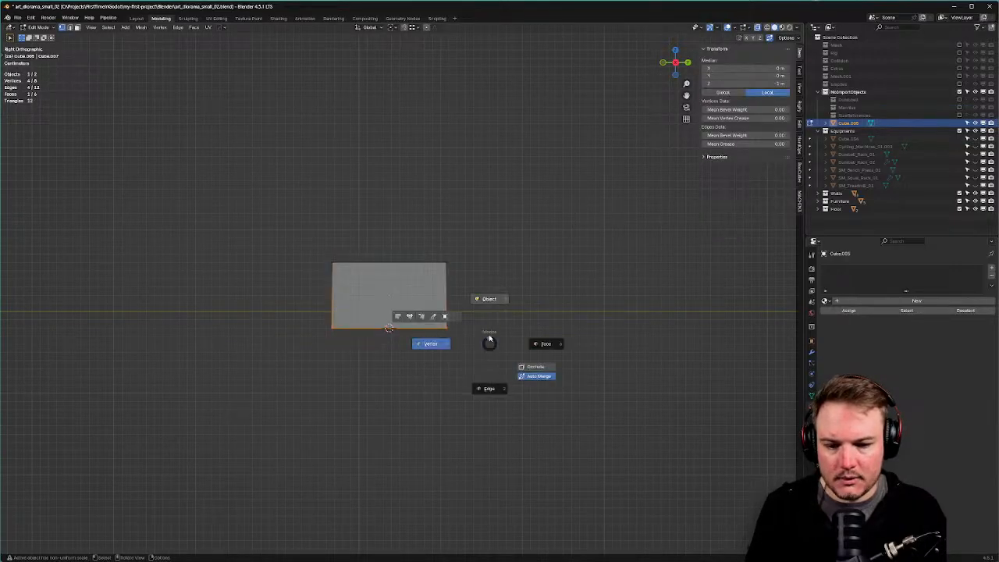
left_click(490, 316)
key("q")
key("shift+s")
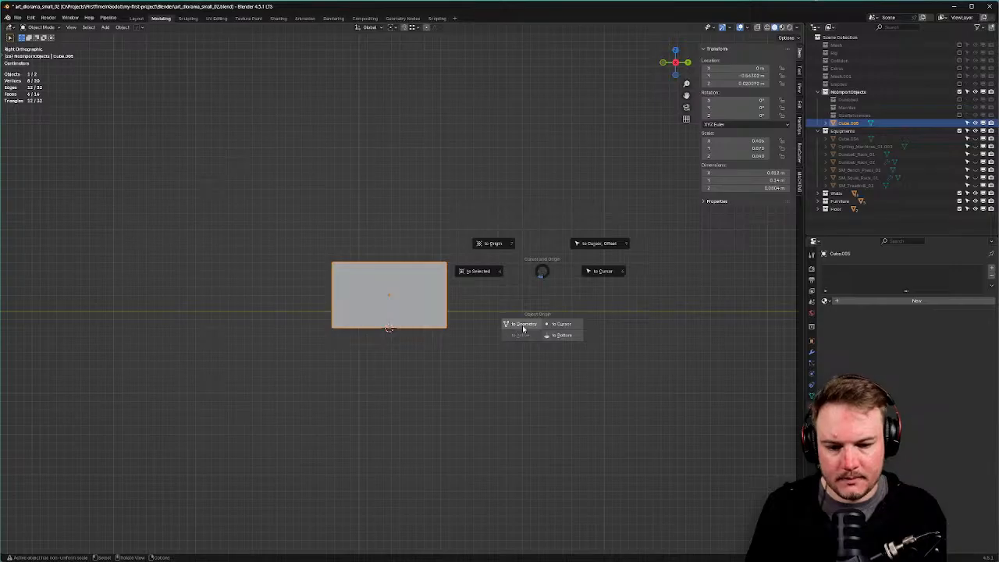
left_click(556, 324)
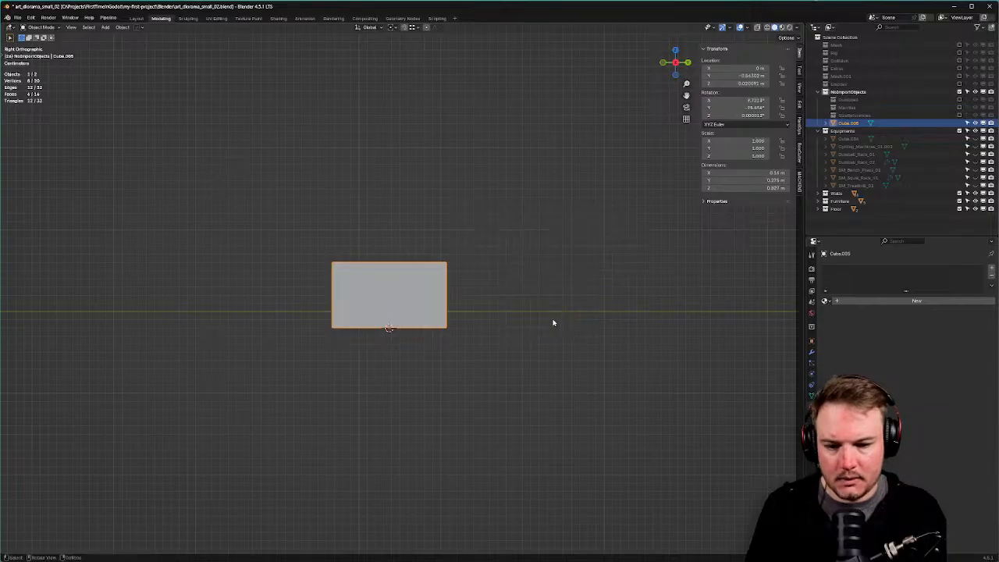
Set the block's Location Z to 0 m so it sits on the ground line.
left_click(738, 84)
type("0")
key("Return")
scroll(627, 191, "down", 5)
middle_click_drag(611, 221, 555, 272, "shift")
scroll(549, 259, "down", 3)
Select the small upright block and apply its rotation and scale.
left_click(571, 224)
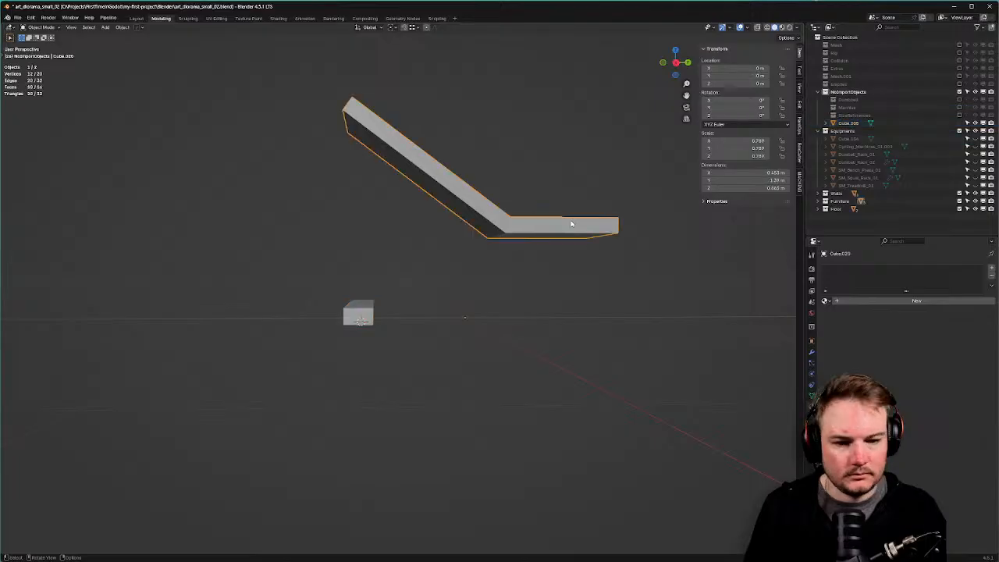
middle_click_drag(570, 224, 469, 253)
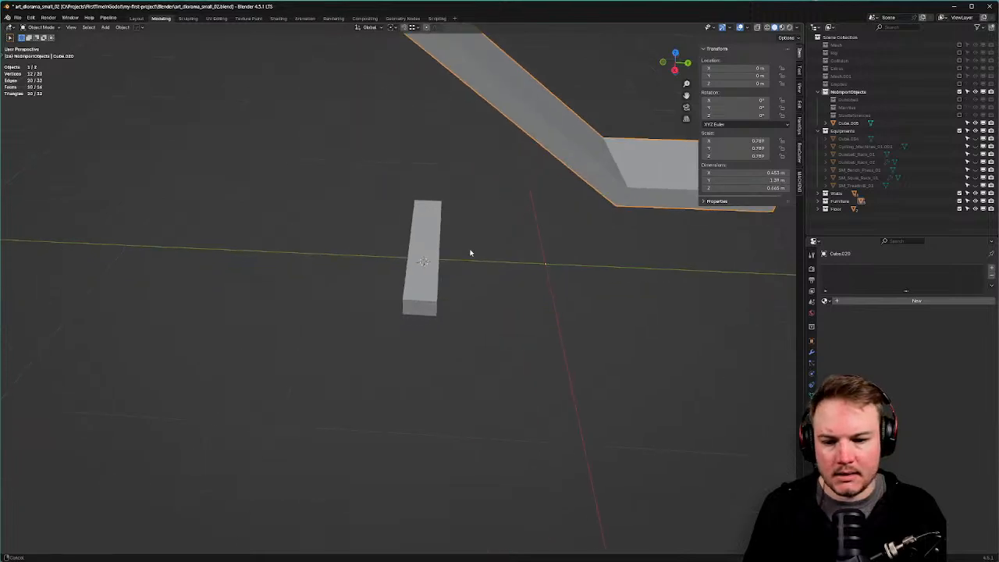
left_click(439, 241)
key("ctrl+a")
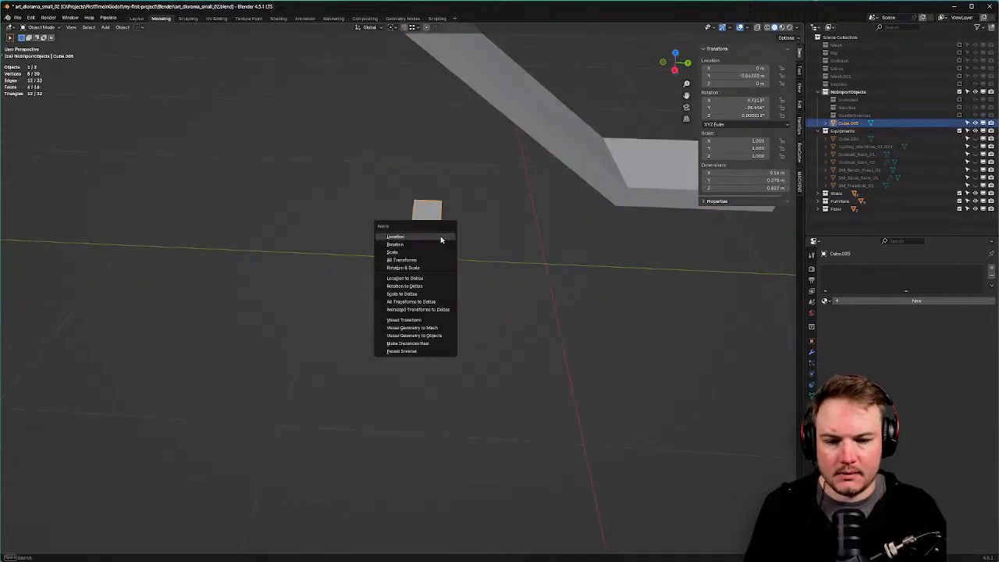
left_click(436, 245)
key("ctrl+a")
left_click(438, 254)
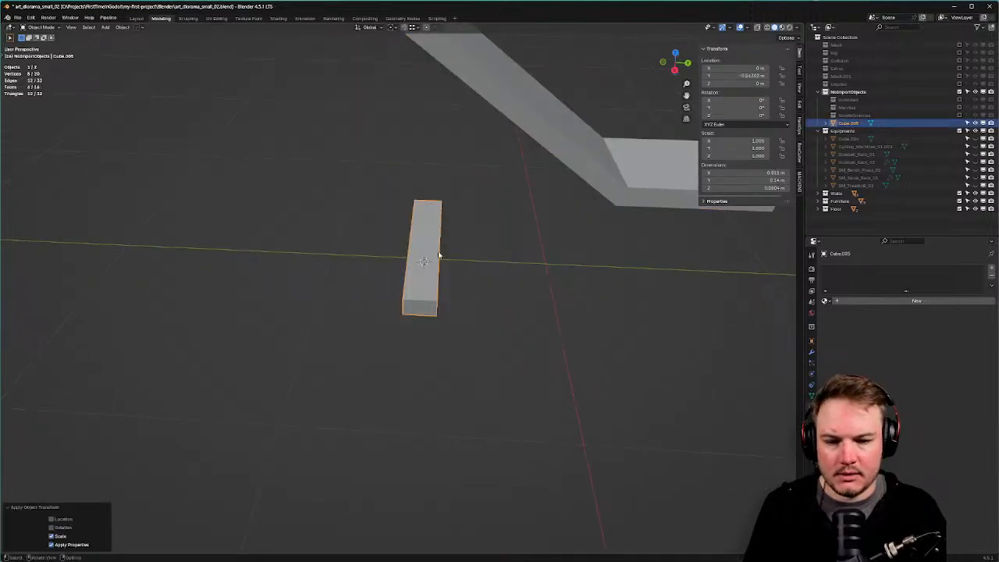
Lengthen the block's mesh along the Y axis in Edit Mode.
key("Tab")
left_click(426, 254)
key("s")
key("x")
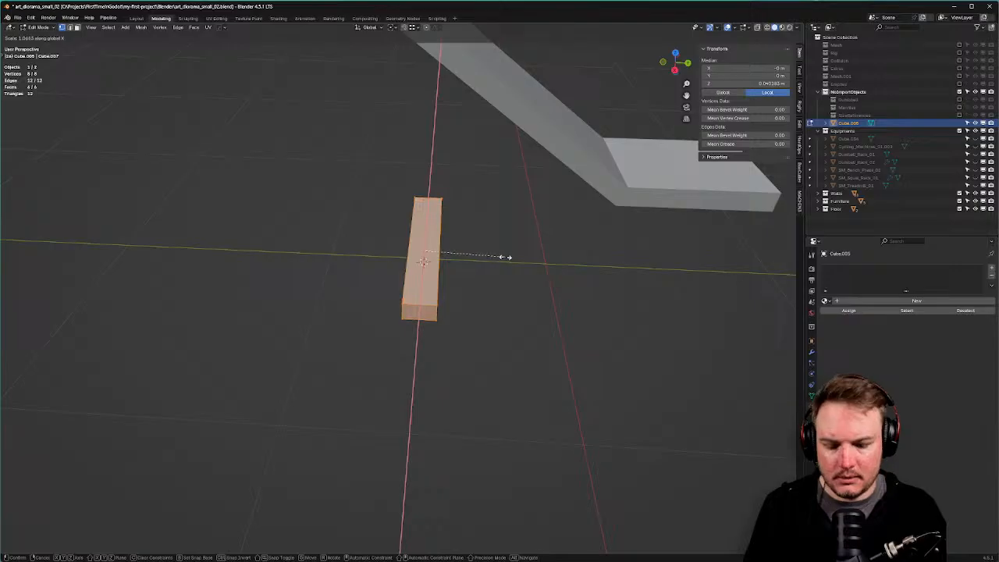
key("x")
key("y")
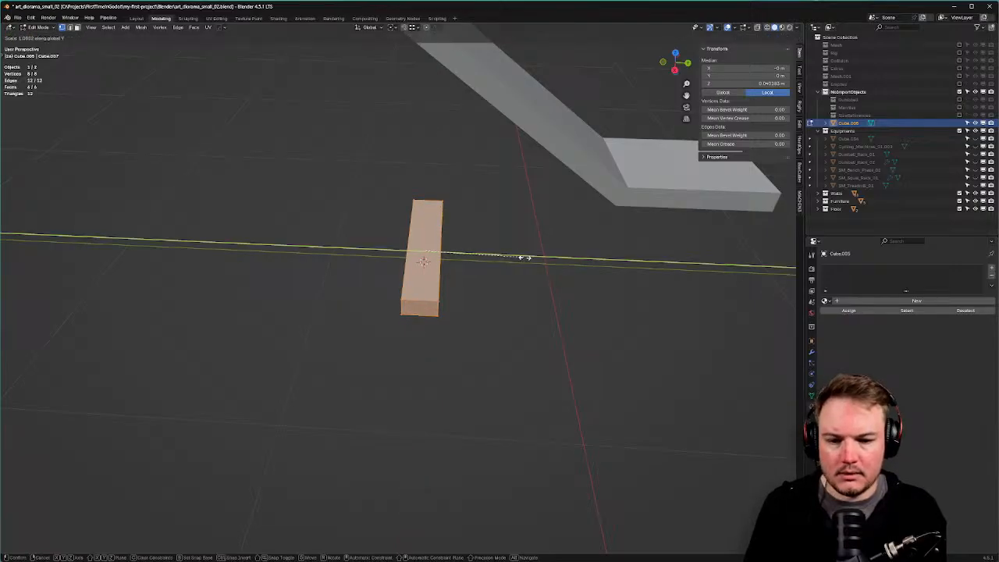
left_click(524, 258)
Compare the lengthened block against the bench reference image from top and perspective views.
key("KP_7")
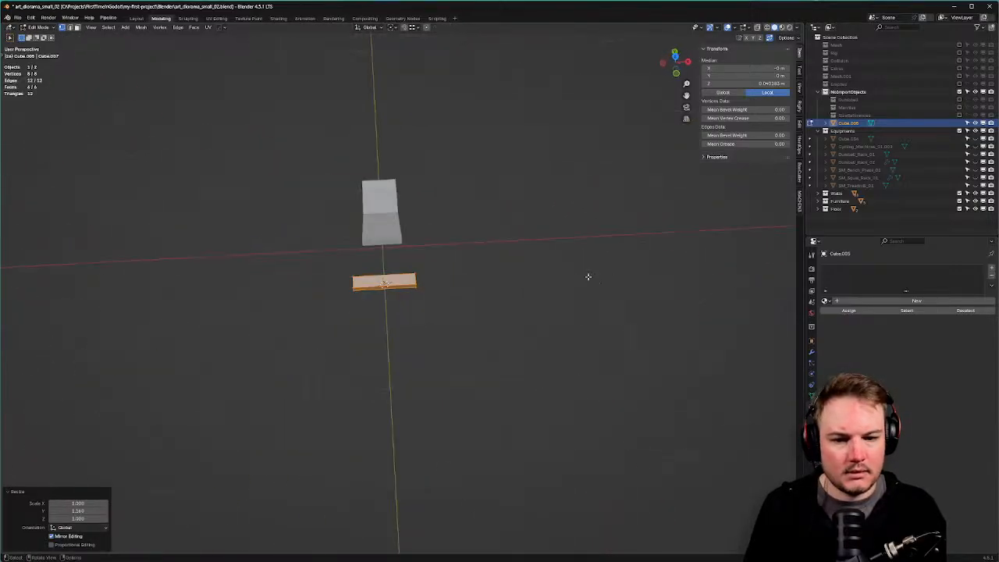
middle_click_drag(552, 234, 448, 196)
middle_click_drag(569, 245, 468, 226)
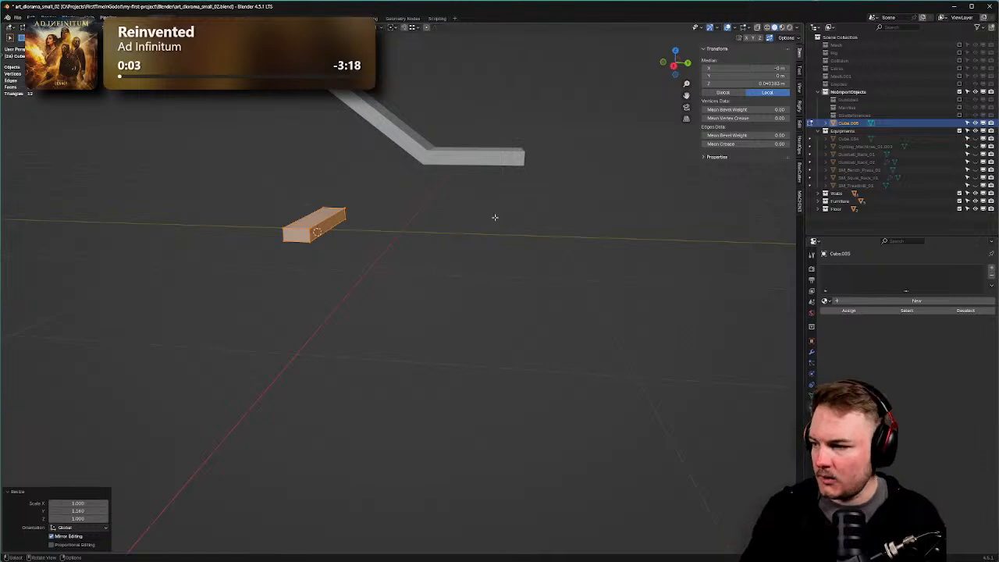
right_click_drag(998, 132, 419, 131)
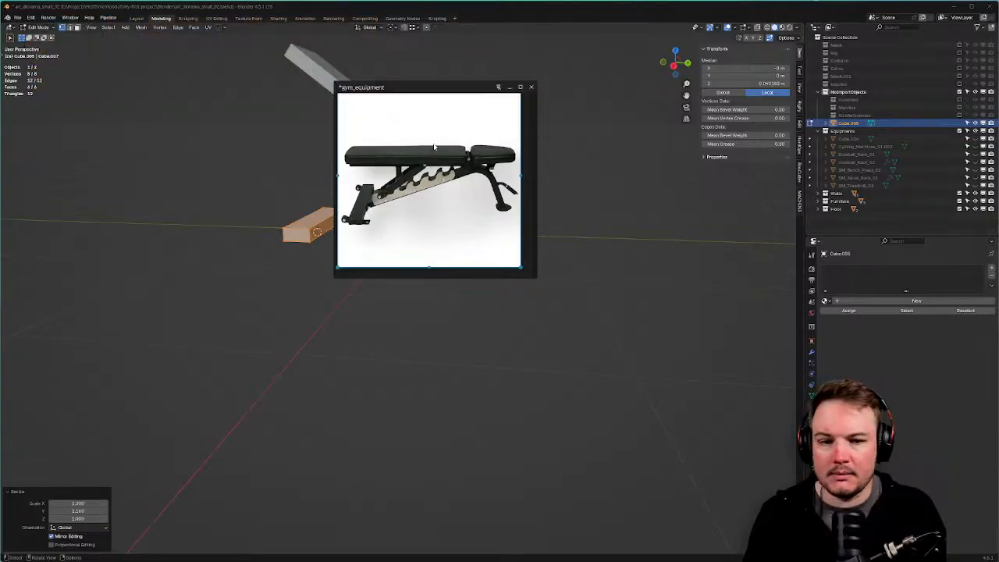
right_click_drag(435, 147, 998, 146)
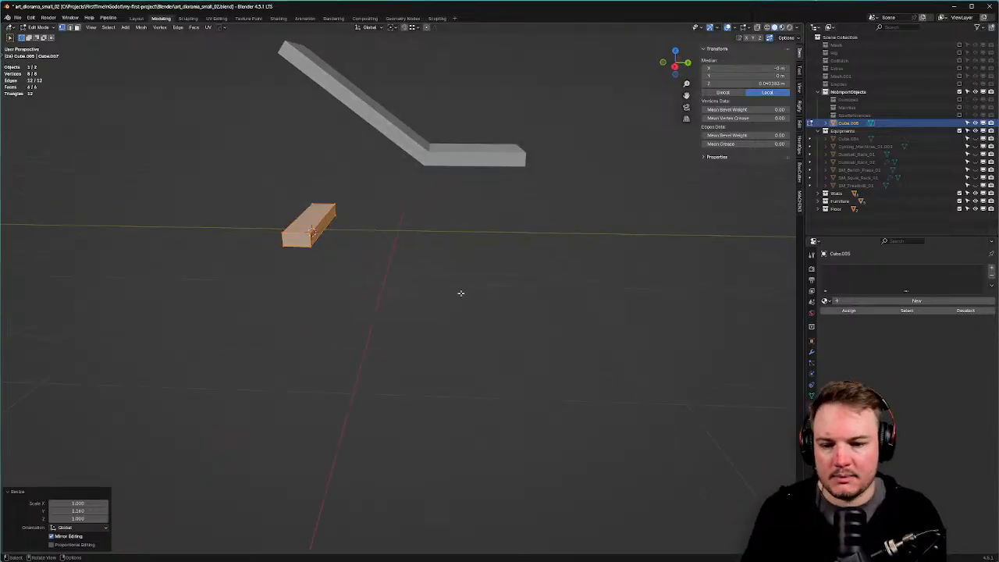
middle_click_drag(375, 274, 433, 262)
Duplicate the block's top face in place.
left_click(377, 256)
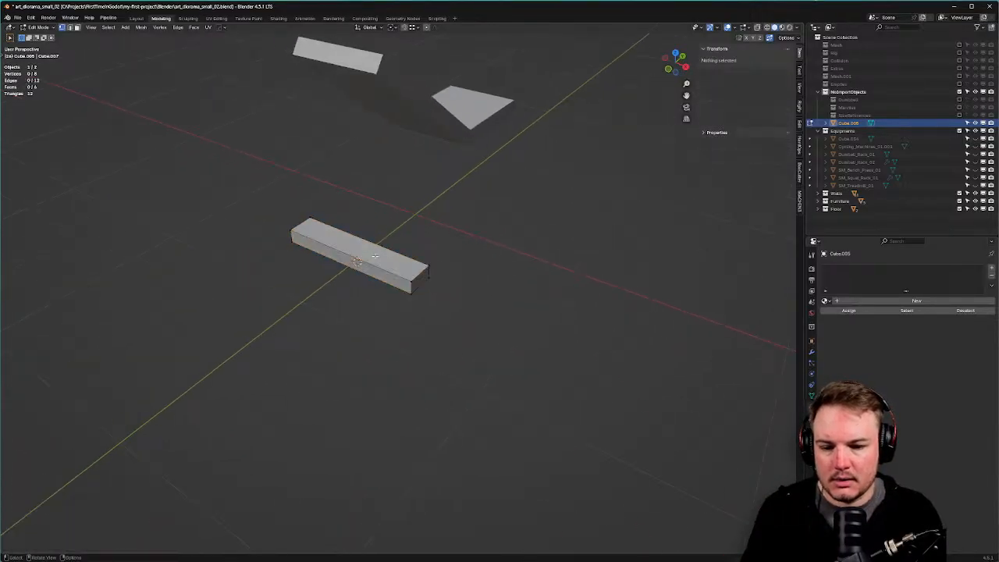
key("3")
left_click(407, 253)
key("shift+d")
right_click(468, 253)
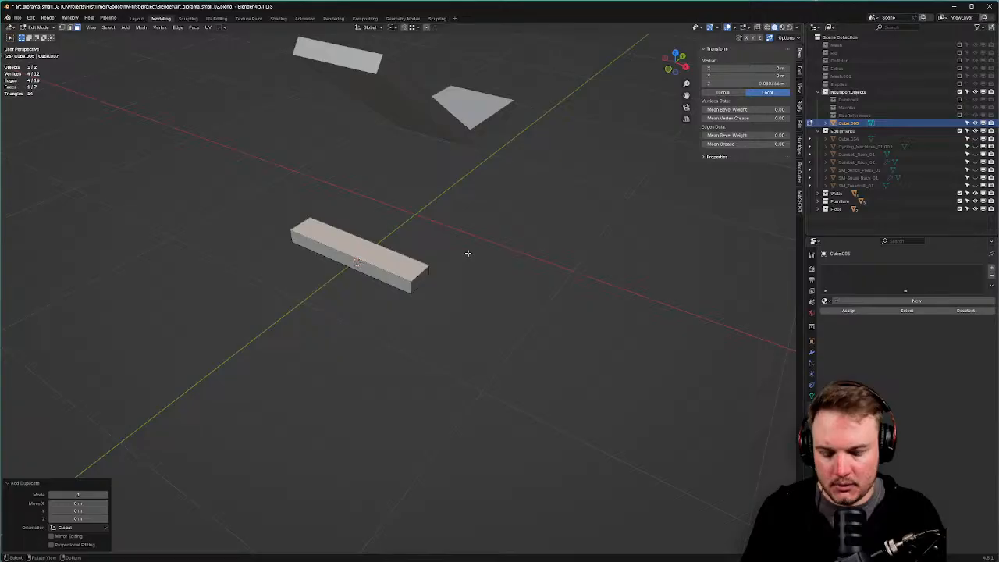
key("g")
key("z")
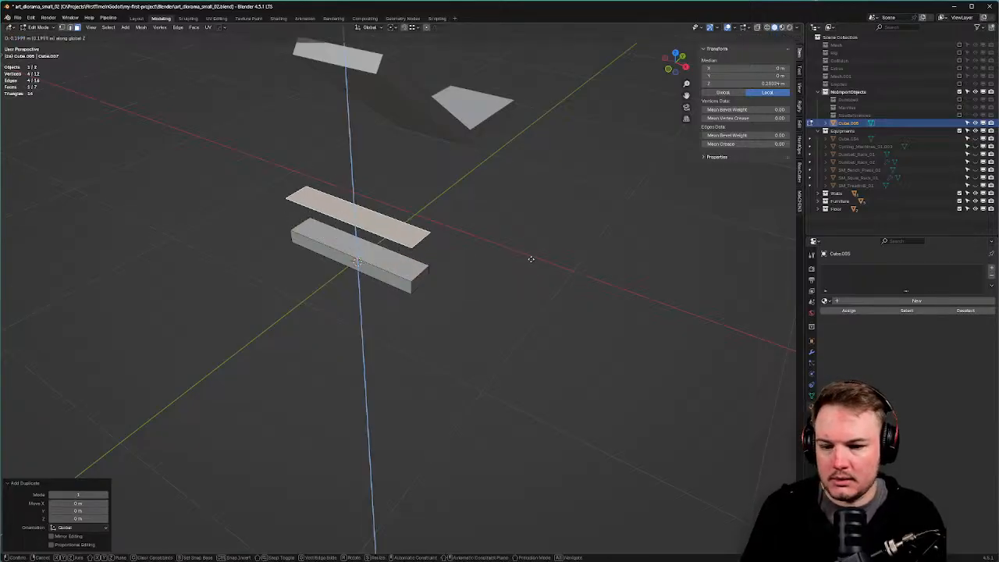
right_click(531, 259)
Separate the duplicated face into its own object, Cube.009, and return to Object Mode.
key("p")
left_click(531, 262)
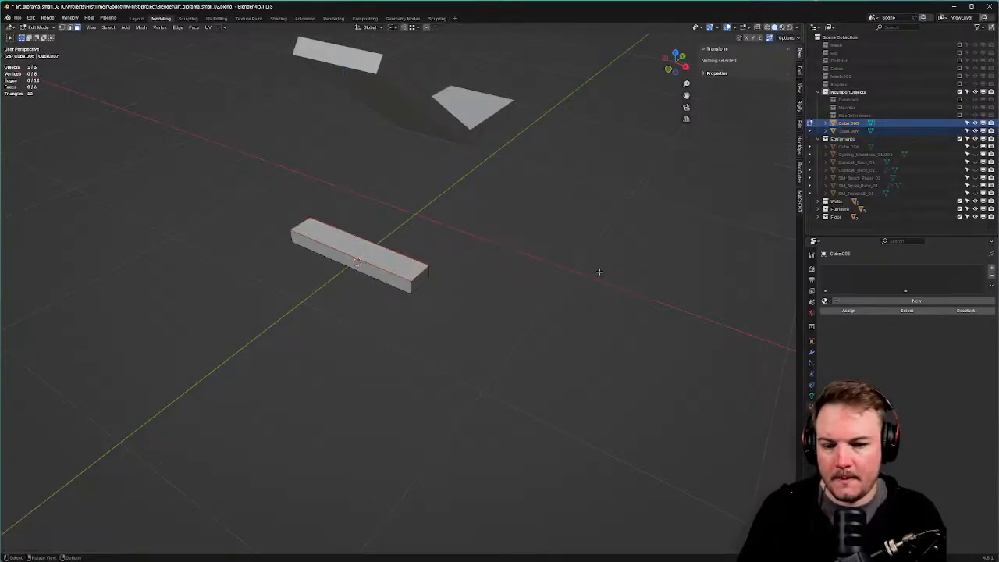
key("a")
key("Tab")
left_click(434, 234)
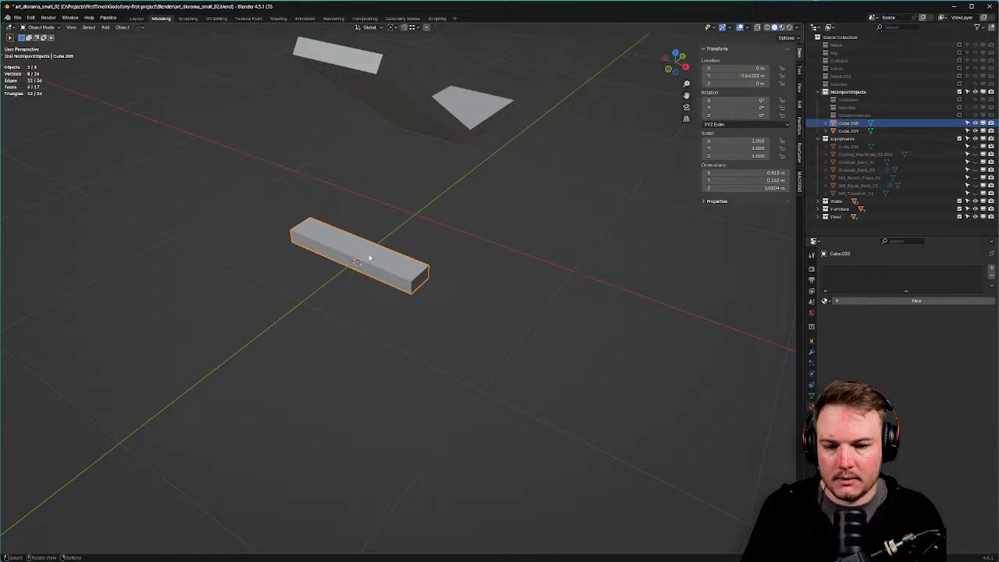
key("Tab")
left_click(370, 257)
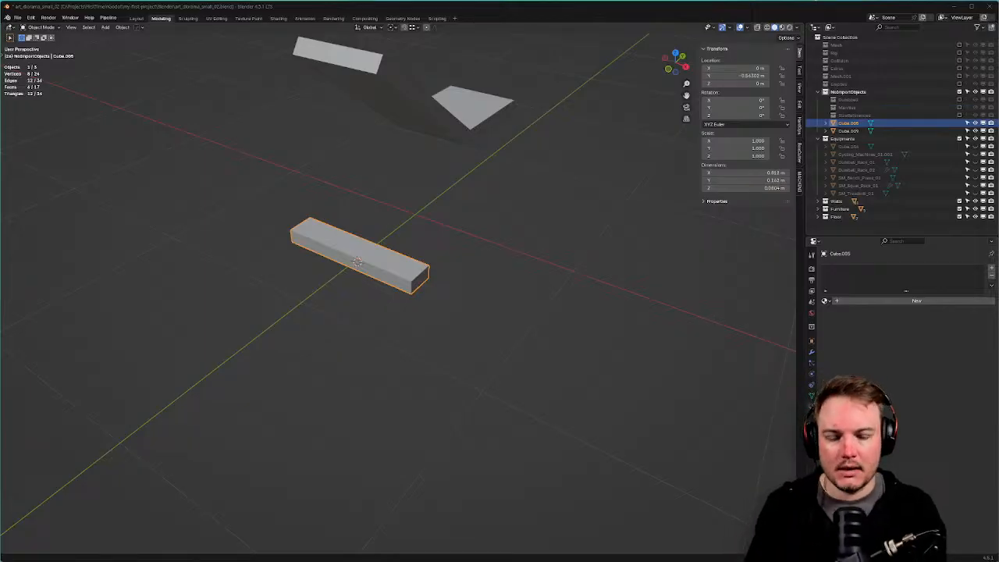
In Cube.009's Edit Mode, snap the flat face to height 0 and rotate it 90° about Z.
left_click(851, 139)
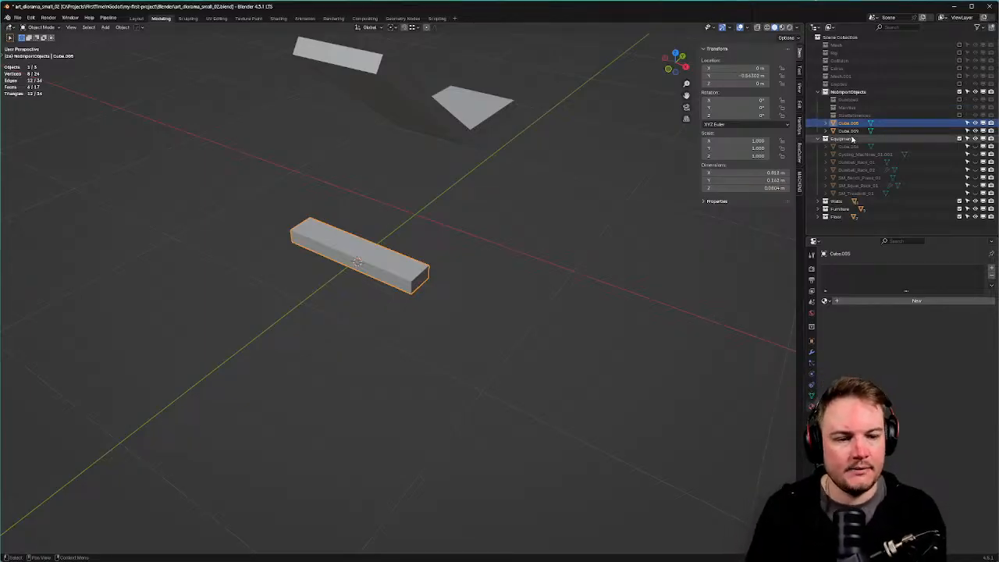
left_click(849, 131)
middle_click_drag(488, 291, 437, 299)
middle_click_drag(464, 245, 460, 241)
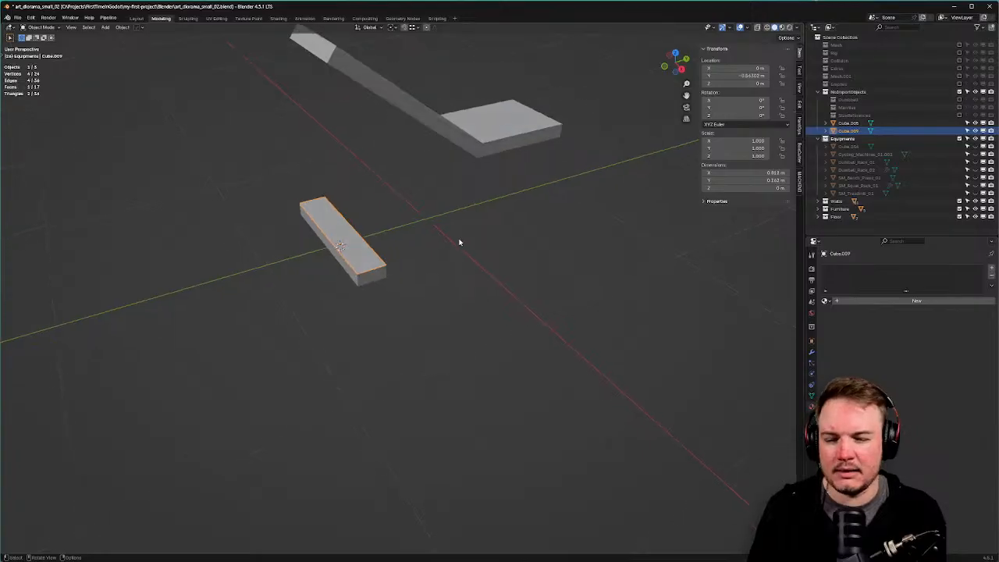
key("ctrl+Tab")
left_click(485, 238)
key("shift+s")
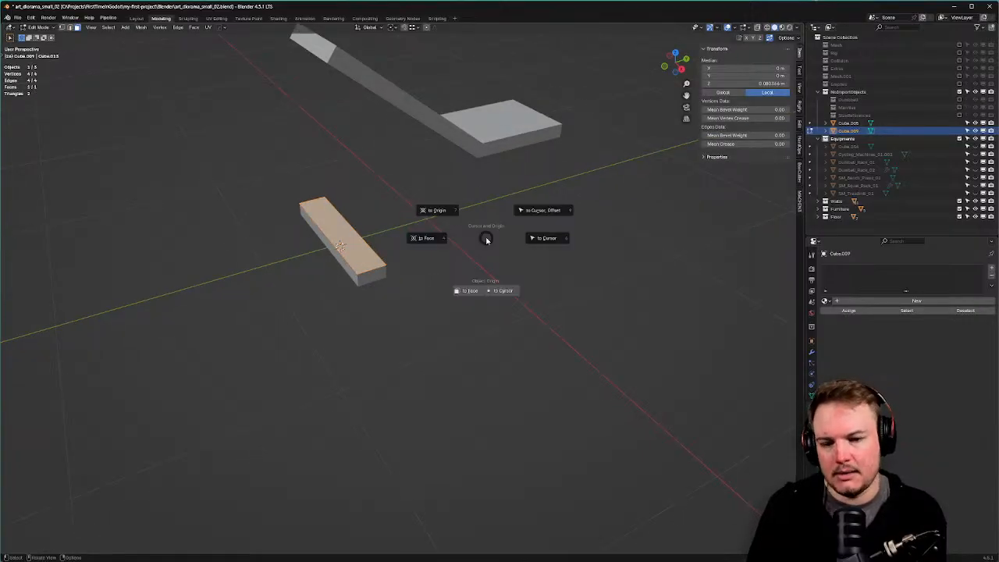
left_click(466, 291)
type("rz")
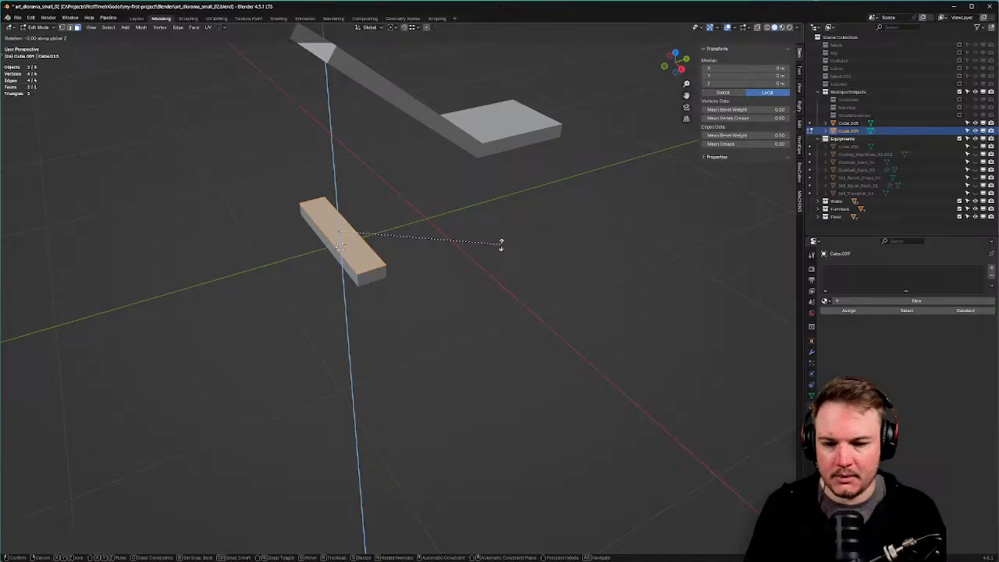
type("90")
key("Return")
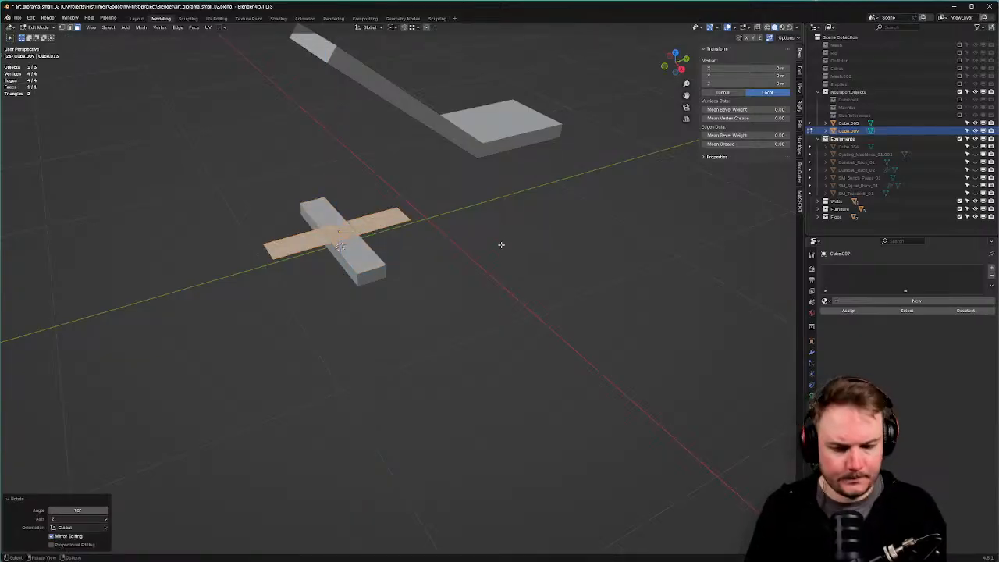
In side view, place the face's left end on the block's corner and raise its right end under the frame's bend.
key("KP_3")
scroll(227, 199, "up", 1)
key("ctrl+Tab")
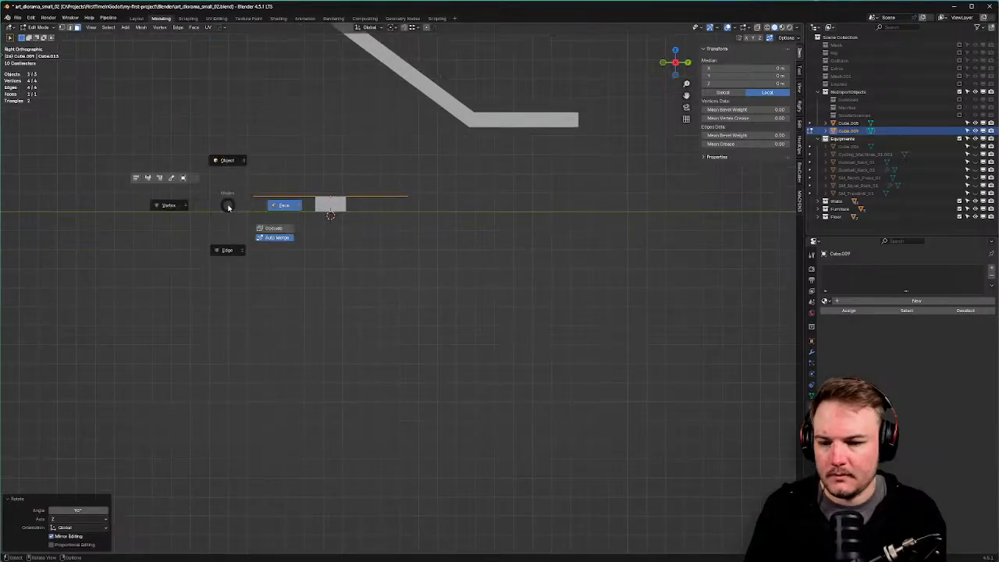
left_click(180, 205)
key("alt+z")
left_click_drag(223, 169, 287, 226)
key("g")
key("x")
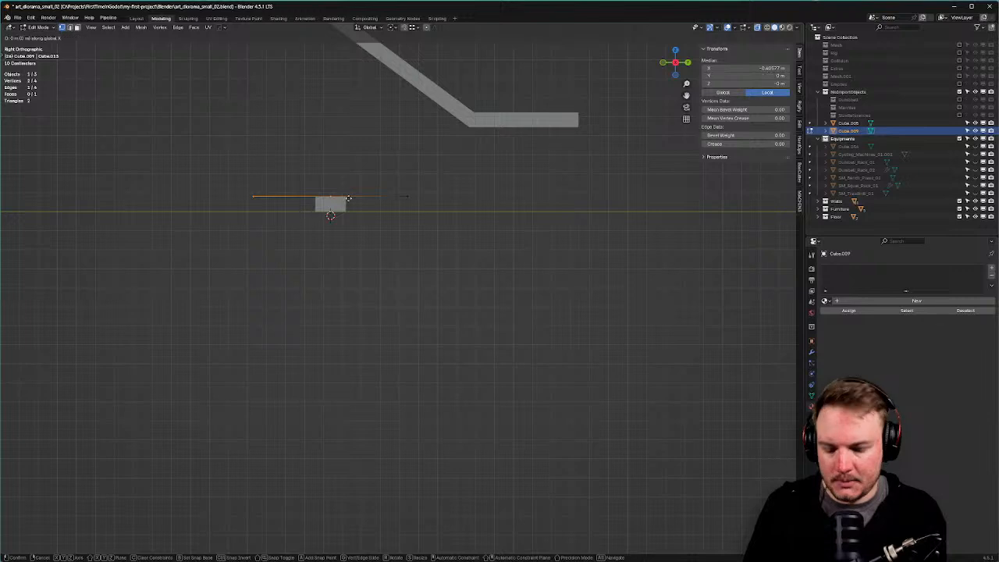
key("y")
left_click(348, 198, "ctrl")
middle_click_drag(384, 228, 268, 257, "shift")
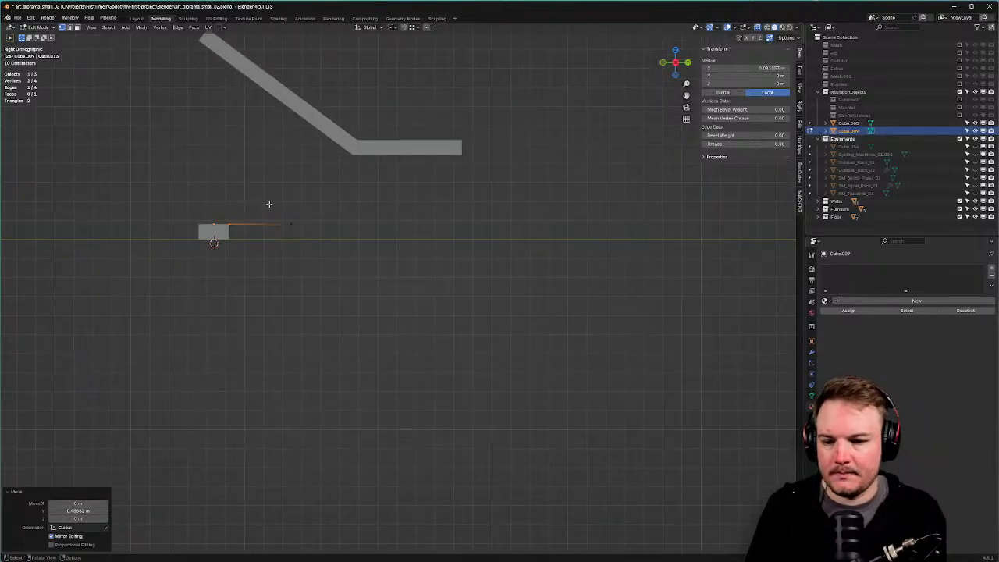
left_click_drag(270, 205, 318, 243)
middle_click_drag(375, 257, 339, 263, "shift")
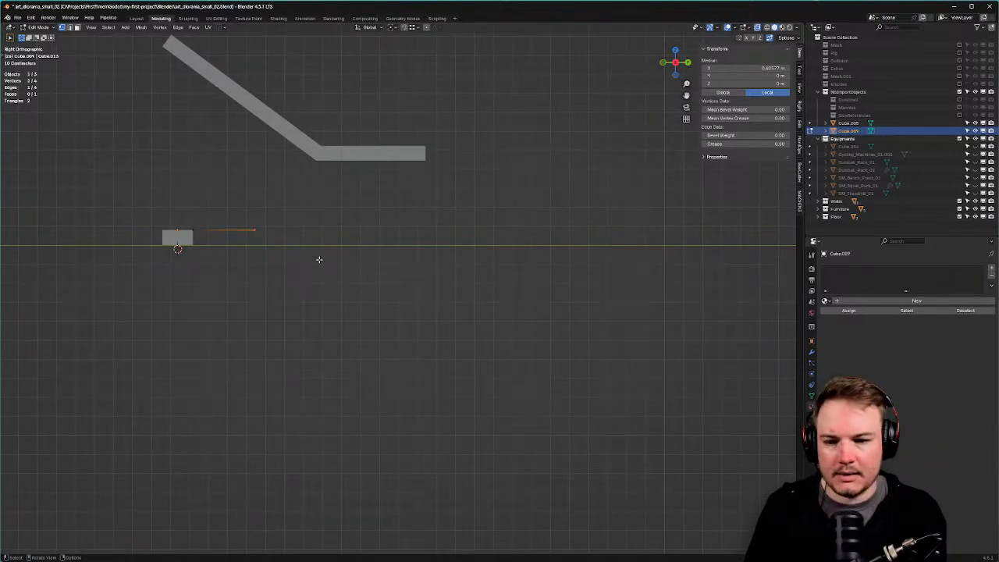
key("g")
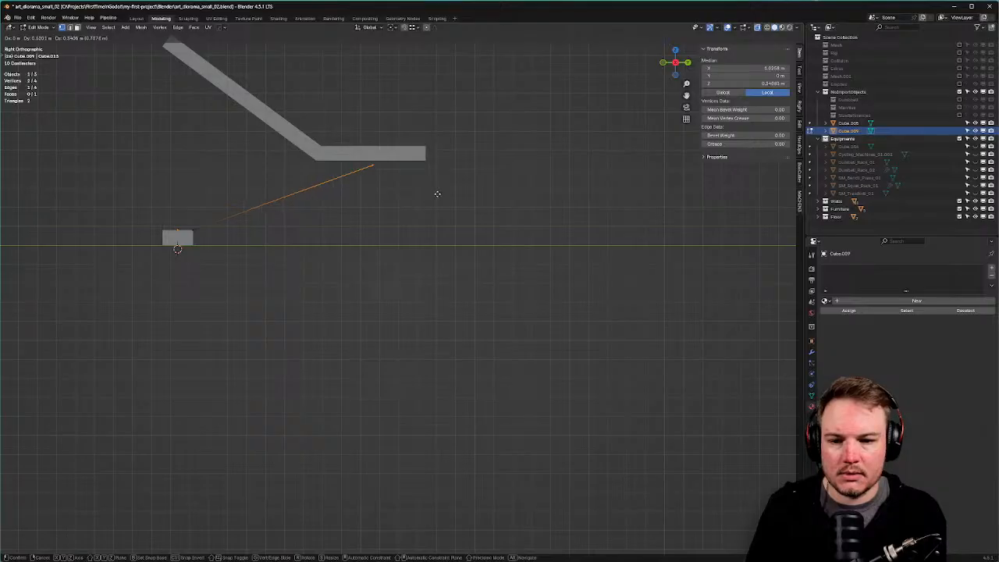
left_click(452, 192)
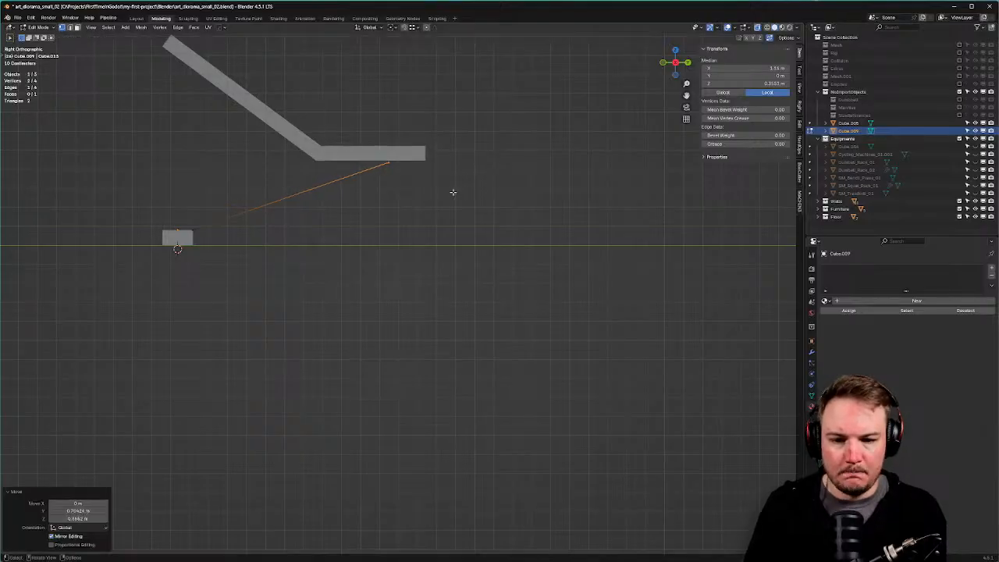
Extrude the path's end edge, slide it along, and reposition it beside the bar.
key("Tab")
left_click(453, 225)
left_click_drag(370, 144, 469, 205)
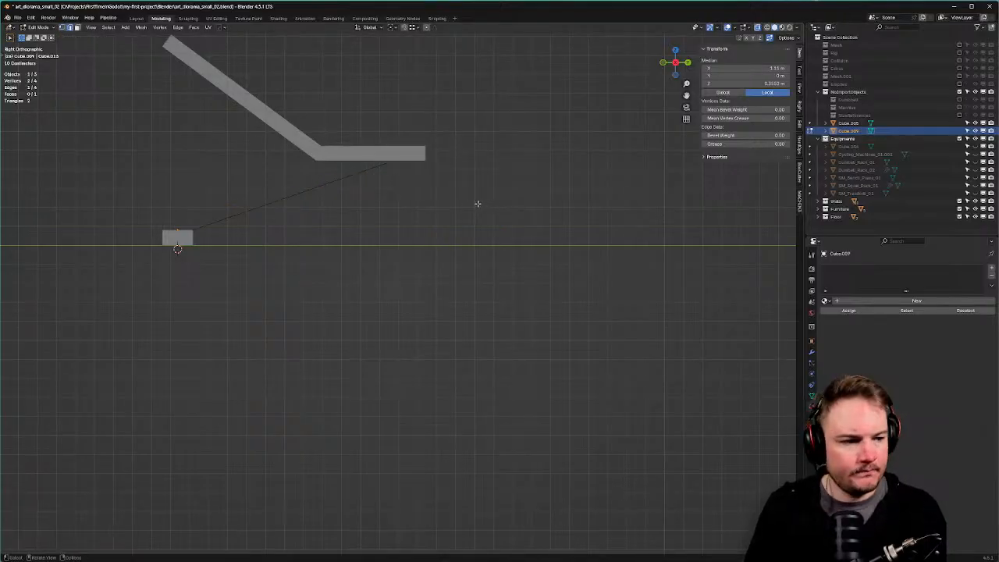
key("r")
right_click(485, 246)
right_click(481, 237)
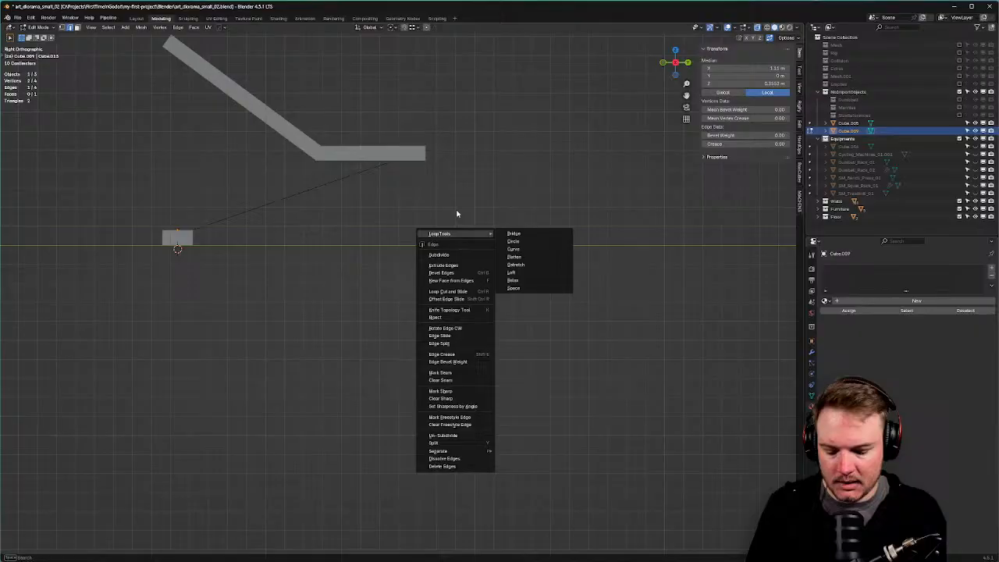
key("e")
key("g")
left_click(470, 146)
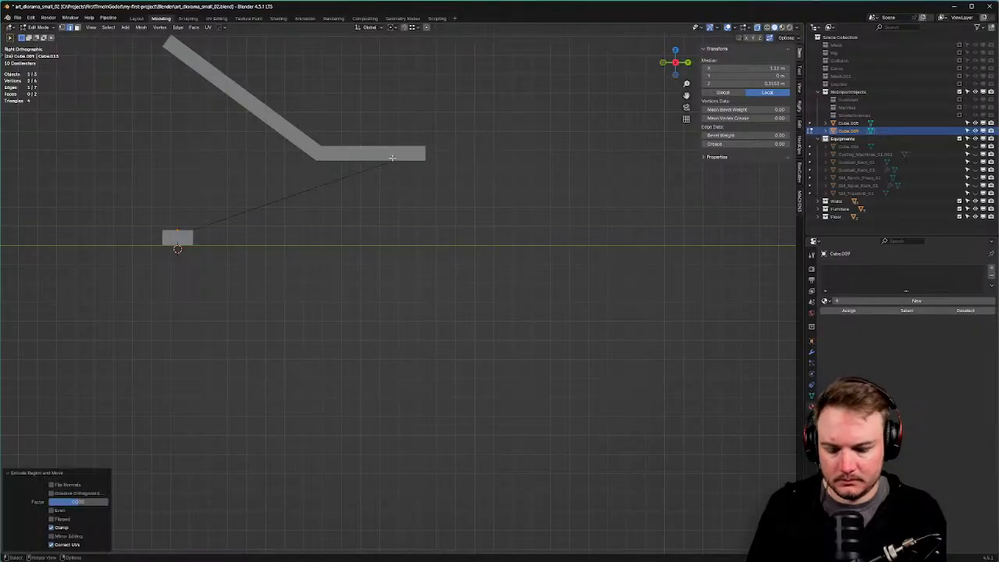
left_click_drag(358, 148, 425, 185)
key("g")
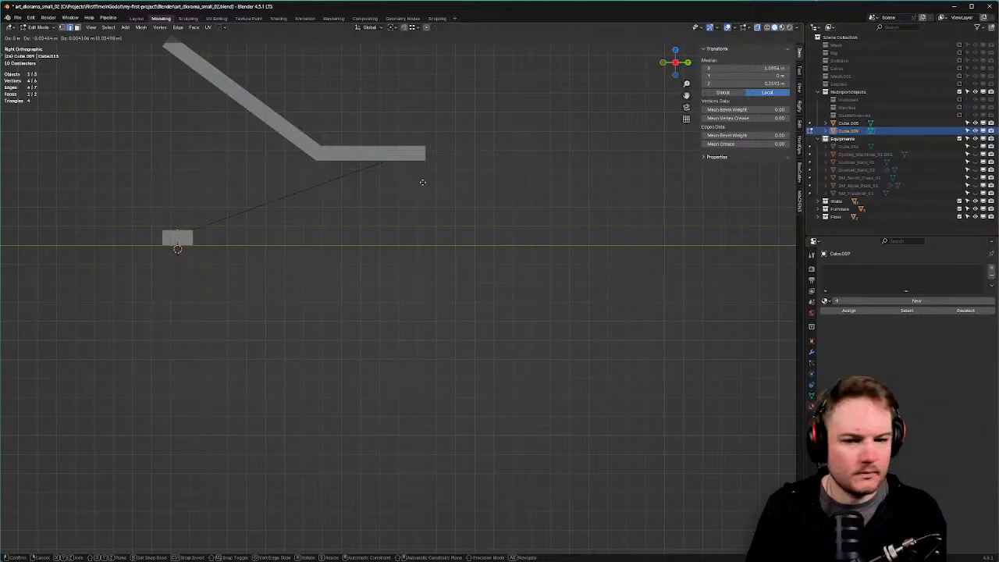
left_click(418, 183)
Extrude a new leg down from the path's top end, then try and cancel a corner bevel.
key("e")
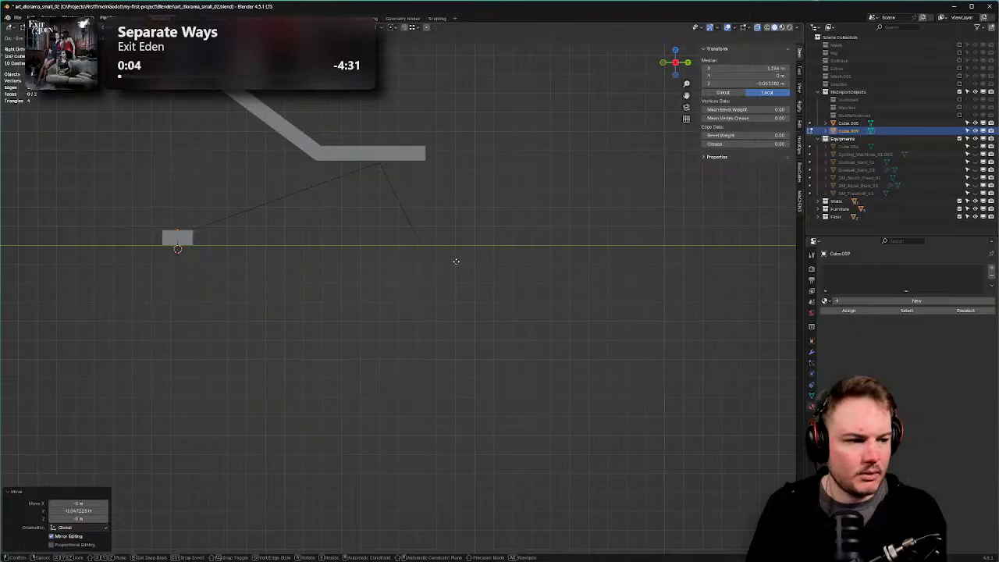
left_click(456, 262)
key("Tab")
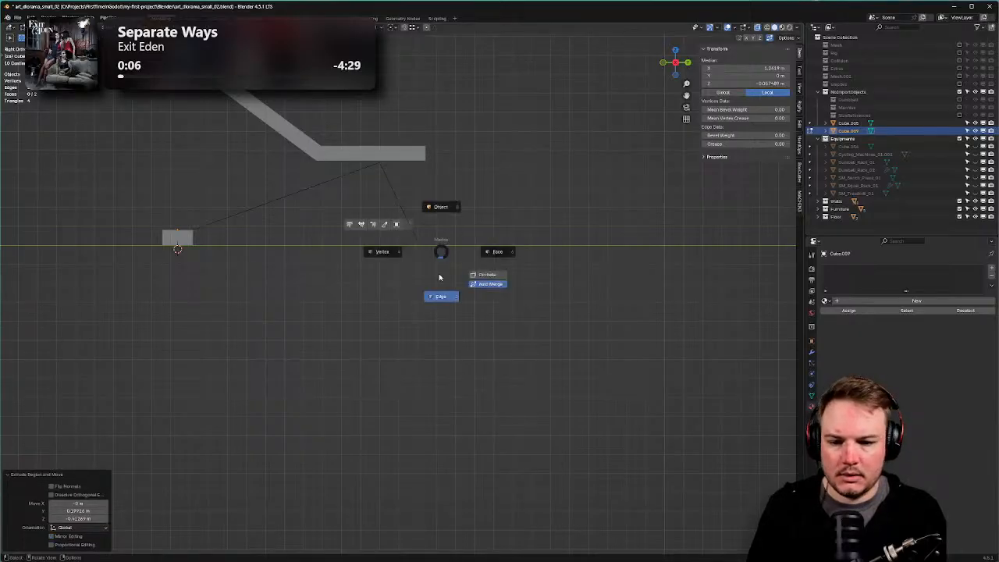
left_click(440, 278)
left_click_drag(364, 141, 475, 190)
scroll(495, 186, "up", 2)
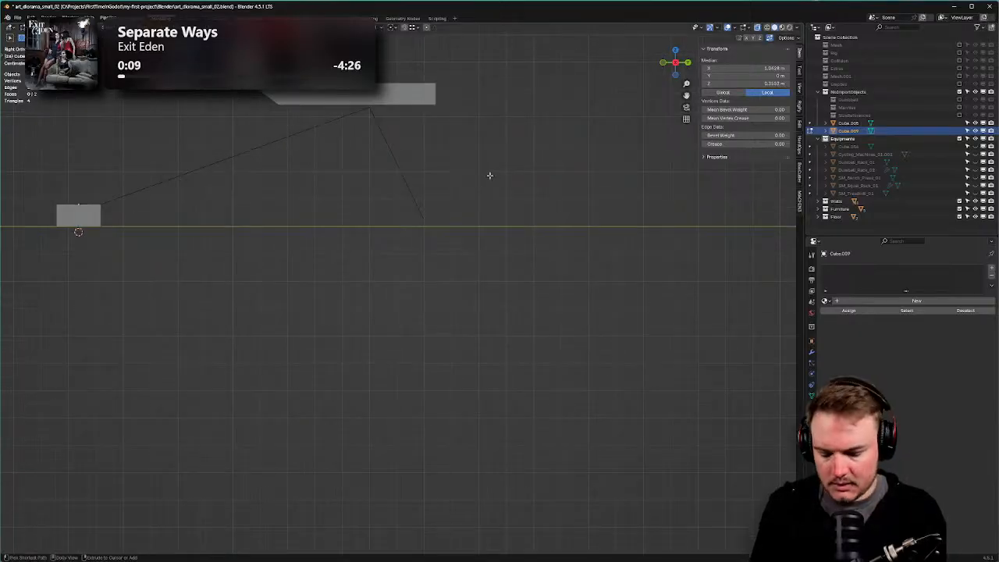
key("ctrl+b")
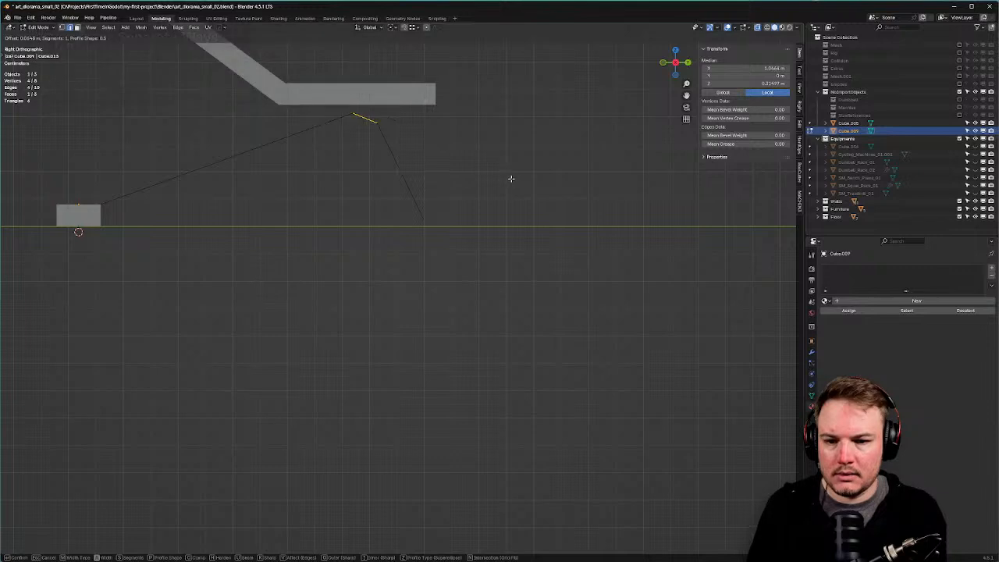
scroll(515, 179, "up", 2)
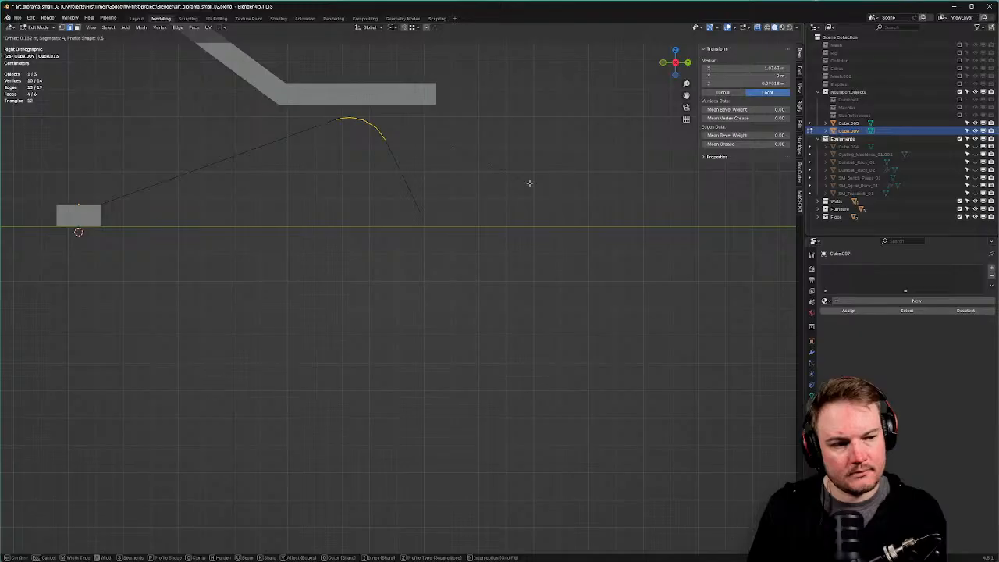
key("Escape")
Set the top corner edges' bevel weight and give the frame a new material.
mouse_move(484, 170)
middle_mouse_down()
mouse_move(491, 181)
mouse_move(486, 171)
middle_mouse_up()
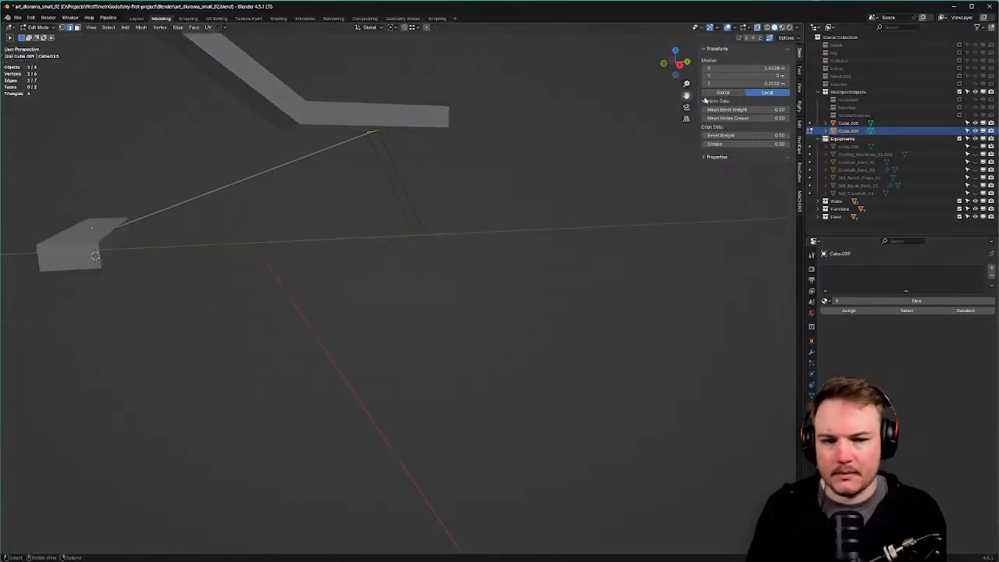
double_click(737, 135)
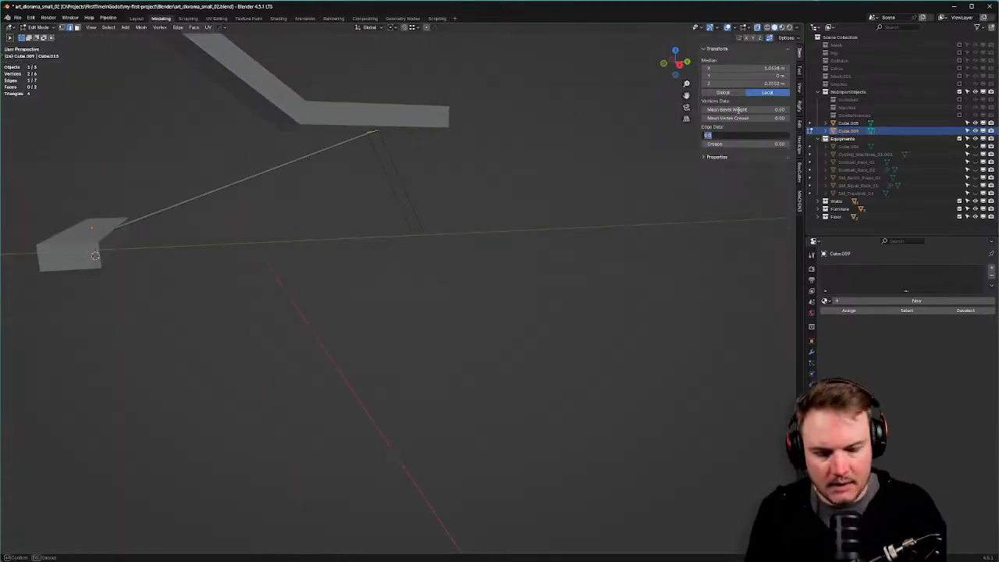
key("Escape")
middle_click_drag(478, 174, 512, 192)
key("Tab")
left_click(518, 158)
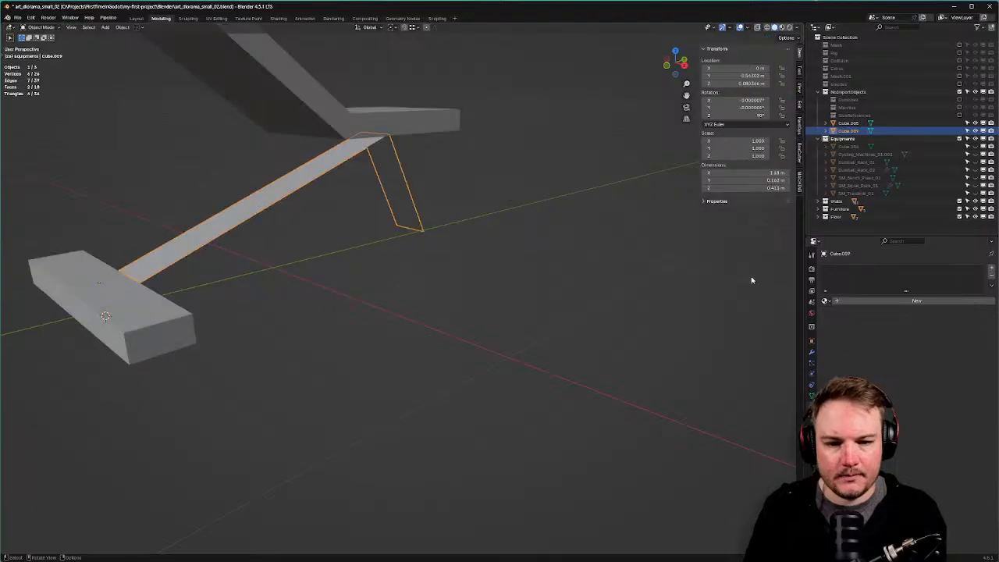
left_click(847, 300)
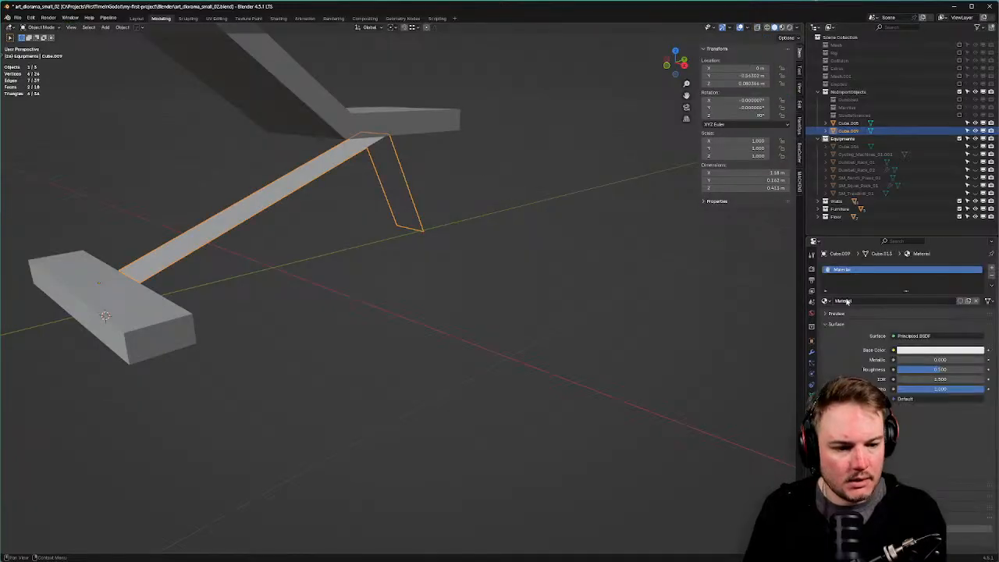
Add a Bevel modifier limited by Weight with amount 0.18 m, removing Smooth by Angle.
left_click(812, 350)
key("q")
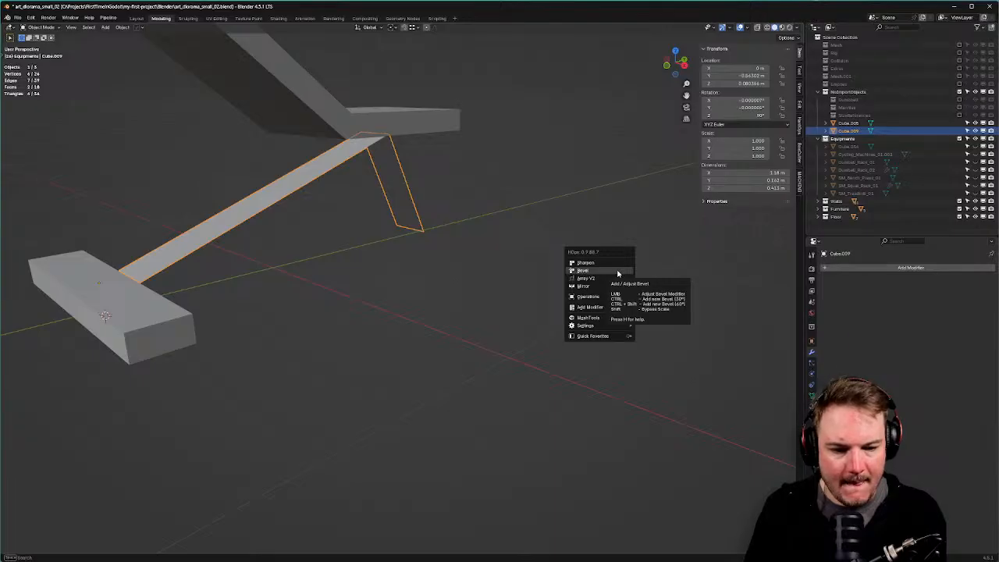
left_click(617, 272)
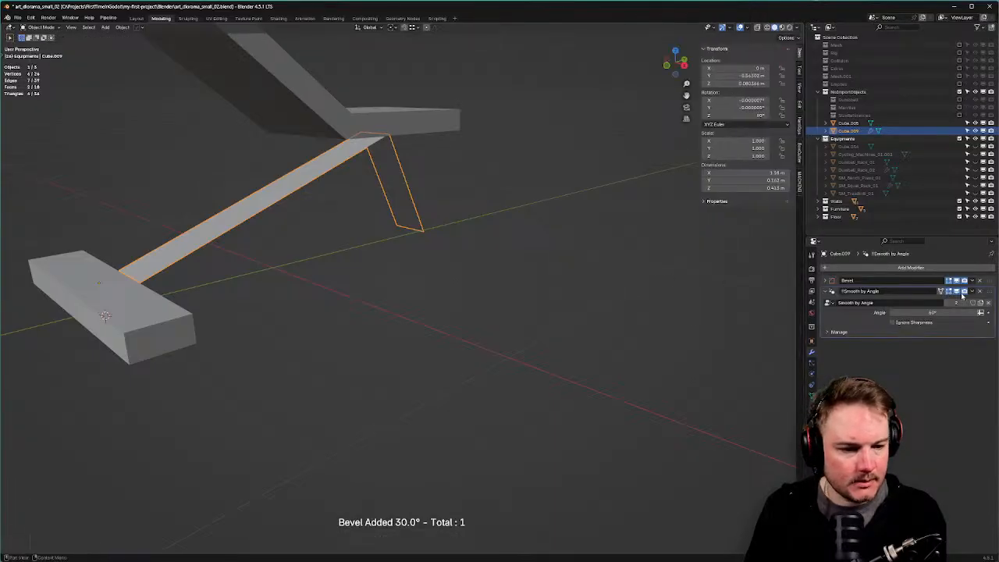
left_click(981, 291)
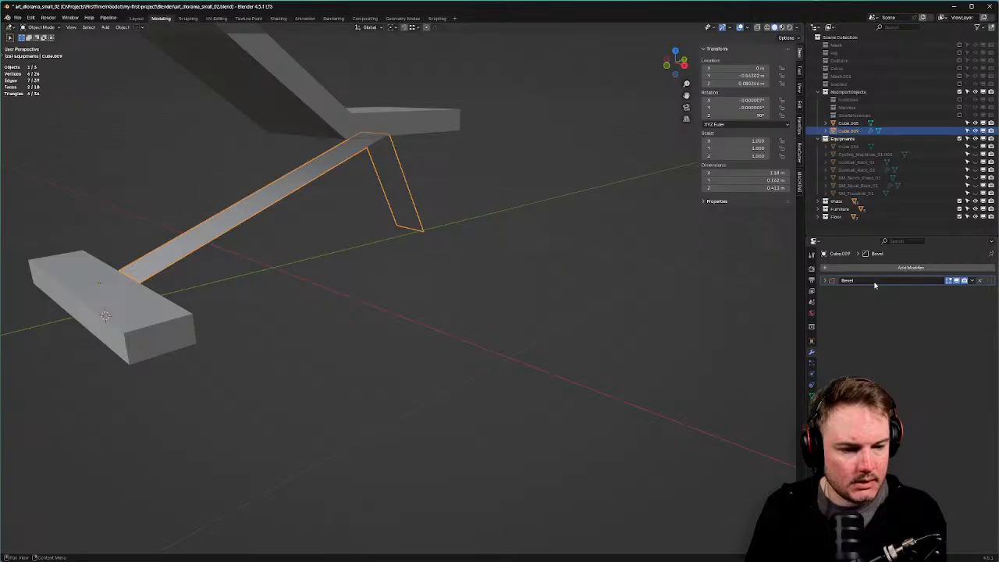
left_click(830, 280)
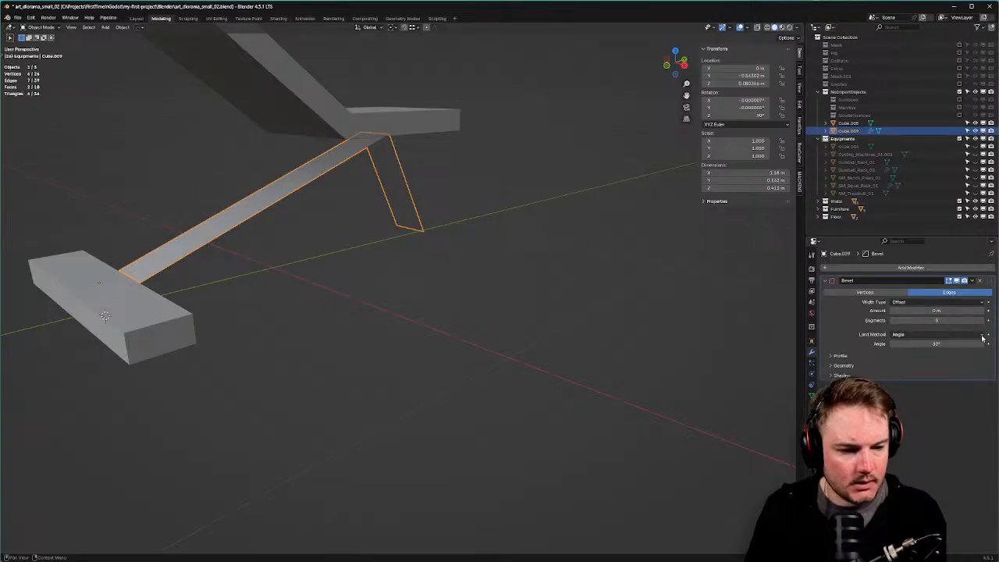
left_click(983, 336)
left_click(921, 359)
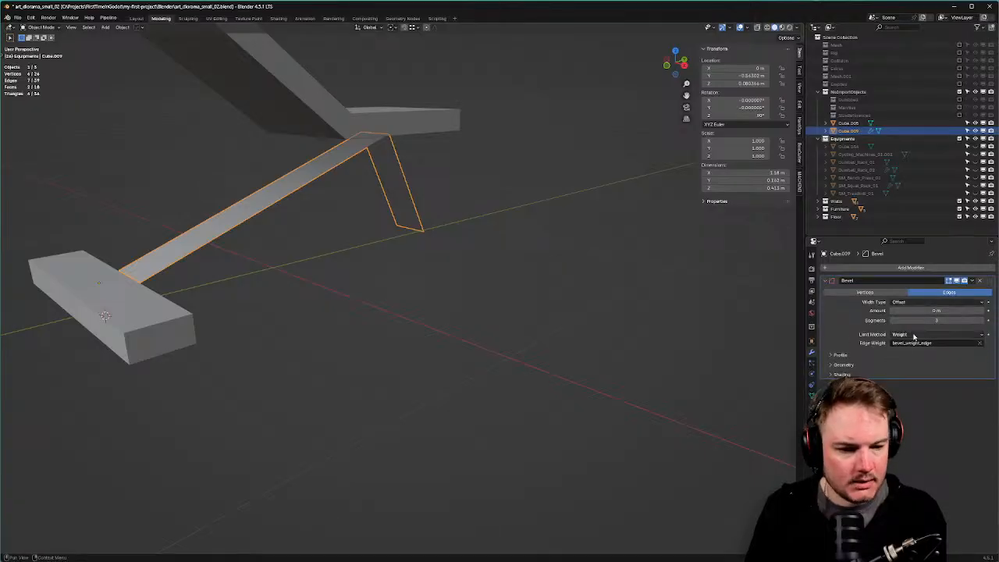
mouse_move(929, 311)
left_mouse_down()
mouse_move(968, 311)
mouse_move(933, 316)
left_mouse_up()
Raise the Bevel modifier's segment count to 6 for a smooth bend.
left_click(933, 319)
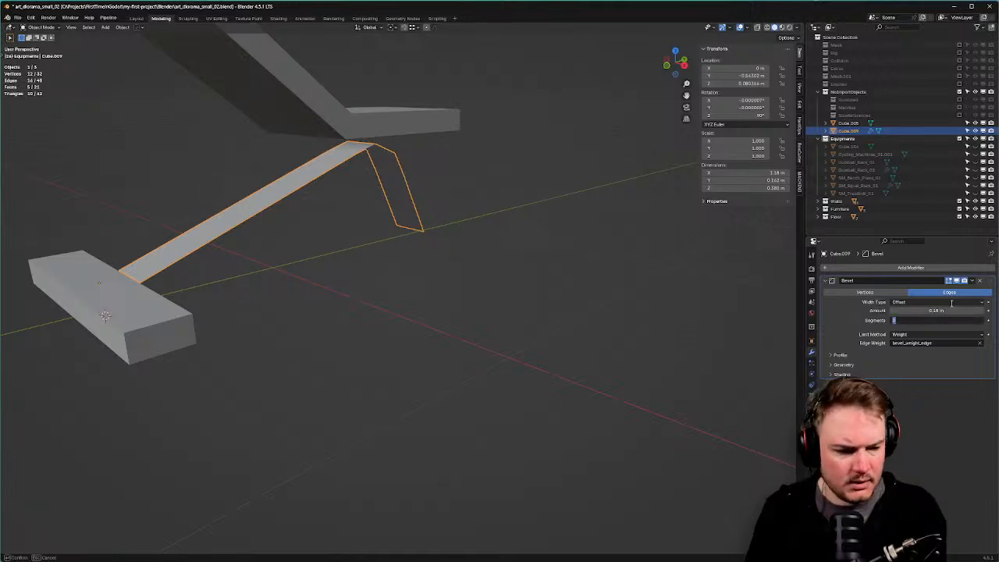
type("1")
key("Return")
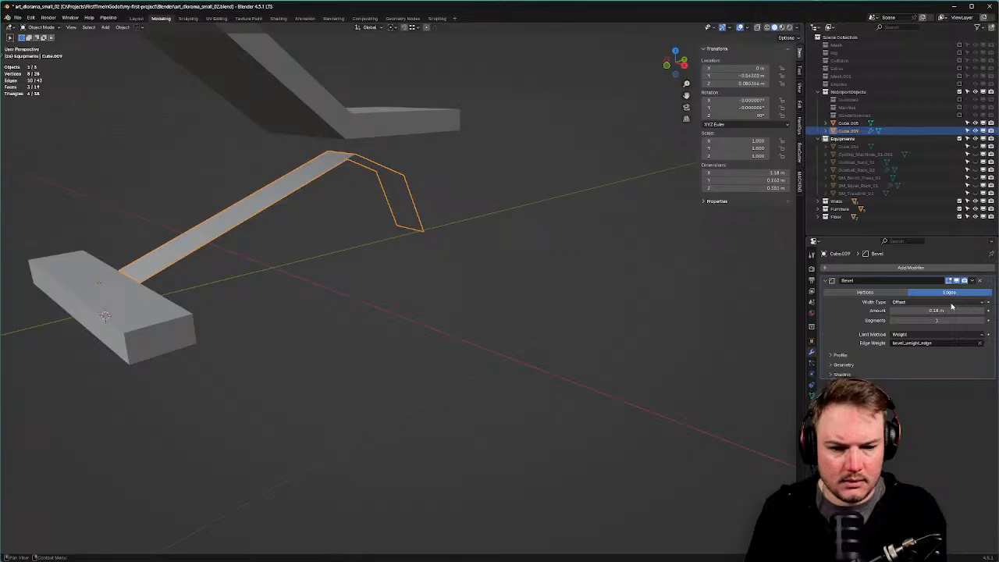
middle_click_drag(596, 237, 398, 185)
left_click_drag(892, 320, 915, 320)
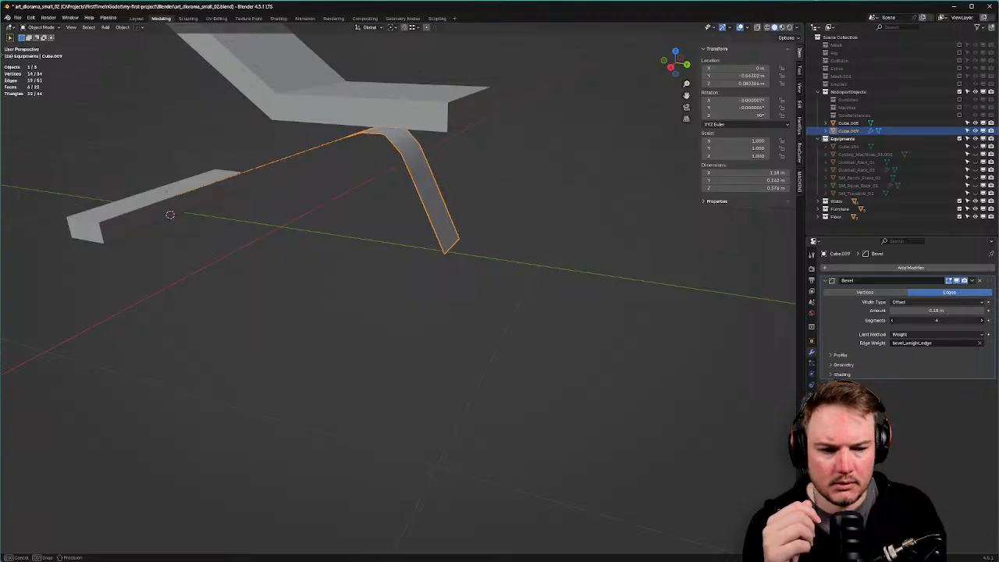
double_click(922, 320)
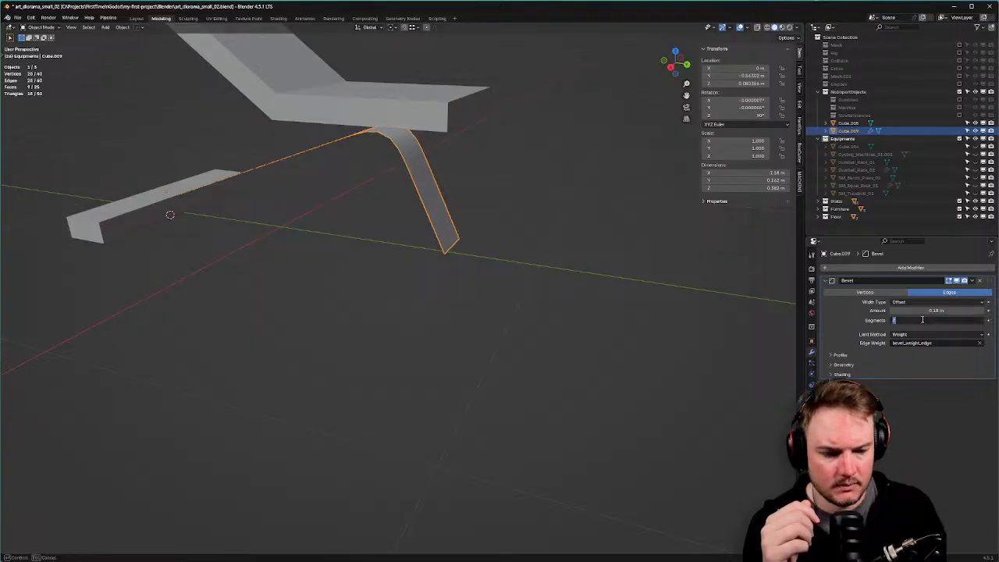
type("6")
key("Return")
mouse_move(484, 225)
middle_mouse_down()
mouse_move(416, 224)
mouse_move(470, 234)
middle_mouse_up()
Add a Solidify modifier about 0.05 m thick with offset −1, placed above the Bevel.
key("q")
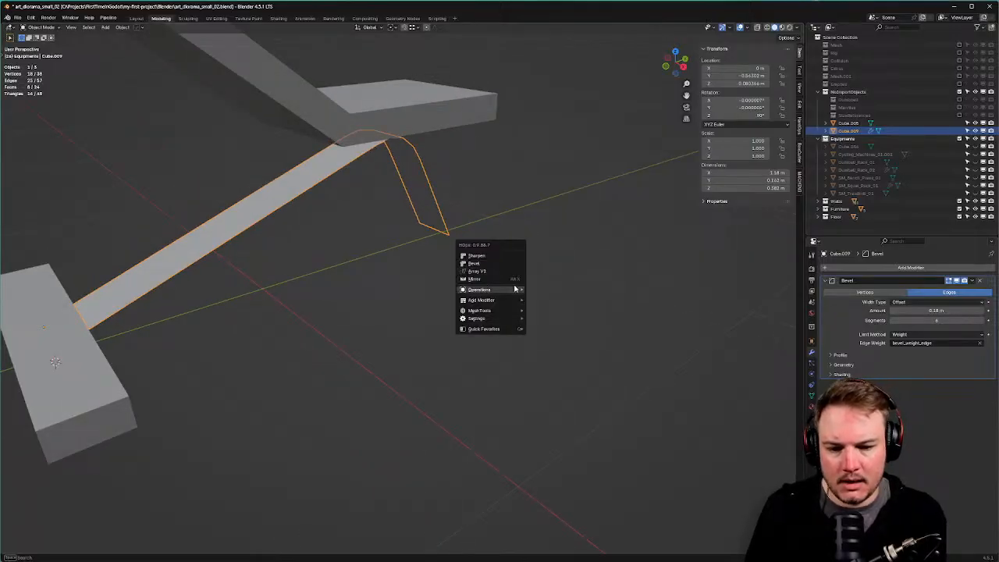
mouse_move(515, 289)
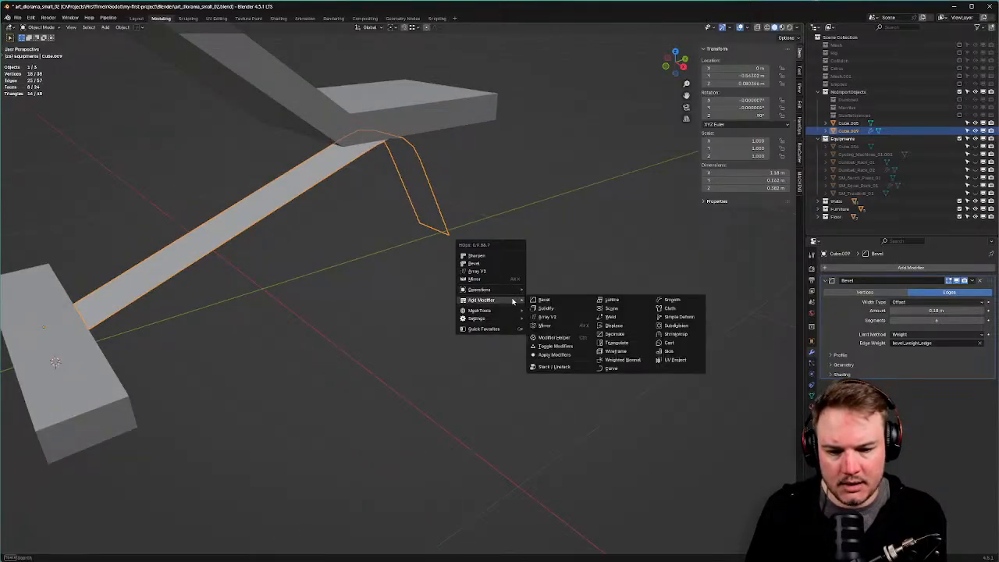
left_click(544, 308)
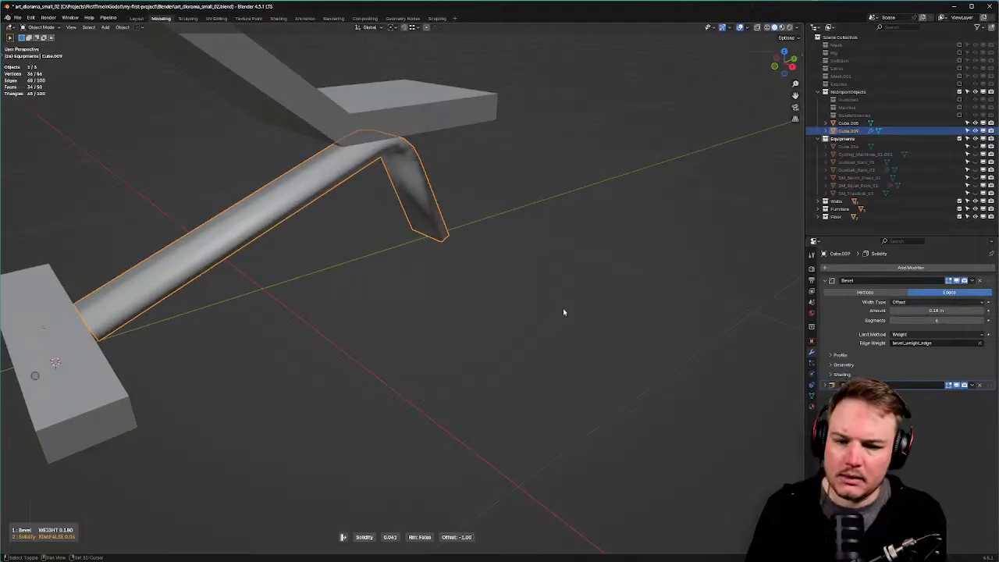
left_click(555, 319)
key("n")
middle_click_drag(555, 319, 443, 253)
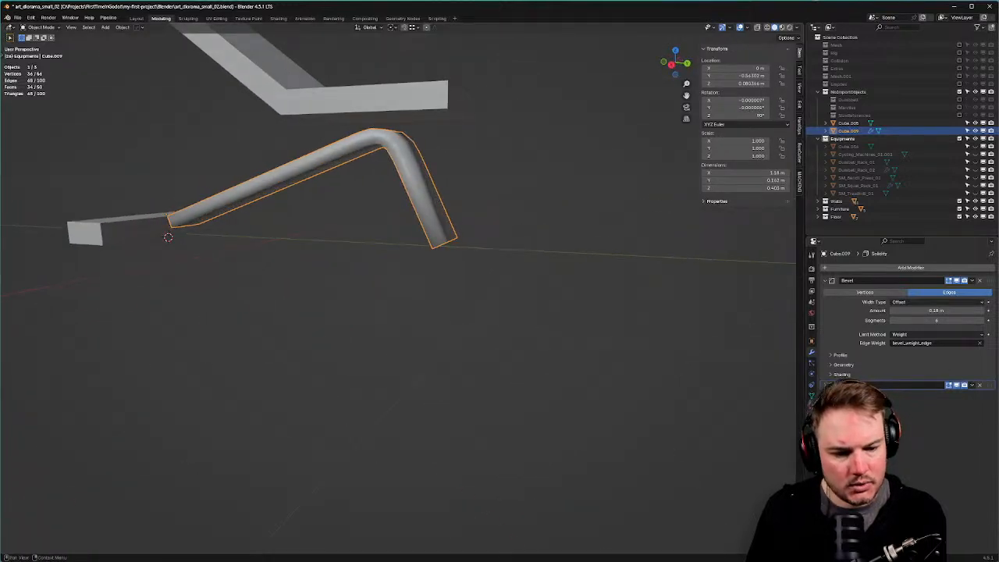
mouse_move(991, 385)
left_mouse_down()
mouse_move(991, 281)
mouse_move(987, 385)
left_mouse_up()
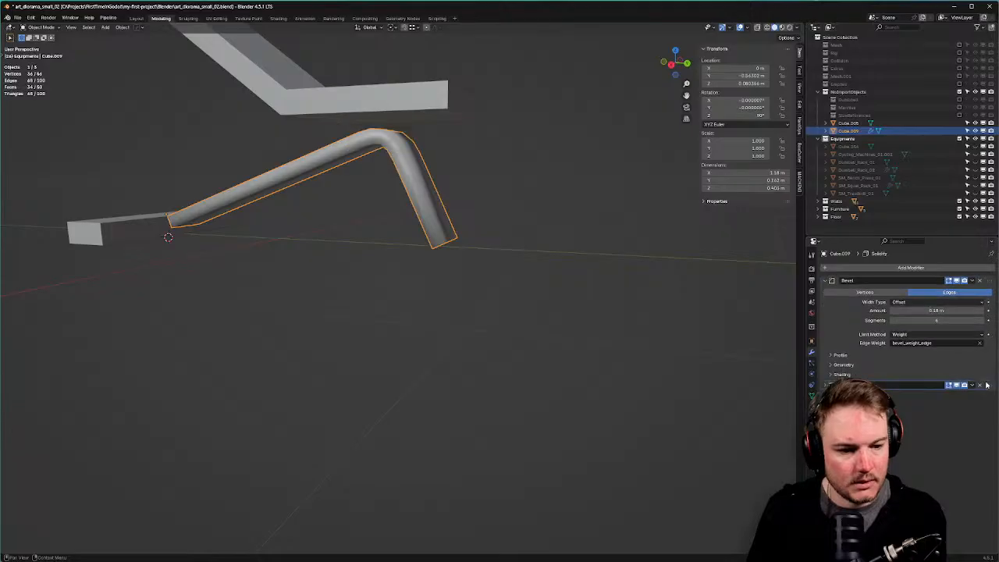
left_click(825, 385)
middle_click_drag(509, 222, 565, 238)
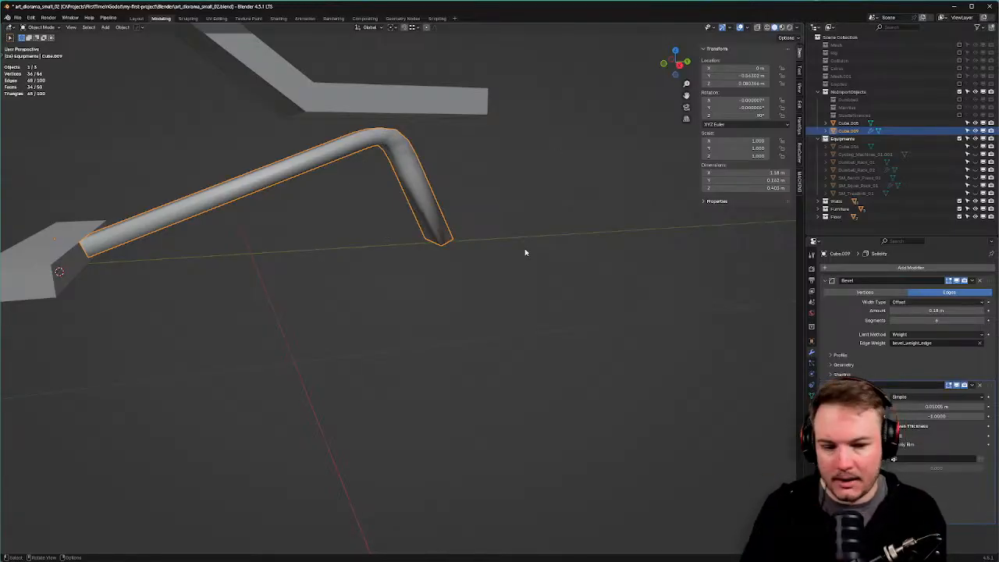
In side view, lower the tube's left end edge vertically.
middle_click_drag(523, 244, 544, 238, "shift")
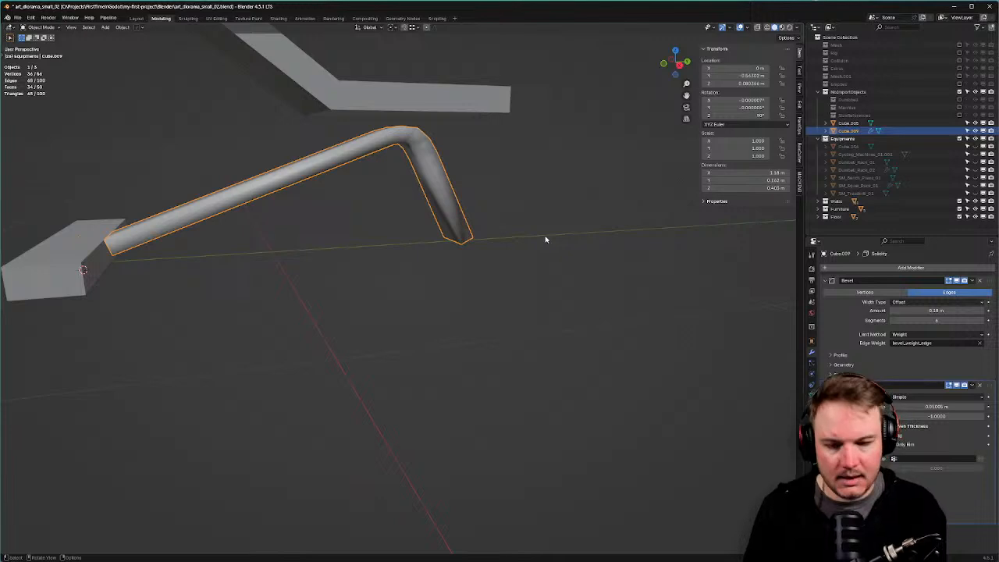
key("KP_1")
key("KP_3")
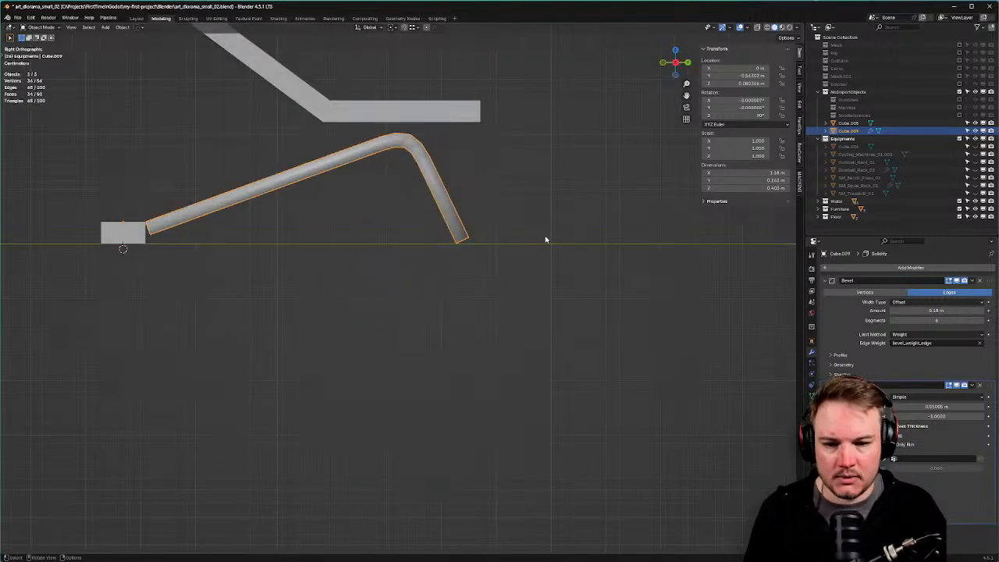
scroll(210, 218, "up", 2)
key("ctrl+Tab")
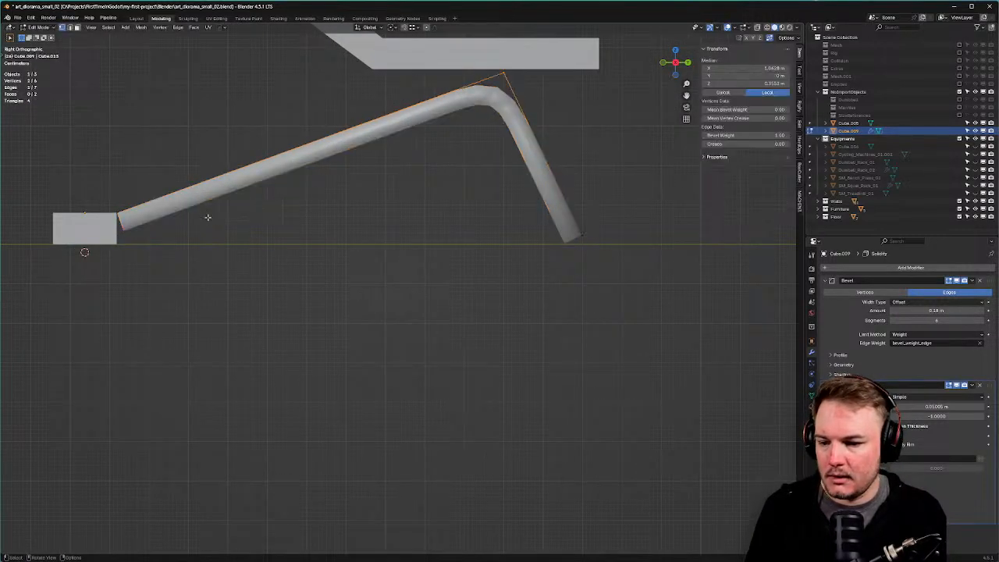
left_click_drag(104, 187, 155, 247)
key("g")
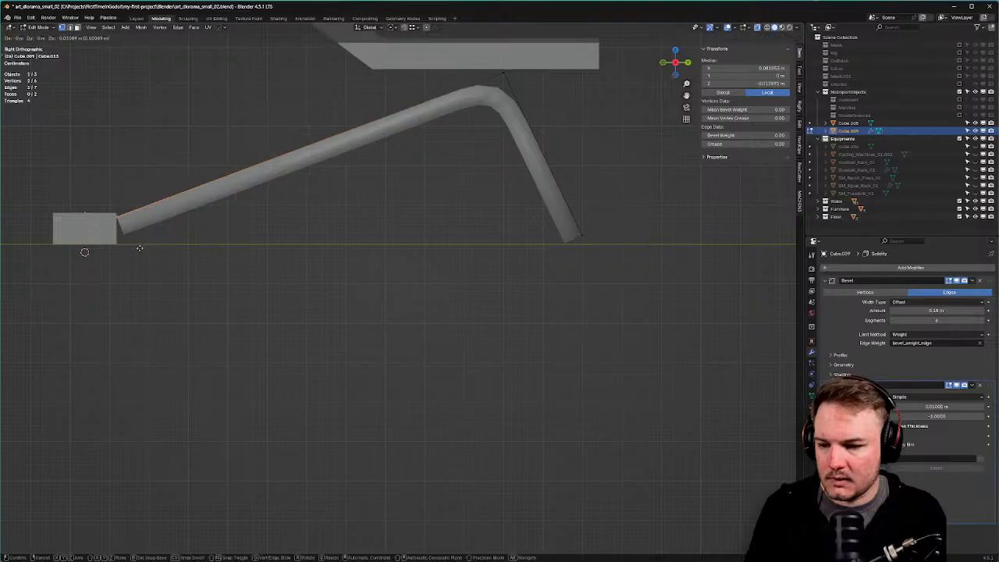
key("z")
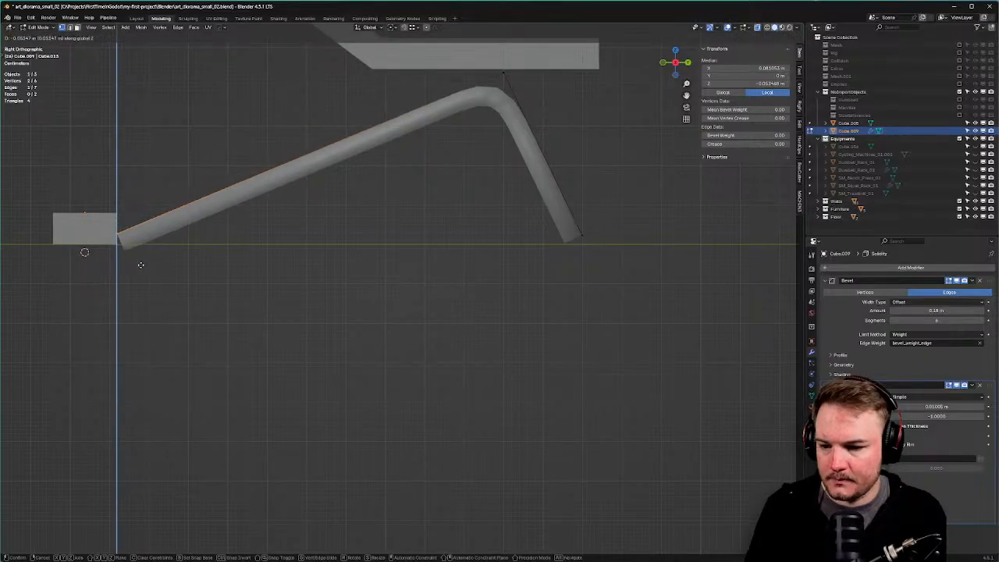
left_click(442, 156)
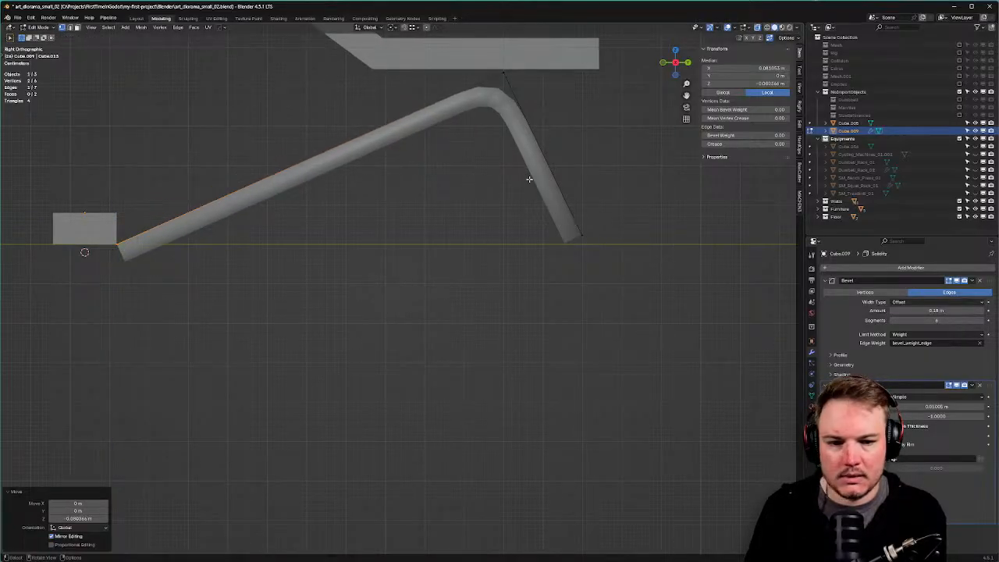
Shift the tube's right end leftward and lower the top bend vertex.
left_click_drag(531, 180, 670, 271)
key("g")
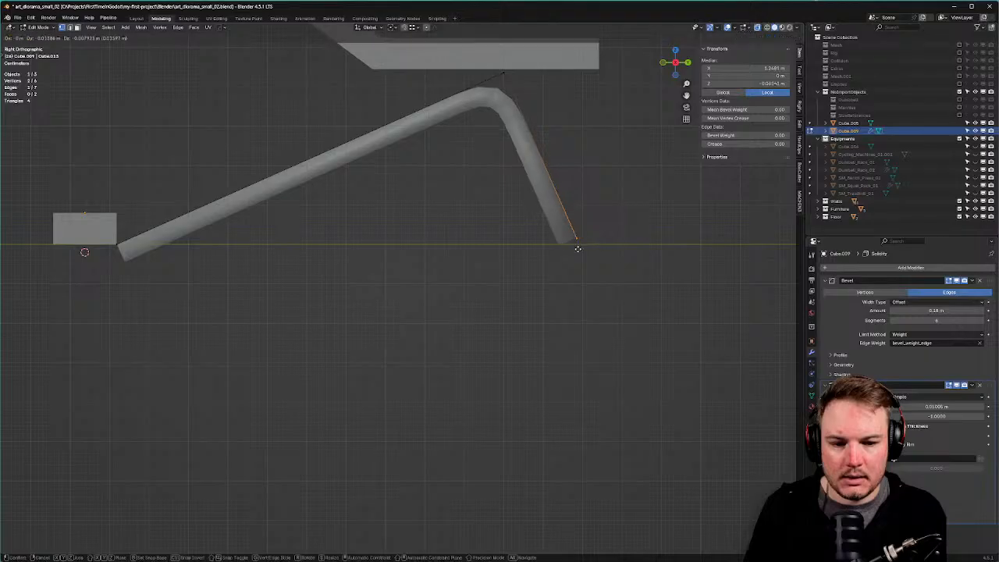
left_click(572, 252)
left_click_drag(480, 79, 517, 85)
key("g")
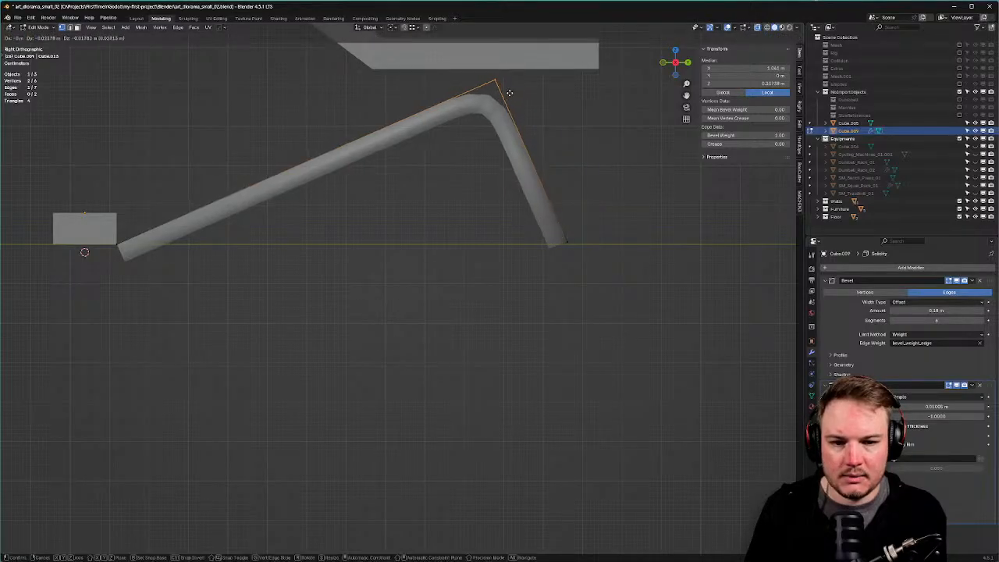
left_click(498, 117)
key("Tab")
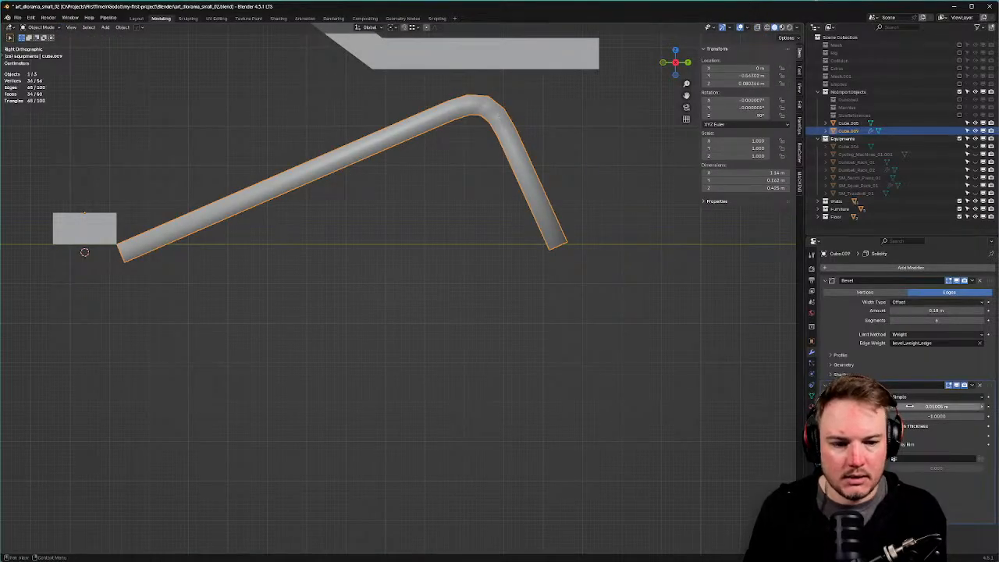
Set Solidify offset to 1, bevel amount to 0.16 m, and increase the tube thickness.
left_click(946, 419)
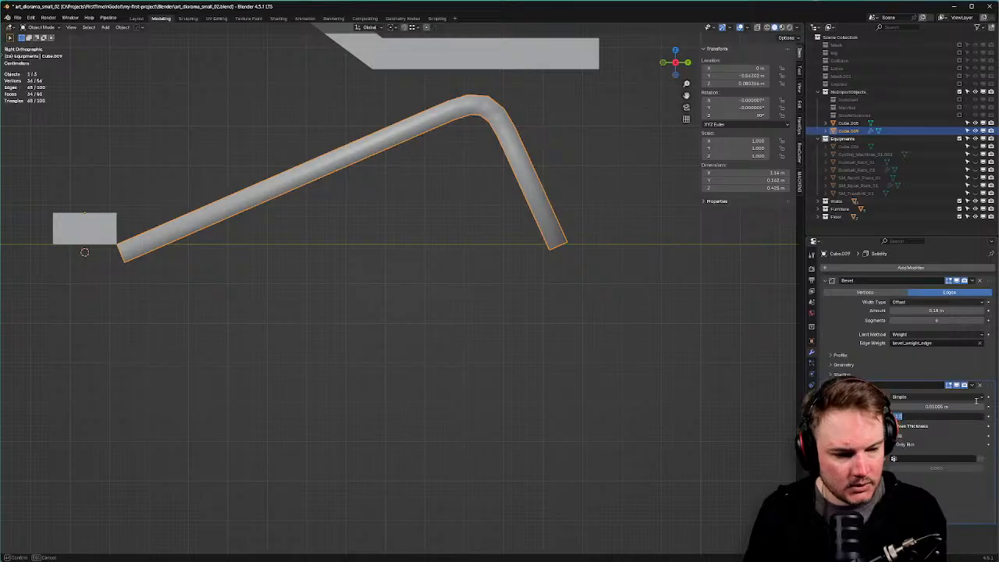
type("1")
key("Return")
middle_click_drag(580, 370, 357, 289)
key("KP_1")
key("KP_3")
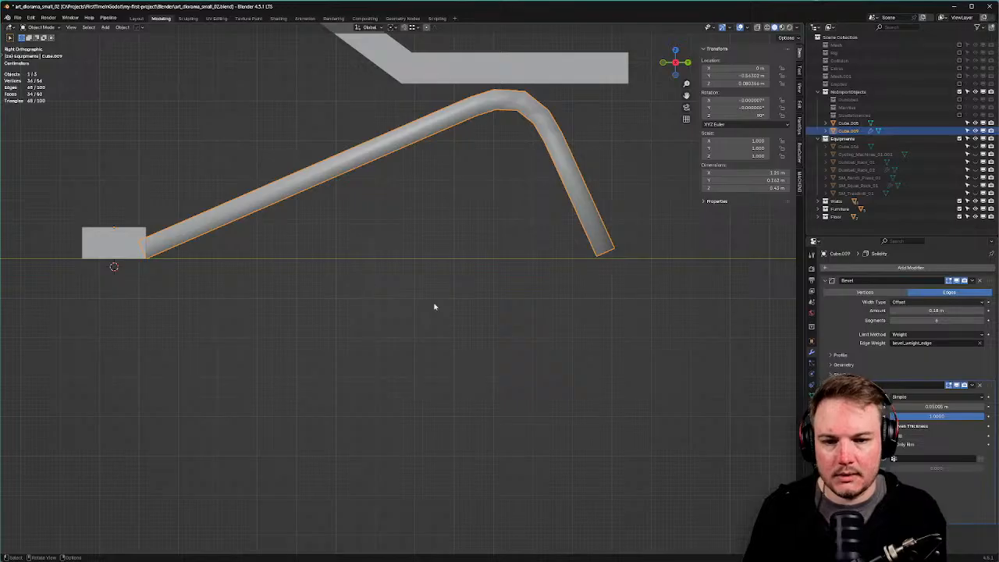
mouse_move(936, 310)
left_mouse_down()
mouse_move(946, 310)
mouse_move(937, 309)
left_mouse_up()
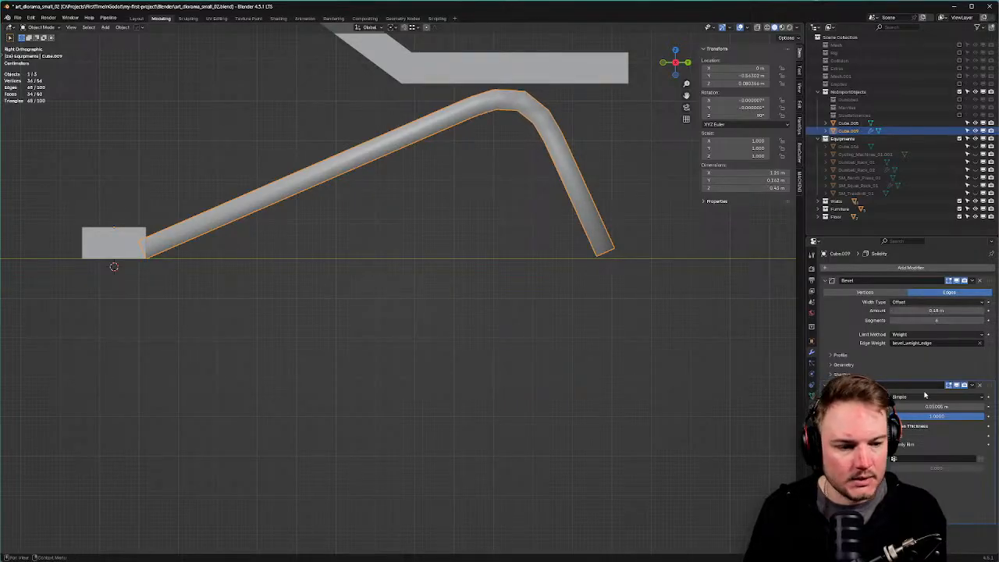
left_click_drag(936, 407, 945, 407)
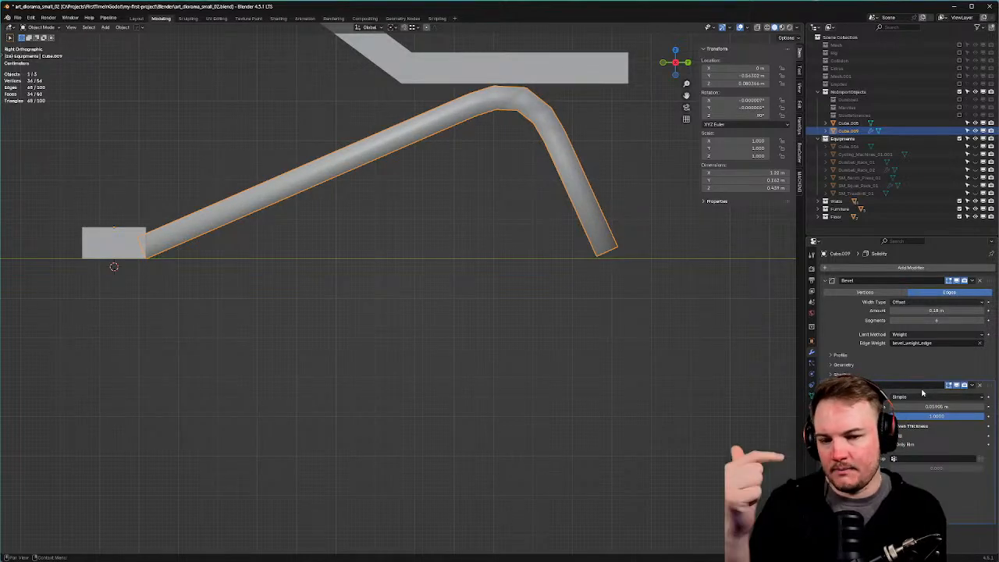
middle_click_drag(622, 335, 435, 164)
Switch the bent tube frame from flat to Shade Auto Smooth, then deselect it.
right_click(435, 163)
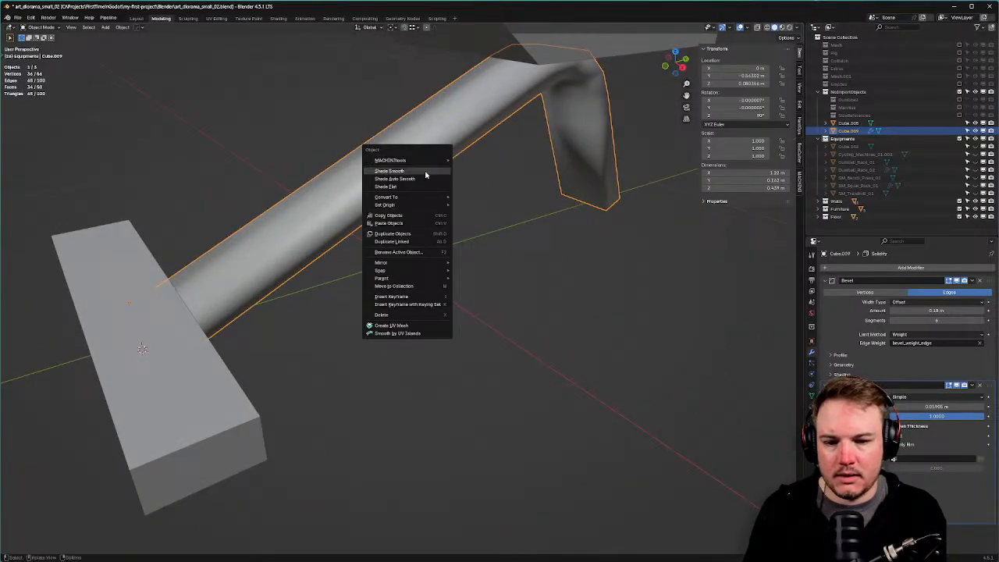
left_click(420, 193)
scroll(595, 247, "down", 3)
middle_click_drag(596, 248, 394, 256)
right_click(394, 256)
left_click(366, 244)
scroll(473, 273, "up", 3)
middle_click_drag(473, 272, 574, 267)
scroll(439, 263, "down", 2)
left_click(440, 263)
In Edit Mode on the tube, raise its end edge slightly along Z.
scroll(413, 248, "up", 4)
scroll(451, 238, "down", 5)
scroll(413, 294, "up", 4)
middle_click_drag(413, 294, 473, 154)
scroll(552, 292, "up", 3)
scroll(583, 285, "up", 3)
left_click(464, 143)
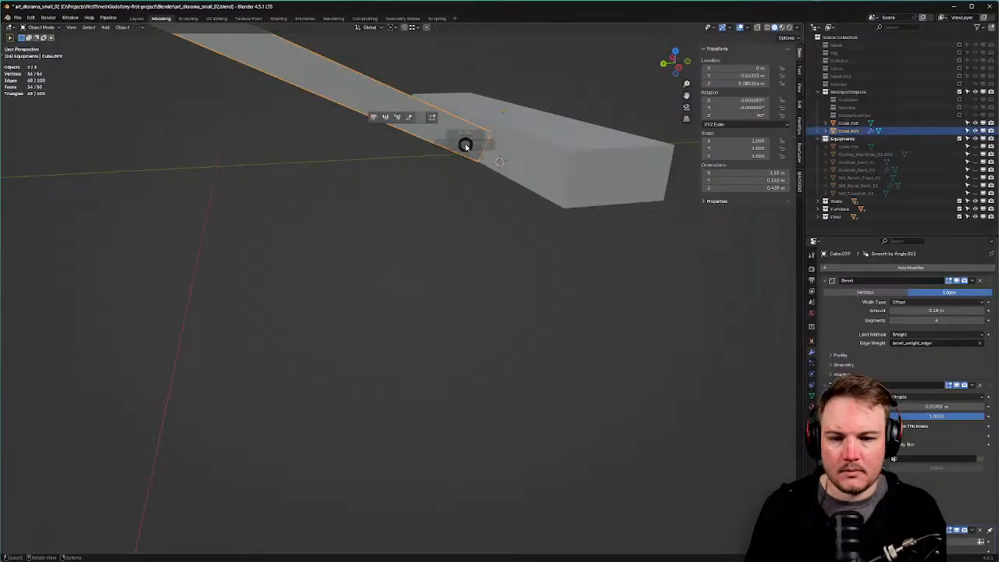
key("Tab")
left_click(447, 144)
key("g")
key("z")
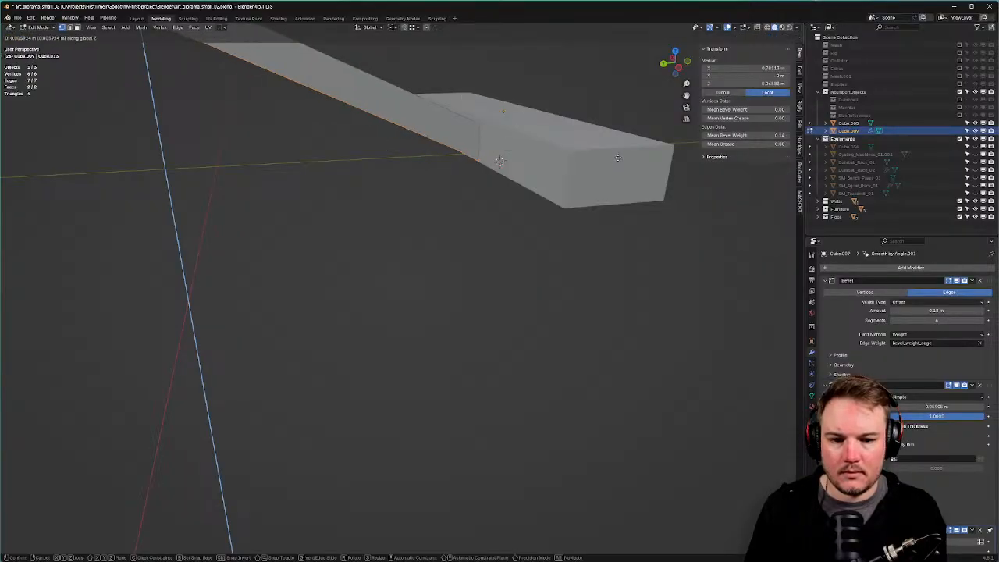
left_click(606, 160)
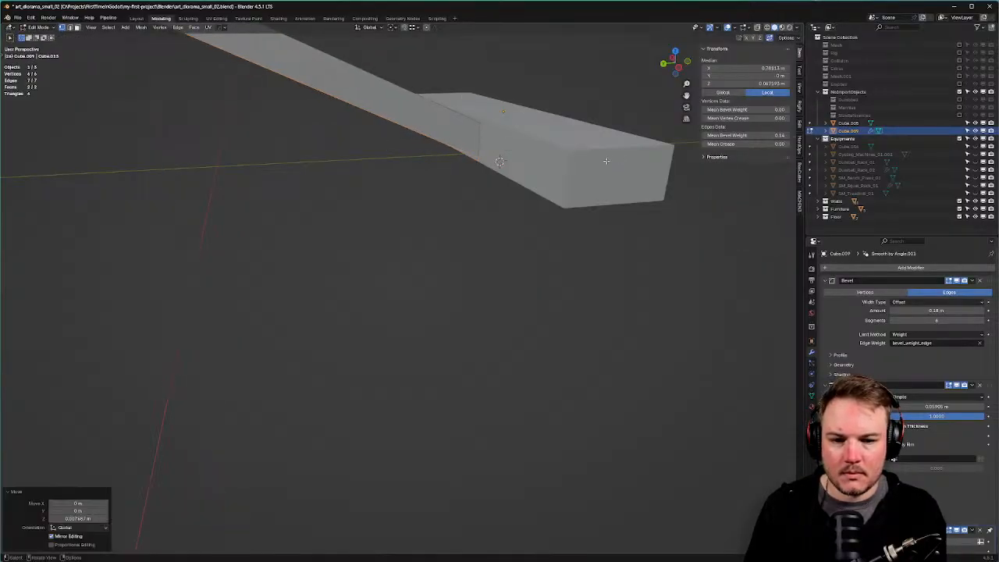
Switch the tube to vertex selection, then return to Object Mode.
scroll(605, 160, "down", 5)
middle_click_drag(605, 161, 577, 268)
key("Tab")
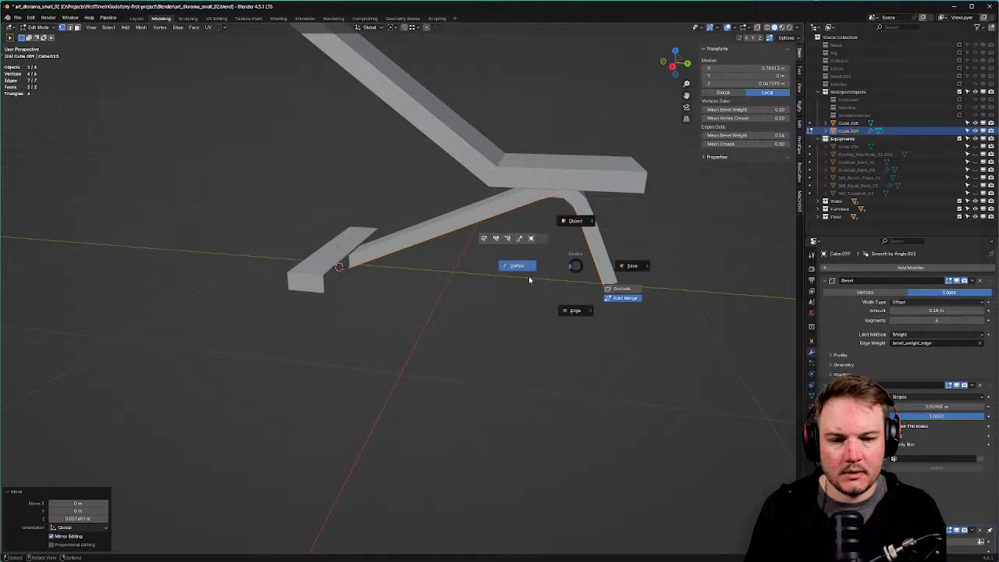
left_click(529, 275)
key("Tab")
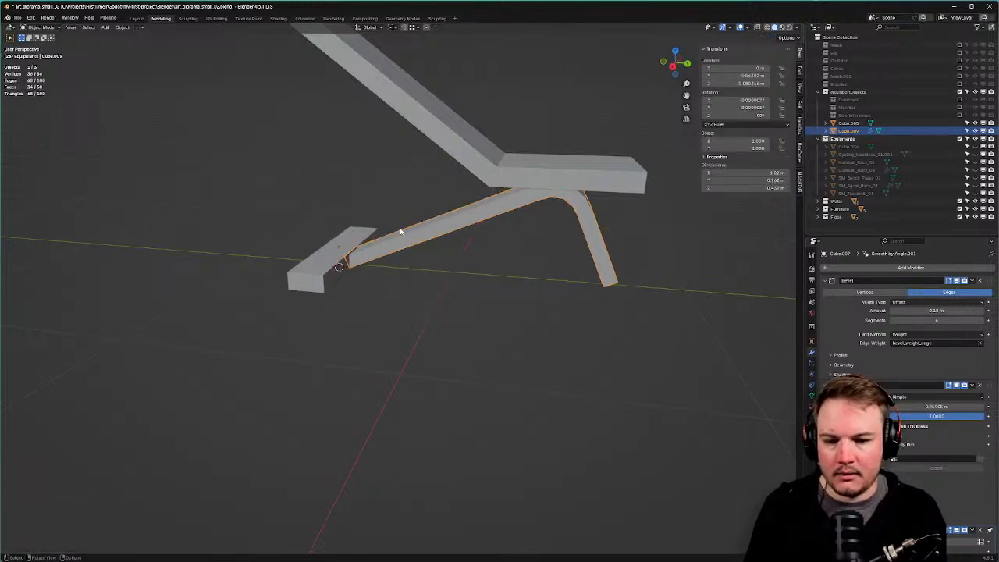
middle_click_drag(328, 236, 480, 299)
From top view, snap the 3D cursor to the leg's bottom edge with Cursor to Selected.
key("KP_7")
key("Tab")
left_click(482, 342)
left_click(457, 306)
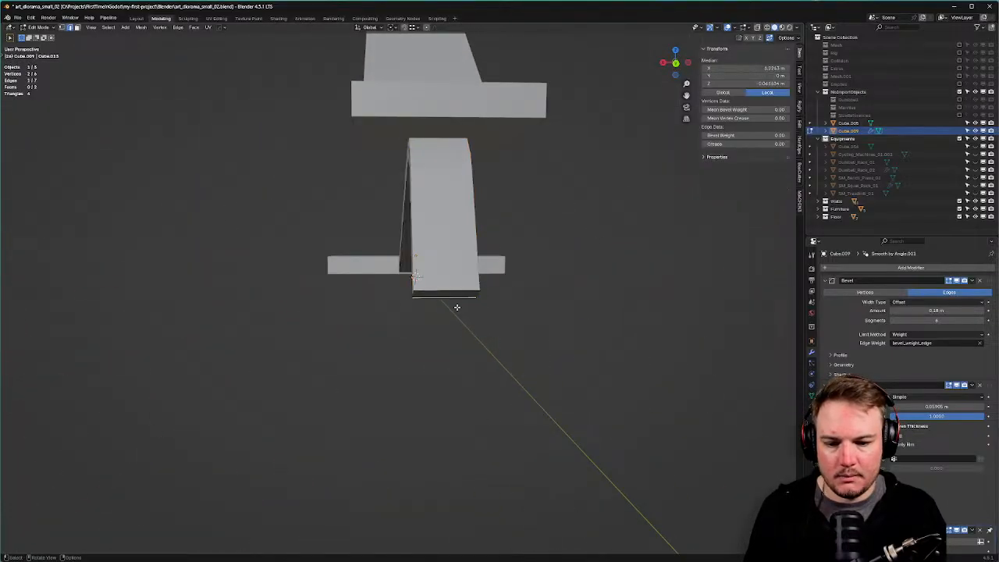
key("shift+s")
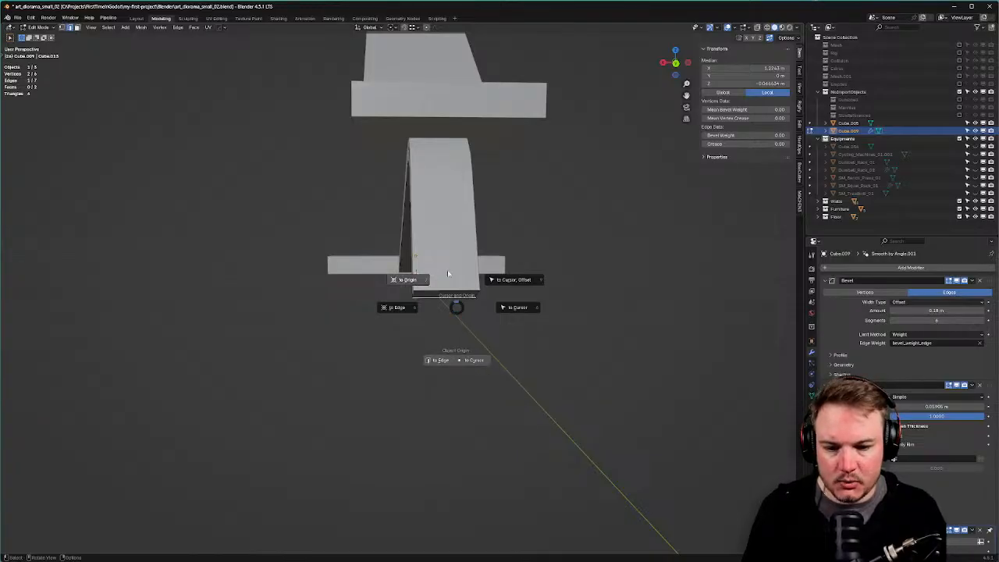
left_click(411, 308)
Return the tube to Object Mode and bring up the Add > Mesh menu.
middle_click_drag(421, 312, 606, 328)
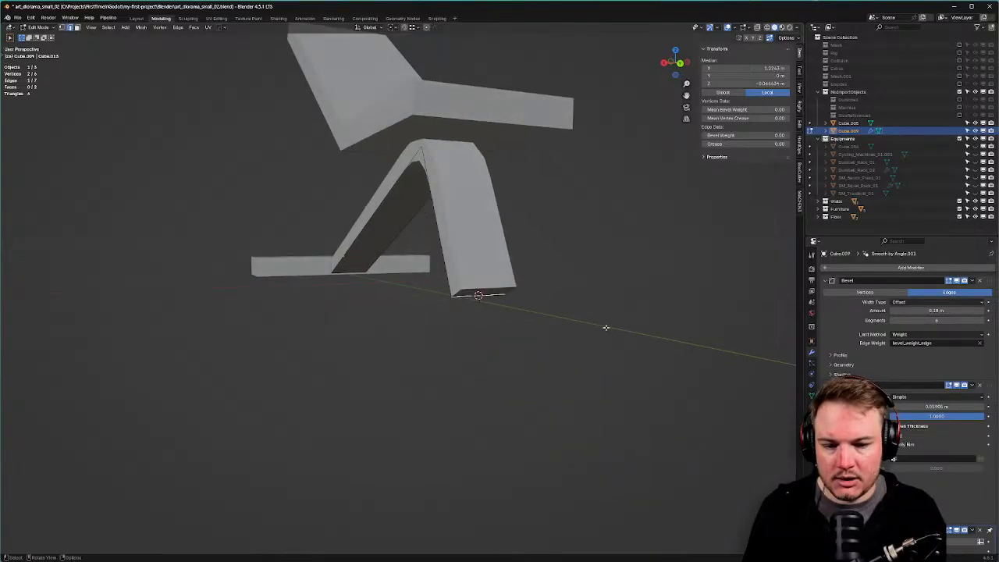
key("Tab")
left_click(605, 304)
key("shift+a")
mouse_move(604, 303)
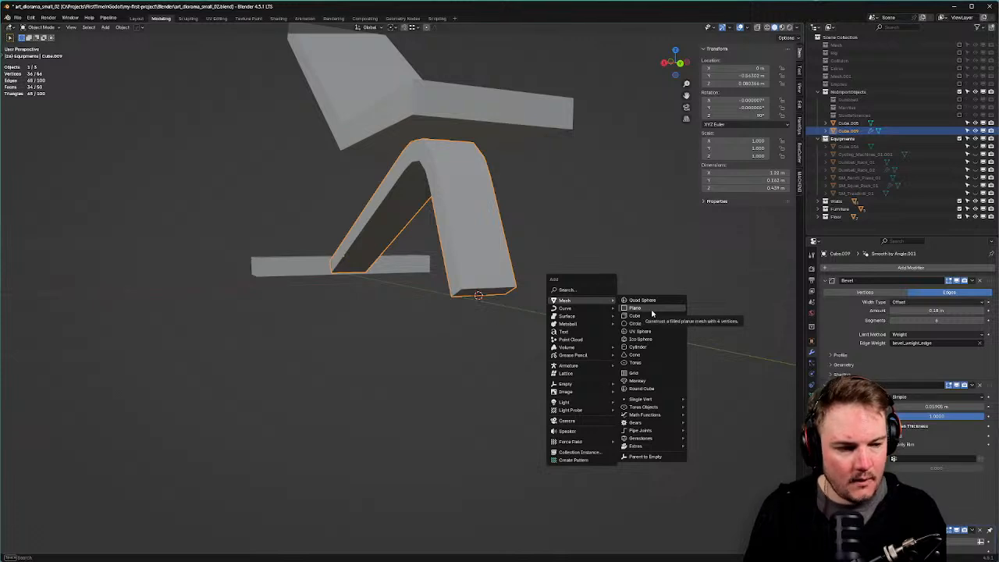
Add a plane at the leg's base, shrink it to about 0.42 m, and apply its scale.
left_click(652, 313)
middle_click_drag(617, 285, 635, 313)
key("s")
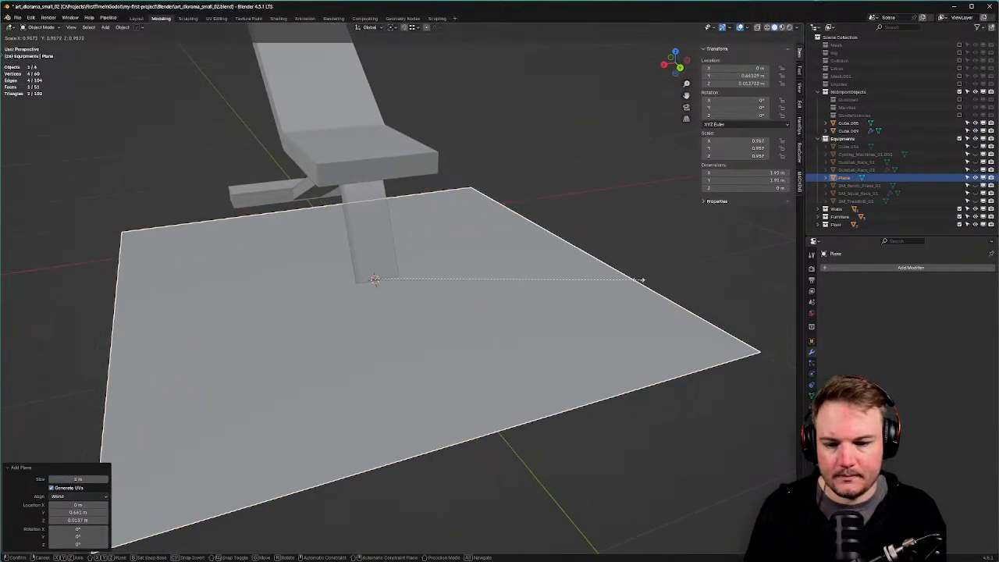
left_click(439, 273)
key("ctrl+a")
left_click(437, 274)
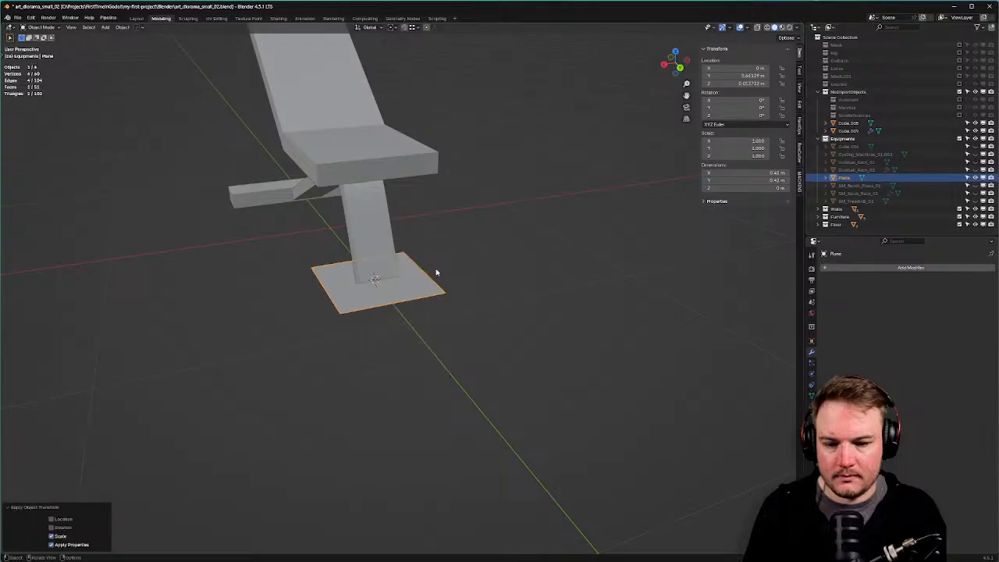
In top view with X-ray, scale the plane's geometry down further in Edit Mode.
key("KP_7")
key("alt+z")
scroll(499, 289, "up", 2)
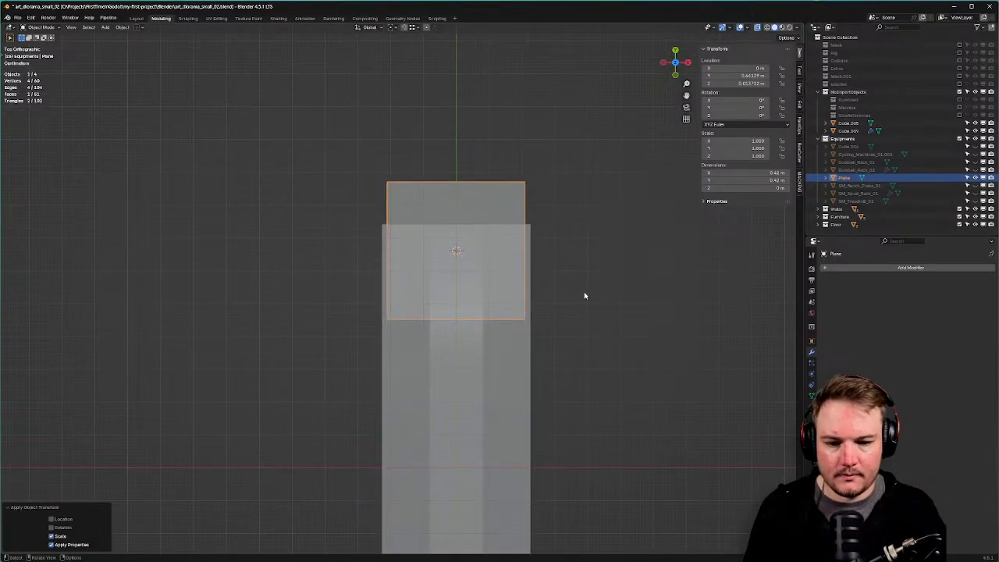
key("Tab")
key("alt+z")
key("alt+z")
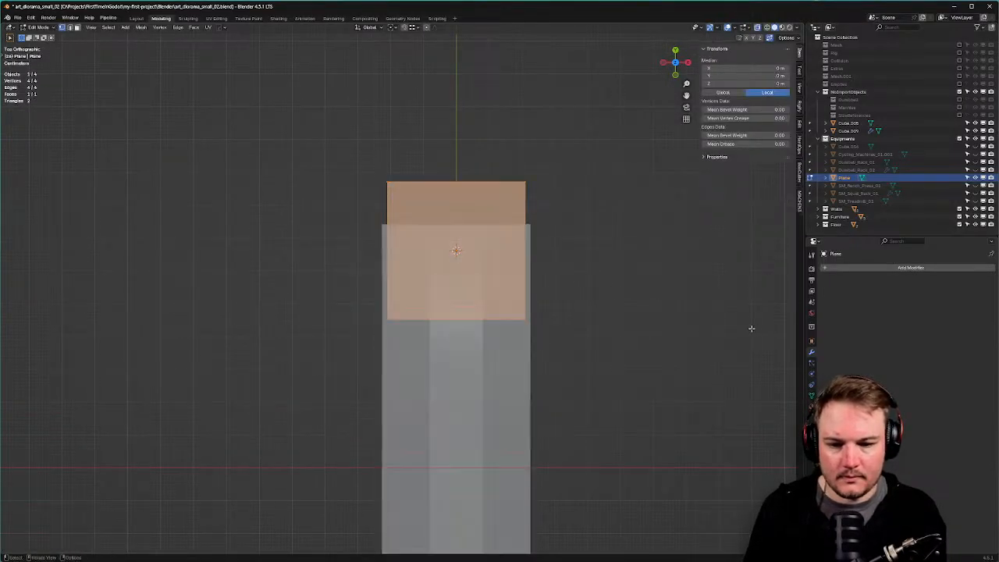
key("s")
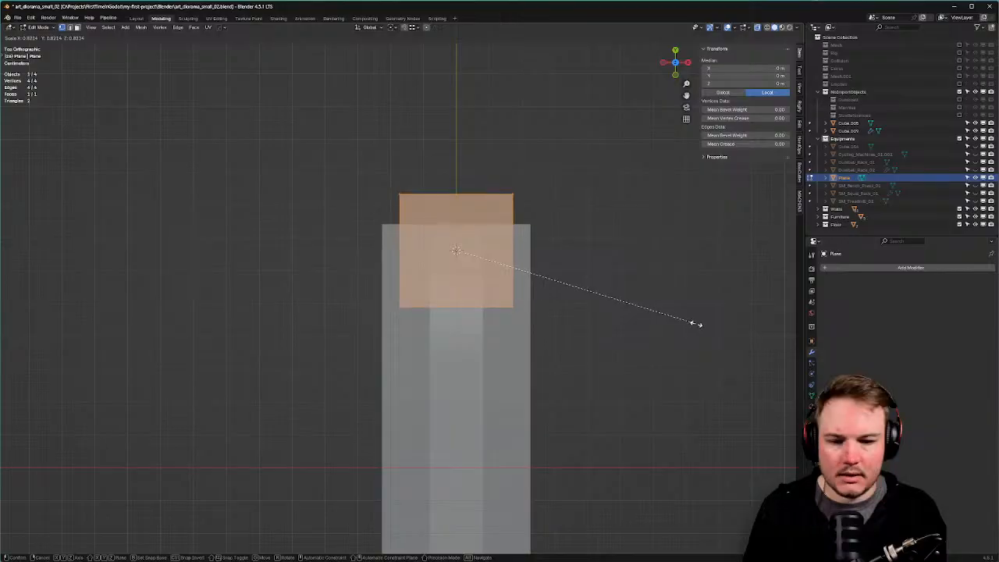
left_click(671, 325)
Pull the plane's bottom edge inward along Y, then begin a loop cut.
left_click_drag(325, 283, 546, 337)
key("g")
key("y")
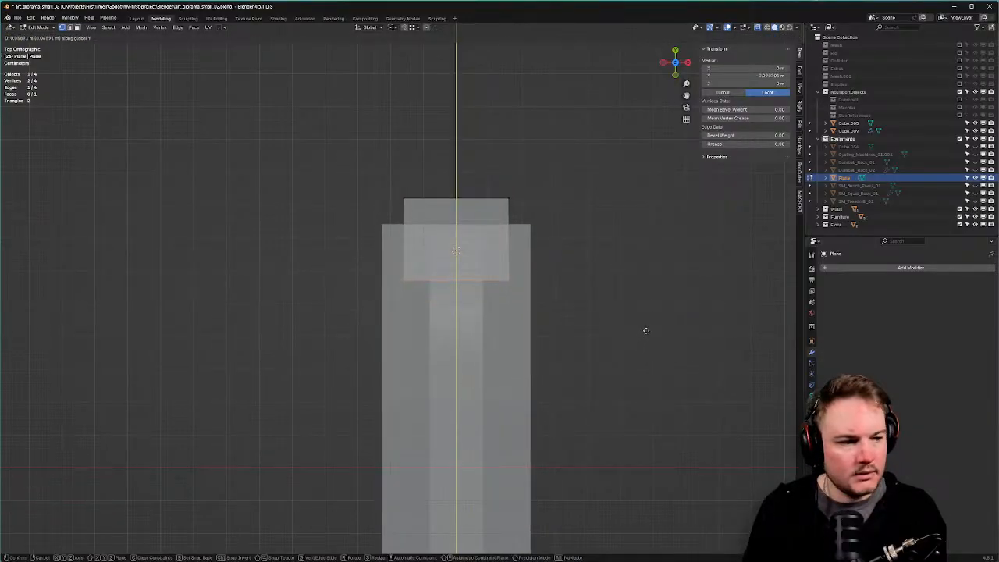
left_click(646, 331)
key("ctrl+r")
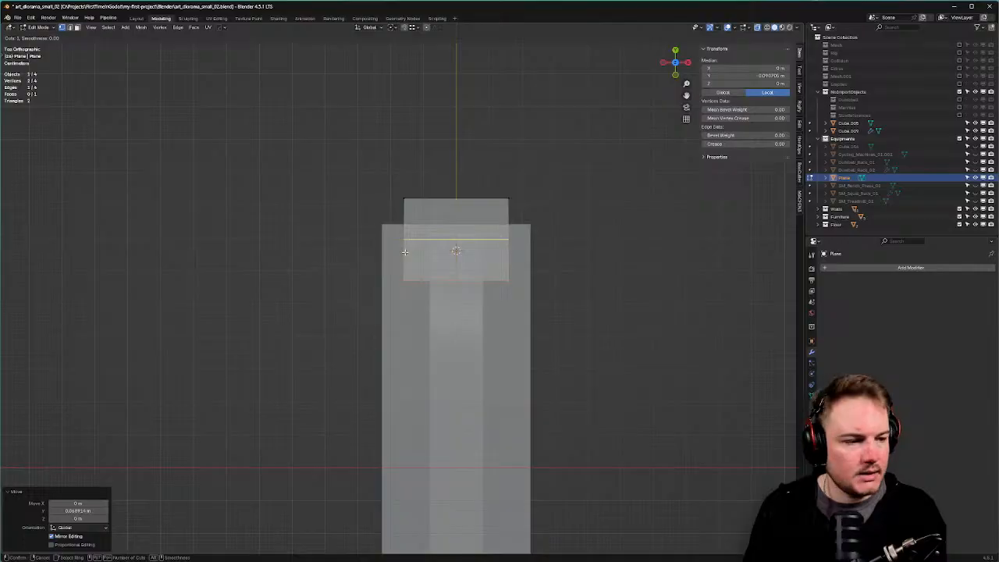
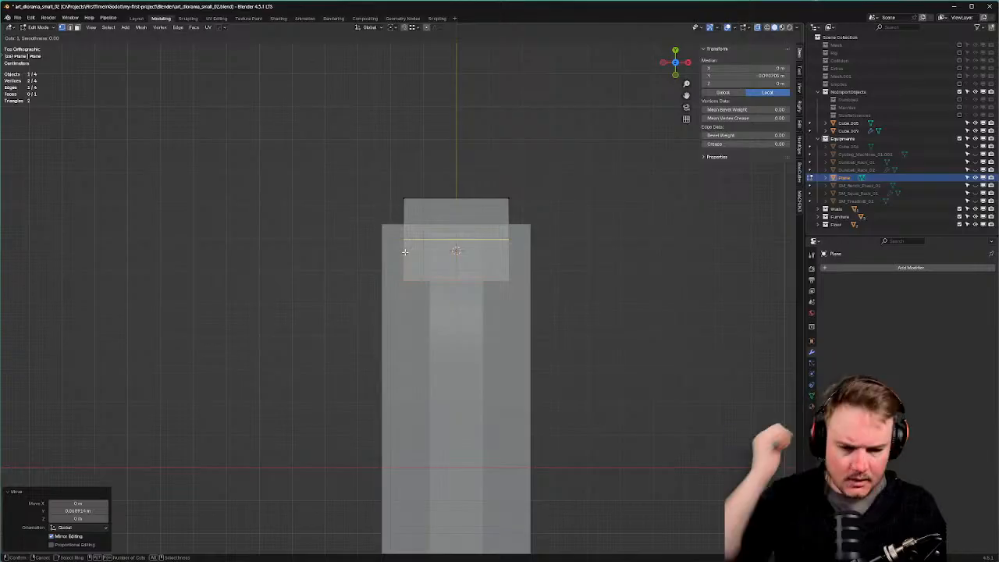
Add a horizontal loop cut and a centred vertical loop cut across the plane.
left_click(405, 252)
left_click(406, 260)
key("ctrl+r")
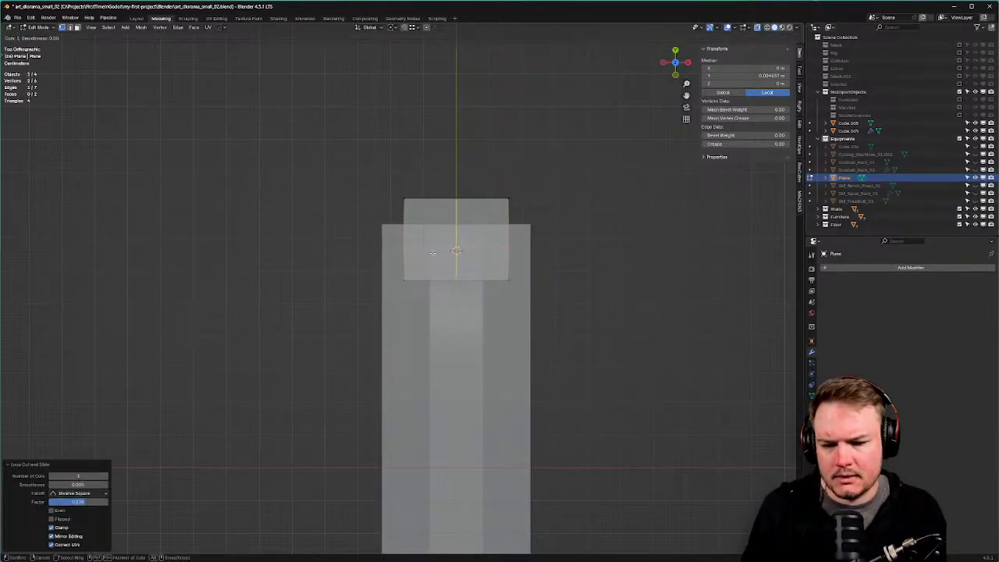
left_click(433, 252)
right_click(434, 252)
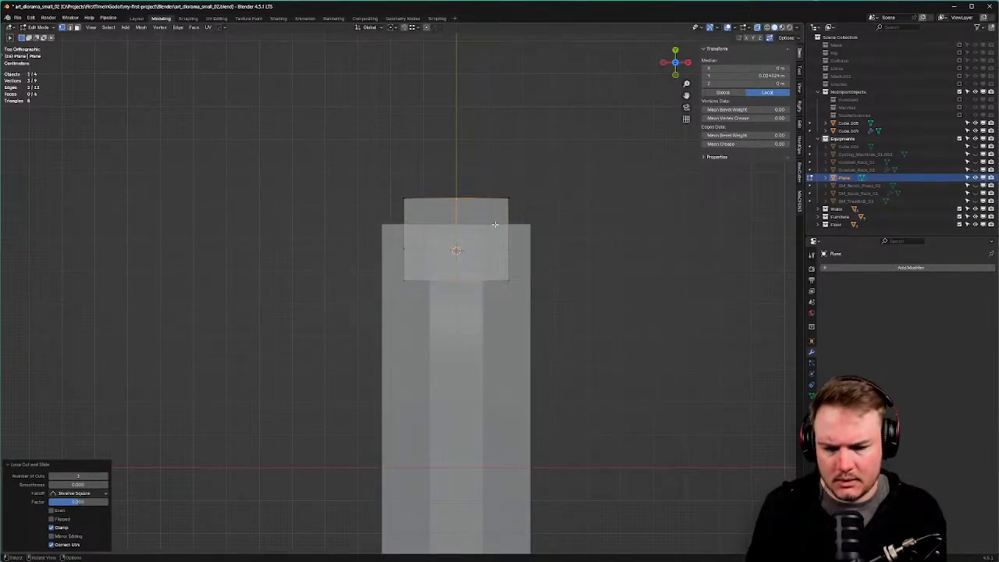
Bevel the vertical edges, then scale the top vertices along X to taper the shape.
key("ctrl+b")
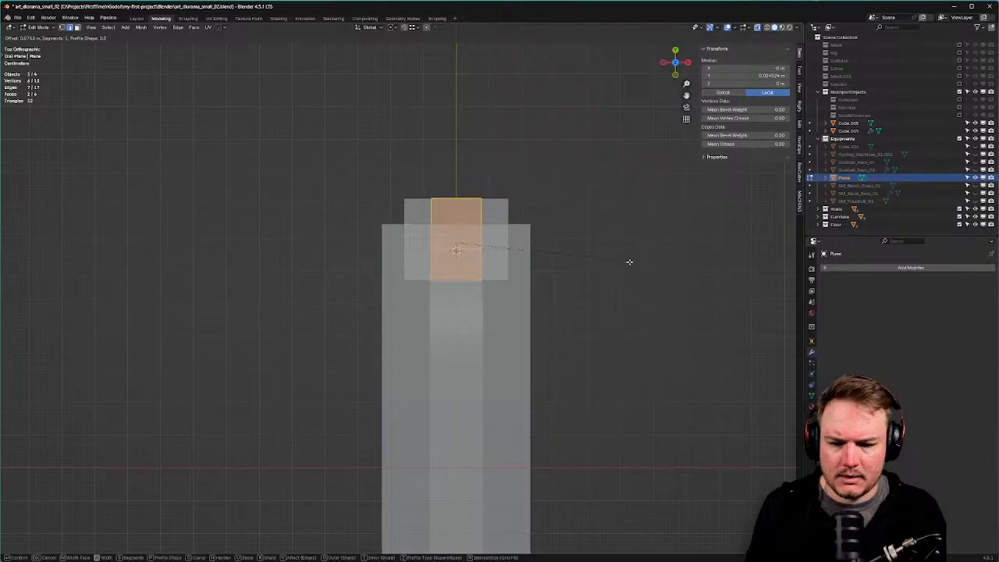
left_click(626, 263)
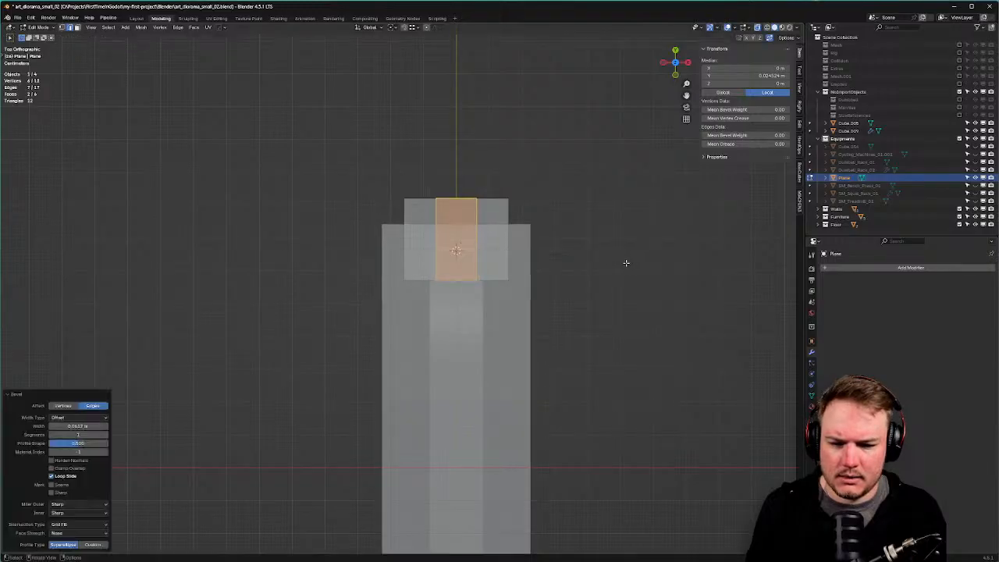
key("Tab")
left_click(429, 215)
left_click_drag(394, 188, 609, 221)
key("s")
key("x")
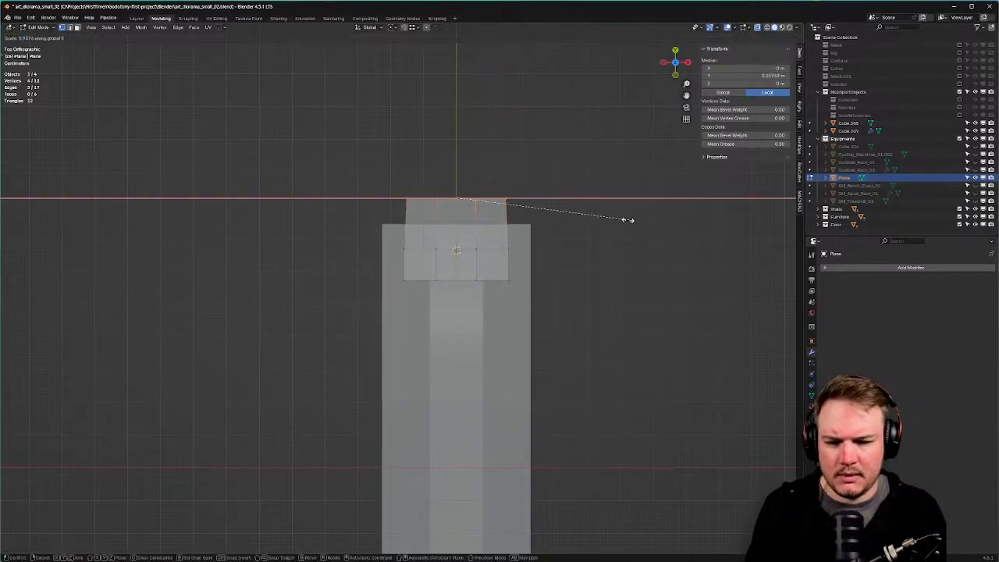
left_click(479, 207)
Add another loop cut across the tapered top of the shape.
scroll(461, 202, "up", 3)
key("ctrl+r")
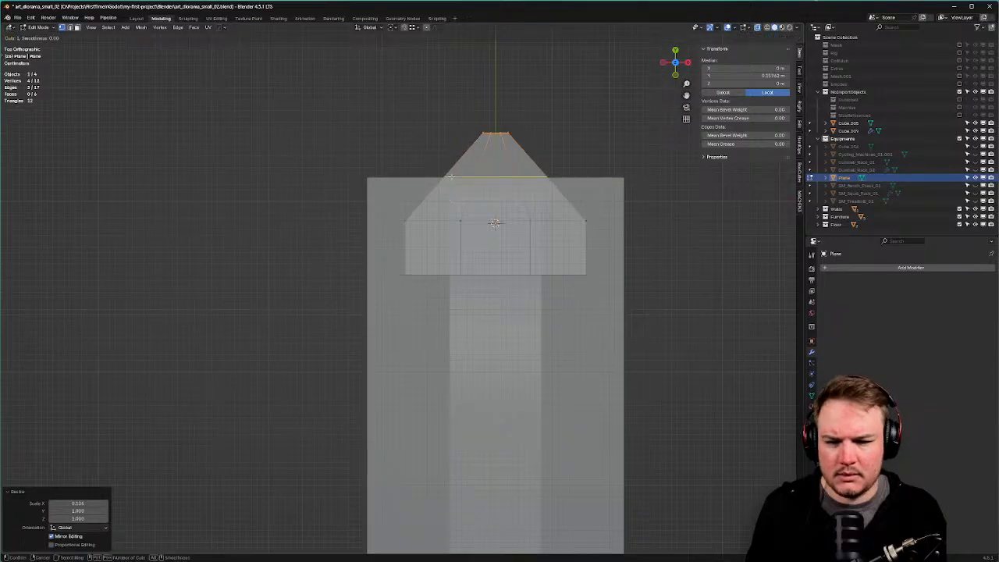
left_click(451, 174)
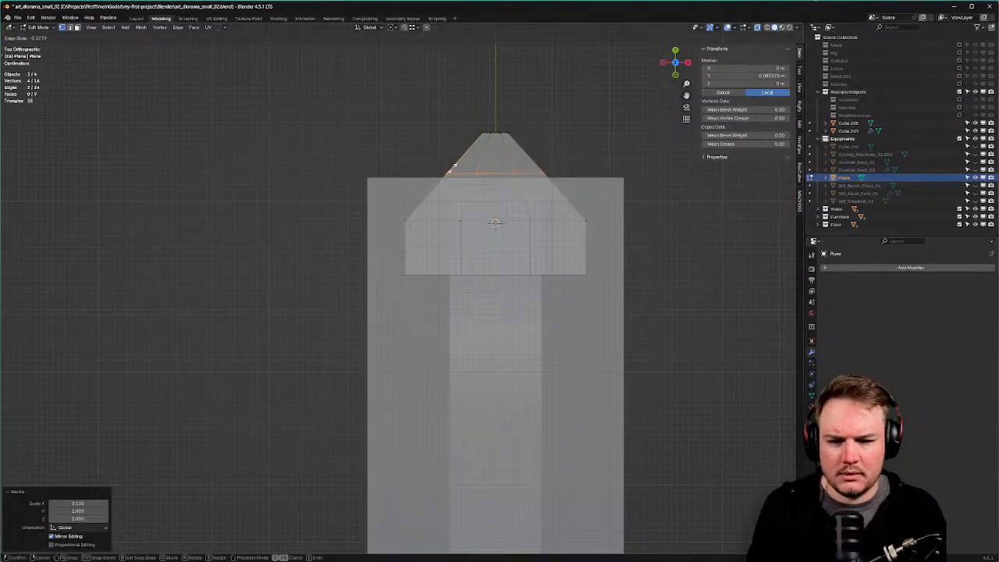
left_click(456, 121)
middle_click_drag(455, 121, 439, 118, "shift")
Round off the two bottom corner vertices with a vertex bevel.
left_click(393, 273)
left_click(567, 276, "shift")
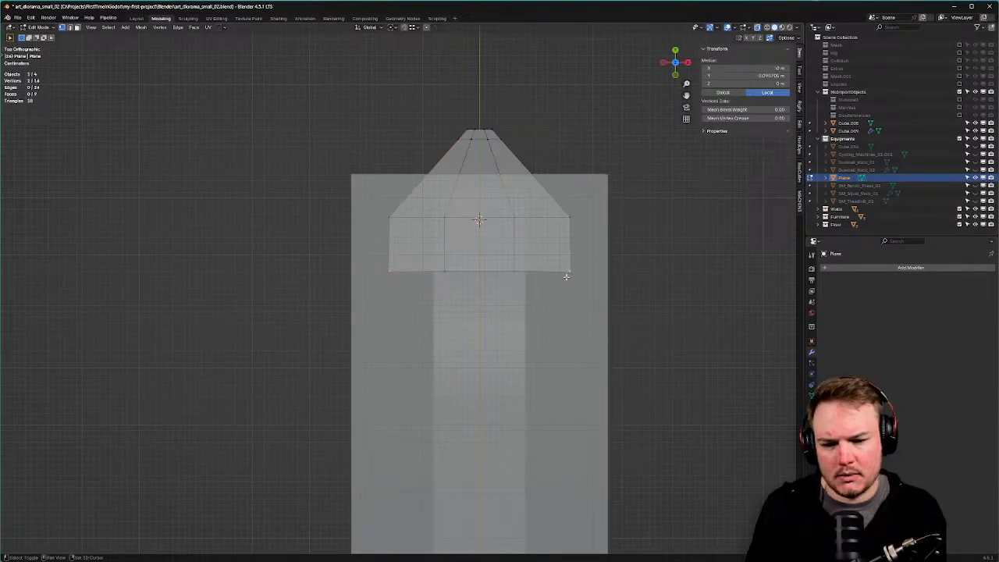
key("ctrl+shift+b")
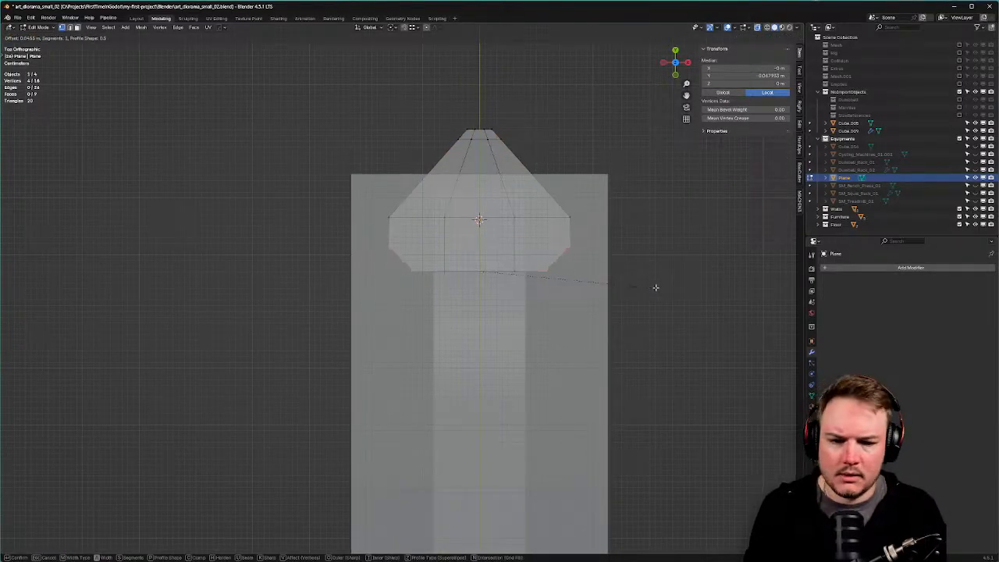
scroll(660, 288, "up", 1)
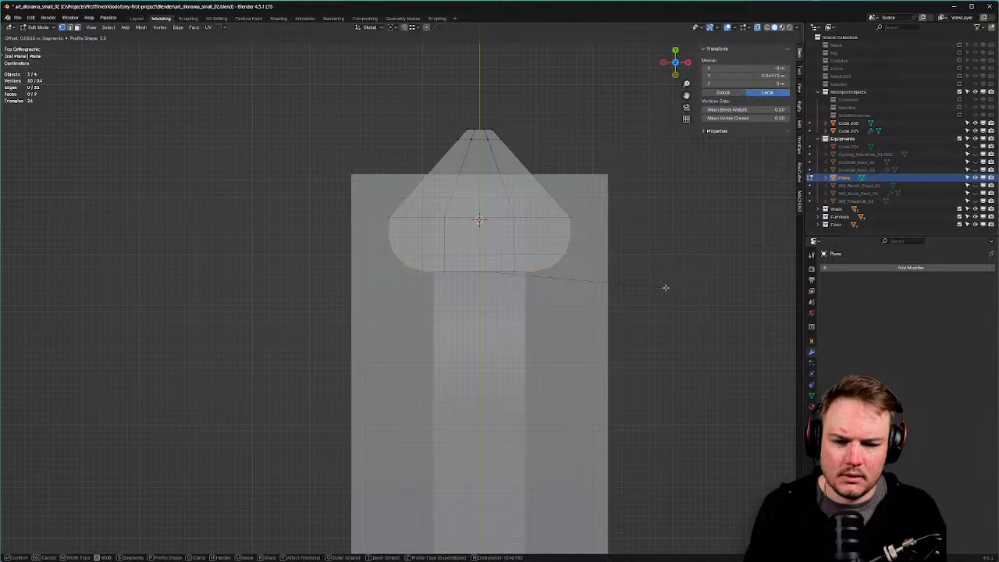
left_click(666, 287)
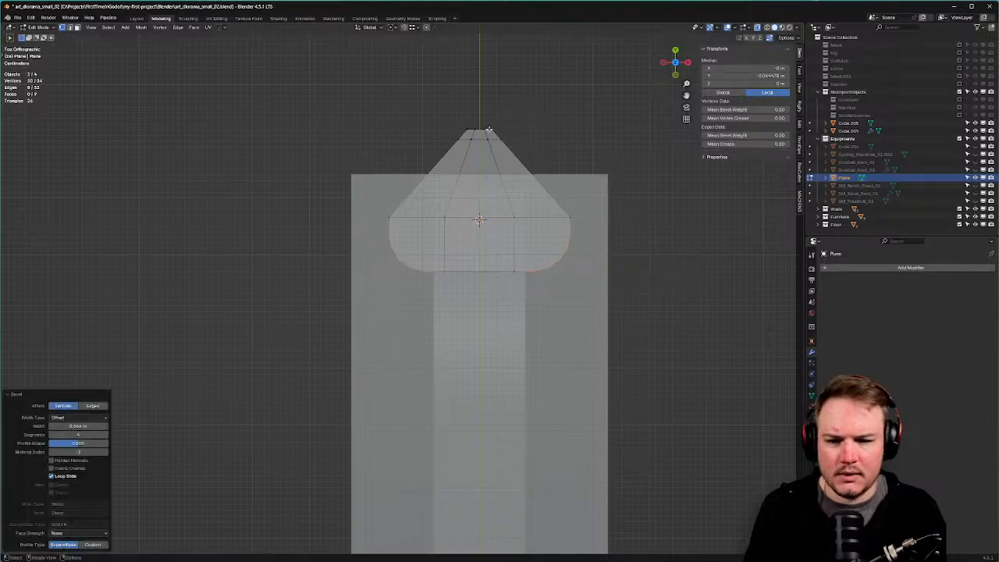
Slide the horizontal edge loop near the top along the taper.
left_click(493, 130)
scroll(505, 127, "up", 2)
scroll(457, 202, "up", 1)
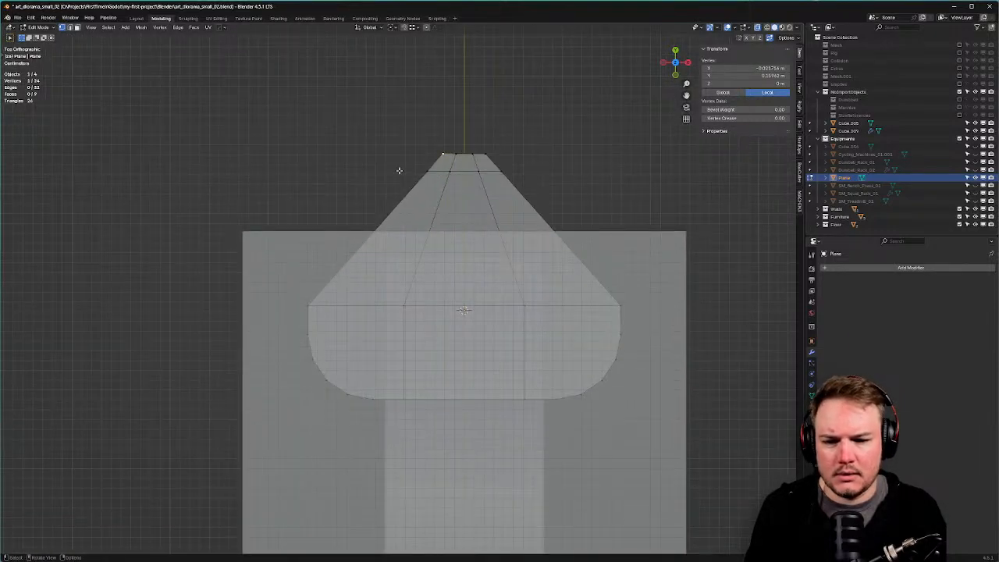
left_click(399, 169, "alt")
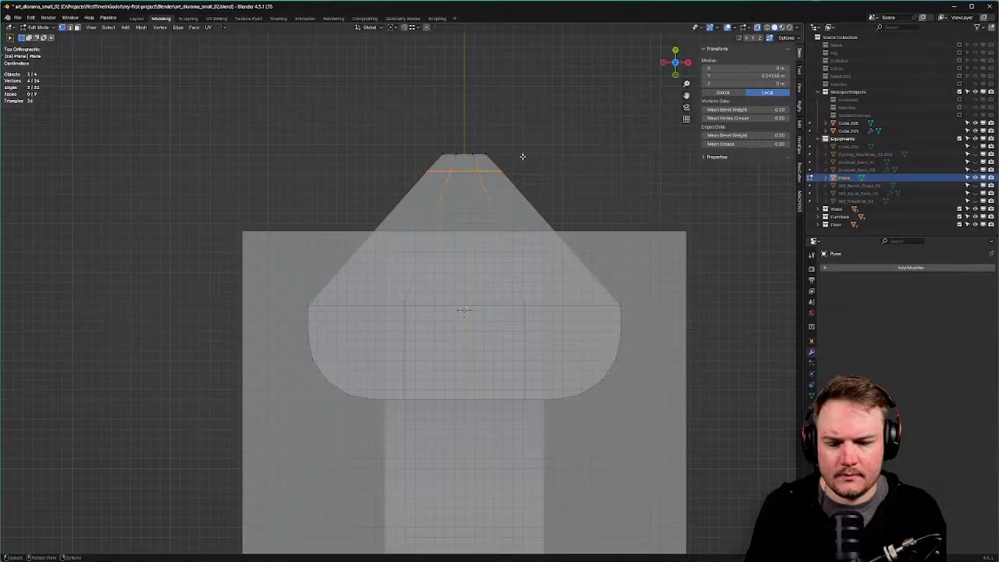
key("g")
key("g")
left_click(561, 178)
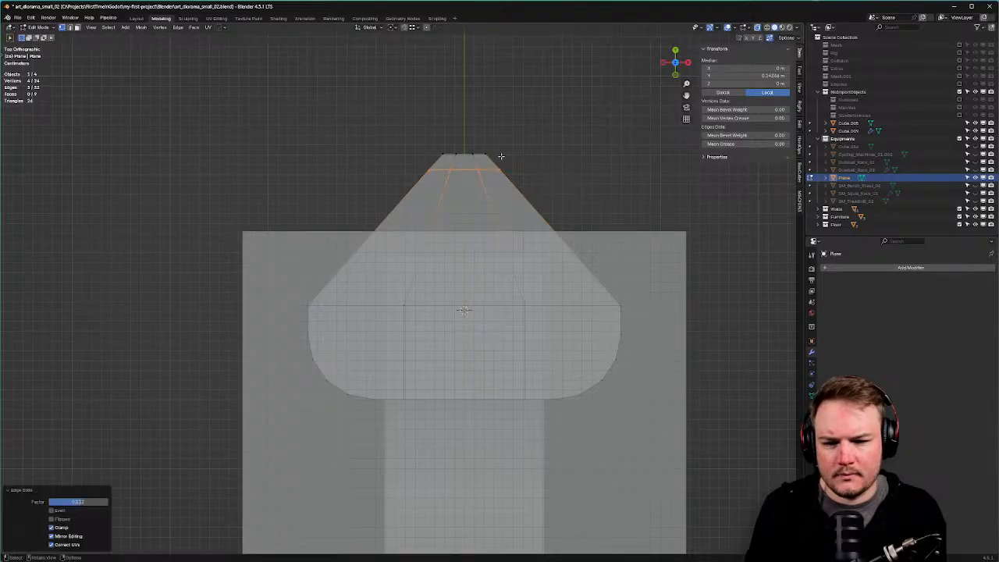
Round off the two outer top corner vertices with a vertex bevel.
left_click(443, 153)
left_click(474, 153, "shift")
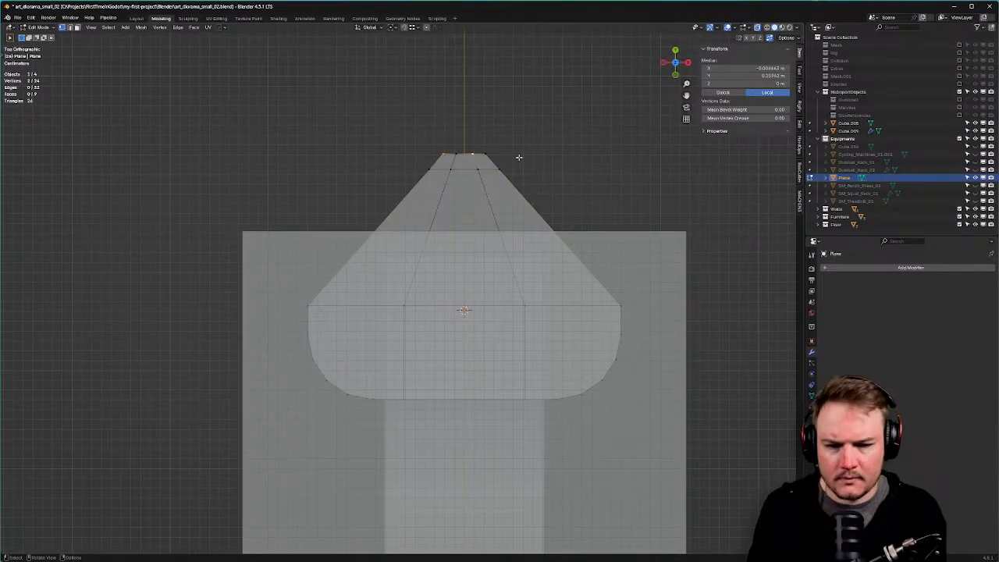
left_click(486, 153)
left_click(446, 156, "shift")
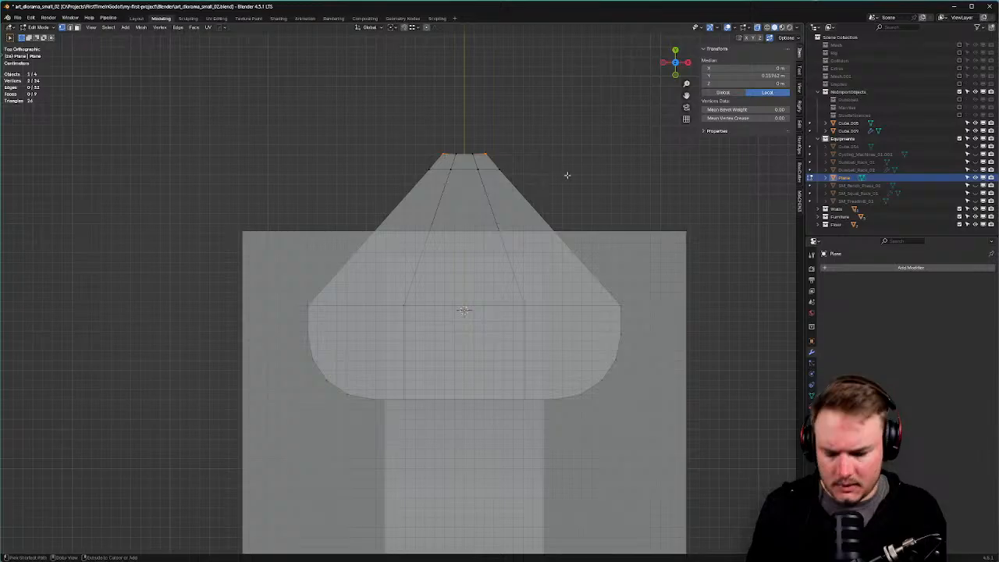
key("ctrl+shift+b")
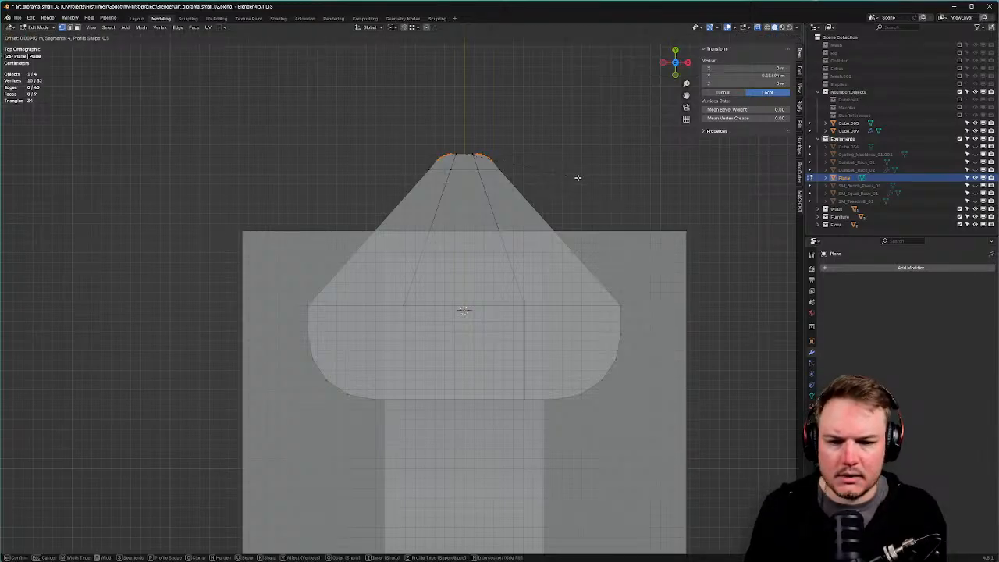
left_click(578, 178)
Select the left and right side corner vertices and start a vertex bevel on them.
key("Tab")
left_click(509, 196)
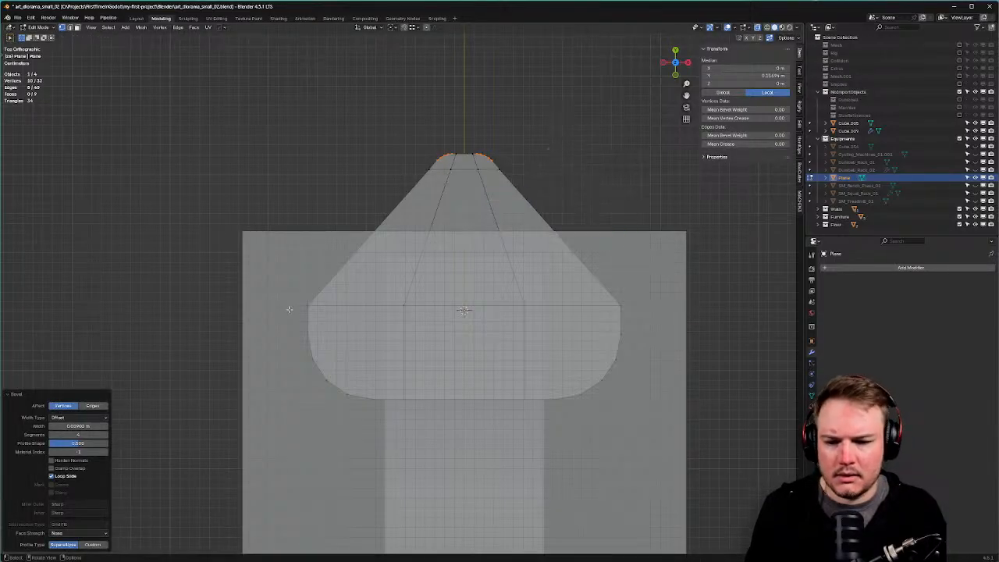
left_click(305, 303)
left_click(619, 308, "shift")
key("ctrl+shift+b")
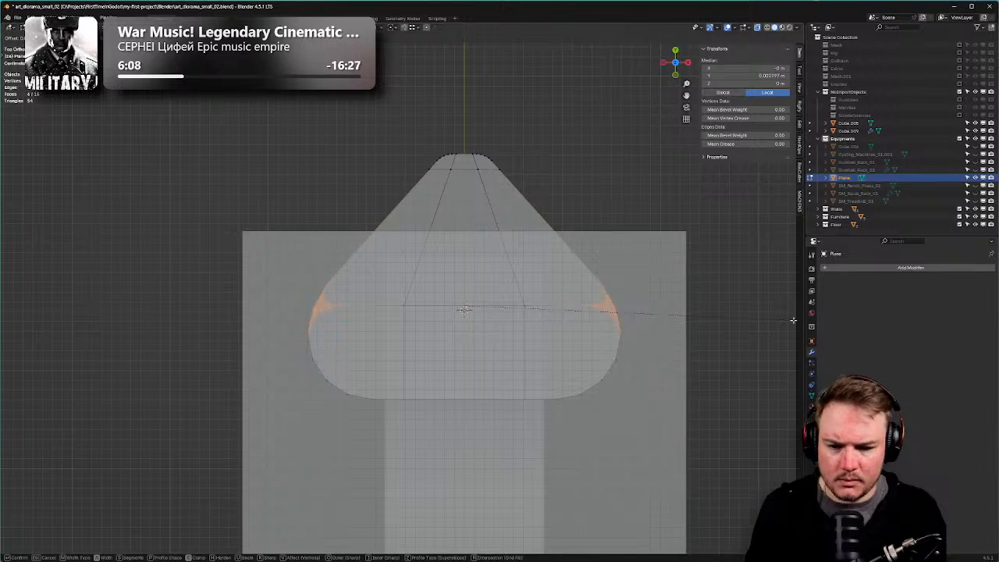
Finish rounding the side corners and dissolve three surplus vertices on the lower-left corner.
left_click(793, 320)
middle_click_drag(732, 315, 587, 291)
scroll(546, 300, "up", 4)
middle_click_drag(442, 335, 395, 316, "shift")
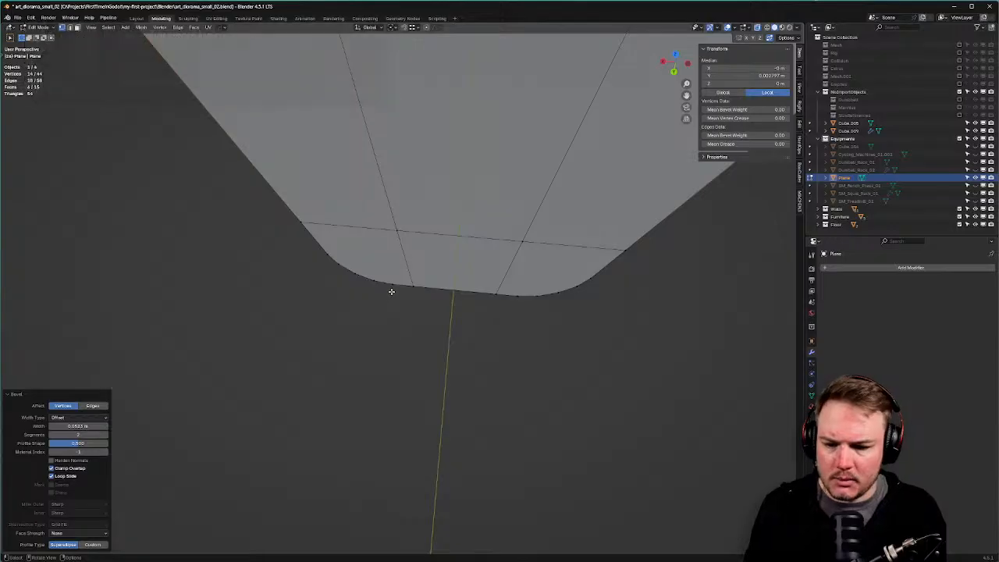
left_click(392, 289)
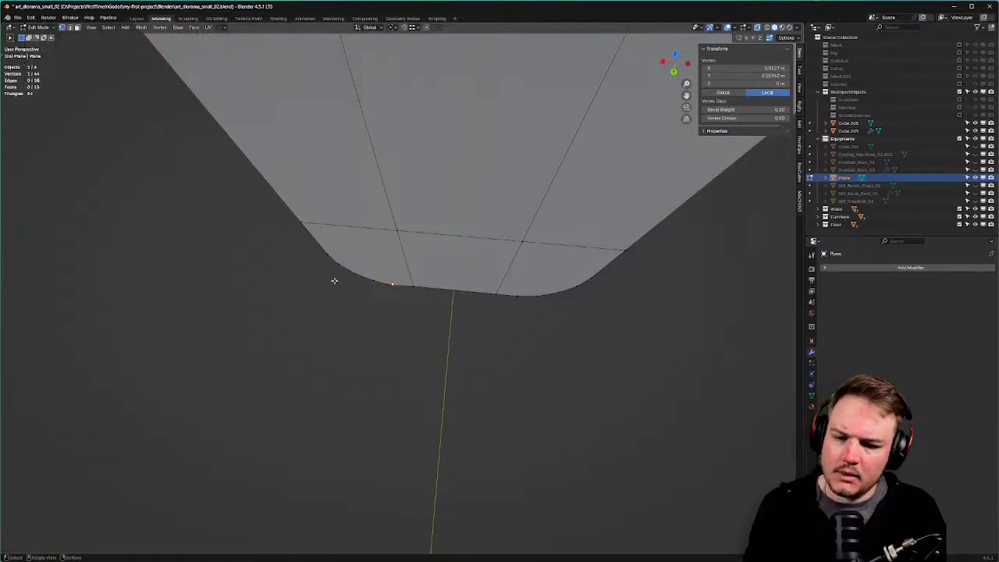
left_click(353, 273, "shift")
left_click(332, 258, "shift")
key("ctrl+x")
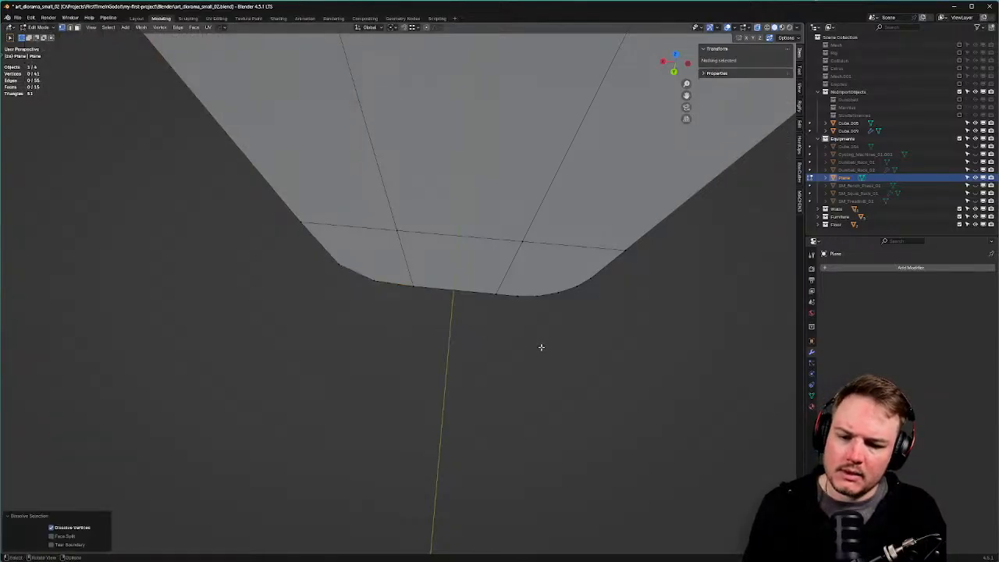
Dissolve the three surplus vertices on the right rounded corner.
left_click(520, 305)
left_click(558, 303, "shift")
left_click(592, 285, "shift")
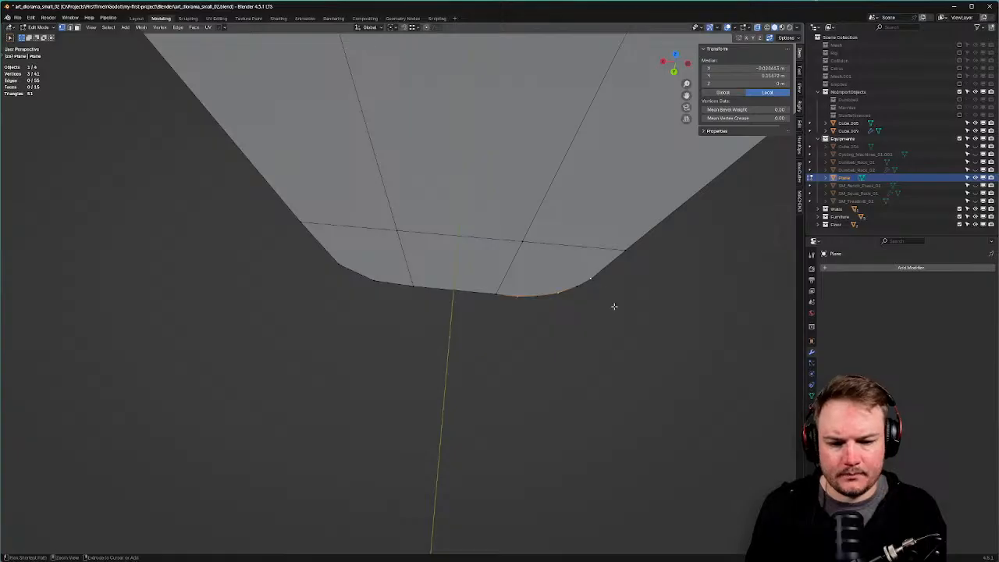
key("ctrl+x")
scroll(625, 331, "down", 2)
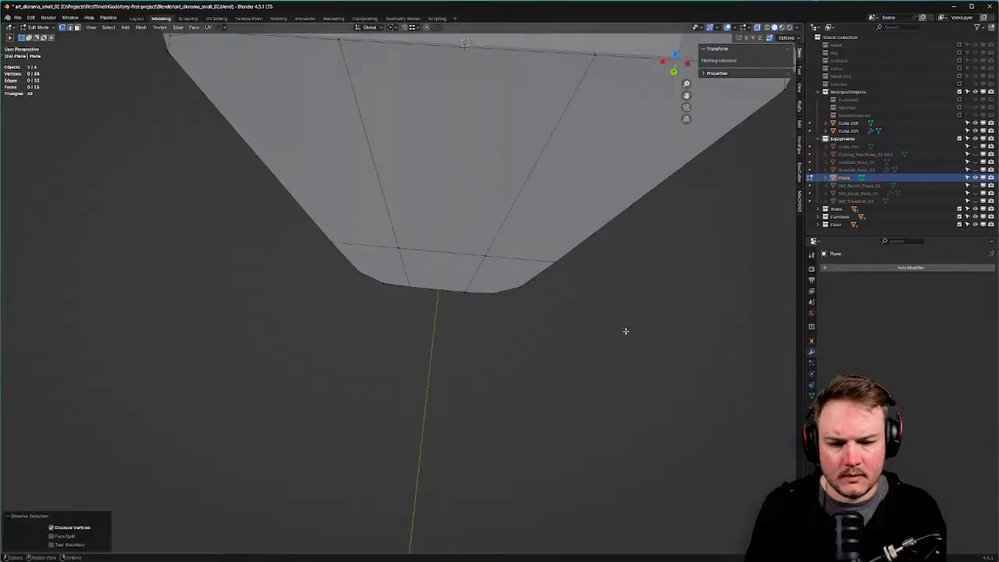
mouse_move(625, 331)
middle_mouse_down()
mouse_move(598, 337)
mouse_move(598, 351)
mouse_move(624, 353)
mouse_move(638, 319)
middle_mouse_up()
Limited Dissolve the whole mesh into one 22-vertex face, adjusting the Max Angle.
key("a")
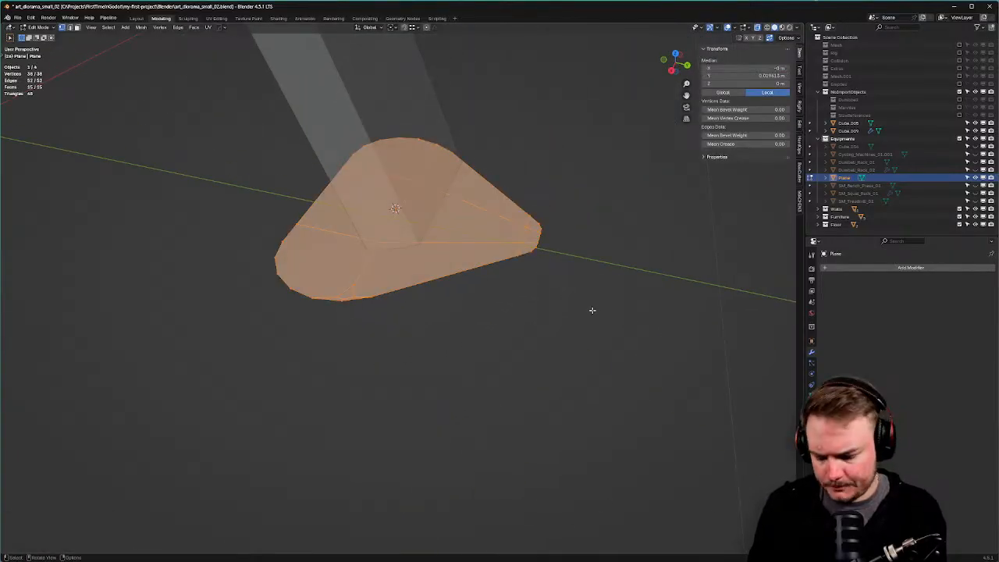
key("x")
left_click(594, 368)
middle_click_drag(524, 308, 412, 331)
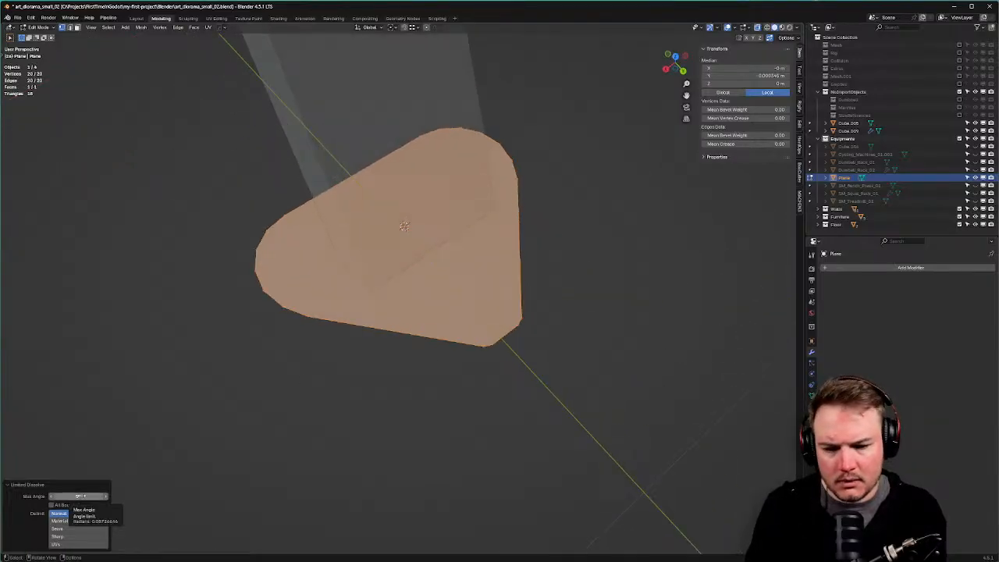
left_click_drag(78, 496, 75, 497)
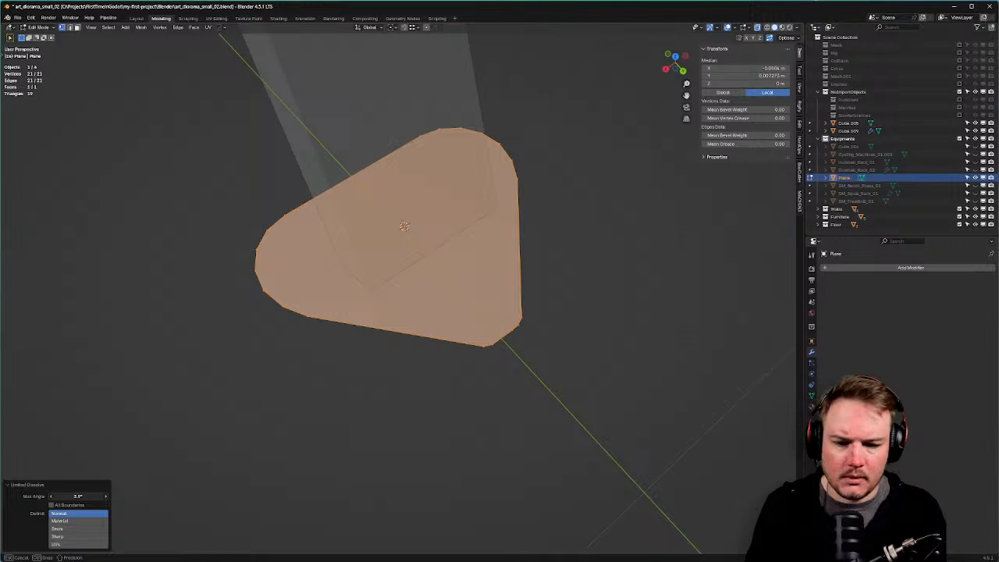
middle_click_drag(406, 364, 509, 296)
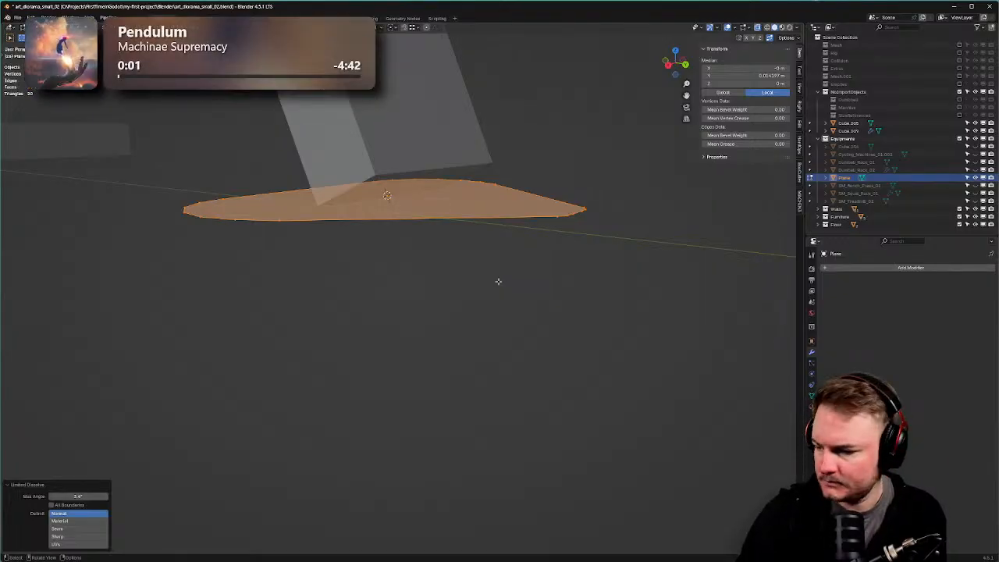
Extrude the pad face upward to give the foot plate thickness.
middle_click_drag(559, 239, 559, 228)
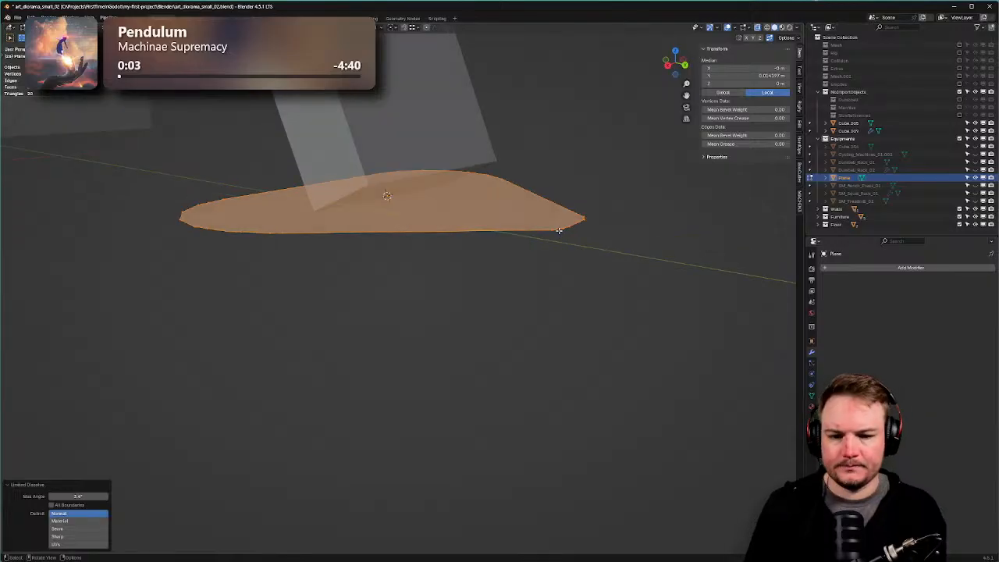
key("Tab")
left_click(588, 236)
scroll(588, 238, "down", 2)
key("g")
key("z")
key("Escape")
key("e")
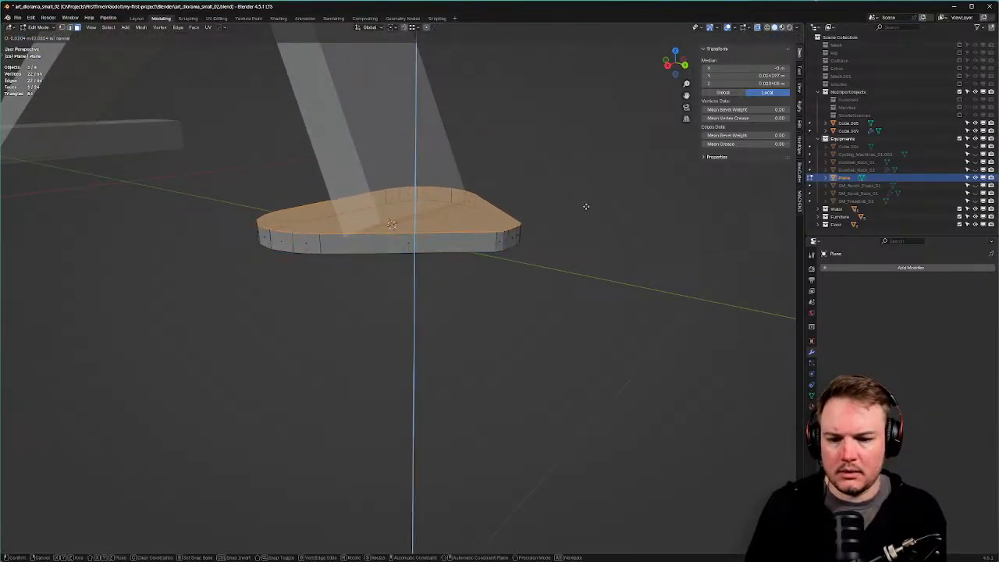
left_click(597, 186)
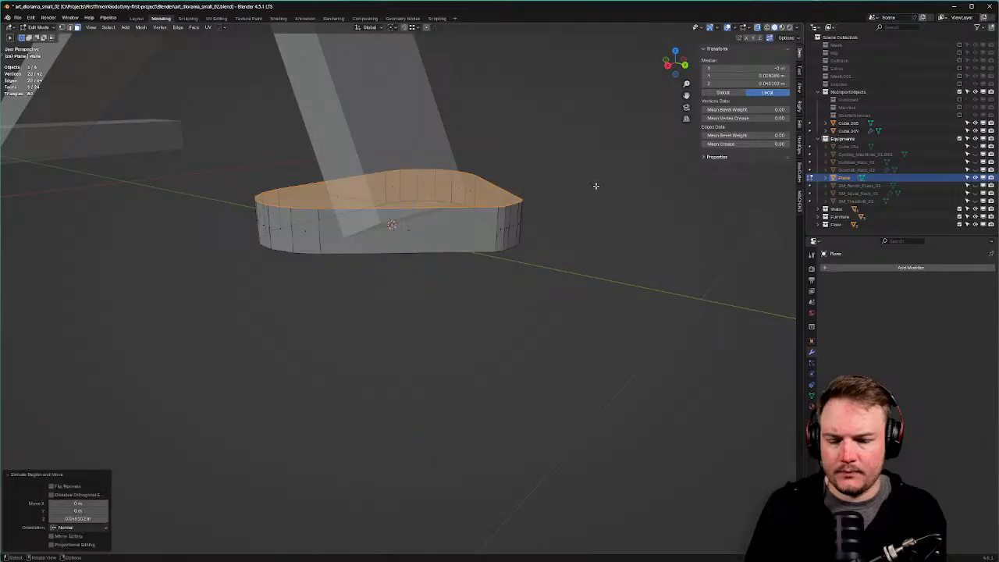
Move the whole pad along Y to sit beneath the front upright.
middle_click_drag(597, 157, 599, 172)
key("KP_7")
middle_click_drag(612, 233, 633, 237)
key("a")
key("s")
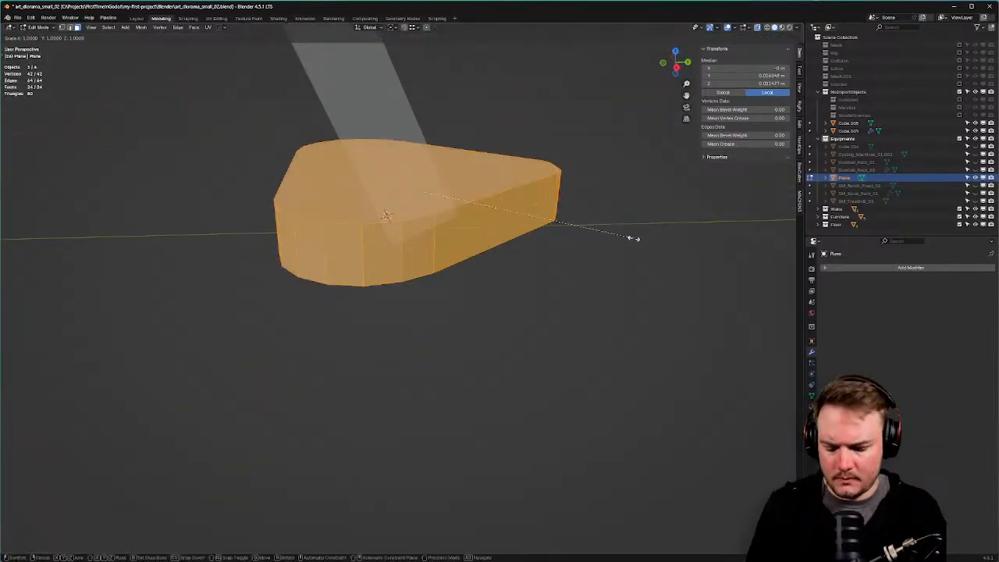
key("y")
right_click(635, 239)
key("g")
key("y")
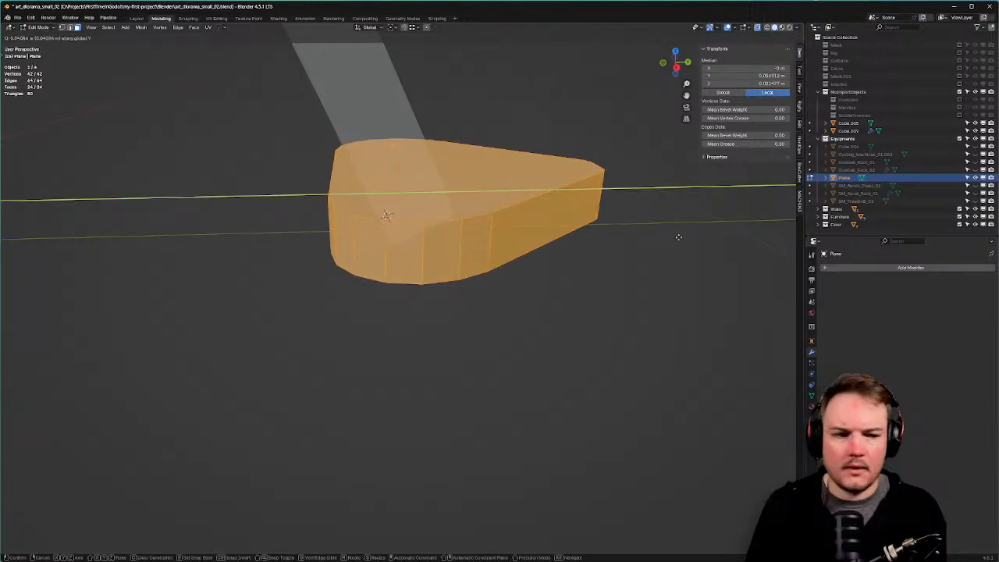
left_click(676, 236)
Back in Object Mode, apply Shade Auto Smooth to the base plate.
middle_click_drag(669, 234, 424, 296)
key("Tab")
left_click(643, 231)
scroll(643, 253, "down", 7)
left_click(642, 254)
scroll(494, 286, "down", 4)
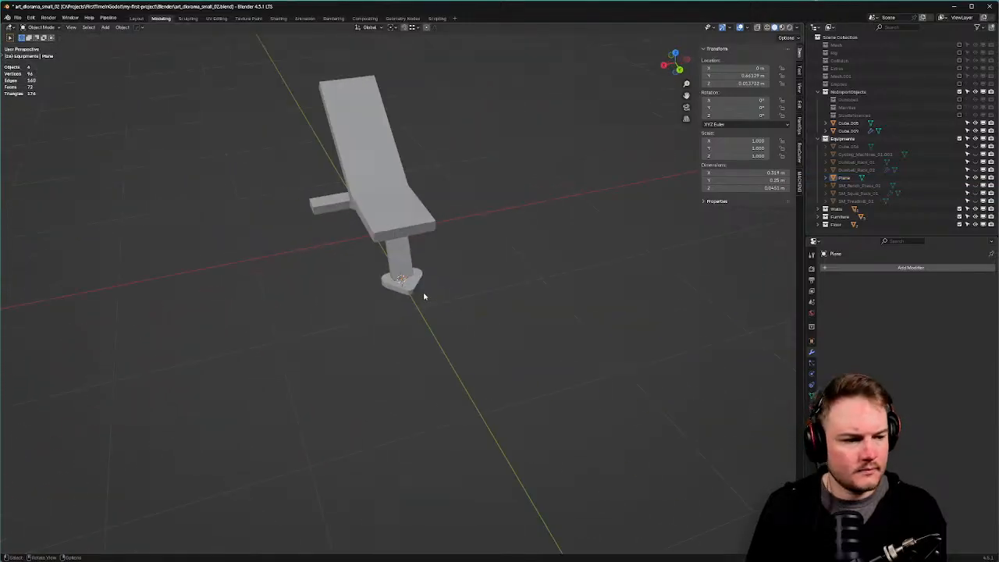
left_click(415, 292)
scroll(422, 296, "up", 4)
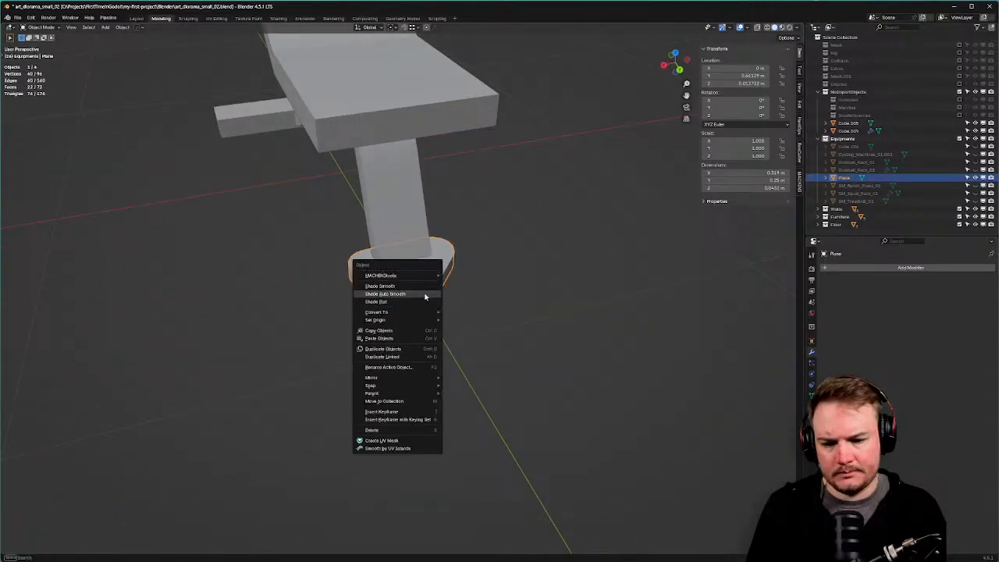
right_click(425, 296)
left_click(425, 296)
scroll(470, 304, "down", 4)
middle_click_drag(433, 302, 420, 285)
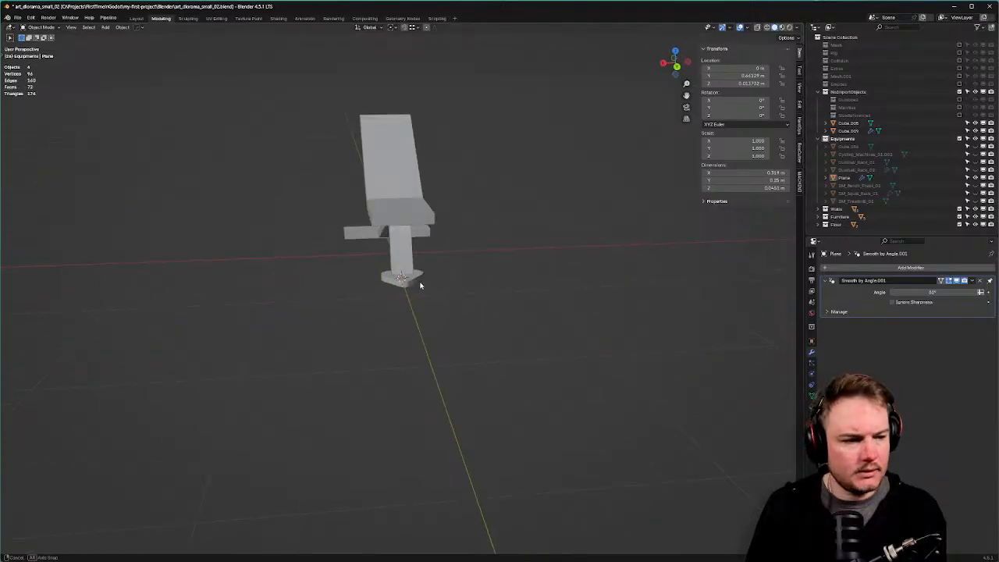
Narrow the small triangular support piece along X in Edit Mode.
scroll(420, 284, "up", 2)
left_click(416, 237)
key("Tab")
left_click(360, 233)
key("s")
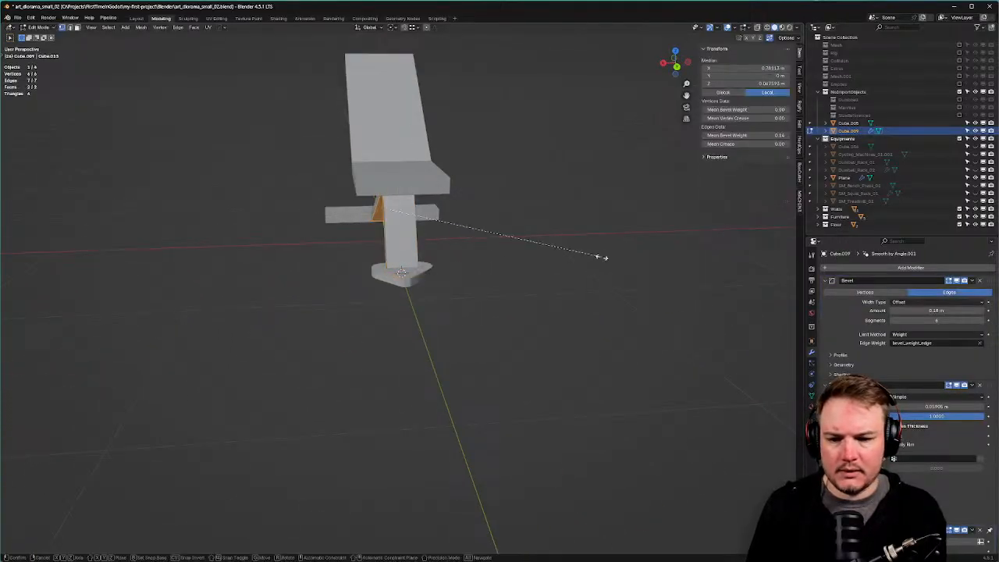
key("x")
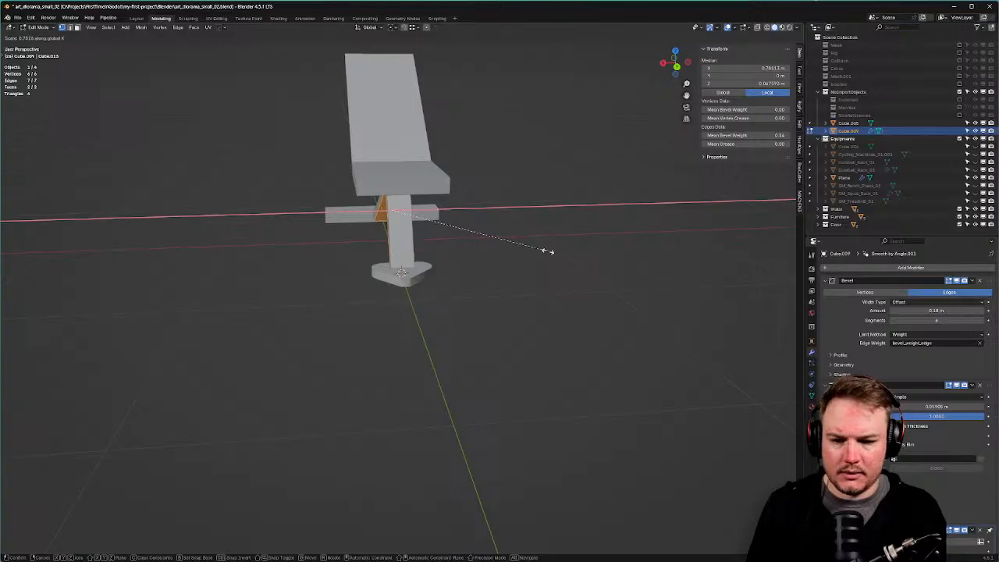
left_click(548, 251)
mouse_move(542, 250)
middle_mouse_down()
mouse_move(597, 237)
mouse_move(689, 257)
mouse_move(504, 297)
mouse_move(479, 292)
mouse_move(477, 307)
mouse_move(488, 278)
mouse_move(451, 299)
mouse_move(408, 299)
mouse_move(415, 290)
mouse_move(419, 326)
mouse_move(419, 292)
middle_mouse_up()
key("Tab")
scroll(595, 221, "down", 5)
left_click(625, 272)
scroll(472, 306, "up", 3)
Duplicate the seat's top face in place and separate it into its own object.
left_click(412, 249)
key("Tab")
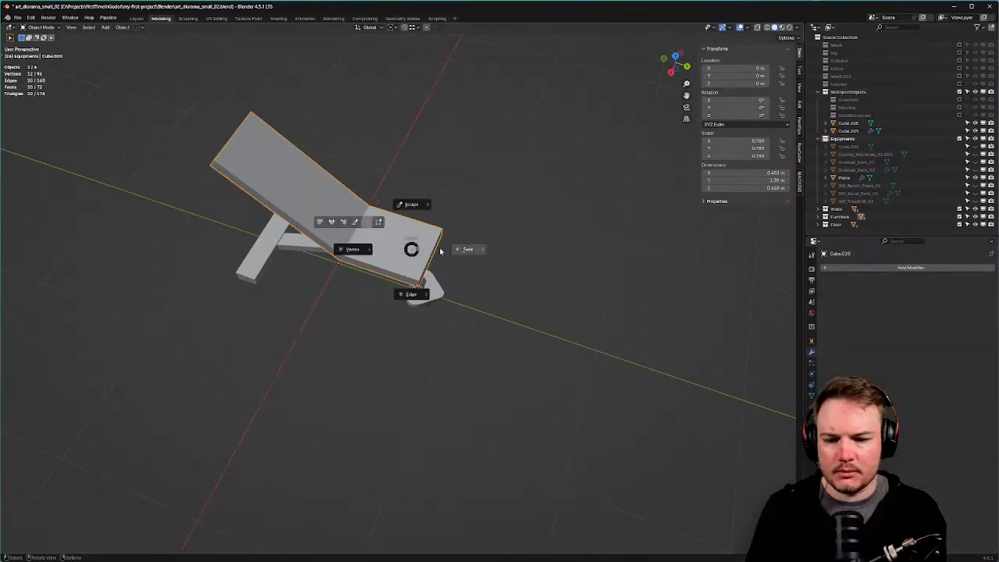
left_click(442, 252)
left_click(432, 251)
key("shift+d")
right_click(565, 258)
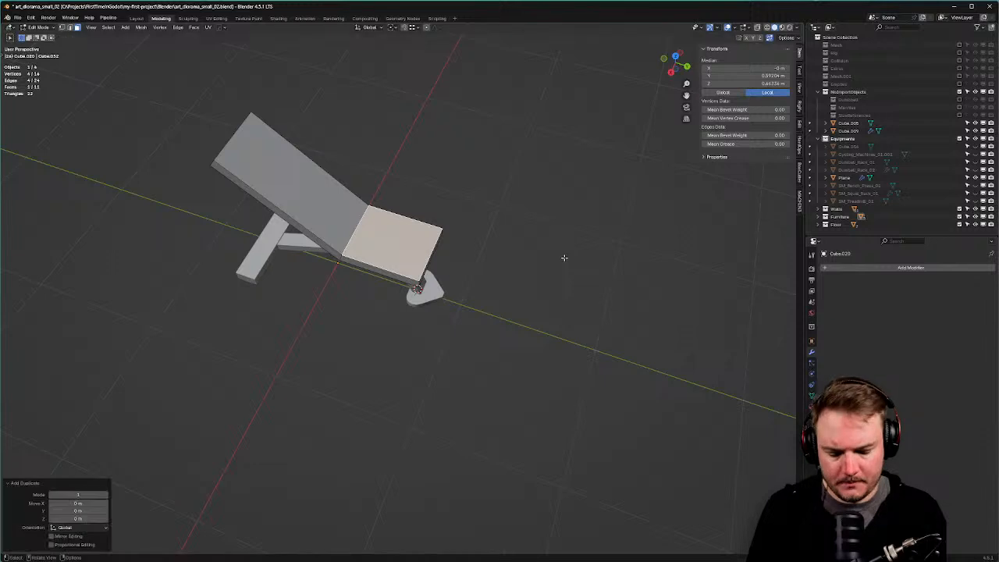
key("p")
left_click(564, 259)
Hide the bench top and select the separated seat plane.
key("Tab")
left_click(483, 234)
left_click(411, 248)
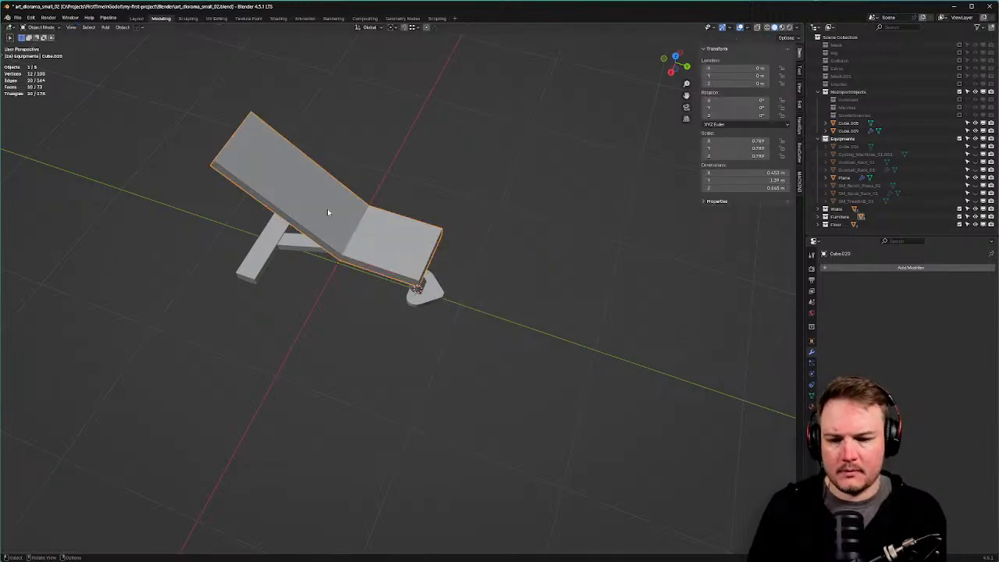
key("h")
left_click(384, 248)
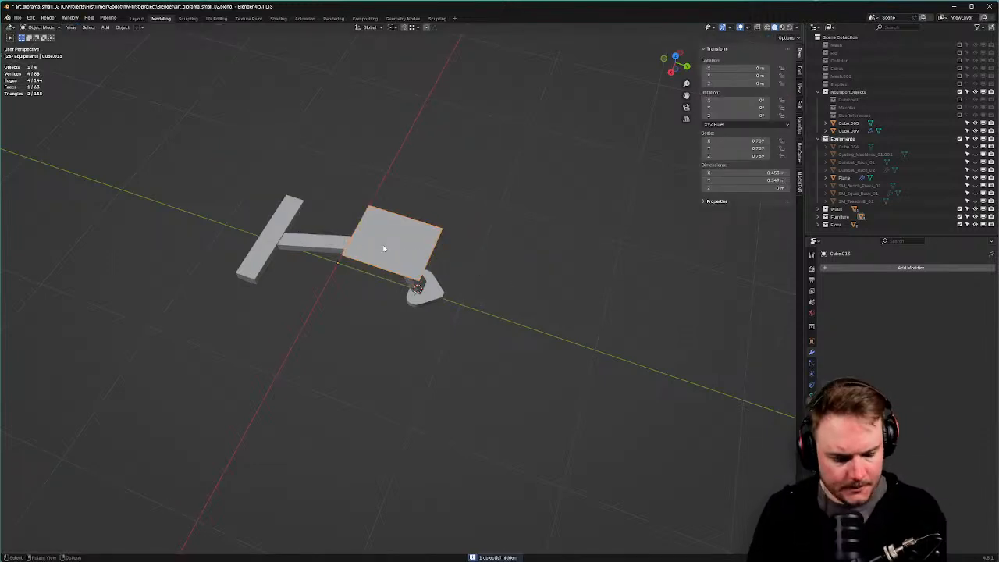
In top view with X-ray on, edit the plane and select all its vertices.
key("KP_7")
middle_click_drag(384, 247, 404, 181, "shift")
key("alt+z")
scroll(544, 209, "up", 4)
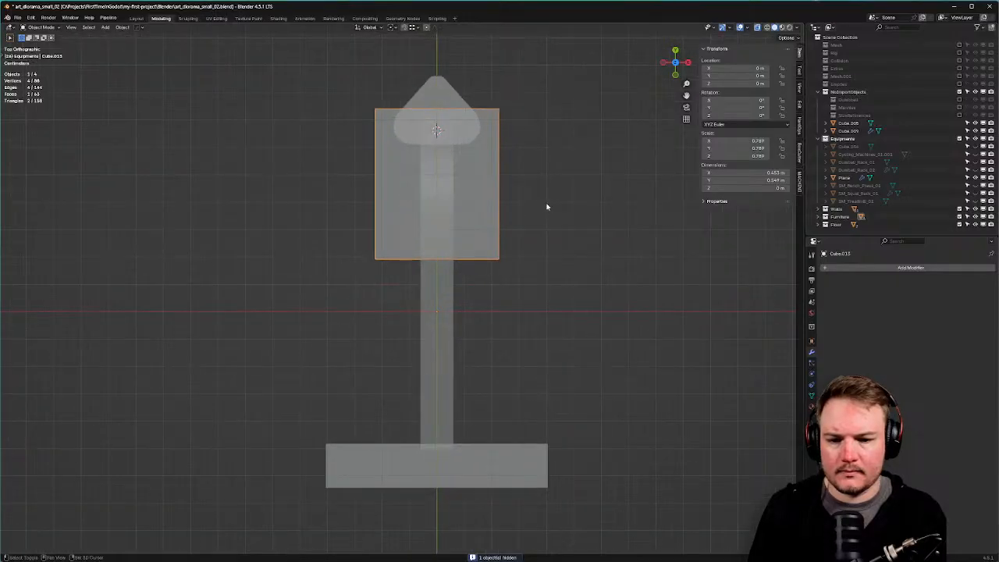
middle_click_drag(547, 207, 536, 210, "shift")
key("Tab")
left_click(491, 212)
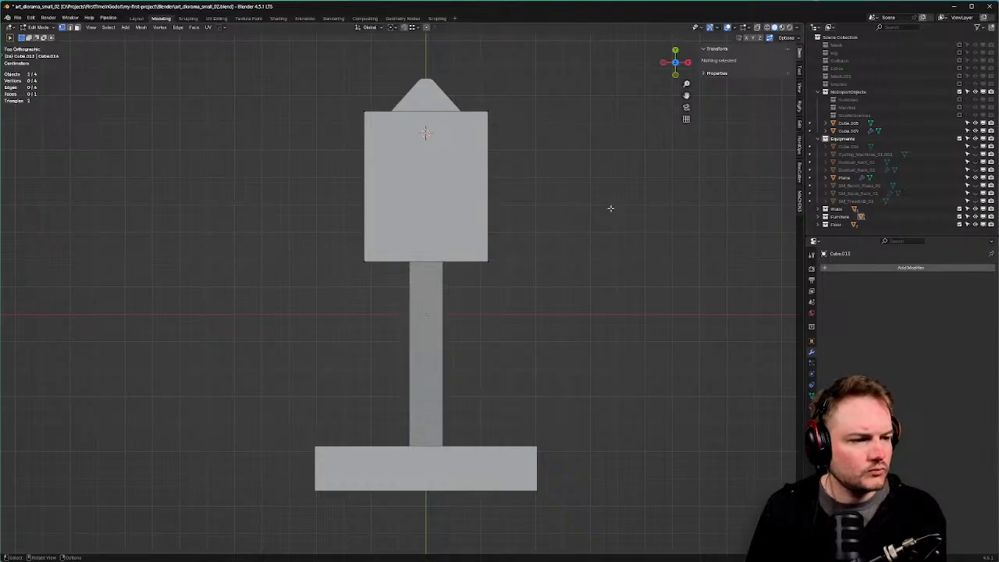
key("w")
right_click(620, 187)
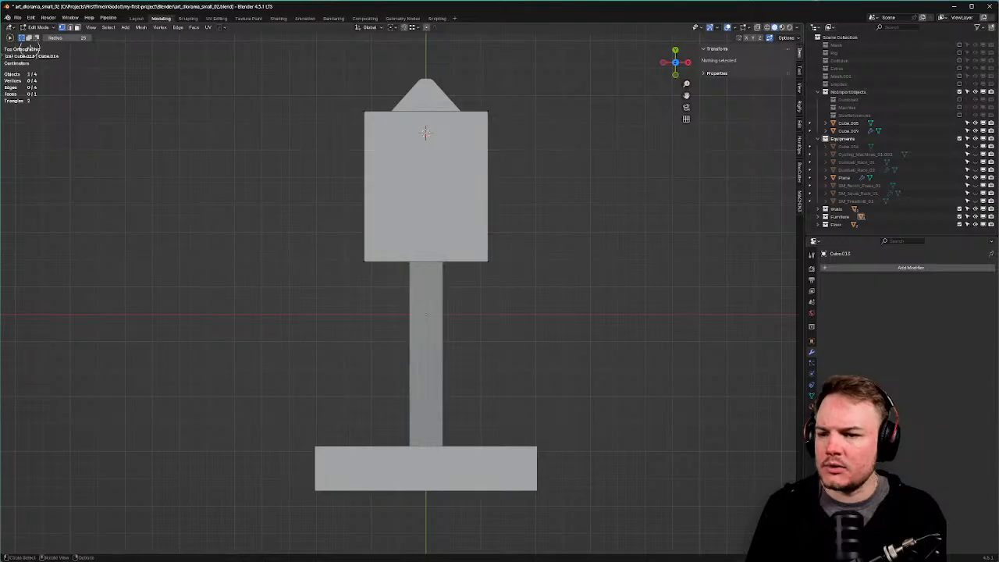
key("w")
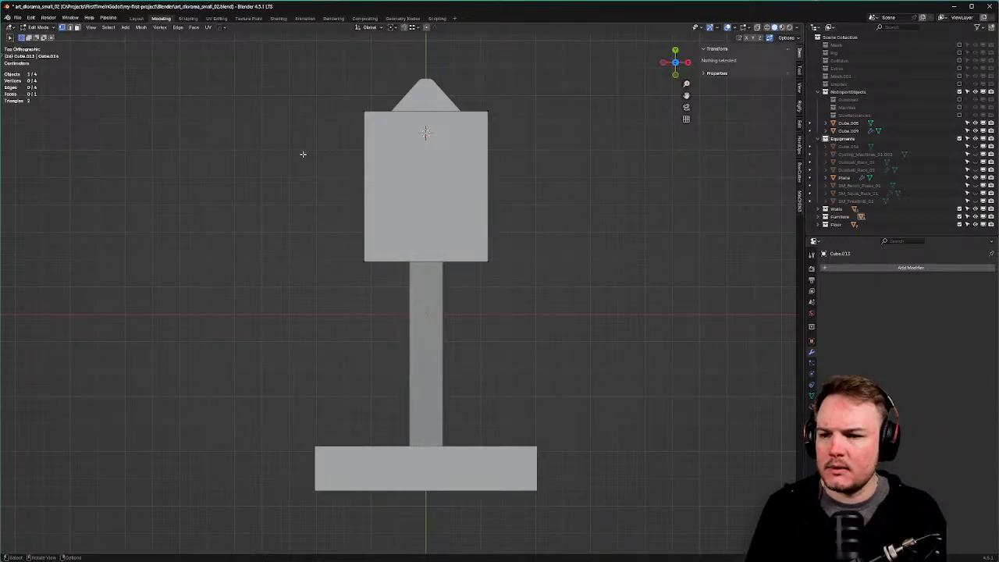
key("alt+z")
key("a")
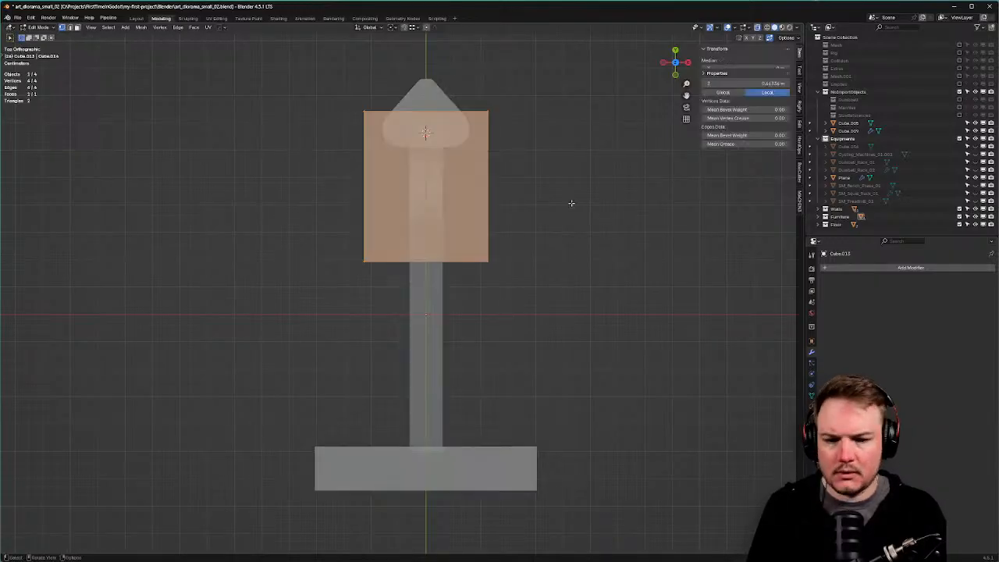
Shrink the plane slightly overall, then shorten it along Y and narrow it along X.
key("s")
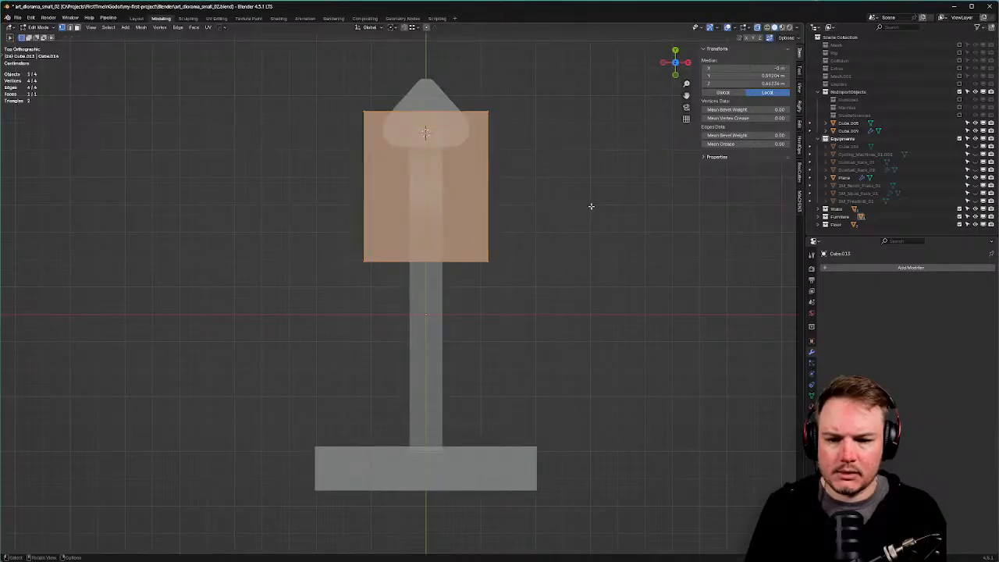
left_click(582, 205)
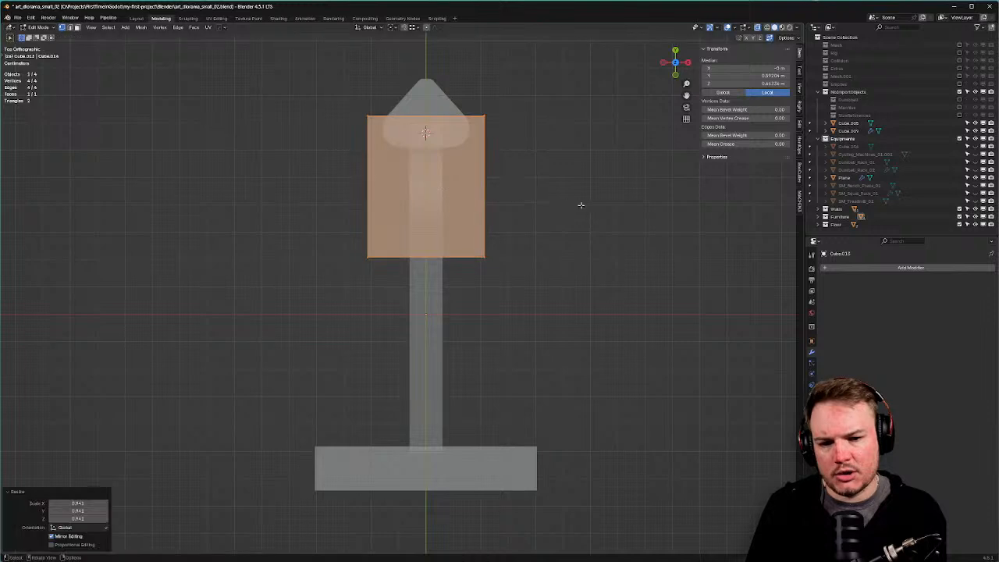
key("s")
key("y")
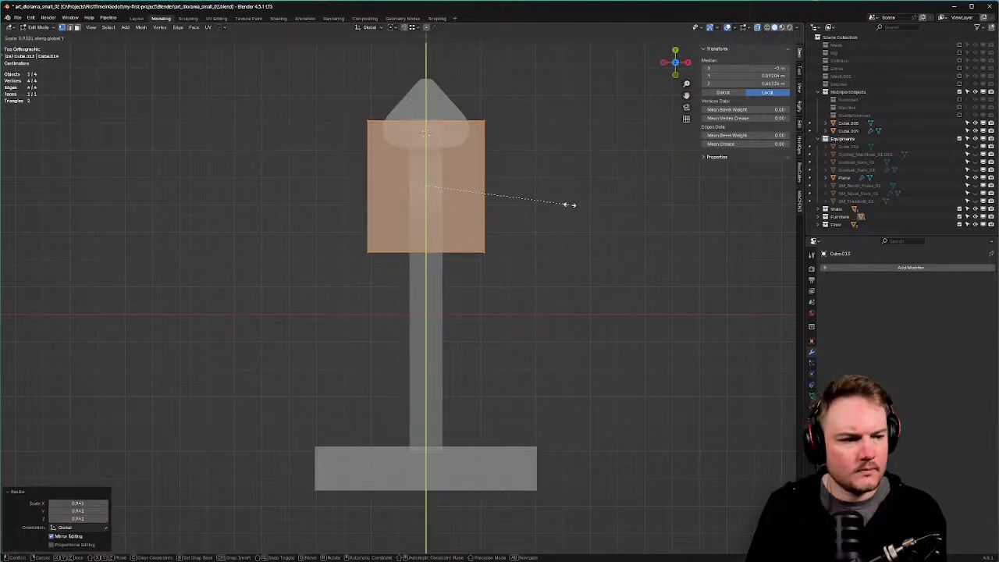
left_click(570, 204)
key("s")
key("x")
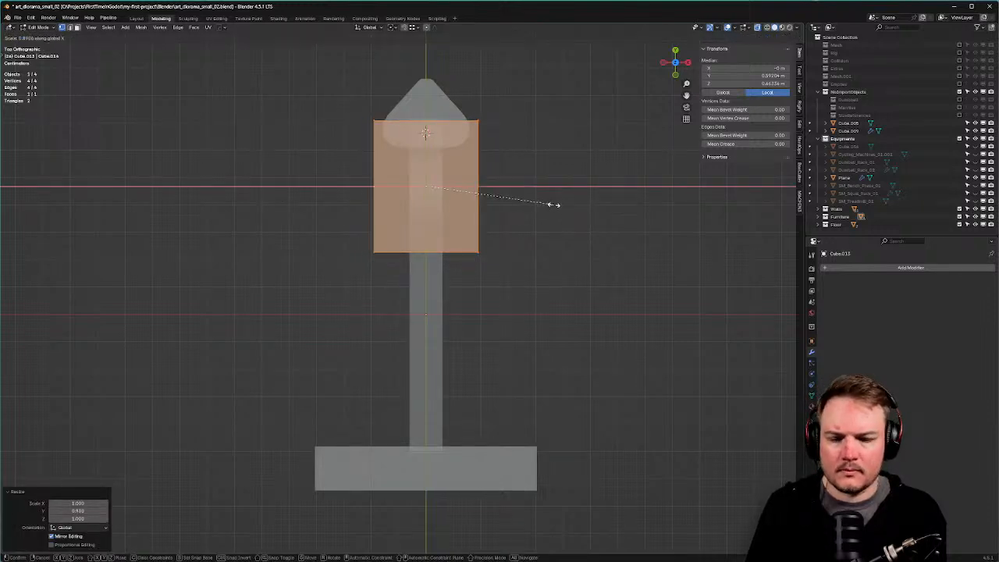
left_click(562, 205)
middle_click_drag(562, 205, 462, 223)
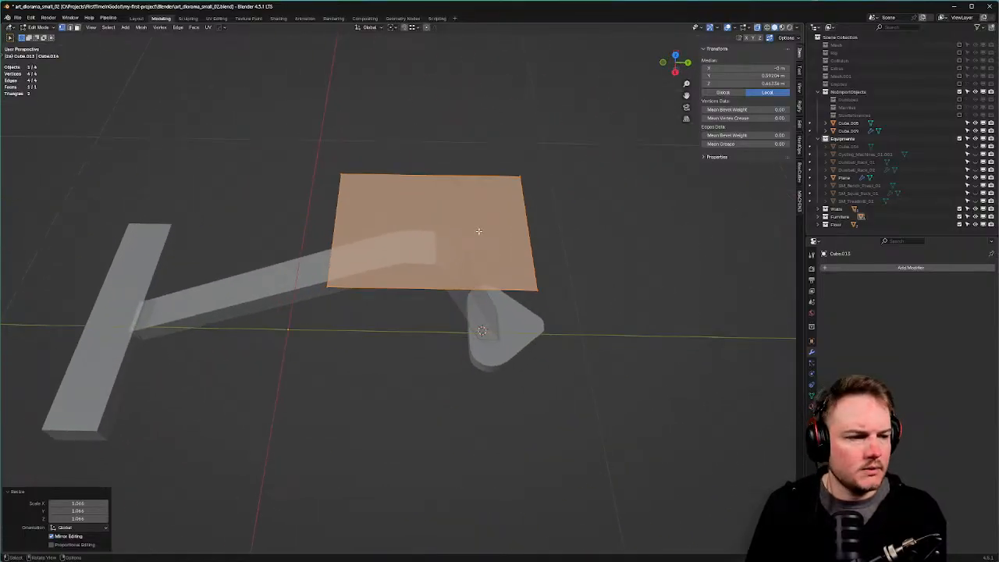
Add two evenly spaced loop cuts that divide the plane into three strips.
middle_click_drag(466, 232, 379, 219)
key("ctrl+r")
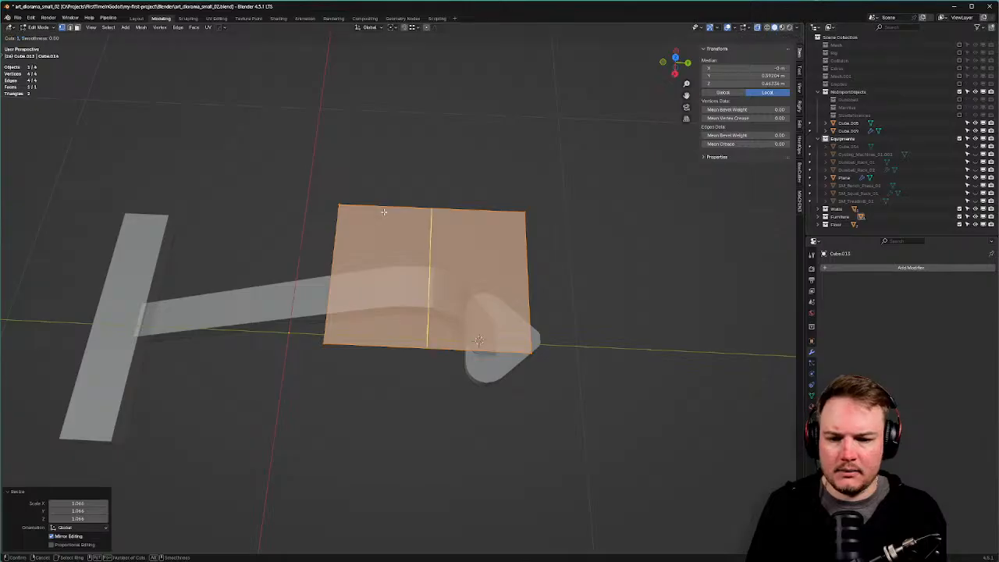
scroll(383, 211, "up", 2)
scroll(383, 212, "down", 1)
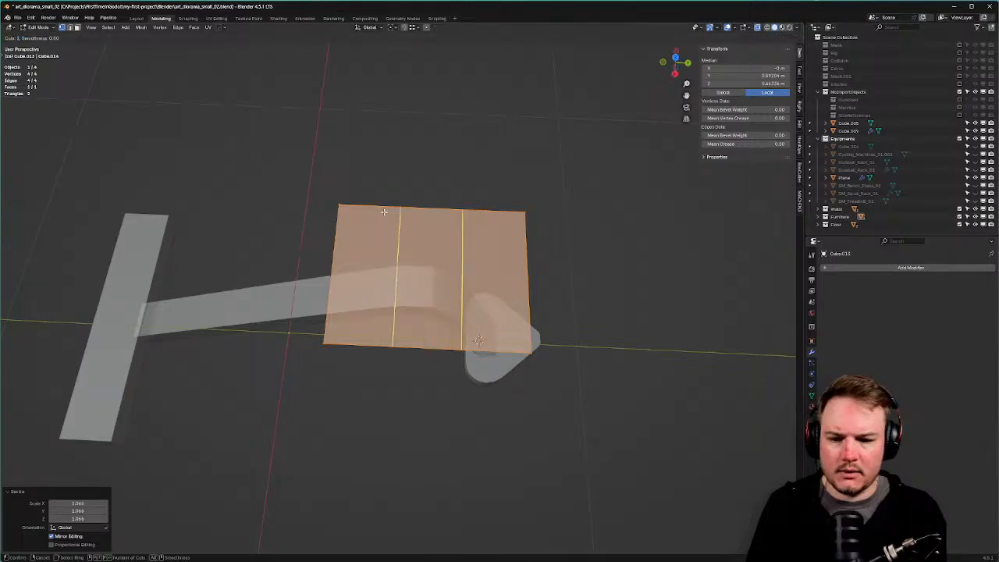
left_click(384, 212)
right_click(384, 212)
middle_click_drag(384, 212, 459, 221)
Taper the plane's far edge to 0.65 on X with smooth proportional falloff.
left_click_drag(303, 156, 625, 217)
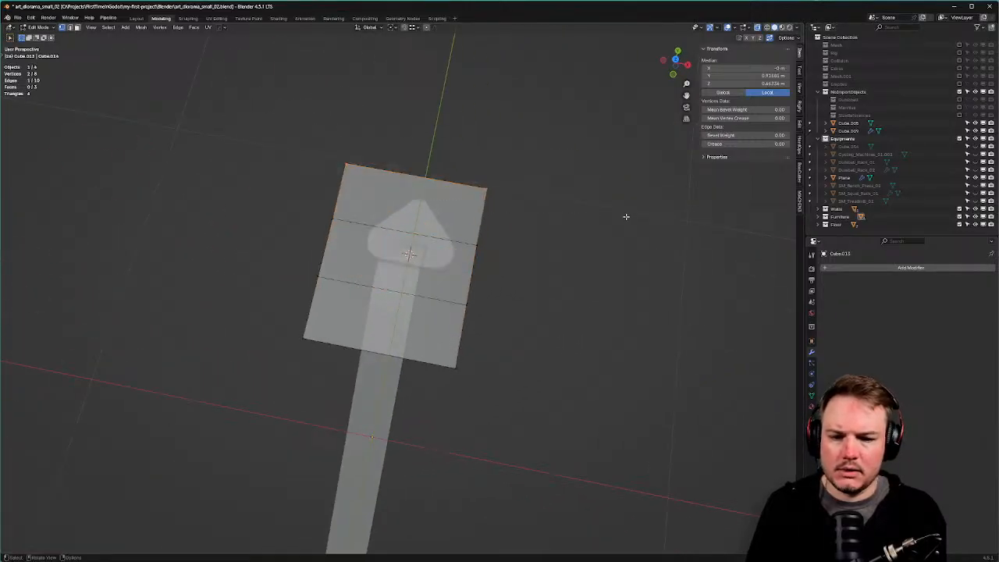
key("s")
key("x")
right_click(575, 185)
right_click(572, 181)
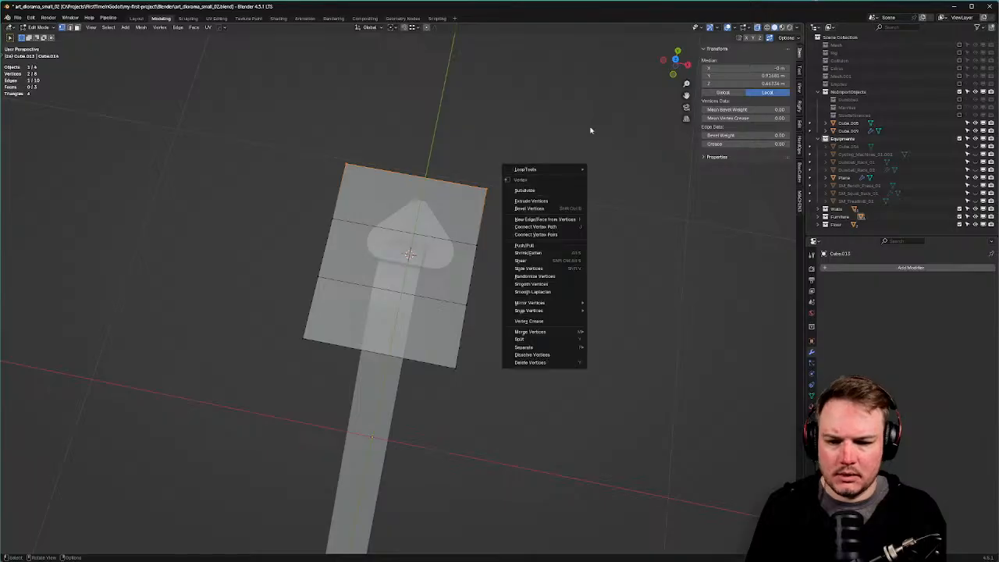
middle_click_drag(591, 130, 544, 140)
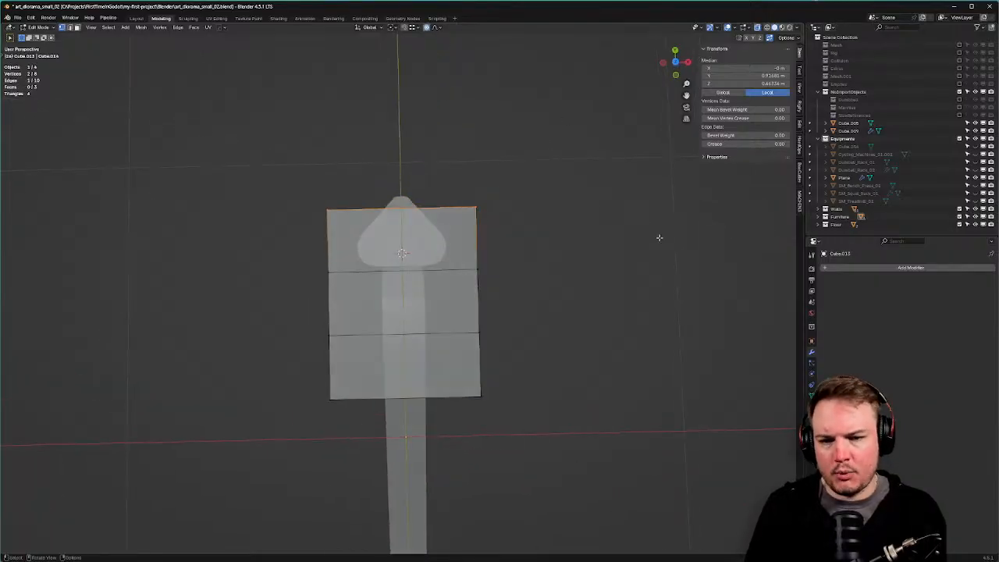
key("s")
key("x")
scroll(652, 234, "up", 6)
scroll(628, 233, "up", 6)
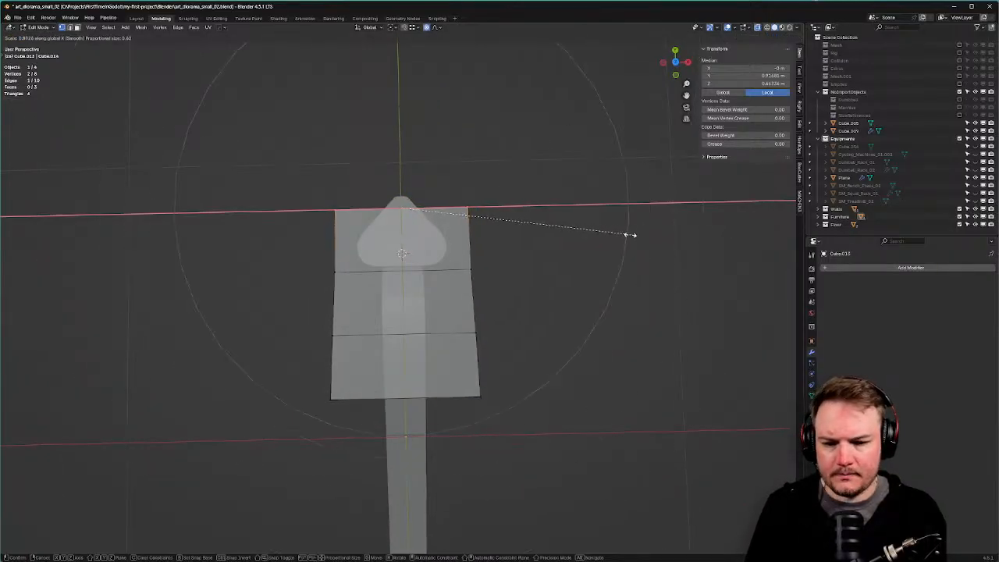
scroll(601, 235, "up", 3)
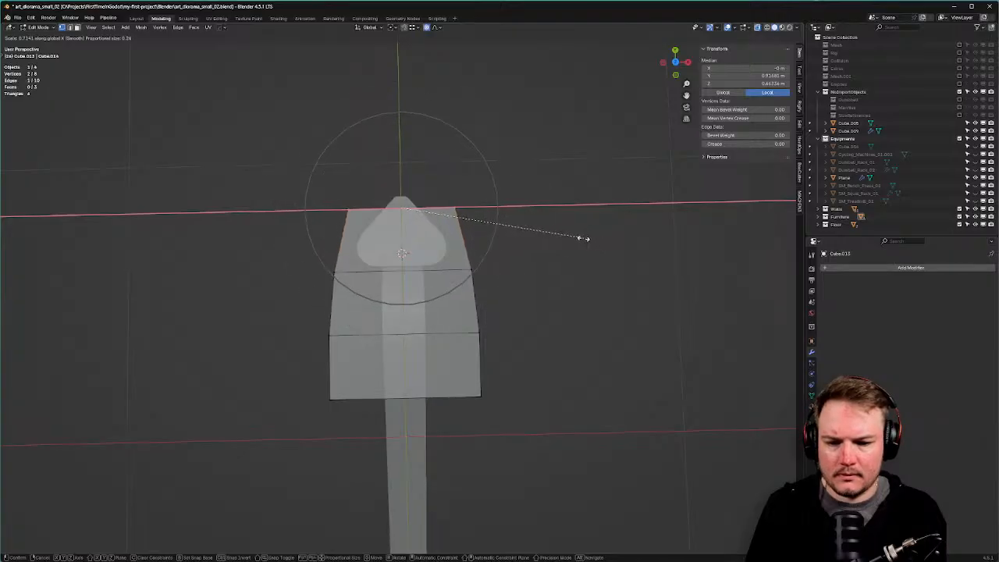
scroll(574, 239, "down", 1)
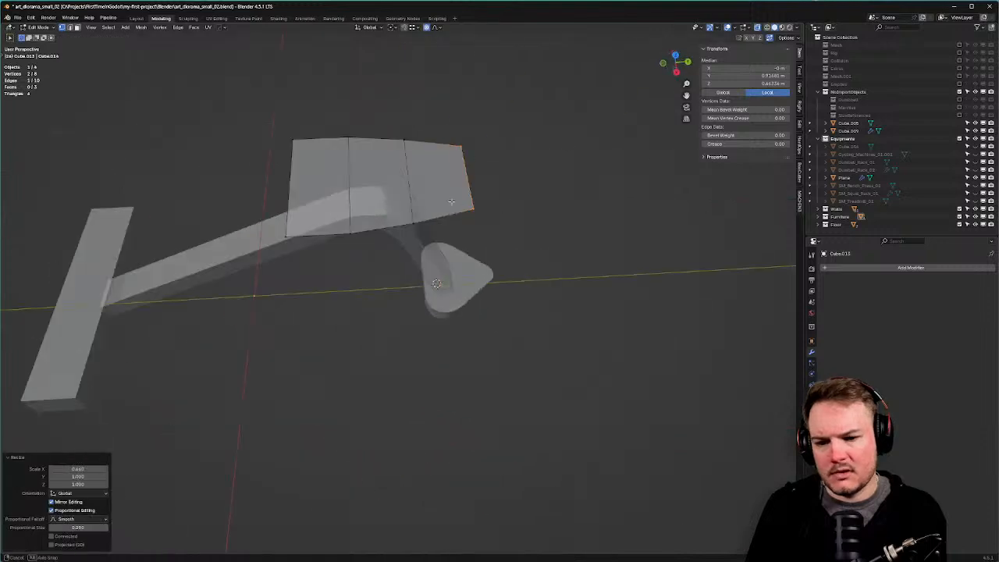
Switch the plane to face select mode.
middle_click_drag(407, 148, 475, 154)
key("Tab")
left_click(510, 155)
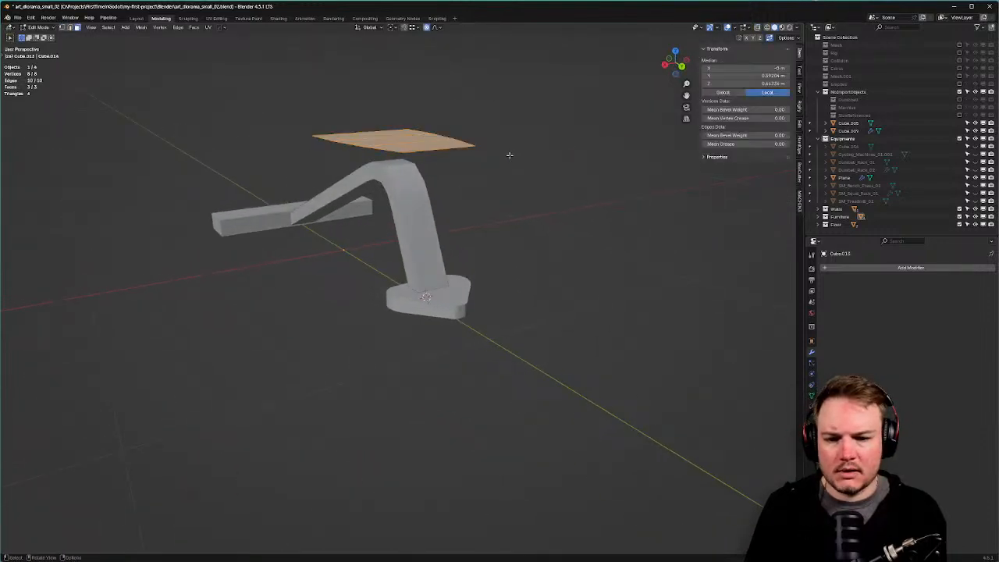
Raise the three-strip seat plane upward along Z so it sits above the frame.
key("g")
key("z")
left_click(427, 115)
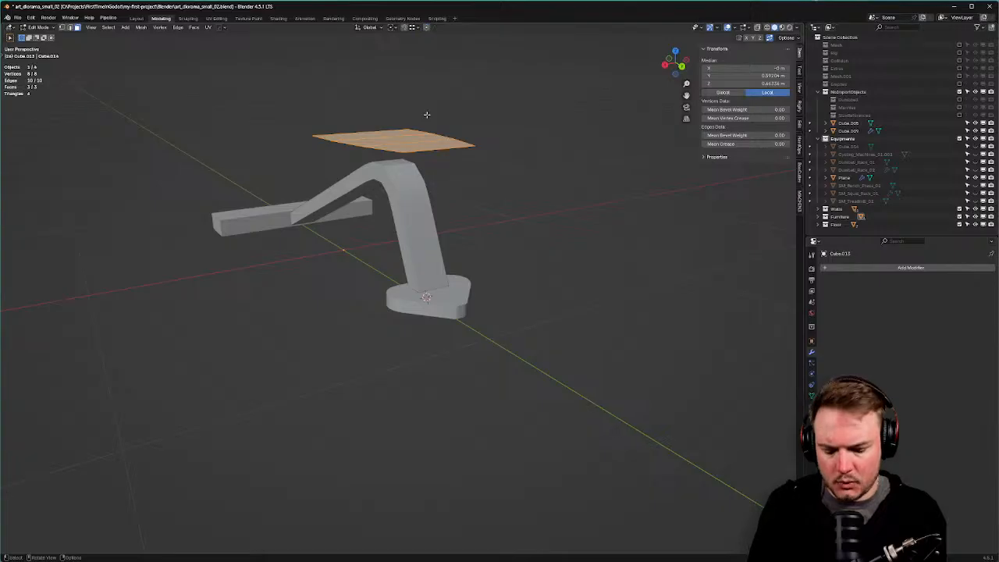
key("g")
key("z")
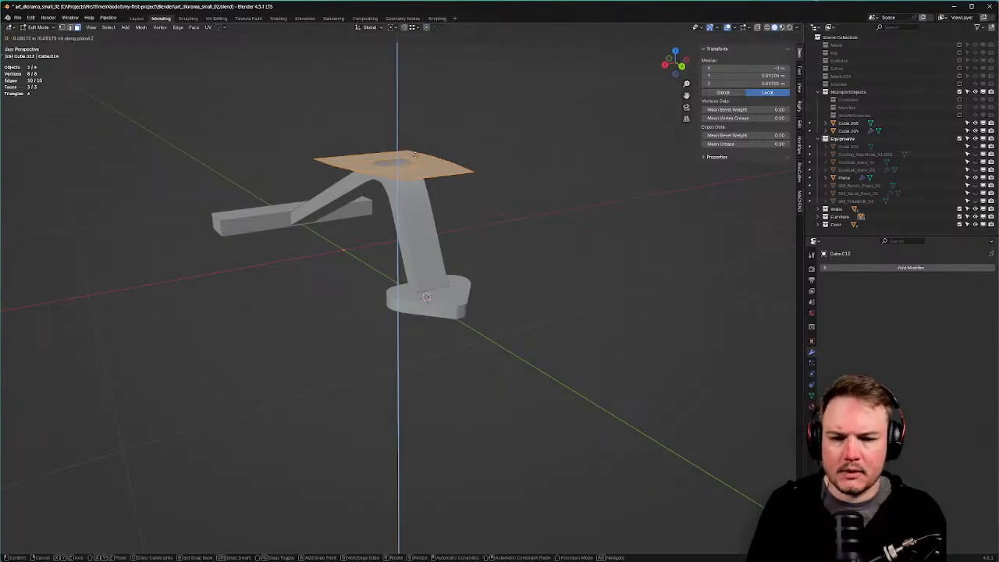
left_click(407, 154)
middle_click_drag(447, 163, 472, 148)
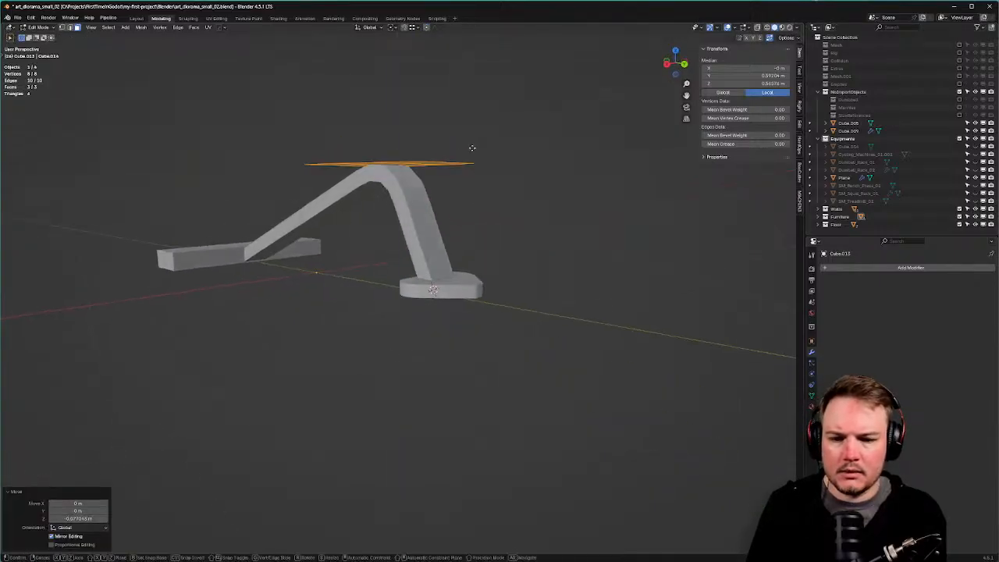
key("g")
key("z")
left_click(420, 166)
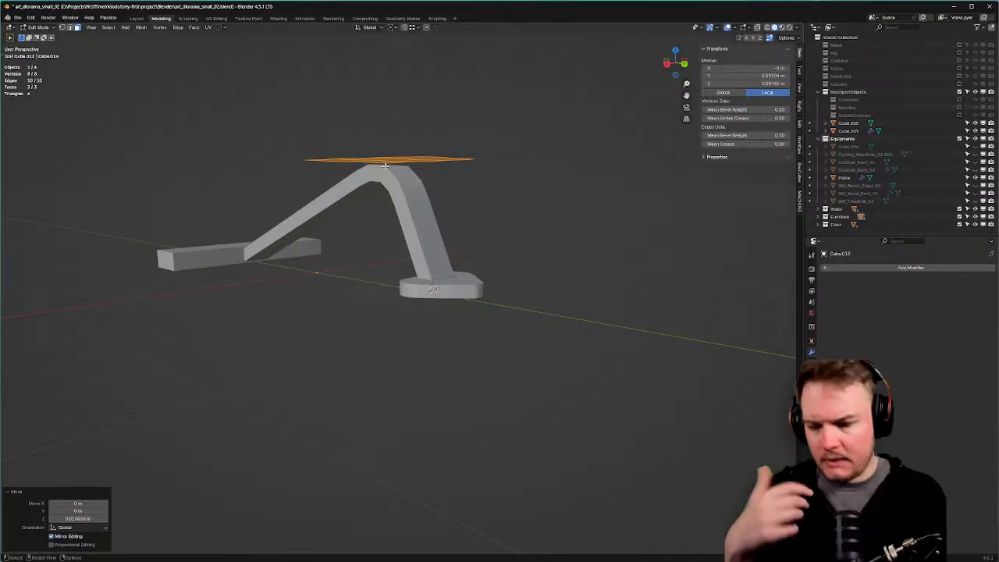
Bring the PureRef gym_equipment photo over the viewport and zoom into the bench seat.
middle_click_drag(395, 161, 504, 177)
scroll(500, 192, "down", 11)
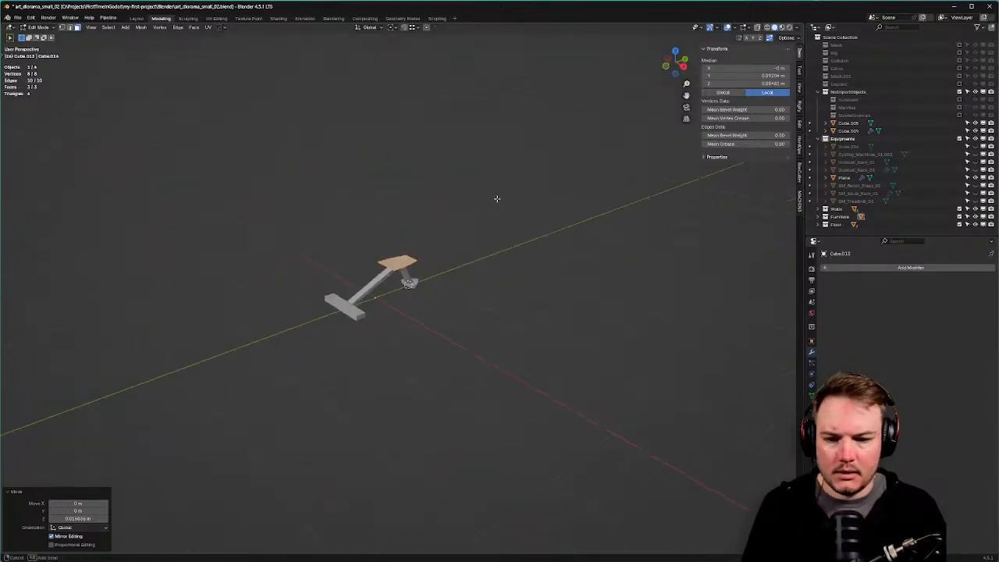
middle_click_drag(440, 286, 445, 281)
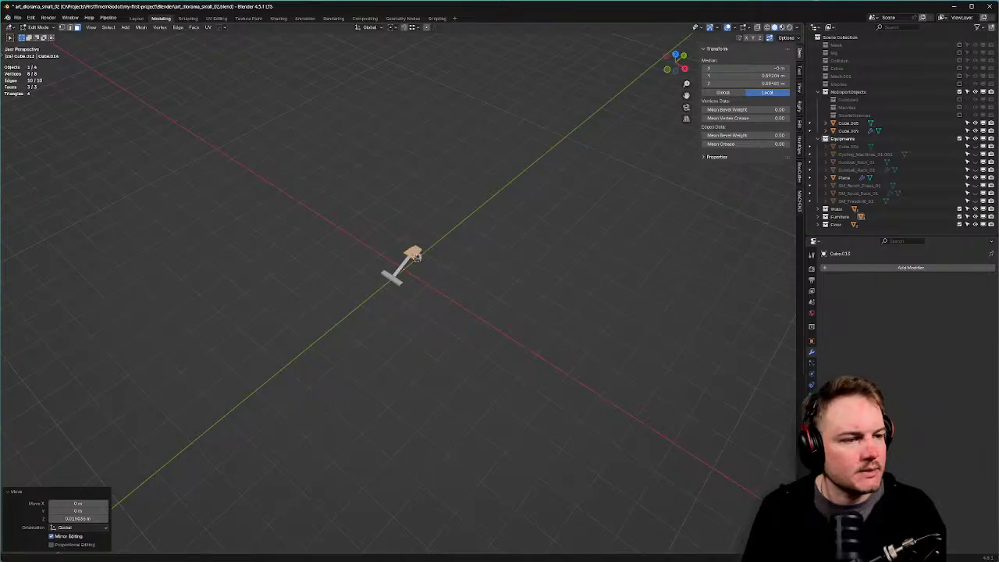
left_click_drag(998, 72, 513, 73)
scroll(533, 152, "up", 1)
scroll(533, 152, "up", 4)
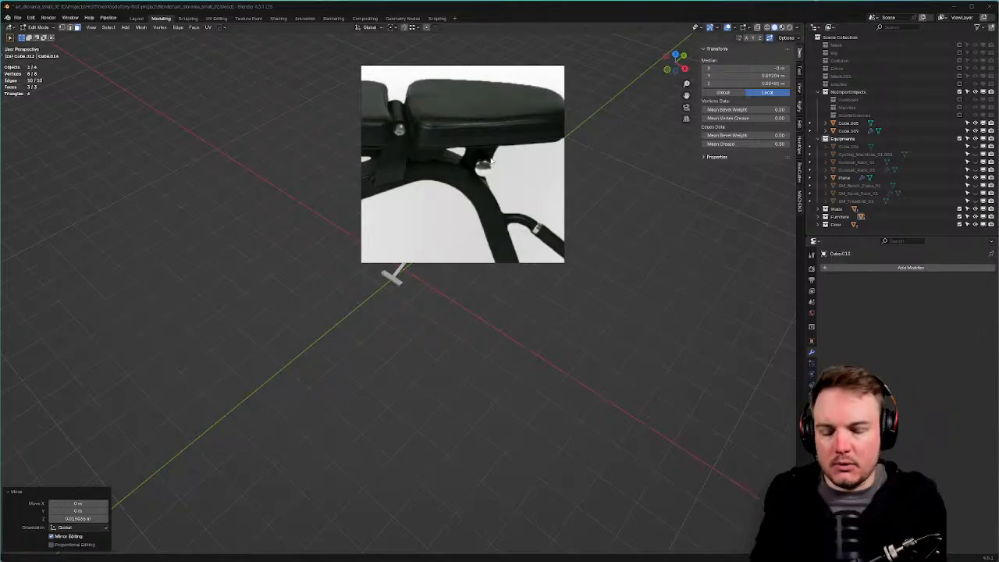
Zoom out the PureRef image, move it off screen, and get a close low side view of the frame.
scroll(466, 108, "down", 5)
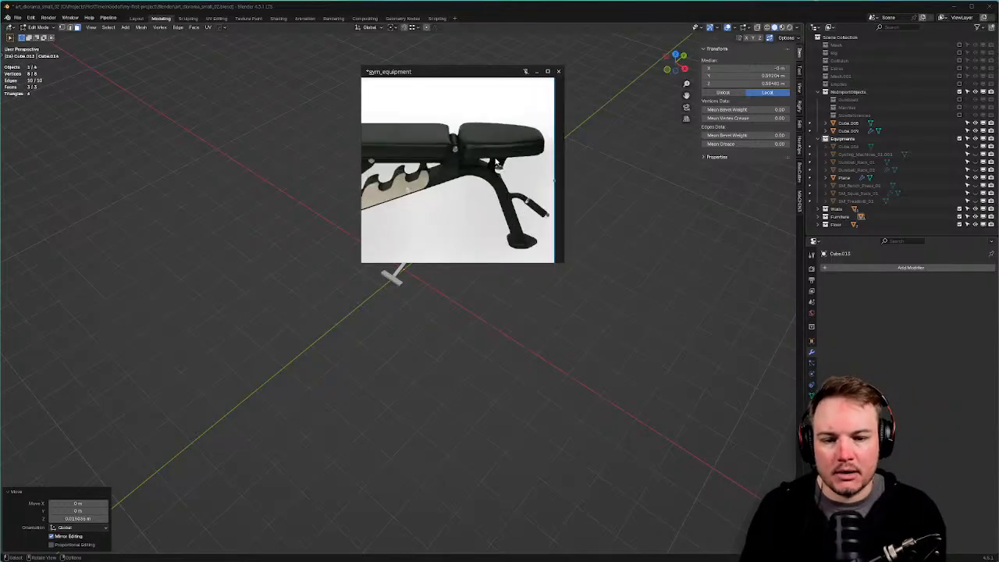
right_click_drag(467, 108, 998, 148)
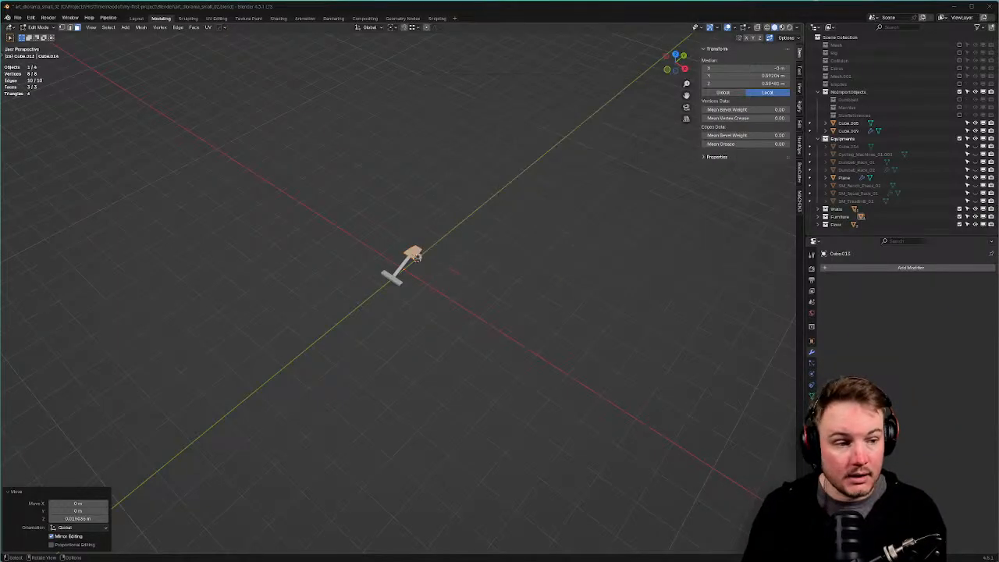
middle_click_drag(476, 247, 541, 215)
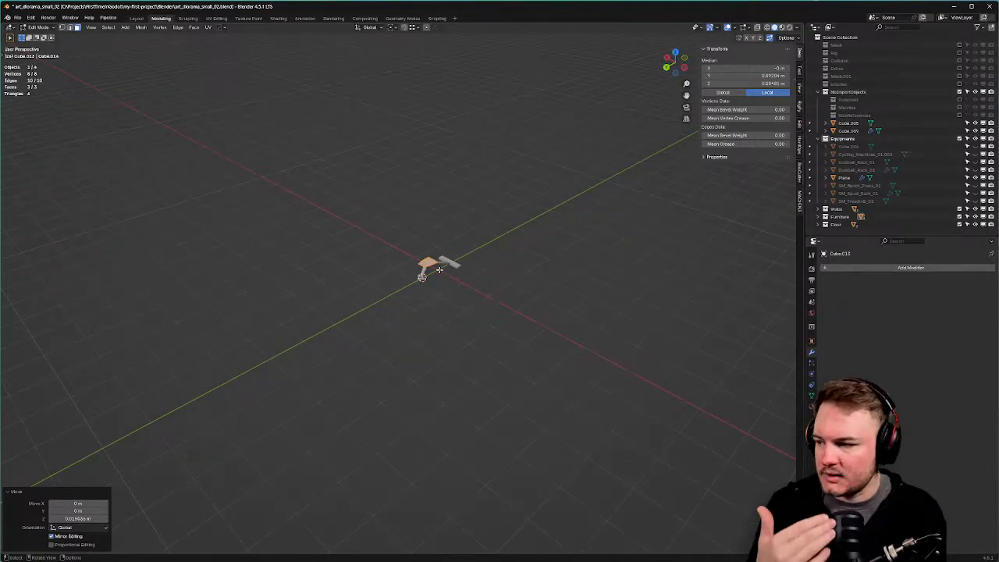
scroll(442, 256, "up", 1)
middle_click_drag(393, 264, 602, 239)
Extrude the seat face and raise it along Z into a thick pad.
key("e")
right_click(605, 230)
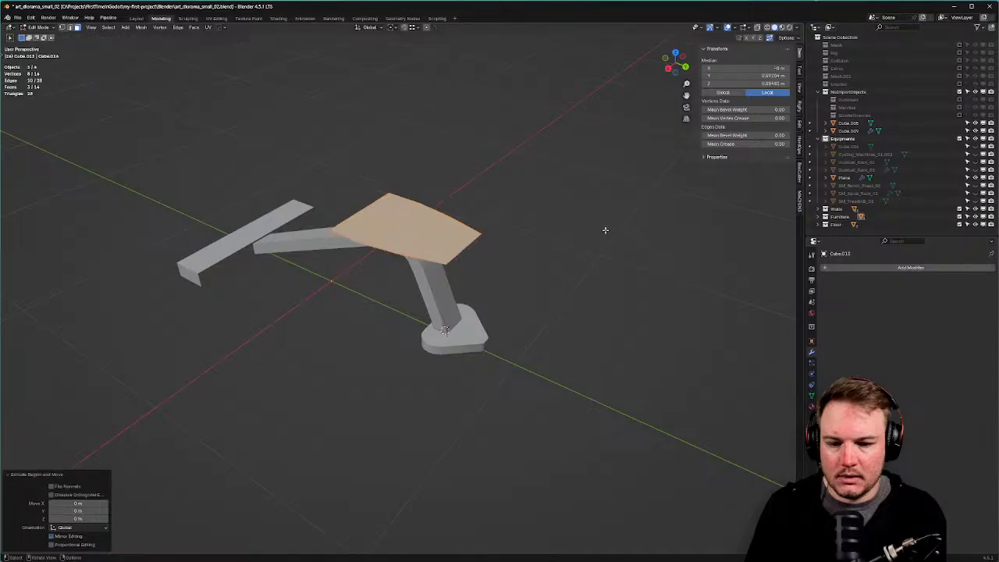
key("g")
key("z")
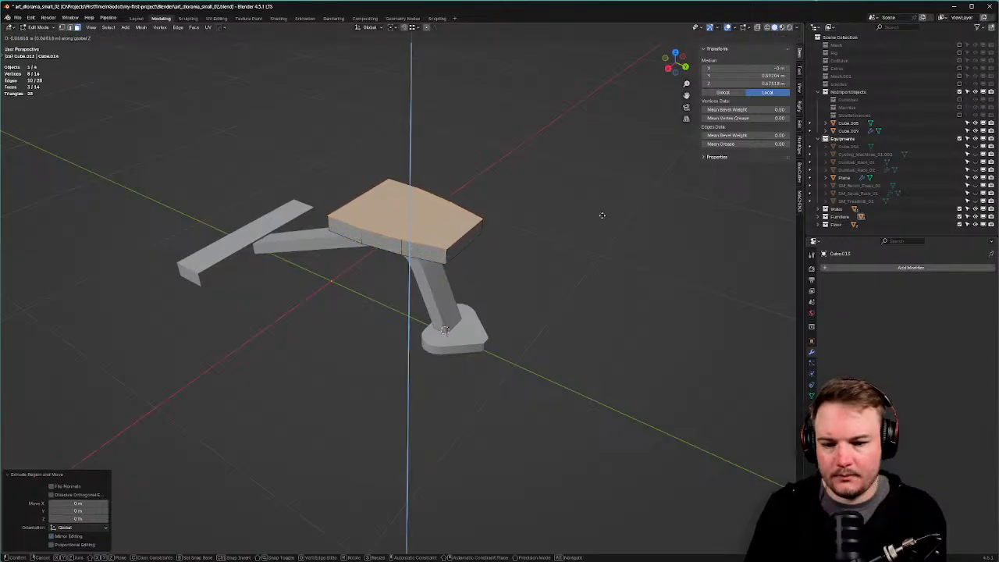
left_click(600, 217)
scroll(506, 269, "down", 4)
middle_click_drag(506, 270, 560, 250)
scroll(387, 282, "up", 3)
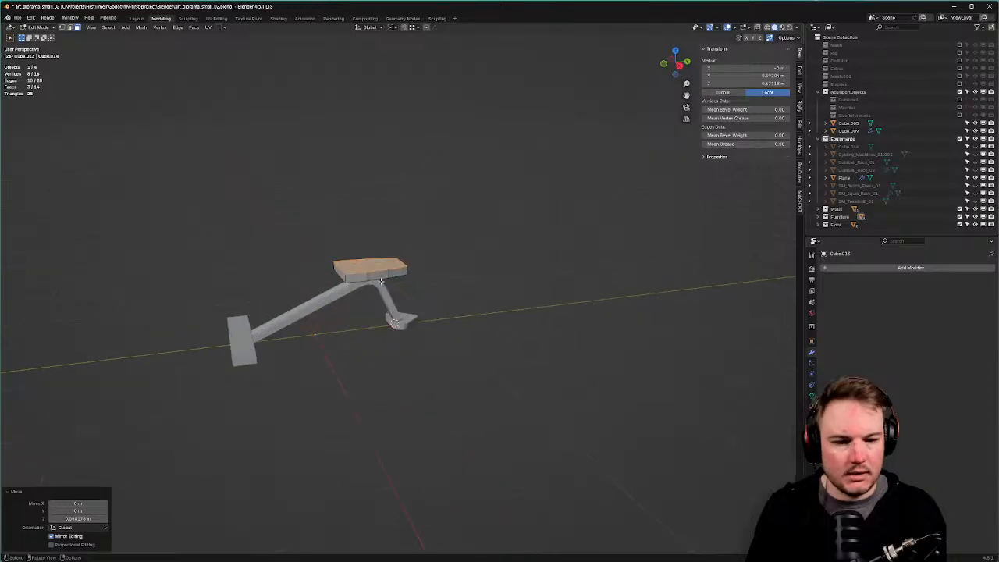
Return to Object Mode and apply Shade Auto Smooth (30° Smooth by Angle) to the bench.
key("Tab")
left_click(386, 257)
middle_click_drag(386, 257, 469, 276)
right_click(469, 276)
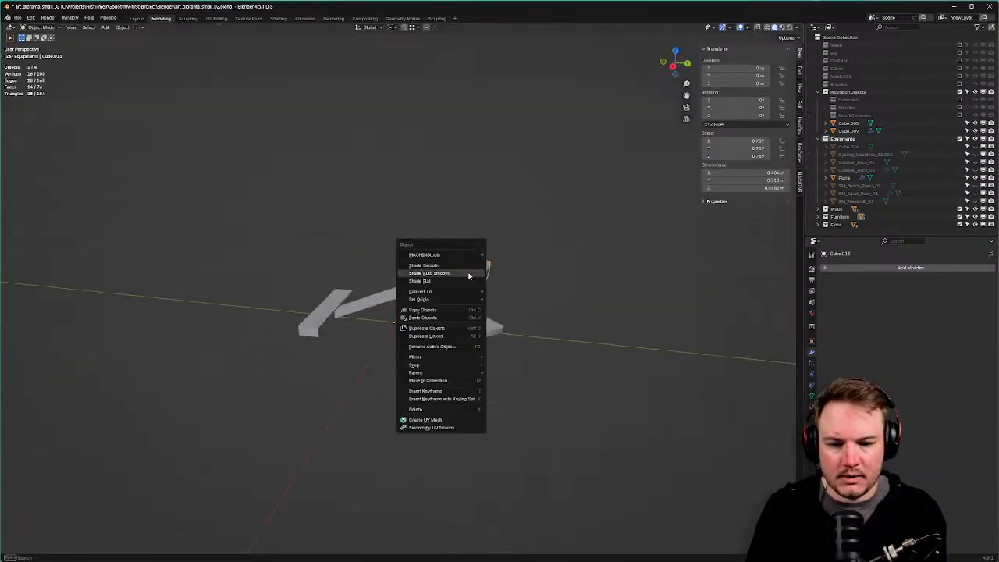
left_click(469, 275)
middle_click_drag(546, 276, 523, 297)
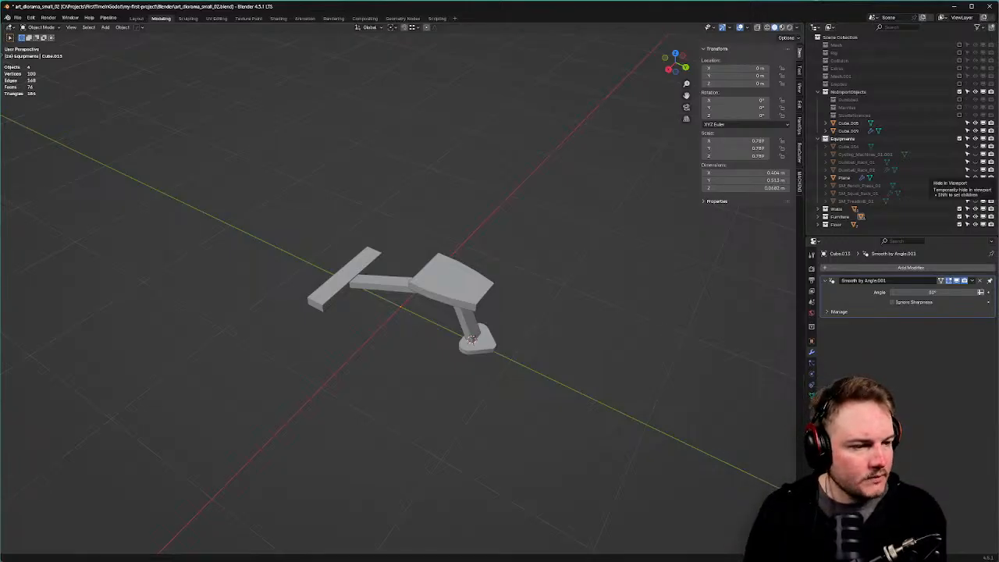
middle_click_drag(556, 306, 598, 279)
middle_click_drag(448, 278, 474, 287)
scroll(474, 286, "up", 1)
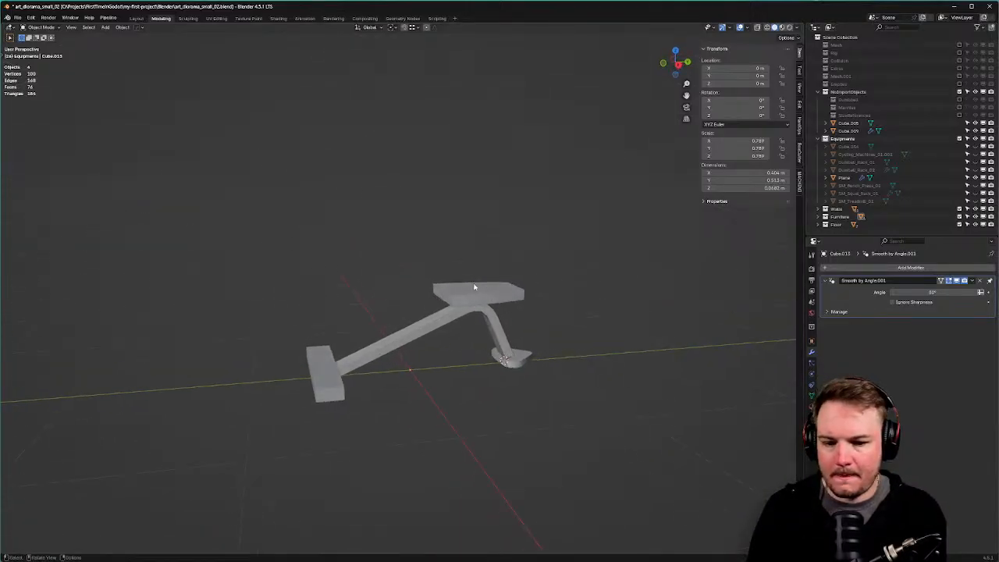
scroll(474, 287, "up", 2)
Check the seat's end face in face edit mode, then deselect and return to Object Mode.
left_click(465, 294)
key("Tab")
left_click(500, 292)
left_click(462, 298)
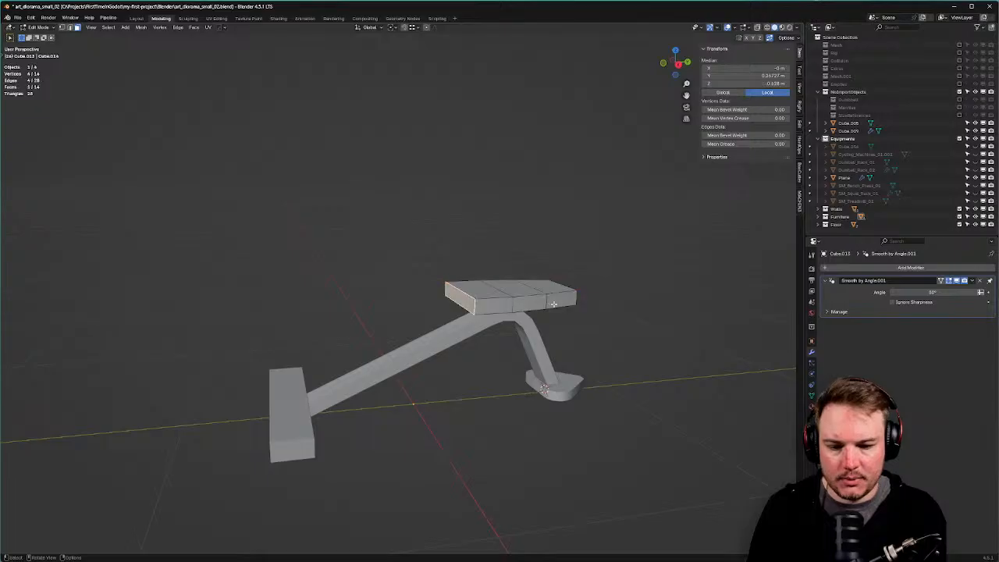
key("alt+a")
key("Tab")
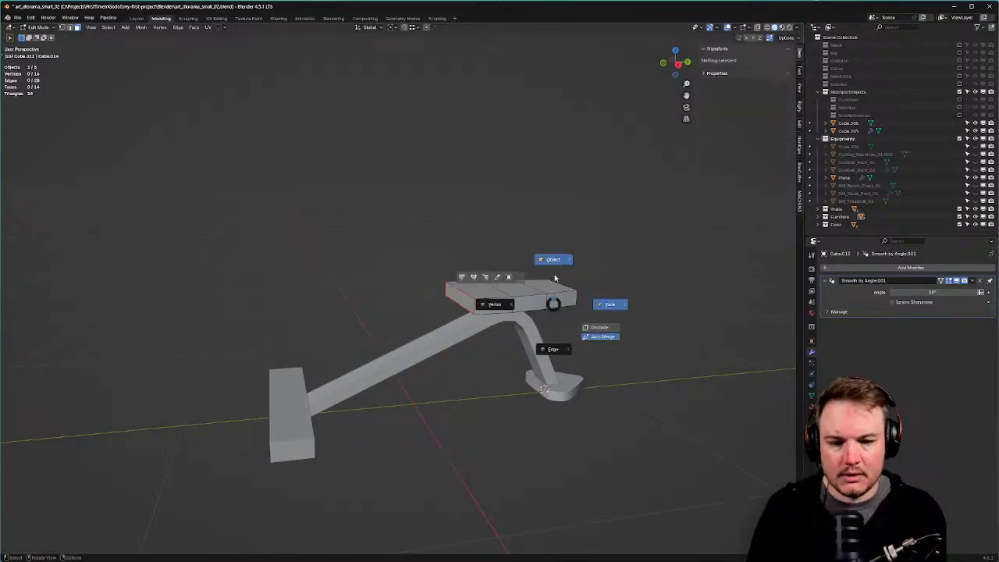
left_click(555, 273)
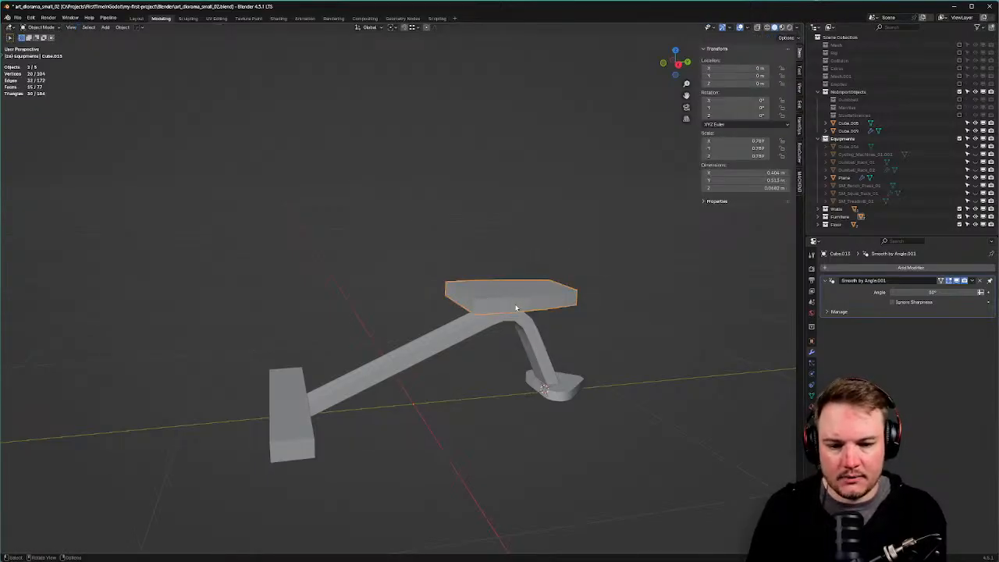
Make Cube.015 active and move its end edge -0.0589 m along Y.
key("period")
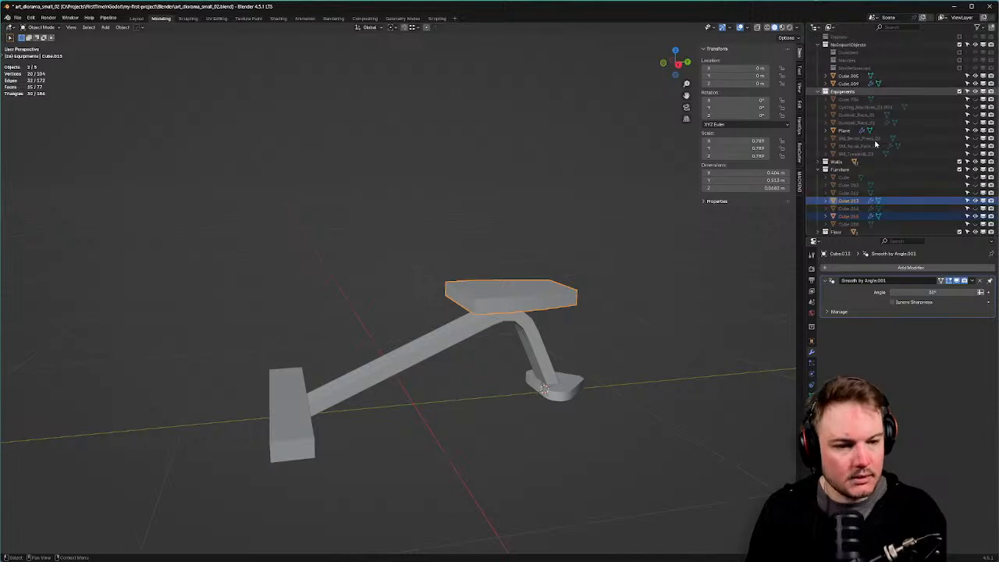
left_click(849, 210)
middle_click_drag(592, 275, 511, 297)
key("Tab")
left_click(533, 298)
key("s")
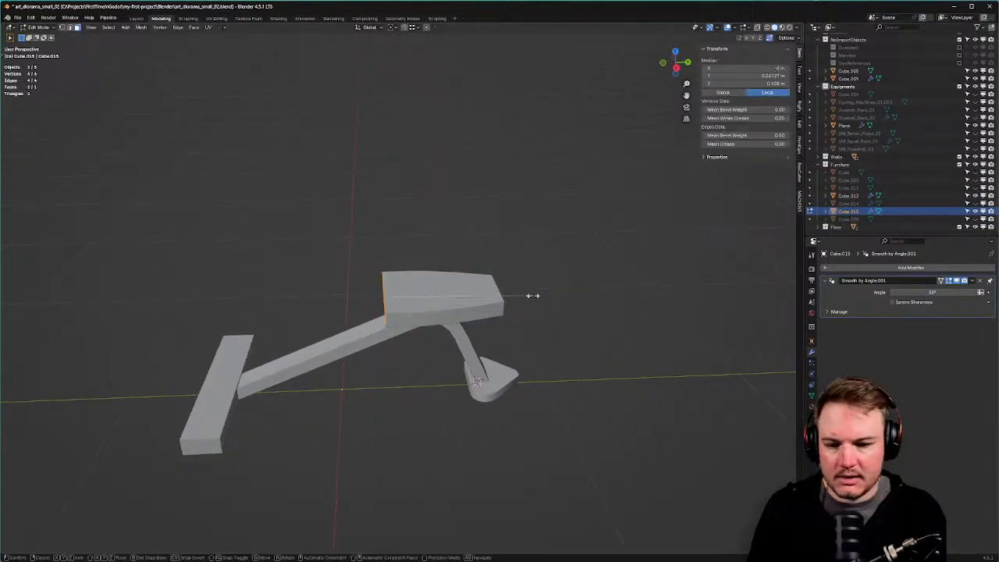
key("y")
right_click(523, 298)
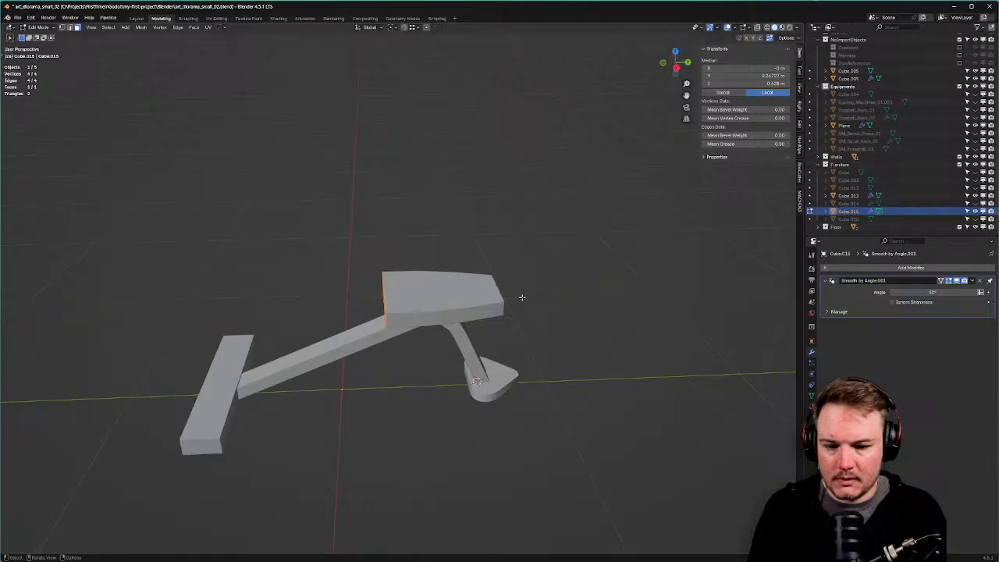
key("g")
key("y")
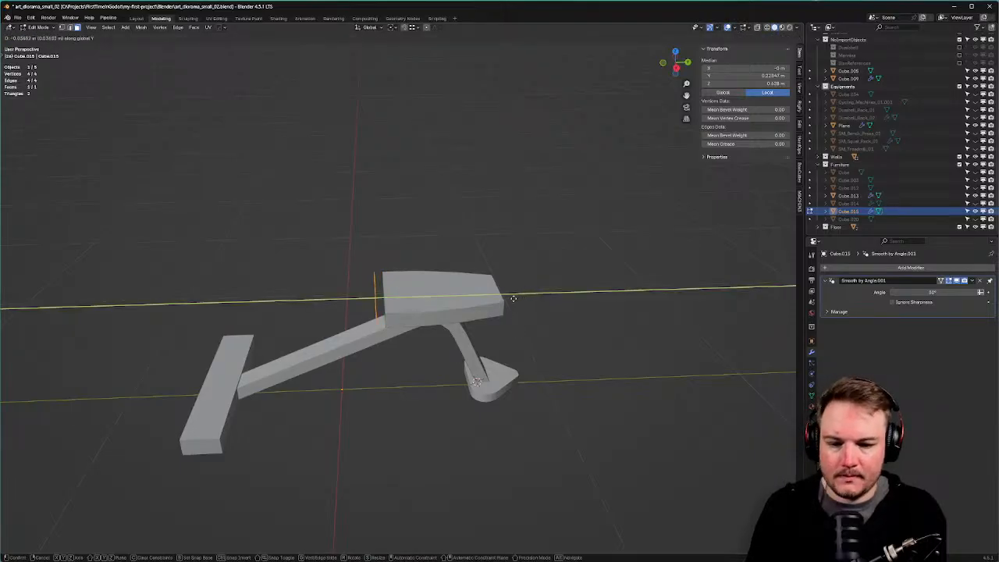
left_click(517, 297)
middle_click_drag(549, 286, 591, 264)
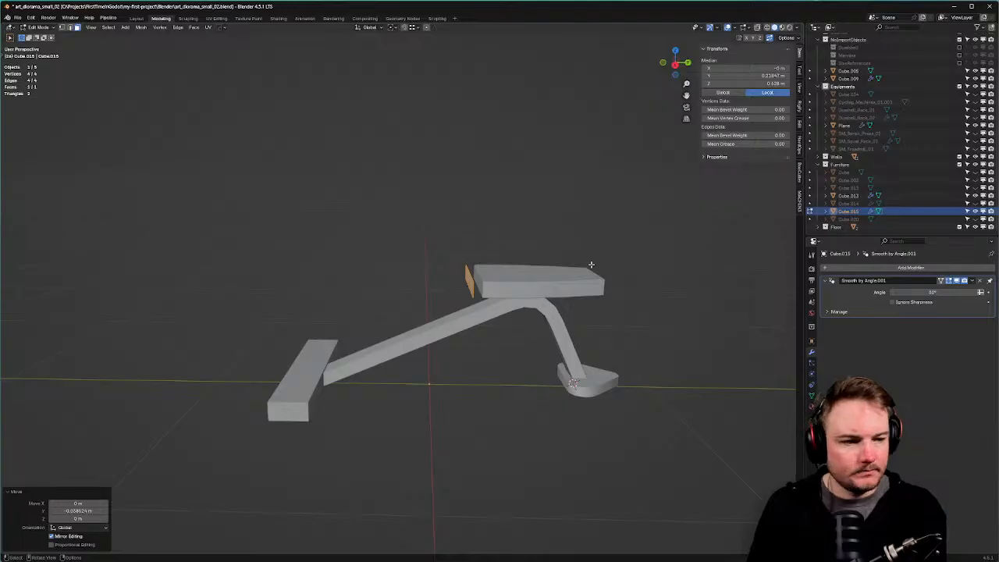
Extrude Cube.015's edge along the rail into a long back pad, sliding its inner edge flush with the seat.
key("KP_7")
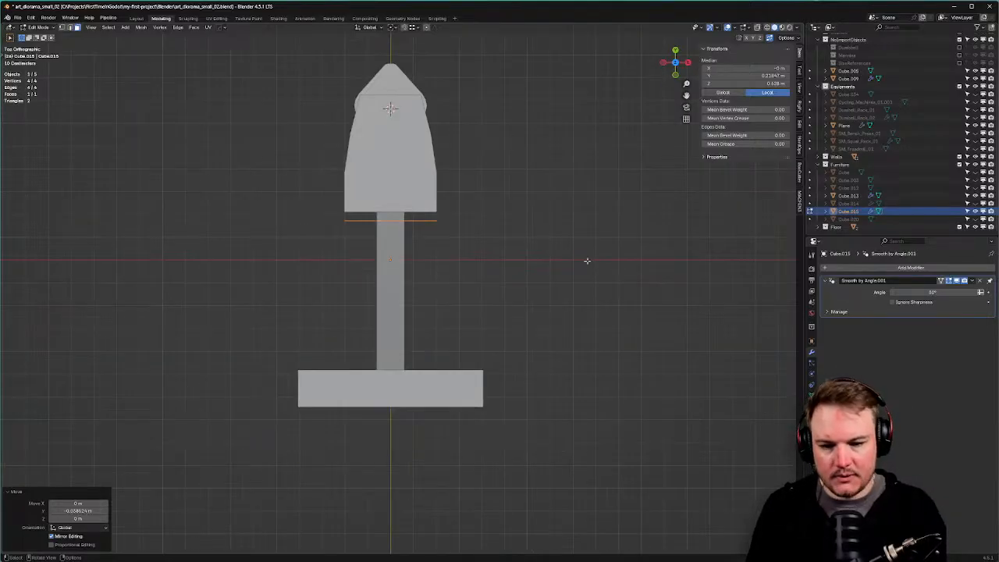
key("e")
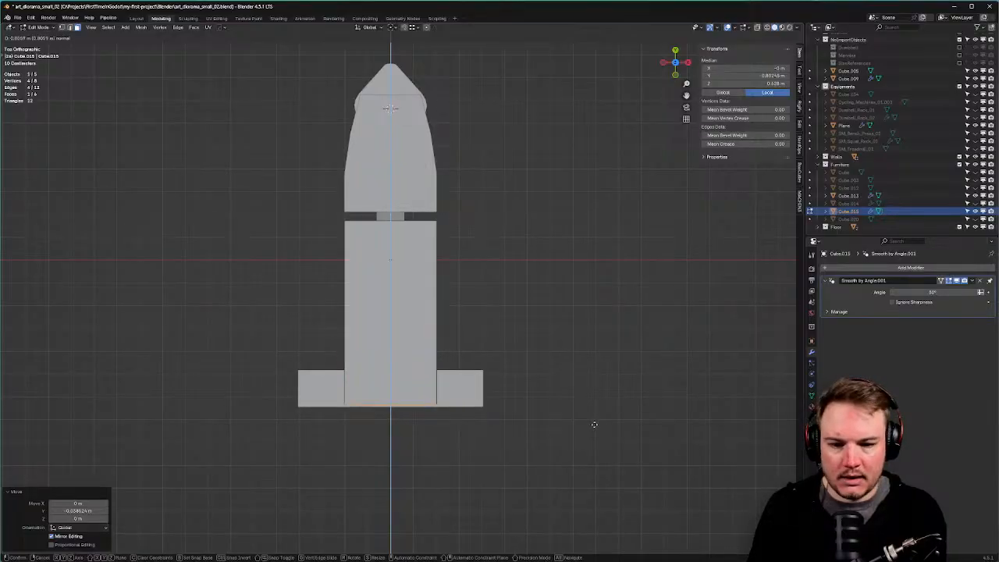
left_click(594, 424)
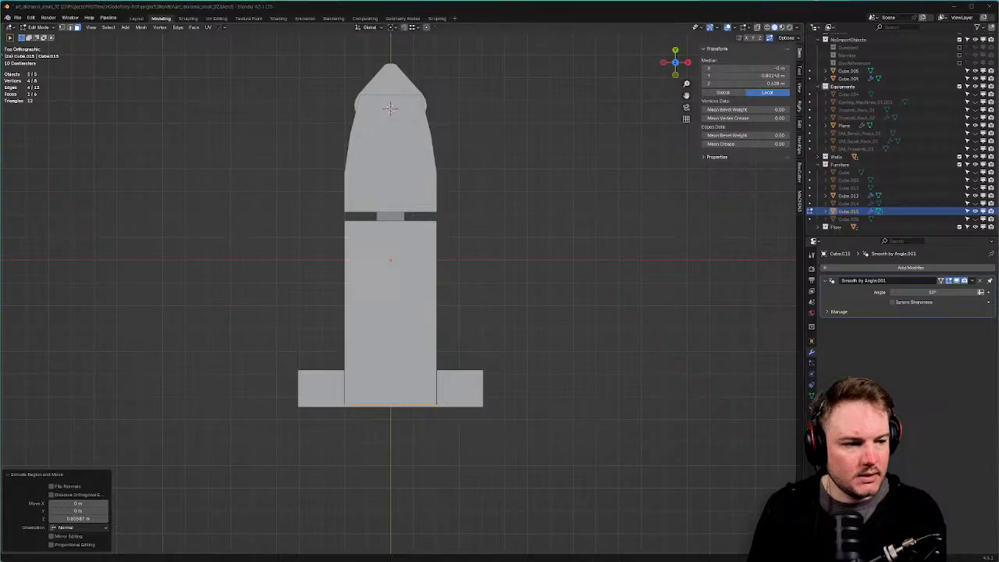
middle_click_drag(392, 98, 433, 221)
key("alt+z")
left_click_drag(437, 227, 562, 312)
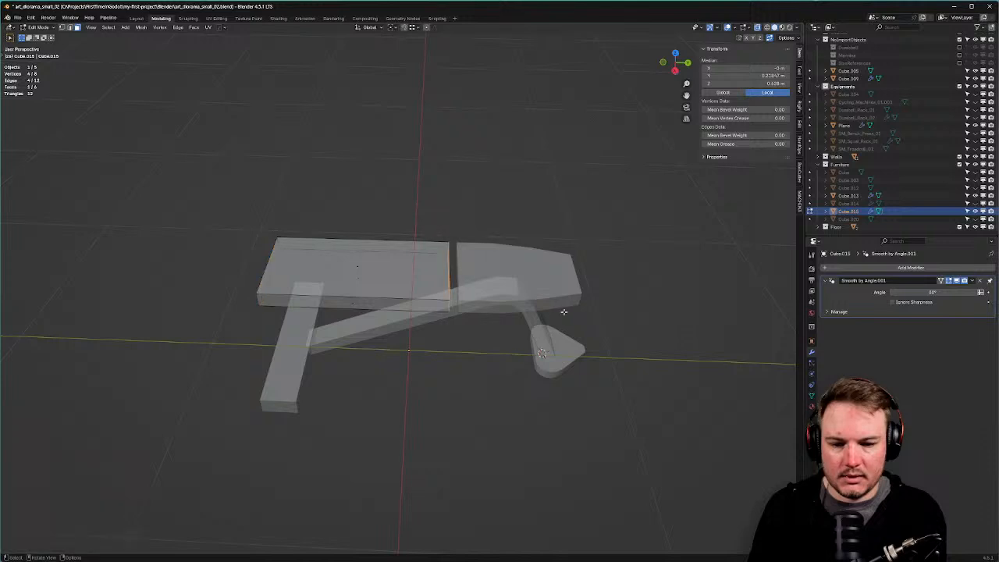
key("g")
key("y")
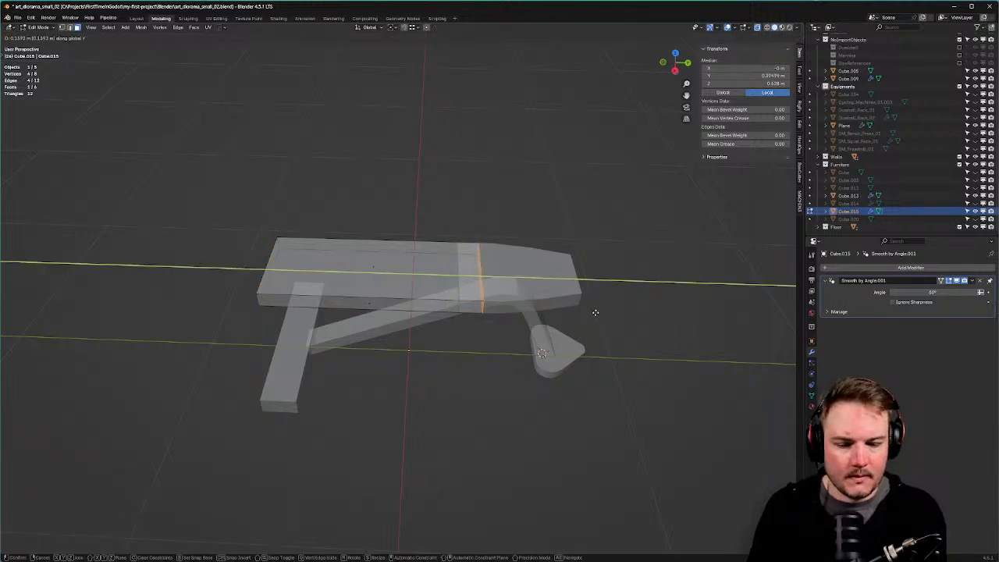
left_click(596, 312)
middle_click_drag(555, 299, 475, 288, "shift")
scroll(462, 281, "up", 1)
Select the seat's tapered front section faces and begin a smooth-falloff Y scale at proportional size 0.29.
key("Tab")
left_click(469, 250)
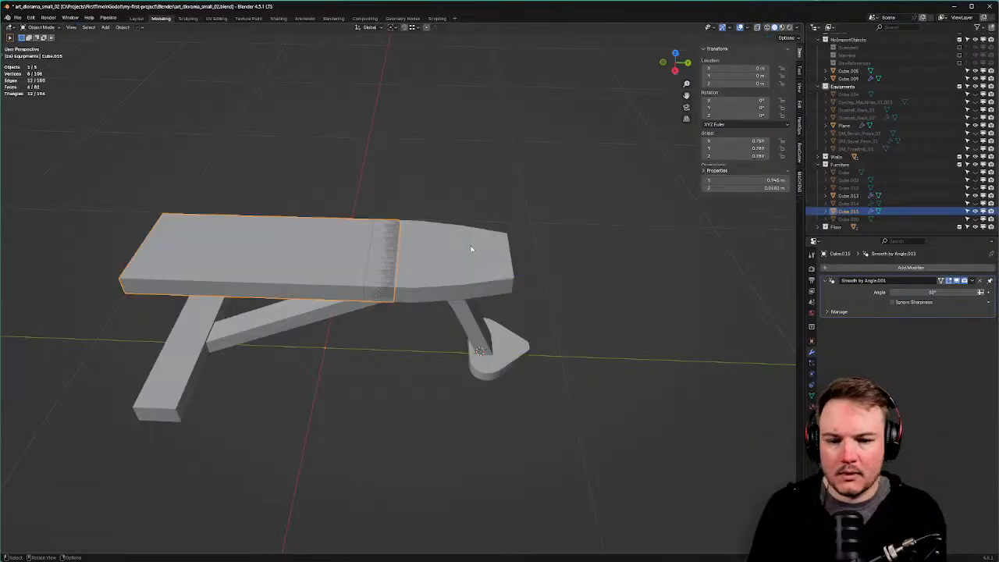
left_click(471, 249)
key("Tab")
left_click_drag(322, 186, 471, 340)
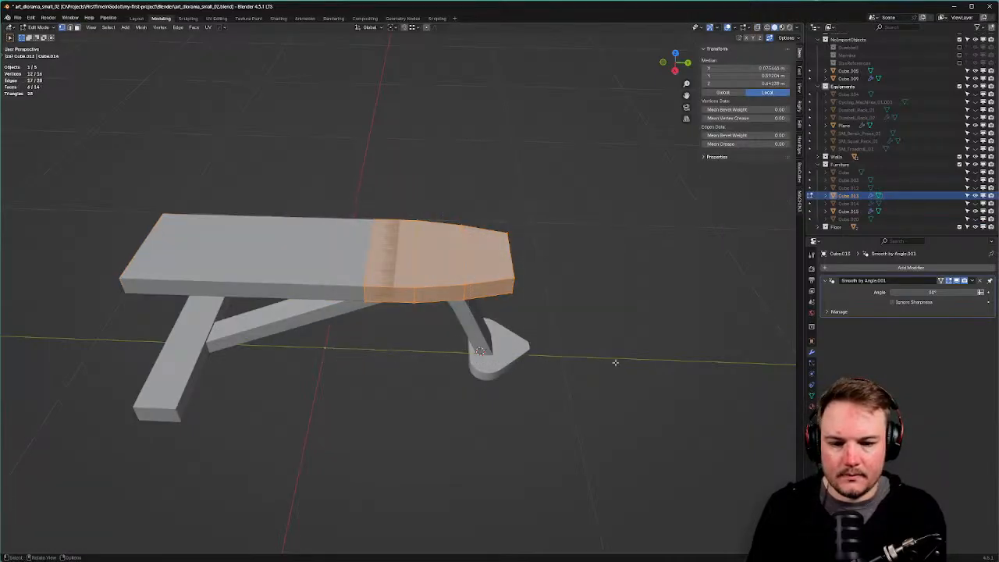
key("s")
key("y")
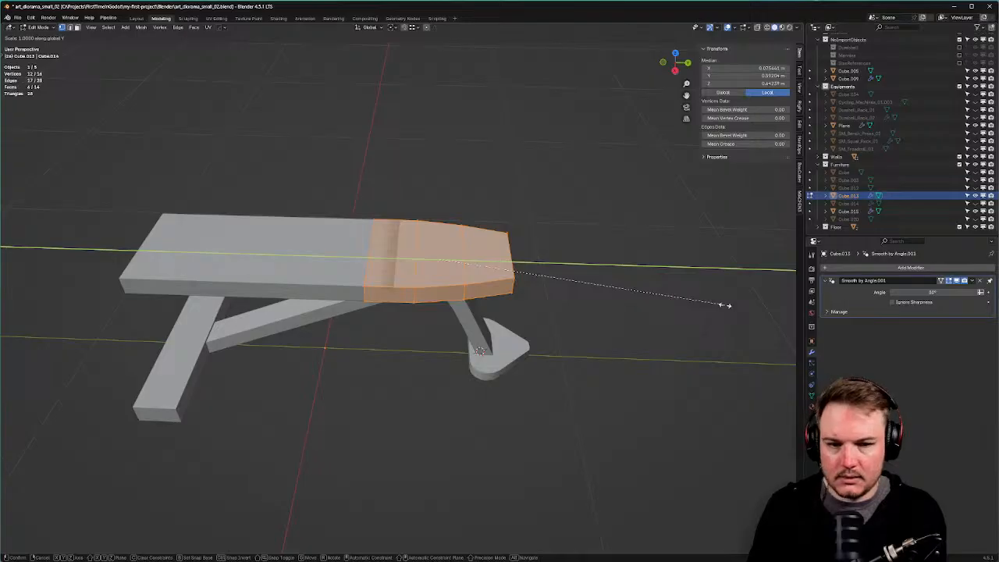
key("Escape")
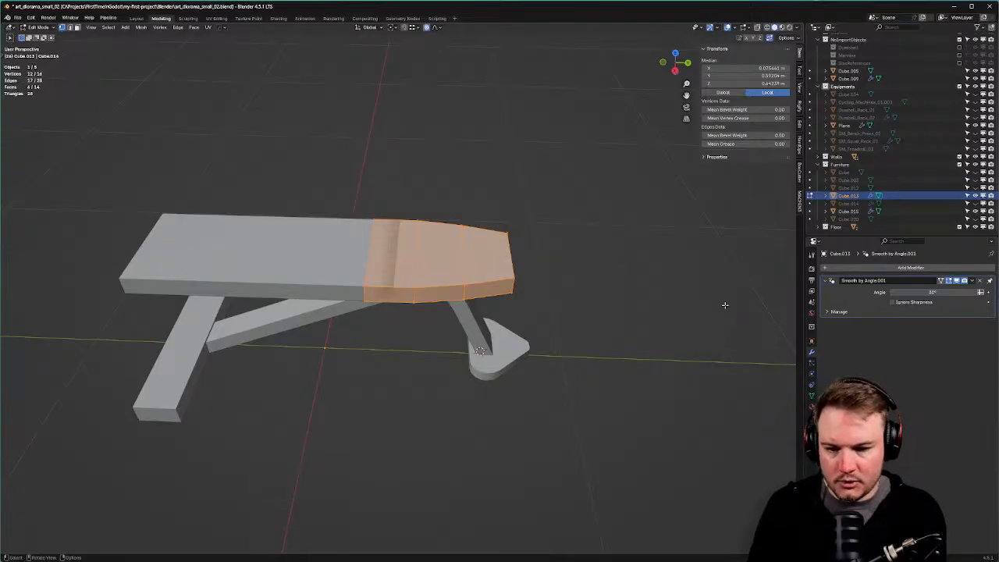
key("s")
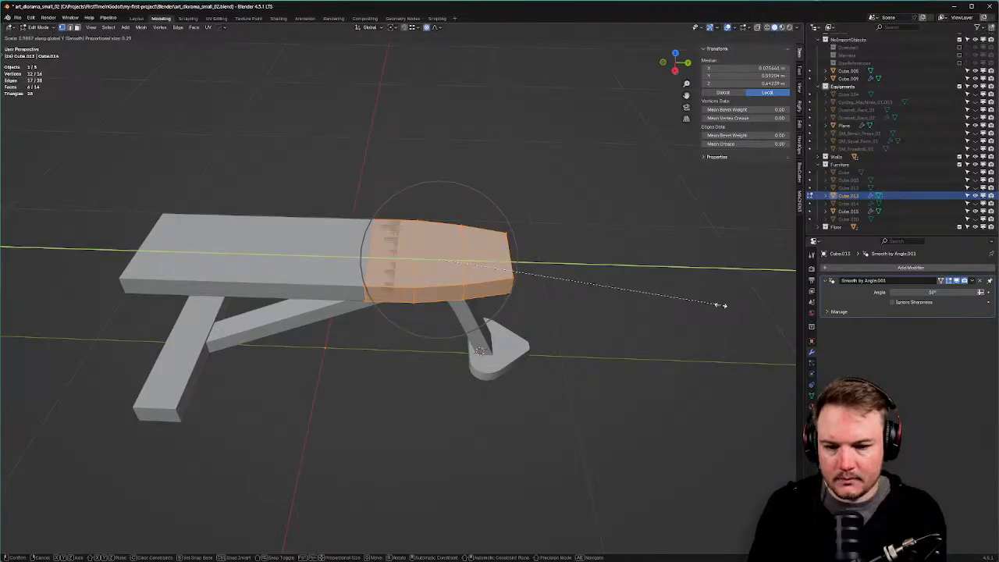
Snap the 3D cursor to the seat's end face and set the pivot point to 3D Cursor.
key("Escape")
middle_click_drag(505, 217, 475, 204)
key("3")
left_click(501, 301)
key("shift+s")
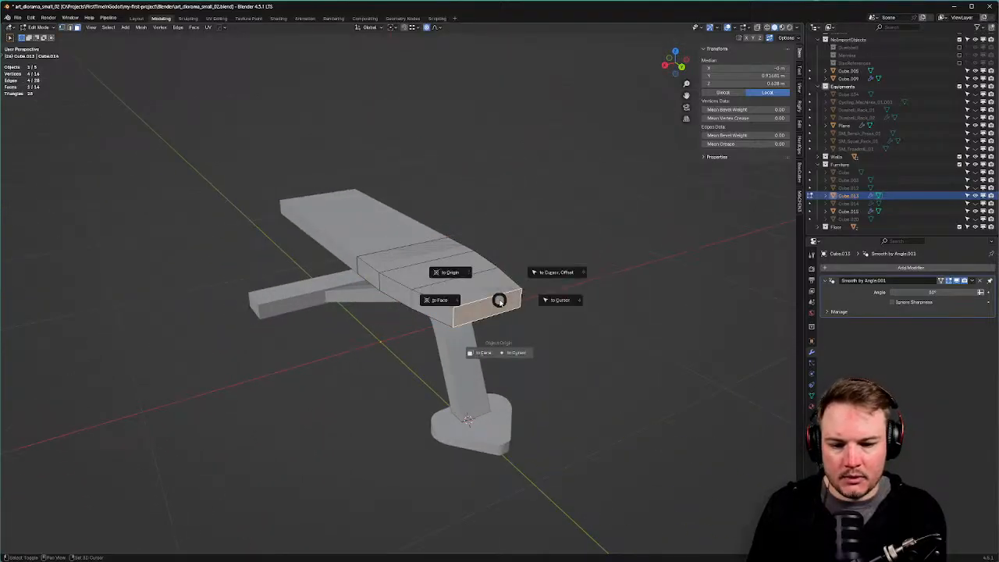
left_click(480, 306)
key("Tab")
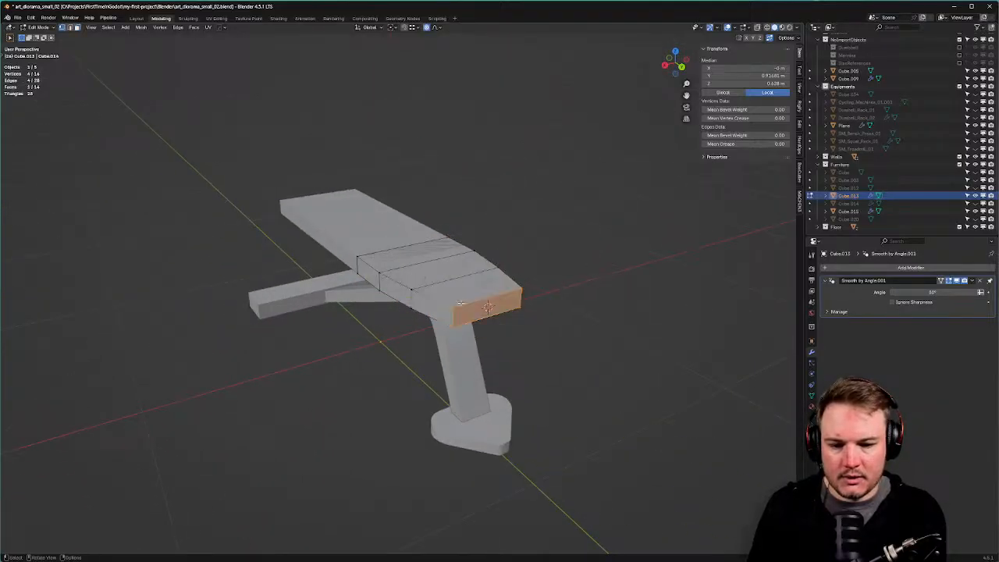
key("a")
left_click(367, 28)
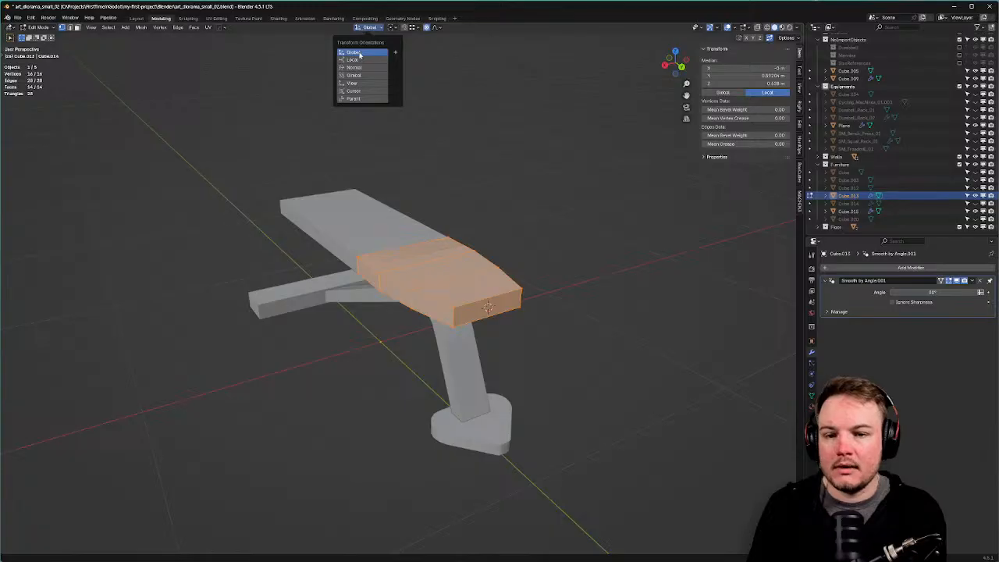
left_click(392, 27)
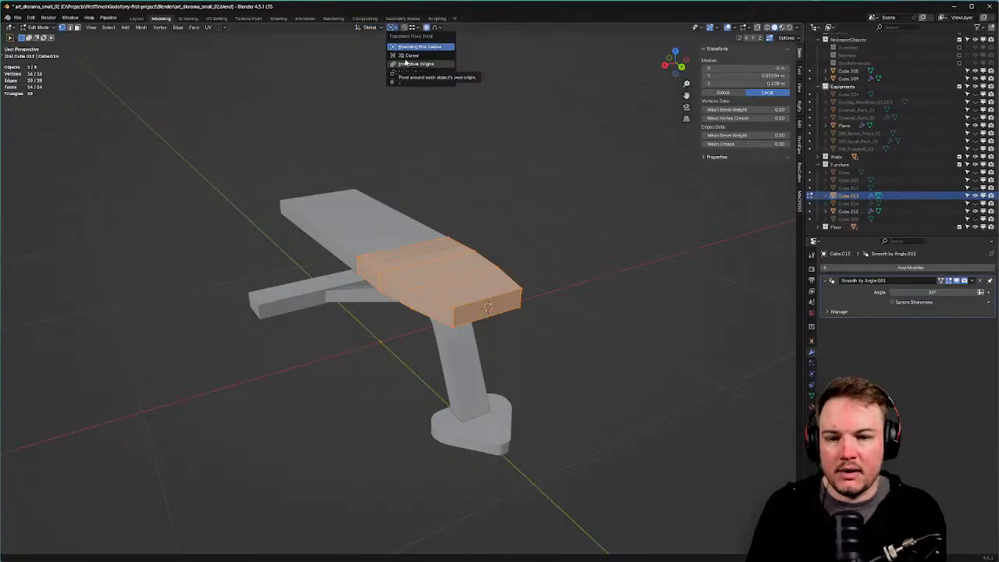
left_click(405, 57)
Try a proportional scale of the end section along Y, X and Z, then undo it.
middle_click_drag(555, 216, 606, 237)
key("s")
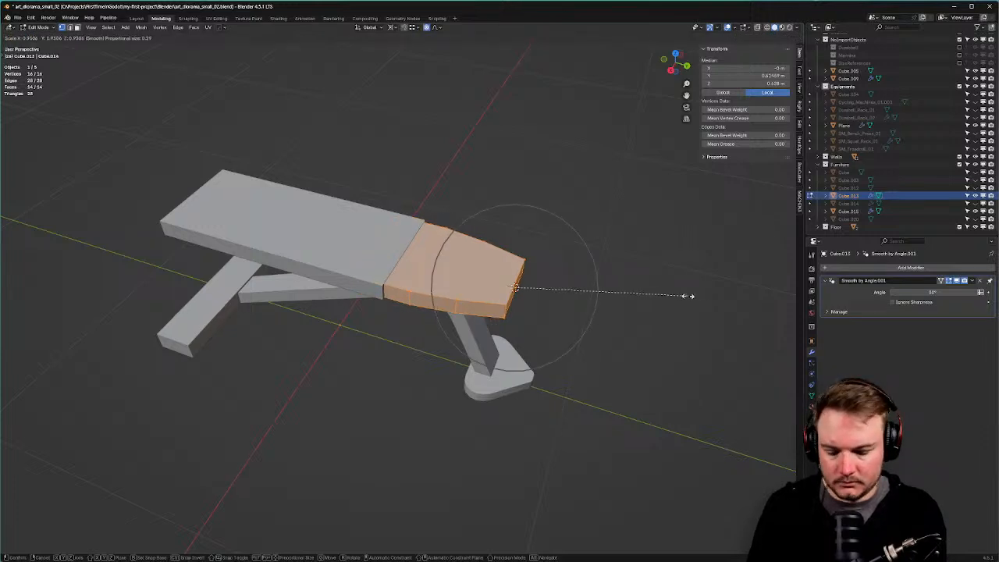
key("shift+x")
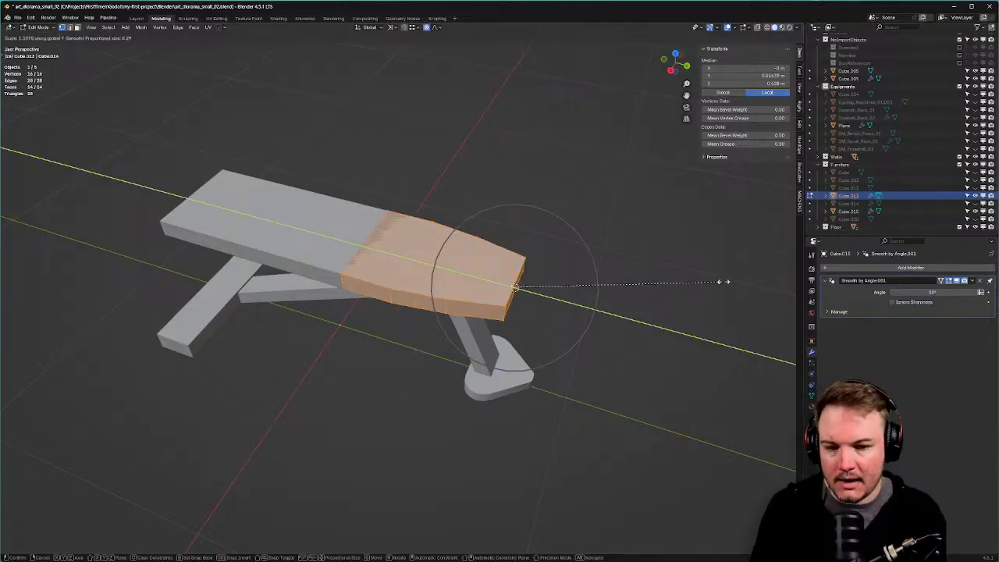
key("y")
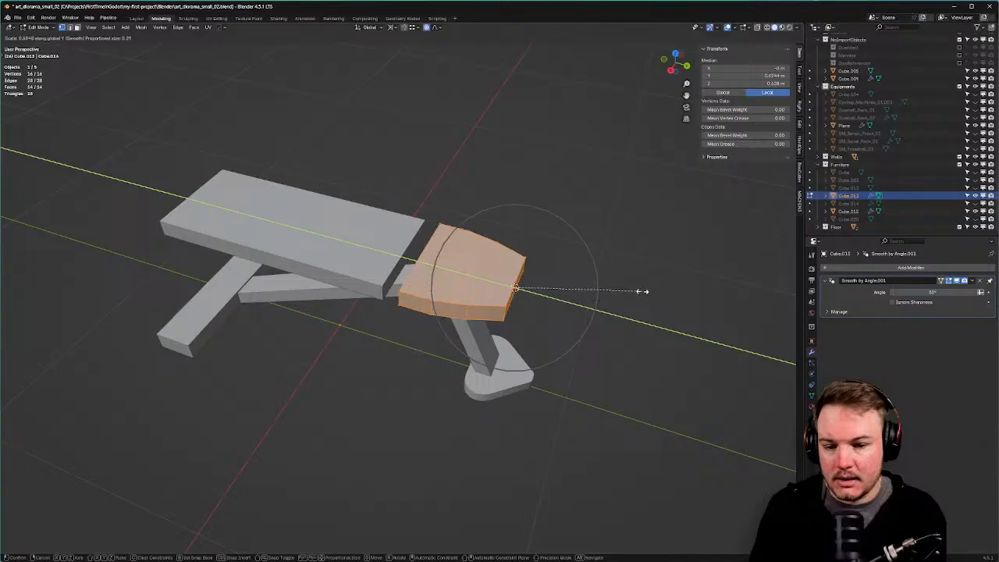
key("x")
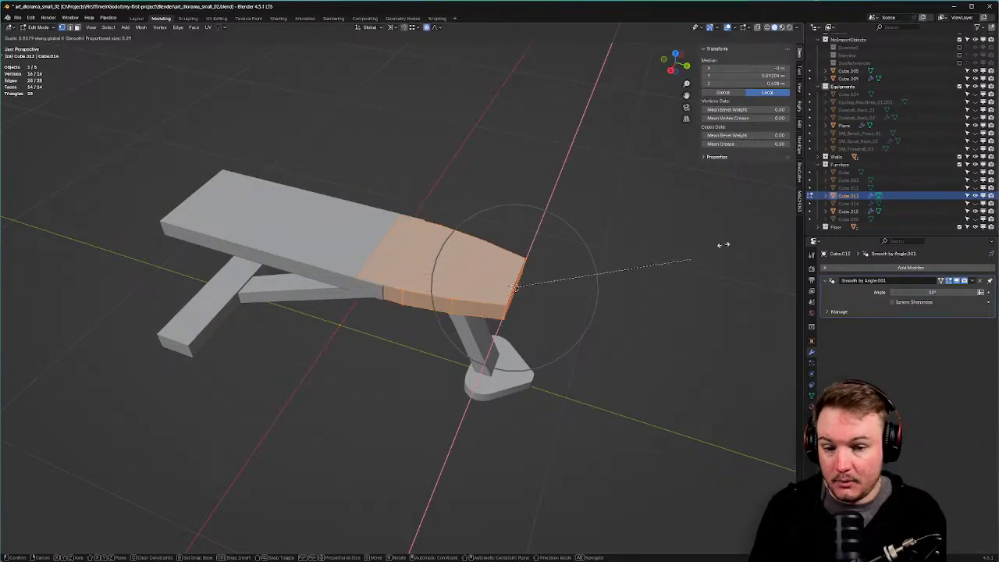
key("z")
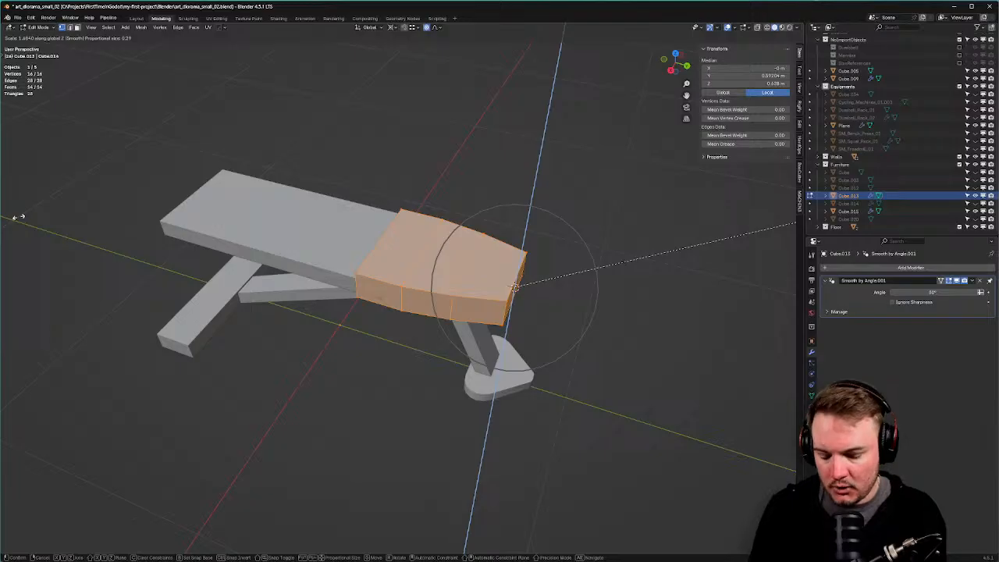
left_click(17, 217)
key("ctrl+z")
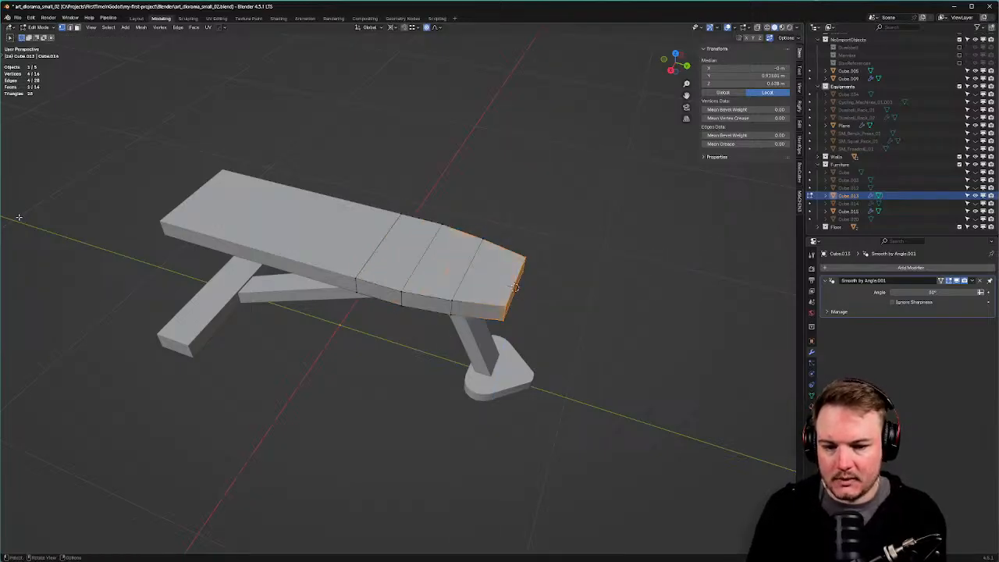
key("ctrl+z")
right_click(34, 217)
Scale the end section to 0.74 along Y with smooth falloff and leave Edit Mode.
key("a")
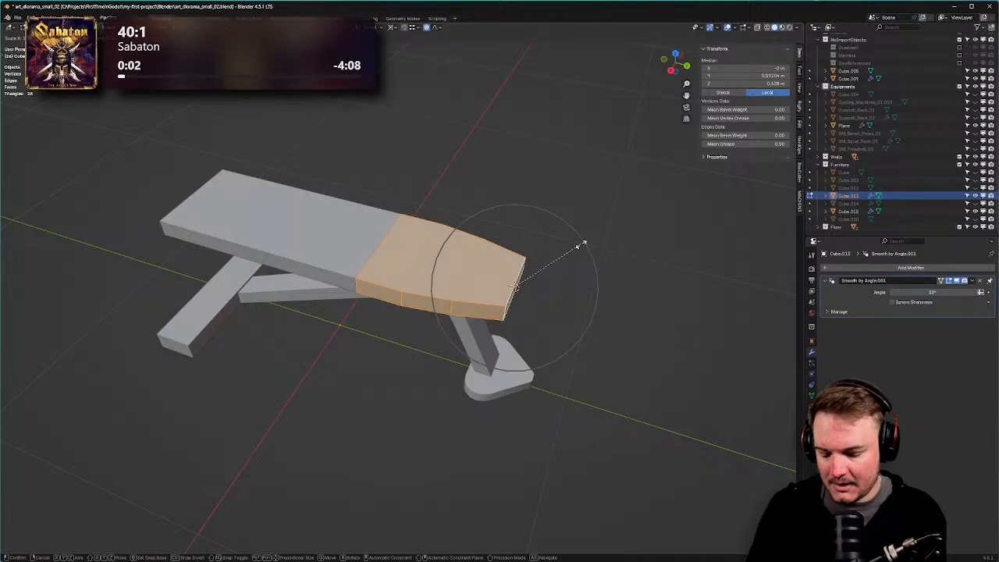
key("shift+x")
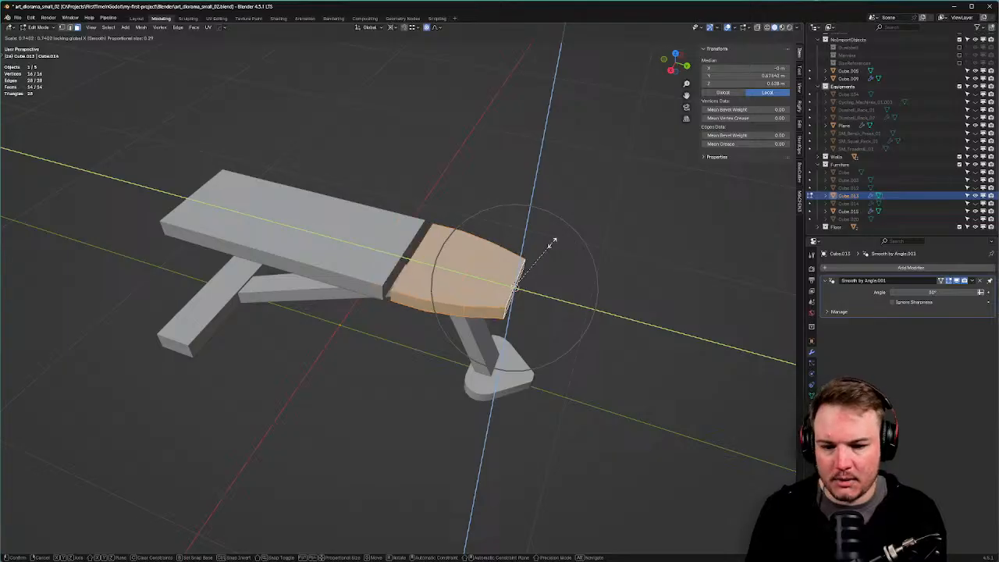
key("y")
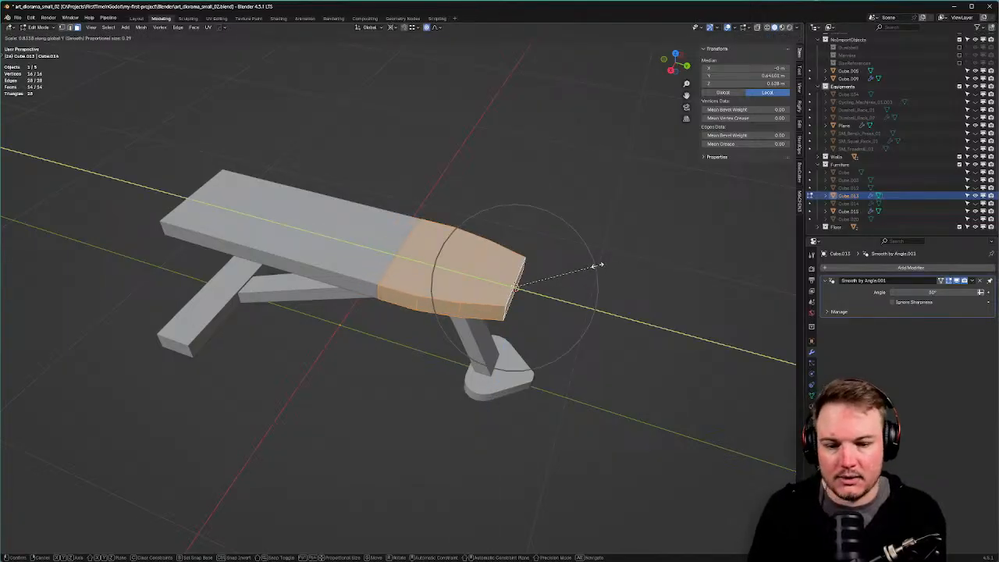
left_click(483, 266)
middle_click_drag(482, 266, 367, 292)
scroll(550, 244, "down", 3)
key("Tab")
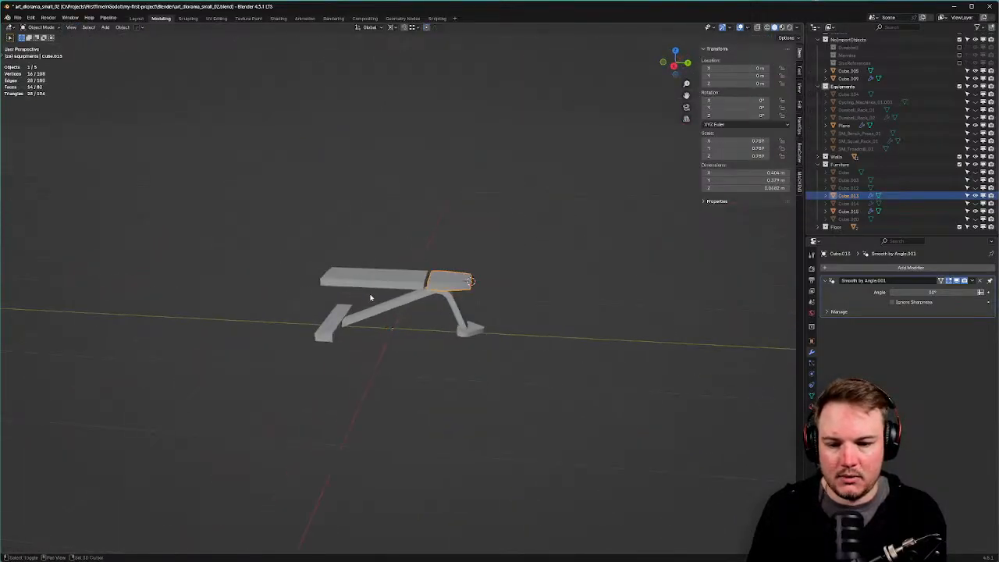
Lengthen the long seat pad by moving its end vertices along Y.
scroll(392, 306, "up", 3)
middle_click_drag(281, 352, 319, 348, "shift")
left_click(344, 277)
key("Tab")
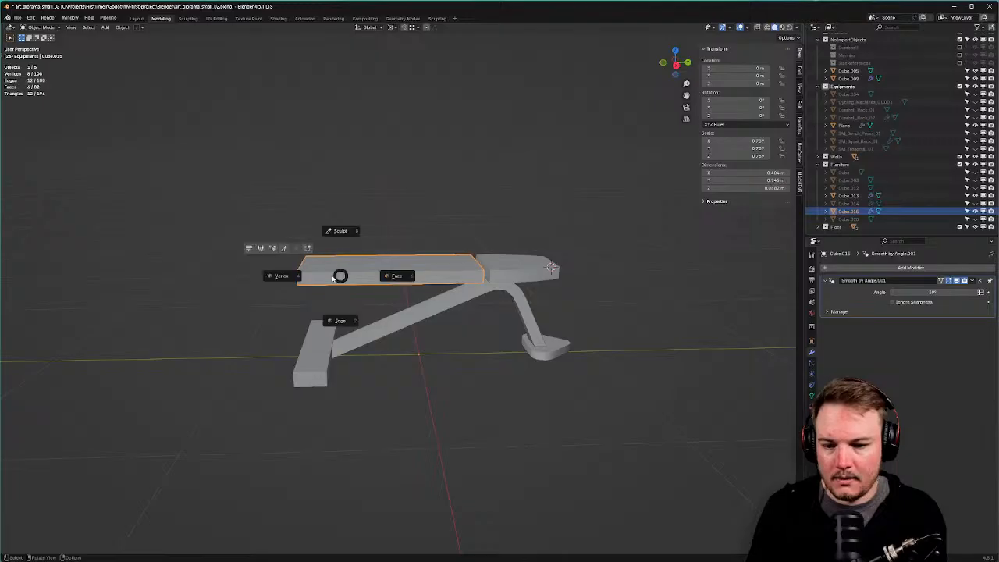
left_click(283, 274)
key("alt+z")
left_click_drag(258, 218, 391, 301)
key("g")
key("y")
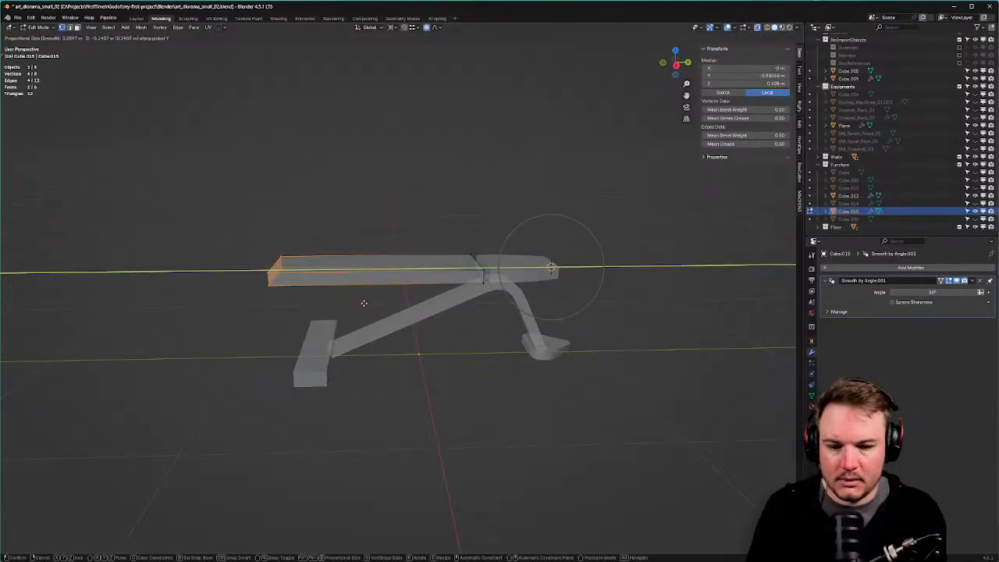
left_click(362, 303)
middle_click_drag(348, 328, 406, 295, "shift")
key("Tab")
left_click(420, 253)
In Right Ortho view, move the footplate farther out along Y.
left_click(384, 310)
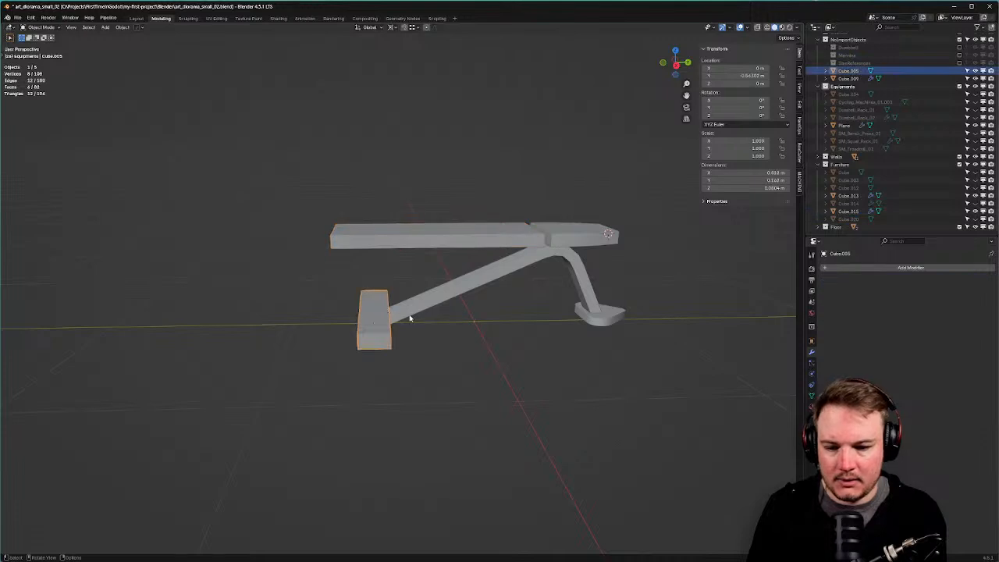
key("KP_3")
key("g")
key("y")
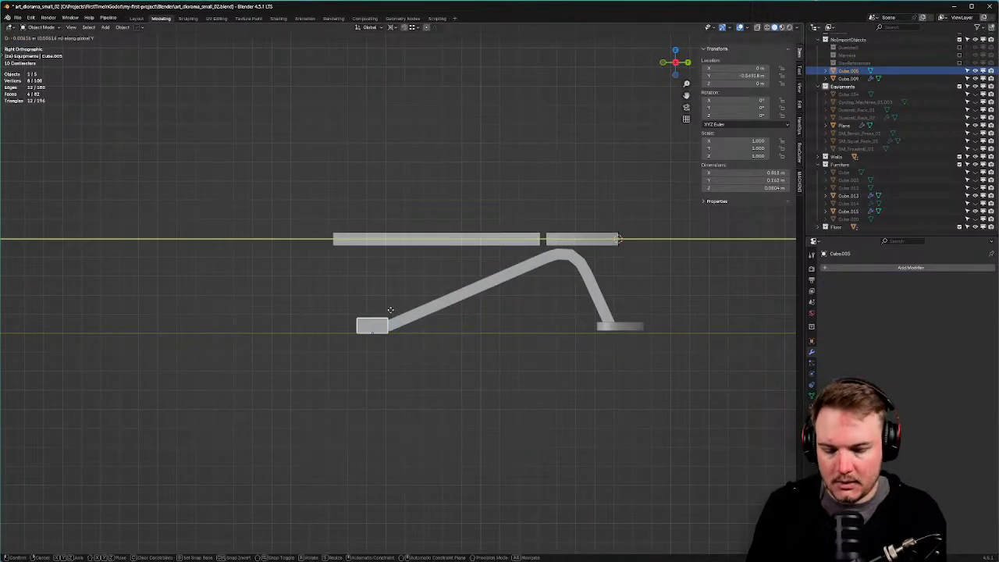
left_click(367, 315)
Stretch the slanted frame bar's lower end out toward the footplate.
left_click(398, 327)
key("Tab")
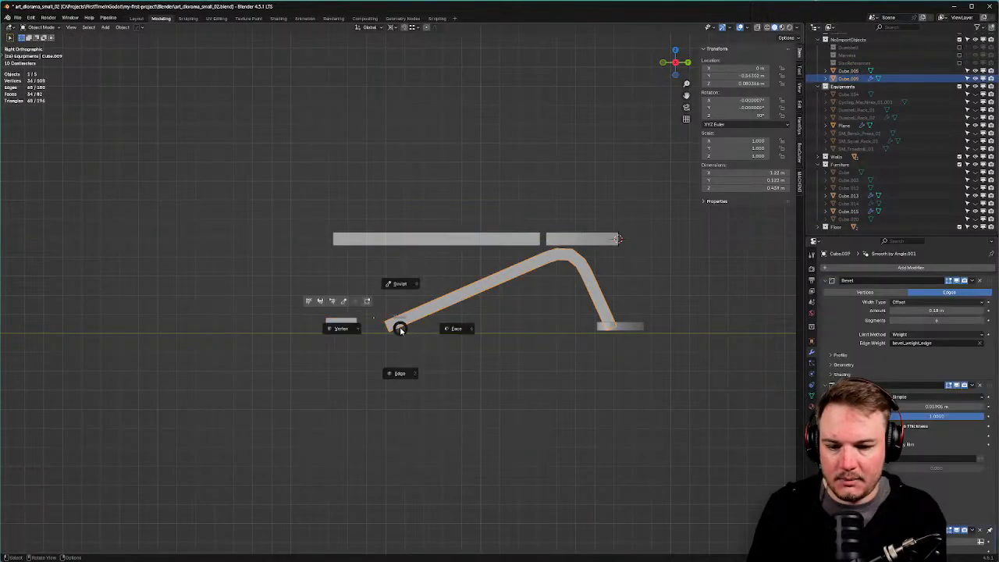
key("g")
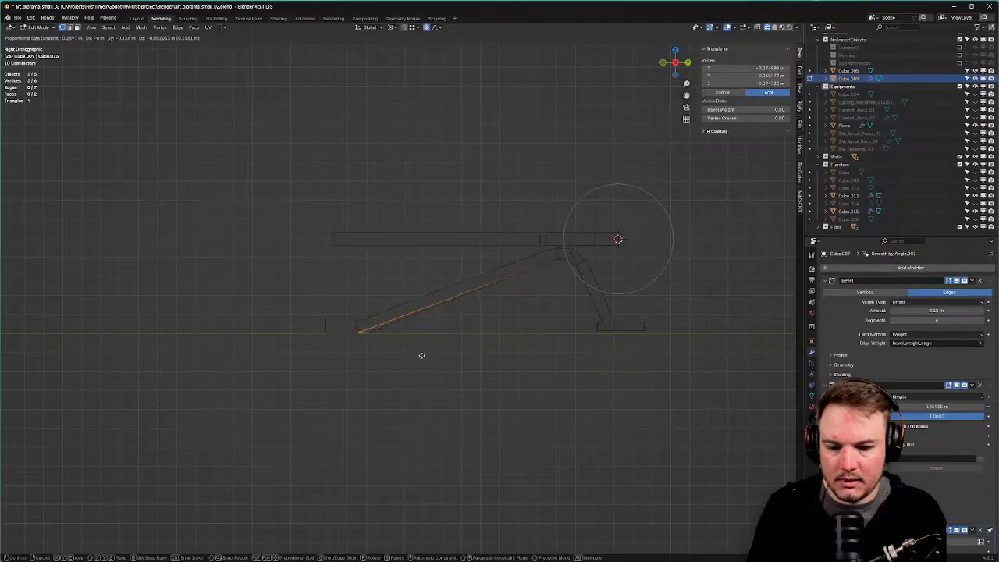
left_click(422, 355)
left_click_drag(374, 295, 490, 383)
key("g")
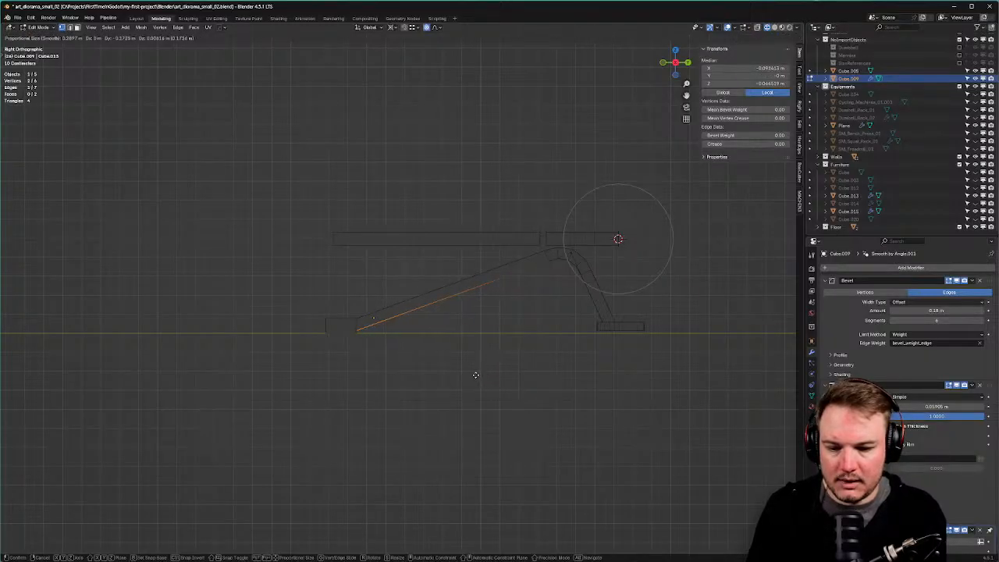
left_click(493, 358)
key("Tab")
left_click(515, 262)
Return to a perspective view with see-through off and reselect the long seat pad.
middle_click_drag(475, 143, 595, 211)
left_click(595, 212)
key("alt+z")
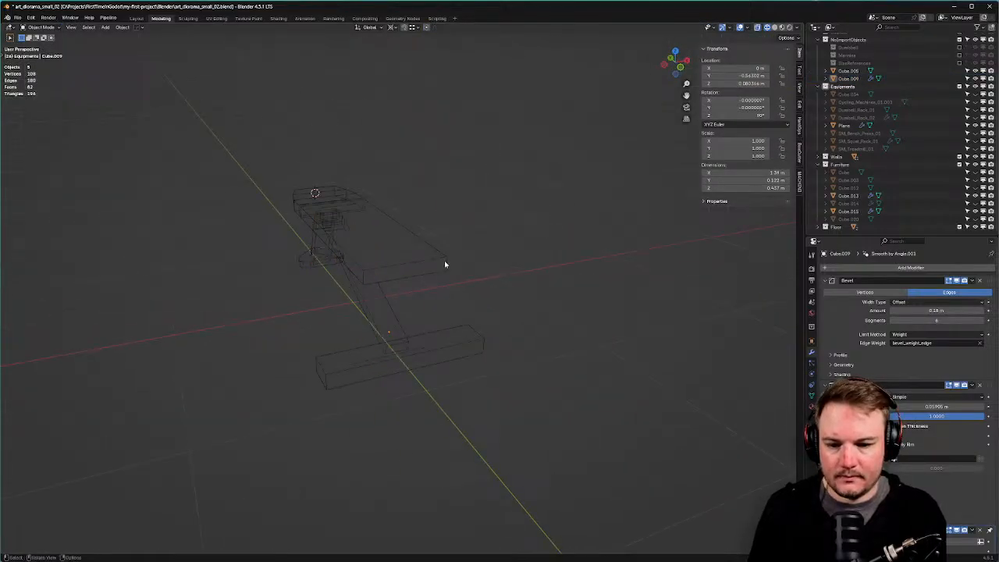
key("alt+z")
key("alt+z")
middle_click_drag(484, 268, 648, 324)
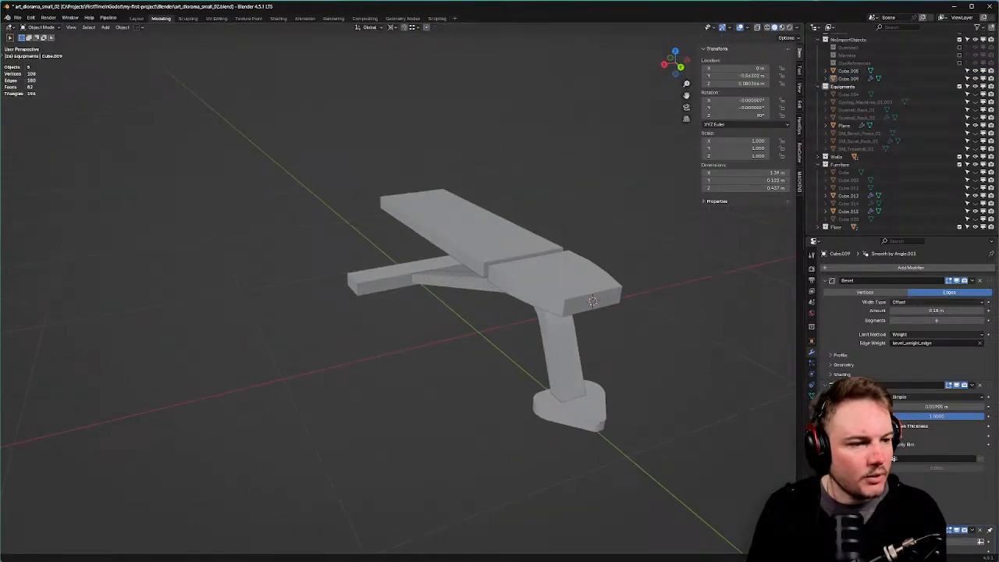
middle_click_drag(453, 239, 482, 244)
left_click(456, 228)
key("Tab")
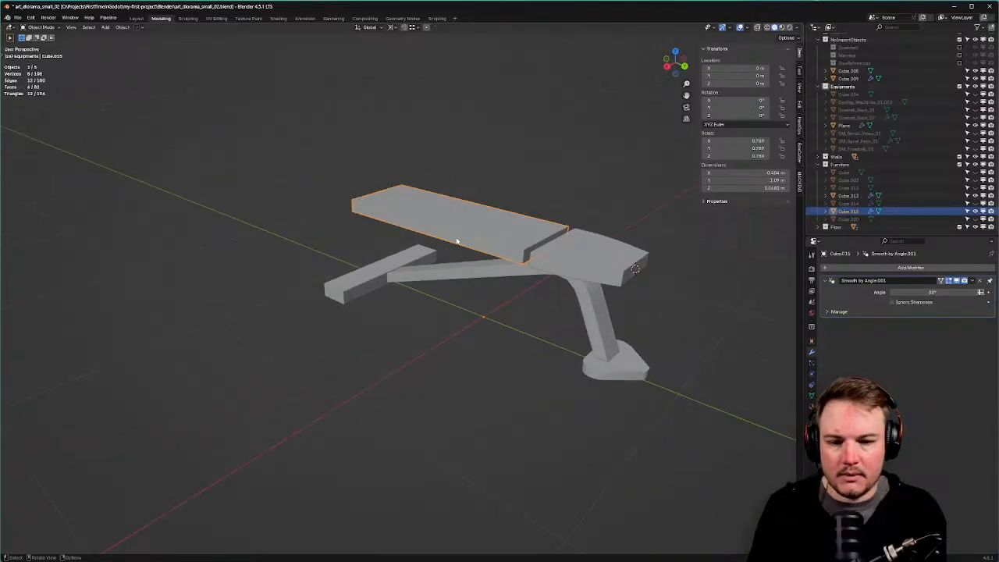
Apply the seat pad's scale.
key("ctrl+a")
left_click(457, 239)
key("ctrl+a")
left_click(457, 234)
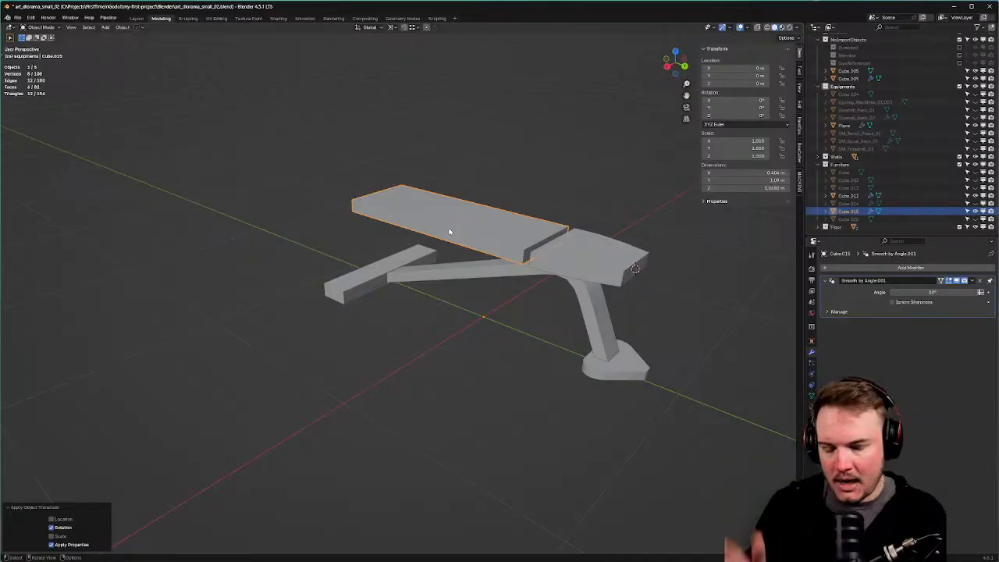
scroll(469, 226, "up", 3)
Bevel the seat pad's end corner edges in Edit Mode.
key("ctrl+Tab")
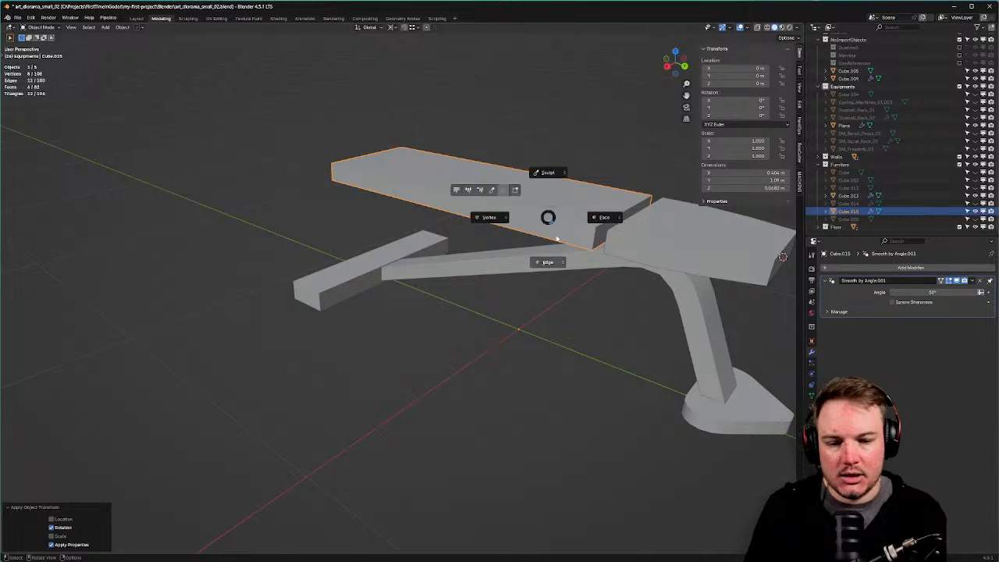
left_click(551, 246)
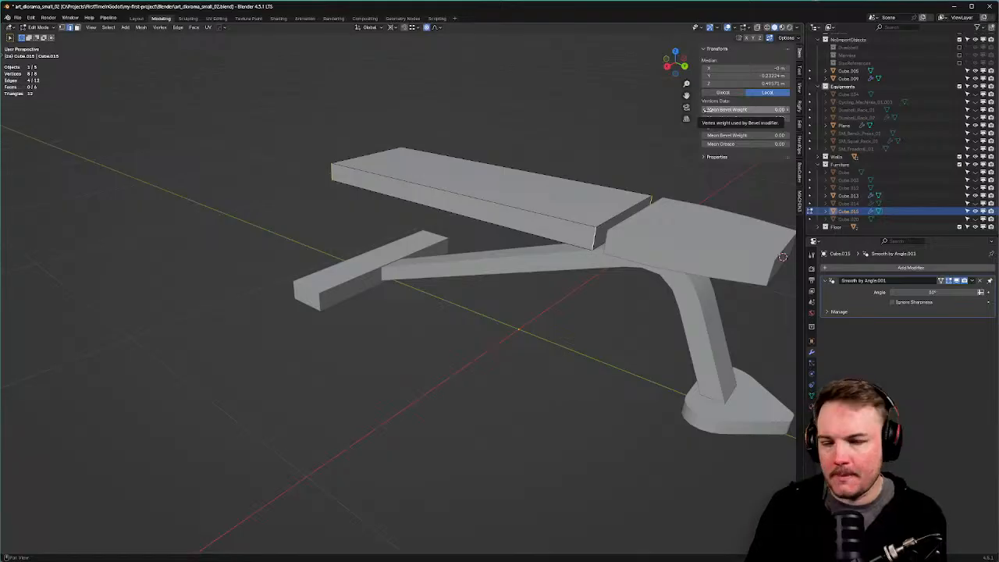
key("Tab")
left_click(488, 101)
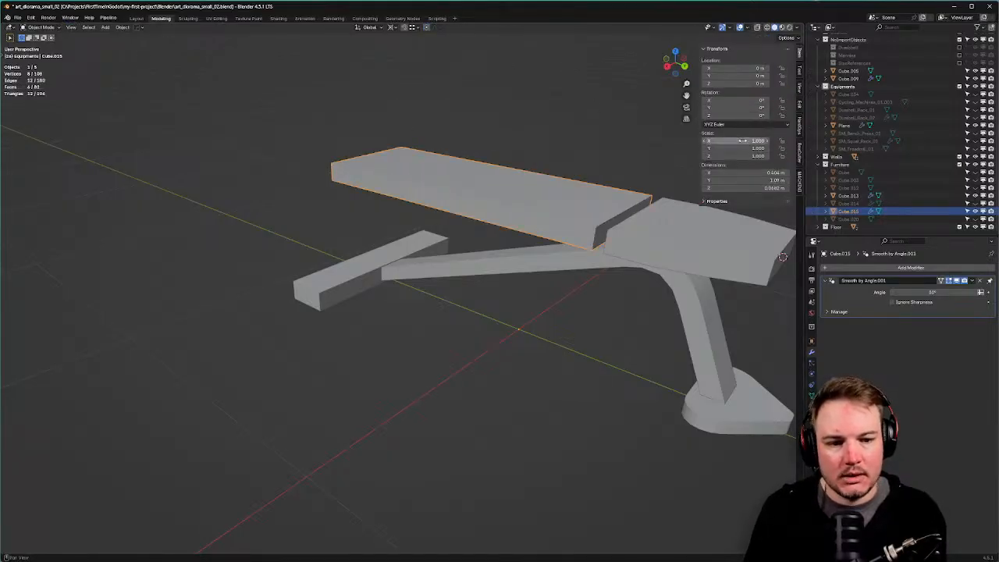
middle_click_drag(473, 201, 462, 191, "shift")
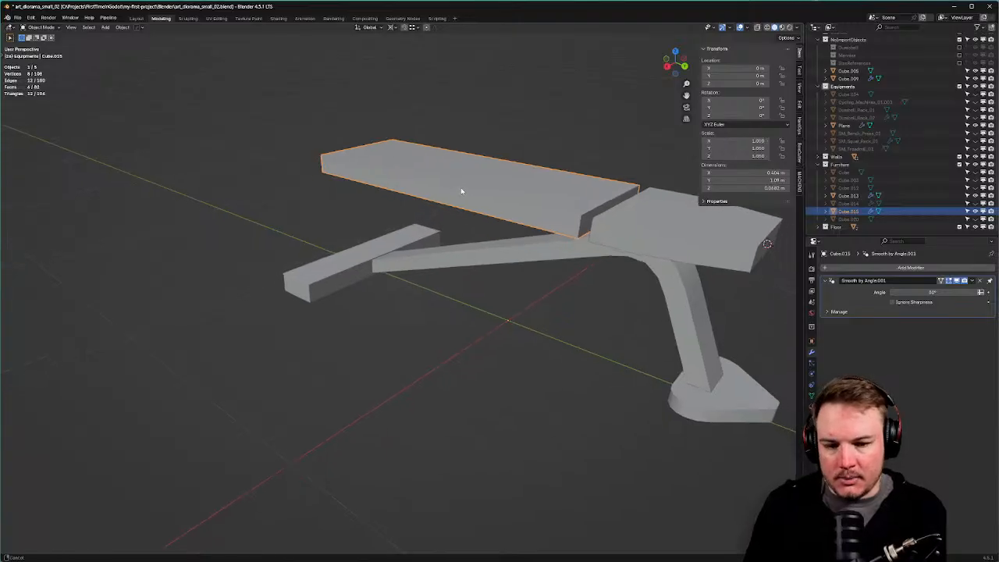
key("Tab")
left_click(463, 231)
middle_click_drag(554, 222, 705, 274)
key("ctrl+b")
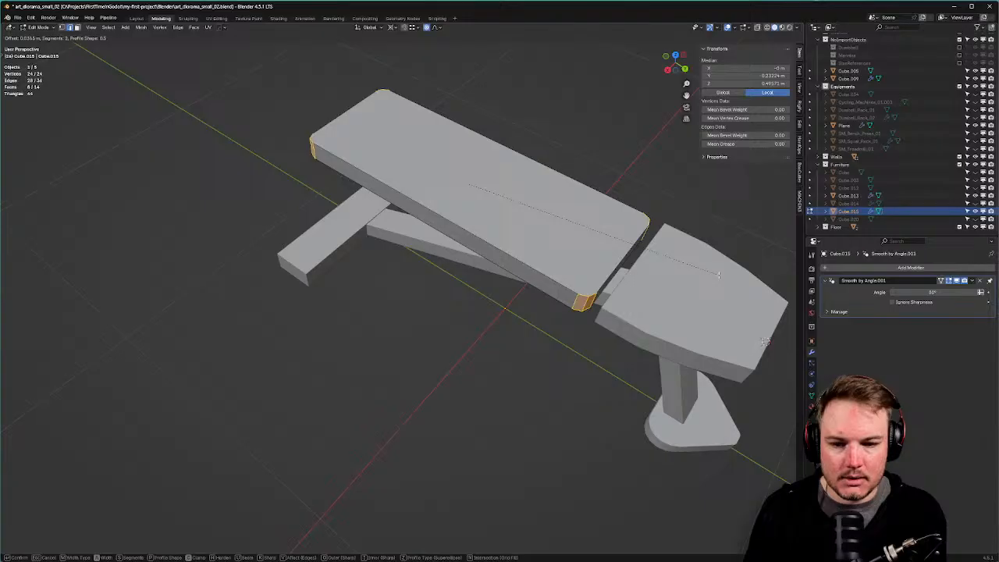
left_click(719, 274)
Bevel the rim of the seat pad's top face.
left_click(551, 281)
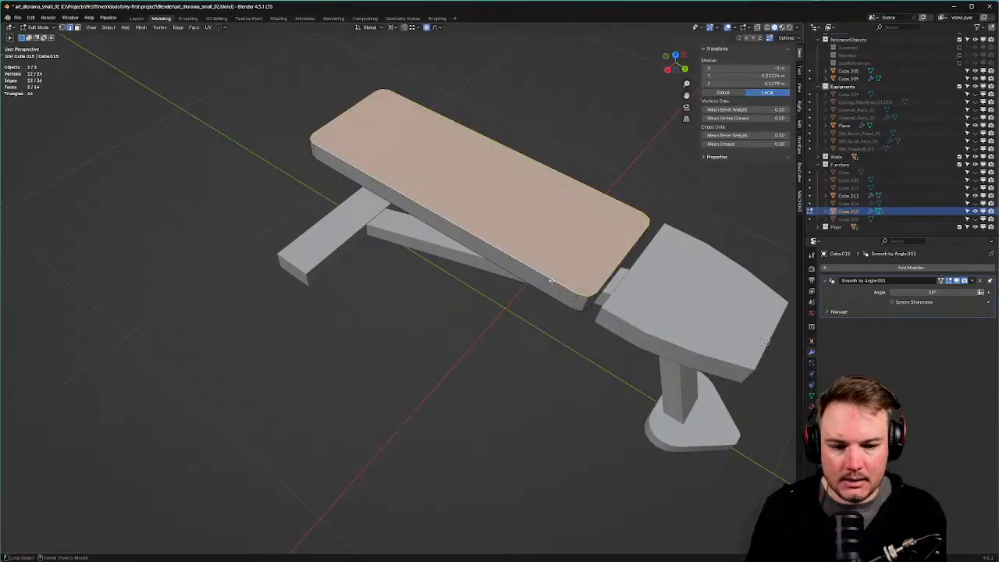
key("ctrl+b")
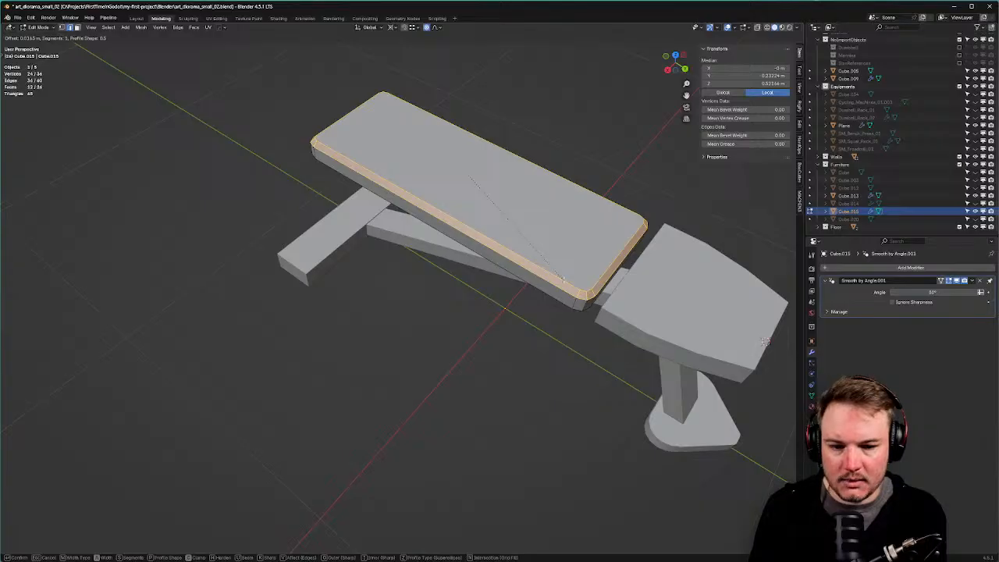
left_click(562, 278)
middle_click_drag(562, 278, 520, 250)
Undo the rim bevel on the pads from Edit Mode.
key("Tab")
key("Tab")
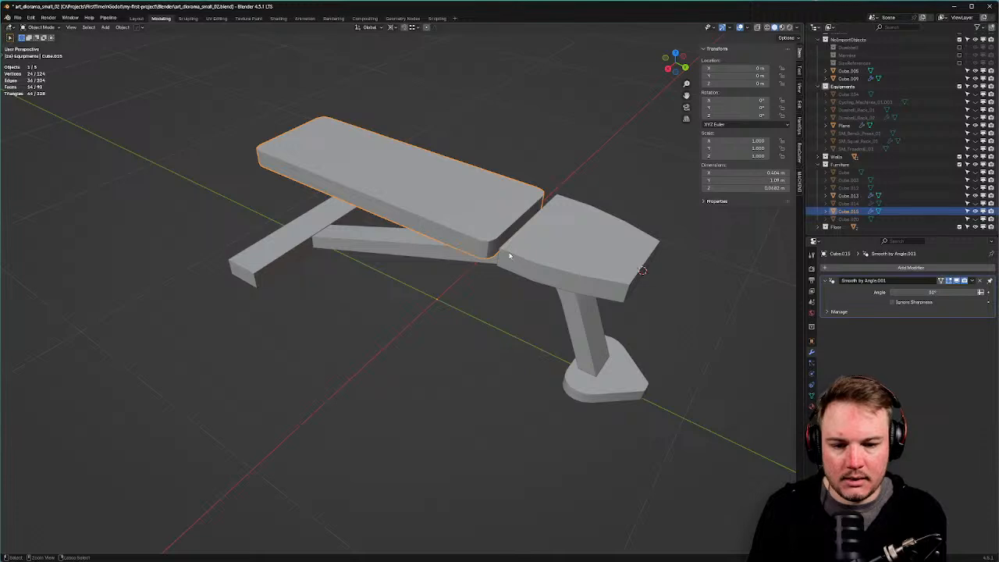
key("Tab")
key("ctrl+z")
key("ctrl+z")
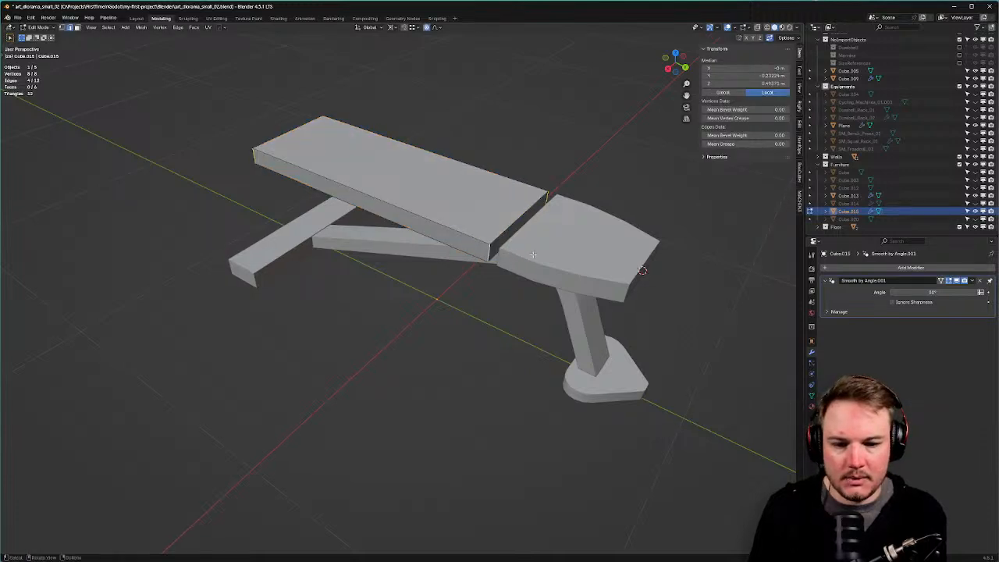
key("Tab")
Round the head pad's rear corner edges with a bevel.
left_click(532, 218)
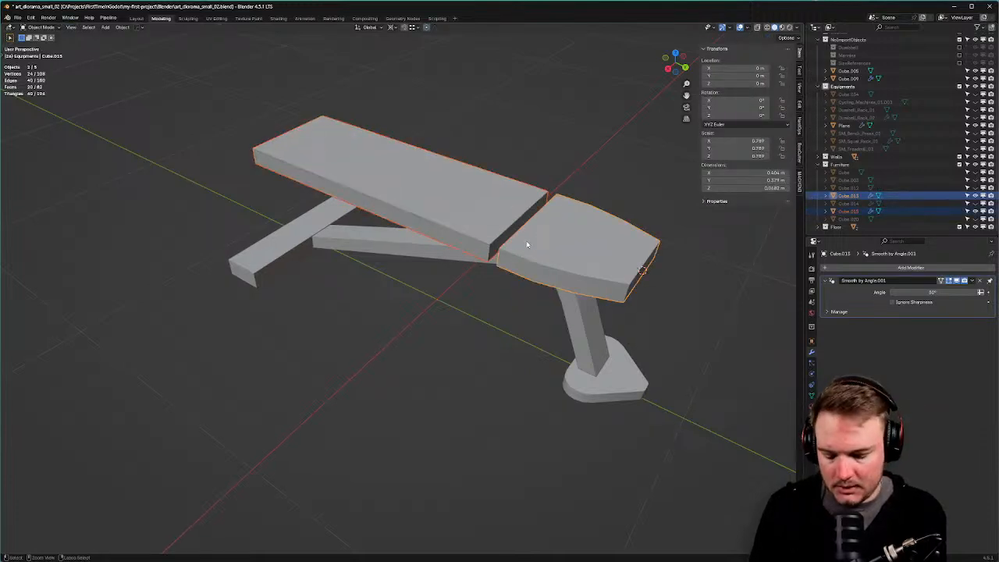
key("Tab")
left_click(526, 286)
middle_click_drag(526, 286, 564, 263)
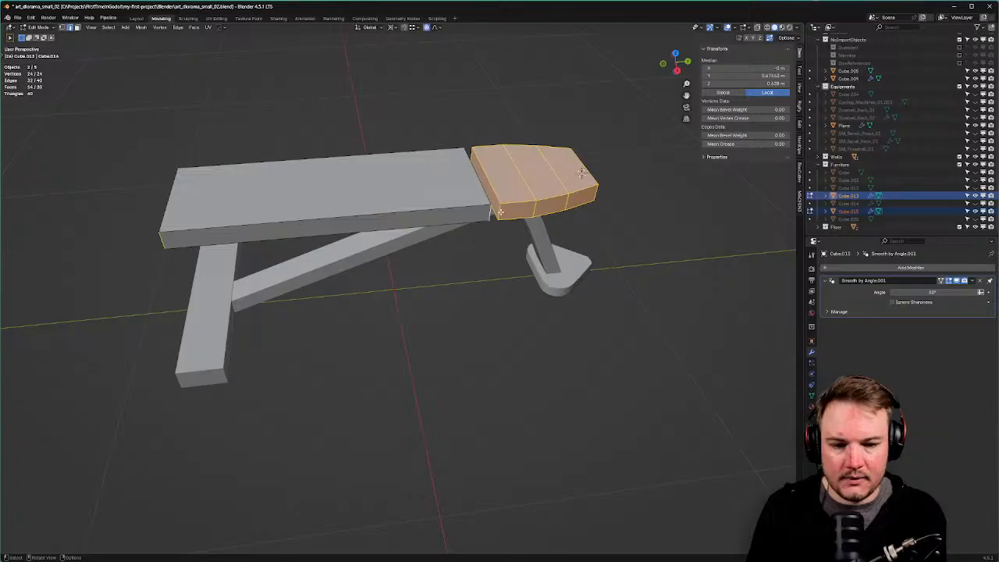
left_click(500, 211)
left_click(490, 178, "shift")
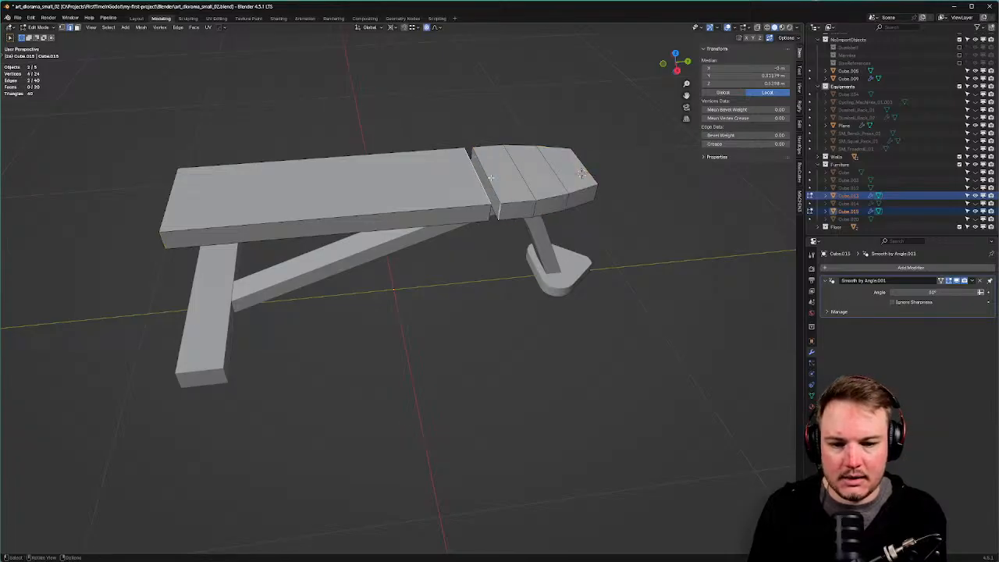
key("alt+a")
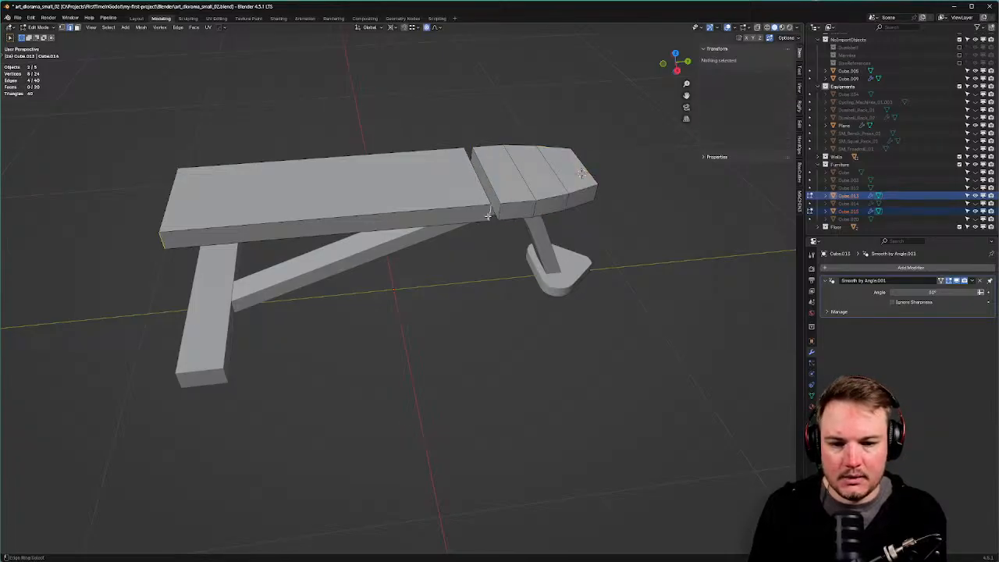
left_click(498, 219, "shift")
left_click(475, 158, "shift")
middle_click_drag(612, 214, 607, 214)
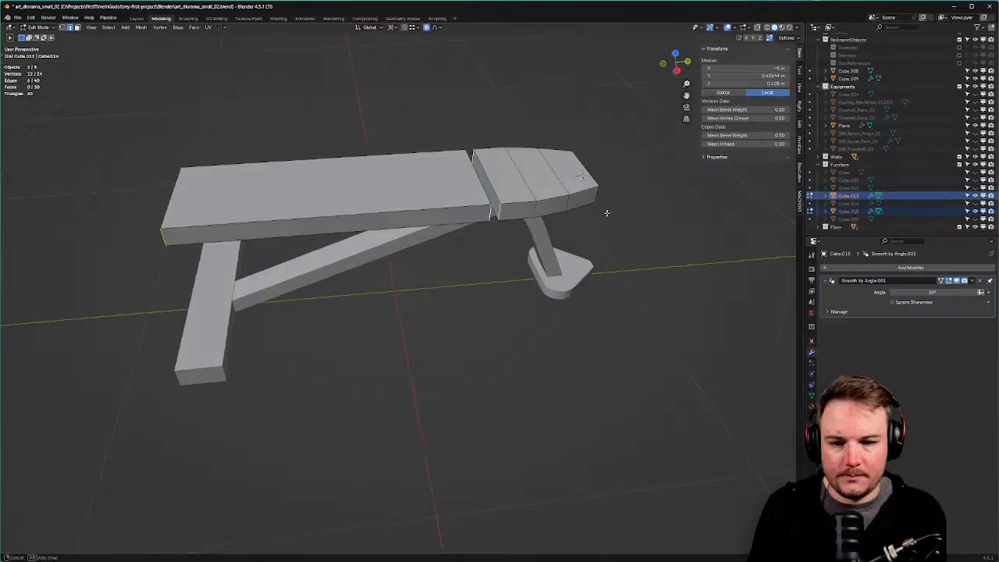
key("ctrl+b")
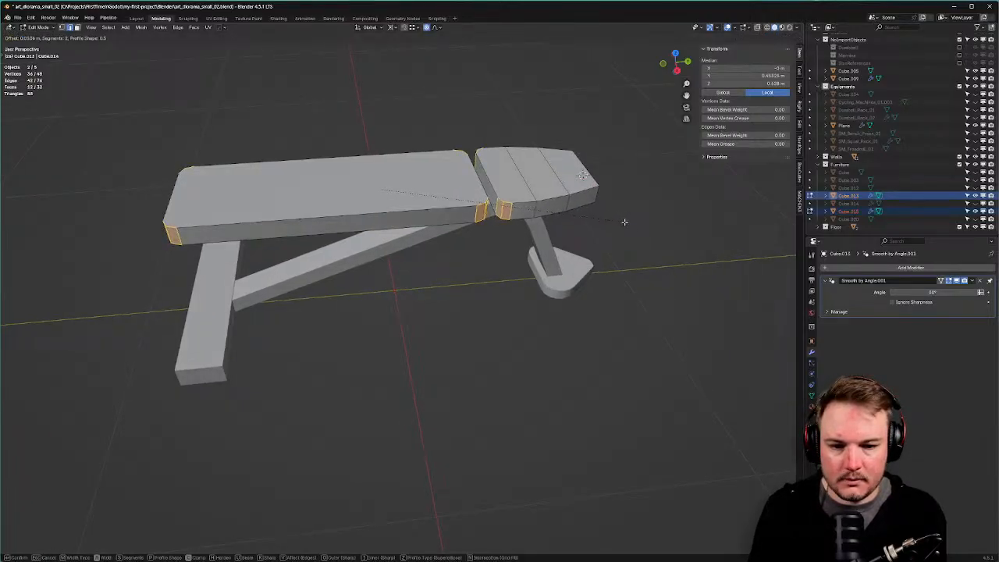
left_click(624, 222)
Bevel the head pad's two front corner edges.
middle_click_drag(624, 222, 471, 285)
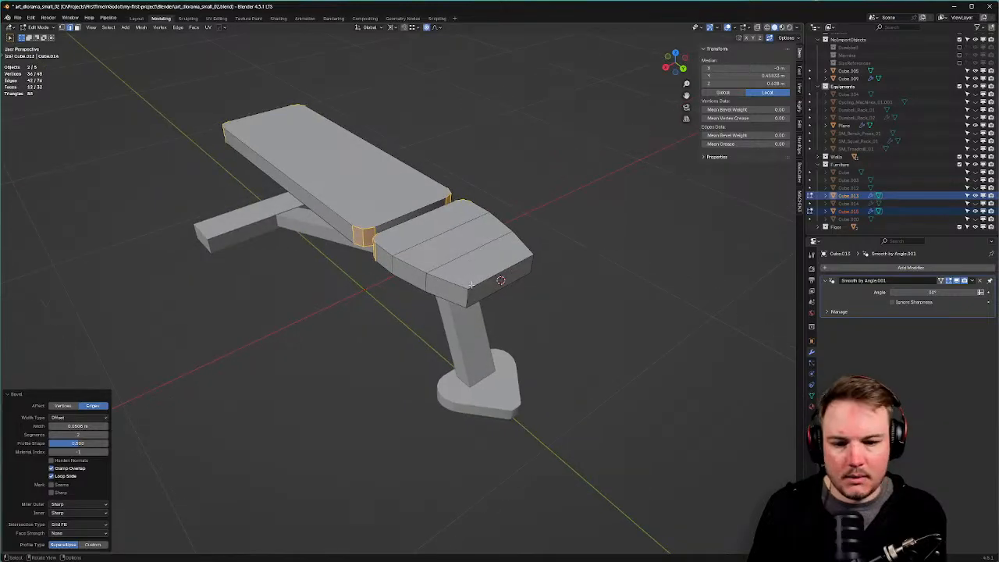
left_click(468, 295)
left_click(531, 269, "shift")
middle_click_drag(588, 254, 586, 268)
key("ctrl+b")
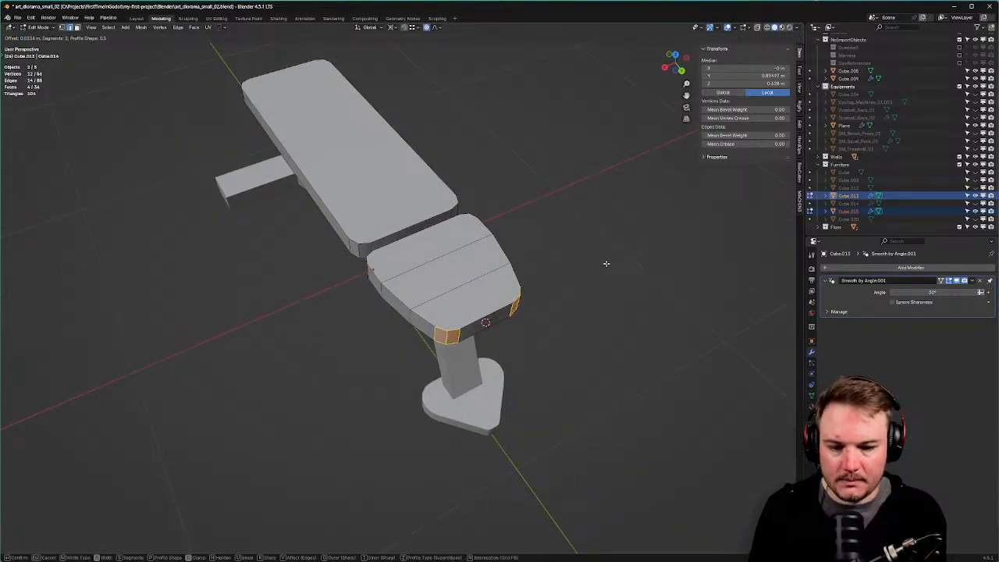
left_click(605, 265)
Select both pads' top rim loops and start an about 0.017 m bevel on them.
key("Tab")
left_click(500, 300)
left_click(545, 292)
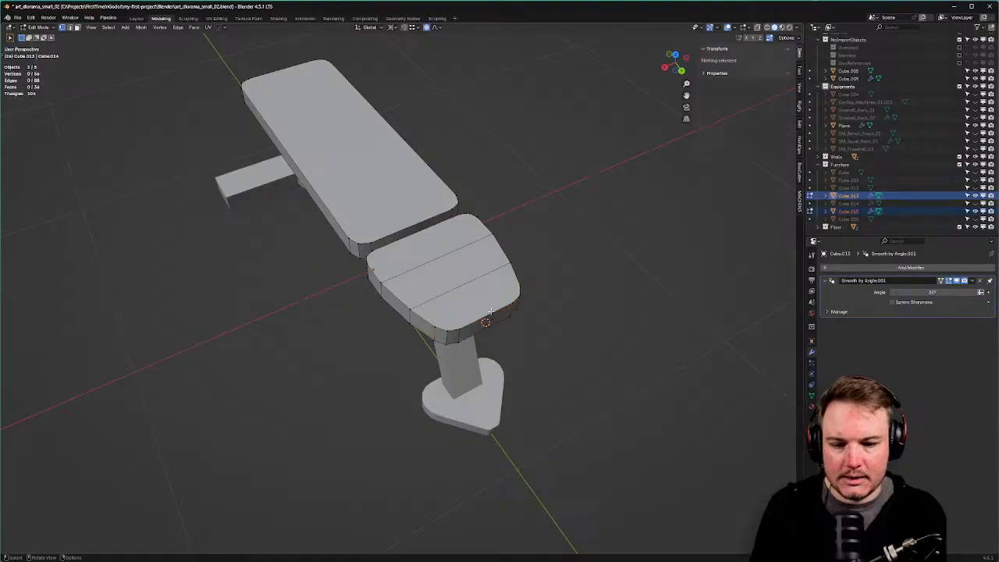
key("Tab")
left_click(491, 357)
left_click(390, 296, "alt")
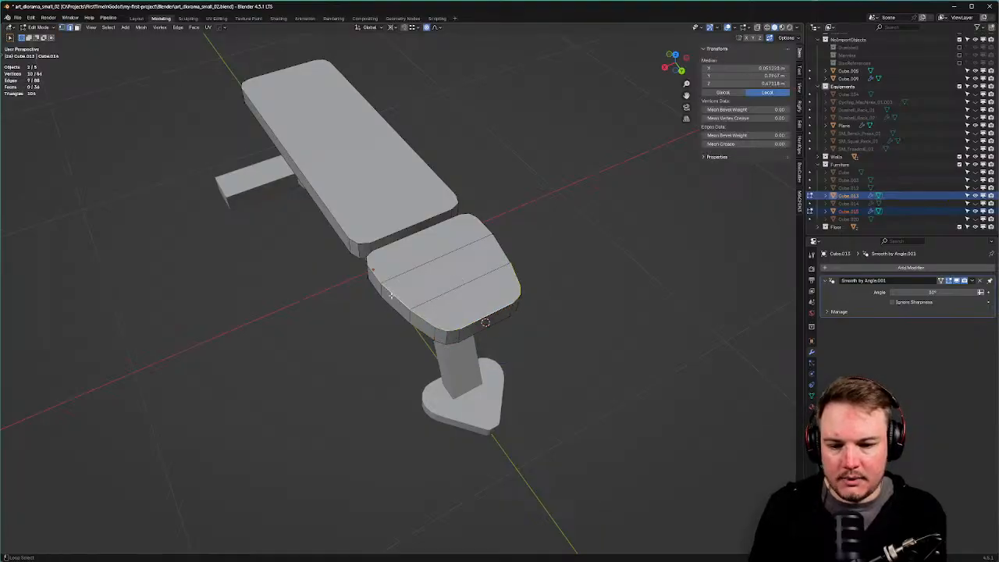
left_click(476, 234, "alt+shift")
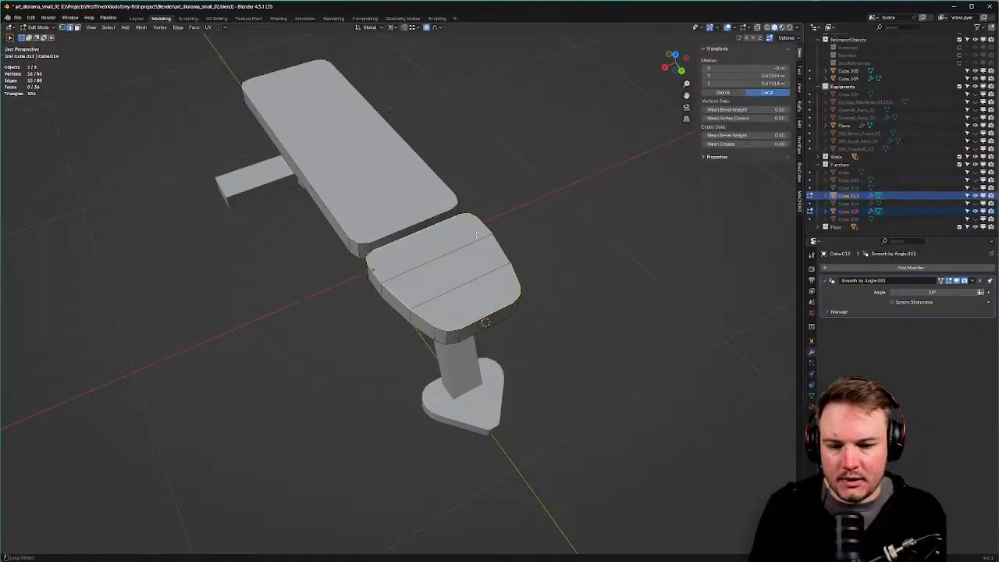
left_click(429, 168, "alt+shift")
key("ctrl+b")
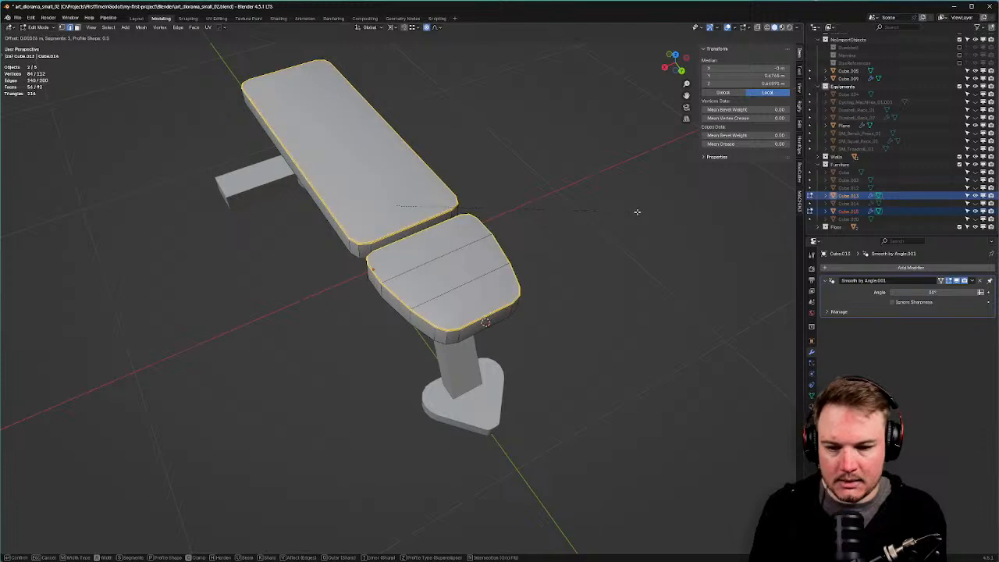
scroll(640, 214, "down", 1)
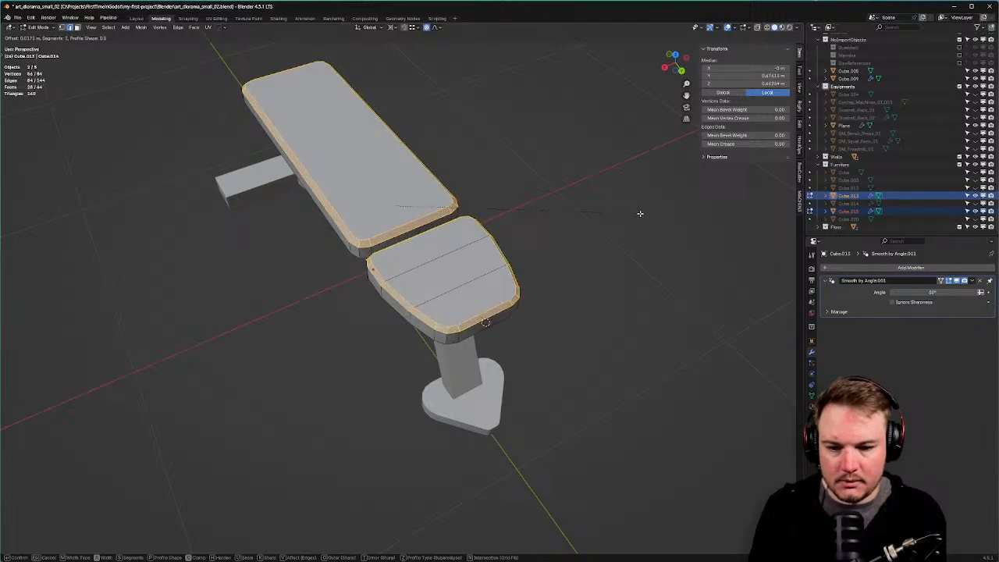
Confirm the top rim bevel and return to Object Mode.
left_click(640, 213)
key("Tab")
left_click(631, 182)
middle_click_drag(557, 240, 524, 250)
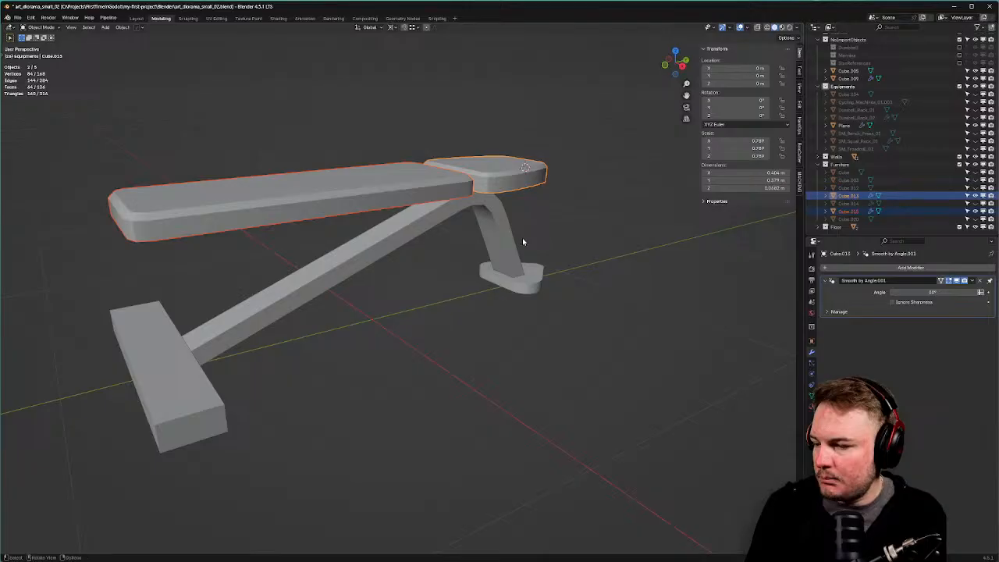
Smooth the long pad and give the head pad Shade Auto Smooth at 60°.
left_click(407, 193)
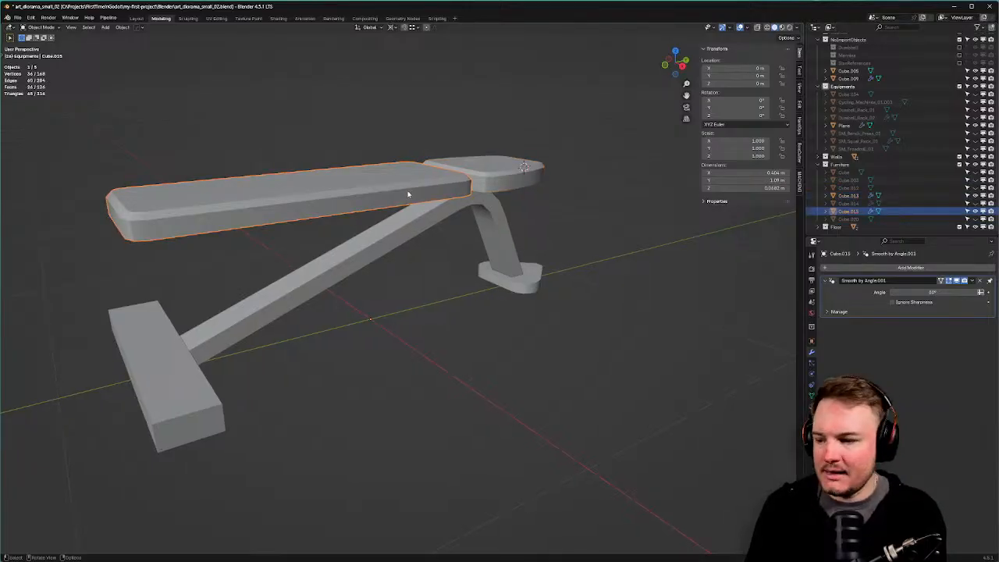
right_click(408, 193)
left_click(408, 194)
left_click(513, 176)
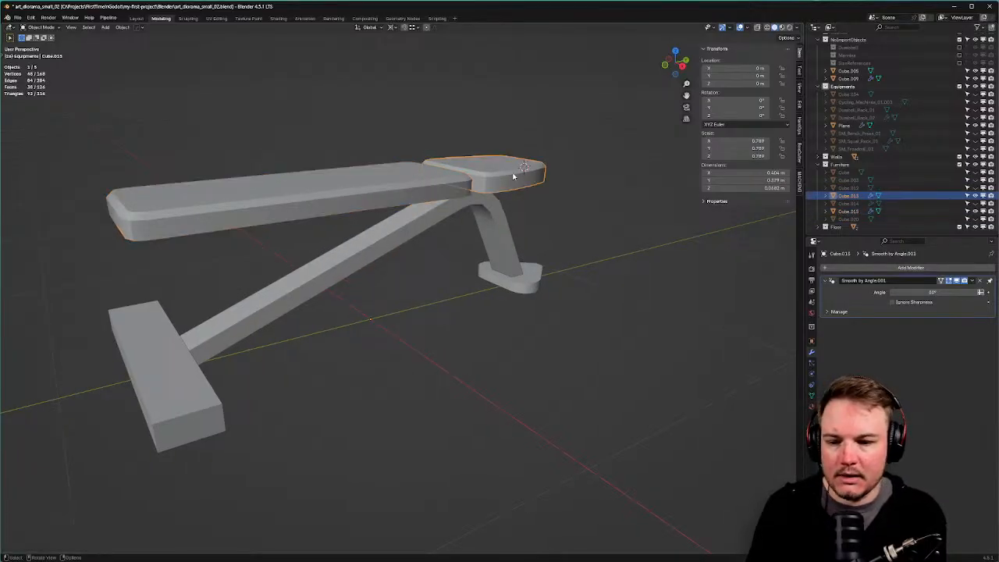
right_click(512, 176)
left_click(514, 176)
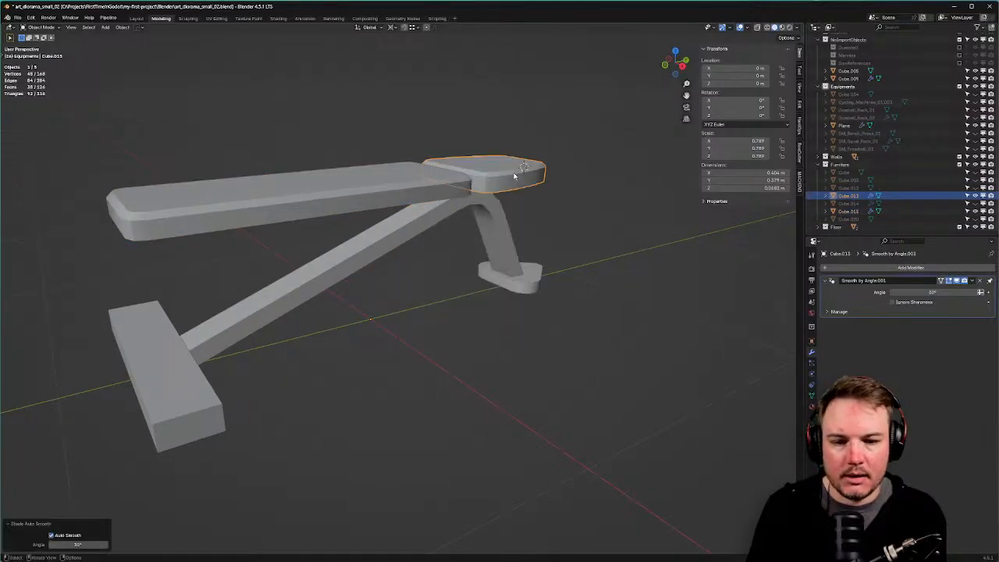
left_click(78, 544)
type("60")
key("Return")
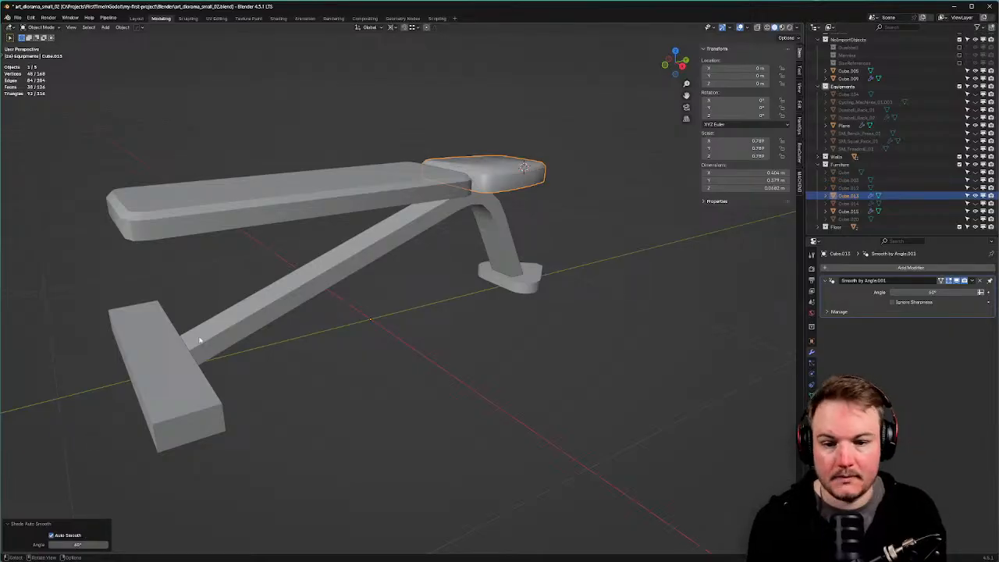
Apply Shade Auto Smooth to the long bench pad as well.
left_click(291, 219)
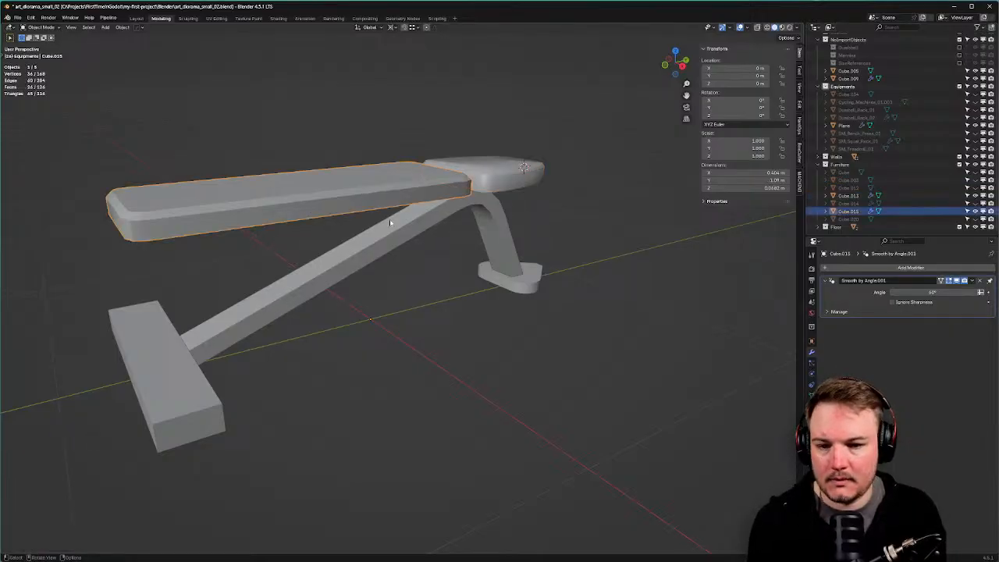
right_click(367, 206)
left_click(369, 201)
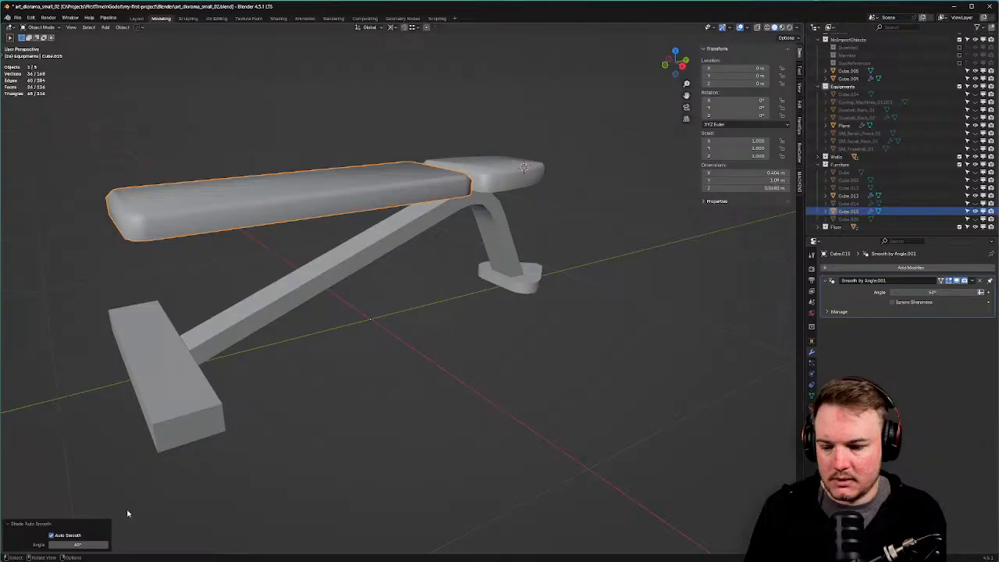
middle_click_drag(446, 326, 403, 351)
left_click(379, 184)
key("Tab")
Select the top faces of both the head pad and the long pad in Edit Mode.
left_click(426, 185)
left_click(405, 178)
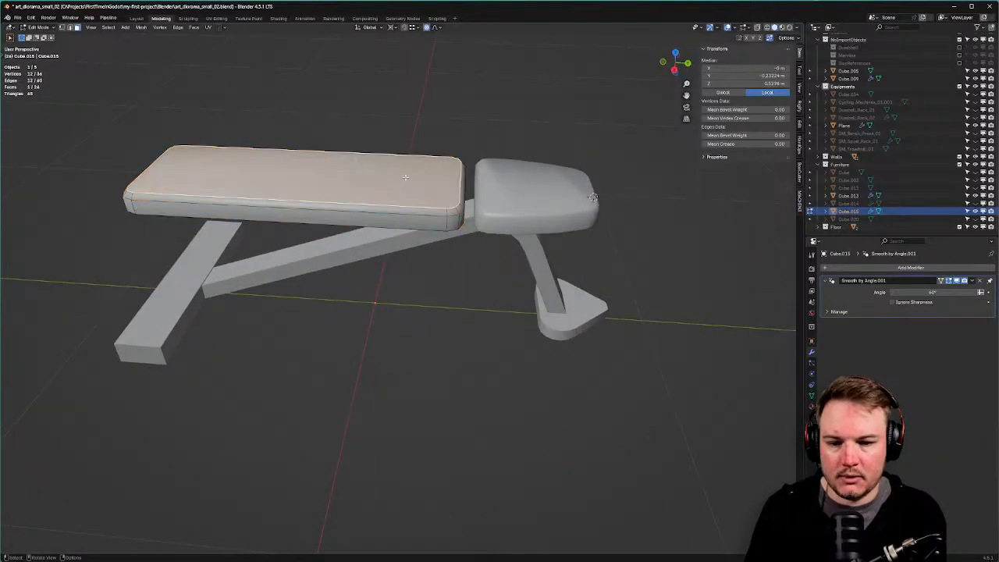
key("Tab")
left_click(504, 189)
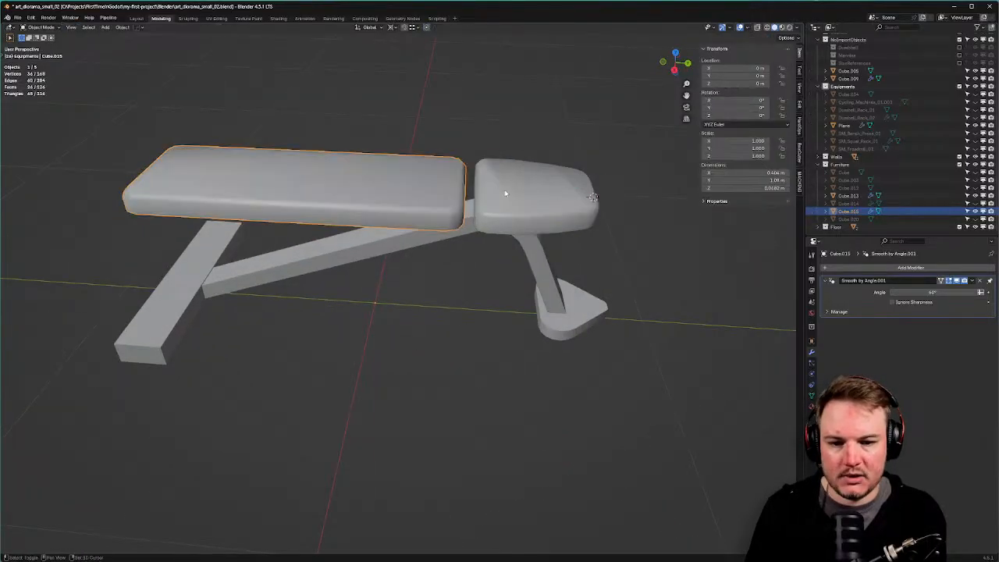
left_click(504, 189, "shift")
key("Tab")
left_click(558, 190)
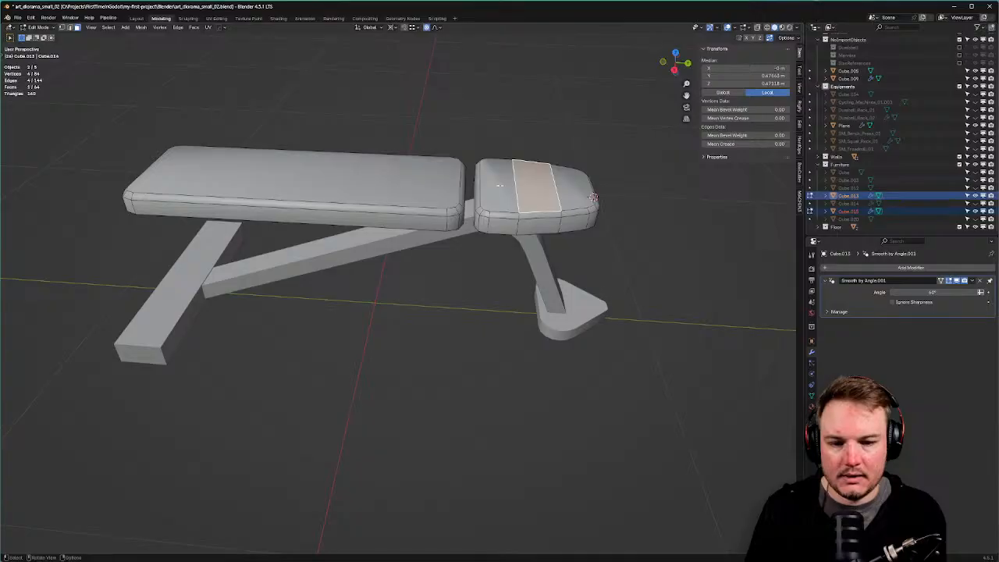
left_click(500, 186)
left_click(571, 188, "ctrl")
left_click(387, 185, "shift")
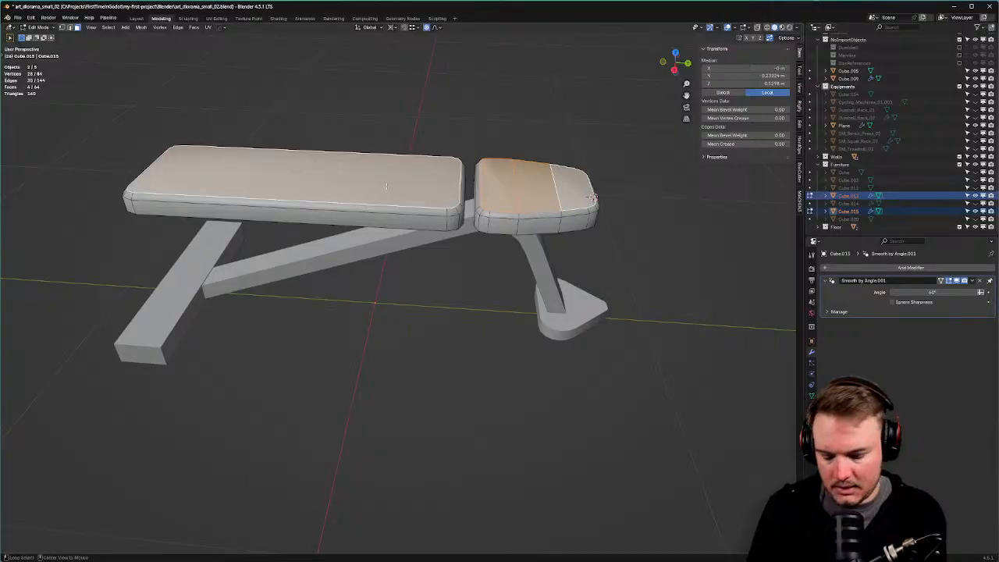
Set normals from faces on those tops, then inspect the shading in Object Mode.
key("alt+n")
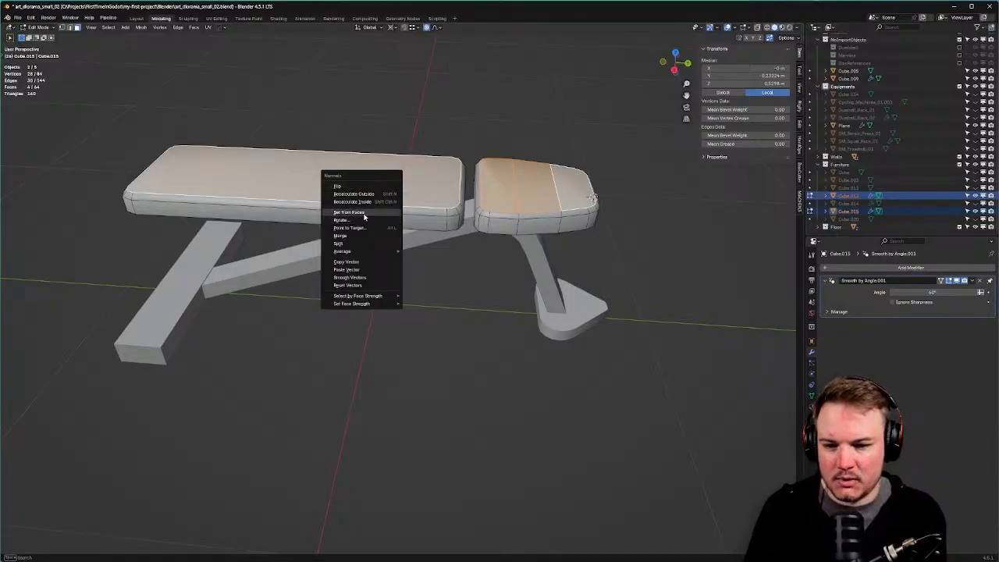
left_click(367, 221)
key("Tab")
left_click(396, 237)
left_click(536, 174)
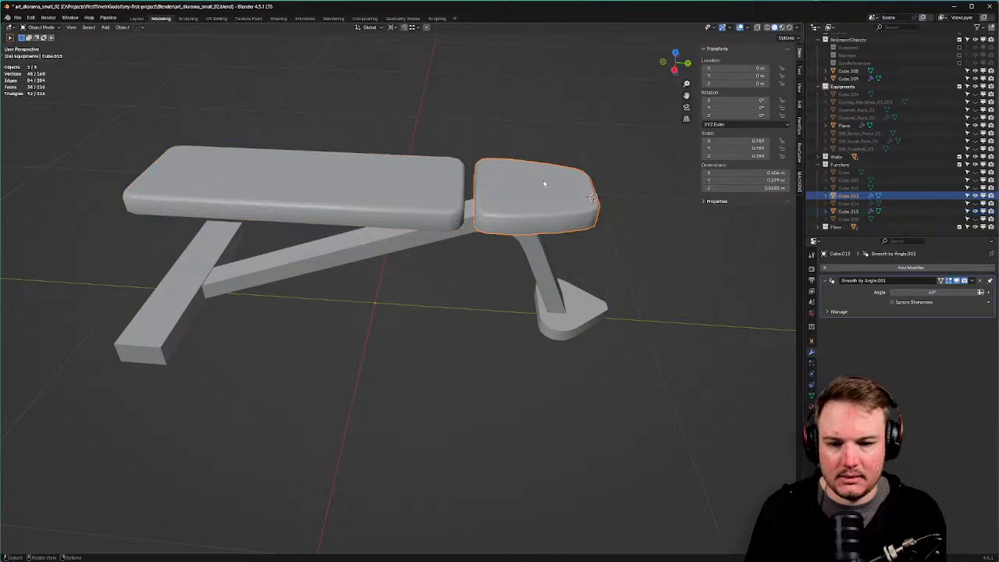
middle_click_drag(535, 173, 546, 193)
left_click(547, 193)
middle_click_drag(524, 345, 554, 277)
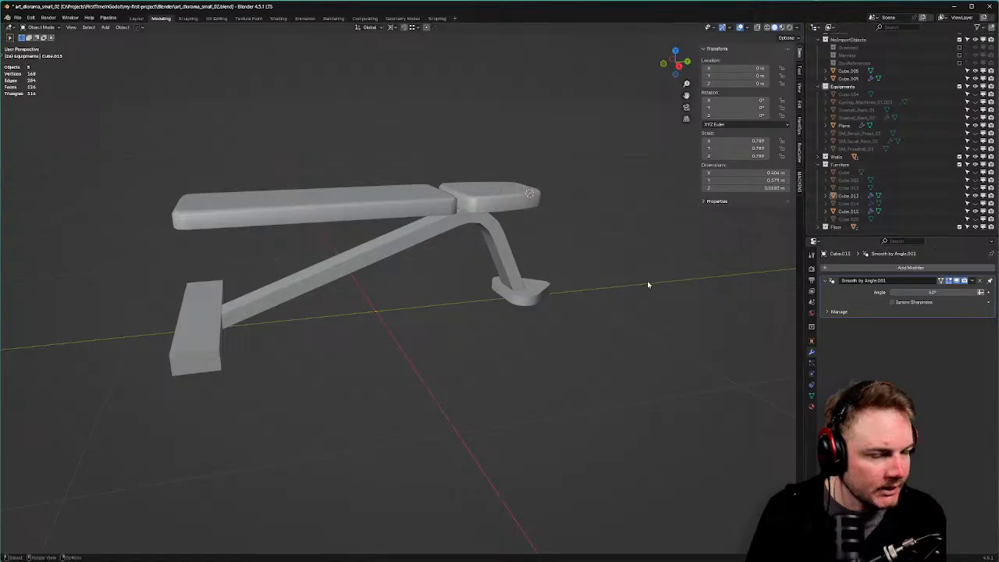
Move both pads' geometry up slightly along Z, leaving a gap above the frame.
middle_click_drag(648, 283, 555, 248)
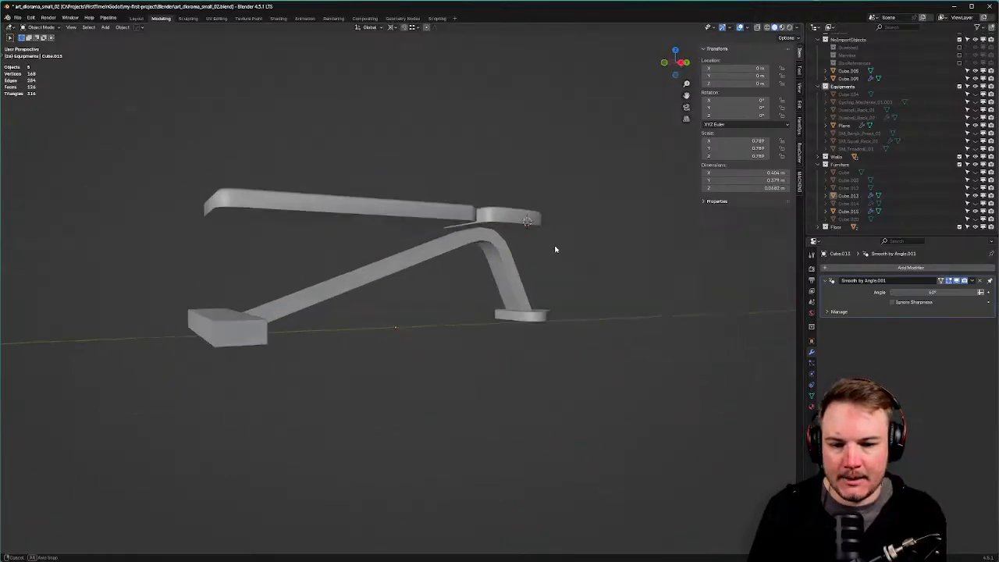
left_click(517, 225)
left_click(519, 233, "shift")
key("Tab")
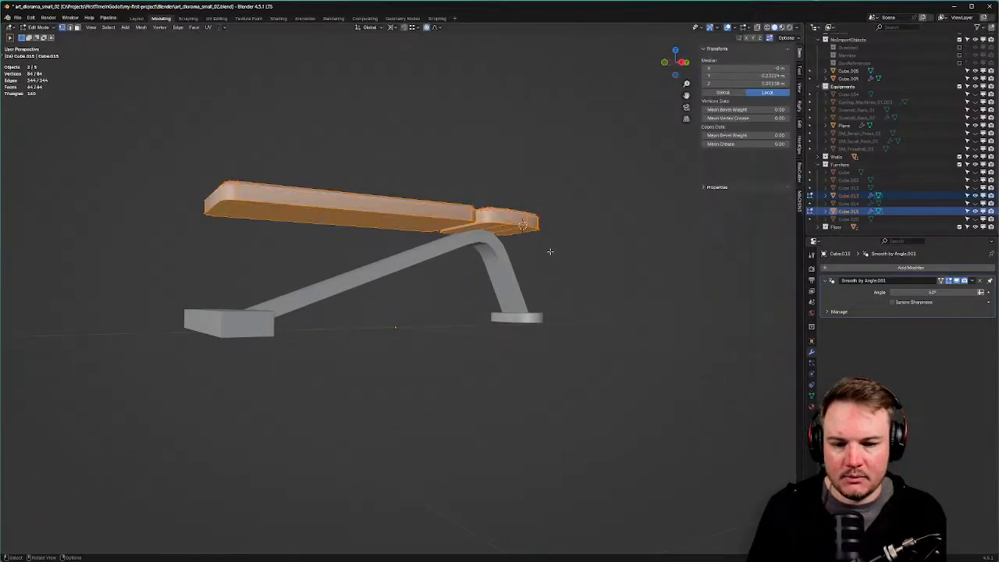
key("g")
key("z")
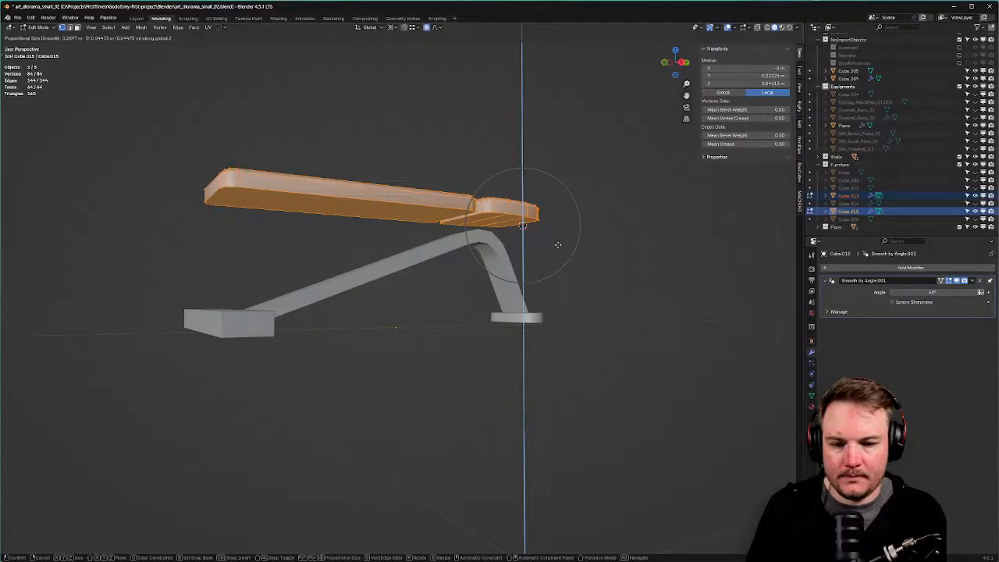
left_click(558, 245)
middle_click_drag(559, 244, 456, 295)
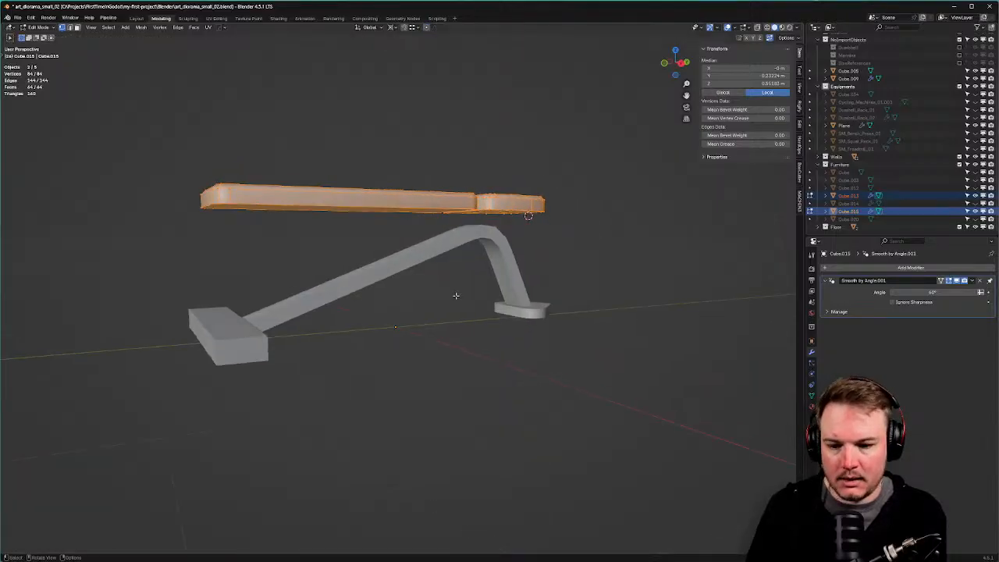
left_click(238, 334)
key("Tab")
Duplicate the foot block and raise the copy vertically above the original.
left_click(226, 341)
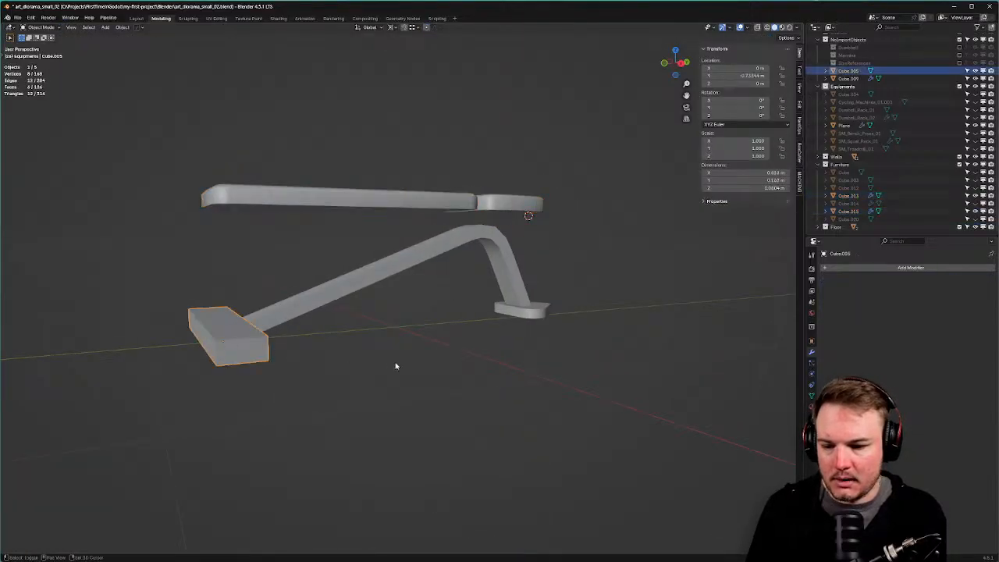
key("shift+d")
key("z")
left_click(398, 299)
Try a 90° Z rotation on the copy, then undo it when it swings away.
type("rz")
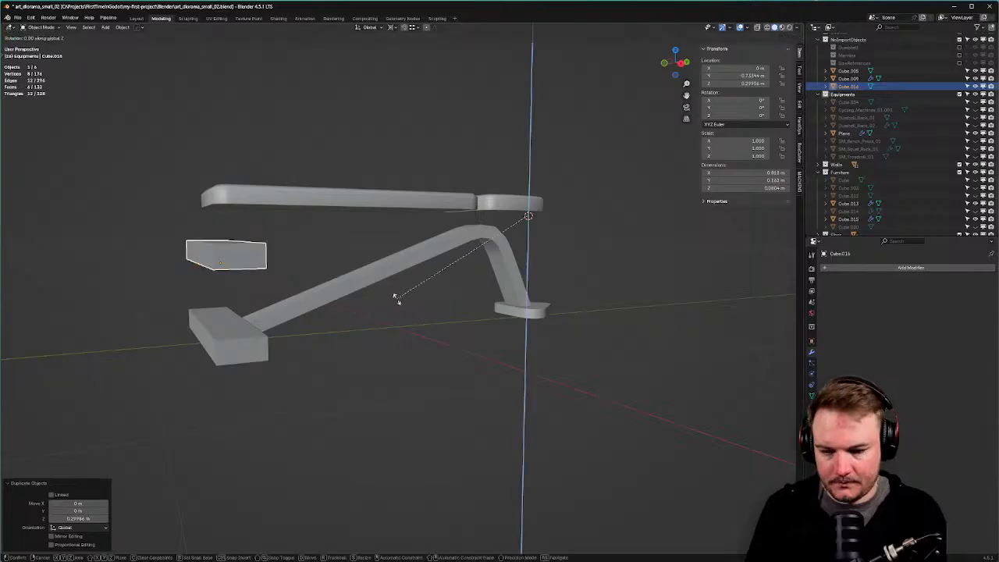
type("90")
key("Return")
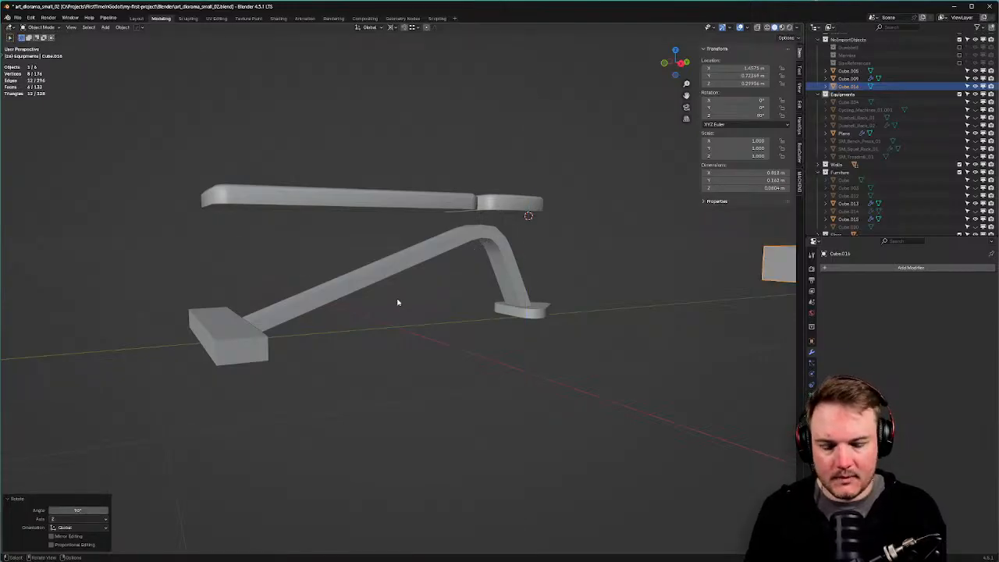
key("ctrl+z")
Set the transform pivot point to Bounding Box Center.
left_click(391, 27)
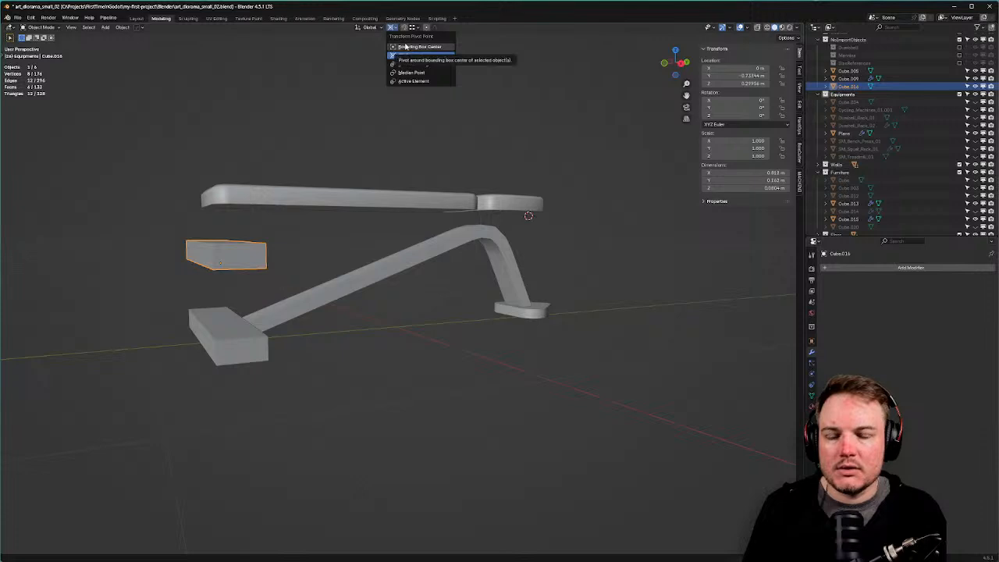
left_click(412, 55)
key("period")
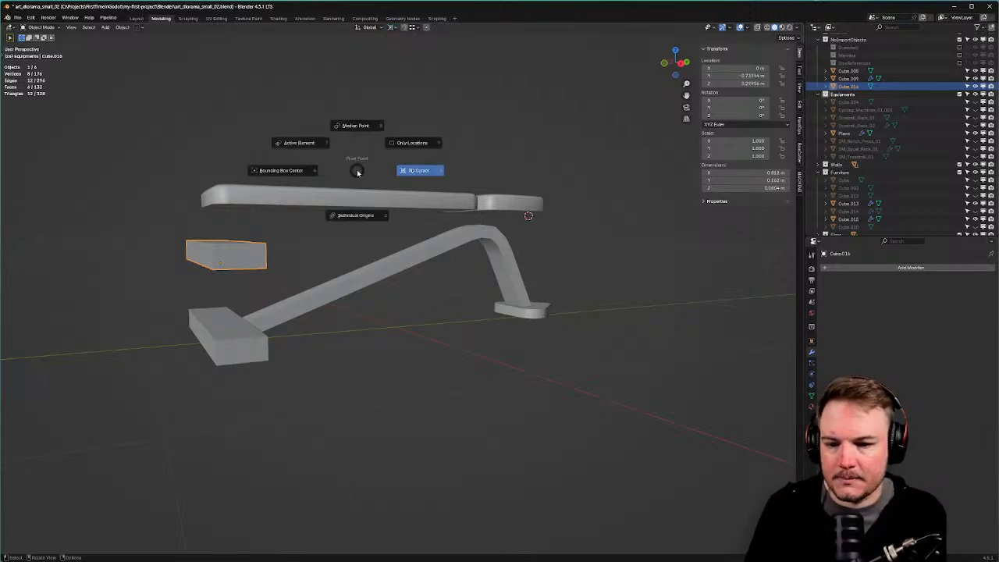
left_click(328, 181)
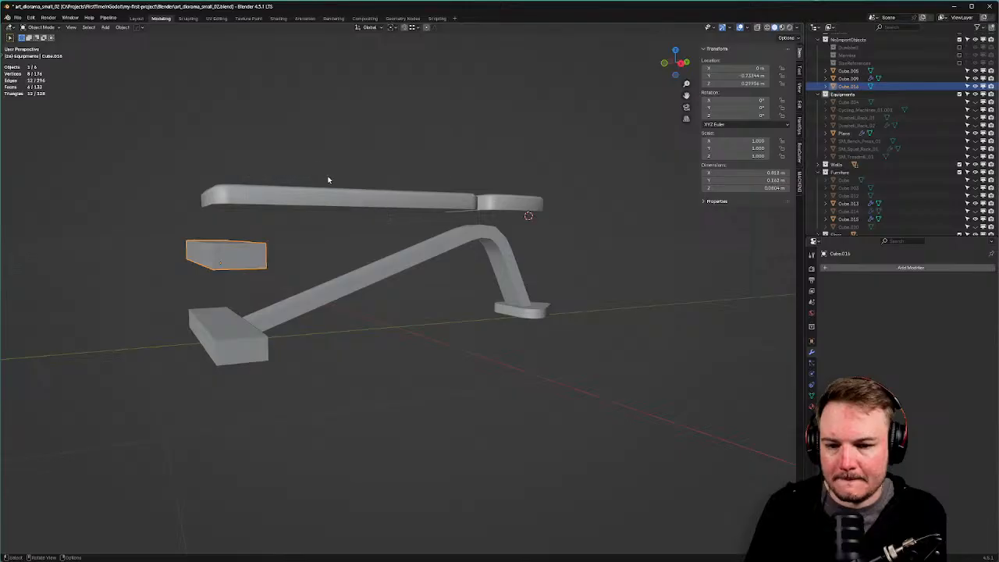
scroll(330, 187, "down", 2)
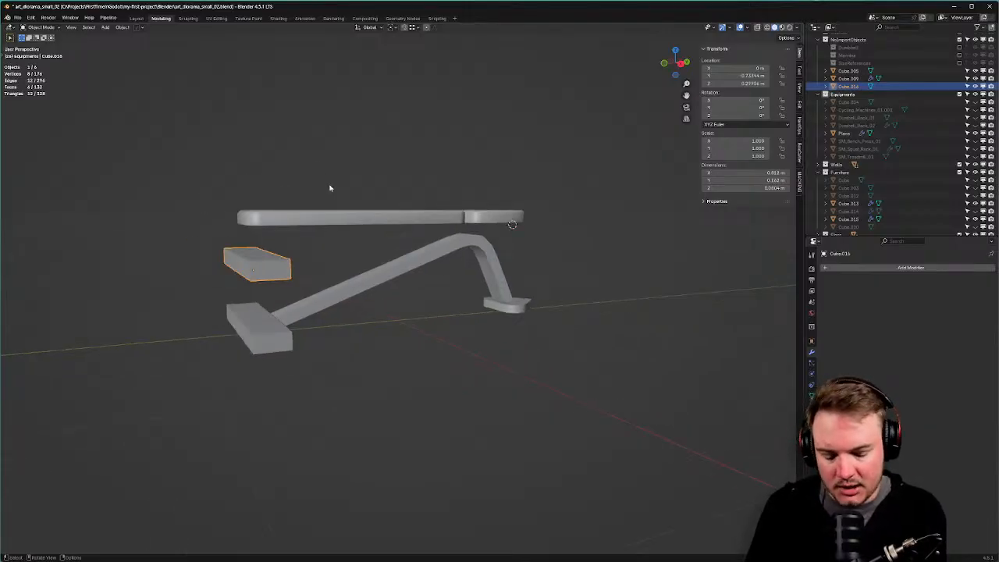
key("period")
key("Escape")
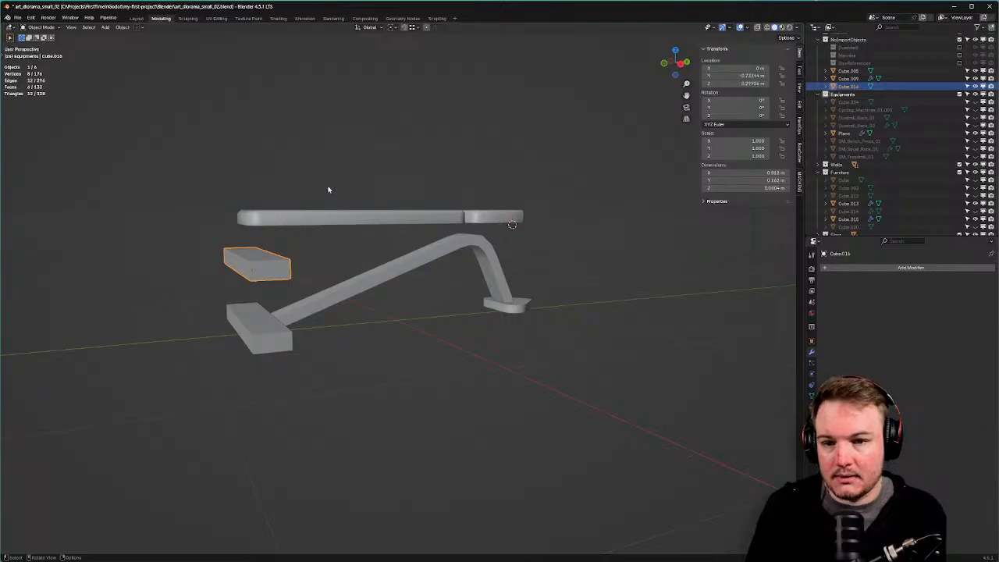
left_click(393, 29)
left_click(397, 46)
right_click(285, 108)
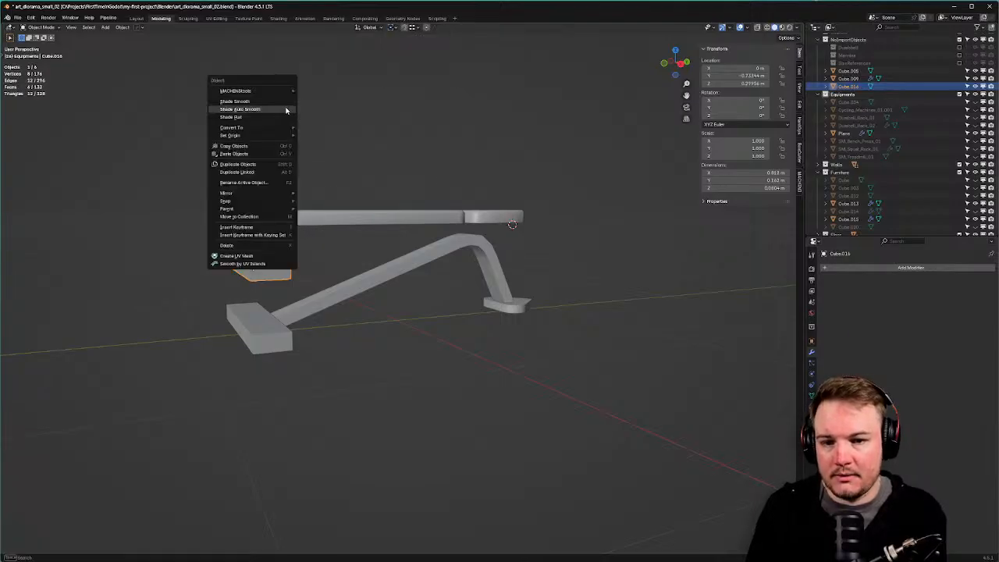
Turn the copied block 90° about Z and squash it flat vertically in Right view.
type("rz")
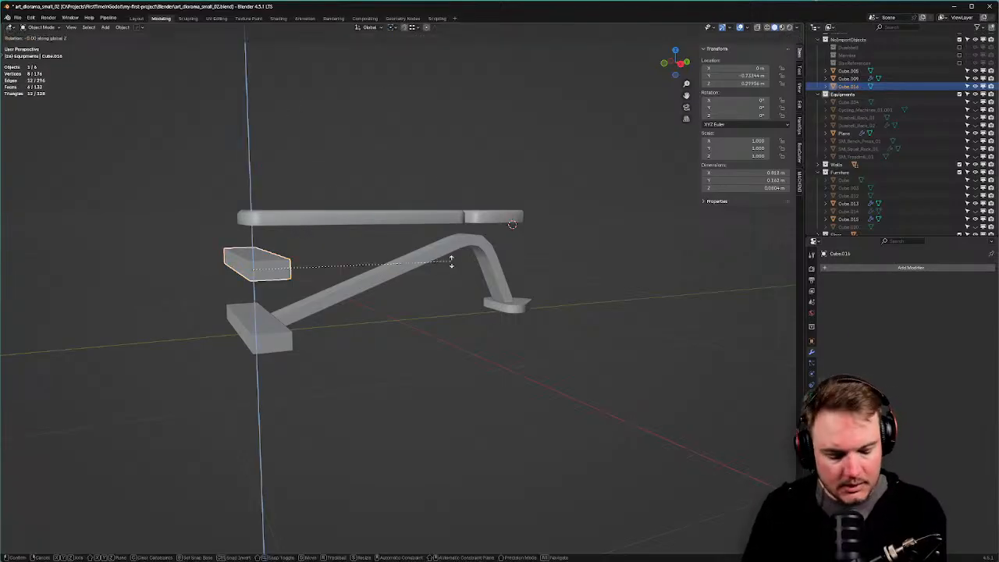
type("90")
key("Return")
key("KP_3")
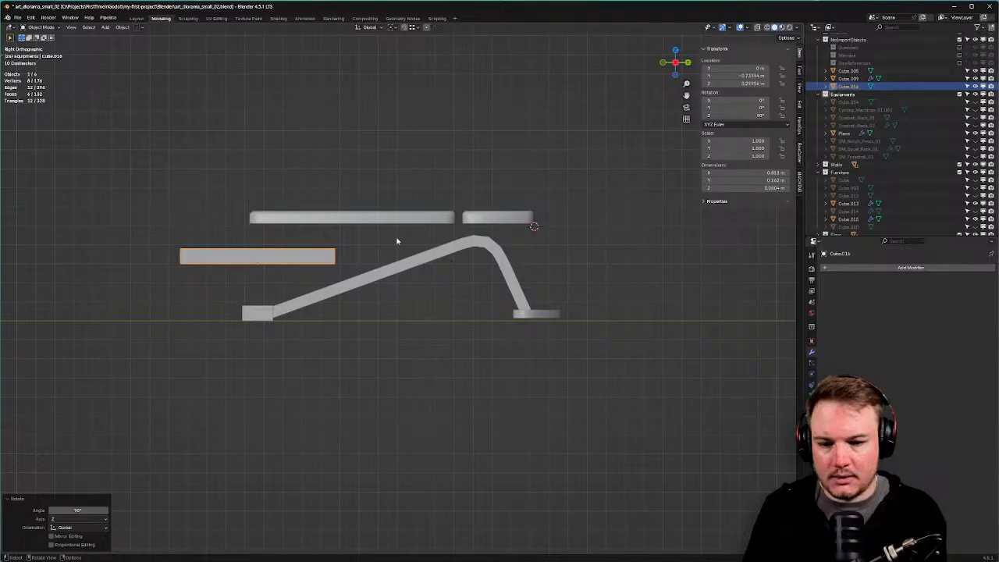
key("s")
key("z")
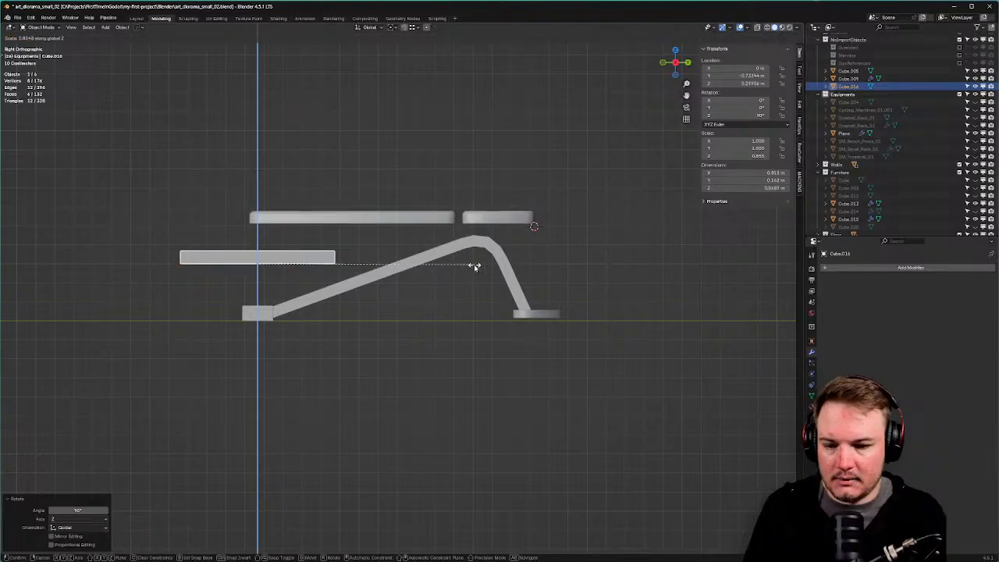
left_click(475, 263)
Move the flattened bar up onto the seat frame and thin its height further.
key("g")
left_click(656, 244)
key("s")
key("z")
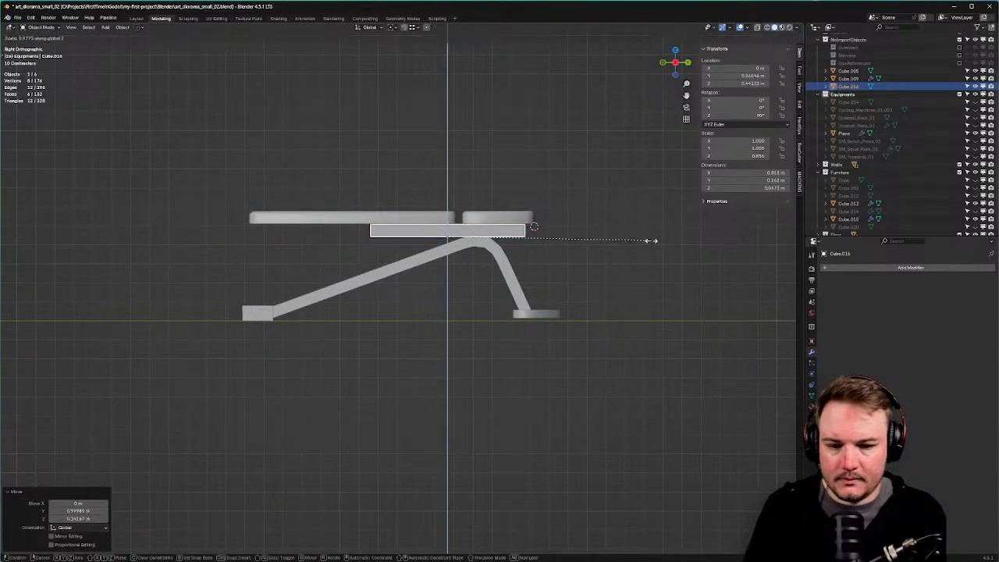
left_click(636, 244)
scroll(633, 242, "up", 4)
key("g")
key("z")
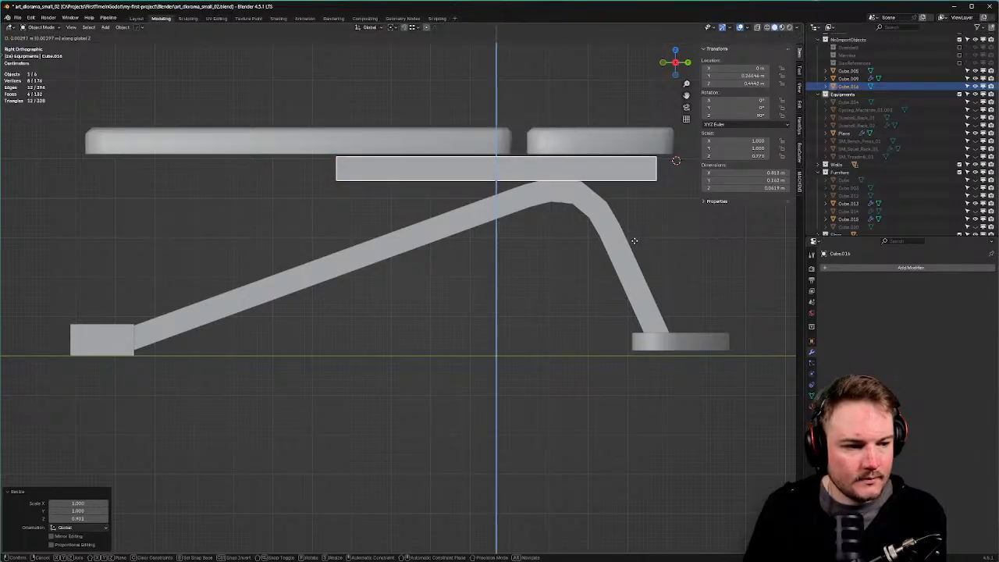
left_click(634, 241)
Slide the bar along Y under the long pad and snug it against the pad's underside.
key("g")
key("x")
key("y")
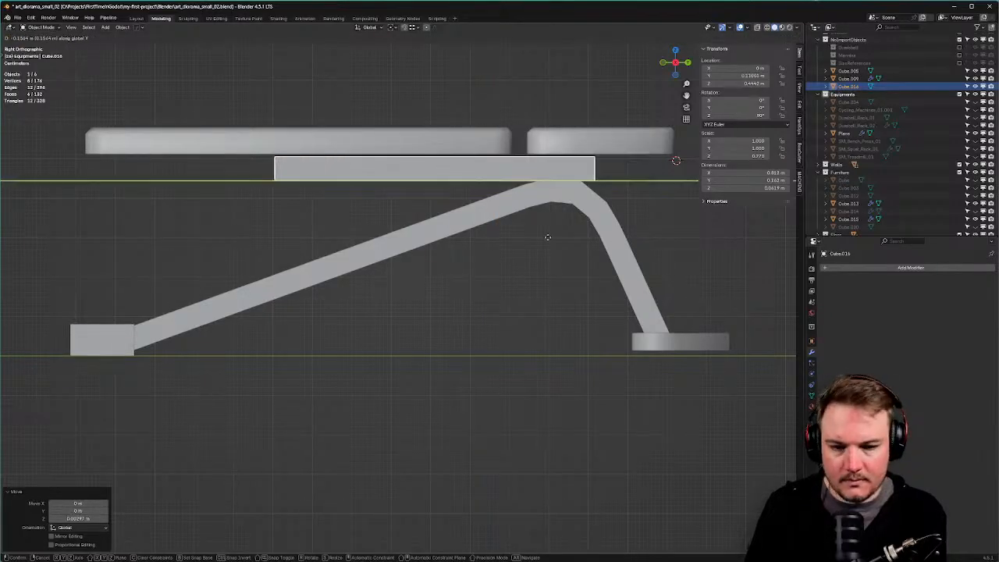
left_click(476, 231)
key("g")
key("z")
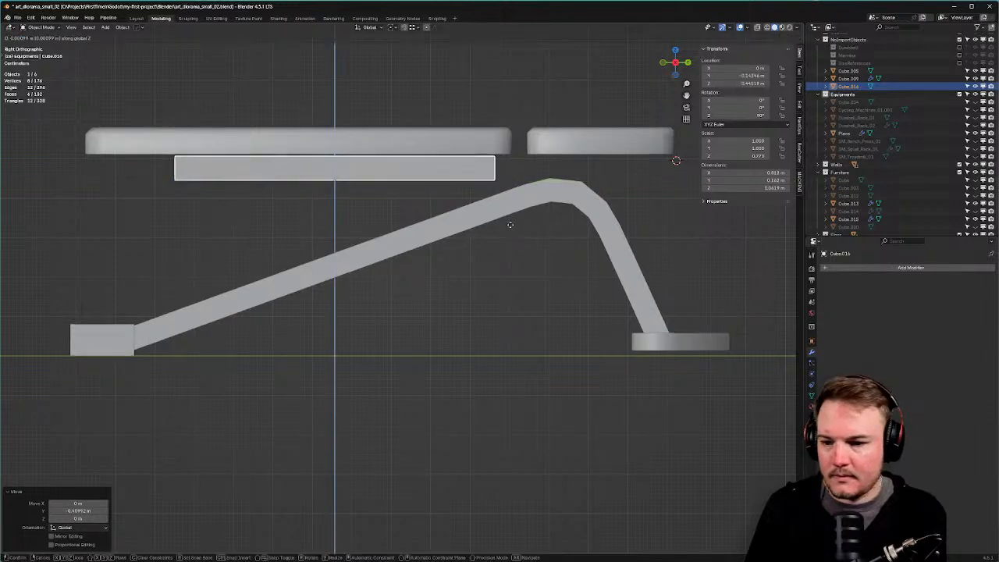
left_click(509, 224)
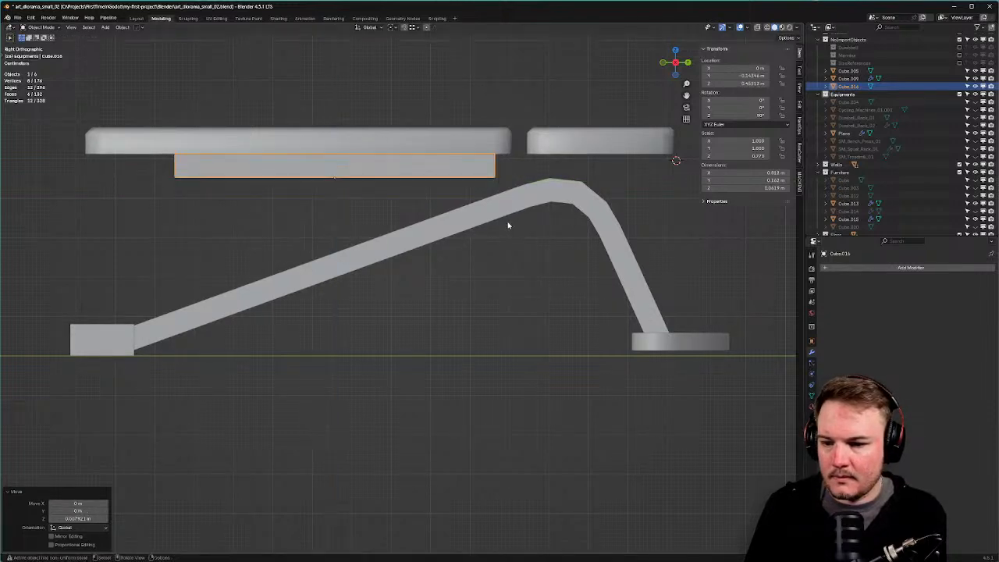
Narrow the rail's width along X to 0.796 scale.
middle_click_drag(509, 224, 575, 200)
scroll(583, 209, "down", 3)
key("s")
key("x")
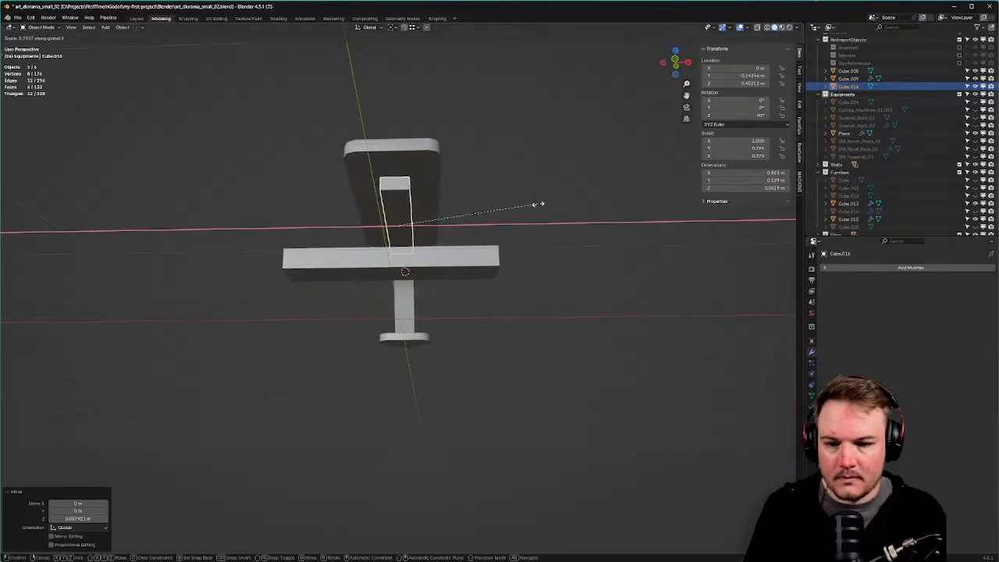
left_click(538, 203)
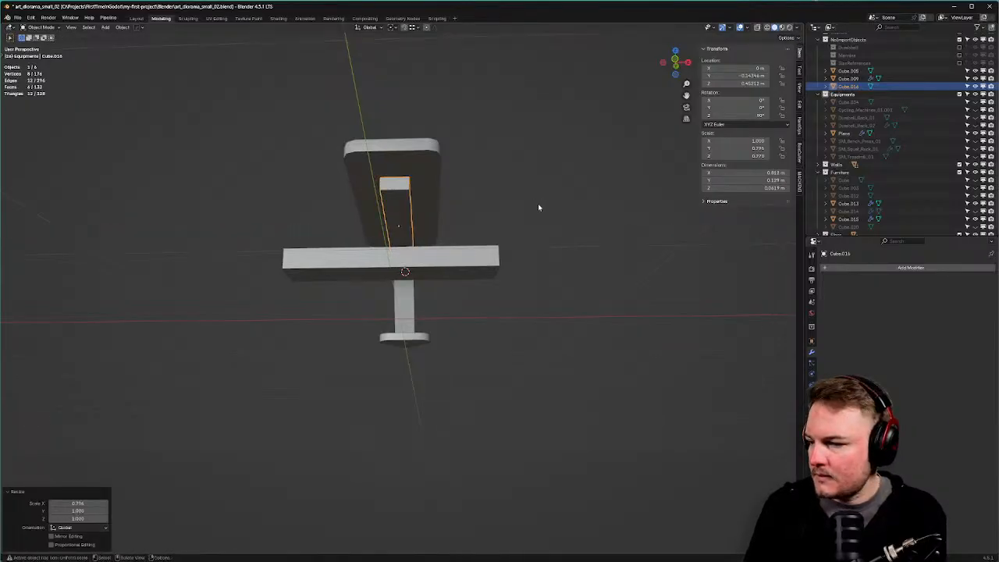
middle_click_drag(526, 210, 921, 234)
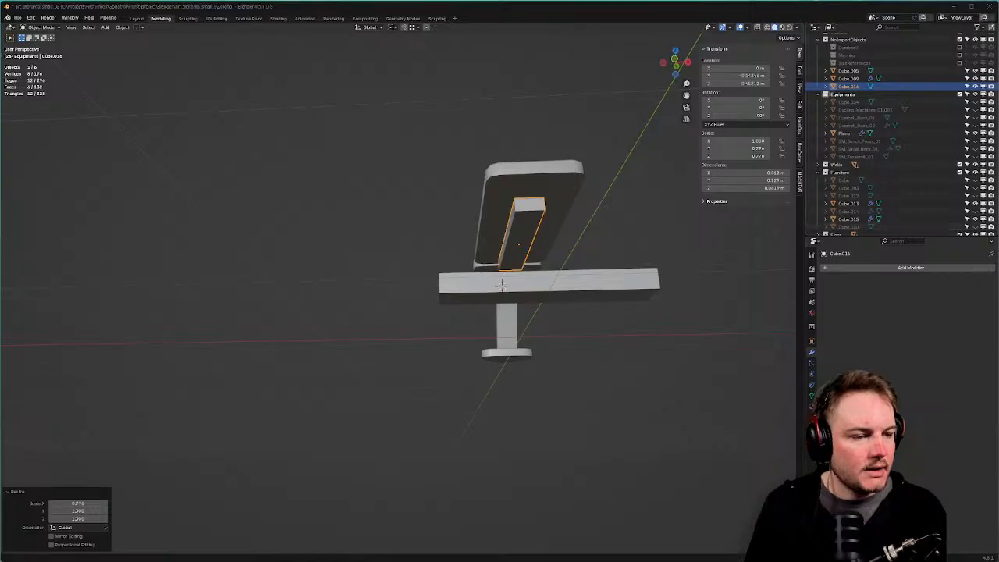
middle_click_drag(580, 237, 335, 162)
scroll(413, 220, "up", 3)
key("Tab")
left_click(346, 150)
Move the rail's end face about 0.179 m along Y beneath the long seat pad.
left_click(343, 151)
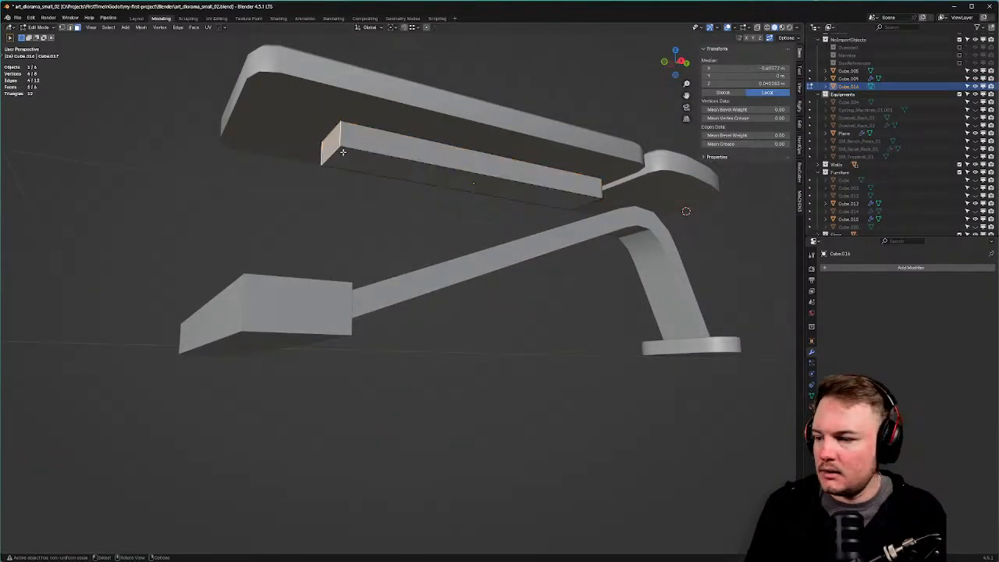
key("g")
key("y")
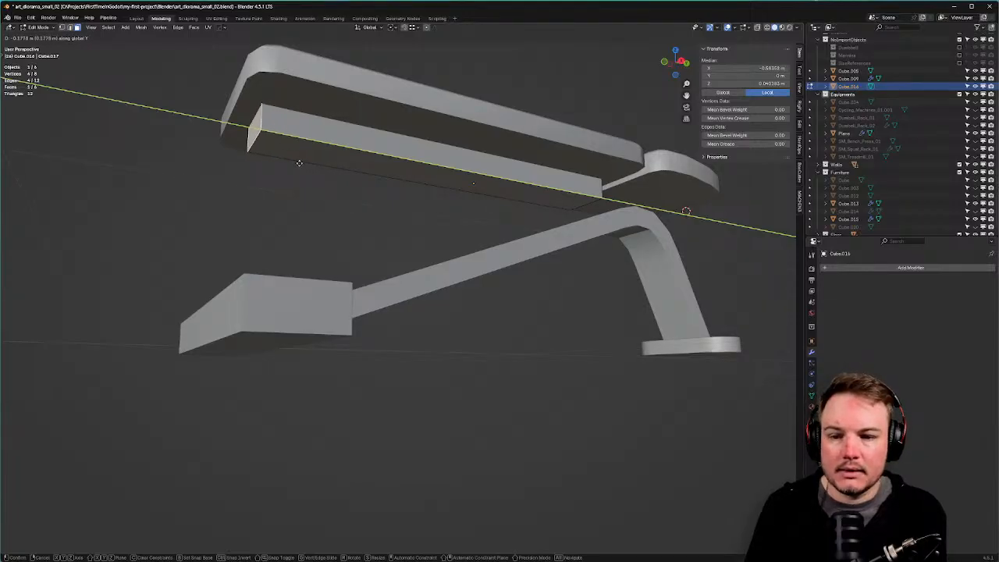
left_click(299, 162)
middle_click_drag(323, 161, 430, 194)
scroll(356, 202, "up", 3)
key("Tab")
left_click(412, 139)
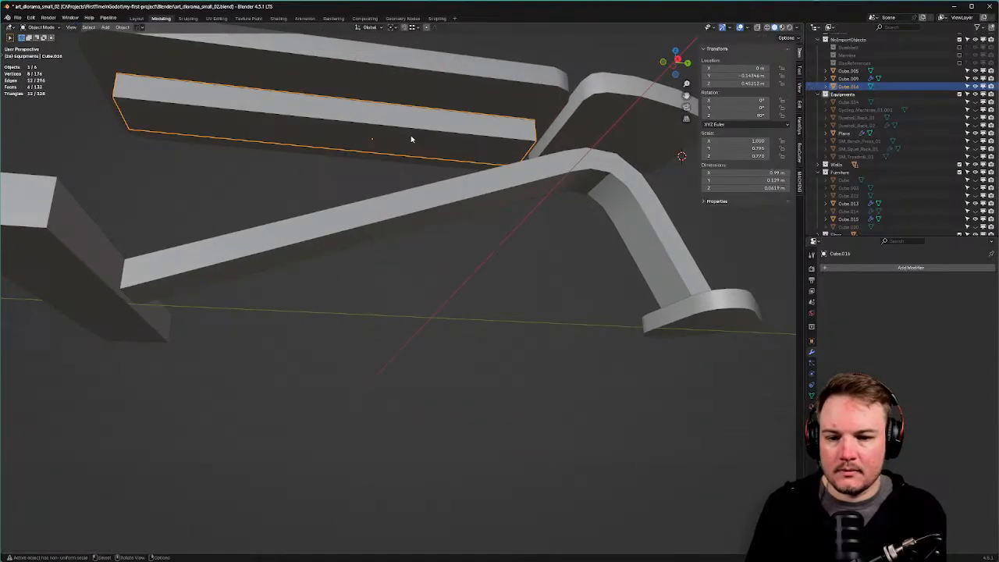
key("shift+s")
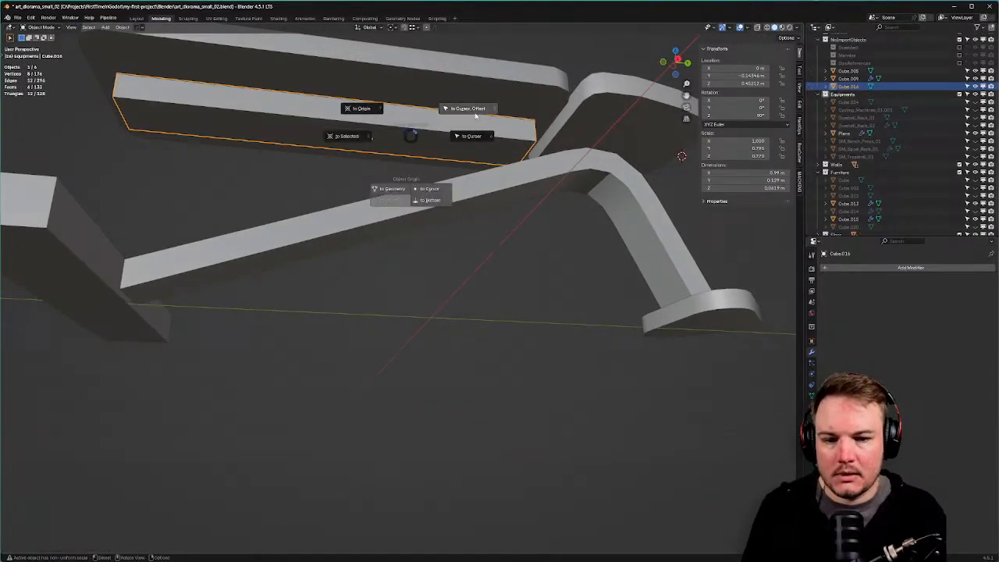
Set the rail's origin to its geometry, then apply its rotation and scale.
left_click(384, 193)
key("ctrl+a")
left_click(566, 135)
key("ctrl+a")
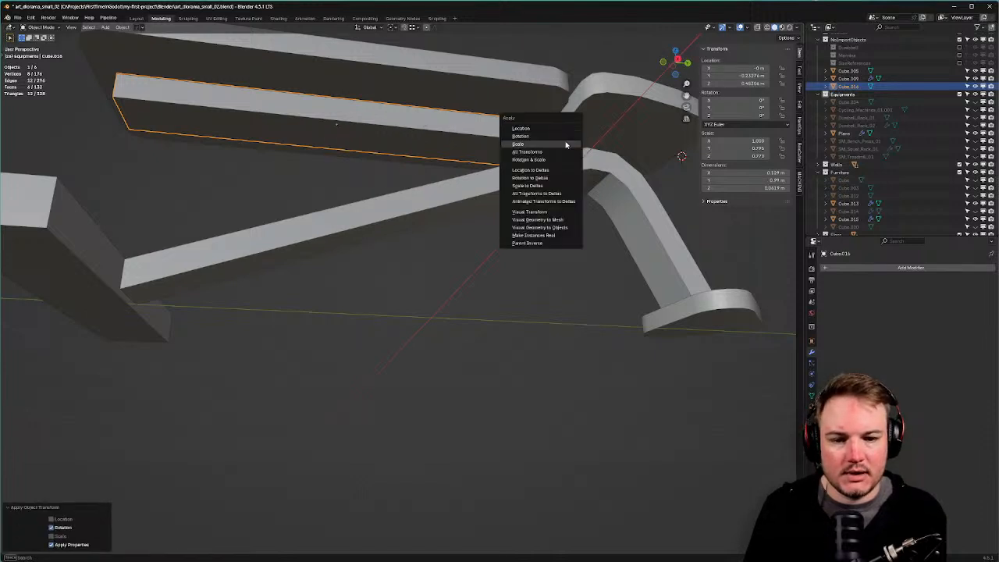
left_click(566, 144)
scroll(573, 162, "down", 4)
middle_click_drag(572, 162, 473, 174)
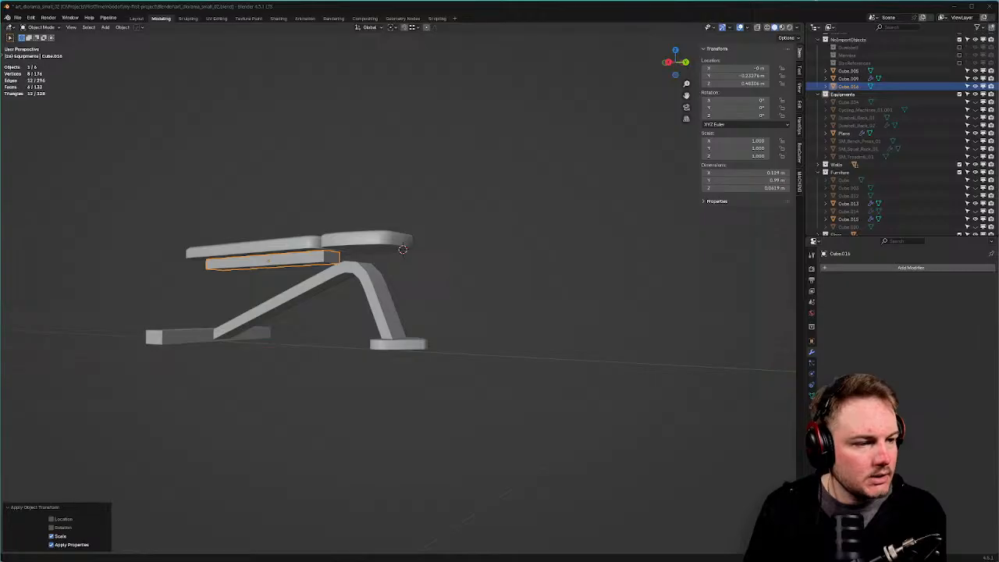
middle_click_drag(457, 252, 484, 232)
scroll(468, 230, "up", 4)
scroll(312, 215, "down", 2)
left_click(320, 218)
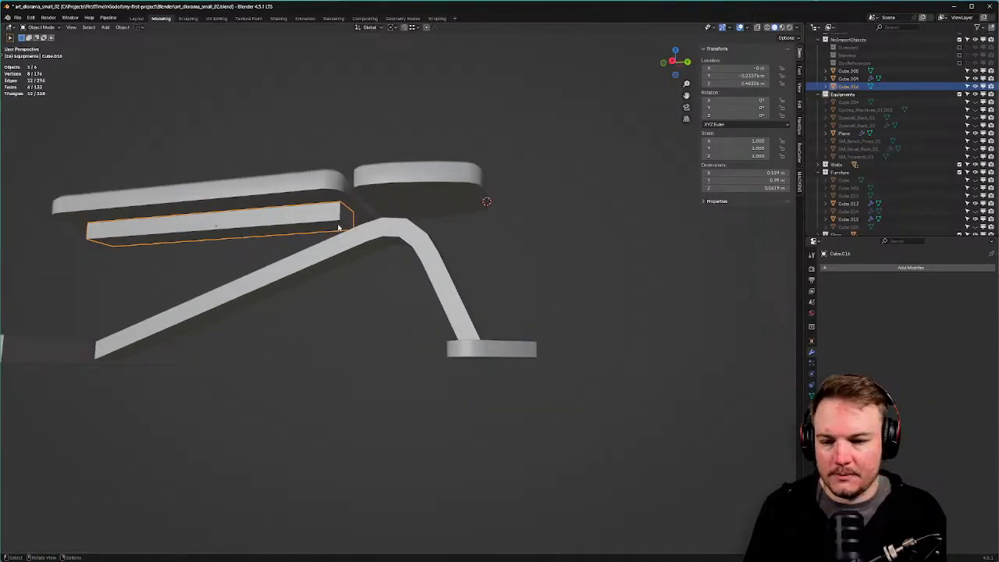
middle_click_drag(338, 227, 374, 232)
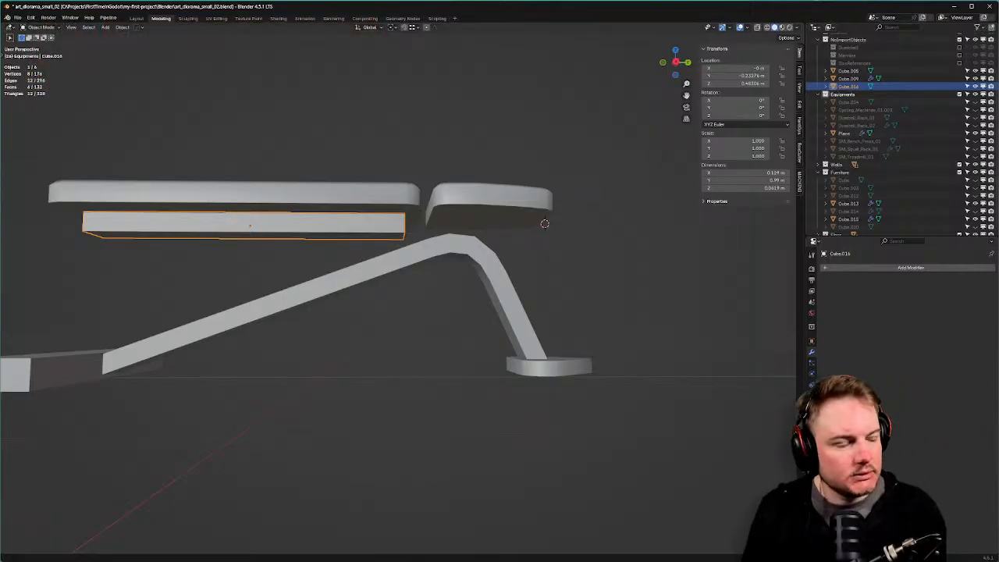
middle_click_drag(547, 257, 593, 261)
Shift the short head pad's geometry slightly along Y.
left_click(593, 261)
key("Tab")
key("g")
key("y")
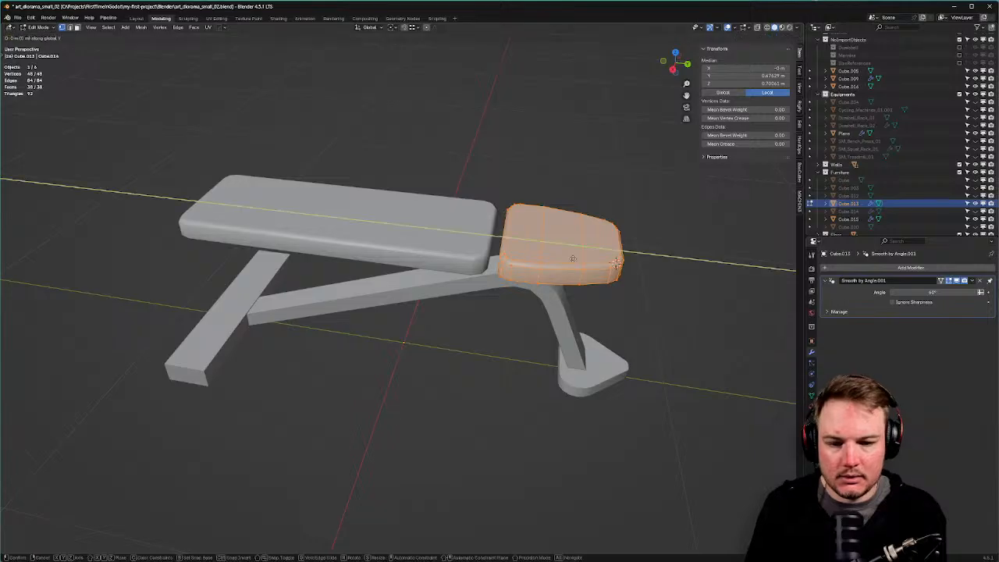
left_click(580, 260)
key("Tab")
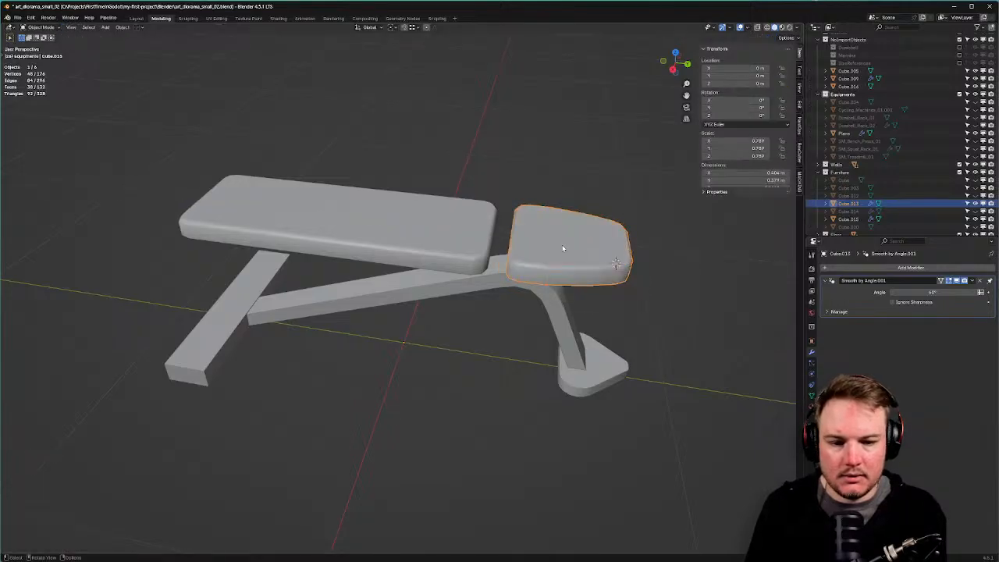
mouse_move(575, 257)
middle_mouse_down()
mouse_move(565, 245)
mouse_move(588, 216)
mouse_move(473, 218)
middle_mouse_up()
Select the head pad's side face and the long pad's end face in face mode.
key("Tab")
key("Escape")
left_click(493, 235, "shift")
key("Tab")
left_click(568, 233)
left_click(530, 216)
left_click(476, 215, "shift")
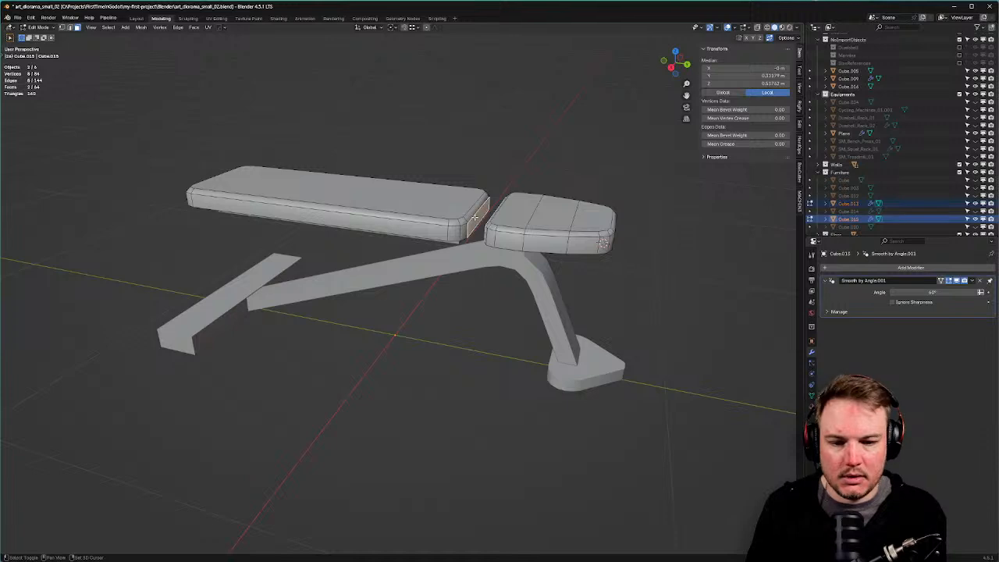
Snap the 3D cursor onto the selected faces in the gap between the pads.
key("shift+s")
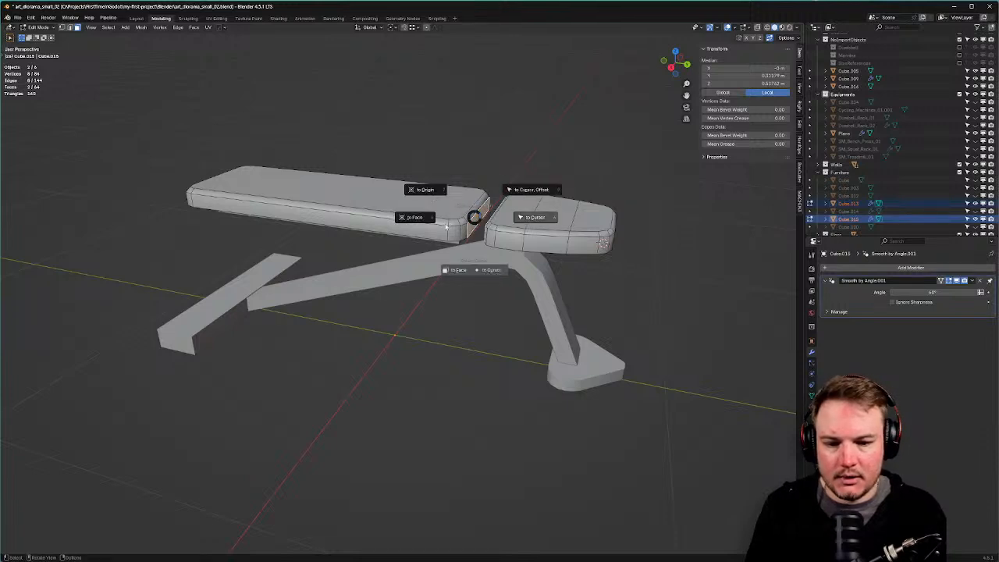
left_click(444, 269)
middle_click_drag(445, 269, 506, 225)
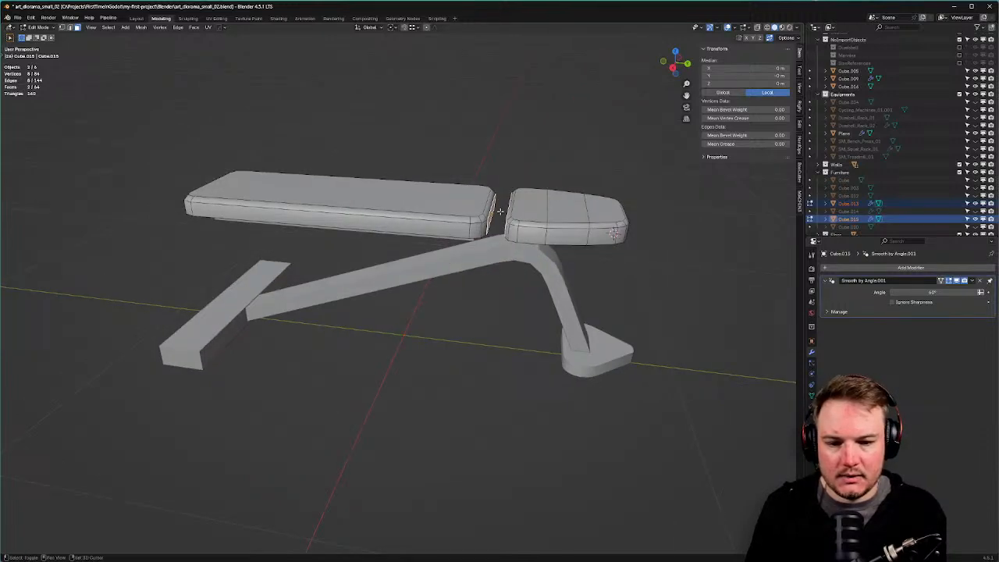
key("shift+s")
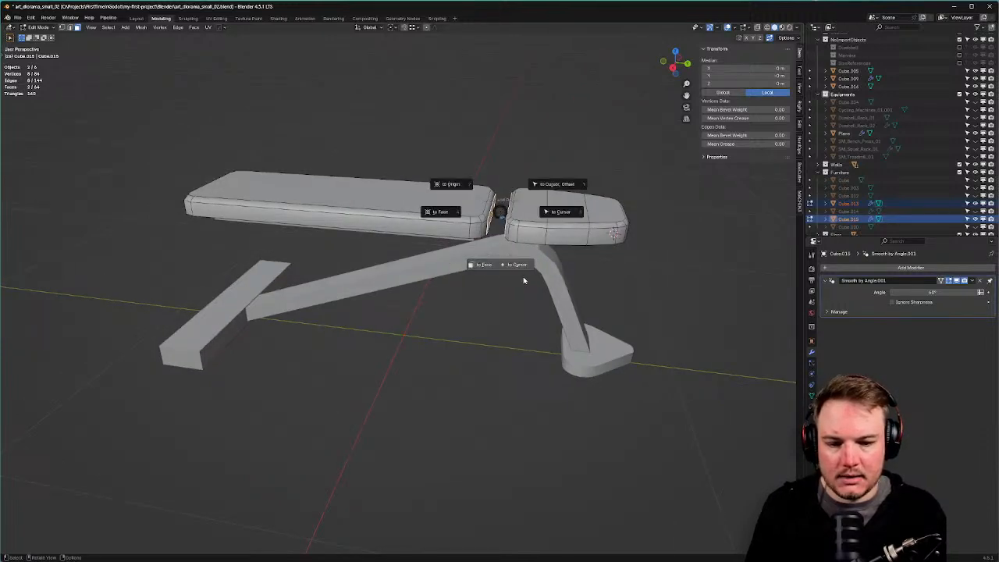
left_click(442, 212)
middle_click_drag(486, 218, 515, 221)
scroll(527, 220, "up", 3)
key("shift+s")
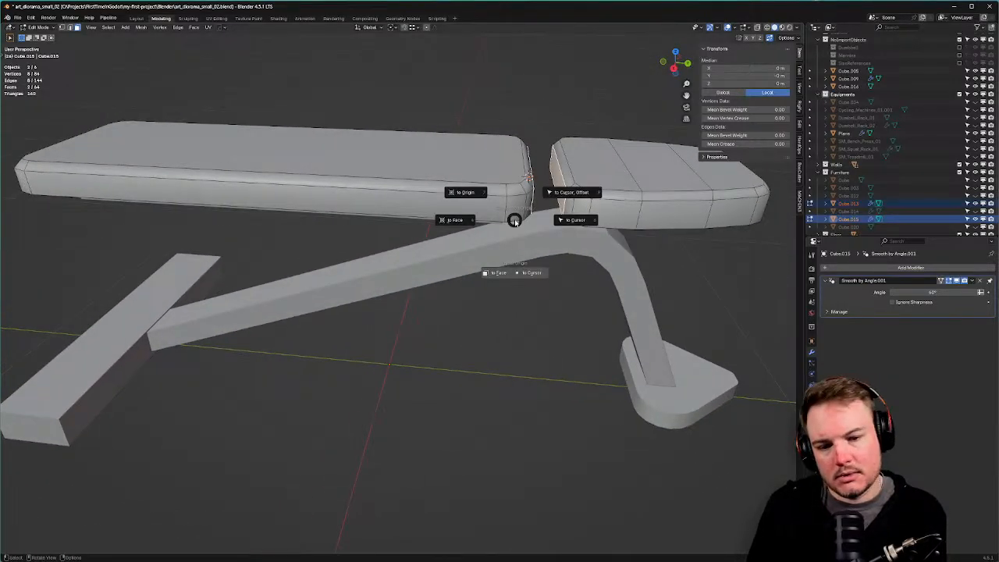
key("Escape")
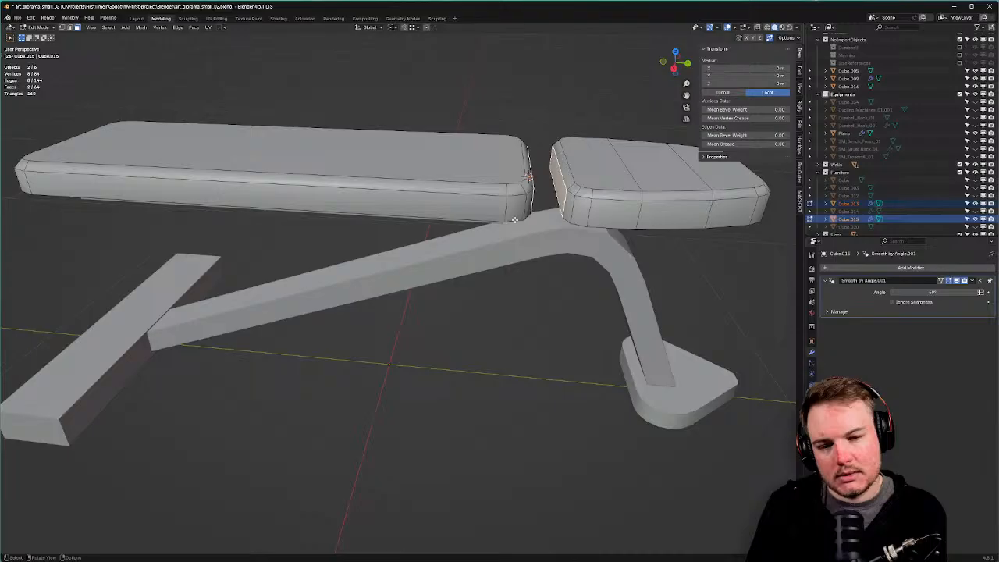
right_click(515, 221)
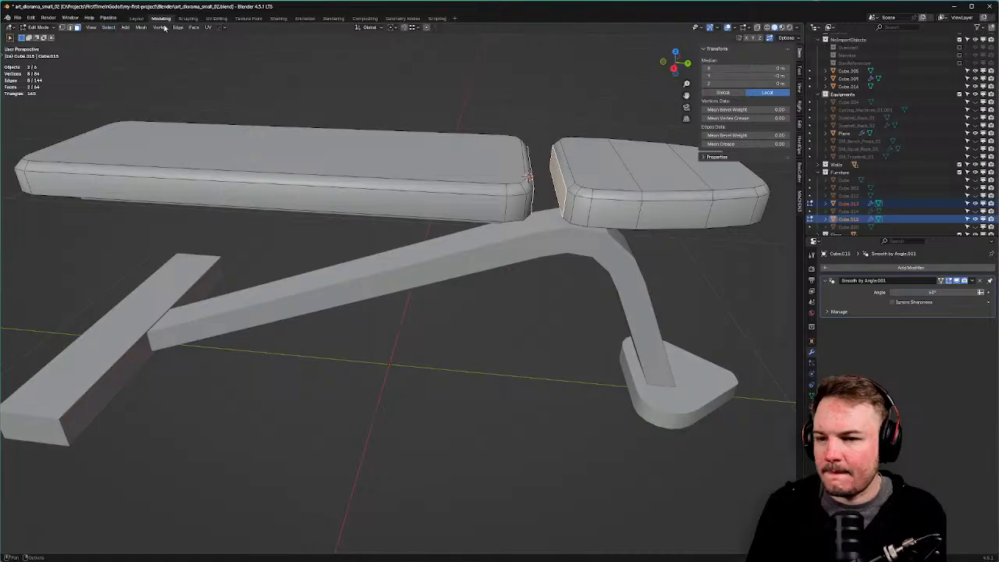
middle_click_drag(479, 109, 498, 149)
Add a cylinder, undo it because it joined the pad mesh, and leave Edit Mode.
key("shift+a")
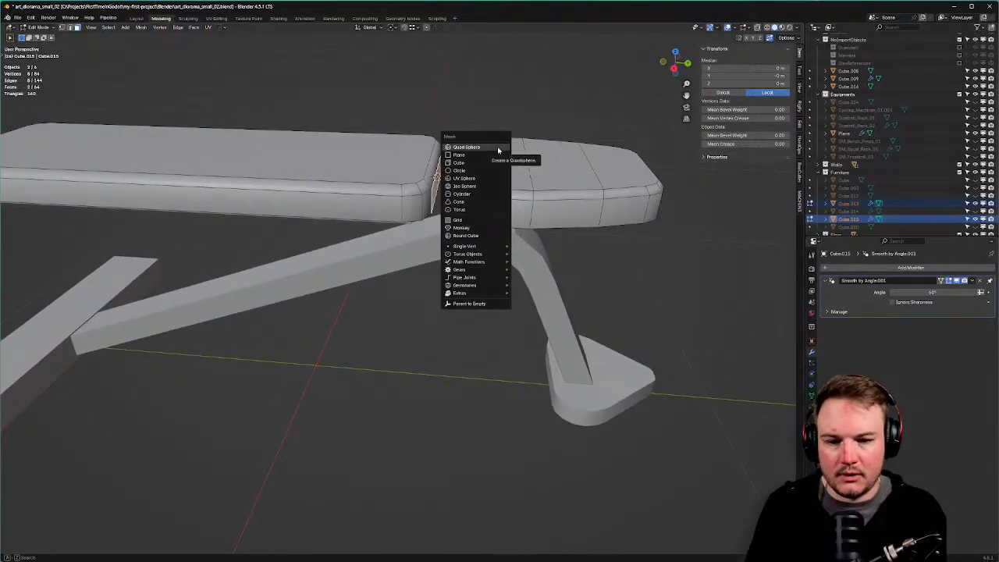
left_click(480, 194)
key("KP_Decimal")
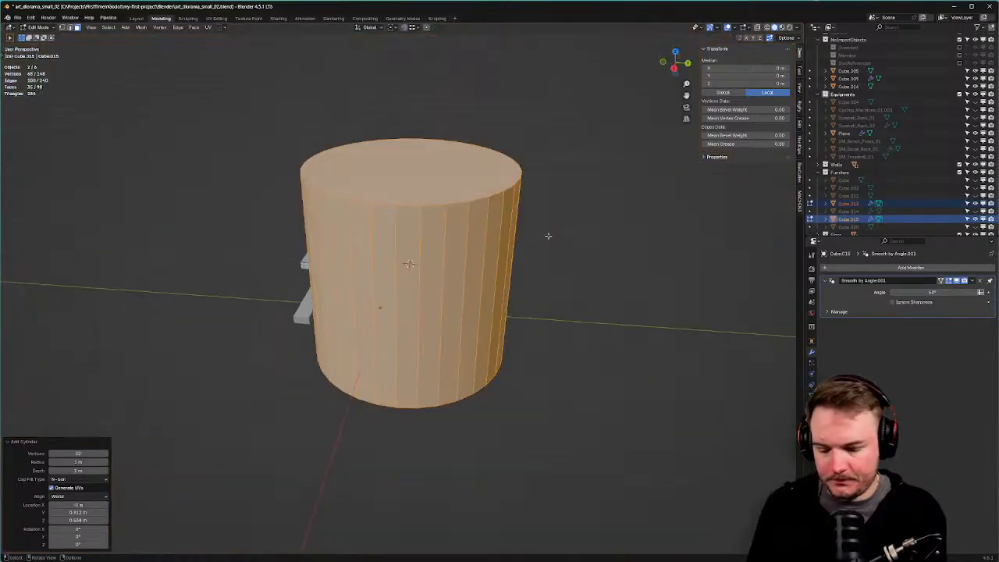
middle_click_drag(548, 235, 508, 239)
key("ctrl+z")
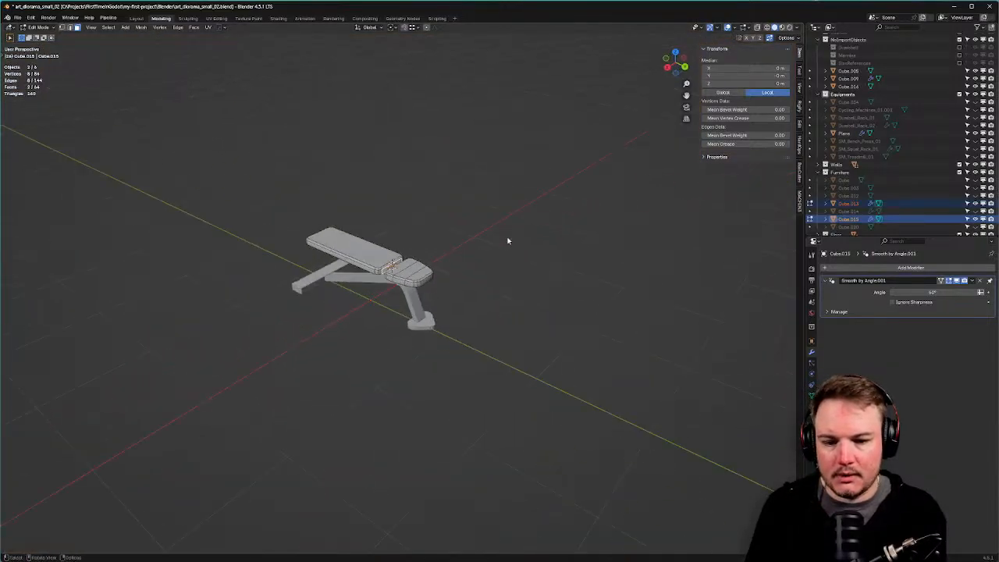
key("Tab")
Add an 8-vertex cylinder rotated 90° on Y, with smaller radius and 0.286 m depth.
key("shift+a")
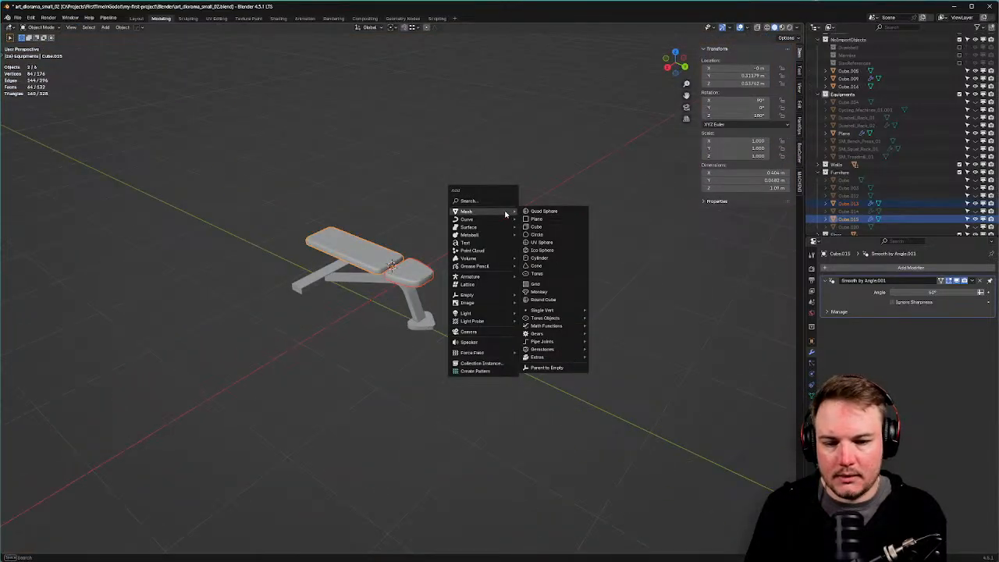
left_click(548, 258)
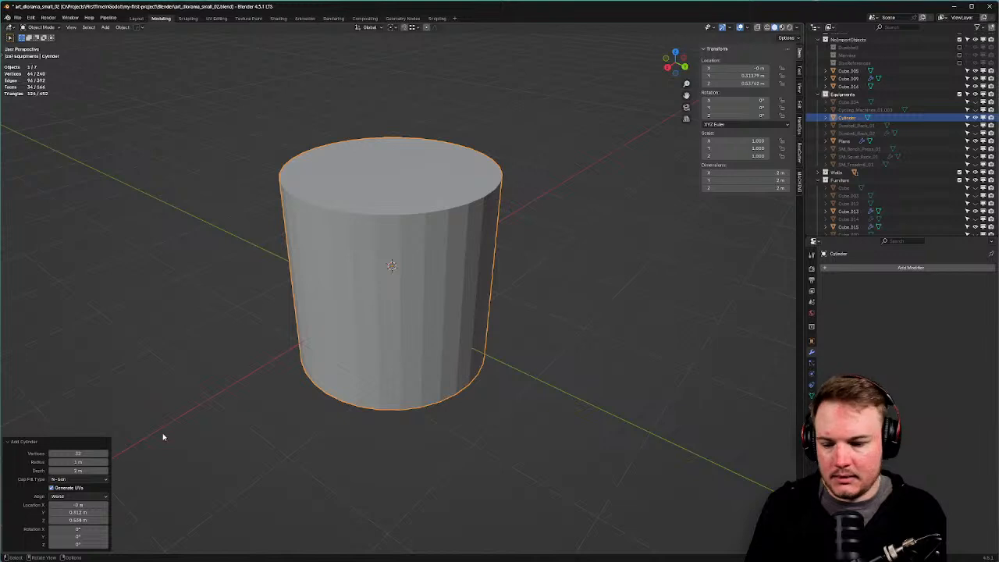
left_click(78, 452)
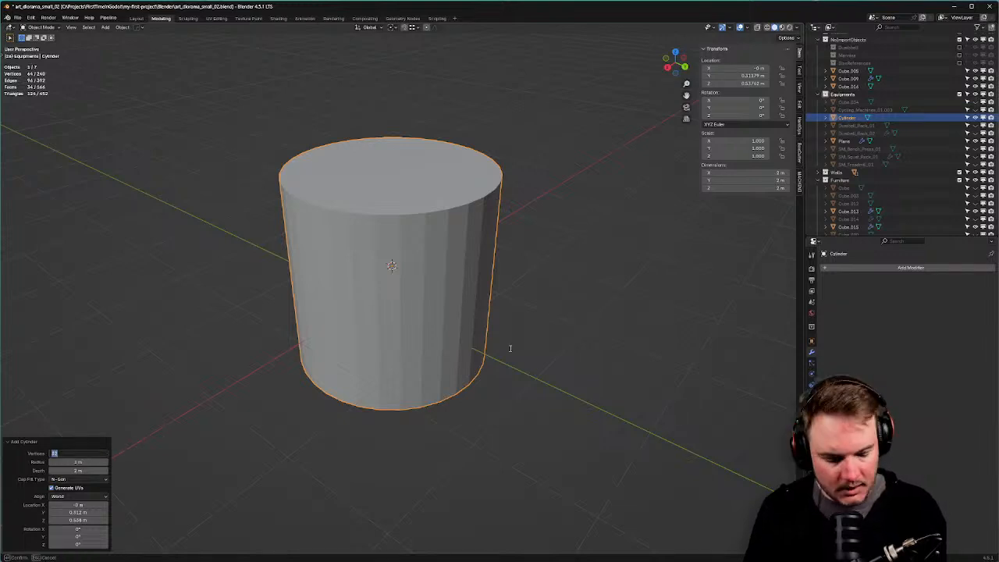
type("8")
key("Tab")
key("Tab")
key("Tab")
key("Tab")
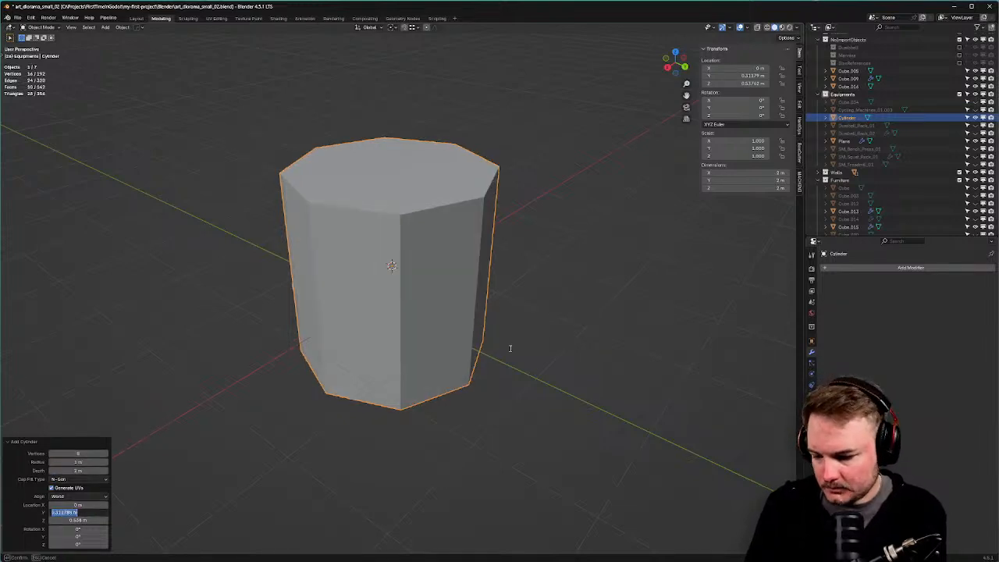
key("Tab")
key("Tab")
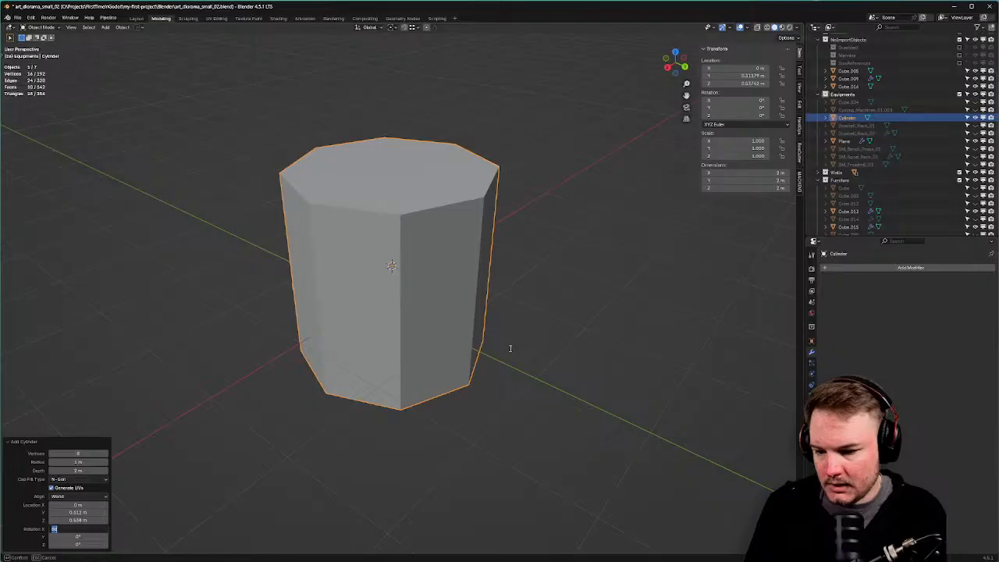
key("Tab")
type("90")
key("Return")
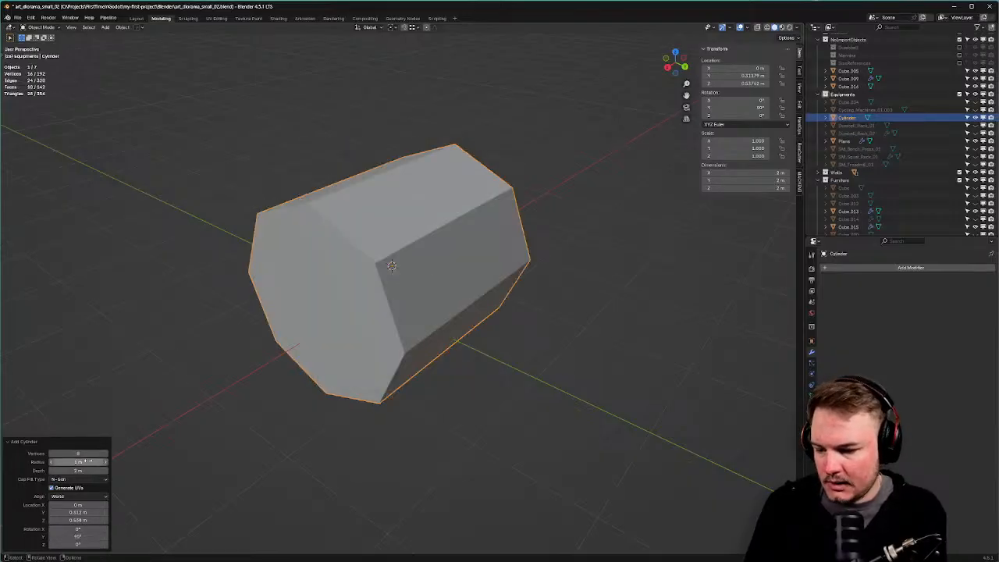
left_click_drag(89, 462, 877, 119)
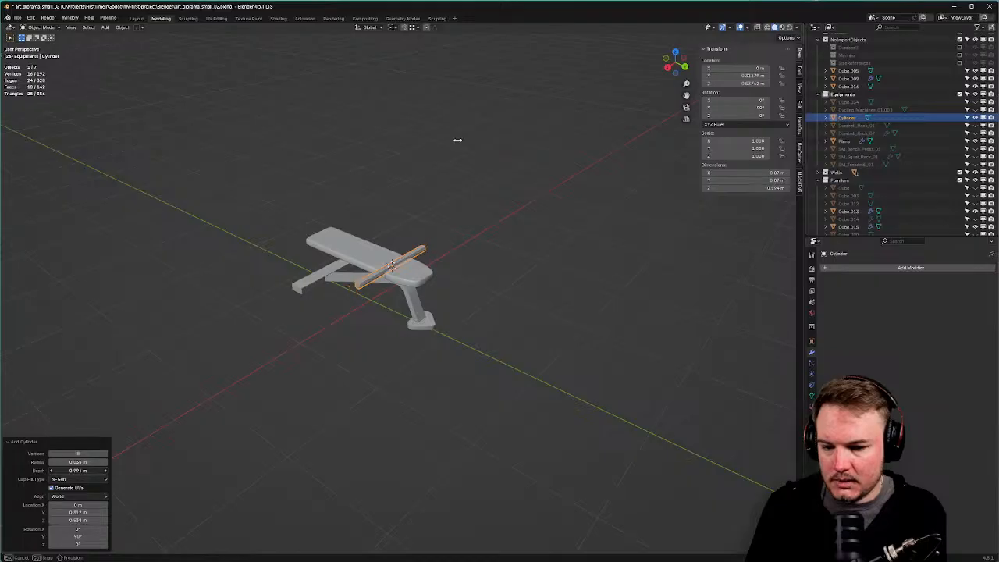
left_click_drag(90, 471, 130, 471)
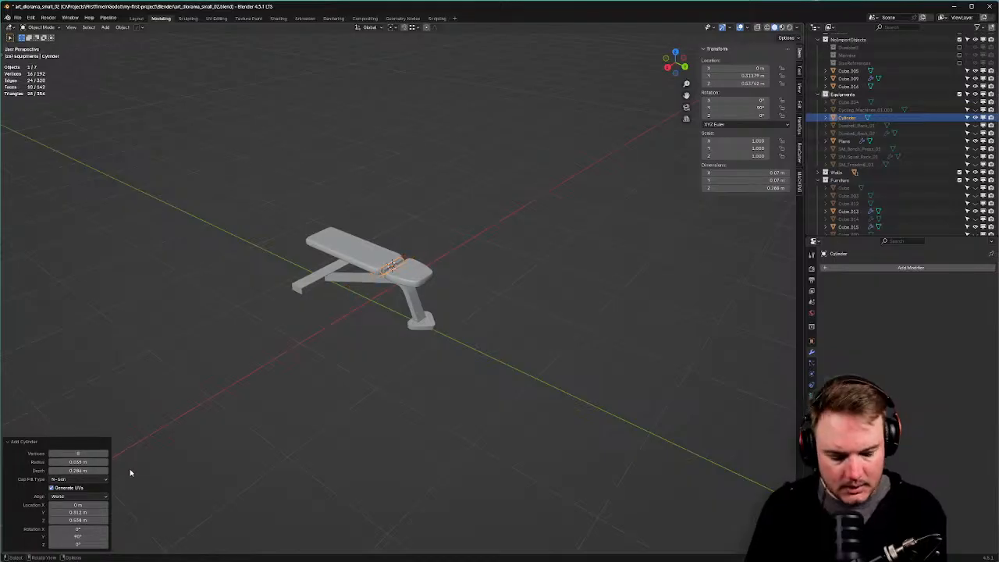
In top view, move the cylinder along Y and slim its thickness with Shift+Z scaling.
key("KP_7")
scroll(637, 385, "up", 6)
scroll(544, 278, "up", 3)
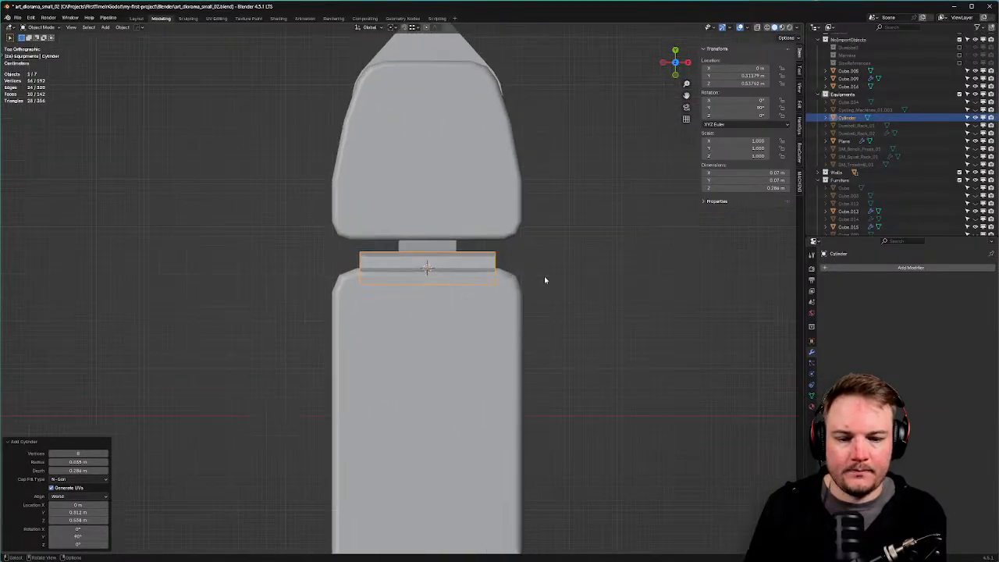
key("g")
key("y")
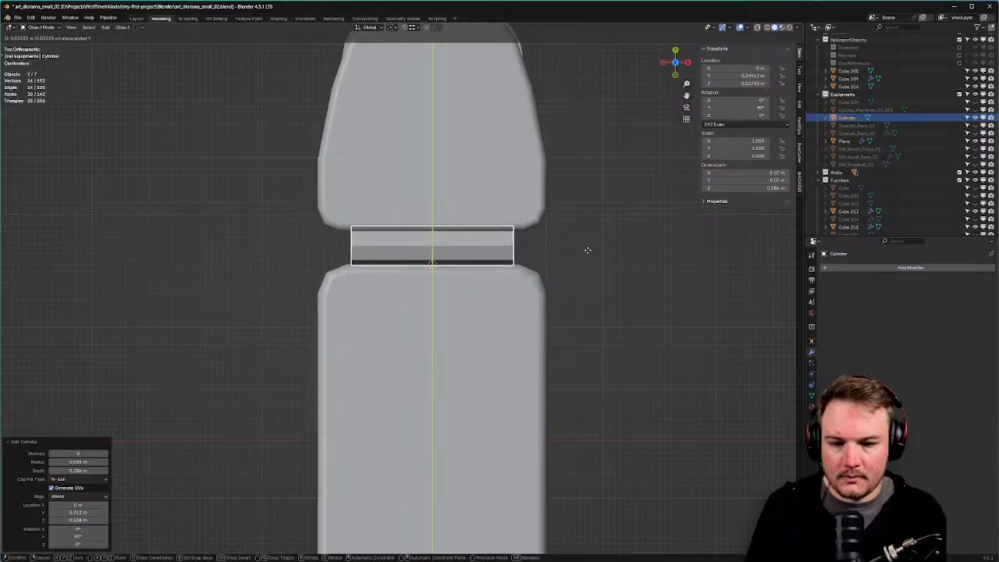
left_click(587, 250)
key("s")
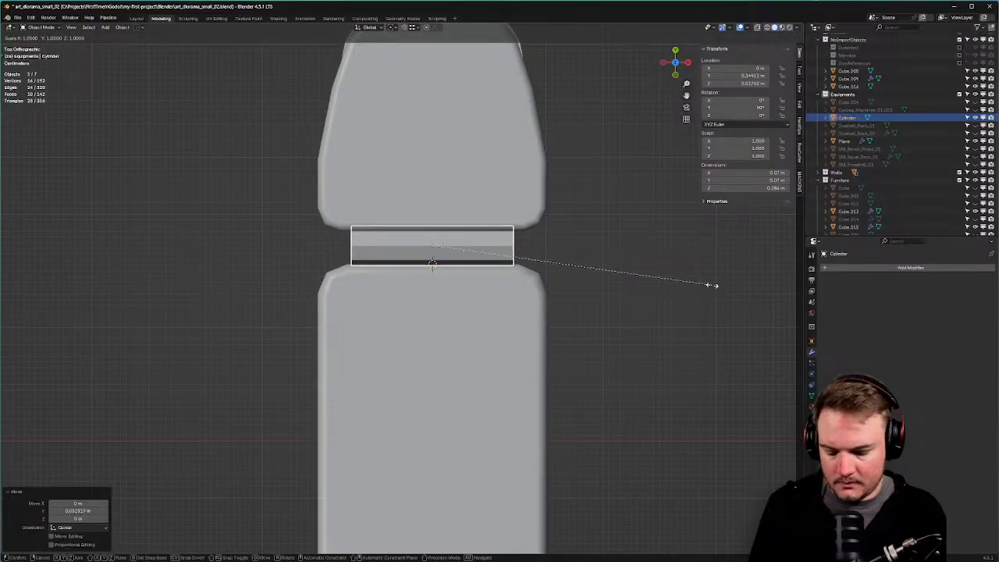
key("shift+z")
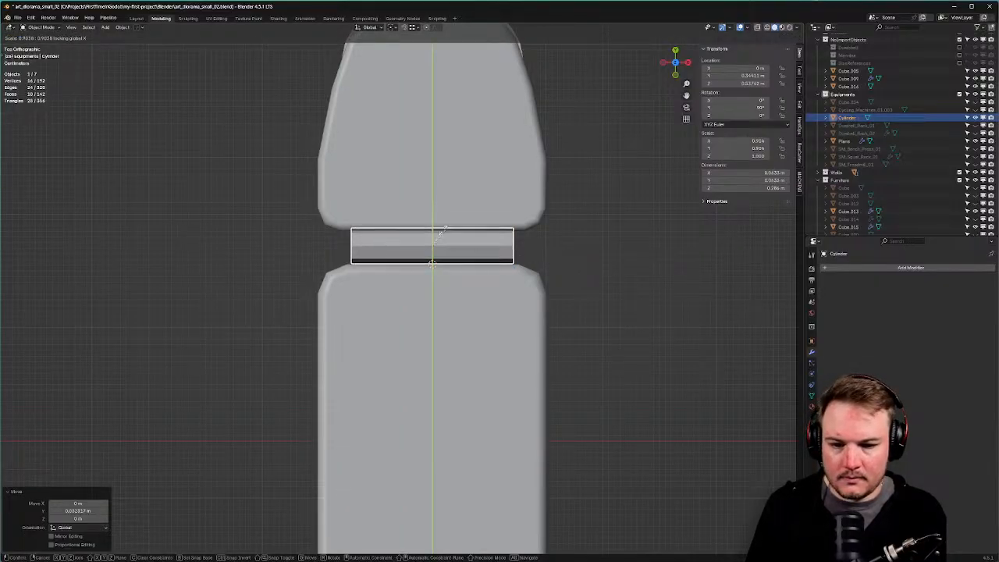
left_click(442, 231)
Slim the cylinder further to 0.793 and centre it along Y in the pad gap.
key("s")
key("shift+z")
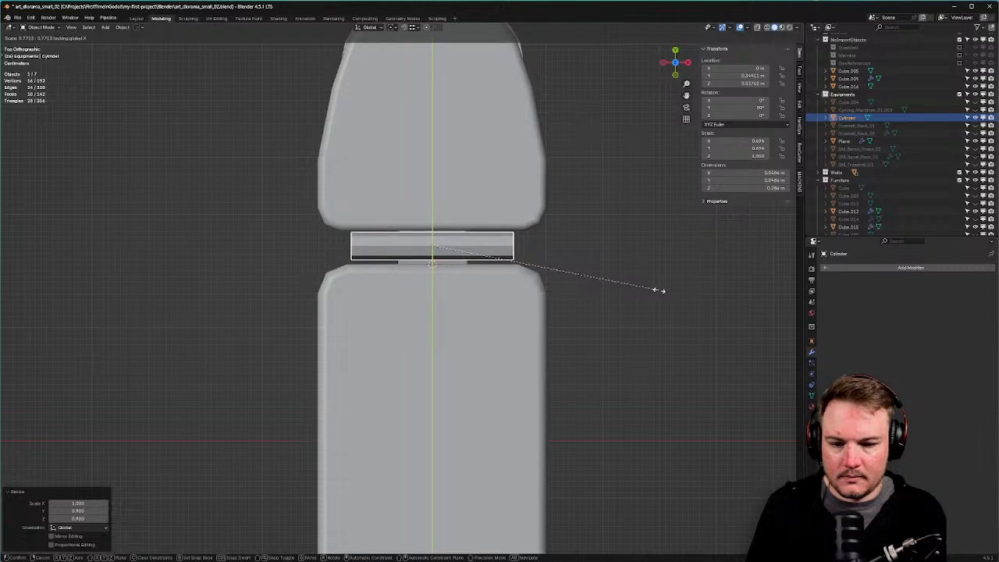
left_click(691, 289)
key("g")
key("y")
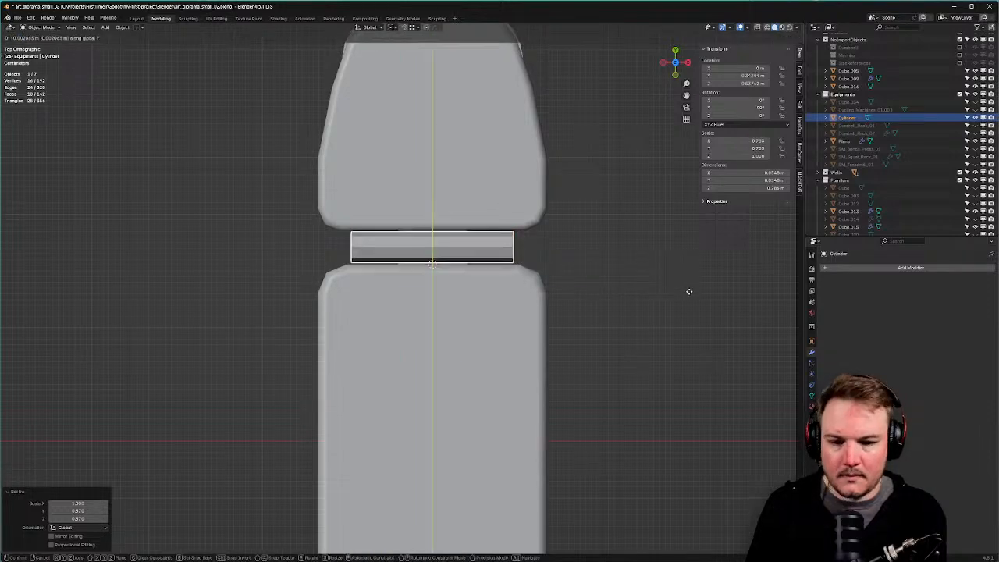
left_click(690, 291)
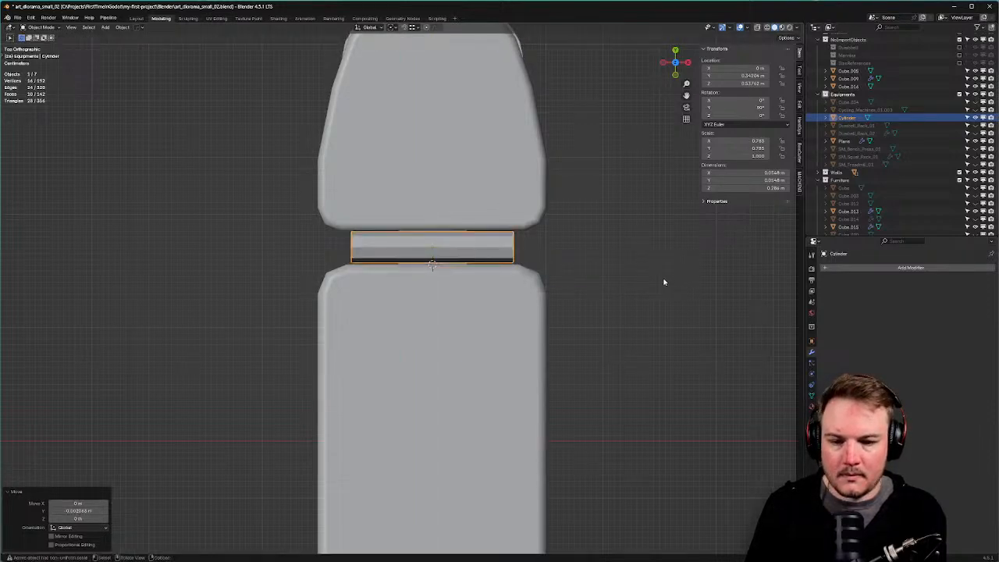
right_click(494, 263)
Give the hinge cylinder auto smooth shading and zoom around the bench.
left_click(492, 263)
middle_click_drag(492, 263, 609, 253)
scroll(562, 246, "down", 5)
scroll(547, 234, "down", 4)
scroll(549, 235, "down", 5)
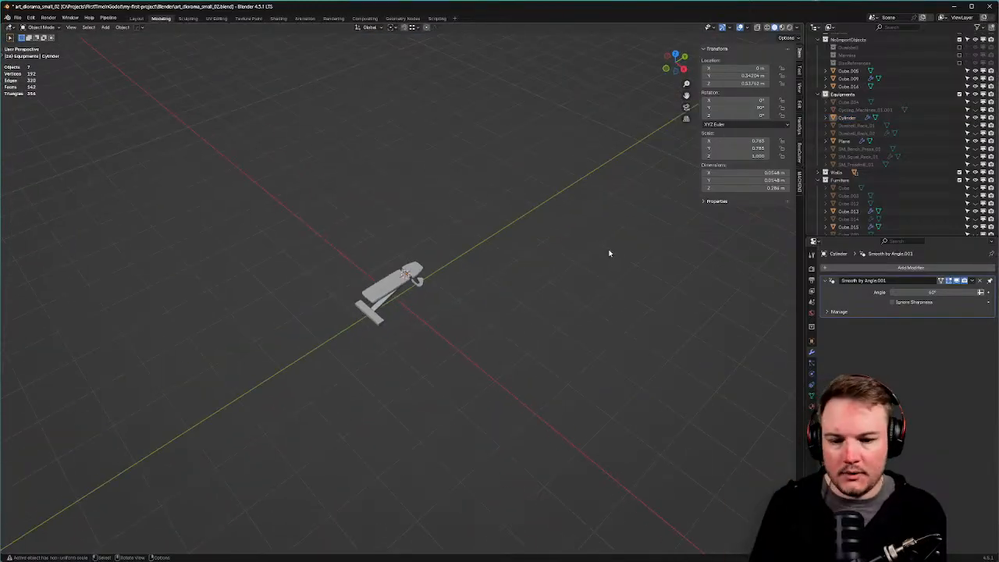
scroll(539, 292, "up", 2)
Reset the 3D cursor to the world origin and toggle the viewport overlays off and on.
key("shift+s")
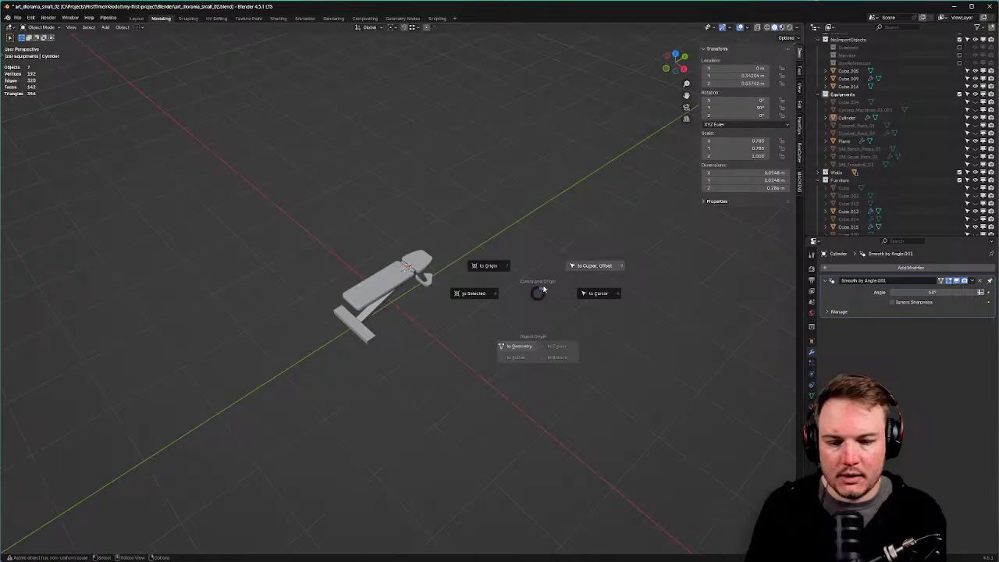
left_click(516, 277)
scroll(521, 275, "down", 6)
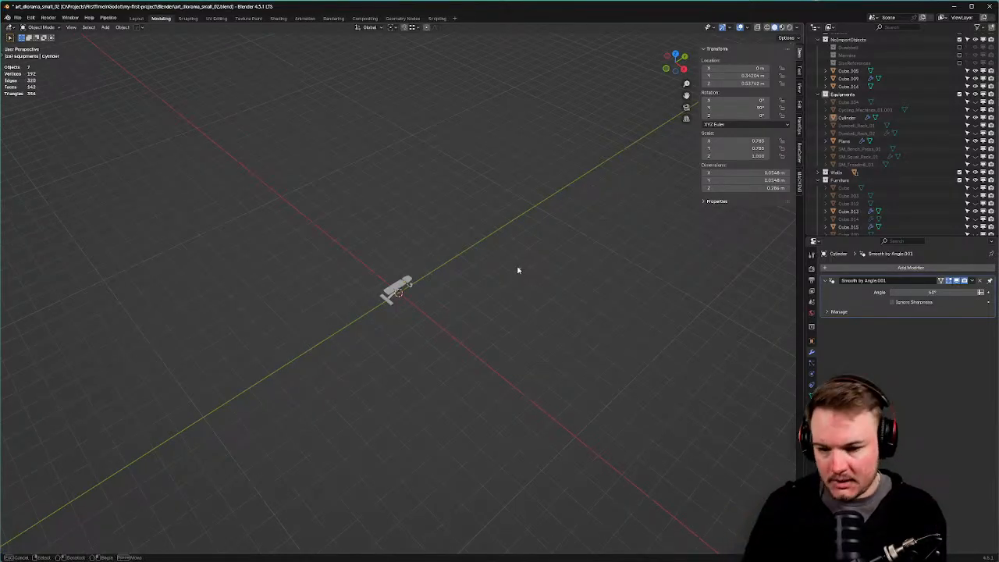
left_click(740, 28)
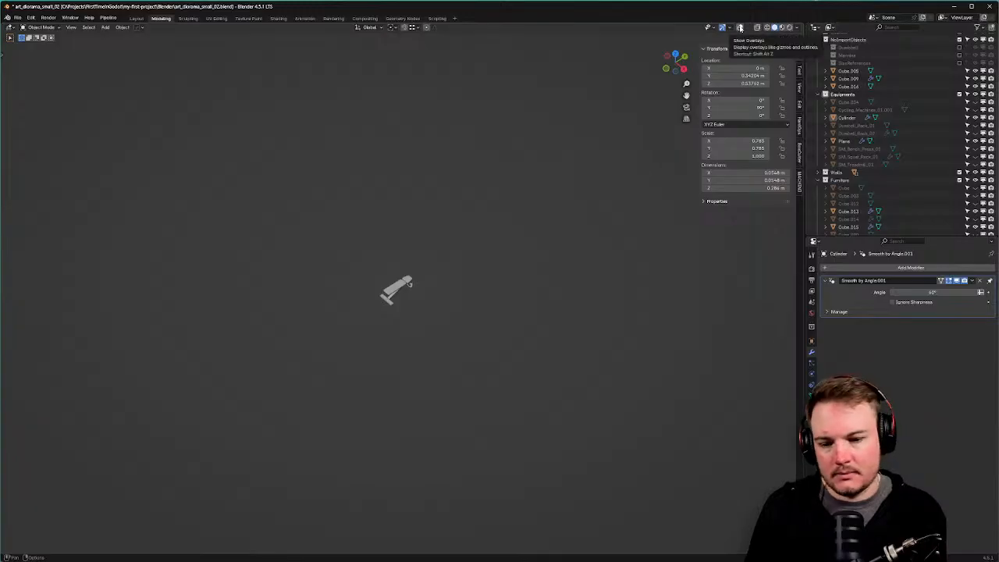
left_click(740, 27)
scroll(490, 222, "up", 10)
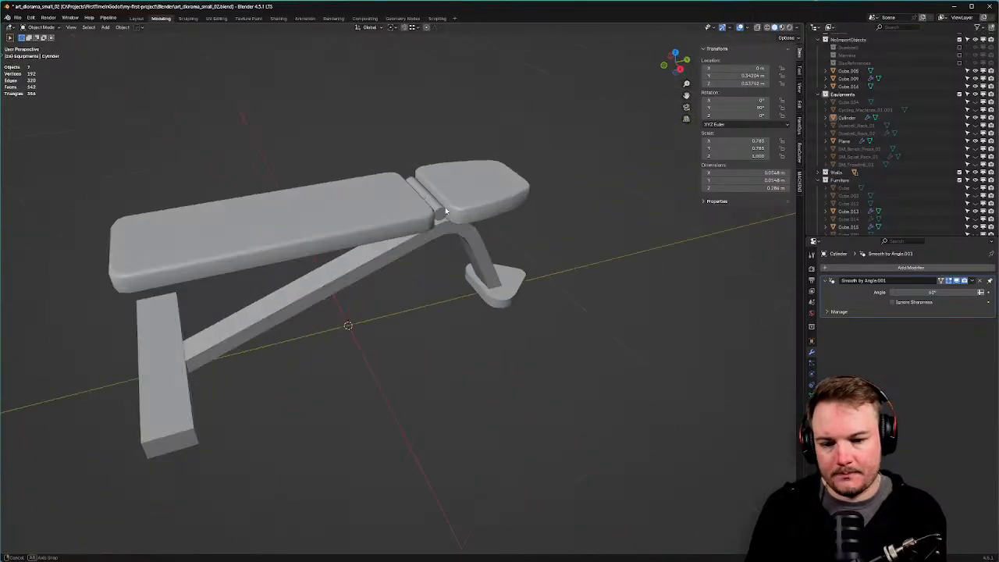
Select the hinge cylinder, briefly enter Edit Mode on it, then return to Object Mode.
left_click(432, 140)
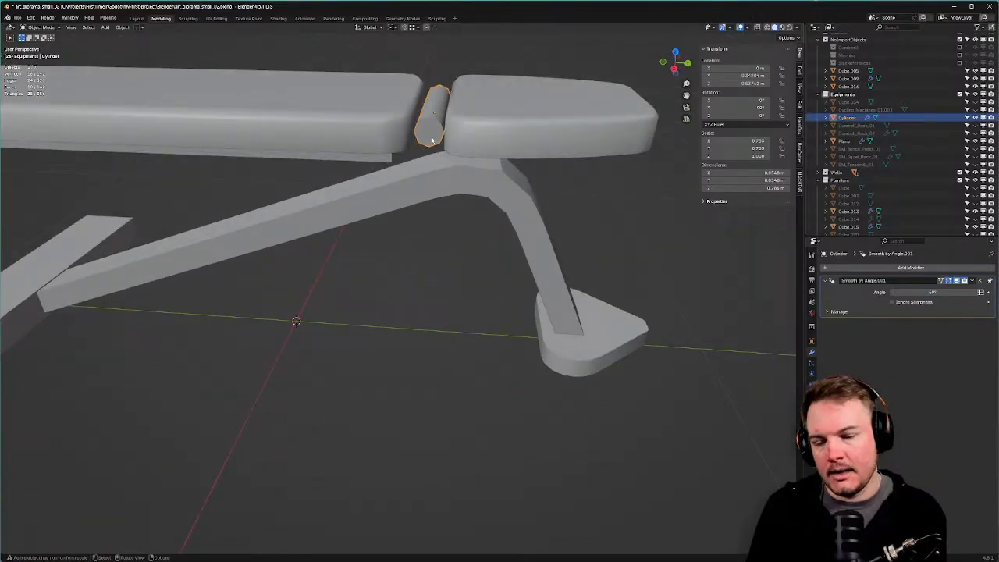
middle_click_drag(432, 140, 414, 155)
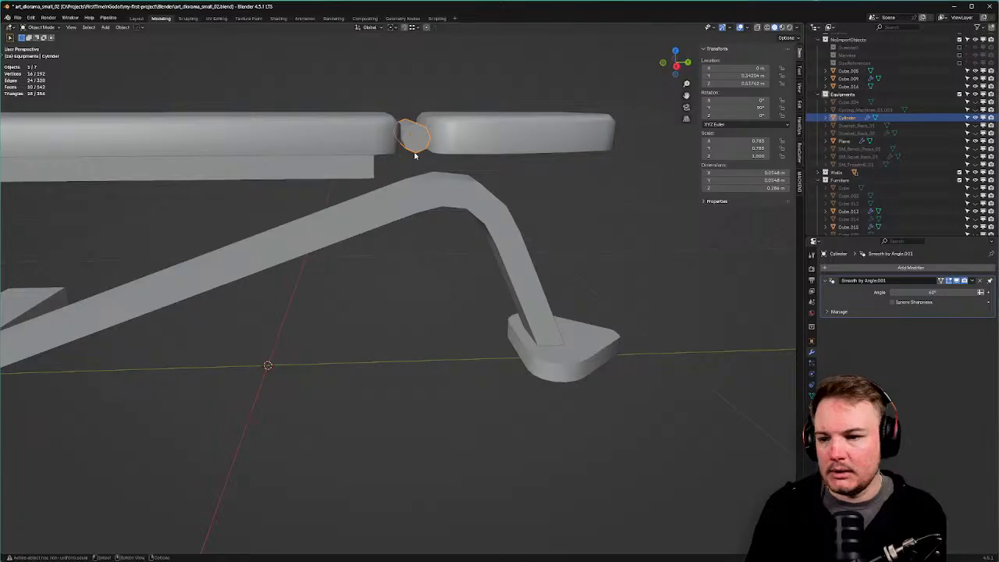
key("Tab")
left_click(307, 118)
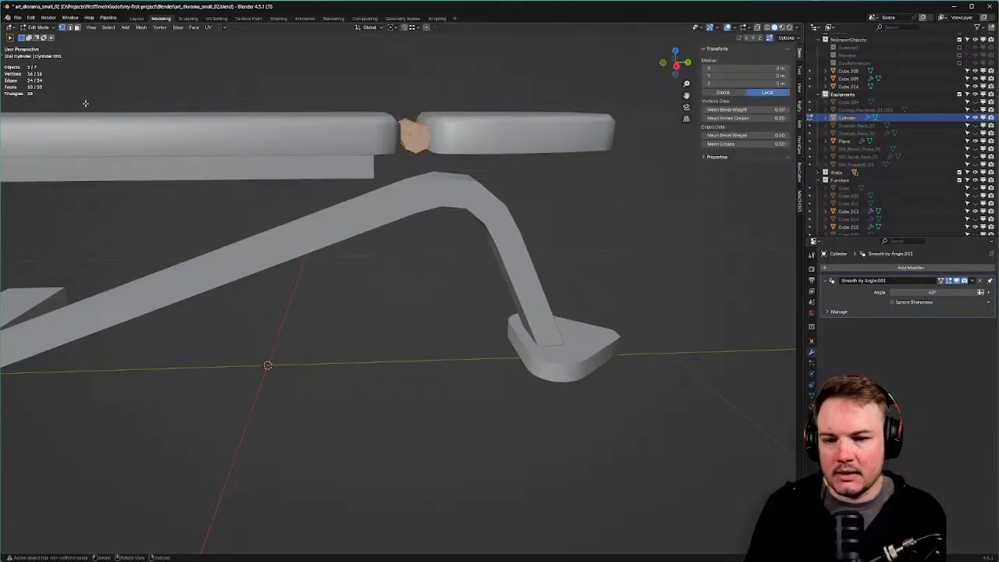
key("shift+s")
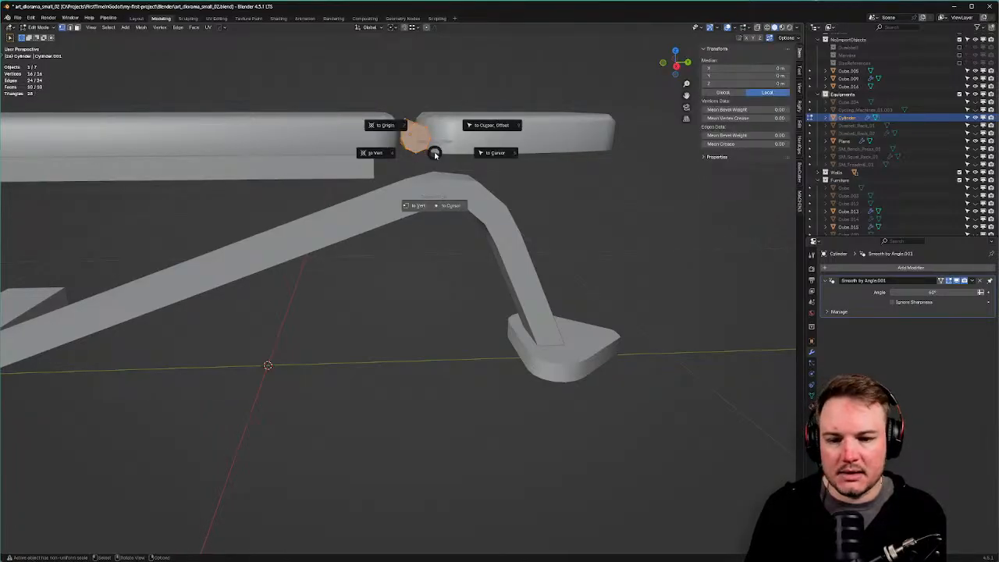
key("Escape")
key("shift+a")
key("Tab")
left_click(543, 149)
Switch to Right Orthographic side view (numpad 3) and select the long top pad.
middle_click_drag(544, 150, 538, 176)
key("KP_3")
left_click(385, 182)
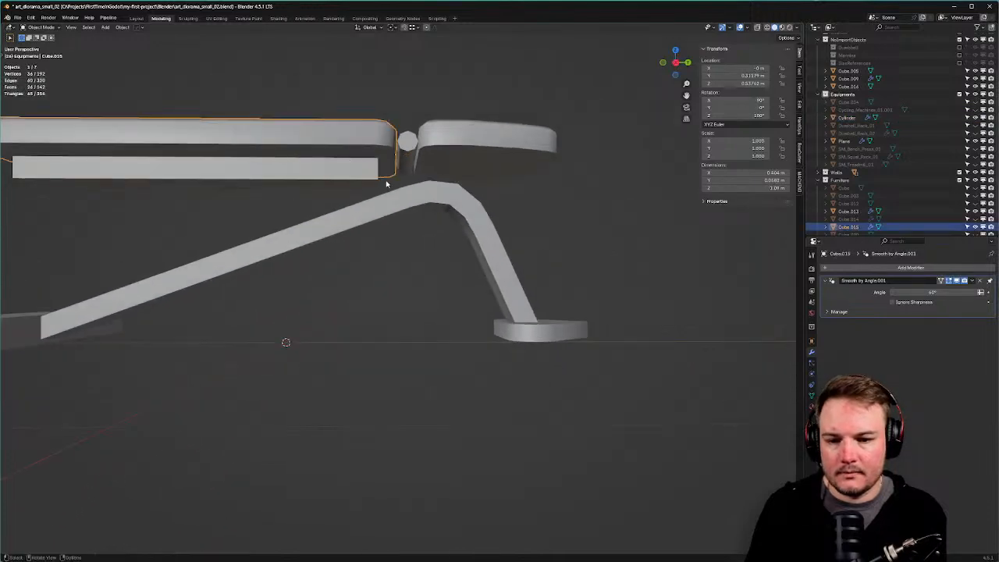
Duplicate the long pad's rail block and move the copy along Y under the head pad.
left_click(358, 185)
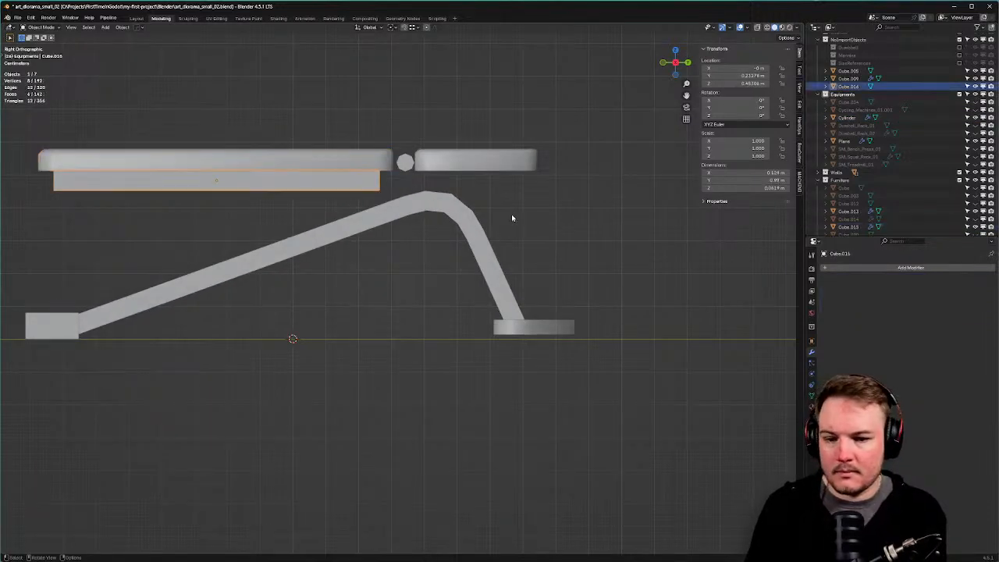
key("shift+d")
right_click(511, 214)
key("g")
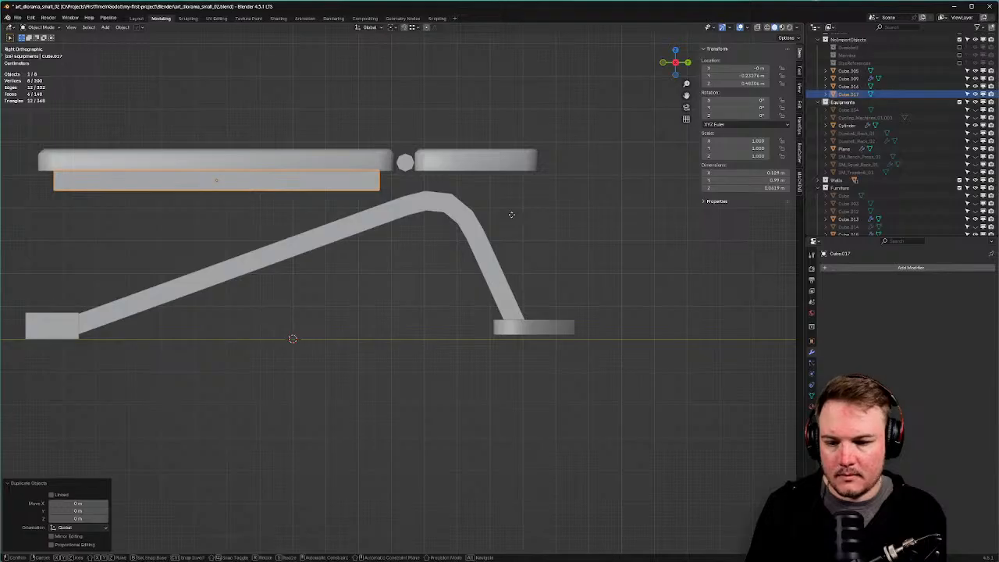
key("x")
key("y")
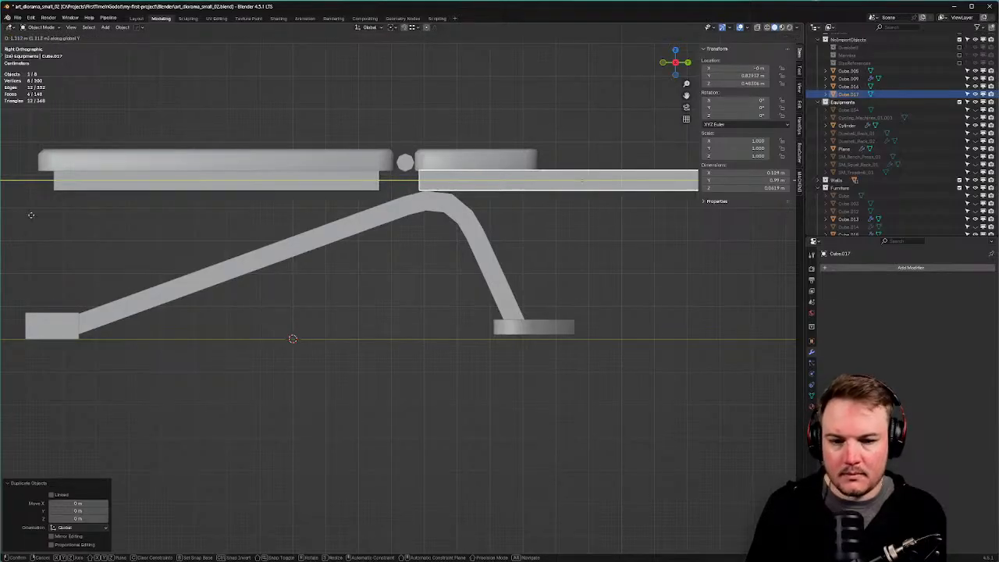
left_click(771, 215)
Scale the copied block along Y in Edit Mode to fit the short head pad.
key("Tab")
key("s")
key("x")
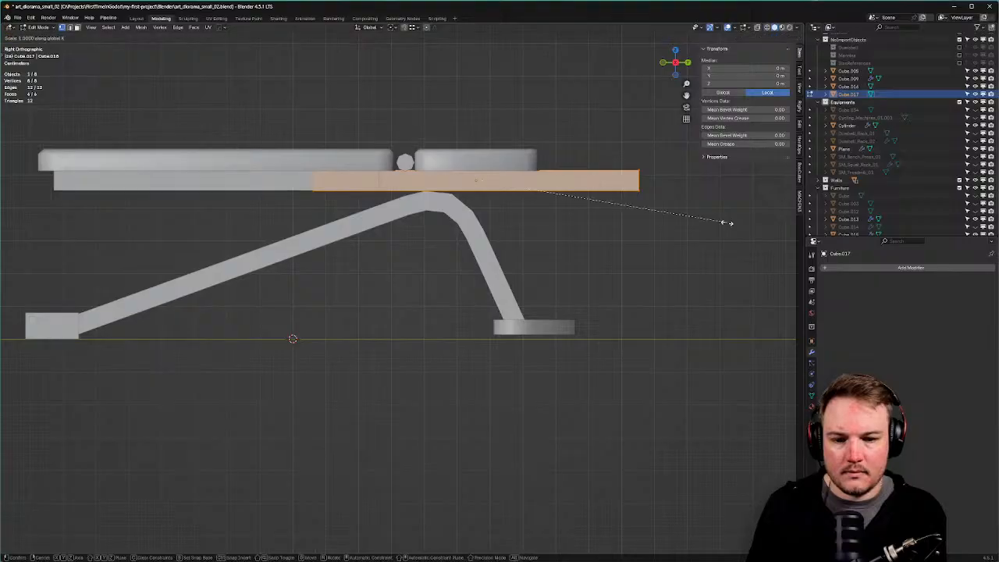
key("y")
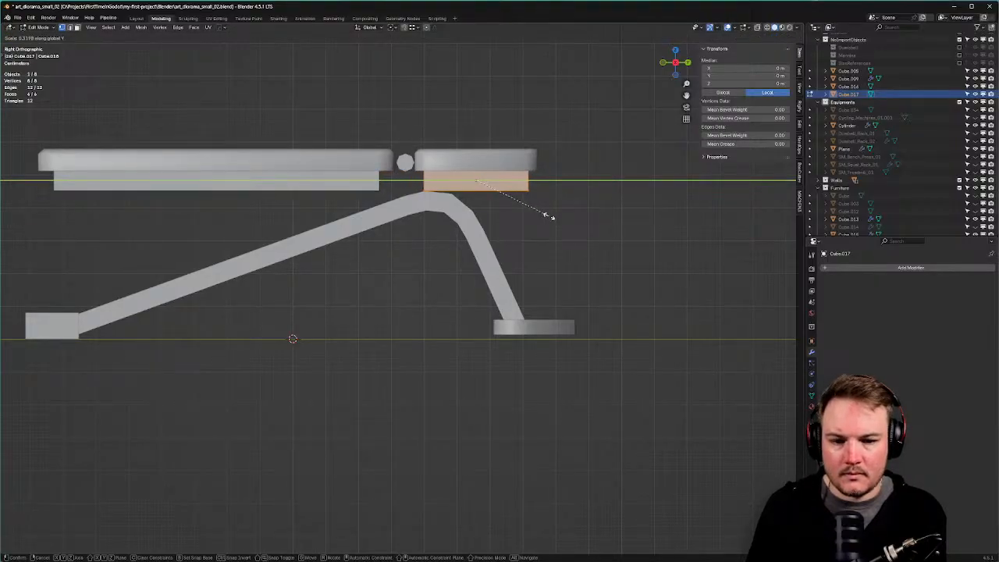
left_click(549, 216)
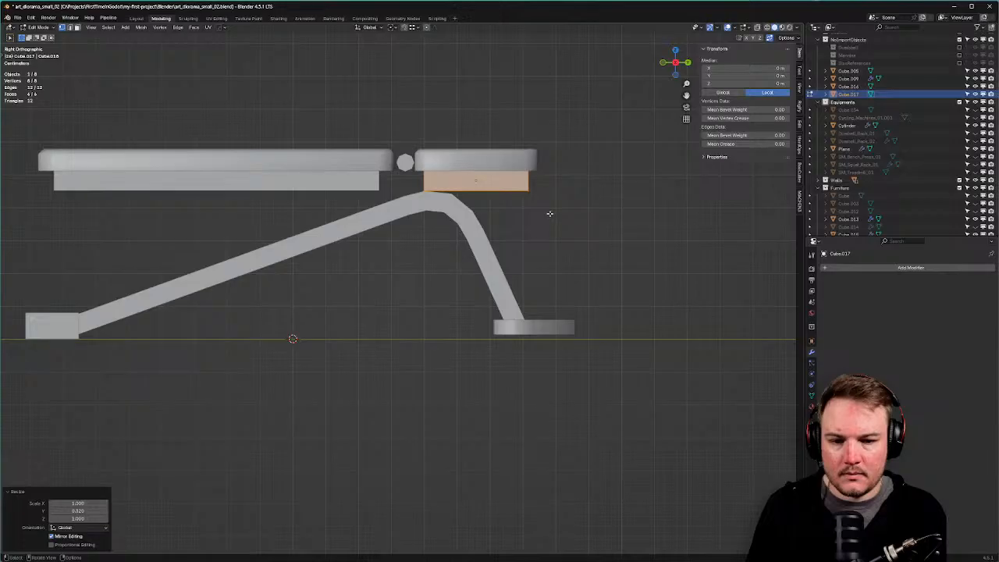
key("s")
key("y")
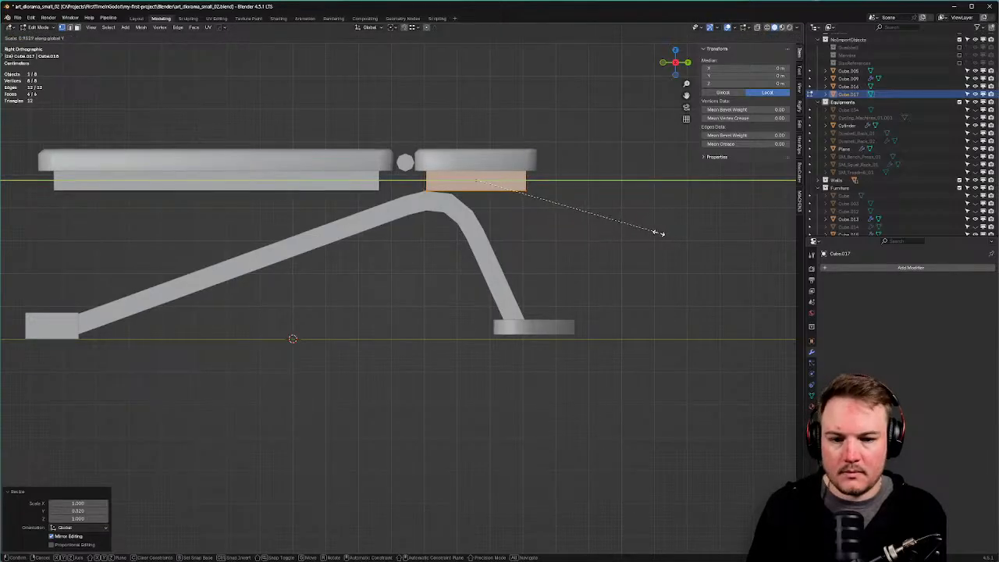
left_click(659, 233)
middle_click_drag(659, 232, 509, 226)
key("Tab")
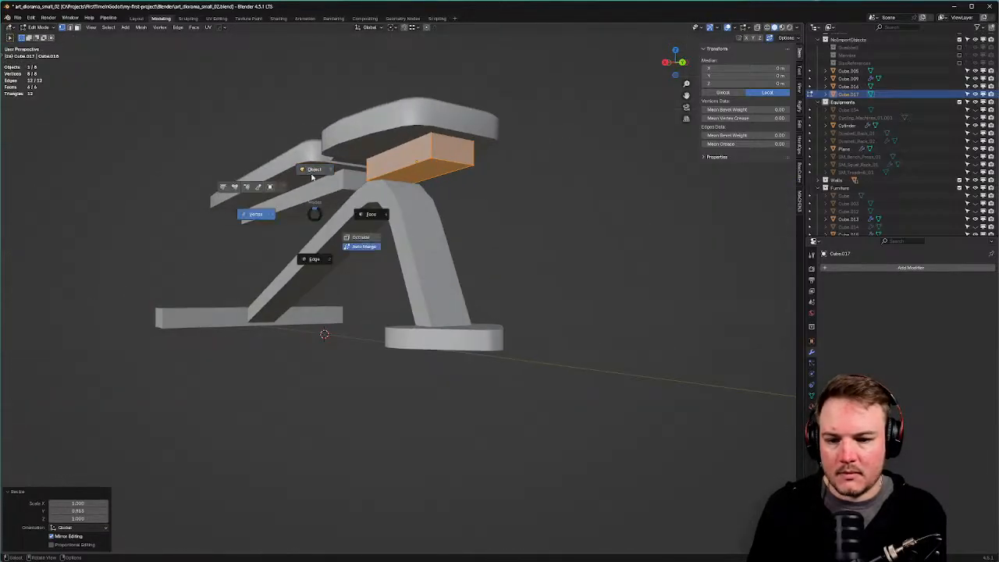
left_click(313, 171)
Scale both rail blocks thinner in Z and narrow them in X to about 0.647.
left_click(342, 189)
left_click(405, 180, "shift")
key("Tab")
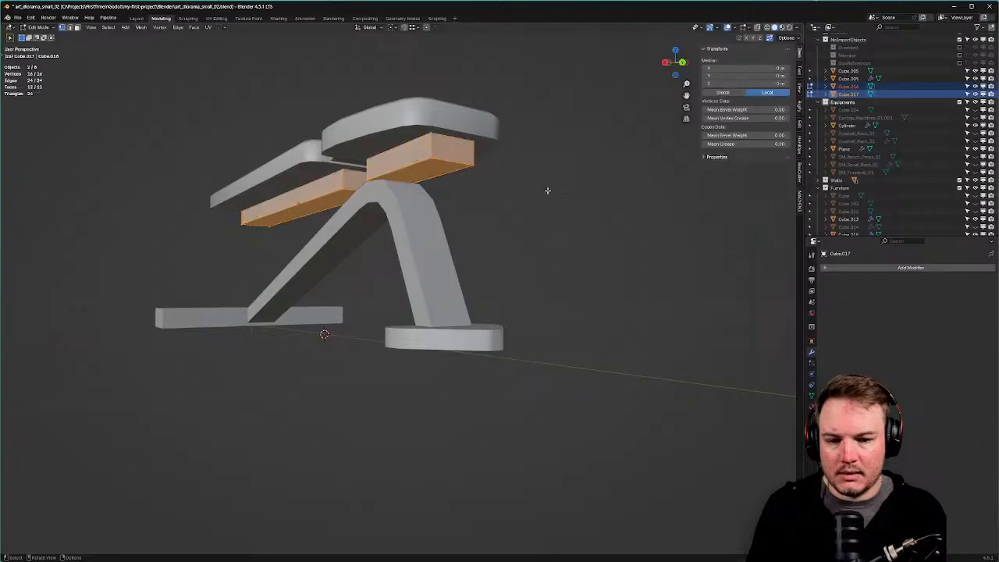
key("s")
key("z")
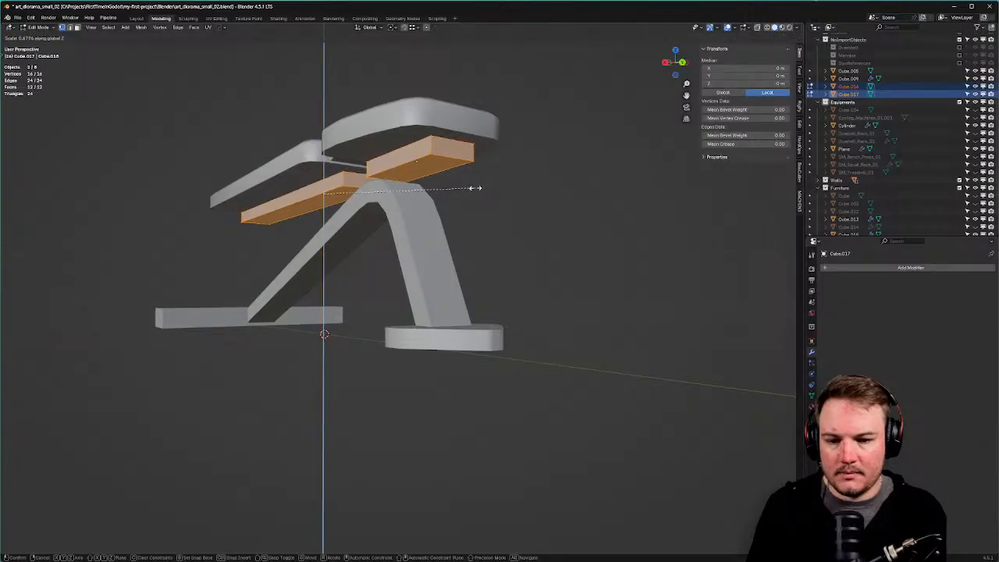
left_click(474, 188)
middle_click_drag(479, 187, 584, 201)
key("s")
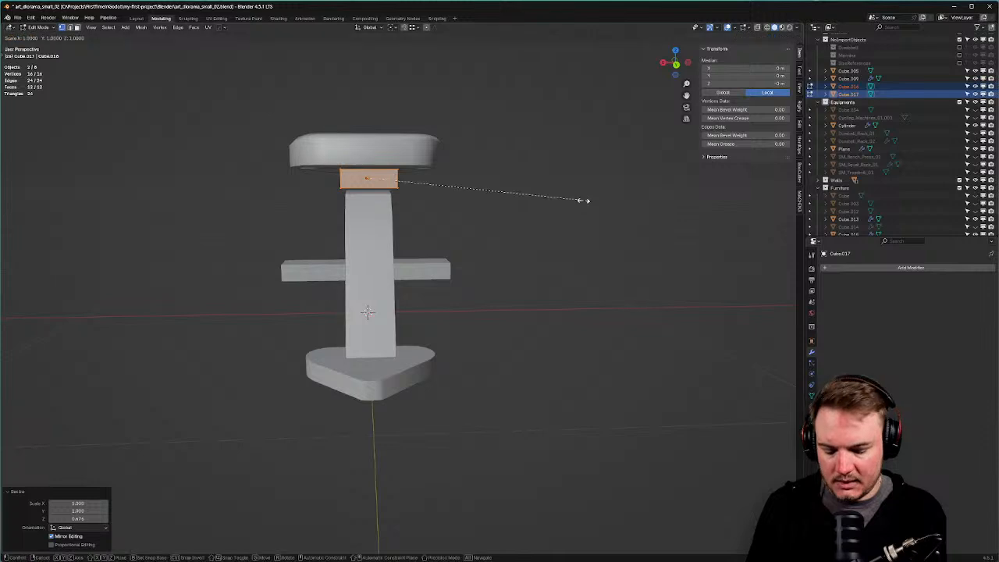
key("x")
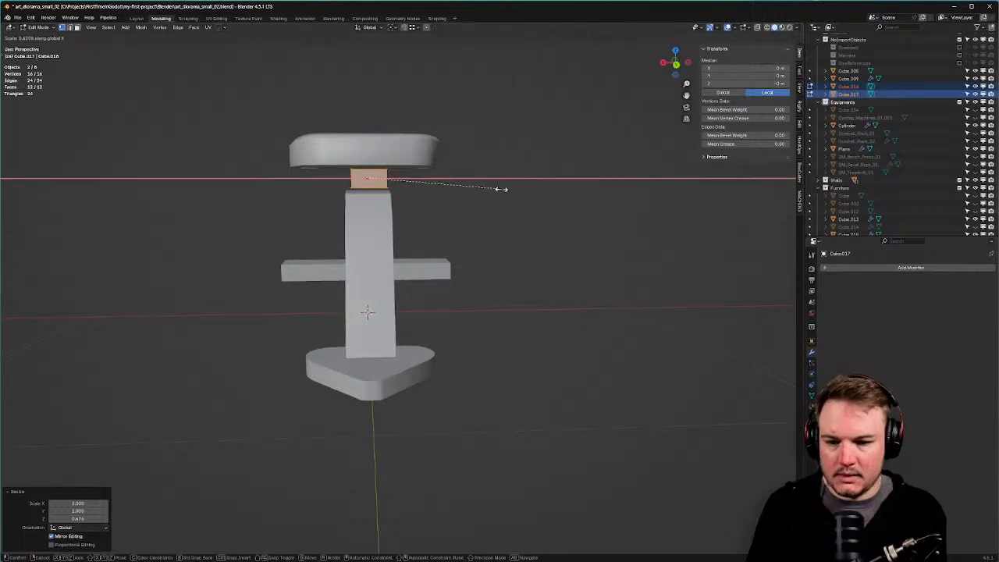
left_click(508, 188)
Nudge both rail blocks up along Z against the pads.
middle_click_drag(509, 185, 547, 182)
key("g")
key("z")
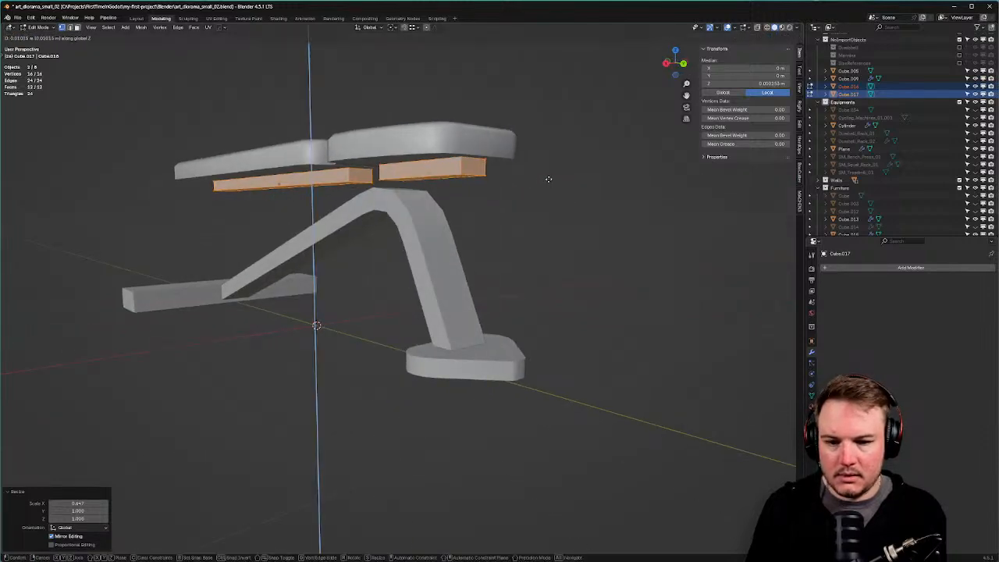
left_click(549, 180)
With X-ray on in face mode, delete the top faces of both rail blocks.
key("Tab")
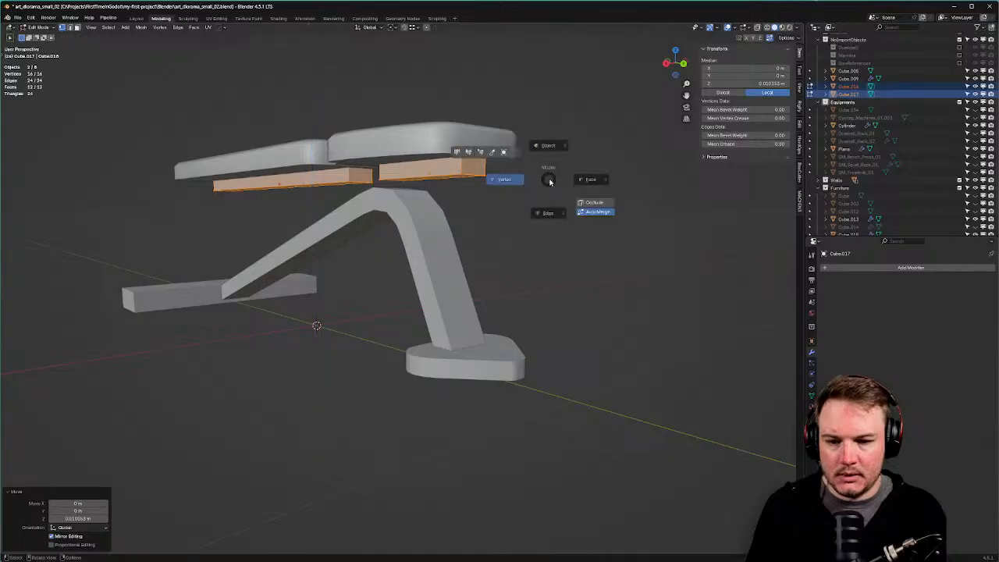
left_click(579, 174)
key("alt+z")
middle_click_drag(532, 159, 539, 161)
left_click(284, 171)
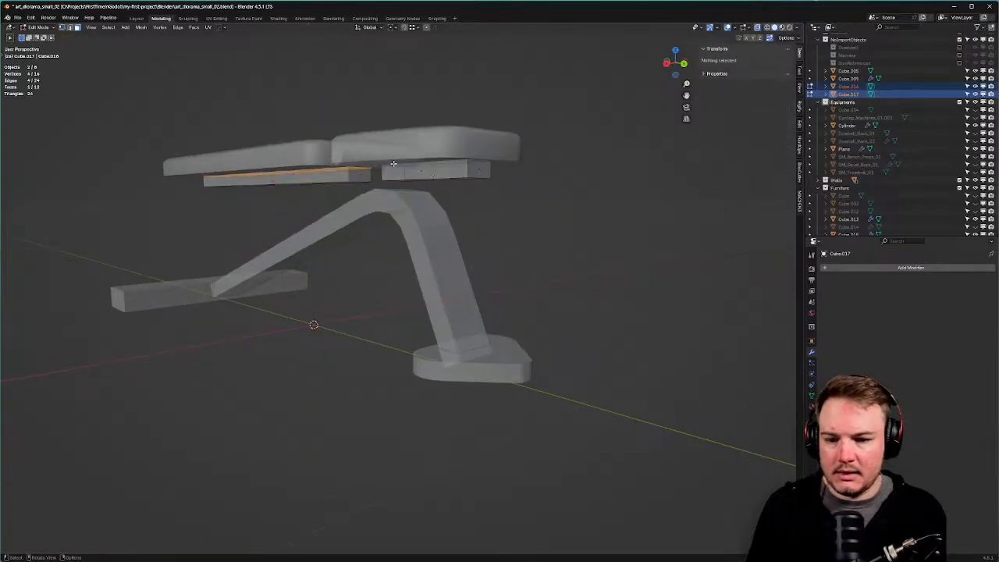
left_click(448, 165, "shift")
key("x")
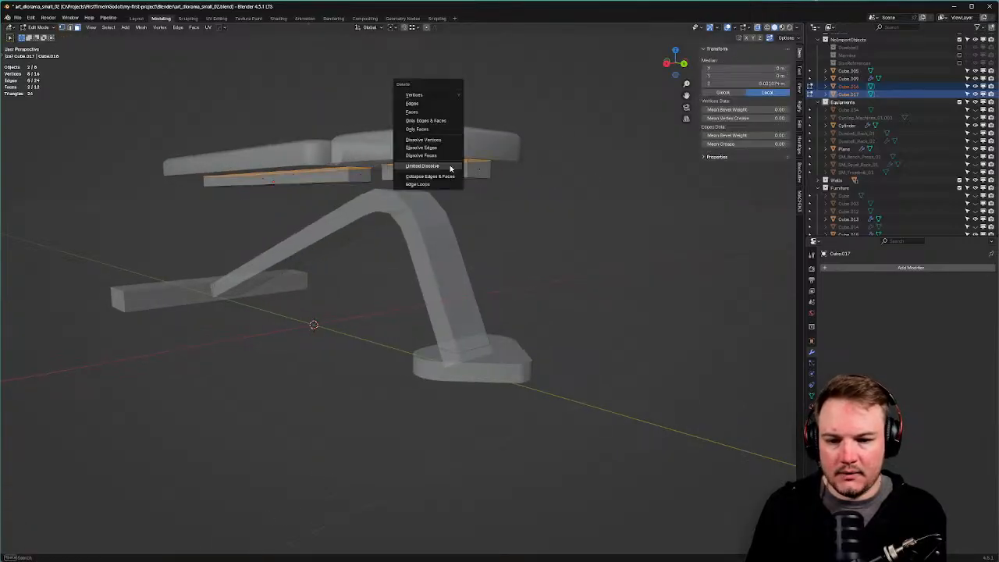
left_click(445, 114)
Box-select the pads, hinge and rails in Object Mode and lower them slightly along Z.
middle_click_drag(449, 119, 470, 163)
key("Tab")
left_click(539, 107)
scroll(471, 163, "down", 2)
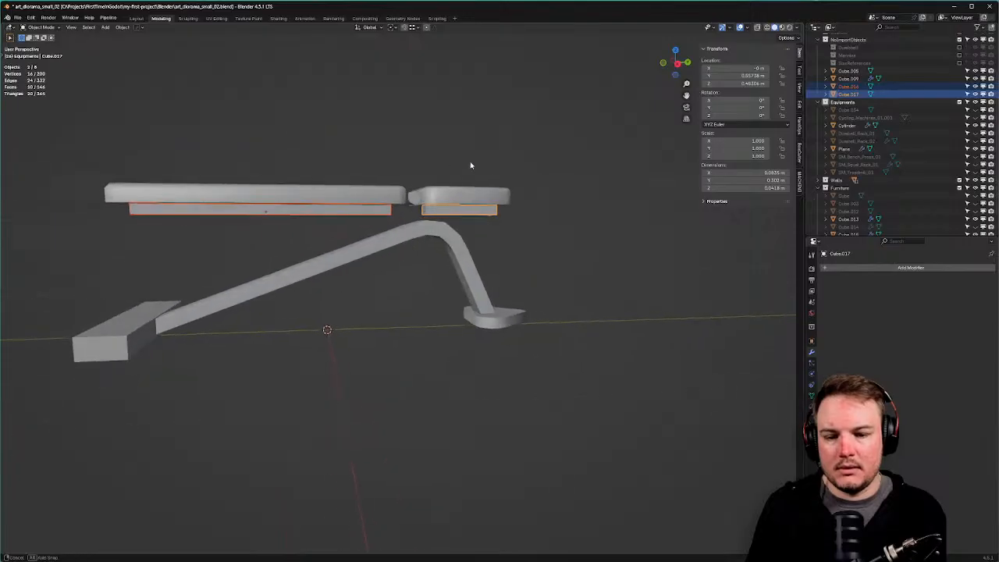
left_click_drag(69, 154, 590, 214)
key("g")
key("z")
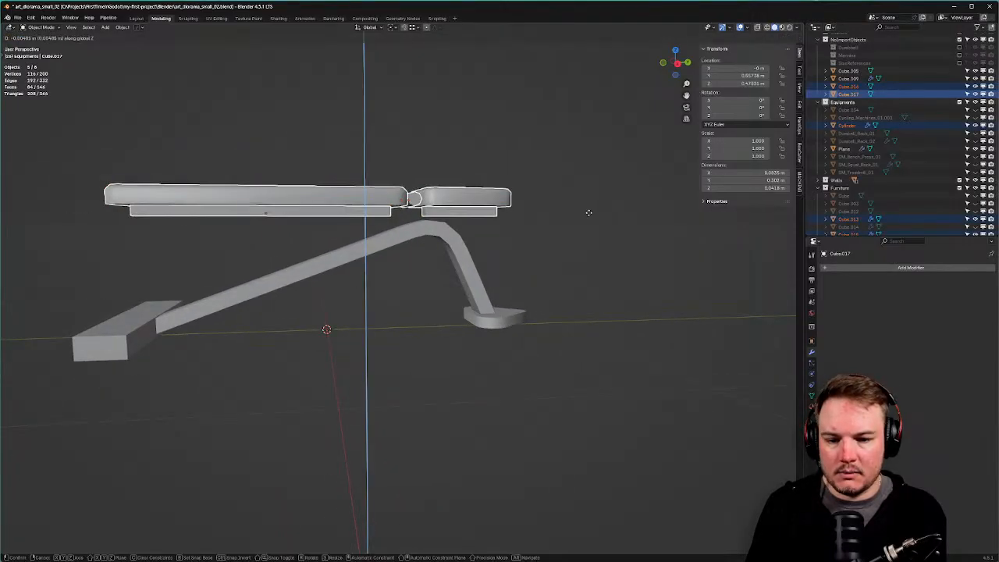
left_click(589, 218)
Inspect the hinge and leg area, then select the short rail block in top view.
middle_click_drag(590, 219, 573, 222)
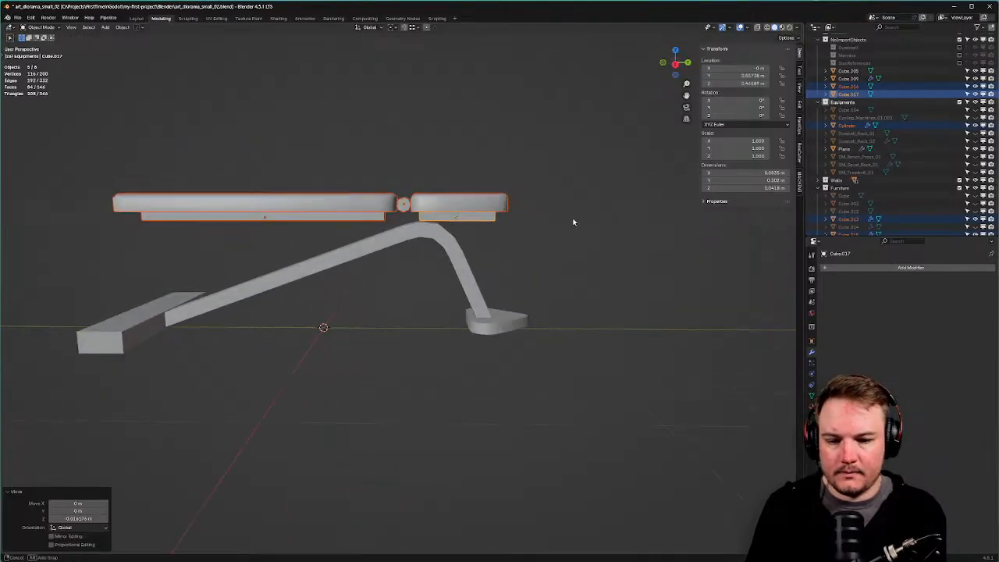
scroll(575, 219, "down", 2)
left_click(579, 220)
scroll(511, 247, "up", 5)
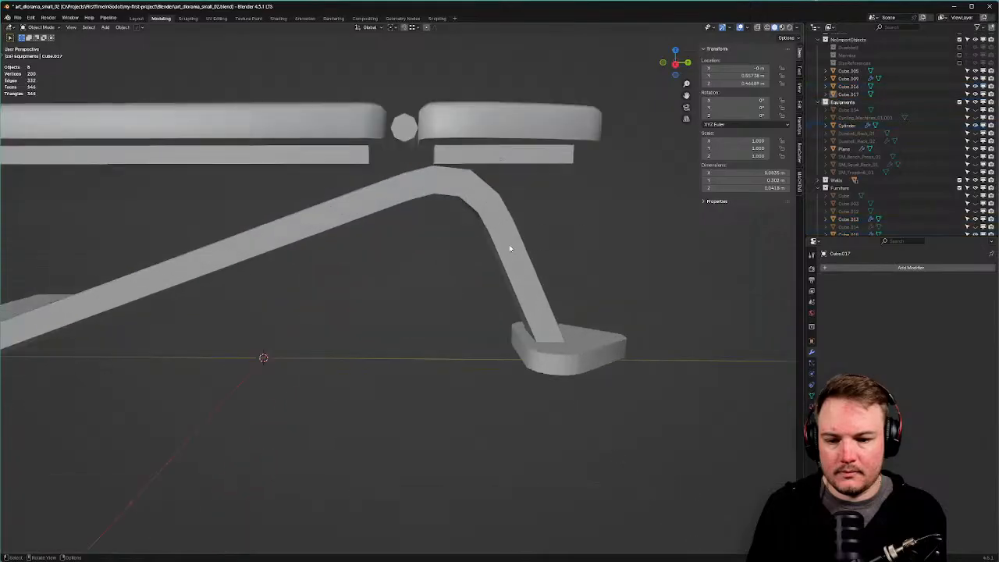
middle_click_drag(509, 248, 531, 245)
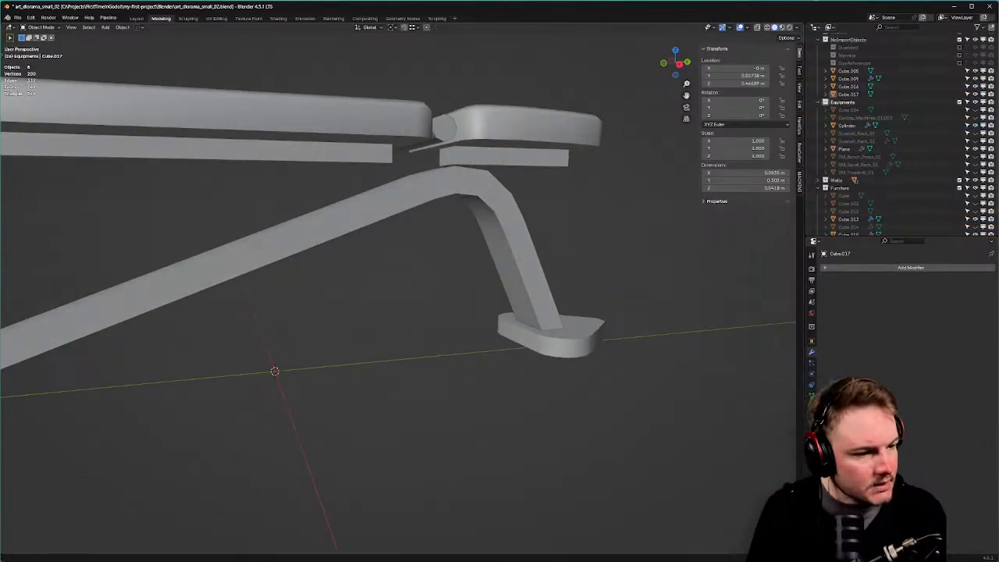
middle_click_drag(446, 193, 562, 168)
left_click(569, 162)
key("KP_7")
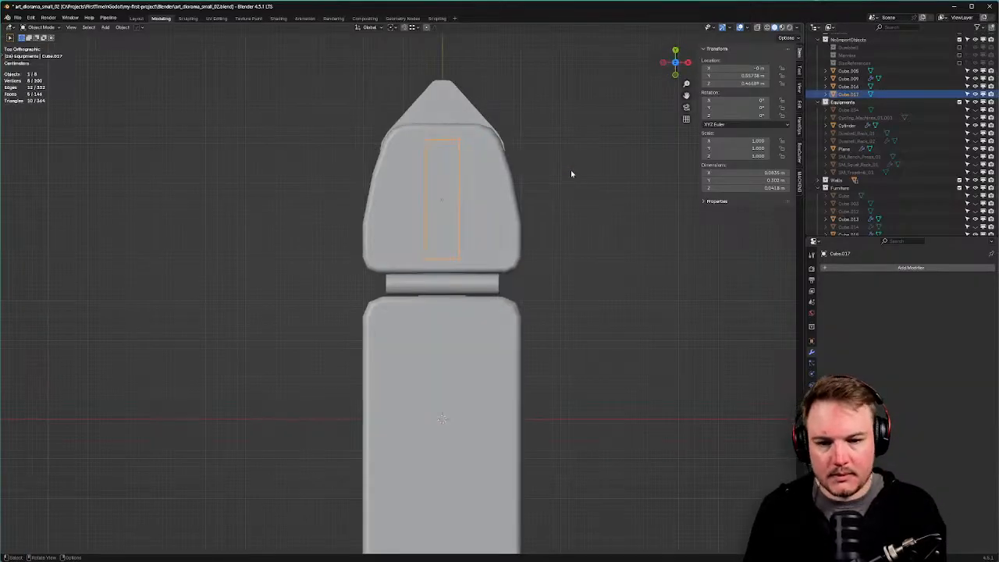
Duplicate the short rail block and place the copy beside the hinge.
key("shift+d")
left_click(676, 263)
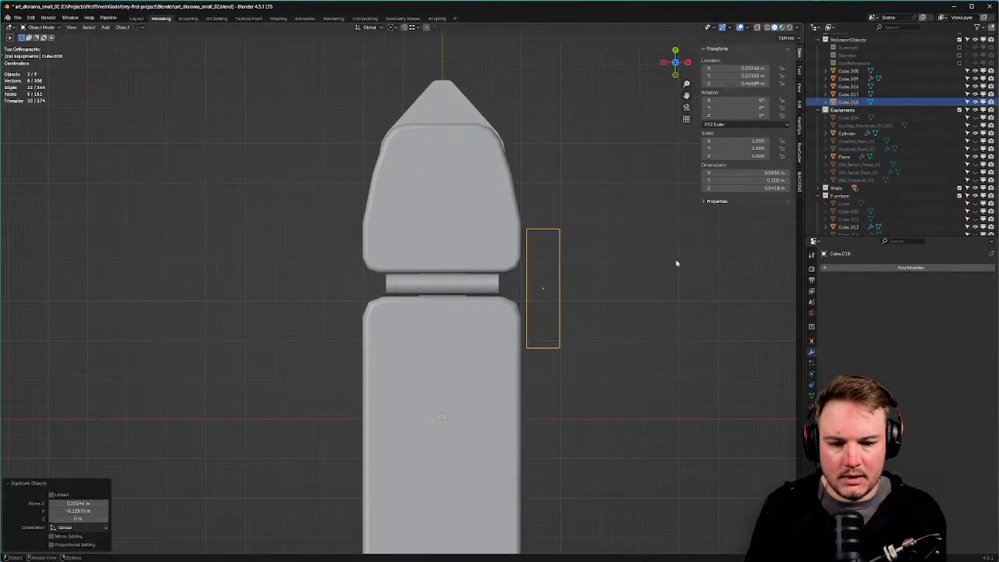
middle_click_drag(676, 263, 573, 216, "shift")
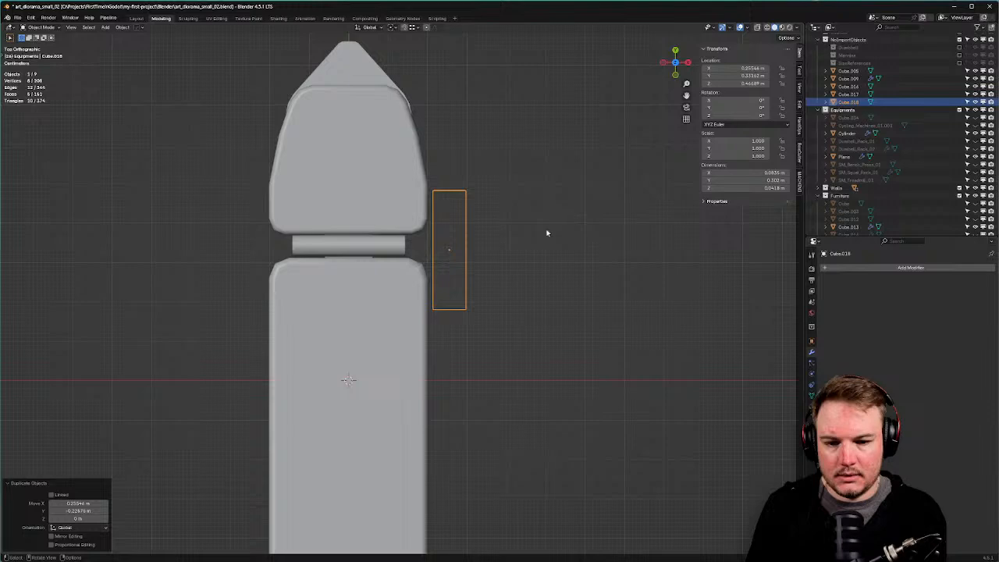
key("Tab")
middle_click_drag(536, 263, 474, 220)
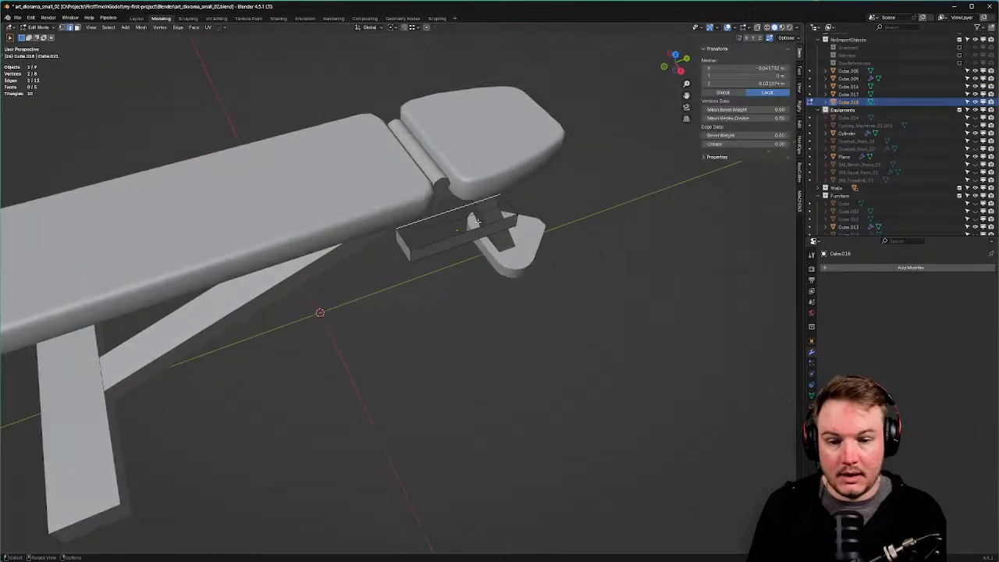
left_click(474, 219)
middle_click_drag(541, 210, 455, 184)
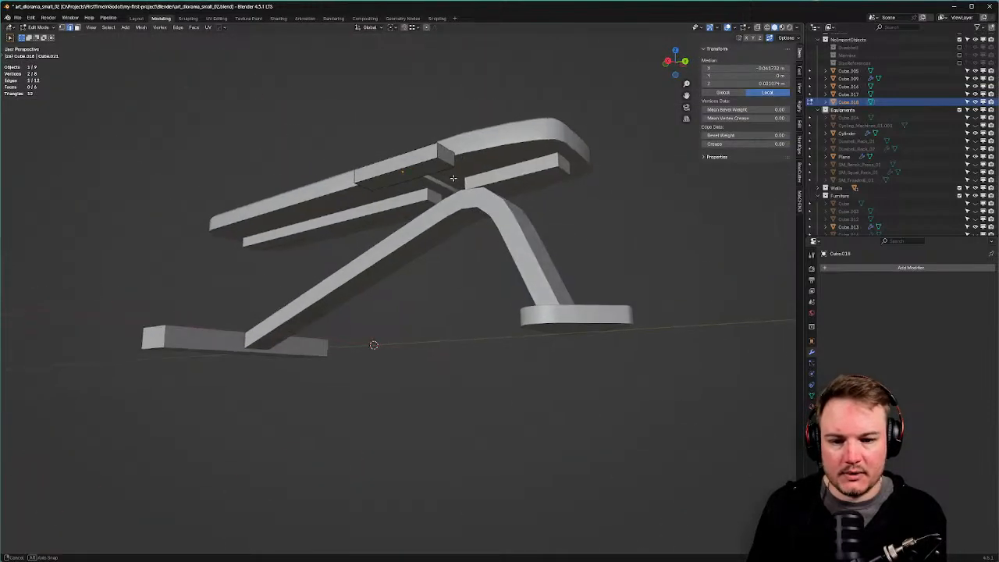
key("Tab")
left_click(454, 151)
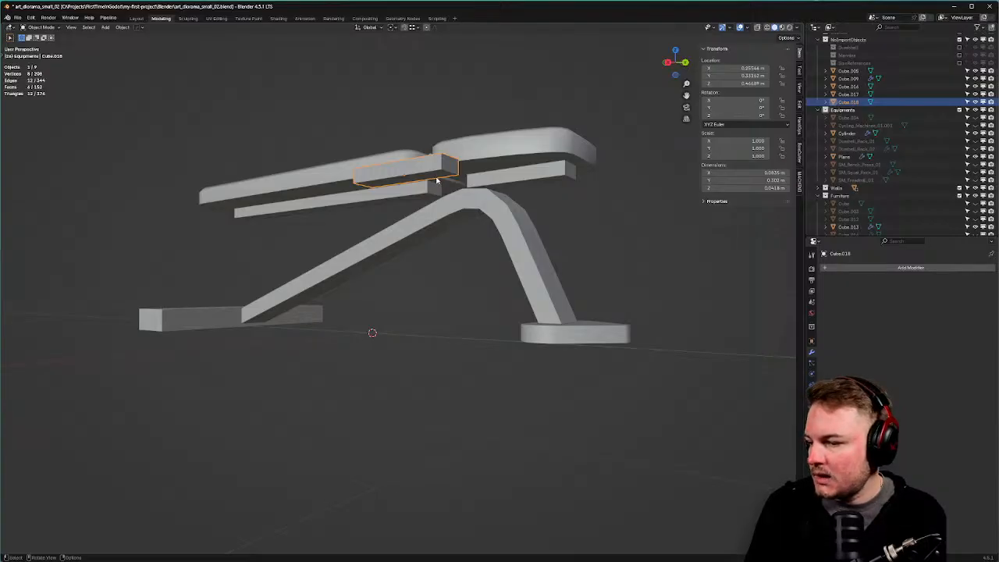
Stand the copy upright with a 90° X rotation, then turn it 90° around Z.
middle_click_drag(619, 178, 654, 187)
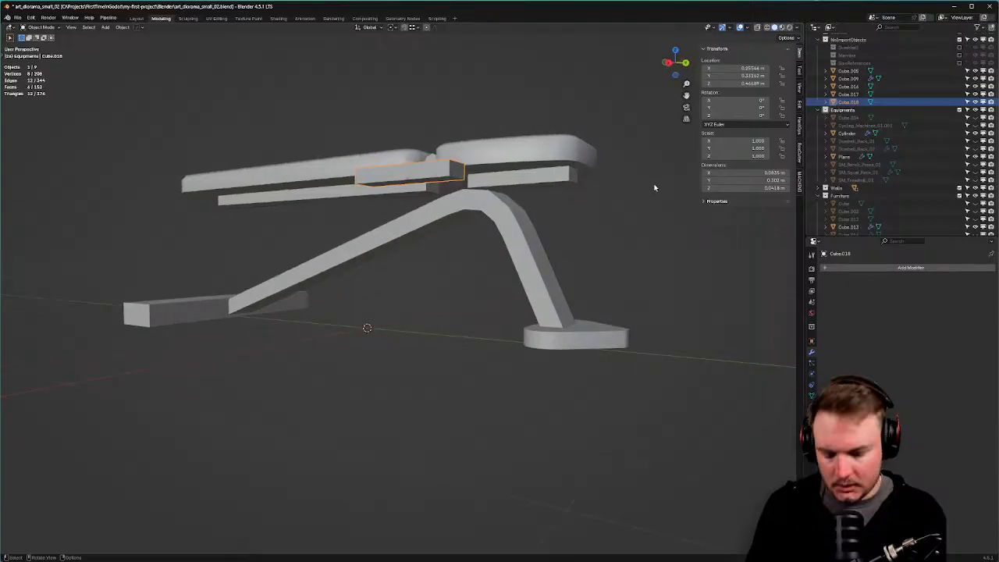
type("rx90")
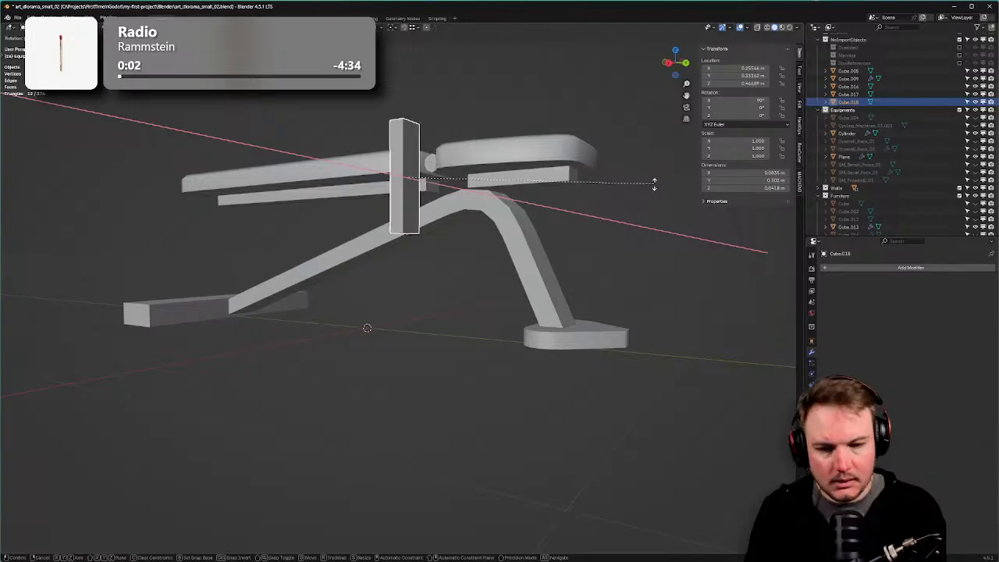
key("Return")
key("r")
key("z")
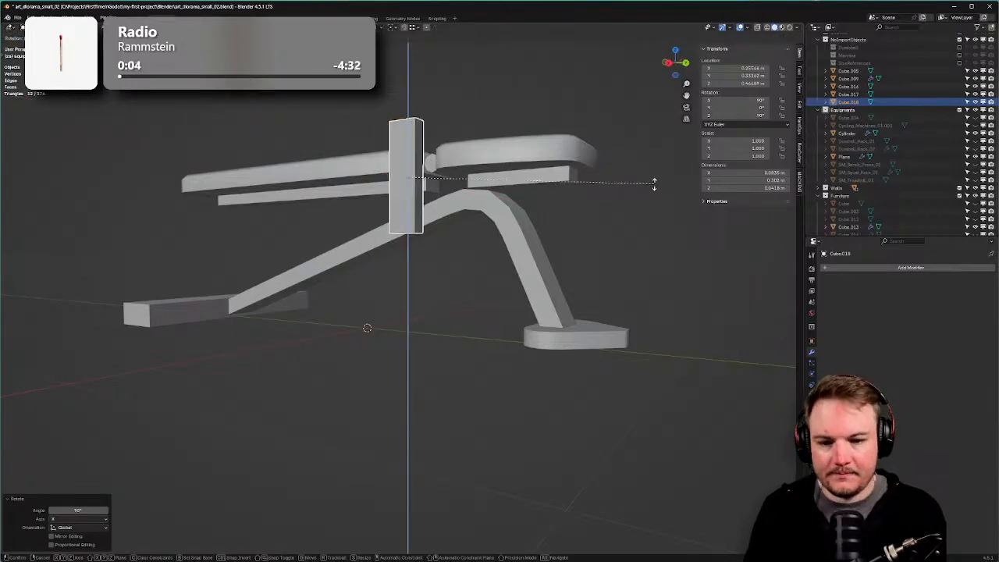
key("Return")
In front orthographic view with X-ray on, raise the cube's bottom vertices along Z.
middle_click_drag(654, 187, 657, 189)
key("KP_3")
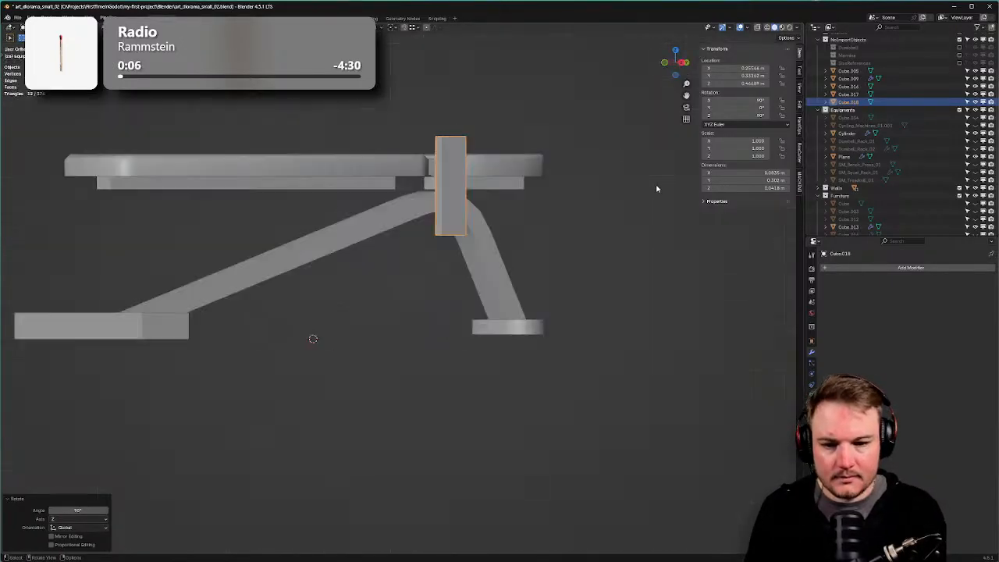
scroll(652, 180, "up", 4)
key("ctrl+Tab")
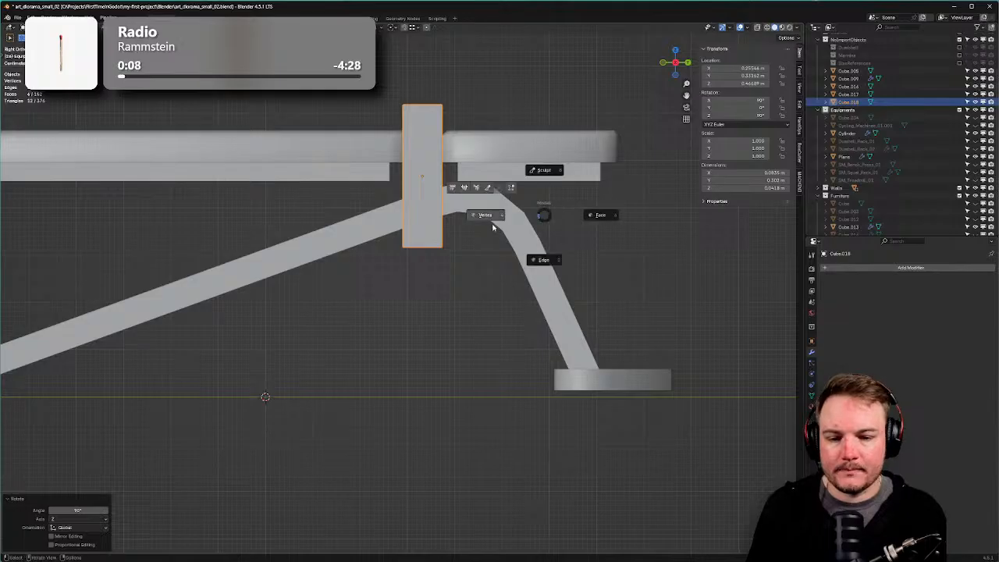
left_click(493, 227)
key("alt+z")
left_click_drag(340, 210, 502, 282)
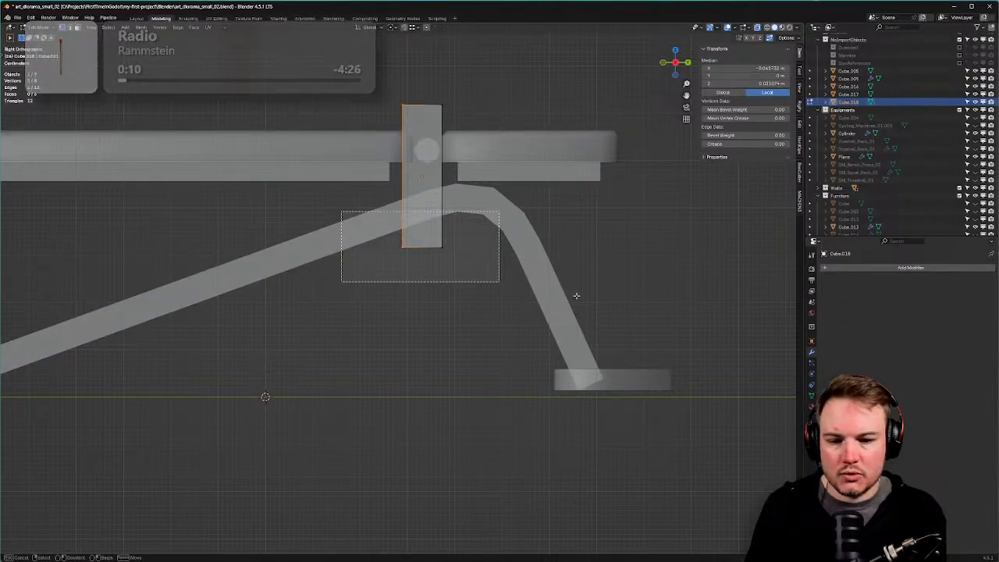
key("g")
key("z")
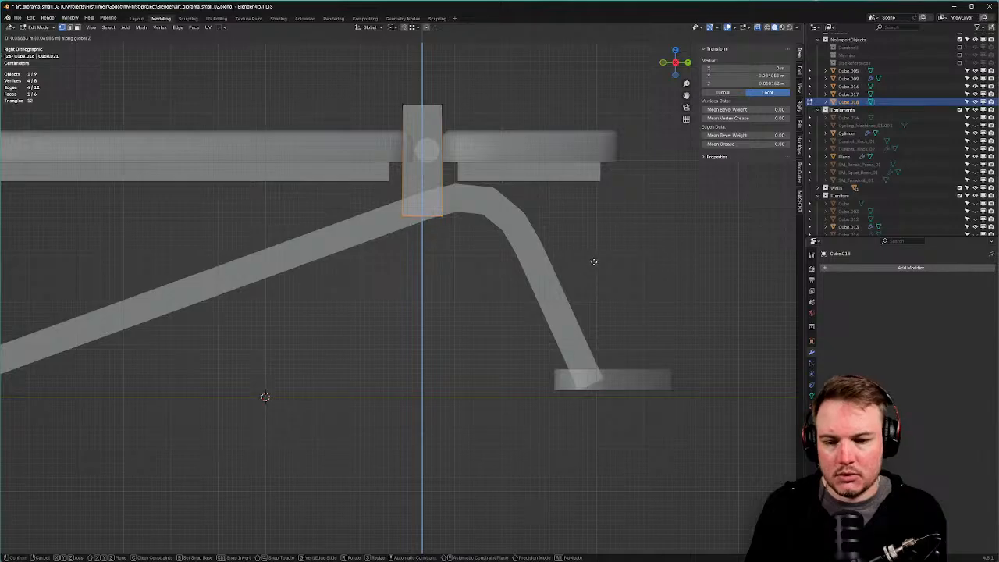
left_click(594, 262)
Adjust the bottom-right vertices' height and lower the top vertices along Z.
left_click_drag(434, 195, 495, 252)
key("g")
key("z")
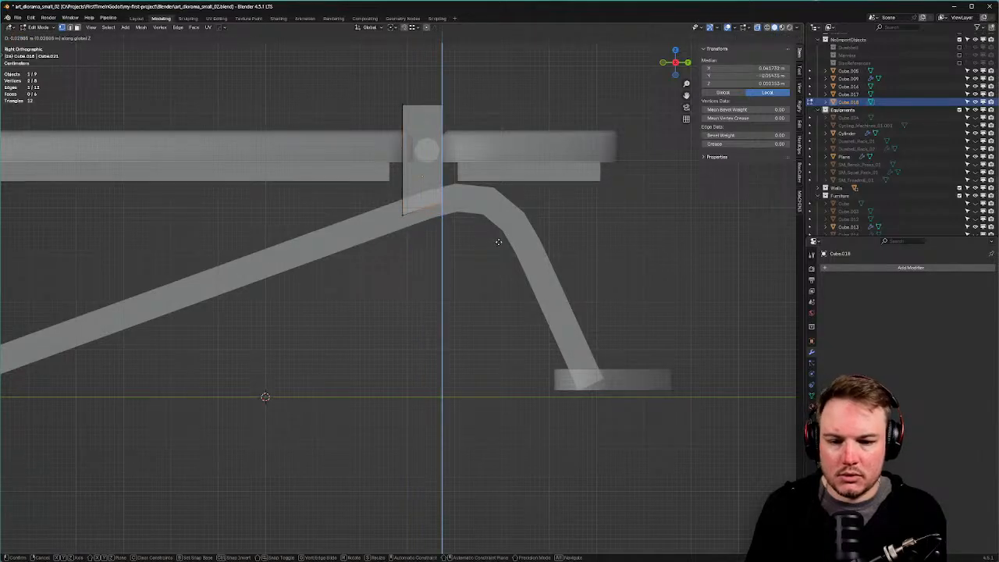
left_click(498, 242)
left_click_drag(374, 71, 498, 130)
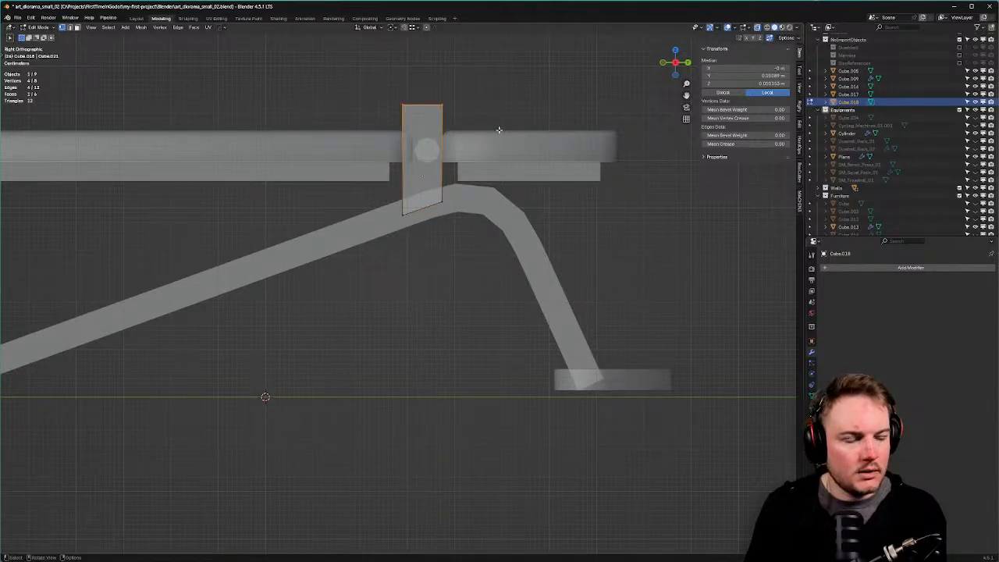
key("g")
key("z")
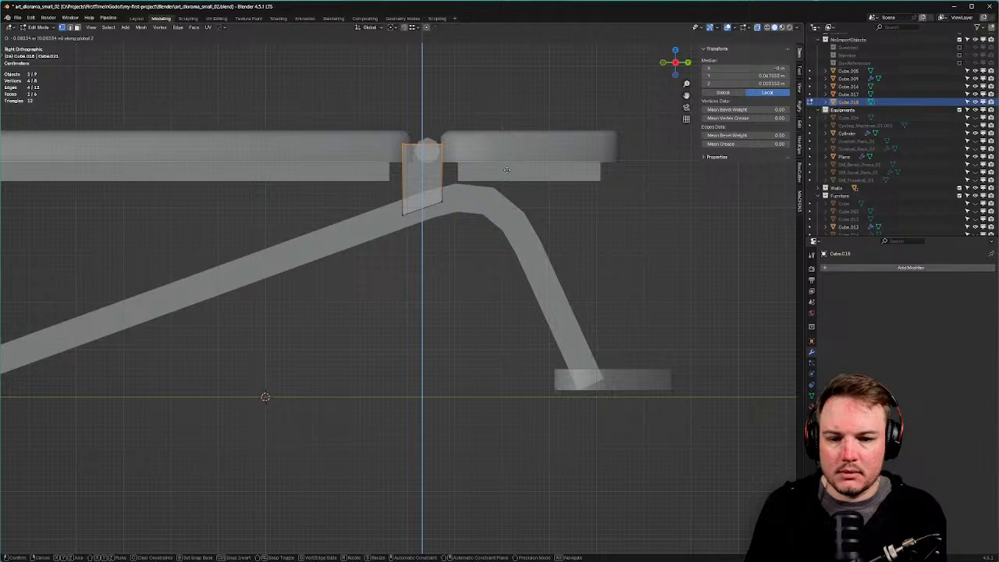
left_click(506, 170)
Narrow the whole cube along Y and shift one edge vertically.
key("a")
key("s")
key("y")
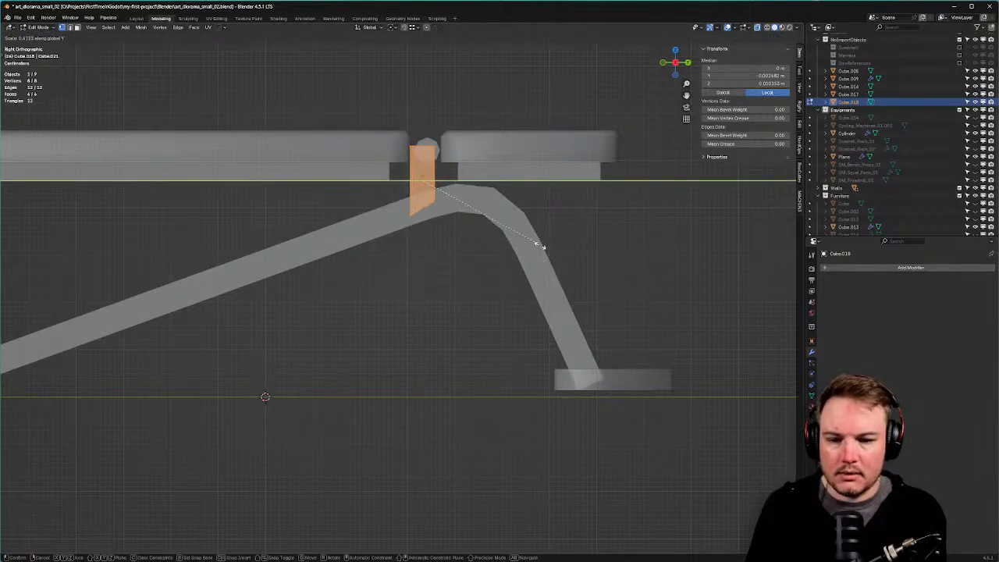
left_click(539, 245)
left_click(454, 218)
key("g")
key("y")
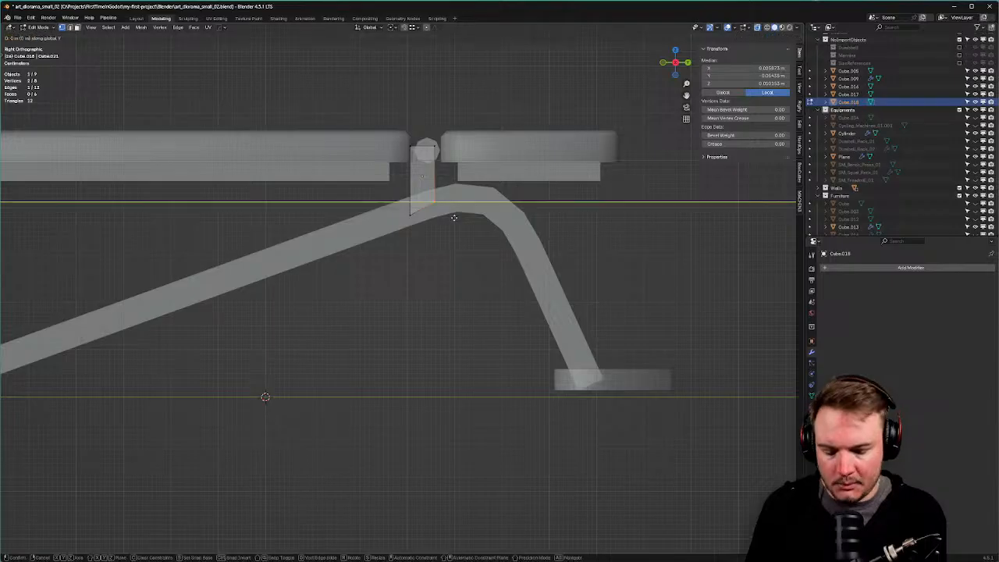
key("z")
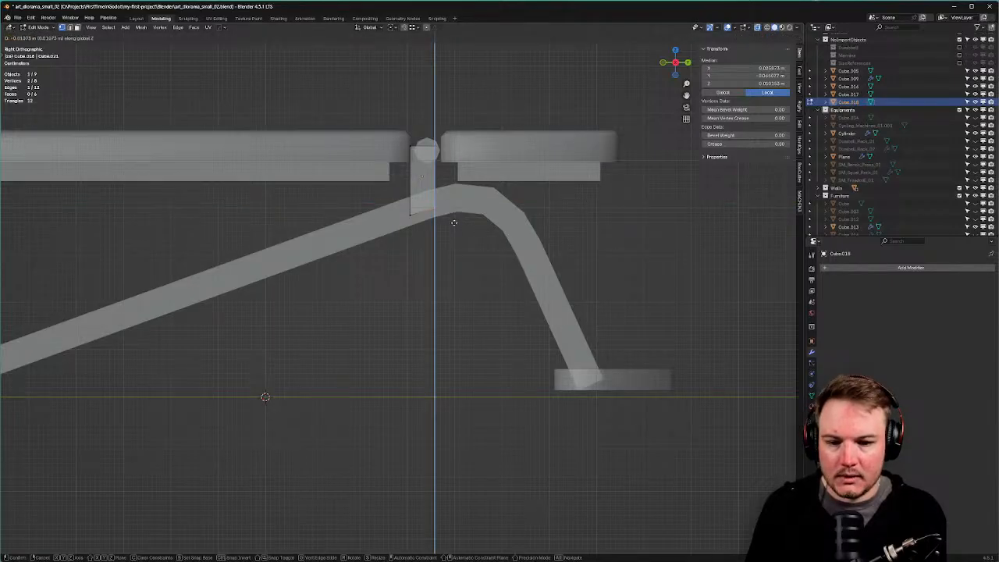
left_click(454, 223)
Move the bracket piece along Y into its position beside the hinge.
key("a")
key("Tab")
left_click(522, 197)
key("g")
key("x")
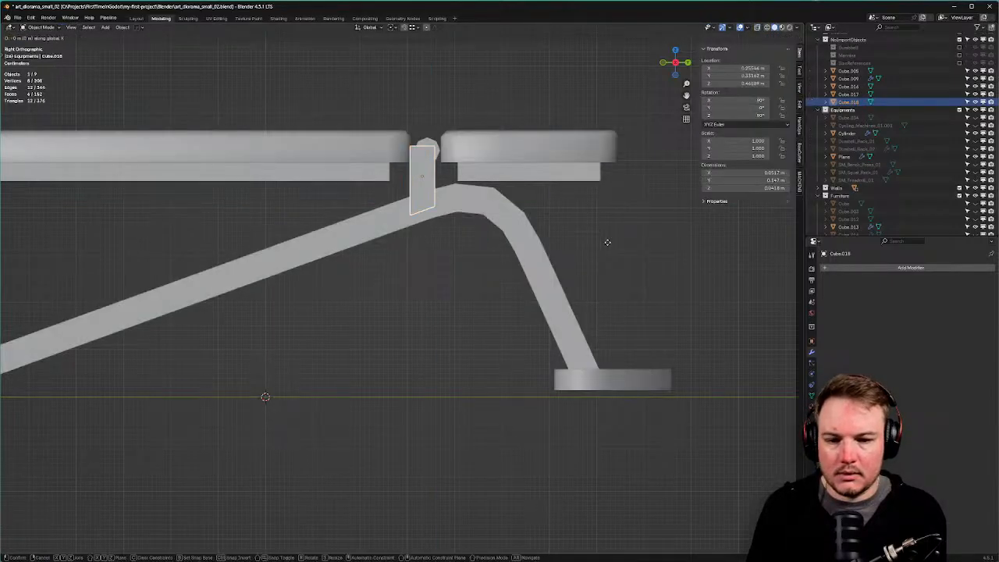
key("y")
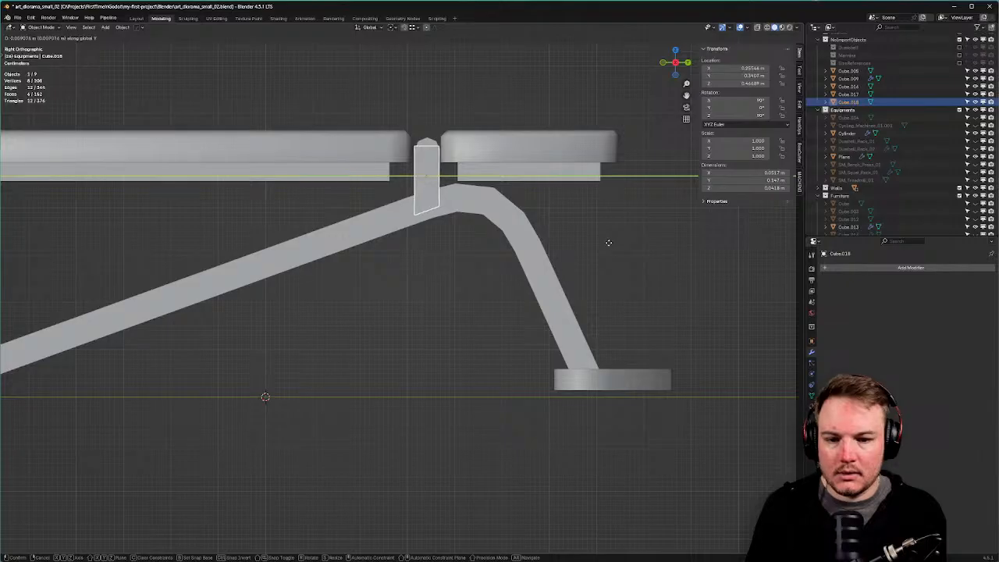
left_click(609, 242)
Narrow the bracket along Y and raise its top vertices slightly.
key("Tab")
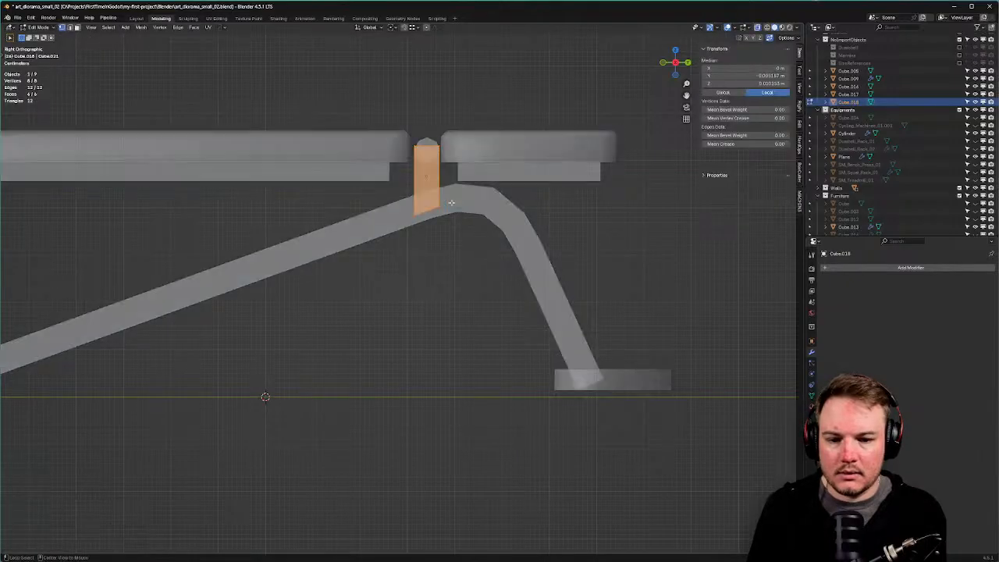
key("s")
key("y")
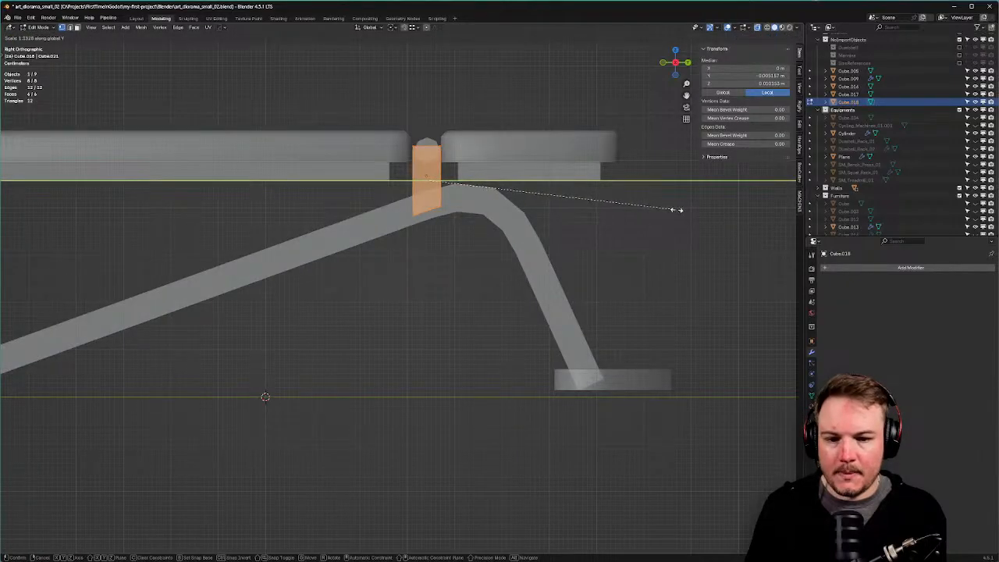
left_click(696, 211)
left_click_drag(400, 134, 495, 165)
key("g")
key("z")
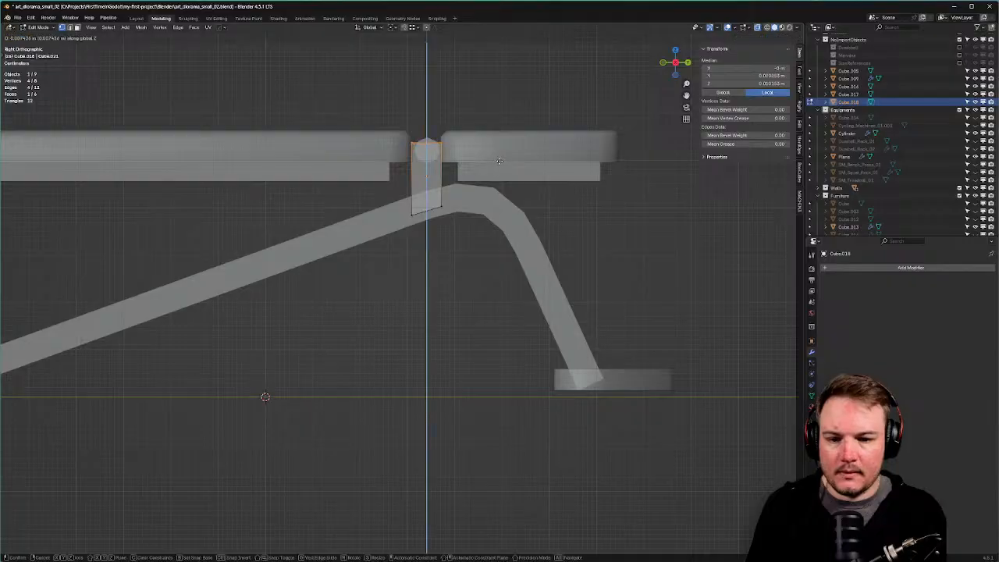
left_click(504, 154)
Select the bracket's top edge, turn off X-ray and bring up the Apply transforms menu.
middle_click_drag(503, 154, 528, 249)
key("Tab")
left_click(502, 216)
left_click(480, 184)
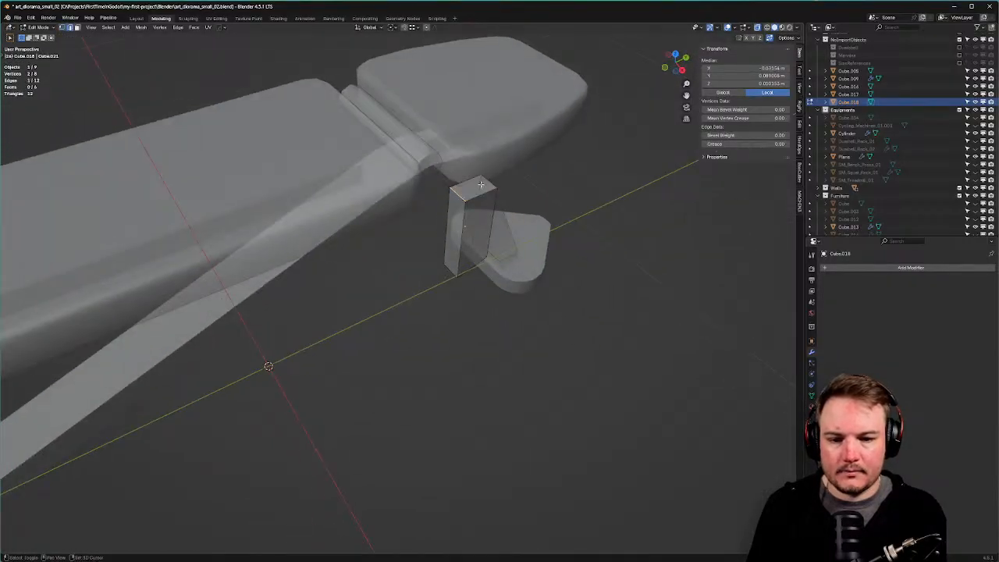
key("alt+z")
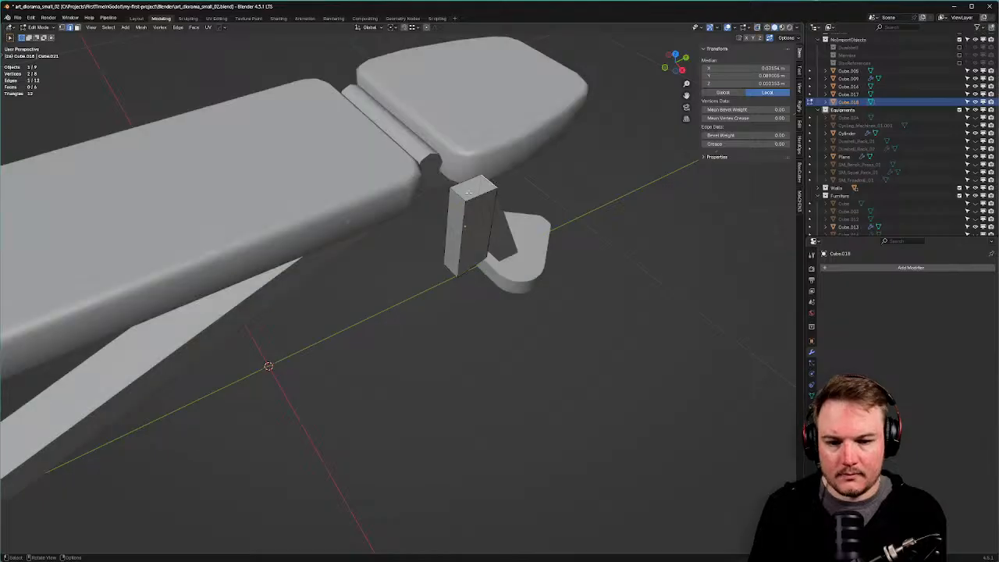
key("Tab")
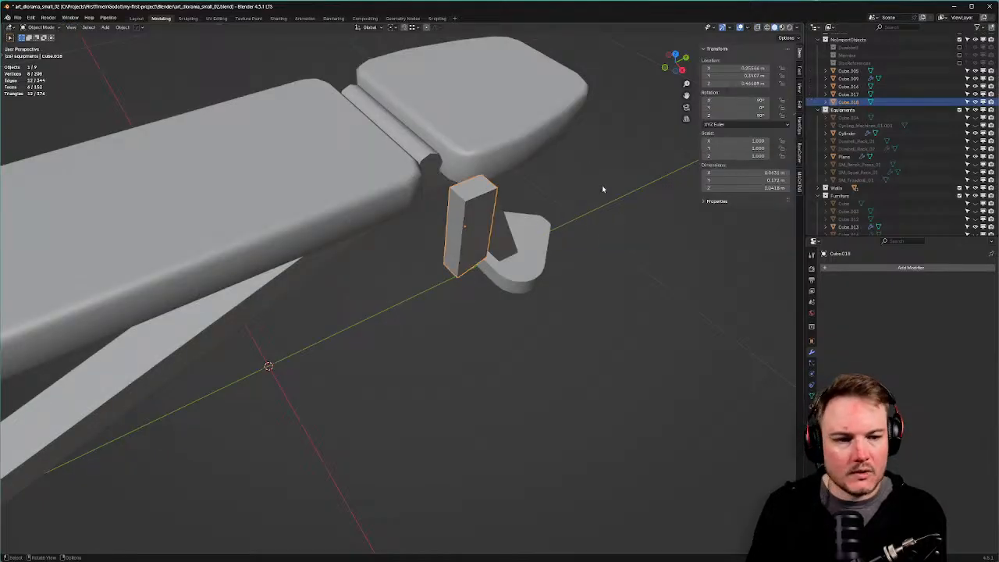
key("ctrl+a")
Apply the bracket's rotation and bevel its selected top edge into a rounded top.
left_click(594, 186)
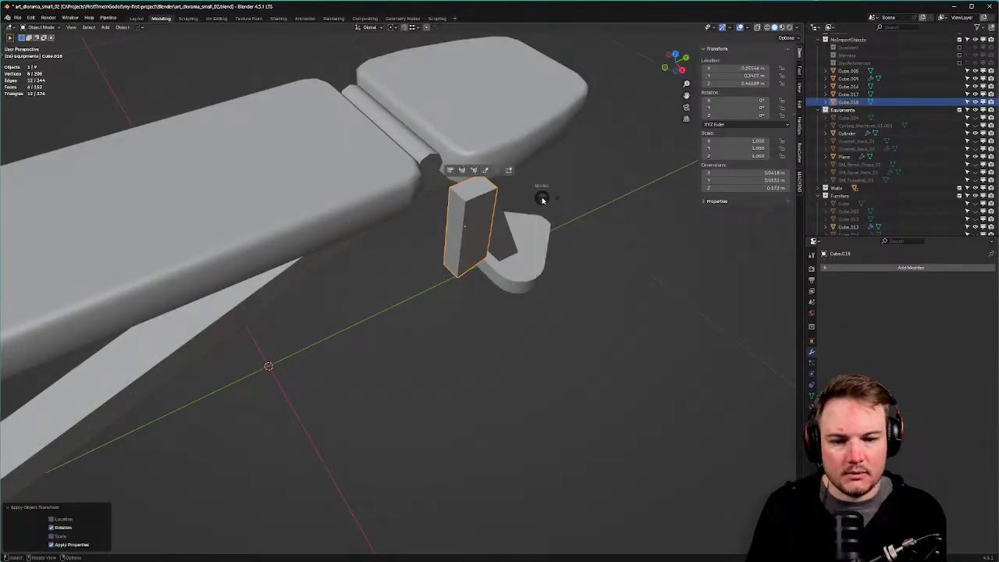
key("Tab")
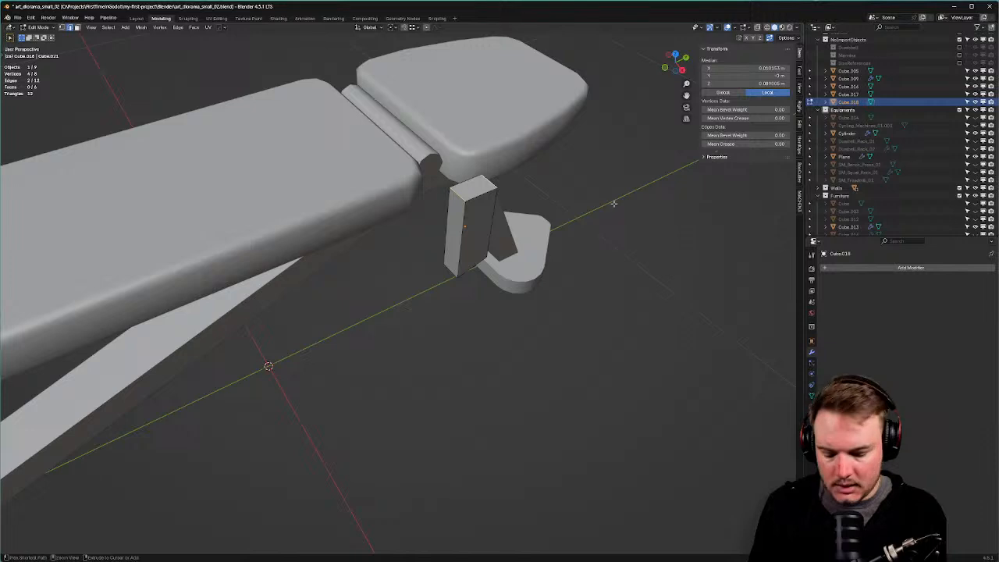
key("ctrl+b")
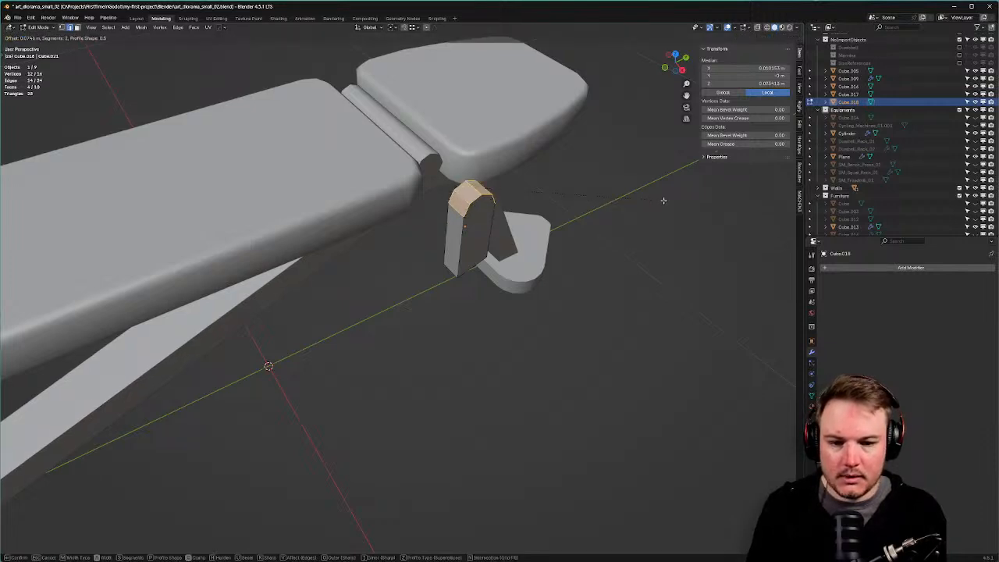
left_click(663, 200)
Slide the bracket about -0.118 m along X so it sits beside the hinge.
middle_click_drag(595, 225, 609, 228)
key("Tab")
left_click(595, 212)
key("KP_7")
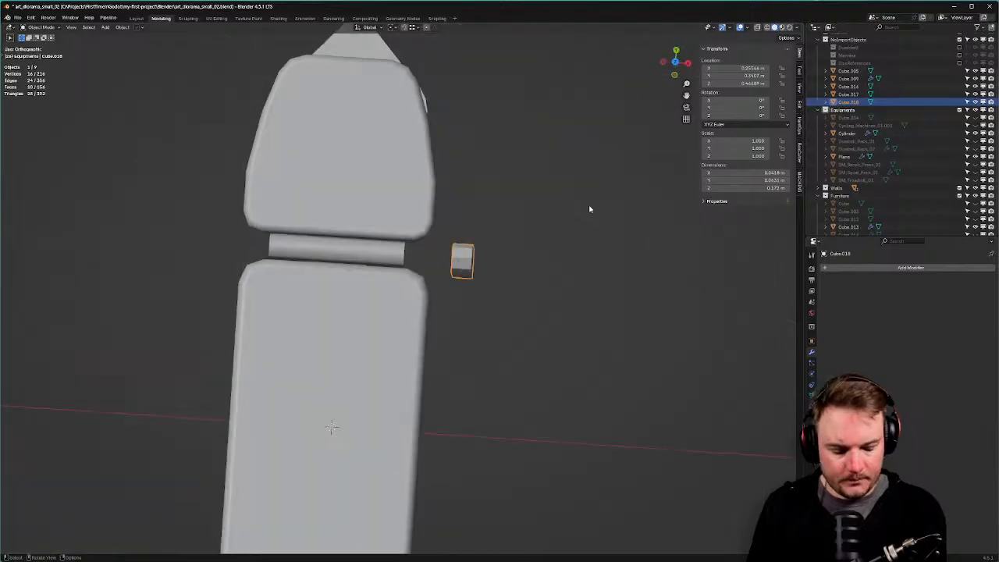
key("g")
key("x")
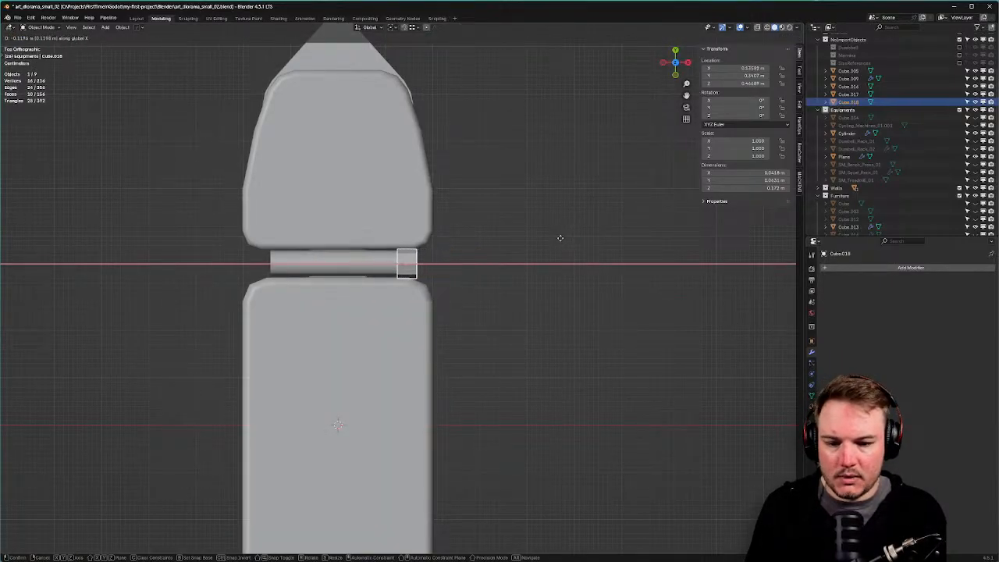
left_click(558, 240)
middle_click_drag(556, 241, 544, 130)
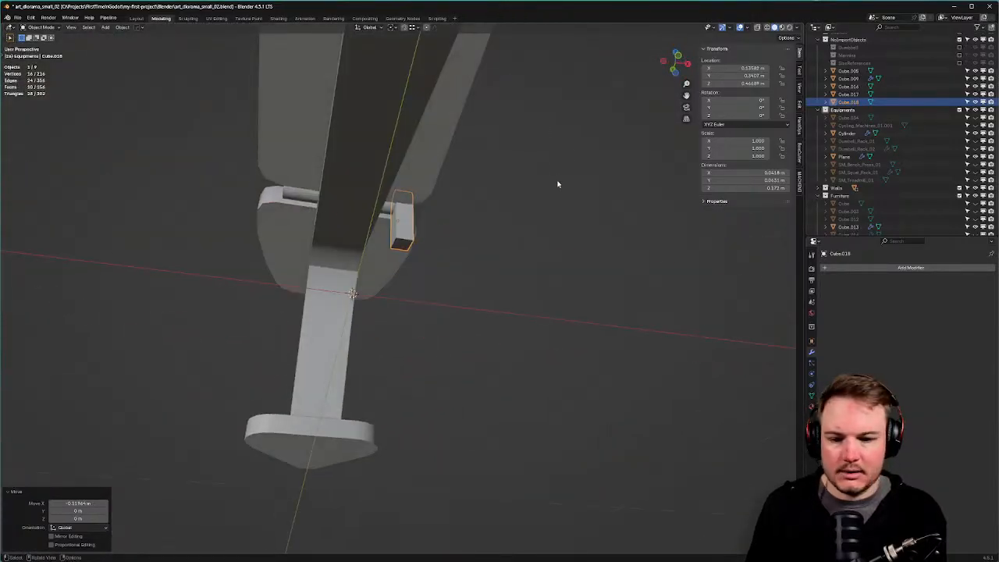
key("g")
key("x")
middle_click_drag(550, 179, 505, 198)
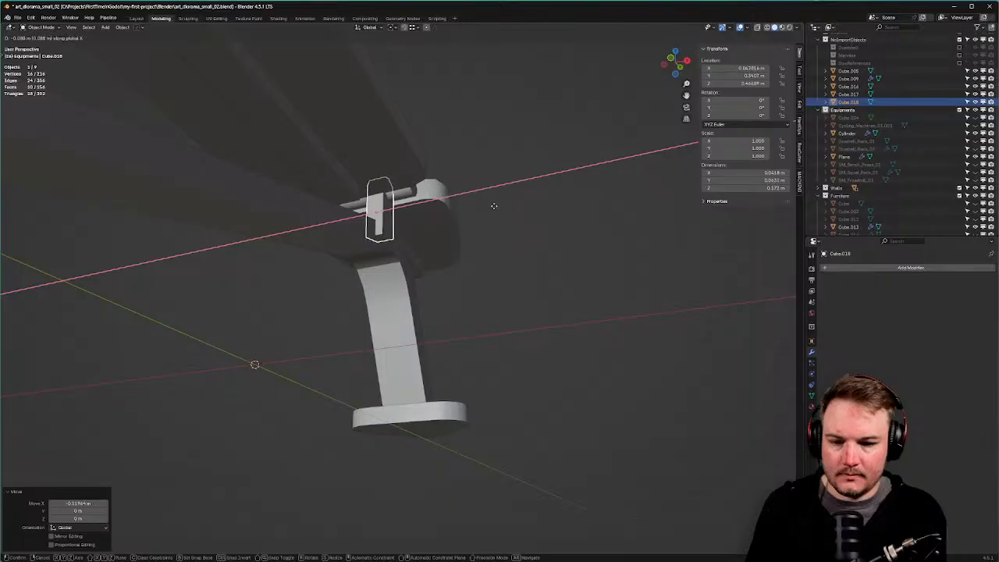
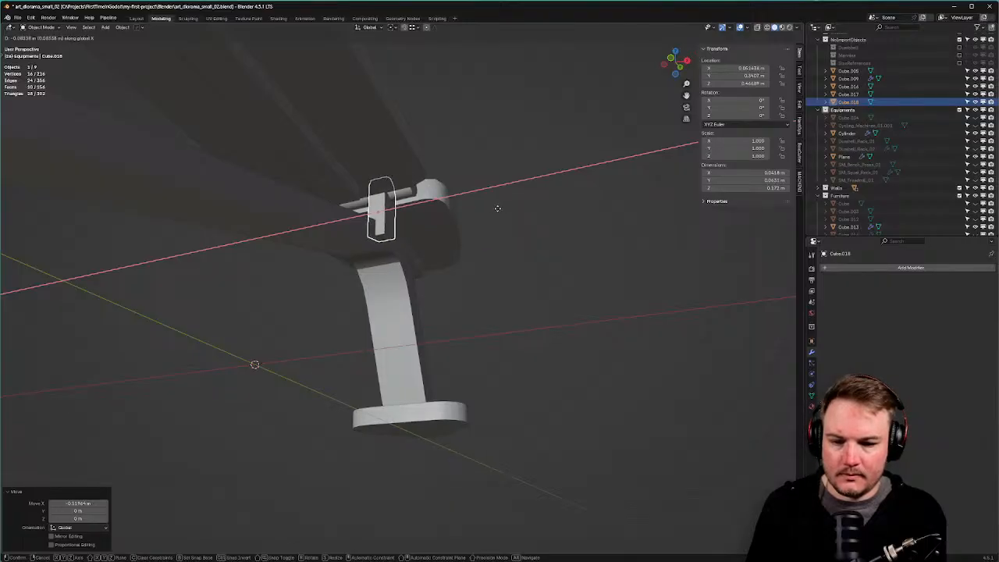
Narrow the hinge bracket's mesh by scaling it along X.
left_click(494, 208)
key("Tab")
left_click(477, 215)
key("s")
key("x")
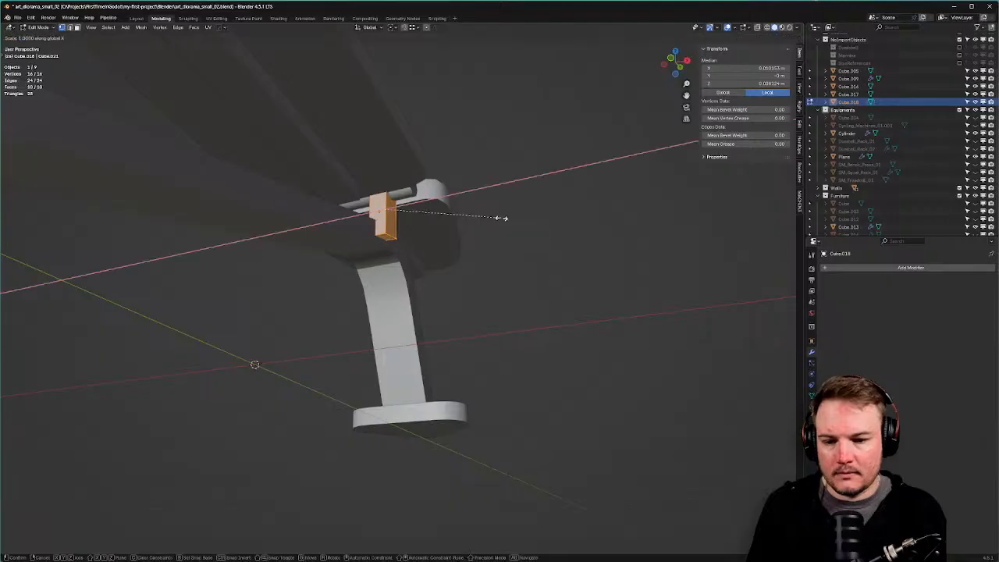
left_click(450, 221)
Shift the narrowed bracket along X in object mode.
key("Tab")
left_click(449, 218)
key("g")
key("x")
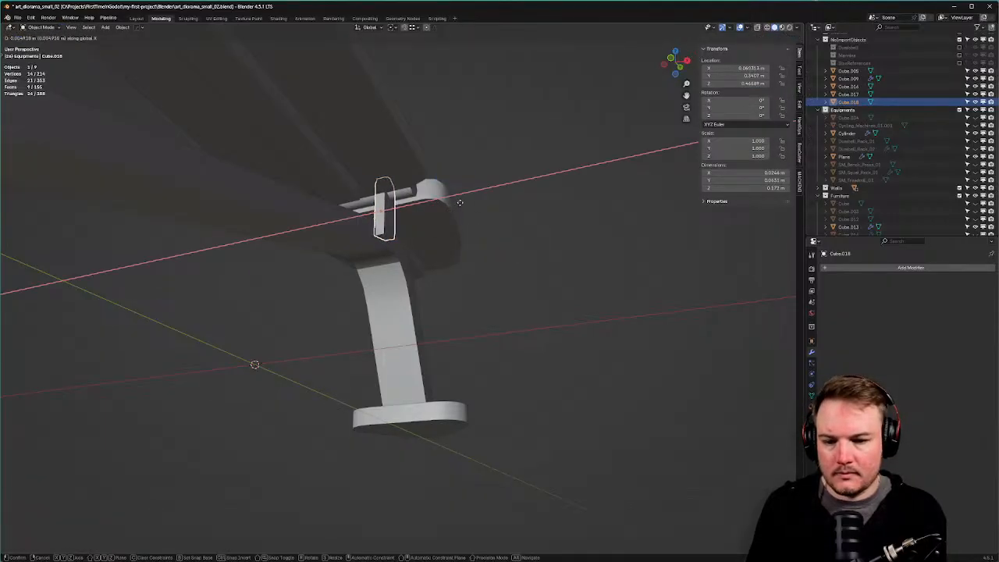
left_click(460, 203)
Shorten the hinge cylinder along X to 0.18 m so it fits between the seat pads.
middle_click_drag(460, 205, 428, 295)
left_click(426, 184)
key("Tab")
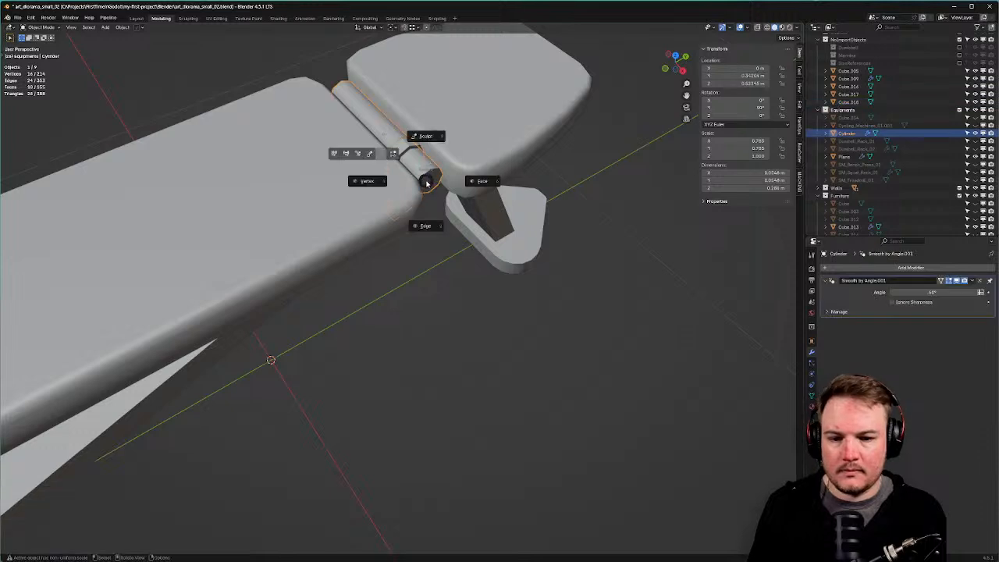
left_click(431, 164)
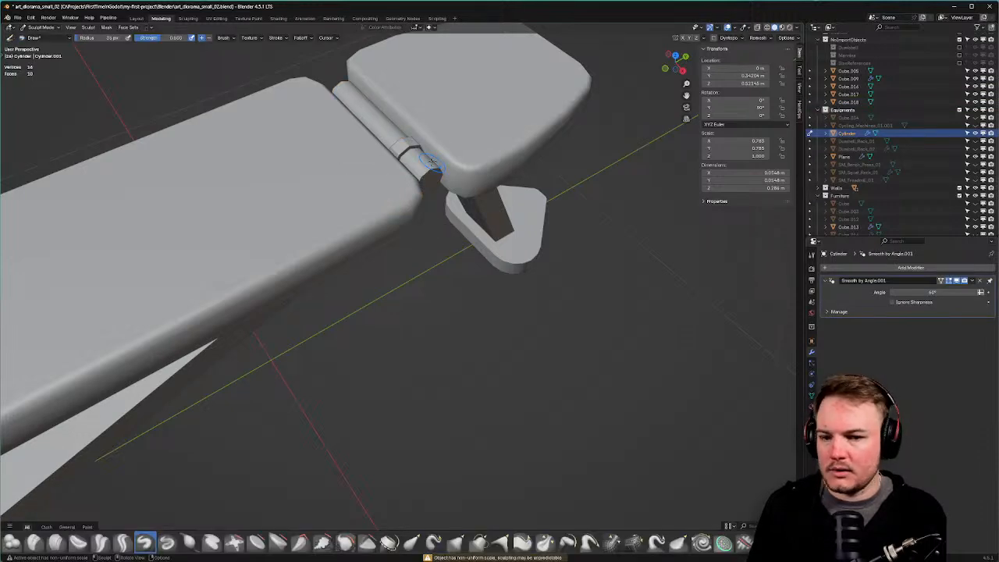
key("Tab")
left_click(426, 146)
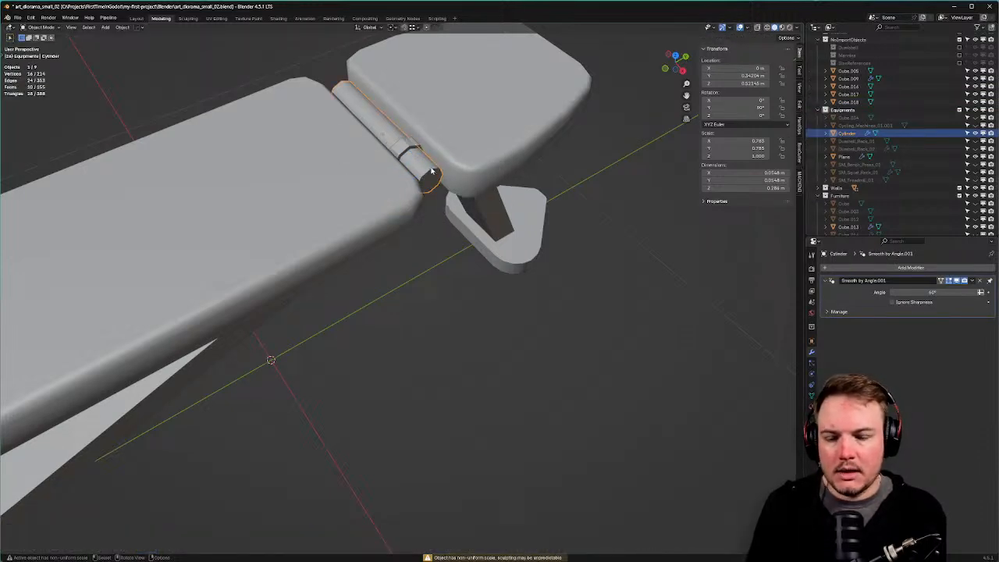
key("Tab")
key("s")
key("x")
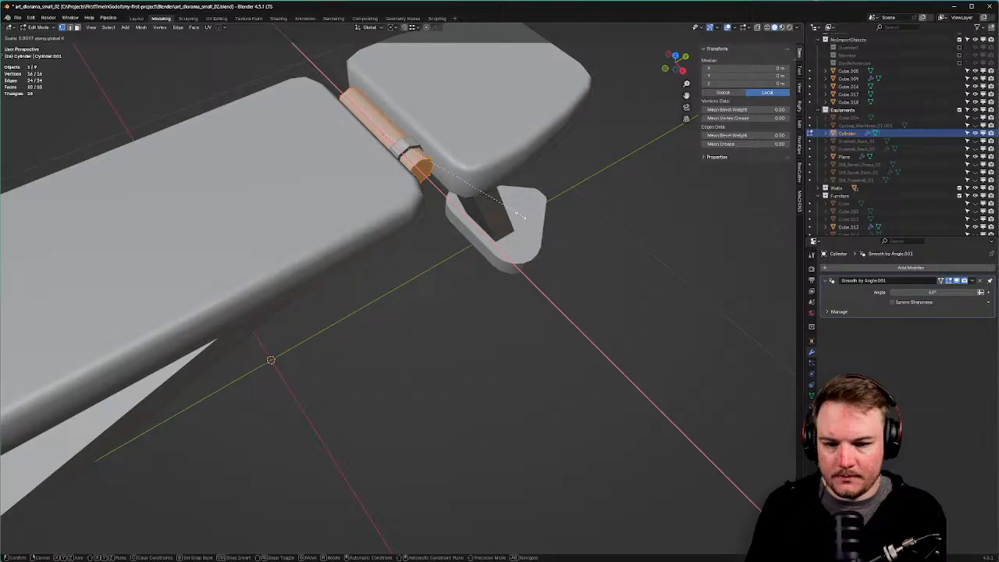
left_click(425, 165)
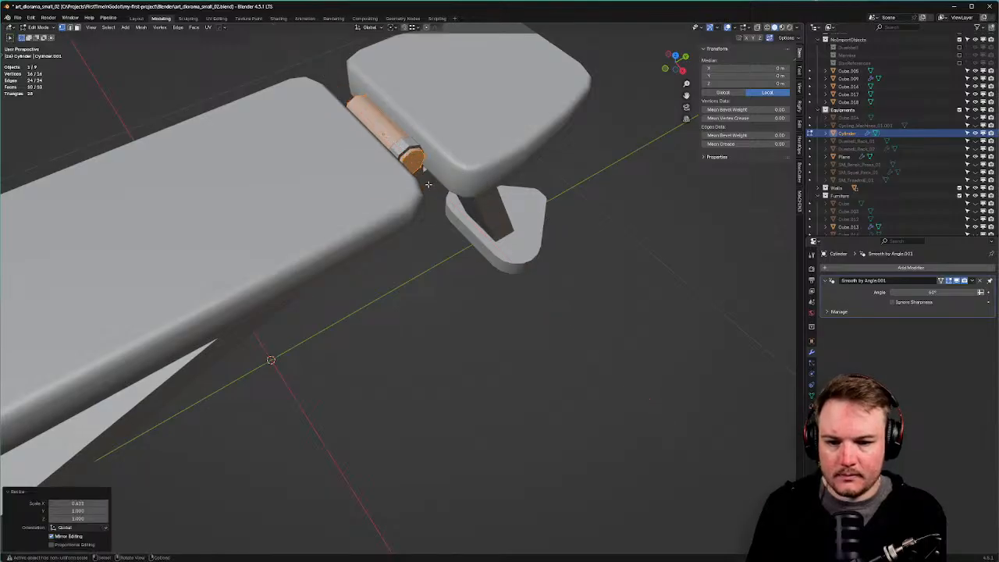
key("Tab")
Give the bracket auto smooth shading, then frame the hinge cylinder in top view.
left_click(406, 145)
right_click(406, 146)
left_click(406, 145)
middle_click_drag(406, 145, 445, 145)
key("KP_7")
middle_click_drag(511, 157, 579, 197, "shift")
left_click(437, 213)
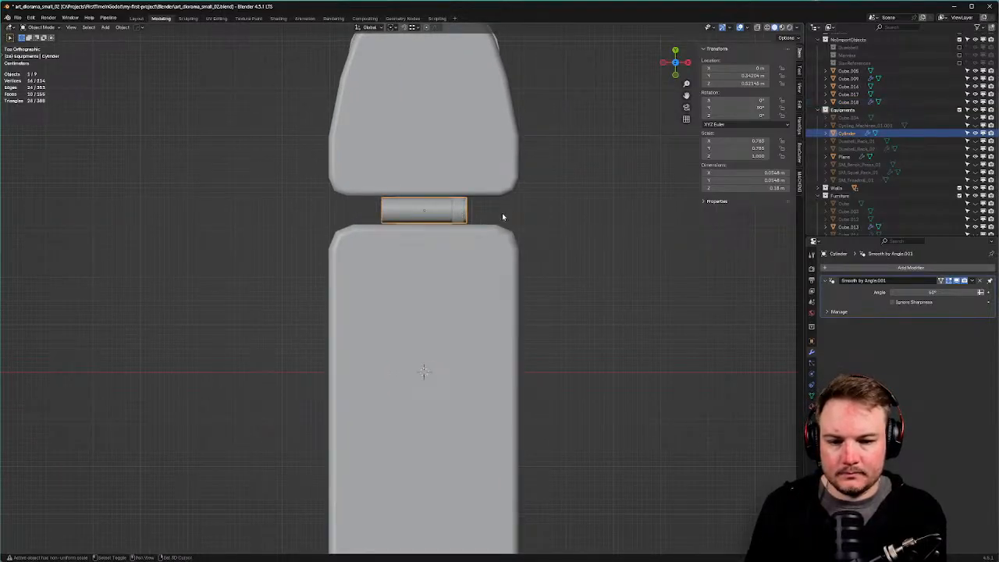
Move the 3D cursor to the cylinder and set the bracket's origin there.
key("shift+s")
left_click(438, 213)
left_click(457, 212)
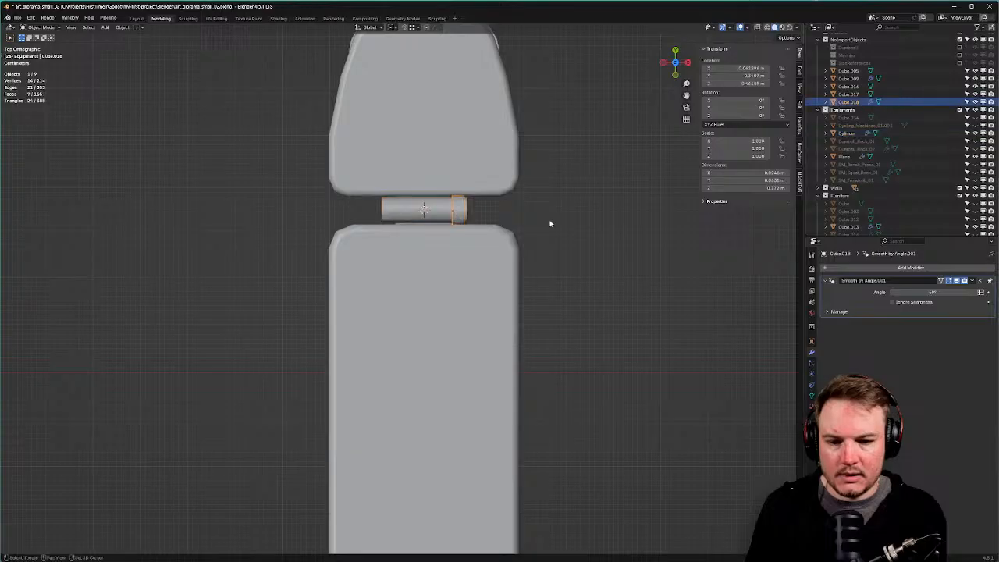
key("shift+s")
left_click(562, 273)
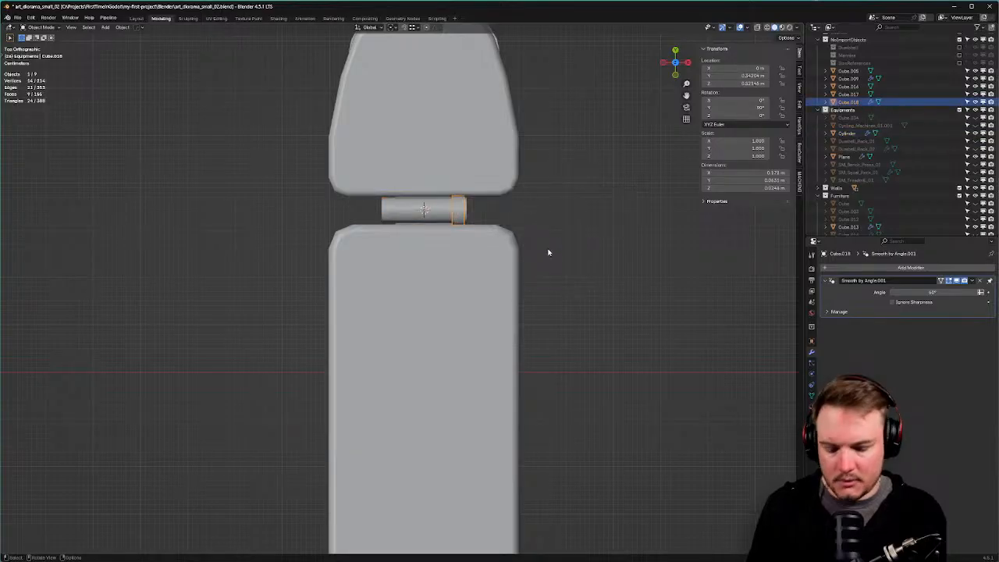
Mirror the bracket across the cylinder's centre and apply its modifiers.
key("alt+x")
left_click(474, 212)
middle_click_drag(612, 248, 540, 183)
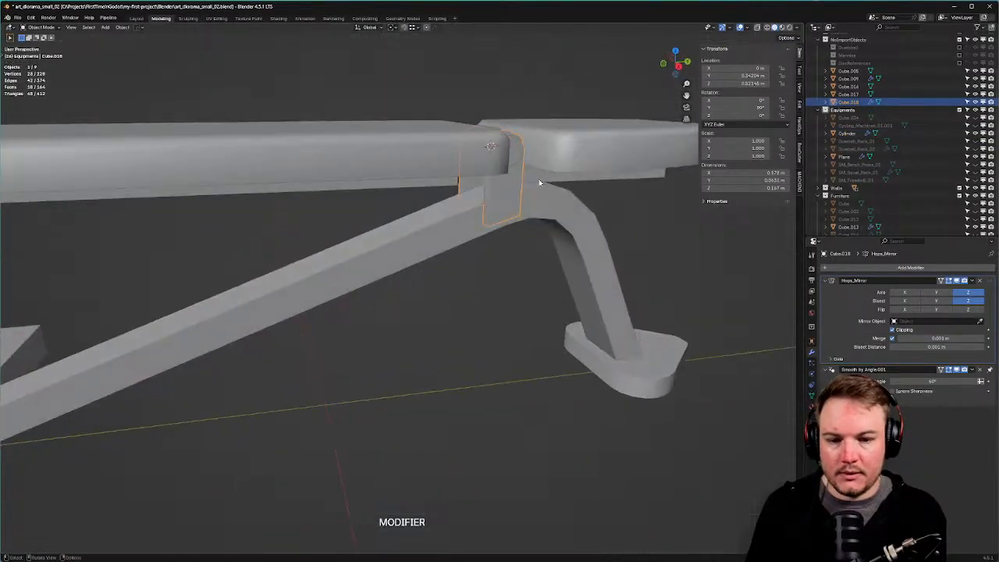
key("q")
mouse_move(548, 188)
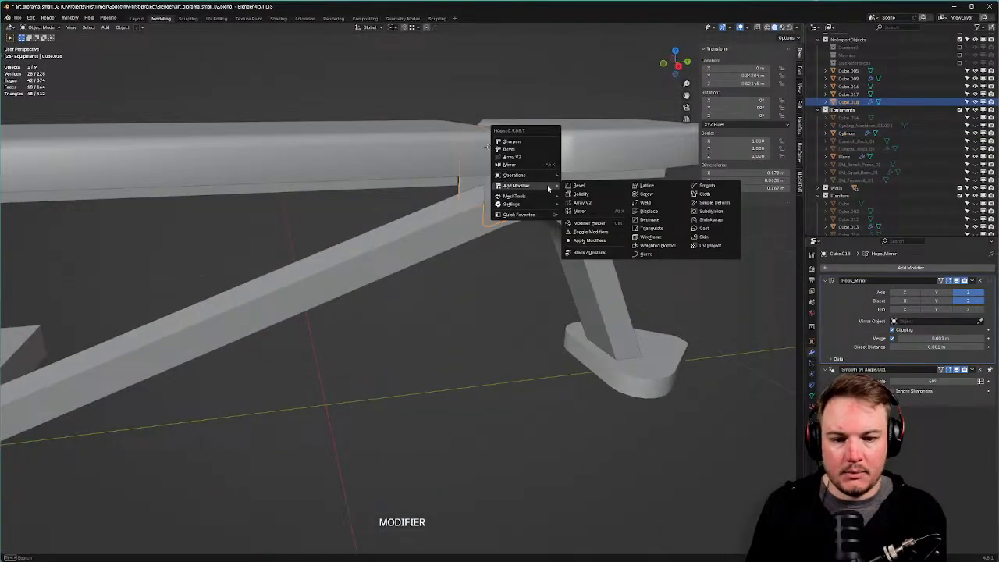
left_click(590, 240)
Bevel the outer edges of the bench's triangular foot plate.
mouse_move(505, 295)
middle_mouse_down()
mouse_move(417, 281)
mouse_move(509, 287)
middle_mouse_up()
scroll(419, 279, "down", 6)
middle_click_drag(464, 315, 591, 351)
scroll(561, 247, "up", 4)
left_click(542, 319)
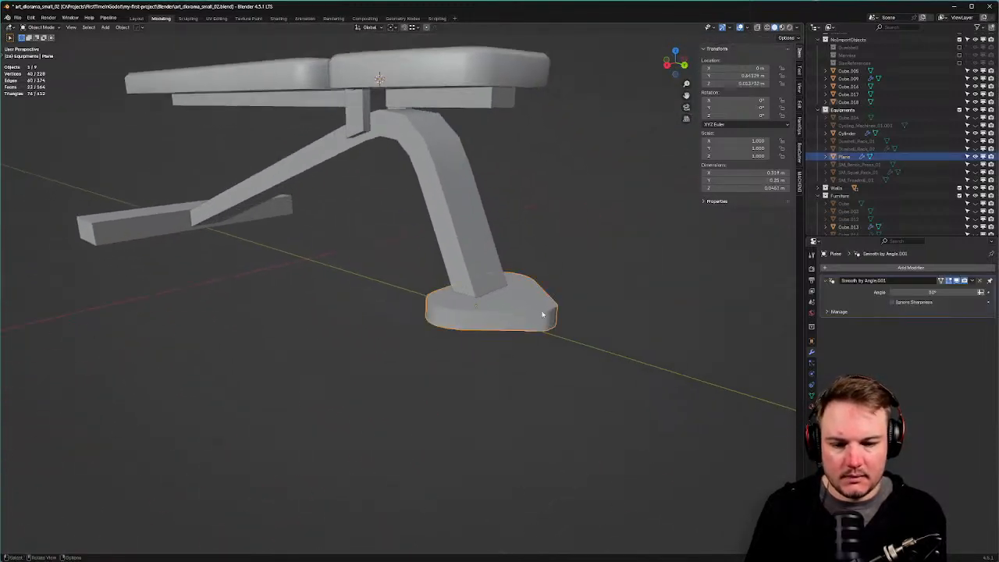
key("Tab")
key("ctrl+b")
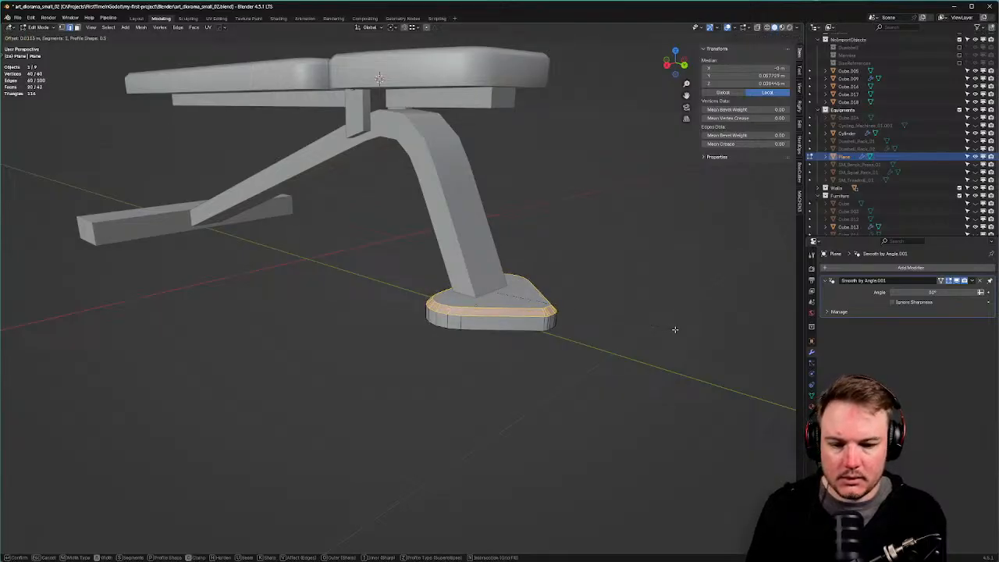
left_click(676, 329)
Apply auto smooth shading to the foot plate.
middle_click_drag(501, 290, 515, 317, "shift")
key("Tab")
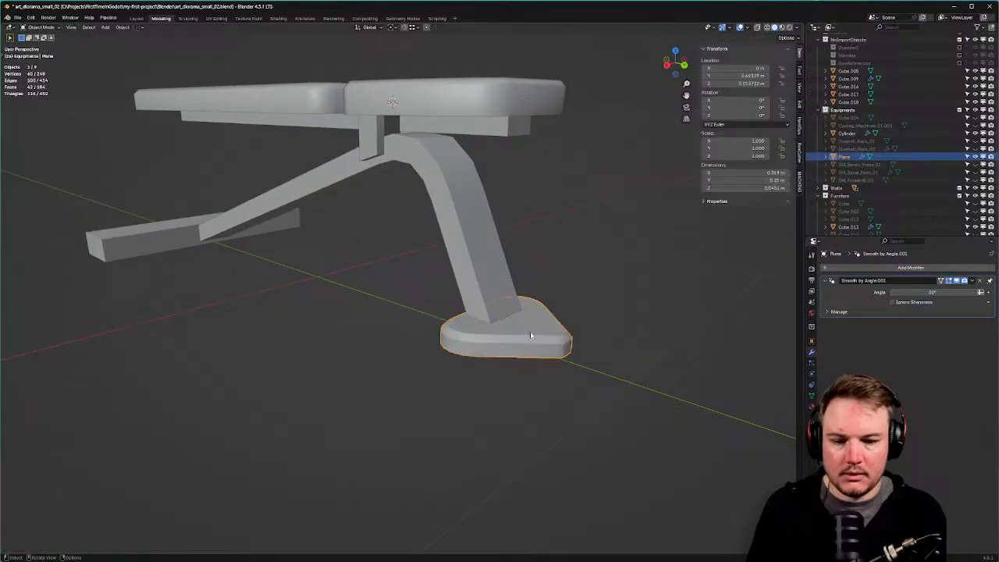
middle_click_drag(601, 277, 535, 297, "shift")
right_click(536, 297)
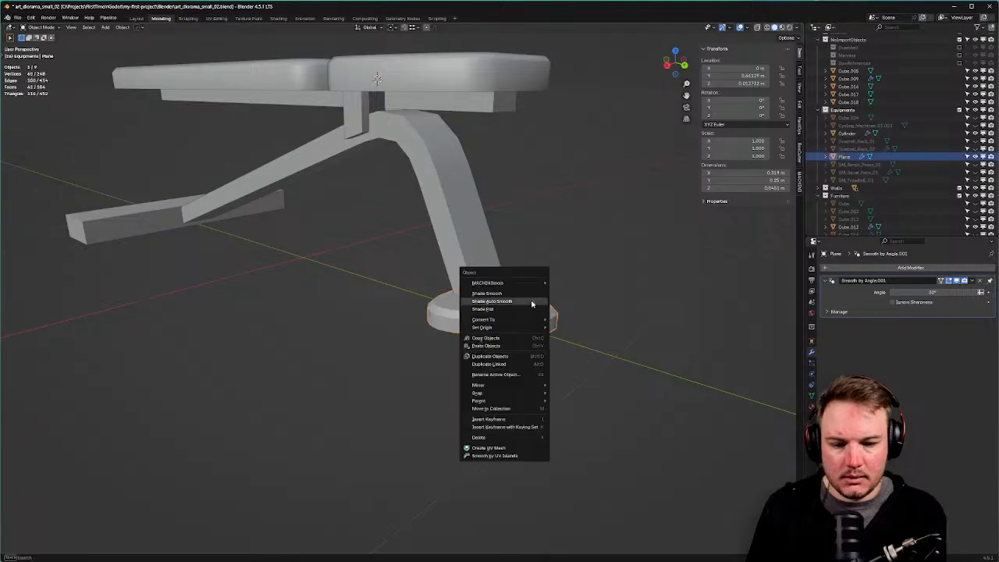
left_click(532, 304)
Set the foot plate's normals from its top face and inspect the result.
key("Tab")
left_click(521, 298)
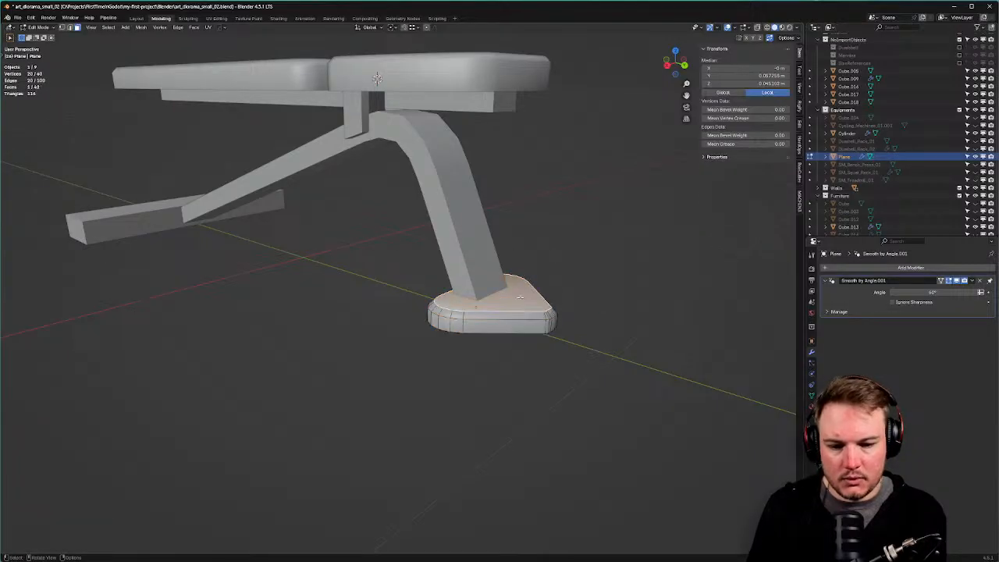
key("alt+n")
left_click(522, 300)
key("Tab")
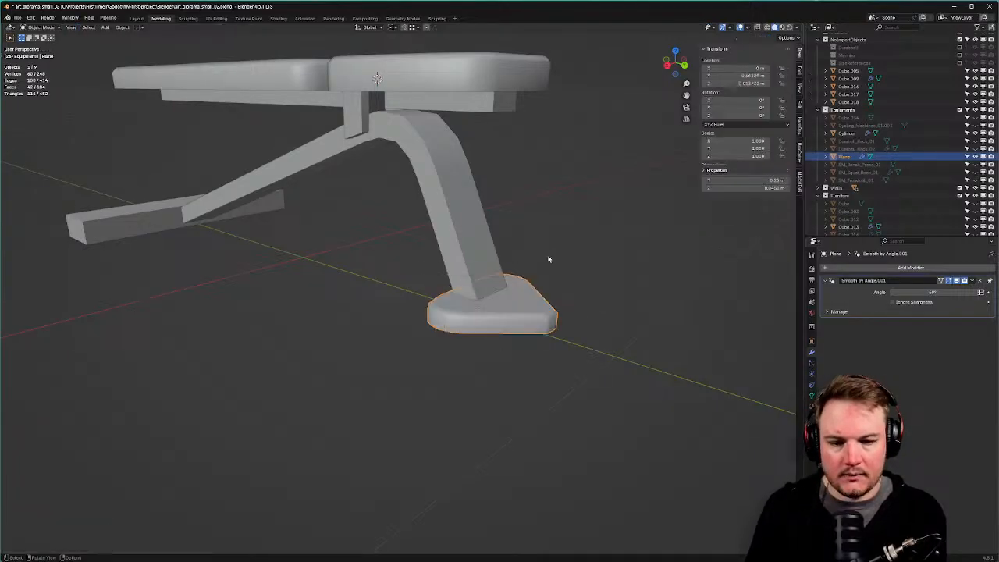
left_click(548, 259)
middle_click_drag(549, 259, 494, 265)
In side view, move the rear support beam's lower vertex along Y.
left_click(494, 261)
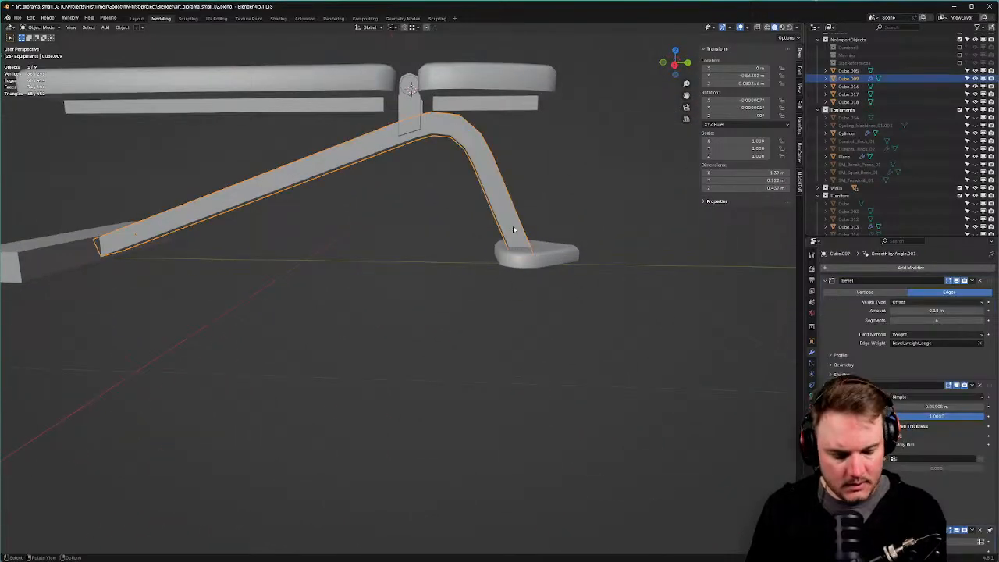
key("KP_3")
key("Tab")
scroll(455, 263, "up", 3)
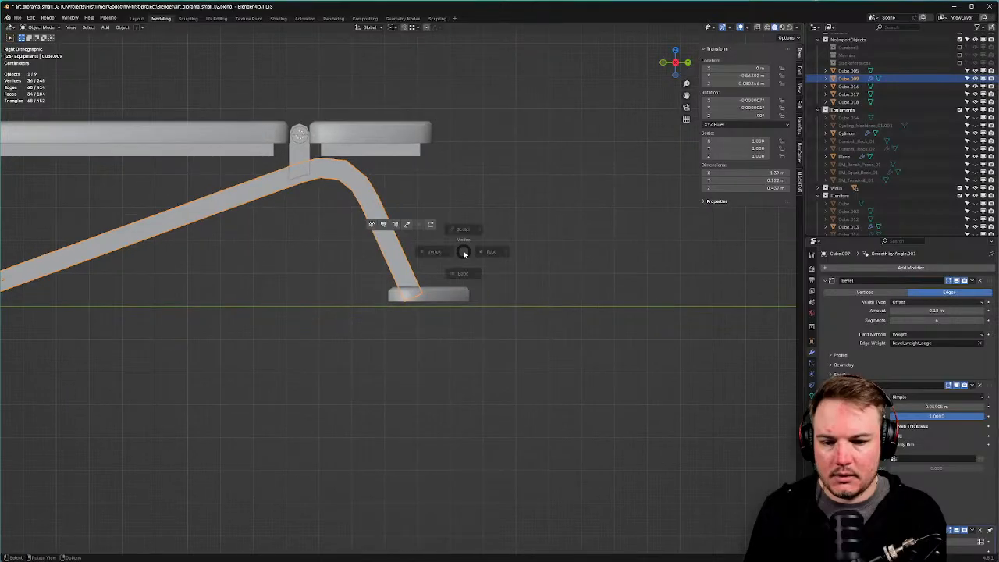
left_click(402, 286)
key("g")
key("y")
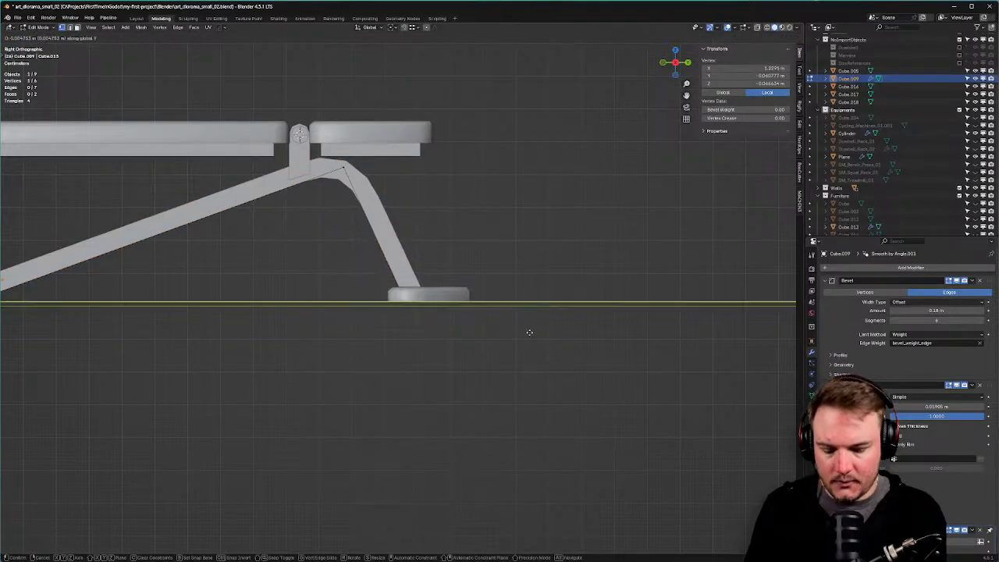
left_click(533, 332)
Move the beam's bottom edge along Y to line up with the foot.
left_click_drag(317, 245, 562, 348)
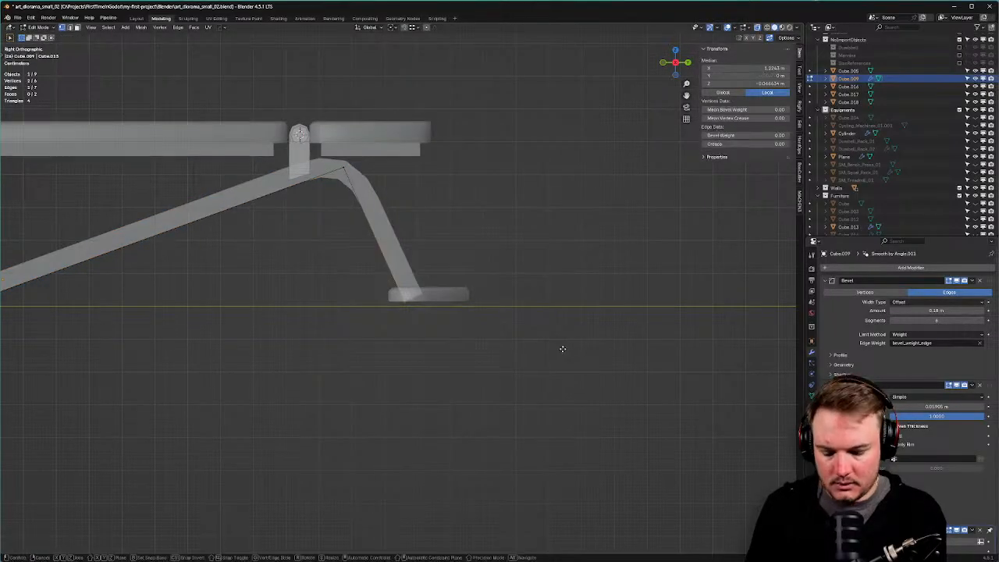
key("g")
key("y")
left_click(568, 347)
key("Tab")
left_click(564, 300)
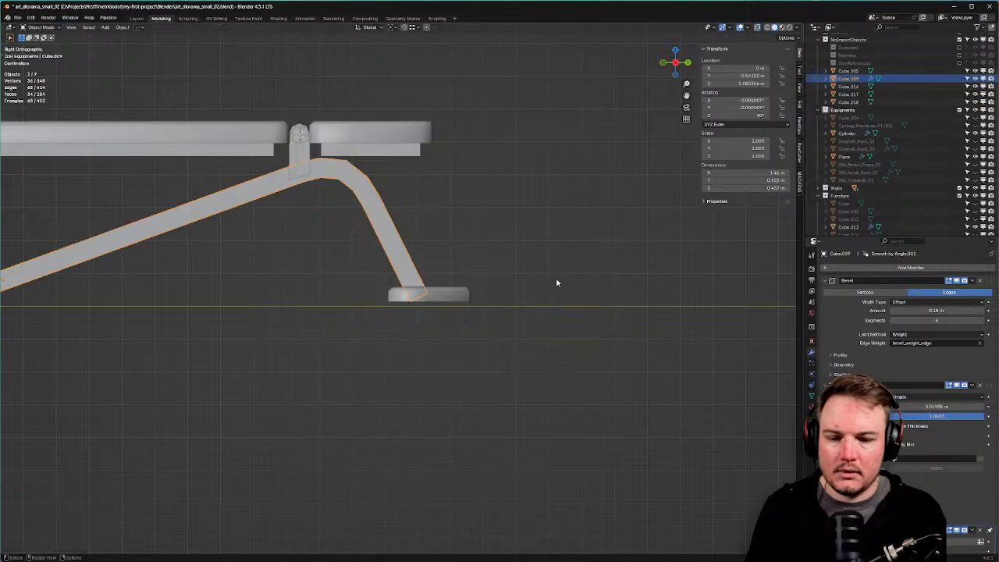
Remove the beam's Bevel, Solidify and Smooth by Angle modifiers.
middle_click_drag(557, 283, 494, 284)
middle_click_drag(495, 284, 570, 316, "shift")
middle_click_drag(570, 315, 491, 328)
middle_click_drag(397, 346, 486, 270)
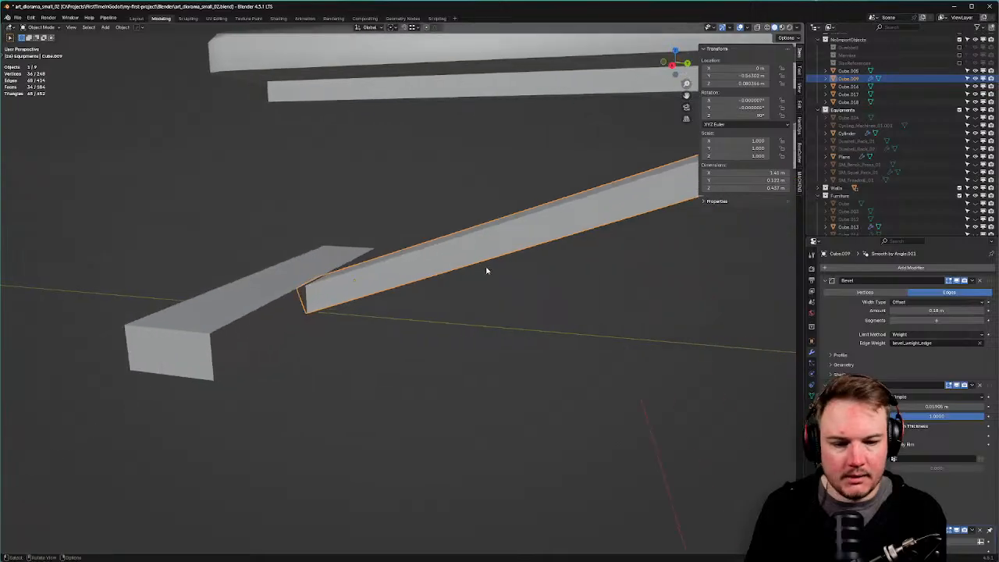
left_click(972, 281)
left_click(974, 285)
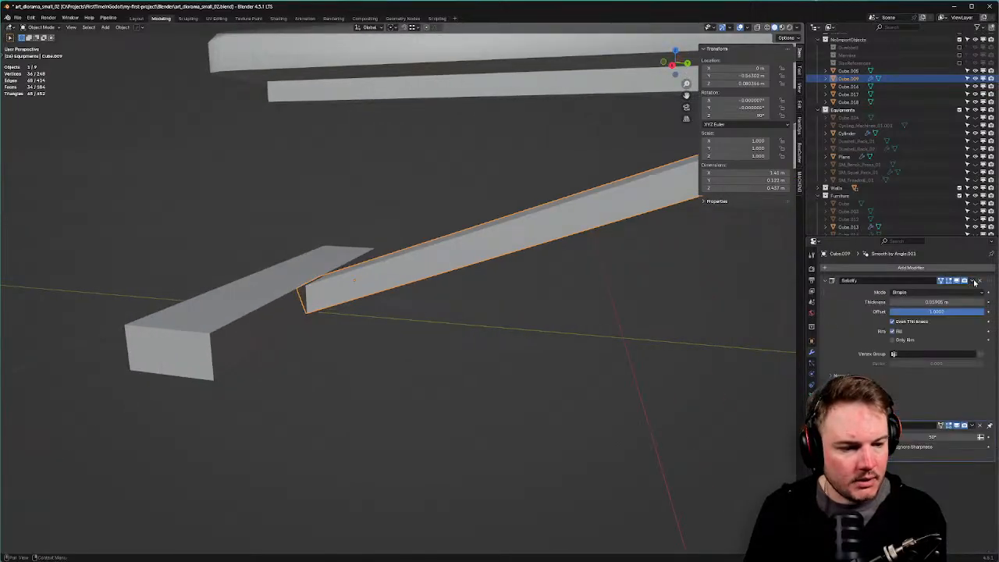
left_click(974, 282)
left_click(974, 291)
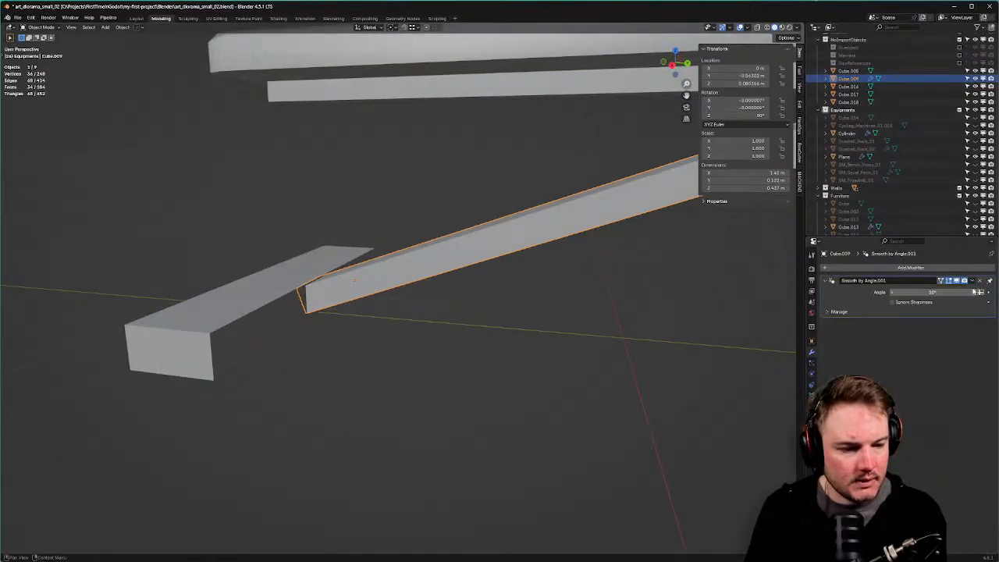
left_click(979, 281)
middle_click_drag(428, 279, 416, 274)
Join the slanted beam into the base block and frame it.
left_click(298, 281)
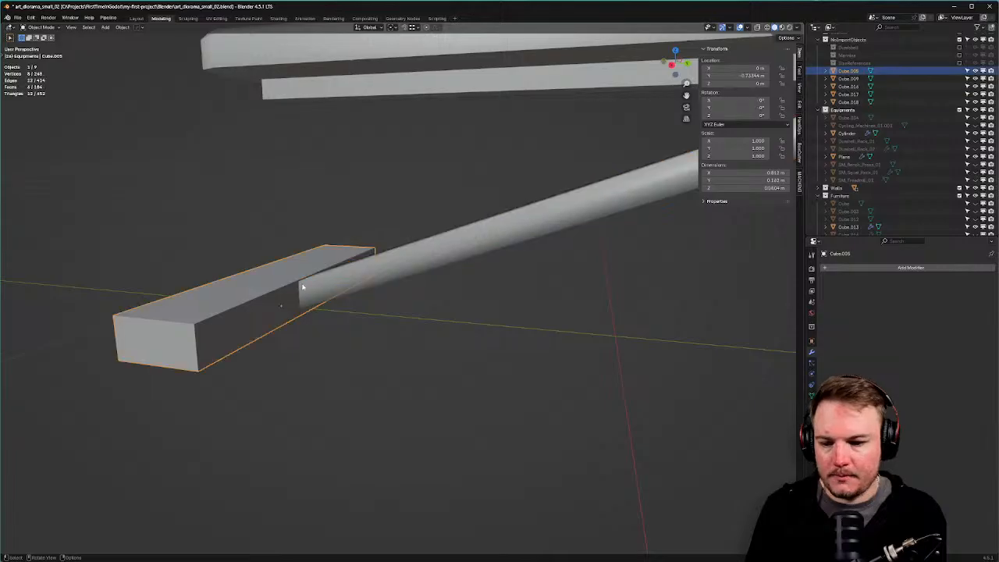
middle_click_drag(299, 283, 317, 298)
left_click(394, 287, "shift")
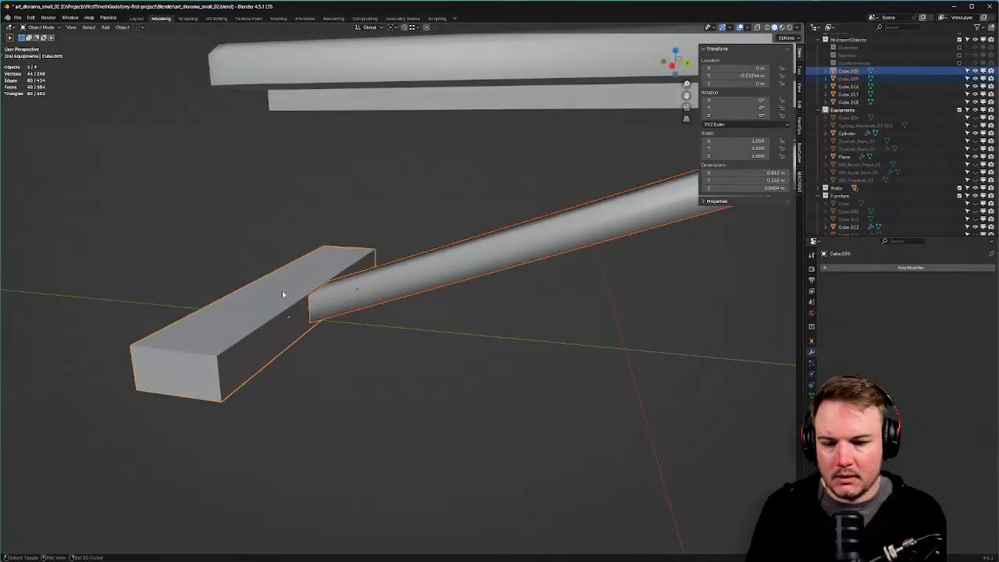
key("ctrl+j")
key("grave")
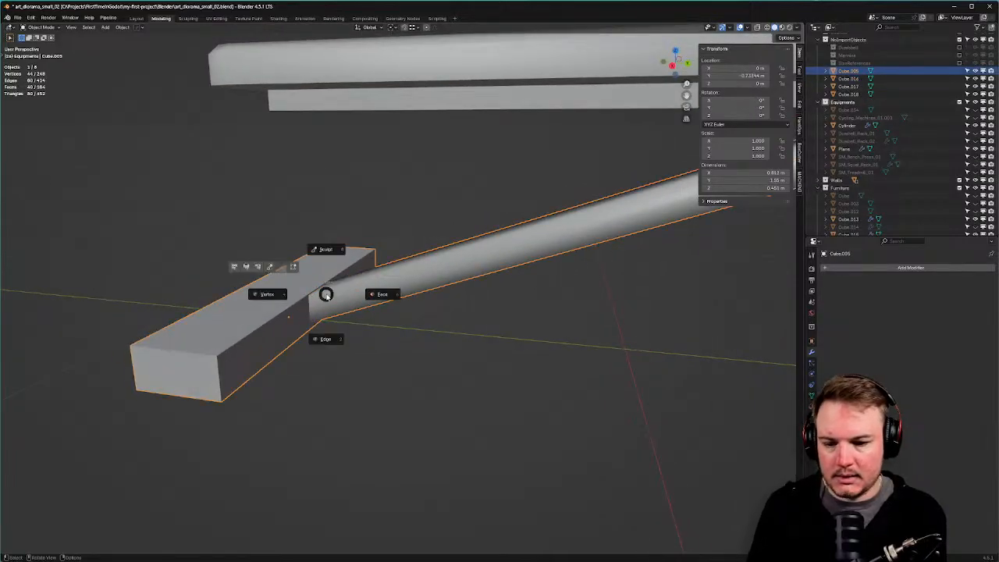
left_click(343, 310)
middle_click_drag(343, 309, 482, 250)
Add a centred loop cut across the block and bevel it into a band.
key("Tab")
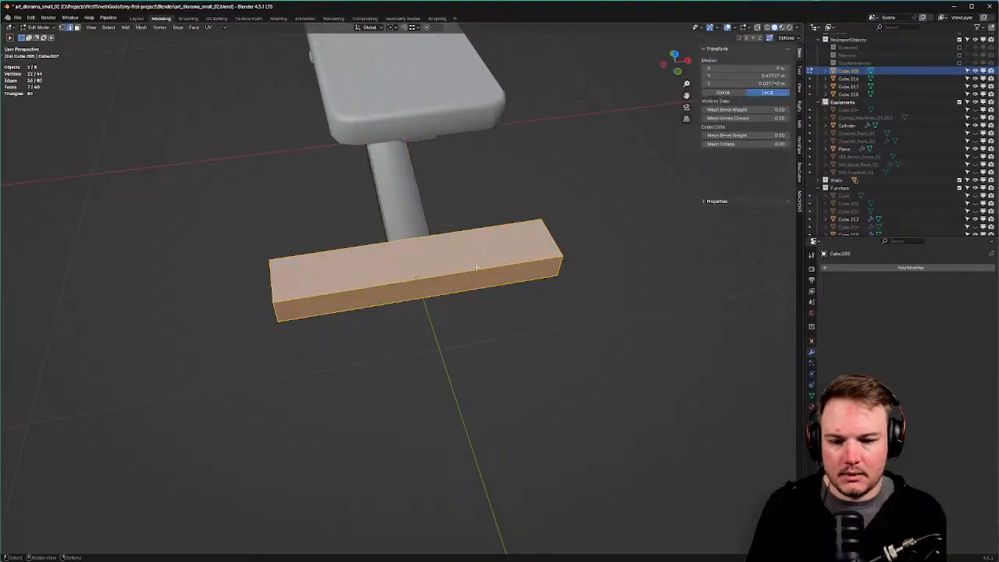
key("ctrl+r")
left_click(456, 252)
right_click(455, 252)
scroll(456, 258, "up", 3)
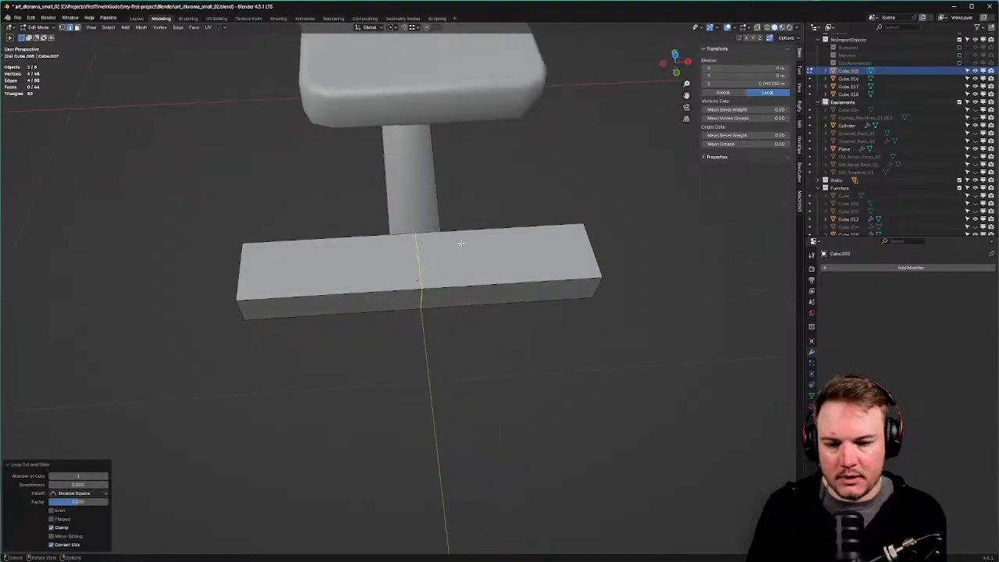
key("ctrl+b")
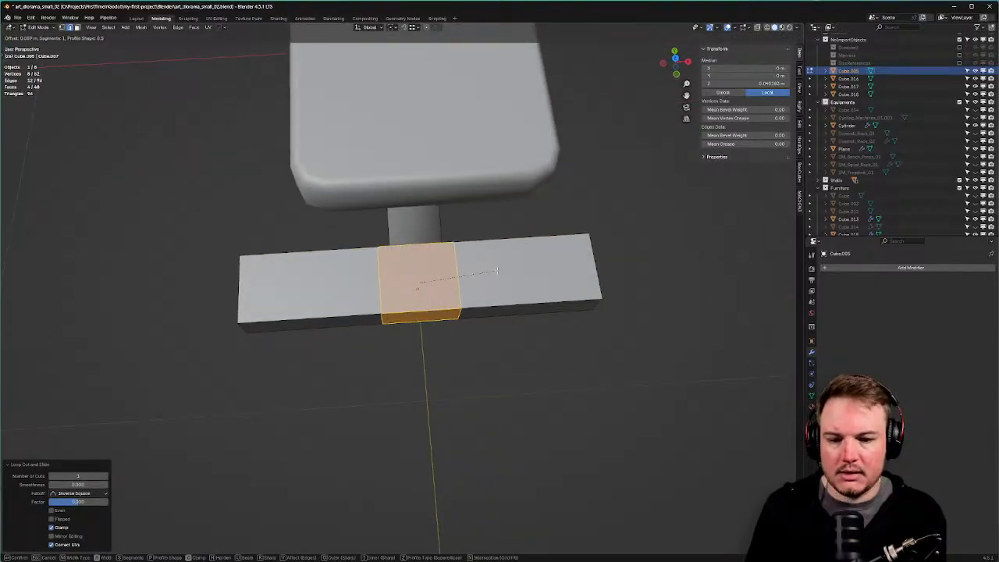
left_click(497, 271)
scroll(497, 270, "up", 3)
In X-ray, slide the band's left and right edge loops inward along X.
key("alt+z")
left_click(360, 268, "alt")
key("g")
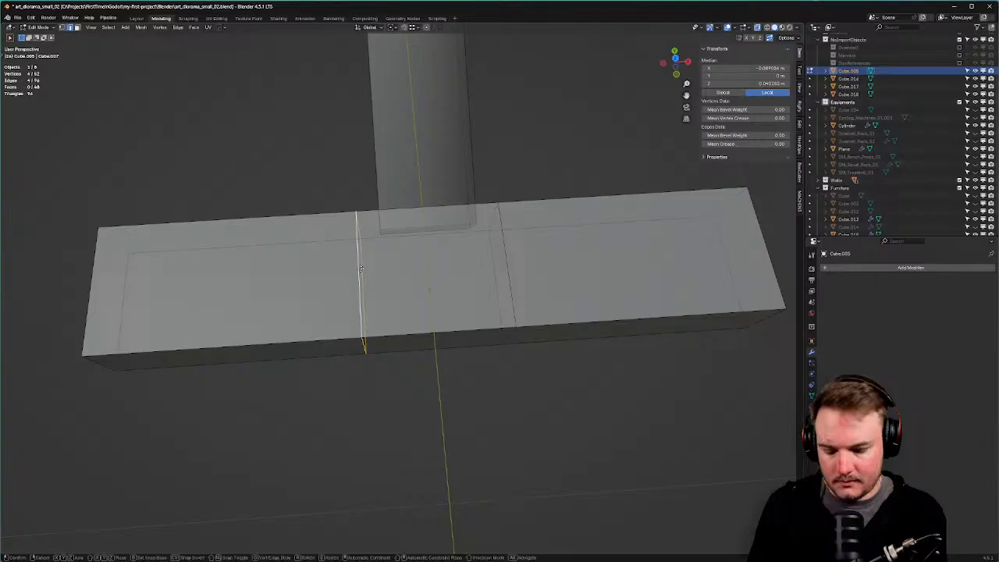
key("y")
key("x")
left_click(398, 242)
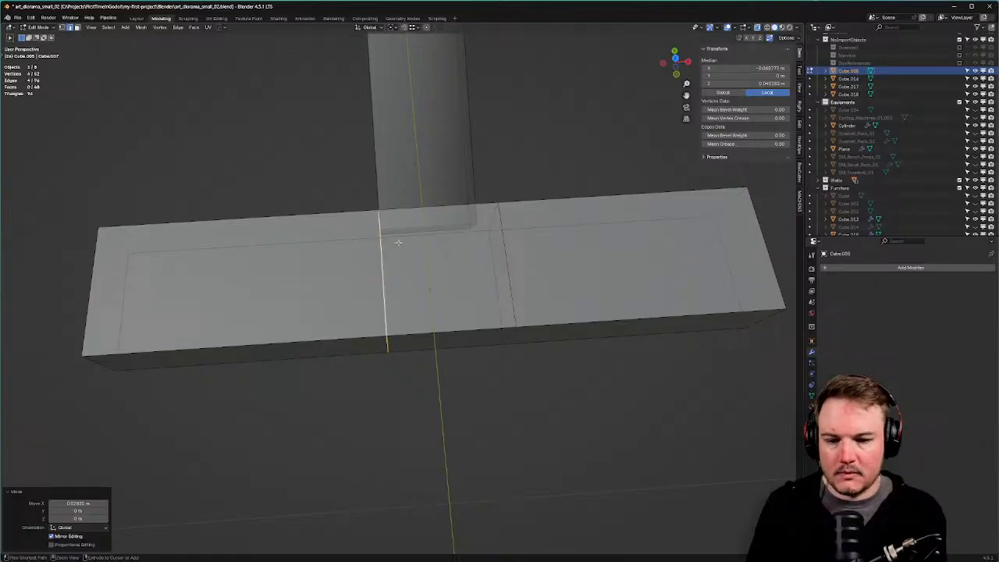
left_click(501, 250, "alt")
key("g")
key("x")
left_click(483, 246)
Delete the two faces where the rod meets the block.
middle_click_drag(483, 246, 444, 219)
key("Tab")
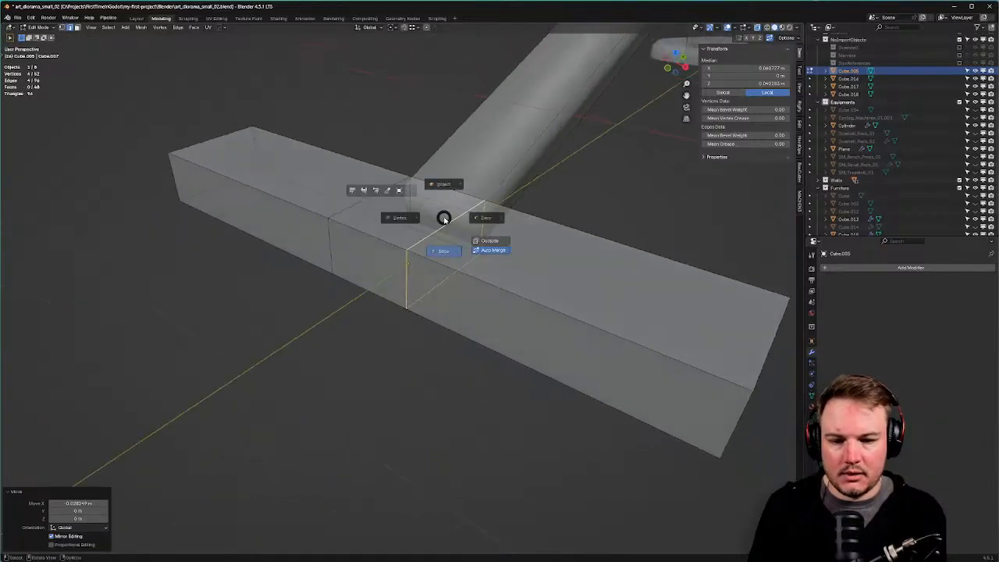
left_click(455, 184)
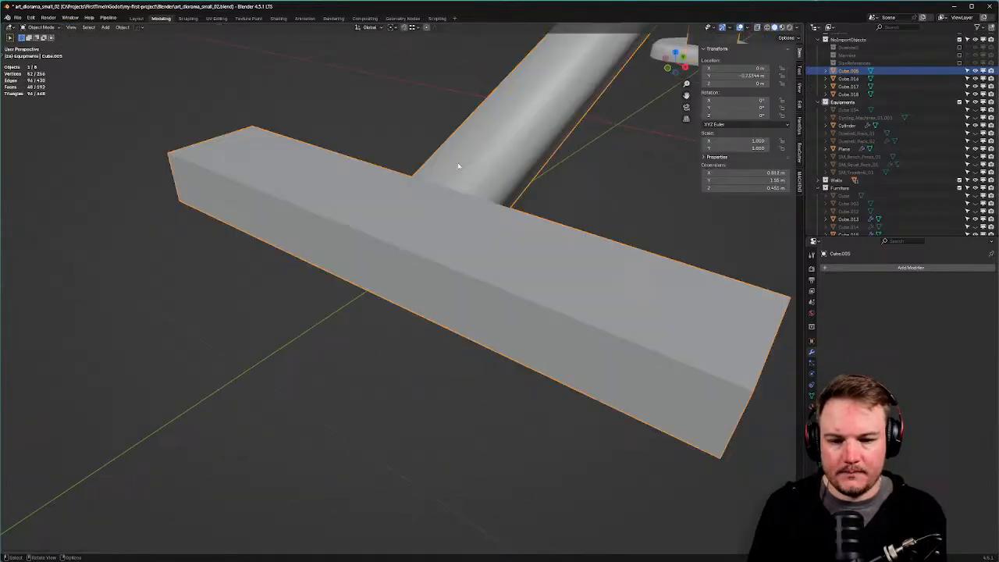
left_click(444, 215)
key("x")
left_click(445, 215)
key("x")
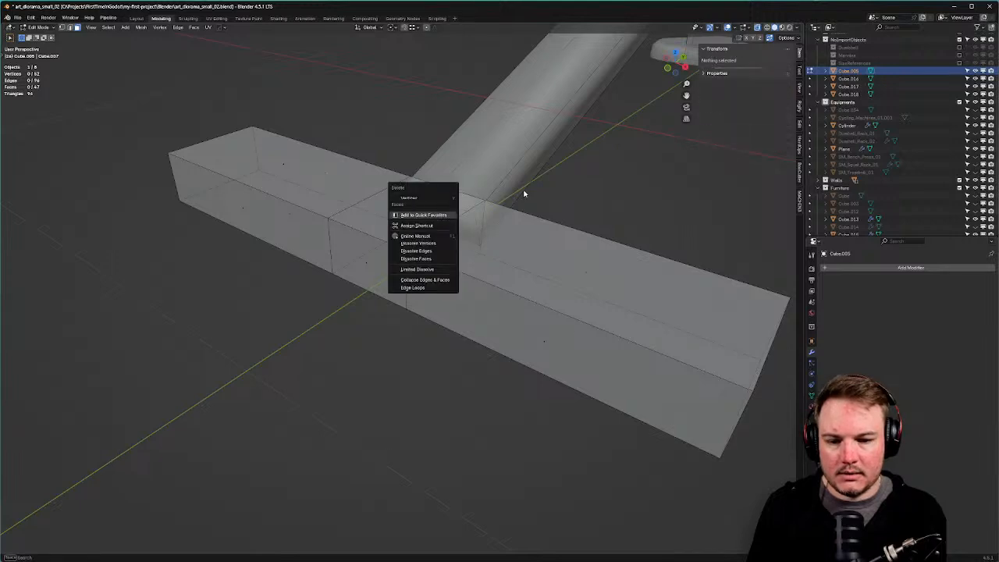
left_click(445, 217)
key("x")
left_click(447, 216)
middle_click_drag(463, 216, 419, 211)
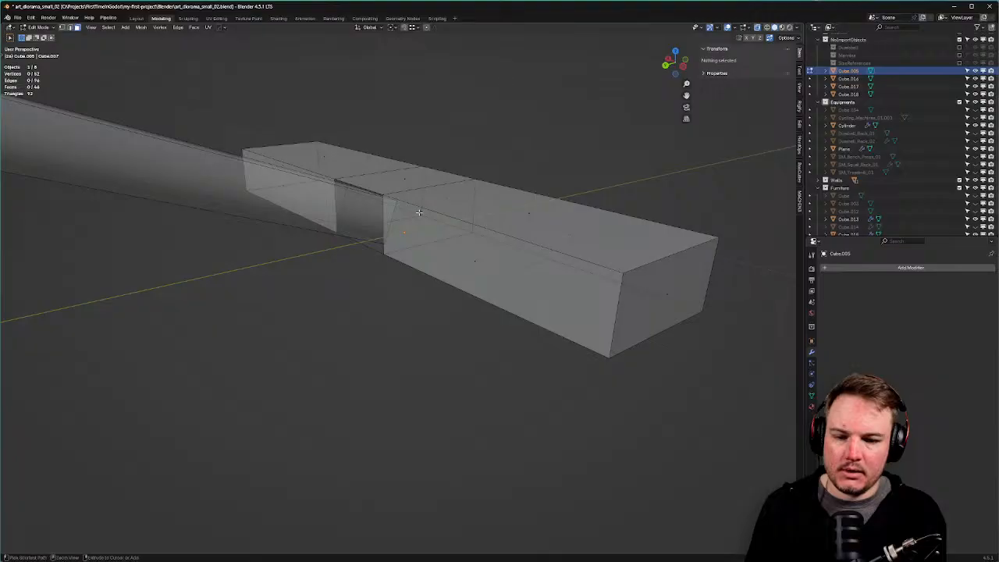
Undo the face deletions and the join, keeping the rod separate.
key("ctrl+z")
key("ctrl+z")
key("ctrl+z")
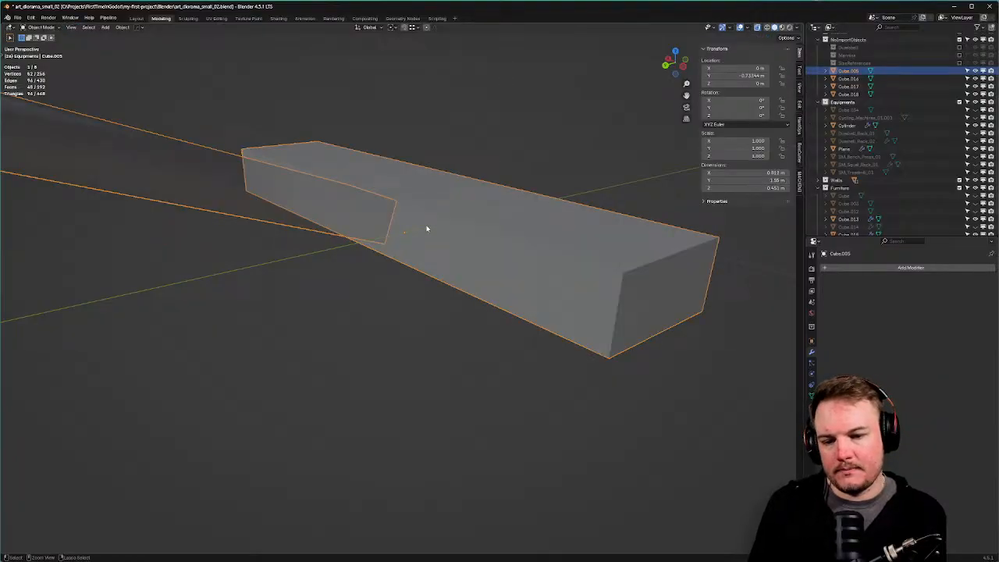
key("ctrl+z")
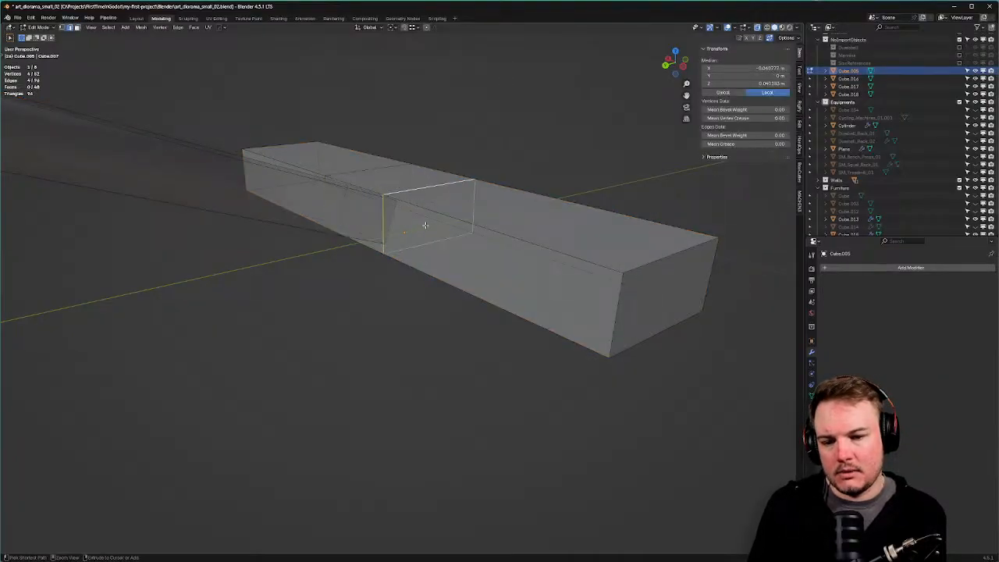
middle_click_drag(426, 226, 490, 241)
left_click(485, 189)
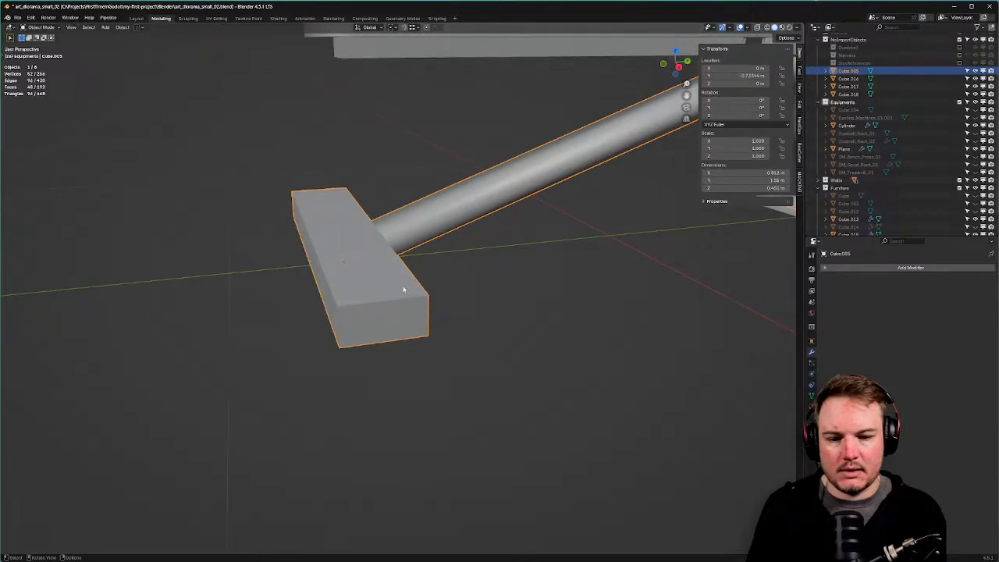
middle_click_drag(485, 189, 440, 300)
left_click(377, 334, "shift")
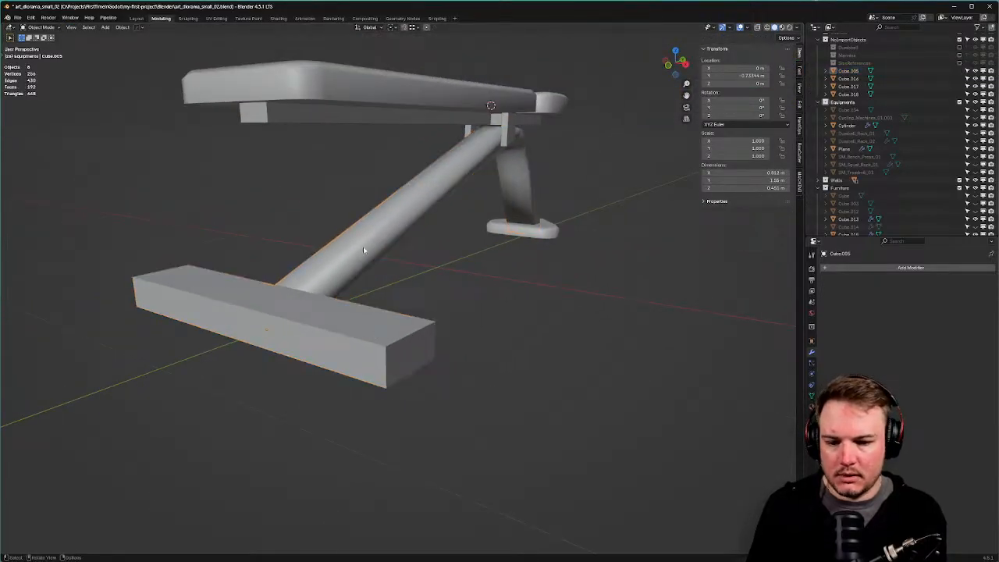
left_click(364, 250)
key("Tab")
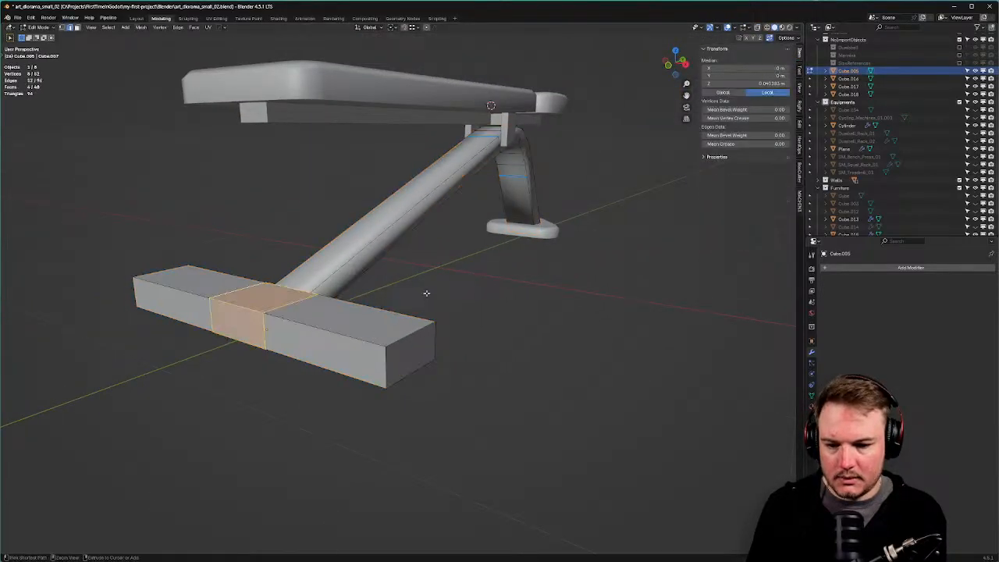
key("ctrl+z")
key("ctrl+z")
key("ctrl+z")
key("ctrl+z")
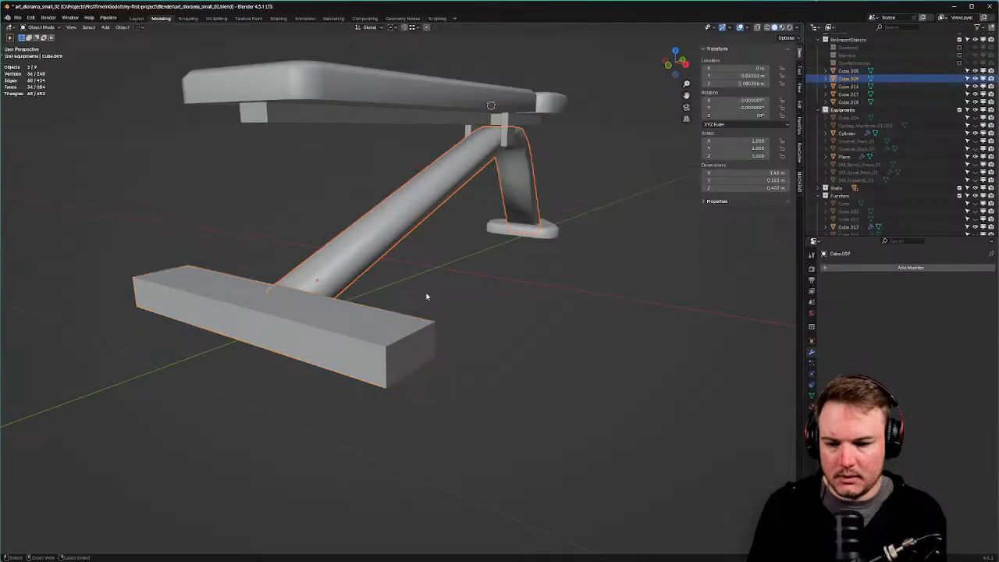
middle_click_drag(427, 294, 460, 309)
Add a centred loop cut on the base block and bevel it into a narrow strip.
left_click(342, 336)
key("Tab")
left_click(342, 379)
key("ctrl+r")
left_click(341, 372)
right_click(341, 371)
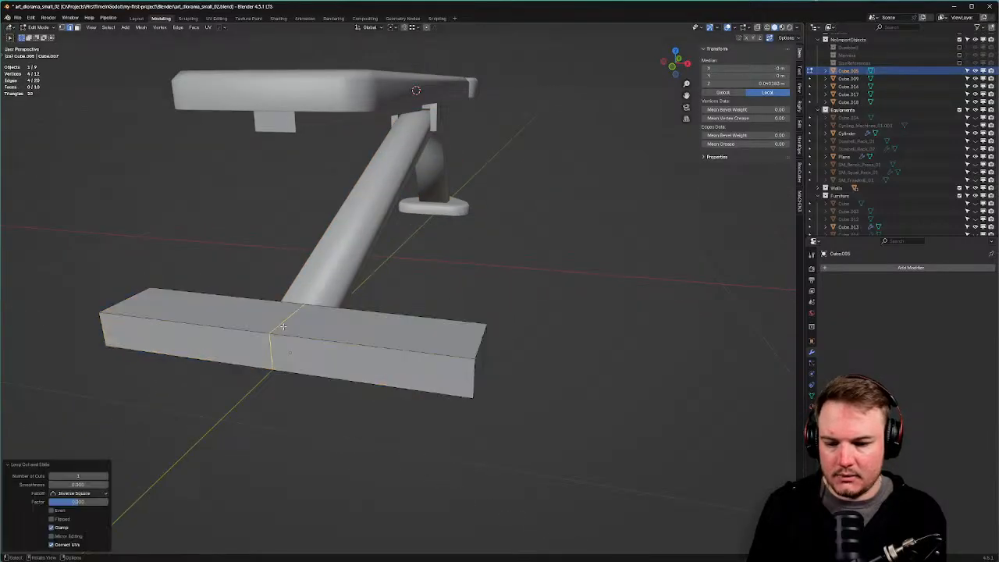
middle_click_drag(400, 314, 421, 324)
right_click(422, 323)
key("ctrl+b")
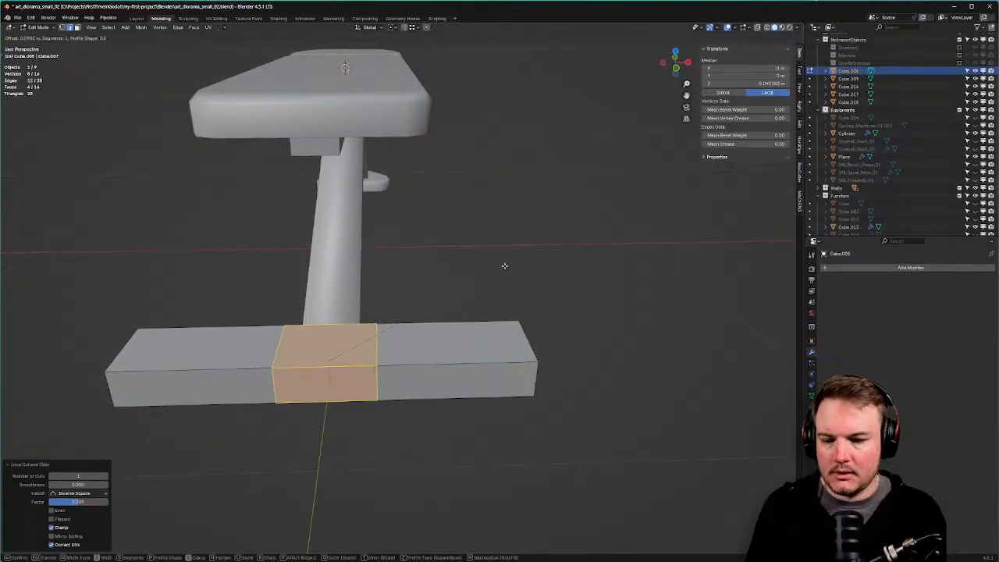
Isolate the slanted rod with the base block and union them with a Boolean.
left_click(495, 267)
middle_click_drag(495, 267, 409, 263)
key("Tab")
left_click(331, 289)
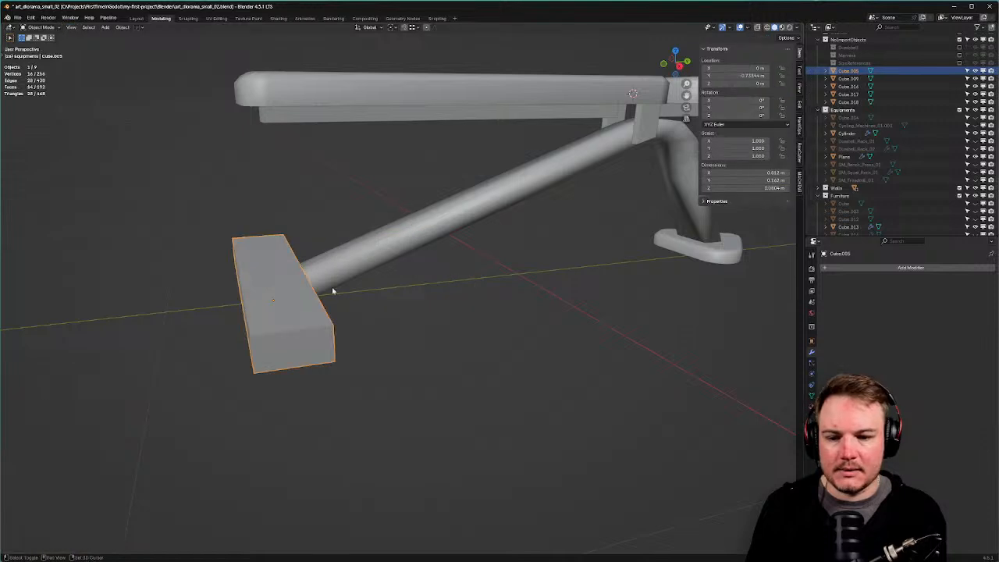
left_click(419, 252, "shift")
key("shift+h")
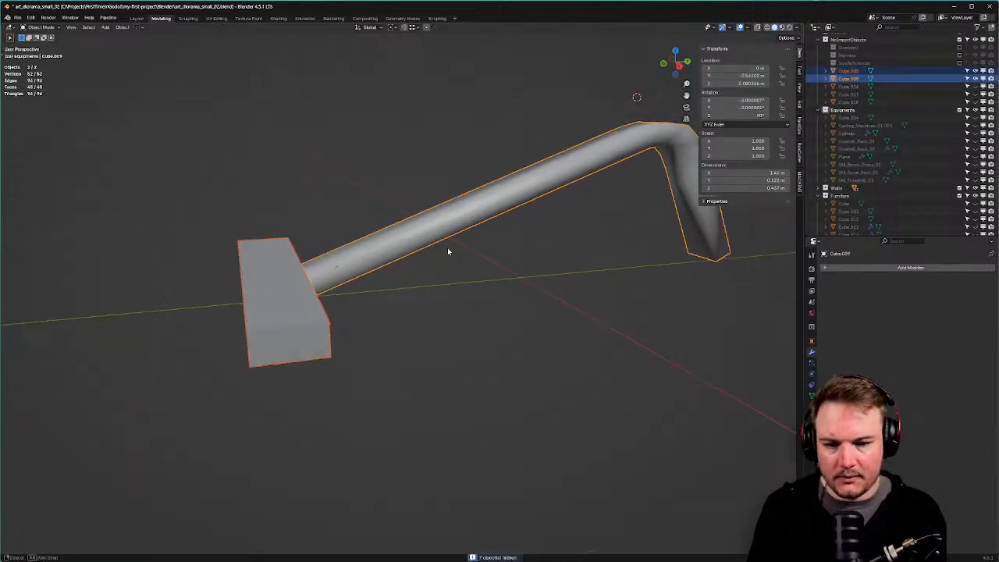
middle_click_drag(447, 250, 730, 317)
key("ctrl+KP_Add")
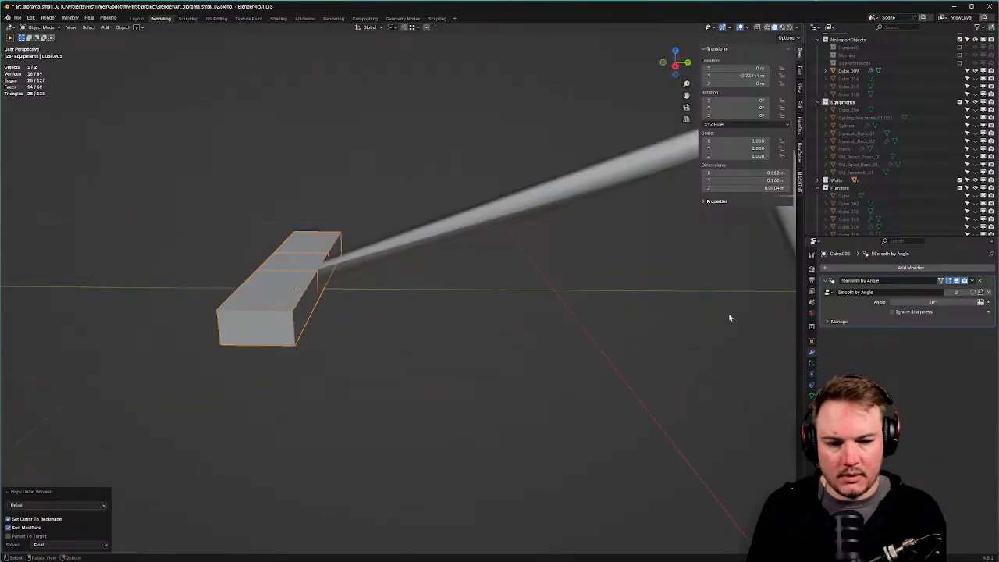
Shade the combined base block flat.
left_click(811, 395)
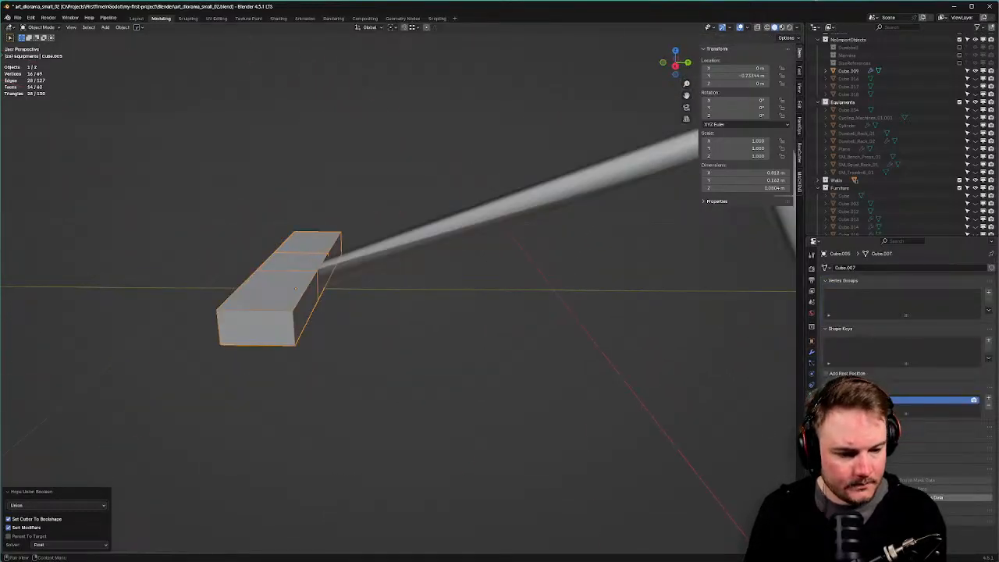
middle_click_drag(559, 359, 595, 358)
right_click(388, 176)
right_click(473, 196)
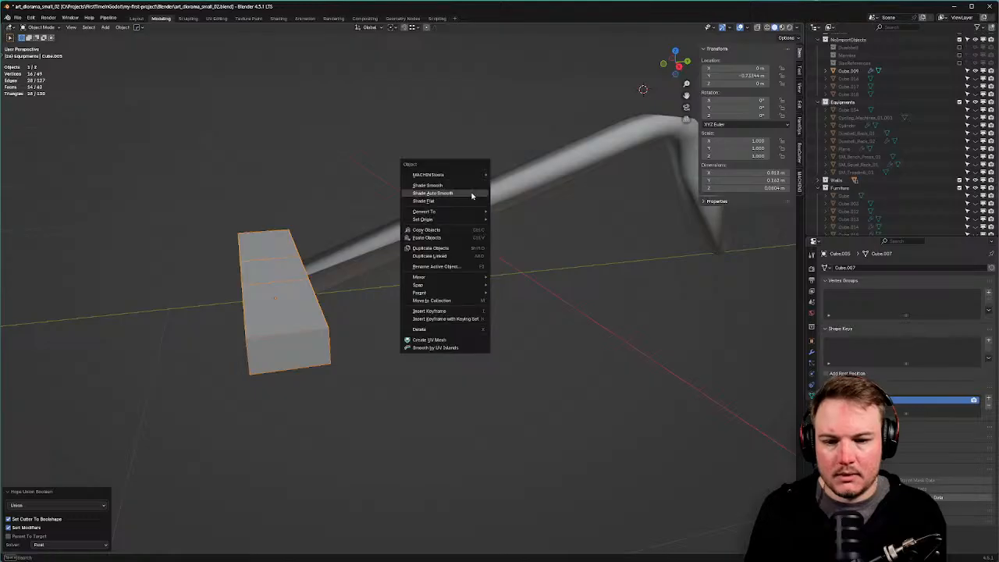
left_click(475, 202)
middle_click_drag(475, 204, 613, 230)
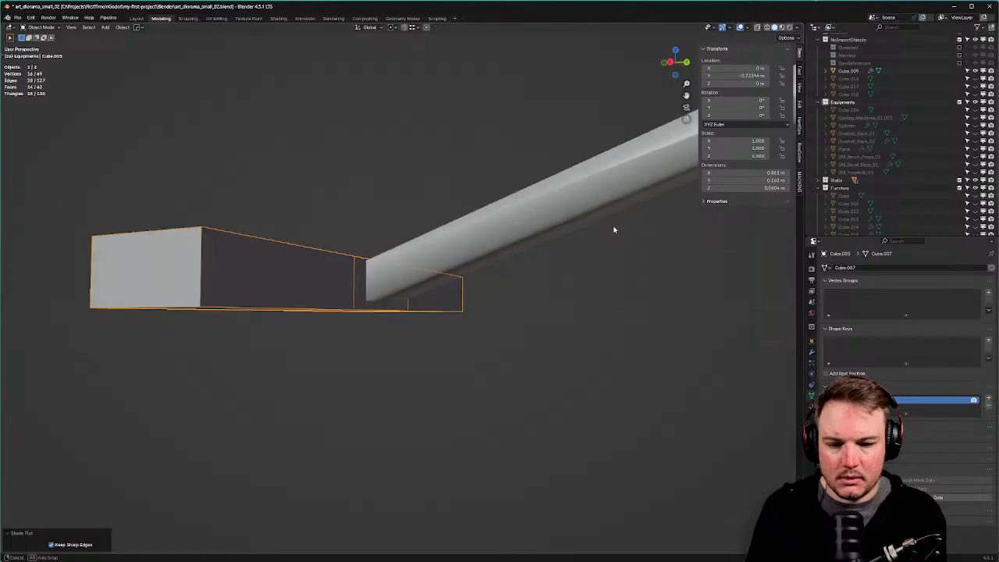
Check the pipe's modifiers, hiding and restoring the pipe to inspect the block.
left_click(812, 353)
middle_click_drag(496, 315, 495, 318)
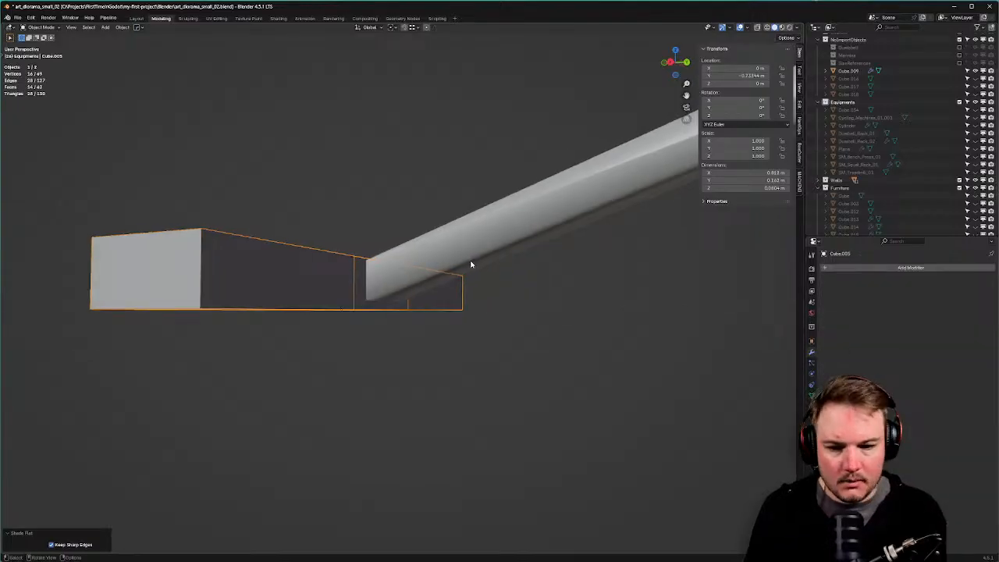
left_click(471, 261)
middle_click_drag(471, 262, 547, 287)
scroll(548, 286, "down", 3)
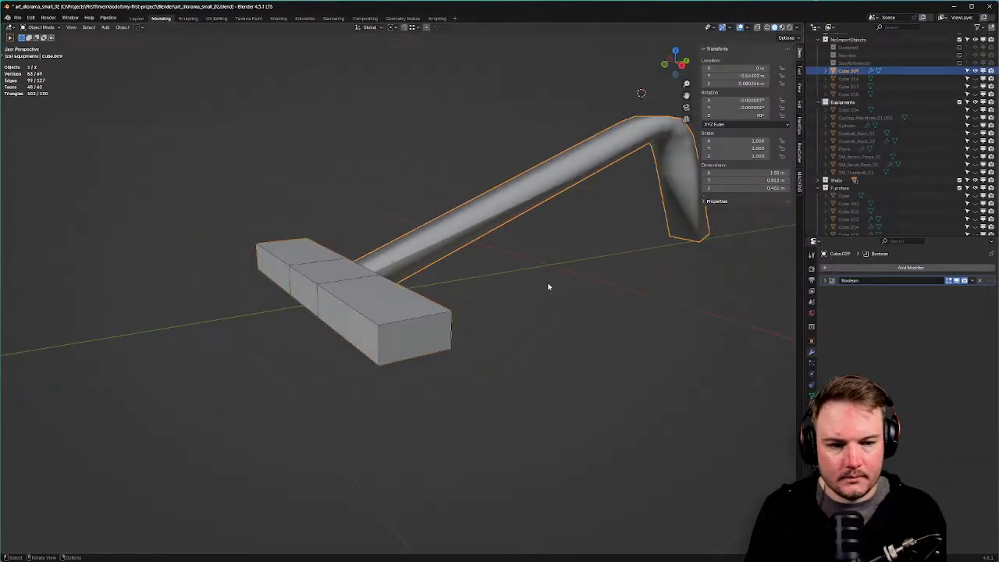
key("h")
key("ctrl+z")
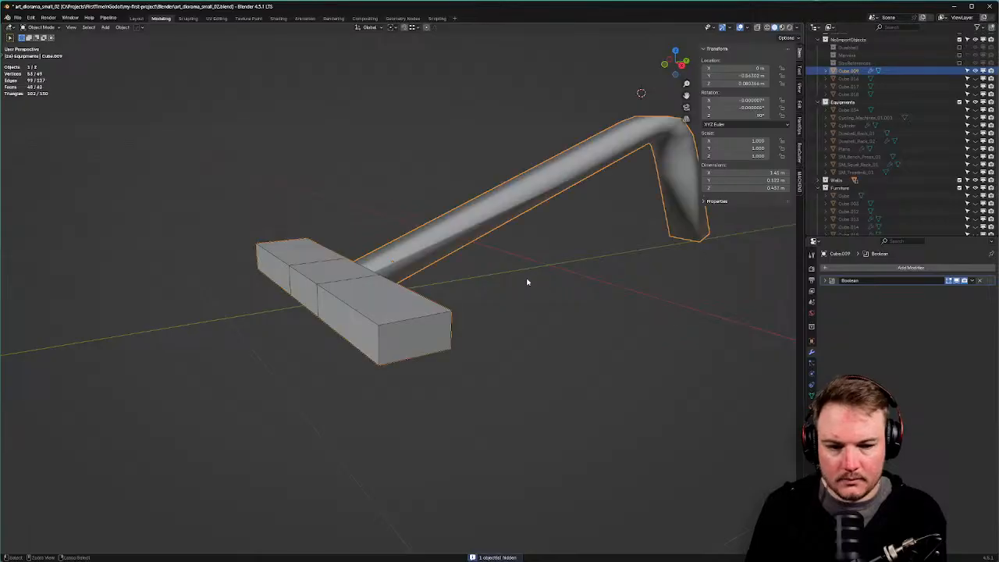
middle_click_drag(578, 305, 555, 303)
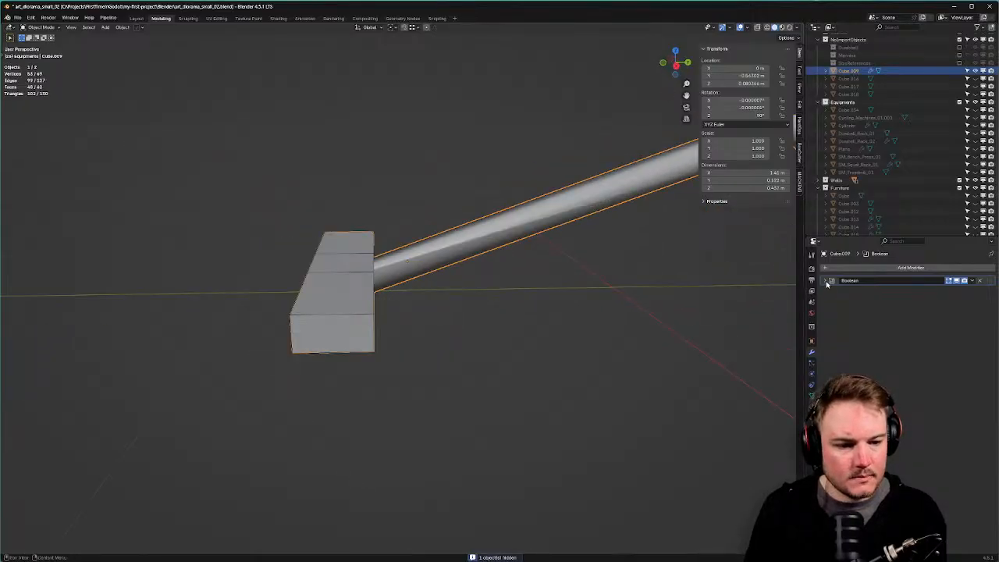
Expand the Boolean modifier settings and temporarily hide the pipe to inspect the wireframe cutter.
left_click(826, 280)
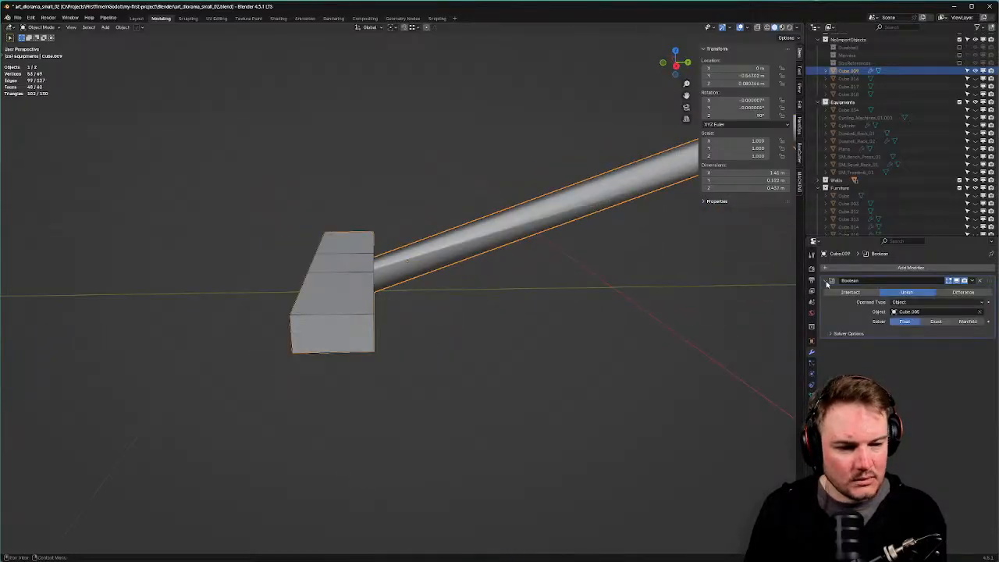
middle_click_drag(362, 302, 379, 301)
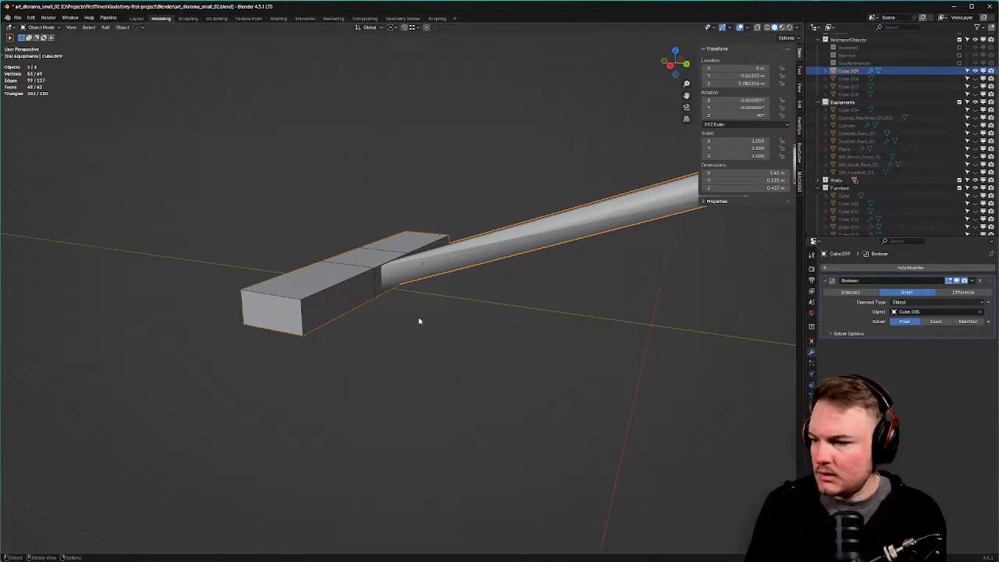
key("h")
left_click(393, 280)
middle_click_drag(395, 278, 483, 278)
key("ctrl+z")
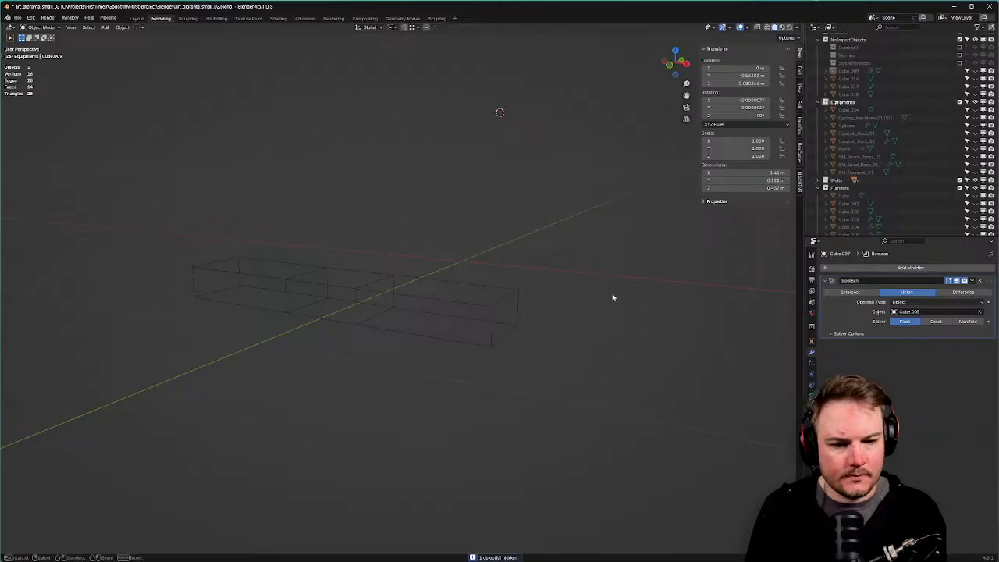
key("ctrl+z")
middle_click_drag(485, 205, 580, 236)
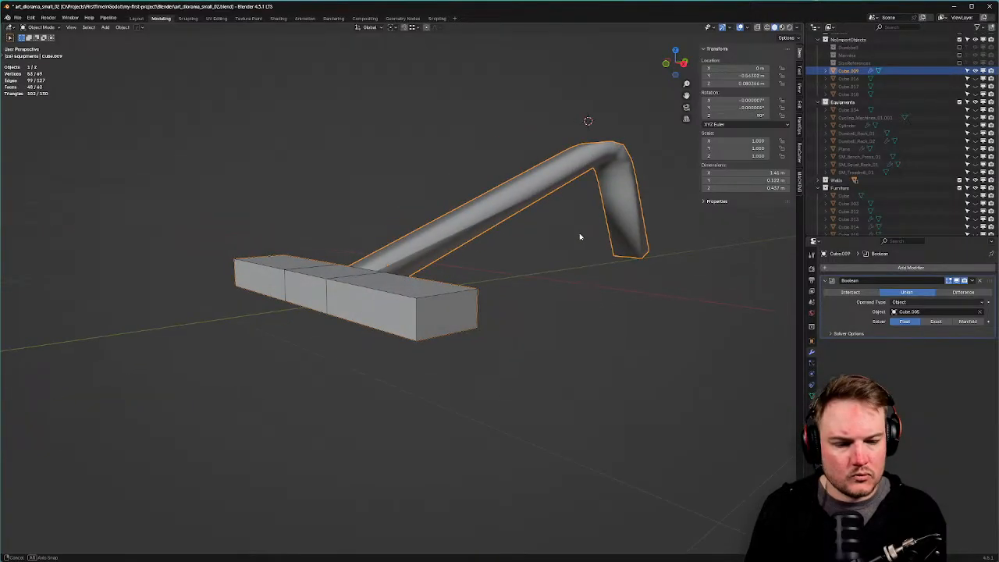
Shade the bent pipe flat.
left_click(812, 395)
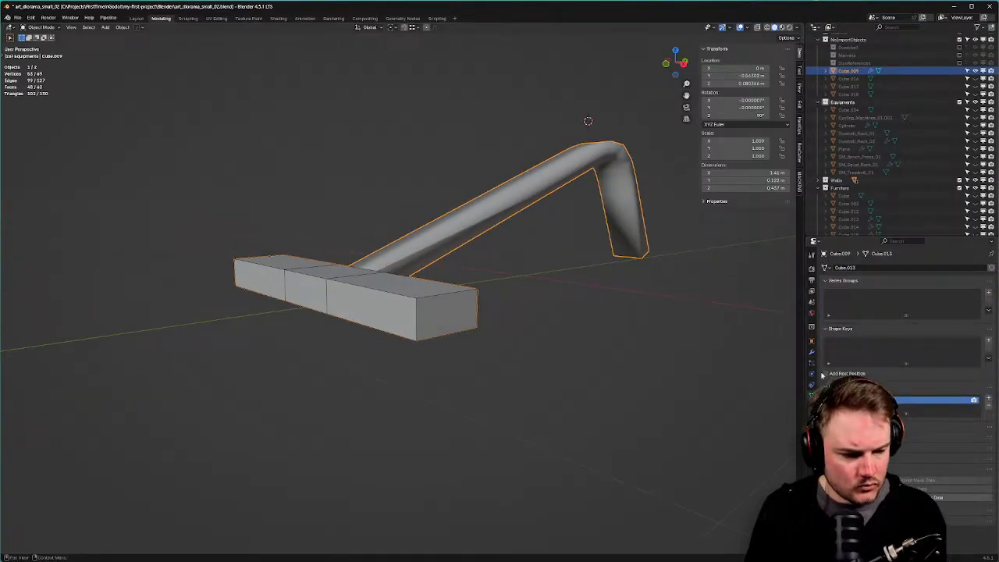
right_click(641, 291)
left_click(642, 292)
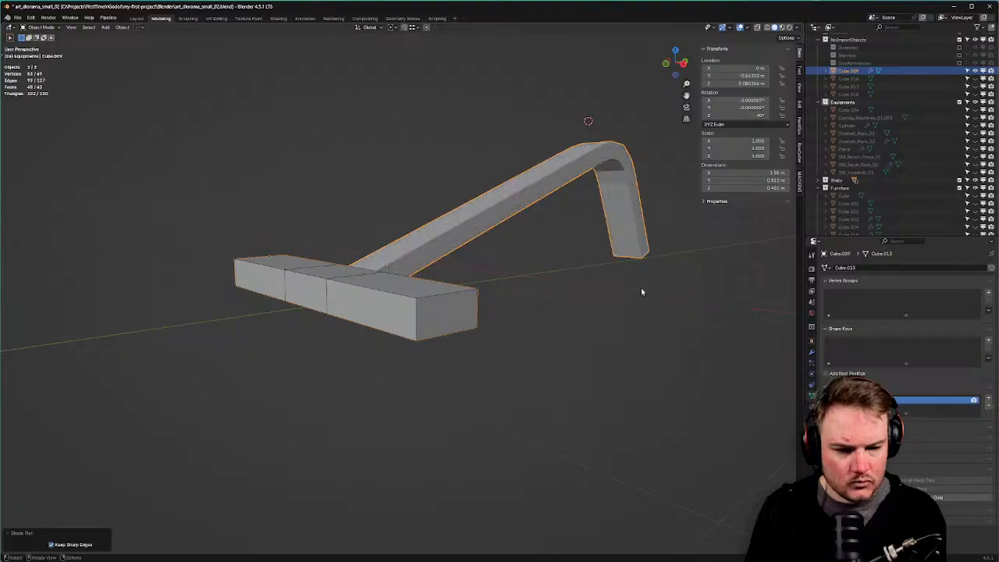
scroll(617, 293, "up", 3)
middle_click_drag(591, 296, 488, 311)
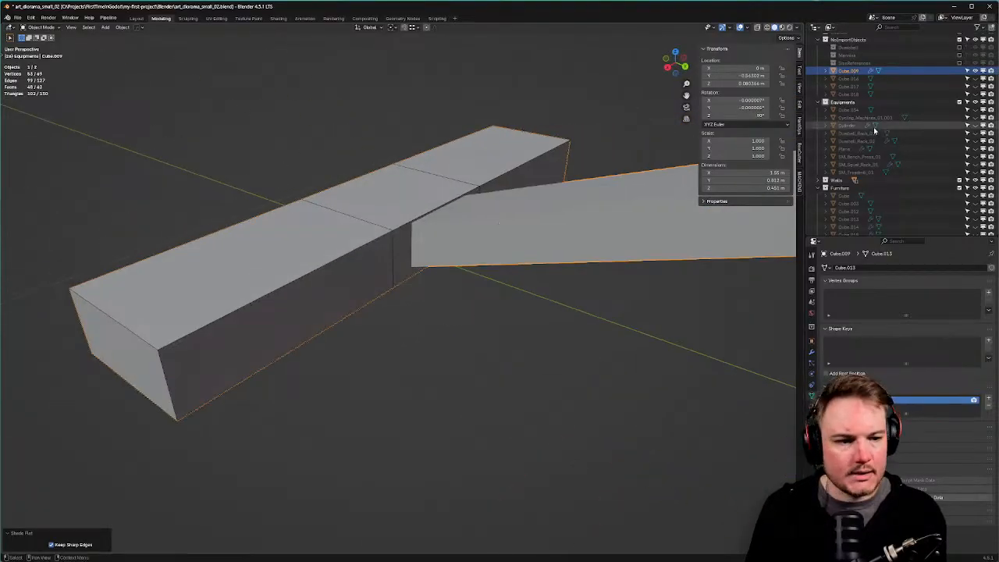
scroll(927, 150, "up", 4)
scroll(863, 96, "down", 6)
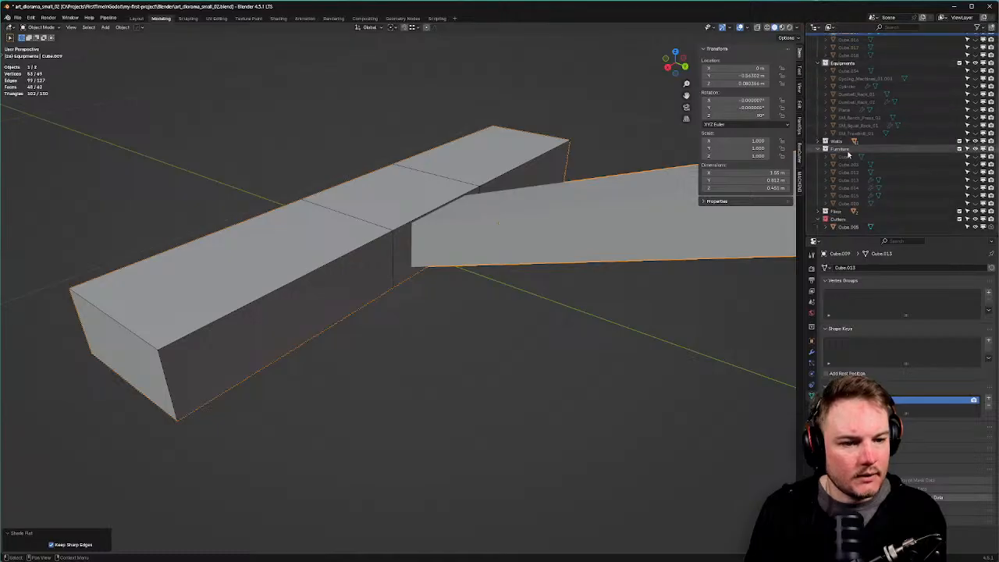
Hide the Cutters collection and view the frame mesh see-through in Edit Mode.
left_click(959, 219)
mouse_move(438, 230)
middle_mouse_down()
mouse_move(458, 223)
mouse_move(455, 235)
middle_mouse_up()
key("Tab")
left_click(442, 237)
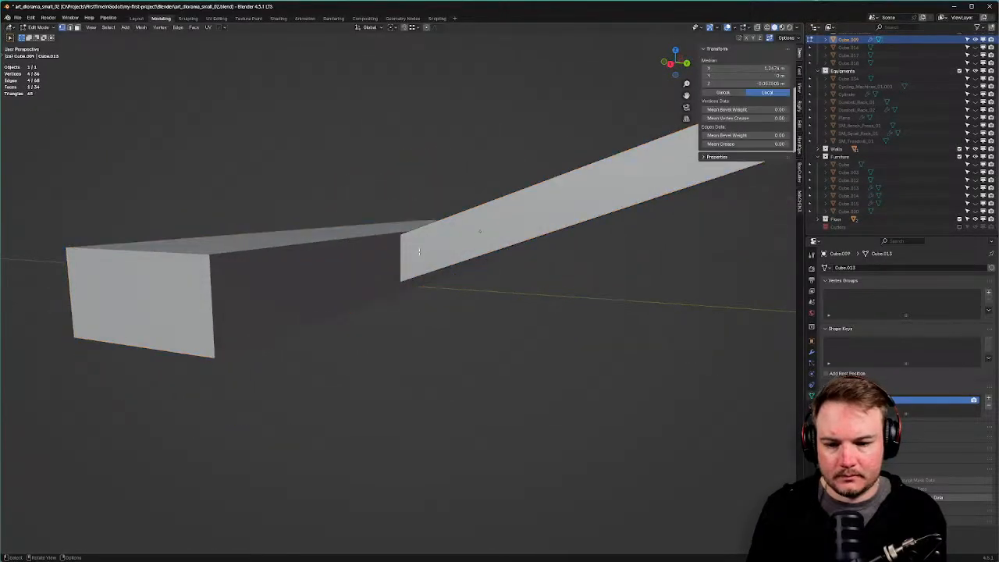
key("alt+z")
Apply the Boolean union permanently to the frame mesh.
key("Tab")
left_click(418, 266)
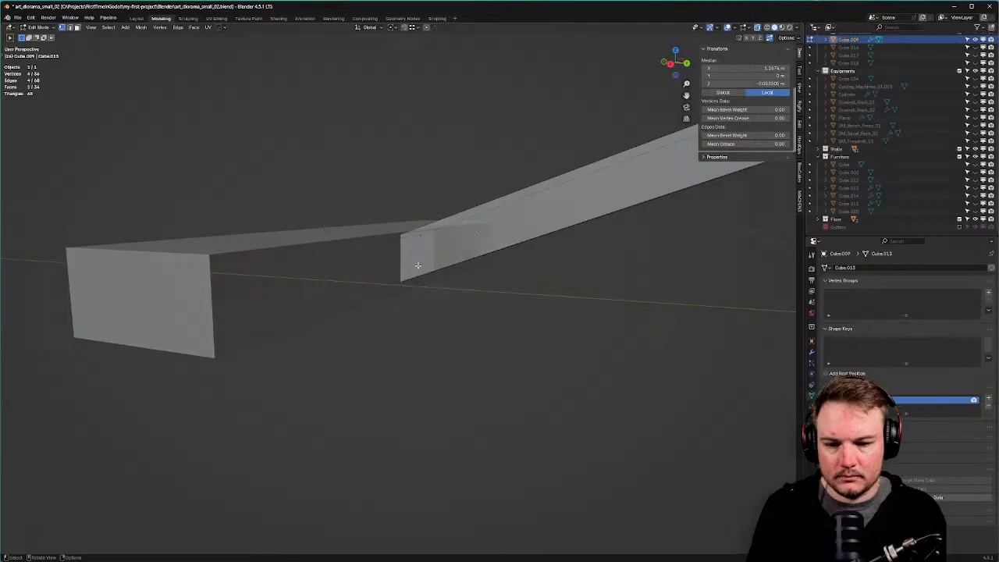
left_click(398, 249)
key("Tab")
left_click(423, 209)
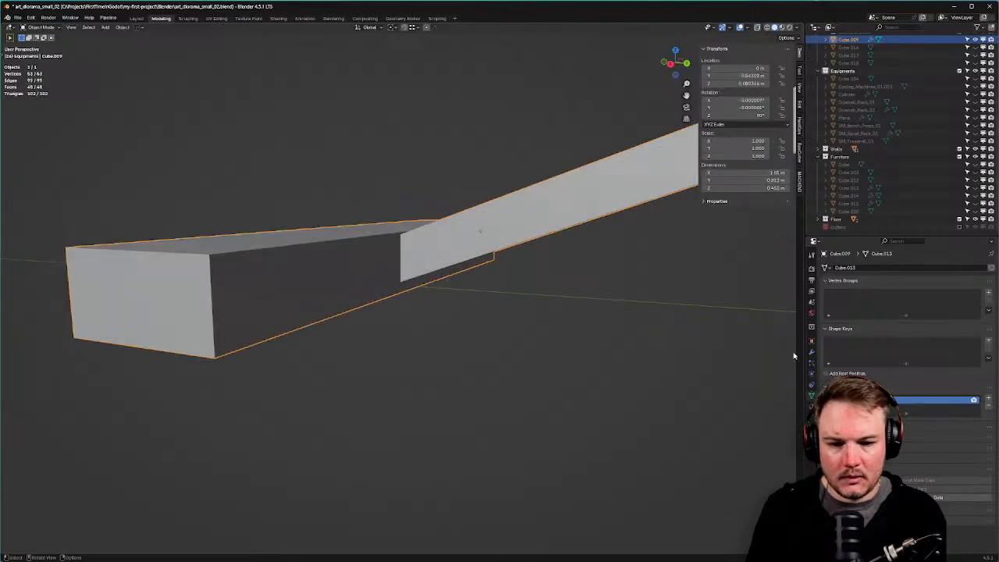
left_click(811, 351)
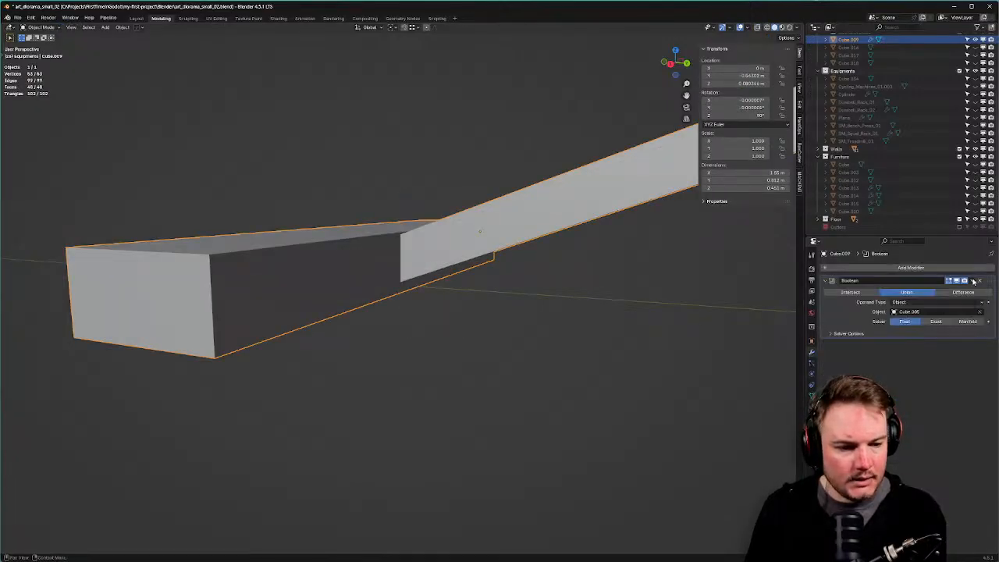
left_click(973, 281)
left_click(953, 291)
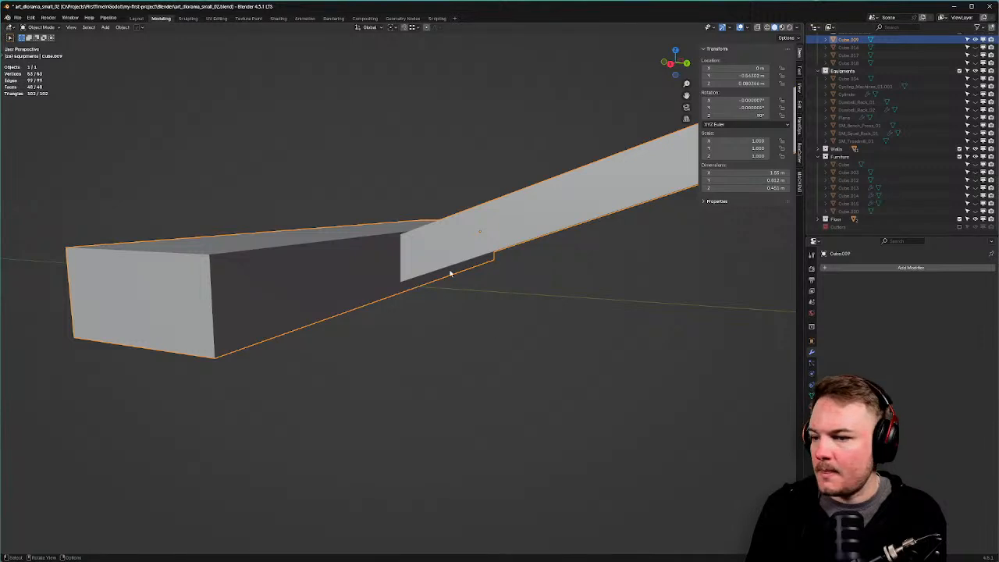
Move the beam joint's edges vertically to line them up with the block.
key("Tab")
middle_click_drag(451, 273, 313, 246)
left_click(457, 303)
left_click(405, 253, "alt")
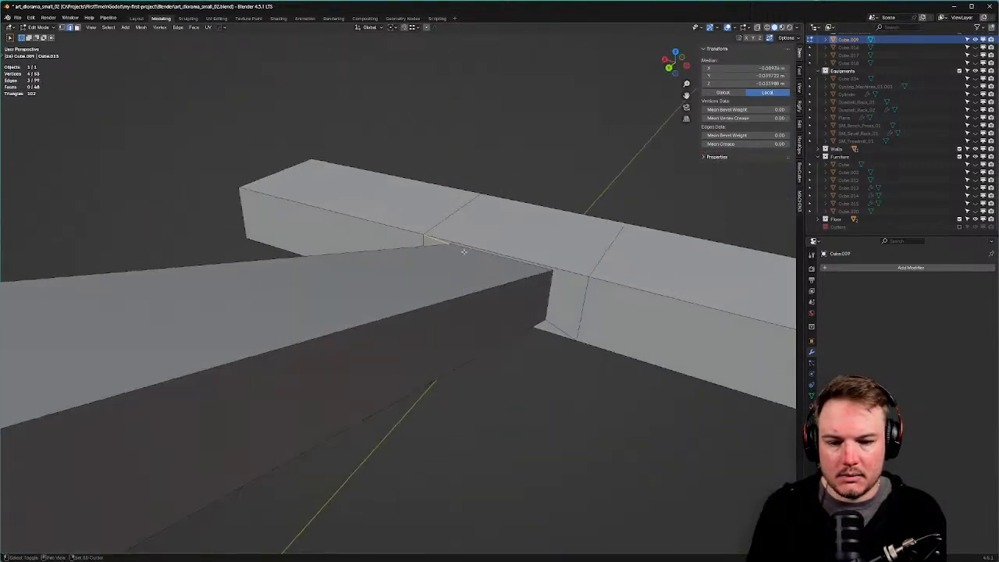
left_click(552, 291, "shift")
middle_click_drag(551, 291, 632, 296)
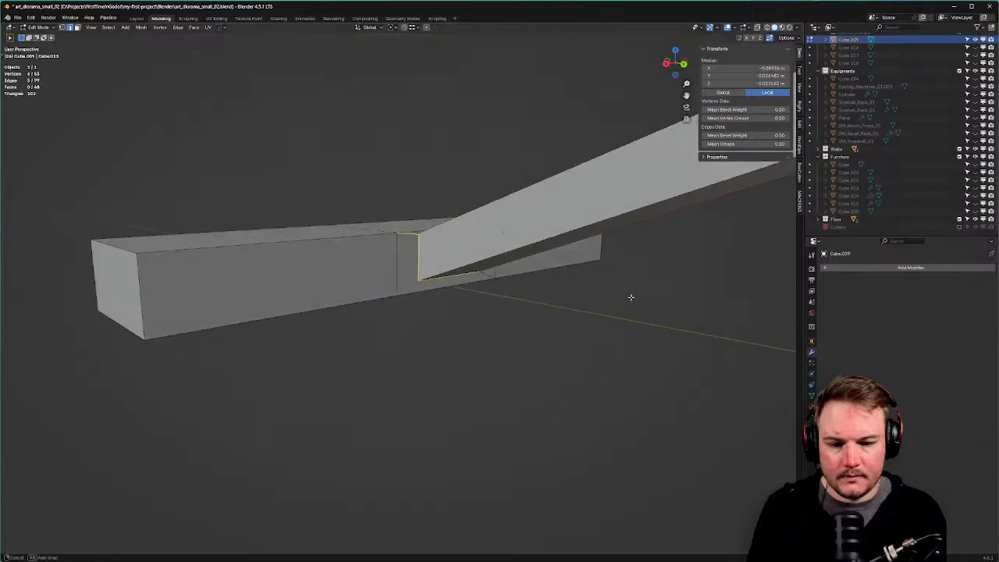
key("g")
key("z")
left_click(633, 296)
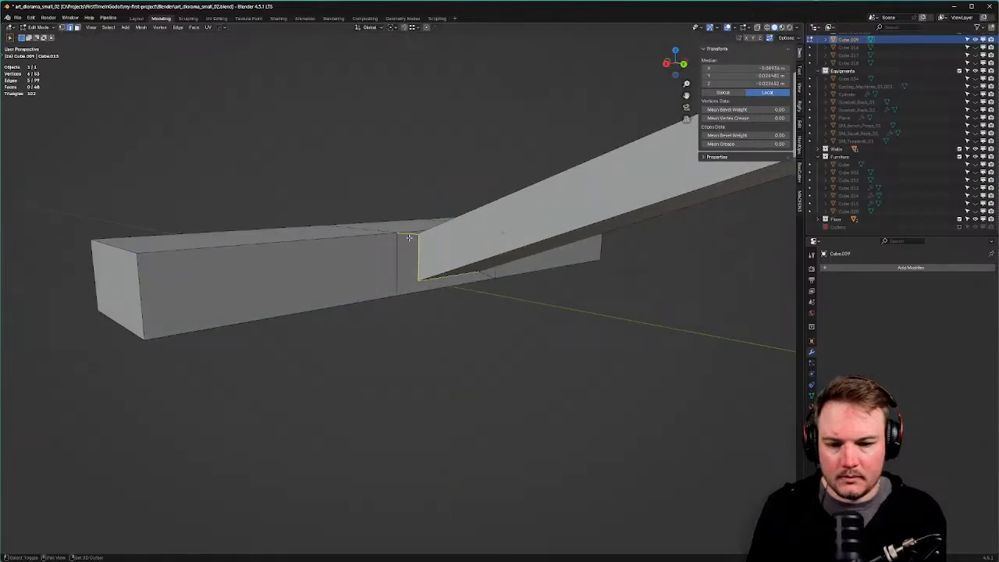
key("g")
key("z")
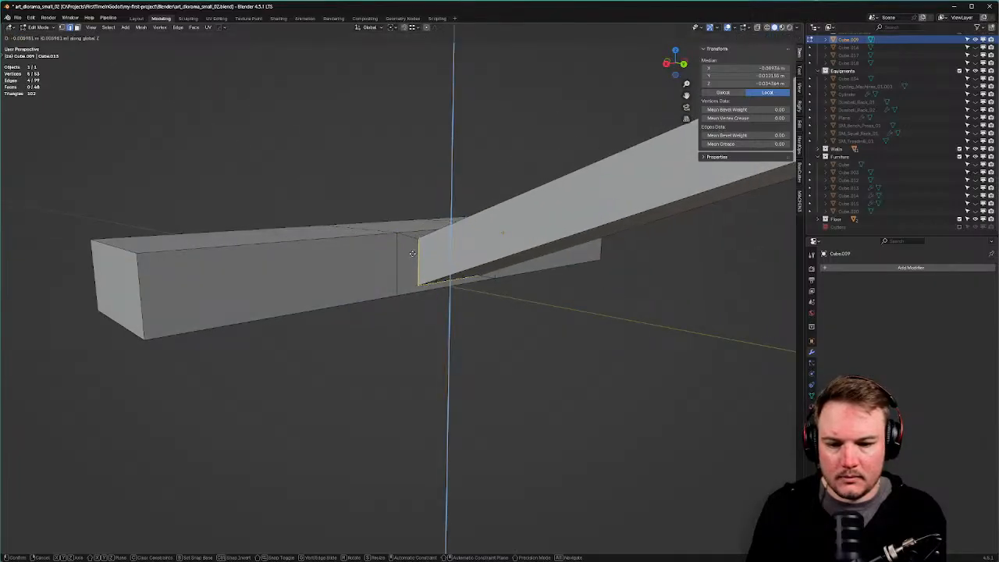
left_click(412, 253)
middle_click_drag(412, 253, 462, 241)
Select the block's row of top faces and lower them vertically.
key("Tab")
left_click(537, 237)
scroll(348, 252, "down", 1)
left_click(341, 254)
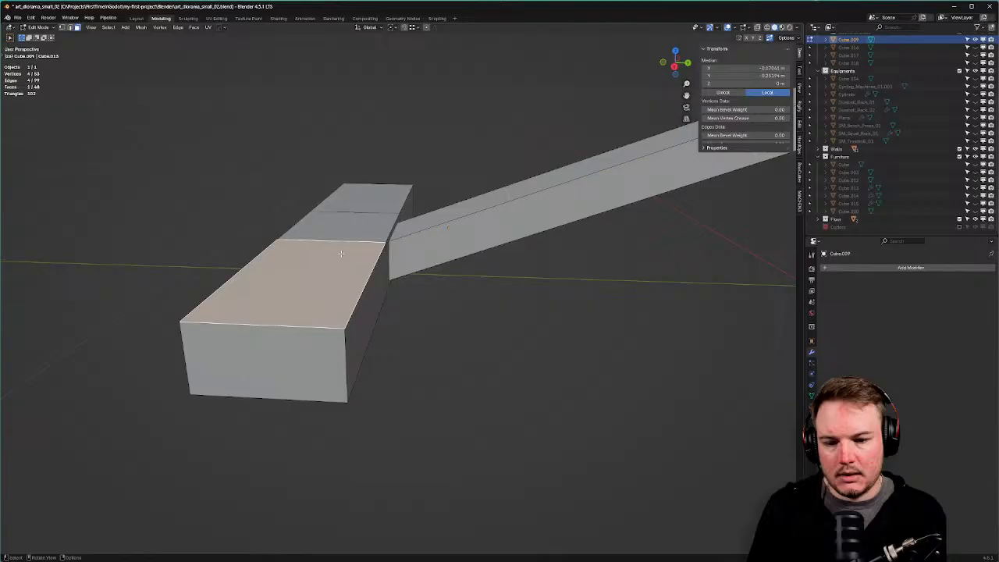
left_click(381, 201, "ctrl")
middle_click_drag(381, 201, 393, 212)
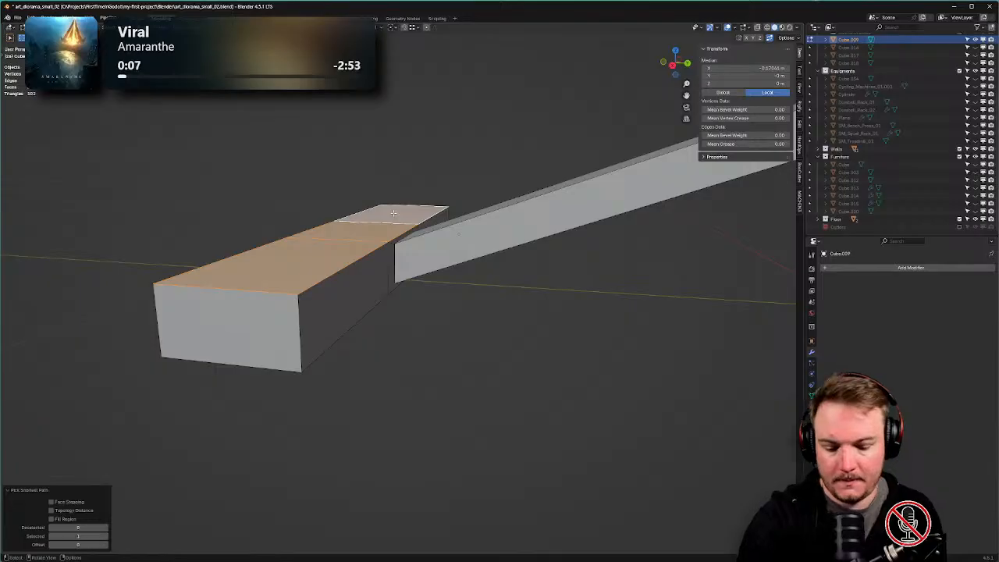
mouse_move(393, 212)
middle_mouse_down()
mouse_move(395, 241)
mouse_move(377, 211)
middle_mouse_up()
key("g")
key("z")
left_click(395, 250)
Move the block's bottom faces vertically.
left_click(352, 297, "shift")
left_click(436, 325, "shift")
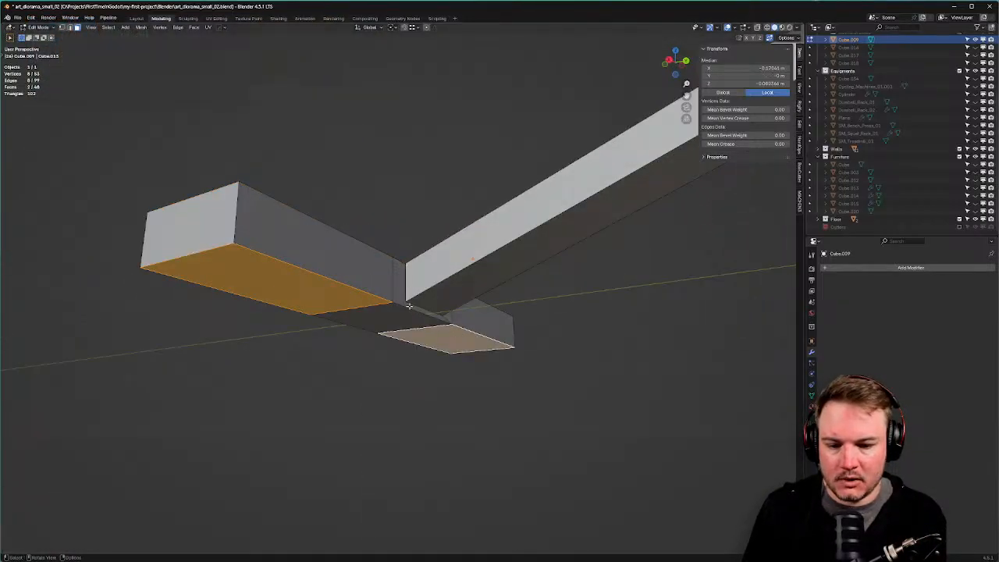
key("g")
key("z")
left_click(414, 306)
middle_click_drag(414, 306, 417, 307)
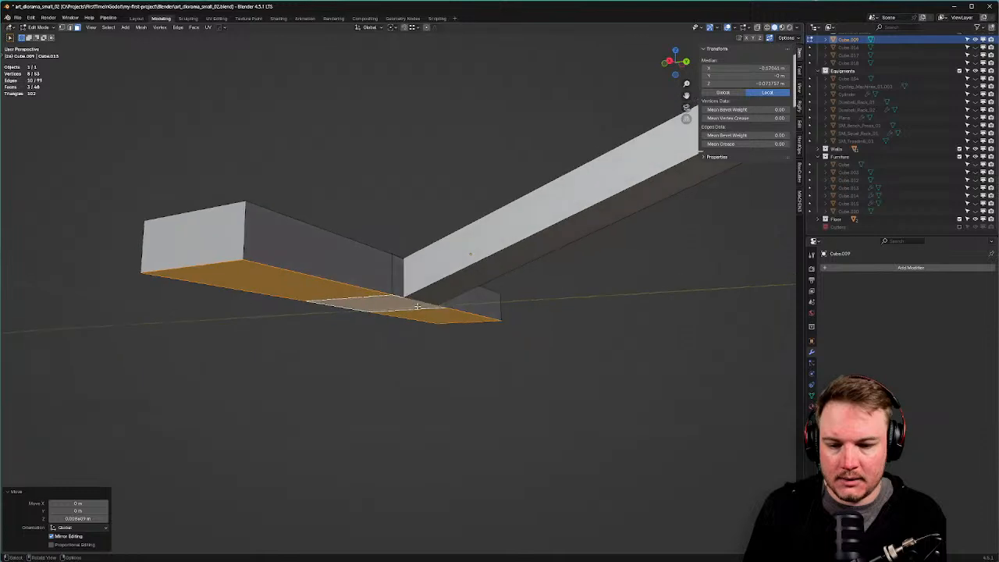
From the right view, move the lower box and the beam's near end vertically.
key("a")
key("Tab")
left_click(359, 306)
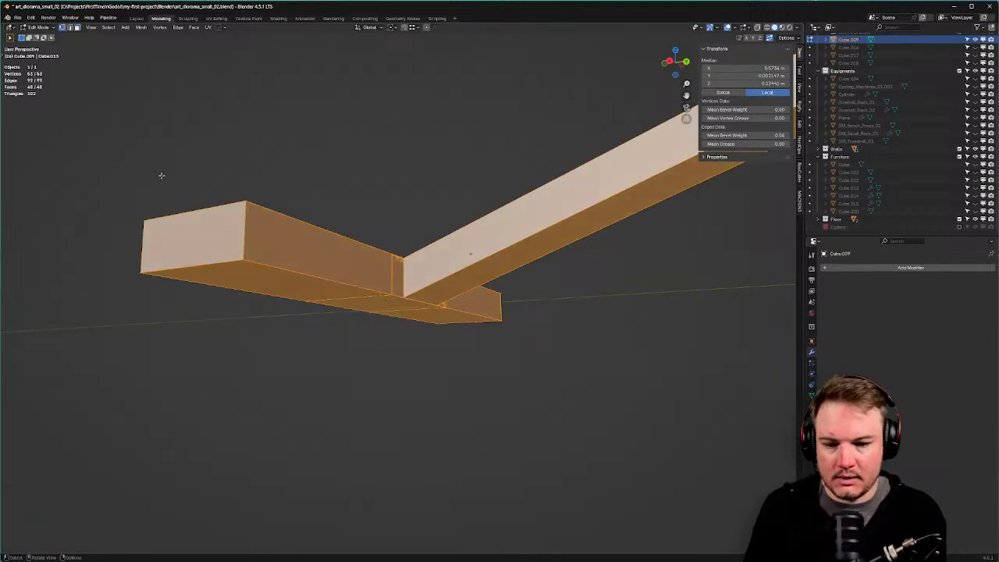
left_click_drag(130, 174, 513, 375)
key("KP_3")
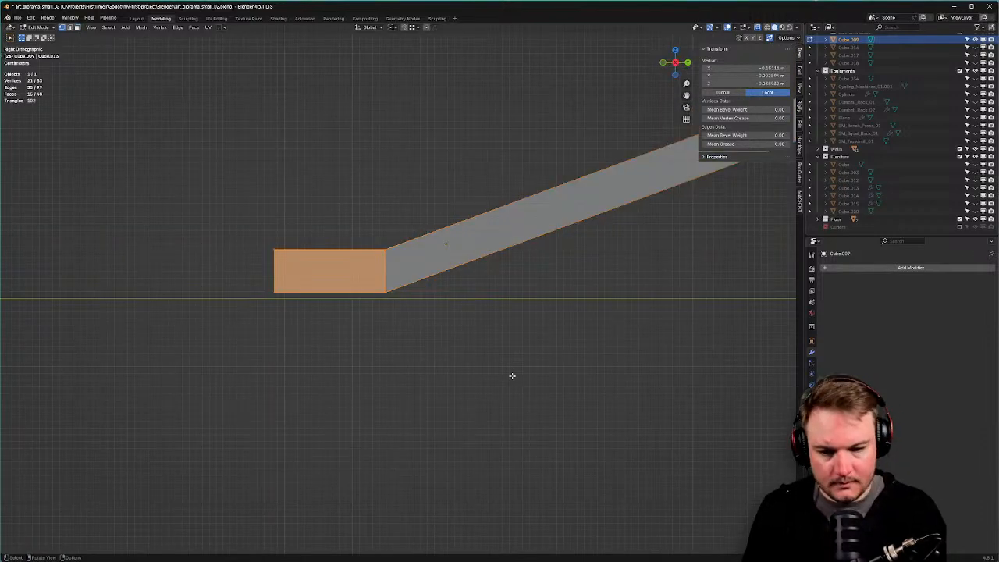
key("g")
key("z")
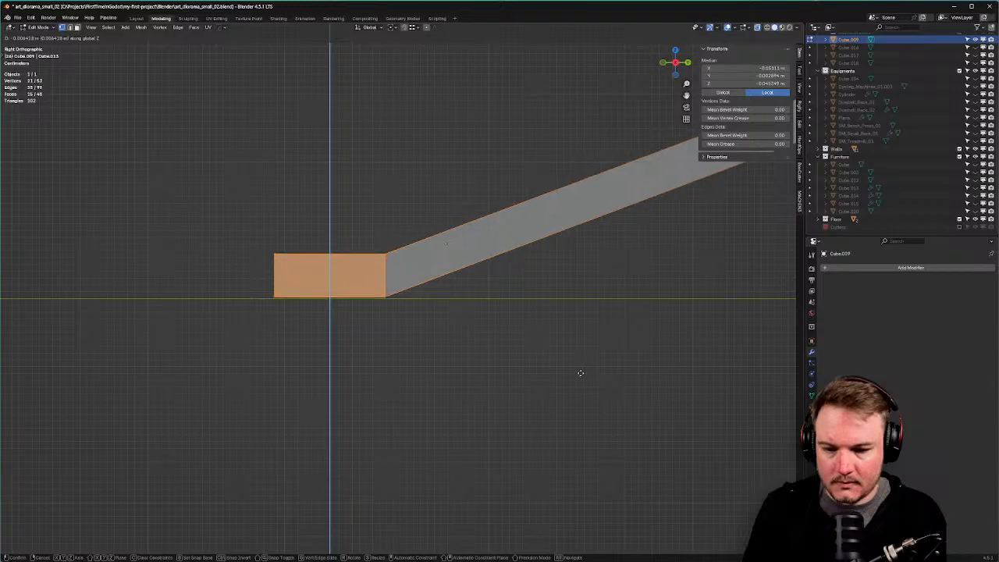
left_click(577, 382)
middle_click_drag(576, 384, 413, 299)
Try sliding a junction vertex along its edge, then undo the slide.
key("a")
scroll(439, 257, "up", 2)
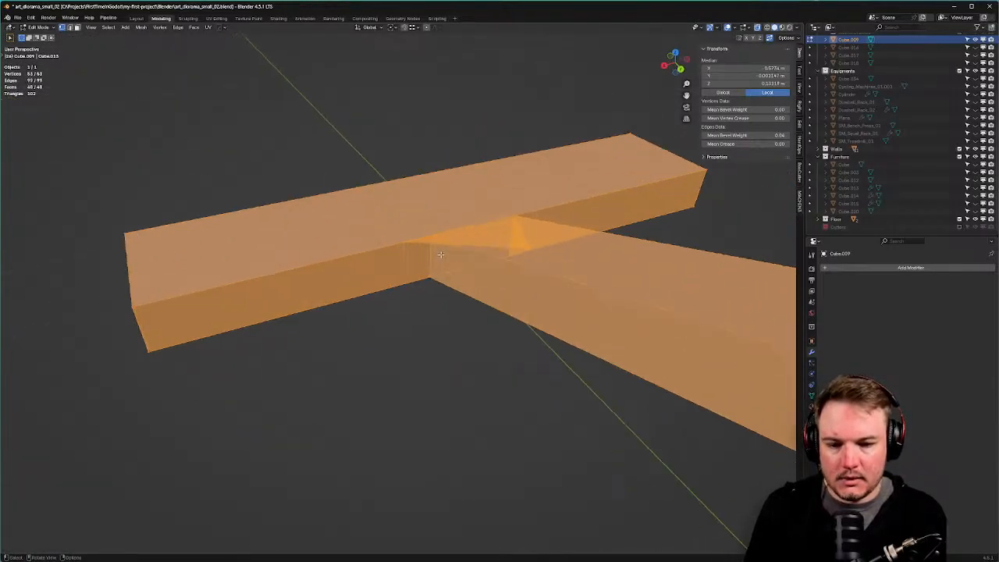
middle_click_drag(440, 257, 421, 254)
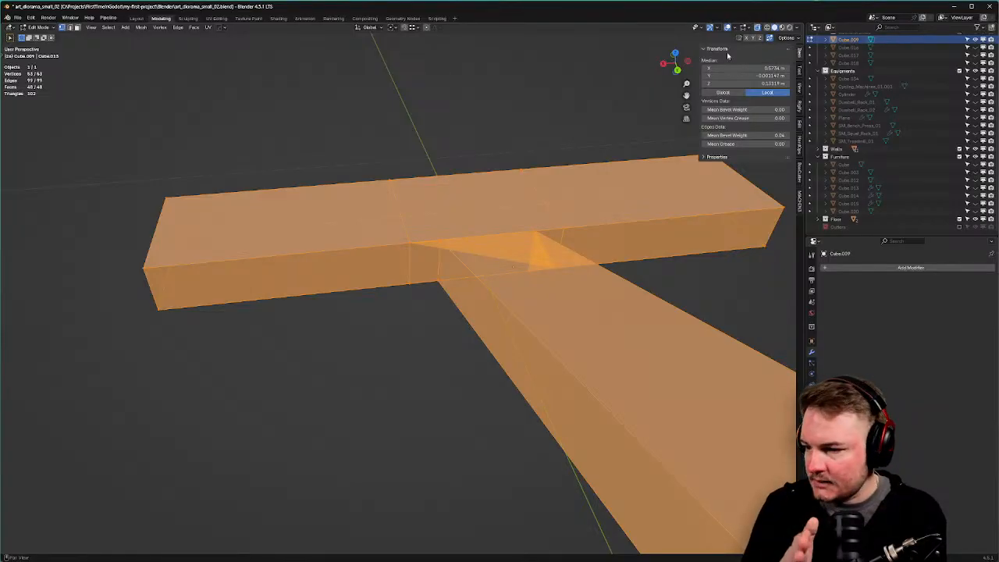
left_click(414, 248)
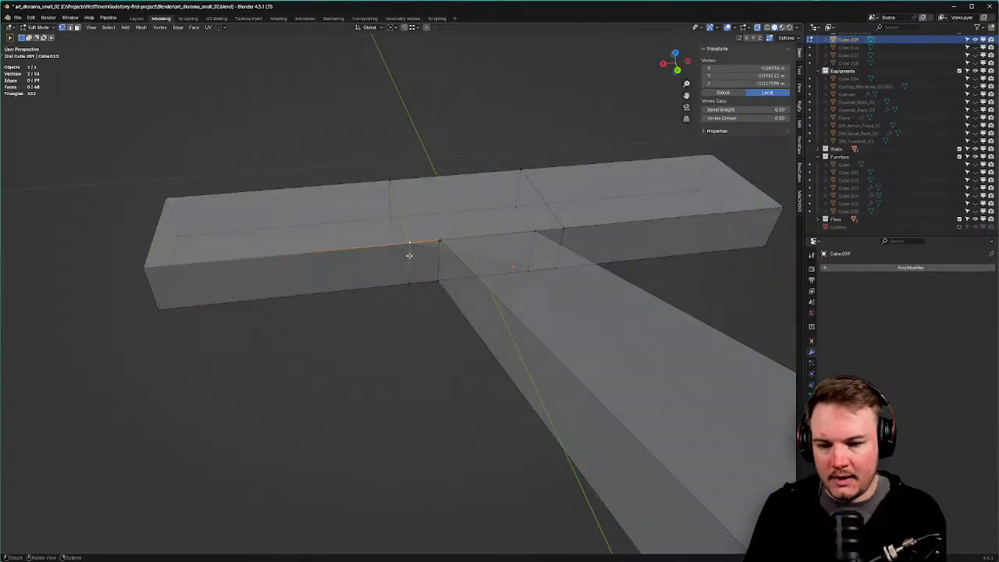
key("shift+v")
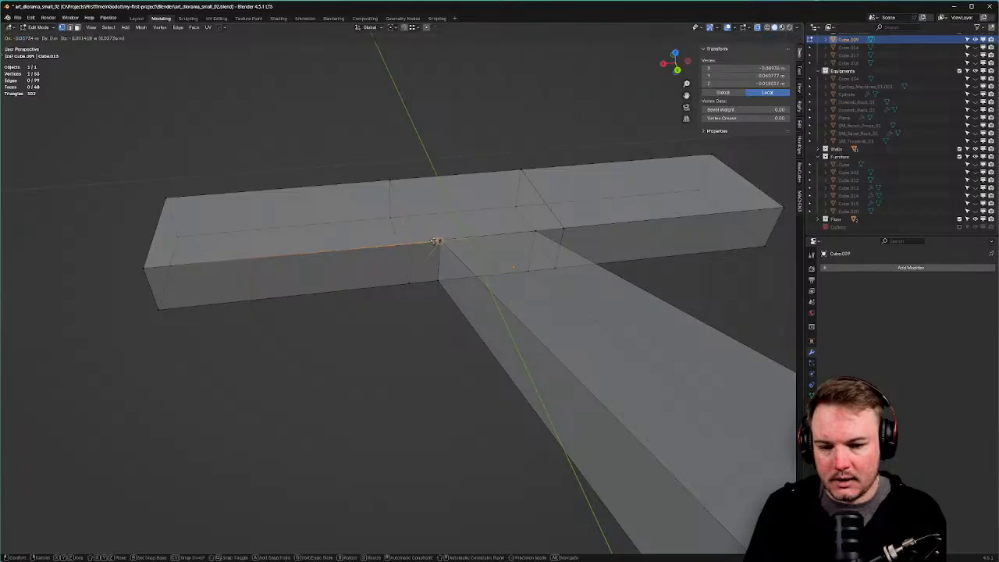
left_click(435, 241)
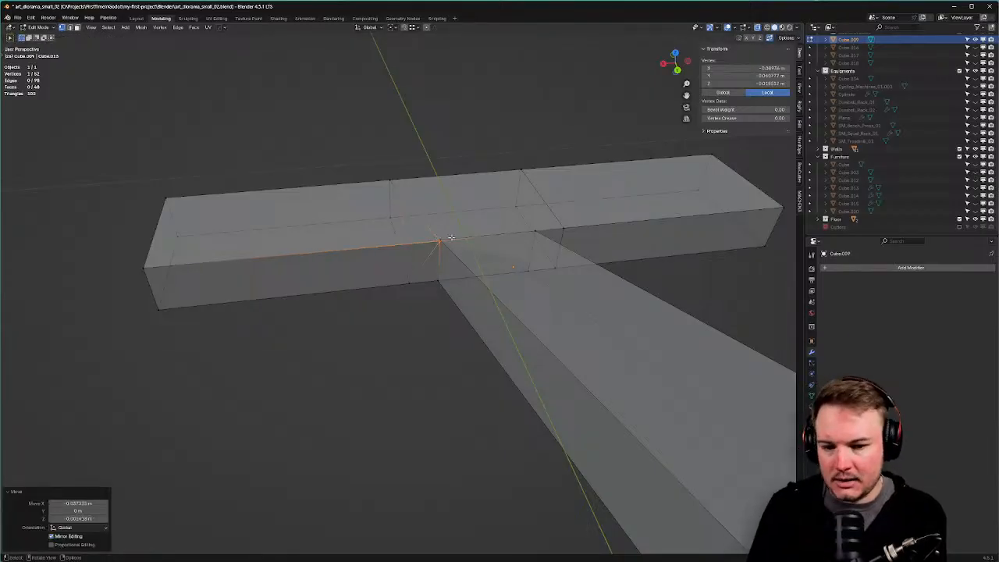
key("ctrl+z")
Run Merge by Distance on the whole mesh to remove duplicate vertices.
key("a")
key("m")
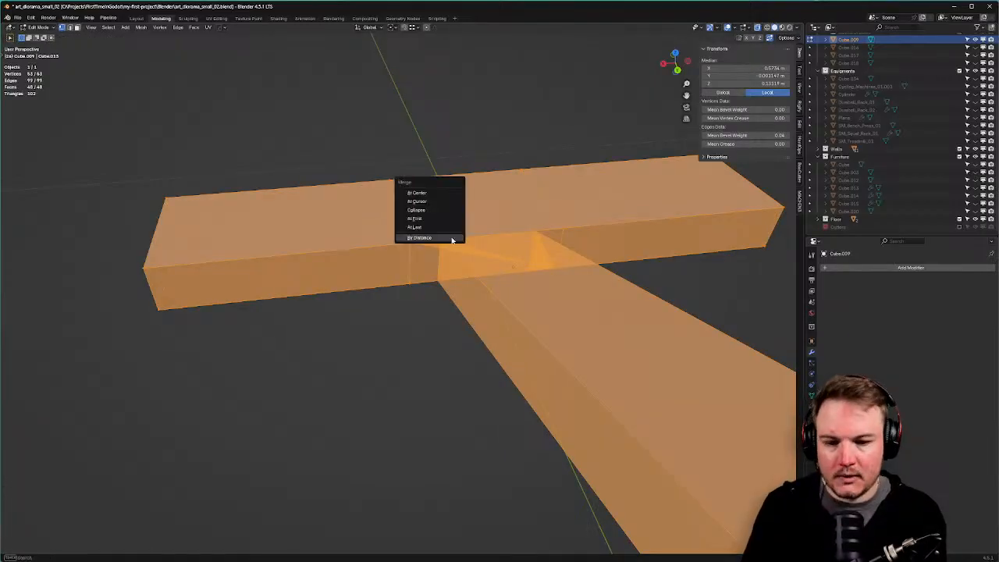
left_click(449, 231)
middle_click_drag(449, 232, 463, 264)
left_click(41, 518)
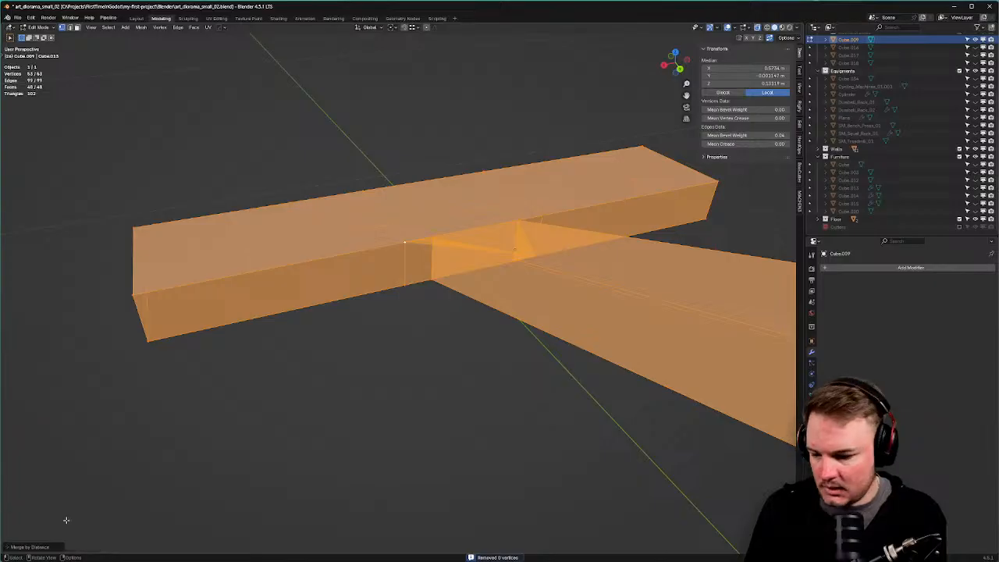
key("alt+a")
key("ctrl+z")
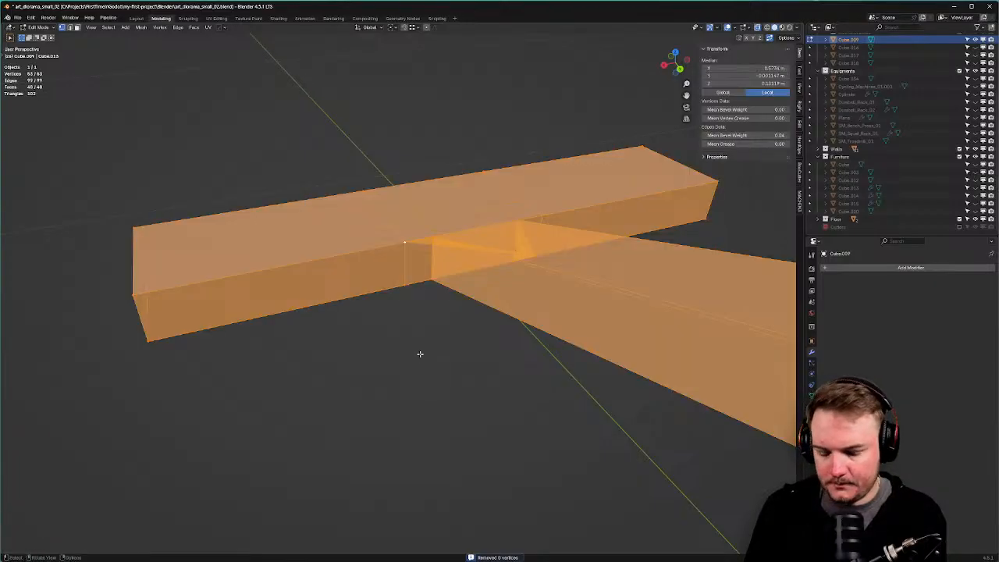
key("m")
left_click(420, 353)
left_click(11, 547)
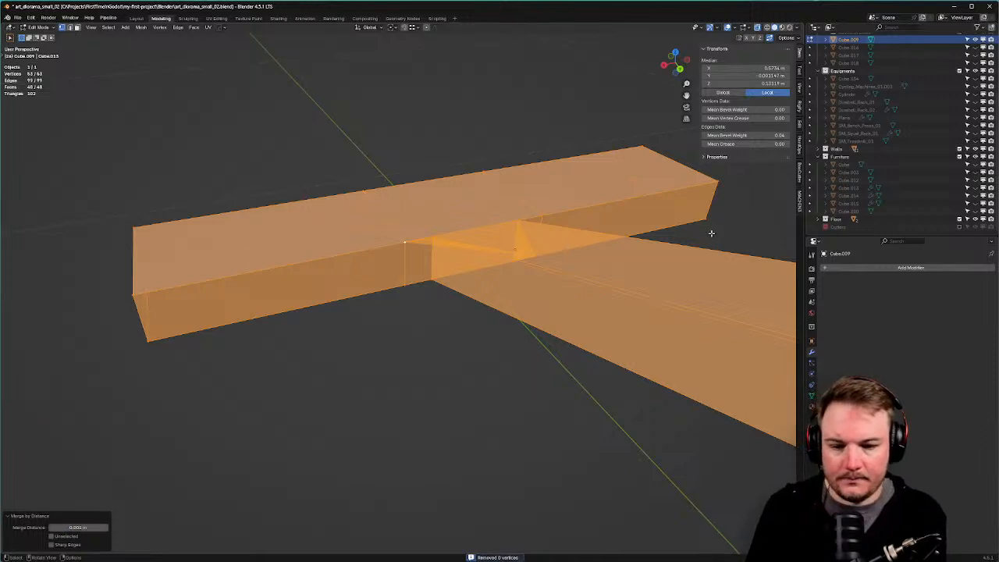
Move the stray vertex at the beam junction onto the corner to merge it.
scroll(712, 232, "up", 4)
left_click(459, 209)
middle_click_drag(459, 207, 393, 277)
key("g")
key("z")
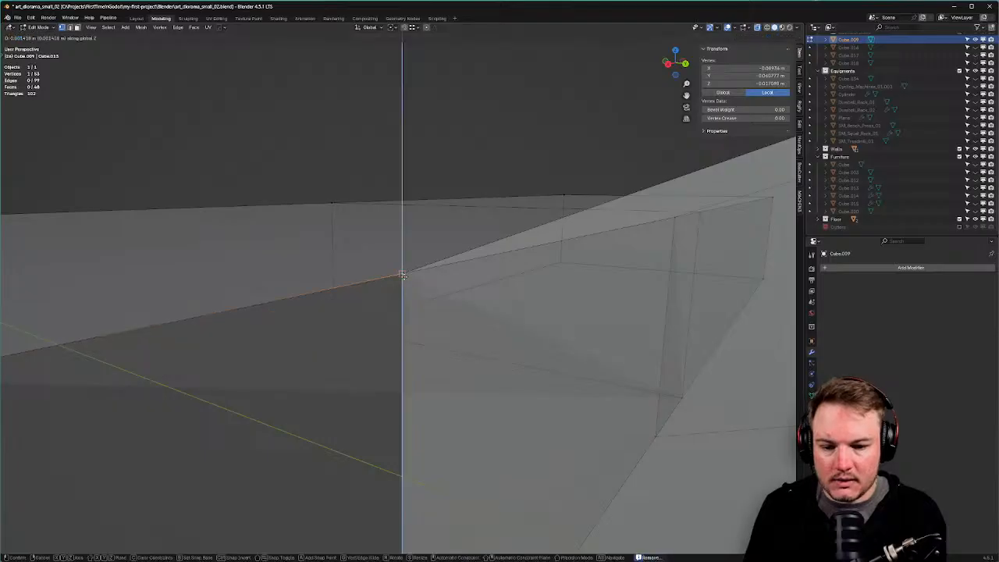
right_click(404, 277)
key("g")
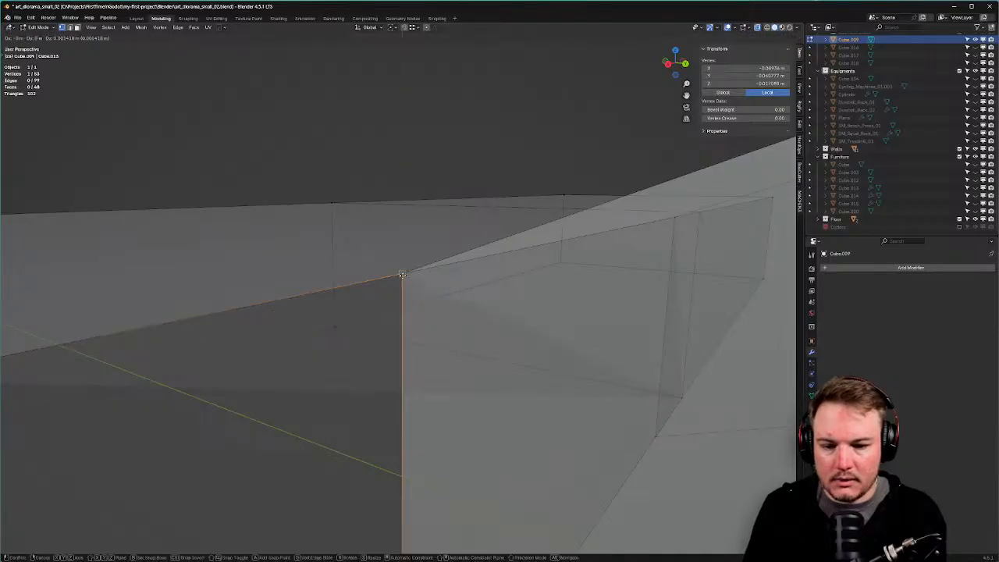
left_click(403, 275, "ctrl")
Select the lower corner vertex and start moving it, then cancel.
scroll(404, 277, "down", 7)
middle_click_drag(403, 340, 401, 299, "shift")
scroll(402, 299, "up", 3)
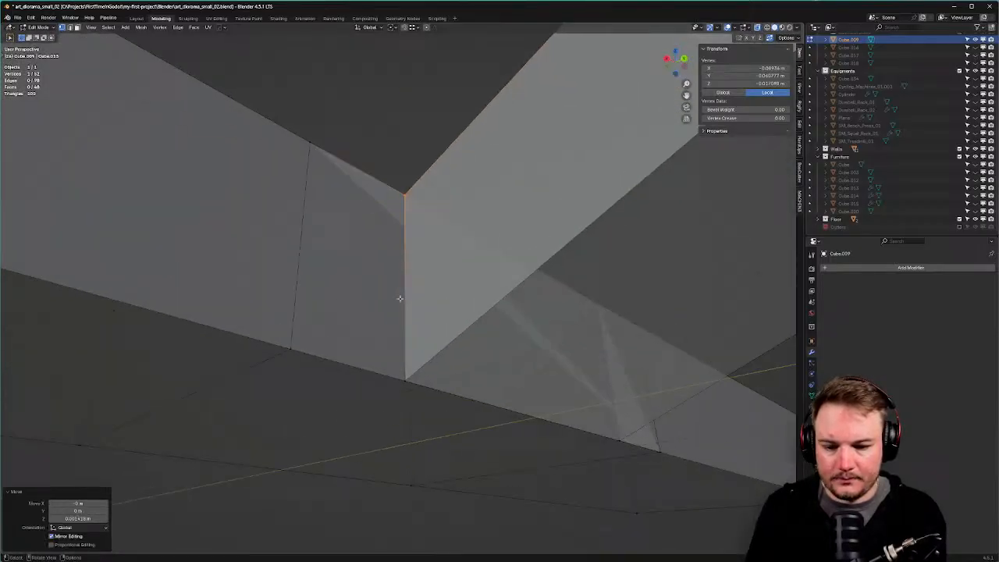
left_click(407, 396)
key("g")
right_click(403, 366)
Select another junction vertex and try moving it, cancelling the move.
middle_click_drag(403, 367, 601, 365)
scroll(601, 366, "down", 4)
middle_click_drag(601, 365, 319, 356, "shift")
left_click(417, 373)
key("g")
right_click(416, 346)
middle_click_drag(416, 346, 314, 397)
Turn off X-ray and move a vertical edge onto the corner to merge it.
scroll(286, 359, "down", 5)
middle_click_drag(707, 311, 558, 295)
key("alt+z")
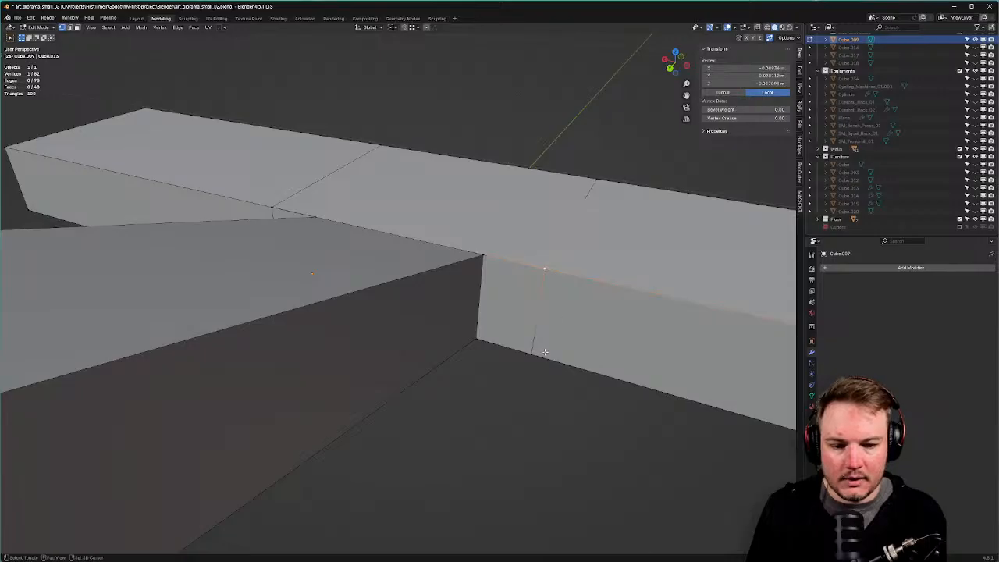
left_click(544, 352, "shift")
key("g")
key("g")
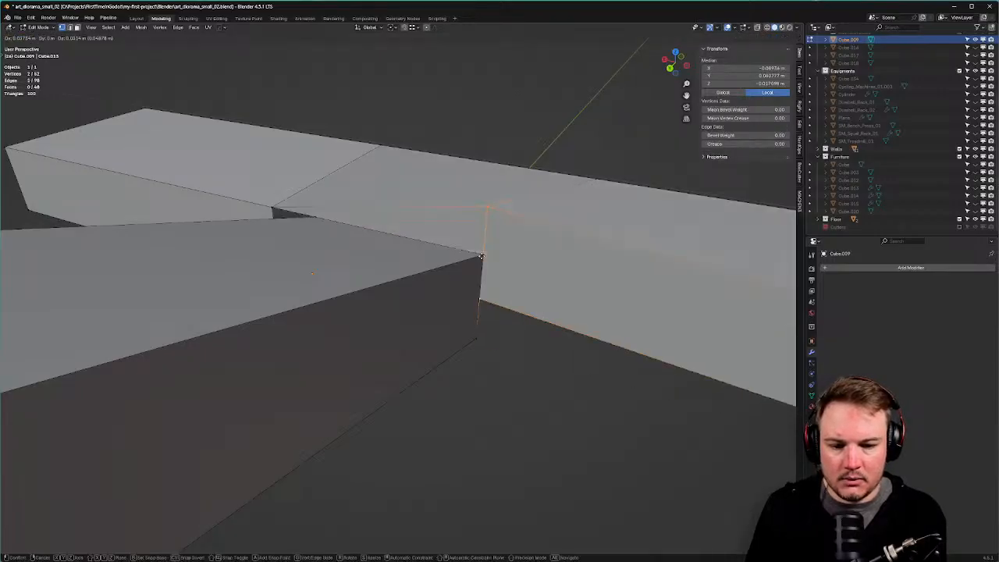
left_click(479, 257)
Snap the other vertical edge along X onto the right corner.
middle_click_drag(479, 257, 374, 269)
left_click(301, 269)
left_click(315, 359, "shift")
key("g")
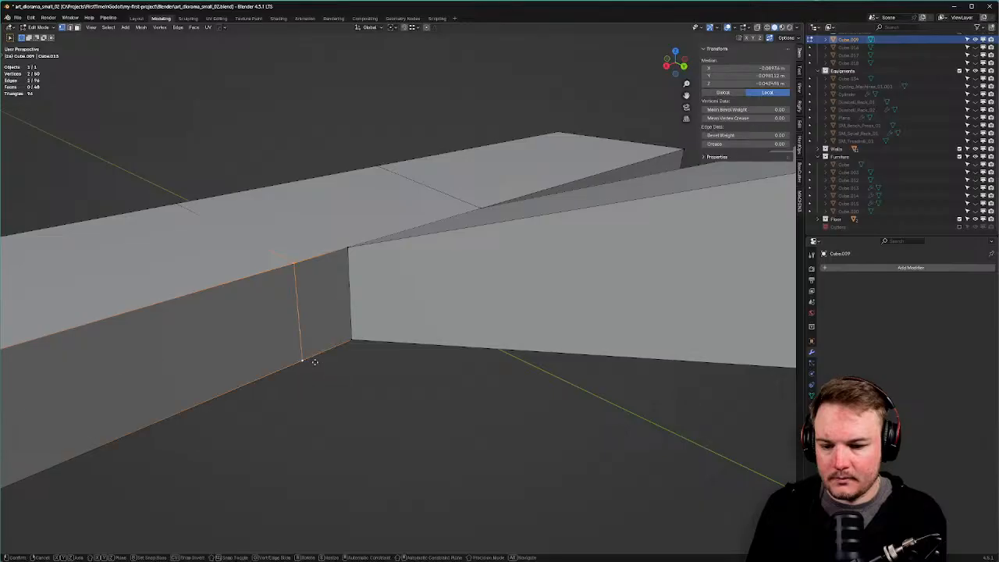
key("x")
left_click(351, 338, "ctrl")
Move the vertical edge on the beam front along the Y axis.
middle_click_drag(352, 338, 469, 328)
scroll(361, 269, "down", 5)
key("a")
left_click(356, 316)
middle_click_drag(356, 316, 392, 346)
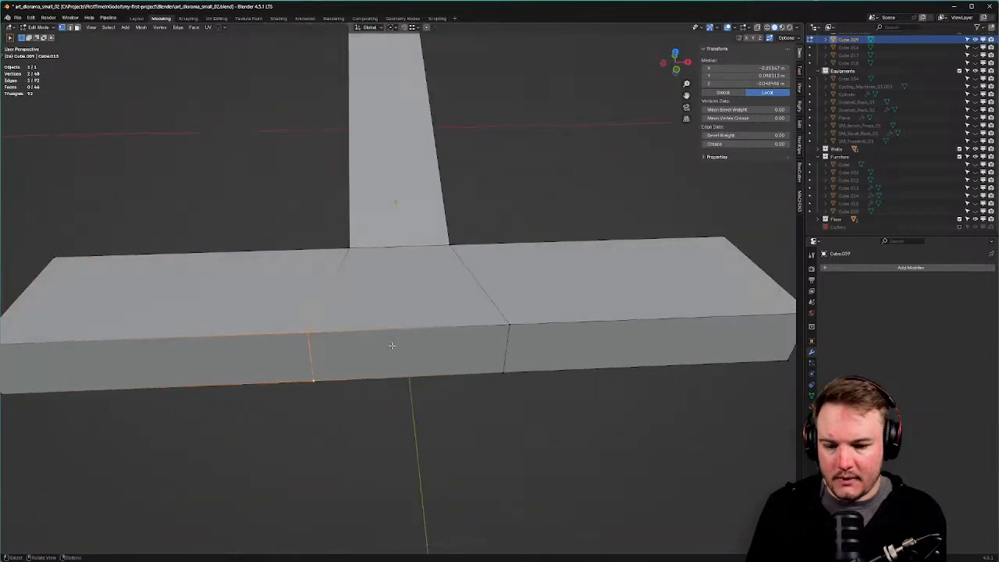
key("g")
key("y")
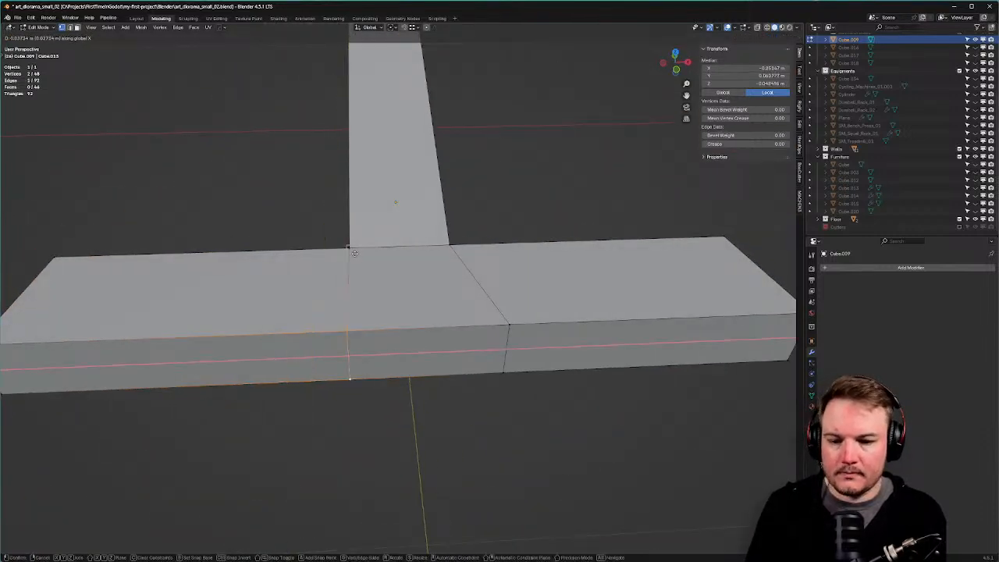
left_click(354, 253)
Slide that edge along X onto the junction corner.
key("g")
key("x")
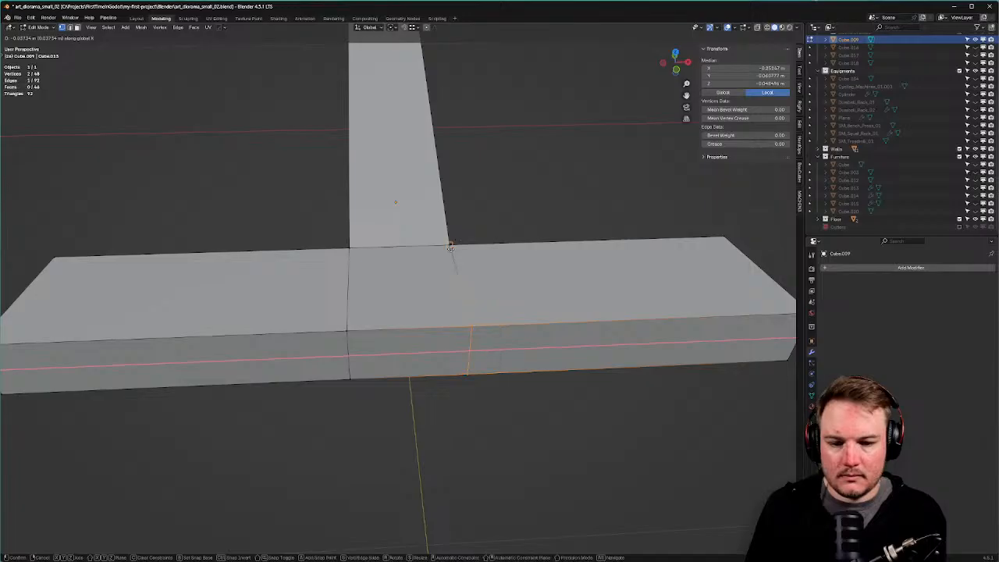
left_click(449, 247)
scroll(450, 246, "down", 5)
middle_click_drag(450, 247, 531, 251)
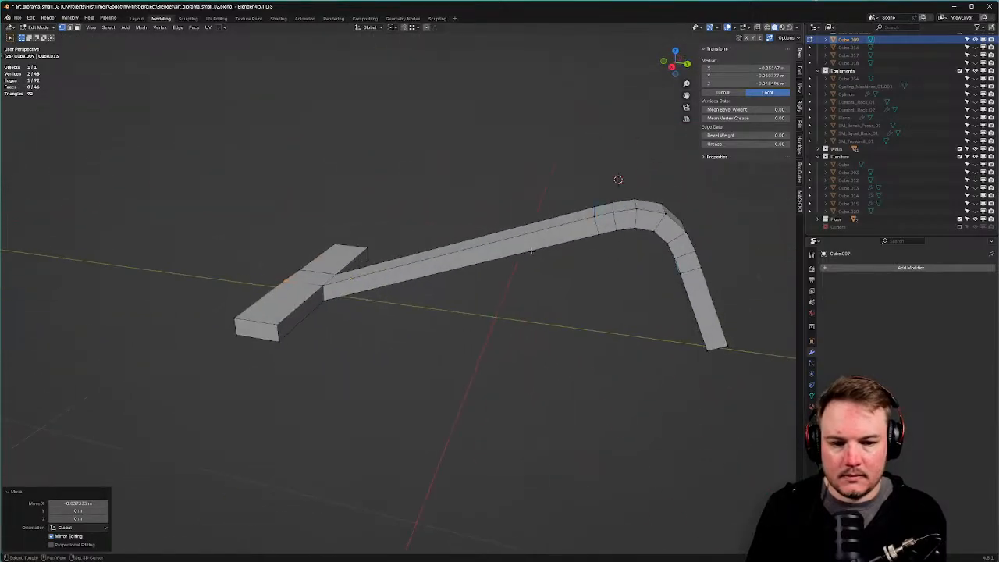
key("Tab")
Select all edges of the frame and switch back to Object Mode.
left_click(536, 292)
key("a")
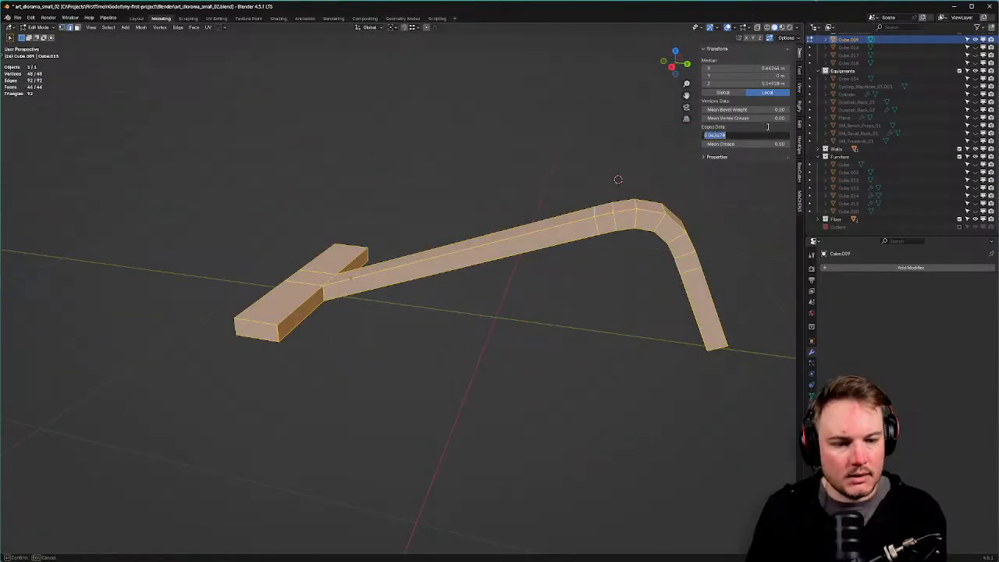
scroll(526, 223, "up", 1)
middle_click_drag(526, 223, 490, 341)
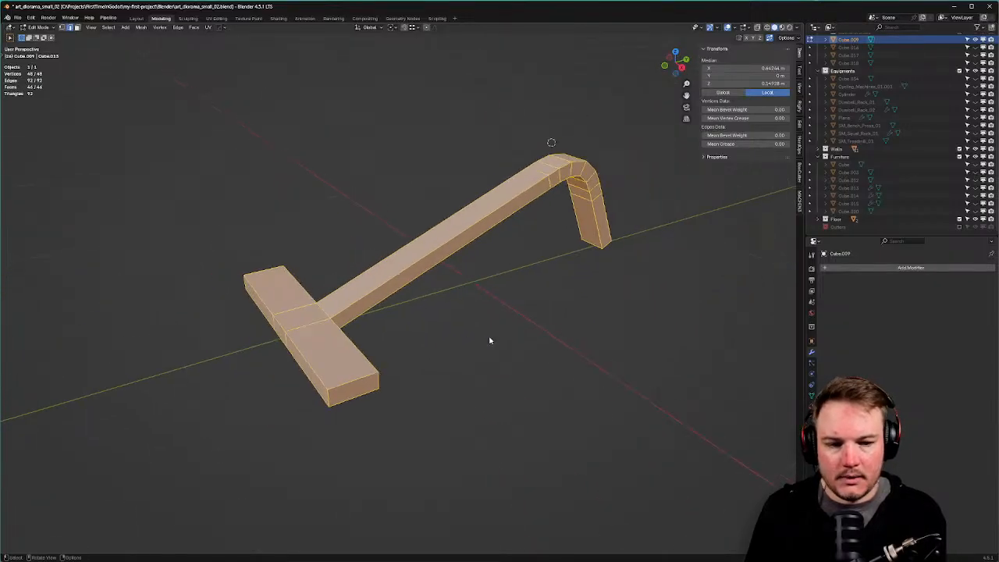
key("q")
key("Tab")
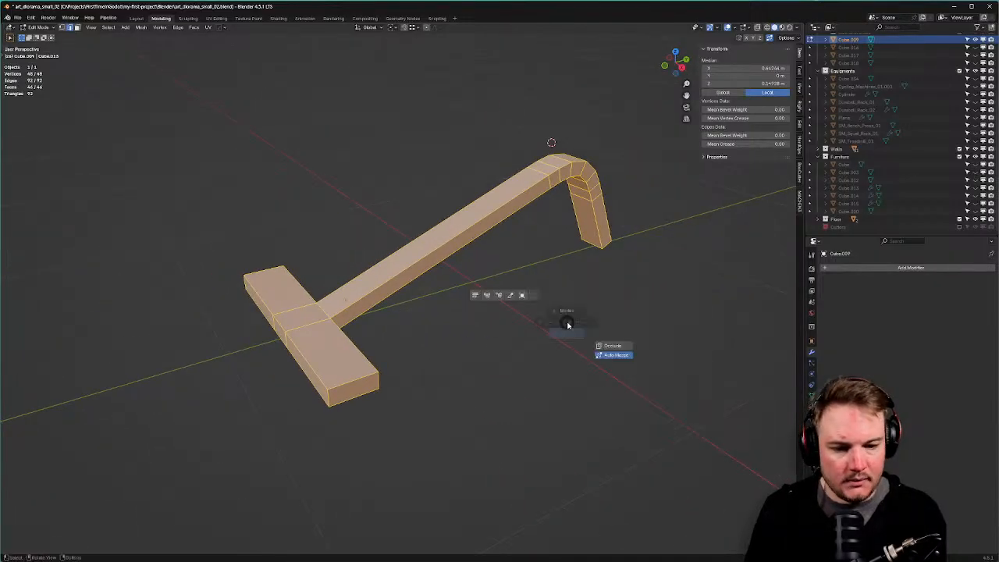
left_click(568, 281)
key("q")
mouse_move(570, 280)
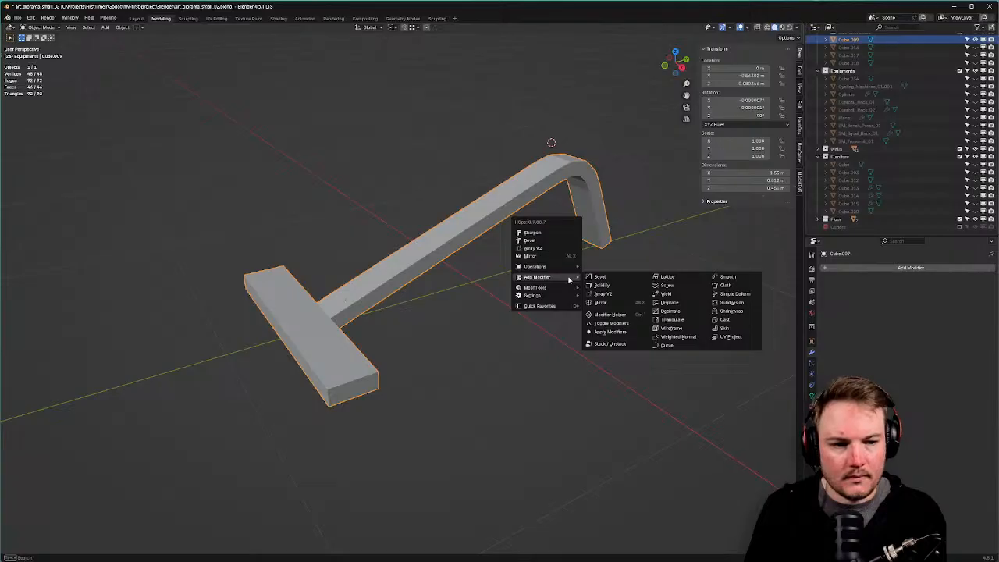
Apply the leg's rotation and give it Shade Auto Smooth.
key("ctrl+a")
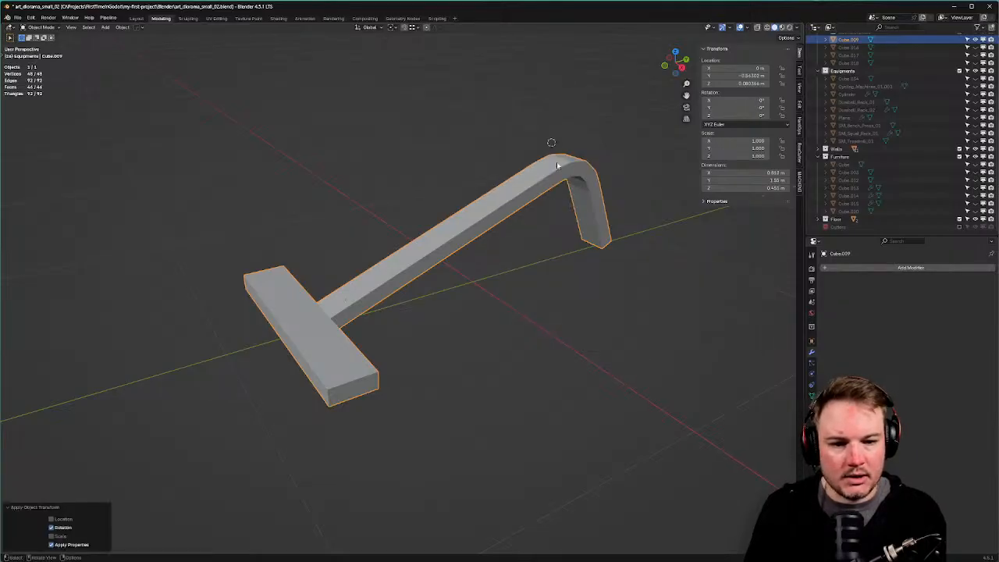
right_click(556, 161)
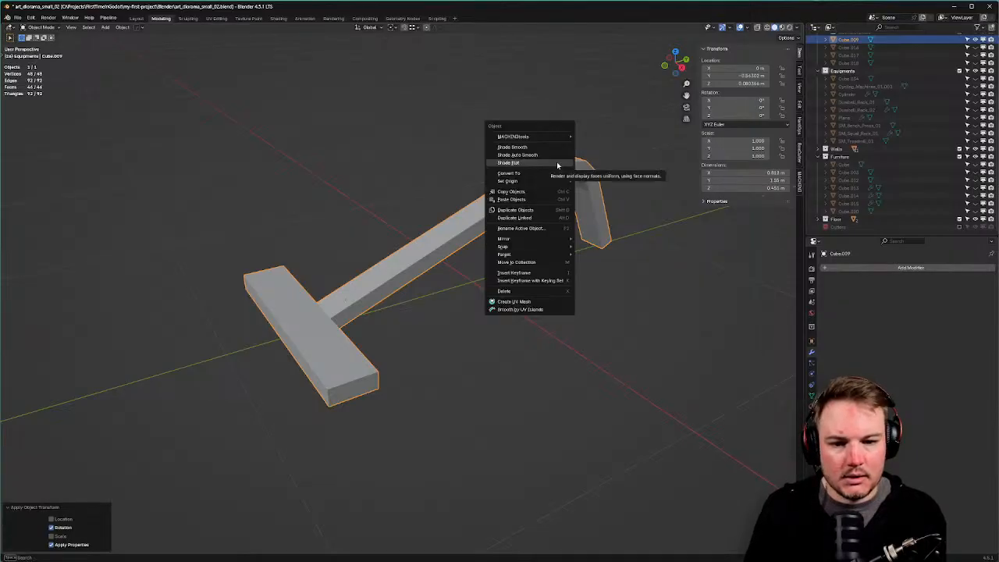
left_click(527, 155)
middle_click_drag(527, 155, 463, 232)
key("ctrl+a")
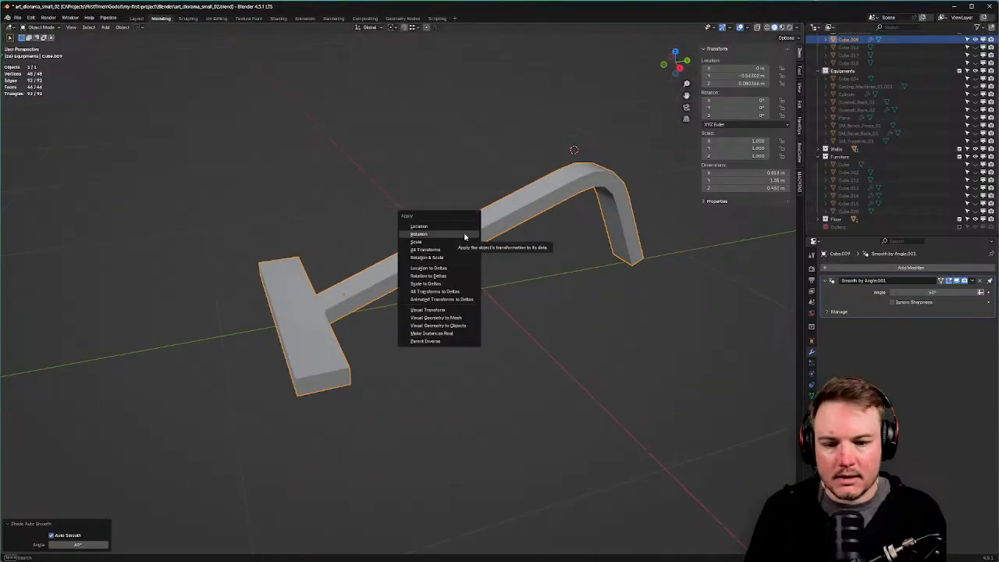
key("q")
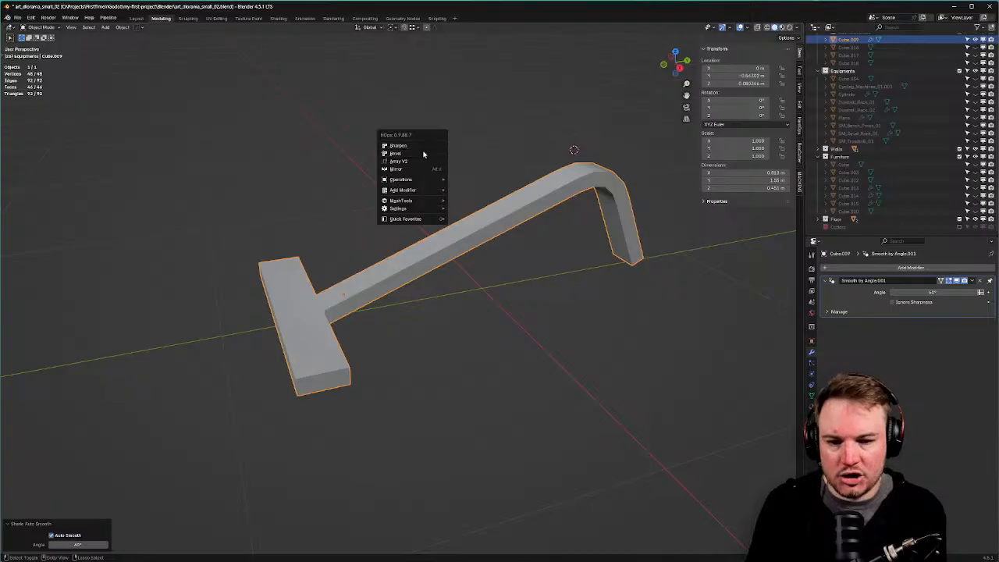
Add a Bevel modifier with a 0.02 m amount and 1 segment.
left_click(422, 154, "ctrl+shift")
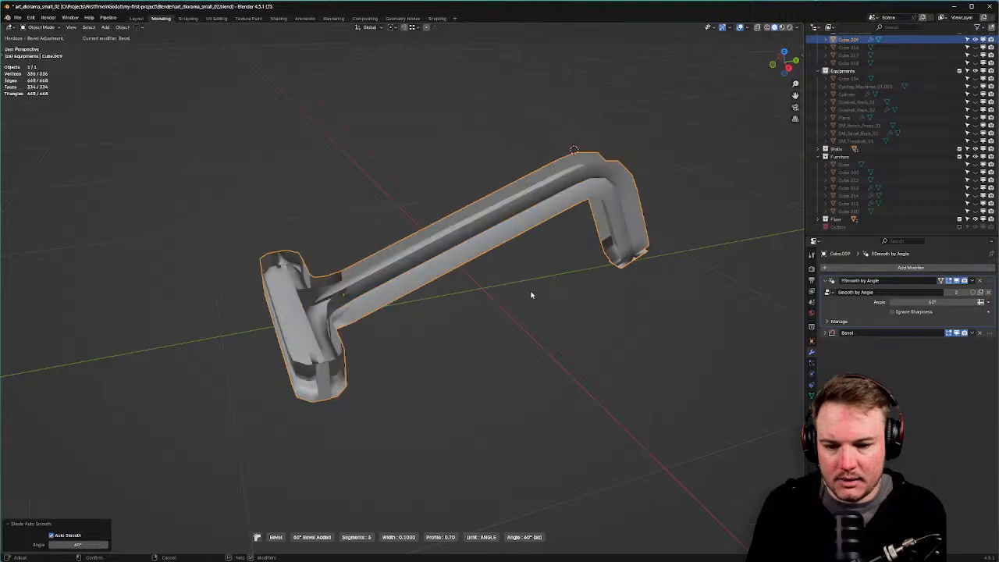
left_click(582, 291)
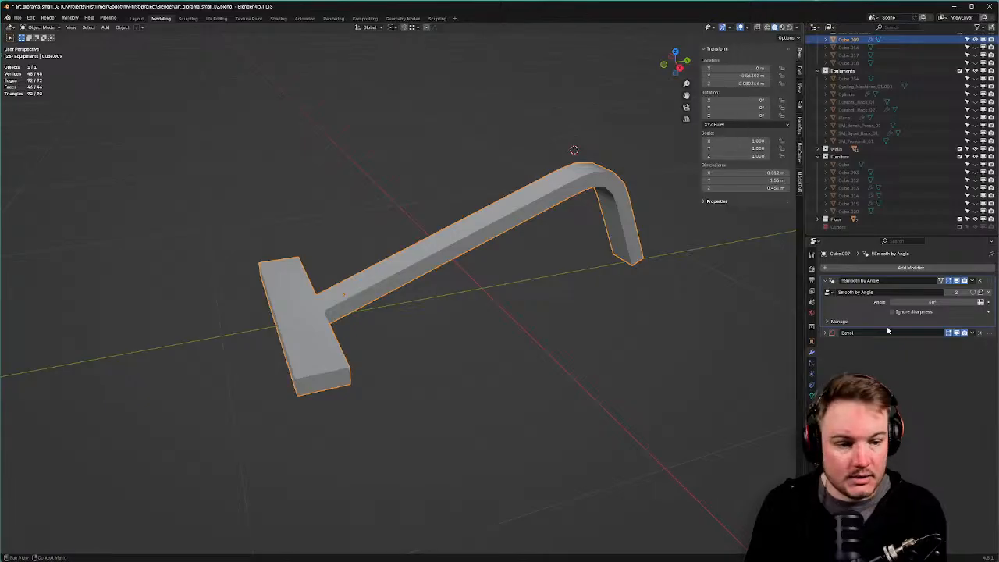
left_click(828, 333)
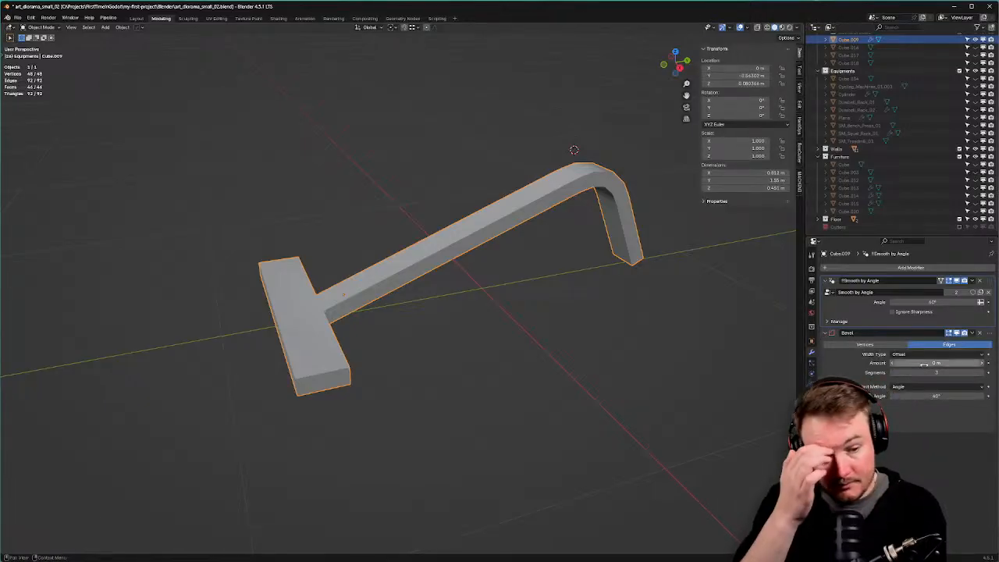
left_click_drag(898, 363, 910, 363)
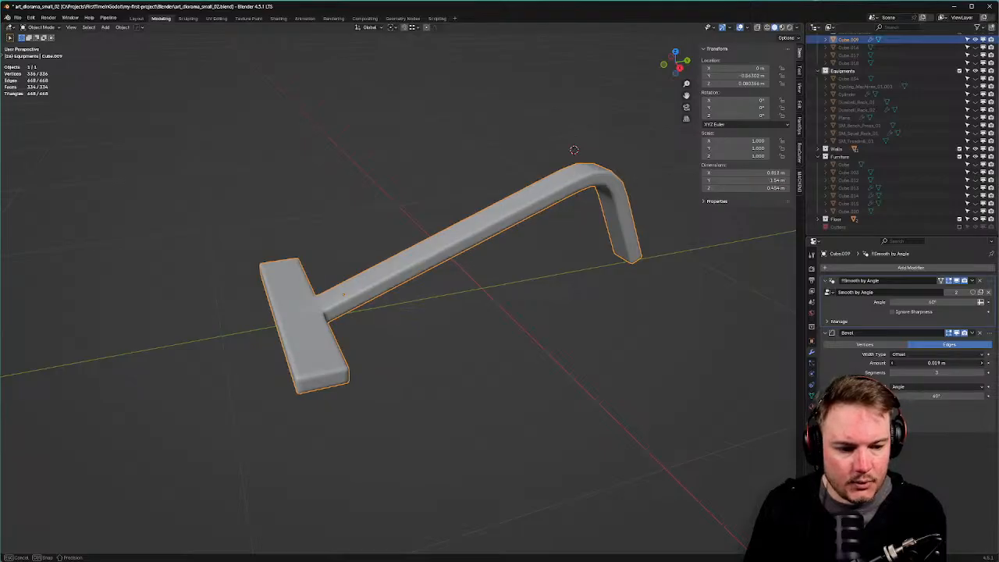
left_click_drag(910, 363, 911, 363)
left_click(944, 373)
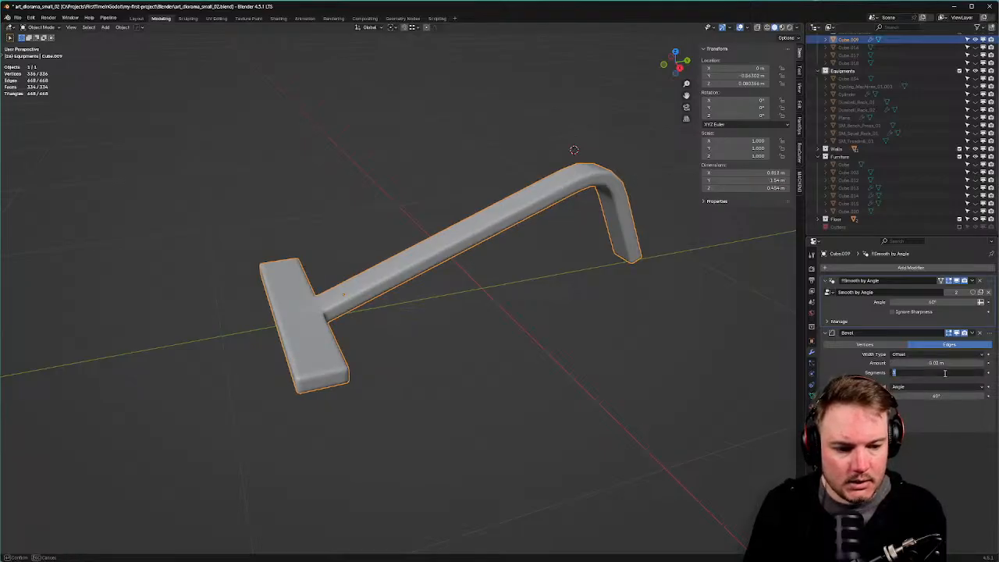
type("1")
key("Return")
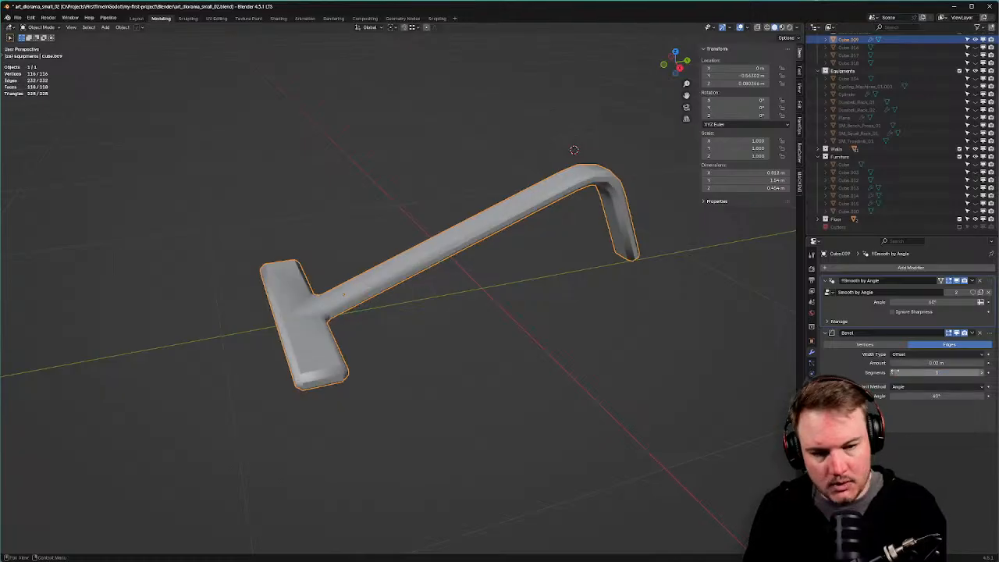
Change the bevel amount to 0.015 m.
middle_click_drag(465, 288, 428, 291)
scroll(417, 285, "up", 3)
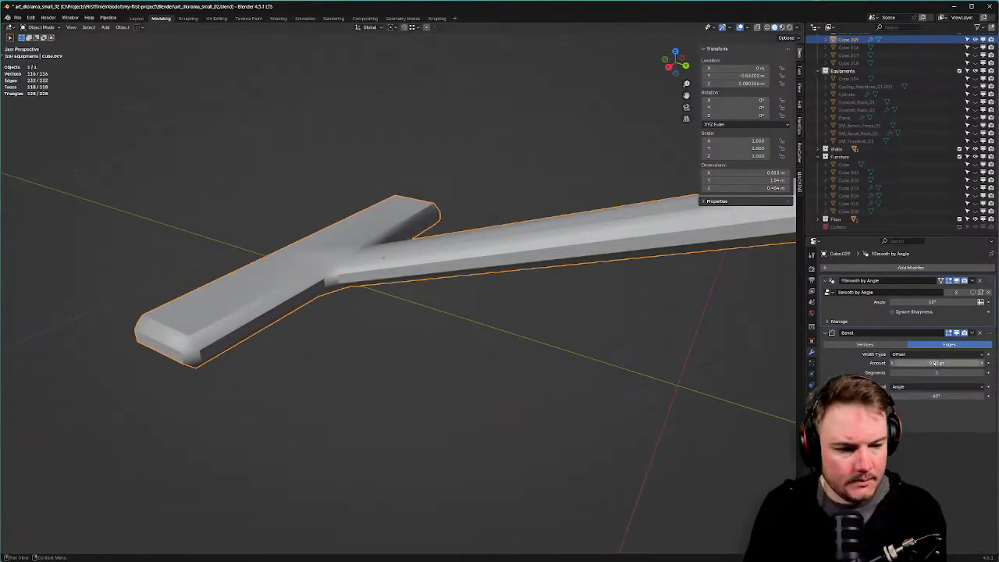
left_click(935, 363)
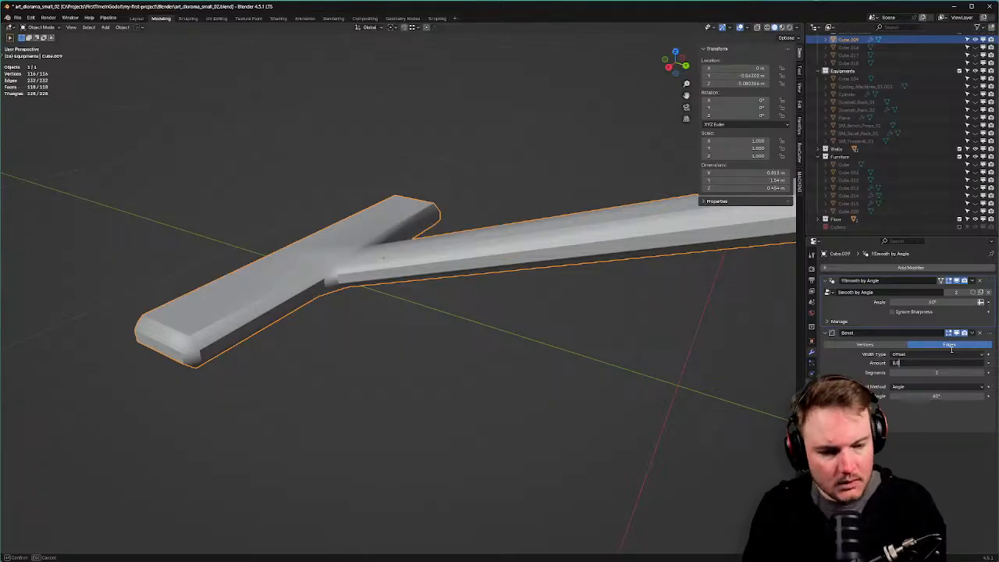
type("0.015")
key("Return")
middle_click_drag(445, 324, 472, 329)
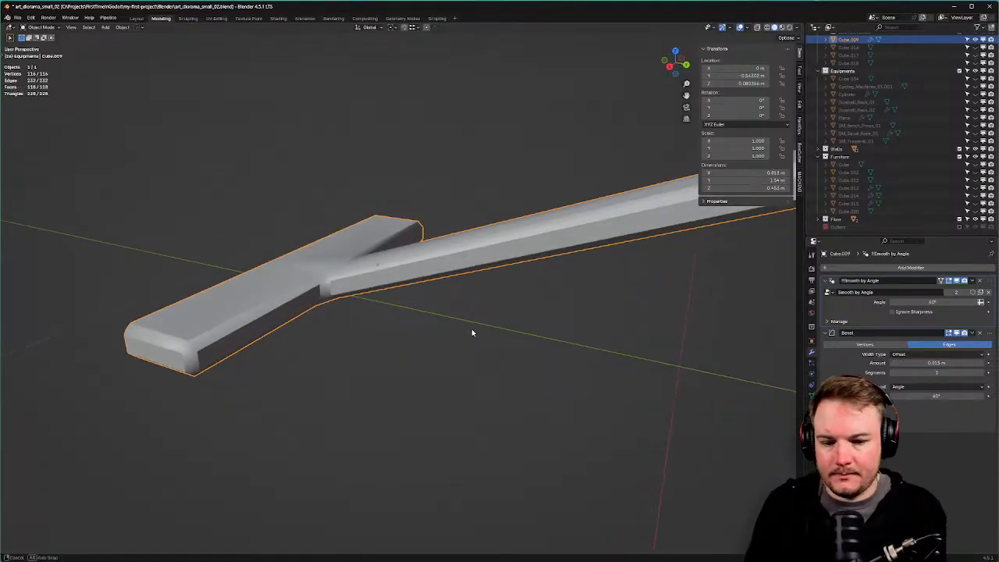
Move the Bevel above Smooth by Angle and set the smoothing angle to 30°.
left_click_drag(989, 338, 990, 281)
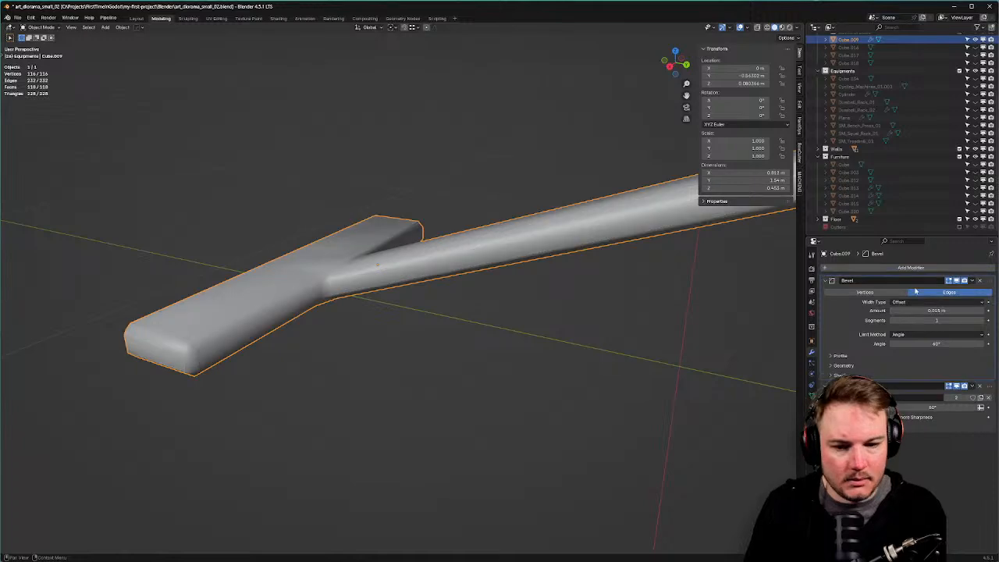
middle_click_drag(421, 316, 664, 319)
left_click(960, 405)
type("3")
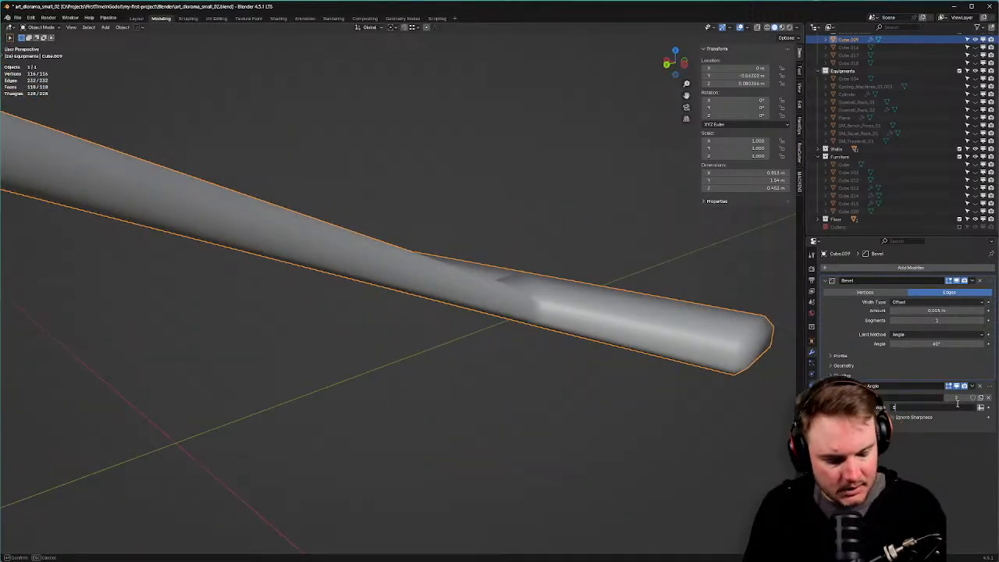
type("0")
key("Return")
Narrow the bevel amount to 0.008 m and check the frame's shading.
mouse_move(593, 351)
middle_mouse_down()
mouse_move(536, 359)
mouse_move(475, 397)
mouse_move(375, 418)
middle_mouse_up()
left_click(907, 312)
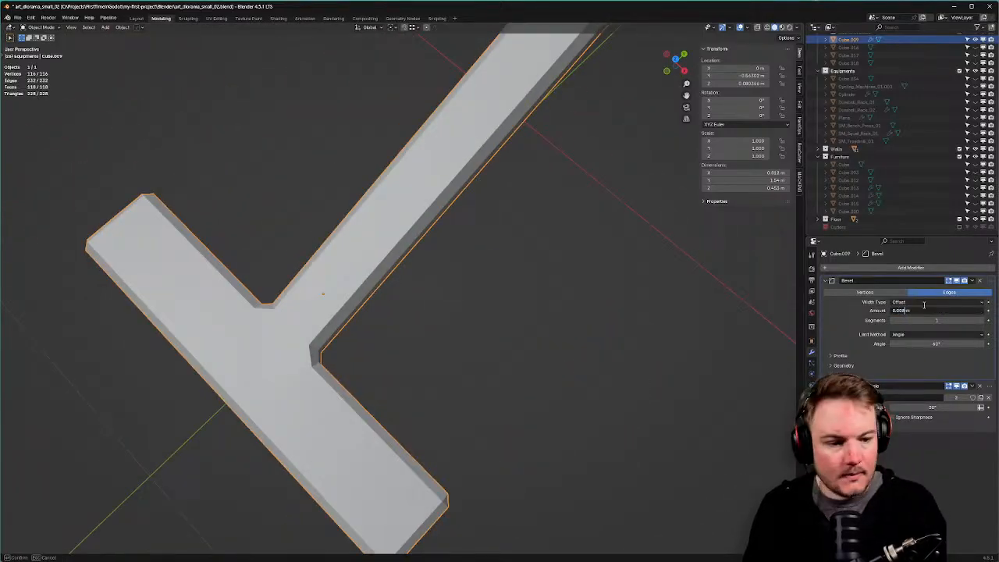
type("0.008")
key("Return")
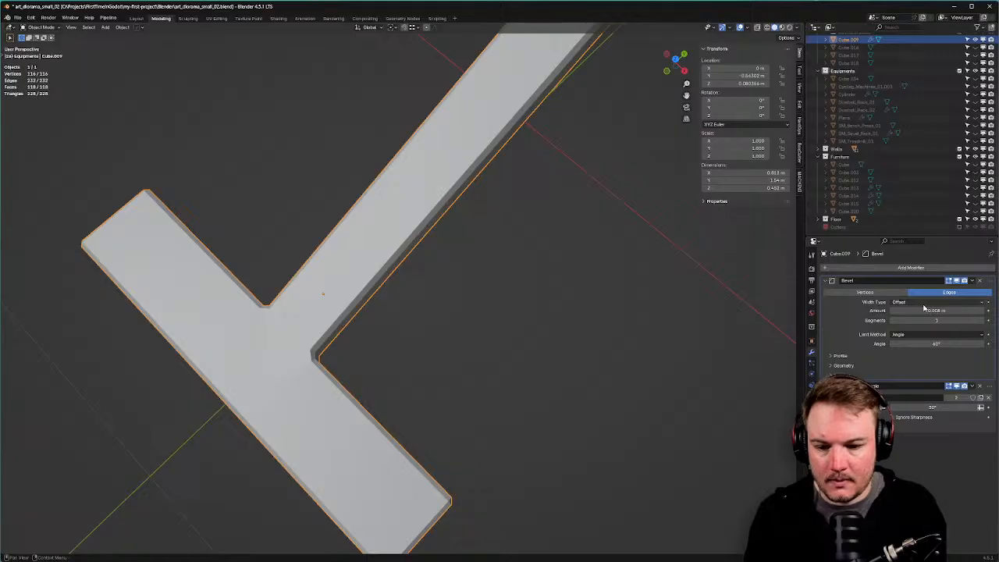
scroll(575, 305, "down", 2)
middle_click_drag(576, 305, 553, 225)
scroll(550, 250, "down", 5)
left_click(553, 295)
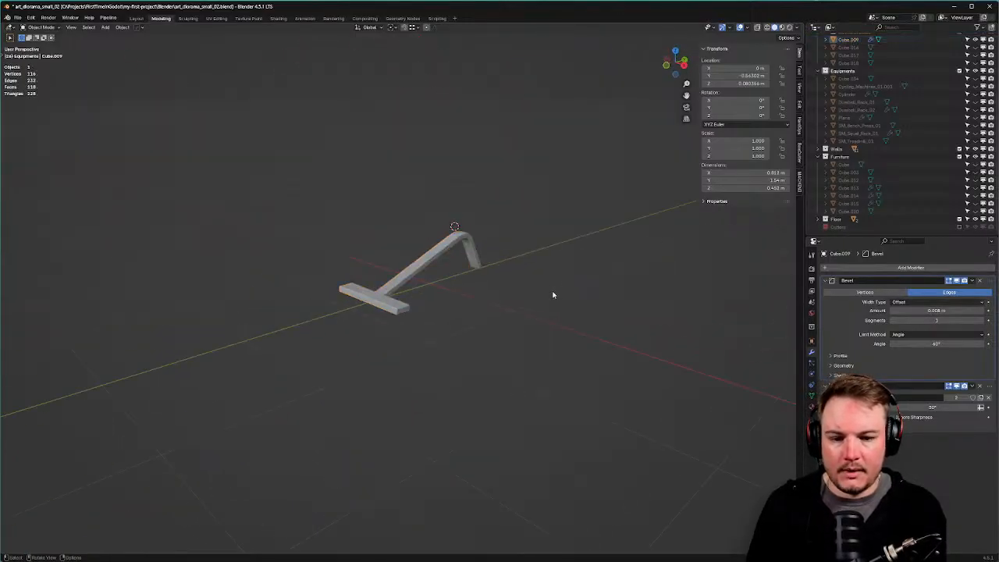
scroll(507, 304, "up", 4)
middle_click_drag(476, 312, 504, 310)
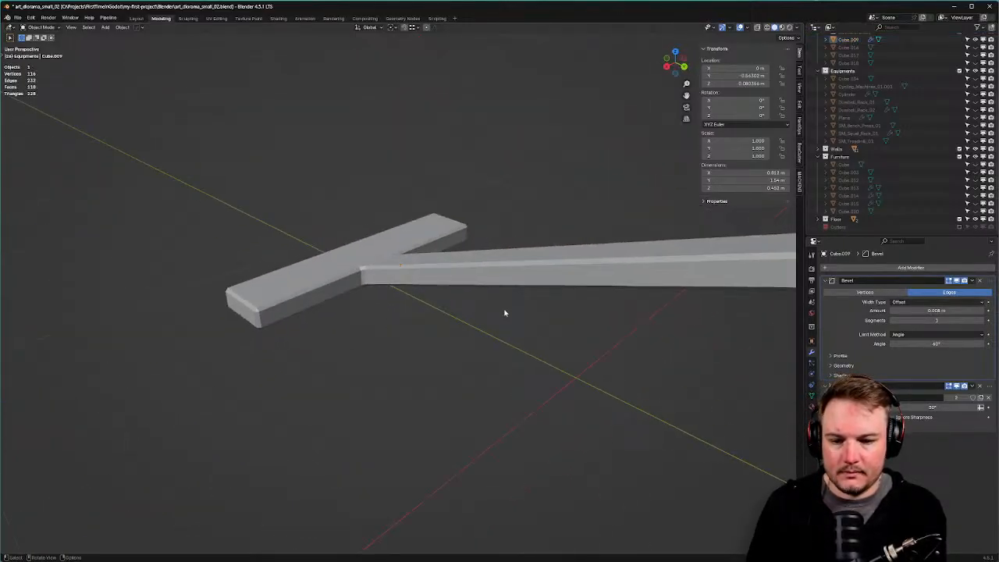
left_click(902, 312)
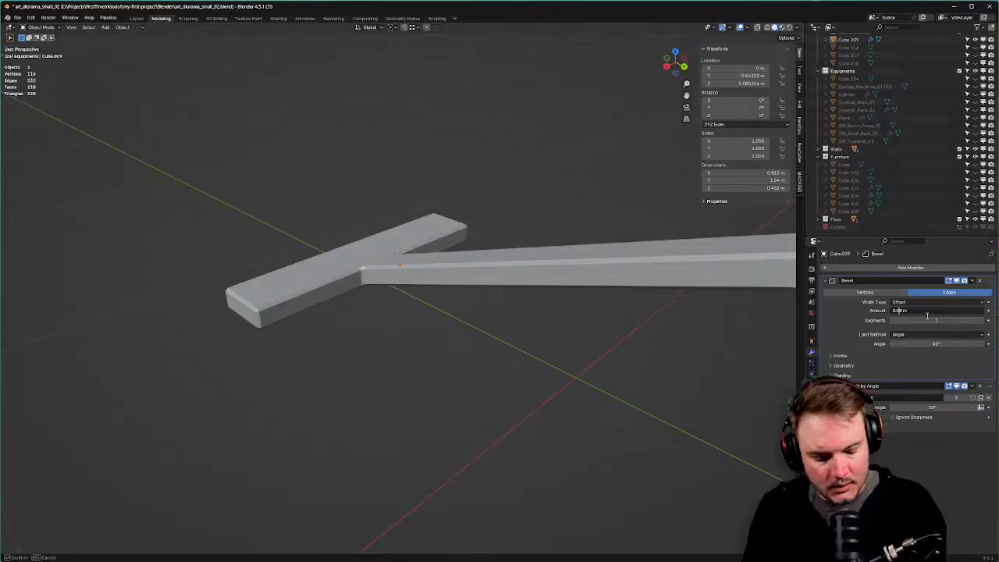
Set the bevel amount to 0.012 m.
type("0.012")
key("Return")
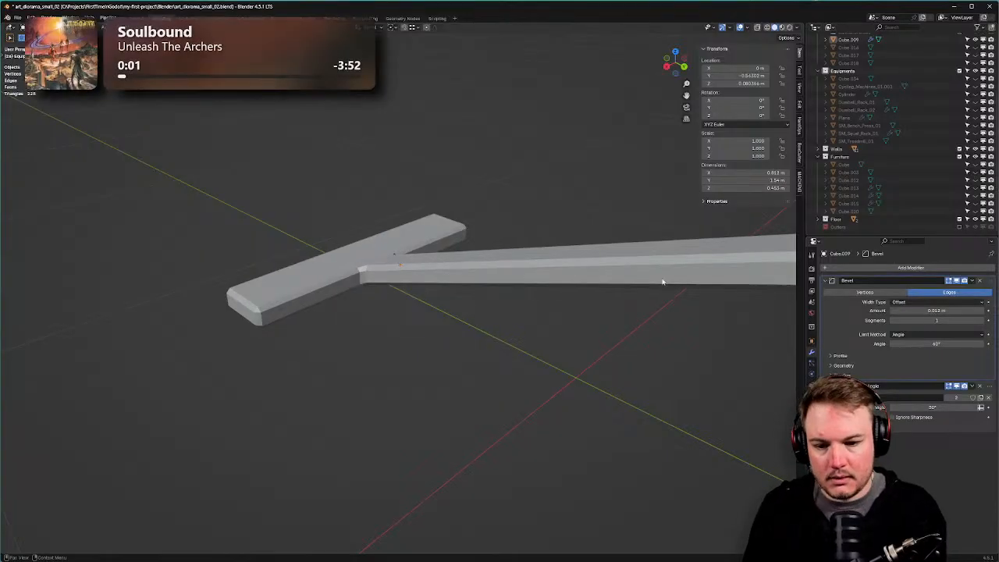
middle_click_drag(663, 282, 512, 250)
Unhide all gym objects and delete the extra plank over the bench.
key("alt+h")
left_click(478, 333)
left_click(528, 188)
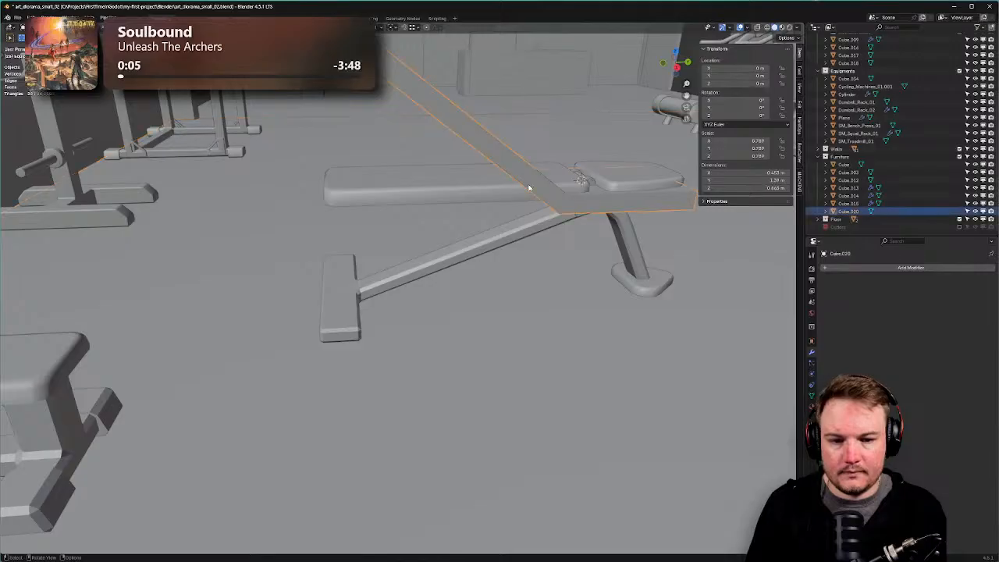
key("Delete")
middle_click_drag(536, 205, 508, 218)
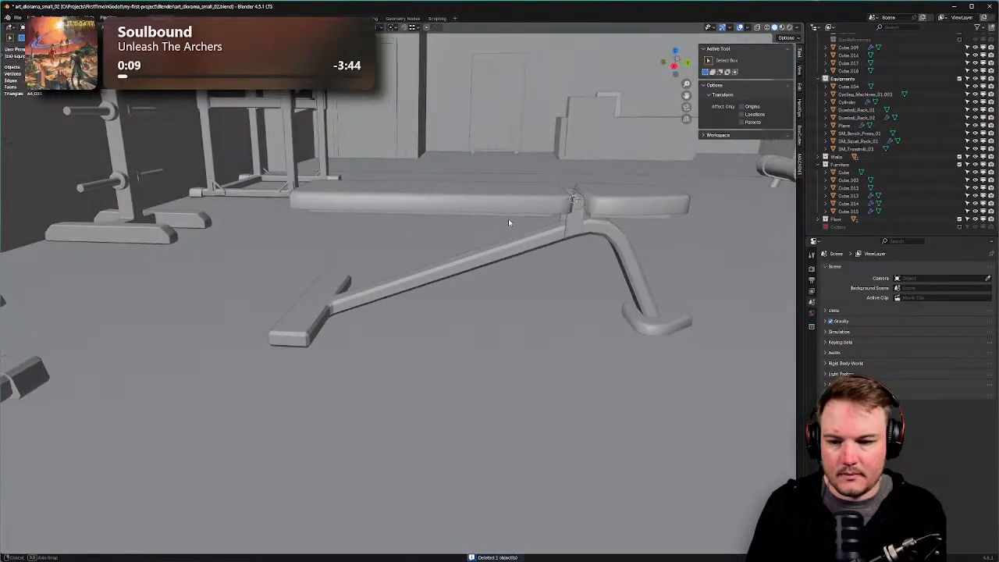
middle_click_drag(382, 263, 244, 317, "shift")
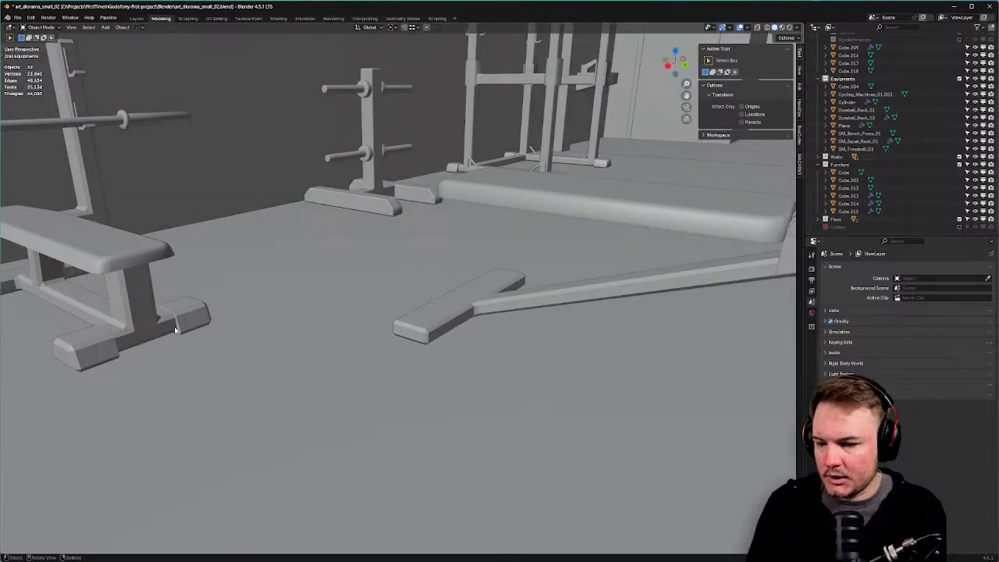
middle_click_drag(451, 321, 416, 341)
Select the bench frame and set its bevel amount to 0.015 m.
left_click(471, 319)
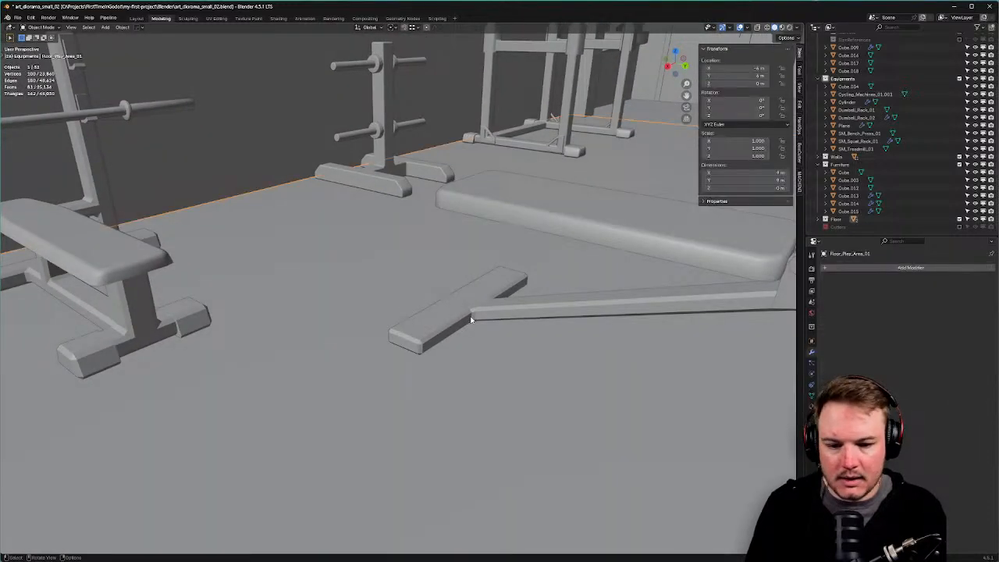
left_click(588, 316)
left_click(936, 310)
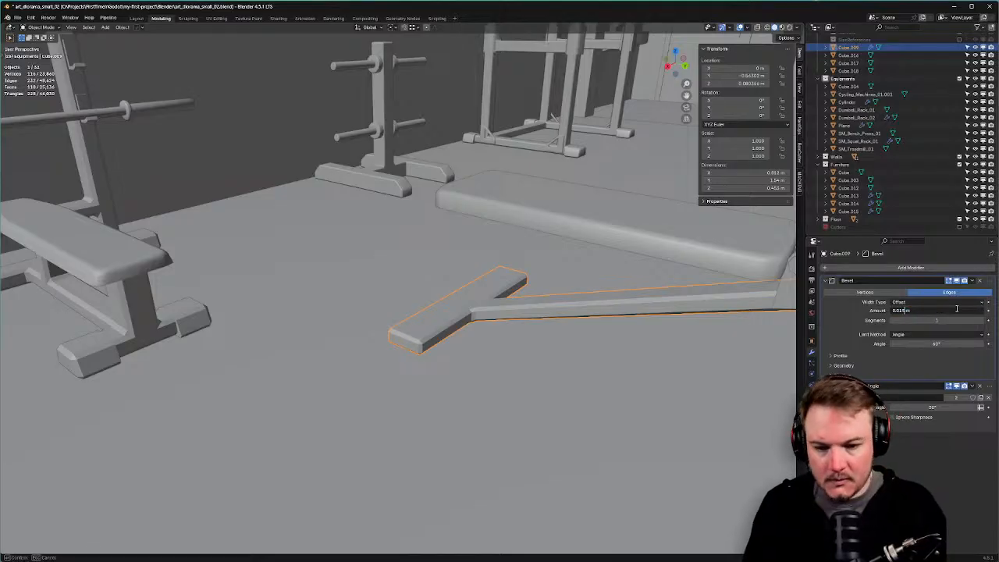
key("Return")
middle_click_drag(540, 386, 419, 205)
scroll(351, 386, "up", 4)
left_click(405, 211)
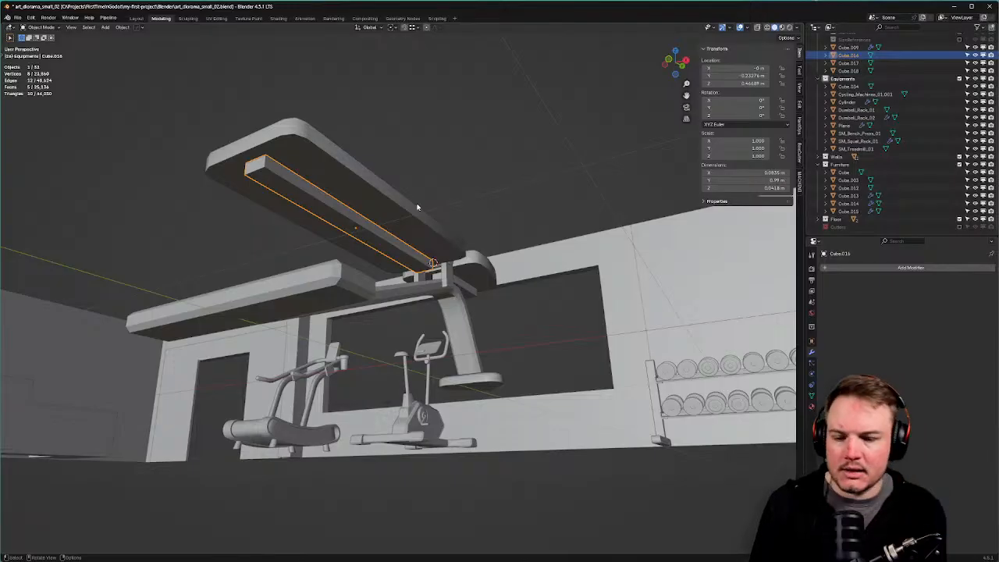
Copy the bench frame's Bevel modifier onto the bar under the seat with Ctrl+L.
middle_click_drag(417, 207, 379, 228)
scroll(427, 237, "up", 3)
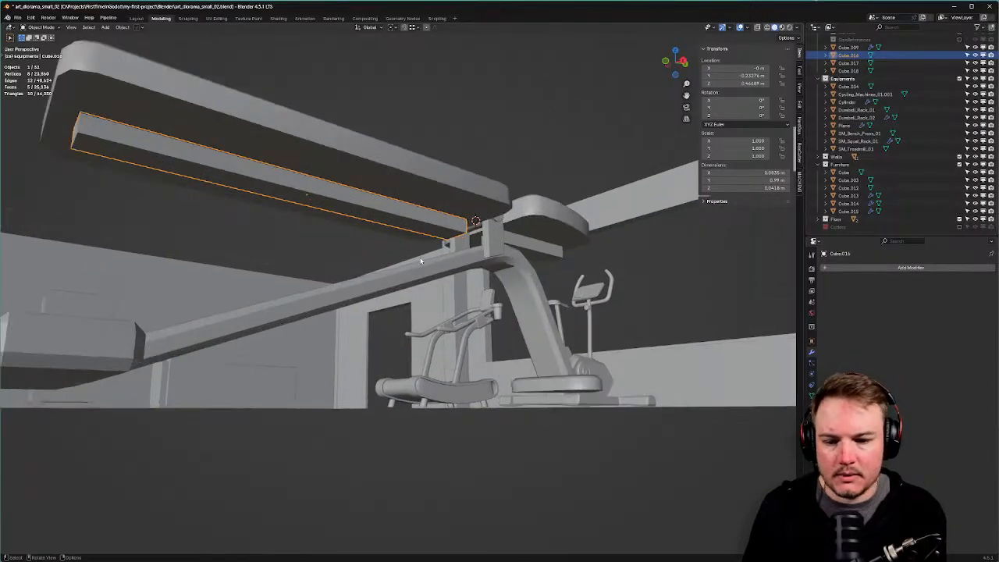
left_click(420, 261, "shift")
key("ctrl+l")
left_click(408, 382)
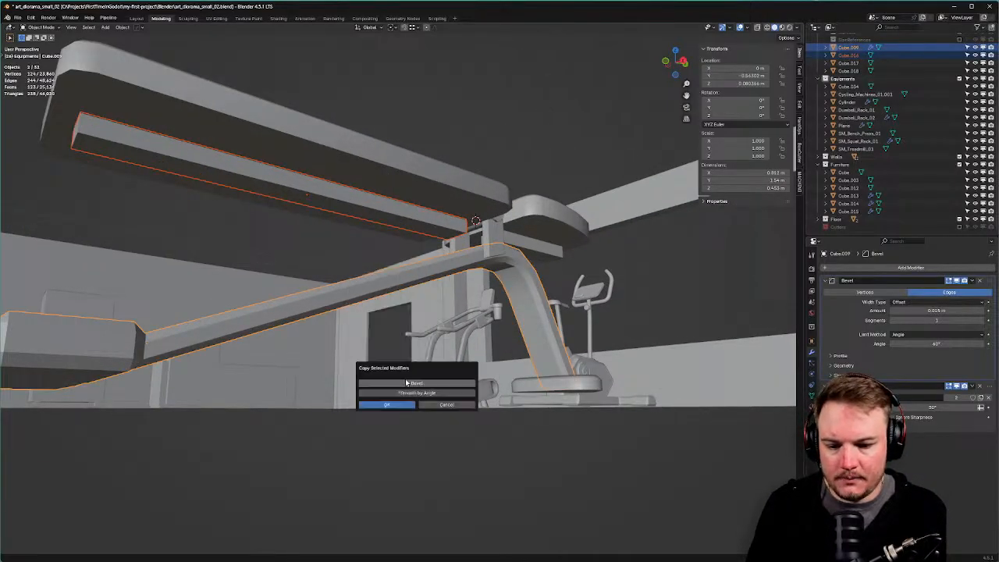
left_click(412, 405)
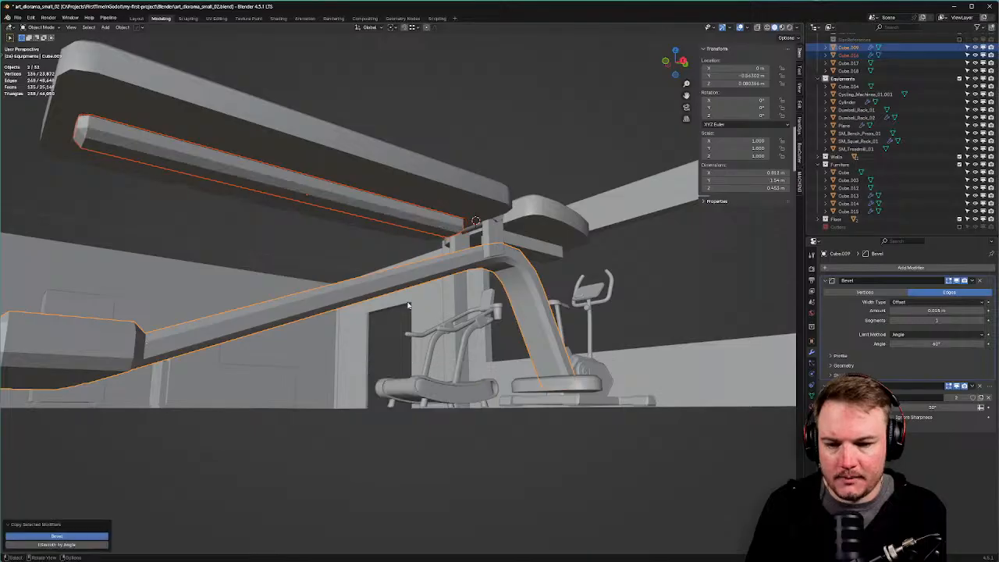
middle_click_drag(409, 289, 451, 291)
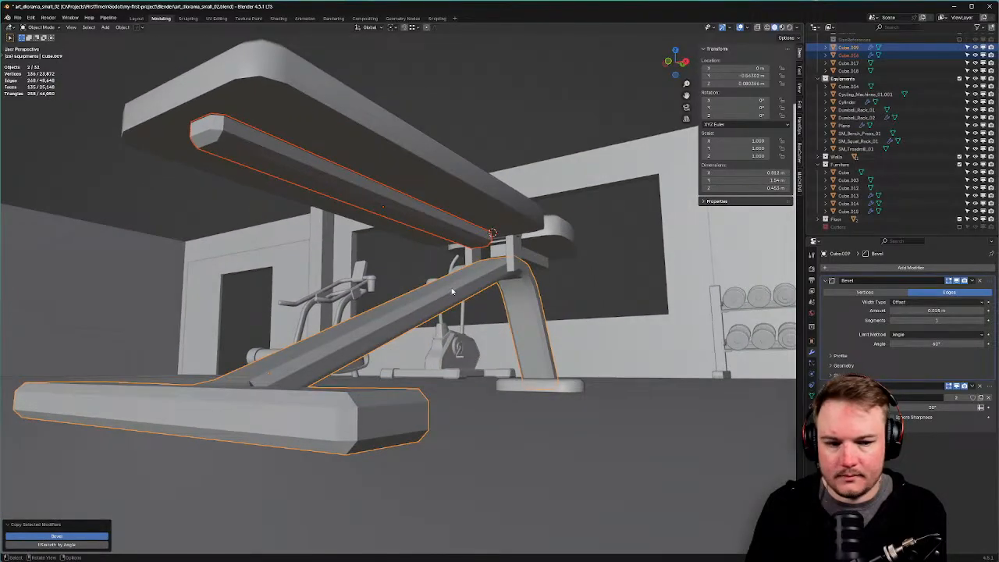
Set the bar's Bevel amount to 0.01 m.
left_click(440, 215)
left_click(903, 311)
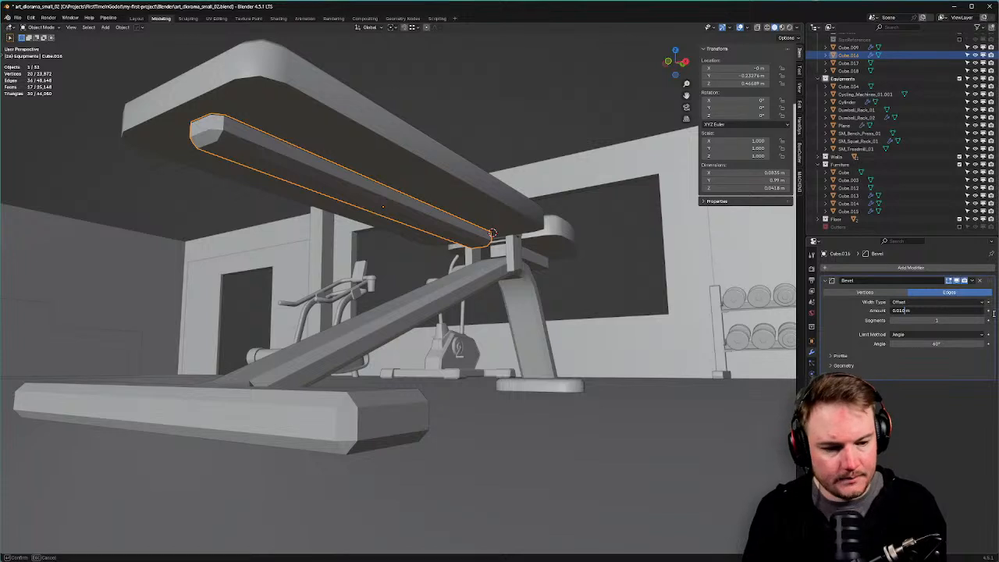
key("Return")
Apply Shade Auto Smooth to the bar with a 30° angle.
right_click(417, 213)
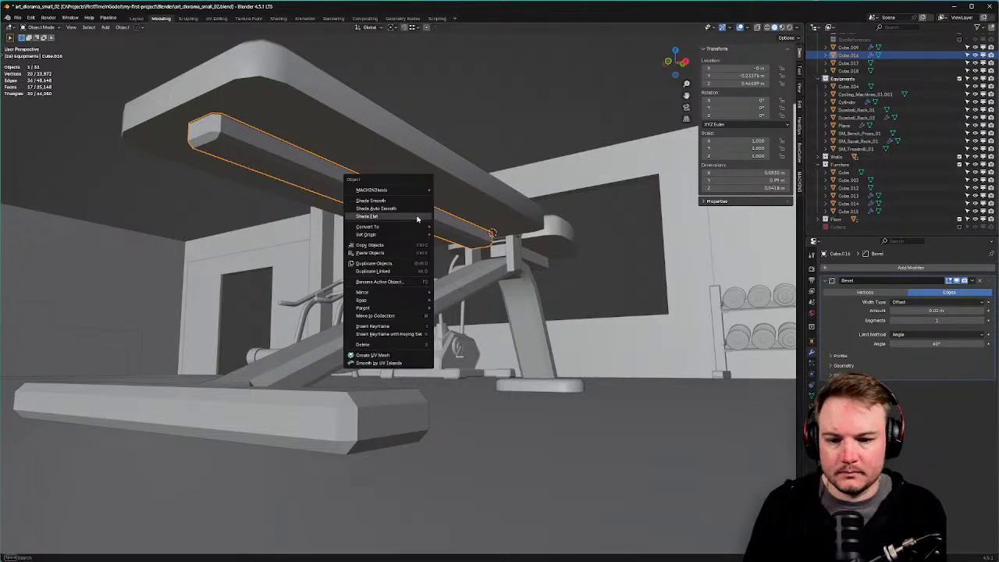
left_click(418, 214)
left_click(937, 397)
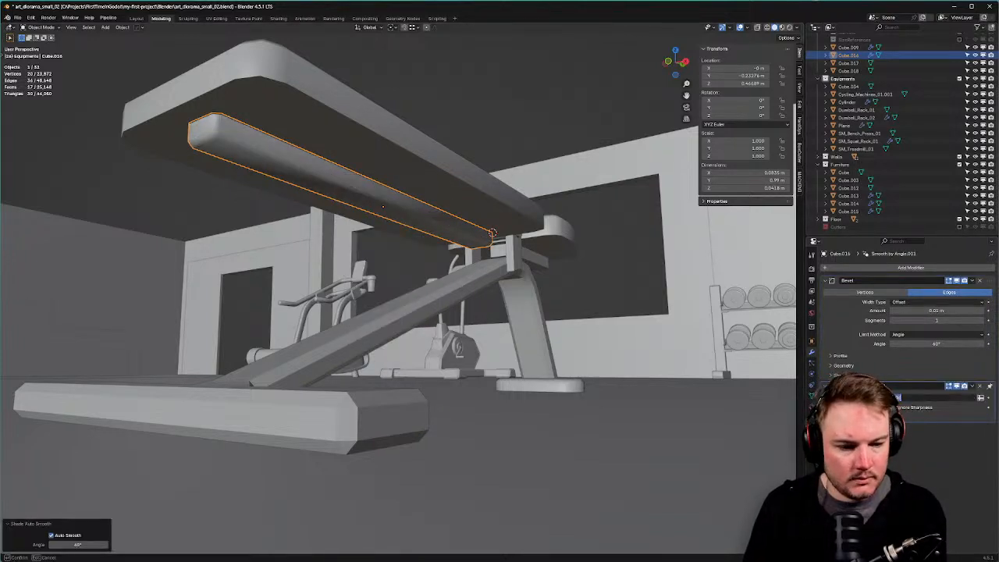
left_click(460, 288)
left_click(460, 289)
key("ctrl+z")
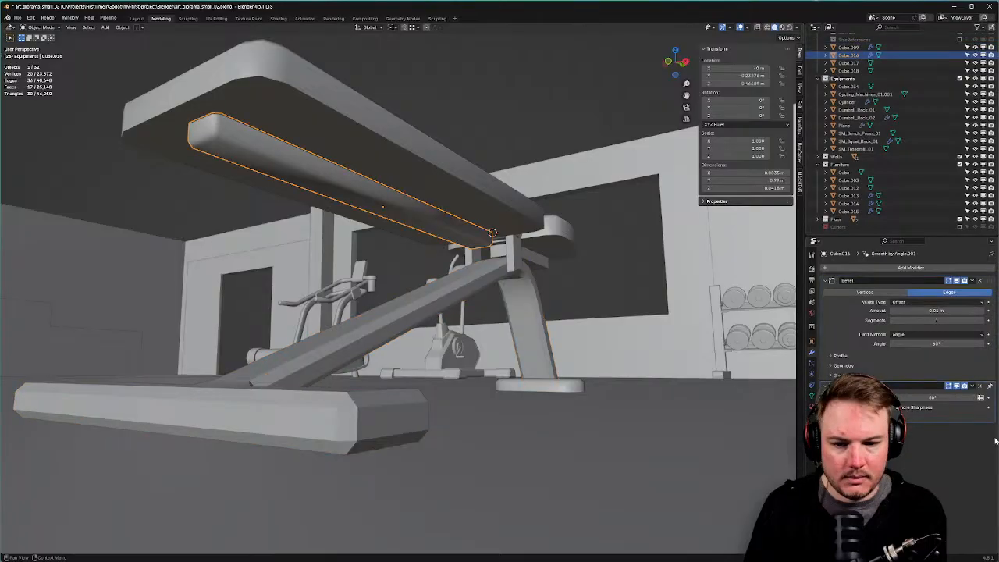
left_click(956, 397)
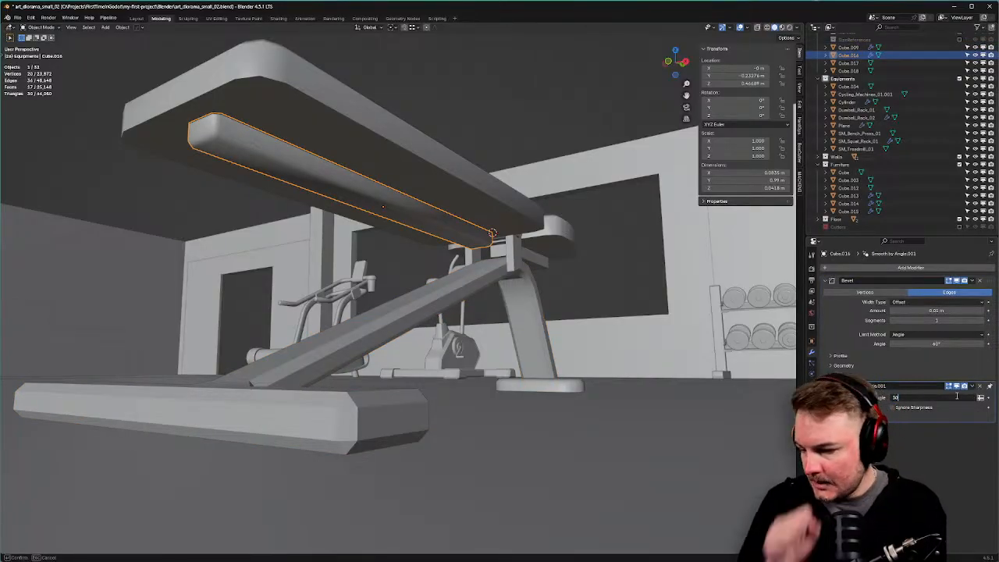
key("Return")
scroll(569, 133, "down", 5)
Check the bar's shading from around the bench, then select the bench foot.
left_click(569, 132)
mouse_move(569, 132)
middle_mouse_down()
mouse_move(521, 149)
mouse_move(522, 179)
mouse_move(516, 173)
middle_mouse_up()
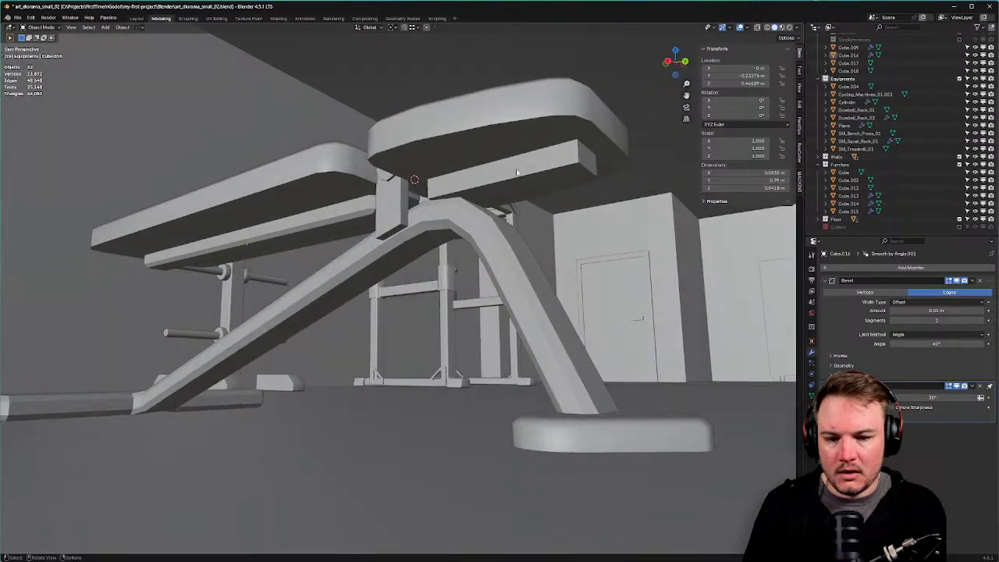
left_click(592, 181)
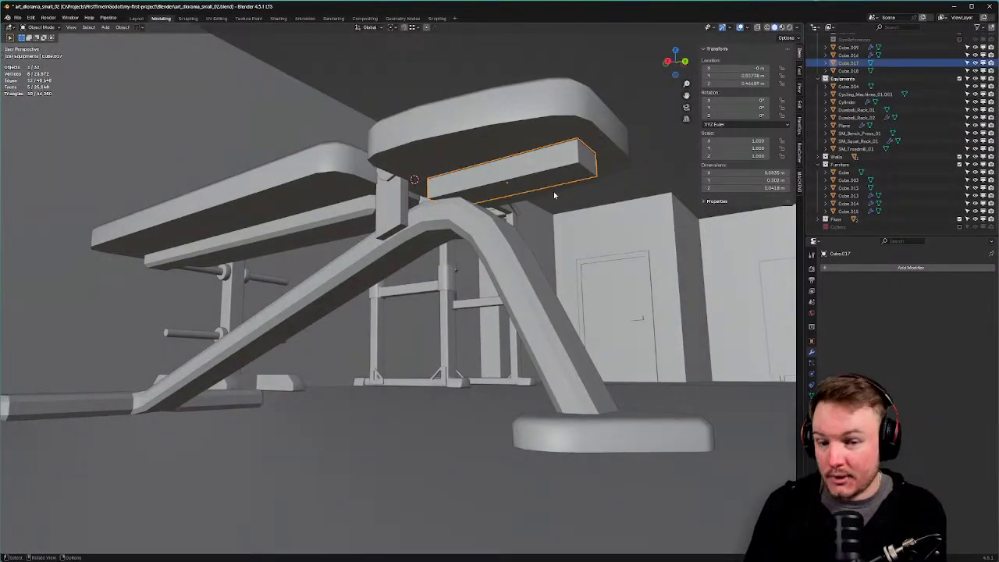
scroll(554, 194, "down", 3)
middle_click_drag(555, 203, 480, 341)
left_click(469, 348)
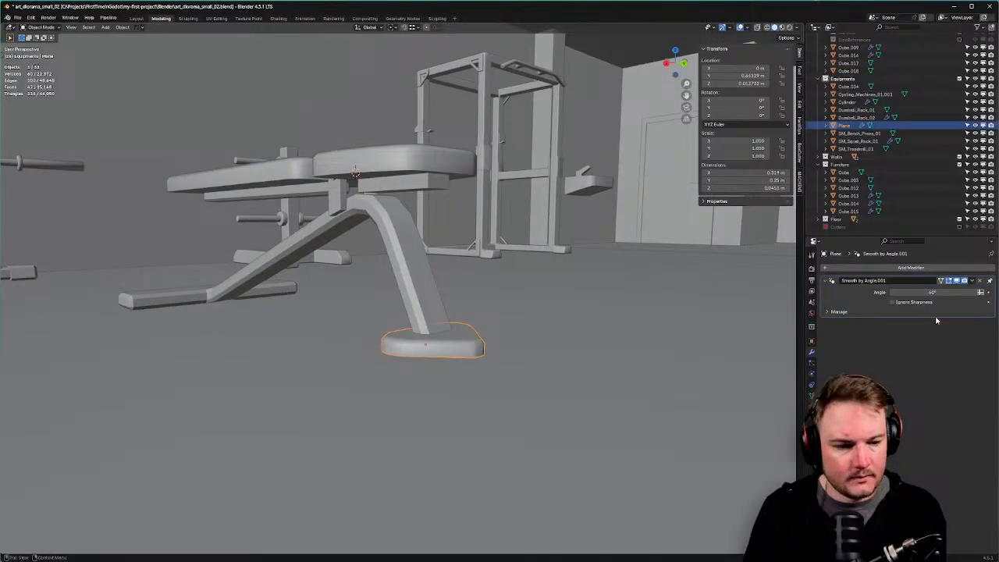
Set the foot's smoothing angle to 50°.
left_click(942, 292)
type("50")
key("Return")
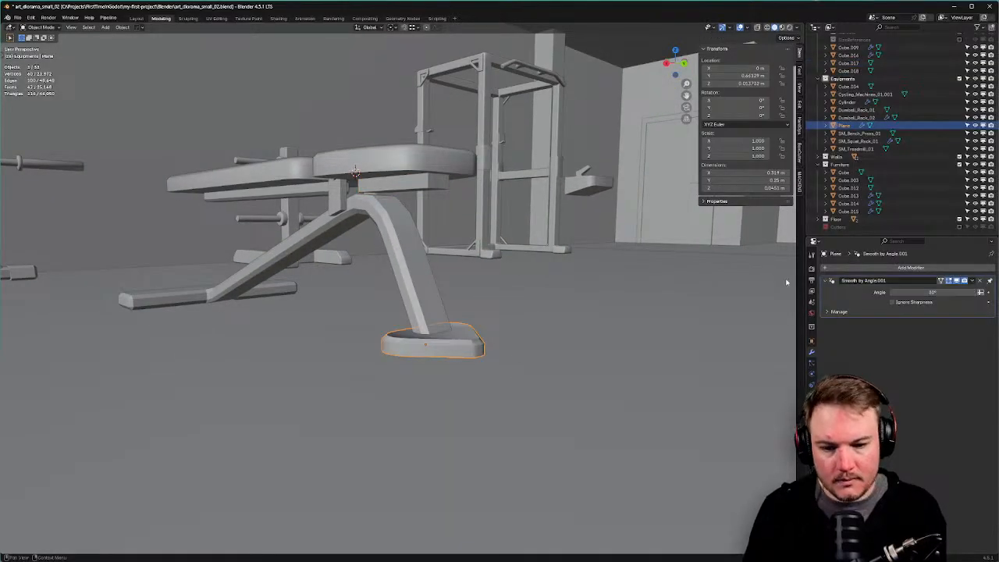
Set the foot plate's normals from its top face in Edit Mode.
mouse_move(500, 336)
middle_mouse_down()
mouse_move(530, 350)
mouse_move(437, 327)
middle_mouse_up()
key("Tab")
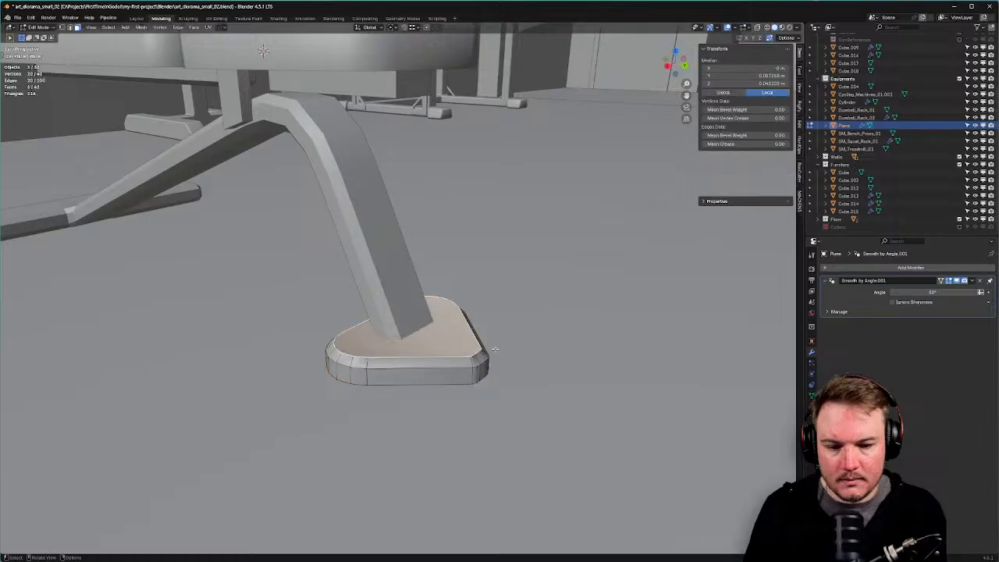
right_click(458, 338)
left_click(457, 341)
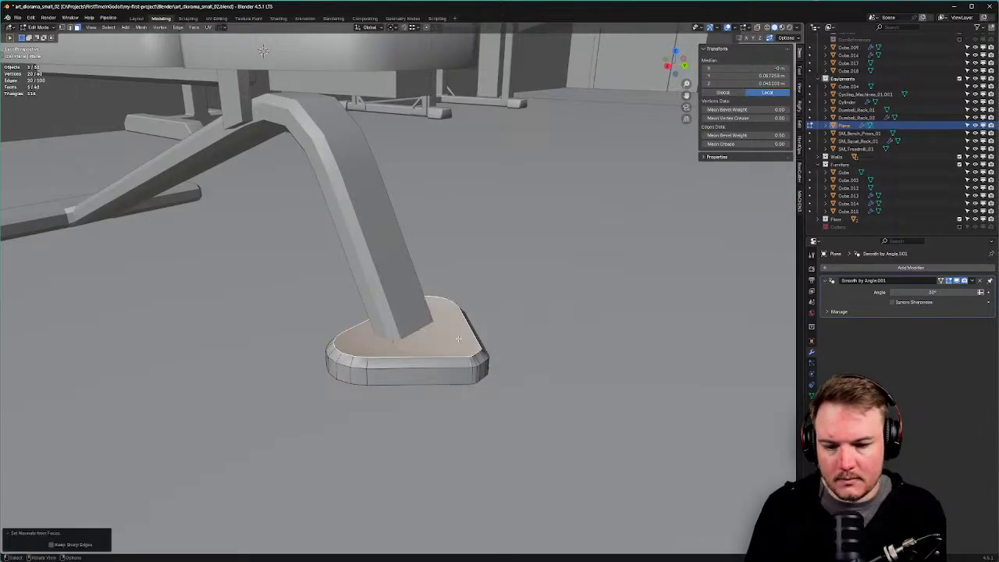
key("Tab")
Inspect the foot plate's mesh data and its shading from several angles.
left_click(812, 395)
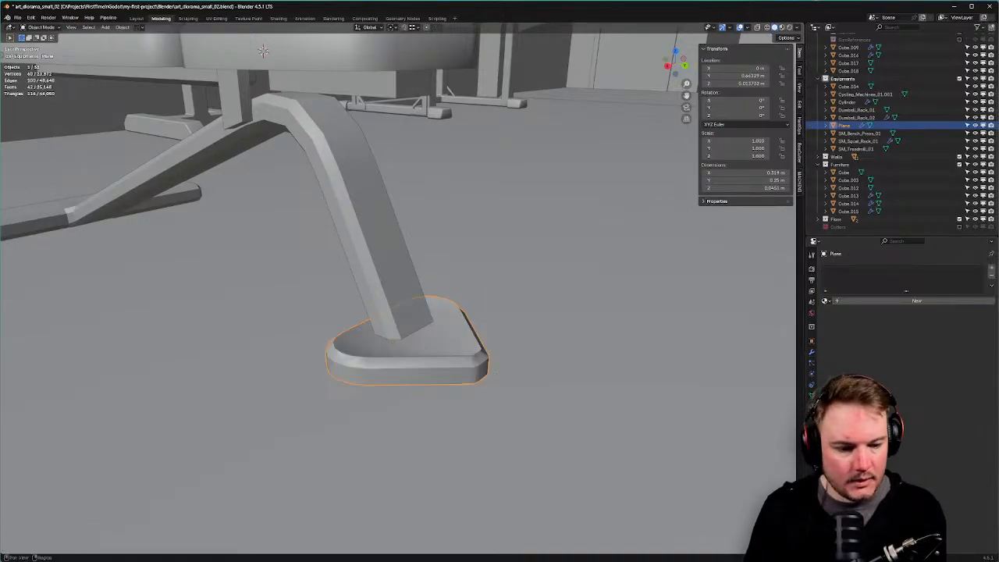
scroll(470, 349, "down", 5)
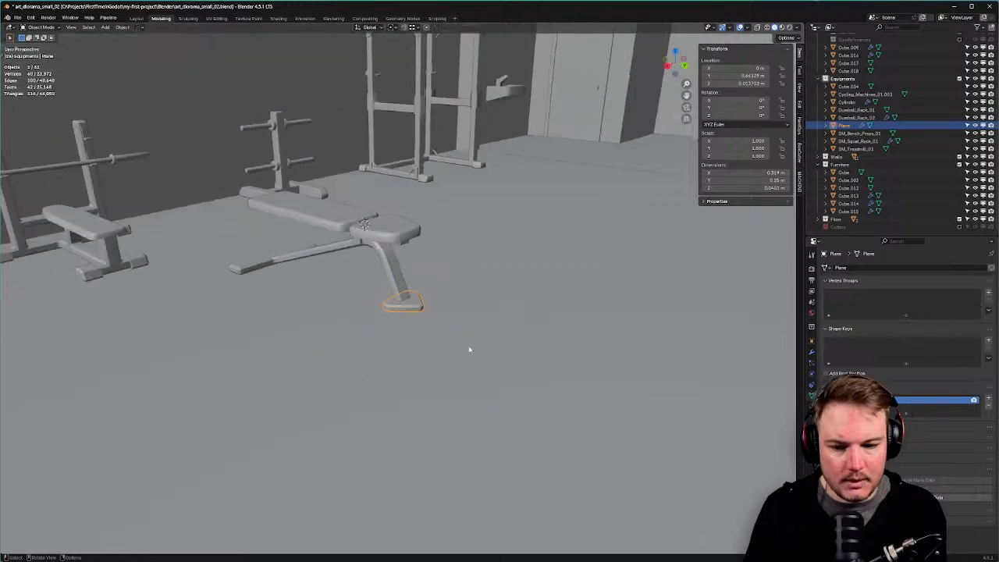
scroll(470, 340, "up", 8)
middle_click_drag(473, 343, 417, 328)
scroll(495, 359, "down", 5)
scroll(528, 345, "down", 2)
scroll(416, 328, "up", 5)
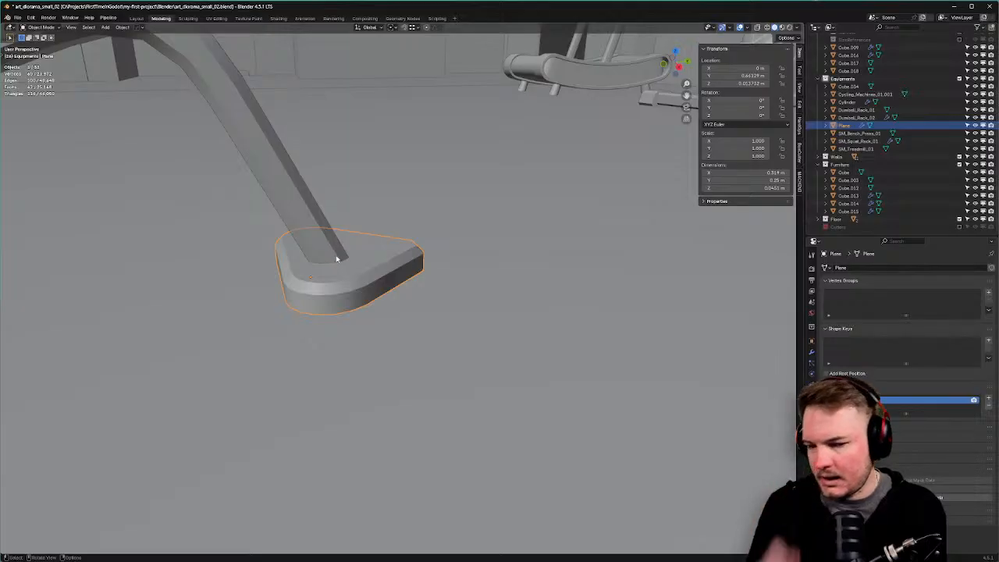
scroll(338, 259, "down", 10)
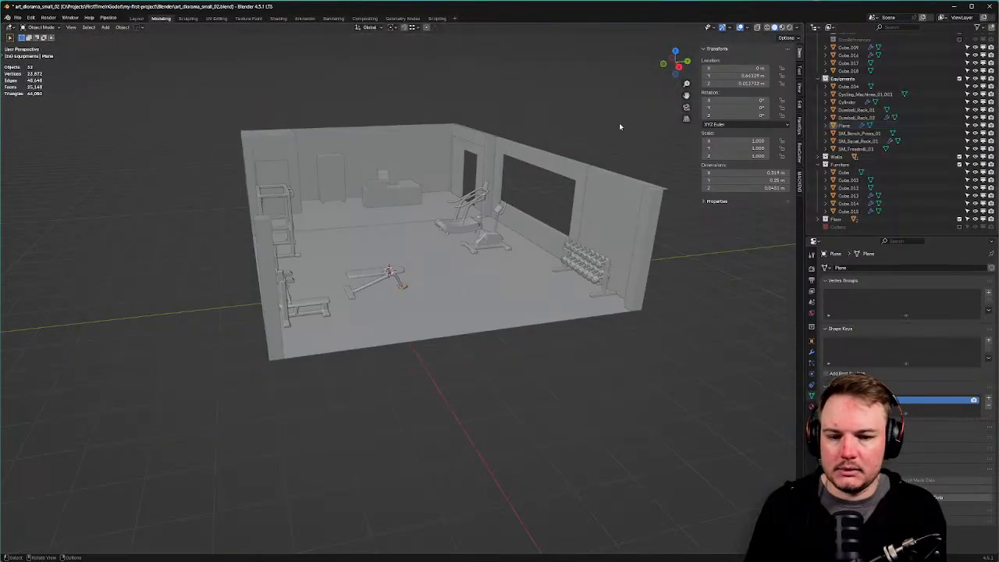
middle_click_drag(619, 125, 444, 317)
scroll(380, 338, "up", 8)
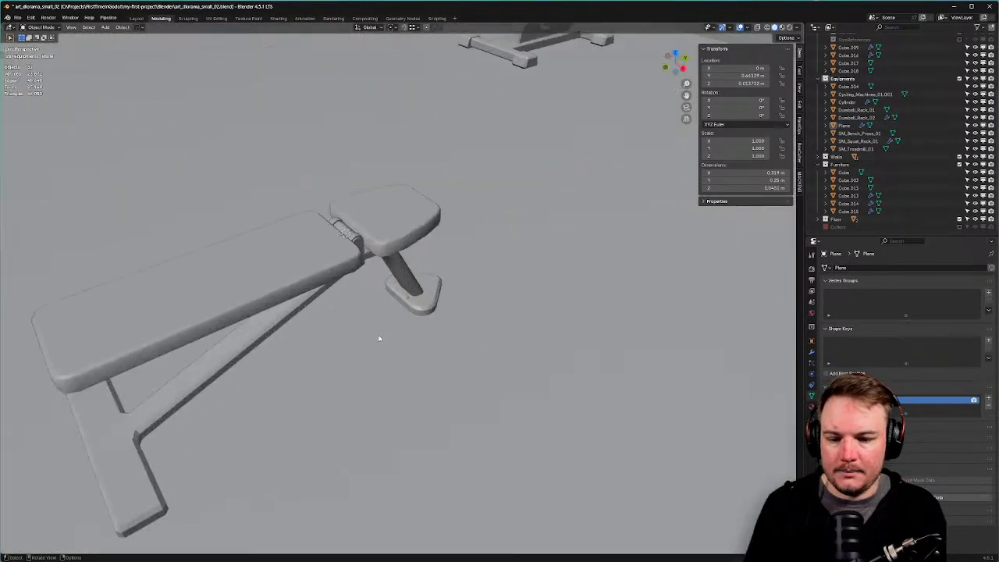
middle_click_drag(380, 338, 478, 343)
scroll(527, 320, "up", 4)
Set the frame's normals from both top faces of the T-shaped foot using Alt+N.
left_click(299, 279)
key("Tab")
left_click(323, 278)
left_click(320, 260)
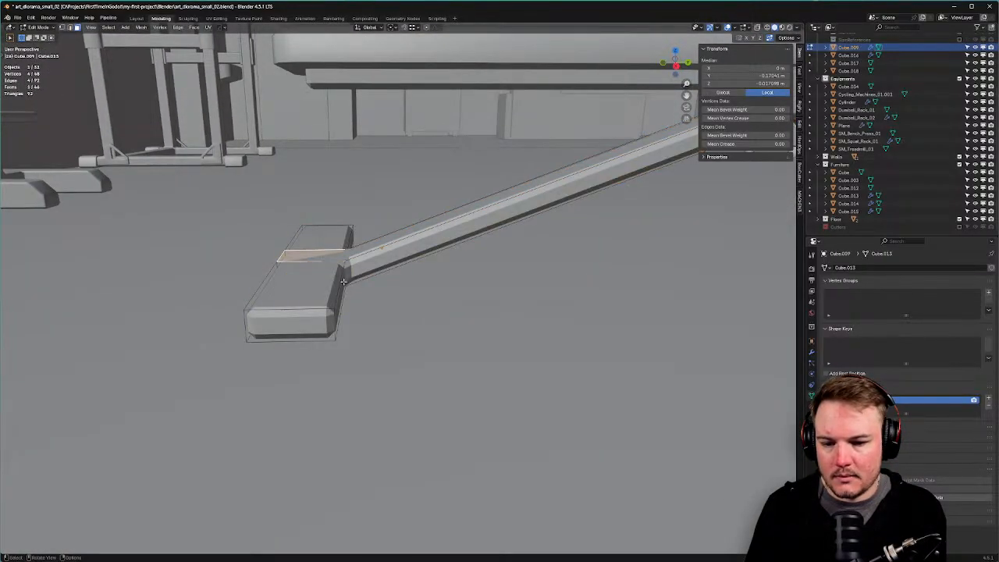
left_click(328, 237)
left_click(315, 285, "shift")
left_click(316, 263, "shift")
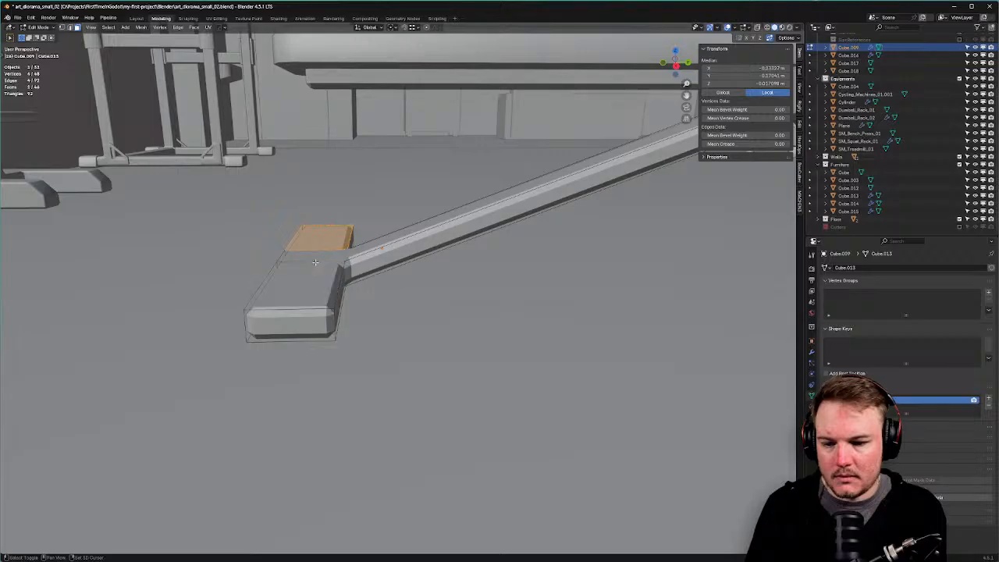
left_click(315, 273, "shift")
key("alt+n")
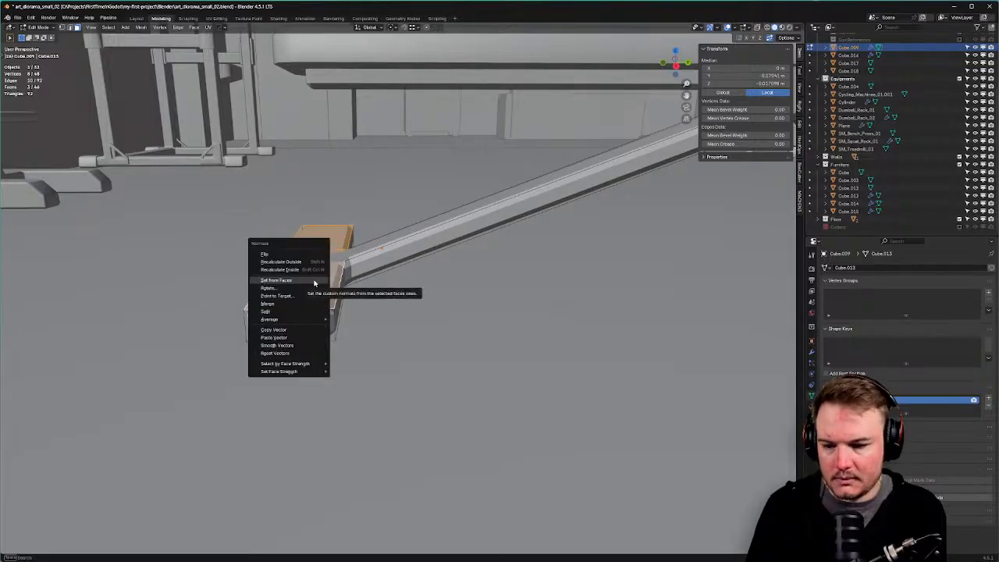
left_click(315, 282)
key("Tab")
Test a Weighted Normal modifier on the frame, then remove it and re-enable Smooth by Angle.
key("q")
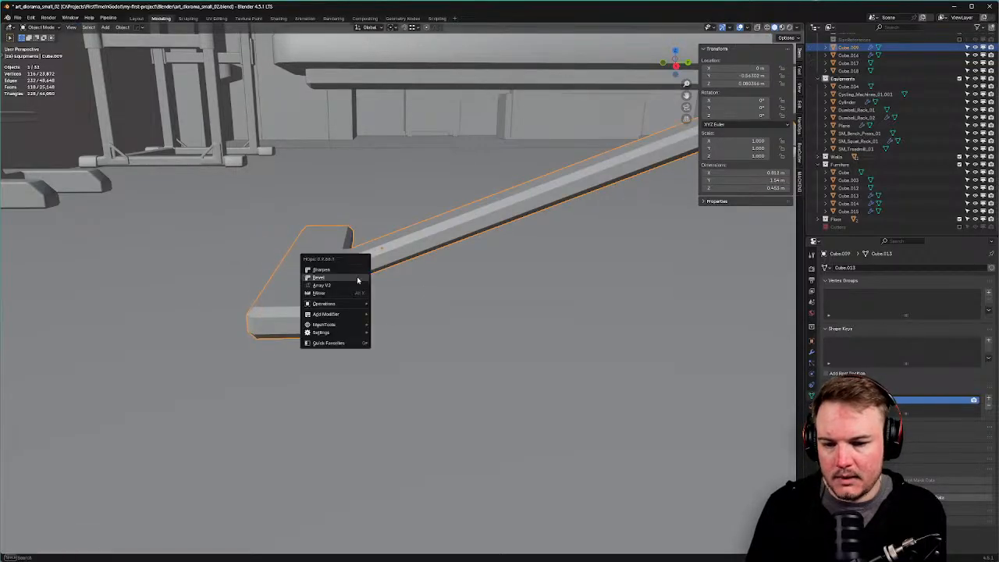
mouse_move(353, 314)
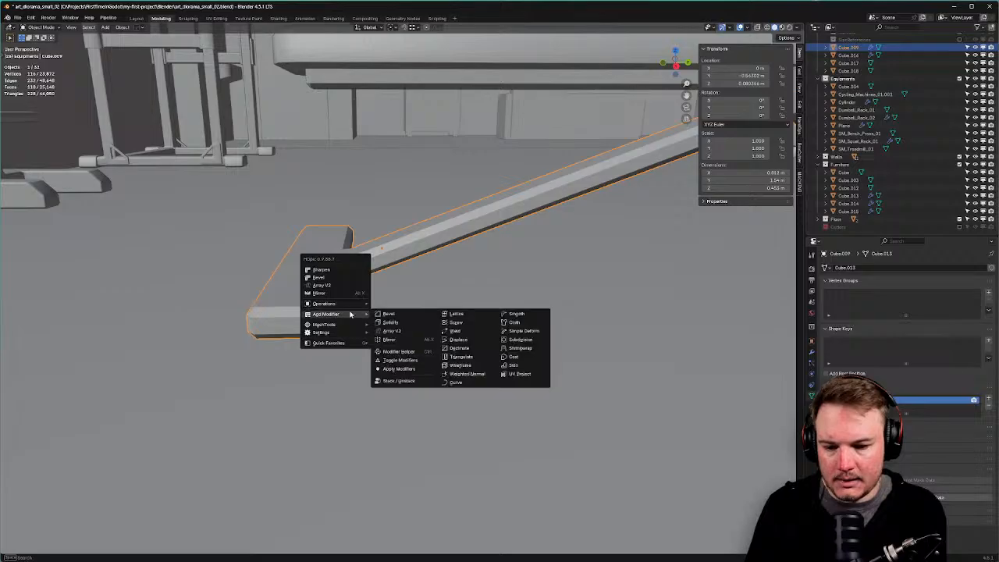
left_click(466, 374)
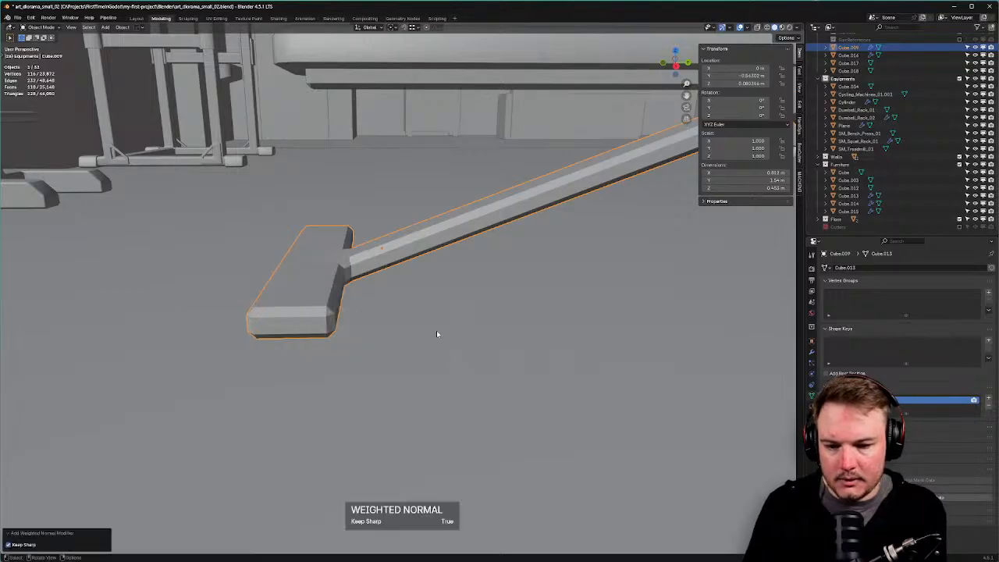
middle_click_drag(436, 334, 784, 380)
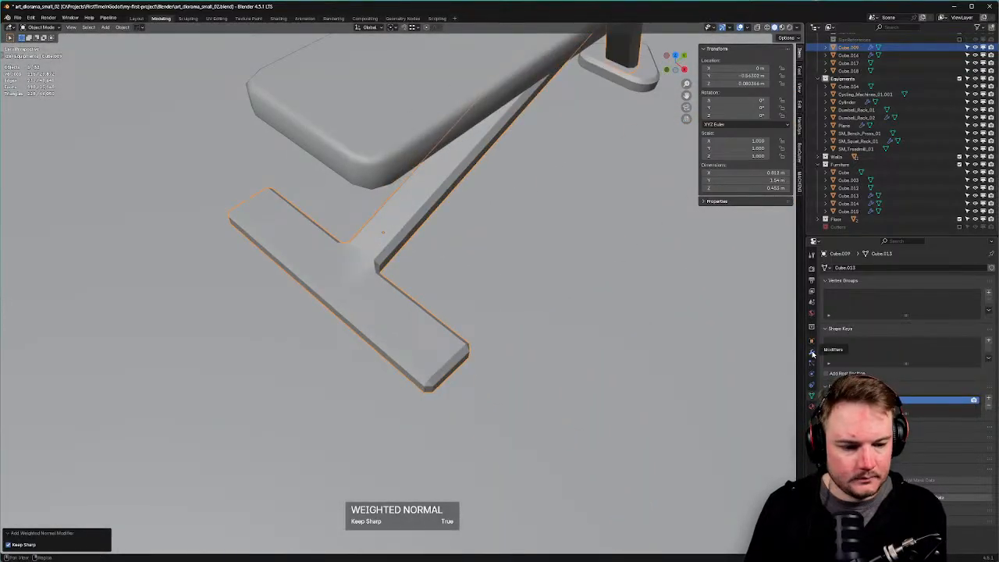
left_click(813, 353)
left_click(826, 281)
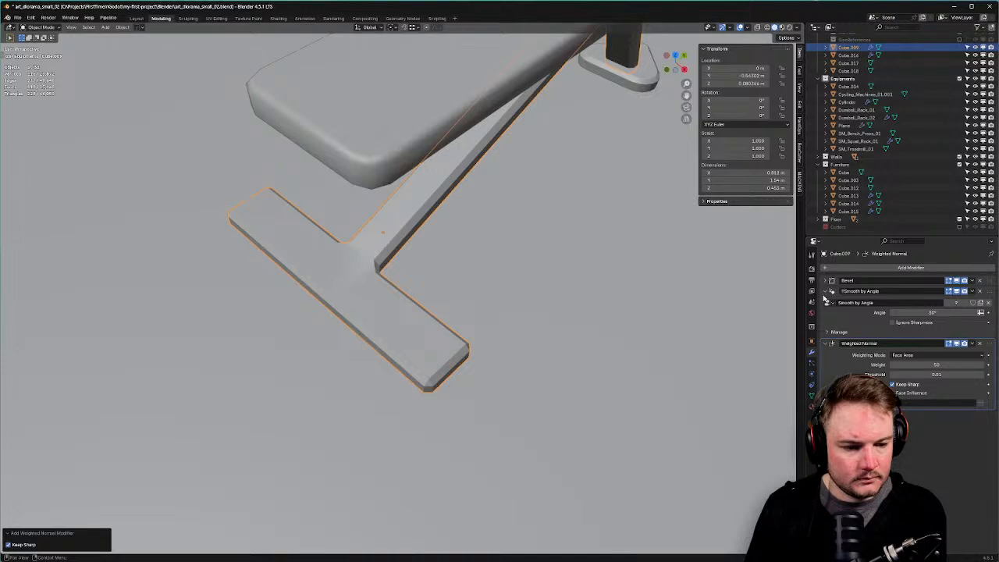
left_click(826, 292)
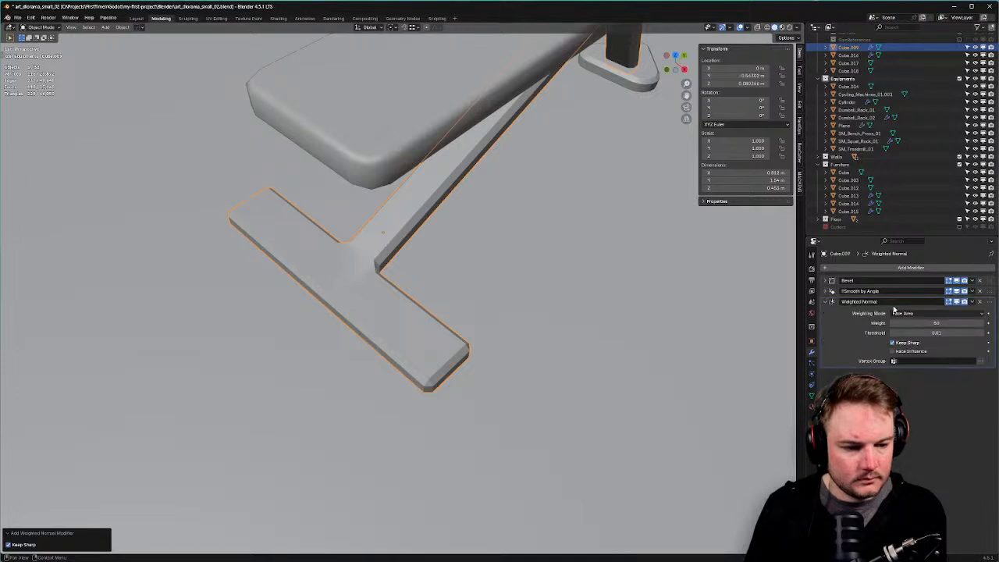
left_click(957, 291)
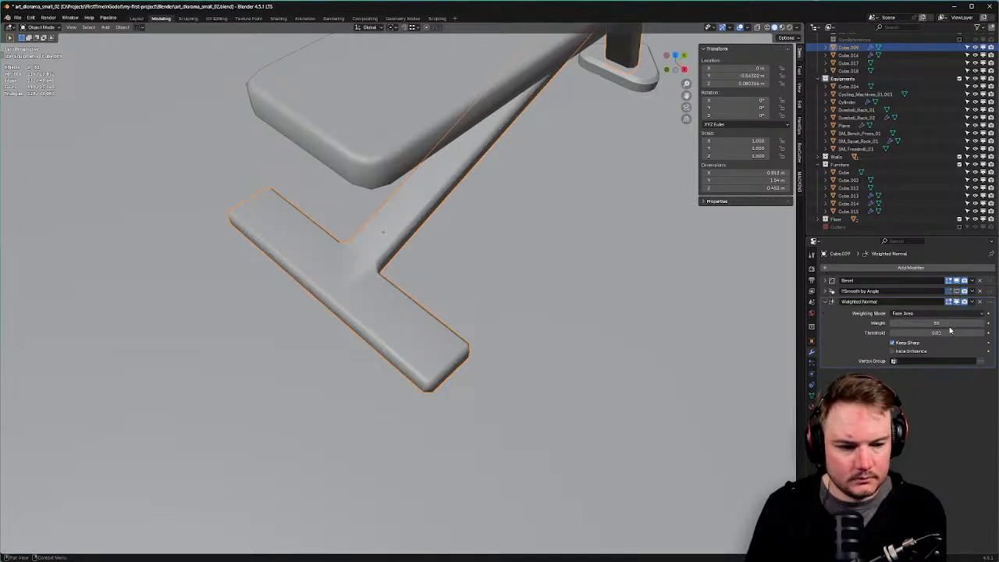
left_click_drag(937, 322, 948, 322)
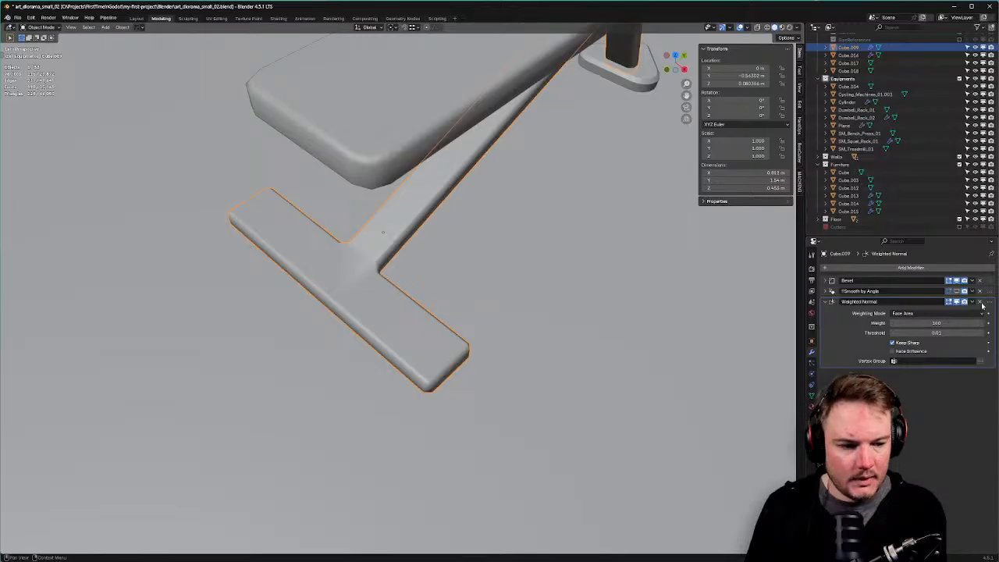
left_click(981, 302)
left_click(957, 291)
Orbit down to view the bench foot from floor level and below.
middle_click_drag(461, 196, 306, 265, "shift")
middle_click_drag(307, 265, 307, 373, "shift")
middle_click_drag(307, 373, 357, 310)
middle_click_drag(387, 316, 380, 287)
scroll(521, 217, "up", 2)
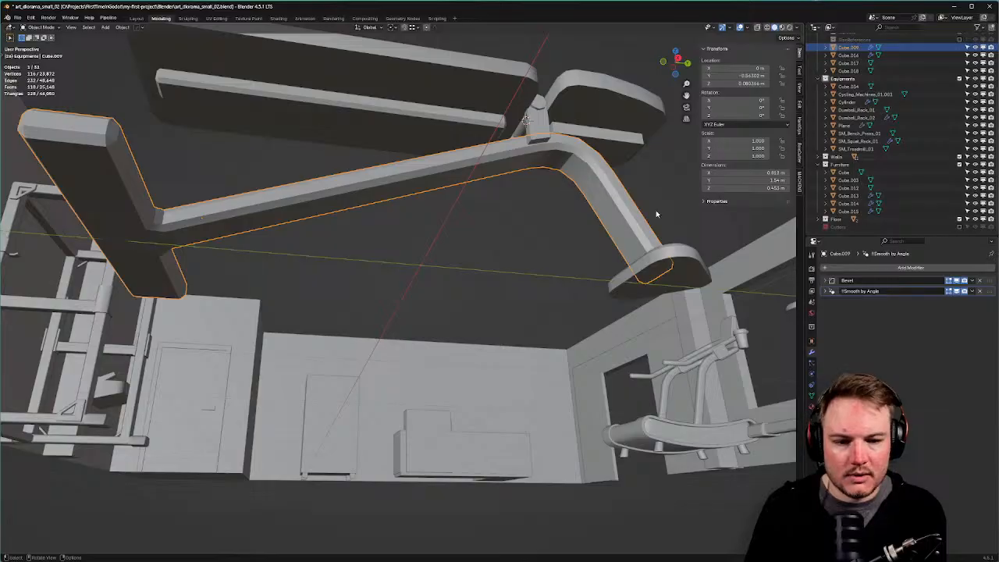
Set the frame's Smooth by Angle angle to 34°.
left_click(830, 292)
left_click_drag(949, 312, 949, 312)
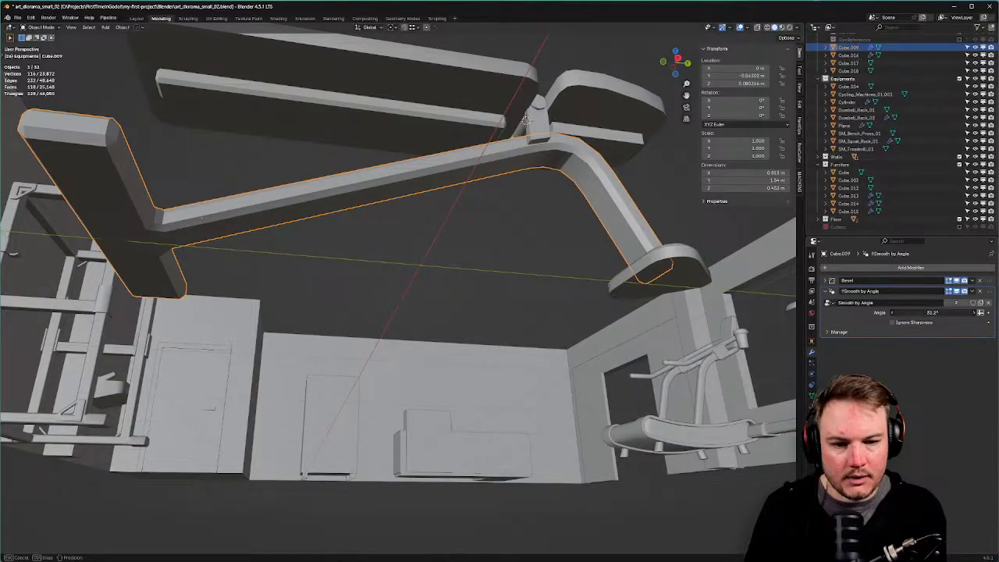
left_click_drag(949, 312, 949, 313)
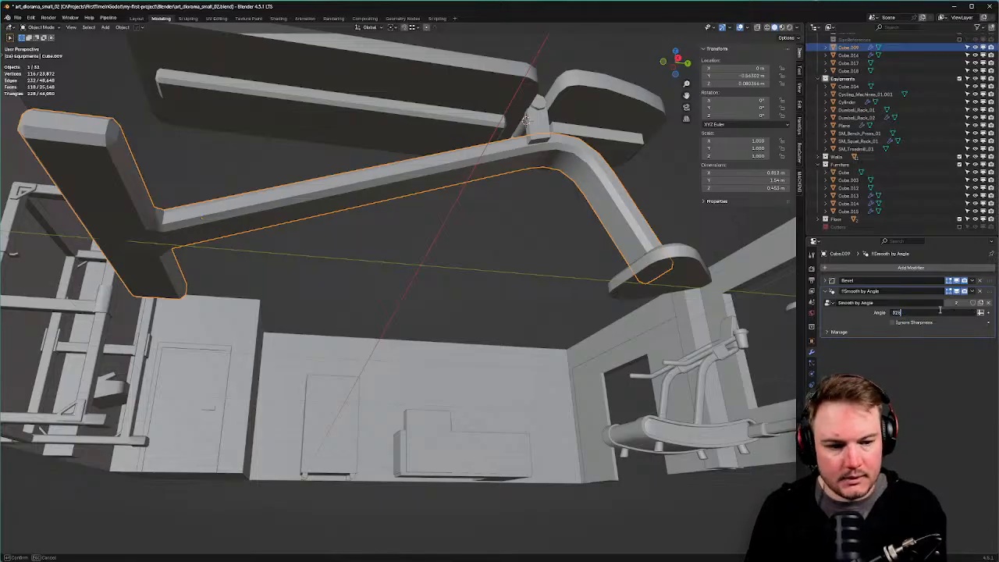
type("34")
key("Return")
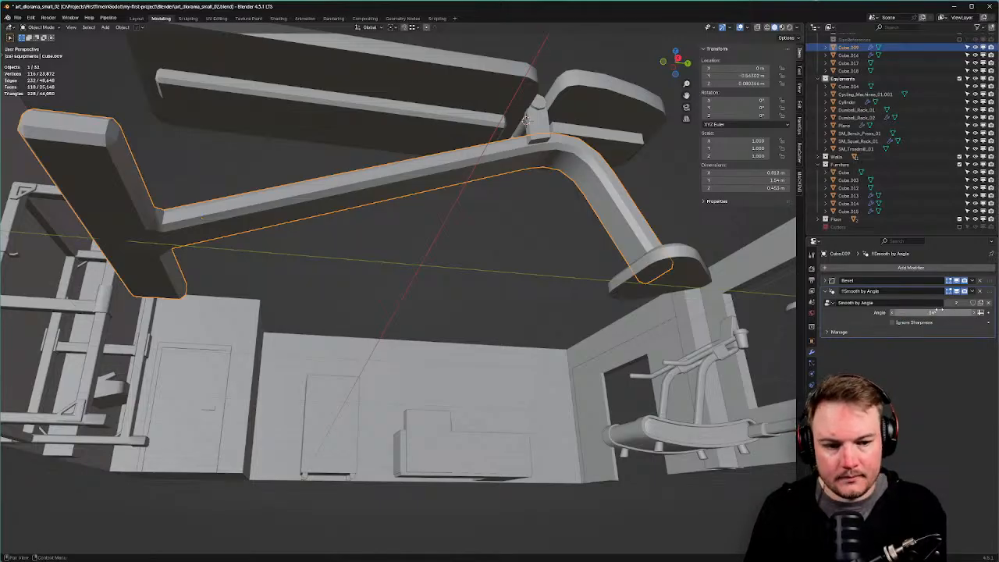
Raise the smoothing angle to about 84.5°, then settle it at 30°.
middle_click_drag(468, 295, 444, 345)
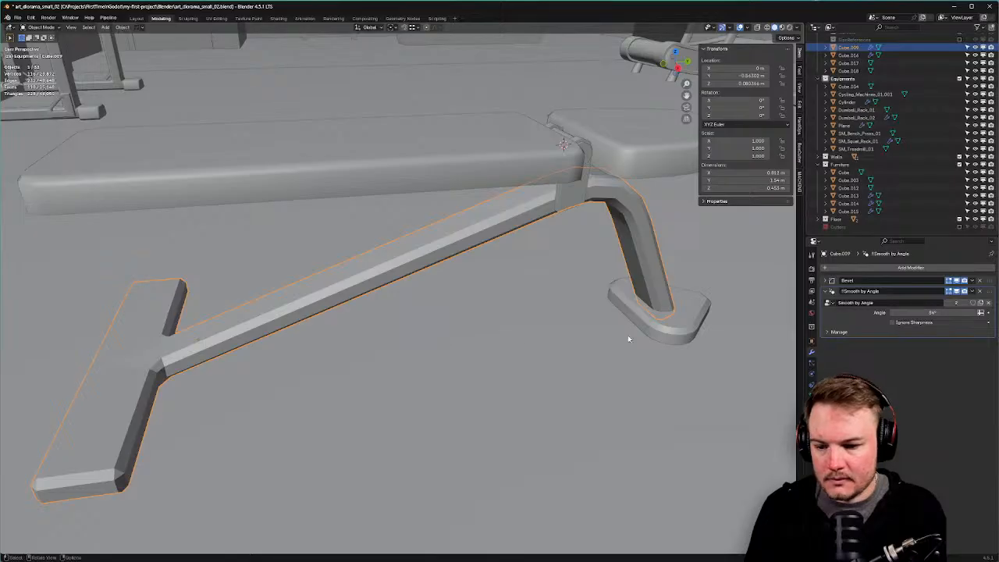
middle_click_drag(628, 339, 705, 348)
left_click_drag(909, 312, 954, 312)
left_click(944, 309)
type("30")
key("Return")
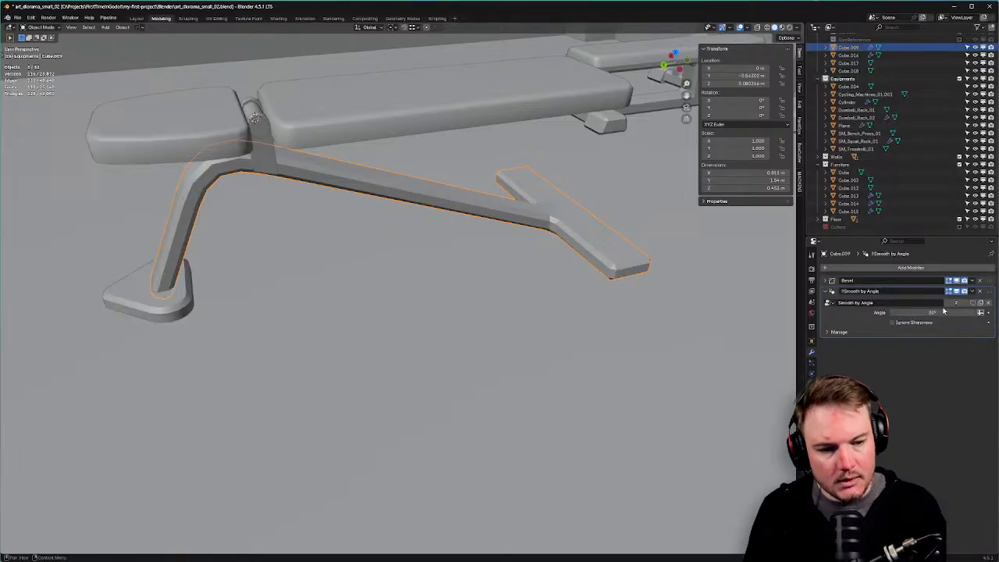
Orbit out to view the whole gym room.
middle_click_drag(486, 263, 300, 242, "shift")
middle_click_drag(439, 241, 538, 245)
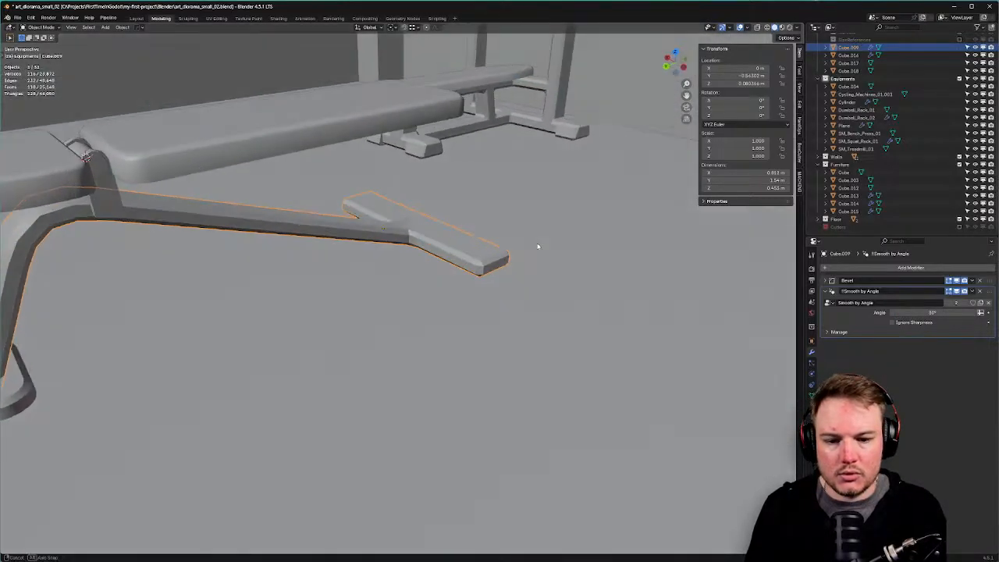
scroll(538, 245, "down", 4)
middle_click_drag(406, 260, 526, 274)
scroll(525, 274, "down", 6)
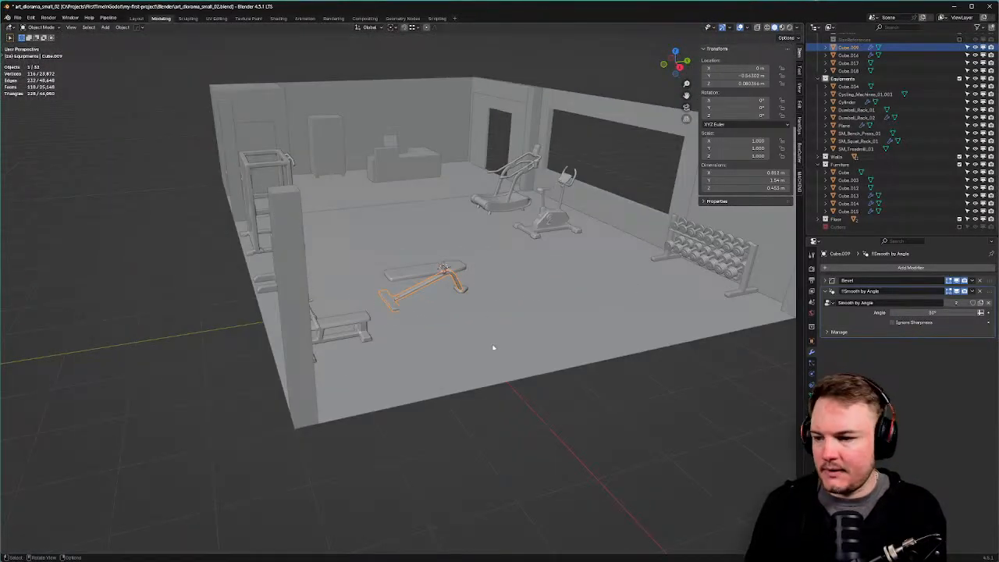
Deselect the bench frame and save the diorama file.
left_click(542, 390)
scroll(525, 363, "up", 3)
key("ctrl+s")
left_click(561, 341)
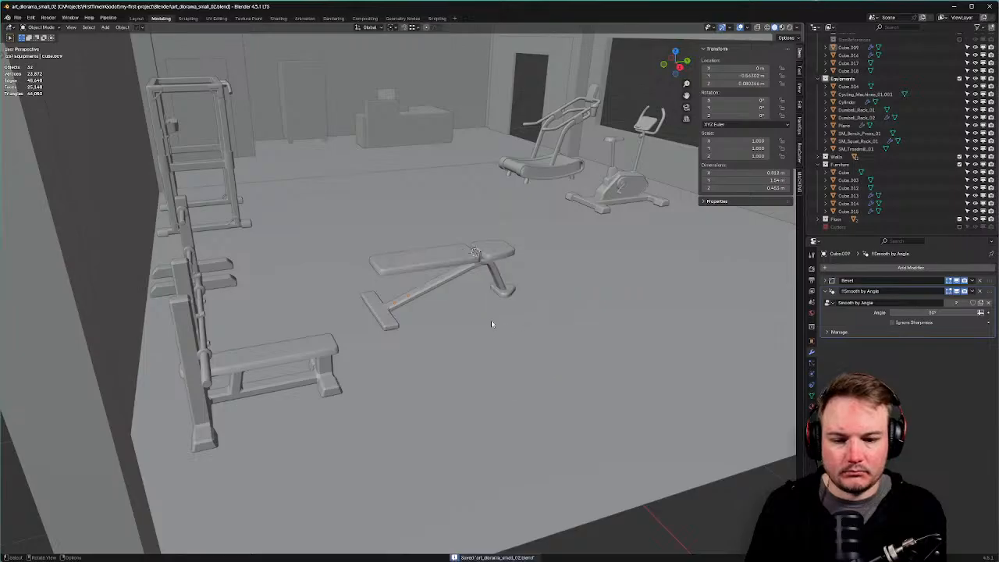
From front and side views, snap the hinge cylinder to geometry via Shift+S.
middle_click_drag(491, 322, 439, 310)
scroll(438, 313, "up", 5)
scroll(459, 303, "up", 3)
scroll(441, 304, "down", 2)
key("KP_1")
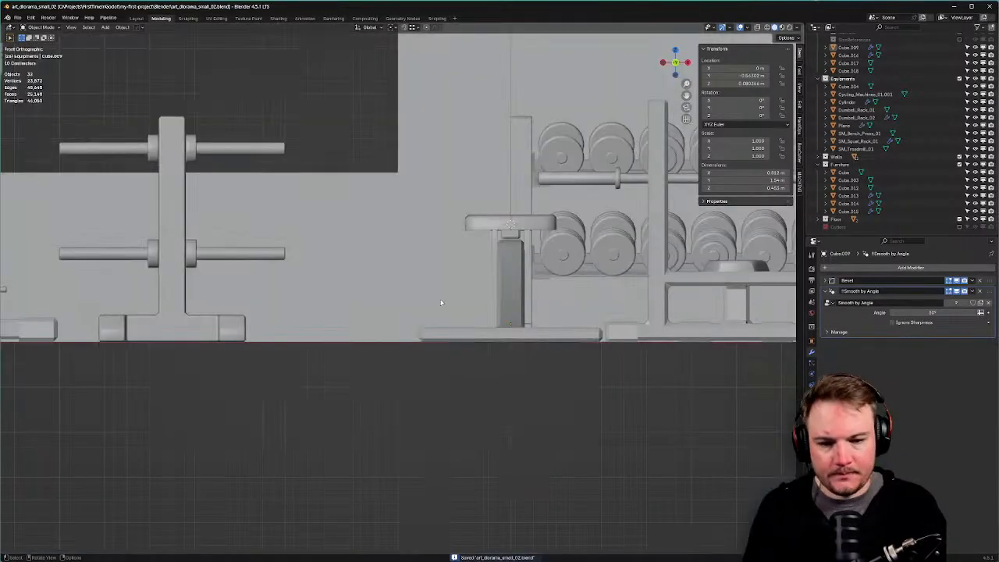
key("KP_3")
scroll(450, 234, "up", 6)
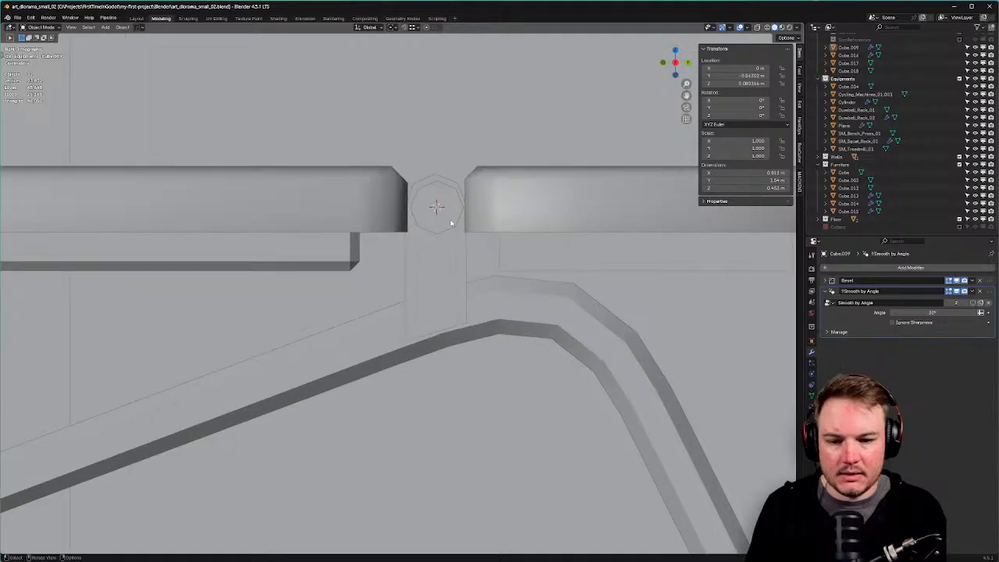
left_click(451, 224)
key("shift+s")
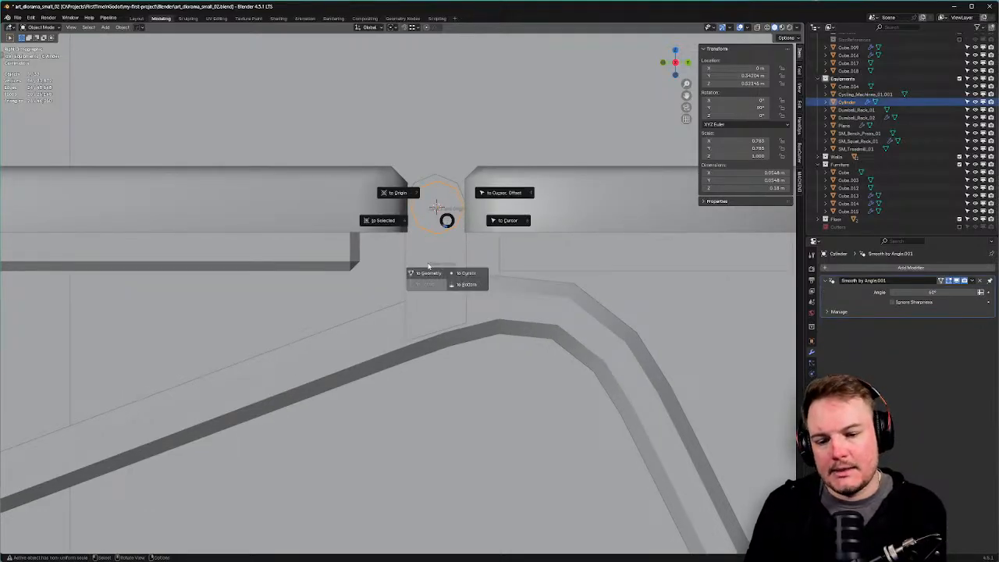
left_click(428, 273)
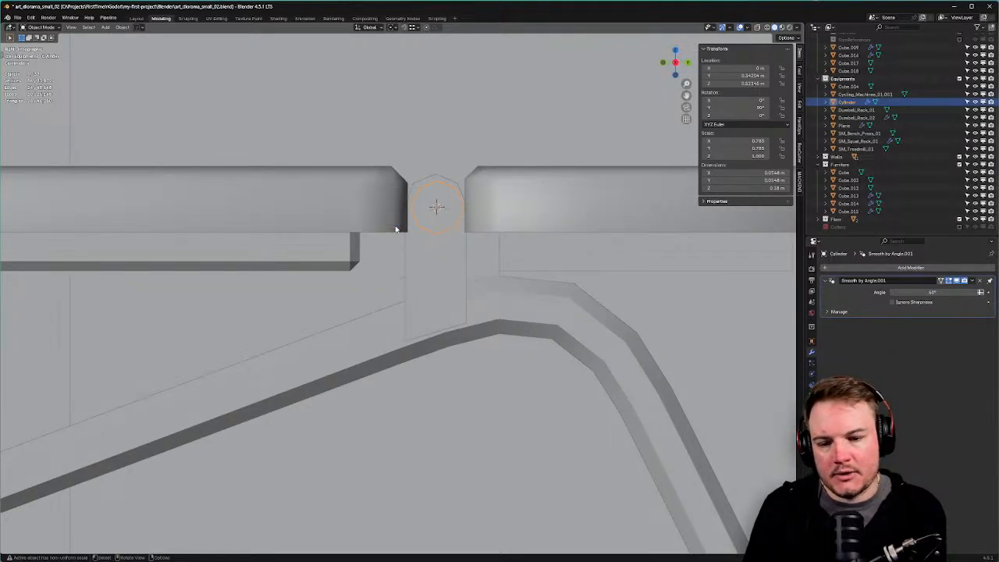
Join the extra piece into the left bench cushion with Ctrl+J, then select the strip beneath.
scroll(392, 232, "down", 3)
left_click(387, 236)
middle_click_drag(388, 237, 465, 195, "shift")
key("ctrl+j")
left_click(441, 178)
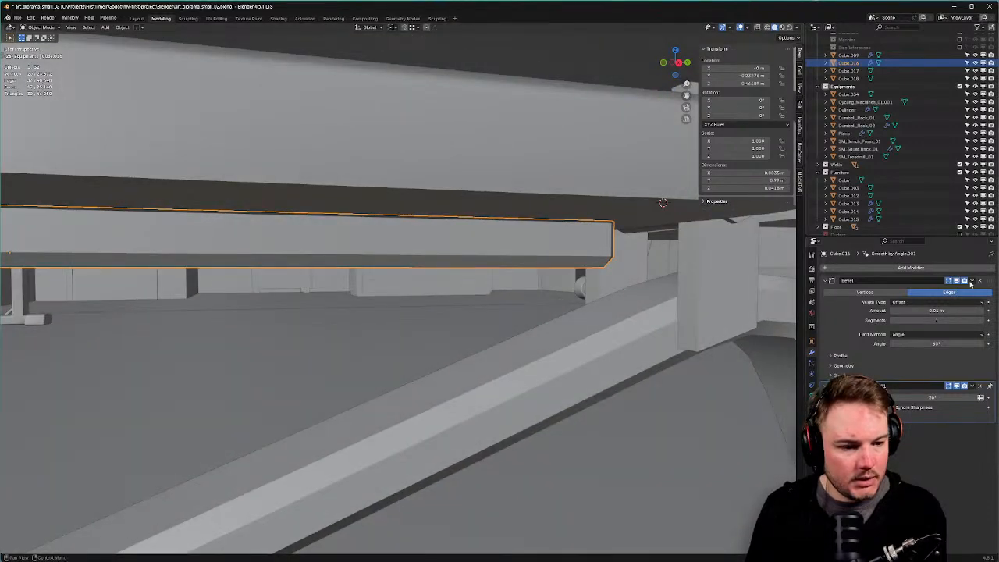
Delete the strip's Bevel modifier and try a 90° smoothing angle on the cushion.
left_click(971, 283)
left_click(967, 290)
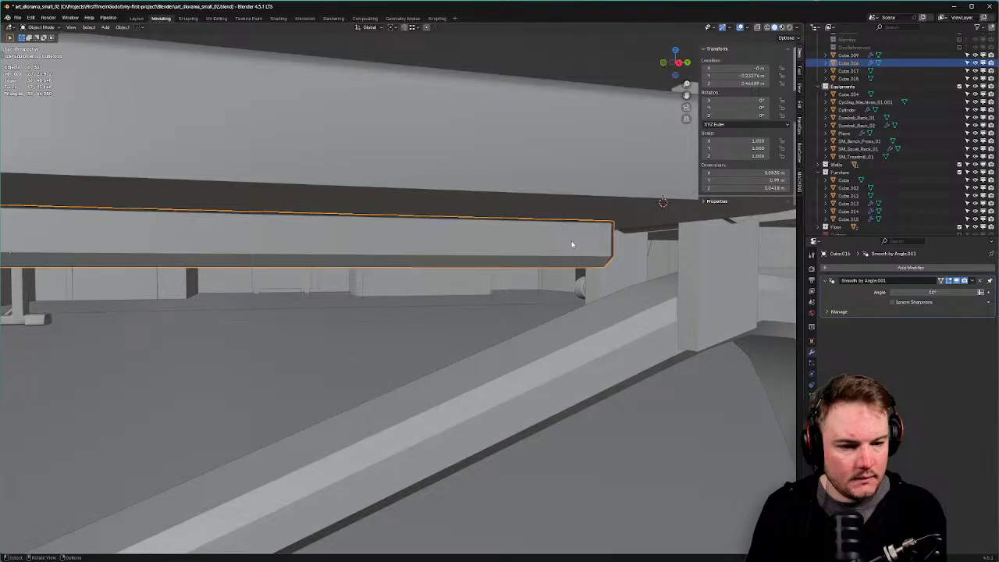
left_click(582, 184, "shift")
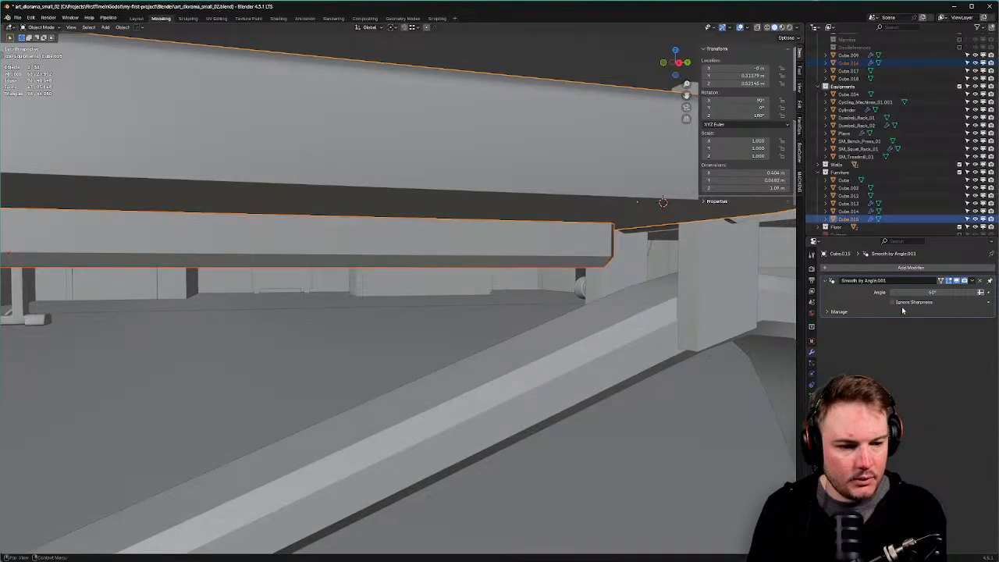
left_click(940, 293)
type("90")
key("Return")
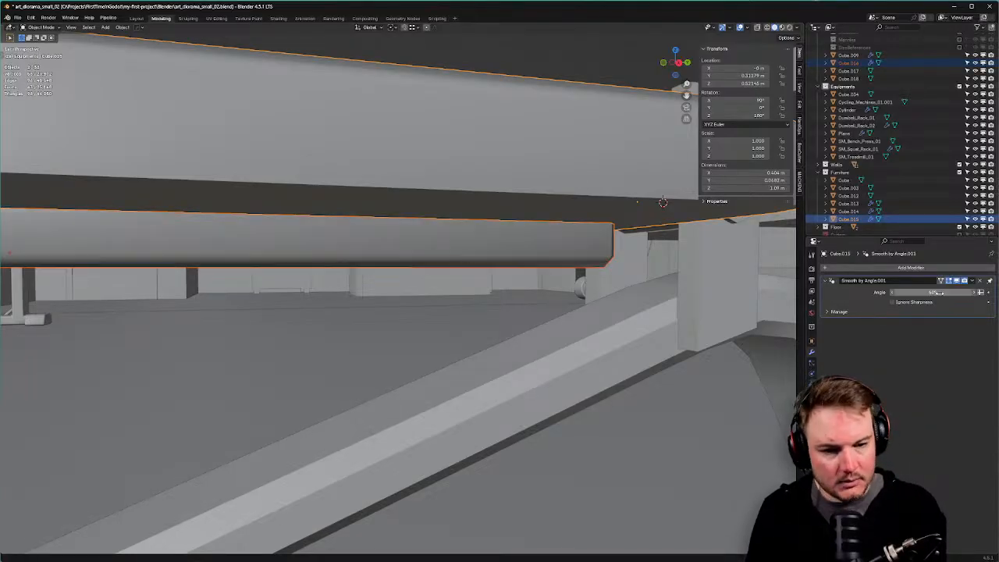
scroll(383, 274, "down", 8)
middle_click_drag(383, 274, 390, 193)
Set the cushion's smoothing angle to 30° and check its shading.
left_click(380, 191)
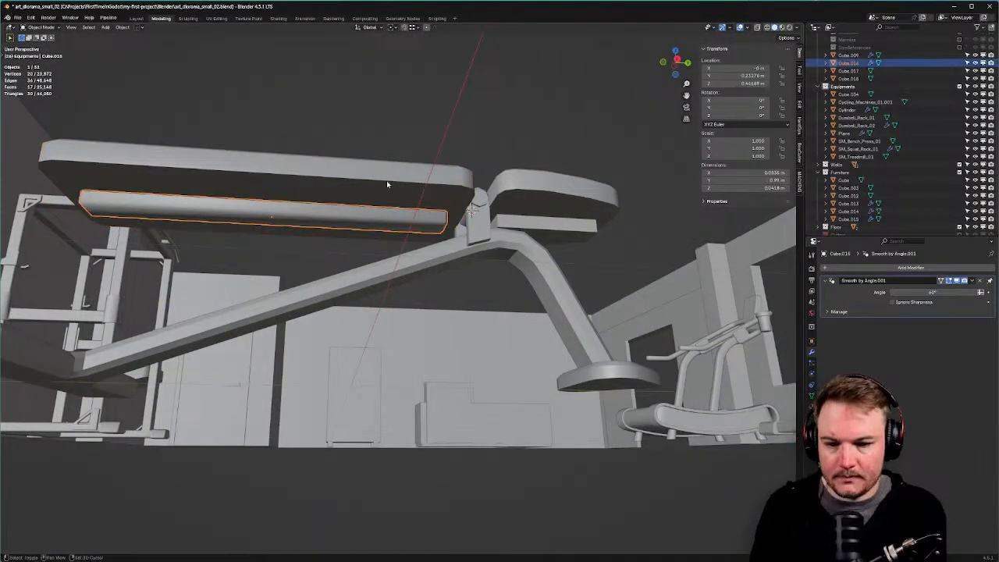
left_click(386, 180)
middle_click_drag(397, 194, 416, 225)
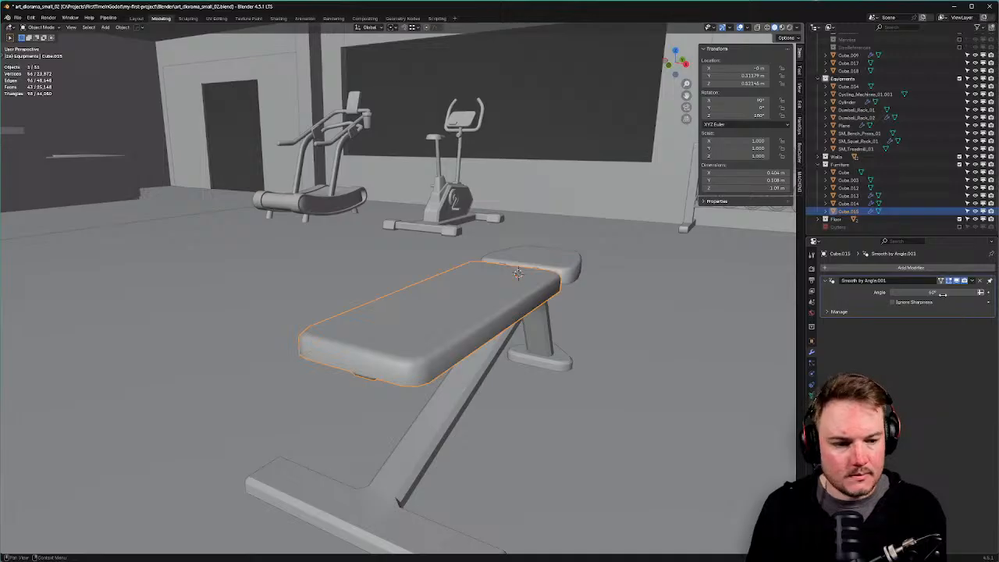
key("Return")
middle_click_drag(625, 331, 435, 298)
left_click(811, 395)
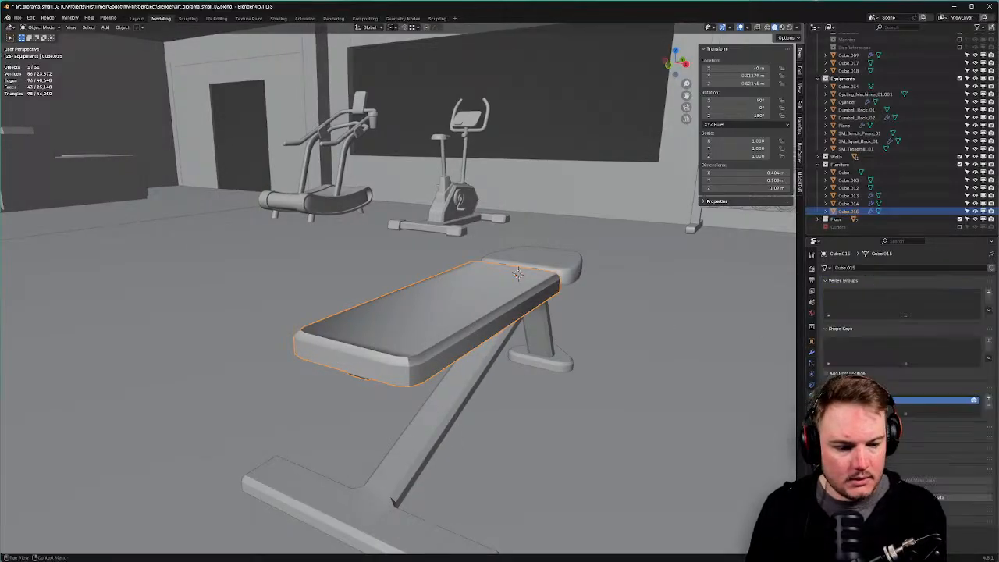
middle_click_drag(546, 374, 594, 337)
scroll(553, 345, "down", 3)
scroll(442, 277, "up", 3)
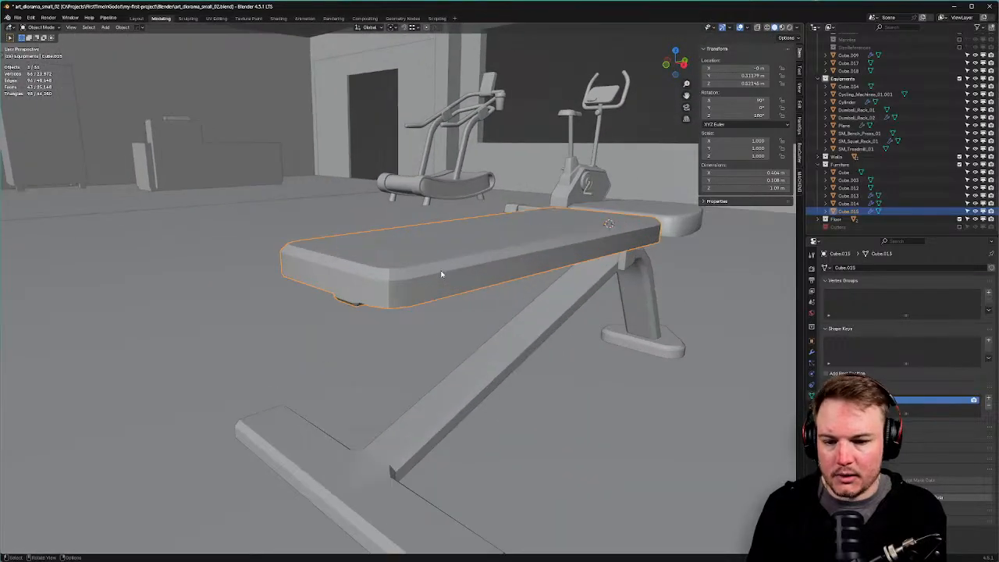
Enter Edit Mode on the cushion and select its bevelled side and top faces.
key("Tab")
key("Tab")
left_click(464, 261)
left_click(475, 239)
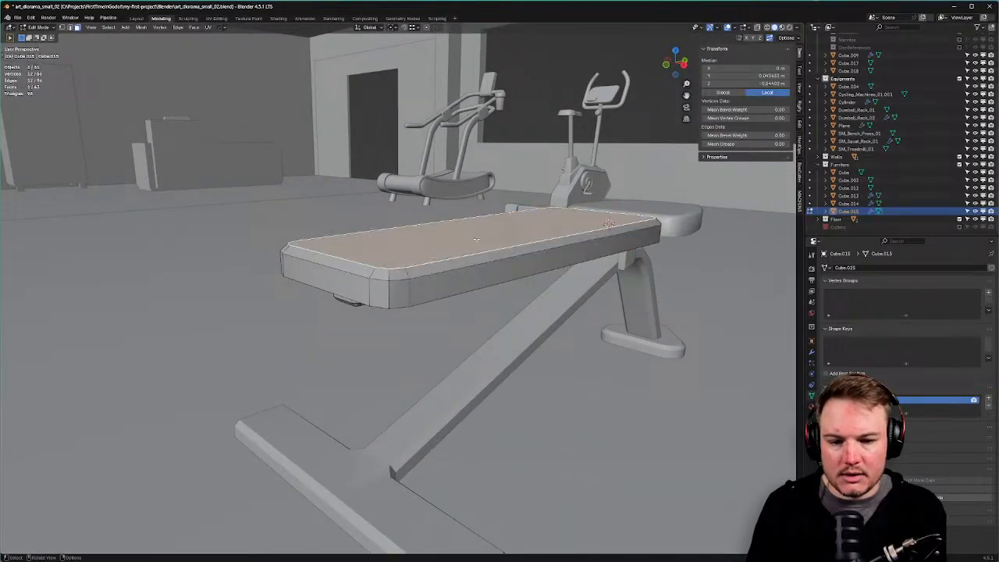
key("ctrl+e")
key("Tab")
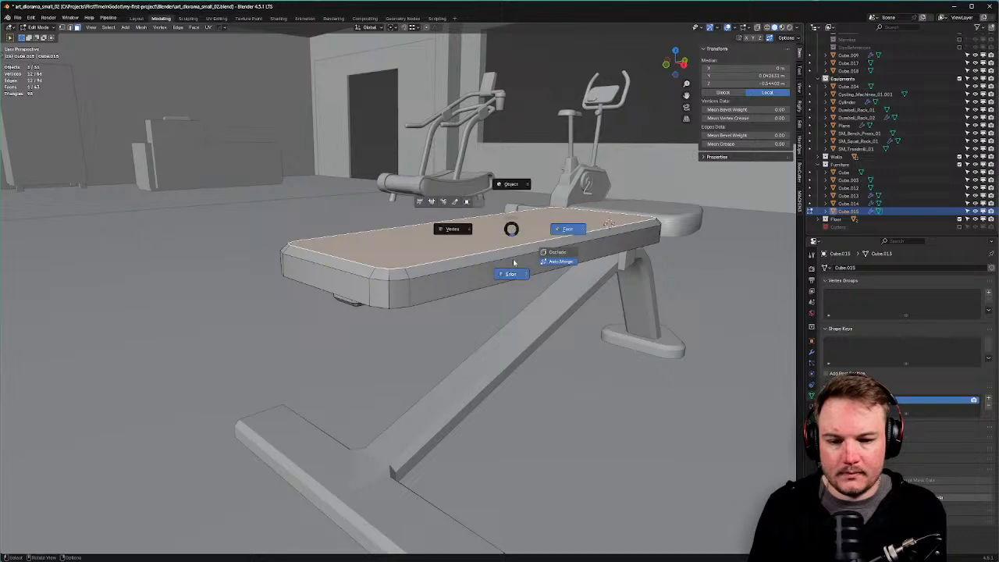
Select the cushion and bar edge loops from above and from underneath the bench.
left_click(514, 266)
left_click(519, 259, "alt+shift")
left_click(506, 280, "alt+shift")
middle_click_drag(505, 274, 498, 236)
middle_click_drag(418, 228, 398, 176)
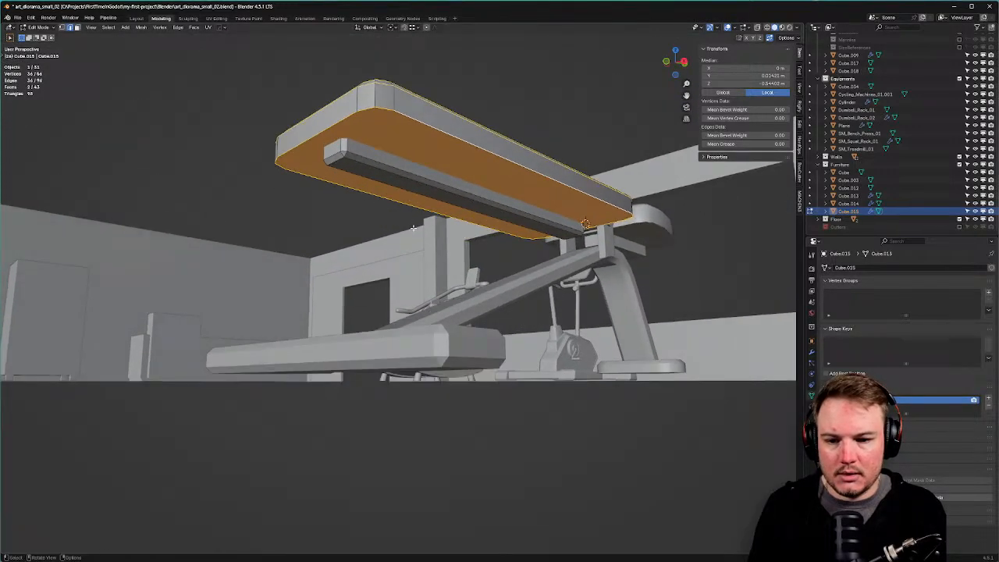
left_click(397, 172, "alt+shift")
left_click(337, 163, "alt+shift")
left_click(345, 172, "alt+shift")
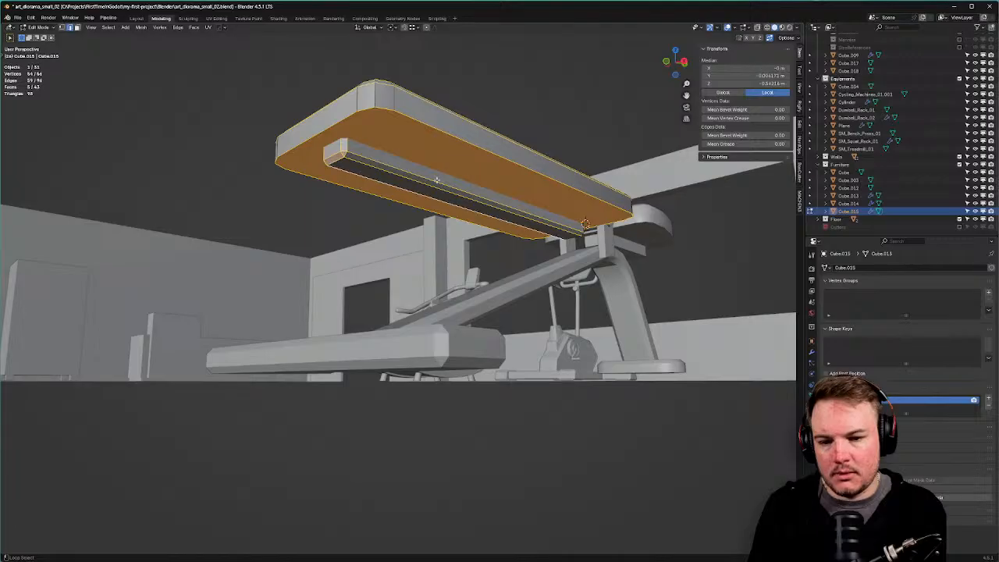
middle_click_drag(346, 171, 562, 125)
left_click(494, 165, "alt+shift")
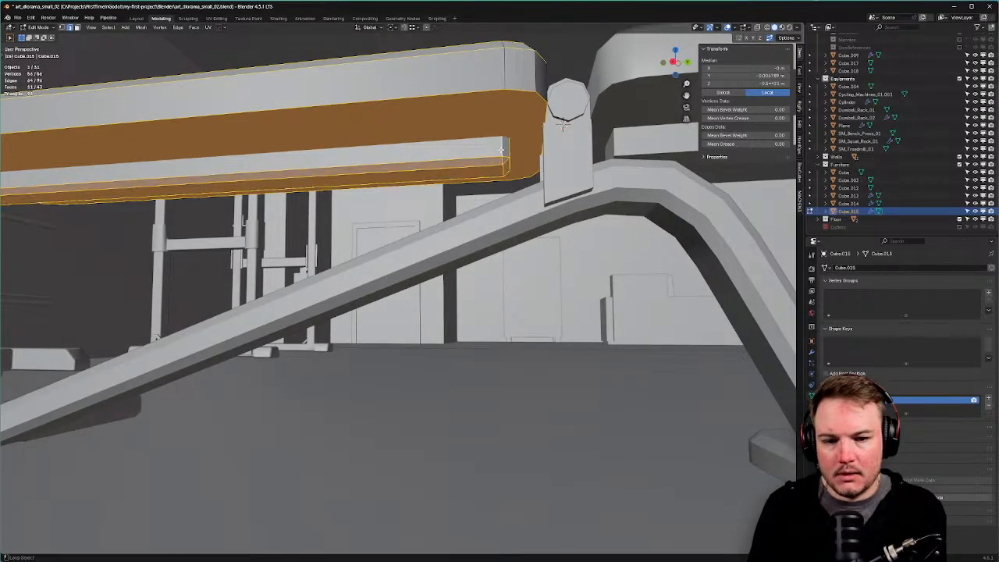
Mark the selected edge loops as sharp and go back to Object Mode.
key("ctrl+e")
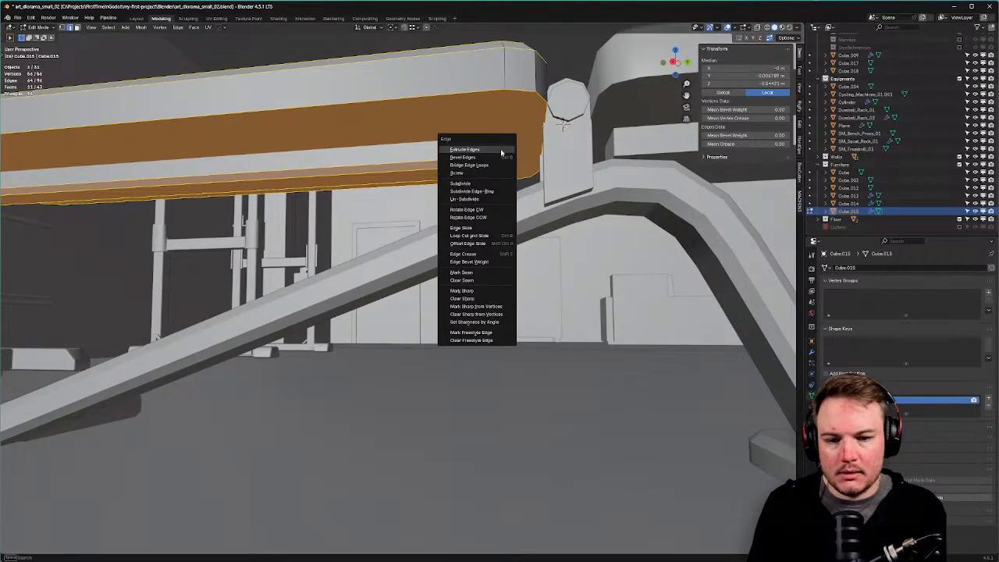
left_click(482, 292)
scroll(481, 289, "down", 4)
middle_click_drag(437, 215, 494, 216)
key("Tab")
Set the cushion's Smooth by Angle modifier to 180°.
left_click(812, 352)
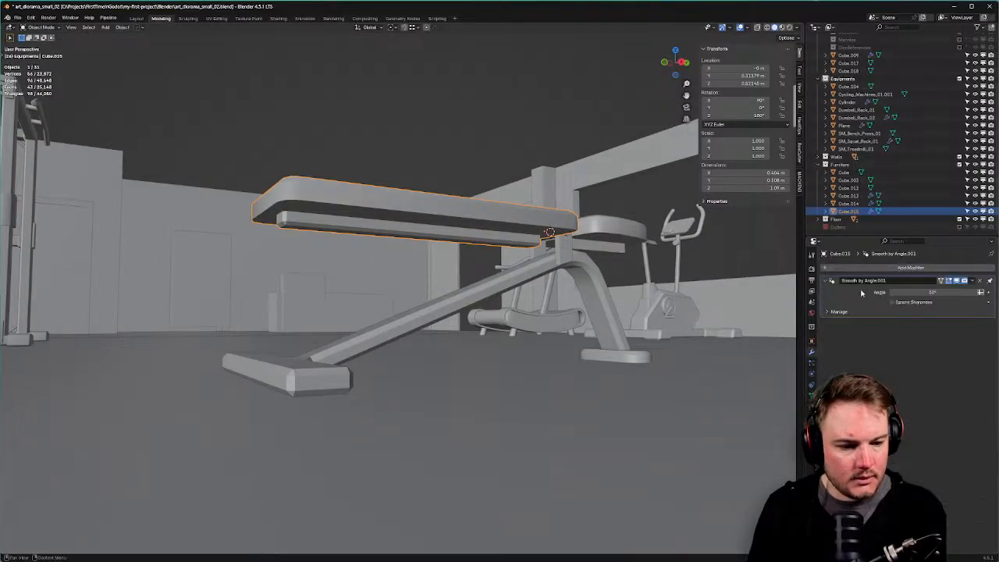
double_click(931, 293)
type("180")
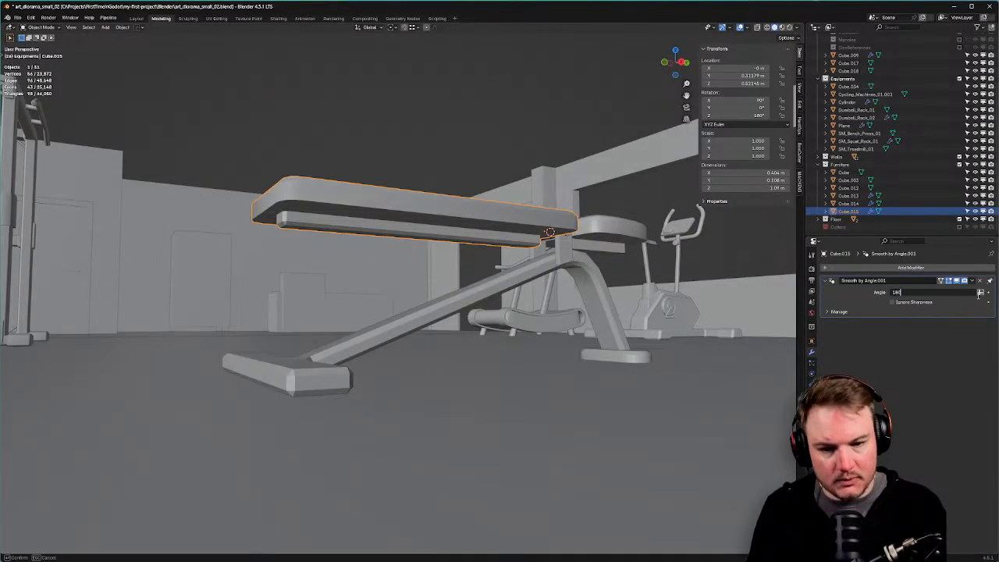
key("Return")
Clear the sharp marking from the cushion's lower edge loop.
middle_click_drag(534, 213, 350, 276)
key("Tab")
left_click(340, 316)
left_click(295, 273)
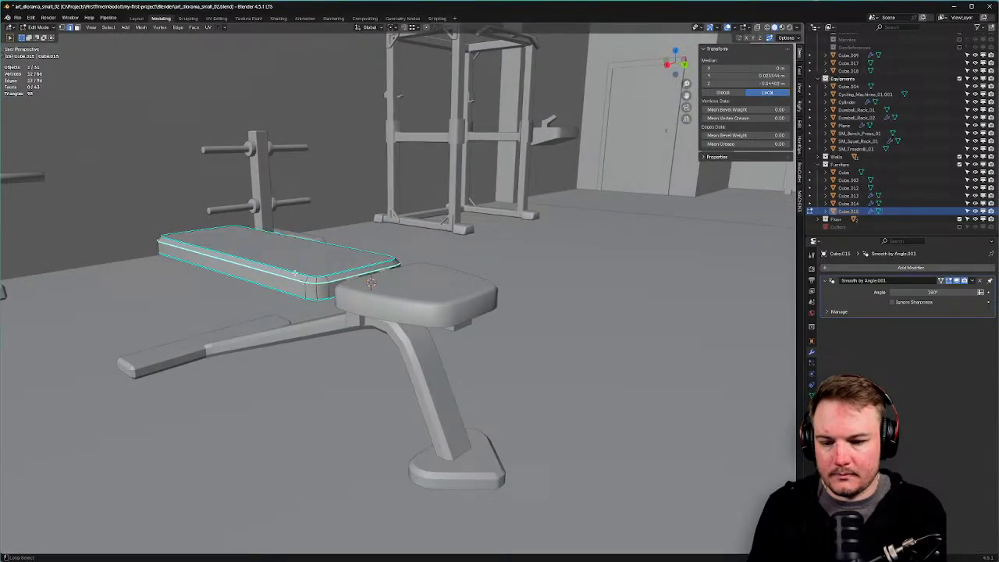
left_click(294, 273, "alt")
left_click(292, 278, "alt")
left_click(294, 273, "alt")
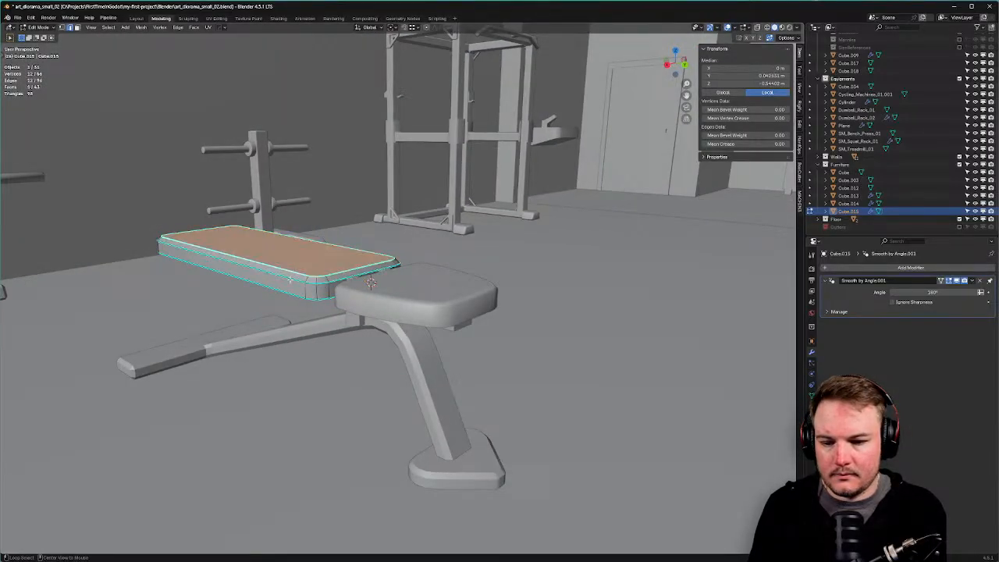
left_click(290, 280, "alt")
key("ctrl+e")
left_click(288, 287)
key("Tab")
left_click(298, 261)
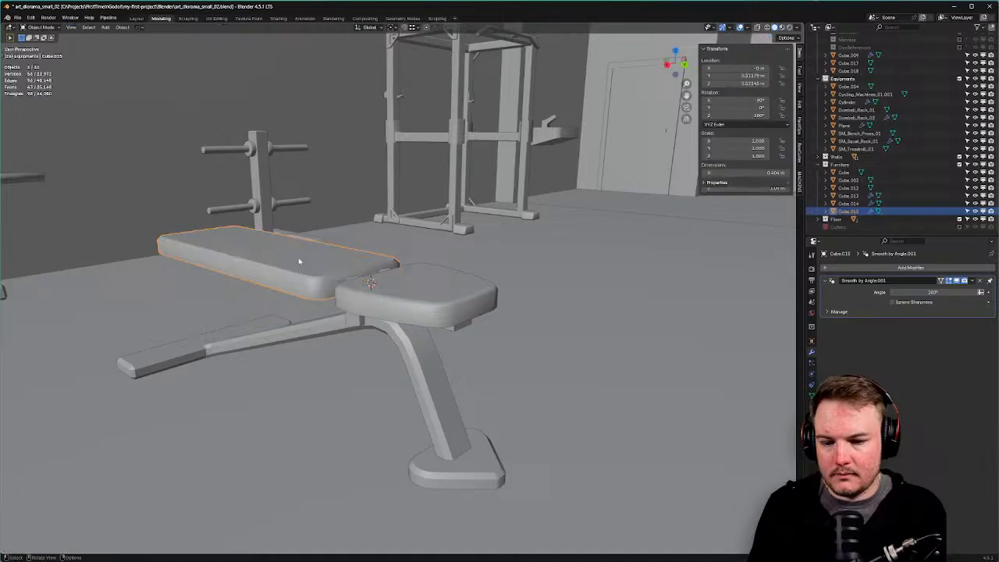
Mark the cushion's top edge loop as sharp.
middle_click_drag(299, 260, 414, 257)
key("Tab")
left_click(491, 336)
left_click(476, 302, "alt")
key("ctrl+e")
left_click(479, 294)
key("Tab")
left_click(478, 289)
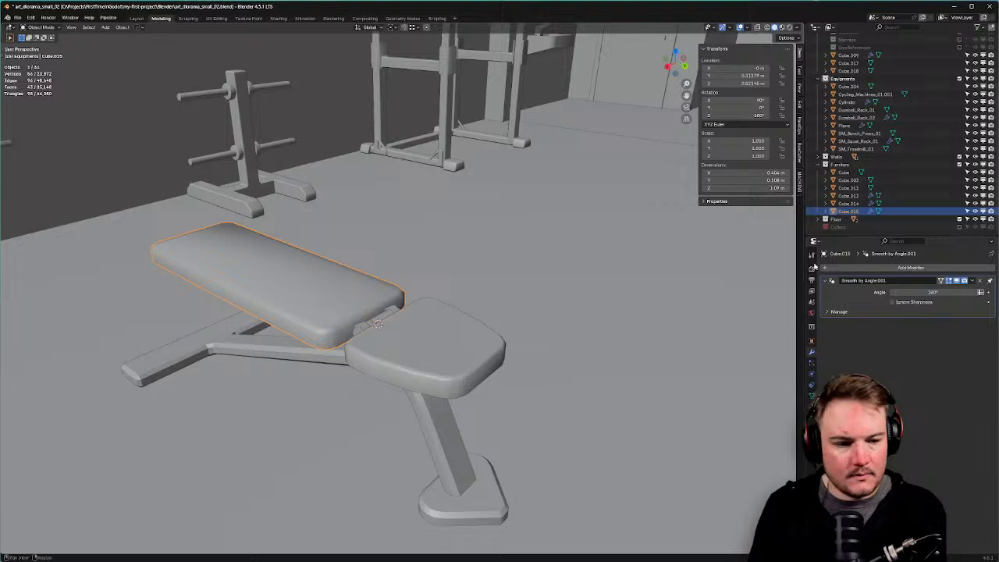
Add a Weighted Normal modifier and order it after Smooth by Angle.
left_click(839, 267)
type("weight")
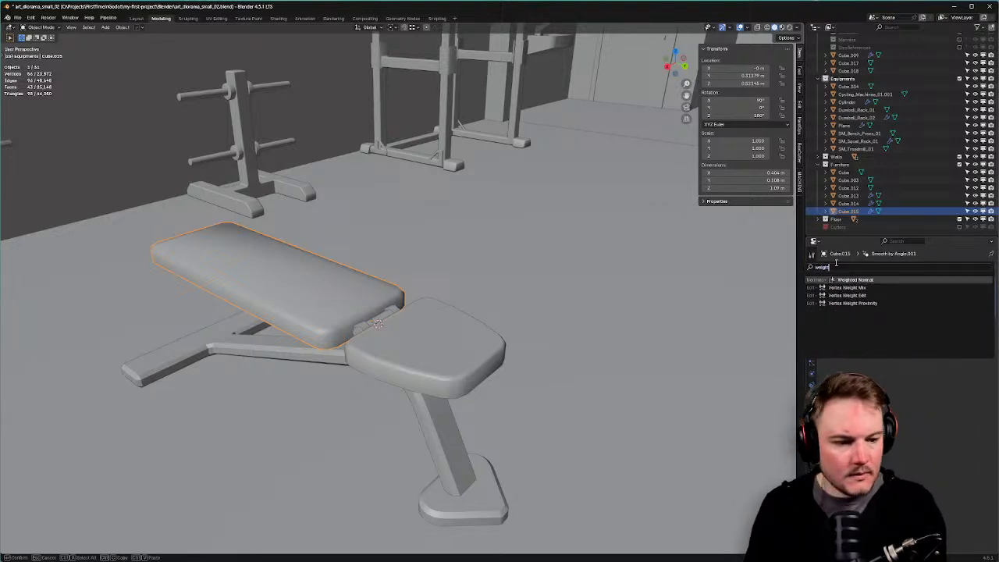
key("Return")
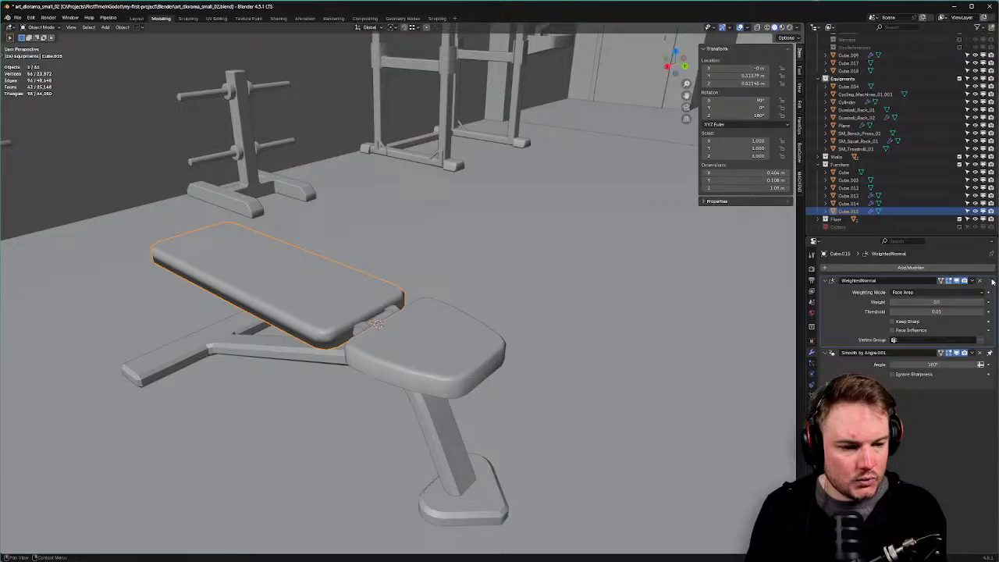
left_click_drag(991, 281, 981, 418)
left_click_drag(990, 282, 984, 409)
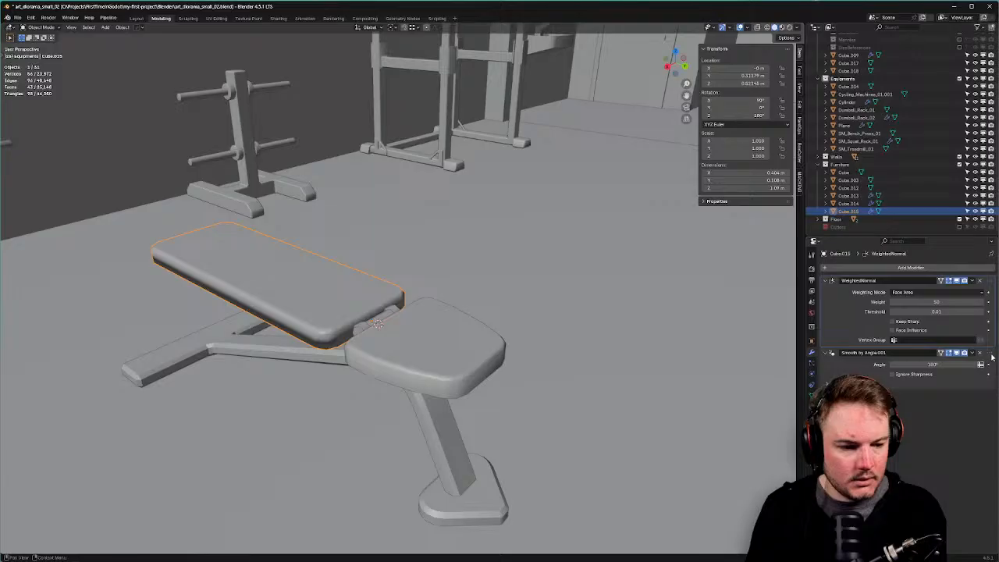
left_click_drag(991, 357, 990, 282)
Enable Keep Sharp, try a weight of 50, then return it to 100.
left_click_drag(936, 344, 981, 344)
left_click(893, 365)
middle_click_drag(672, 336, 687, 383)
left_click_drag(933, 344, 937, 345)
type("50")
key("Return")
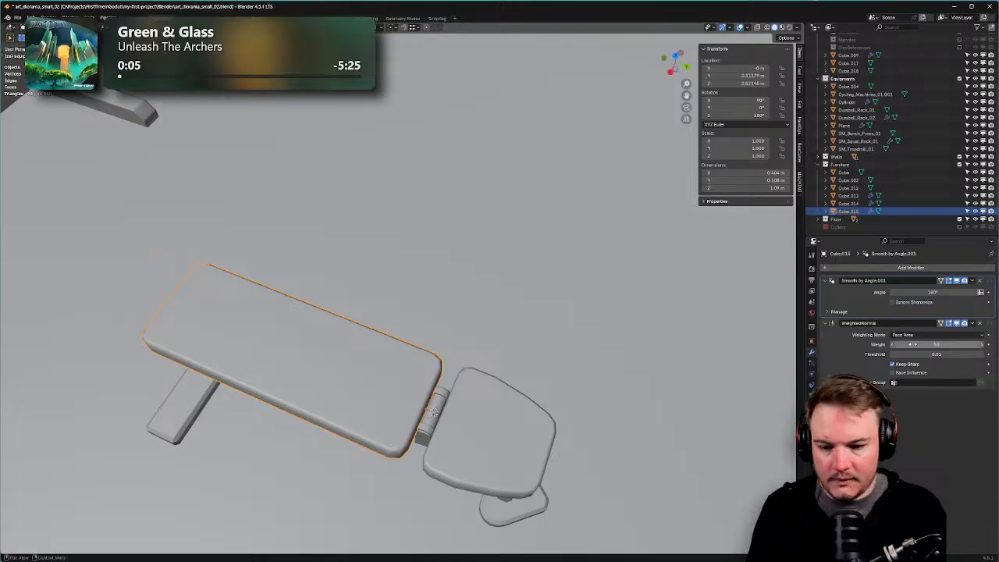
middle_click_drag(772, 345, 506, 353)
left_click_drag(936, 344, 949, 344)
middle_click_drag(468, 281, 427, 180)
left_click(401, 324)
key("Tab")
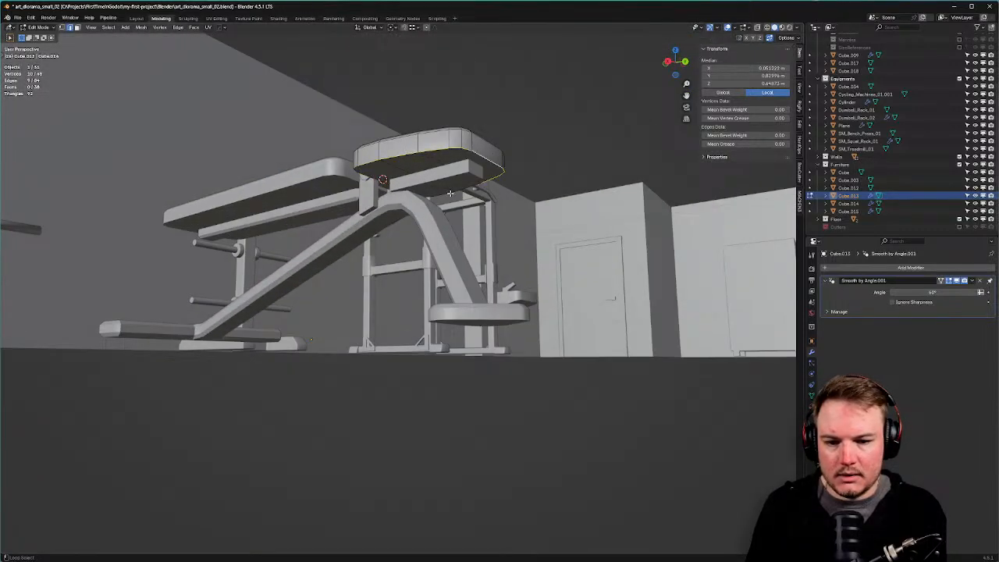
Mark the seat pad's edge loop as sharp.
right_click(403, 196)
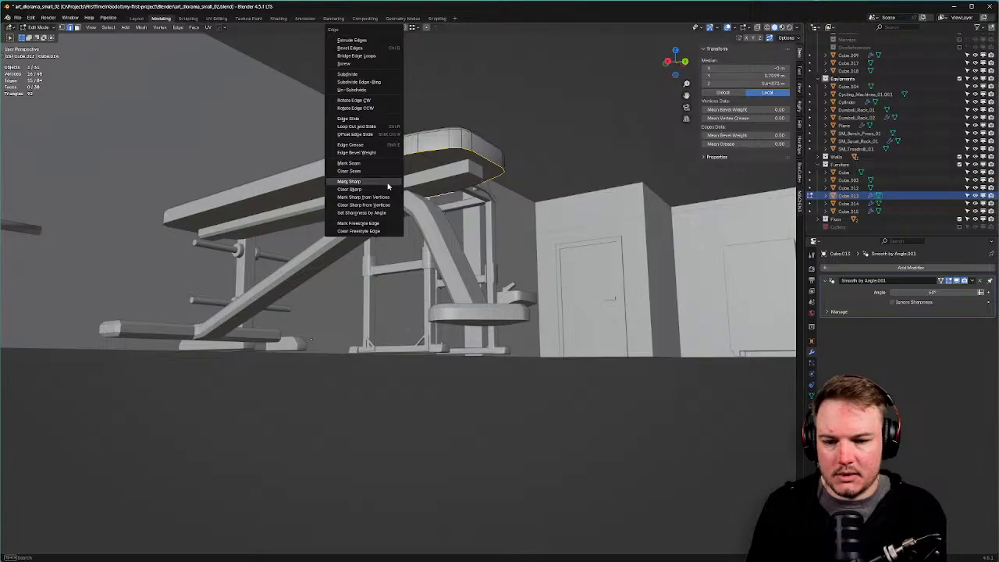
left_click(393, 188)
key("ctrl+Tab")
left_click(409, 150)
Add a Weighted Normal modifier below Smooth by Angle, with the angle set to 180°.
left_click(910, 268)
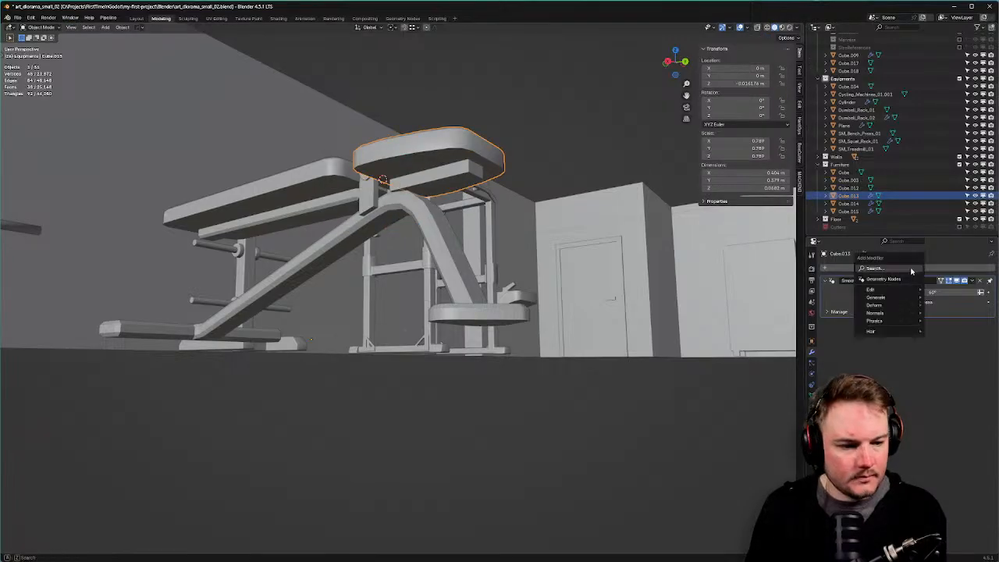
type("wei")
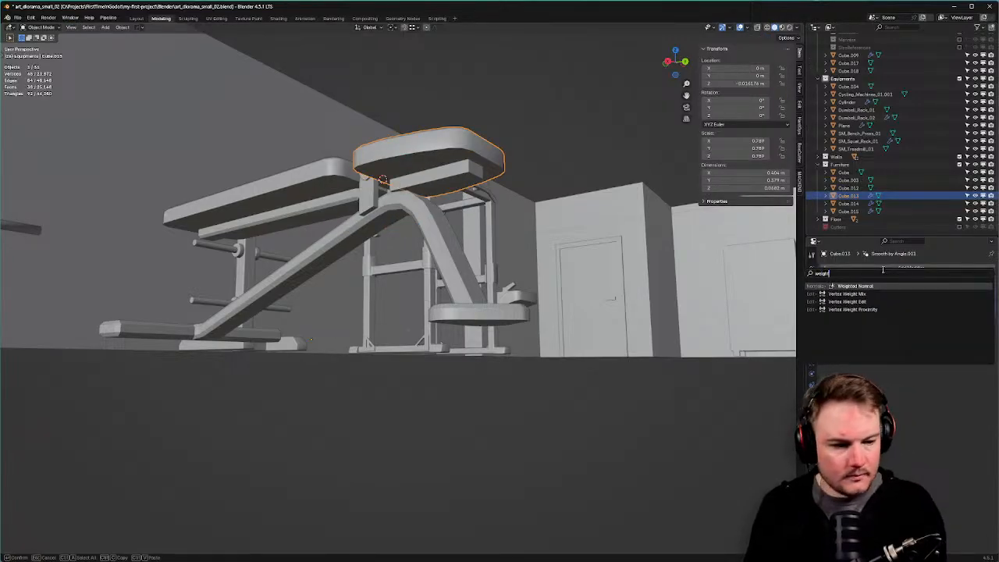
type("ght")
key("Return")
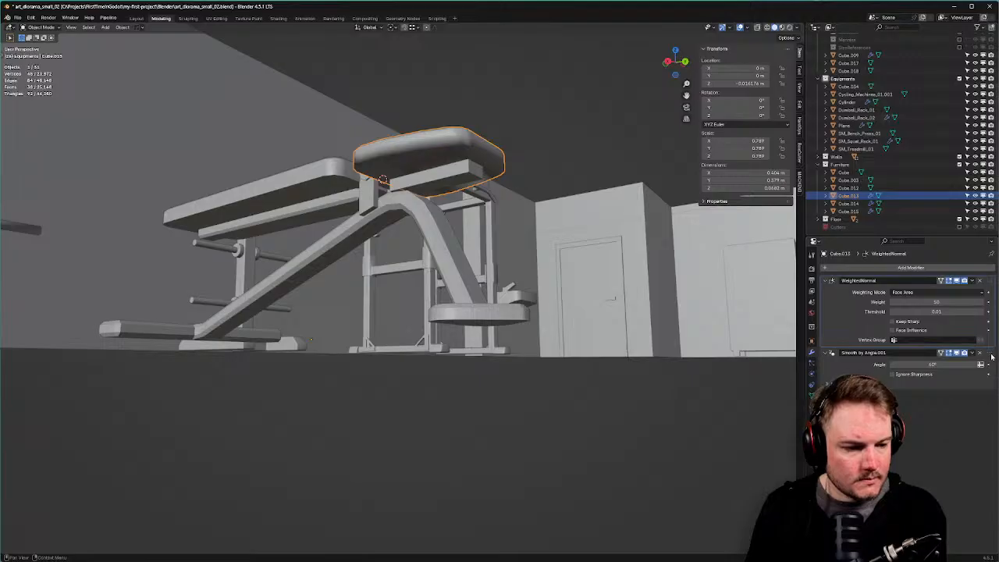
left_click_drag(992, 356, 985, 282)
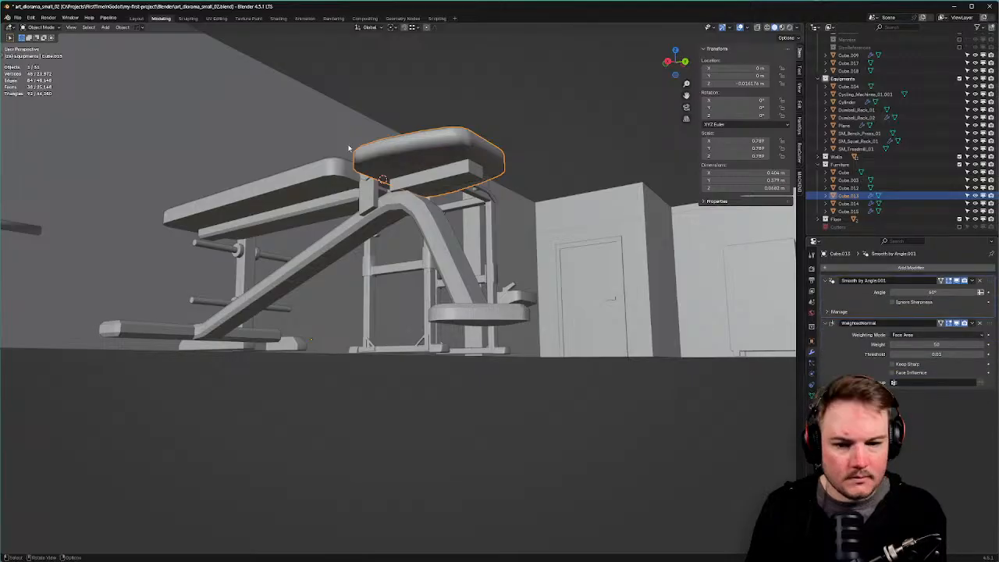
left_click(935, 292)
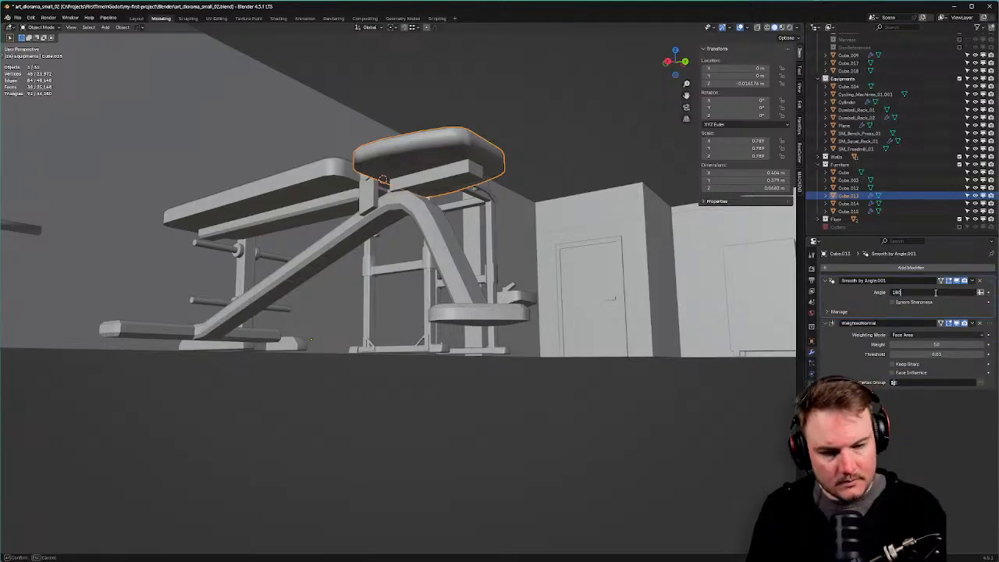
key("Return")
Turn on Keep Sharp in the seat pad's Weighted Normal modifier.
key("Tab")
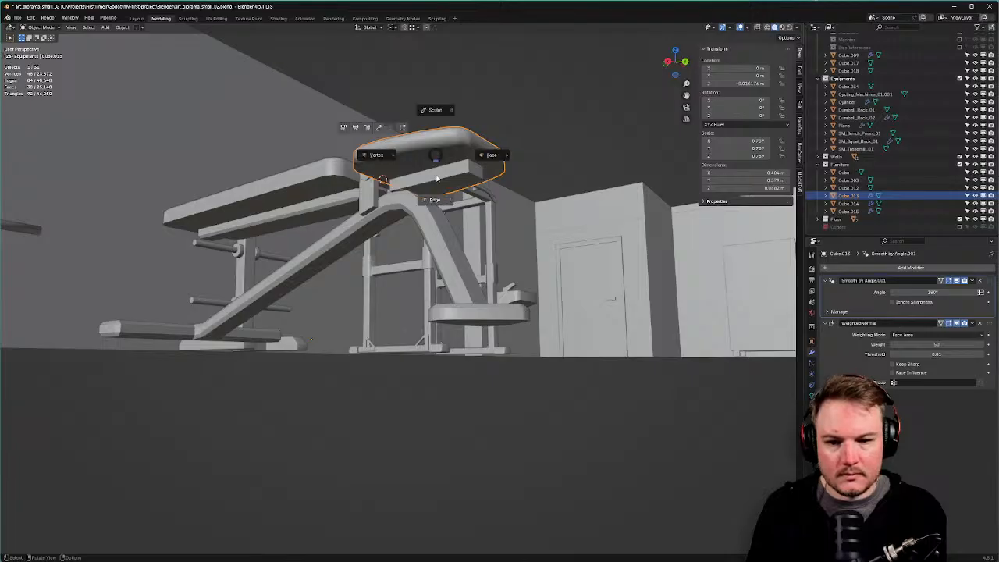
left_click(895, 365)
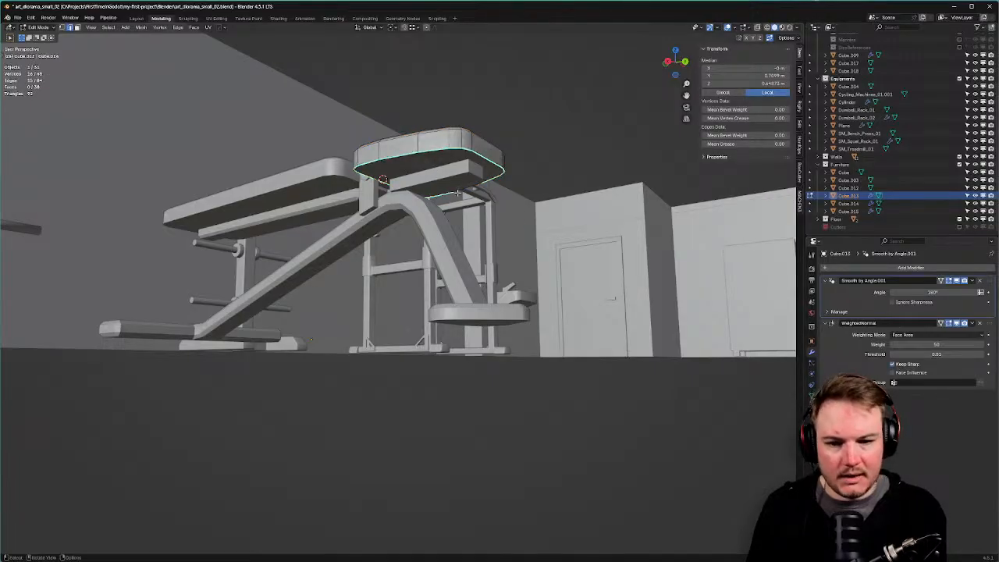
key("Tab")
middle_click_drag(480, 142, 533, 177)
middle_click_drag(537, 57, 390, 207)
Move the long seat pad's origin to the hinge point in Right Ortho view.
left_click(390, 206)
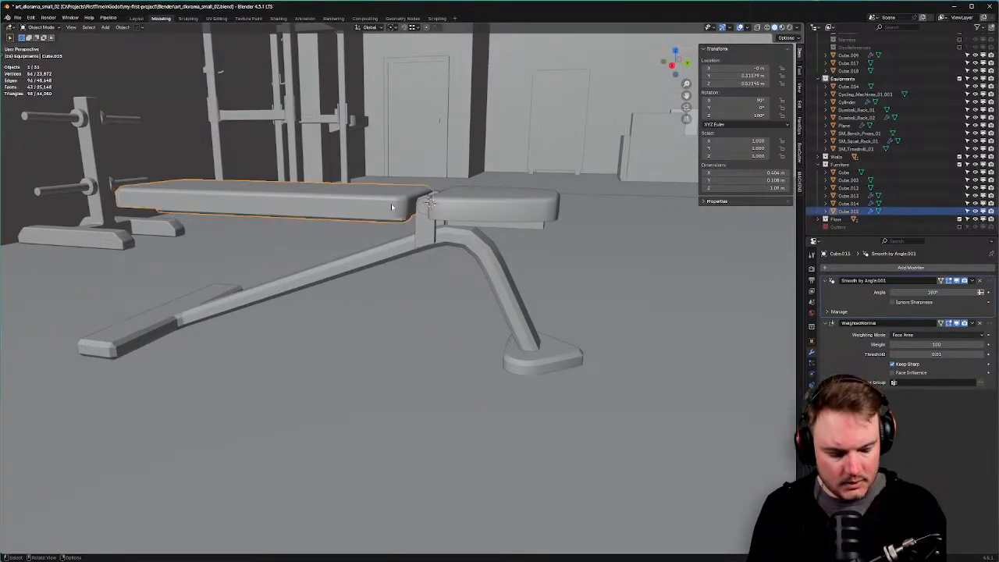
key("KP_3")
scroll(416, 213, "up", 6)
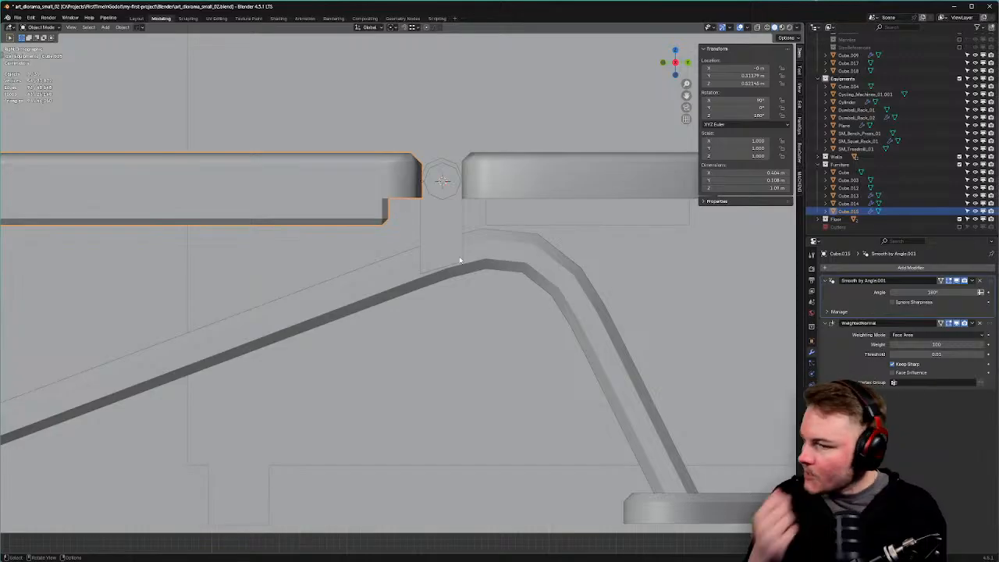
key("shift+a")
key("shift+s")
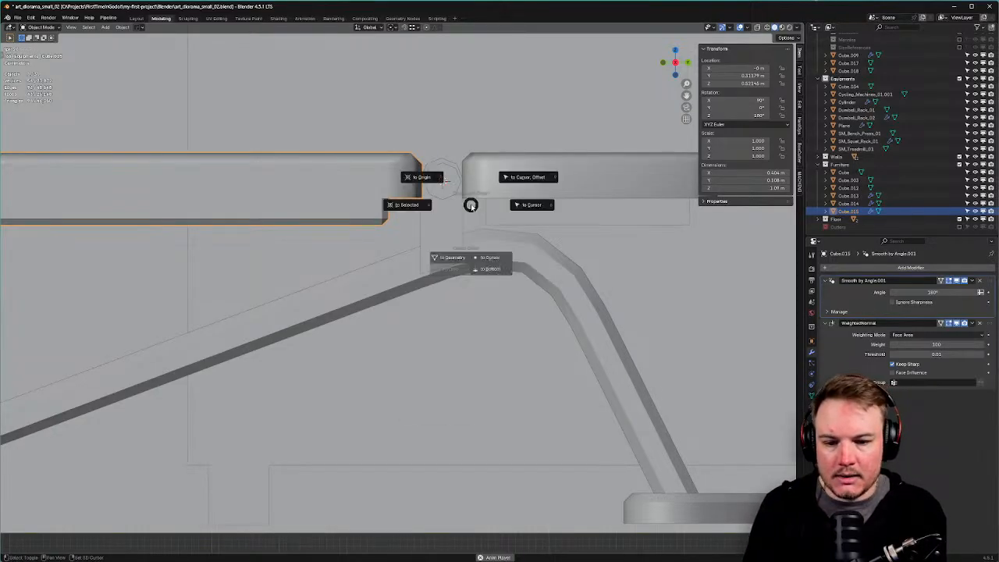
left_click(488, 260)
scroll(547, 187, "down", 3)
scroll(571, 161, "down", 2)
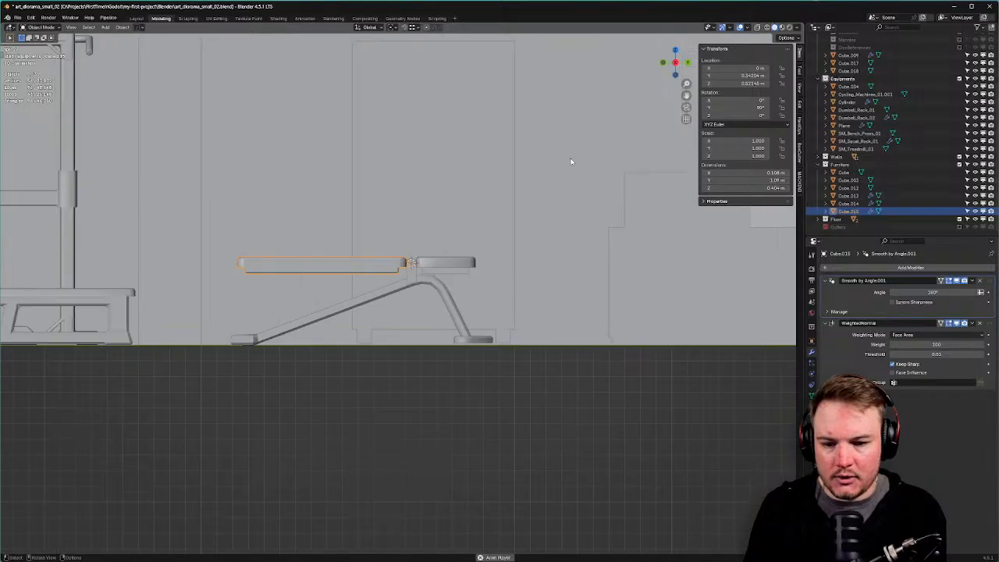
Rotate the seat pad 53.6° around the hinge into an inclined backrest.
key("r")
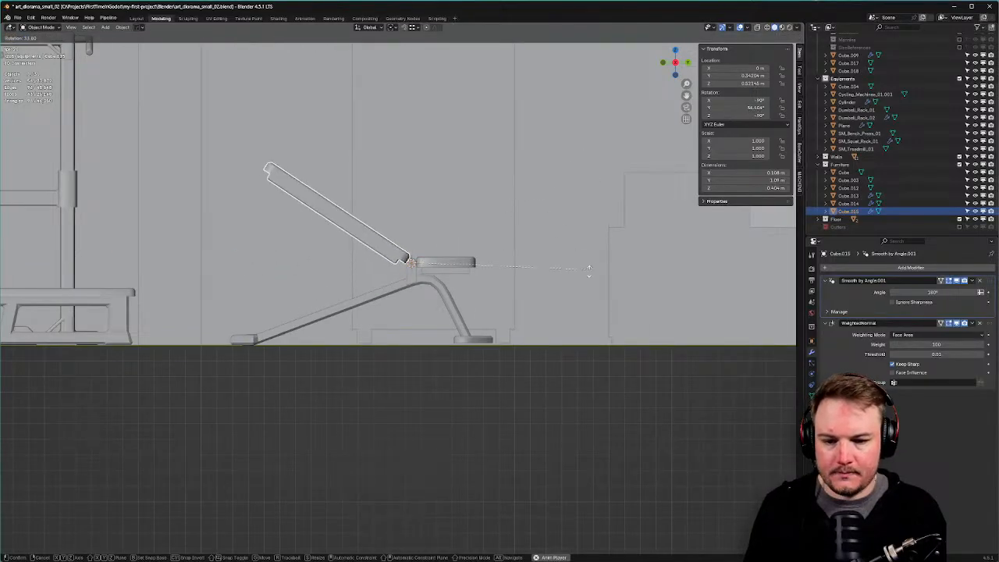
left_click(555, 321)
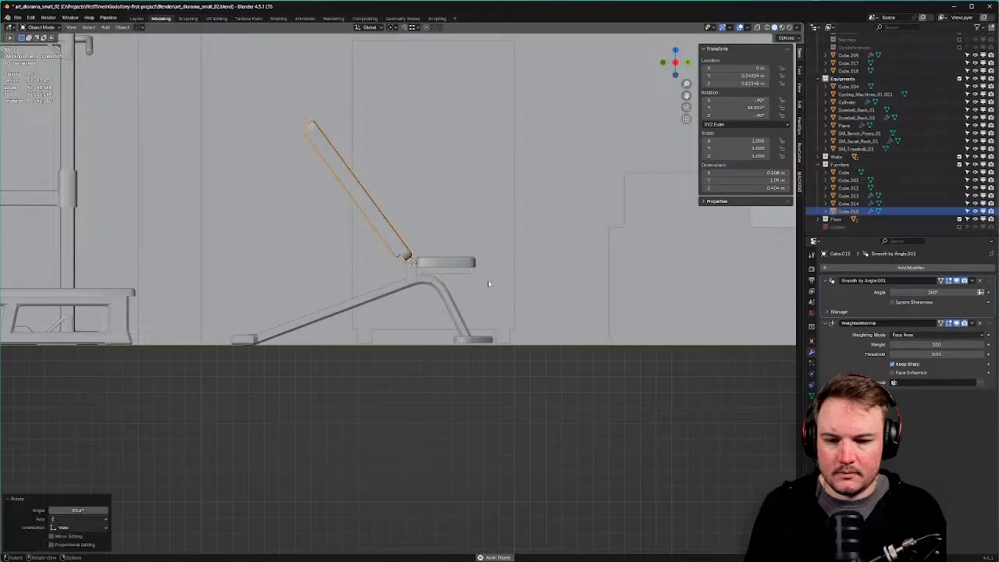
middle_click_drag(489, 283, 566, 327)
scroll(468, 336, "up", 2)
middle_click_drag(461, 343, 463, 221, "shift")
scroll(539, 215, "down", 3)
left_click(464, 222)
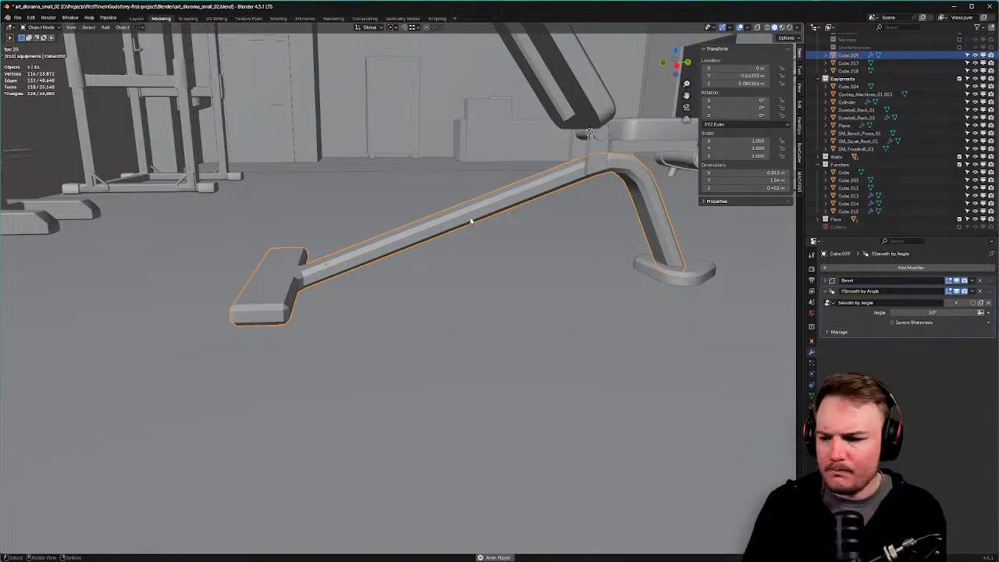
Duplicate the frame beam's side face and separate it into its own object.
middle_click_drag(471, 221, 434, 240)
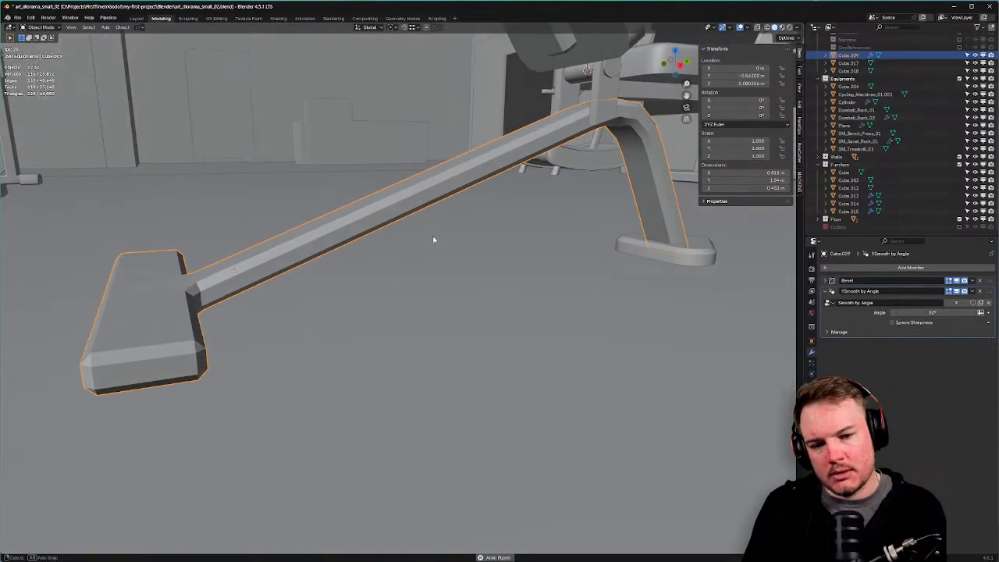
key("Tab")
key("ctrl+Tab")
left_click(459, 185)
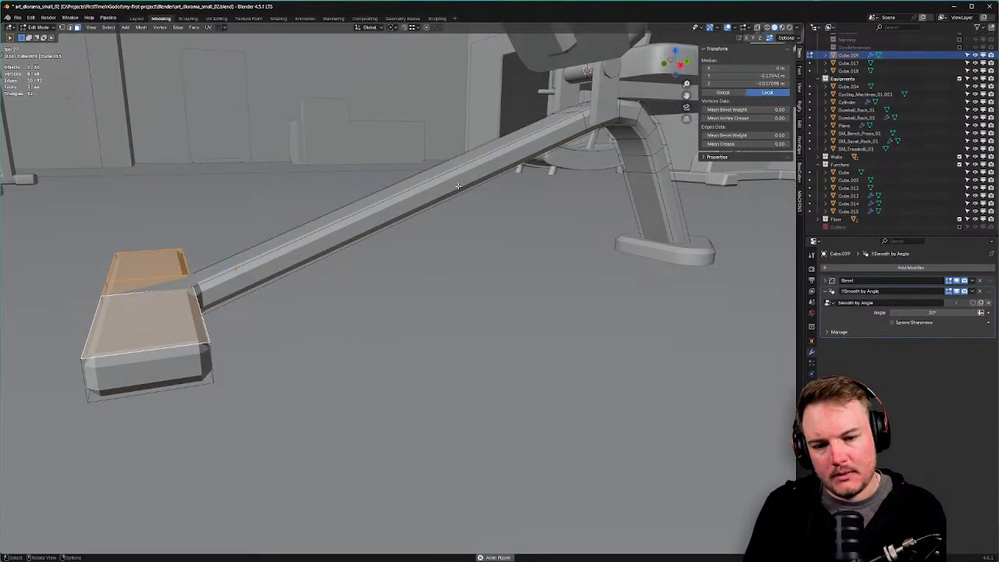
left_click(458, 185)
middle_click_drag(458, 186, 615, 246)
key("shift+d")
right_click(615, 249)
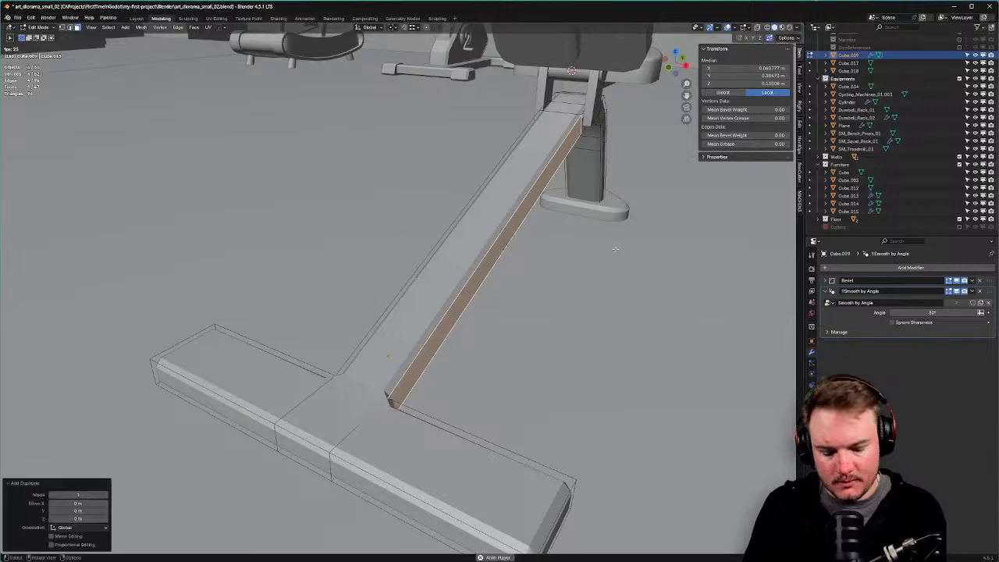
key("p")
left_click(616, 249)
key("Tab")
left_click(615, 211)
Remove the Bevel and Smooth by Angle modifiers from the separated strip Cube.016.
left_click(503, 202)
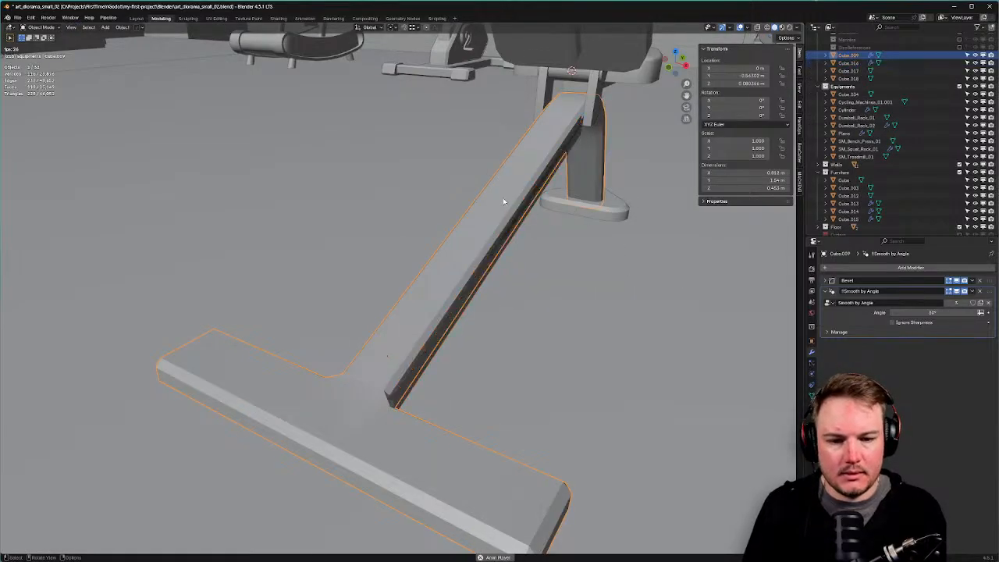
left_click(850, 63)
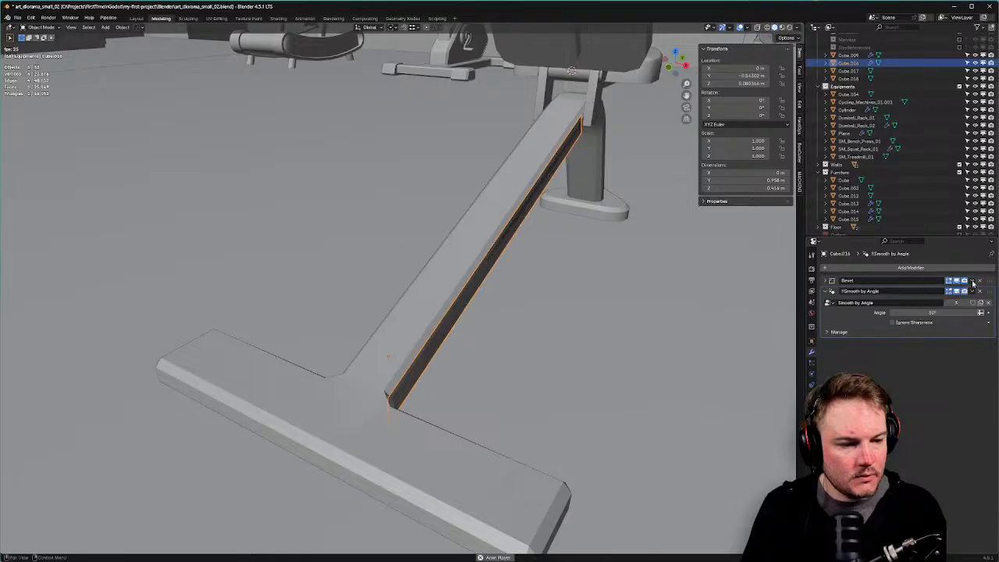
left_click(979, 281)
left_click(979, 280)
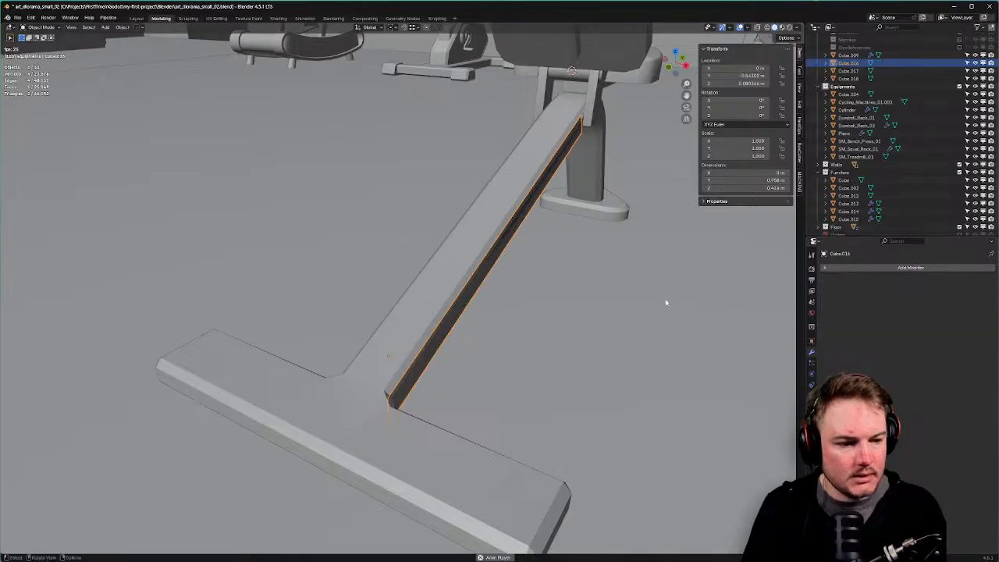
Put the strip in Edit Mode with all its faces selected.
middle_click_drag(665, 302, 570, 254)
key("Tab")
left_click(661, 276)
key("a")
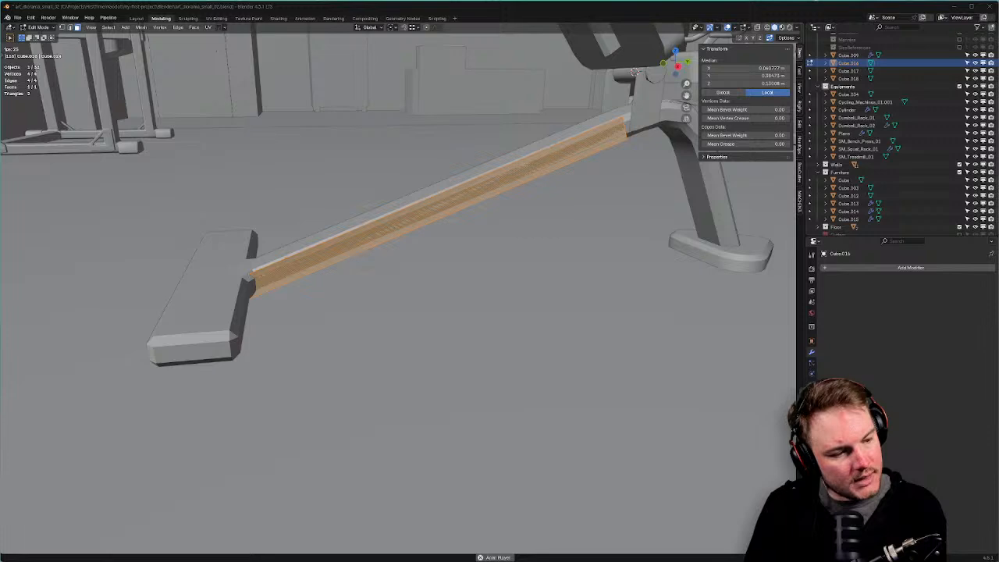
middle_click_drag(437, 234, 472, 265)
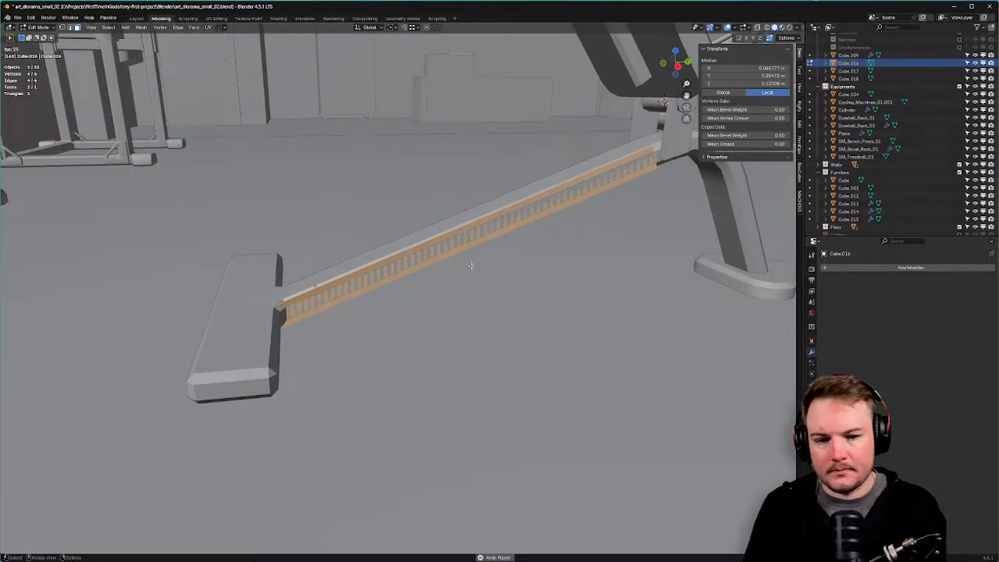
In Right Ortho view, add a loop cut along the strip.
key("KP_3")
scroll(463, 225, "up", 1)
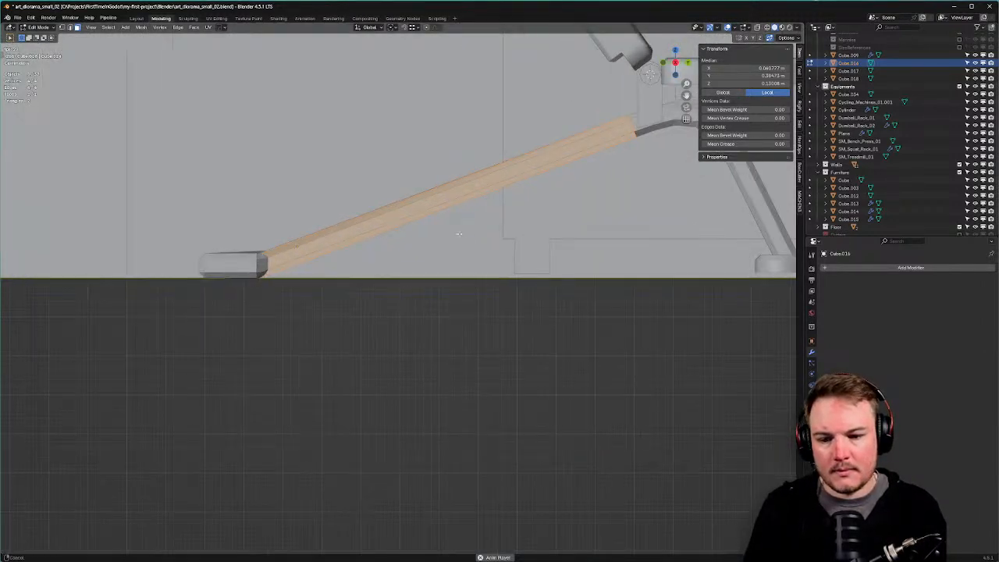
middle_click_drag(460, 217, 444, 289, "shift")
key("Tab")
left_click(442, 328)
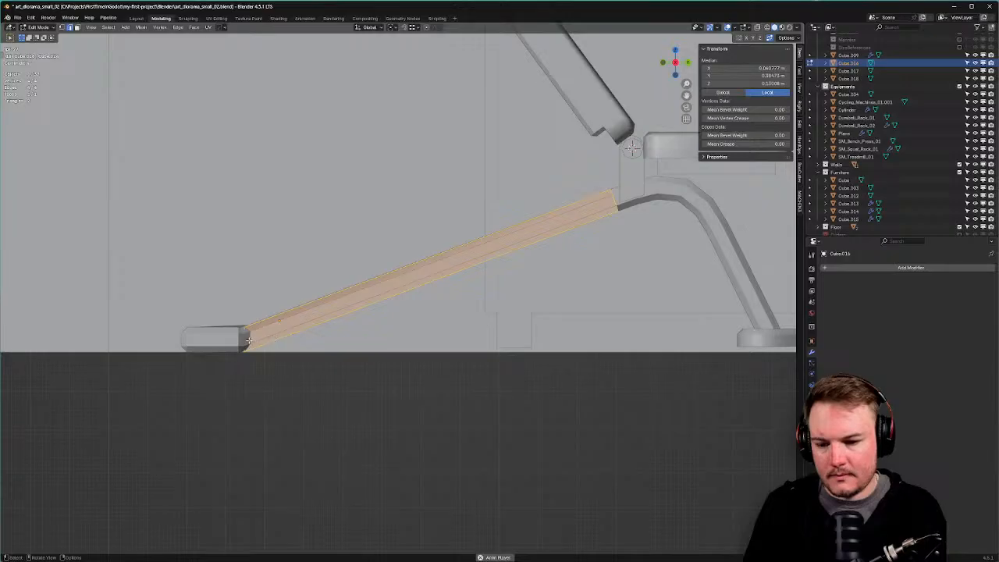
left_click(251, 341)
key("ctrl+r")
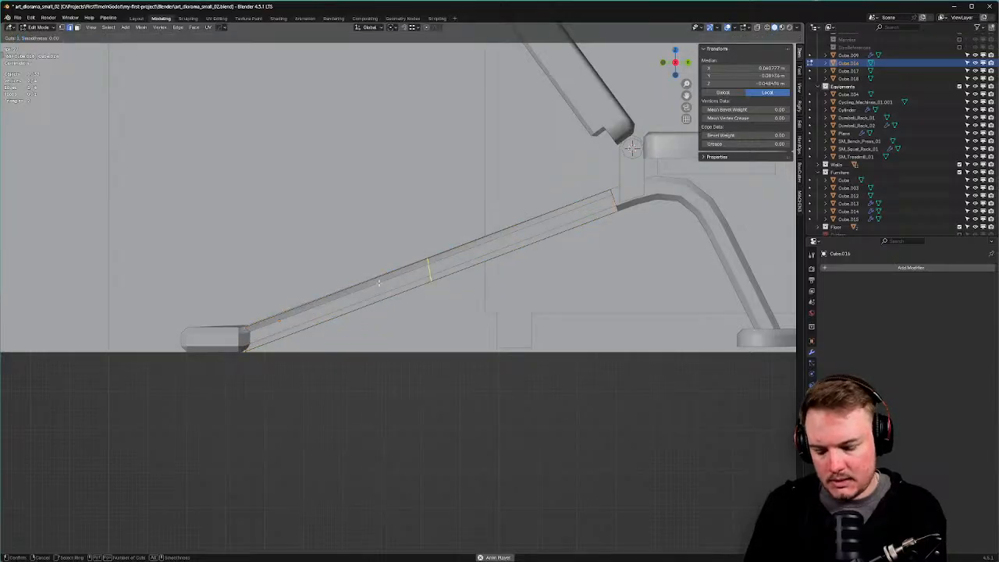
left_click(378, 282)
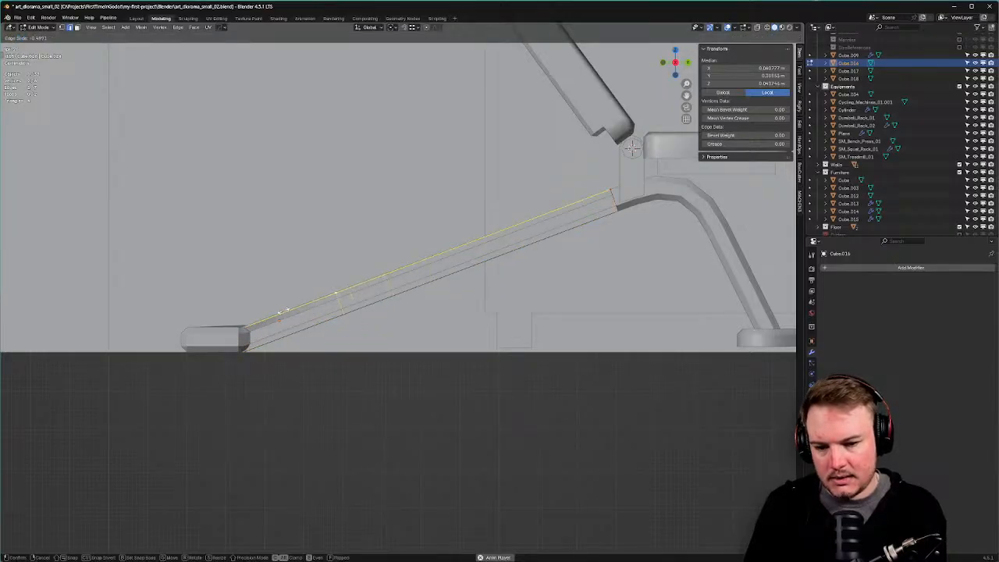
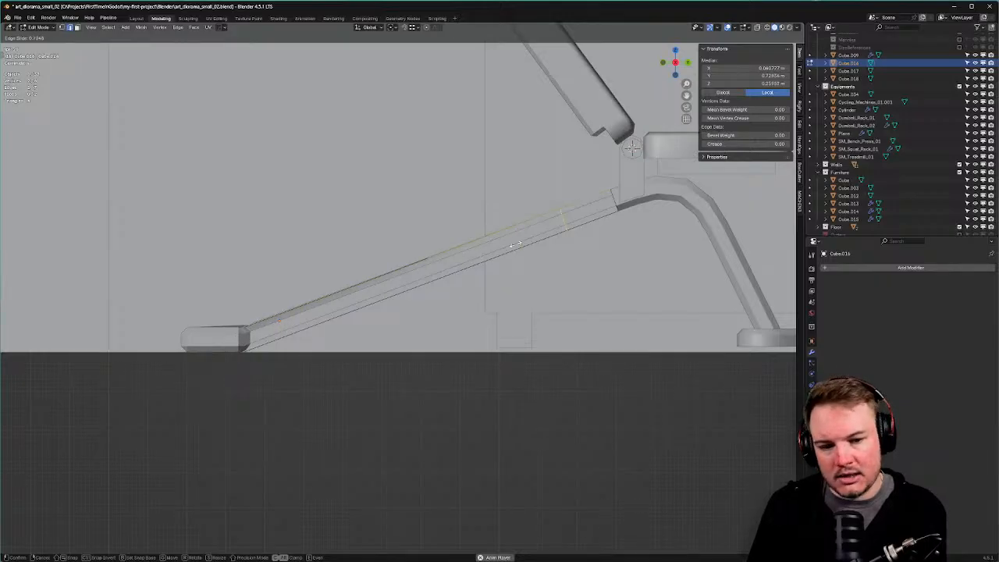
Slide a loop near the beam's lower end, then delete the beam's lower-end face.
key("f")
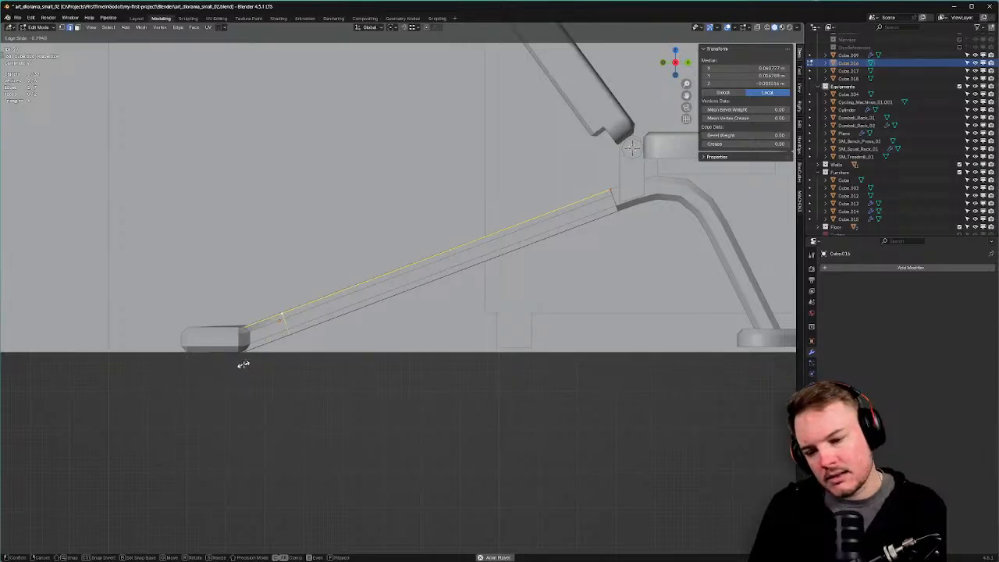
left_click(245, 364)
key("3")
left_click(269, 335)
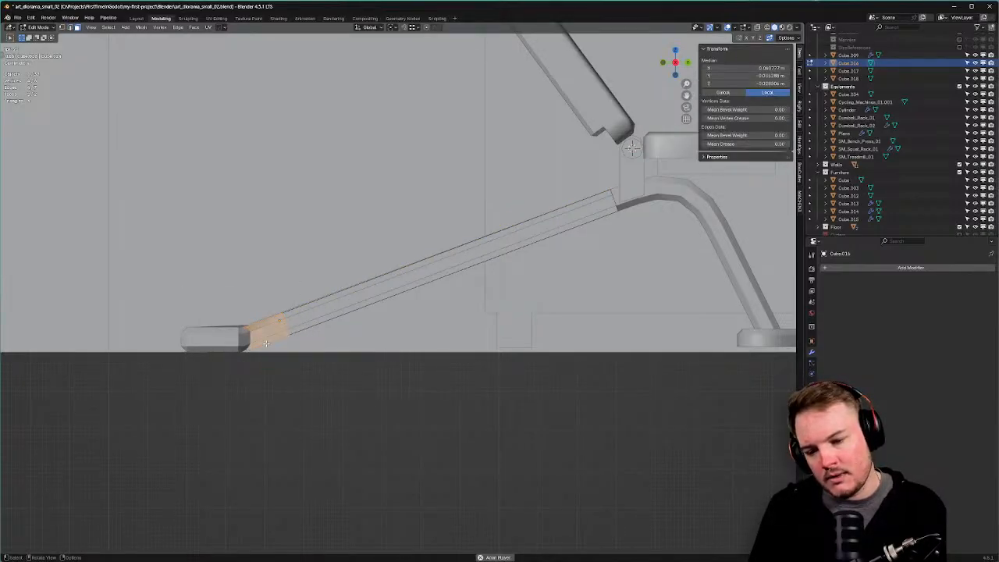
key("x")
left_click(268, 346)
Edge-slide the beam's lower long edges into new positions along the incline.
key("Tab")
left_click(662, 289)
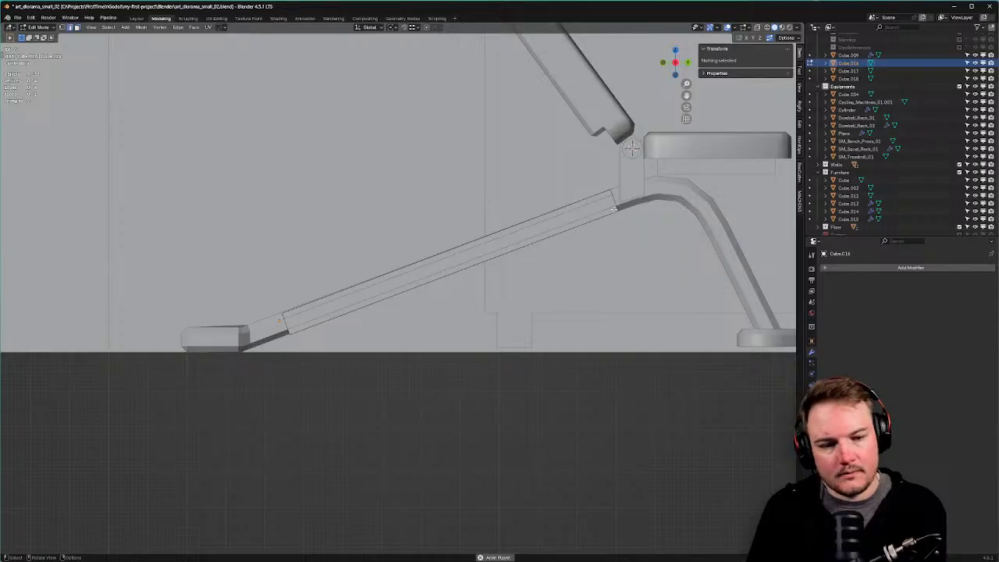
left_click(609, 210)
key("g")
key("g")
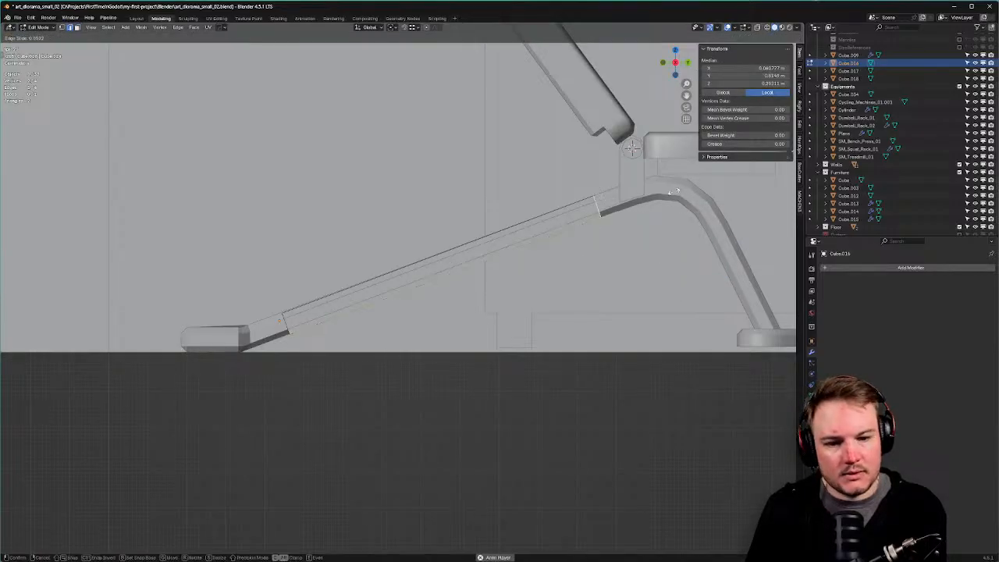
left_click(667, 195)
key("g")
key("g")
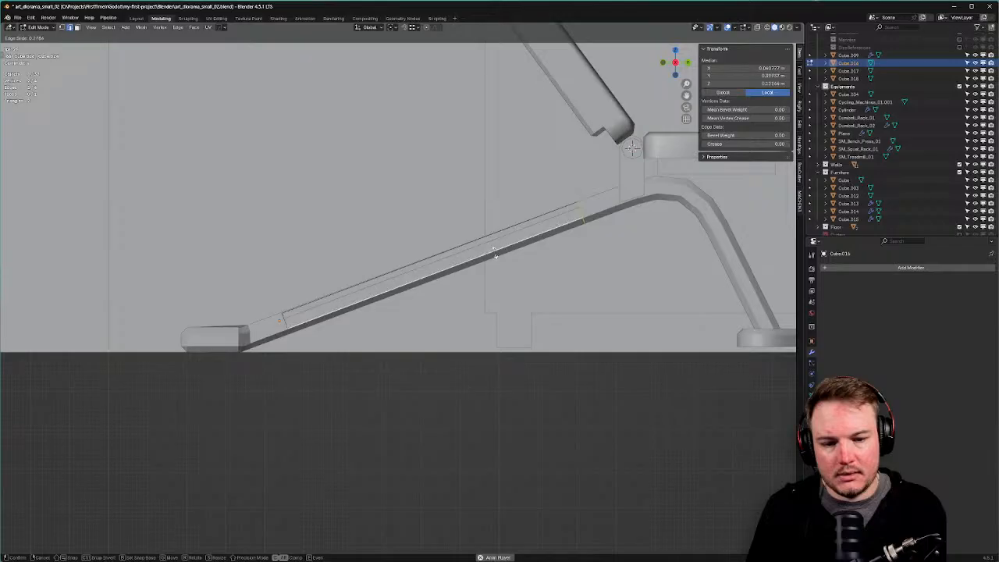
left_click(503, 249)
Back in the side view, select the beam's upper edge and switch to face selection.
key("KP_5")
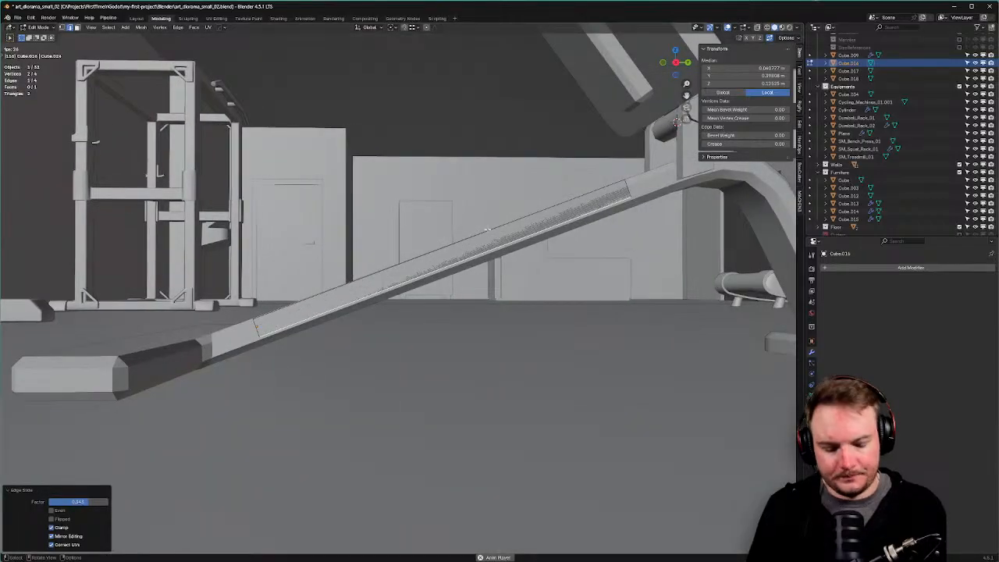
key("KP_5")
key("KP_1")
key("KP_3")
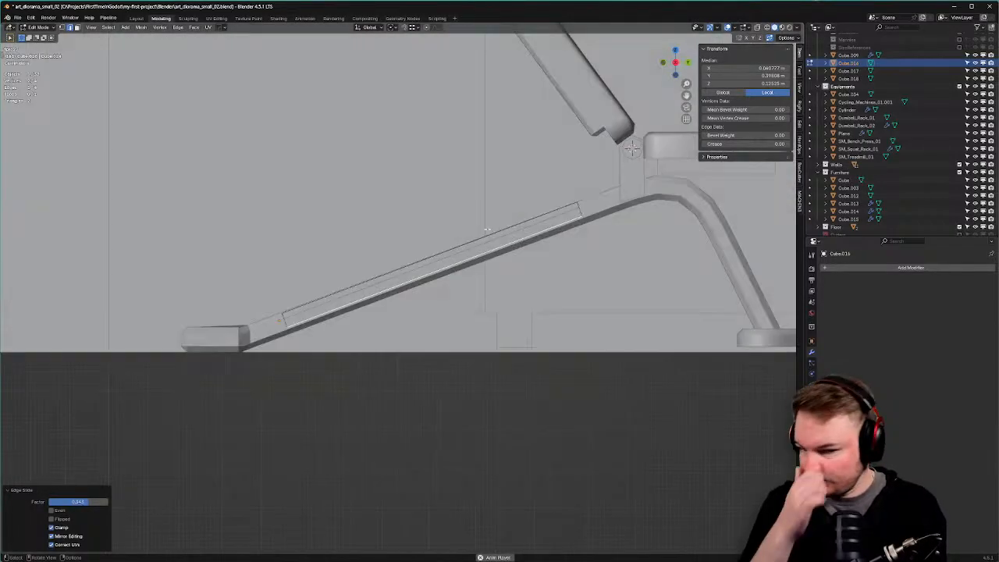
left_click(480, 235)
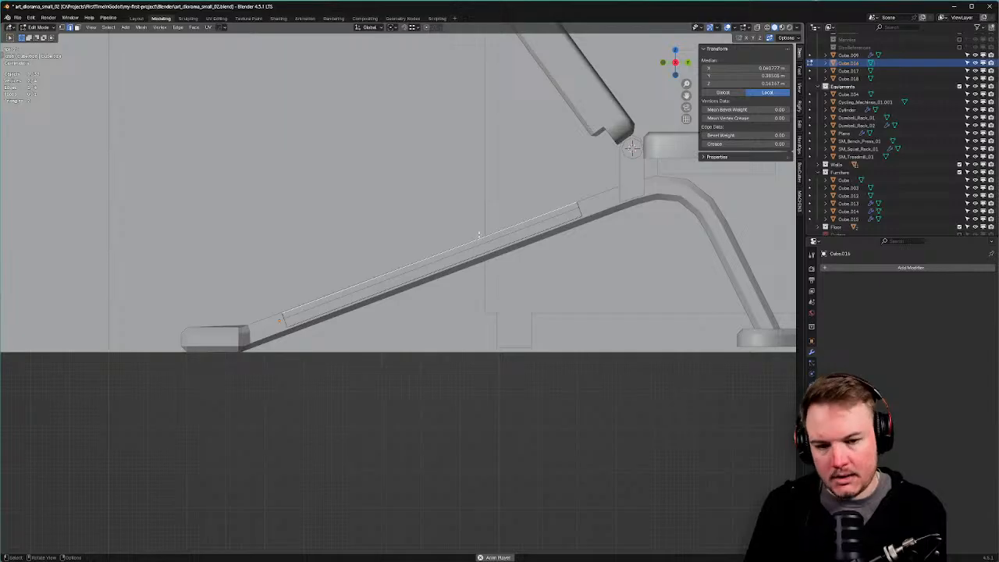
key("Tab")
left_click(511, 243)
Create a custom transform orientation from the beam's long top face.
left_click(500, 239)
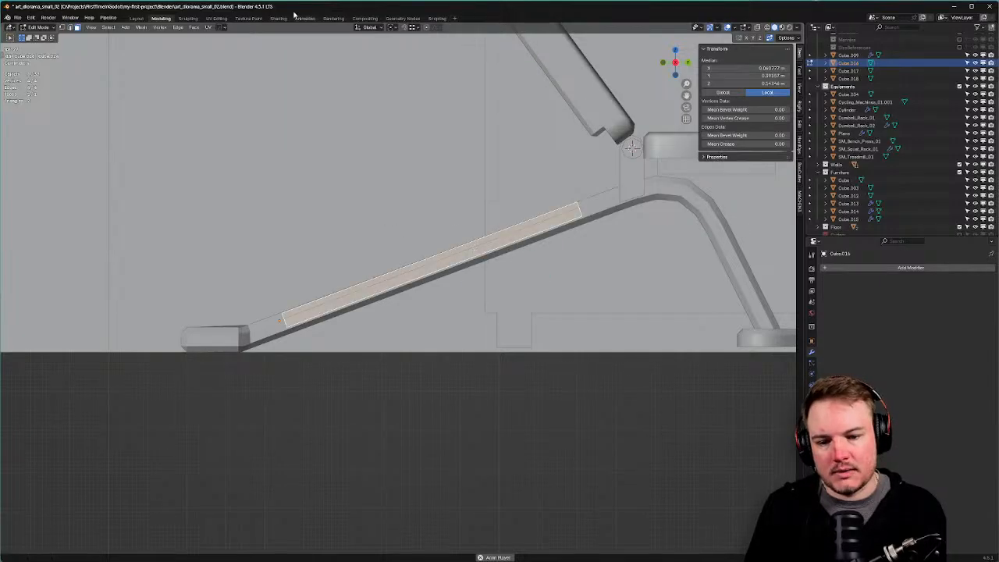
left_click(393, 28)
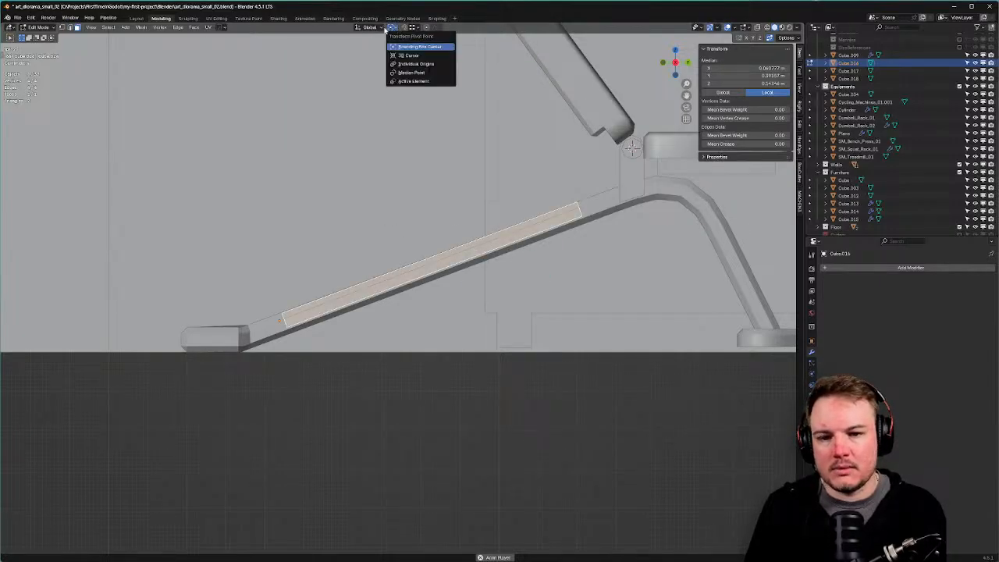
mouse_move(382, 28)
left_click(396, 52)
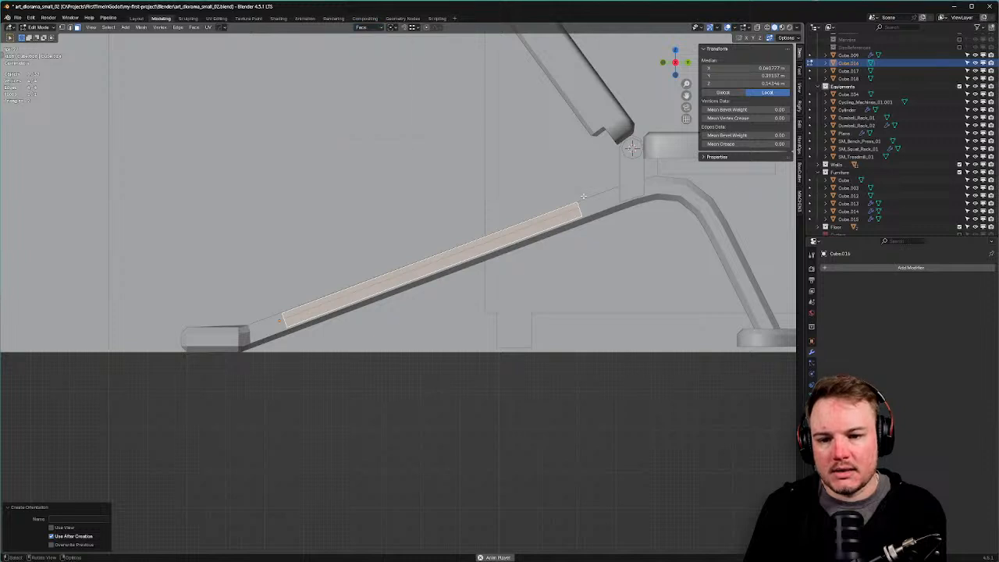
Raise the bar's top edge along the face X axis to thicken the pad.
key("Tab")
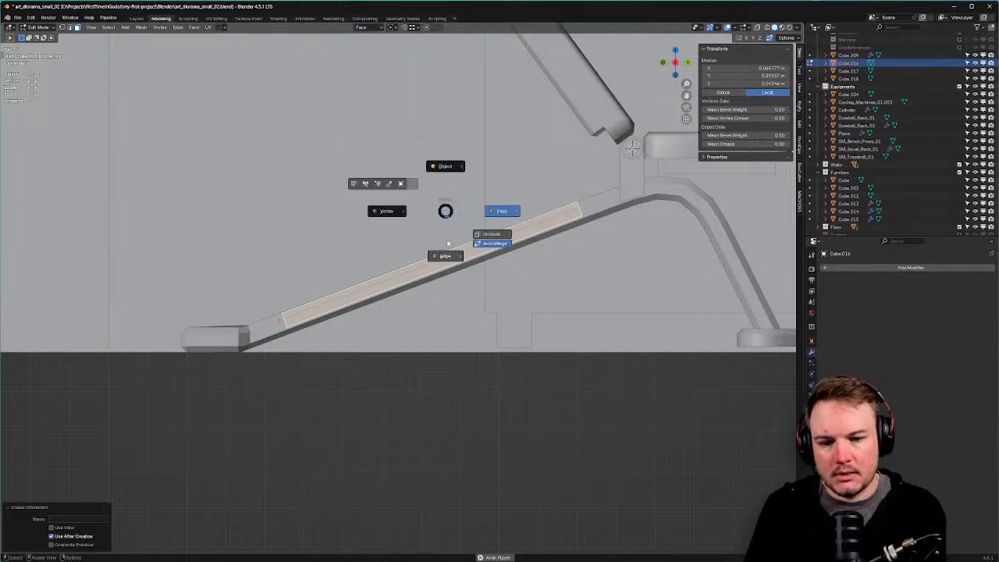
left_click(448, 247)
key("g")
key("y")
key("z")
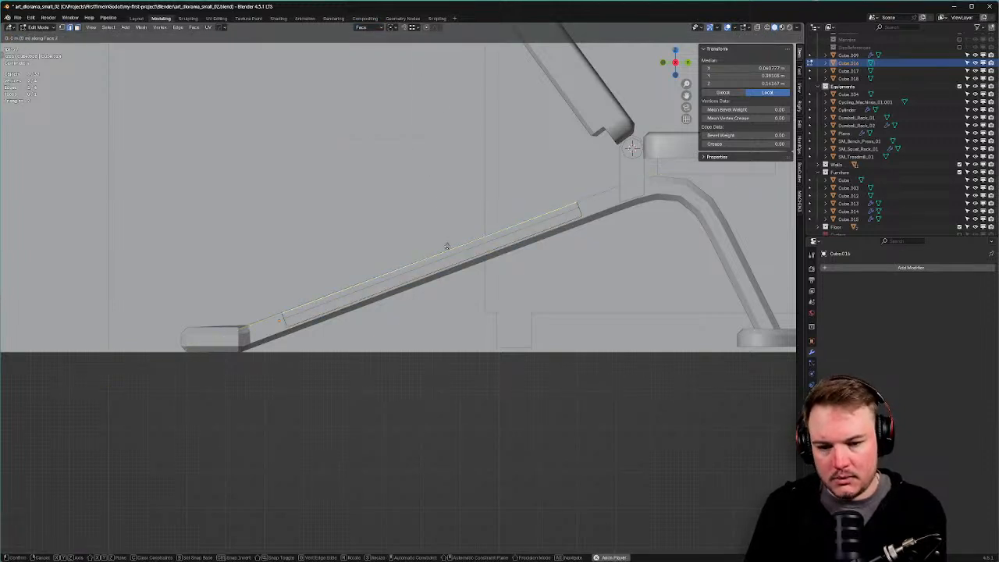
key("x")
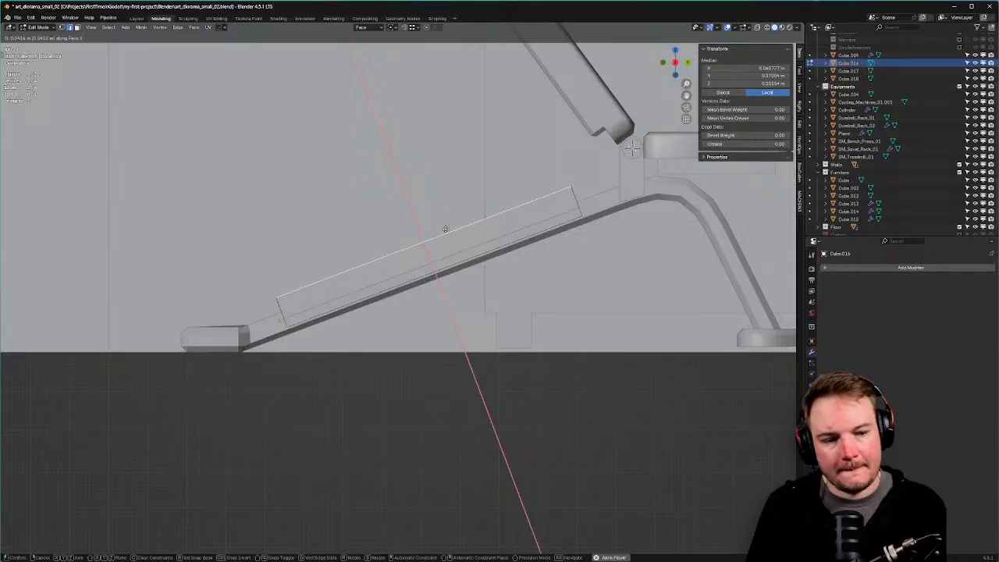
left_click(472, 225)
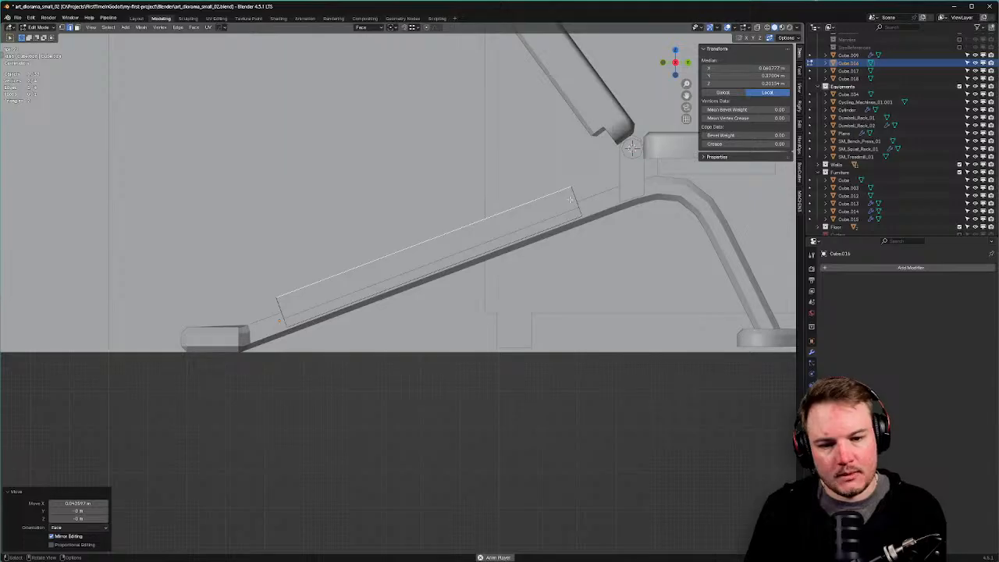
Add a loop cut across the pad and begin sliding it along the bench.
key("ctrl+r")
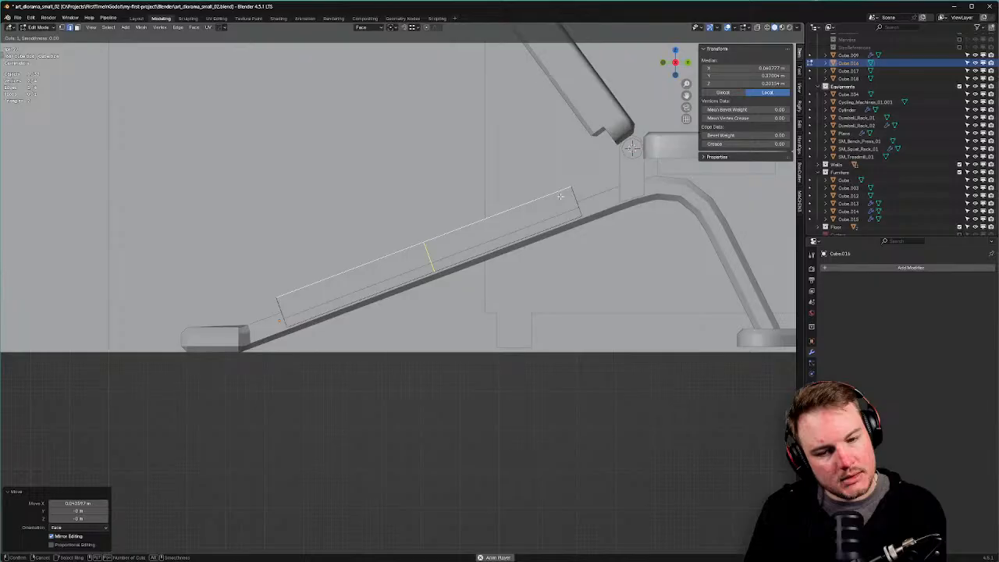
left_click(560, 195)
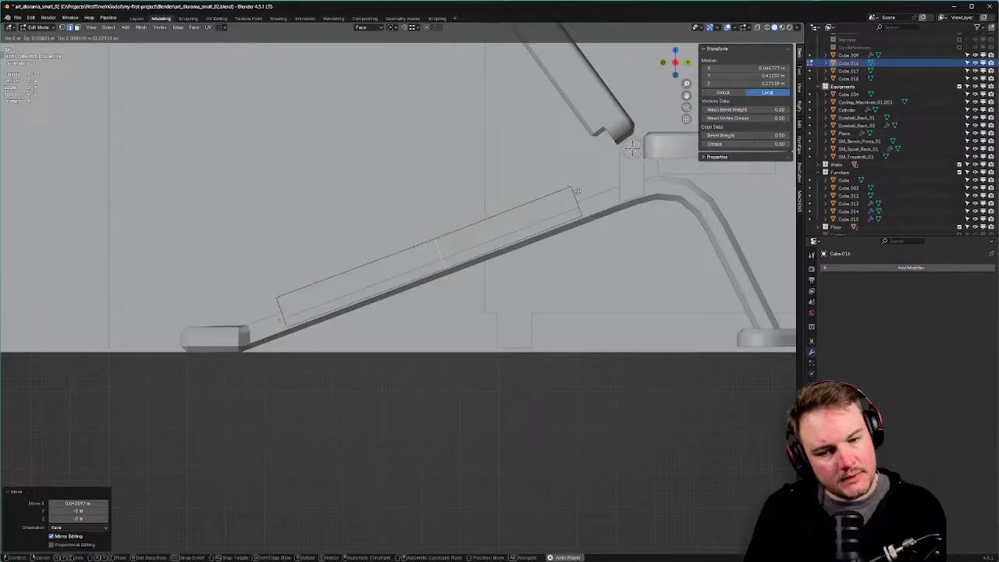
right_click(656, 172)
key("g")
key("g")
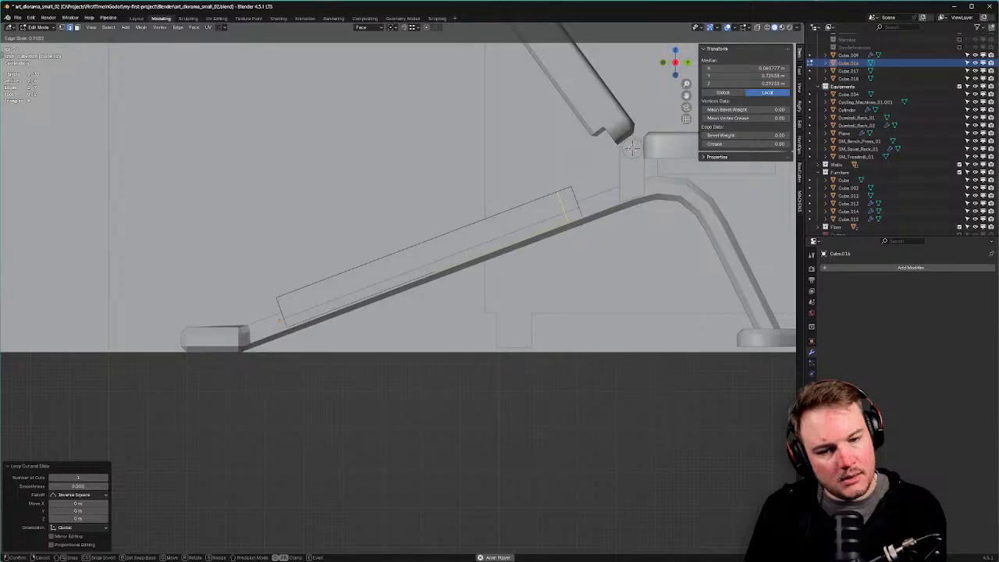
Place one loop near the pad's upper end and slide another toward the lower end.
left_click(793, 130)
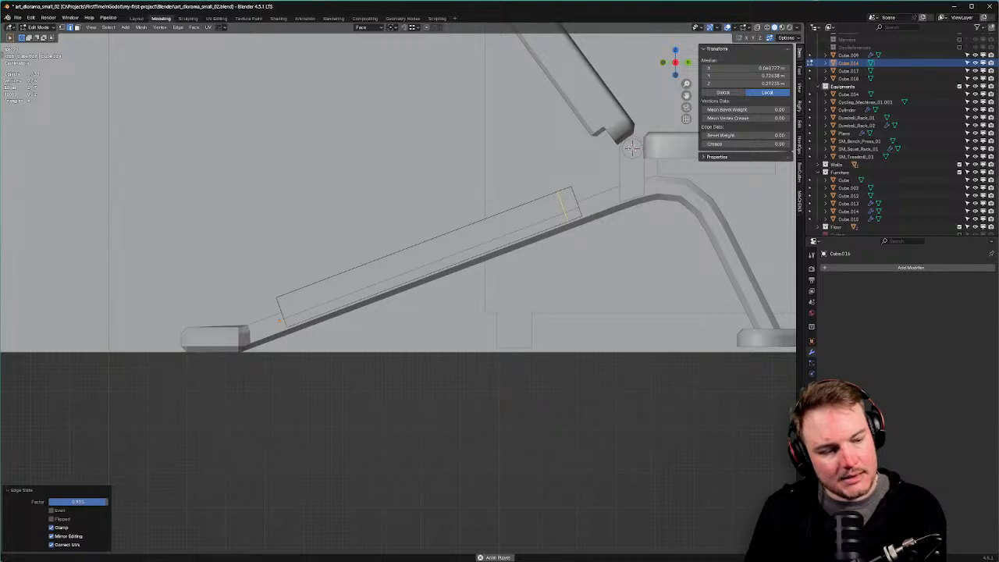
key("g")
key("g")
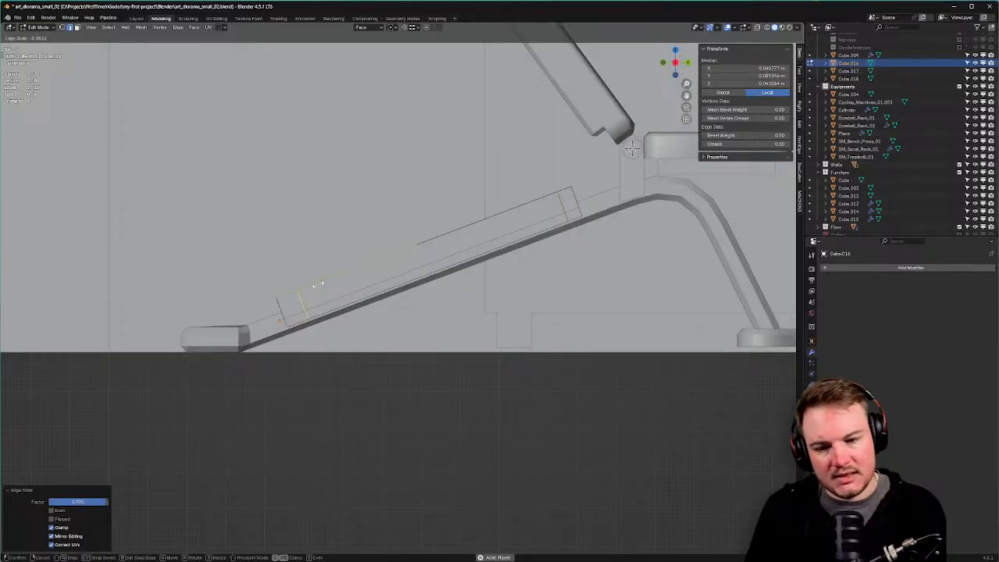
left_click(318, 285)
Add 8 evenly spaced loop cuts along the pad, left centred.
key("ctrl+r")
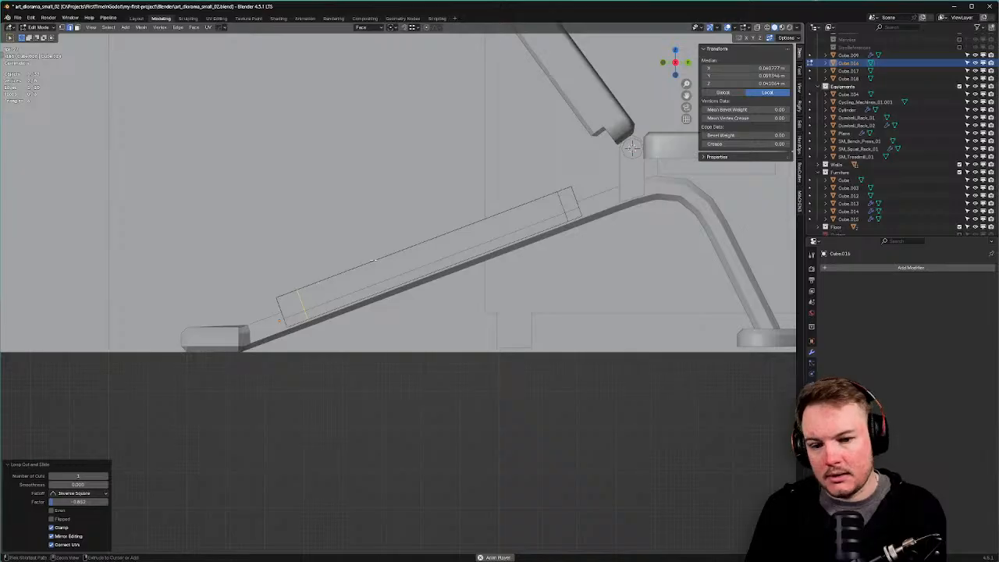
scroll(380, 258, "up", 5)
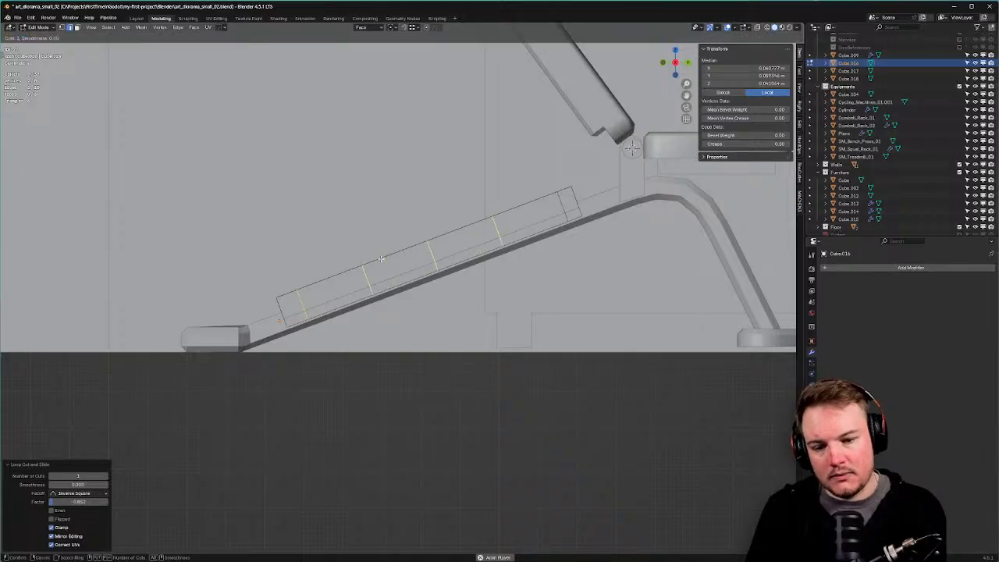
scroll(380, 258, "up", 2)
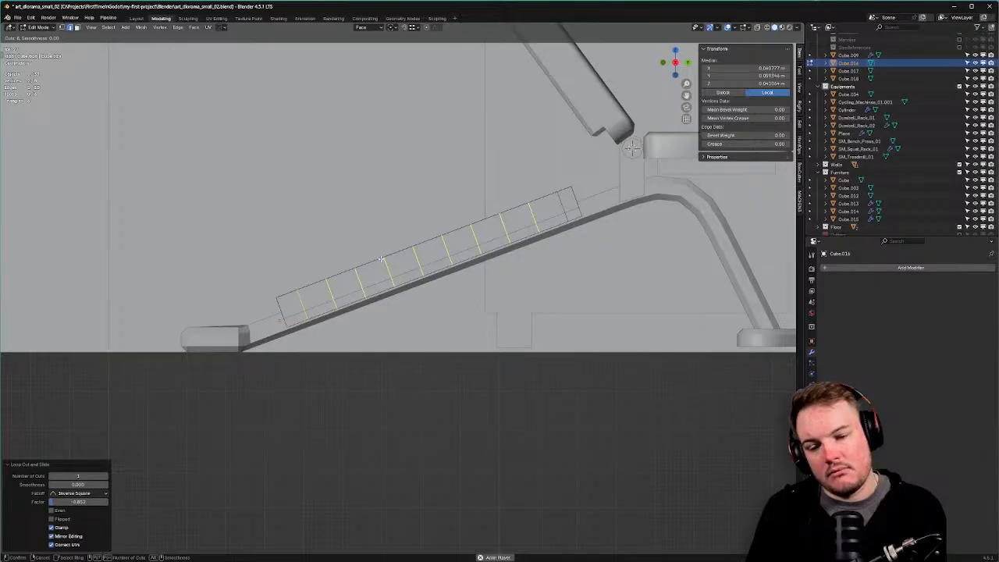
left_click(380, 258)
right_click(380, 259)
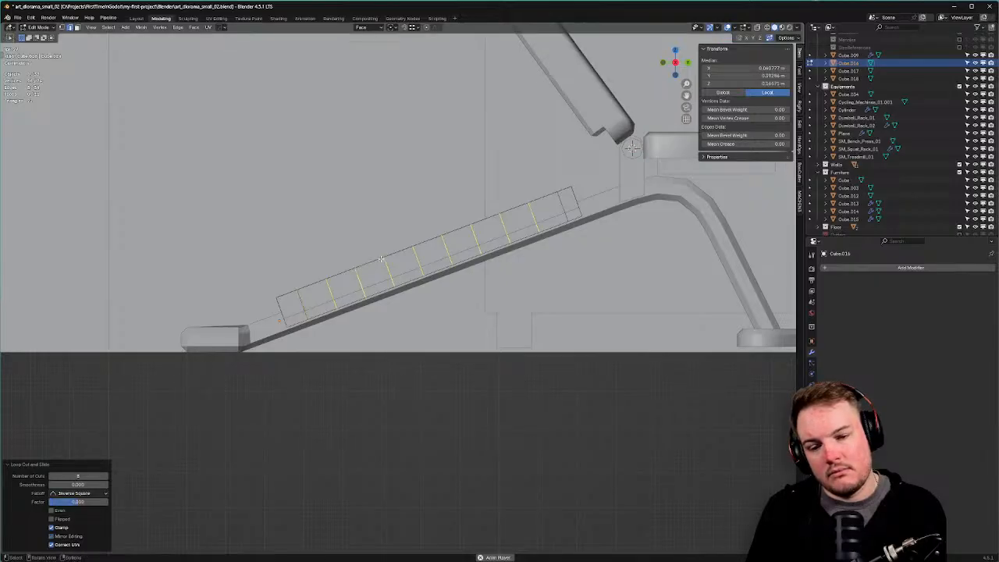
Select the pad's whole top edge path in edge mode.
key("Tab")
left_click(385, 305)
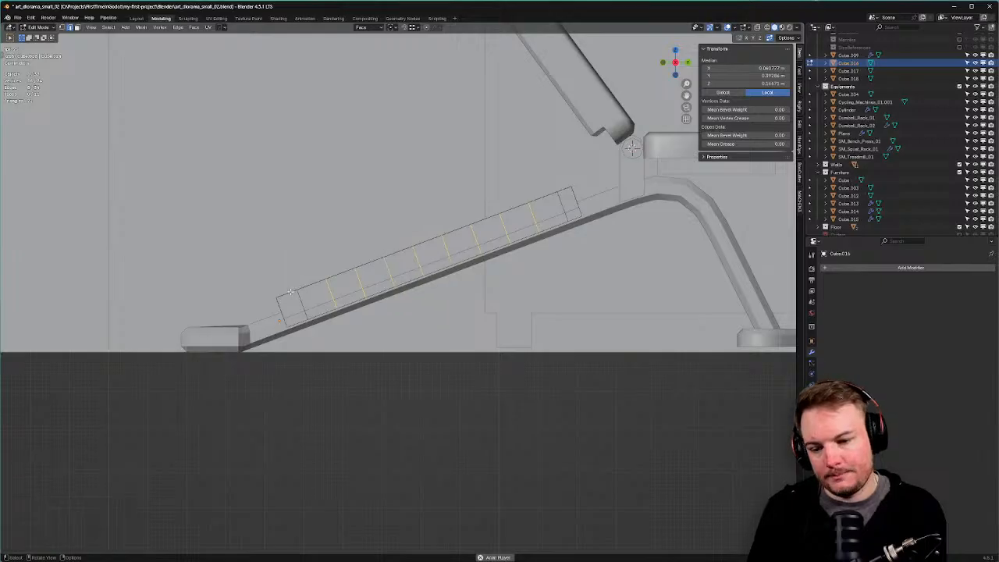
left_click(288, 293)
left_click(564, 189, "ctrl")
Shift the pad's top edges slightly along the face X axis.
key("g")
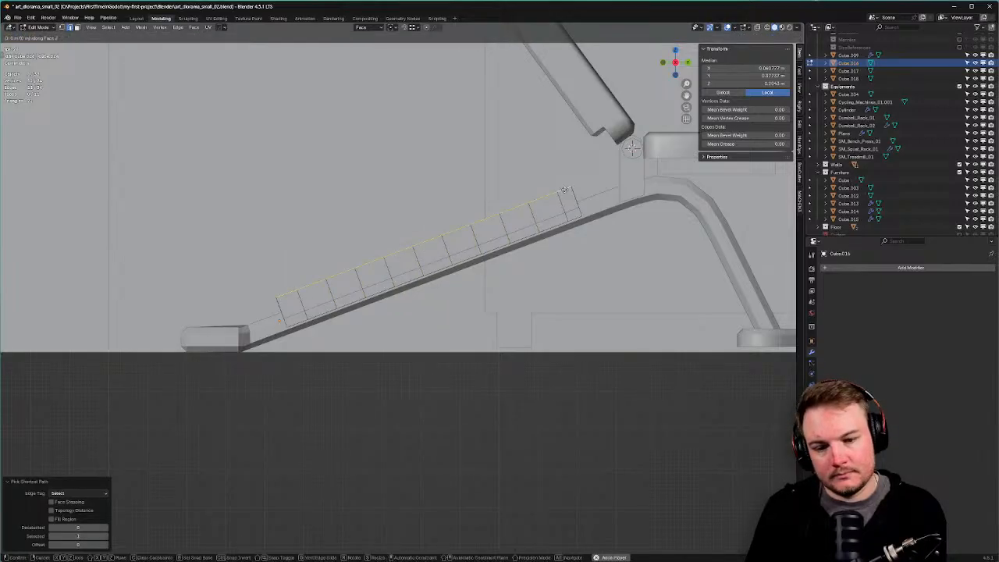
key("x")
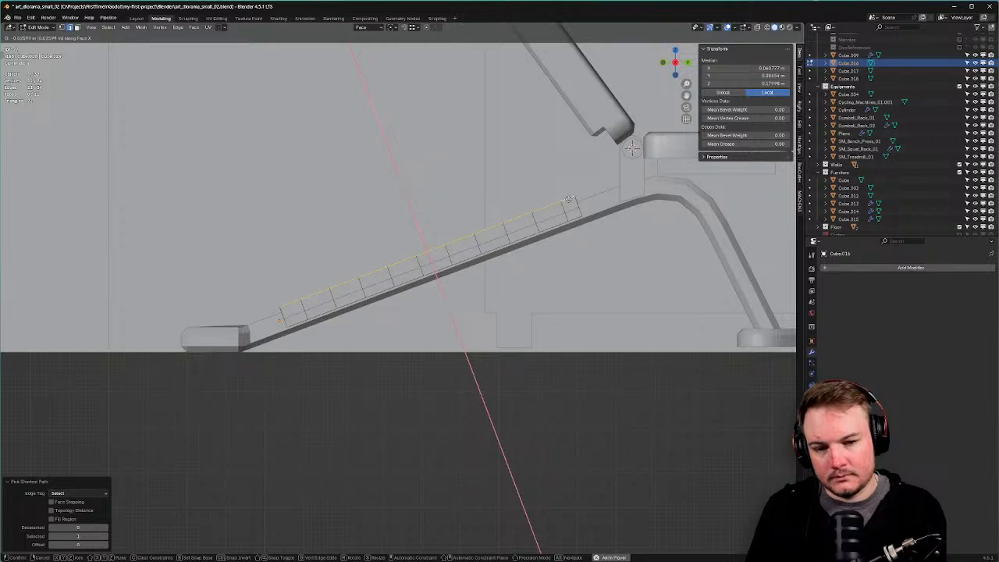
left_click(569, 199)
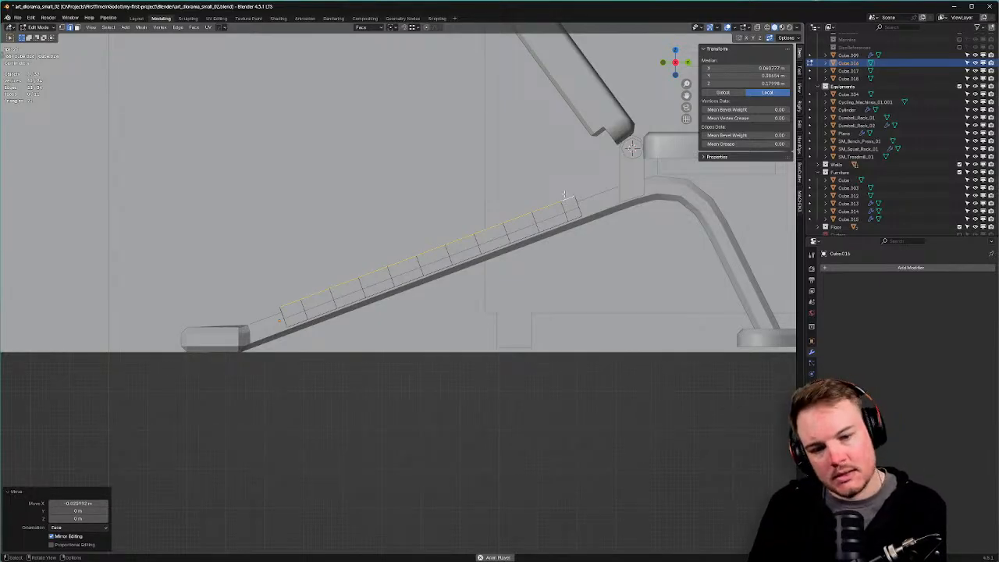
Raise five alternating strip edges along X into upright strut blocks.
left_click(567, 196)
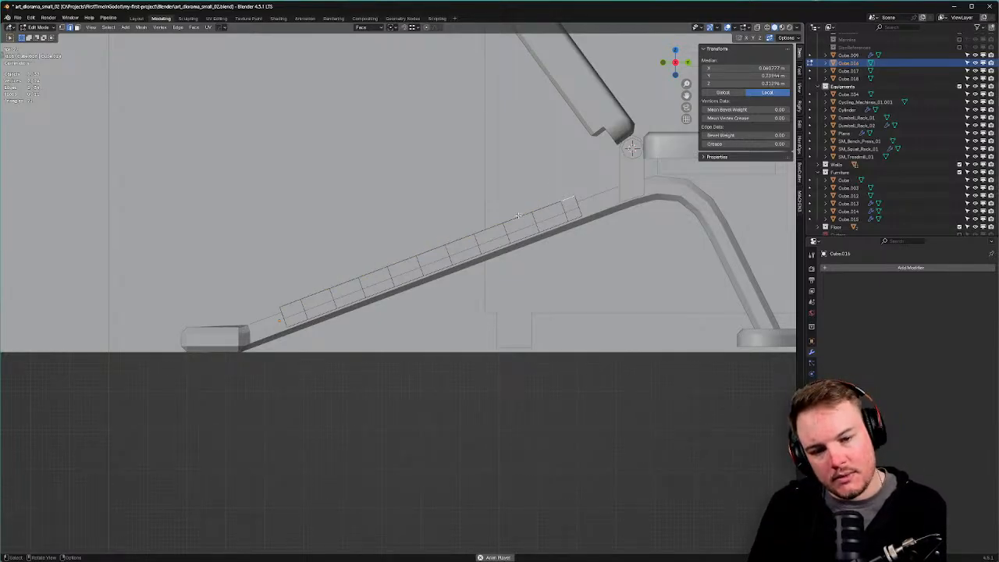
left_click(474, 205, "shift")
left_click(412, 257, "shift")
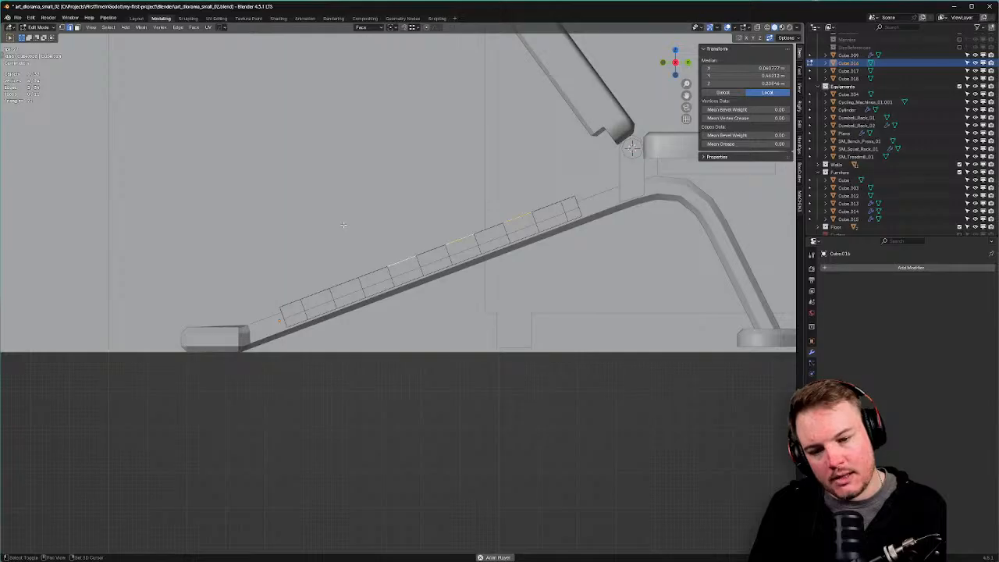
left_click(341, 285, "shift")
left_click(291, 303, "shift")
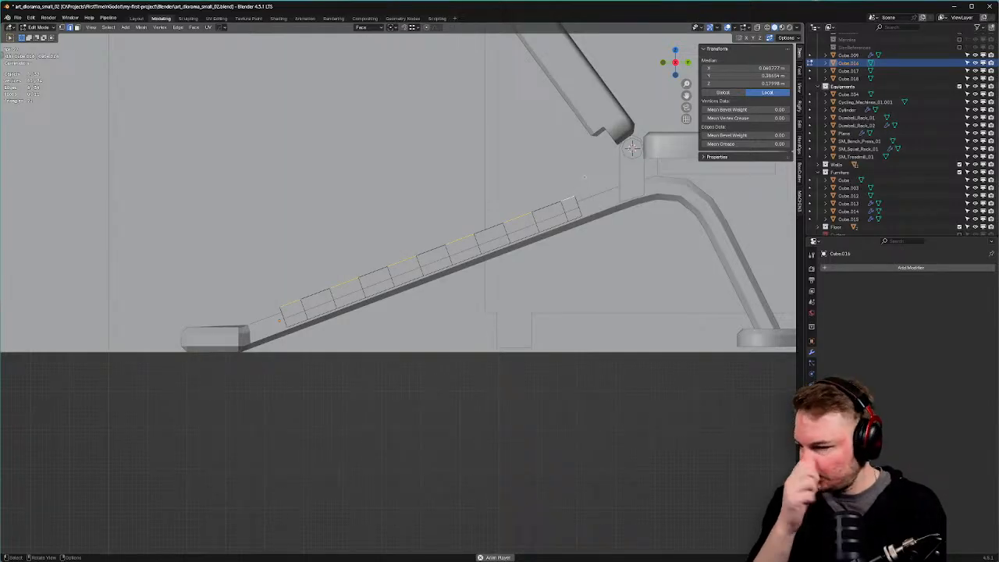
key("g")
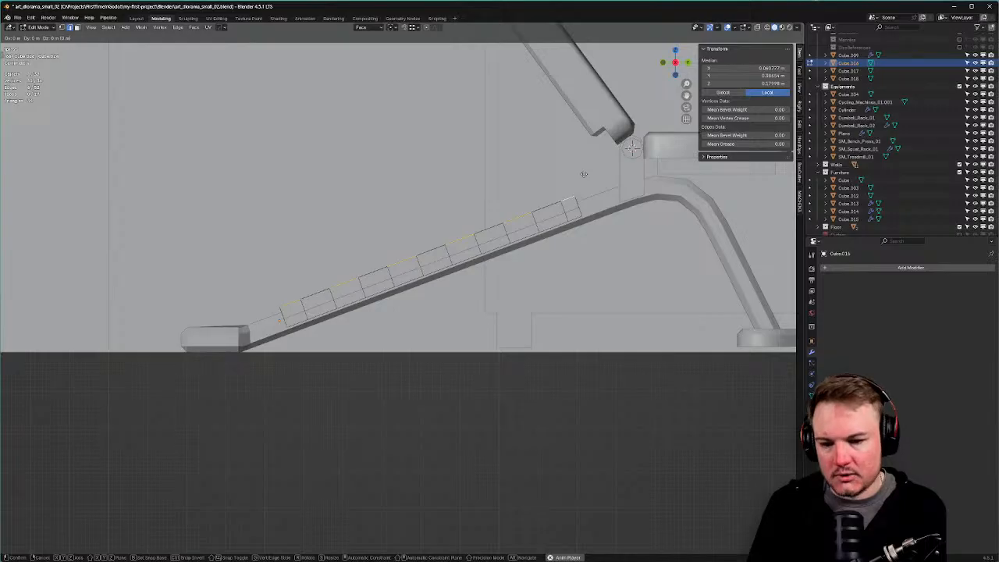
key("x")
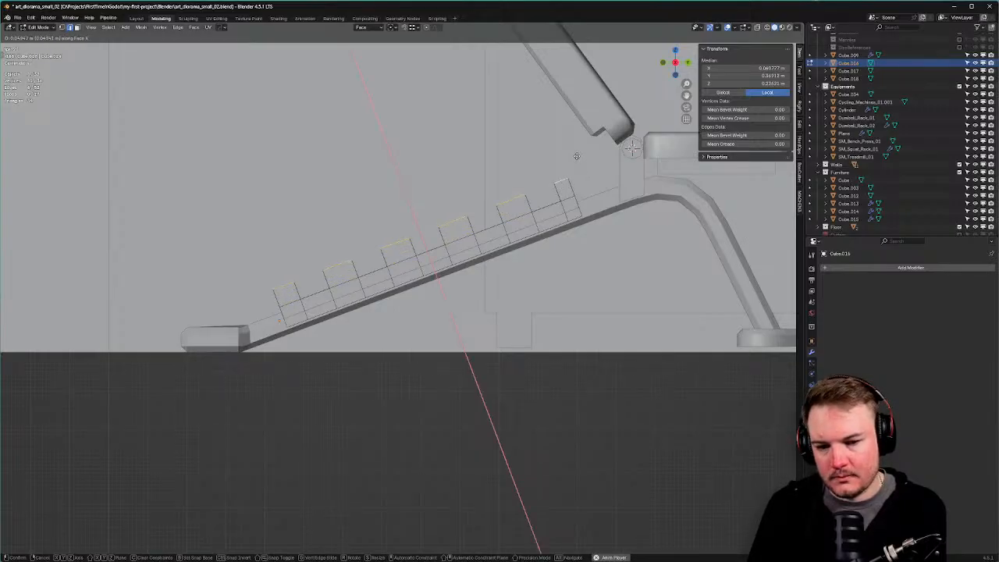
left_click(577, 155)
In vertex mode, pick a strut corner vertex and start a vertex slide.
key("1")
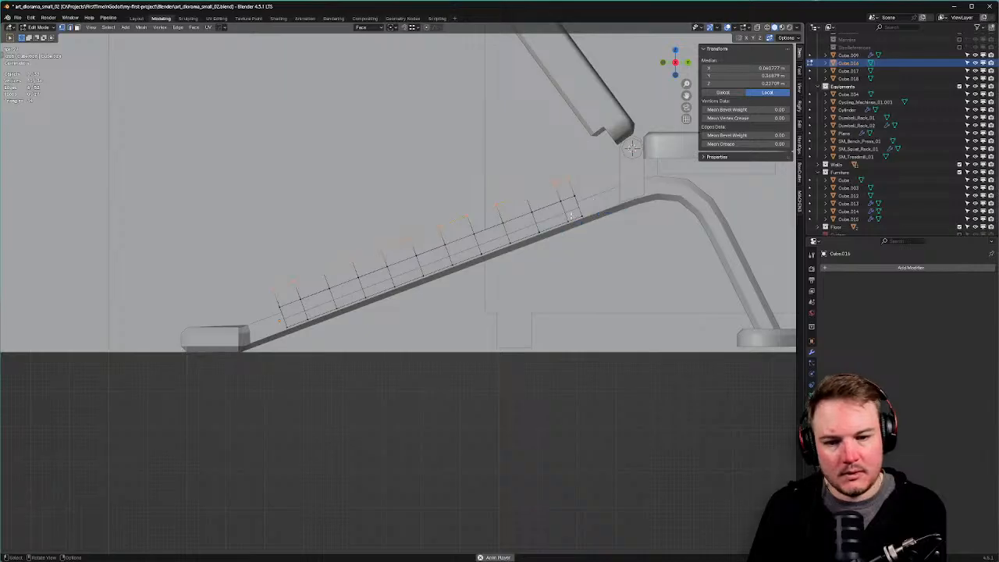
left_click(560, 207)
key("shift+v")
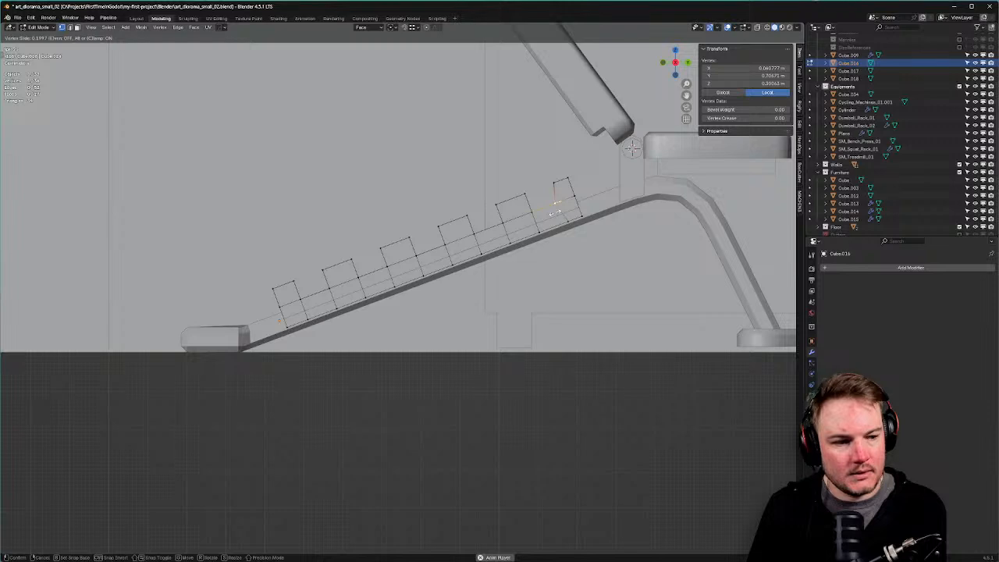
Nudge two strut corner vertices, moving one about 0.016 m along face Y.
left_click(557, 210)
key("g")
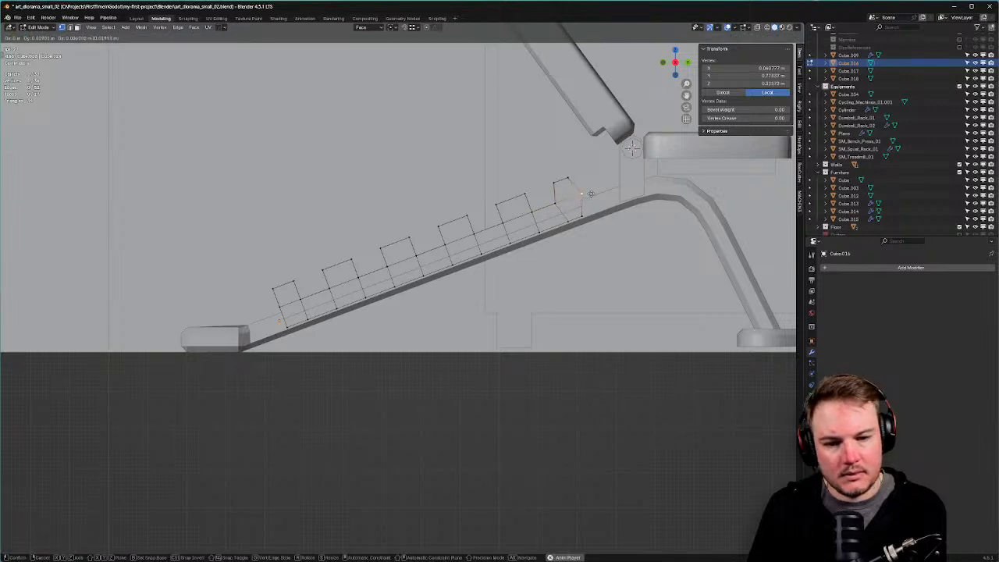
left_click(579, 213)
left_click(559, 207)
key("shift+v")
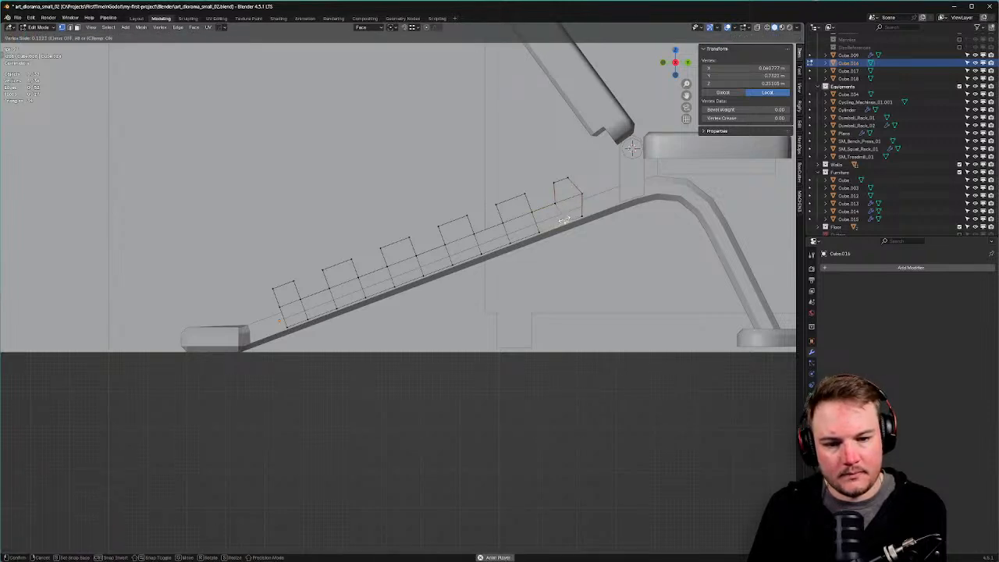
right_click(558, 206)
key("shift+v")
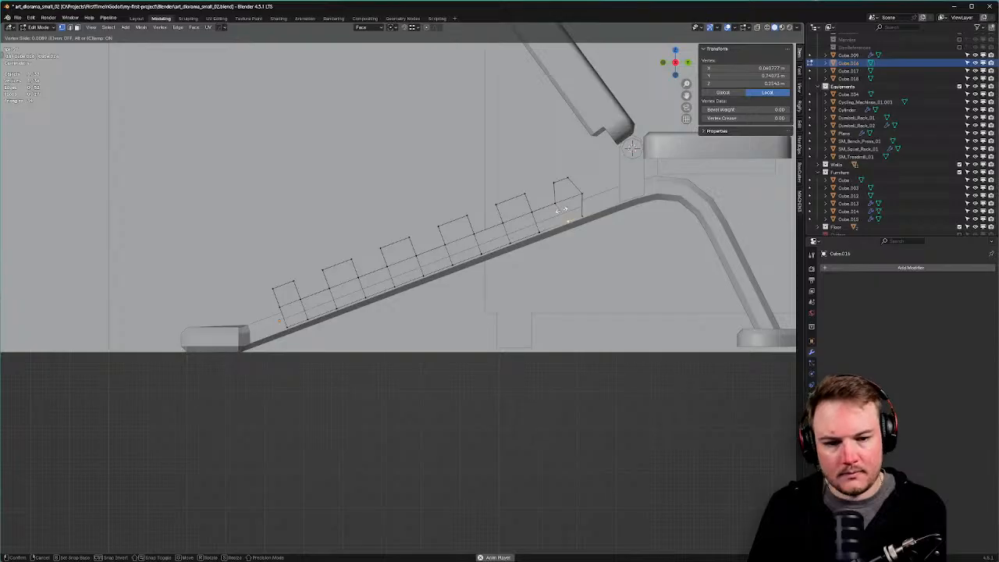
right_click(560, 210)
key("g")
key("x")
key("x")
key("y")
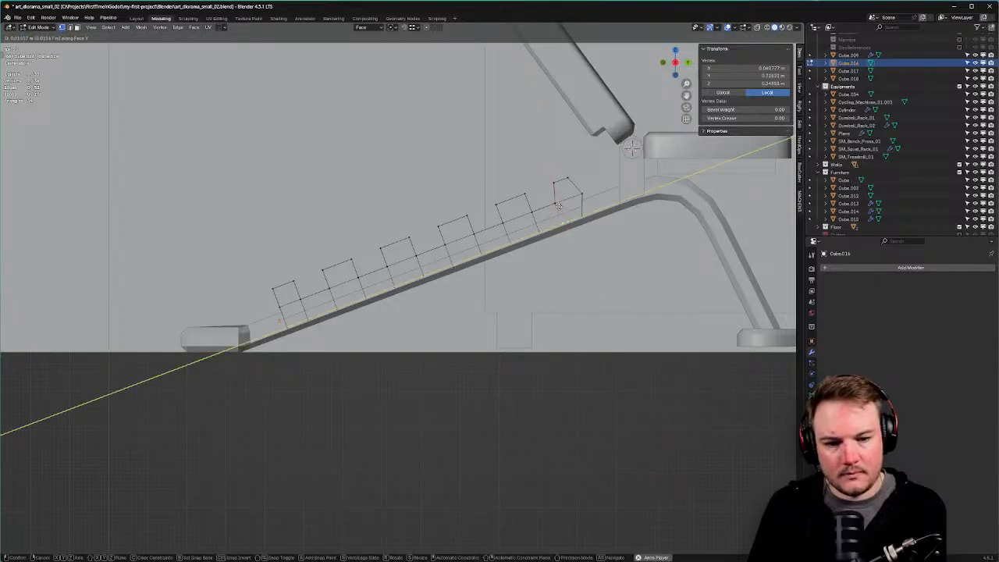
left_click(562, 226)
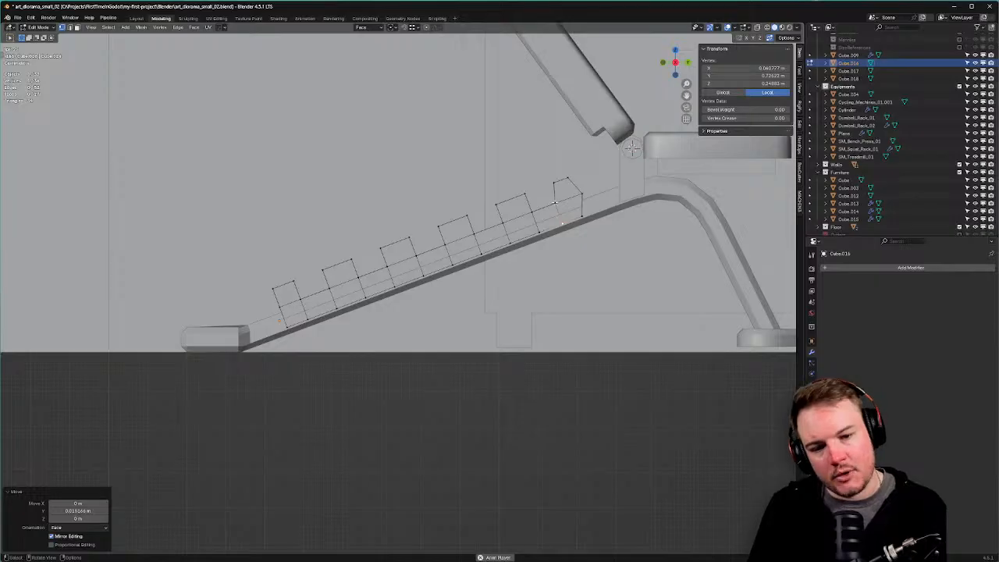
Select seven strut top vertices and slide them along the ramp's face Y axis.
left_click_drag(511, 185, 531, 199)
left_click(495, 205, "shift")
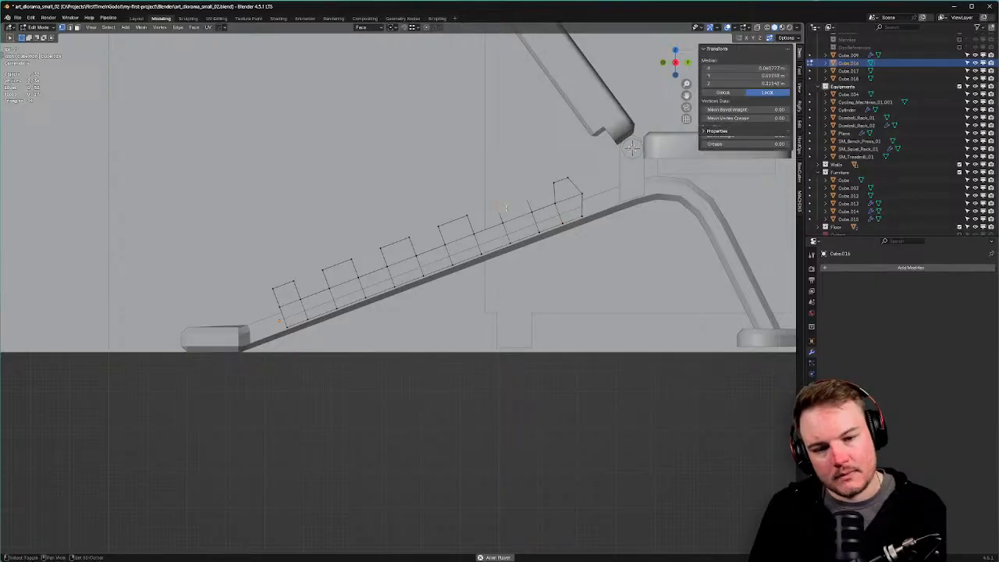
left_click(460, 217, "shift")
left_click(440, 225, "shift")
left_click(406, 238, "shift")
left_click(383, 249, "shift")
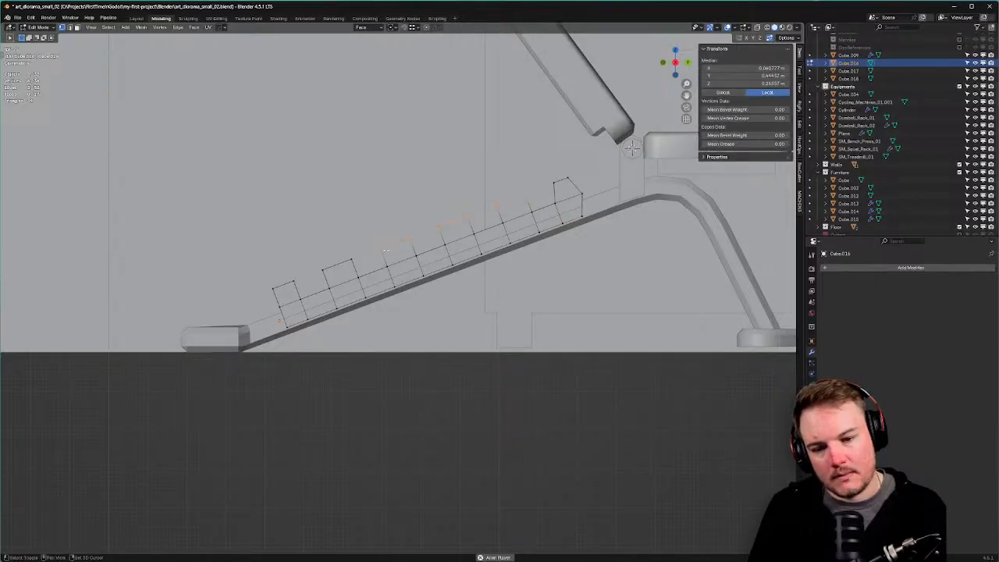
left_click(353, 261, "shift")
left_click(324, 269, "shift")
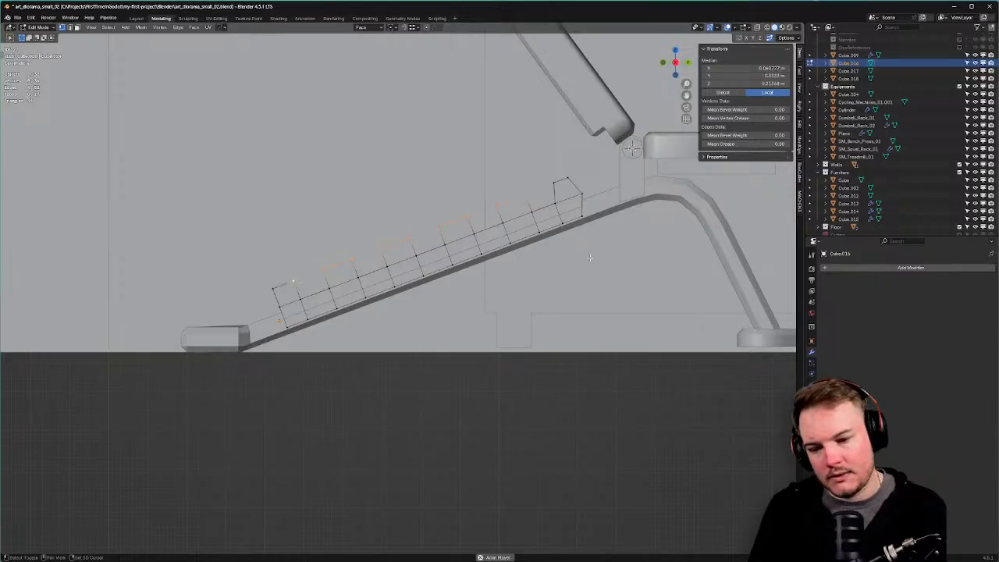
key("g")
key("y")
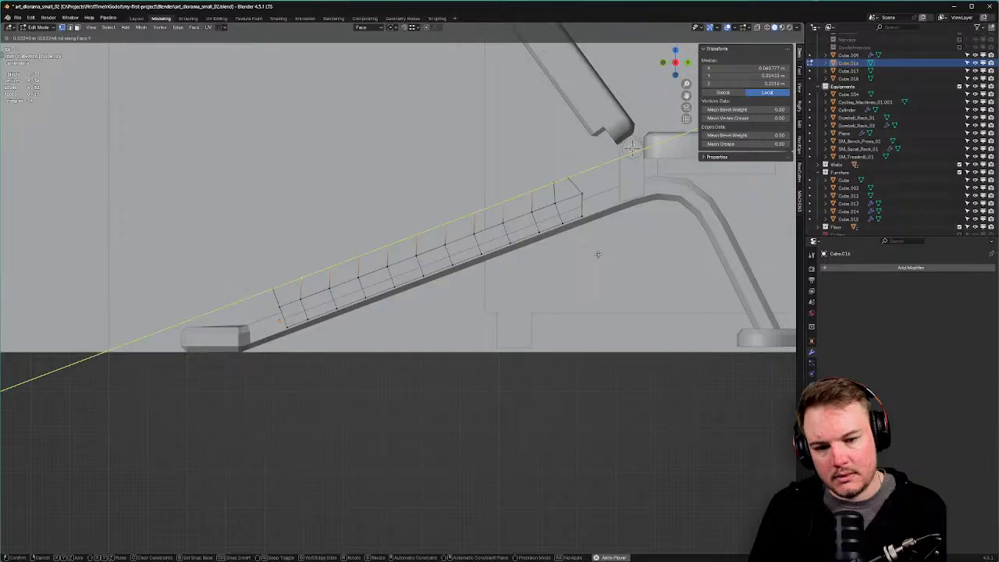
left_click(599, 254)
Fine-tune three individual strut top vertices along the face Y axis.
left_click(554, 182)
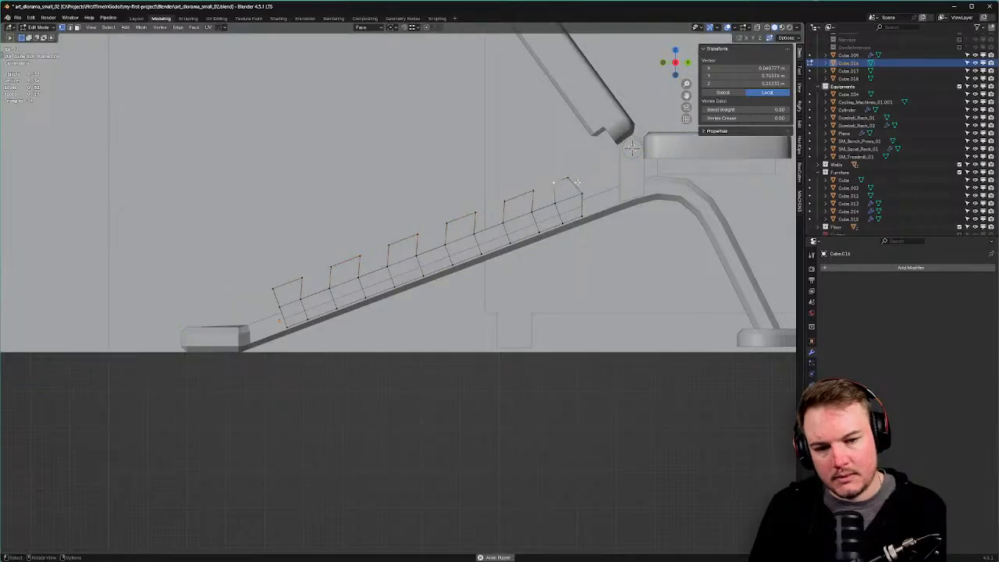
key("g")
key("y")
left_click(579, 182)
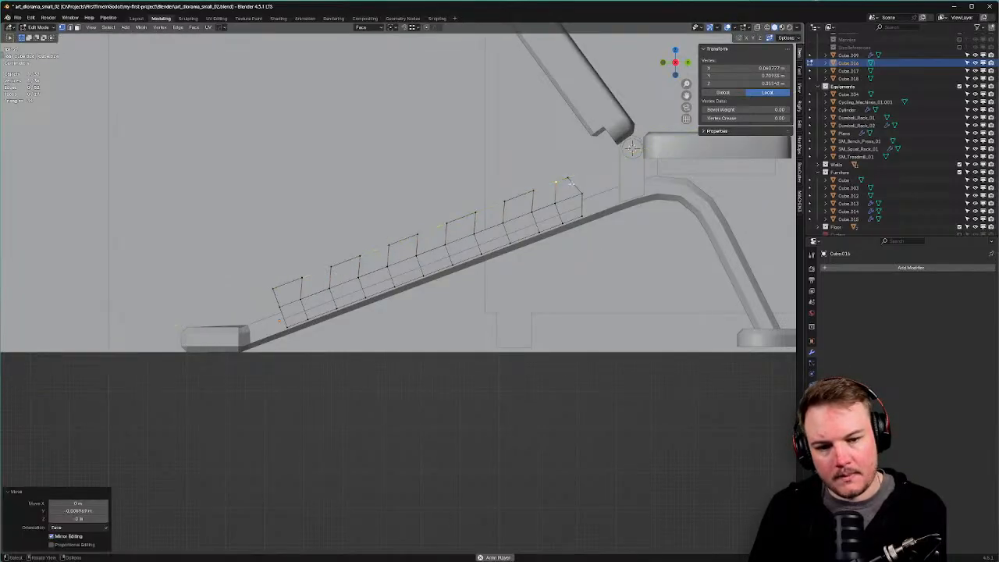
left_click(578, 183)
key("g")
left_click(580, 188)
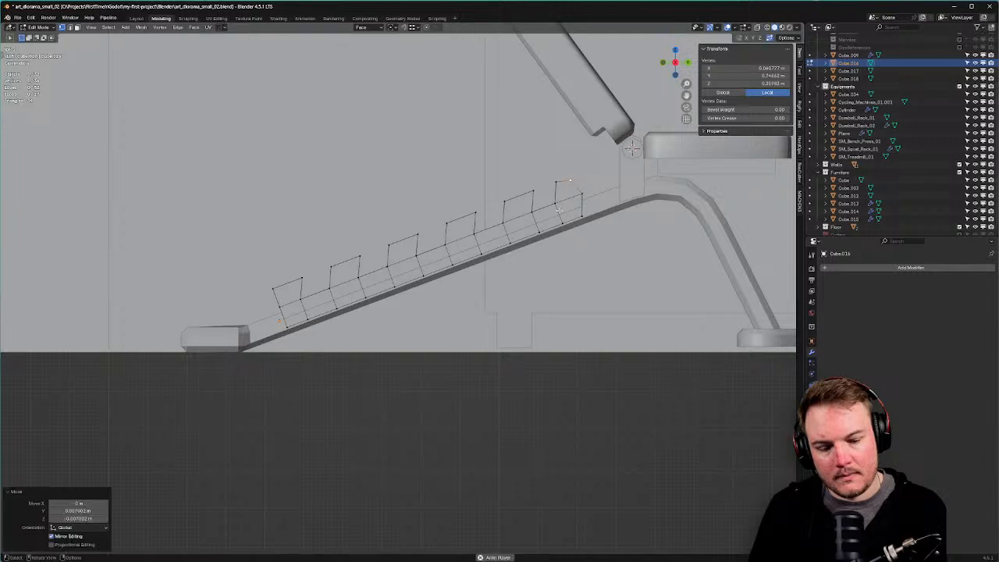
left_click(276, 283)
key("g")
key("y")
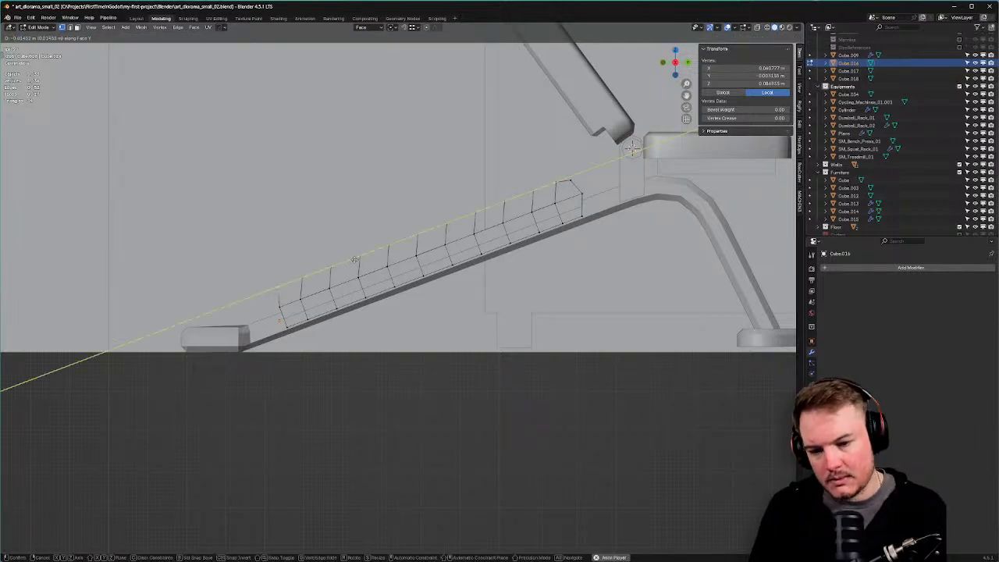
left_click(356, 260)
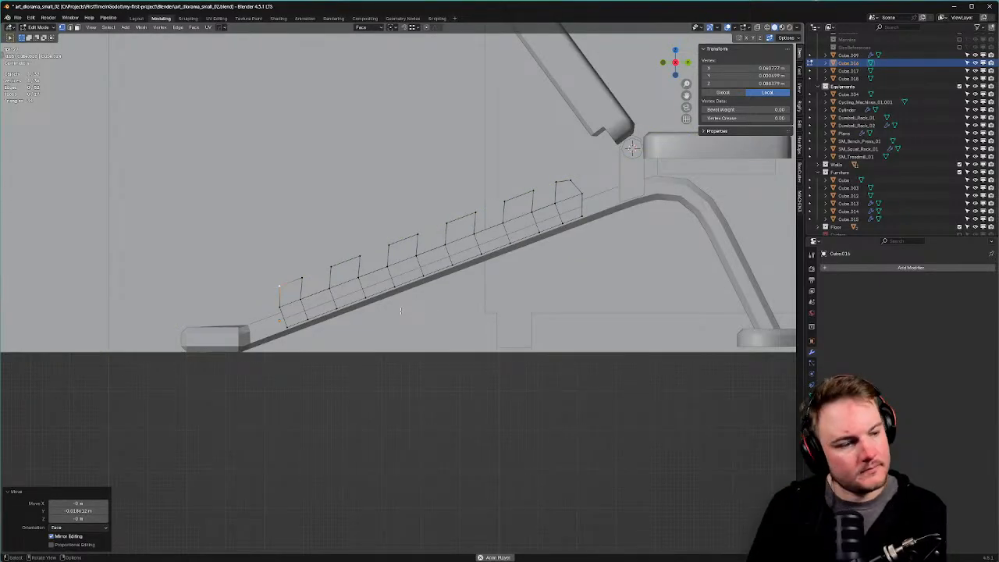
Move three more strut top vertices together to angle the strut tops.
left_click(448, 225)
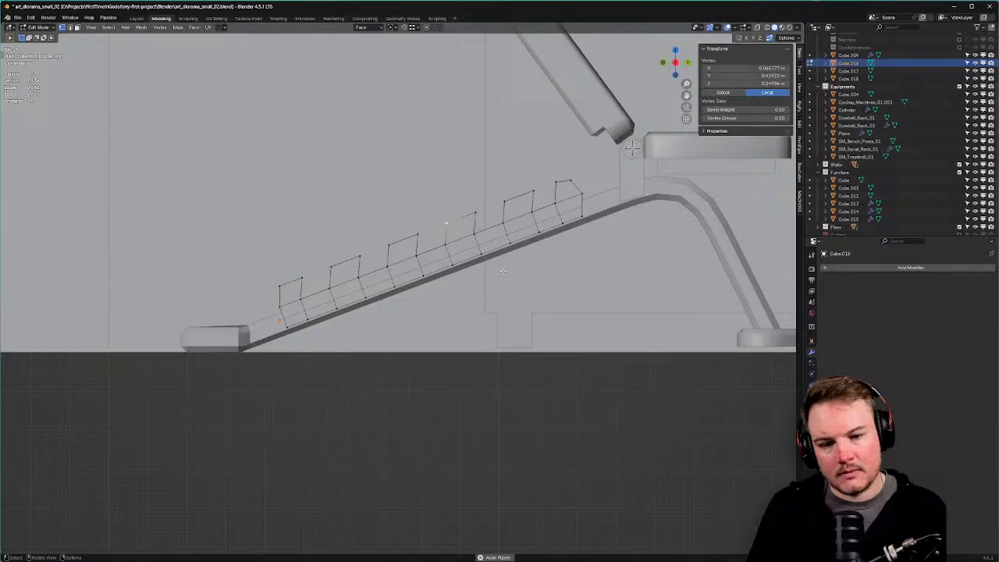
left_click(504, 202, "shift")
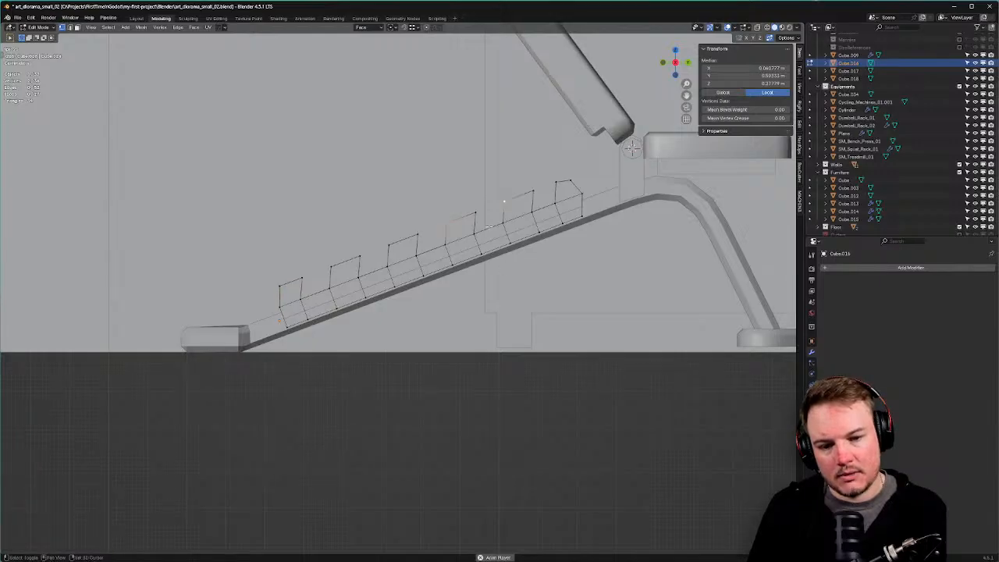
left_click(331, 266, "shift")
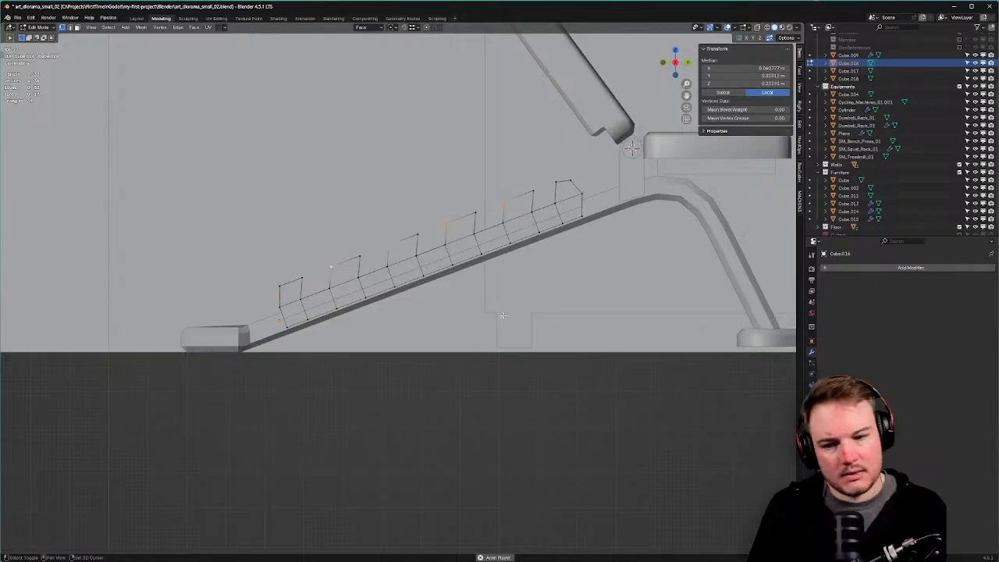
key("g")
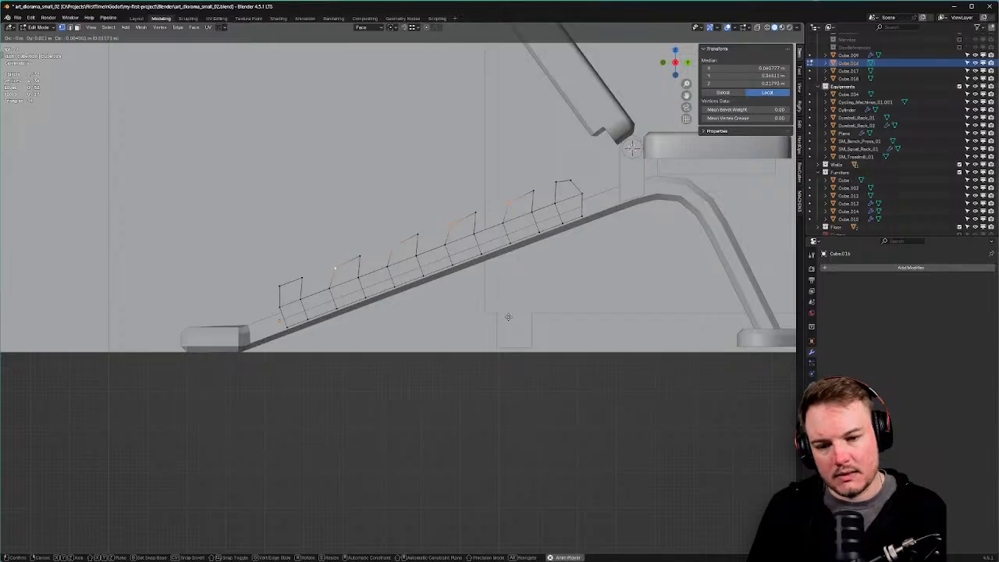
left_click(509, 317)
middle_click_drag(509, 317, 453, 279)
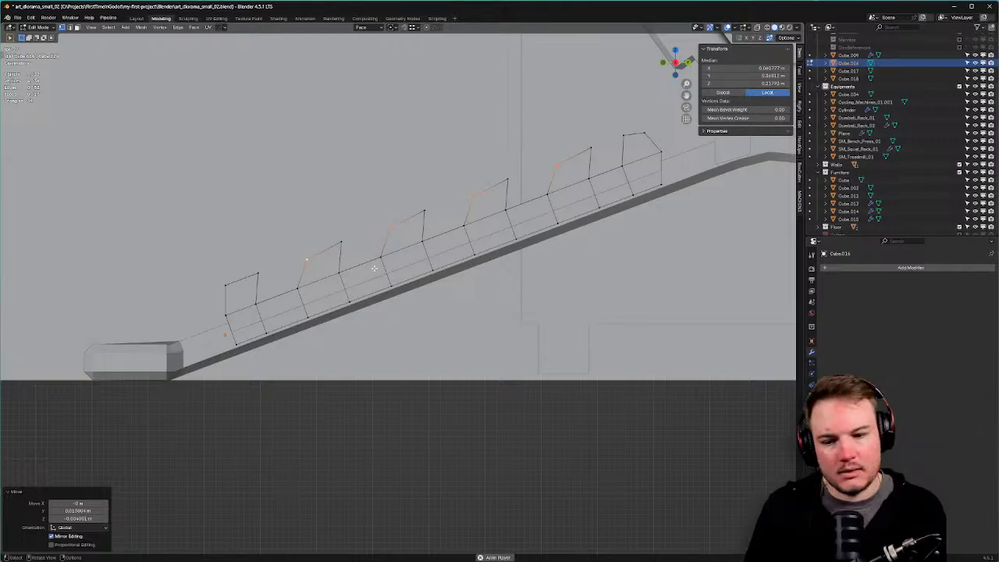
Bevel the selected strut corner vertices, redoing the first attempt.
key("ctrl+b")
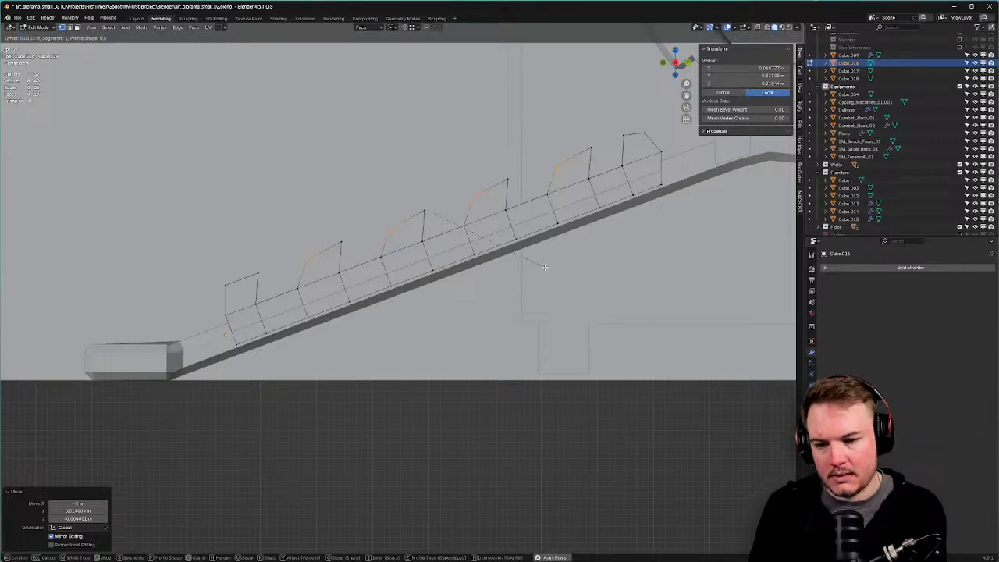
left_click(551, 265)
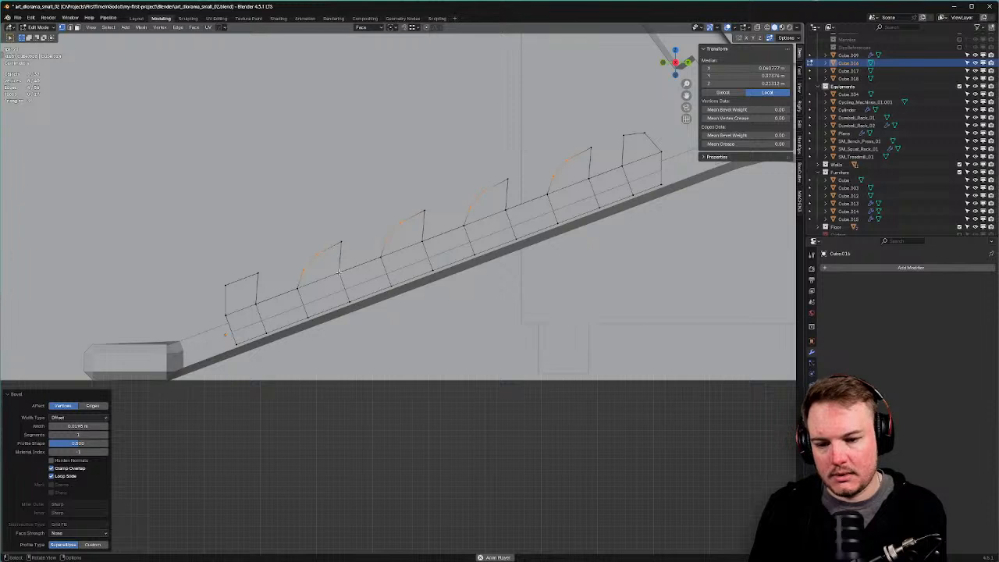
key("ctrl+z")
key("ctrl+b")
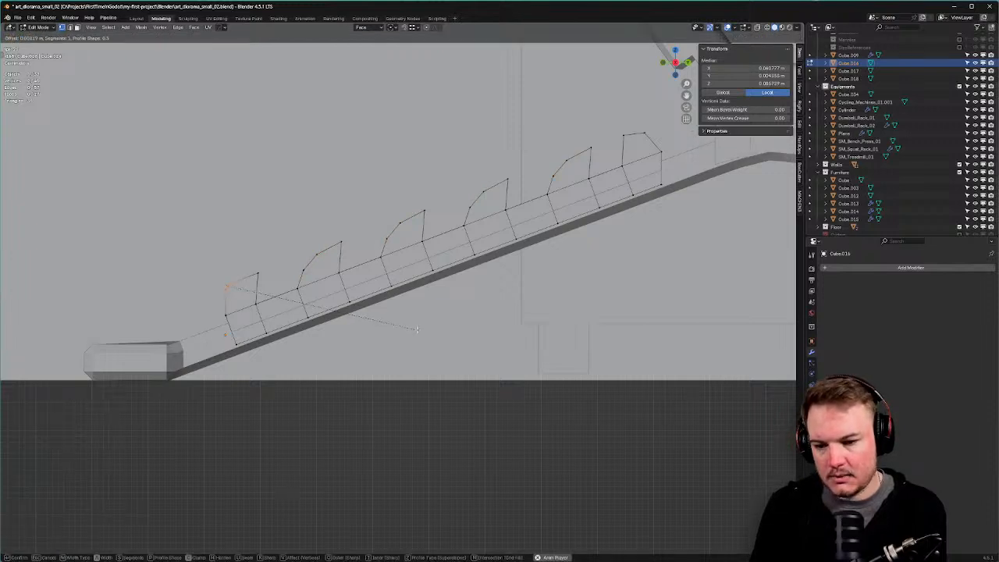
left_click(426, 331)
Vertex-bevel the rightmost strut's top corner.
middle_click_drag(648, 156, 604, 173, "shift")
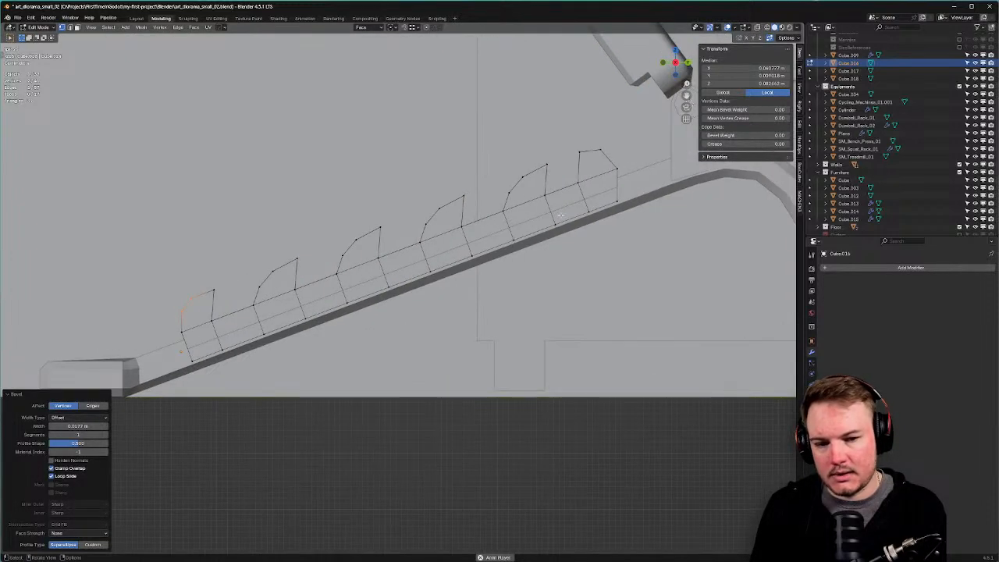
left_click(617, 168)
key("ctrl+shift+b")
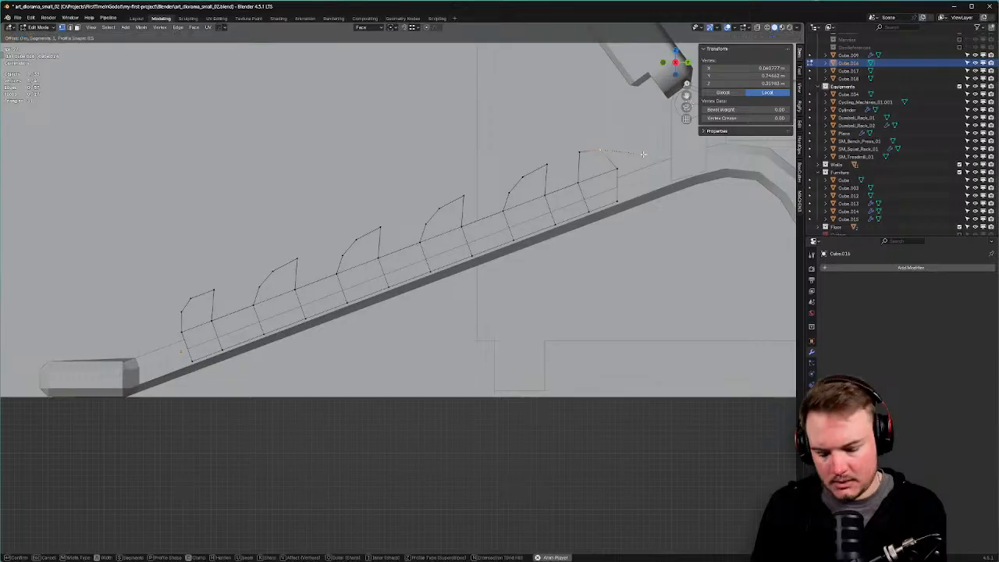
left_click(654, 154)
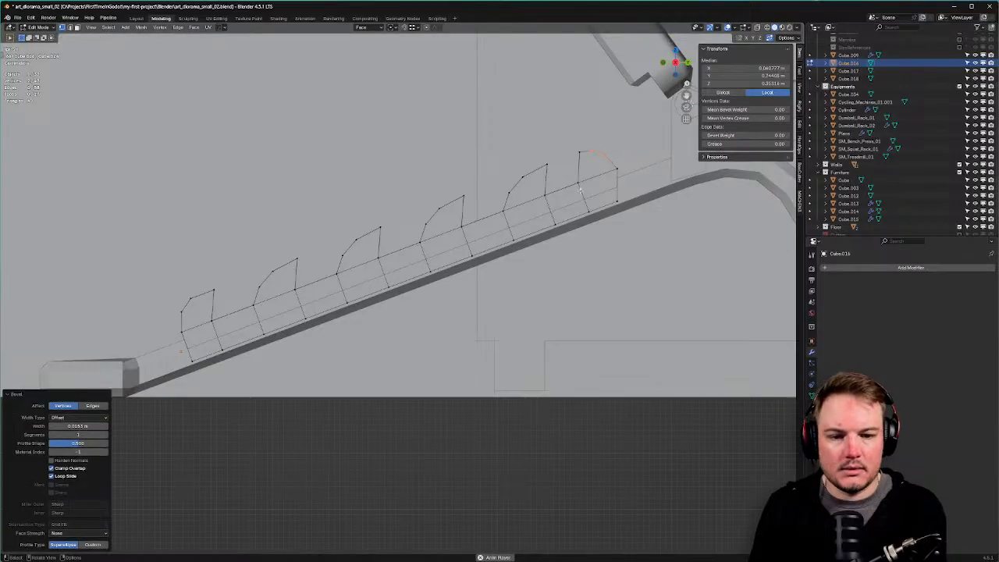
Vertex-bevel nine corner vertices along the railing profile.
middle_click_drag(562, 190, 620, 172, "shift")
left_click(626, 170)
left_click(602, 178, "shift")
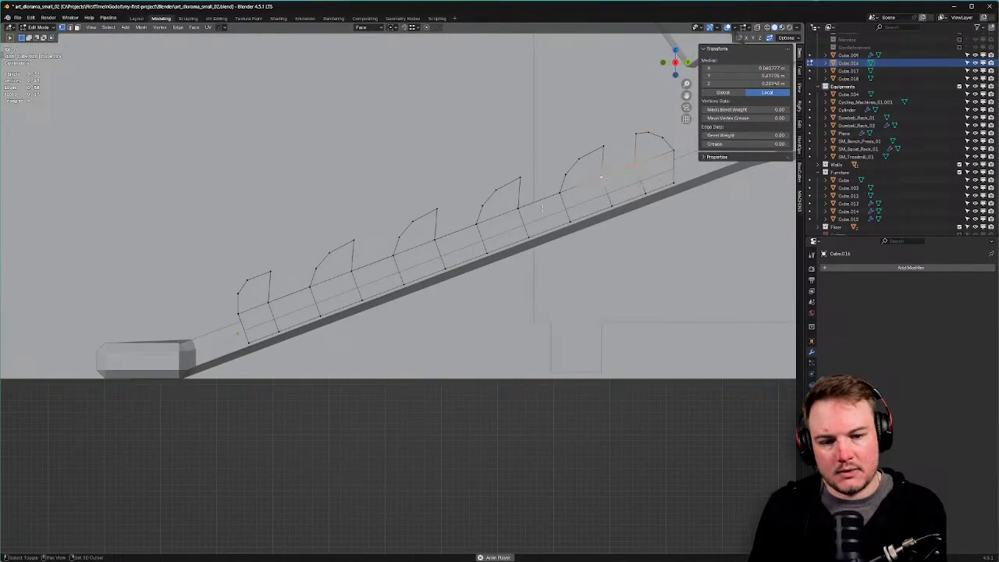
left_click(556, 199, "shift")
left_click(476, 224, "shift")
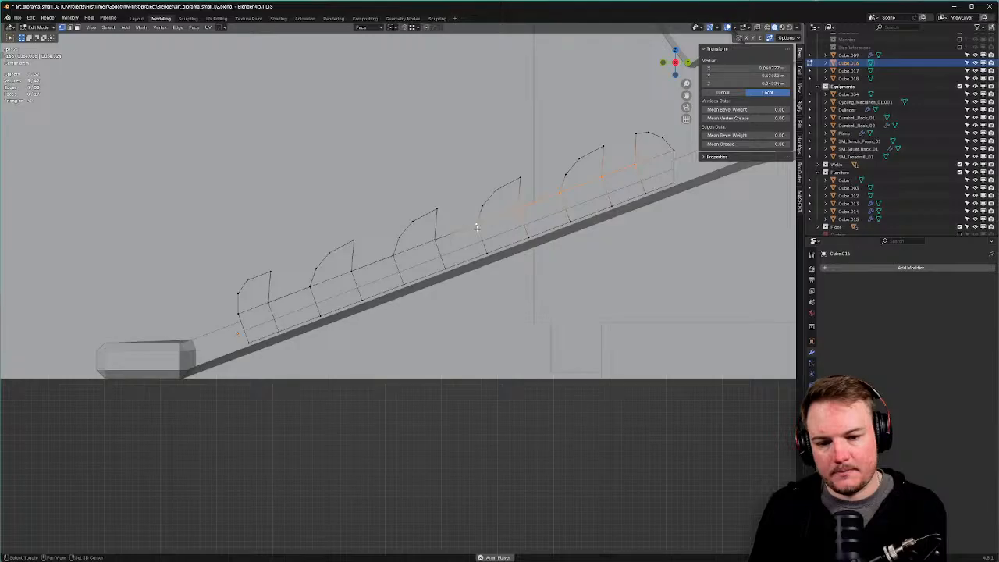
left_click(435, 240, "shift")
left_click(394, 255, "shift")
left_click(352, 271, "shift")
left_click(310, 288, "shift")
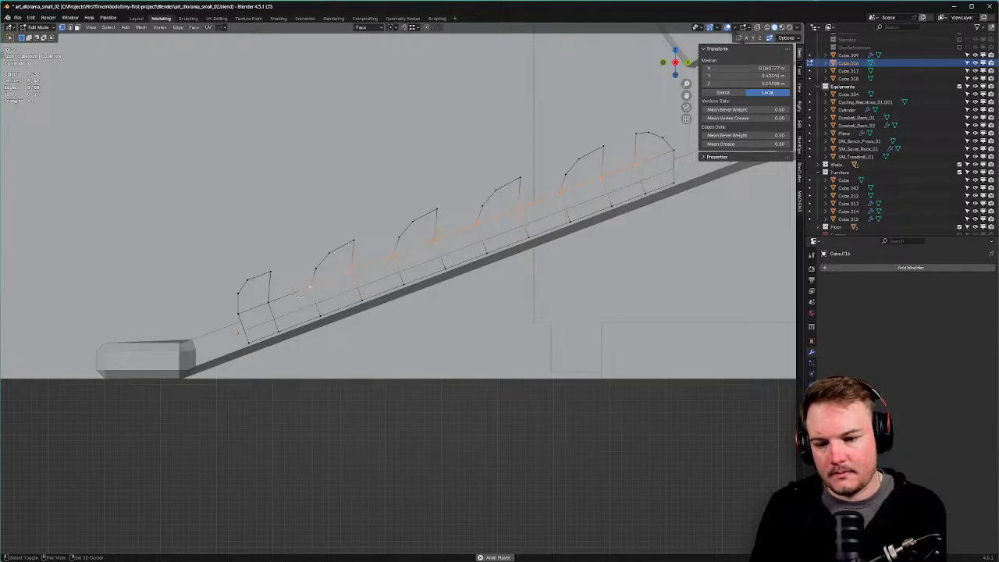
left_click(267, 303, "shift")
key("ctrl+shift+b")
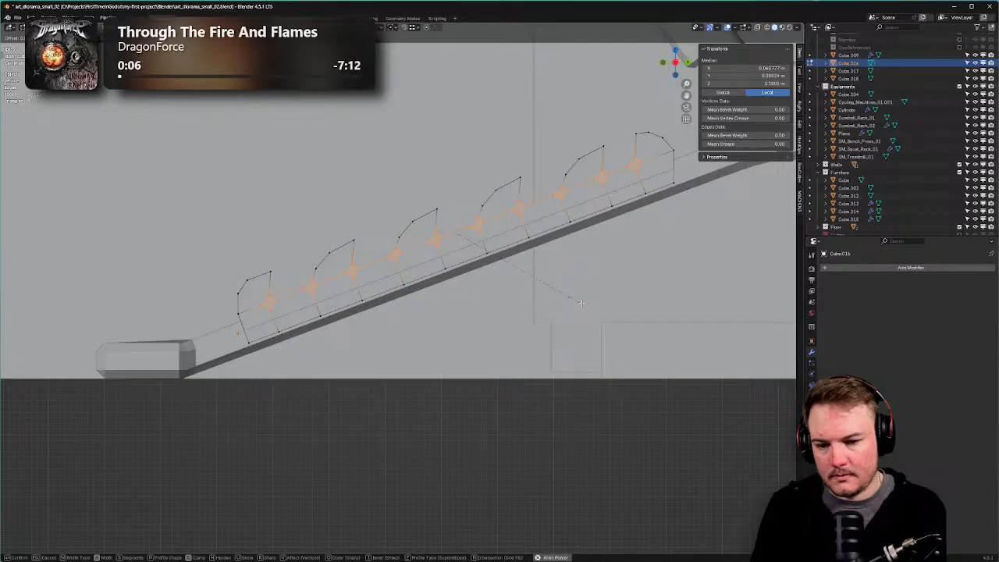
left_click(581, 303)
Vertex-bevel five top railing vertices, after undoing a trial move of three.
left_click(318, 269)
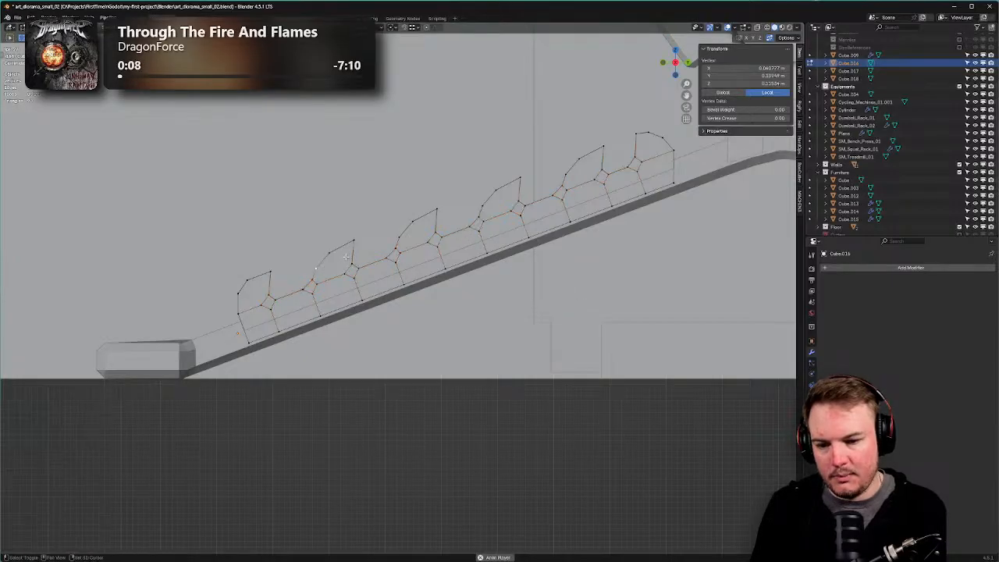
left_click(331, 253, "shift")
left_click(496, 190, "shift")
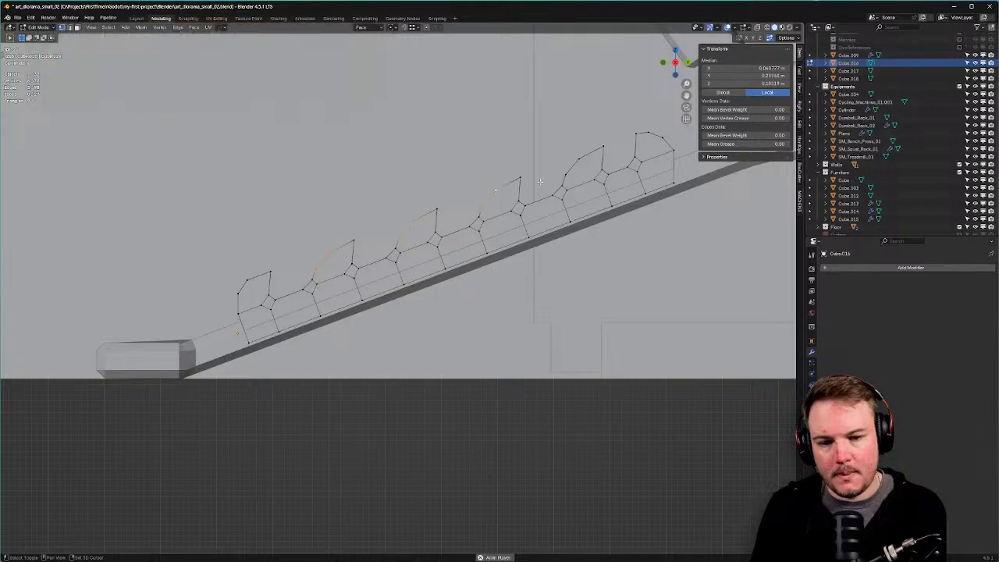
key("g")
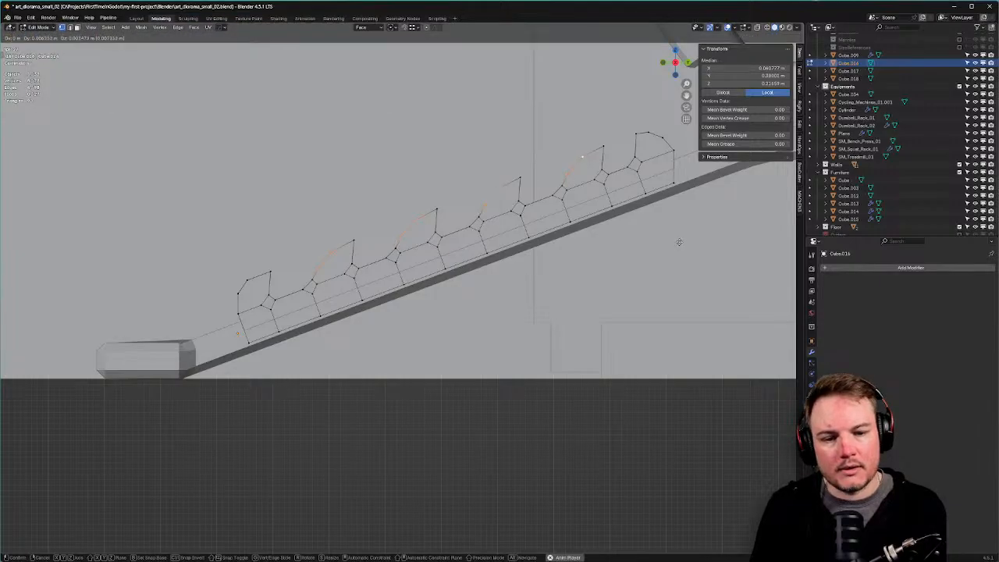
left_click(680, 241)
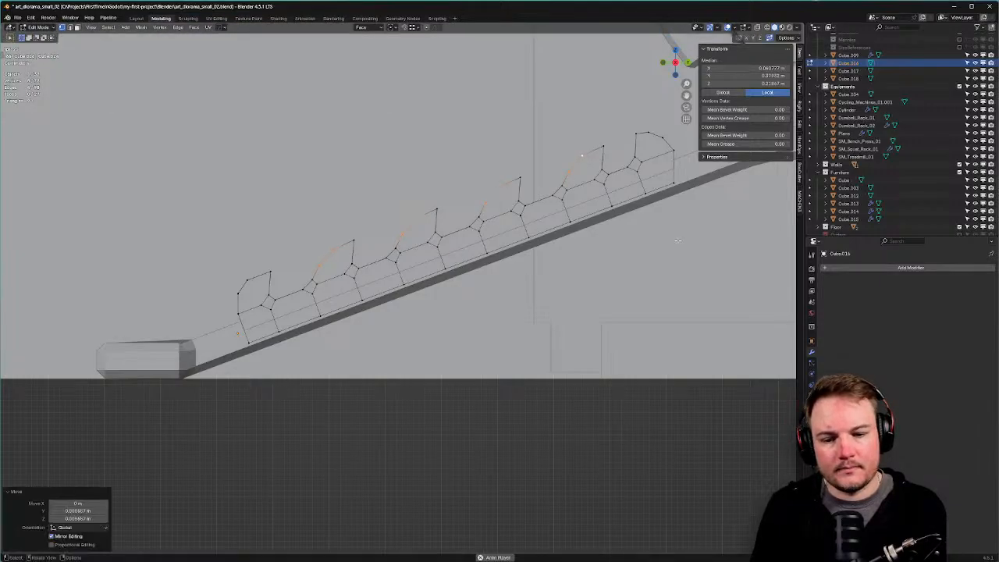
key("ctrl+z")
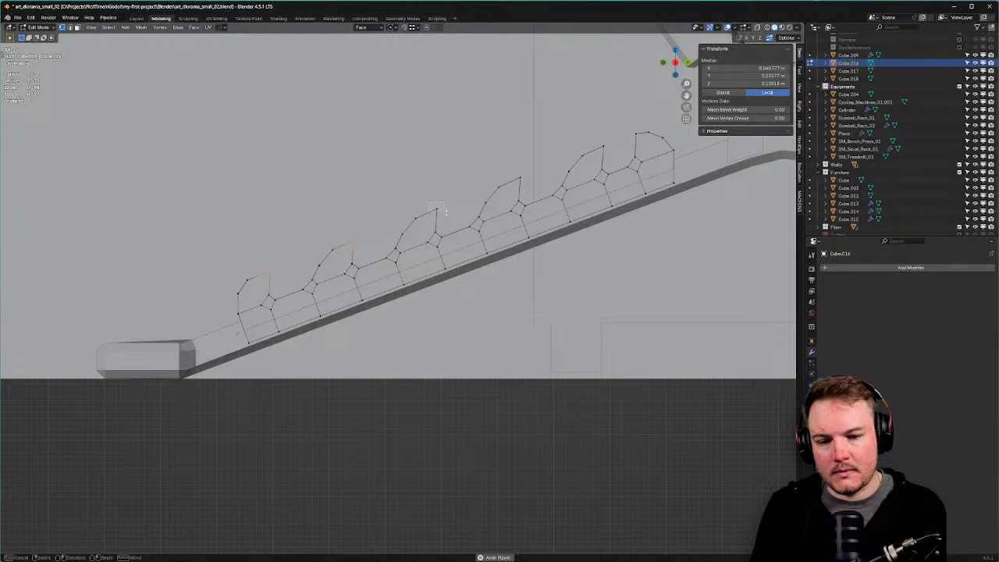
left_click(519, 180, "shift")
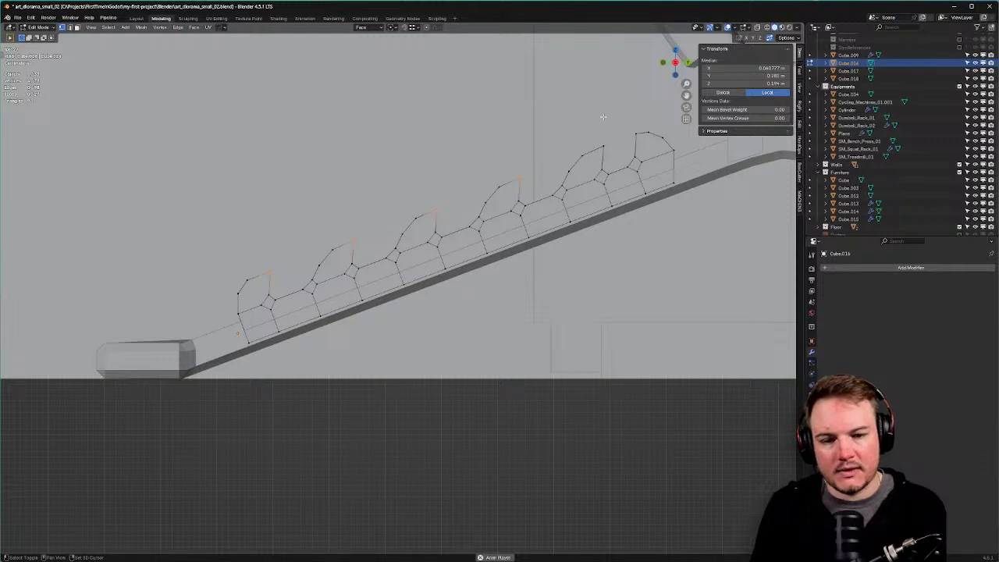
left_click(602, 145, "shift")
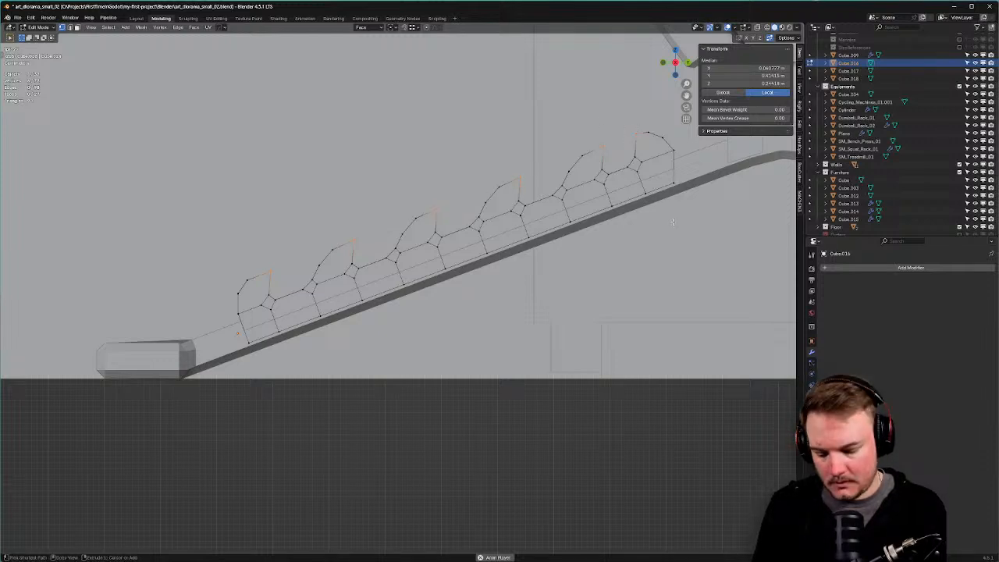
key("ctrl+shift+b")
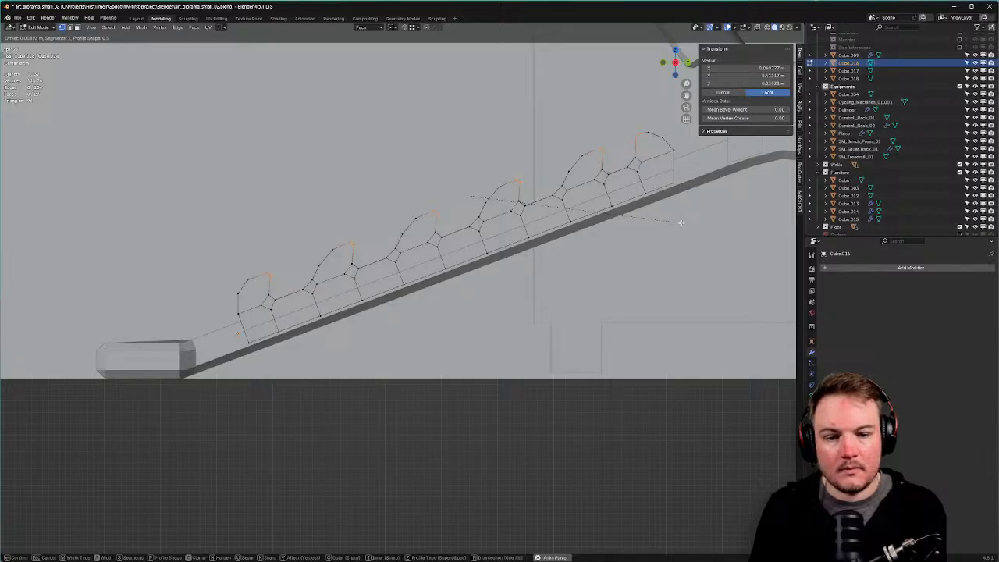
left_click(682, 223)
middle_click_drag(682, 224, 506, 240)
Select the whole rail mesh and Limited Dissolve its unnecessary inner edges.
key("a")
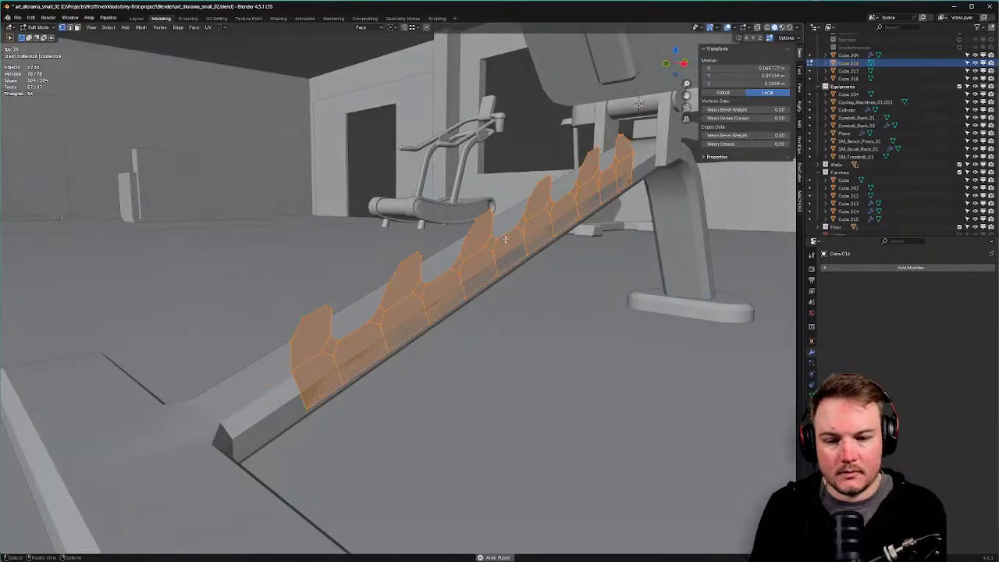
key("x")
left_click(503, 295)
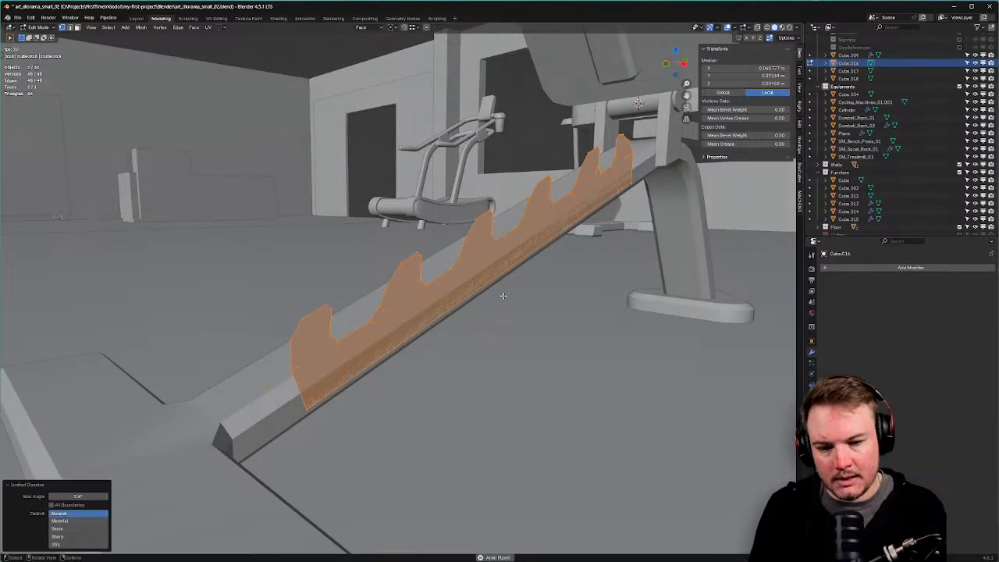
middle_click_drag(506, 289, 493, 258)
scroll(488, 270, "down", 2)
In Object Mode, add a Solidify modifier to the toothed plate to give it thickness.
key("Tab")
left_click(498, 242)
middle_click_drag(529, 287, 506, 264)
left_click(471, 232)
key("q")
mouse_move(492, 270)
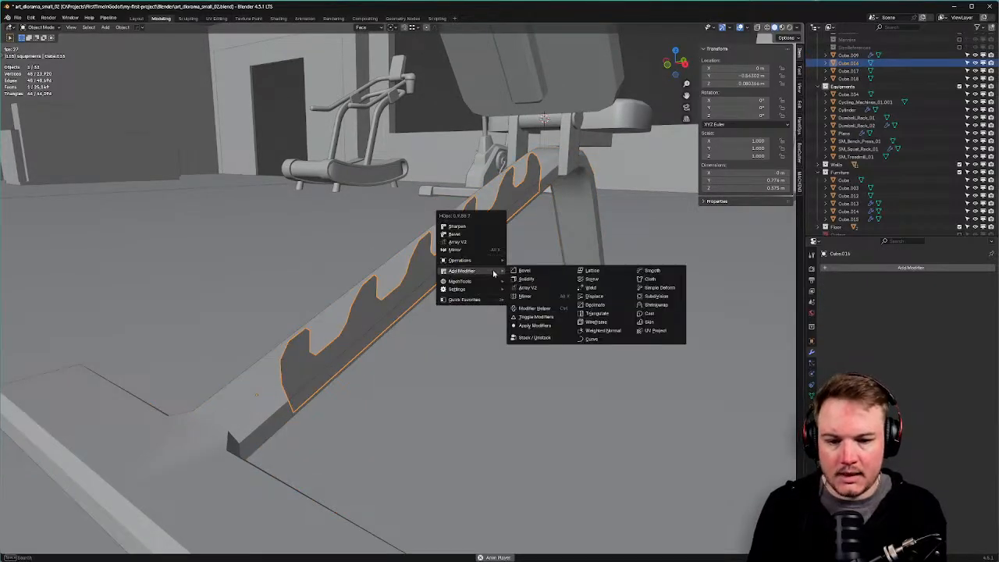
left_click(523, 279)
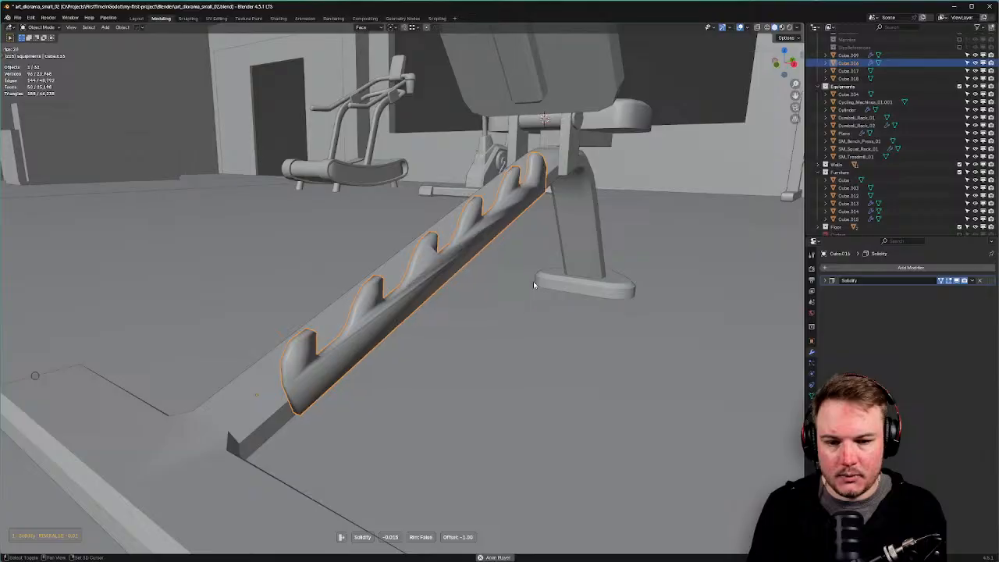
left_click(533, 282)
middle_click_drag(534, 282, 591, 359)
Apply Shade Auto Smooth (Smooth by Angle, 60°) to the toothed plate, then deselect it.
right_click(449, 263)
left_click(449, 261)
scroll(416, 307, "down", 9)
left_click(647, 359)
scroll(651, 361, "down", 4)
scroll(651, 361, "up", 3)
Select the toothed plate, start the Alt+X mirror tool, then exit it without mirroring.
scroll(685, 364, "up", 4)
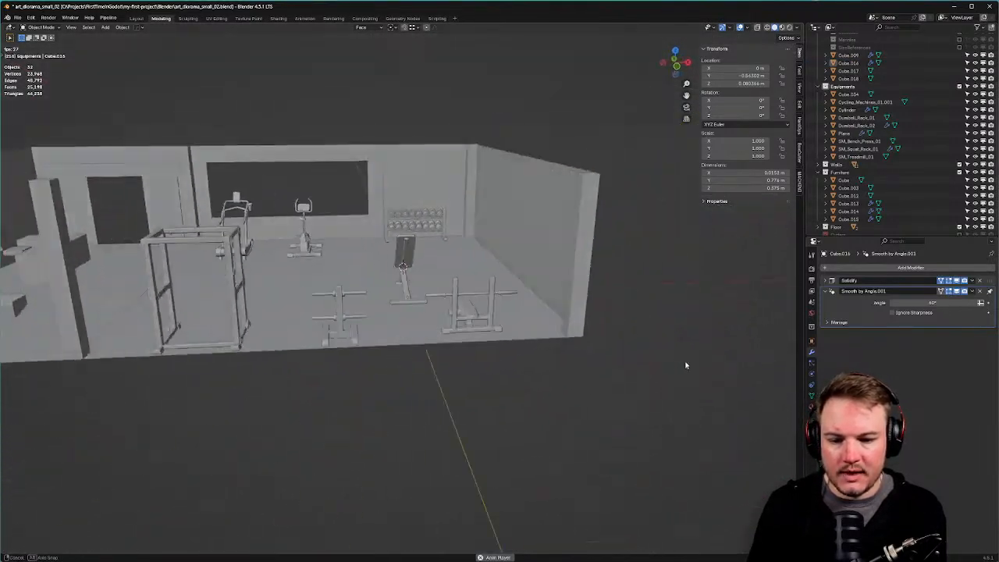
middle_click_drag(686, 364, 667, 372)
scroll(616, 351, "up", 8)
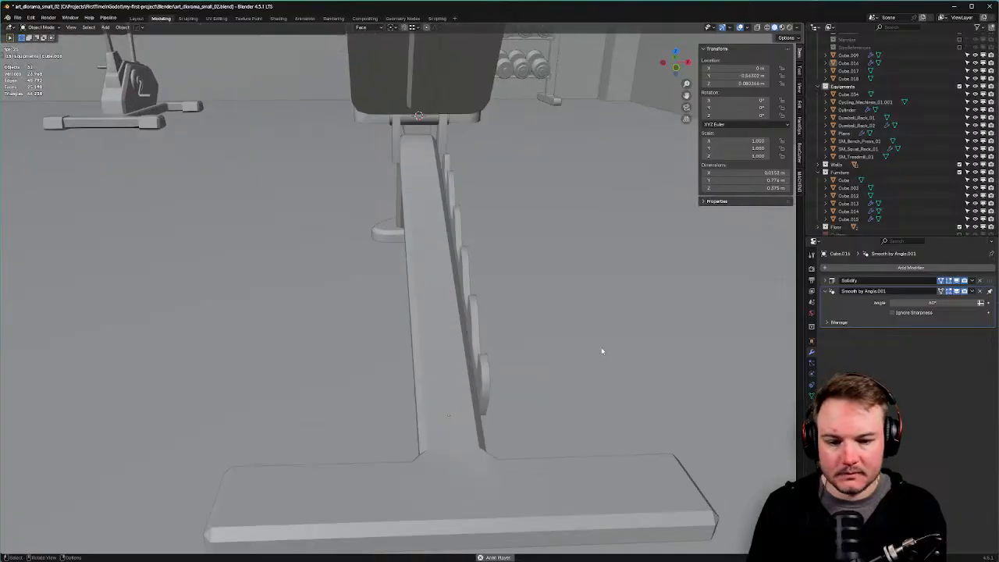
left_click(487, 392)
key("alt+x")
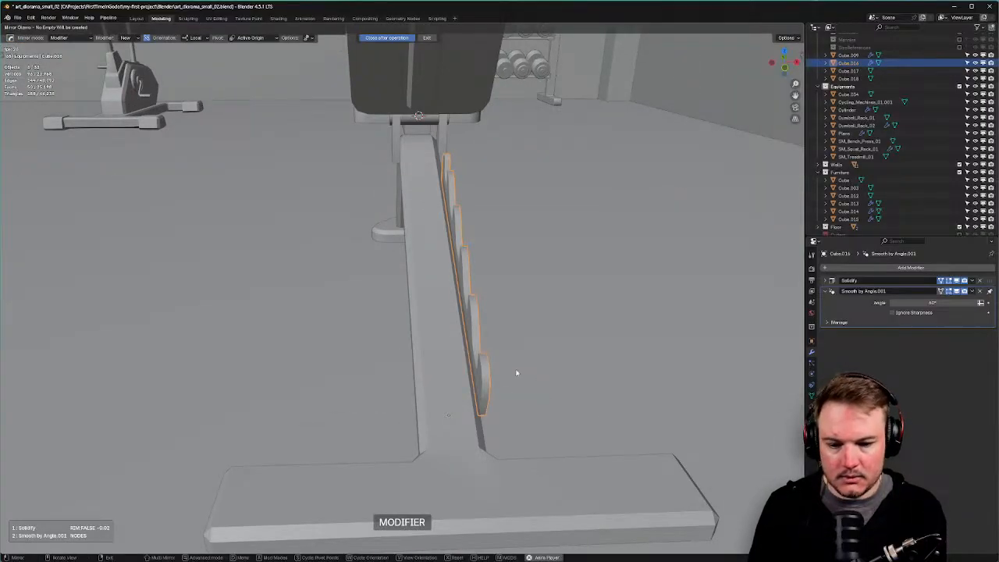
scroll(516, 372, "down", 15)
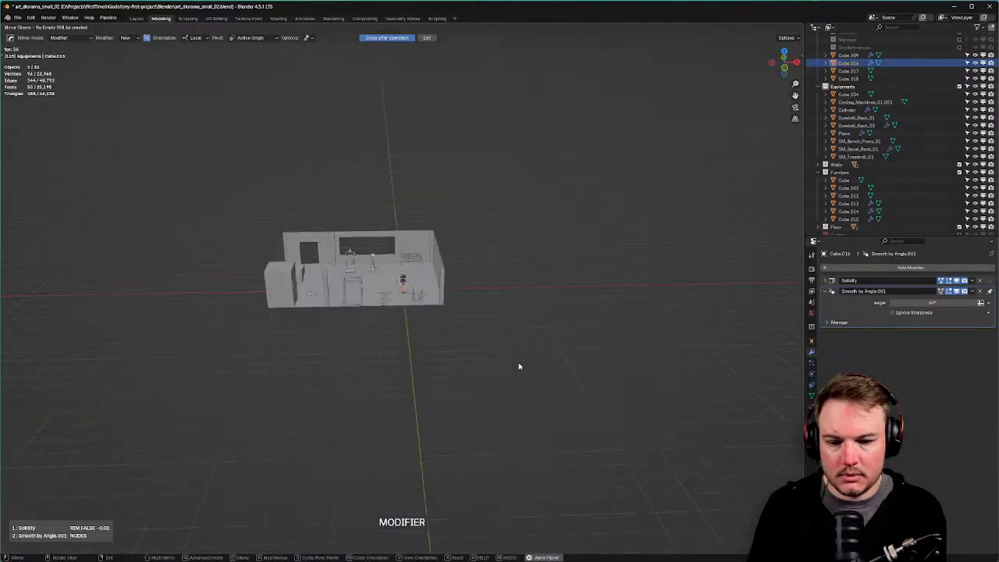
scroll(507, 368, "up", 15)
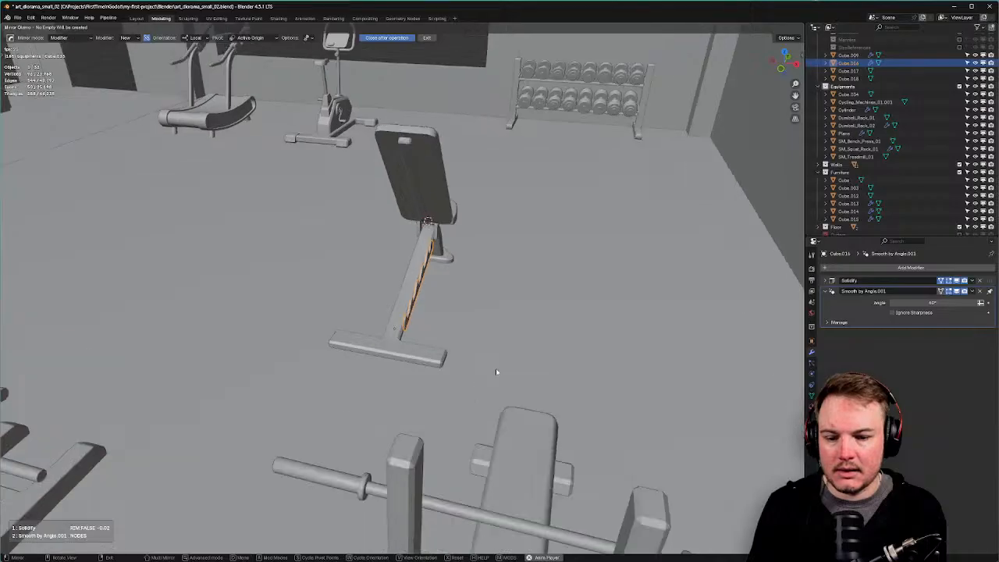
scroll(496, 372, "up", 2)
right_click(497, 371)
Save art_diorama_small_02.blend and close Blender.
key("ctrl+s")
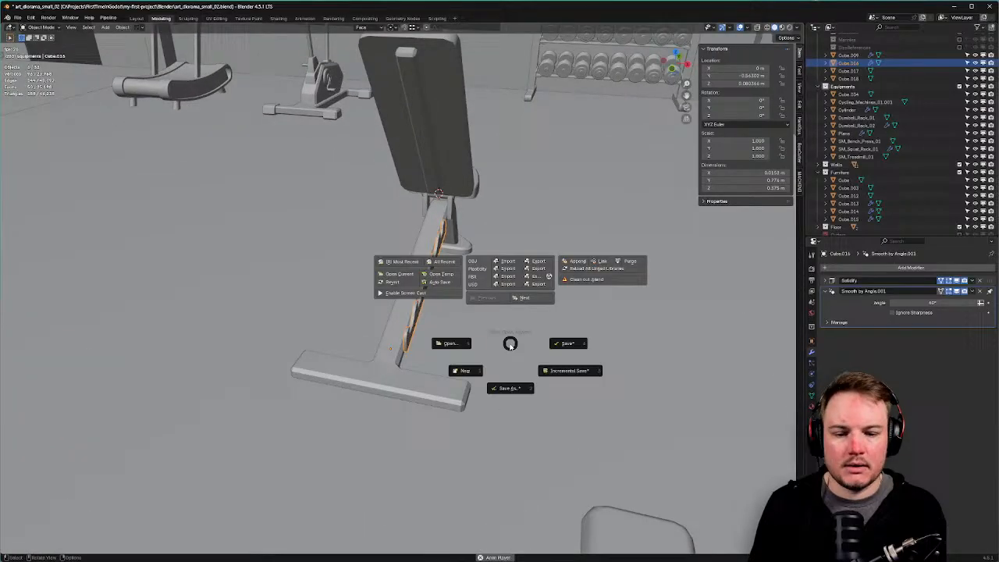
left_click(559, 345)
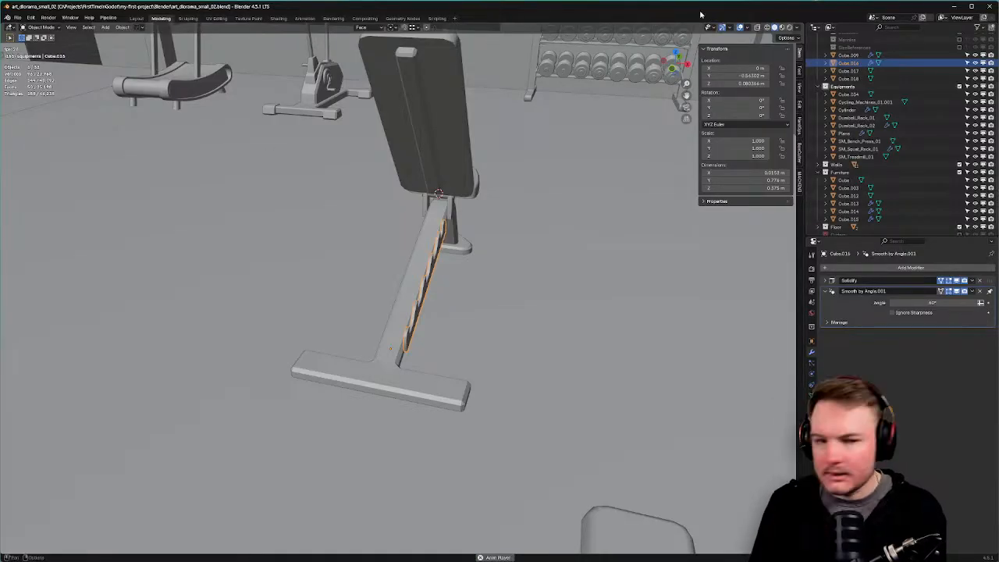
left_click(986, 6)
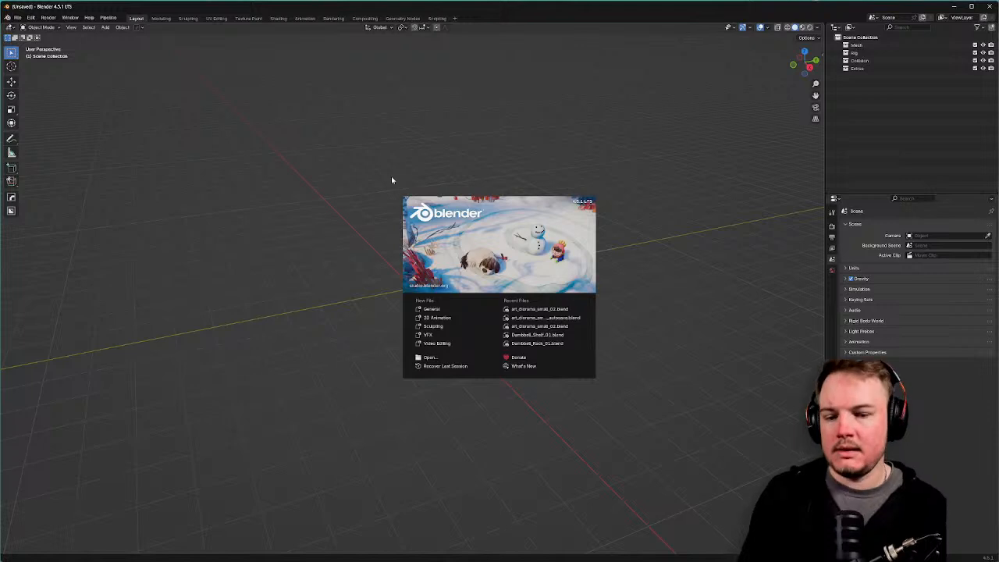
Reopen art_diorama_small_02.blend from the splash screen's Recent Files.
left_click(542, 310)
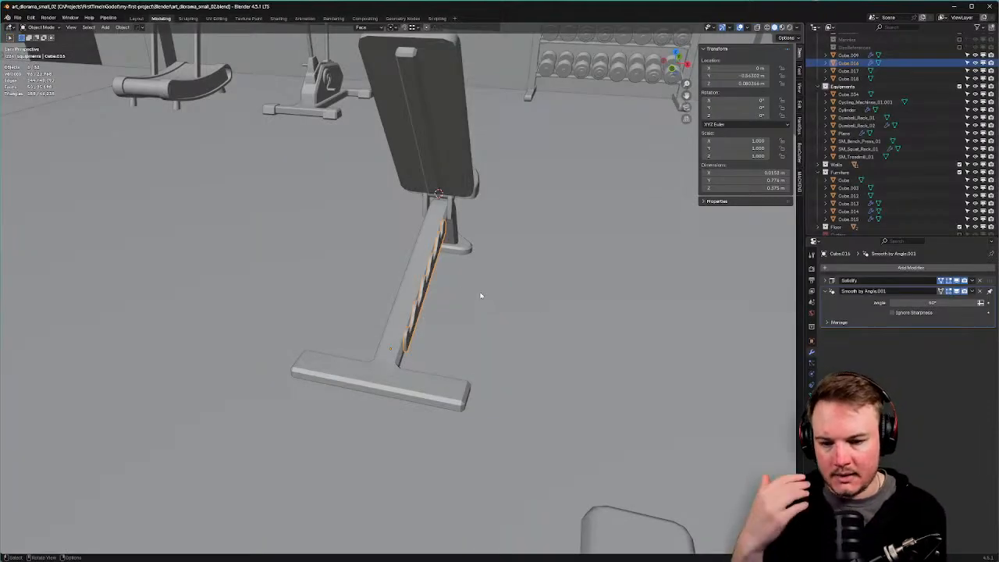
middle_click_drag(480, 296, 451, 294)
scroll(442, 303, "up", 2)
Mirror the toothed plate across X with the HardOps mirror, then view the bench from the side.
key("alt+x")
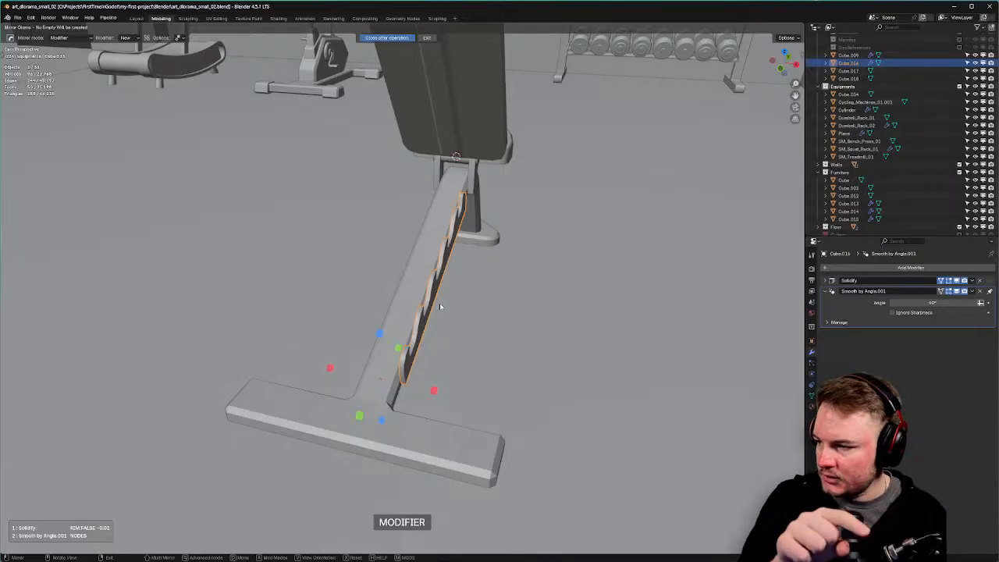
left_click(435, 392)
middle_click_drag(446, 390, 446, 343)
scroll(446, 344, "down", 8)
left_click(684, 379)
middle_click_drag(684, 378, 678, 385)
scroll(676, 379, "down", 1)
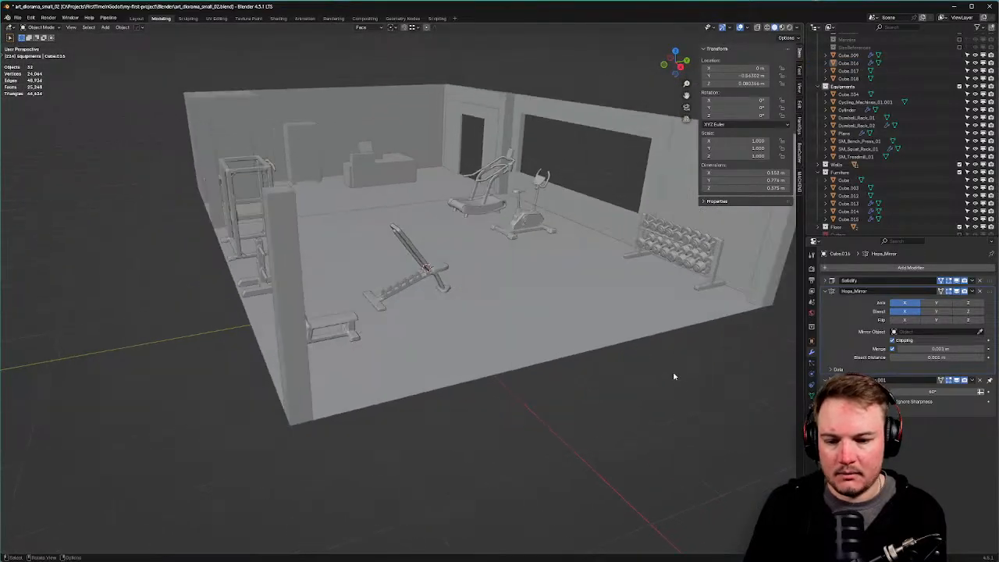
scroll(524, 348, "up", 5)
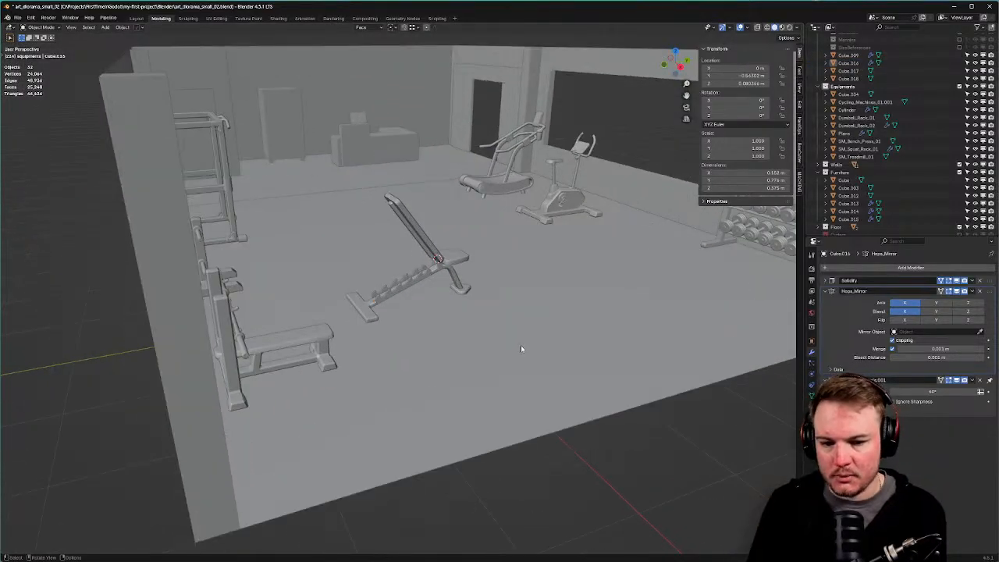
middle_click_drag(523, 346, 451, 335)
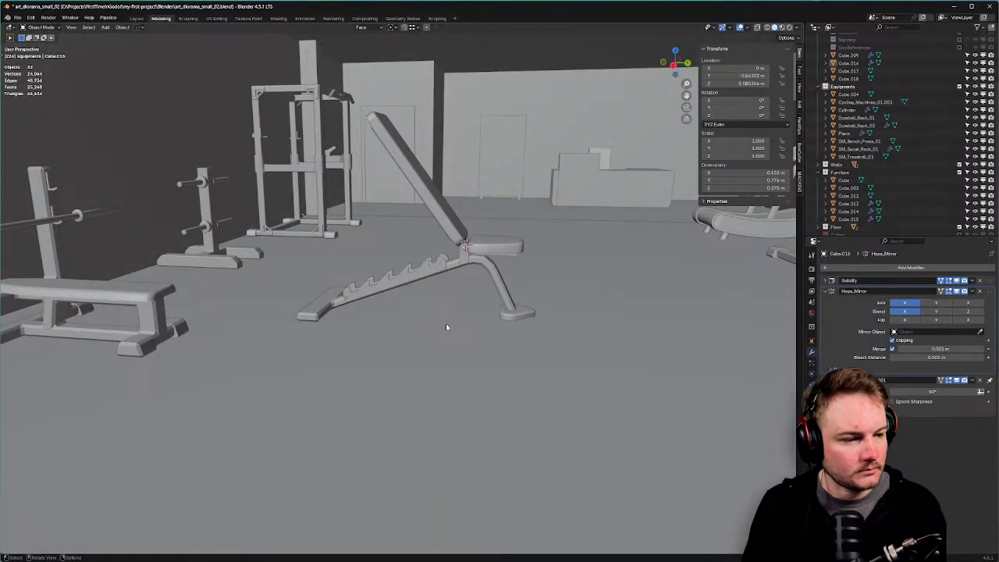
key("KP_3")
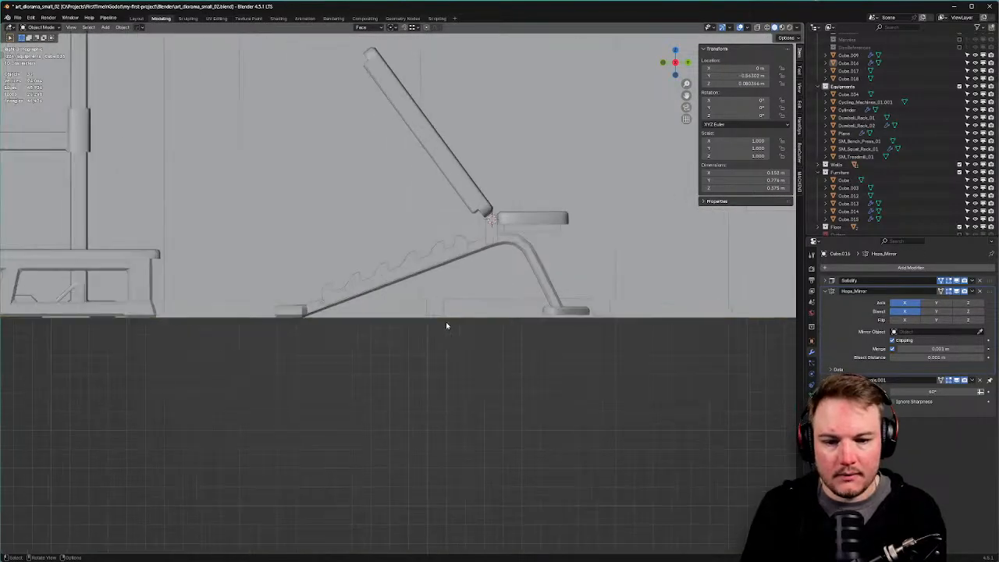
Add a cube beside the bench, replacing a mistaken plane, and scale it down.
scroll(446, 323, "up", 1)
middle_click_drag(446, 323, 465, 349, "shift")
middle_click_drag(439, 168, 444, 187, "shift")
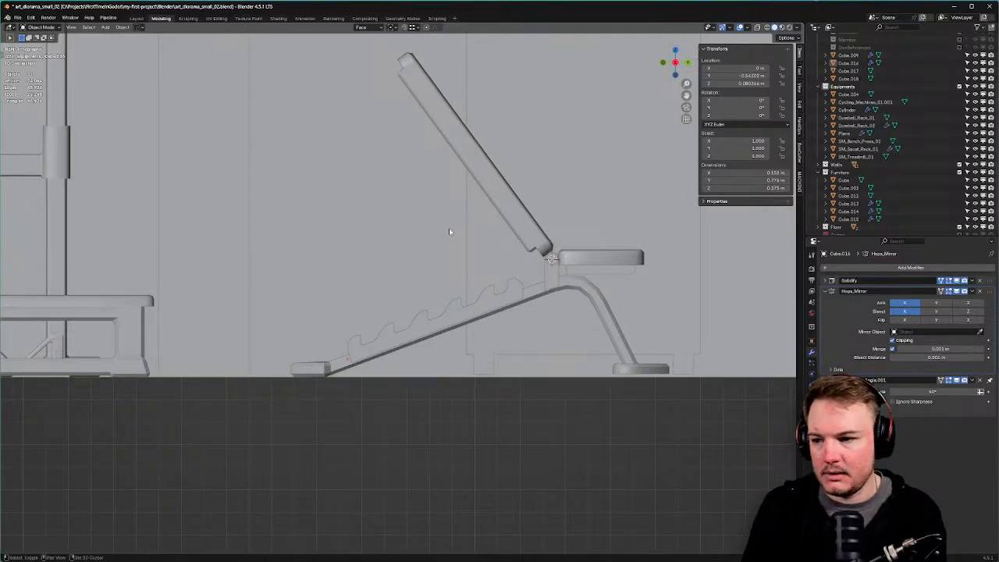
key("shift+a")
mouse_move(447, 241)
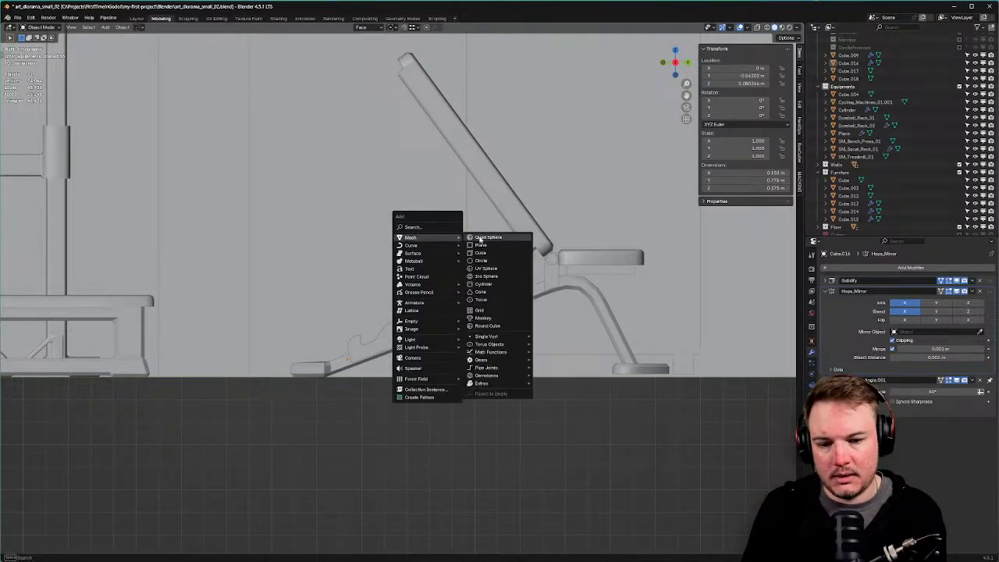
left_click(484, 241)
key("ctrl+z")
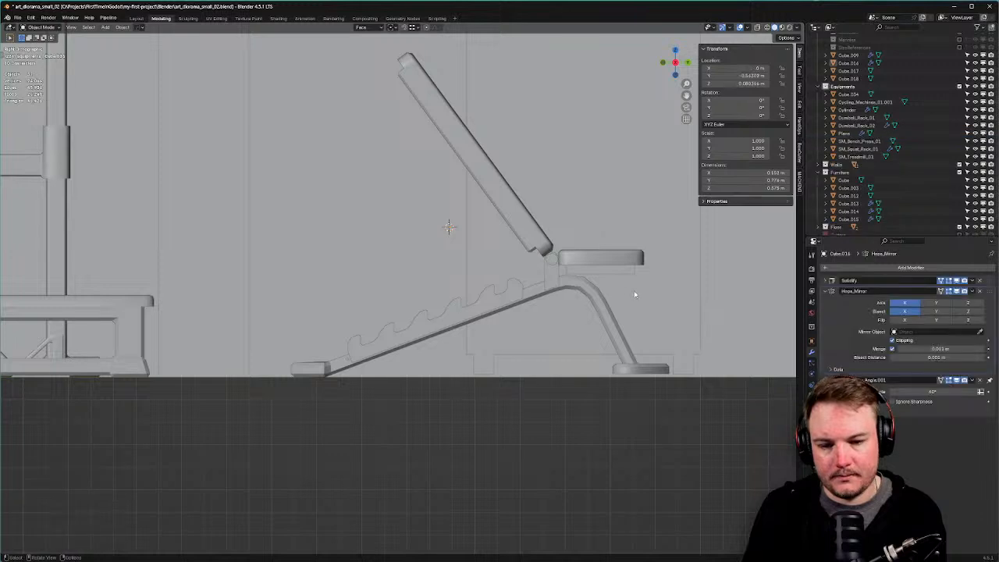
key("shift+a")
mouse_move(631, 288)
left_click(654, 303)
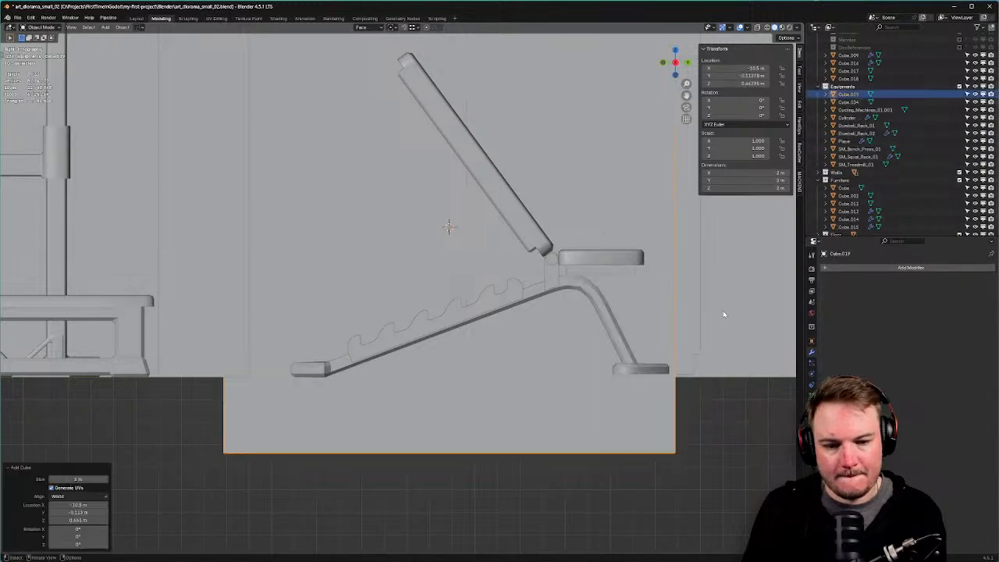
key("s")
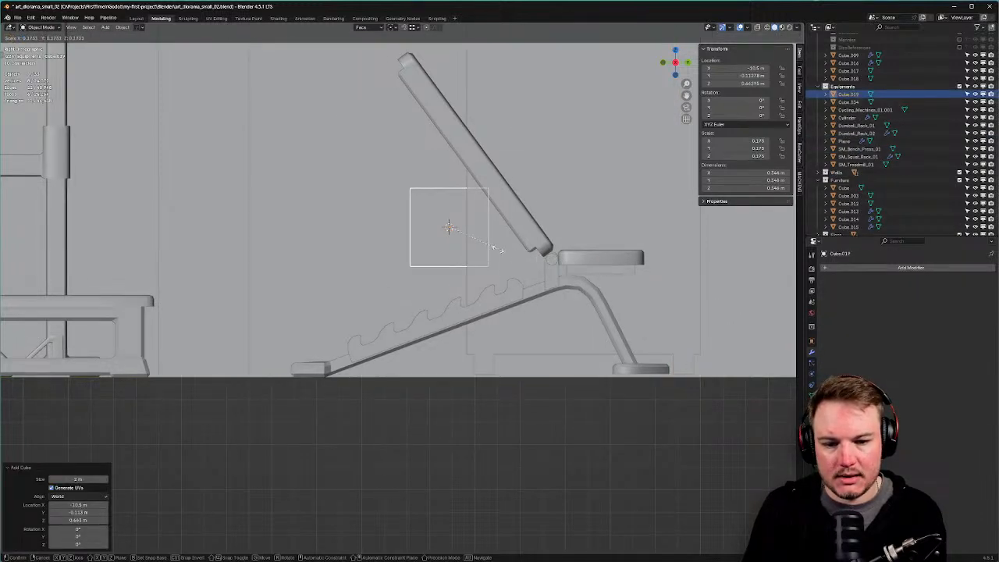
left_click(482, 246)
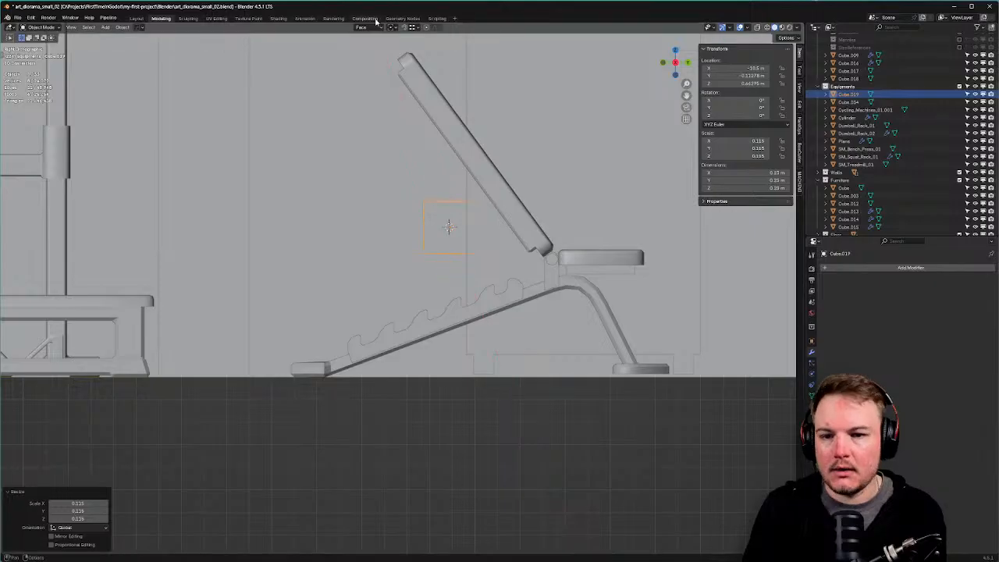
Switch transforms to Global orientation and thin the cube along Y.
left_click(376, 27)
left_click(358, 51)
key("s")
key("y")
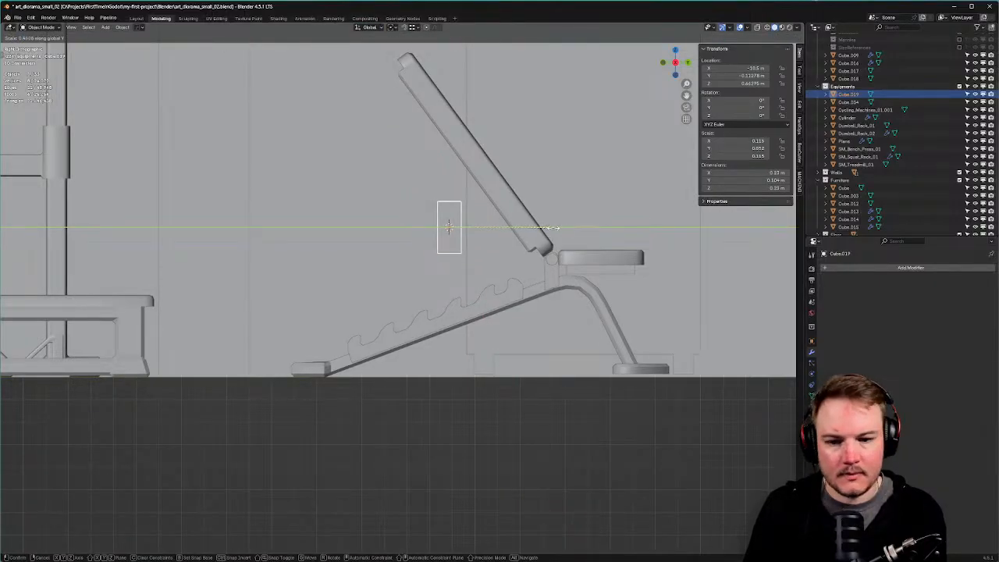
left_click(514, 232)
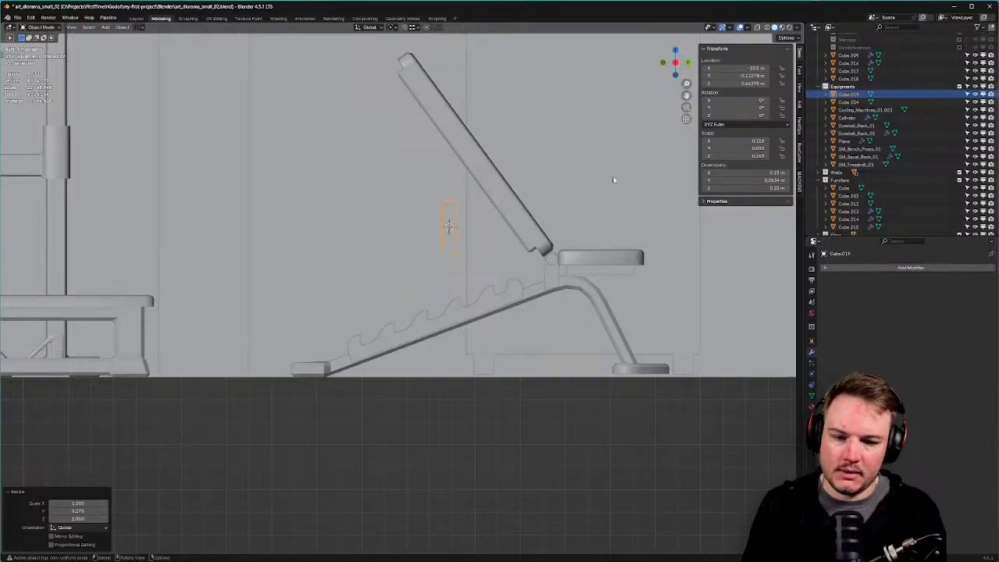
Tilt the bar about -11.4°, position it, and stretch it along Z to about 0.688 m.
key("r")
left_click(631, 209)
key("g")
left_click(636, 213)
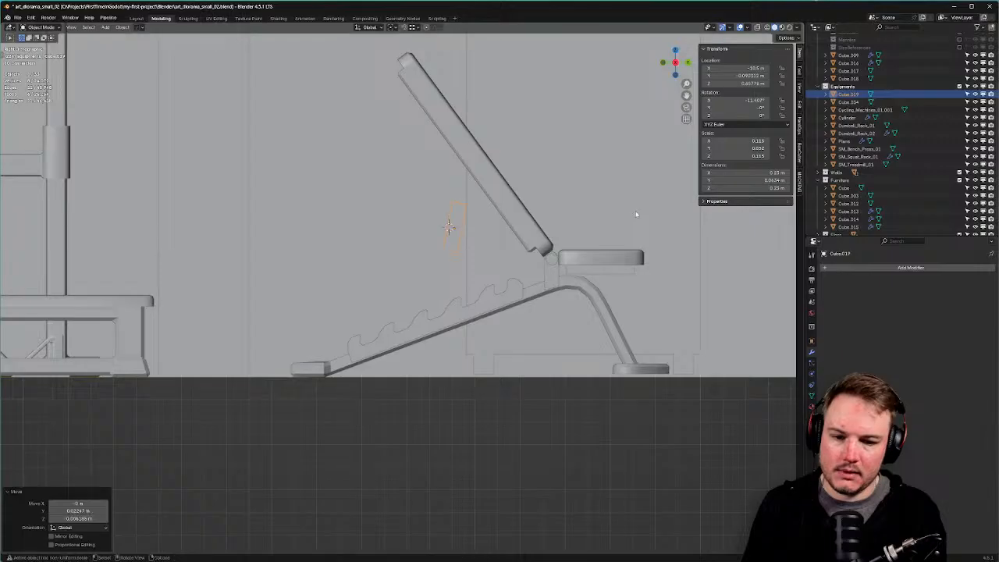
key("s")
key("z")
key("z")
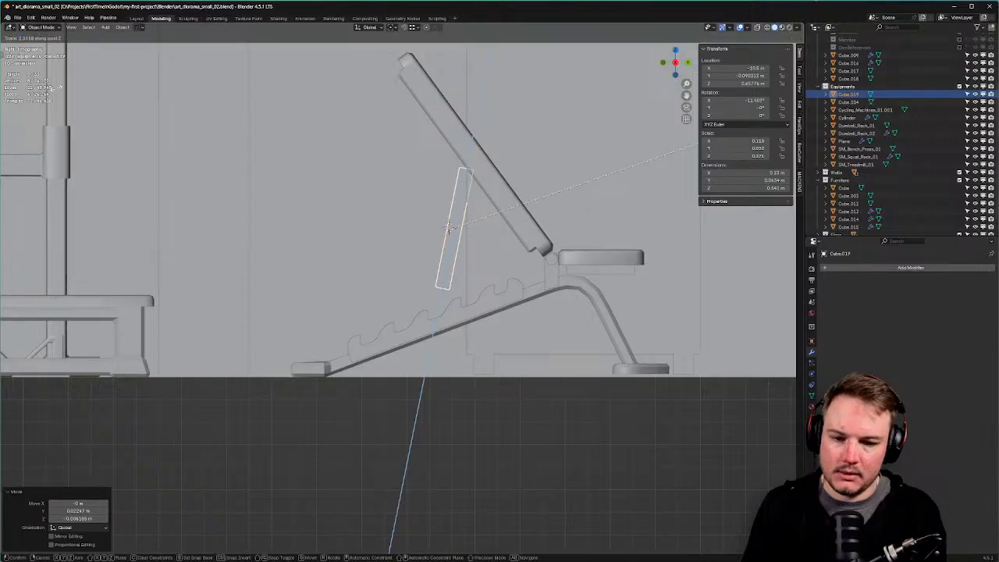
left_click(56, 88)
key("g")
key("z")
key("z")
left_click(47, 125)
key("s")
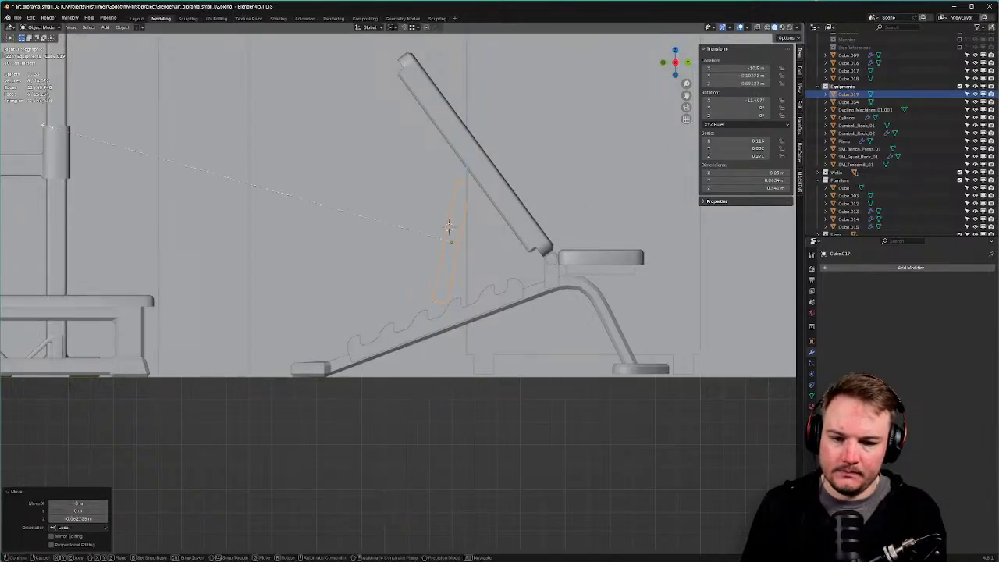
key("z")
key("z")
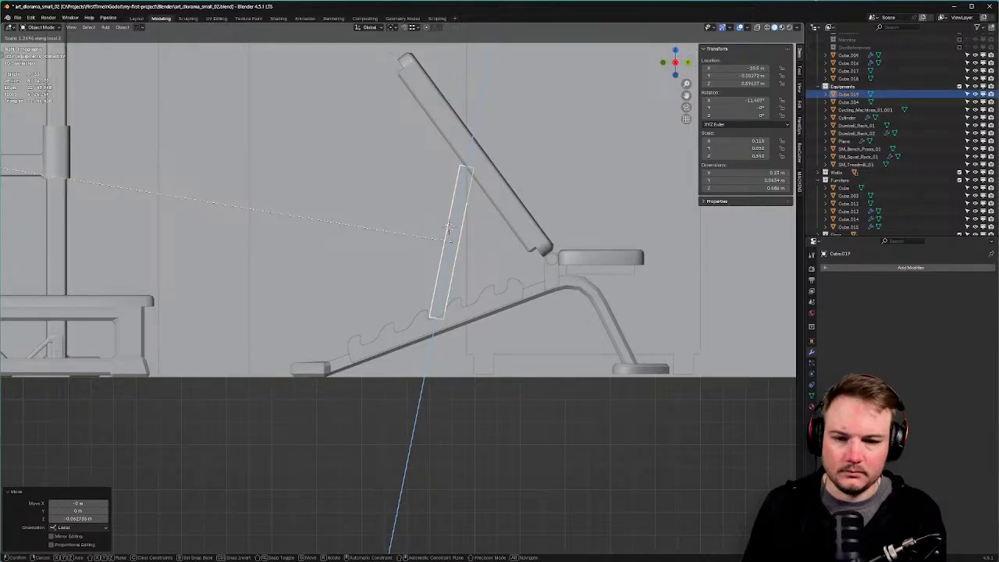
left_click(867, 141)
Check the bar from the front orthographic view and begin moving it along X.
middle_click_drag(867, 141, 535, 160)
middle_click_drag(428, 165, 485, 251)
scroll(451, 229, "down", 9)
key("KP_1")
key("g")
key("x")
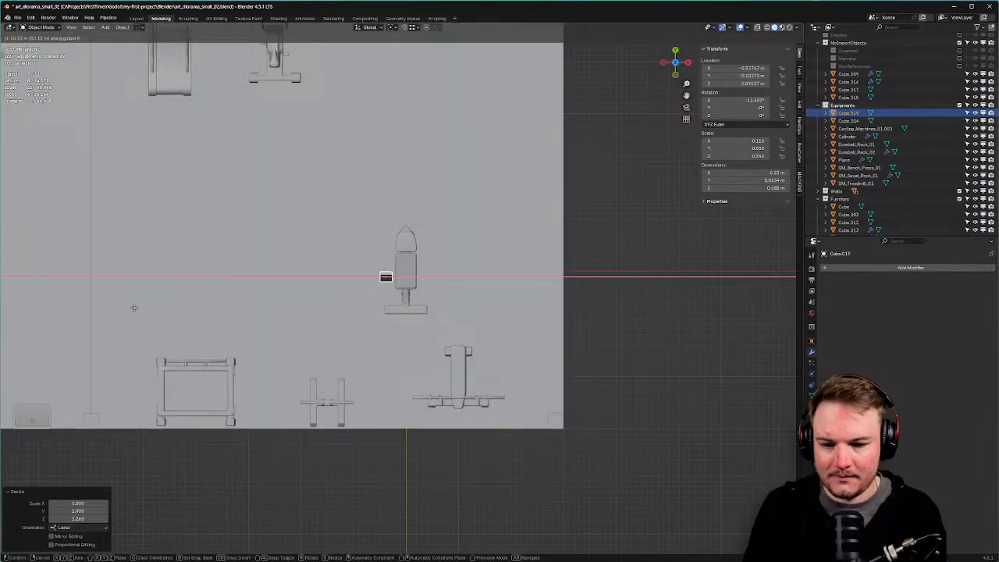
Place the bar beside the bench and align it to the bench leg part's origin.
left_click(144, 309)
scroll(406, 309, "up", 4)
mouse_move(426, 306)
middle_mouse_down()
mouse_move(440, 266)
mouse_move(433, 320)
middle_mouse_up()
left_click(432, 321)
key("shift+s")
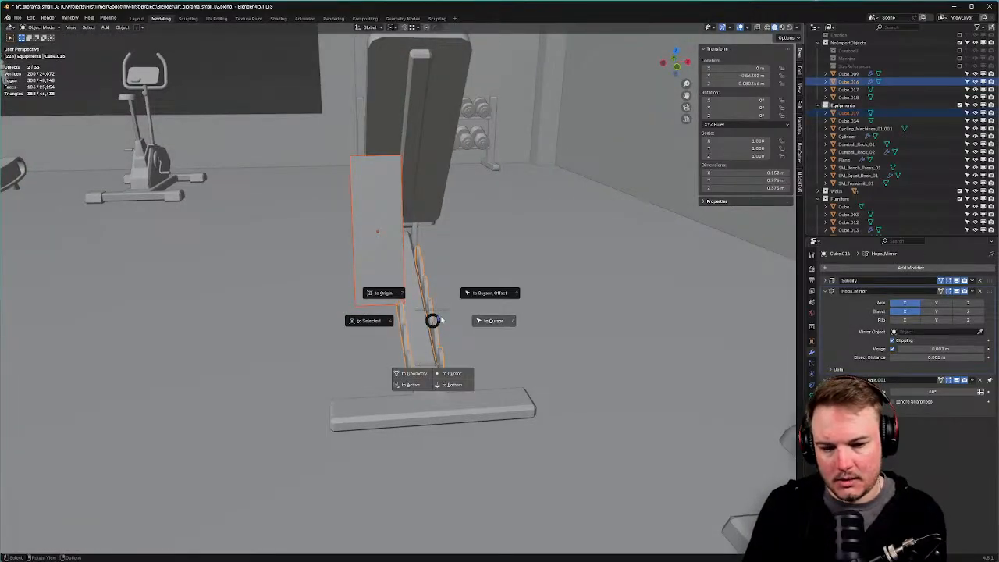
left_click(462, 305)
key("ctrl+z")
key("shift+s")
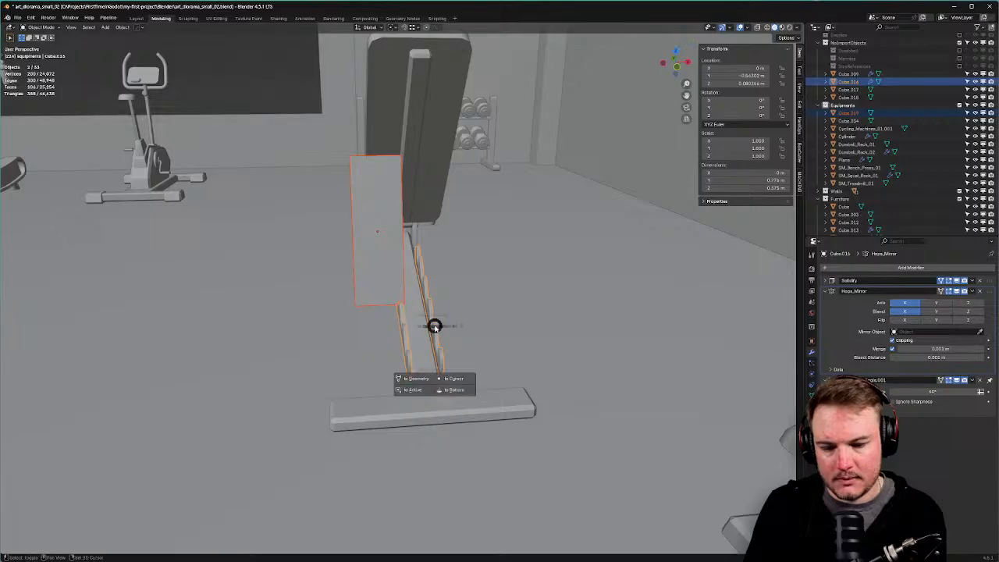
left_click(474, 332)
key("ctrl+z")
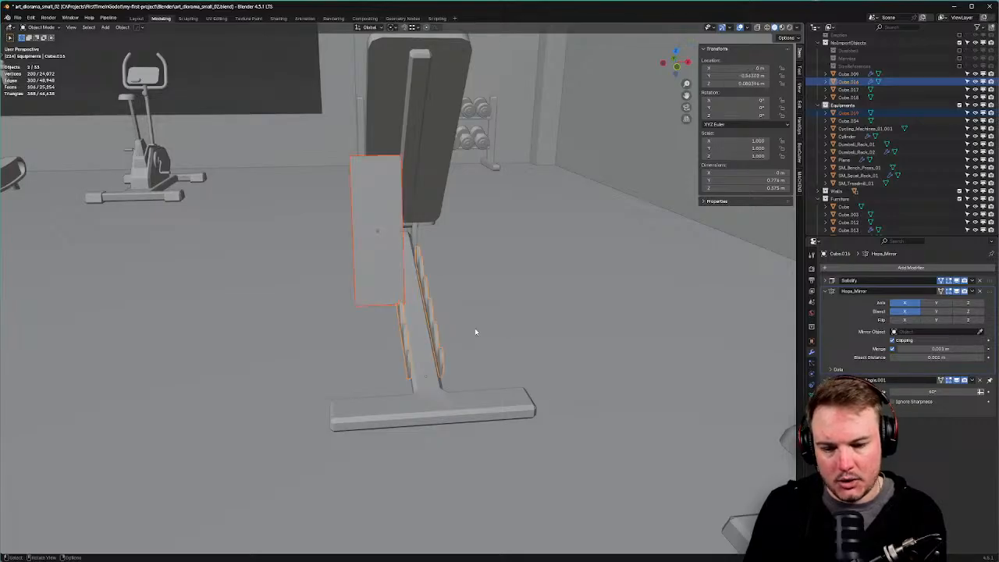
key("shift+s")
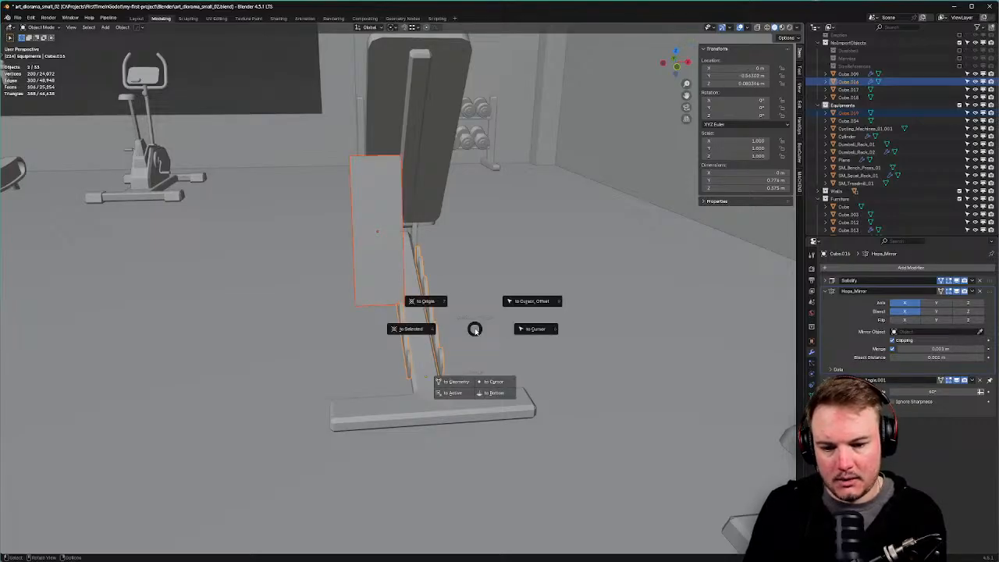
left_click(457, 392)
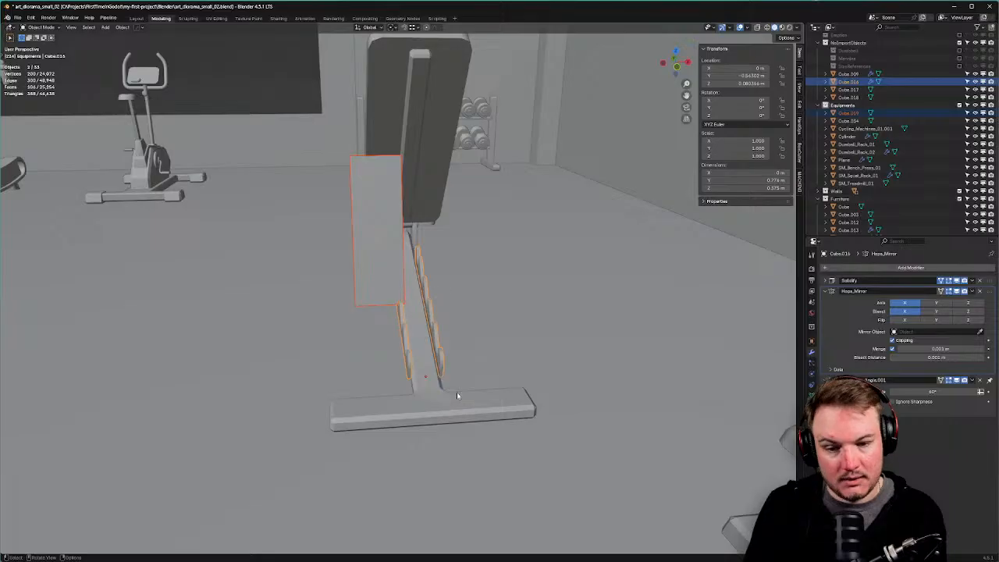
key("alt+a")
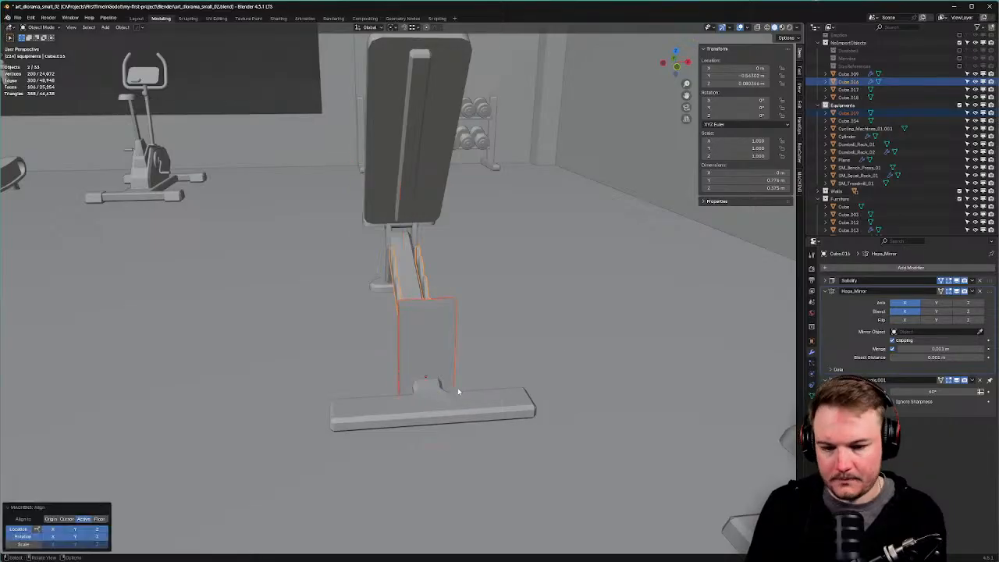
In side view, tilt the bar and position it under the bench backrest.
middle_click_drag(462, 385, 359, 353)
left_click(365, 340)
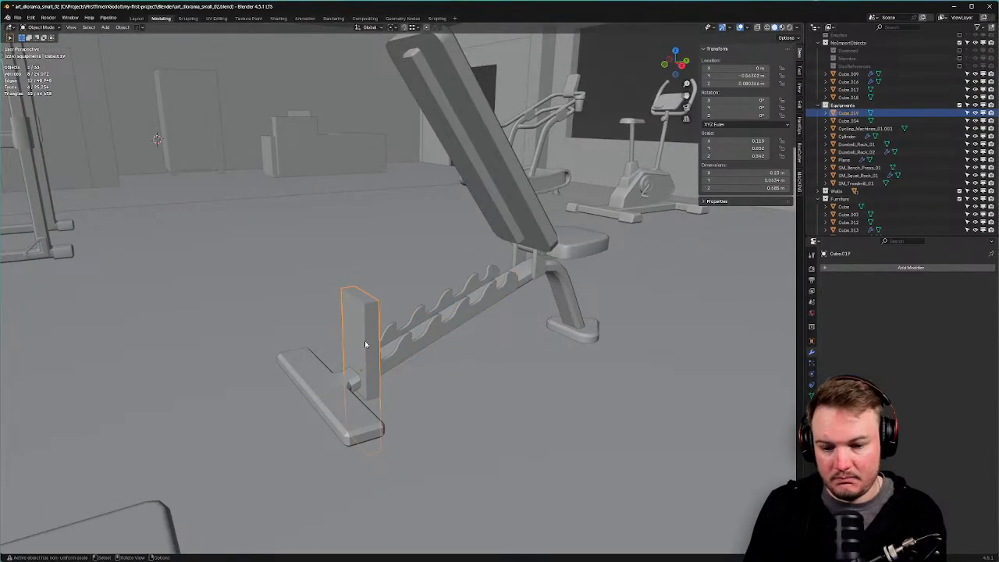
key("KP_3")
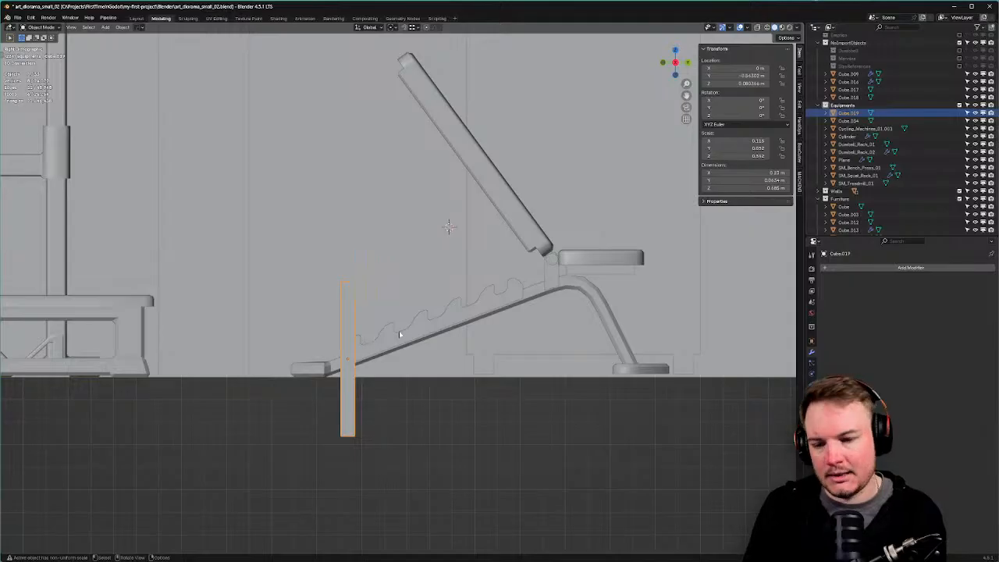
key("r")
left_click(448, 357)
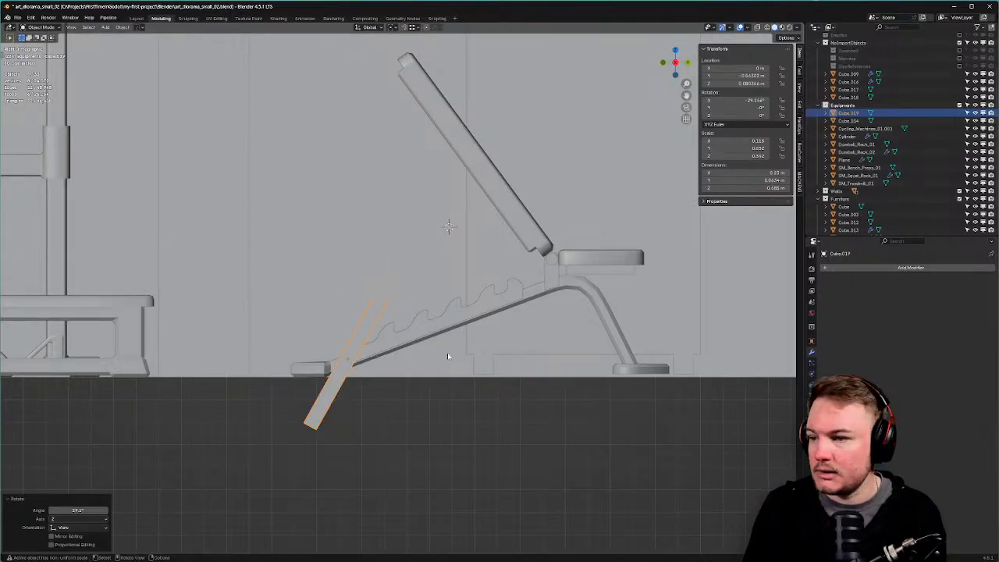
key("g")
left_click(555, 262)
key("r")
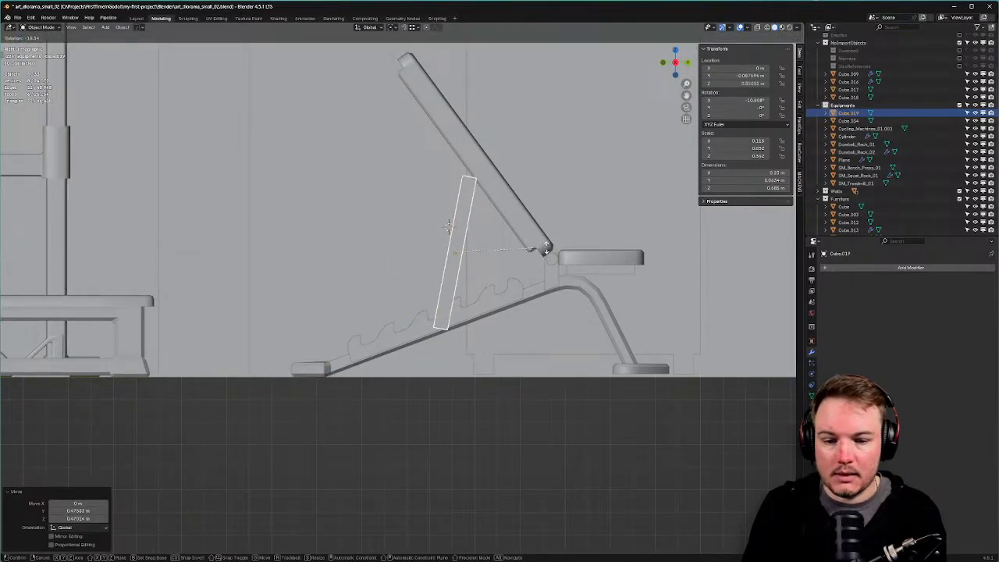
left_click(545, 247)
key("g")
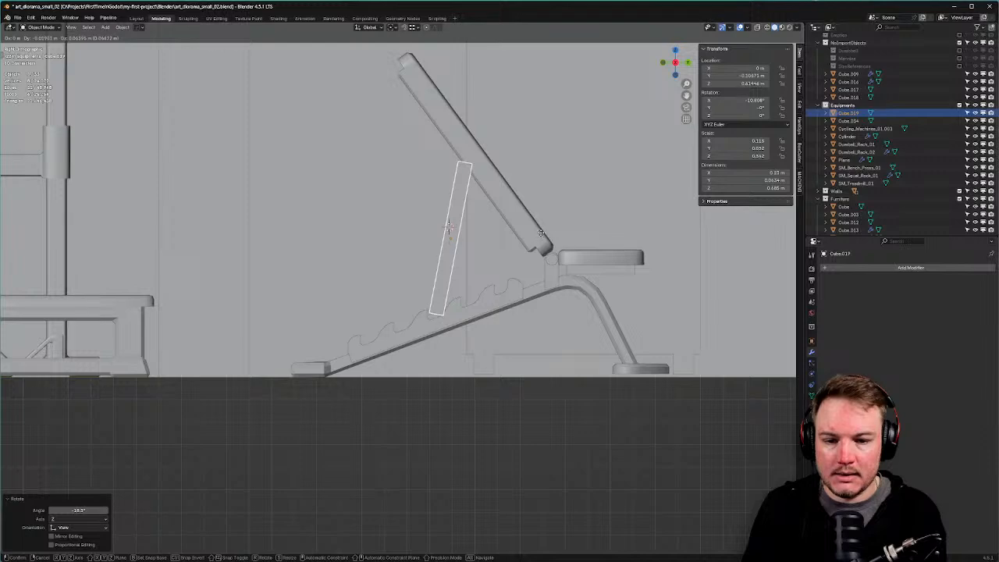
left_click(537, 233)
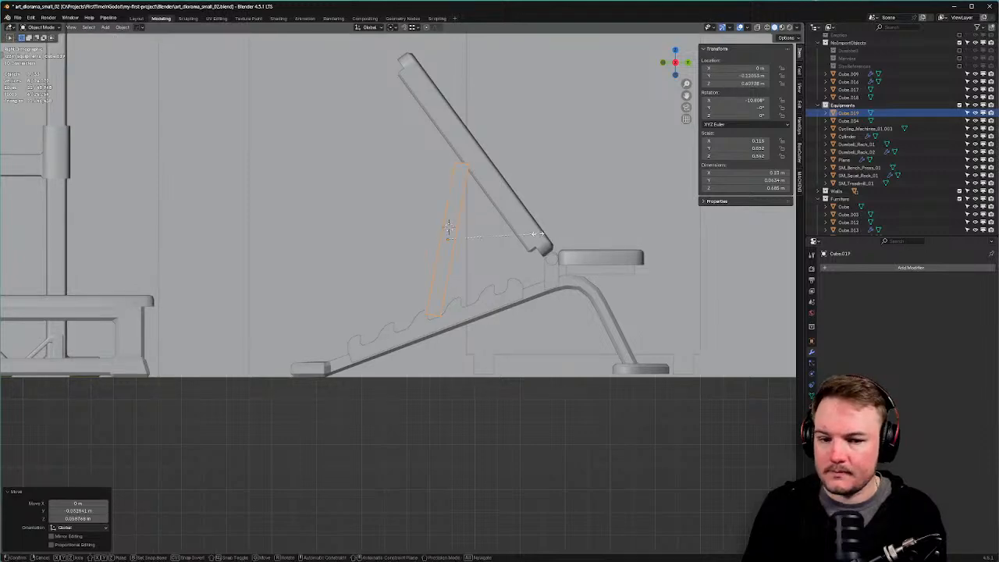
Lengthen the bar along local Z to about 0.781 m and narrow it along X (factor 0.847) to about 0.1 m.
key("s")
key("z")
key("z")
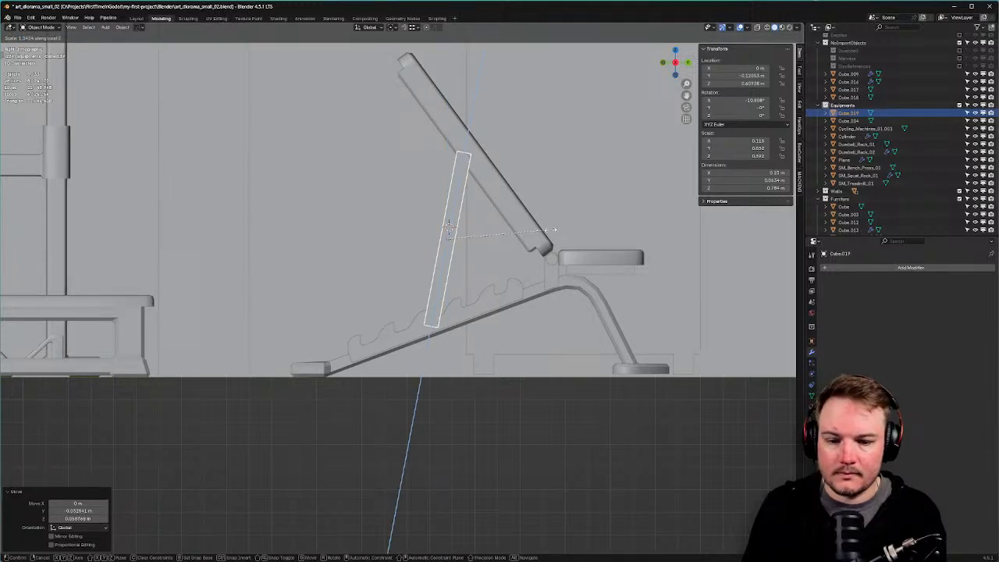
left_click(553, 231)
middle_click_drag(553, 231, 607, 267)
key("s")
key("y")
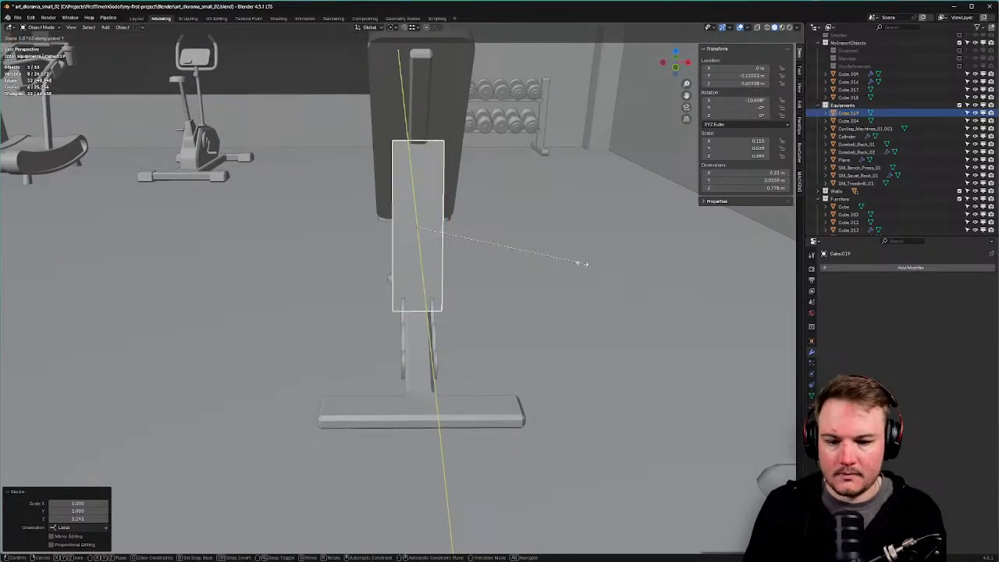
right_click(583, 264)
key("s")
right_click(582, 265)
key("s")
key("x")
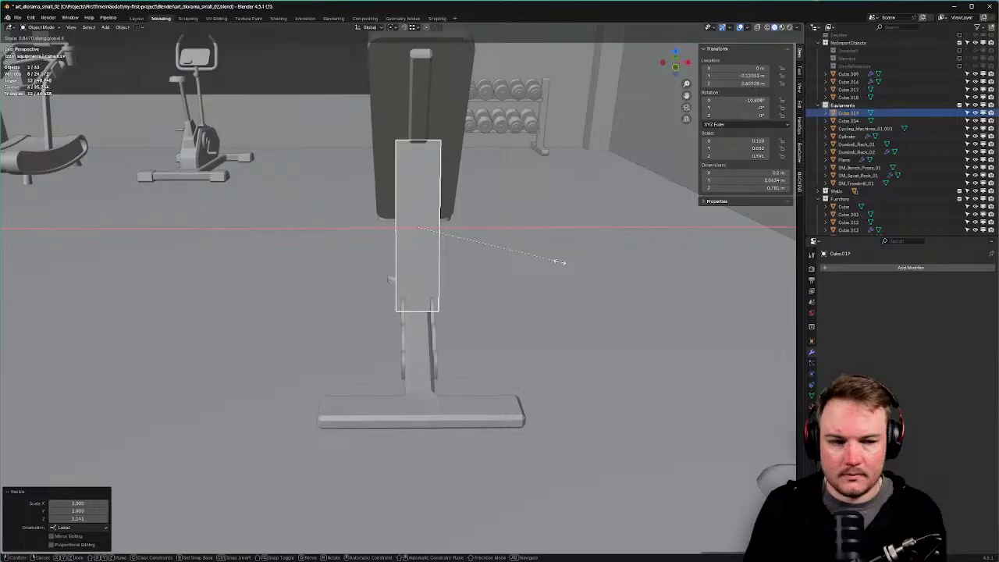
left_click(559, 263)
Inspect the narrowed support post from the right orthographic view and orbit around it.
middle_click_drag(484, 242, 344, 194)
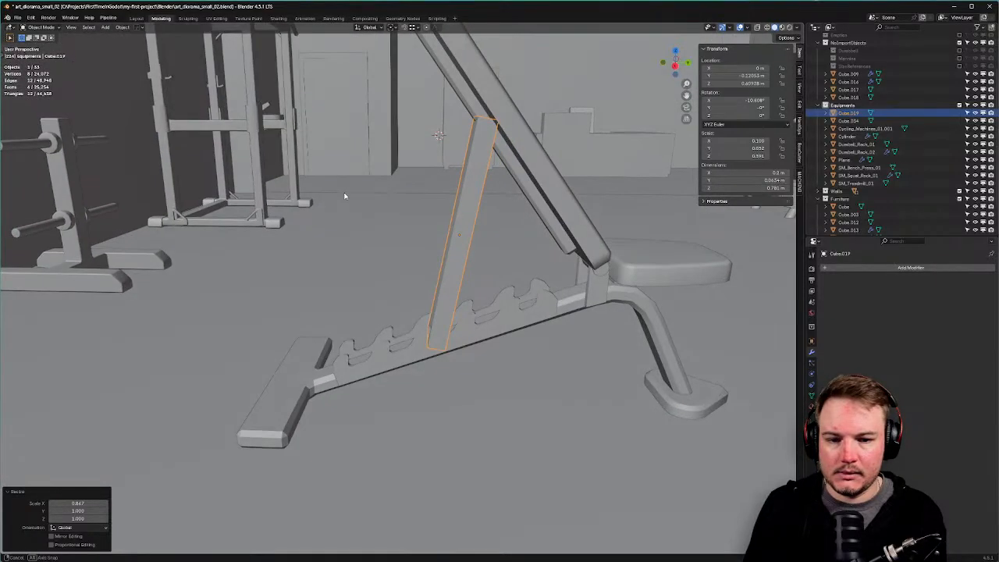
key("KP_3")
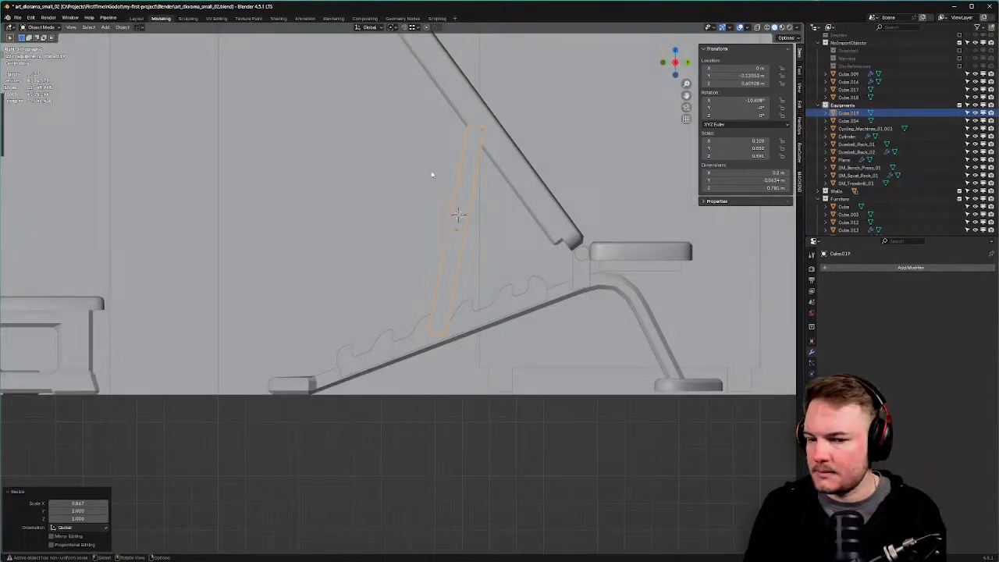
scroll(437, 187, "up", 4)
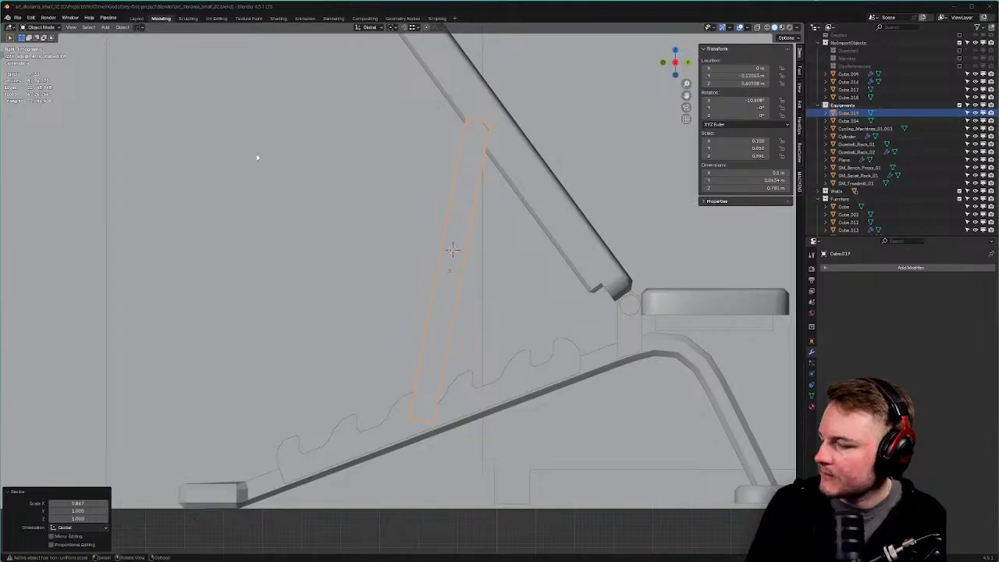
middle_click_drag(257, 154, 464, 203)
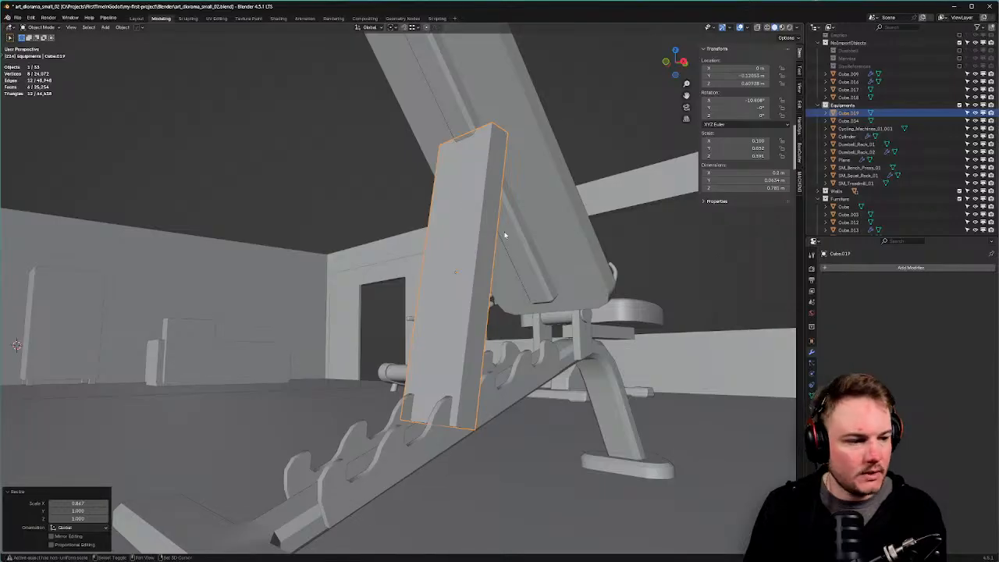
middle_click_drag(504, 234, 466, 174)
Add a centred loop cut down the middle of the support post.
key("Tab")
left_click(449, 189)
key("ctrl+r")
left_click(442, 190)
right_click(442, 190)
Delete the faces on the post's left half using see-through face selection.
key("Tab")
left_click(484, 174)
key("alt+z")
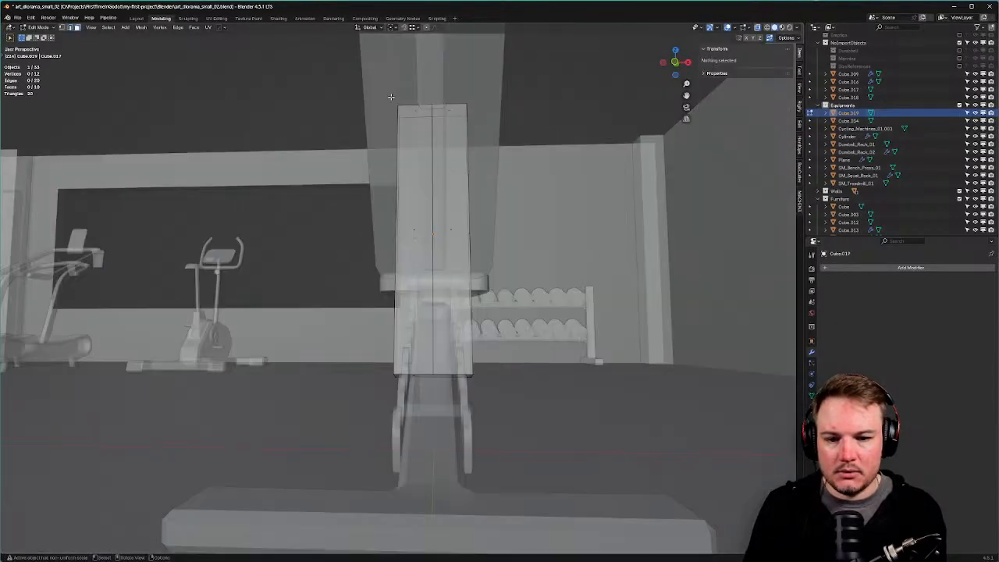
left_click_drag(390, 92, 427, 403)
key("x")
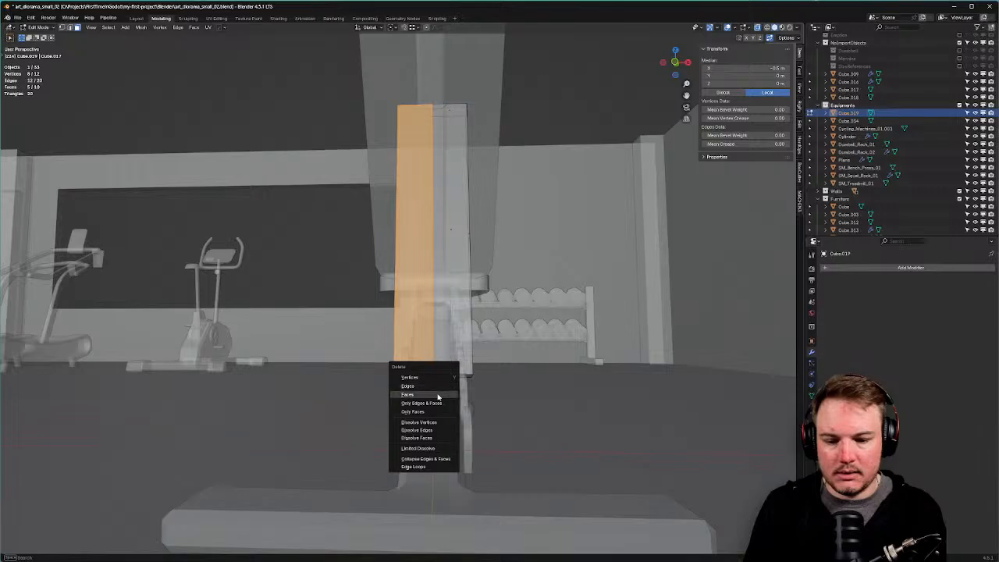
left_click(439, 395)
Edge-slide the open edge loop along the cut to narrow the post.
middle_click_drag(441, 391, 482, 315)
key("Tab")
left_click(482, 355)
left_click(447, 333, "alt")
key("g")
key("g")
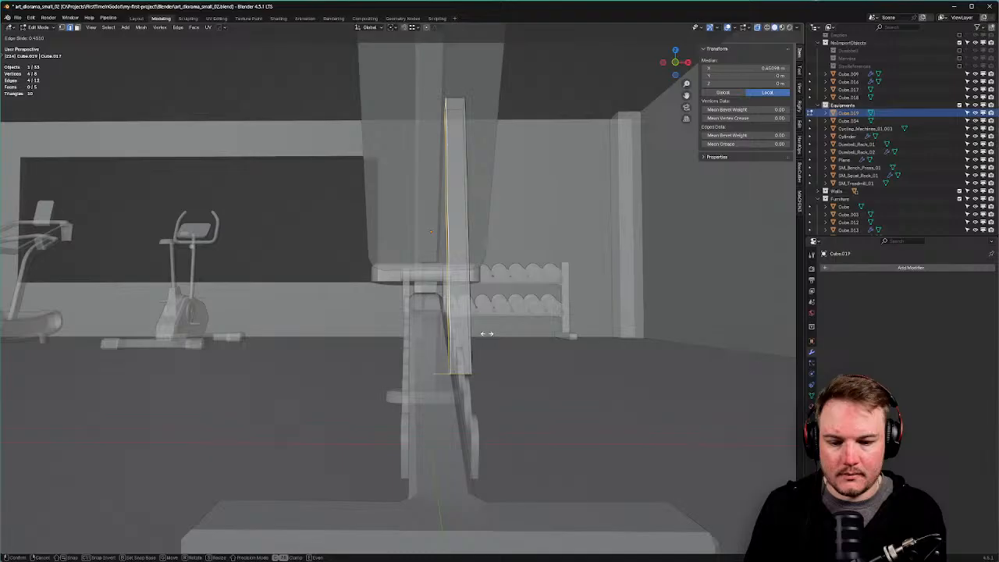
left_click(489, 334)
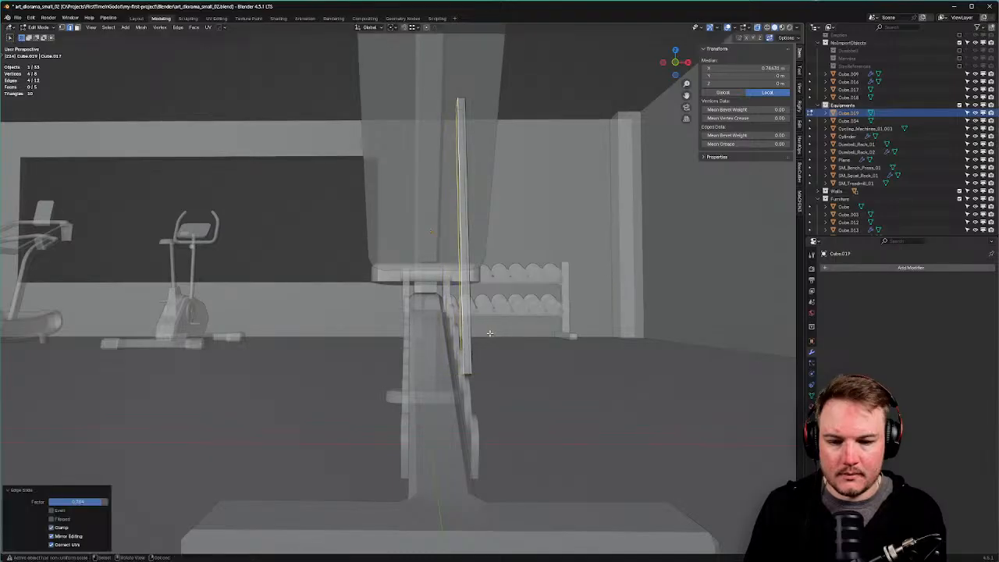
Move the post's side face along X to make a thin upright.
middle_click_drag(489, 333, 479, 337)
key("Tab")
left_click(532, 253)
left_click(479, 232)
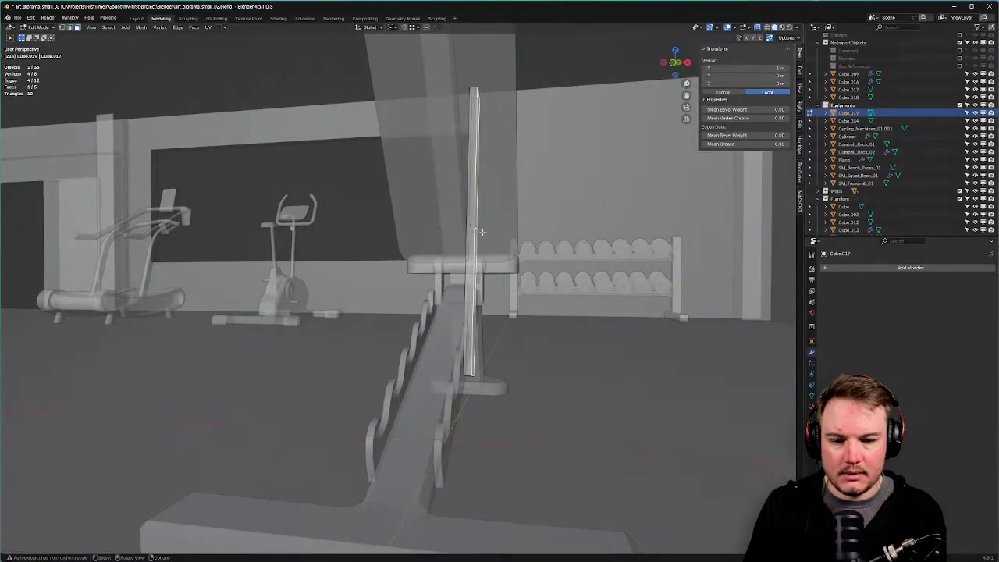
key("g")
key("x")
left_click(492, 237)
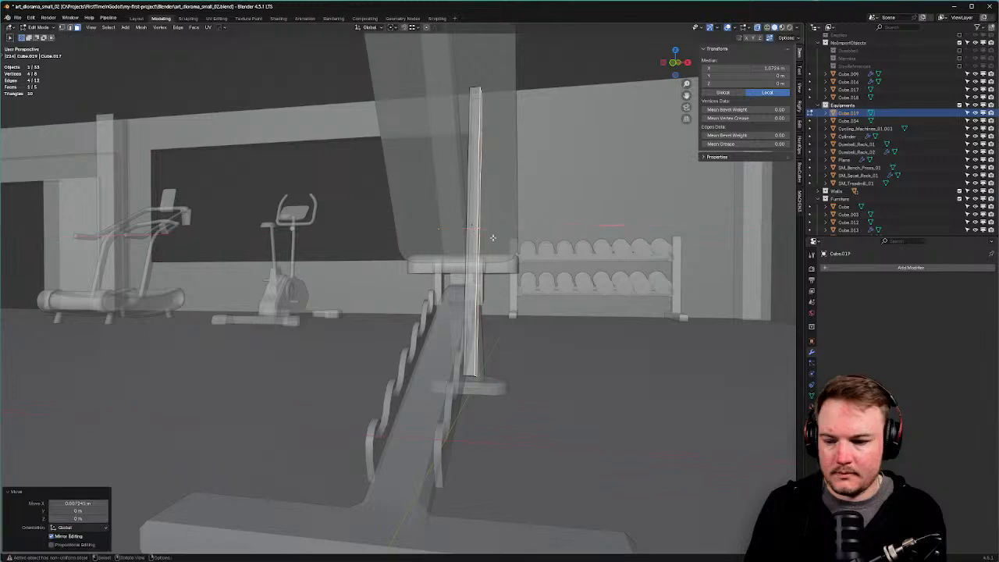
Fill the open edge loop with a face and turn off see-through view.
middle_click_drag(492, 237, 426, 225)
key("f")
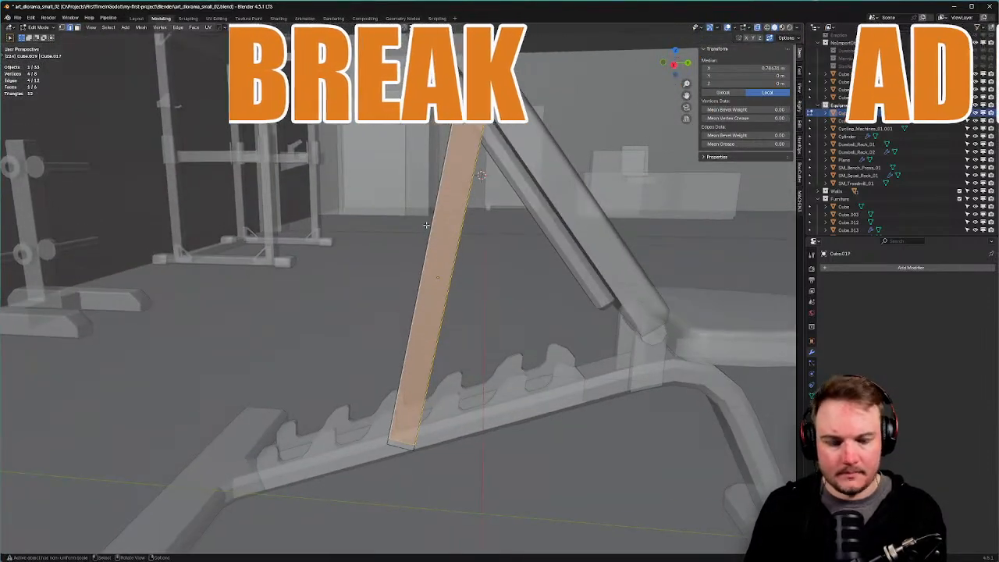
key("KP_3")
key("KP_1")
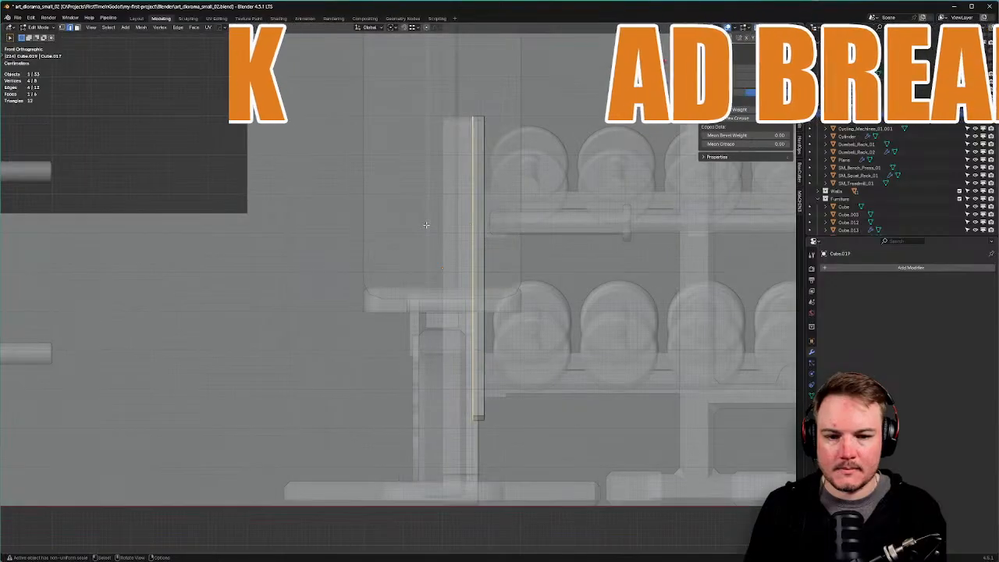
key("alt+z")
mouse_move(428, 224)
middle_mouse_down()
mouse_move(480, 253)
mouse_move(467, 249)
mouse_move(487, 270)
middle_mouse_up()
Add a HardOps mirror across X to make a pair of uprights.
key("Tab")
left_click(482, 214)
key("alt+x")
left_click(481, 253)
Apply the post's scale in object mode.
key("Tab")
left_click(487, 313)
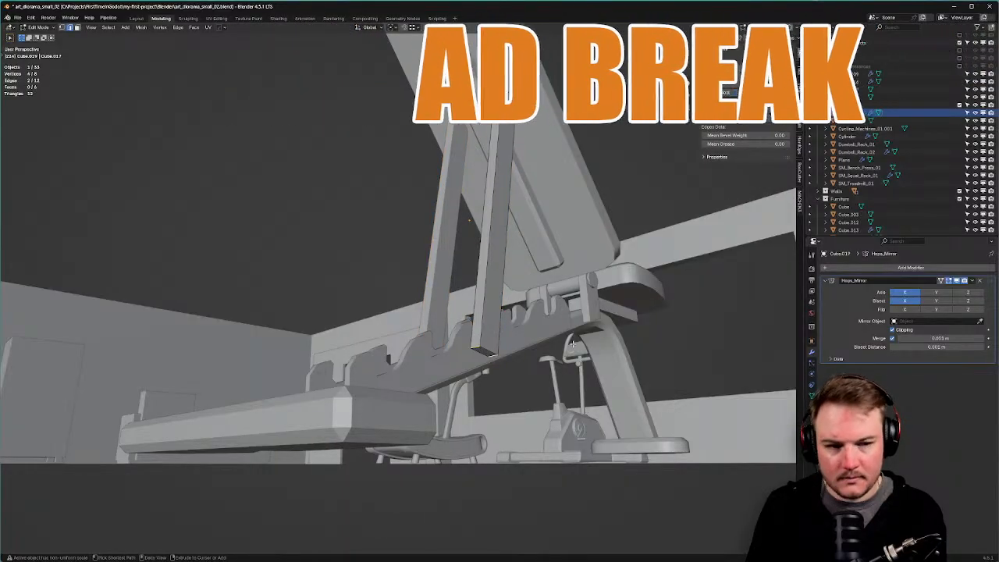
key("Tab")
left_click(567, 283)
key("ctrl+a")
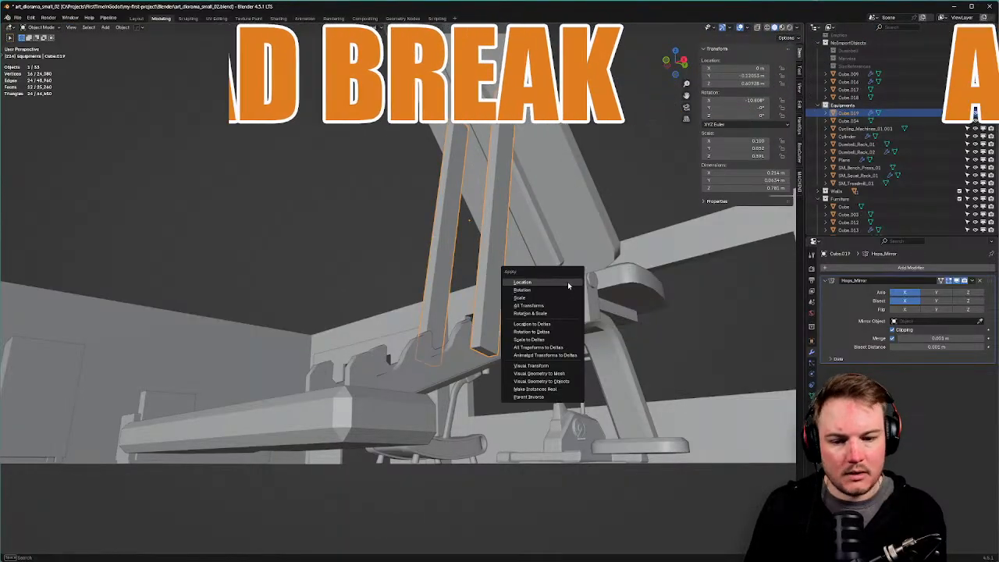
left_click(566, 298)
Bevel the uprights' bottom edges with 2 segments.
key("Tab")
left_click(558, 348)
key("ctrl+b")
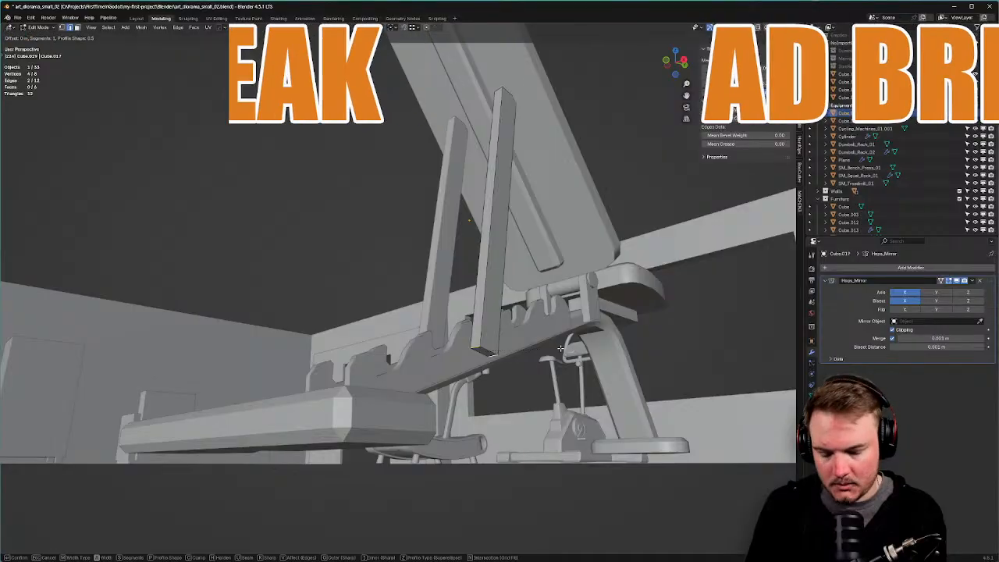
scroll(567, 350, "up", 1)
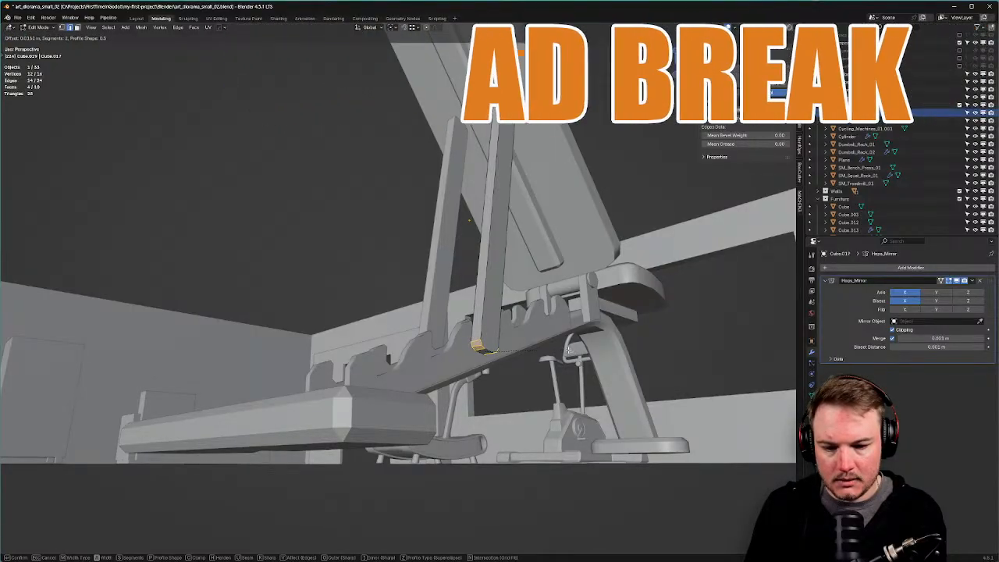
left_click(568, 350)
middle_click_drag(567, 350, 430, 257)
Return Cube.019 to Object Mode and view the bench from the right orthographic side.
key("Tab")
left_click(427, 209)
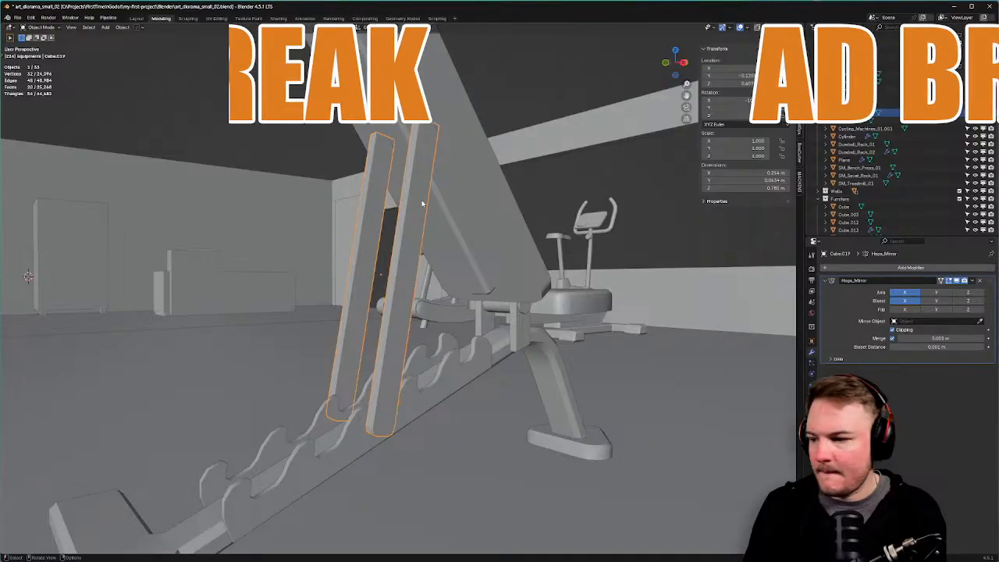
key("KP_3")
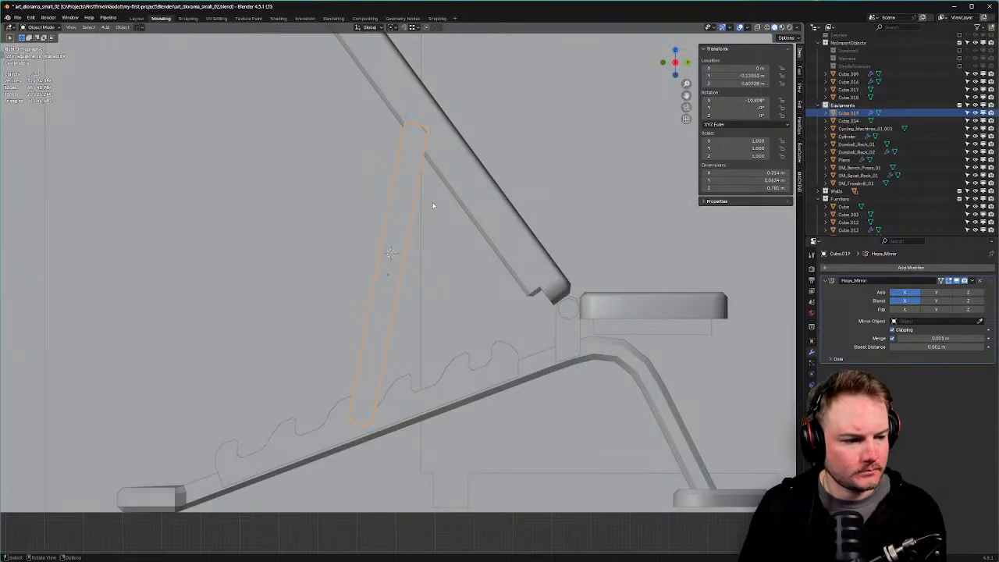
Add a cylinder mesh at the bench.
middle_click_drag(471, 225, 428, 323)
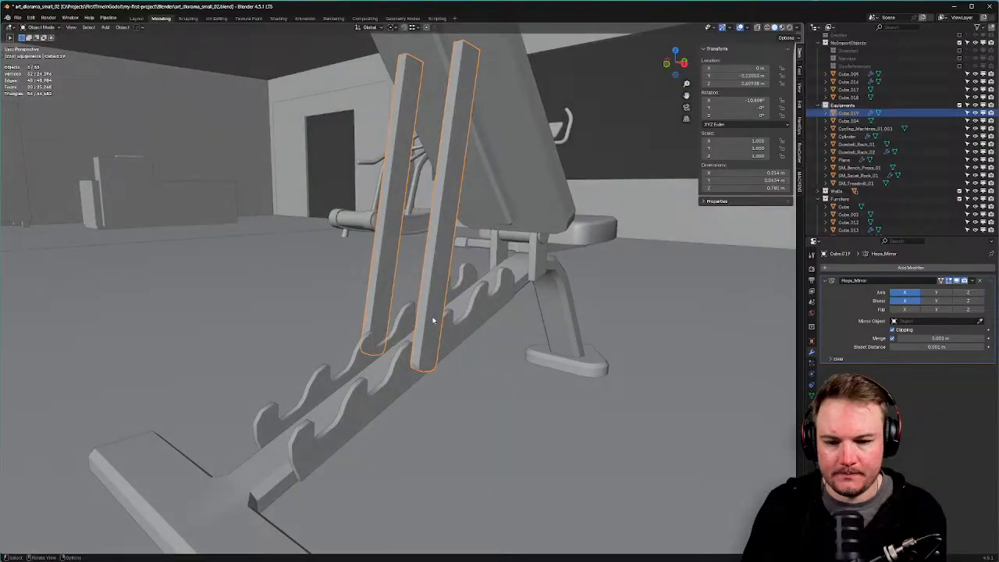
key("shift+a")
key("shift+s")
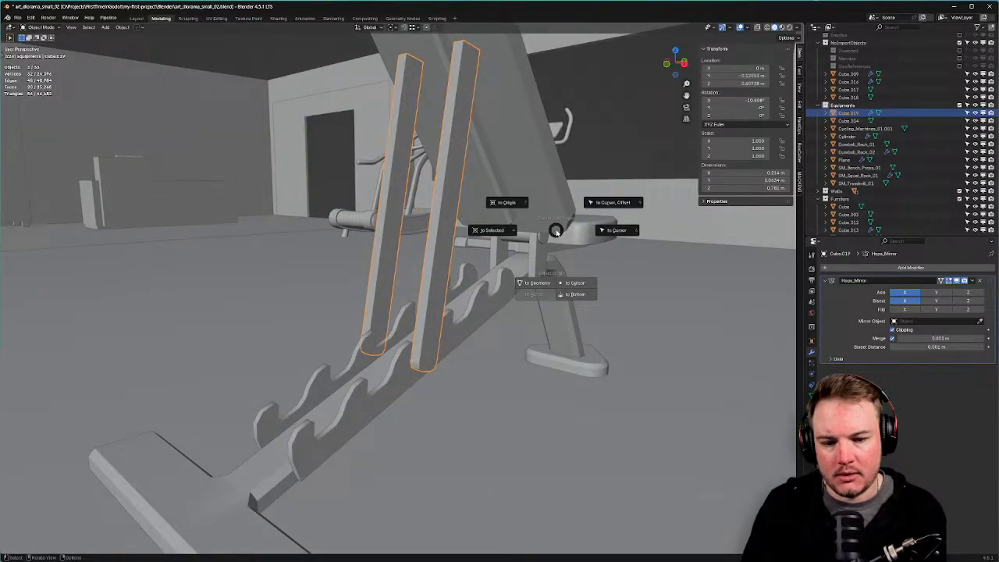
key("Escape")
key("shift+a")
mouse_move(537, 230)
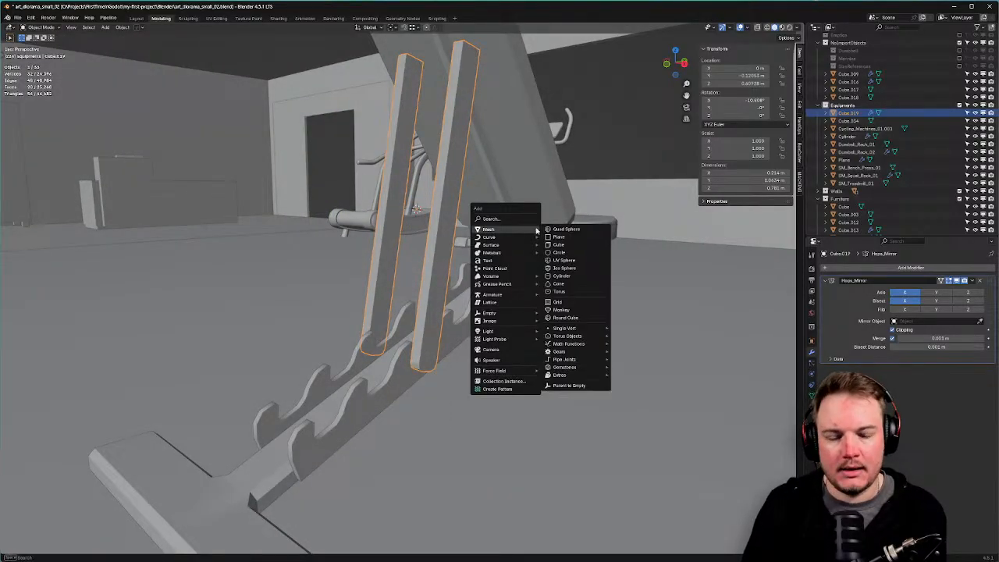
left_click(561, 275)
scroll(461, 300, "down", 5)
middle_click_drag(462, 300, 485, 319)
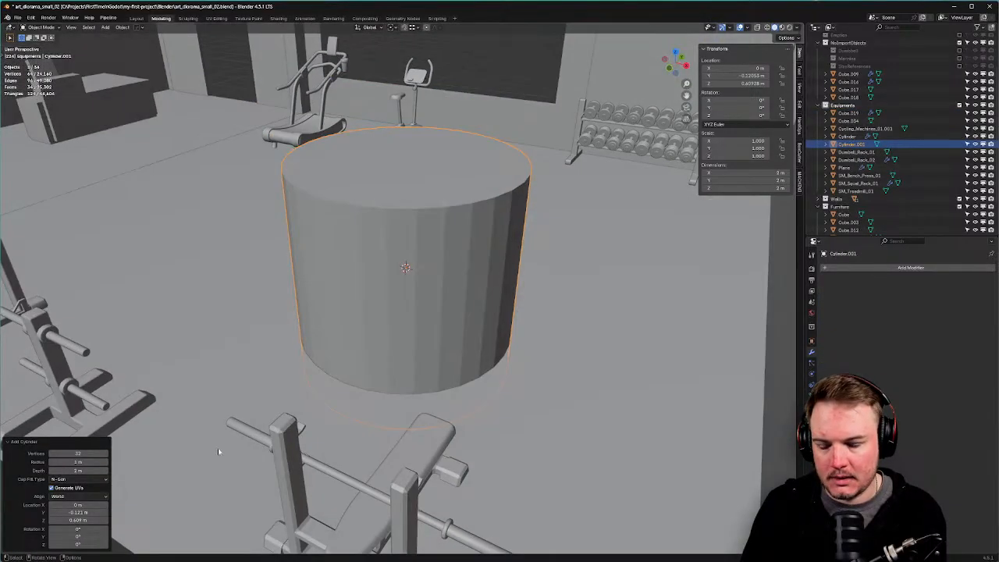
Give the cylinder 8 vertices, 0.04 m radius, 0.5 m depth and 90° Y rotation.
left_click(90, 453)
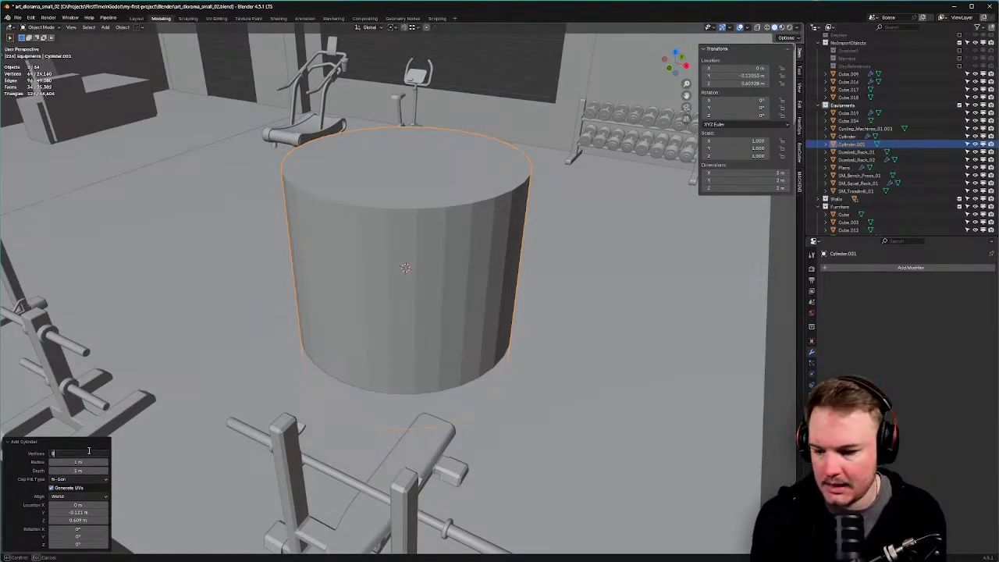
type("8")
key("Return")
mouse_move(78, 462)
left_mouse_down()
mouse_move(47, 461)
mouse_move(70, 470)
mouse_move(55, 470)
mouse_move(78, 462)
left_mouse_up()
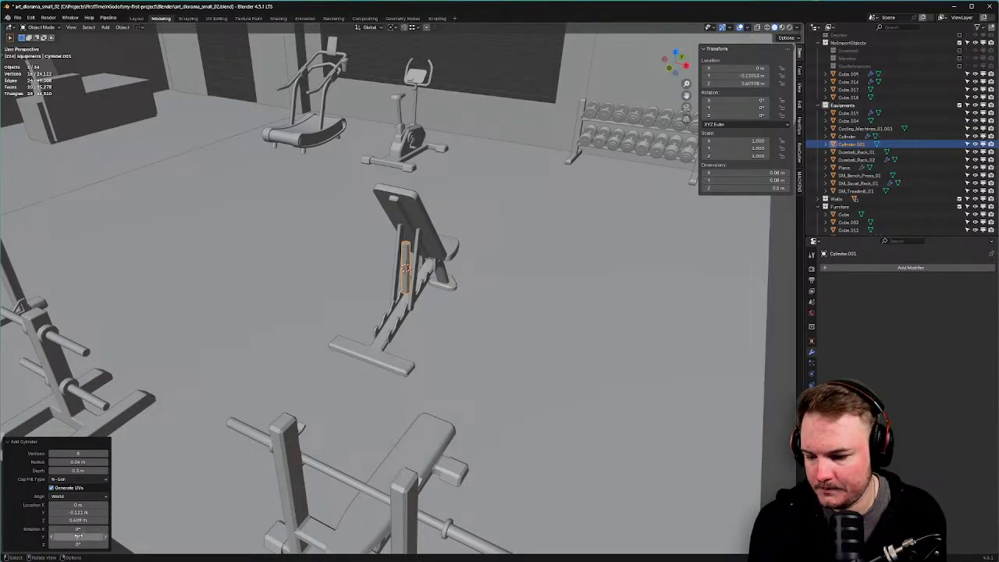
left_click(79, 535)
type("90")
key("Return")
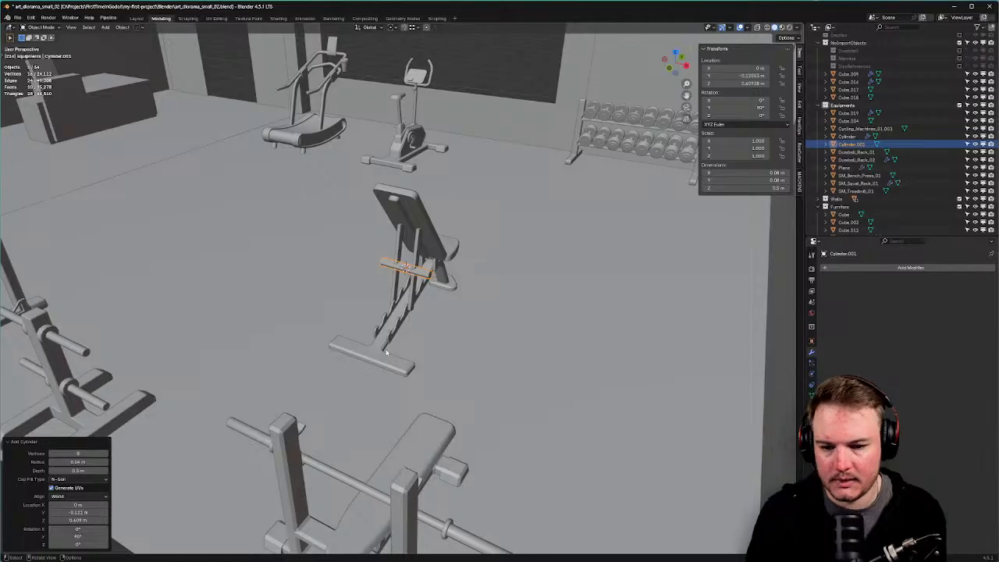
key("KP_3")
scroll(437, 306, "up", 9)
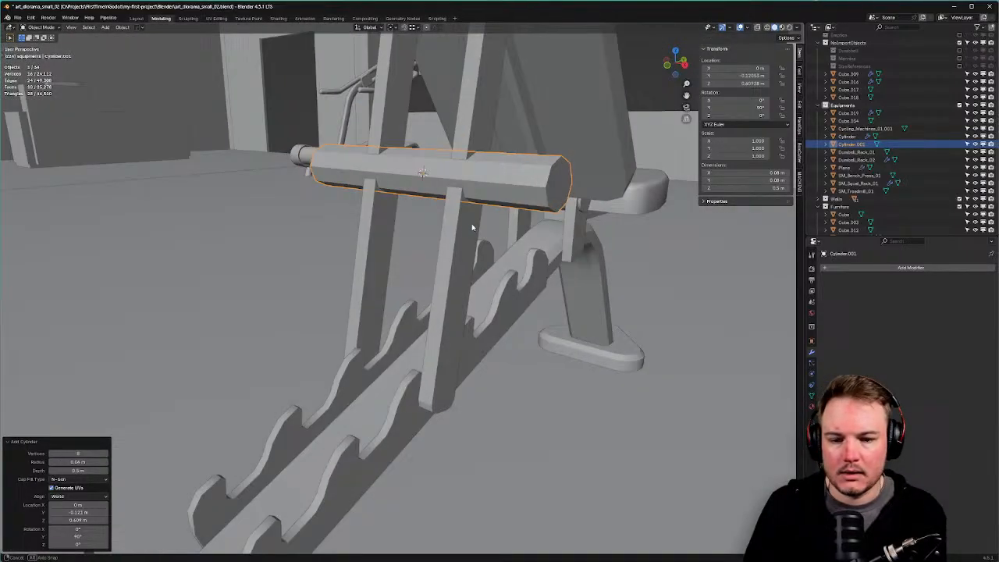
Replace the old Face orientation with a new one from the strut's front face, then exit edit mode.
left_click(461, 224)
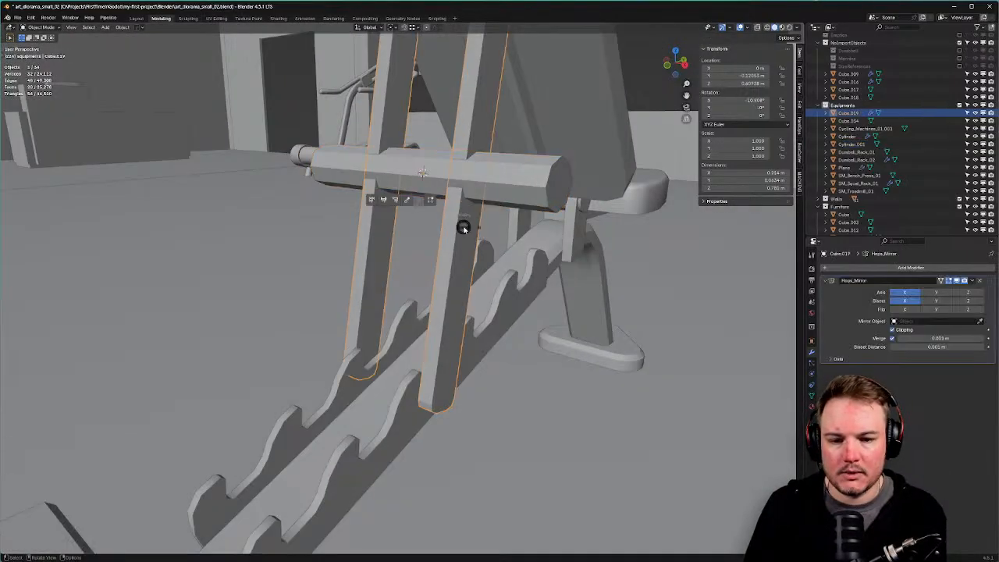
key("Tab")
left_click(447, 227)
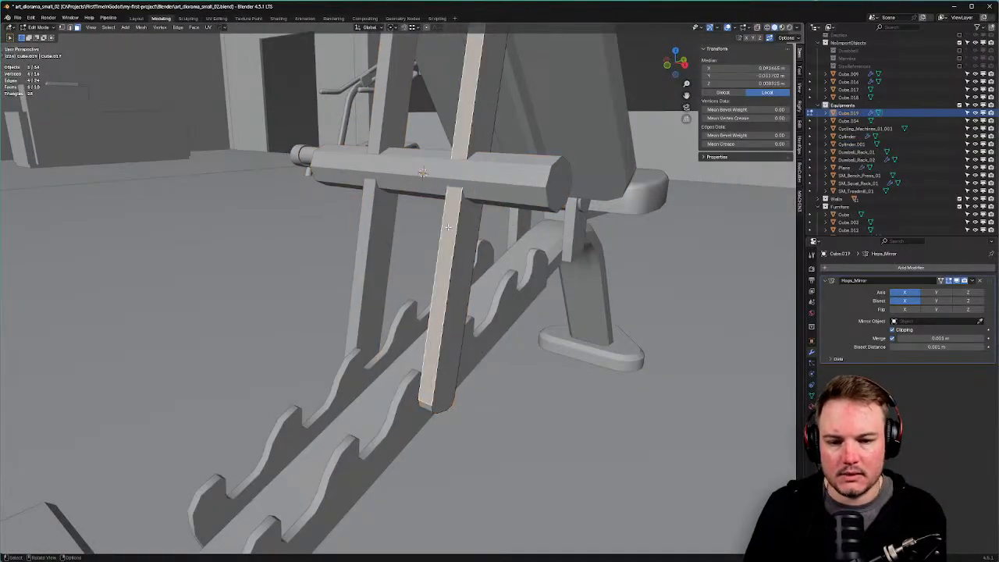
left_click(392, 28)
left_click(372, 28)
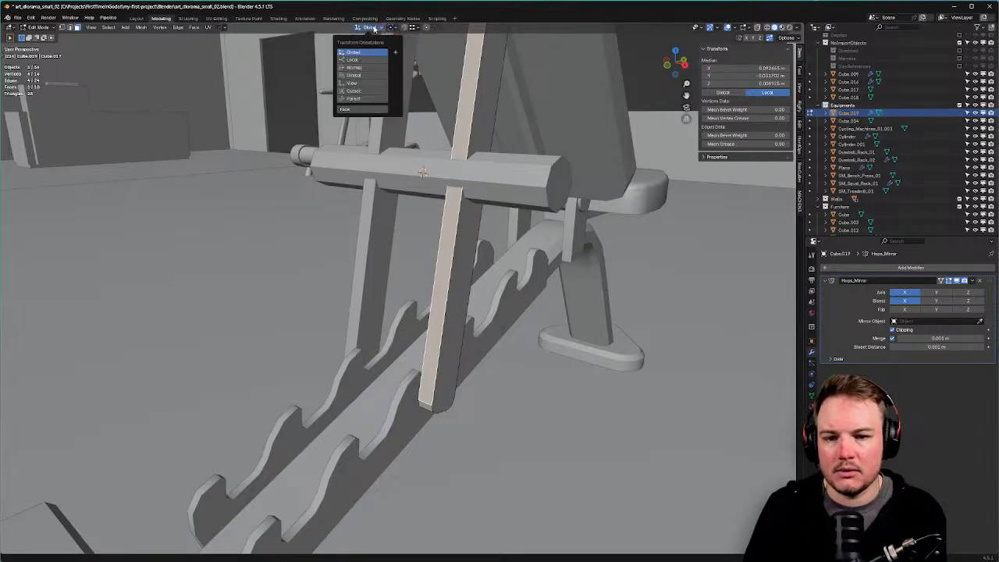
left_click(376, 112)
right_click(375, 111)
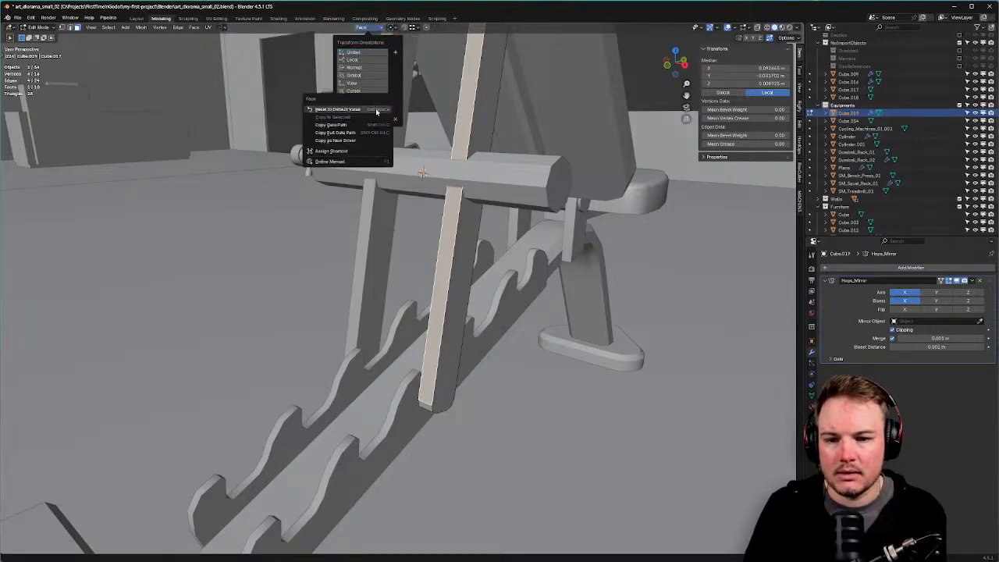
left_click(398, 114)
left_click(397, 121)
left_click(392, 52)
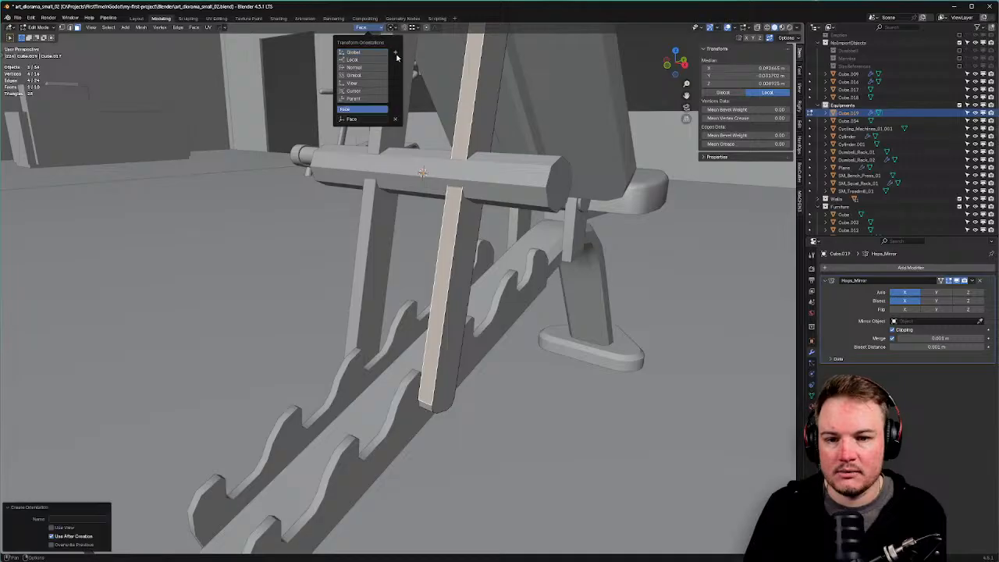
middle_click_drag(468, 156, 509, 166)
key("Tab")
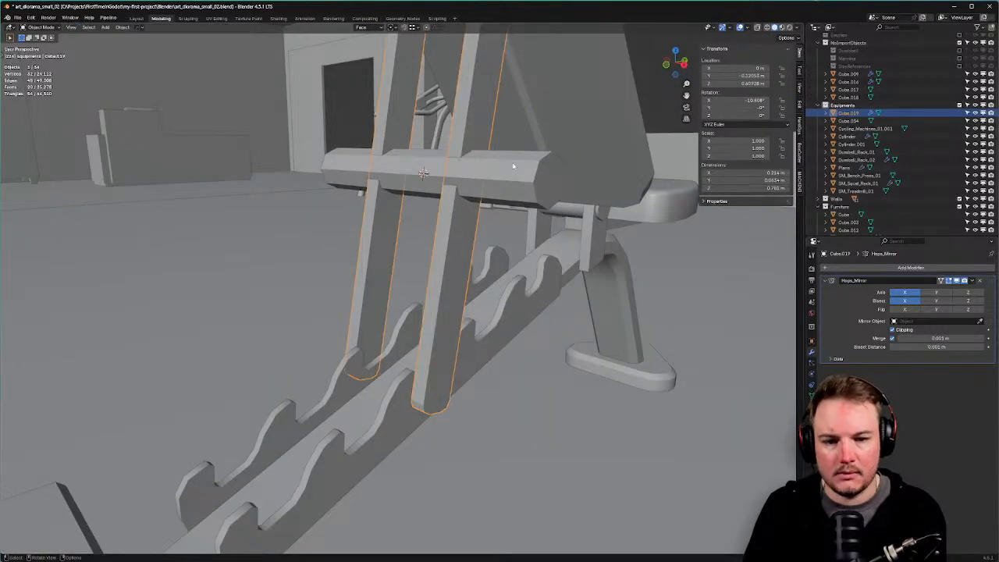
Move Cylinder.001 along the Face Y axis into the leg's lower notch.
key("KP_3")
left_click(431, 191)
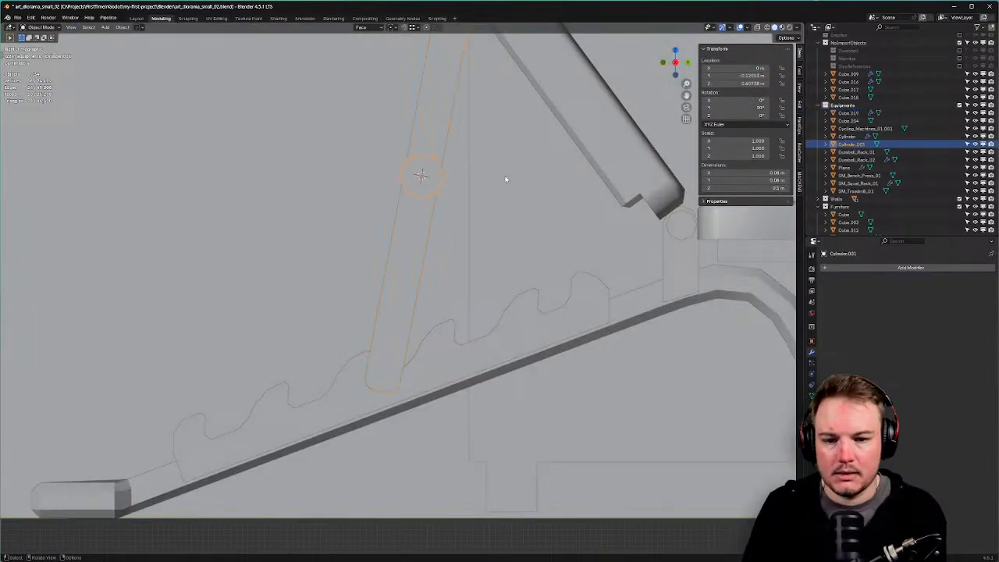
key("g")
key("z")
key("y")
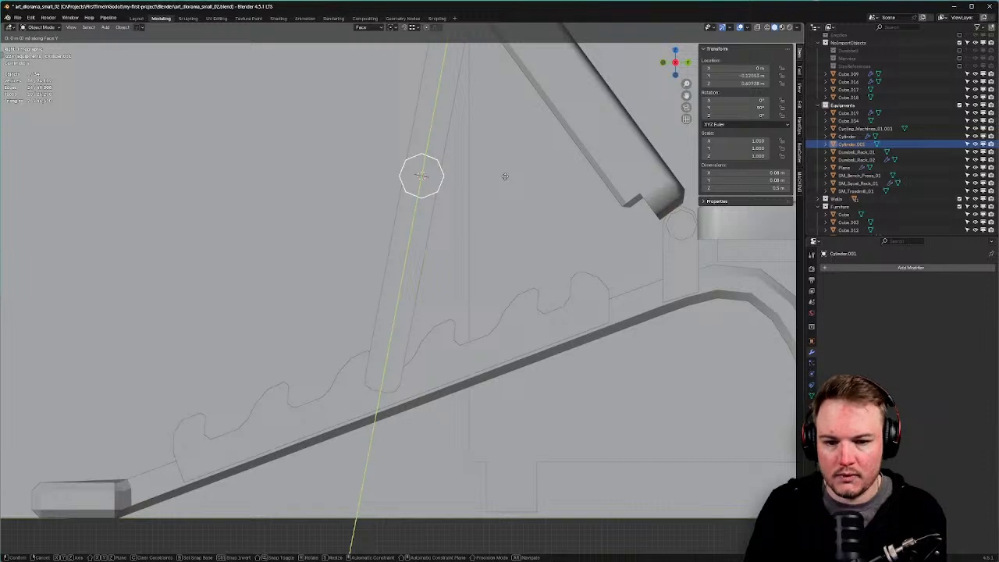
left_click(482, 363)
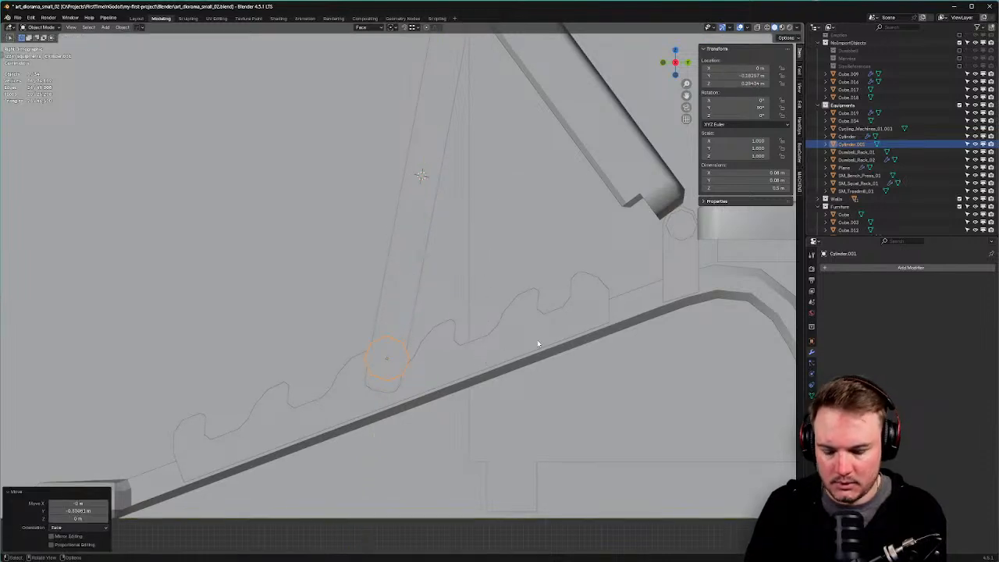
Scale the pin rod thinner on X/Y to 0.693 and shorter along Z.
key("s")
key("shift+z")
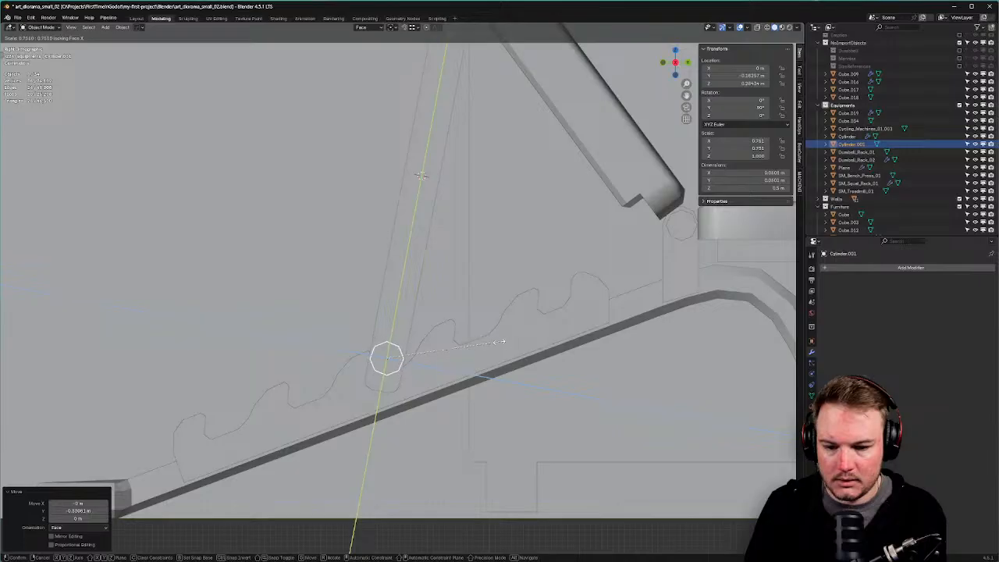
left_click(491, 346)
middle_click_drag(491, 346, 602, 361)
key("s")
key("z")
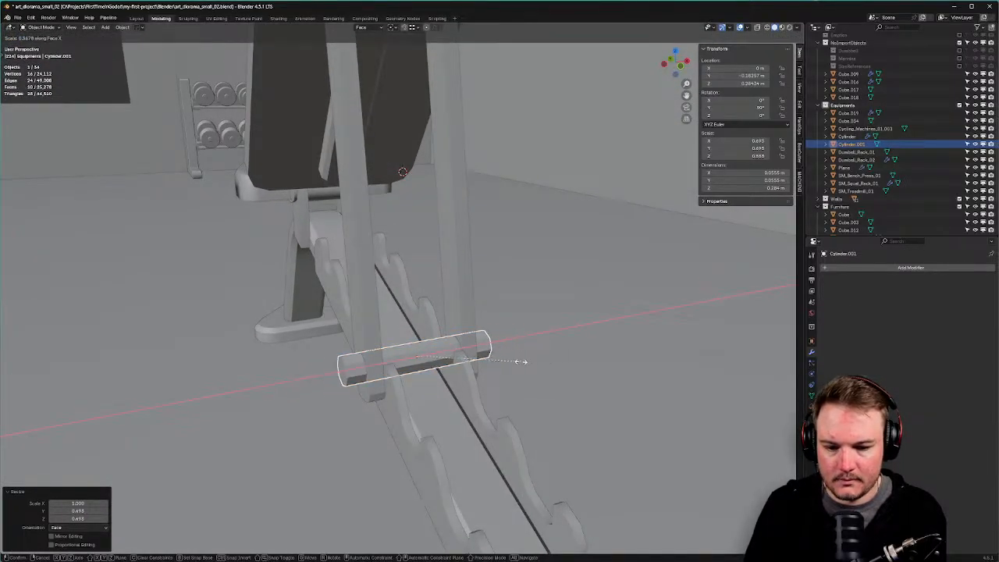
left_click(513, 361)
Apply Shade Auto Smooth to the rod with a 60° angle, then deselect it.
right_click(511, 363)
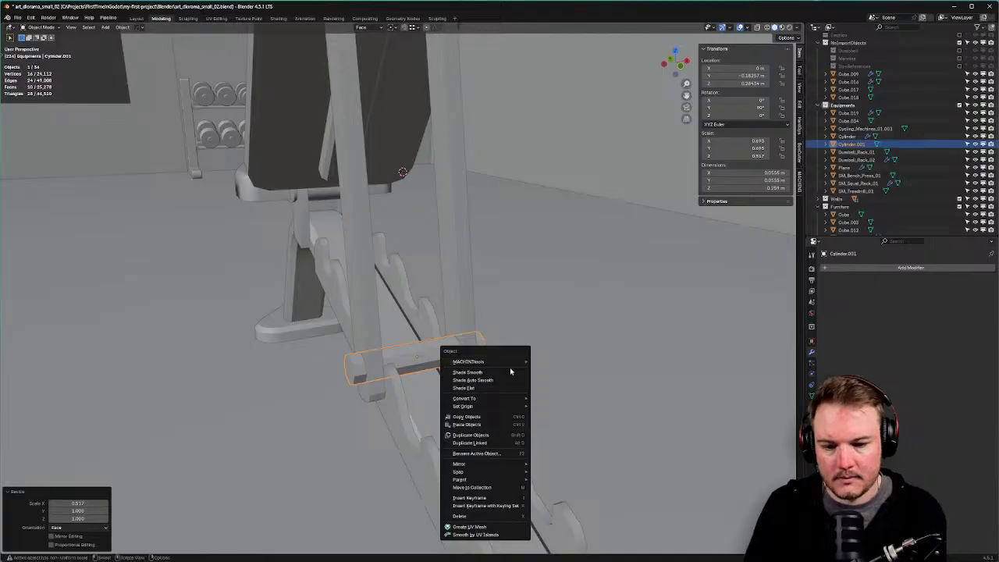
left_click(468, 378)
middle_click_drag(469, 378, 472, 342)
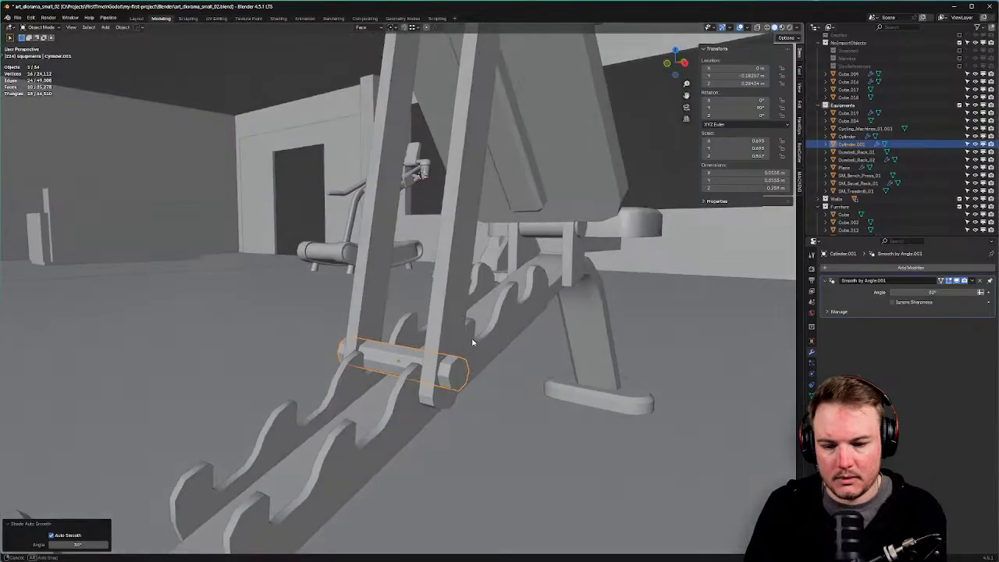
double_click(940, 290)
type("60")
key("Return")
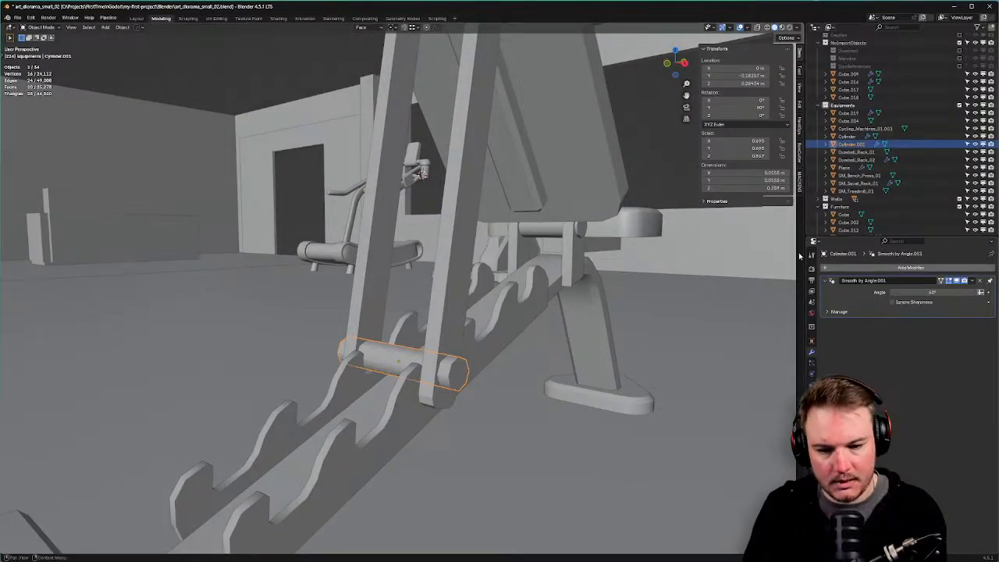
middle_click_drag(323, 222, 398, 220)
scroll(523, 206, "down", 7)
scroll(472, 229, "down", 3)
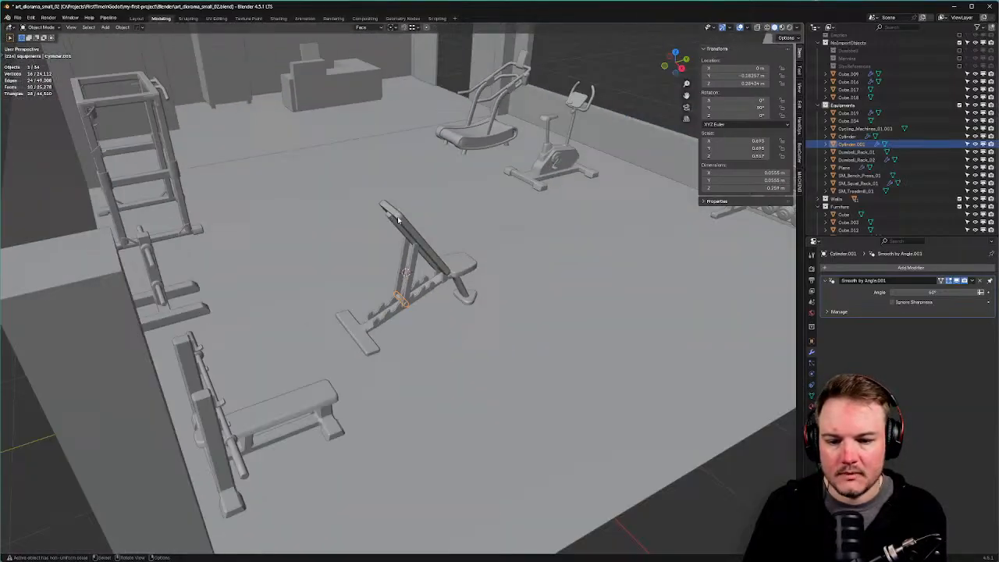
left_click(661, 91)
mouse_move(528, 285)
middle_mouse_down()
mouse_move(574, 292)
mouse_move(622, 255)
mouse_move(655, 259)
mouse_move(514, 272)
middle_mouse_up()
Orbit closer to the incline bench and put the support legs (Cube.019) into Edit Mode.
scroll(655, 260, "down", 5)
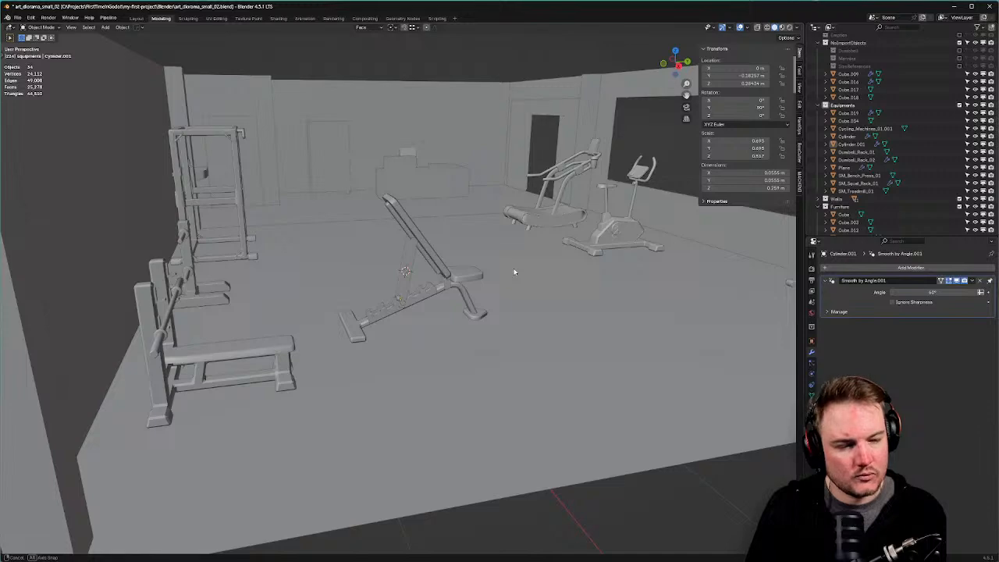
middle_click_drag(514, 272, 521, 272)
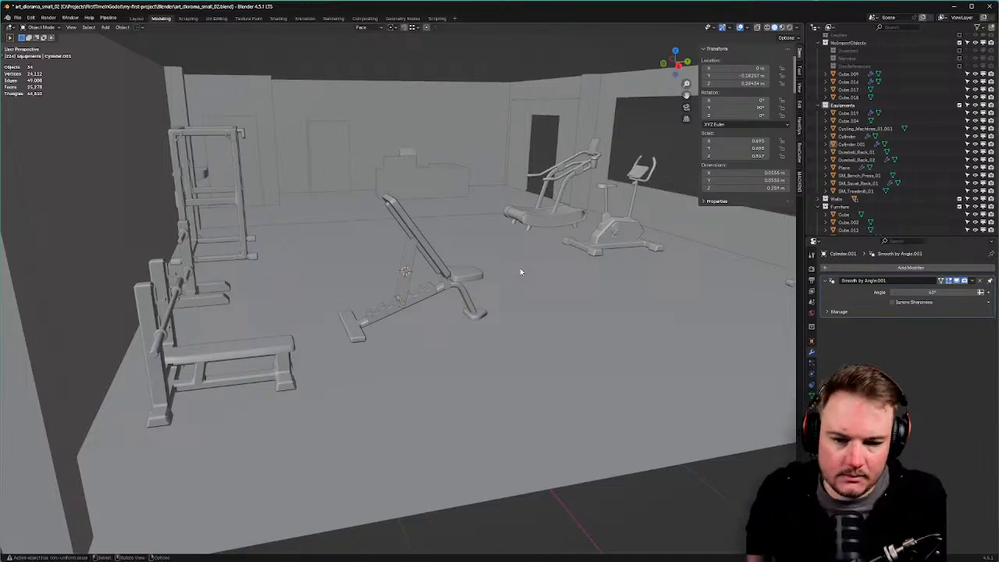
scroll(520, 271, "up", 5)
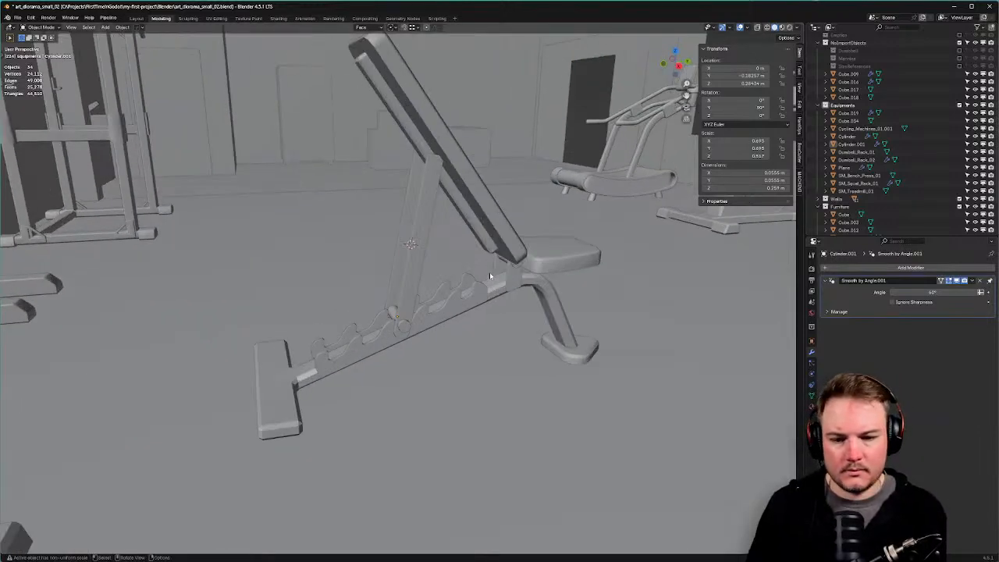
middle_click_drag(453, 291, 427, 247)
left_click(429, 212)
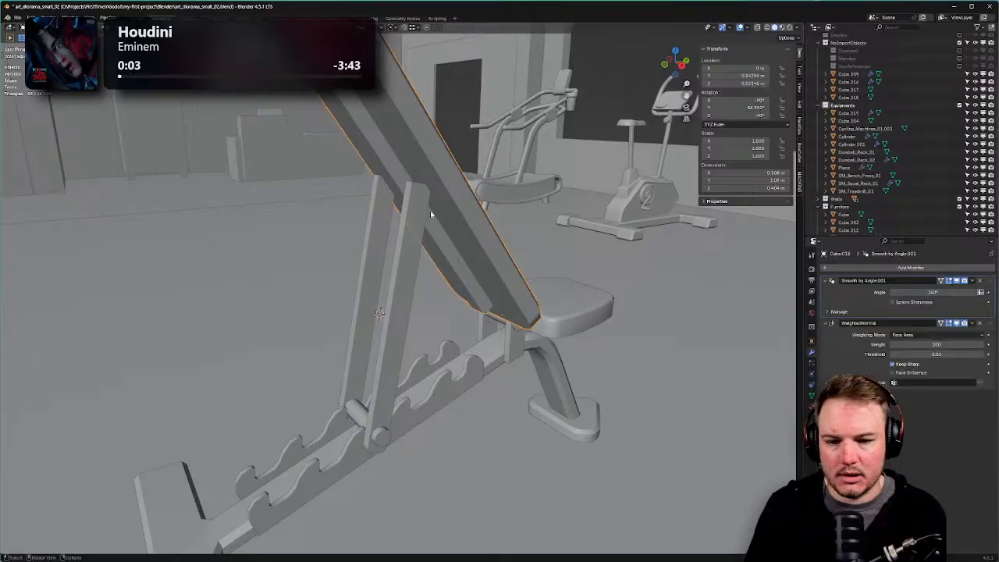
key("Tab")
left_click(421, 227)
In side view, move the leg's short top edge along Y, then return to Object Mode.
left_click(406, 221)
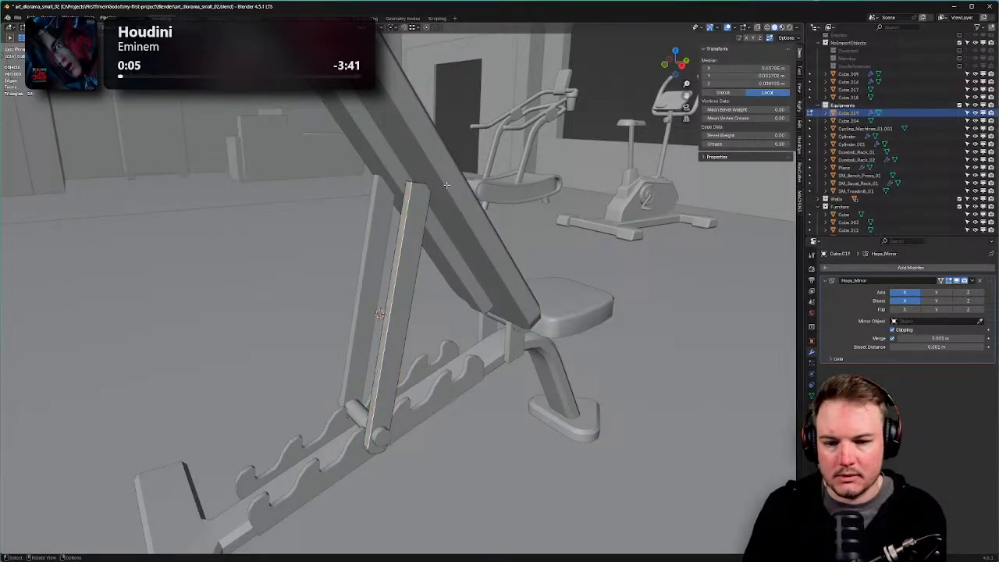
left_click(417, 179)
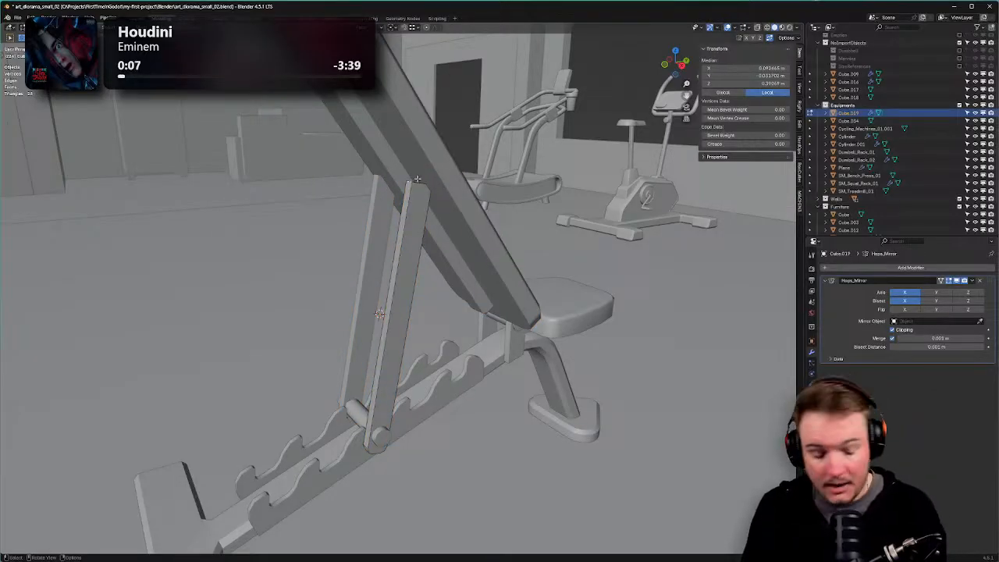
key("KP_3")
key("g")
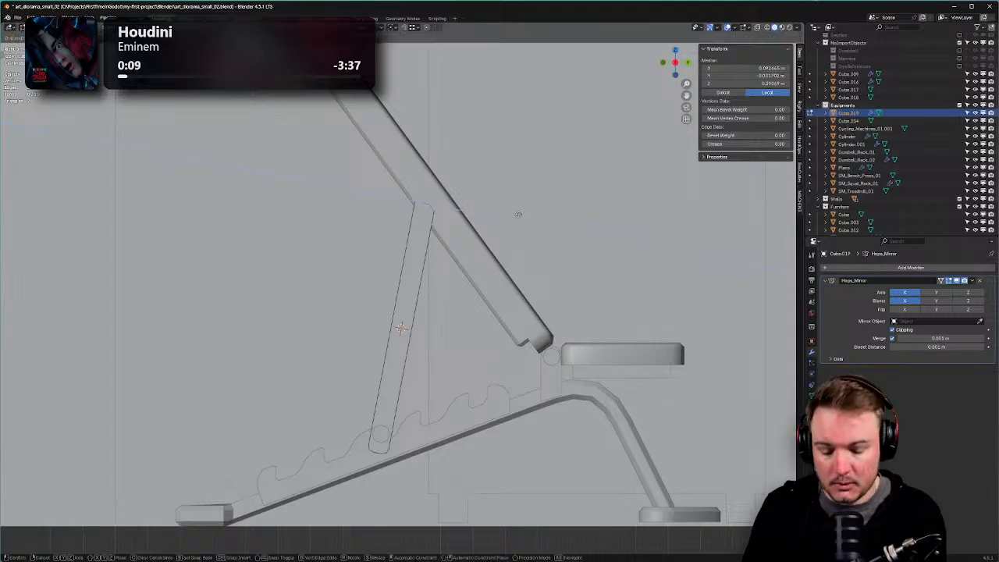
key("y")
right_click(518, 214)
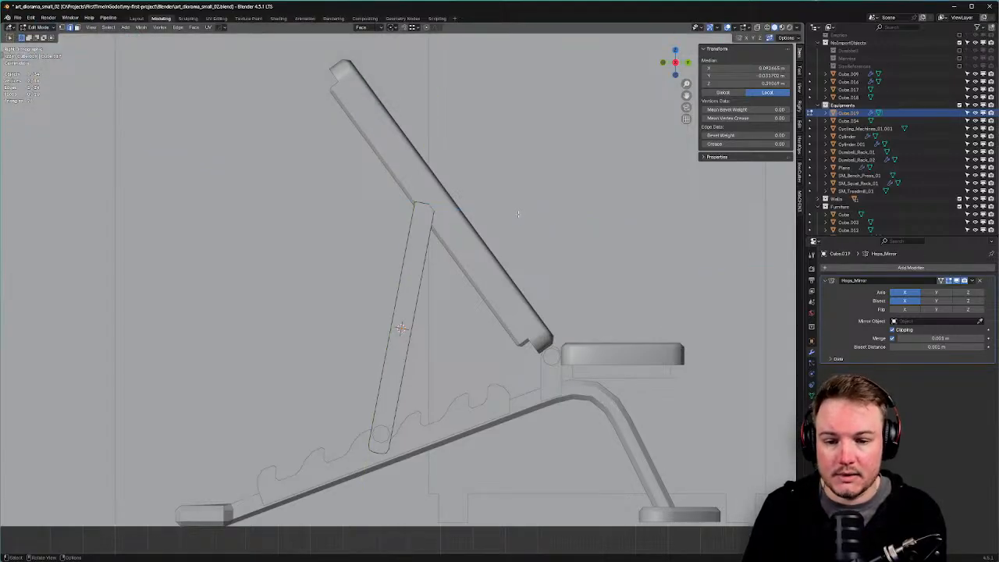
key("g")
key("y")
left_click(518, 214)
key("Tab")
left_click(513, 163)
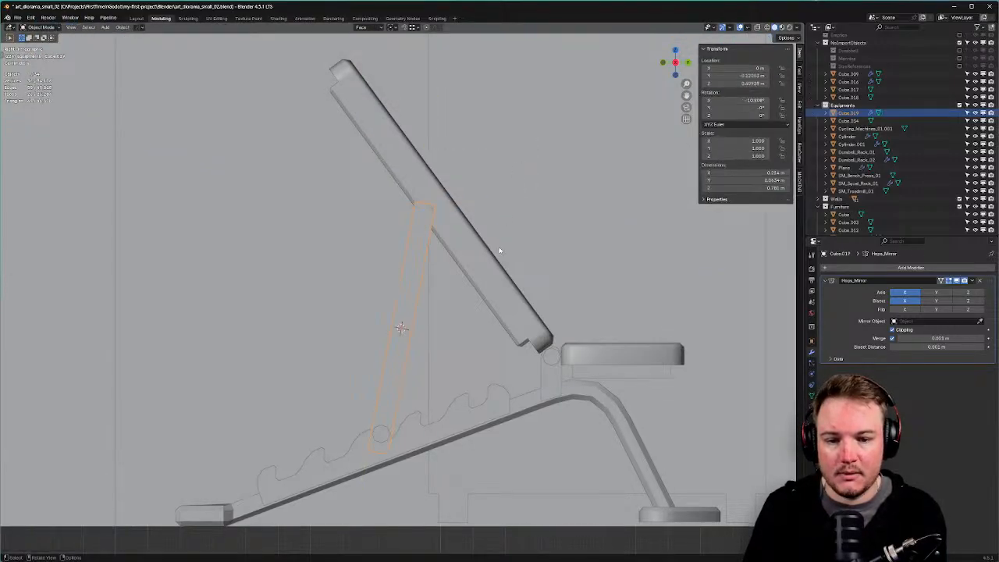
Back in Edit Mode with X-ray on, box-select the leg's four top vertices.
key("q")
left_click(435, 264)
middle_click_drag(432, 224, 447, 256, "shift")
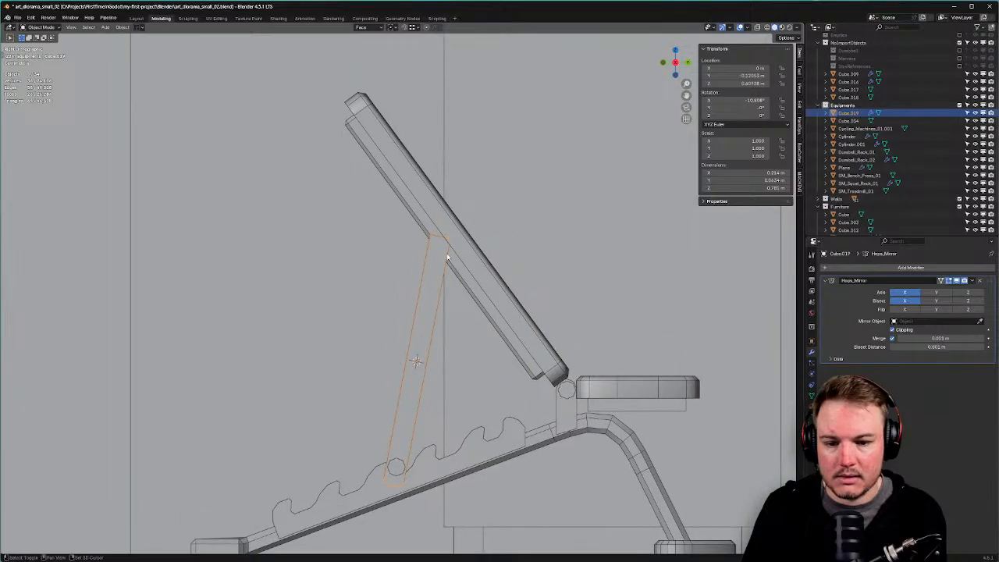
scroll(448, 251, "up", 2)
key("Tab")
left_click(446, 191)
left_click(436, 201)
key("alt+z")
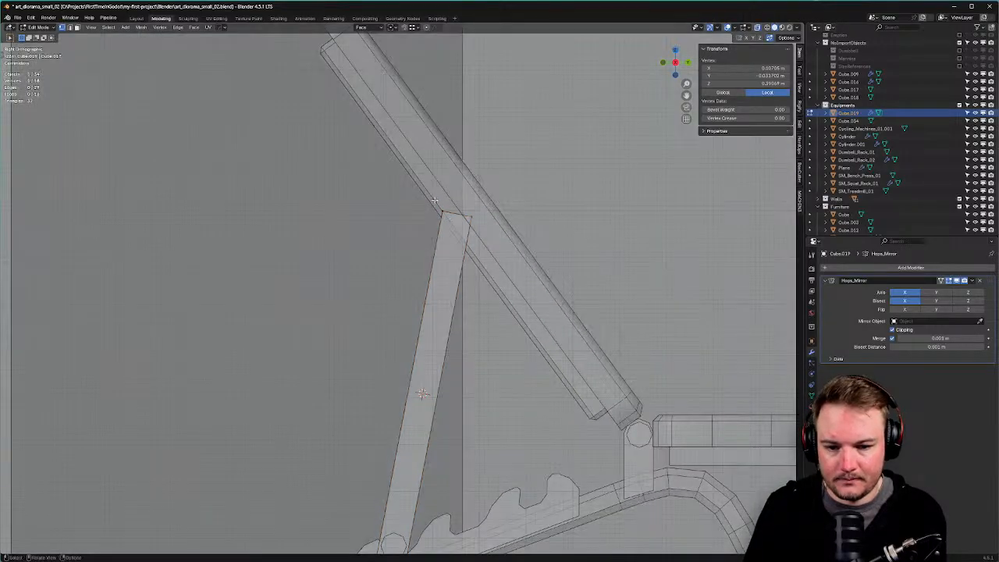
left_click_drag(435, 201, 476, 232)
Extend the top vertices along Y until the legs meet the backrest's underside.
key("g")
key("y")
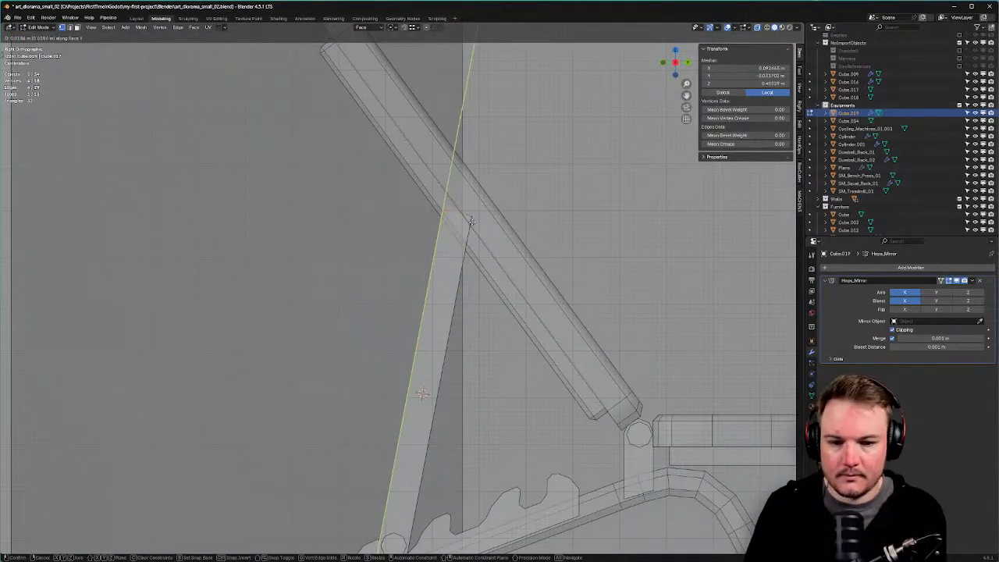
left_click(478, 214)
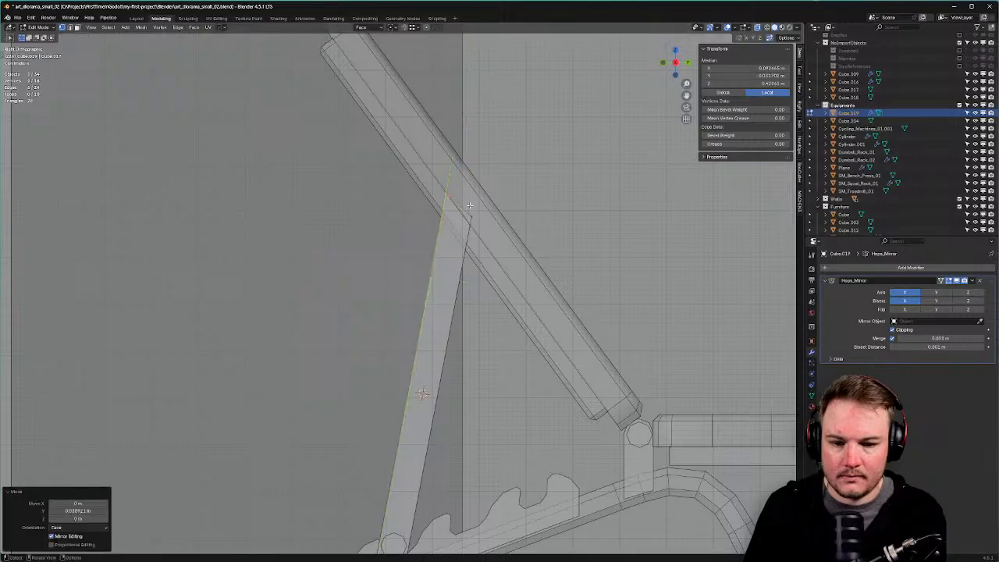
key("g")
key("y")
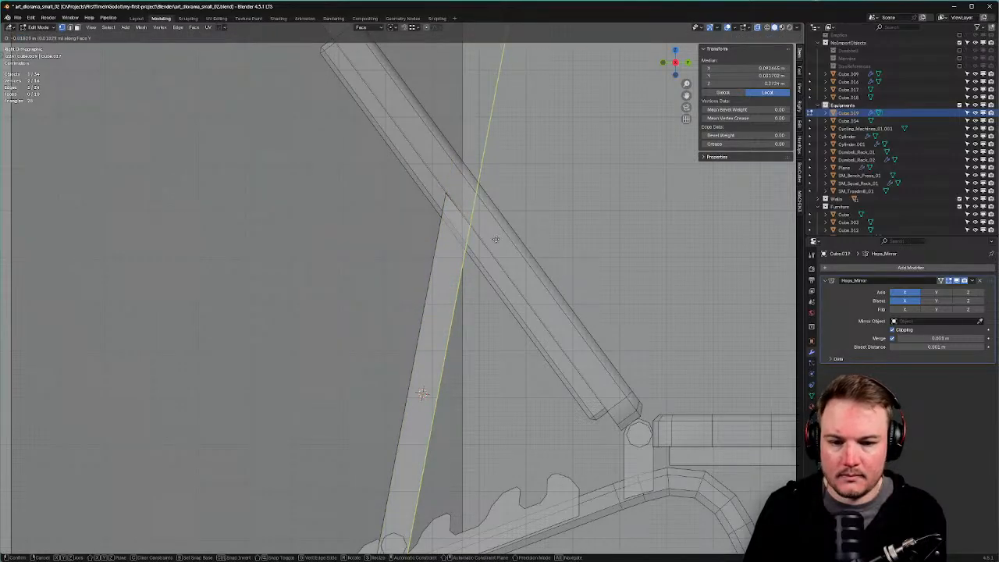
left_click(496, 240)
middle_click_drag(495, 239, 574, 282)
key("Tab")
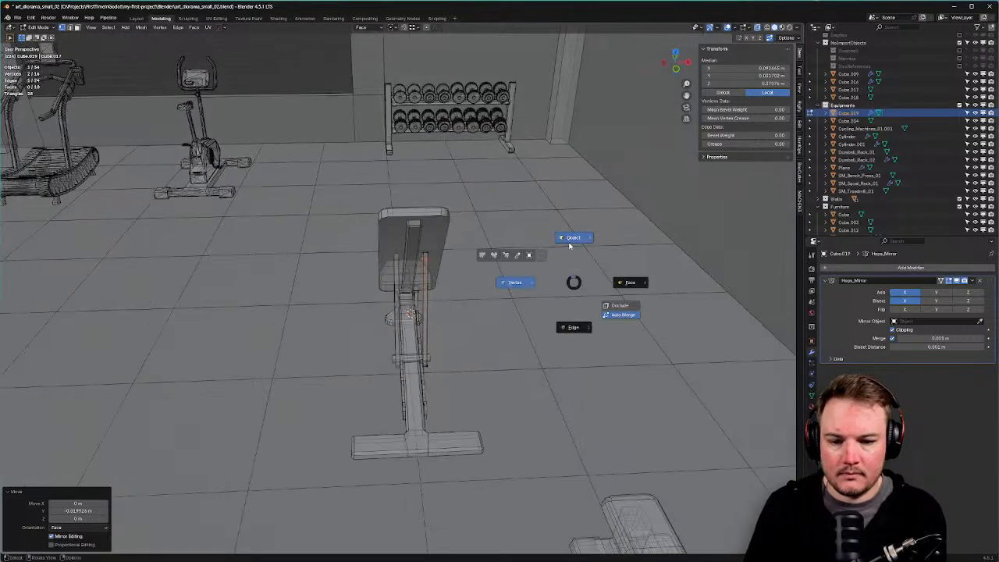
left_click(569, 244)
Select the Cylinder.001 pin rod at the leg base in side view and enter Edit Mode.
scroll(567, 245, "up", 4)
middle_click_drag(565, 247, 509, 251)
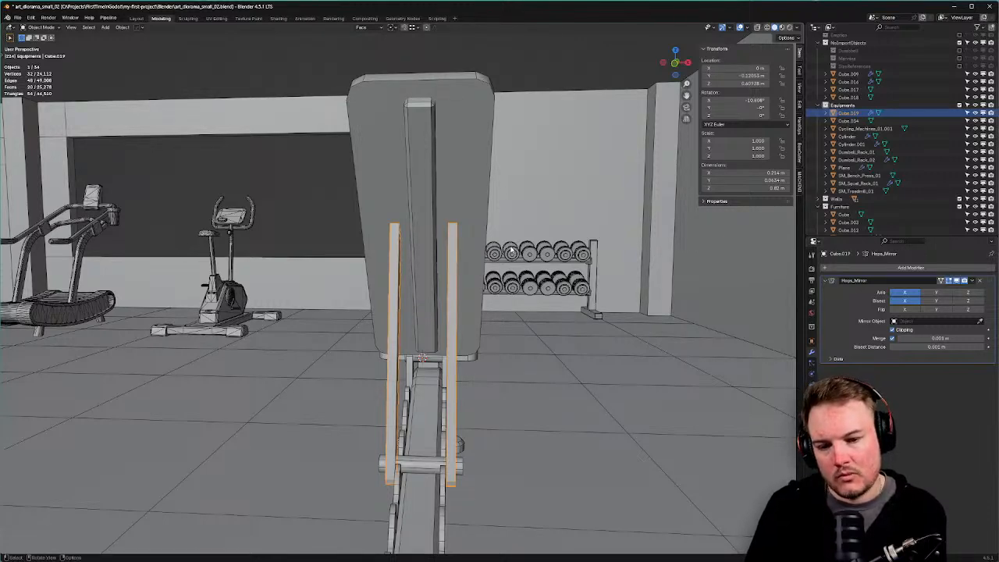
middle_click_drag(511, 250, 466, 258)
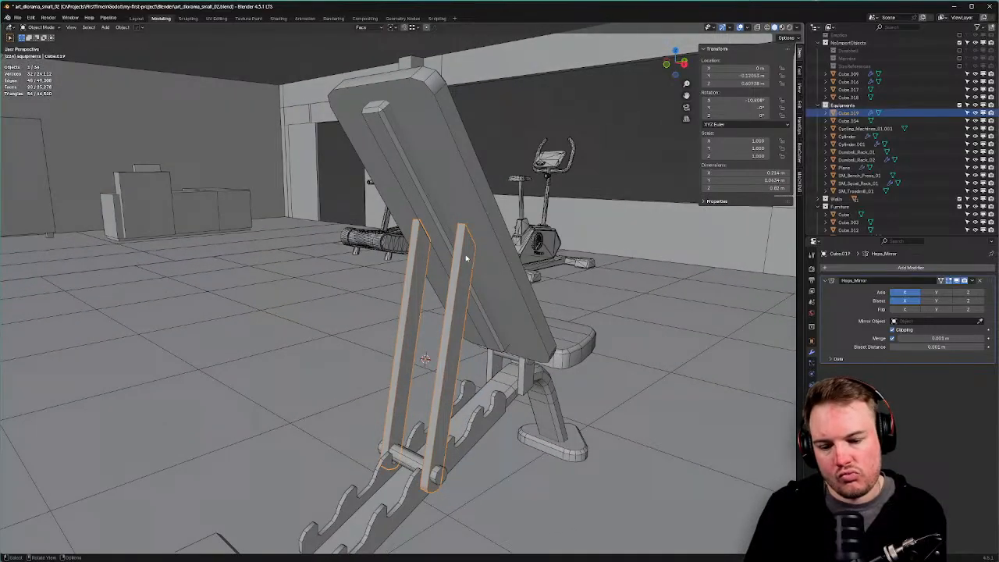
left_click(397, 463)
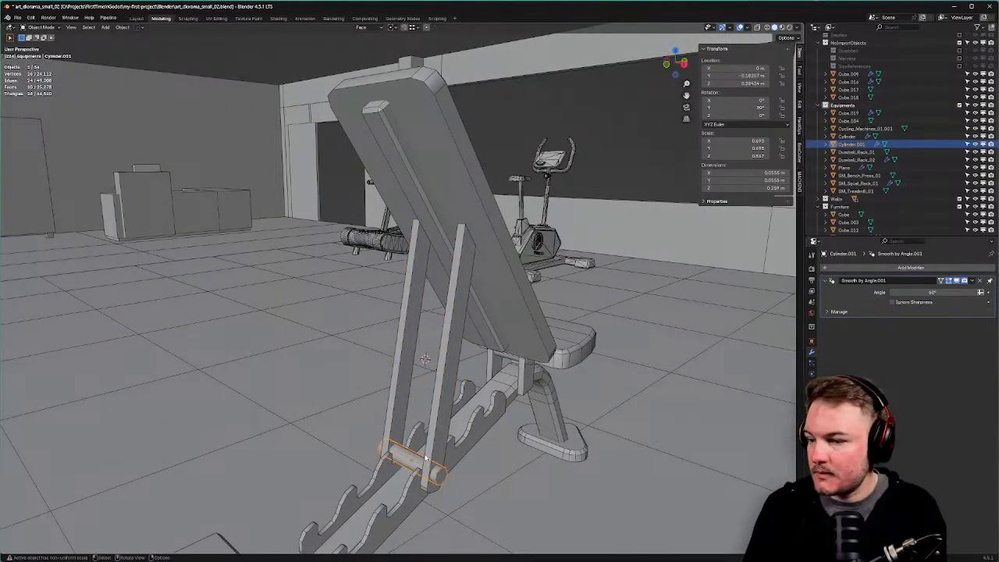
key("KP_3")
middle_click_drag(440, 524, 536, 374, "shift")
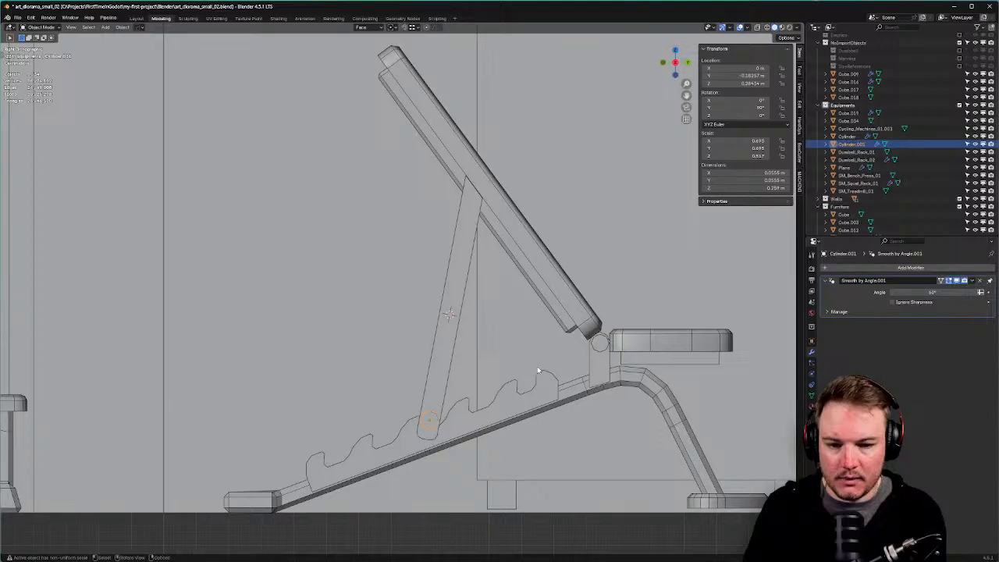
key("Tab")
key("Escape")
key("Tab")
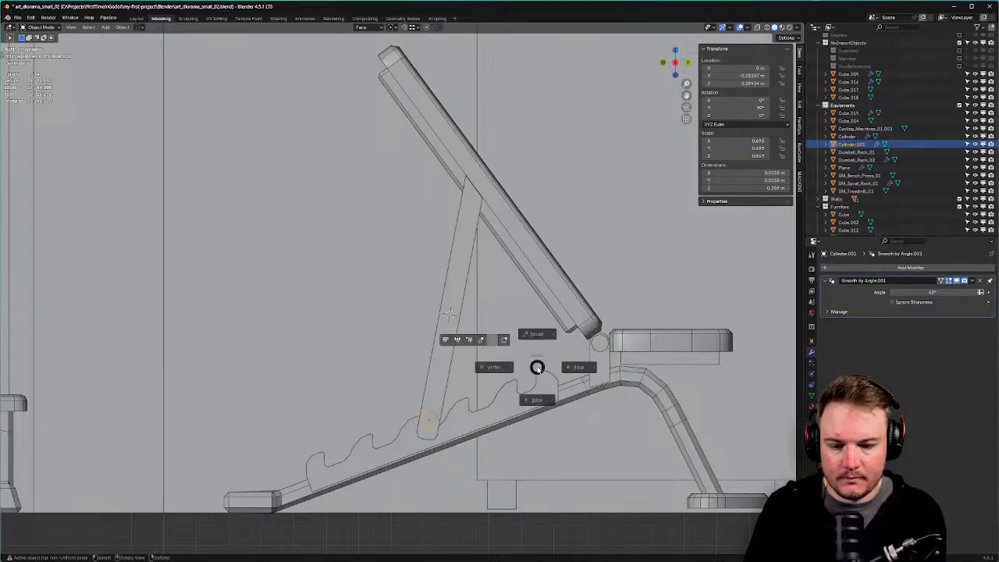
left_click(504, 373)
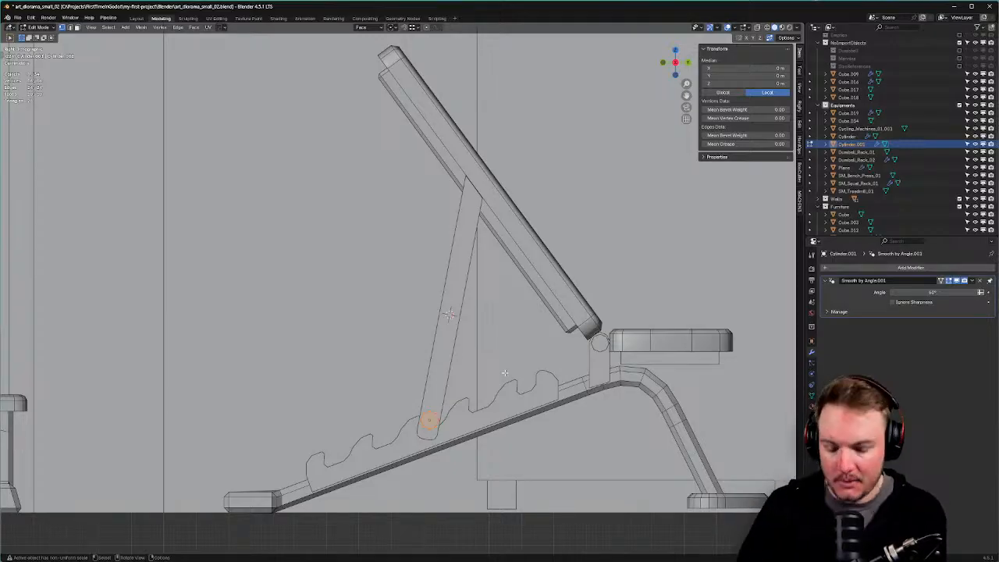
Move the copied rod along Y to the strut top and scale it with X locked.
key("g")
key("y")
key("y")
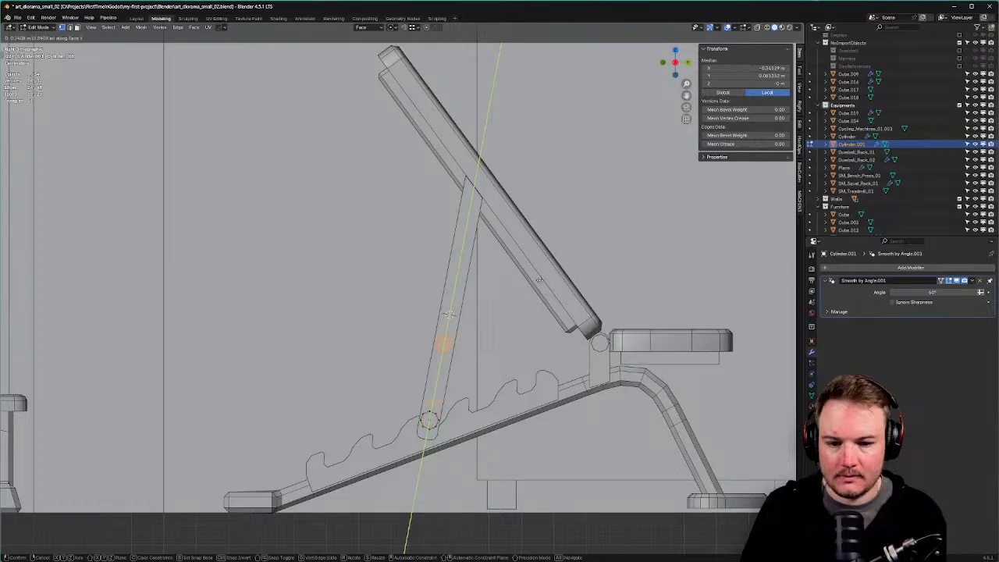
left_click(603, 161)
key("s")
key("shift+x")
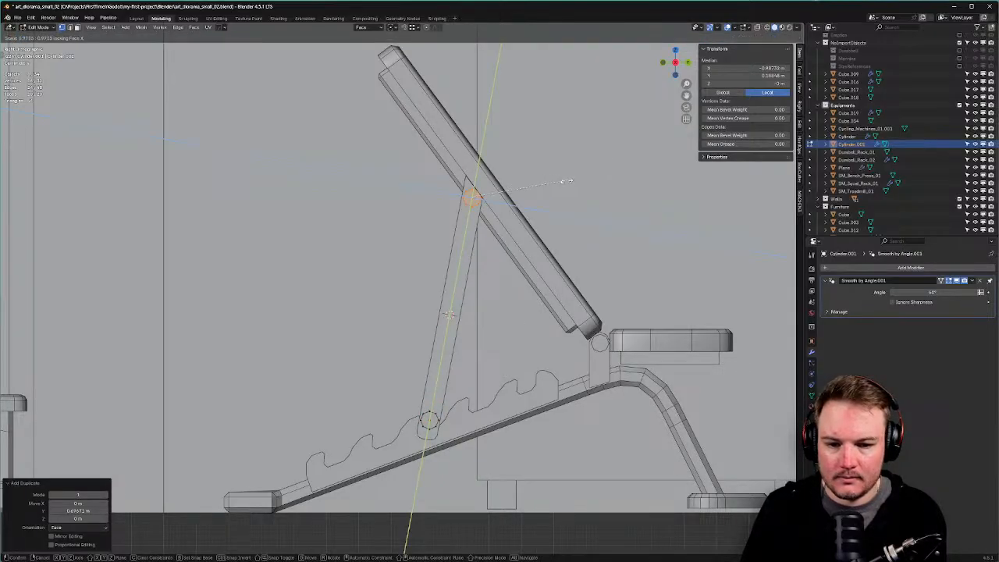
left_click(505, 198)
middle_click_drag(506, 199, 589, 214)
Reposition the rod along Y and stretch it along X to span both struts, then exit Edit Mode.
key("g")
key("y")
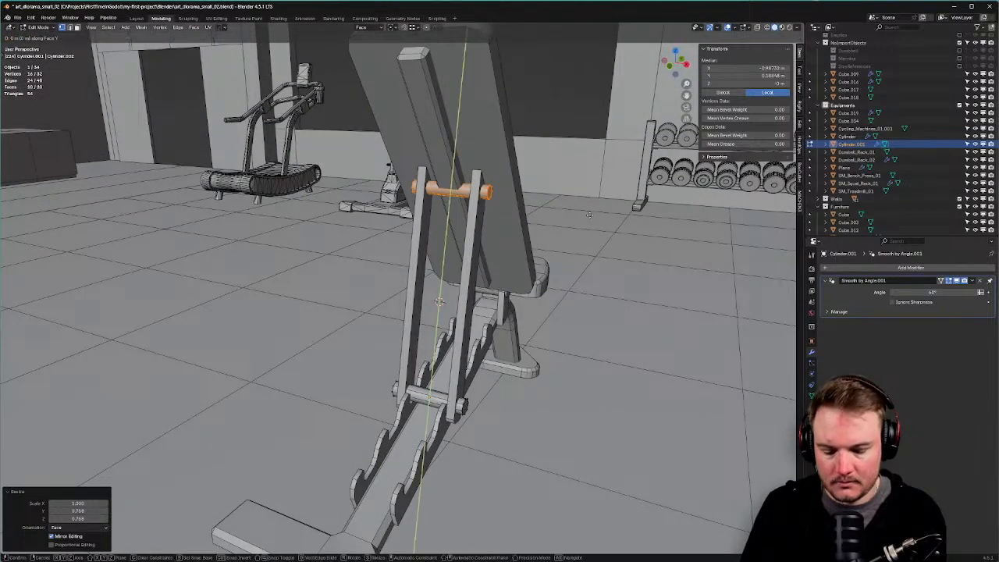
left_click(589, 214)
key("s")
key("x")
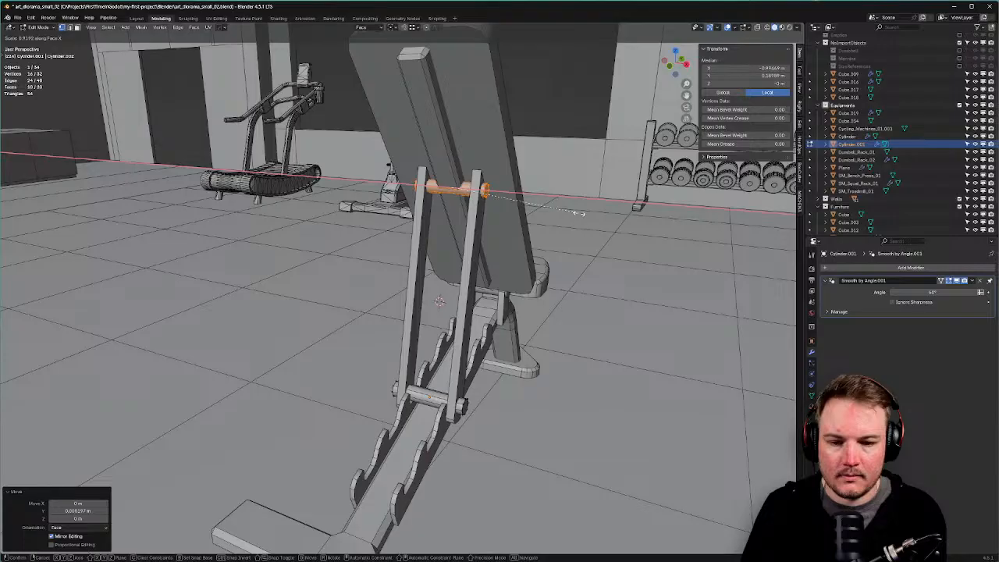
left_click(578, 213)
middle_click_drag(578, 213, 627, 219)
key("Tab")
left_click(627, 178)
scroll(655, 249, "down", 9)
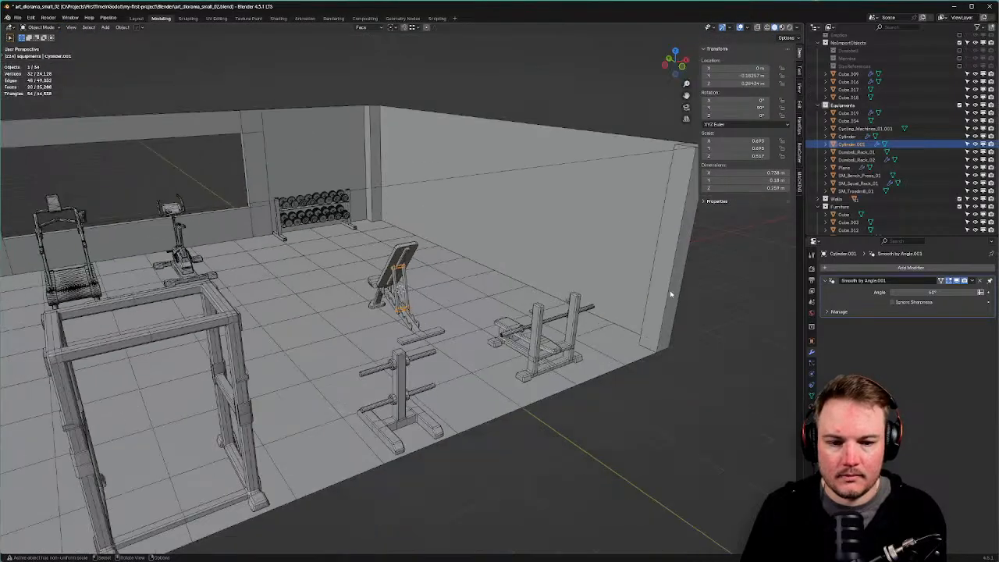
Deselect the rod, hide the wireframe overlay and orbit to a low angle on the bench.
scroll(670, 294, "down", 5)
left_click(647, 392)
mouse_move(647, 393)
middle_mouse_down()
mouse_move(562, 380)
mouse_move(459, 388)
mouse_move(483, 374)
mouse_move(536, 371)
mouse_move(615, 388)
mouse_move(720, 370)
mouse_move(656, 375)
middle_mouse_up()
scroll(485, 385, "up", 4)
key("space")
key("q")
left_click(459, 387)
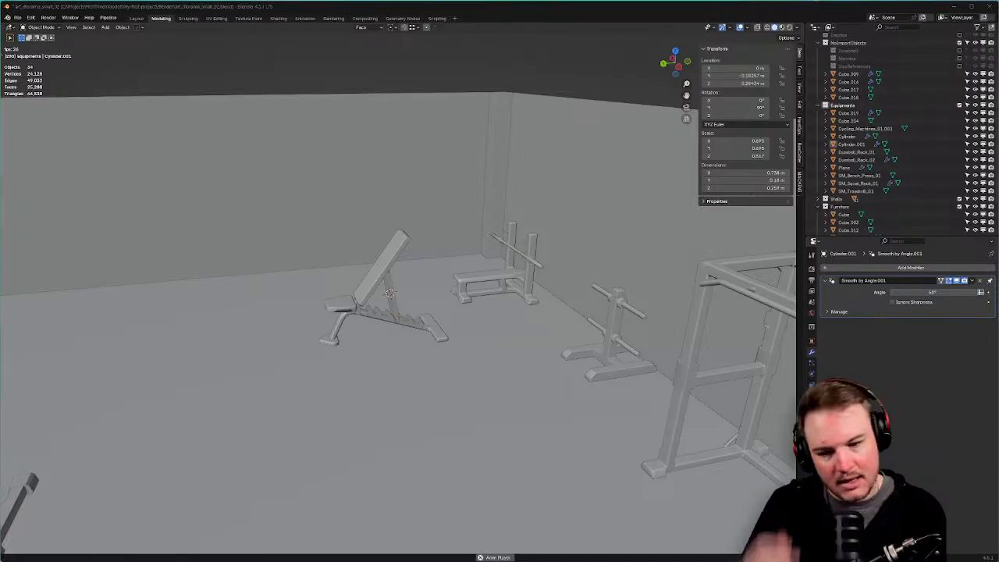
scroll(422, 349, "up", 5)
middle_click_drag(424, 351, 431, 275)
scroll(418, 291, "up", 2)
Mark the bench seat's lower edge loop as sharp.
left_click(414, 229)
key("Tab")
left_click(416, 256)
left_click(422, 246, "alt")
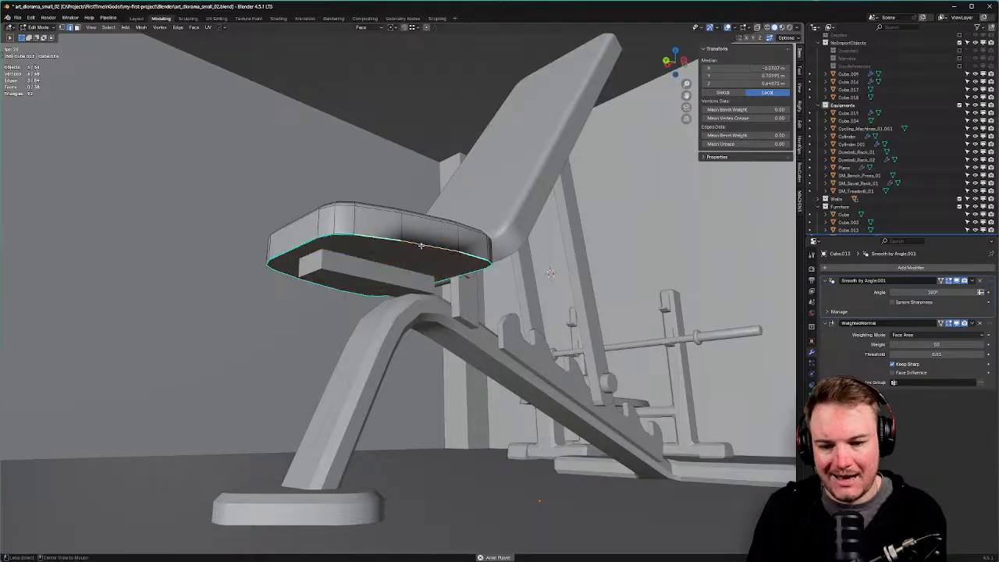
key("ctrl+e")
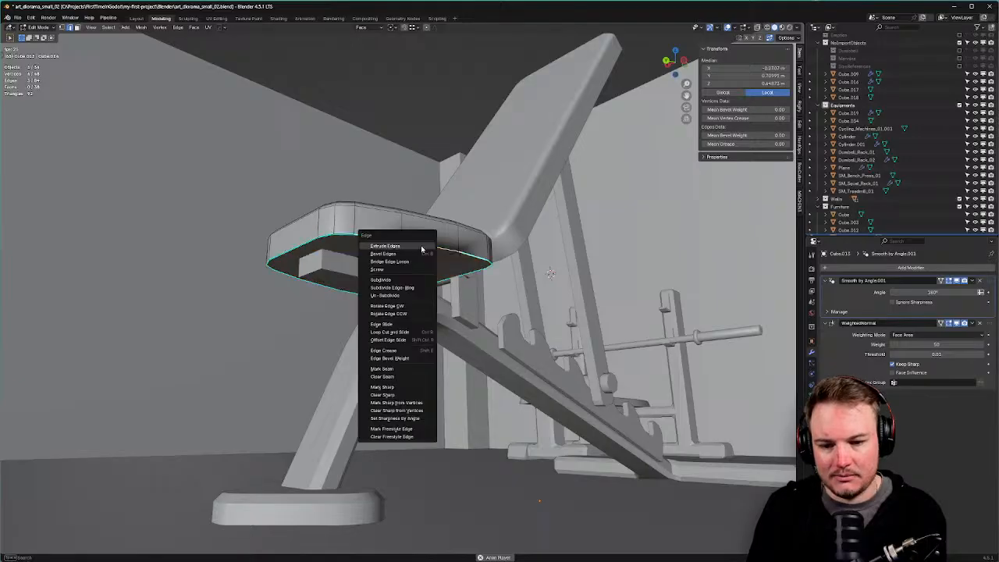
left_click(399, 389)
key("Tab")
left_click(426, 291)
Delete the redundant bench frame object.
scroll(427, 293, "down", 1)
middle_click_drag(427, 293, 362, 263)
scroll(440, 312, "down", 6)
scroll(356, 303, "up", 4)
scroll(359, 260, "up", 4)
left_click(345, 231)
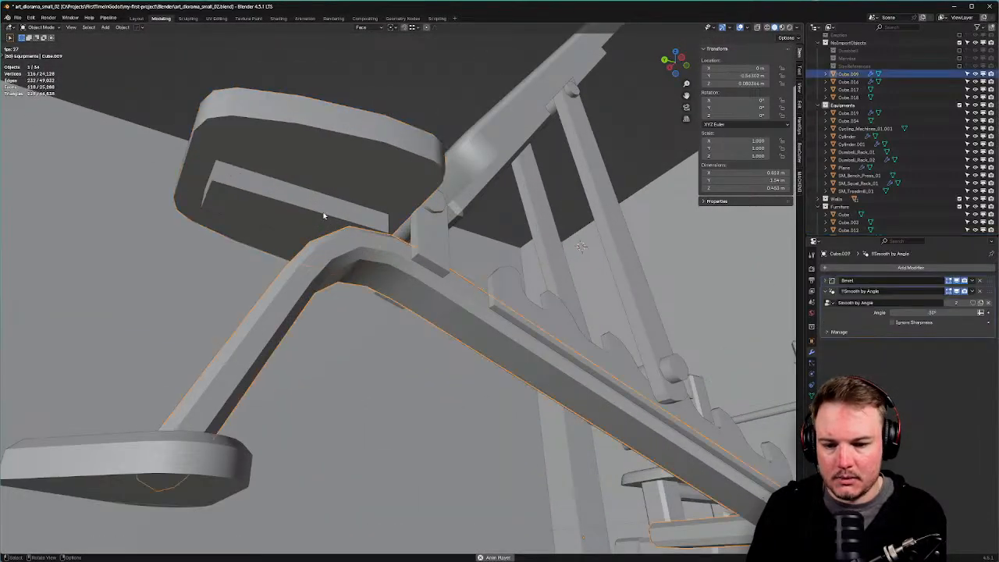
key("x")
left_click(324, 217)
Orbit and pan to a close, low front view of the rear support leg.
middle_click_drag(324, 217, 509, 346)
scroll(590, 333, "down", 5)
scroll(585, 336, "down", 4)
scroll(531, 367, "up", 4)
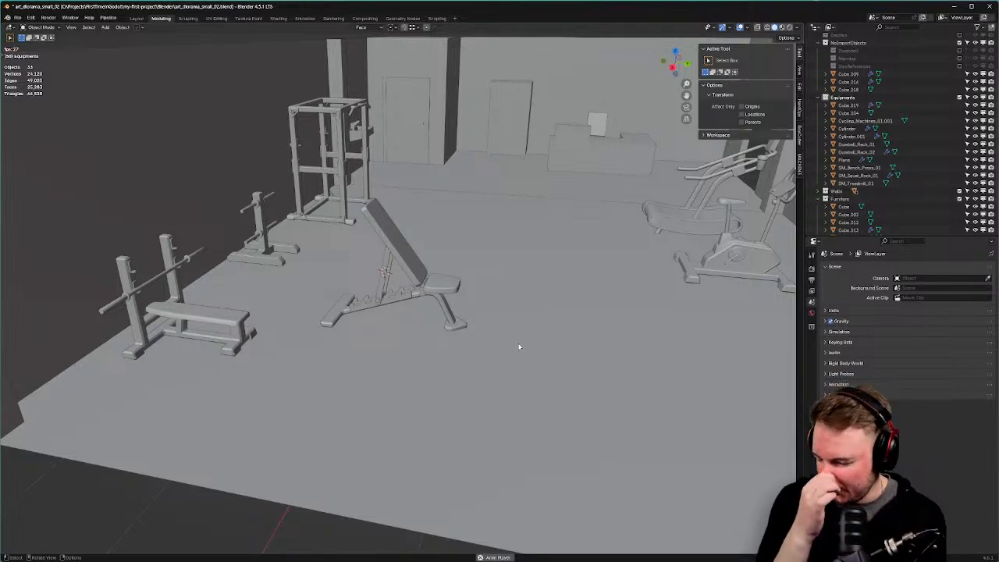
scroll(469, 370, "up", 6)
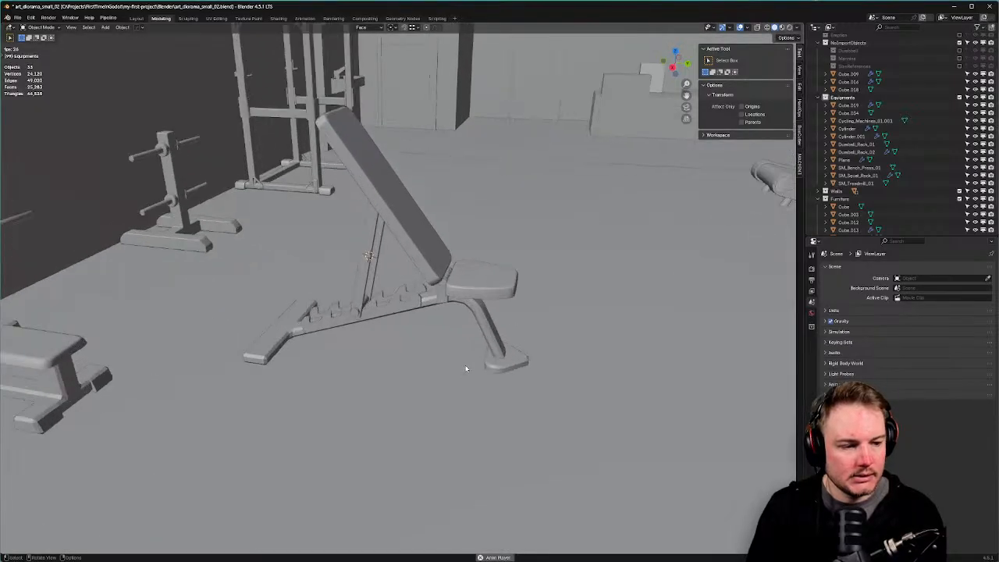
middle_click_drag(470, 369, 414, 334)
scroll(469, 406, "up", 2)
middle_click_drag(484, 434, 426, 270, "shift")
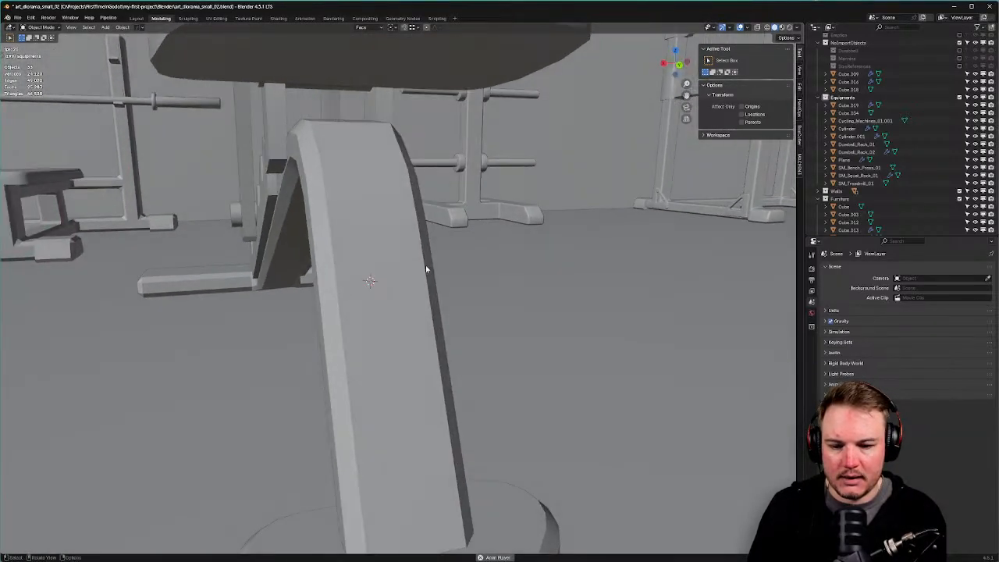
Add a mesh cylinder and scale it down in Edit Mode.
key("shift+a")
mouse_move(427, 268)
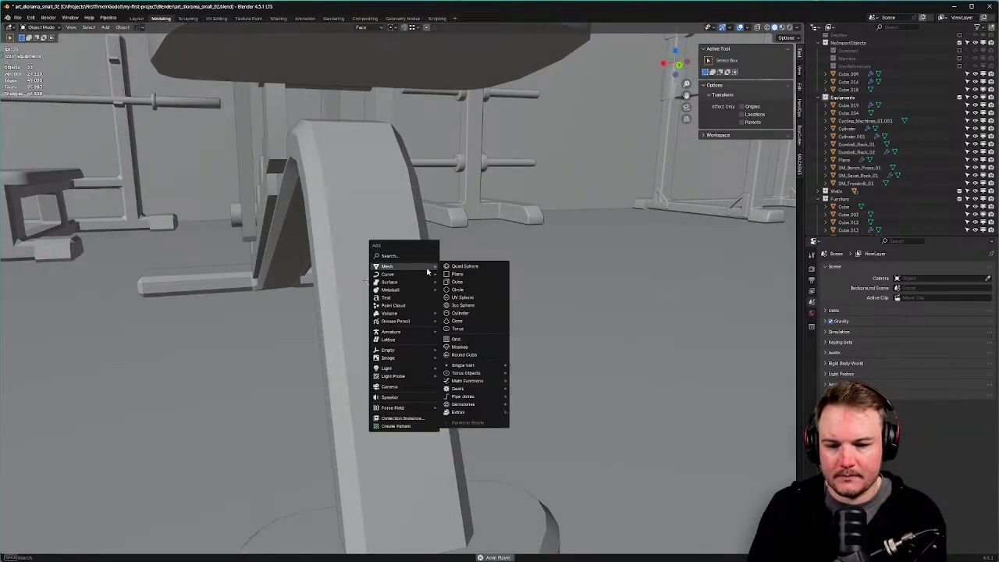
left_click(487, 313)
key("Tab")
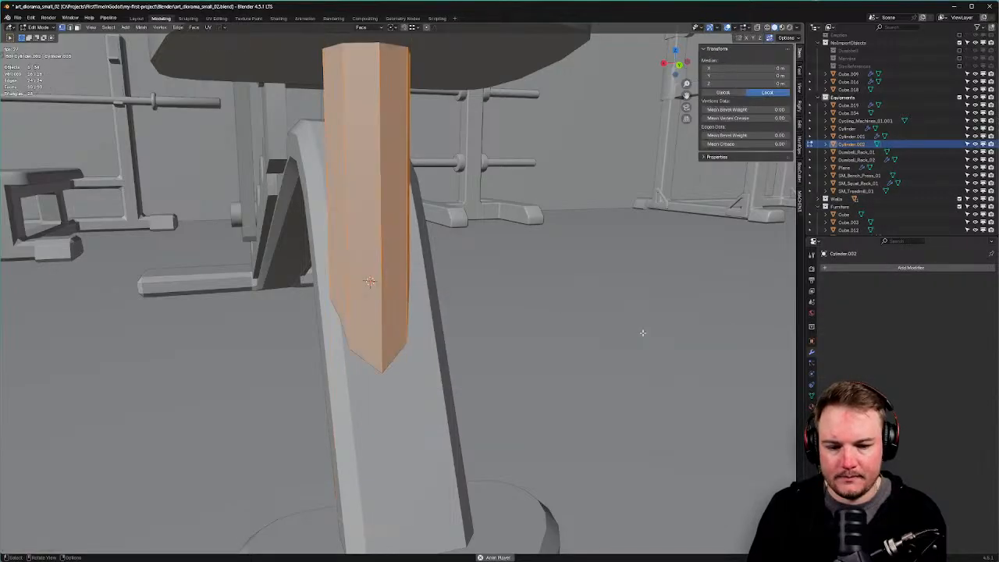
key("s")
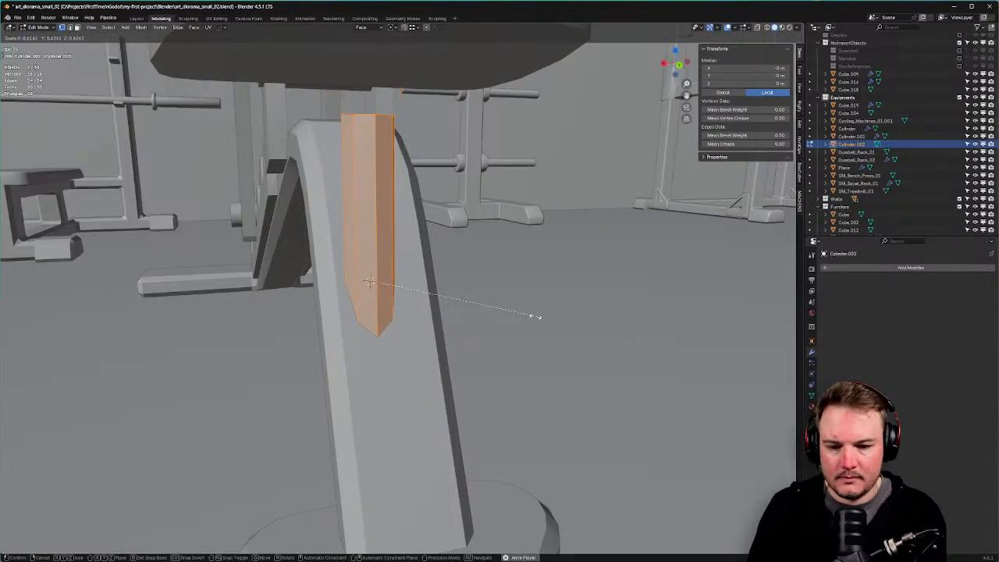
left_click(505, 315)
In side view, rotate the cylinder so it lies across the rear support leg.
key("KP_3")
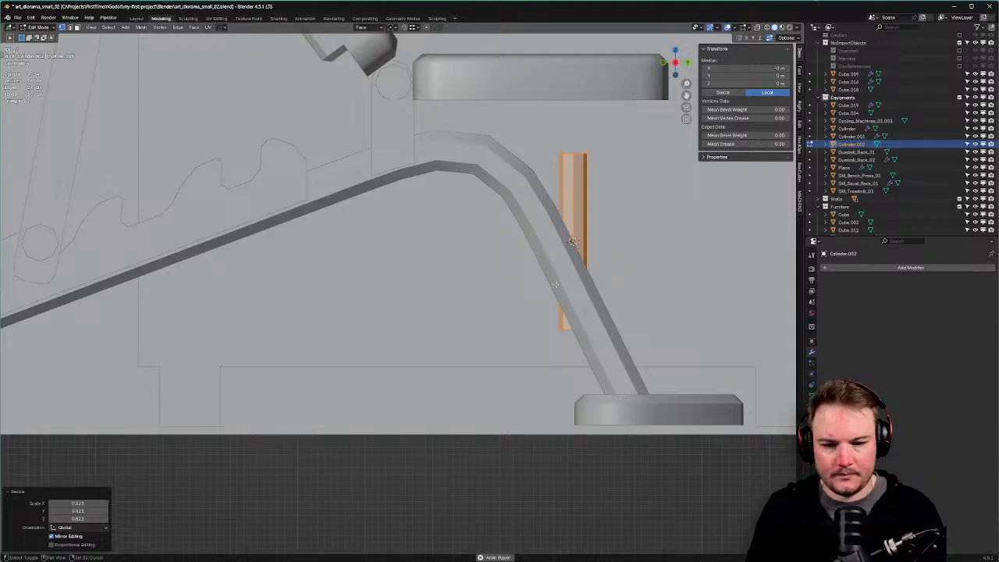
middle_click_drag(770, 193, 622, 208, "shift")
type("r90")
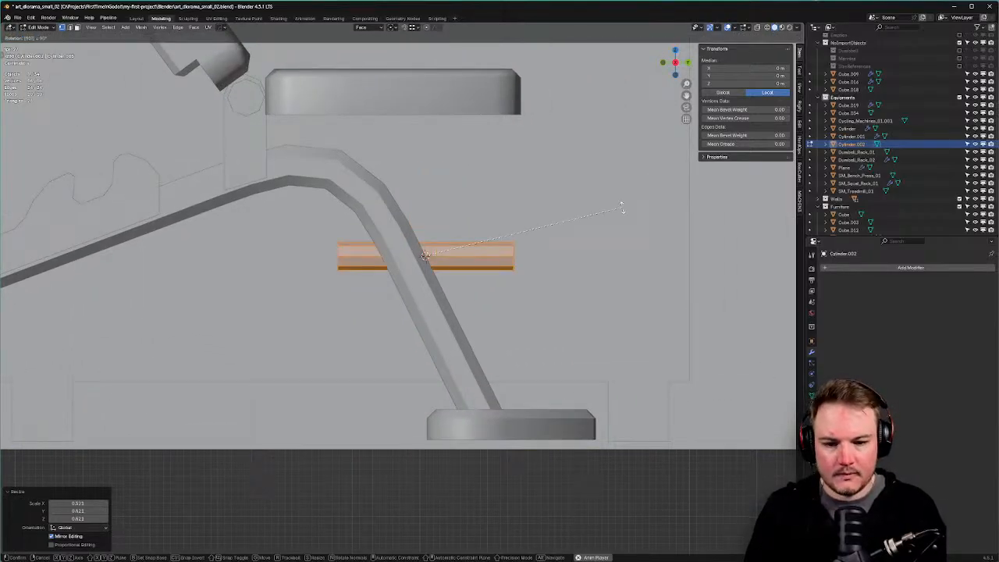
key("BackSpace")
key("BackSpace")
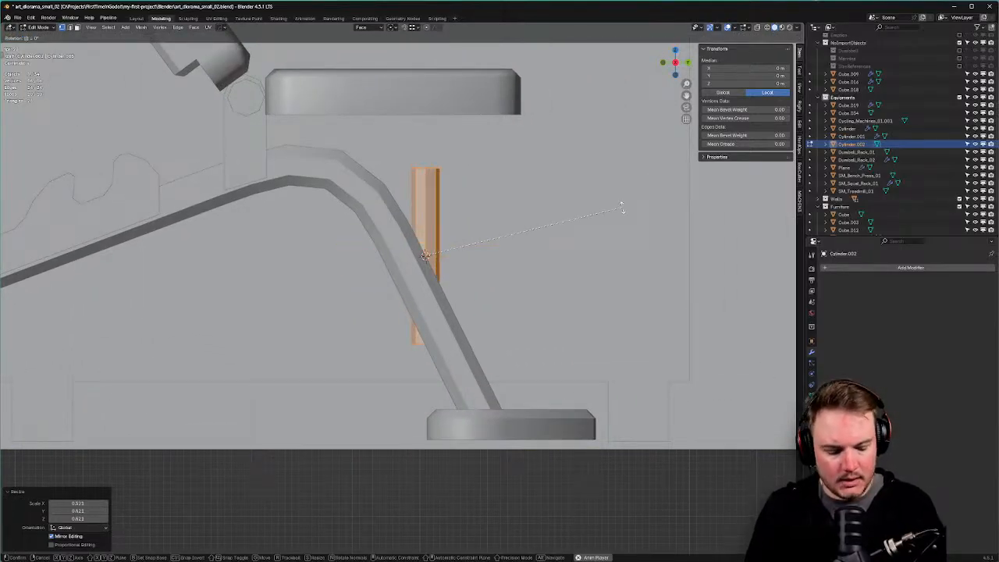
key("r")
key("r")
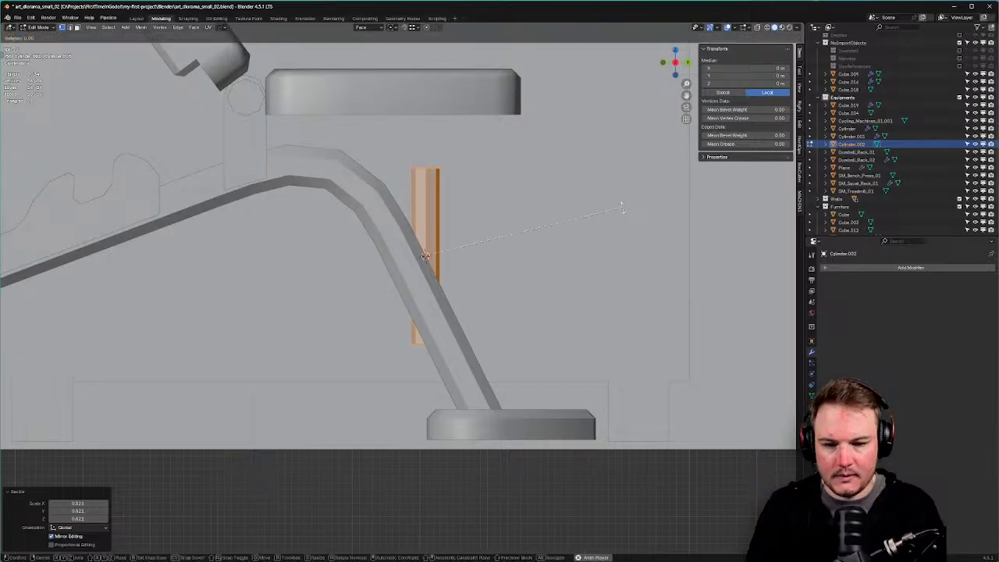
right_click(630, 205)
type("r")
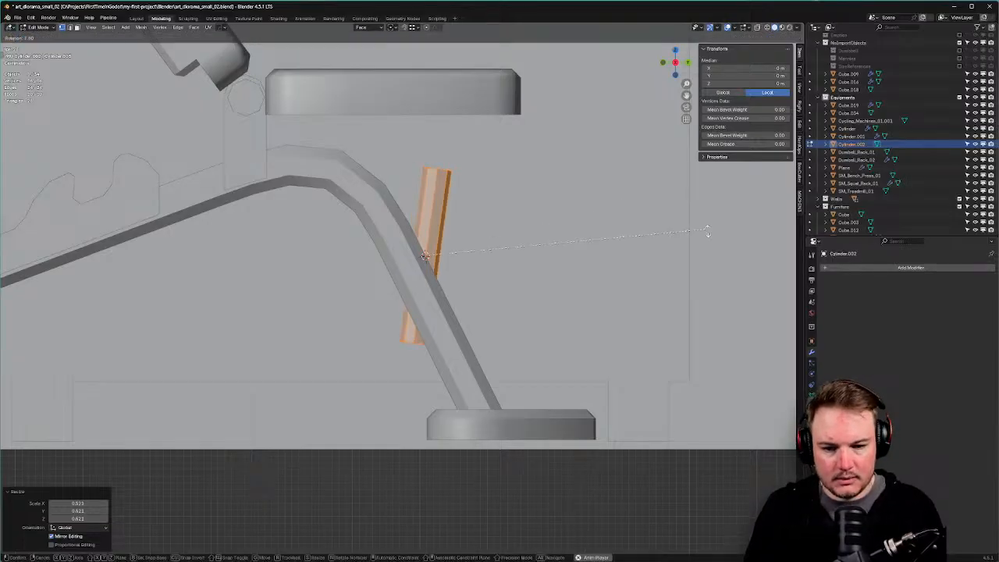
type("45")
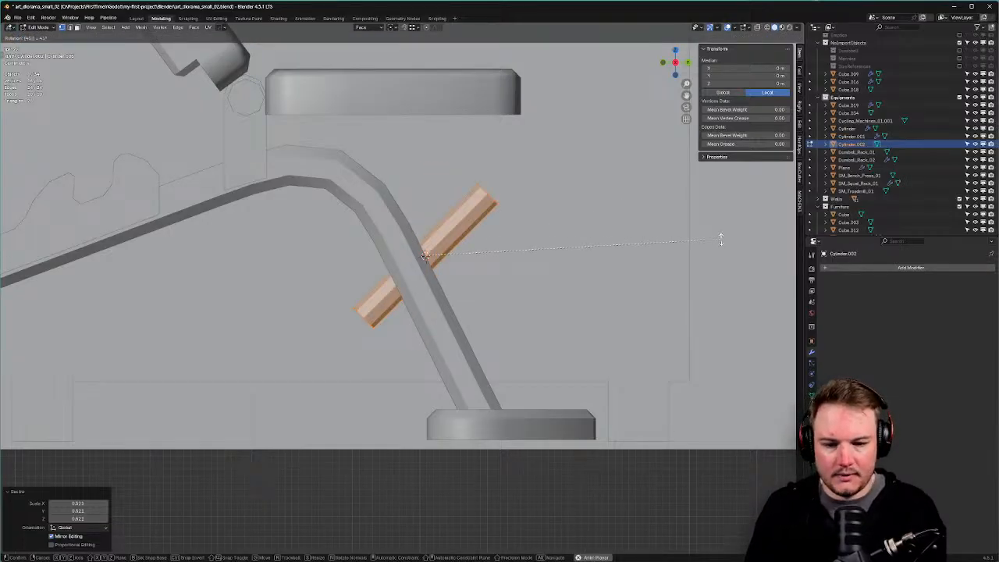
right_click(691, 242)
key("r")
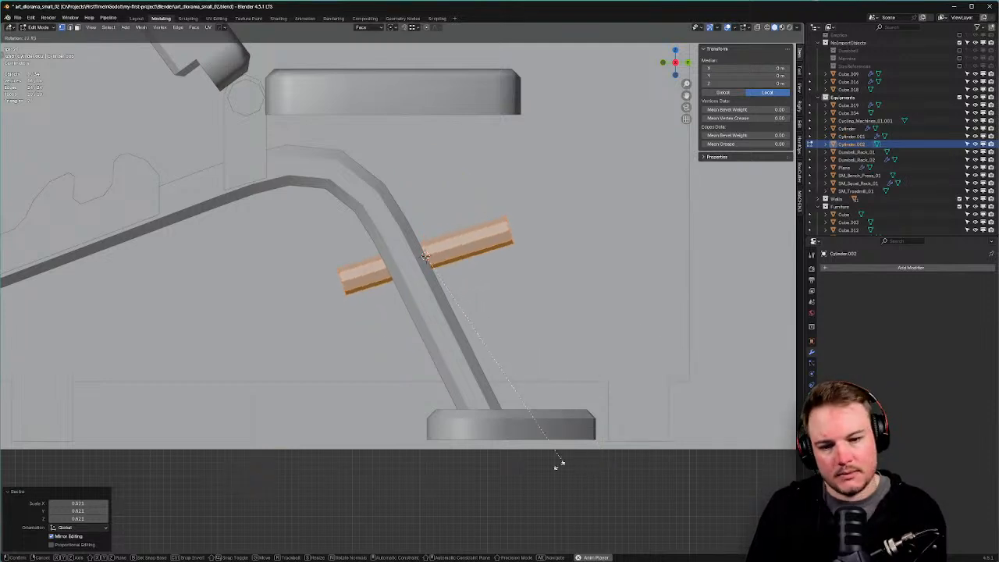
left_click(508, 467)
With X-ray on, slide the cylinder's left end loop inward to shorten it.
key("Tab")
left_click(538, 324)
left_click_drag(312, 232, 383, 309)
key("g")
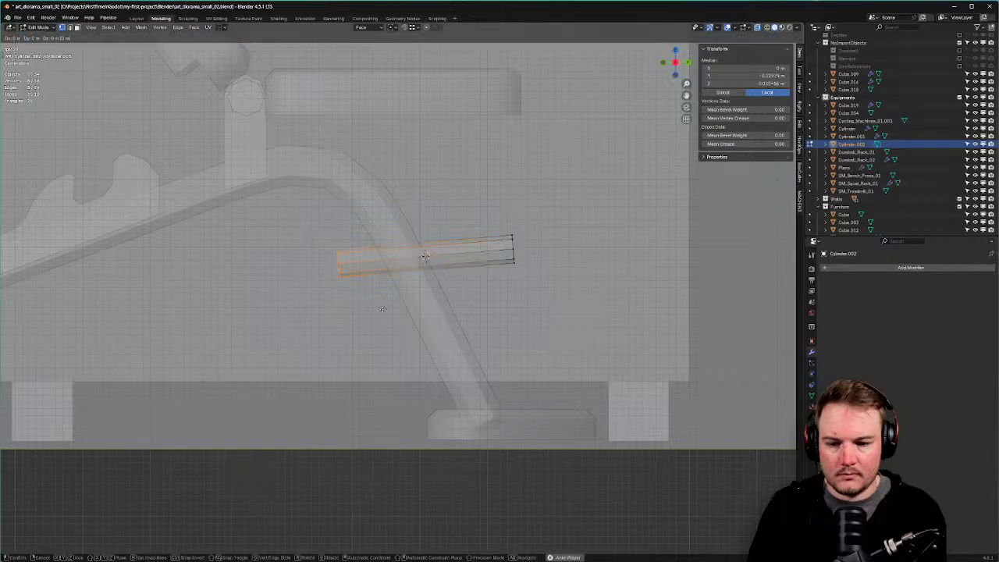
key("g")
left_click(416, 307)
Delete the cylinder's end cap faces, turn X-ray off and return to Object Mode.
key("Tab")
left_click(452, 310)
key("x")
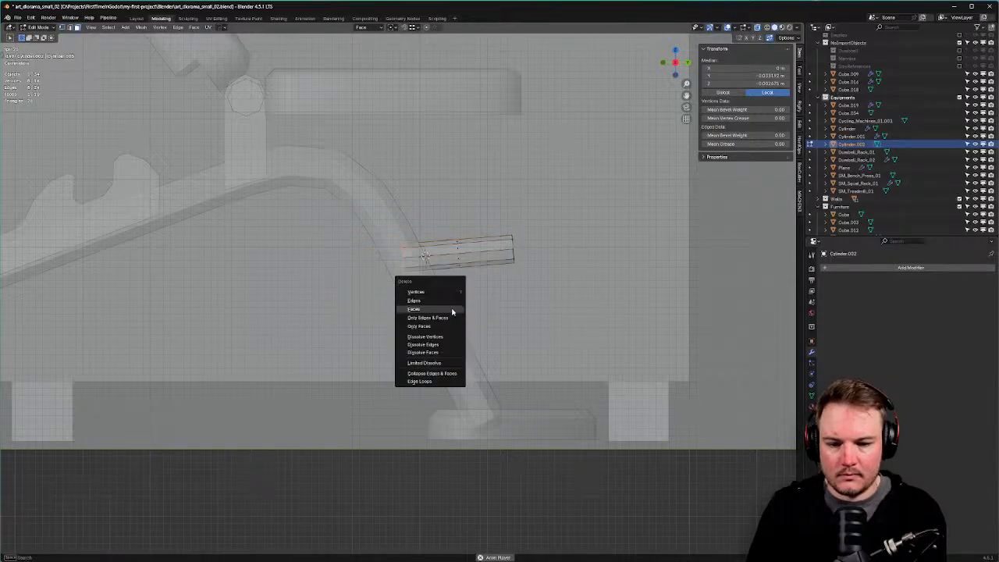
left_click(453, 310)
key("Tab")
left_click(521, 290)
key("alt+z")
middle_click_drag(521, 289, 410, 192)
key("Tab")
left_click(390, 256)
Select the rear support leg, then the pin cylinder, and bring up the Snap menu.
left_click(402, 192)
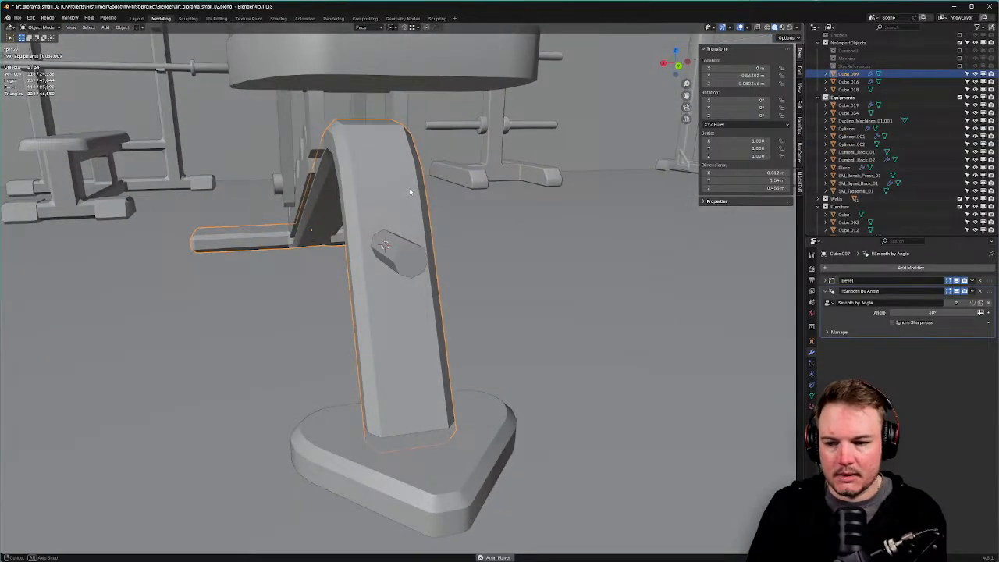
left_click(410, 248)
middle_click_drag(410, 248, 423, 233)
left_click(409, 236)
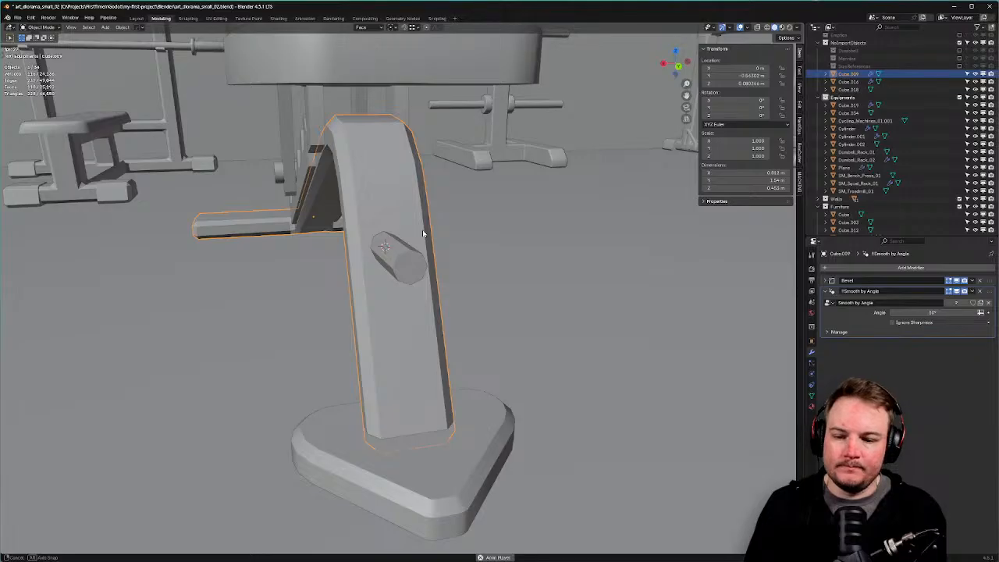
left_click(412, 258)
key("shift+s")
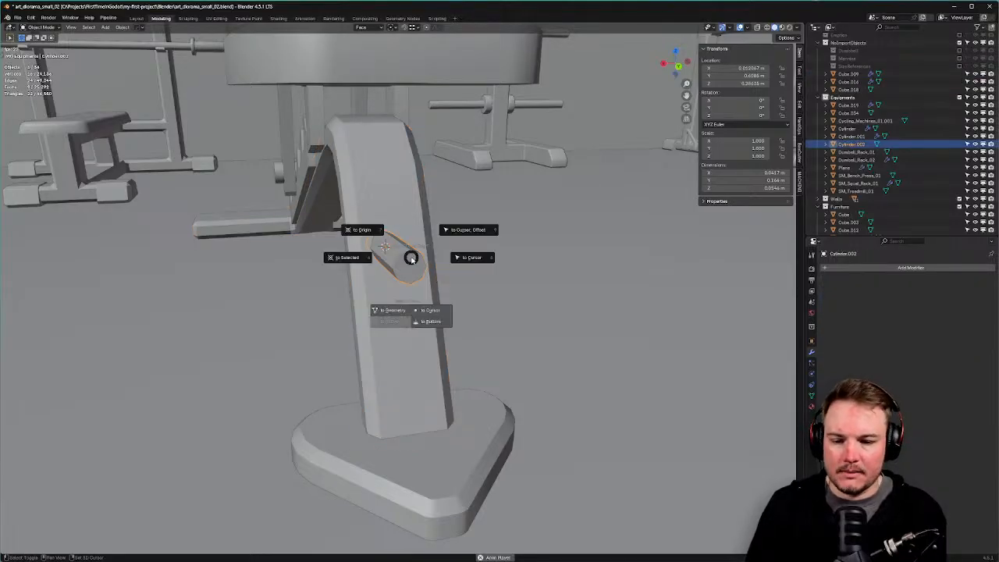
Select the pin together with the rear support leg and align the pin to the leg's position.
left_click(391, 311)
left_click(405, 203, "shift")
key("shift+s")
key("Escape")
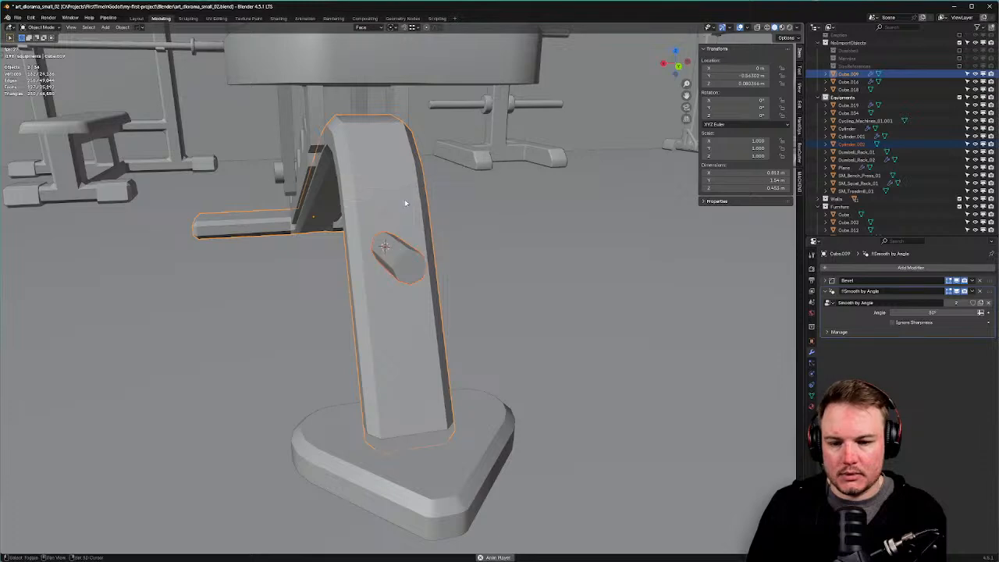
key("alt+a")
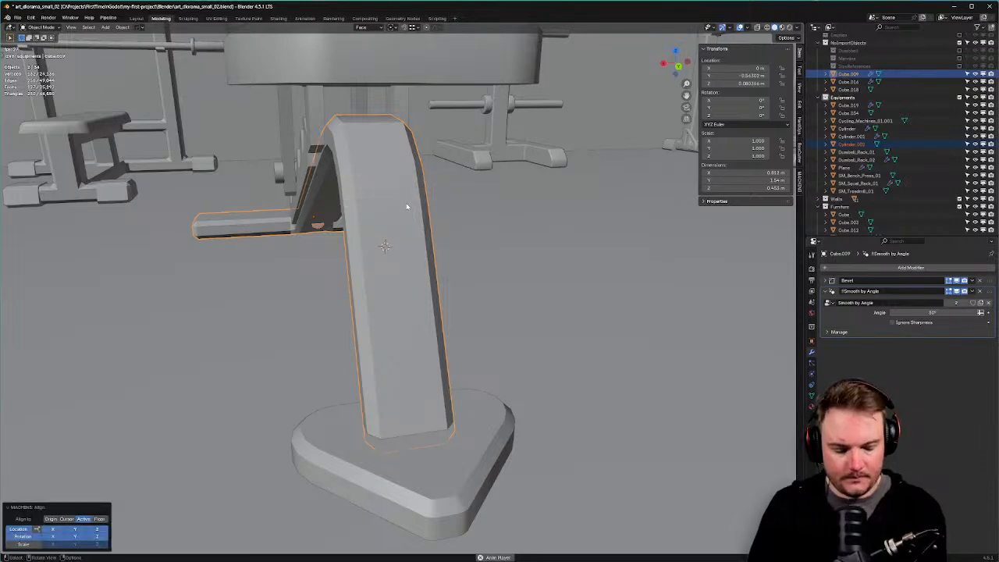
key("KP_1")
key("KP_3")
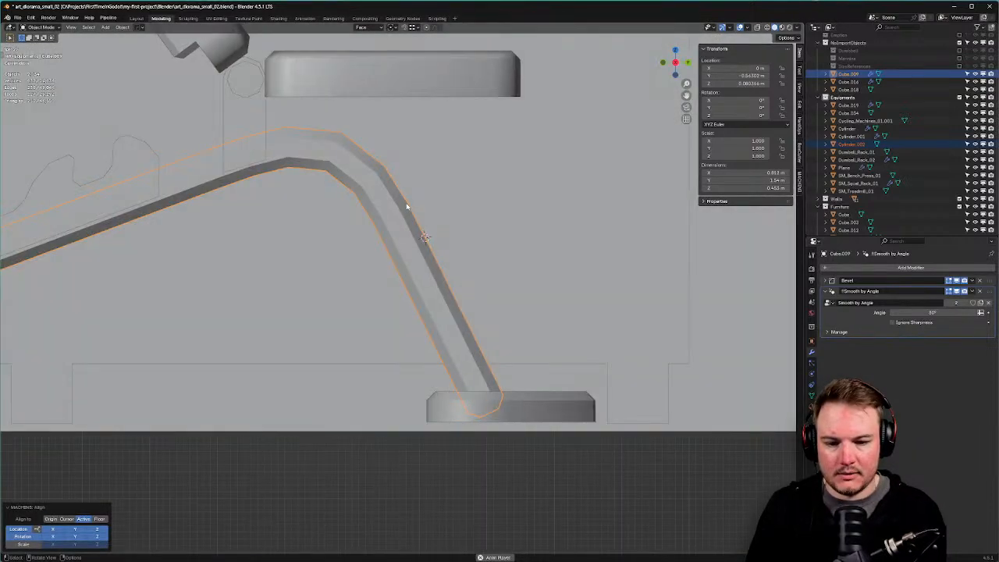
scroll(405, 209, "down", 6)
key("g")
right_click(500, 305)
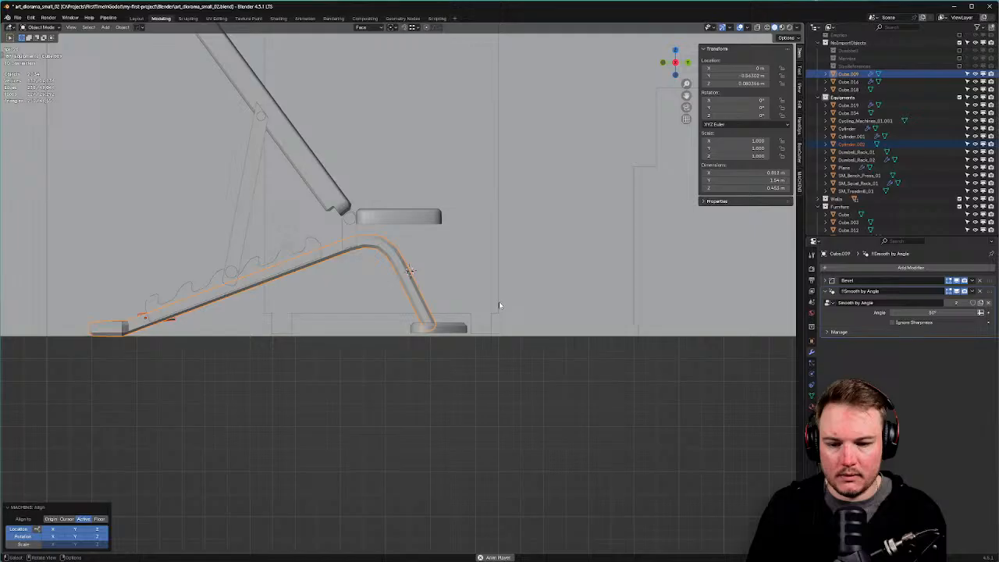
Select Cylinder.002 alone, change the pivot point, and place it against the rear support leg.
left_click(173, 321)
key("g")
right_click(186, 322)
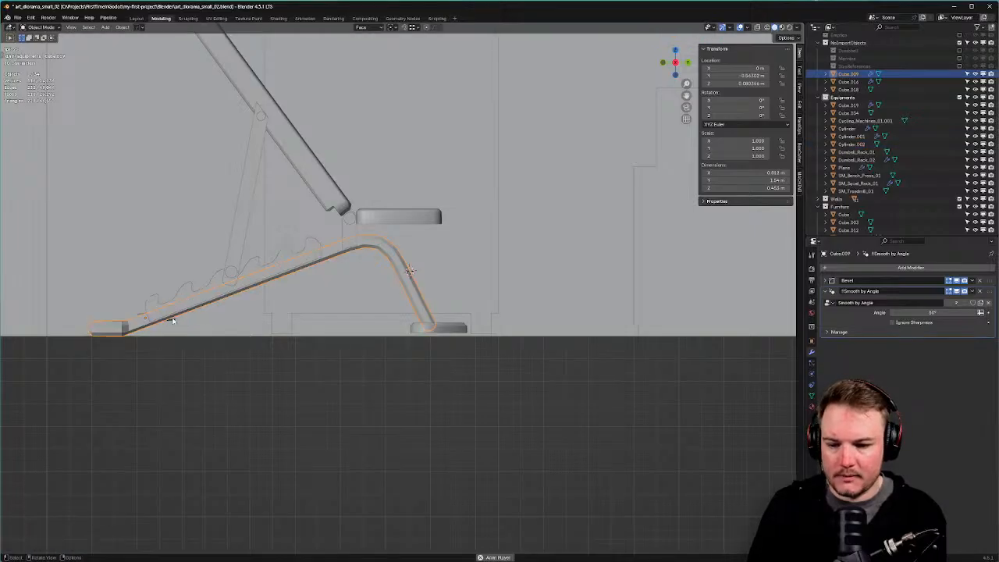
left_click(173, 322)
left_click(393, 28)
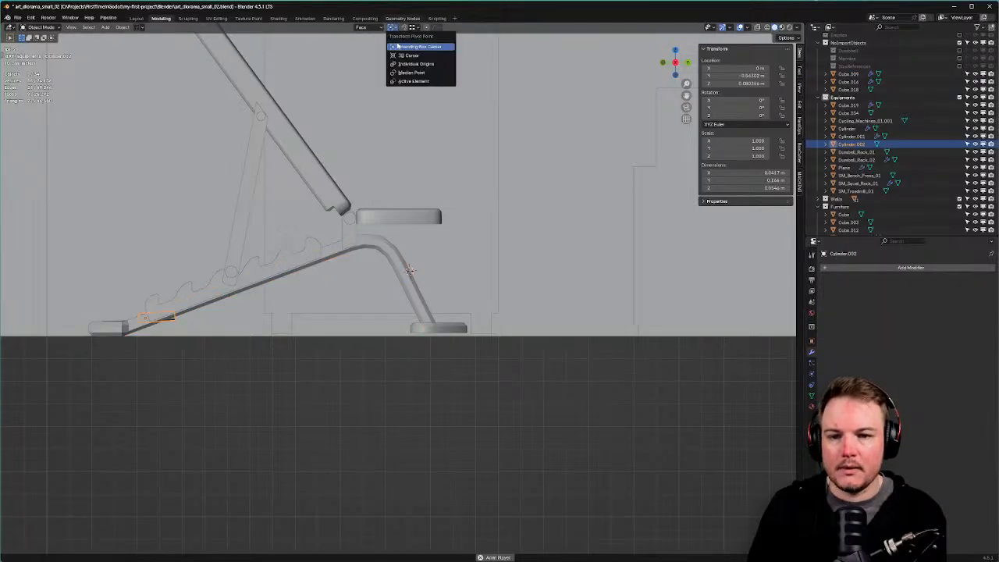
left_click(402, 46)
key("g")
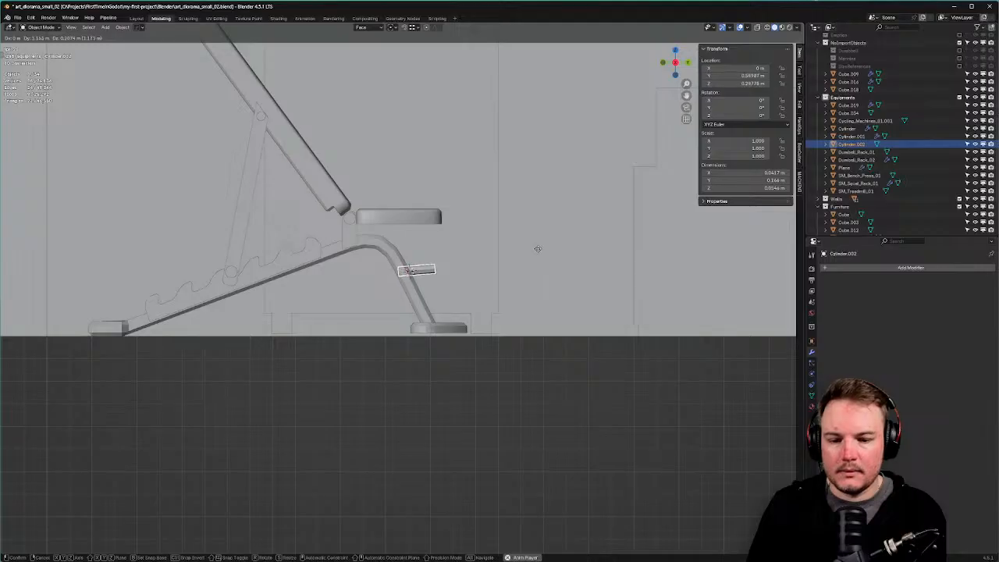
left_click(541, 249)
scroll(537, 265, "up", 4)
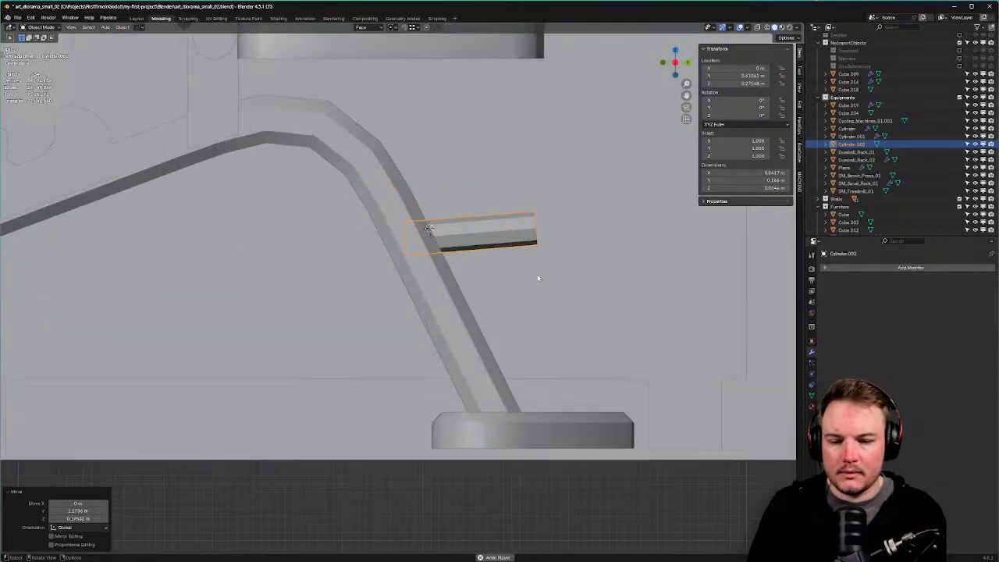
Shorten the cylinder by sliding its right-end vertices in Edit Mode with see-through display on.
key("Tab")
left_click(458, 254)
left_click_drag(447, 175, 567, 290)
key("alt+z")
key("g")
key("g")
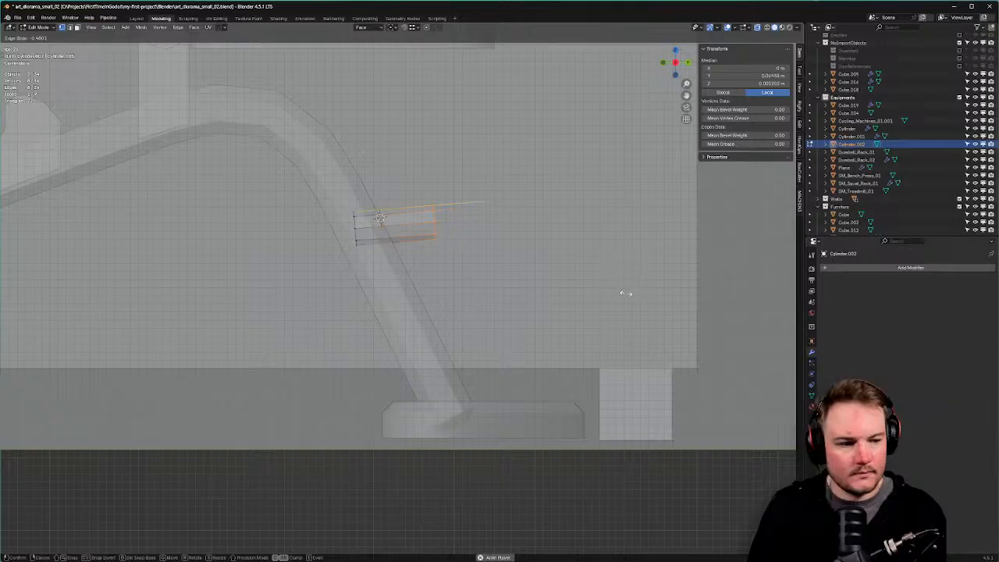
left_click(625, 295)
Try extruding and bending the end face by 22.8°, then undo it.
key("Tab")
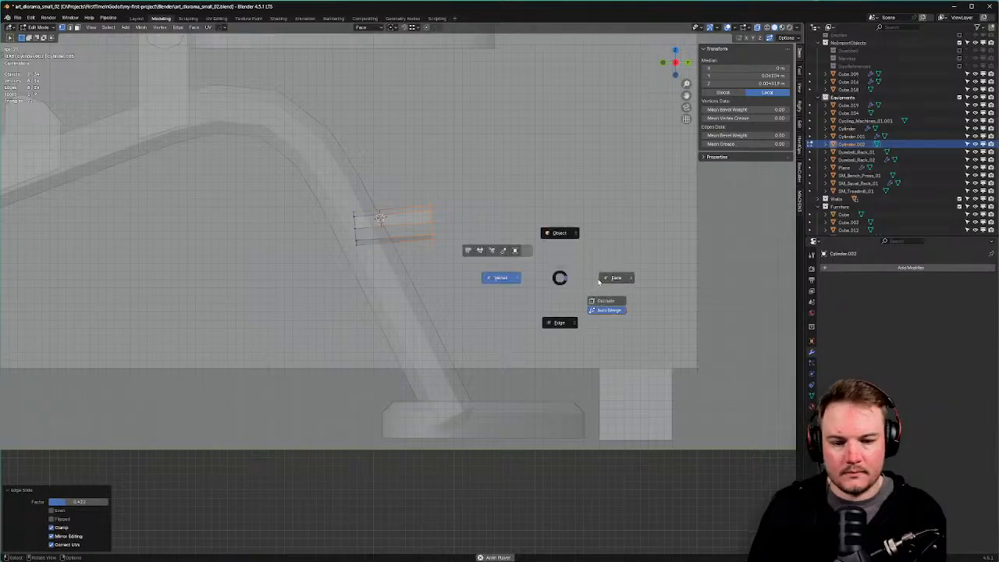
left_click(613, 278)
key("r")
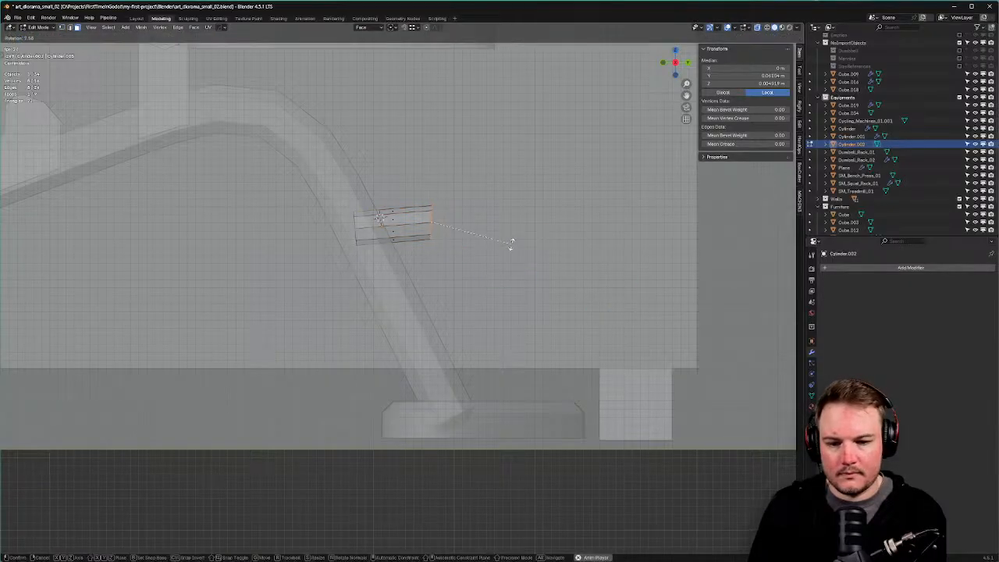
key("Escape")
key("e")
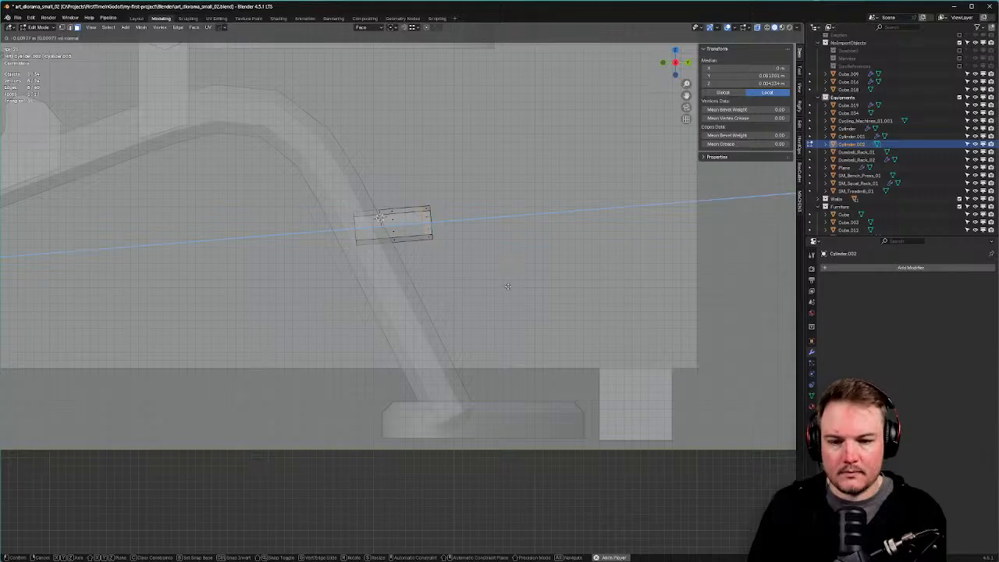
key("Escape")
key("r")
left_click(571, 282)
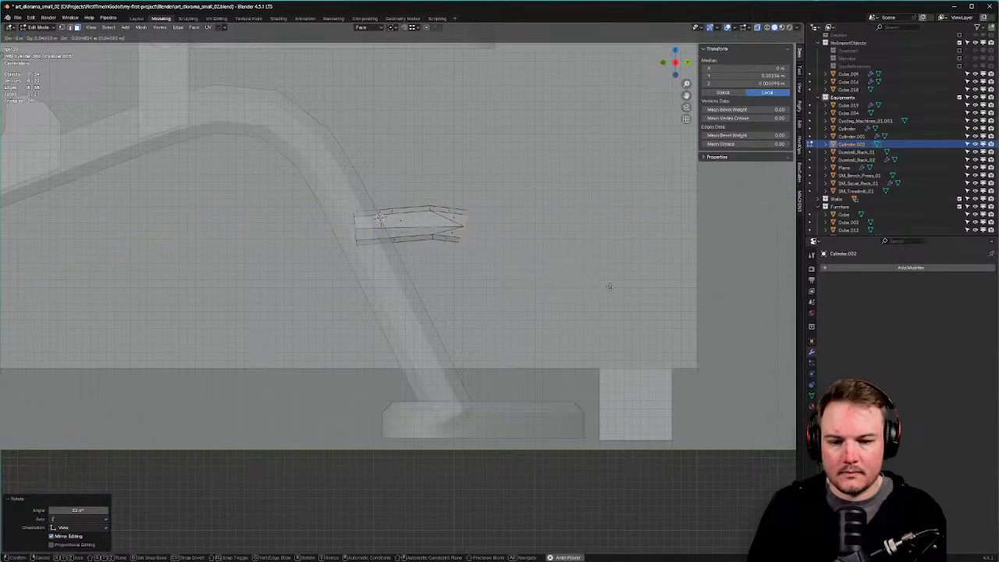
key("ctrl+z")
key("ctrl+z")
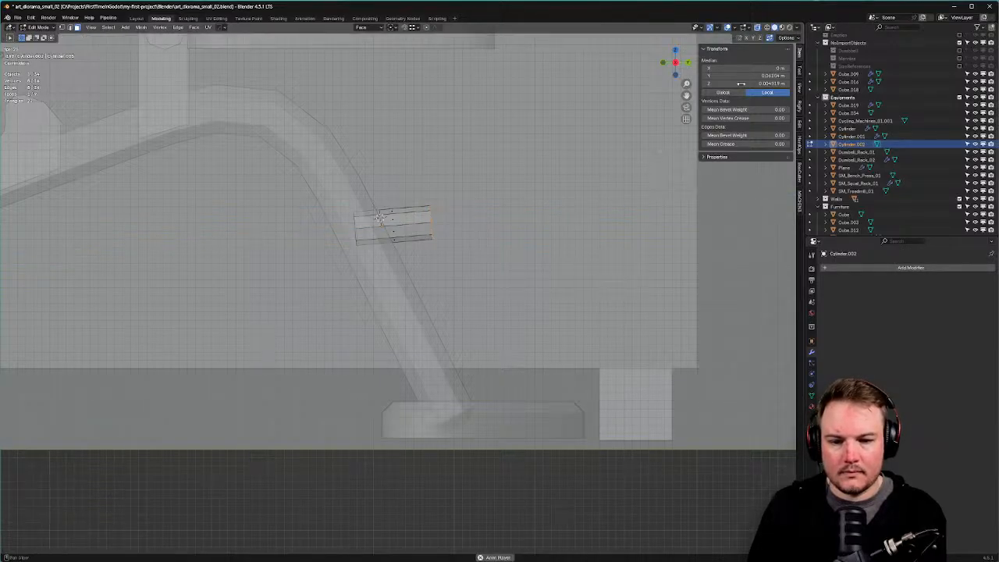
Extrude two rod segments from the end face, bending them 22.3° and 12.8°.
key("e")
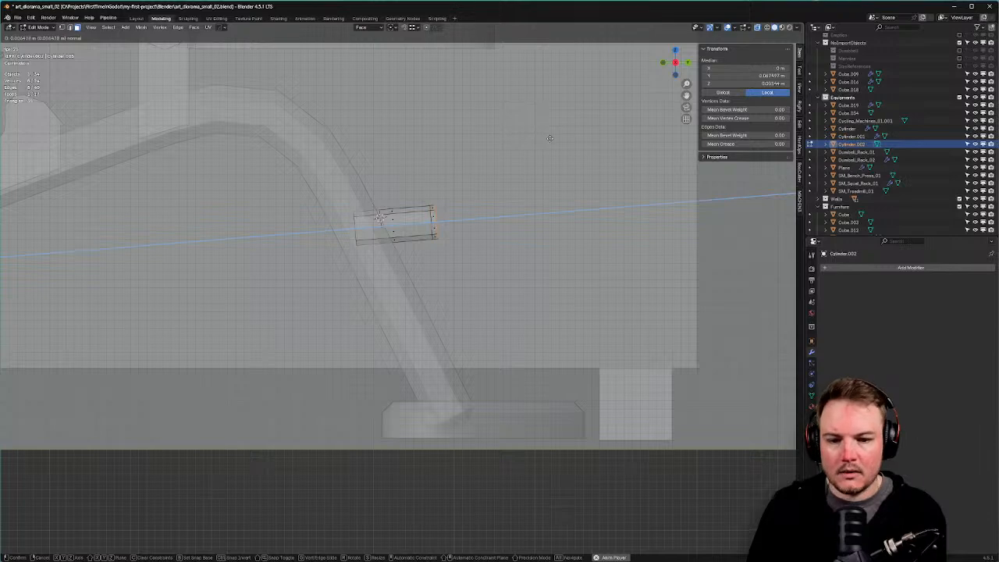
left_click(562, 138)
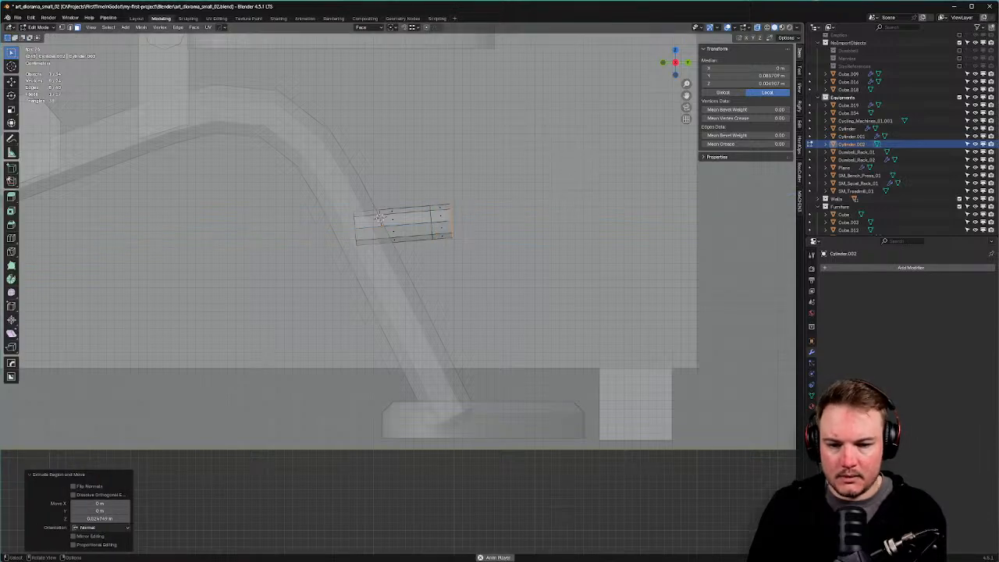
key("r")
left_click(571, 214)
key("g")
key("g")
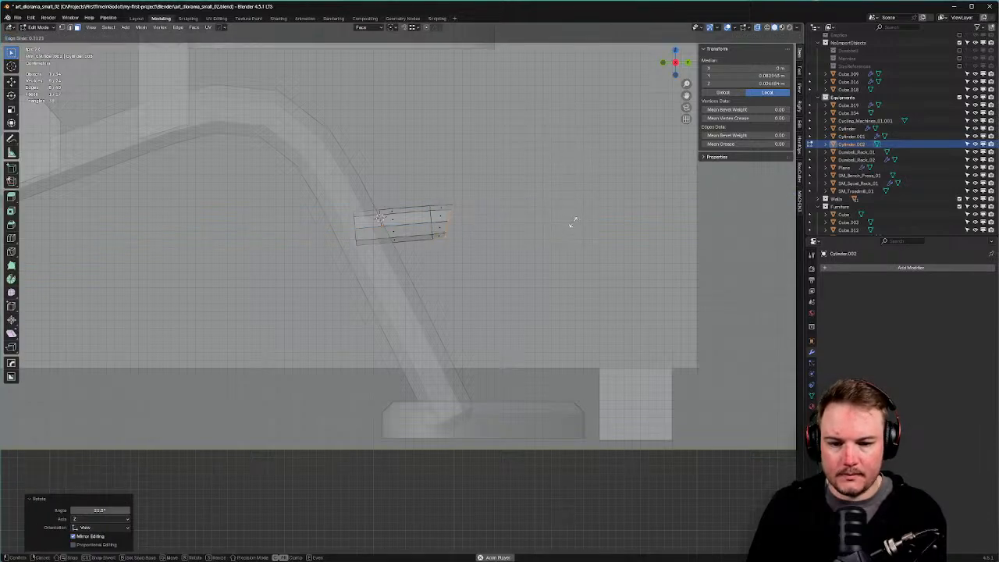
key("Escape")
key("e")
left_click(581, 185)
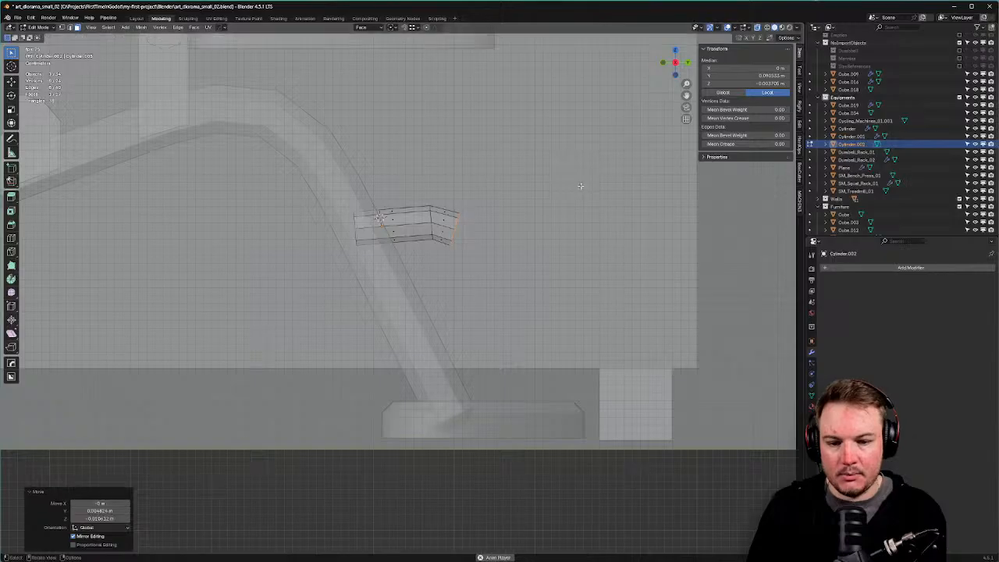
key("r")
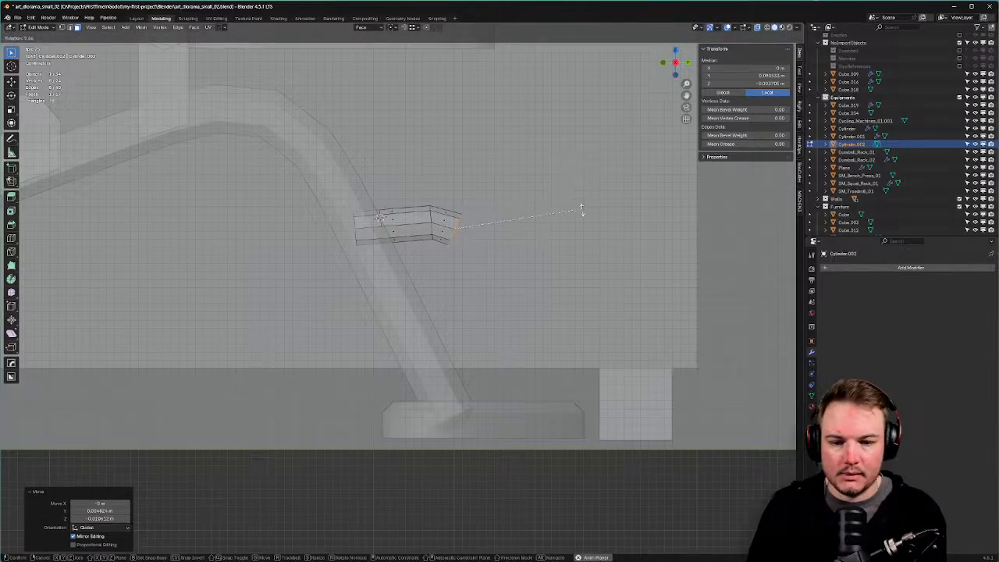
left_click(580, 209)
key("g")
left_click(574, 217)
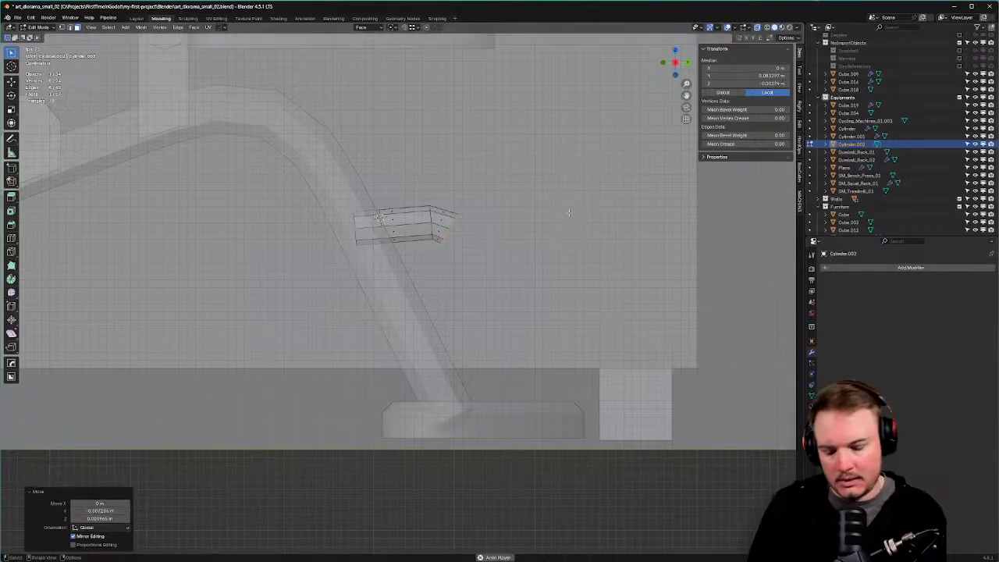
Extrude a segment bent 27.7° downward, then the long lower rod segment along the normal.
key("g")
key("z")
key("z")
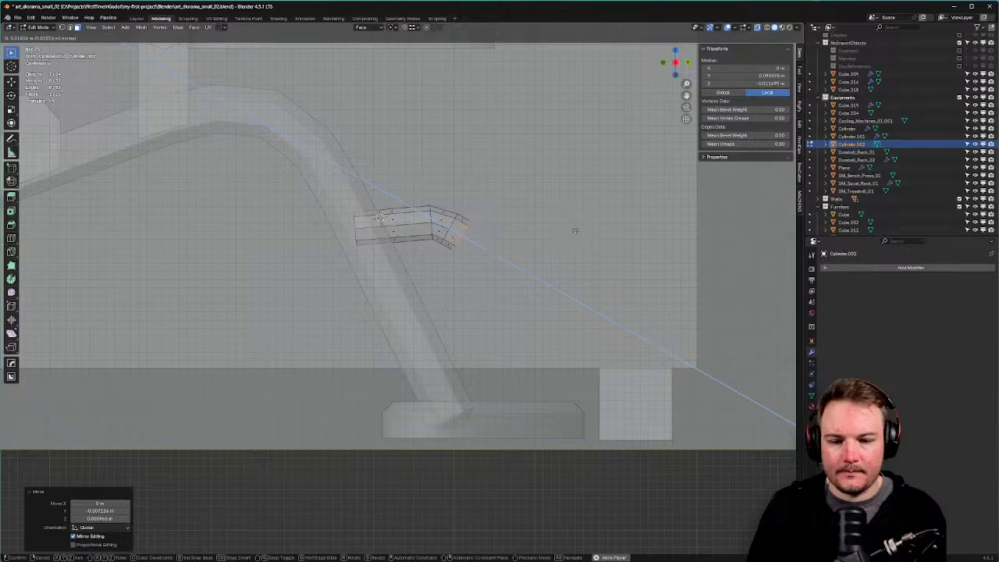
left_click(577, 231)
key("r")
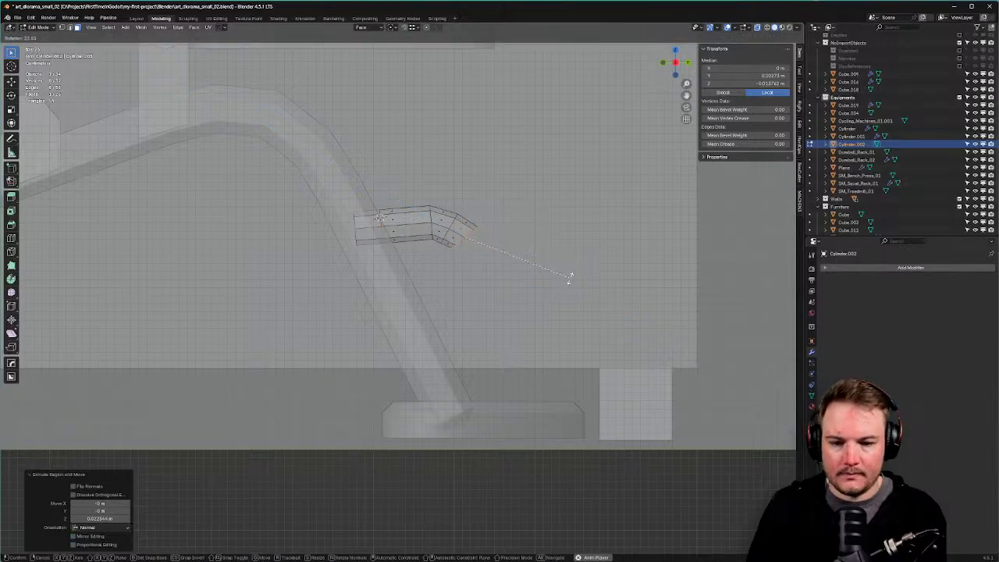
left_click(566, 286)
key("g")
left_click(564, 294)
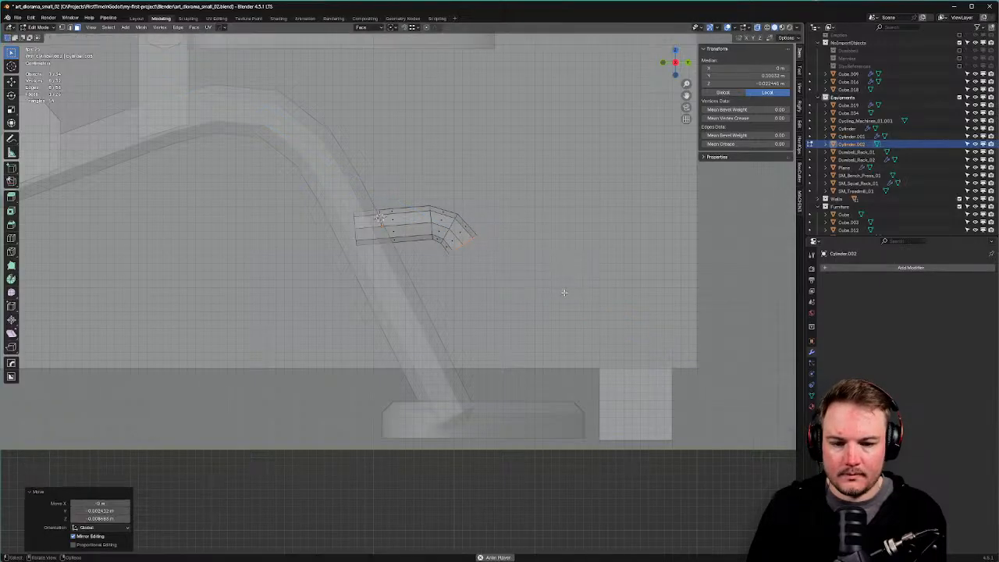
key("g")
key("z")
key("z")
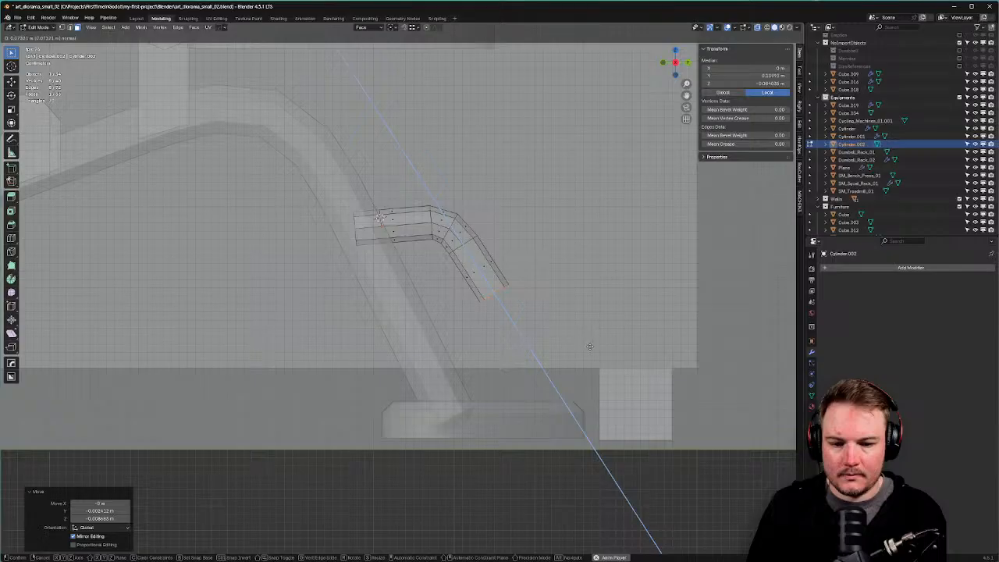
left_click(600, 372)
middle_click_drag(598, 351, 513, 312)
Return to Object Mode and inspect the bent rod from perspective and side views.
key("Tab")
left_click(519, 271)
middle_click_drag(518, 274, 630, 308)
scroll(334, 250, "down", 5)
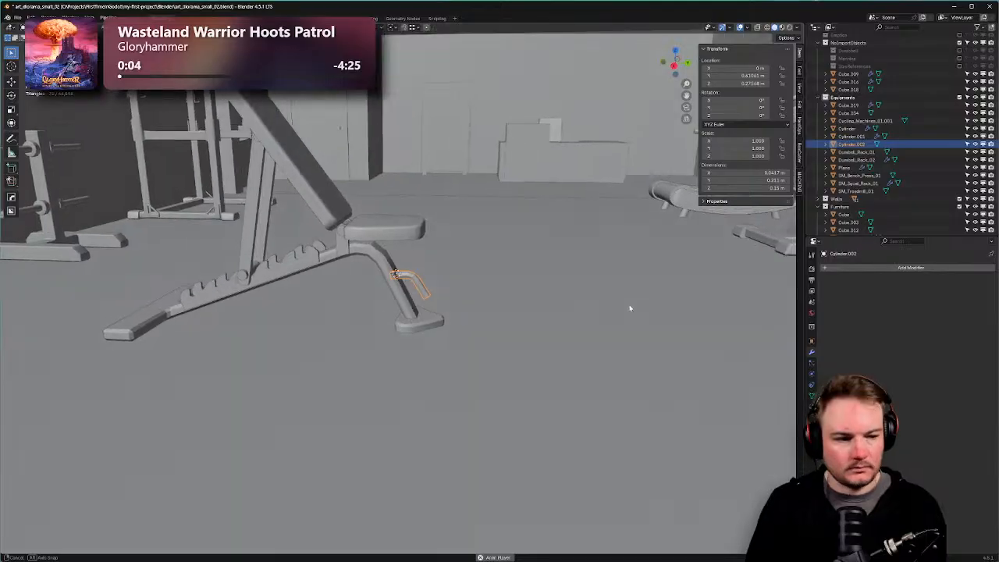
scroll(562, 314, "up", 4)
key("KP_3")
scroll(548, 305, "up", 5)
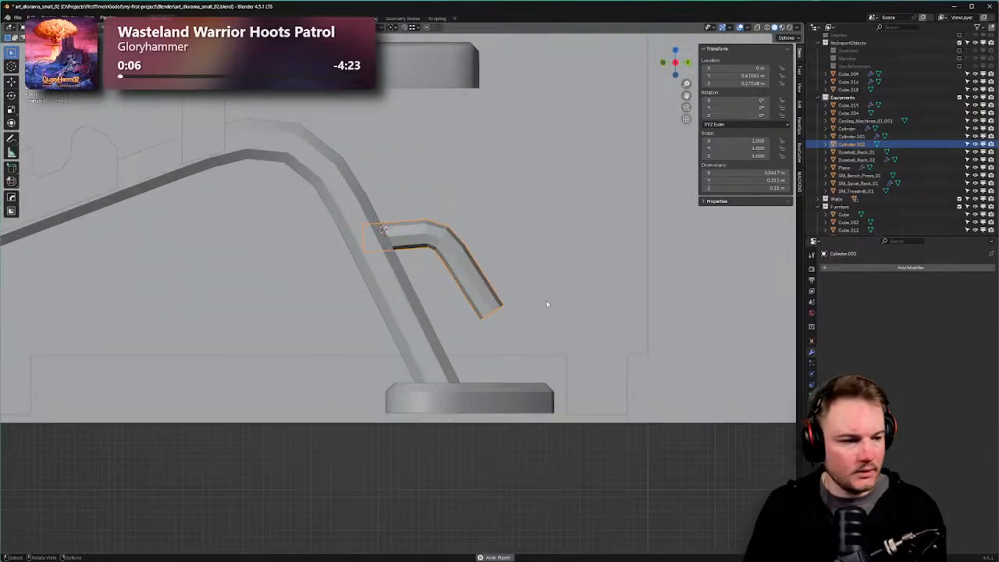
middle_click_drag(548, 296, 498, 225, "shift")
Rotate the rod's lower segment to a shallower angle and move it up and right.
key("Tab")
left_click(493, 225)
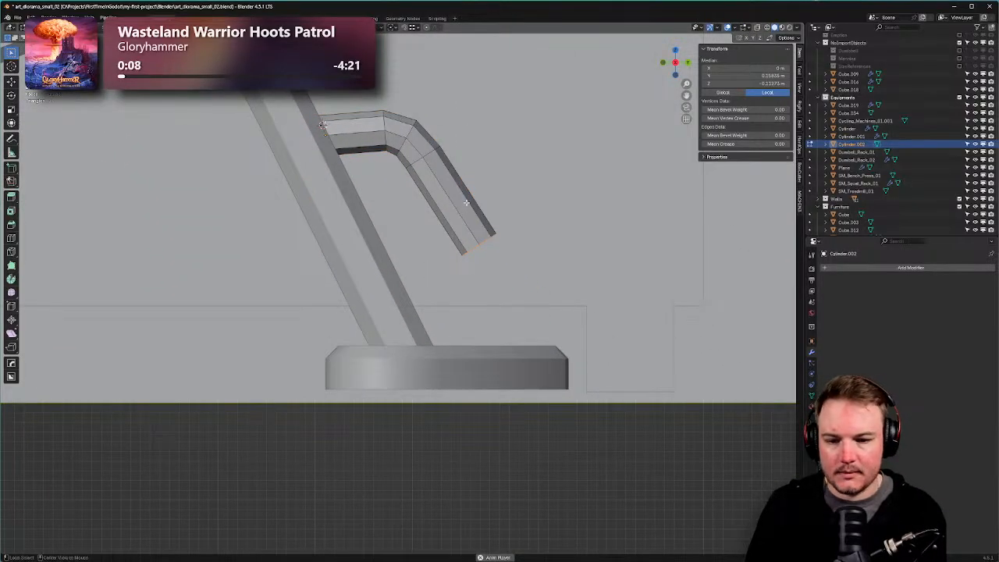
left_click(477, 212, "alt")
key("r")
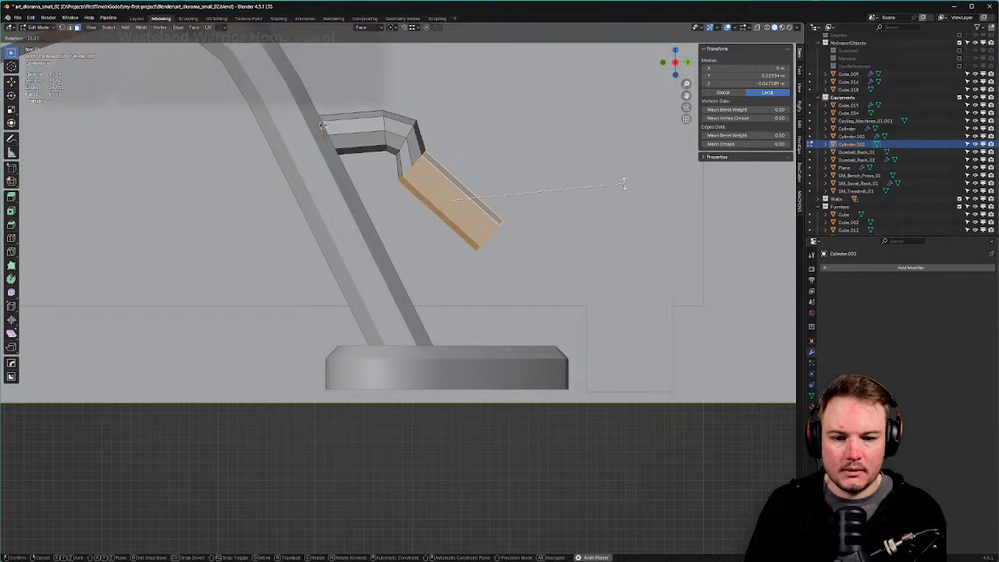
left_click(629, 173)
key("g")
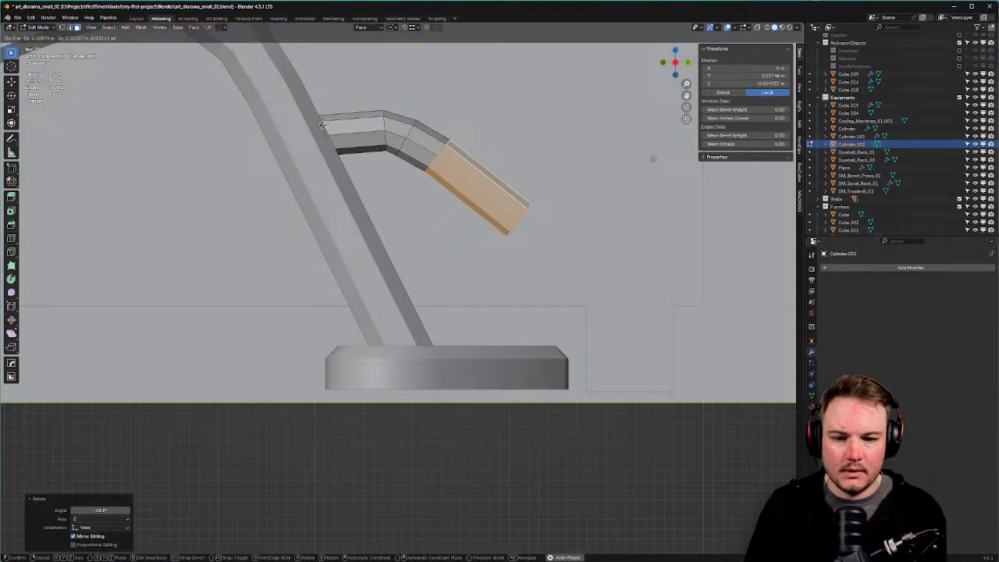
left_click(653, 159)
Reposition the edge loop at the rod's bend.
key("Tab")
left_click(406, 210)
left_click(406, 136, "alt")
key("g")
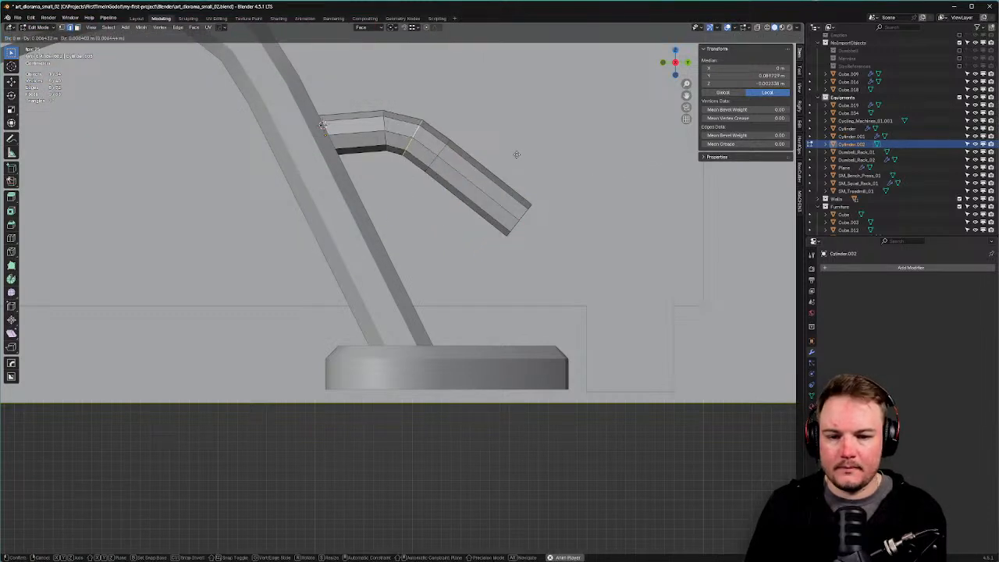
left_click(517, 153)
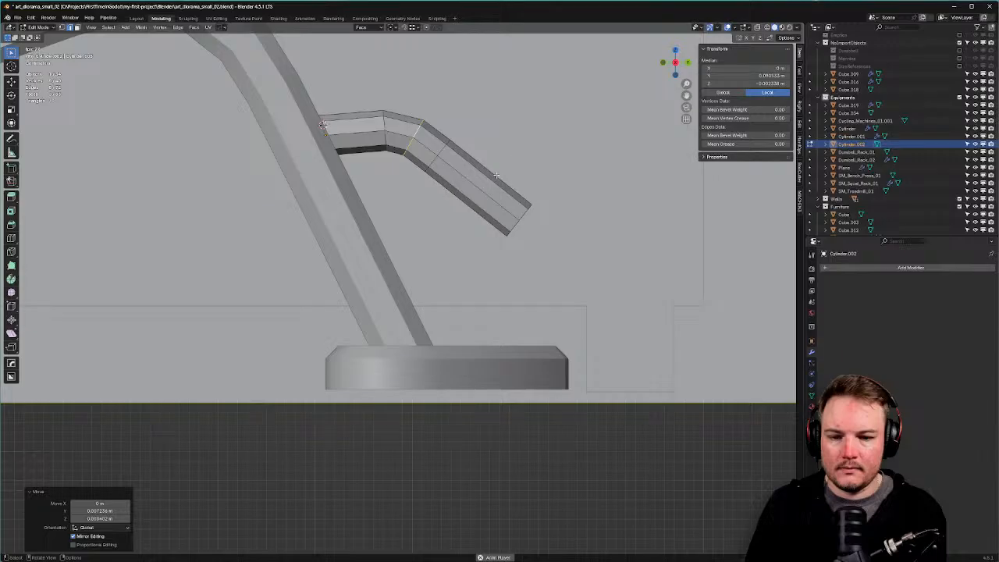
key("g")
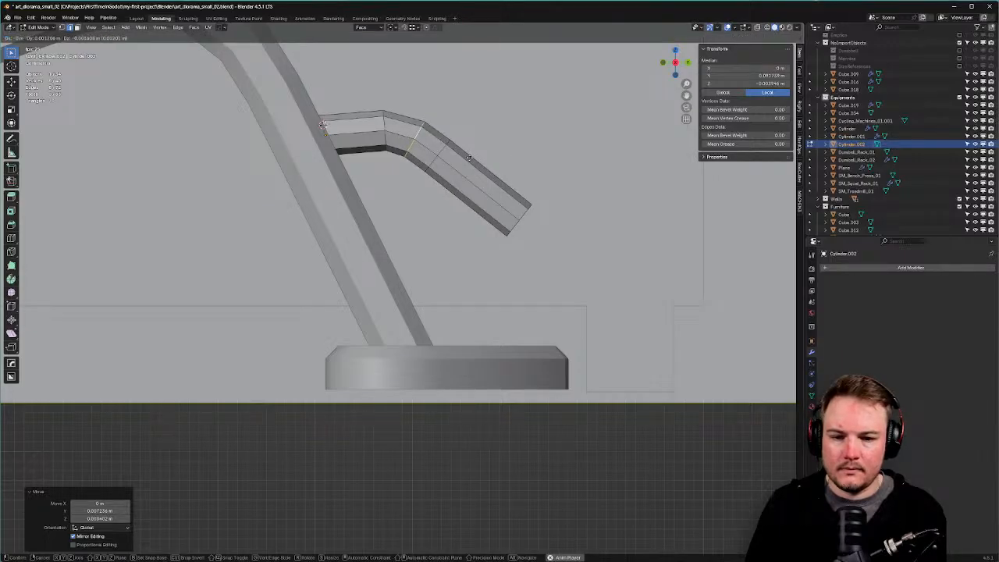
left_click(469, 157)
left_click(434, 180, "alt")
Dissolve the surplus edge loop on the rod and go back to Object Mode.
left_click(431, 169, "alt")
left_click(434, 163, "alt")
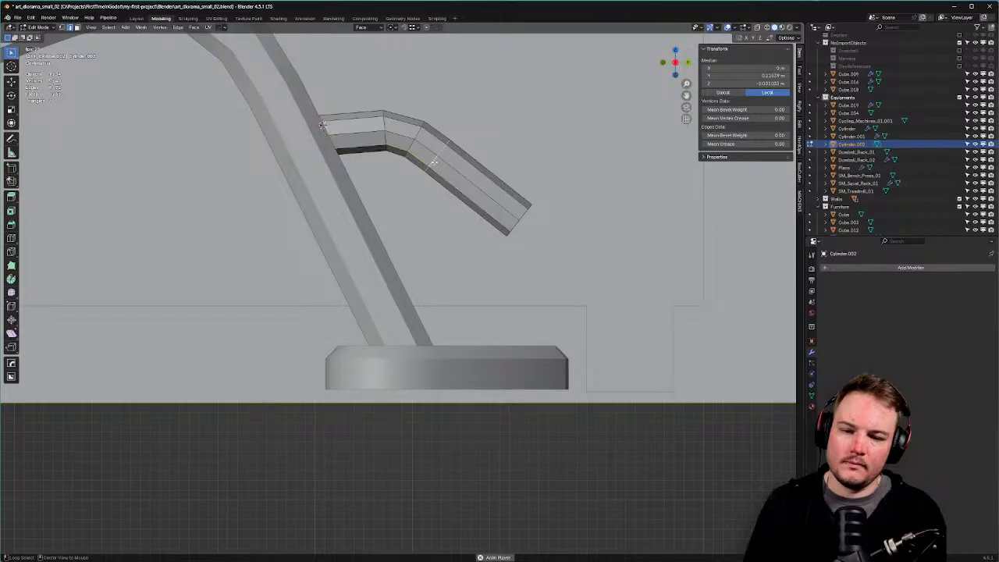
key("ctrl+x")
middle_click_drag(434, 161, 349, 229)
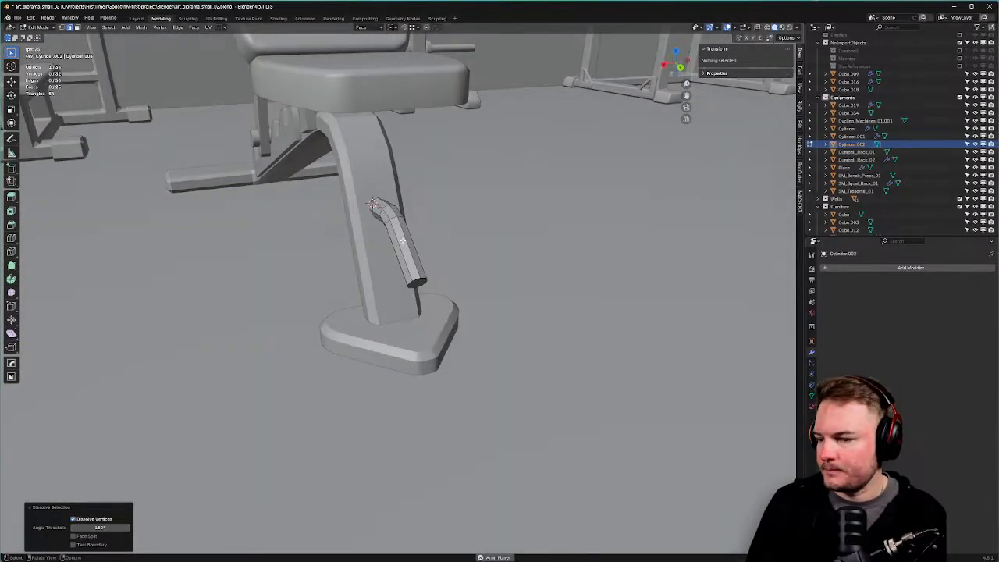
key("Tab")
left_click(402, 198)
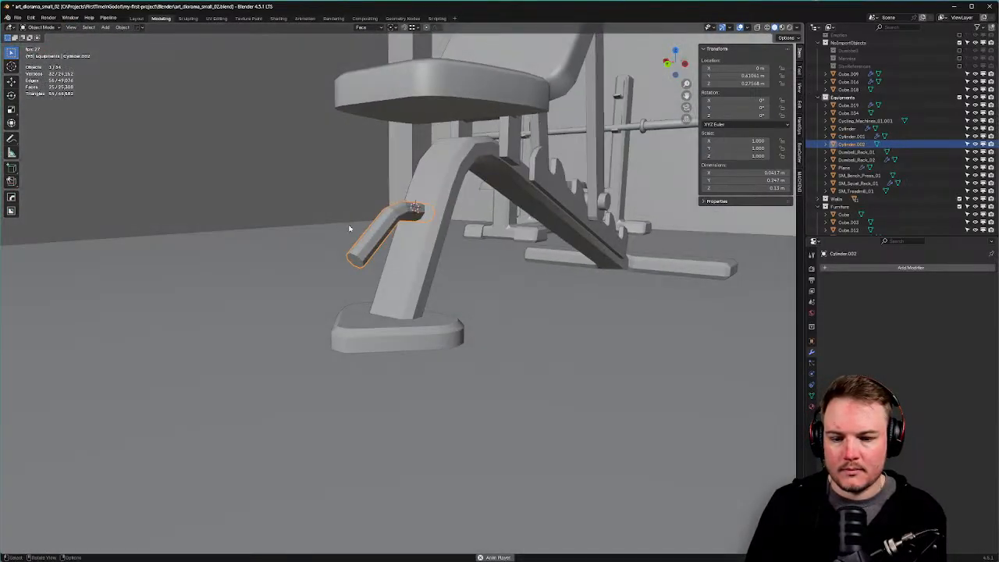
Apply Shade Auto Smooth to Cylinder.002 and set the Smooth by Angle modifier's angle to 60°.
right_click(349, 229)
left_click(349, 227)
left_click(917, 291)
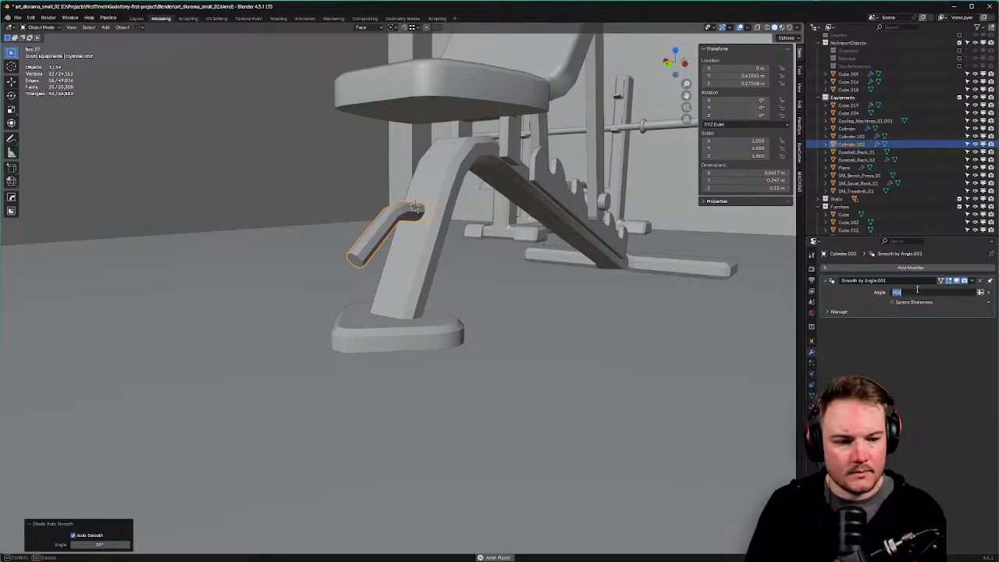
key("Return")
scroll(523, 412, "down", 8)
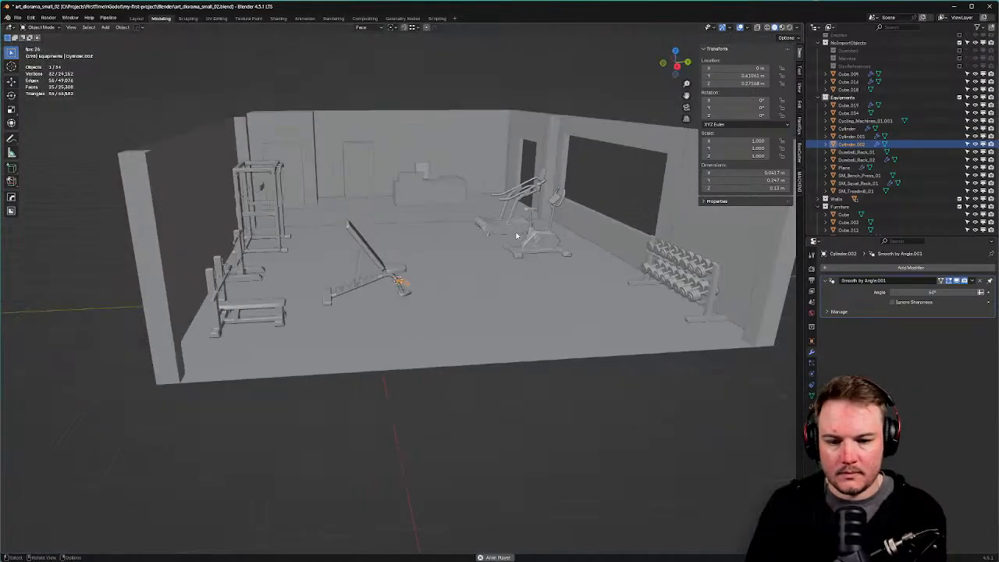
middle_click_drag(523, 412, 442, 368)
scroll(437, 325, "up", 10)
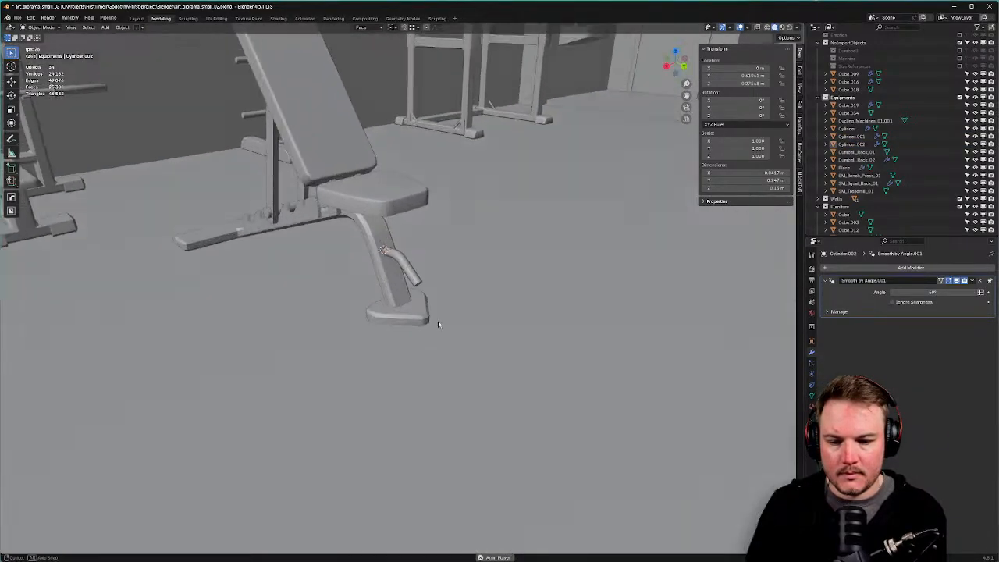
middle_click_drag(442, 310, 522, 275)
scroll(503, 264, "up", 4)
scroll(535, 284, "down", 5)
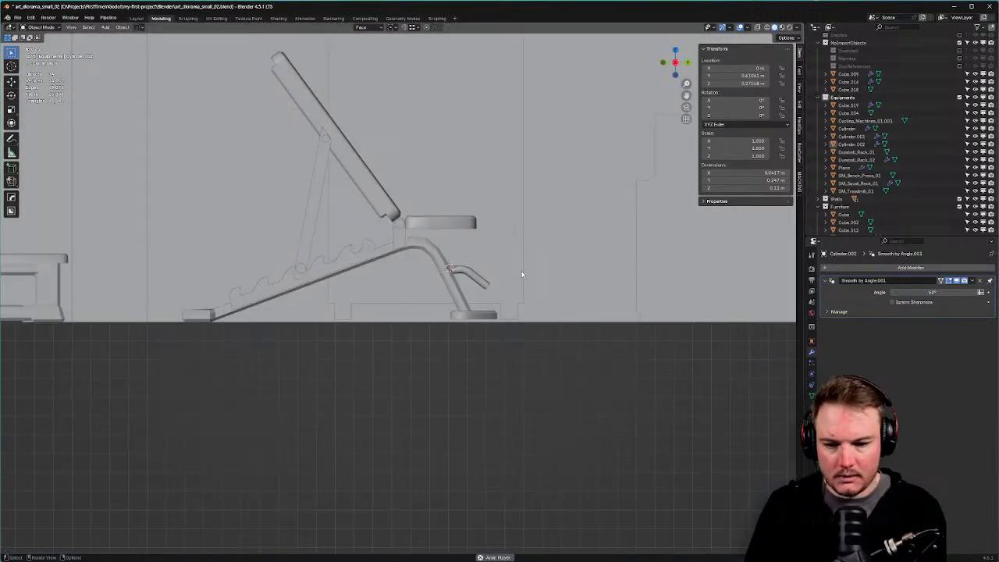
scroll(523, 275, "up", 6)
Lower the foot pad under the rear leg and extend the leg's bottom vertices down into it.
left_click(552, 277)
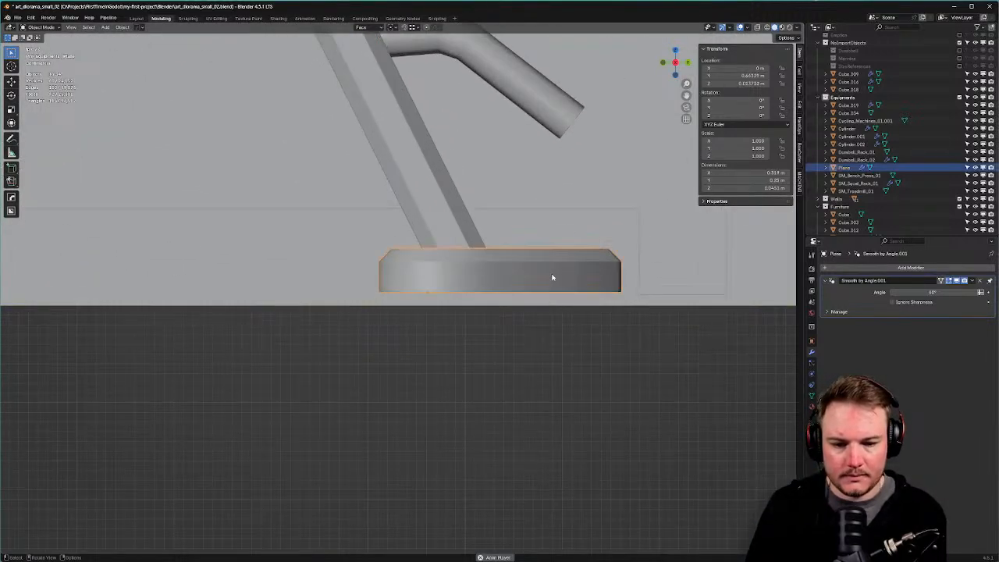
key("g")
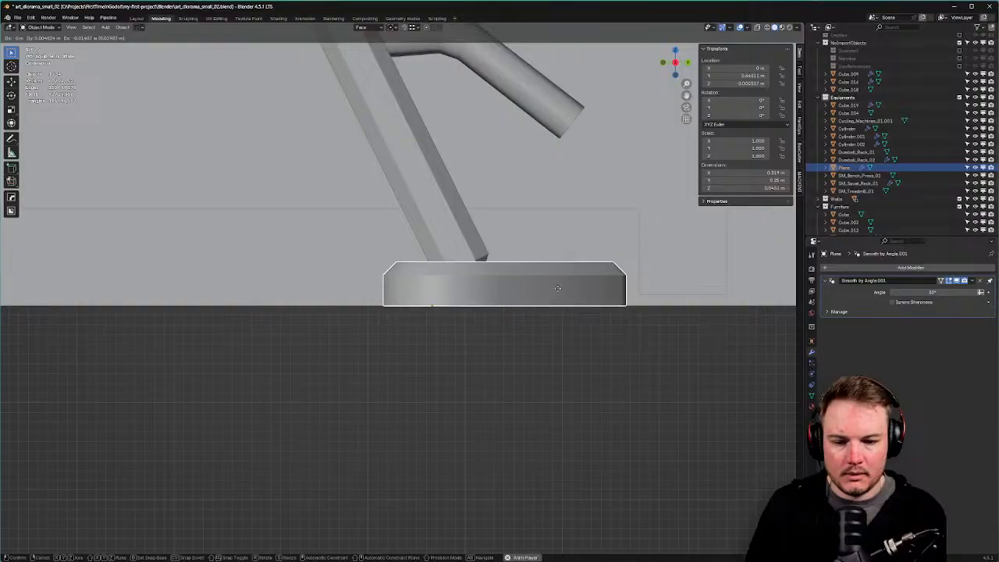
left_click(557, 289)
left_click(475, 247)
key("Tab")
left_click(417, 246)
left_click_drag(424, 239, 525, 310)
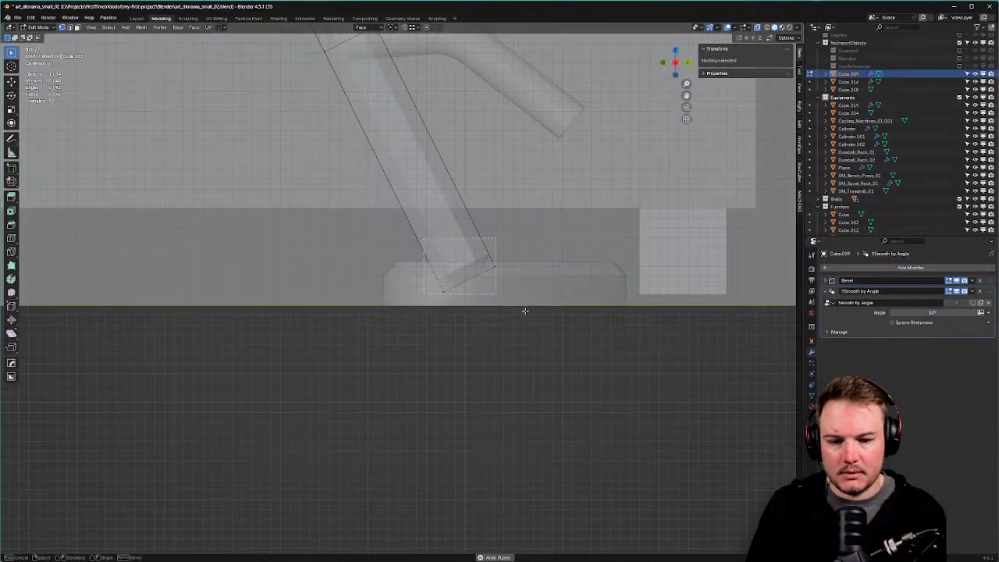
key("g")
left_click(532, 323)
Delete the leg's hidden bottom end face and return to Object Mode without see-through.
key("Tab")
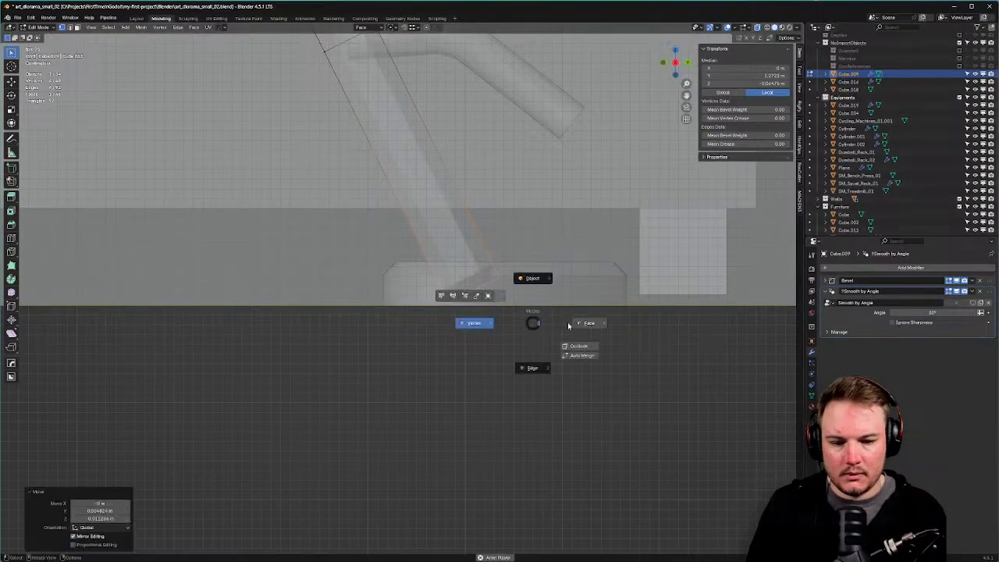
left_click(570, 326)
key("x")
left_click(480, 279)
key("Tab")
left_click(479, 247)
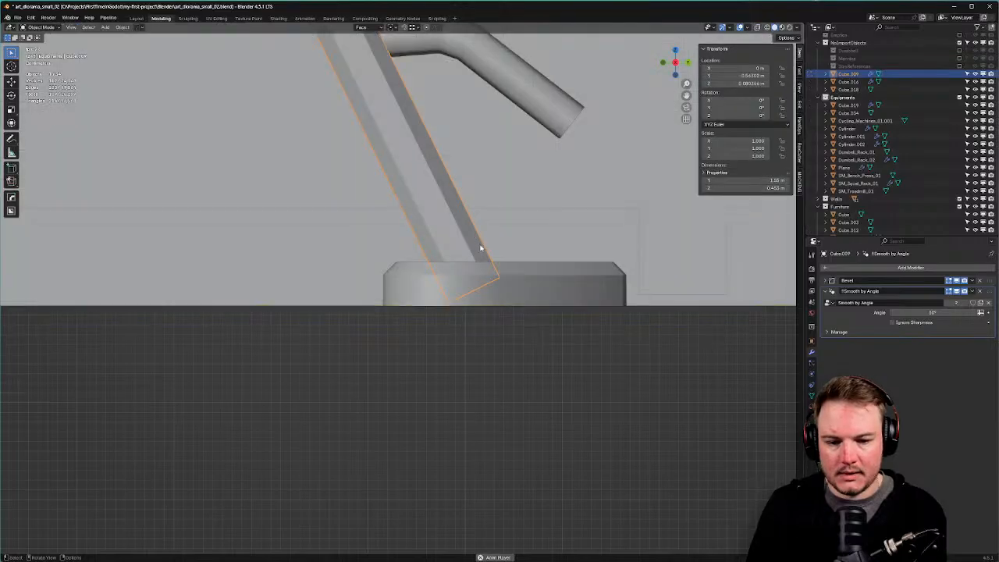
left_click(544, 385)
Save art_diorama_small_02.blend and look around the gym scene.
scroll(544, 385, "down", 3)
middle_click_drag(544, 385, 520, 351)
scroll(501, 381, "down", 7)
scroll(500, 381, "up", 4)
scroll(524, 341, "down", 8)
key("ctrl+s")
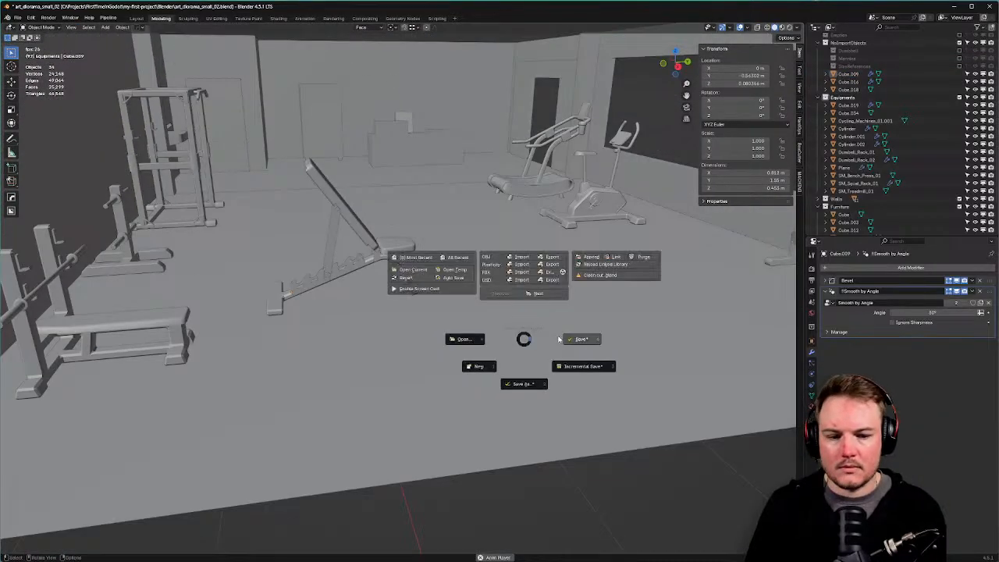
left_click(562, 338)
left_click(526, 427)
middle_click_drag(517, 424, 455, 301)
Select the bottom end edges of joint block Cube.018 in see-through edge mode.
scroll(473, 380, "up", 5)
left_click(442, 247)
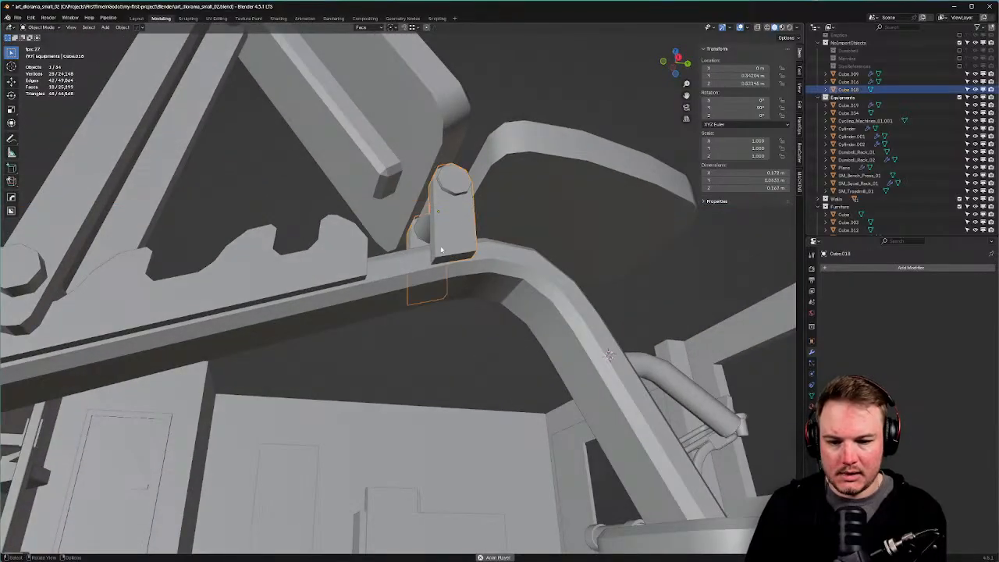
key("Tab")
left_click(442, 287)
left_click(435, 261)
key("alt+z")
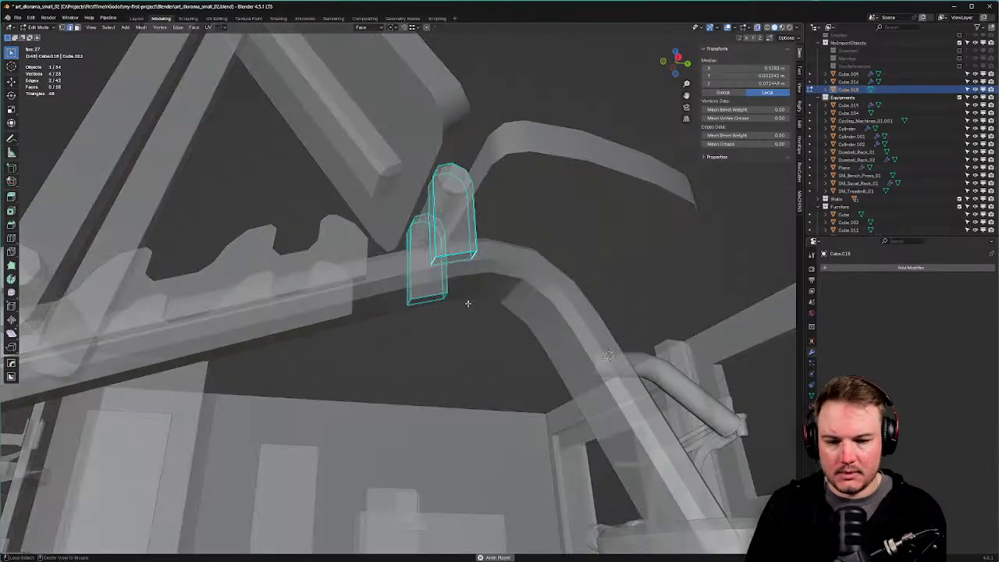
middle_click_drag(468, 304, 567, 437)
left_click(523, 331, "shift")
middle_click_drag(523, 331, 466, 348)
Cancel the trial bevels and apply Cube.018's rotation in object mode.
key("ctrl+b")
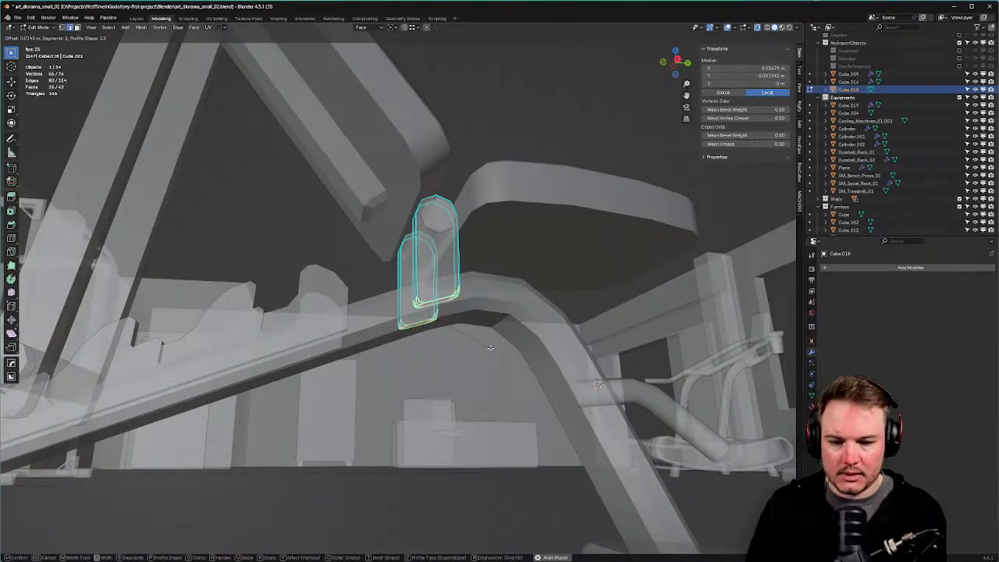
right_click(493, 348)
key("ctrl+b")
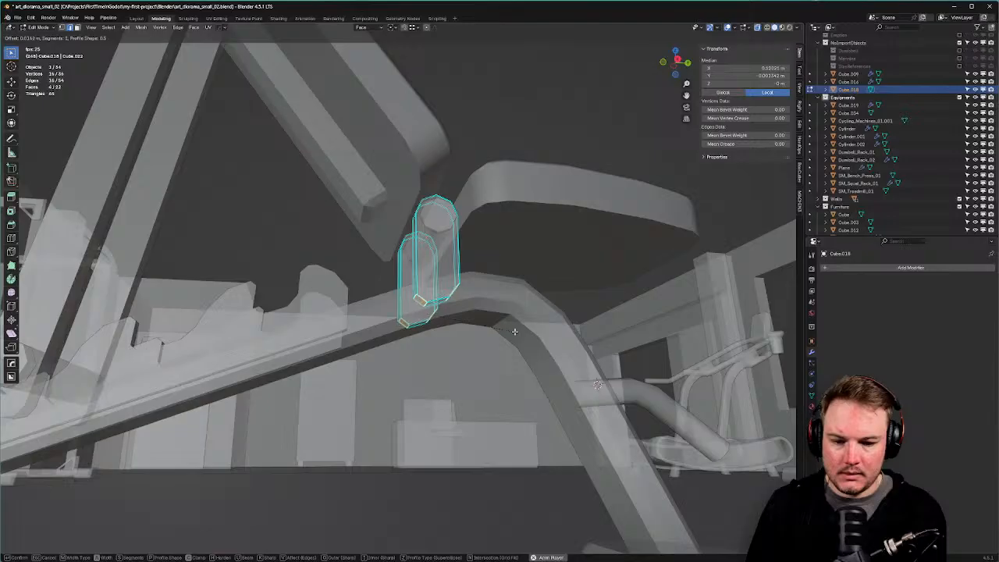
right_click(511, 331)
key("Tab")
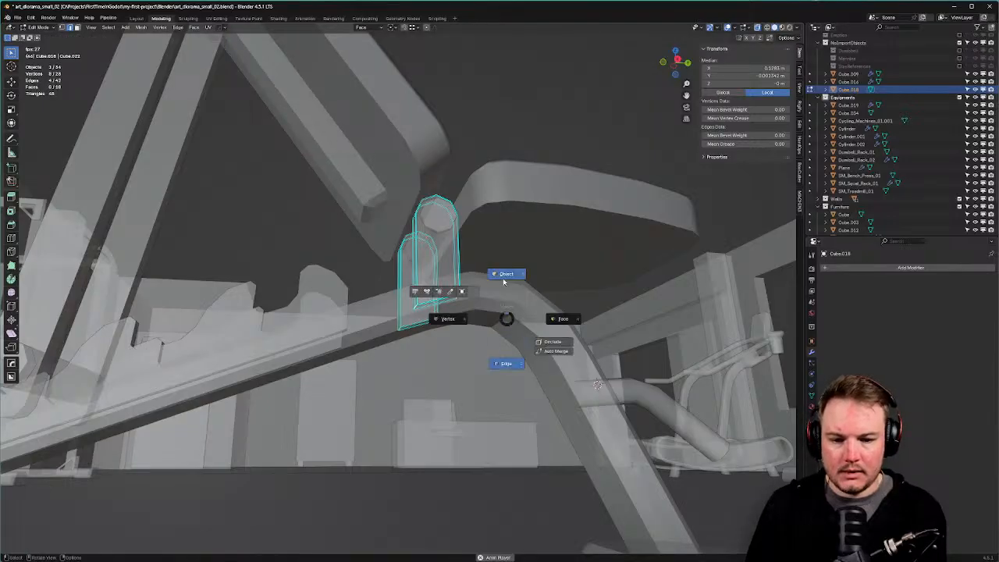
left_click(503, 279)
key("ctrl+a")
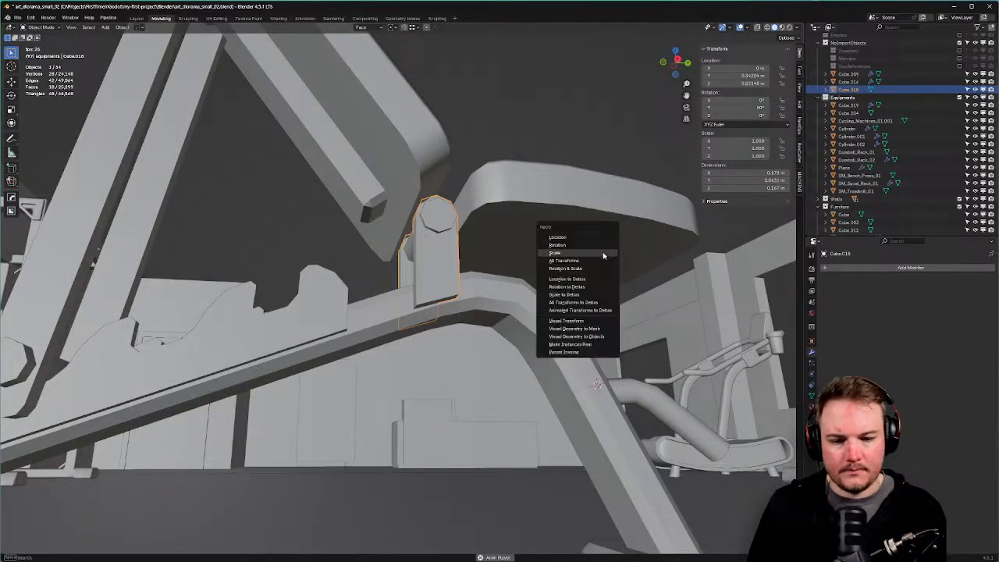
left_click(601, 244)
Bevel the selected bottom edges of Cube.018 with 2 segments.
middle_click_drag(601, 244, 492, 267)
key("Tab")
left_click(493, 281)
key("ctrl+b")
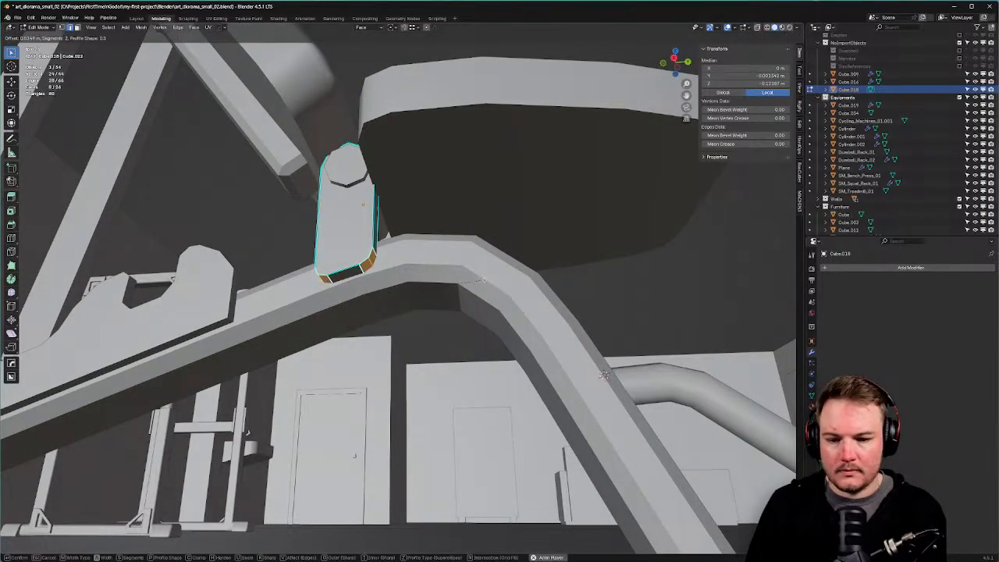
left_click(484, 279)
middle_click_drag(483, 280, 505, 293)
key("Tab")
left_click(506, 281)
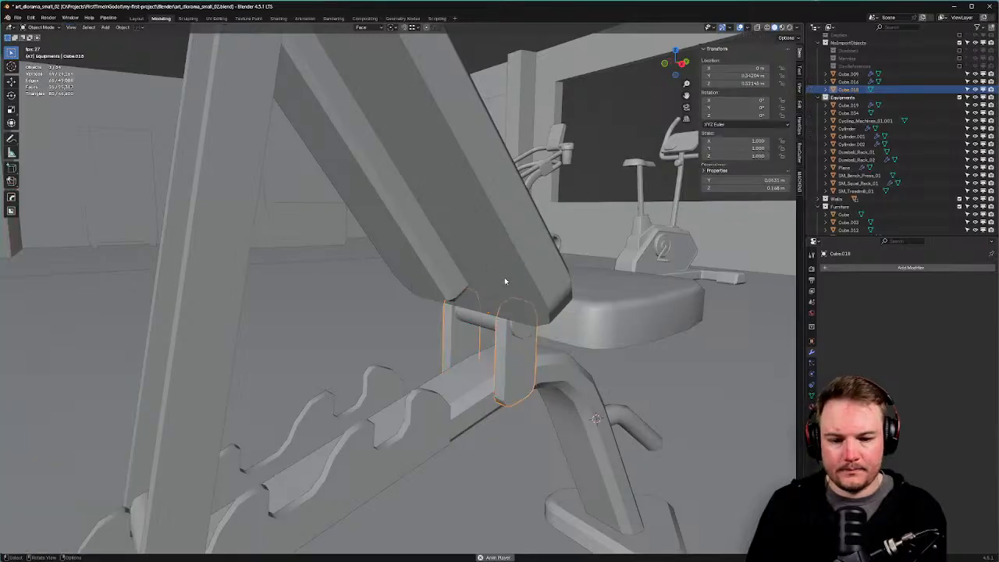
Mark the beveled edges sharp on both upright blocks.
mouse_move(523, 335)
middle_mouse_down()
mouse_move(531, 338)
mouse_move(495, 286)
mouse_move(505, 278)
middle_mouse_up()
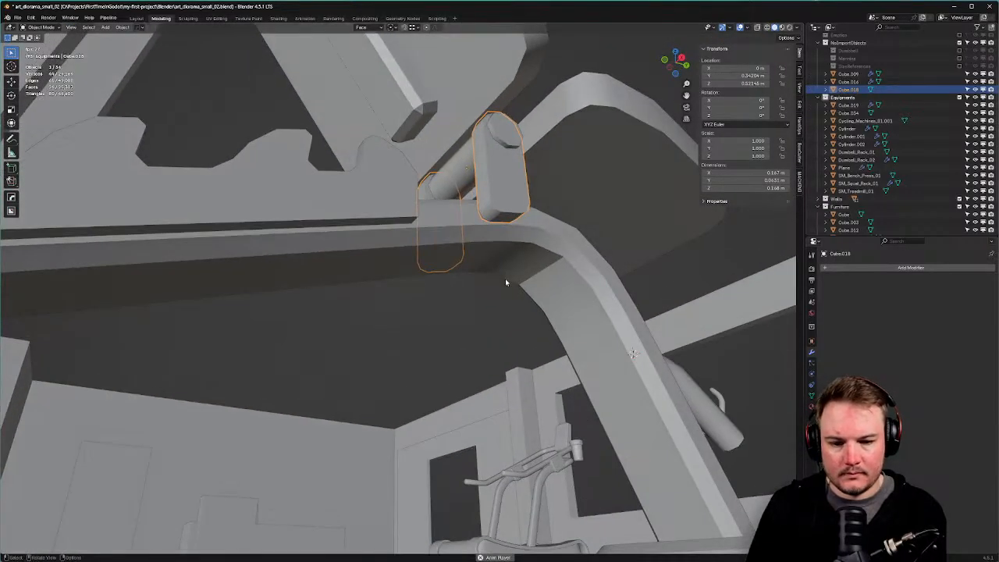
key("Tab")
left_click(548, 280)
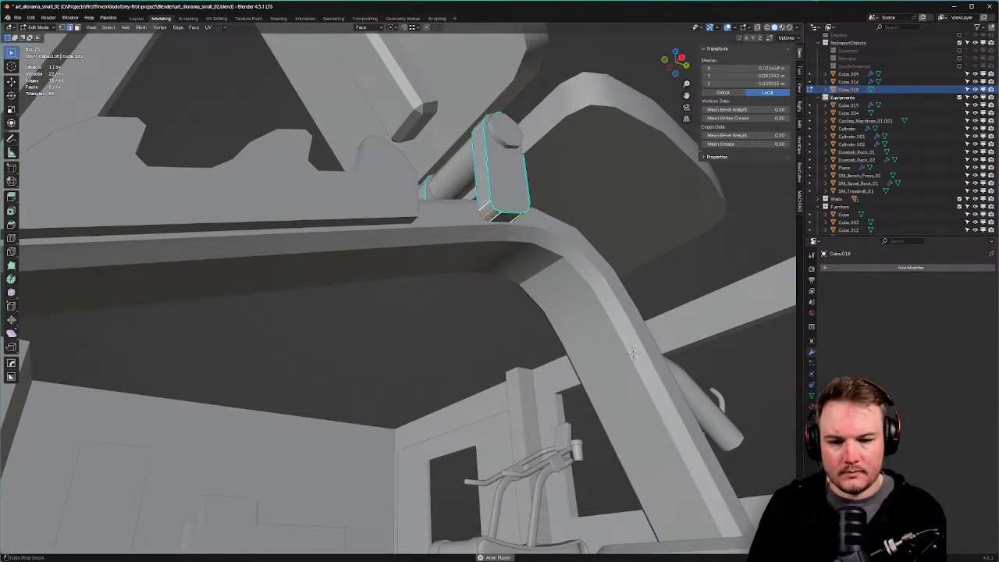
key("ctrl+e")
left_click(487, 216)
middle_click_drag(487, 216, 547, 251)
left_click(520, 331, "ctrl+alt")
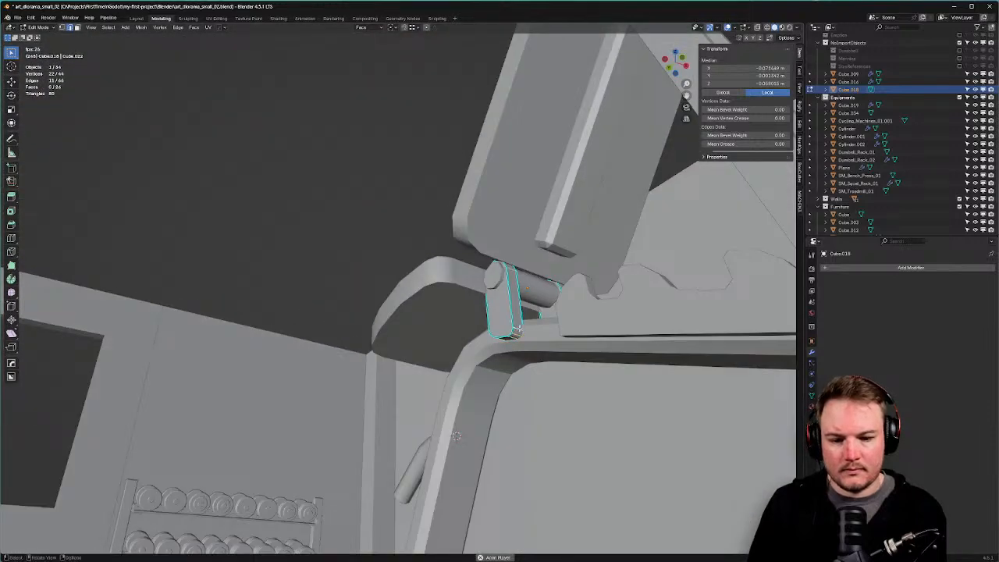
key("Tab")
left_click(518, 291)
Save art_diorama_small_02.blend.
middle_click_drag(518, 290, 424, 345)
scroll(424, 345, "down", 10)
middle_click_drag(546, 342, 445, 351)
key("ctrl+s")
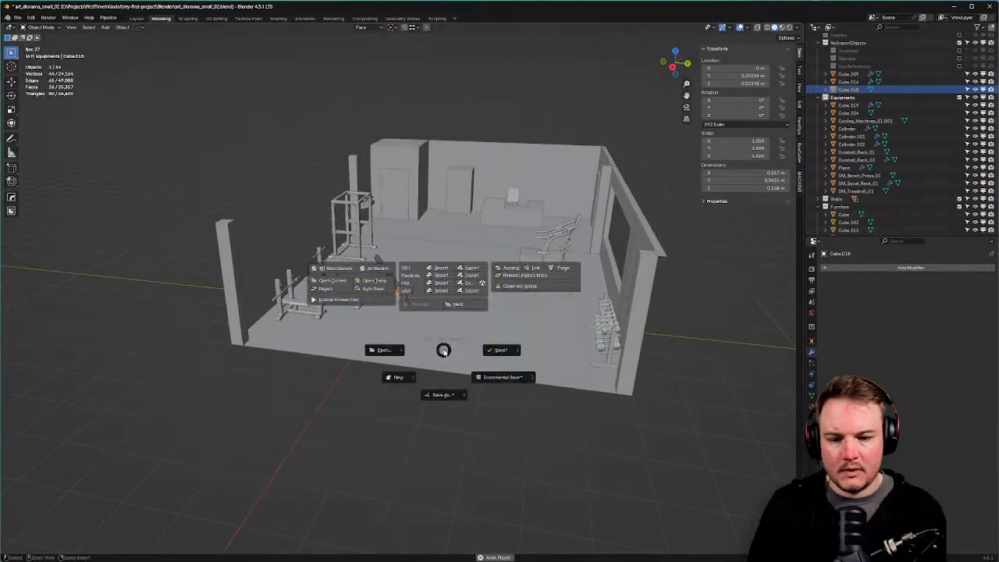
left_click(476, 358)
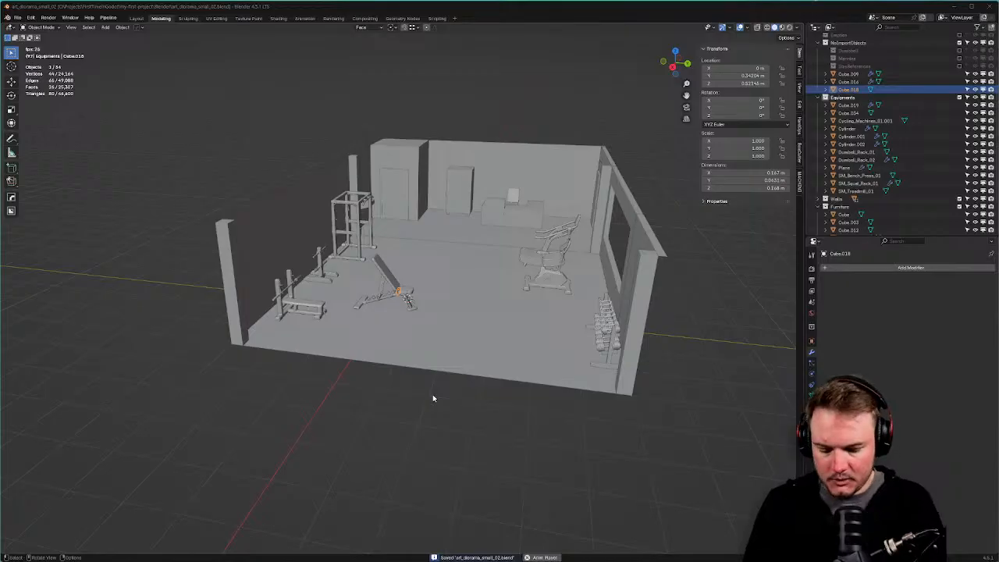
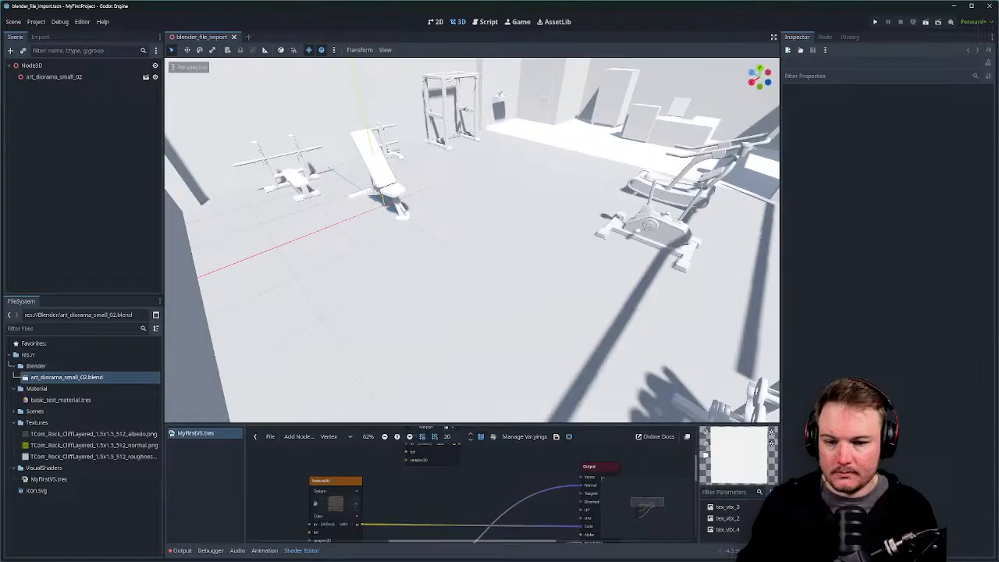
Fly the Godot camera around the imported incline bench to inspect it from every side.
right_click_drag(472, 241, 648, 224)
key("w")
key("w")
key("d")
scroll(472, 240, "down", 4)
key("s")
key("a")
scroll(473, 241, "down", 8)
key("a")
key("a")
scroll(472, 240, "up", 8)
key("a")
key("s")
right_click_drag(487, 176, 826, 294)
key("d")
key("a")
scroll(486, 175, "down", 1)
key("s")
key("a")
key("a")
key("s")
key("a")
key("w")
scroll(829, 278, "down", 2)
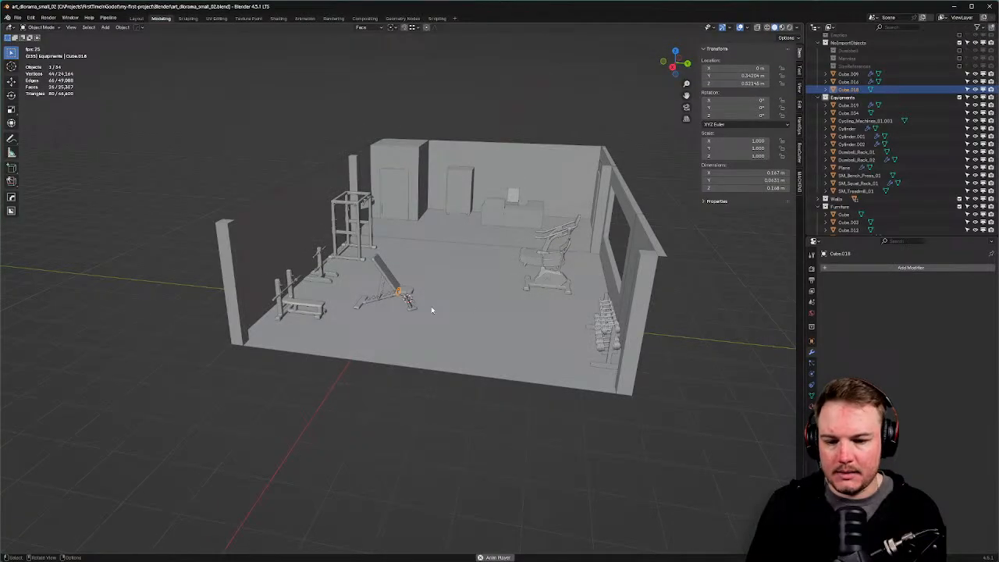
Select the incline bench frame and save the diorama file.
scroll(432, 309, "up", 4)
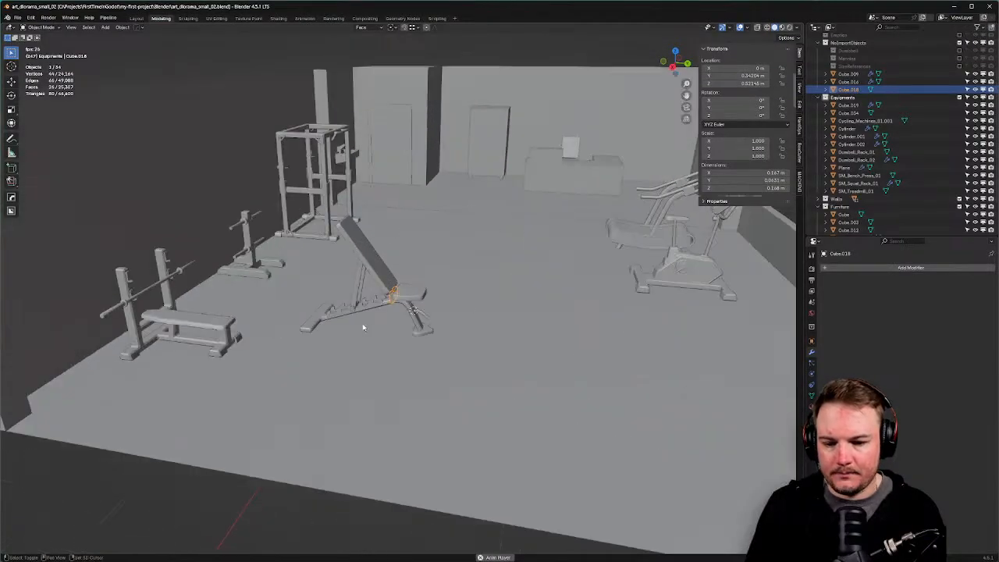
scroll(474, 313, "up", 4)
middle_click_drag(364, 327, 401, 316, "shift")
left_click(479, 318)
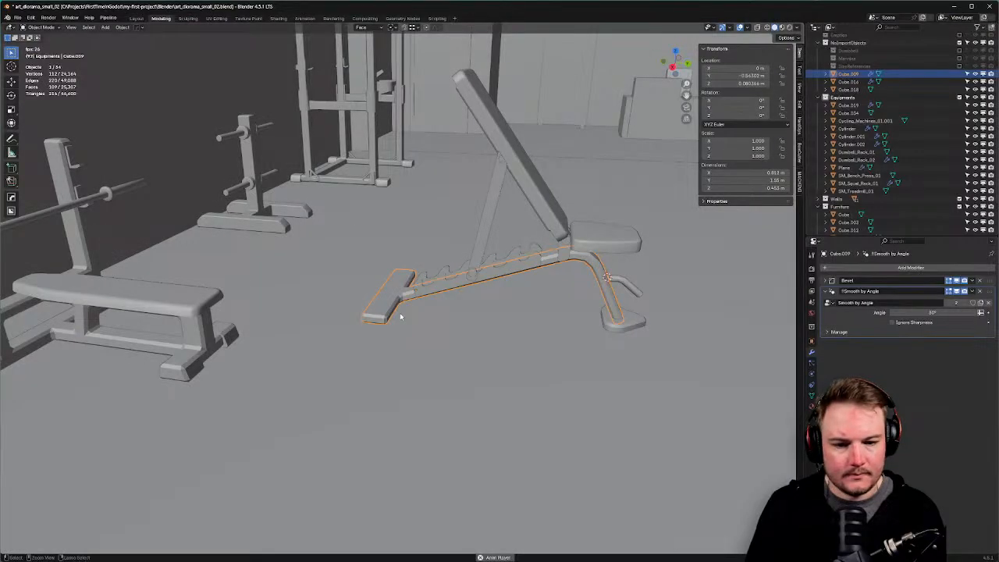
key("ctrl+s")
left_click(449, 316)
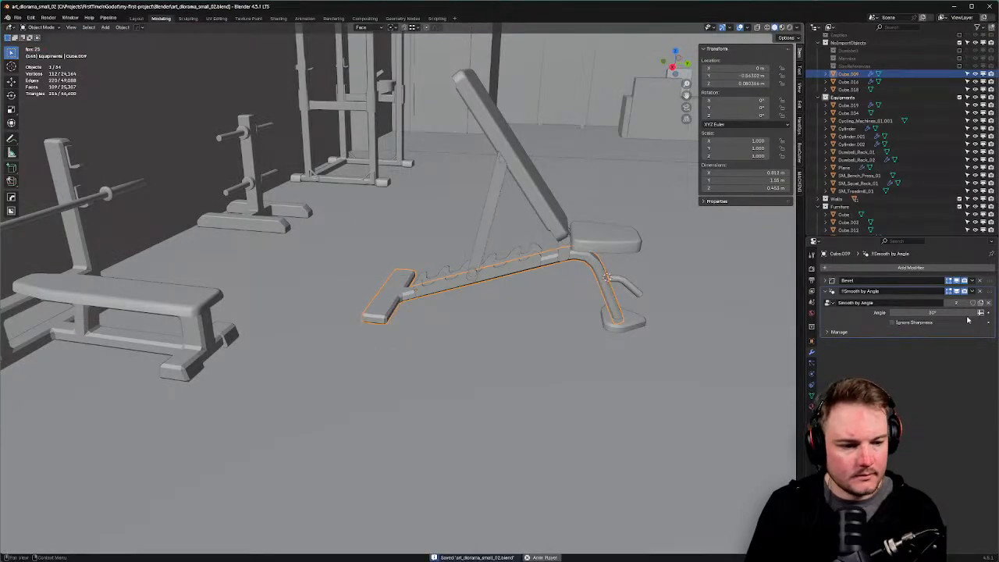
Add the rail, backrest, seat and stand parts to the selection and apply their modifiers via HardOps.
middle_click_drag(572, 316, 555, 319)
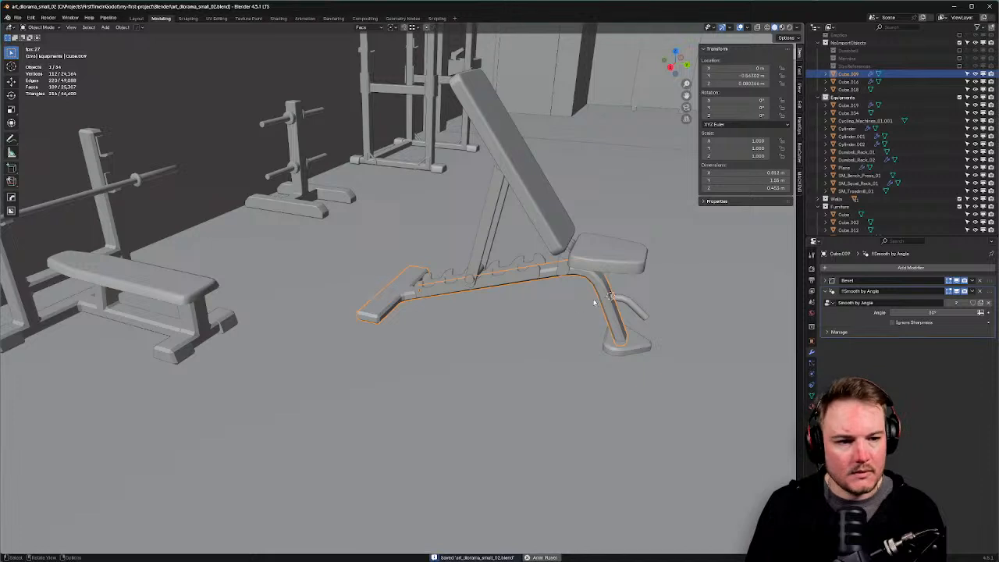
left_click(441, 288, "shift")
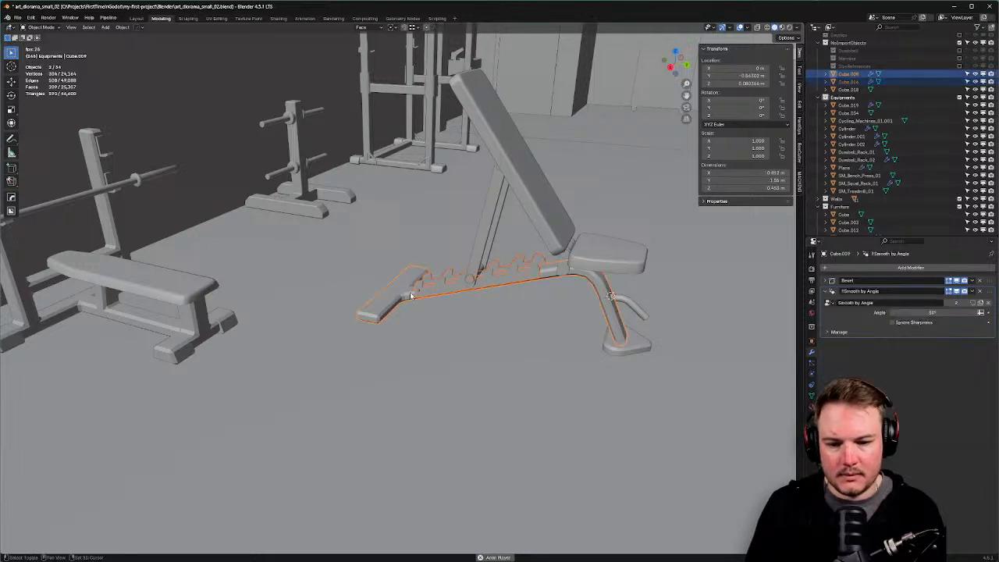
left_click(477, 280, "shift")
left_click(477, 265, "shift")
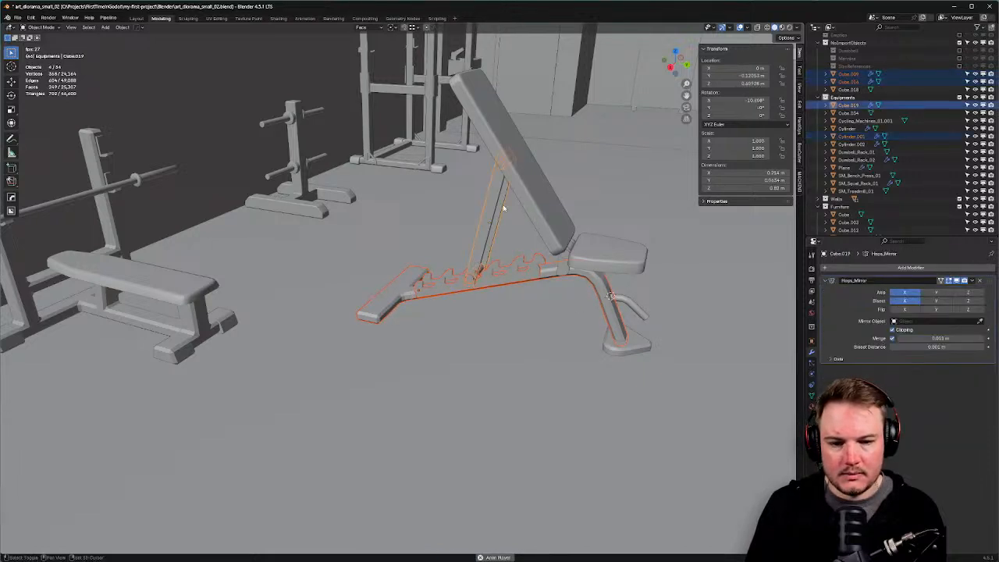
left_click(554, 226, "shift")
left_click(574, 249, "shift")
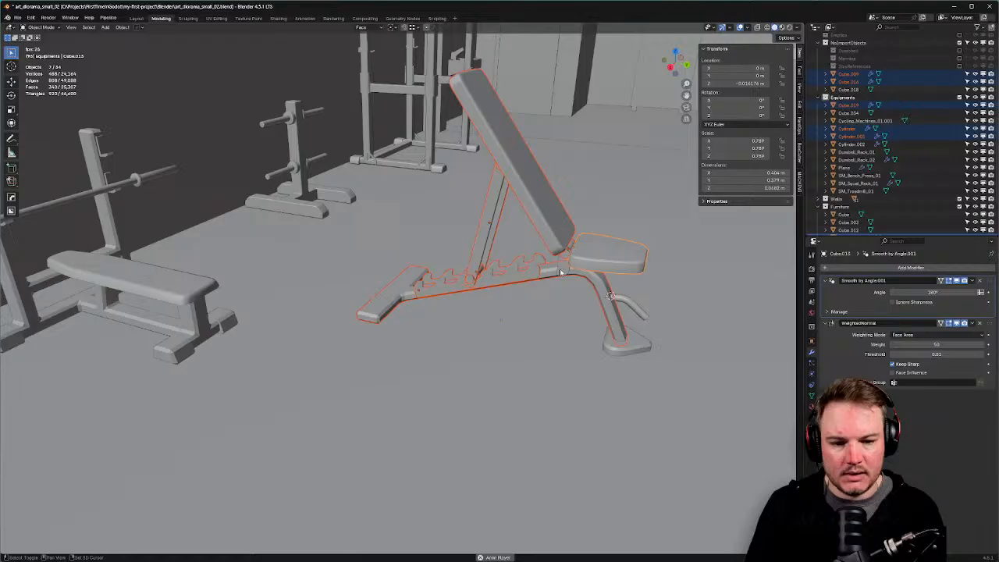
left_click(604, 283, "shift")
left_click(631, 306, "shift")
left_click(634, 335, "shift")
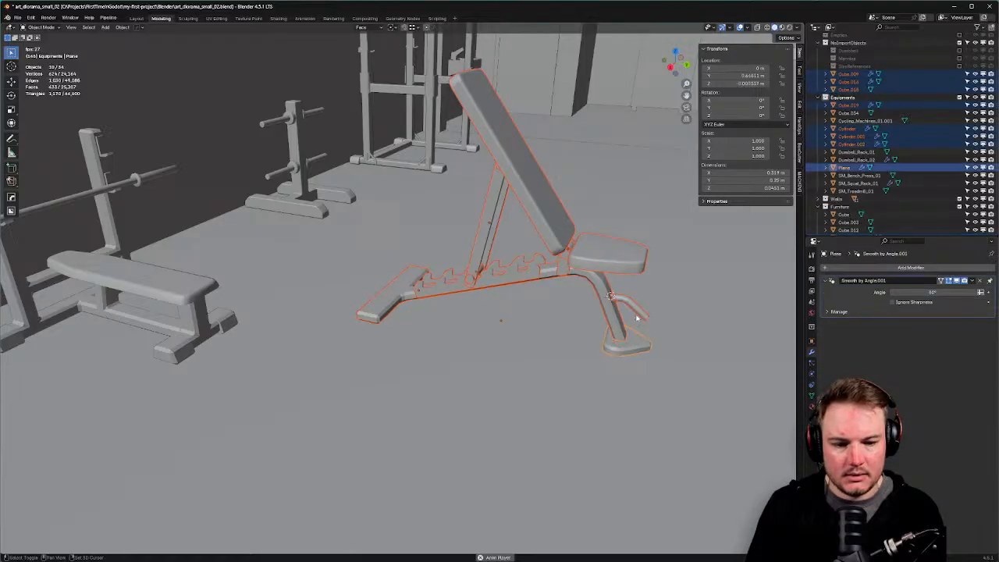
key("q")
mouse_move(629, 352)
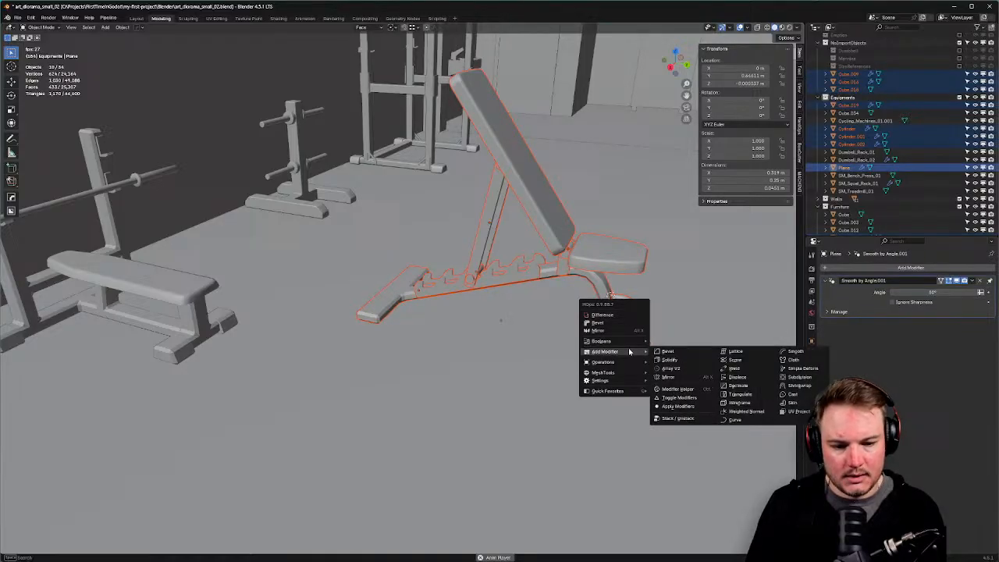
left_click(681, 407)
Hide everything except the selected bench parts.
middle_click_drag(679, 297, 474, 267)
middle_click_drag(343, 198, 370, 204)
key("shift+h")
middle_click_drag(440, 228, 580, 242)
scroll(580, 242, "up", 1)
middle_click_drag(580, 242, 515, 247, "shift")
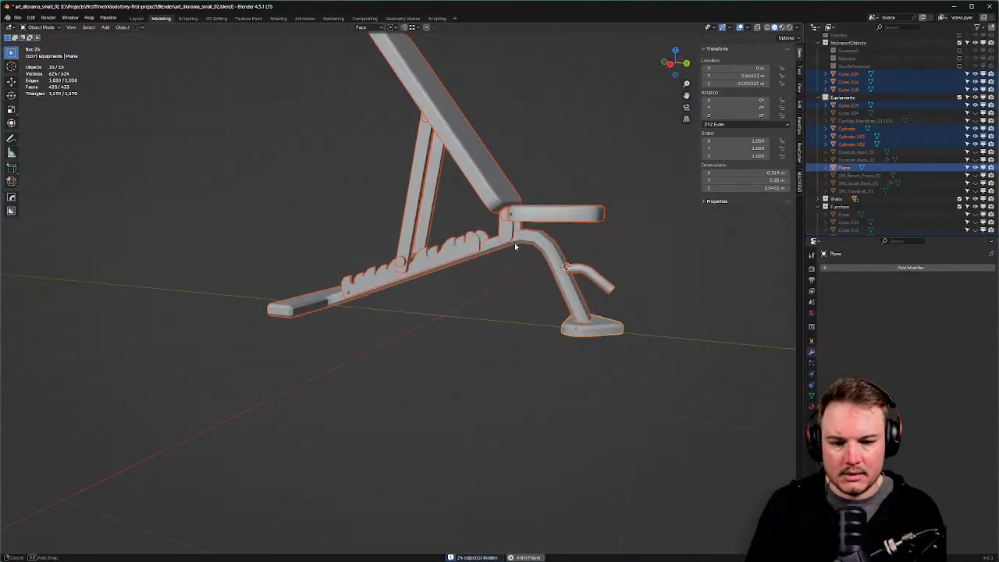
Make the frame, rail, Cube.018, backrest and seat pad active in turn.
left_click(554, 252, "shift")
left_click(470, 248, "shift")
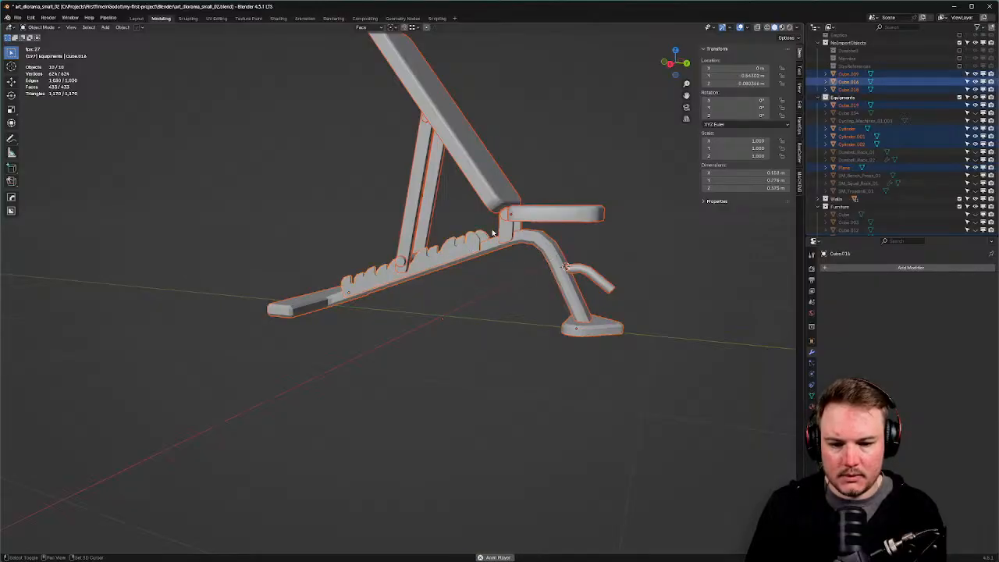
left_click(498, 233, "shift")
left_click(472, 188, "shift")
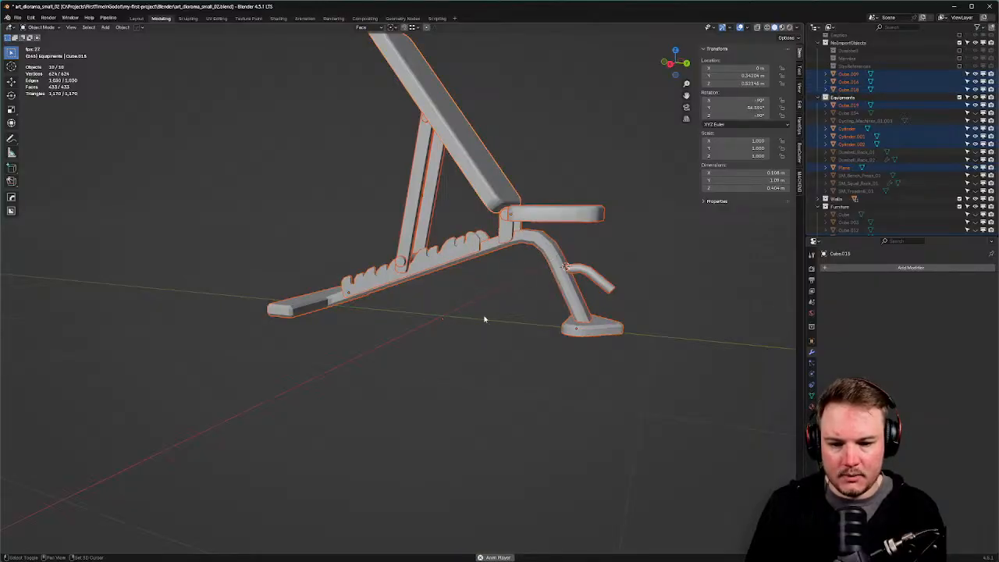
left_click(536, 217, "shift")
middle_click_drag(501, 224, 522, 317)
Join the bench parts into one object, Cube.013, and view it from front and side.
key("ctrl+j")
key("shift+s")
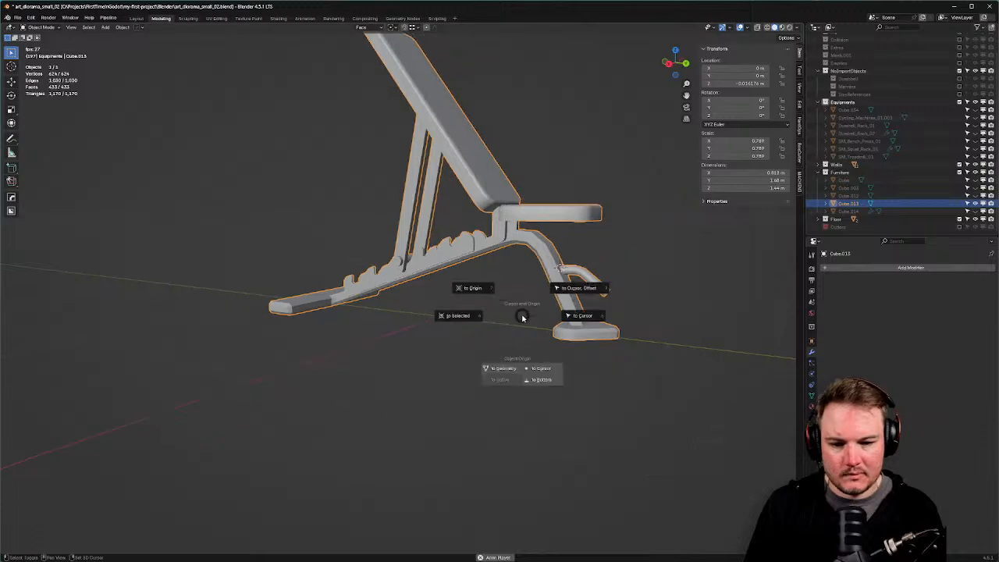
key("Escape")
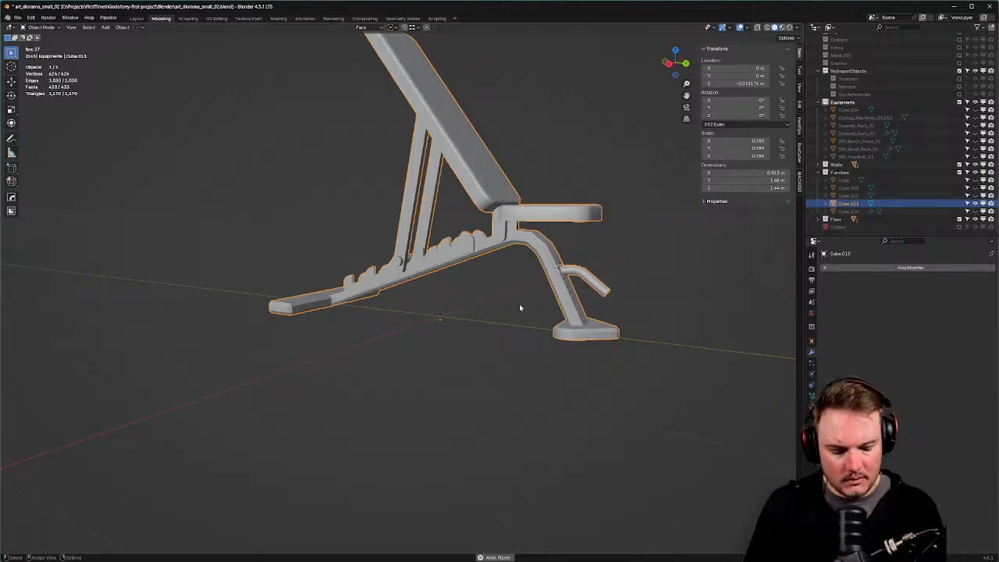
key("KP_1")
key("KP_3")
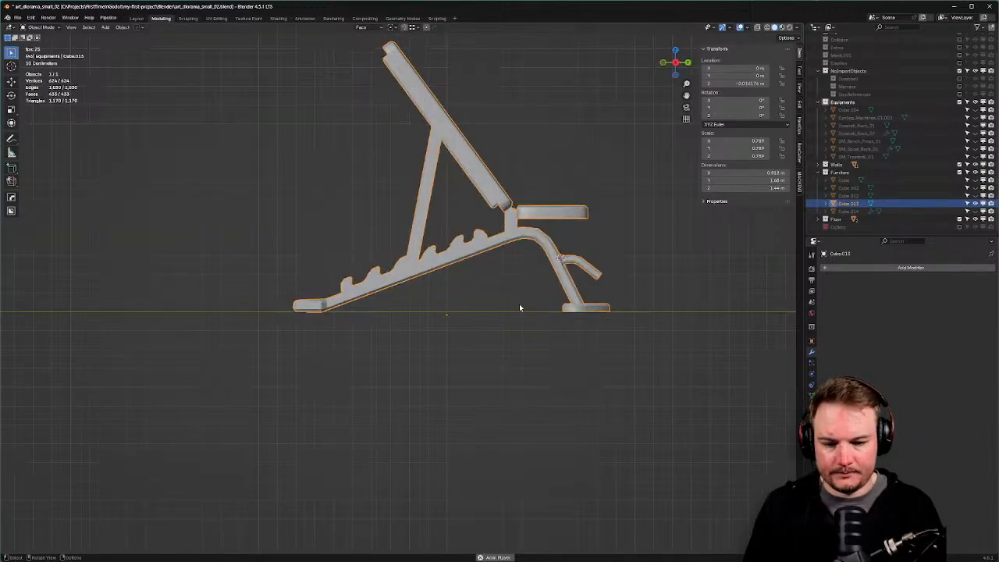
In Edit Mode, move the bench mesh along the global X and Y axes.
key("Tab")
left_click(590, 315)
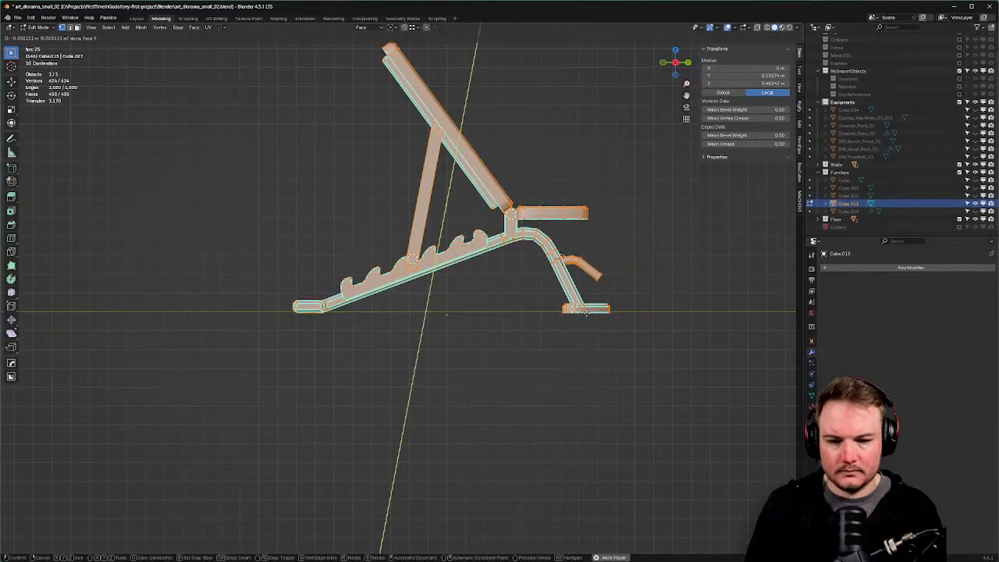
left_click(377, 28)
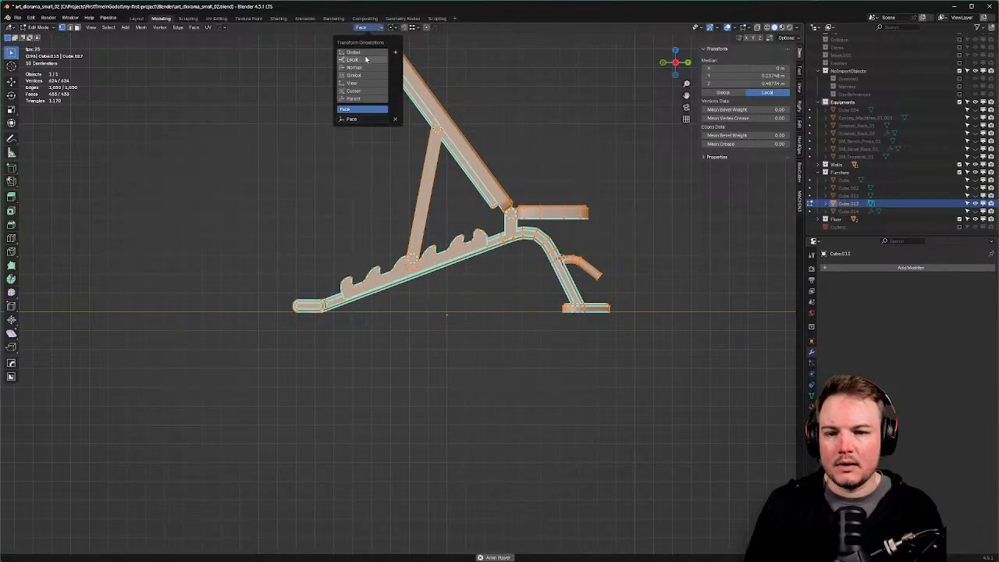
left_click(353, 51)
key("g")
key("x")
key("y")
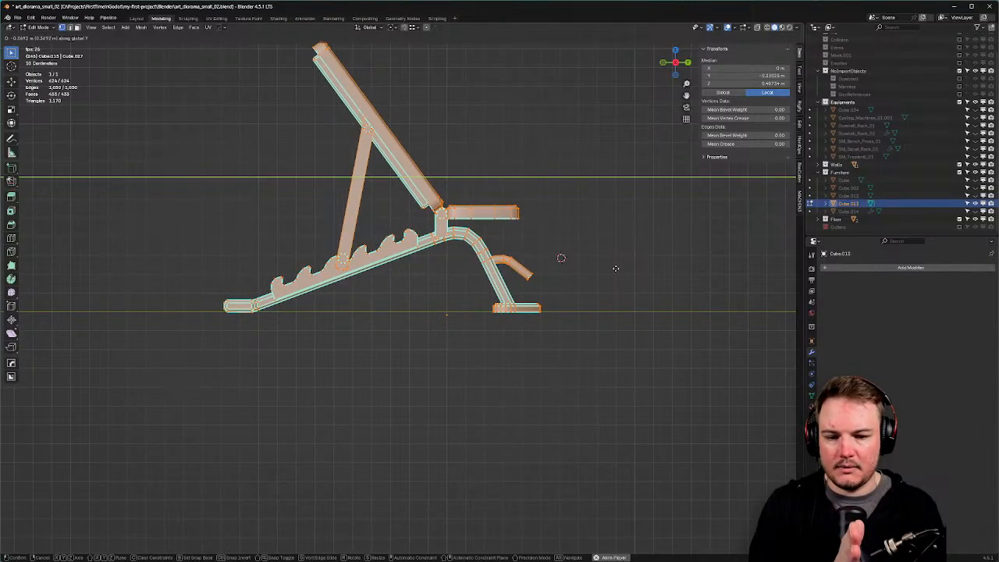
left_click(616, 269)
Back in Object Mode, set Cube.013's origin to the 3D cursor at the world origin.
middle_click_drag(616, 268, 552, 282)
key("Tab")
left_click(552, 254)
key("shift+a")
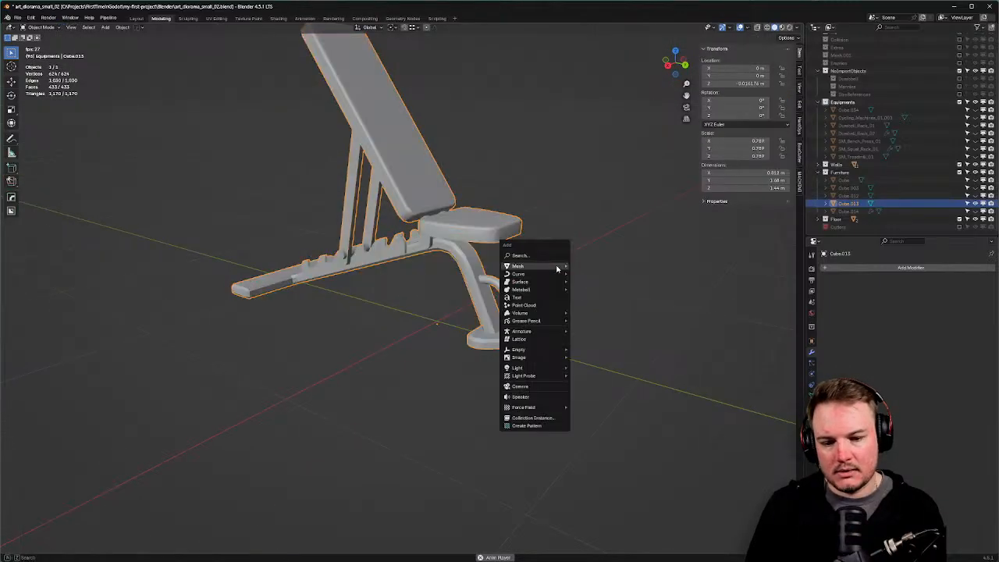
key("shift+s")
left_click(575, 215)
middle_click_drag(566, 223, 581, 230)
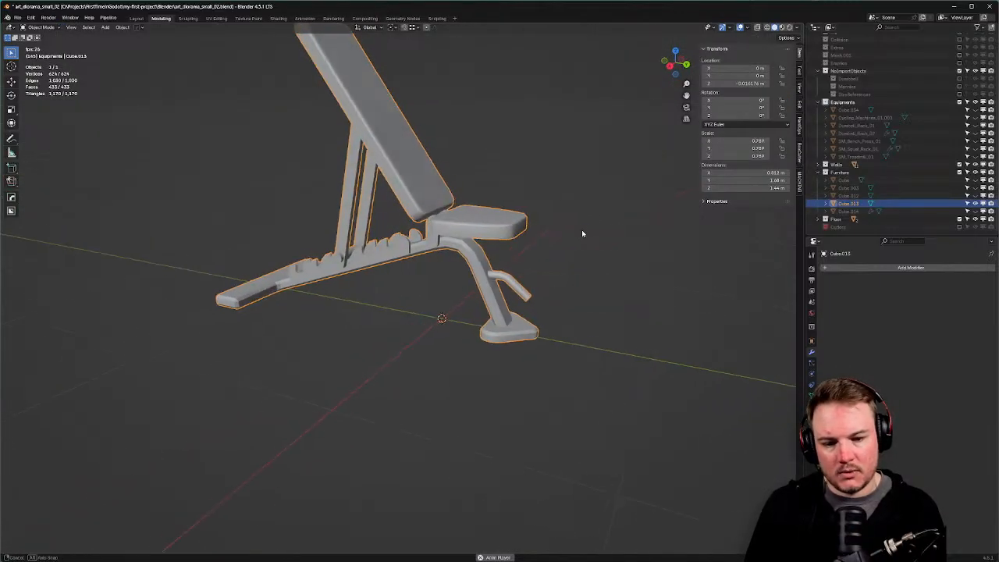
key("shift+a")
key("shift+s")
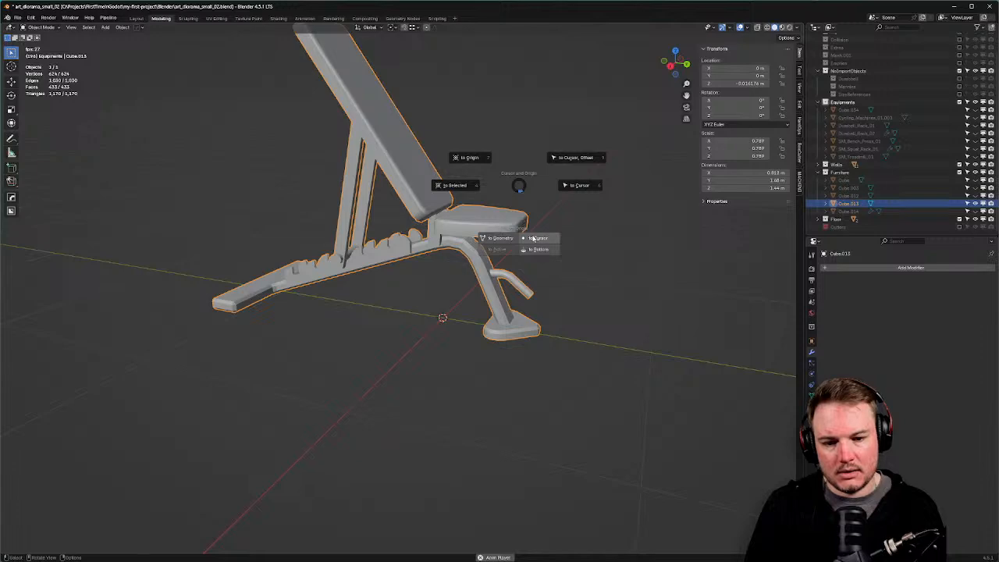
left_click(533, 238)
Unhide the diorama and, in top view, move the bench beside the dumbbell rack.
middle_click_drag(594, 231, 554, 258)
key("alt+h")
scroll(477, 220, "down", 3)
scroll(593, 279, "down", 4)
key("KP_7")
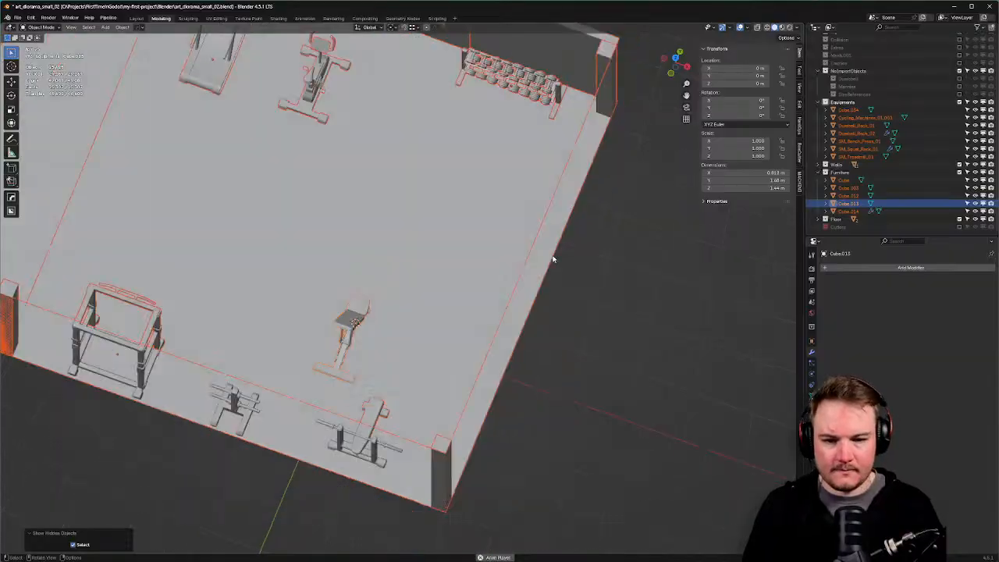
left_click(358, 373)
key("g")
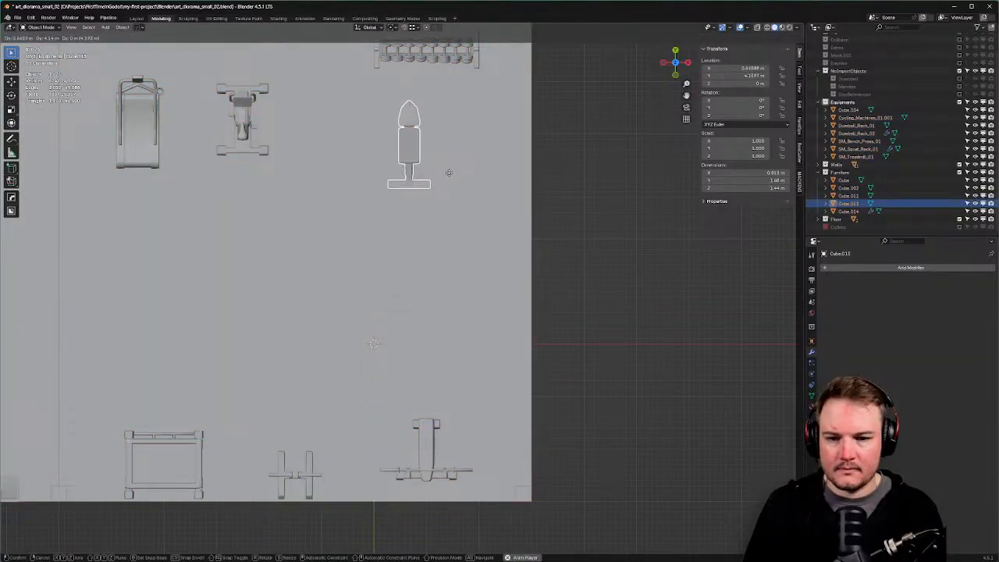
left_click(451, 176)
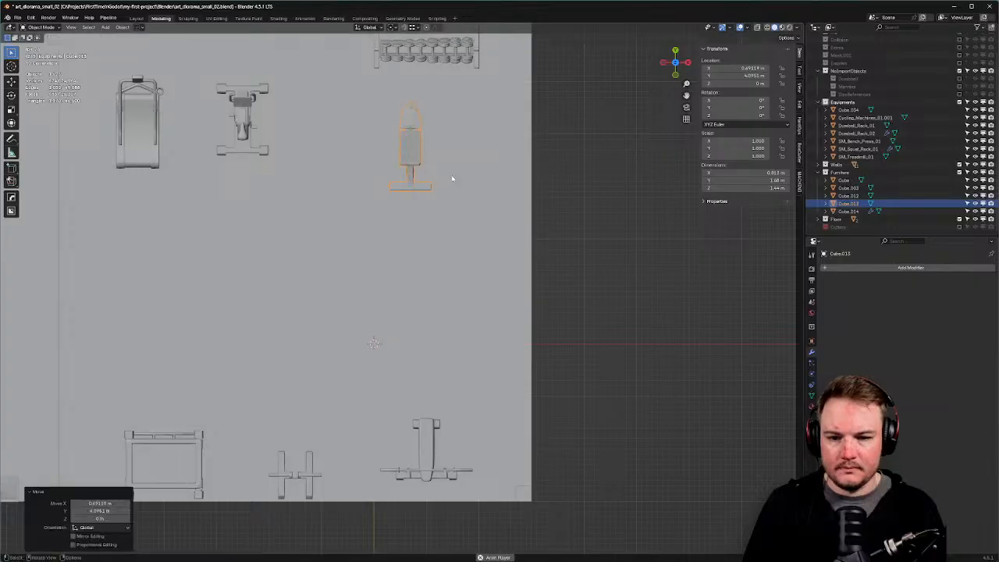
mouse_move(451, 179)
middle_mouse_down()
mouse_move(351, 147)
mouse_move(332, 106)
mouse_move(397, 117)
mouse_move(444, 160)
middle_mouse_up()
Save the blend file and check the reimported gym in Godot.
key("ctrl+s")
left_click(486, 168)
key("alt+Tab")
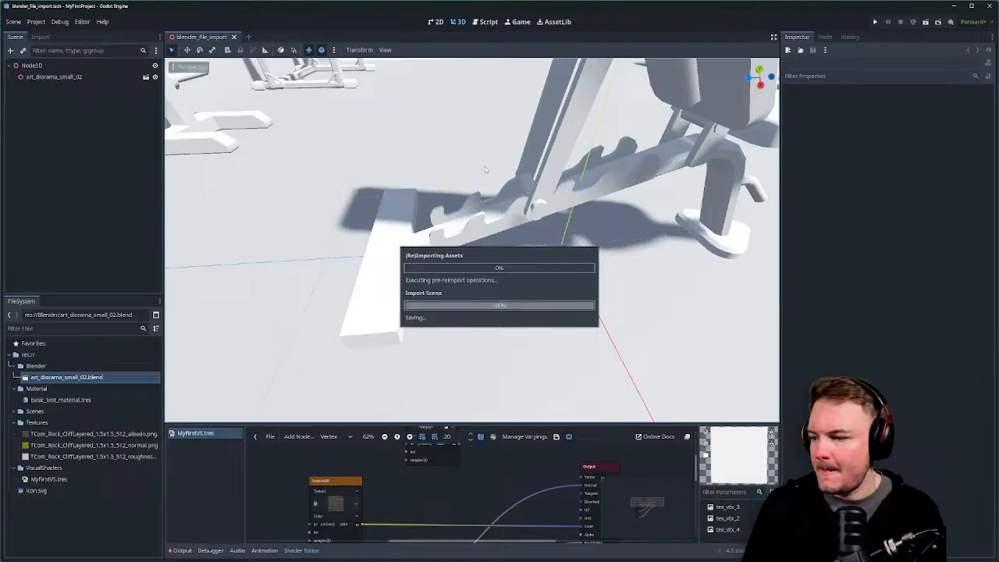
right_click_drag(486, 170, 610, 235)
key("alt+Tab")
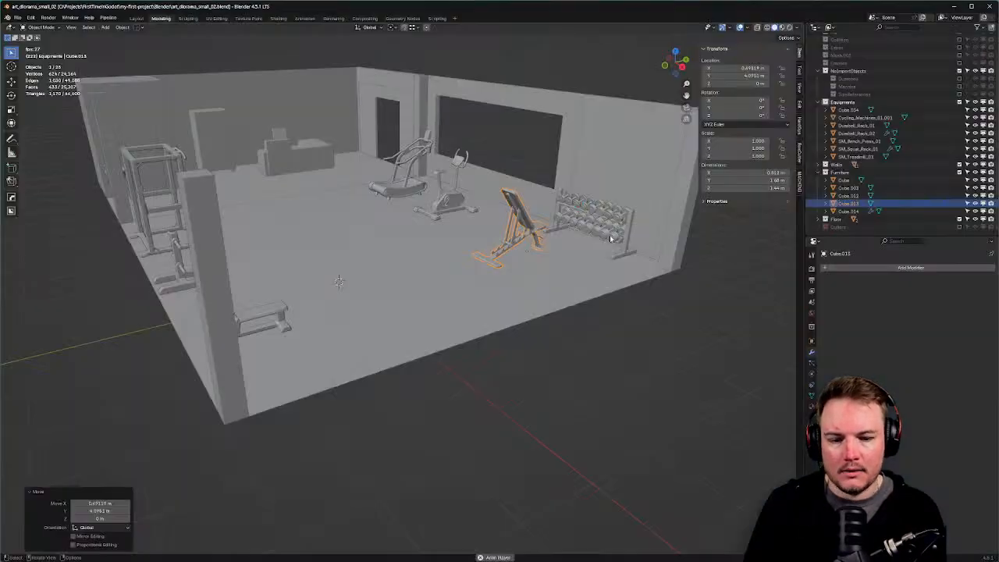
Show the Cutters collection and begin renaming its Cube.005 cutter.
left_click(847, 227)
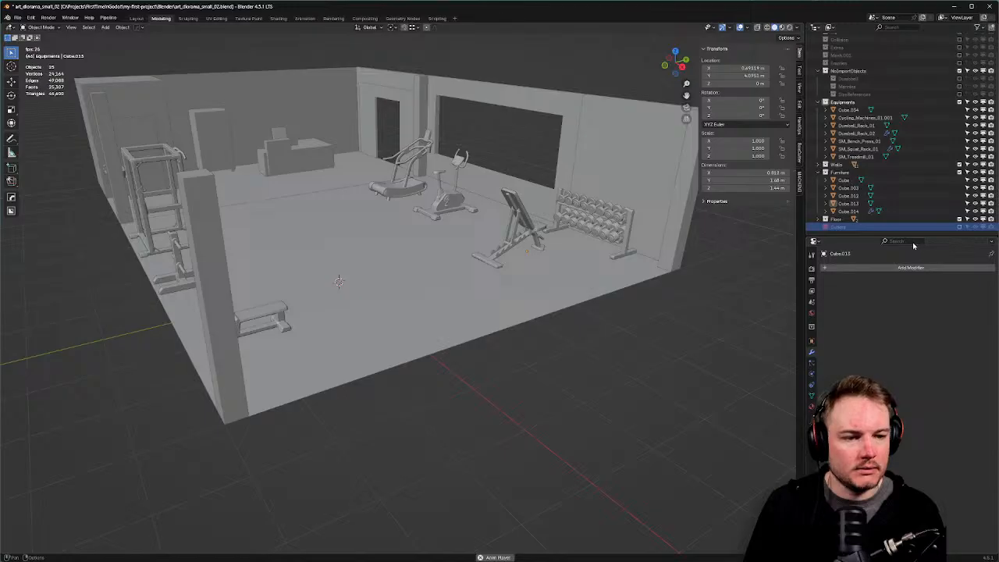
left_click(959, 227)
scroll(961, 206, "down", 1)
left_click(850, 227)
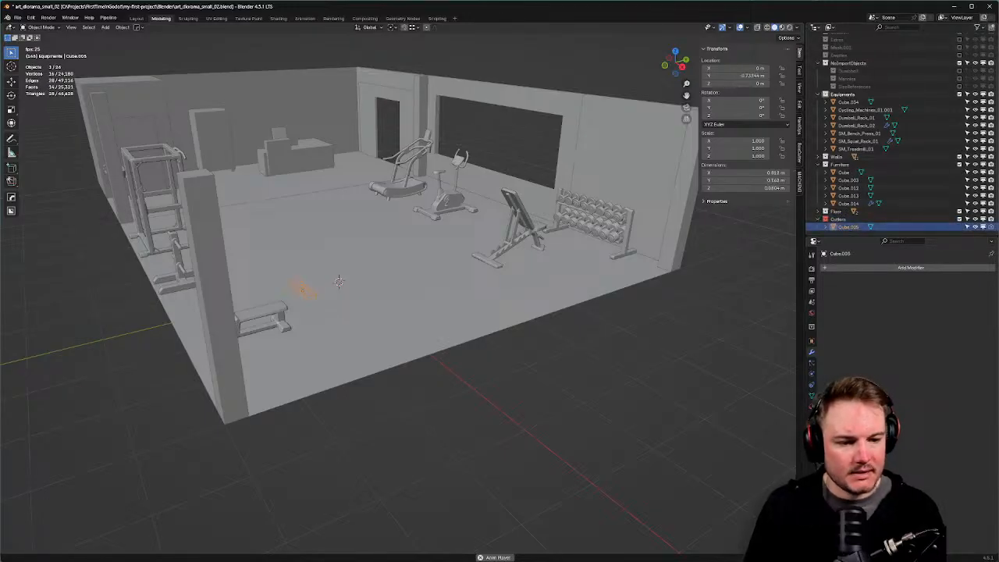
key("F2")
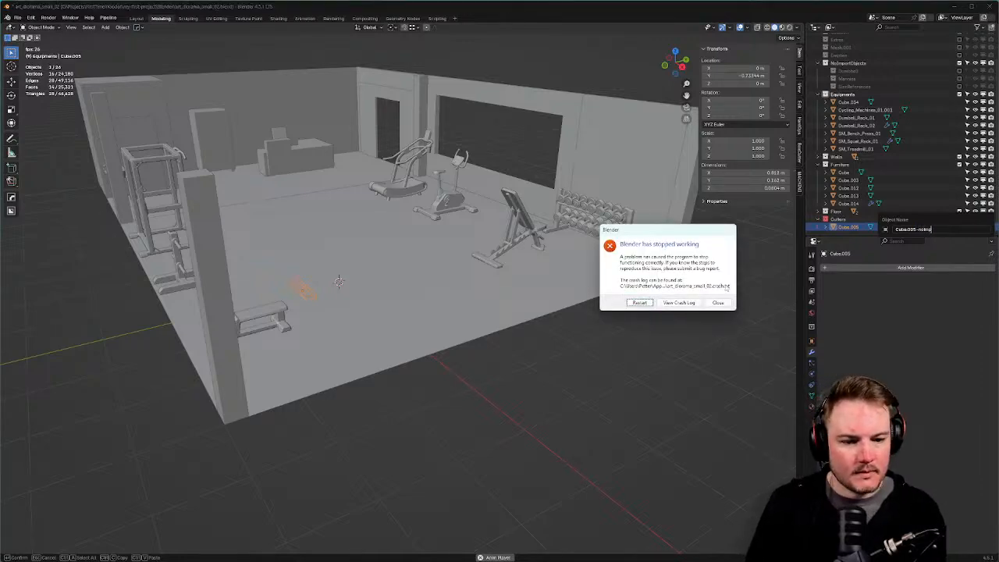
Restart Blender after the crash and reopen the diorama from the recent files list.
left_click(640, 304)
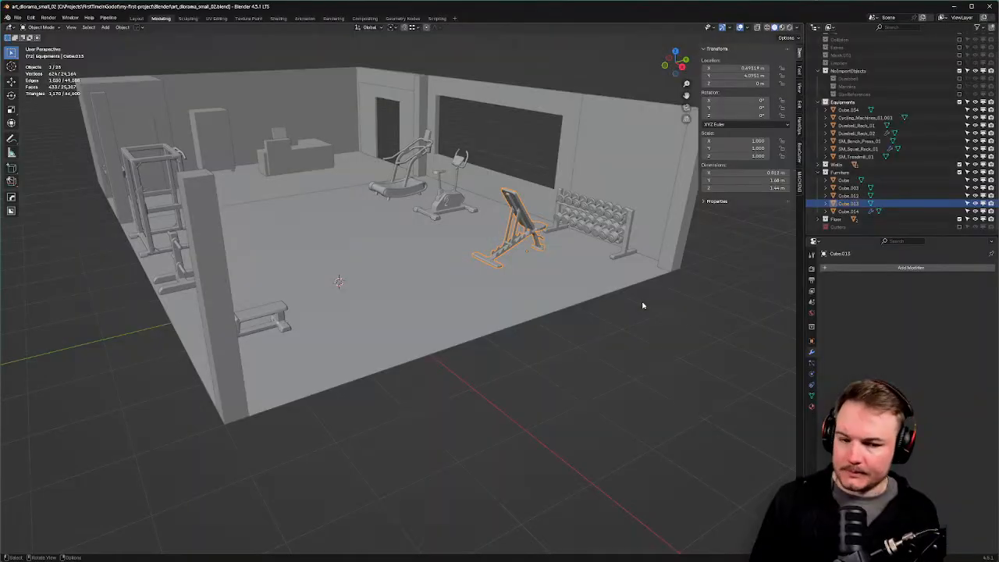
left_click(20, 17)
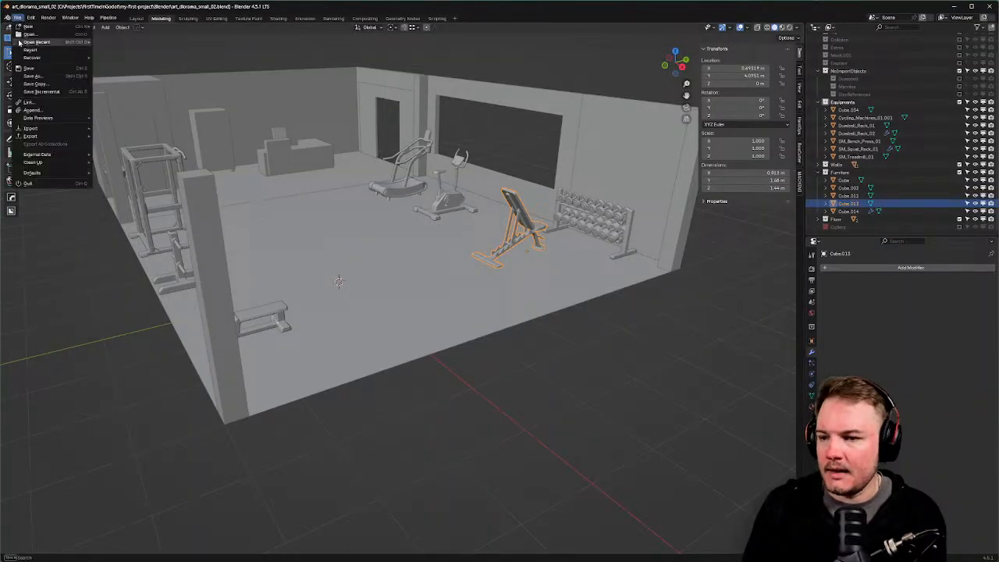
mouse_move(55, 43)
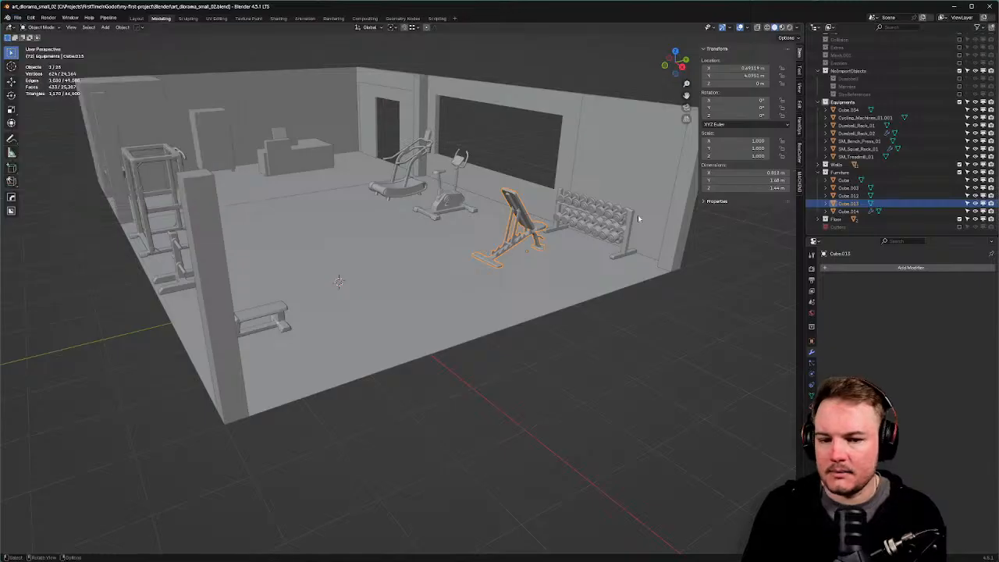
middle_click_drag(556, 238, 559, 243)
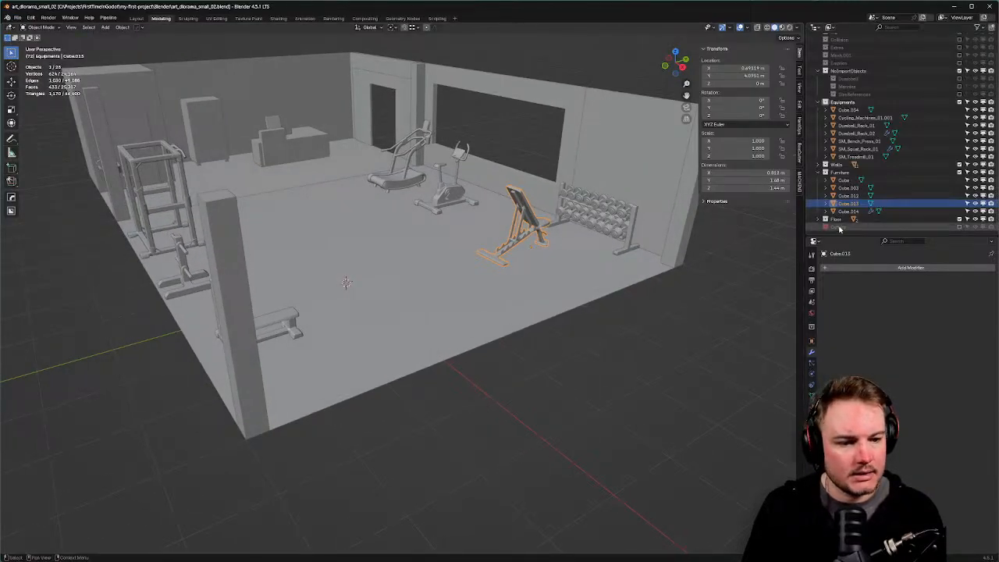
Show the Cutters collection again and delete it from the Outliner.
left_click(959, 227)
scroll(898, 227, "down", 1)
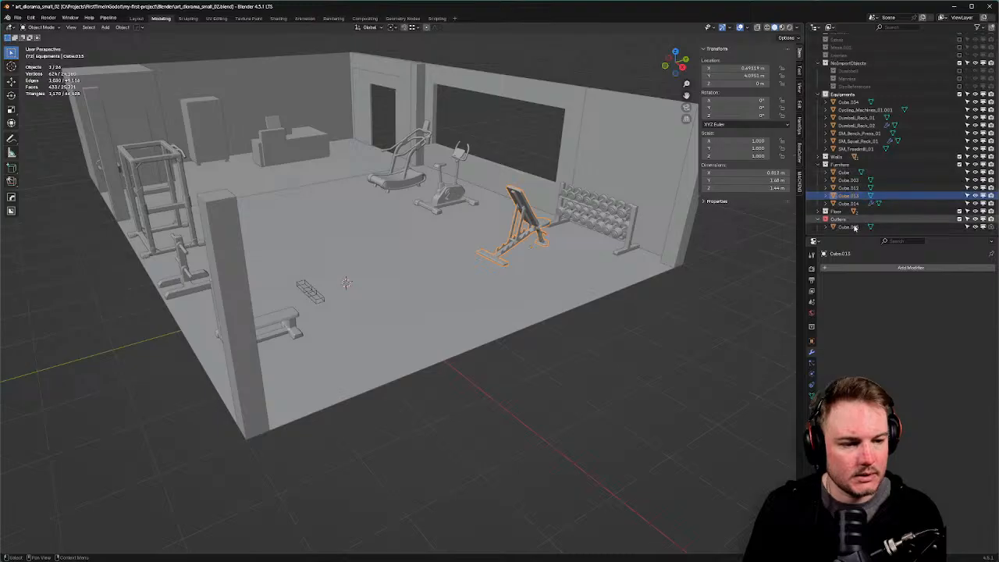
left_click(883, 229)
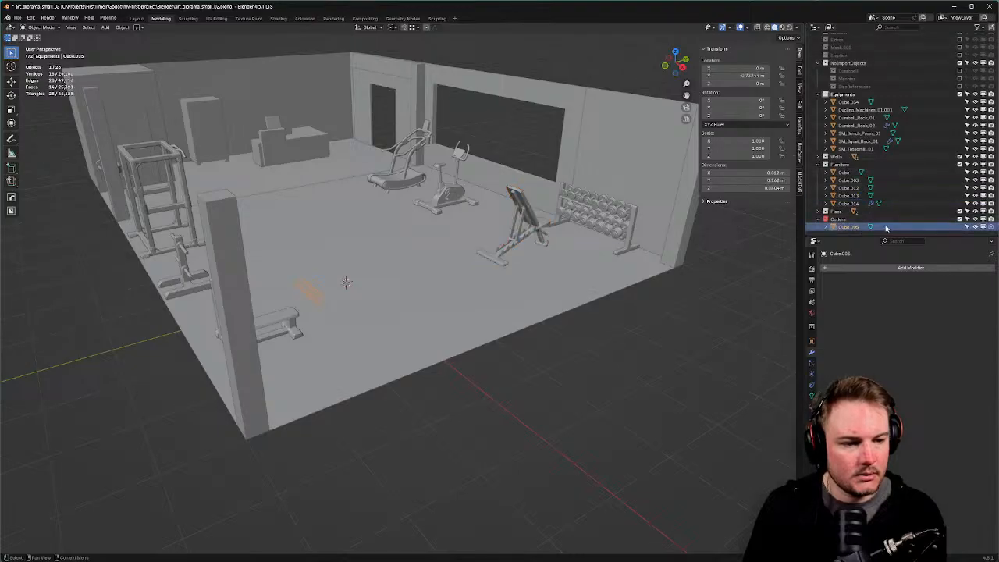
left_click(855, 220)
right_click(841, 220)
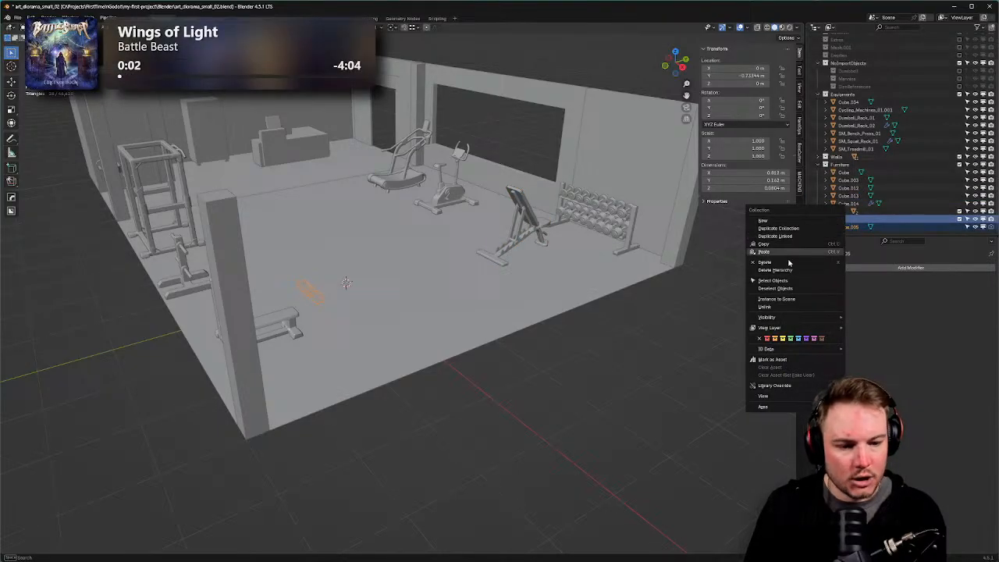
left_click(769, 263)
Save the blend file and switch to Godot.
middle_click_drag(584, 242, 574, 239)
key("ctrl+s")
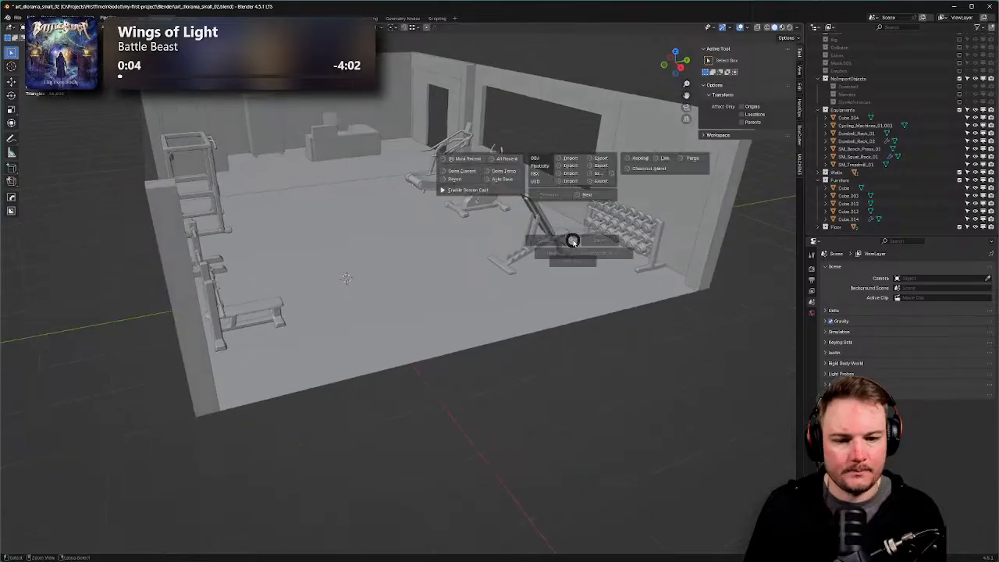
left_click(622, 243)
key("alt+Tab")
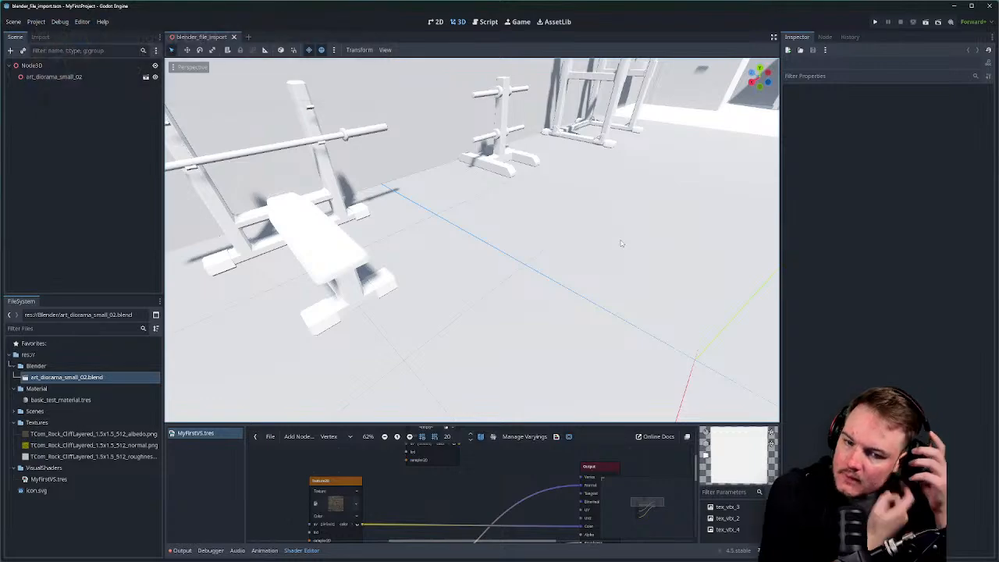
right_click_drag(614, 241, 828, 155)
key("w")
scroll(644, 184, "down", 3)
key("w")
key("w")
key("w")
key("w")
key("a")
left_click(564, 232)
right_click_drag(563, 233, 465, 217)
key("s")
key("a")
key("d")
key("w")
key("a")
key("s")
scroll(489, 227, "up", 3)
key("w")
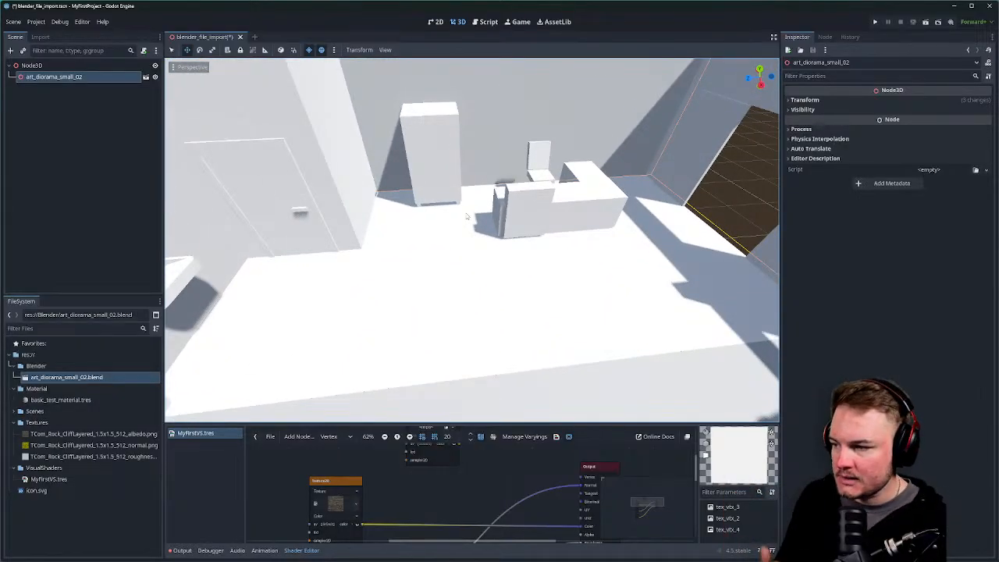
right_click_drag(467, 216, 726, 242)
left_click(504, 294)
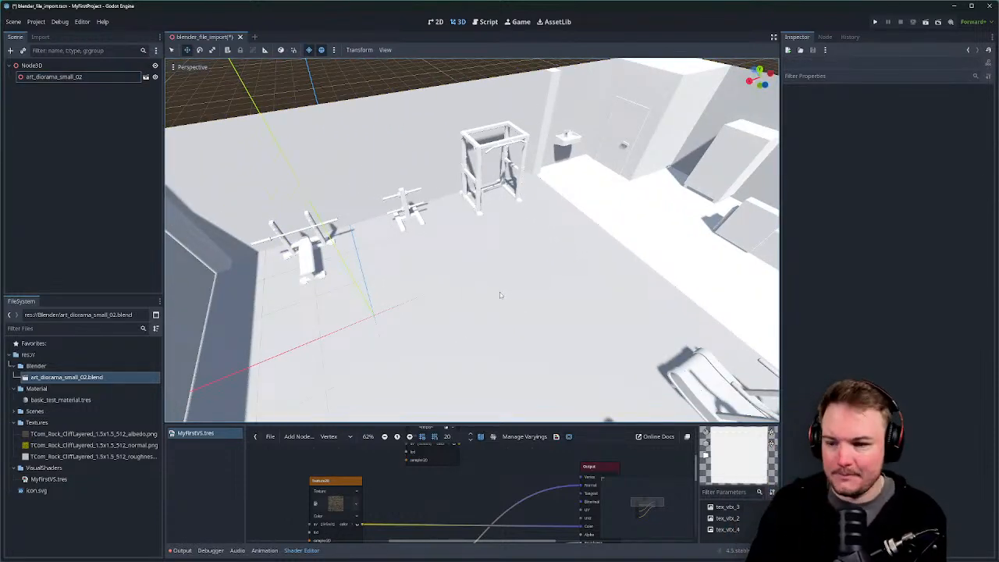
Inspect the dumbbell rack and bench, pull back to the whole gym, and save blender_file_import.
right_click_drag(500, 292, 616, 299)
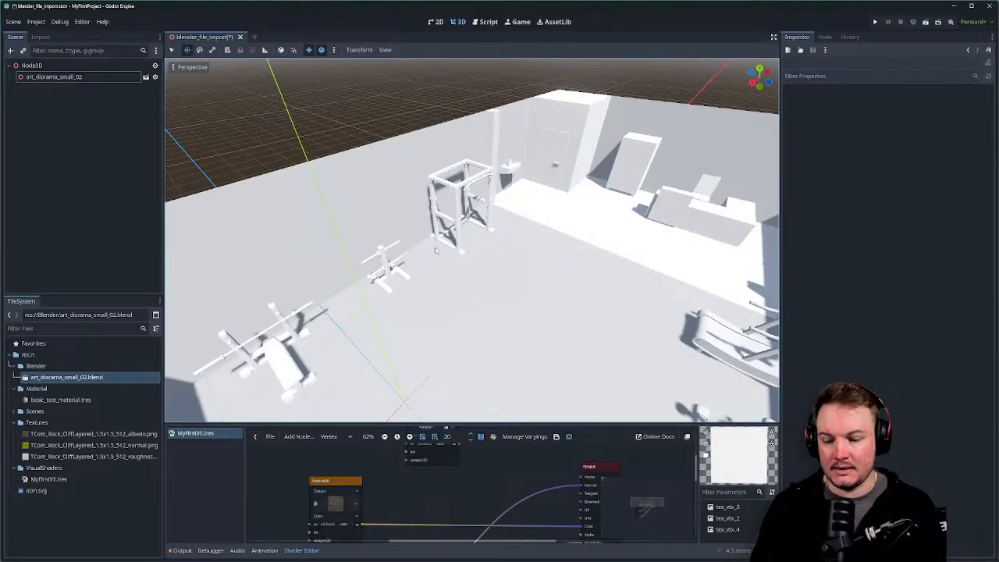
right_click_drag(504, 269, 485, 274)
key("s")
key("w")
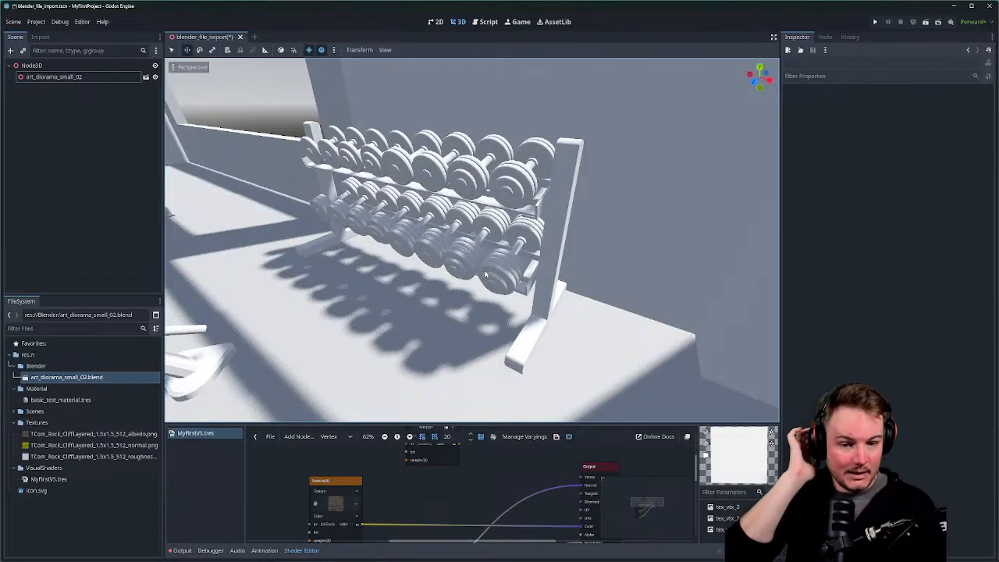
scroll(528, 194, "up", 8)
scroll(512, 211, "down", 15)
scroll(512, 210, "up", 8)
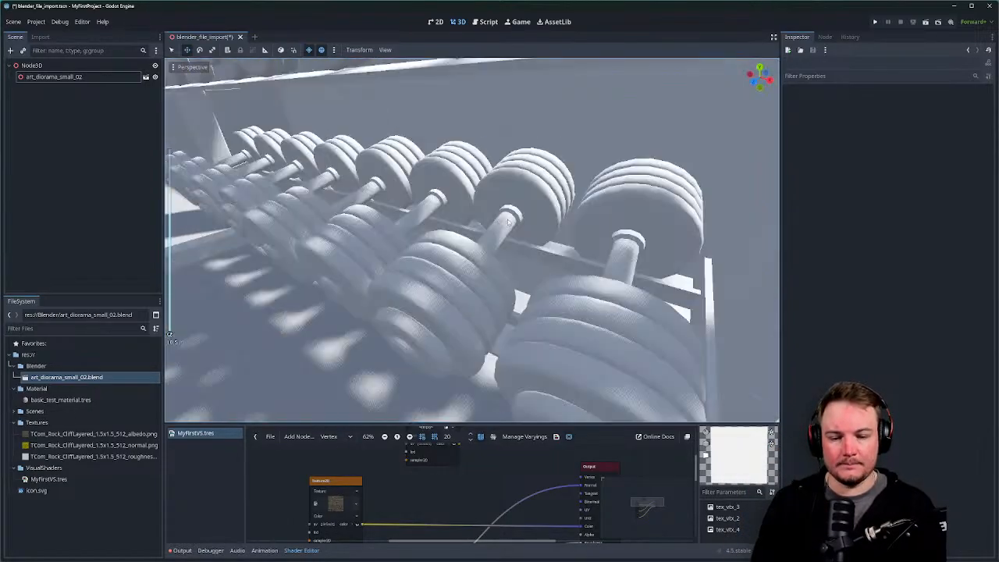
scroll(512, 211, "down", 3)
middle_click_drag(513, 238, 470, 263)
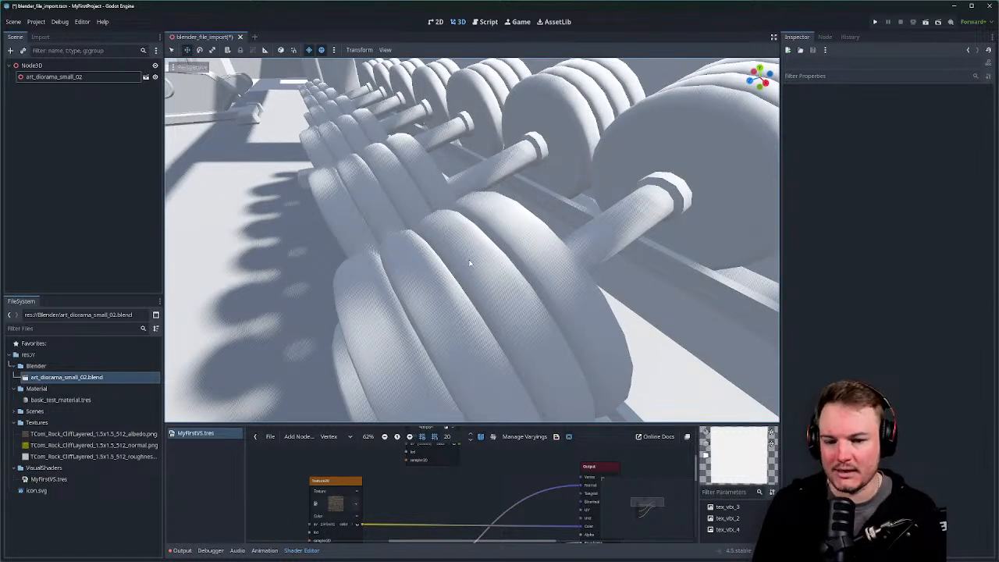
scroll(470, 264, "down", 10)
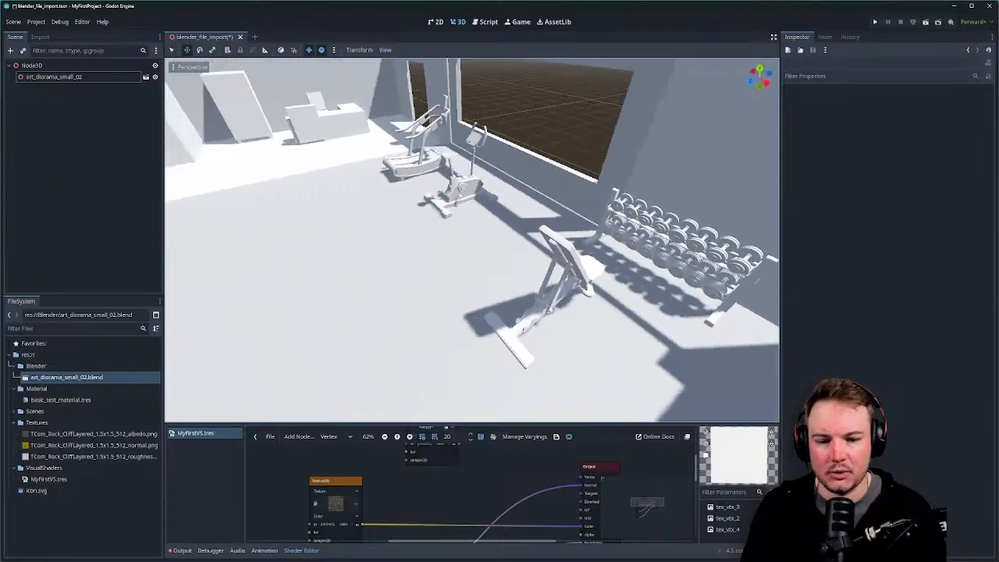
right_click_drag(470, 263, 476, 253)
key("ctrl+s")
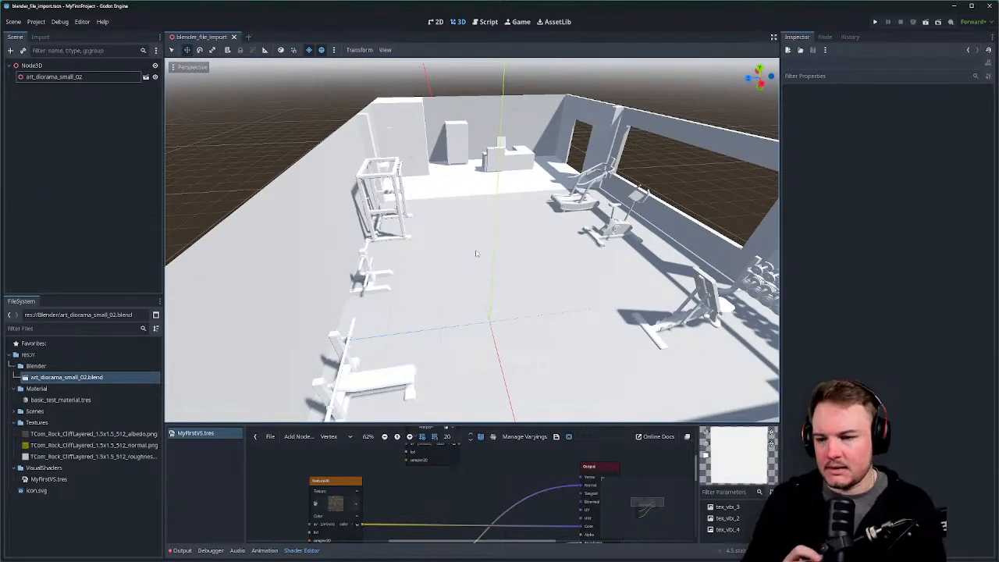